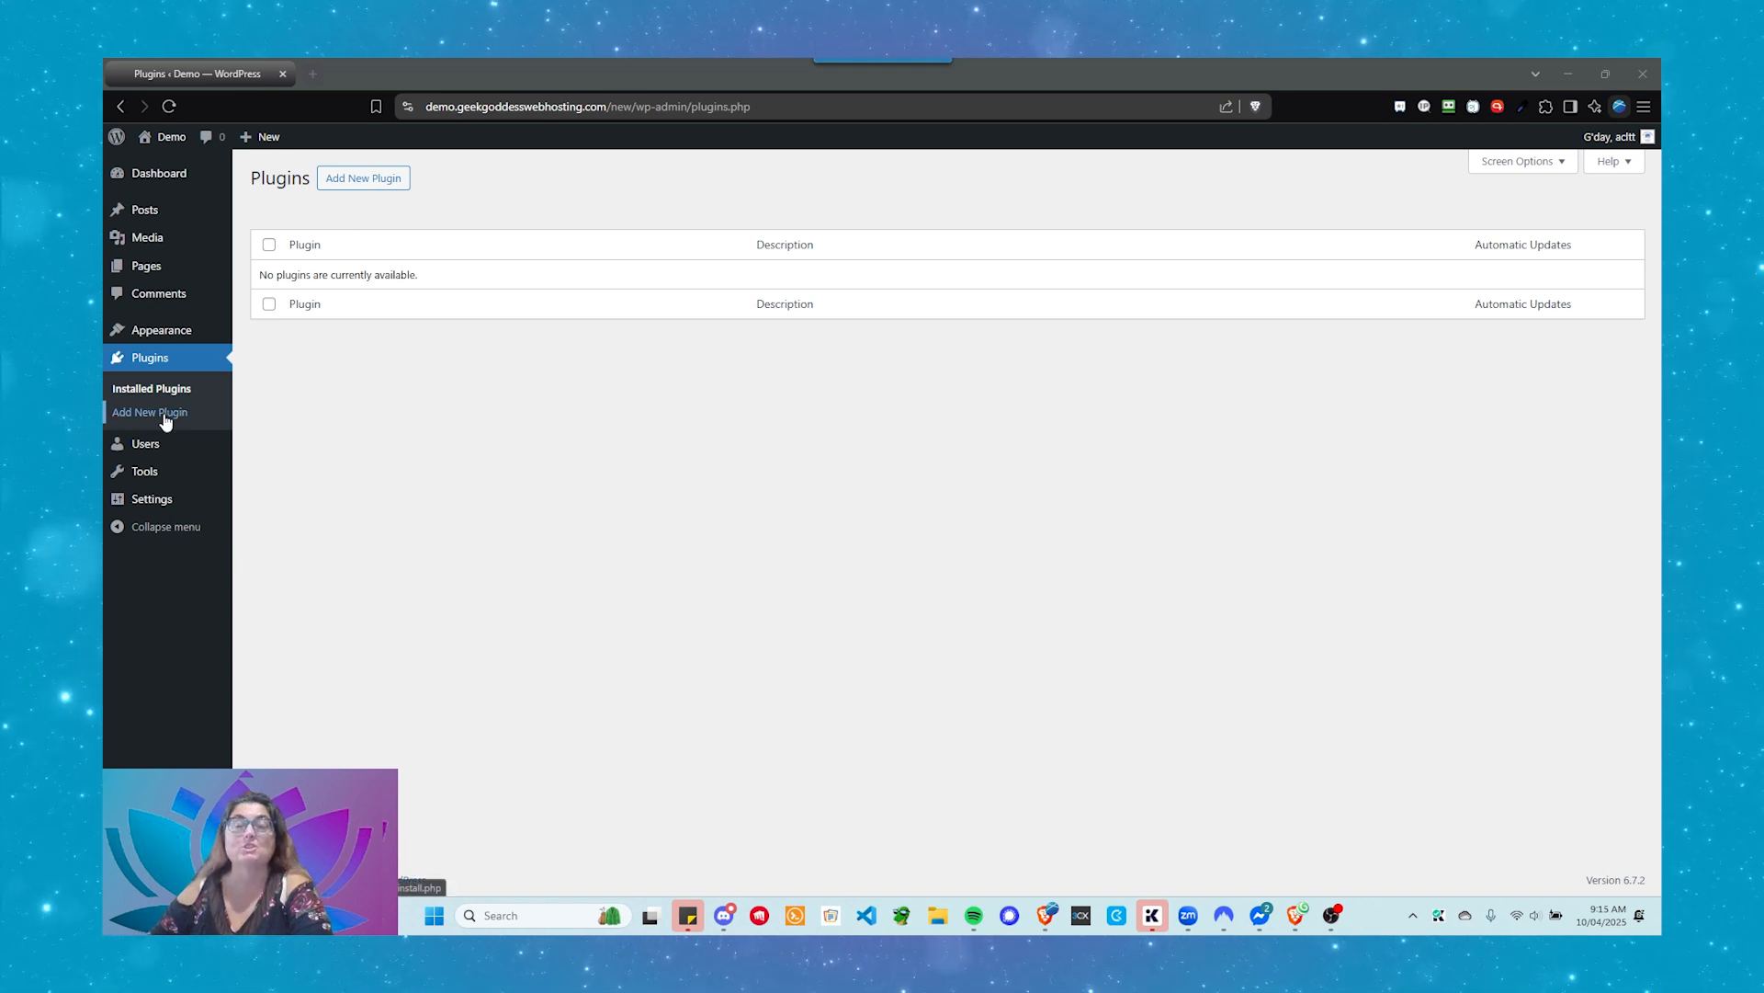
Step: Upload the plugin package gravityforms_2.6.3.3.zip, install it and activate the plugin
{"action": "left_click", "coordinate": [111, 418]}
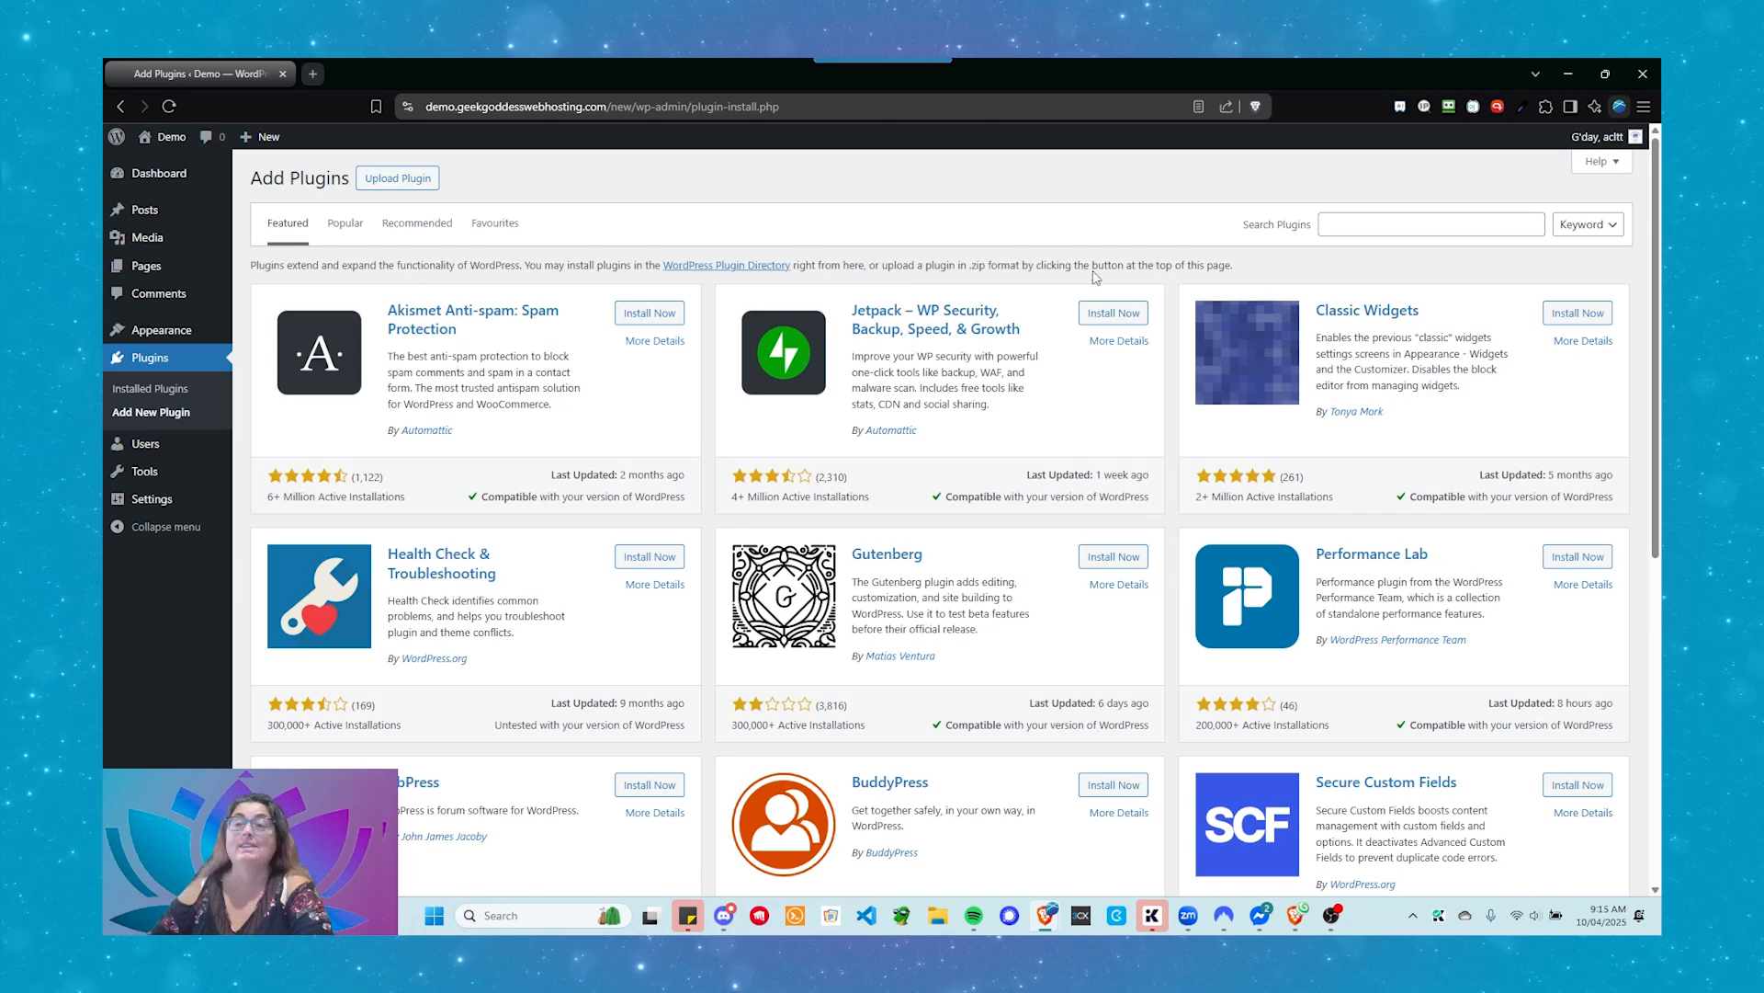
{"action": "left_click", "coordinate": [386, 184]}
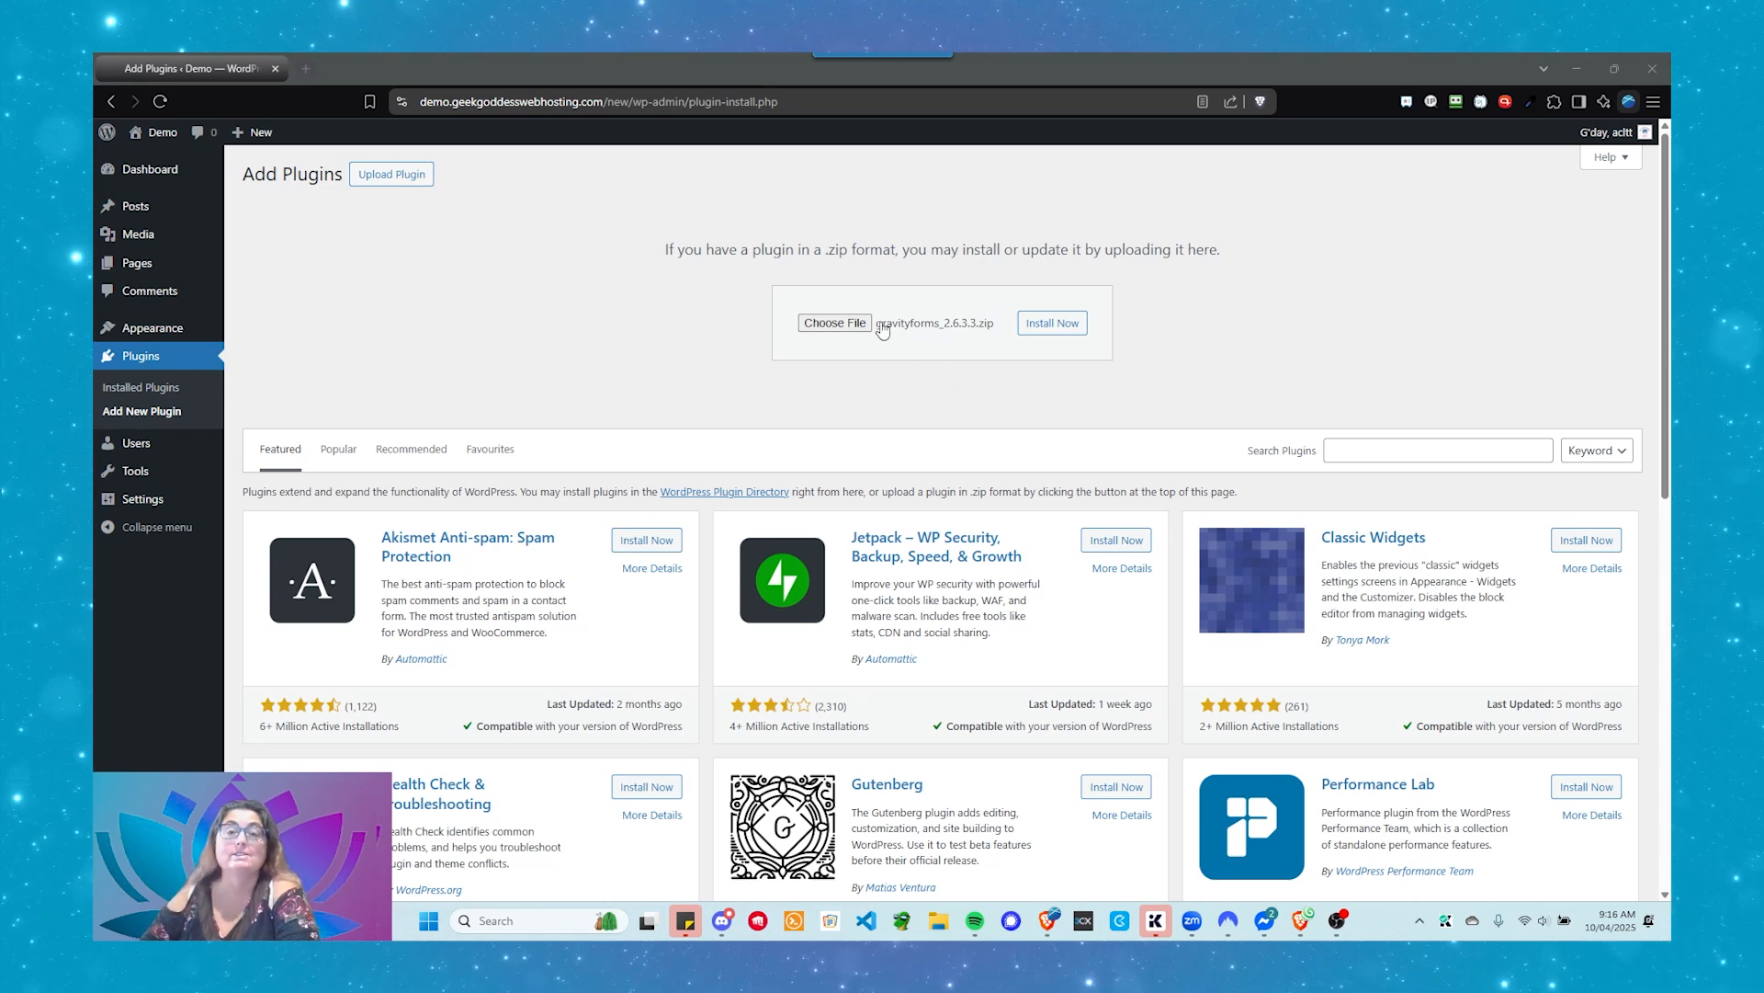
{"action": "left_click", "coordinate": [1062, 328]}
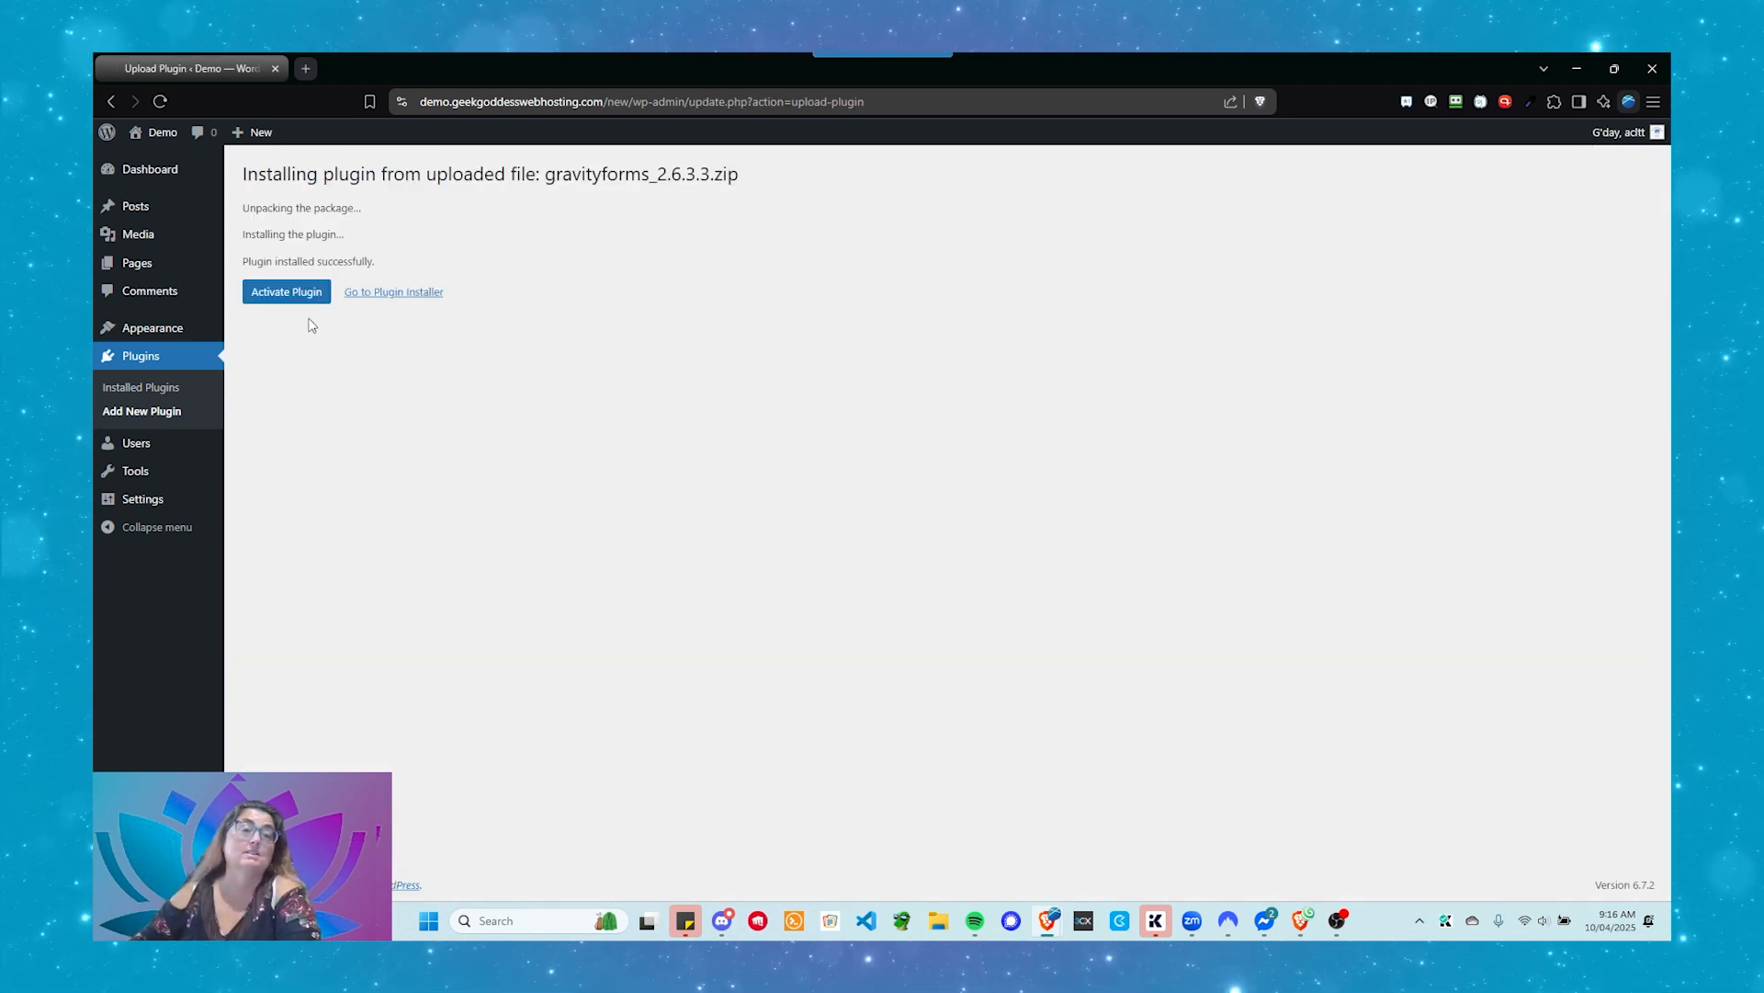
{"action": "left_click", "coordinate": [285, 292]}
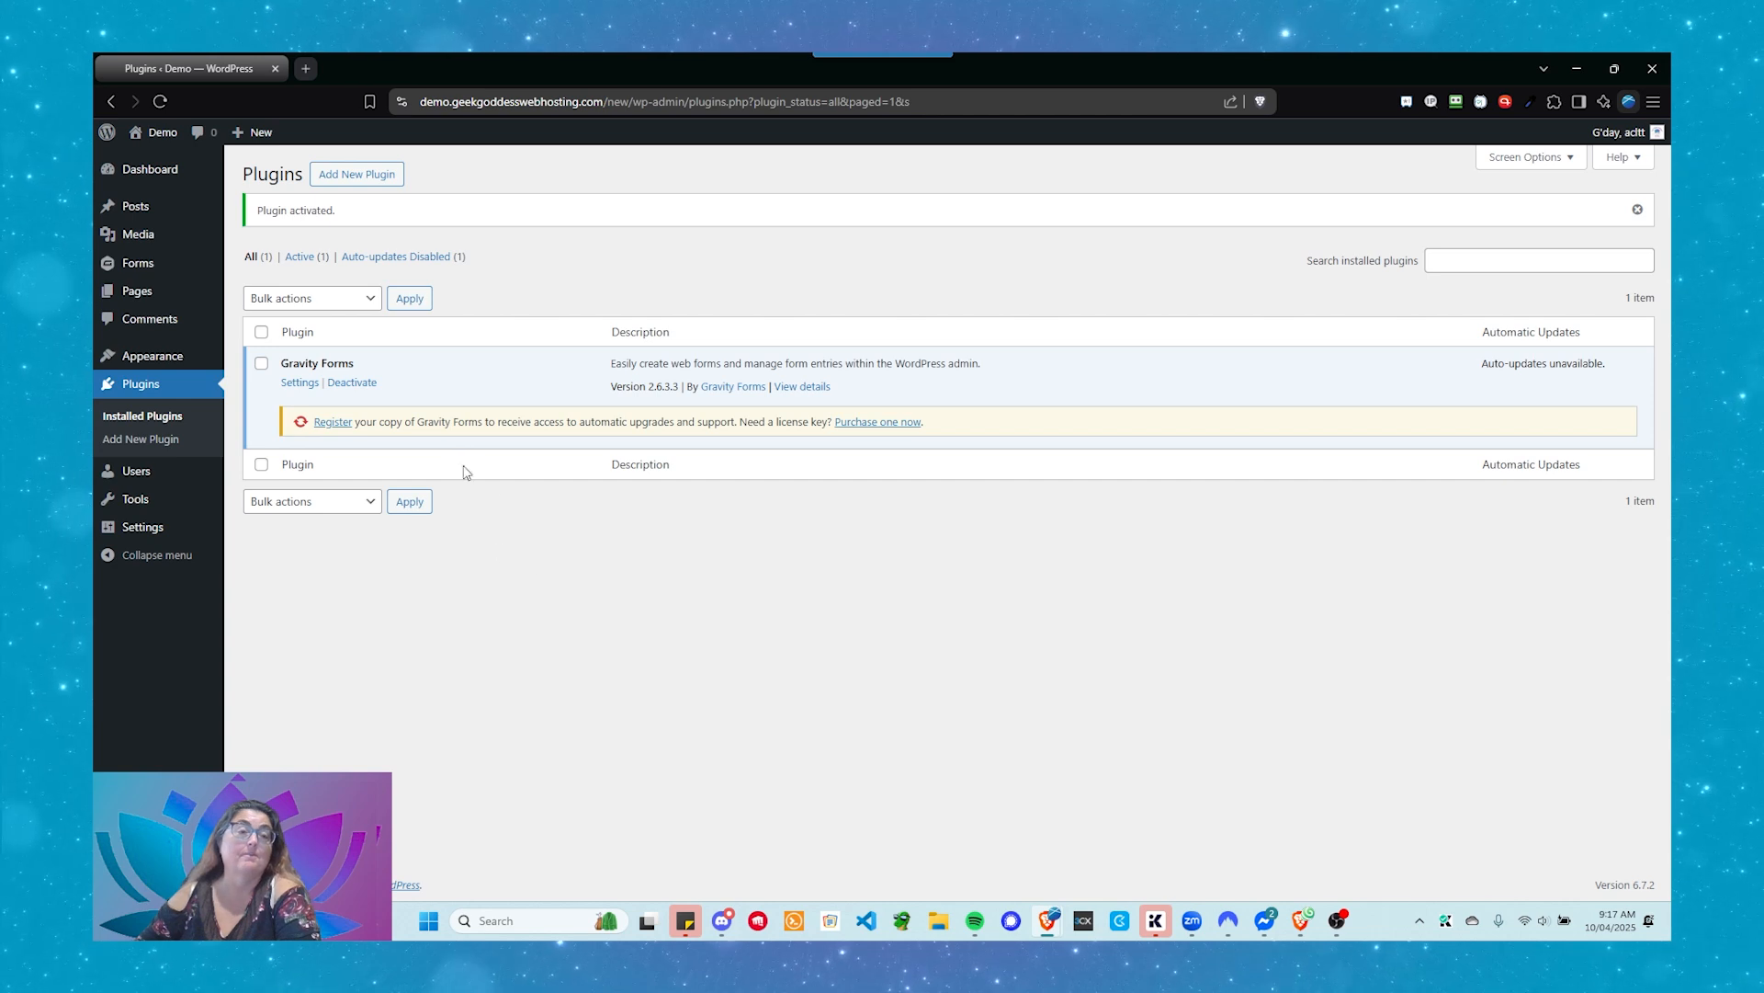
Step: Register Gravity Forms by entering the licence key, and keep background updates enabled
{"action": "left_click", "coordinate": [333, 423]}
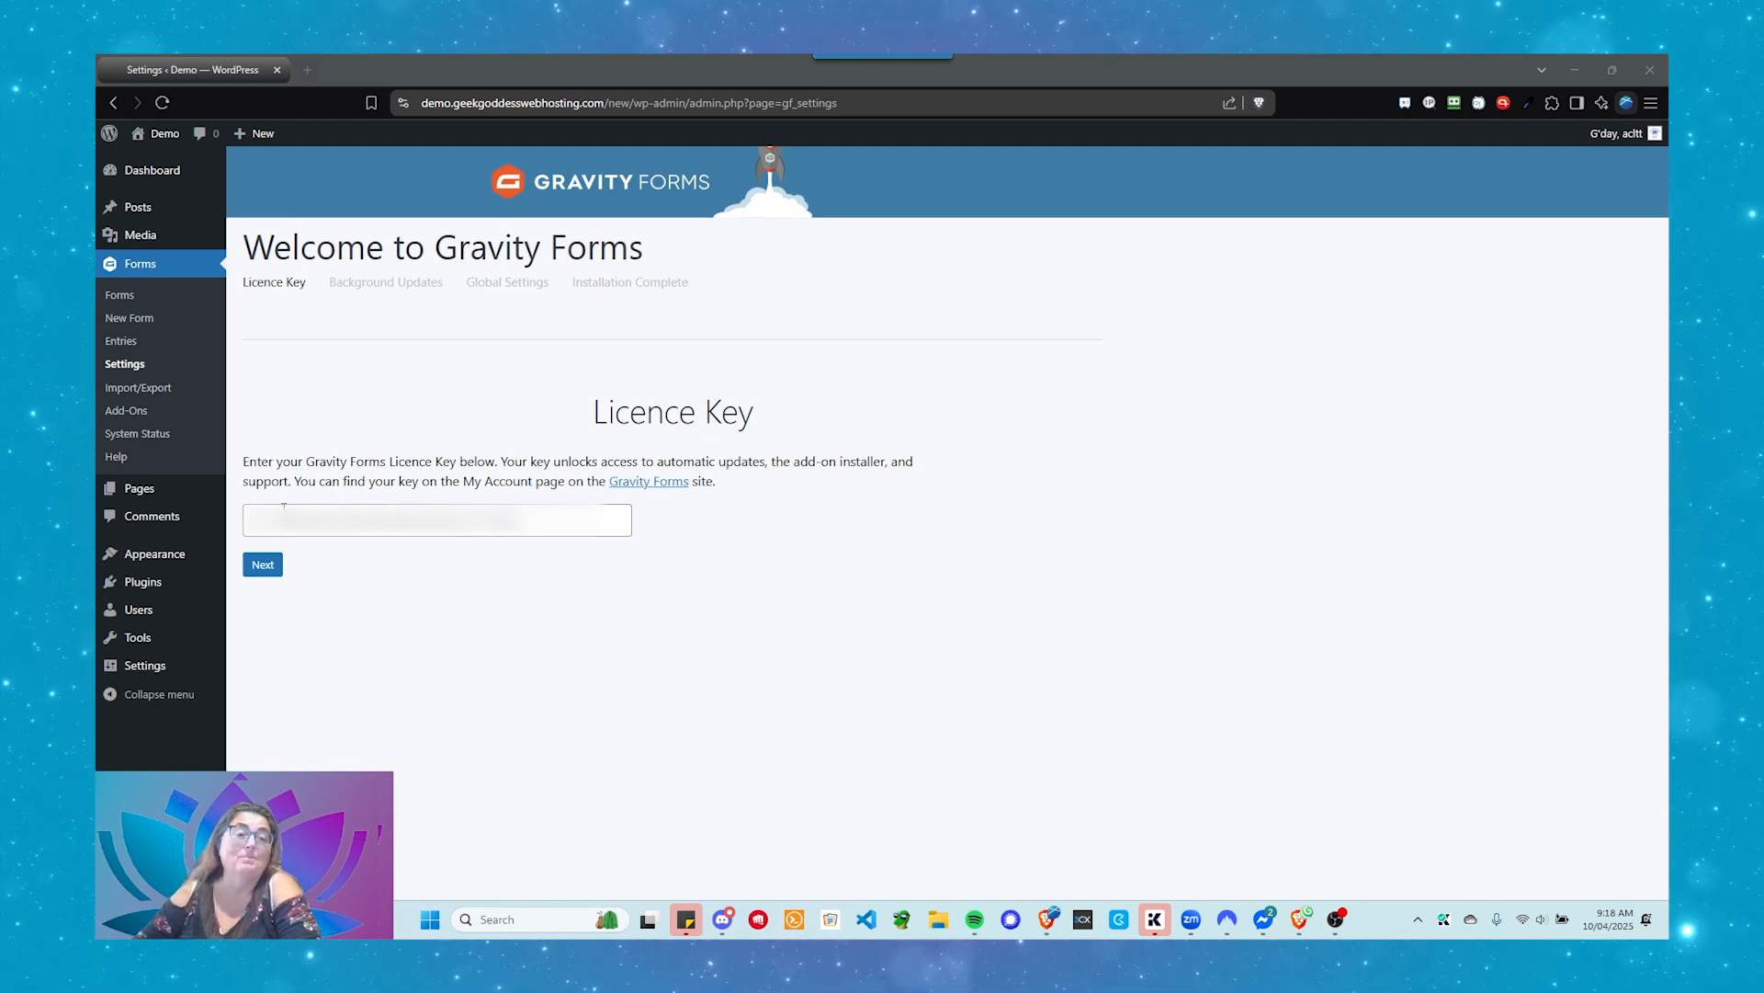
{"action": "left_click", "coordinate": [276, 569]}
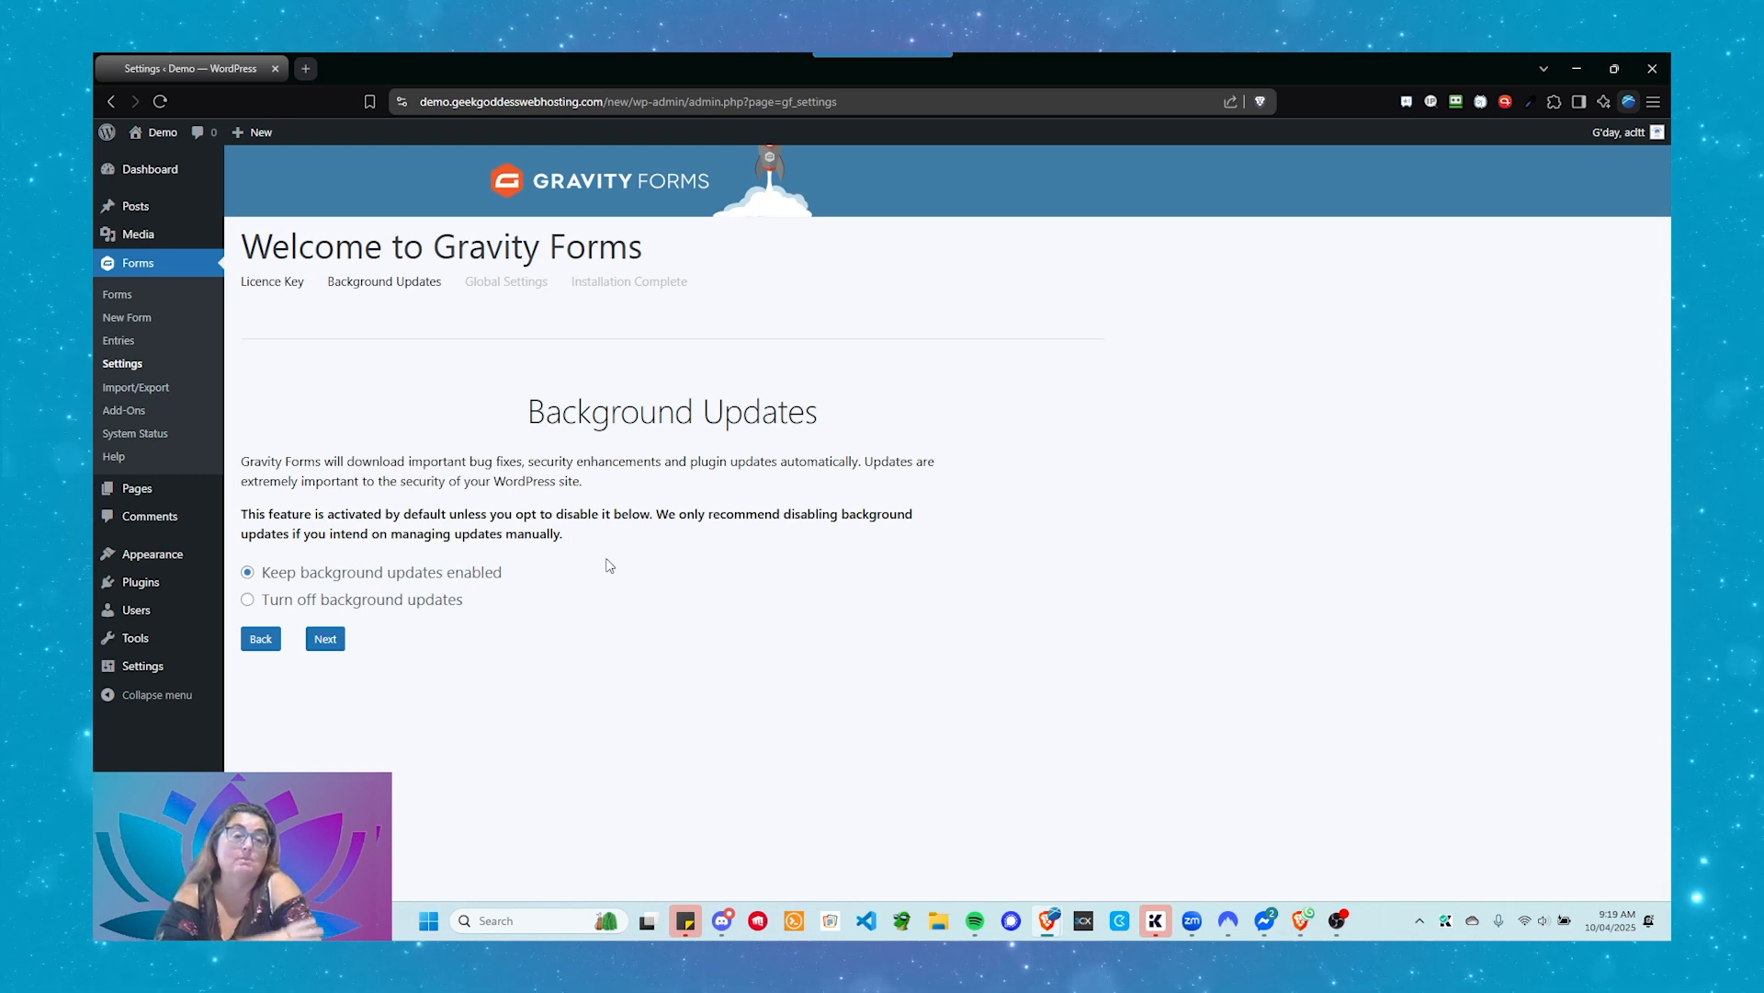
{"action": "left_click", "coordinate": [326, 639]}
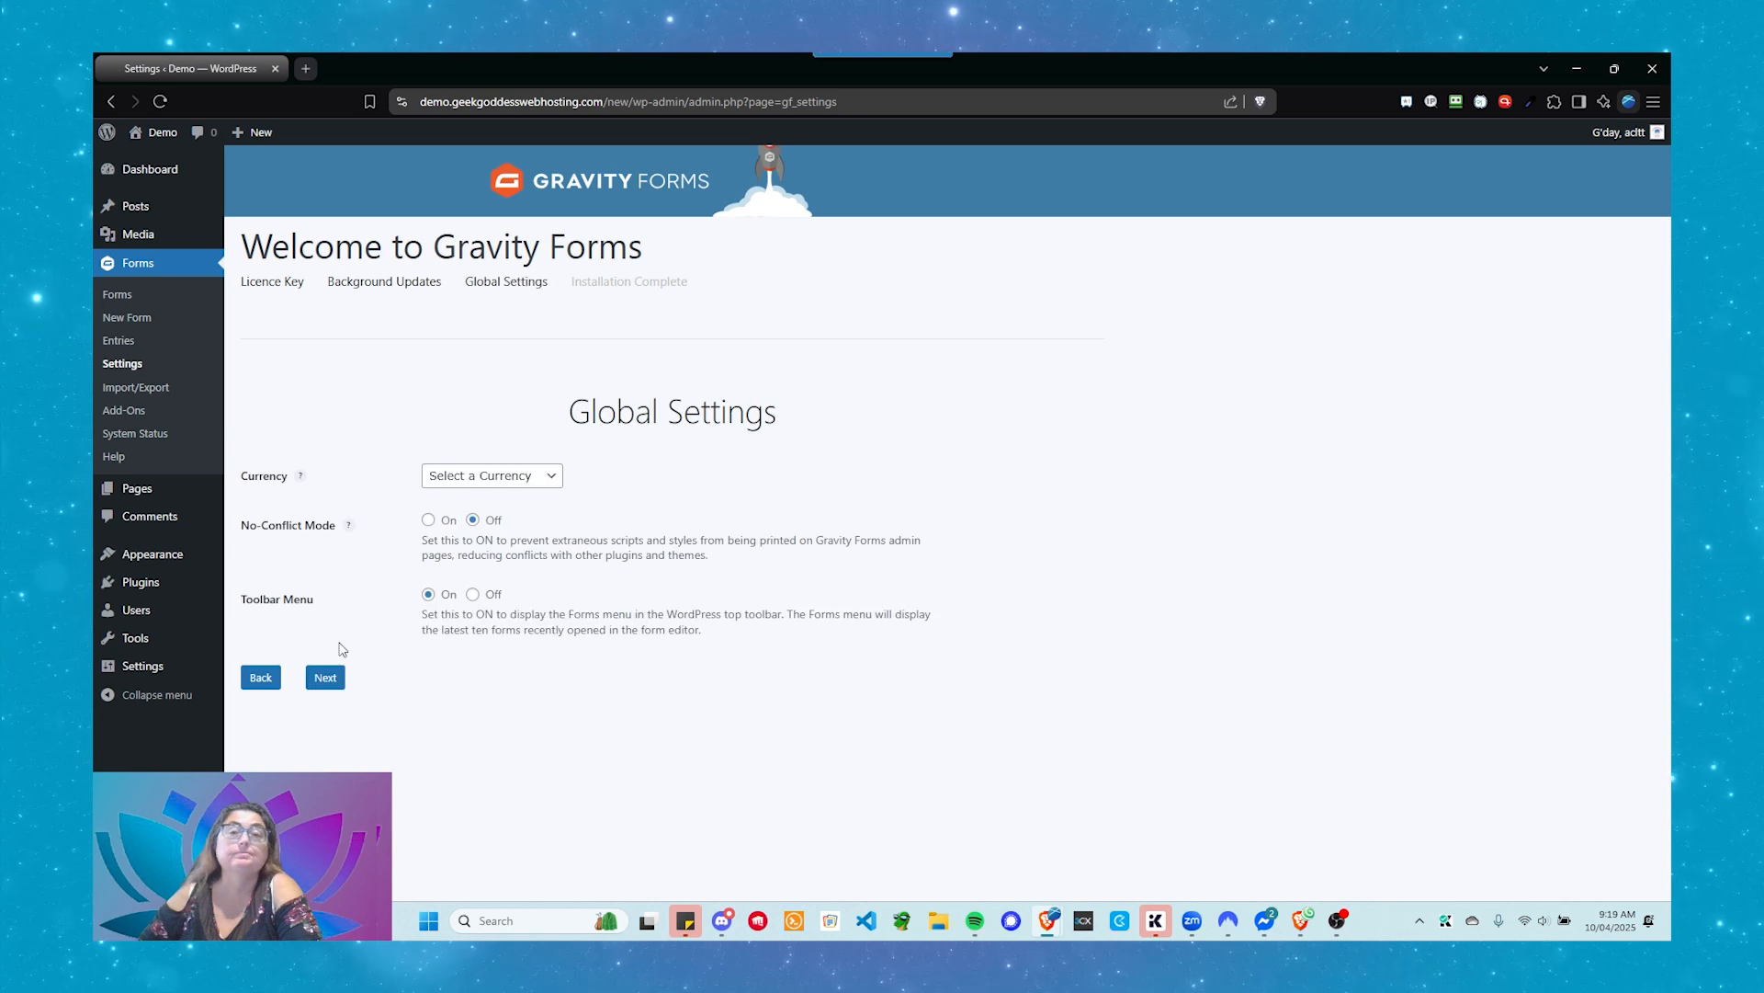
Step: Set the Gravity Forms currency to Australian Dollar and complete the global settings stage of the setup
{"action": "left_click", "coordinate": [532, 484]}
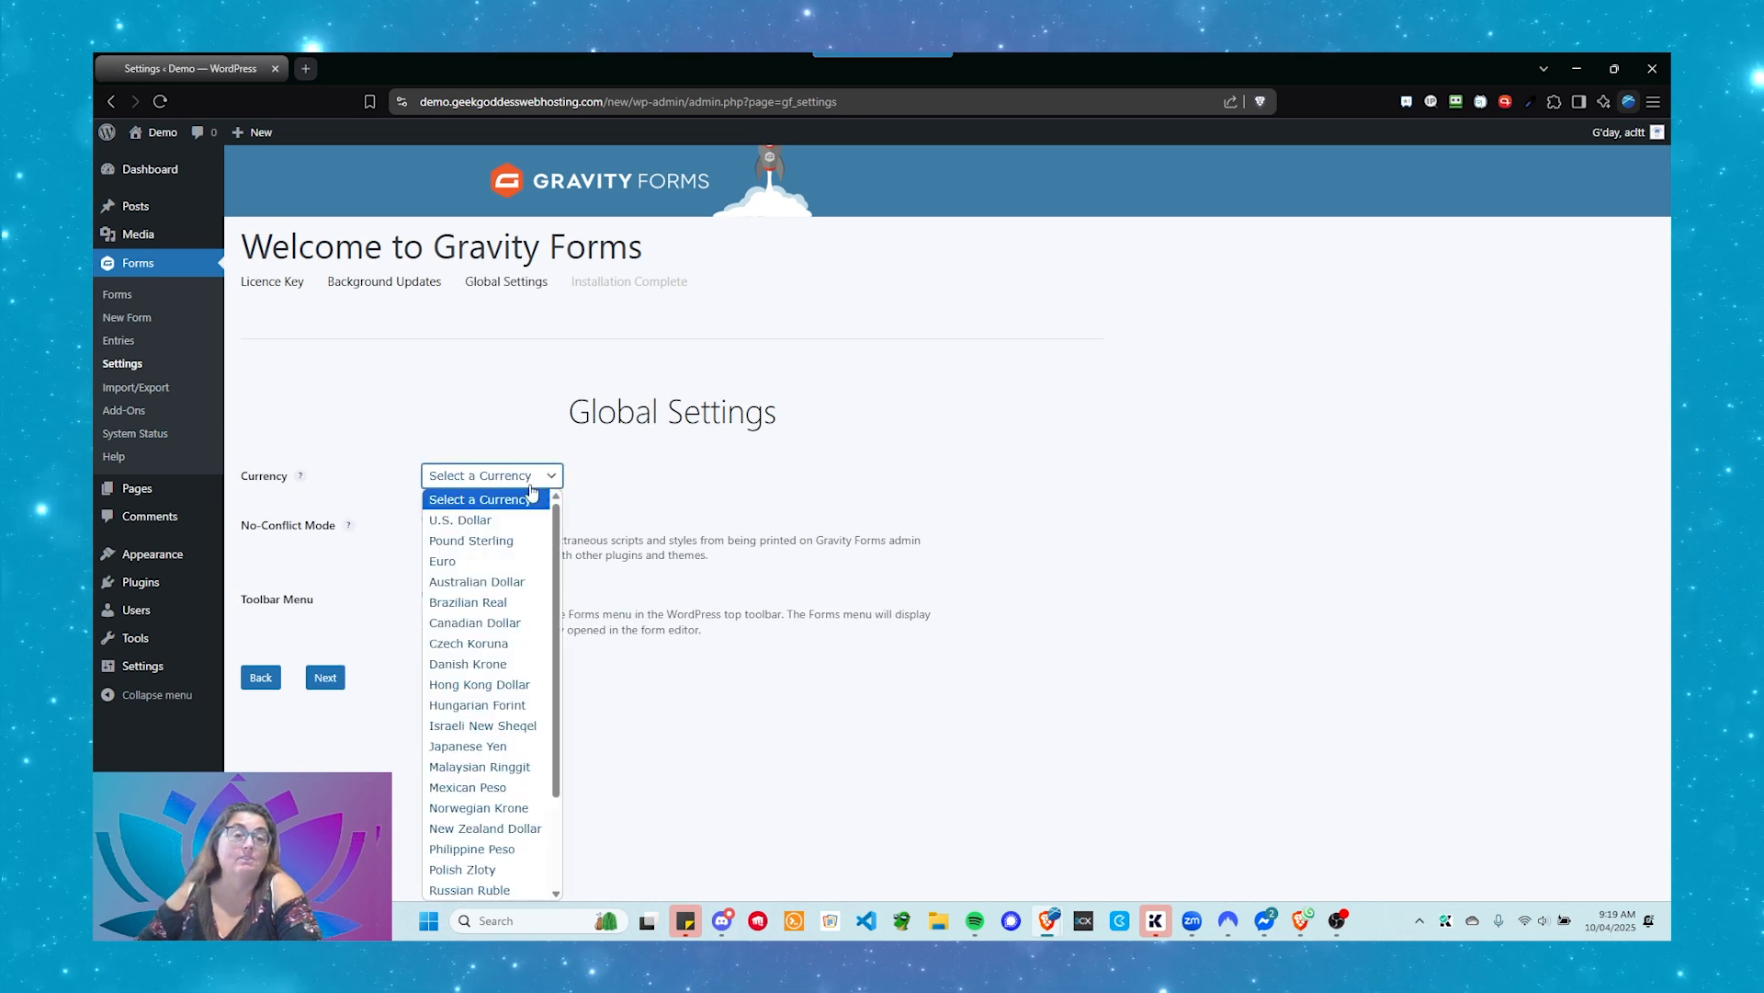
{"action": "left_click", "coordinate": [477, 581]}
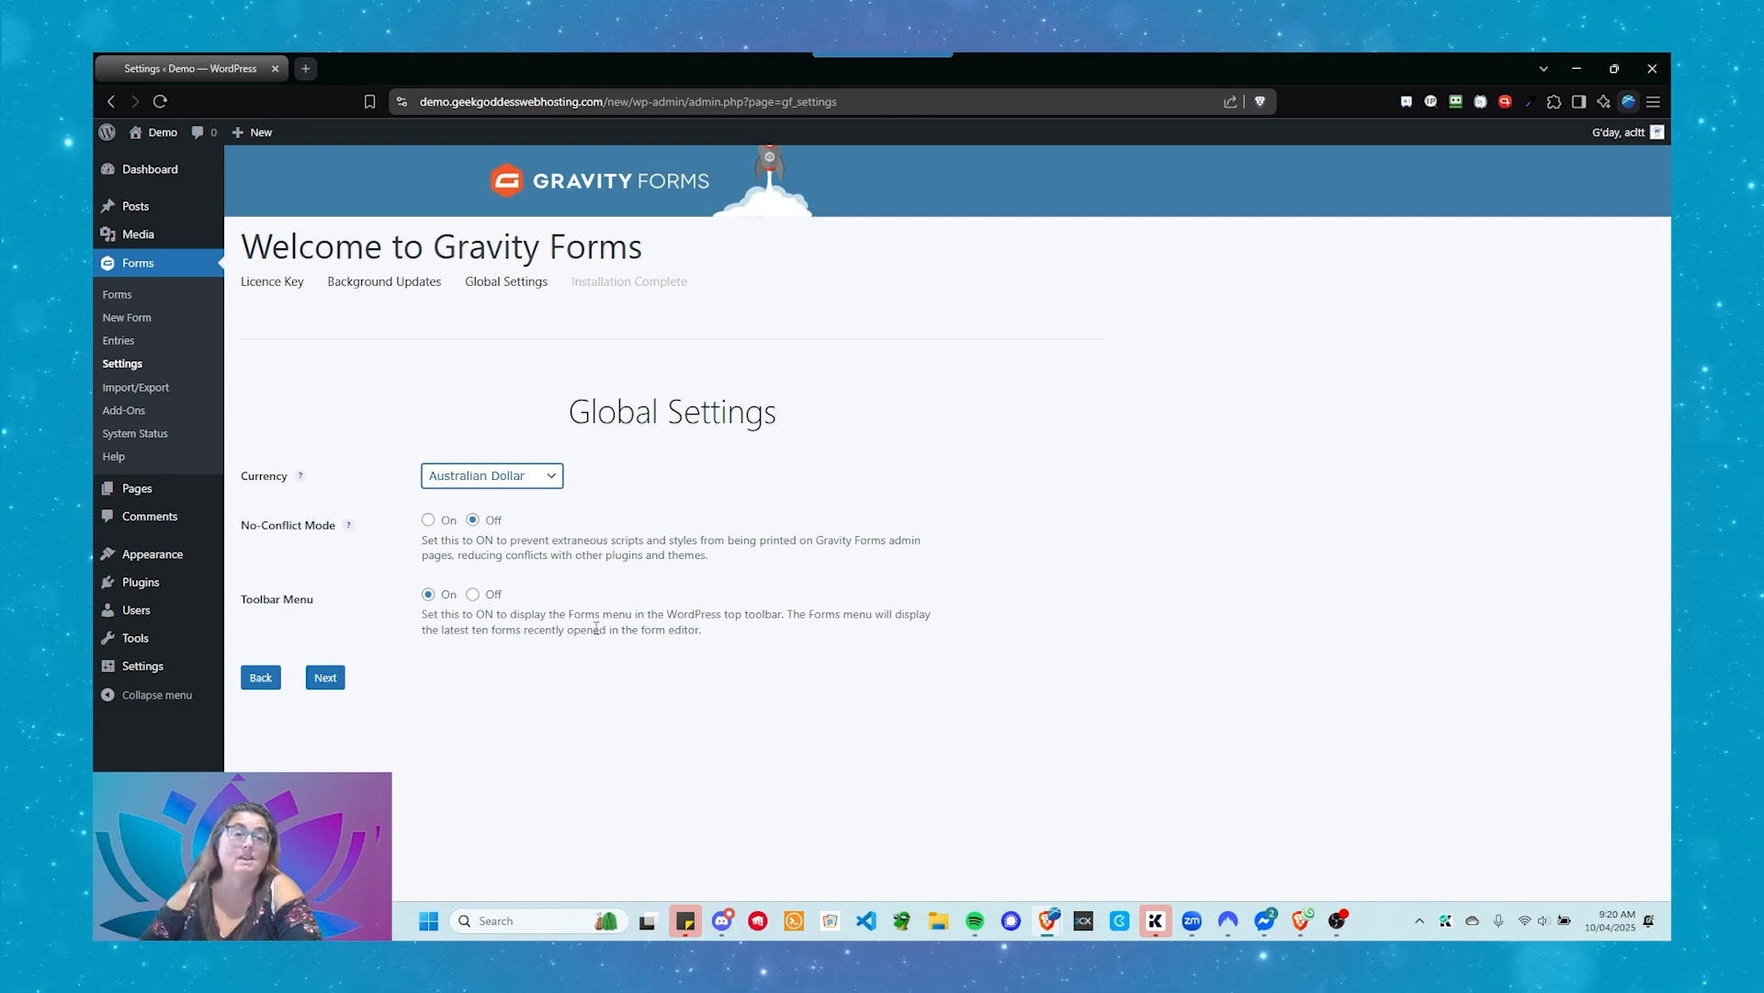
{"action": "left_click", "coordinate": [323, 679]}
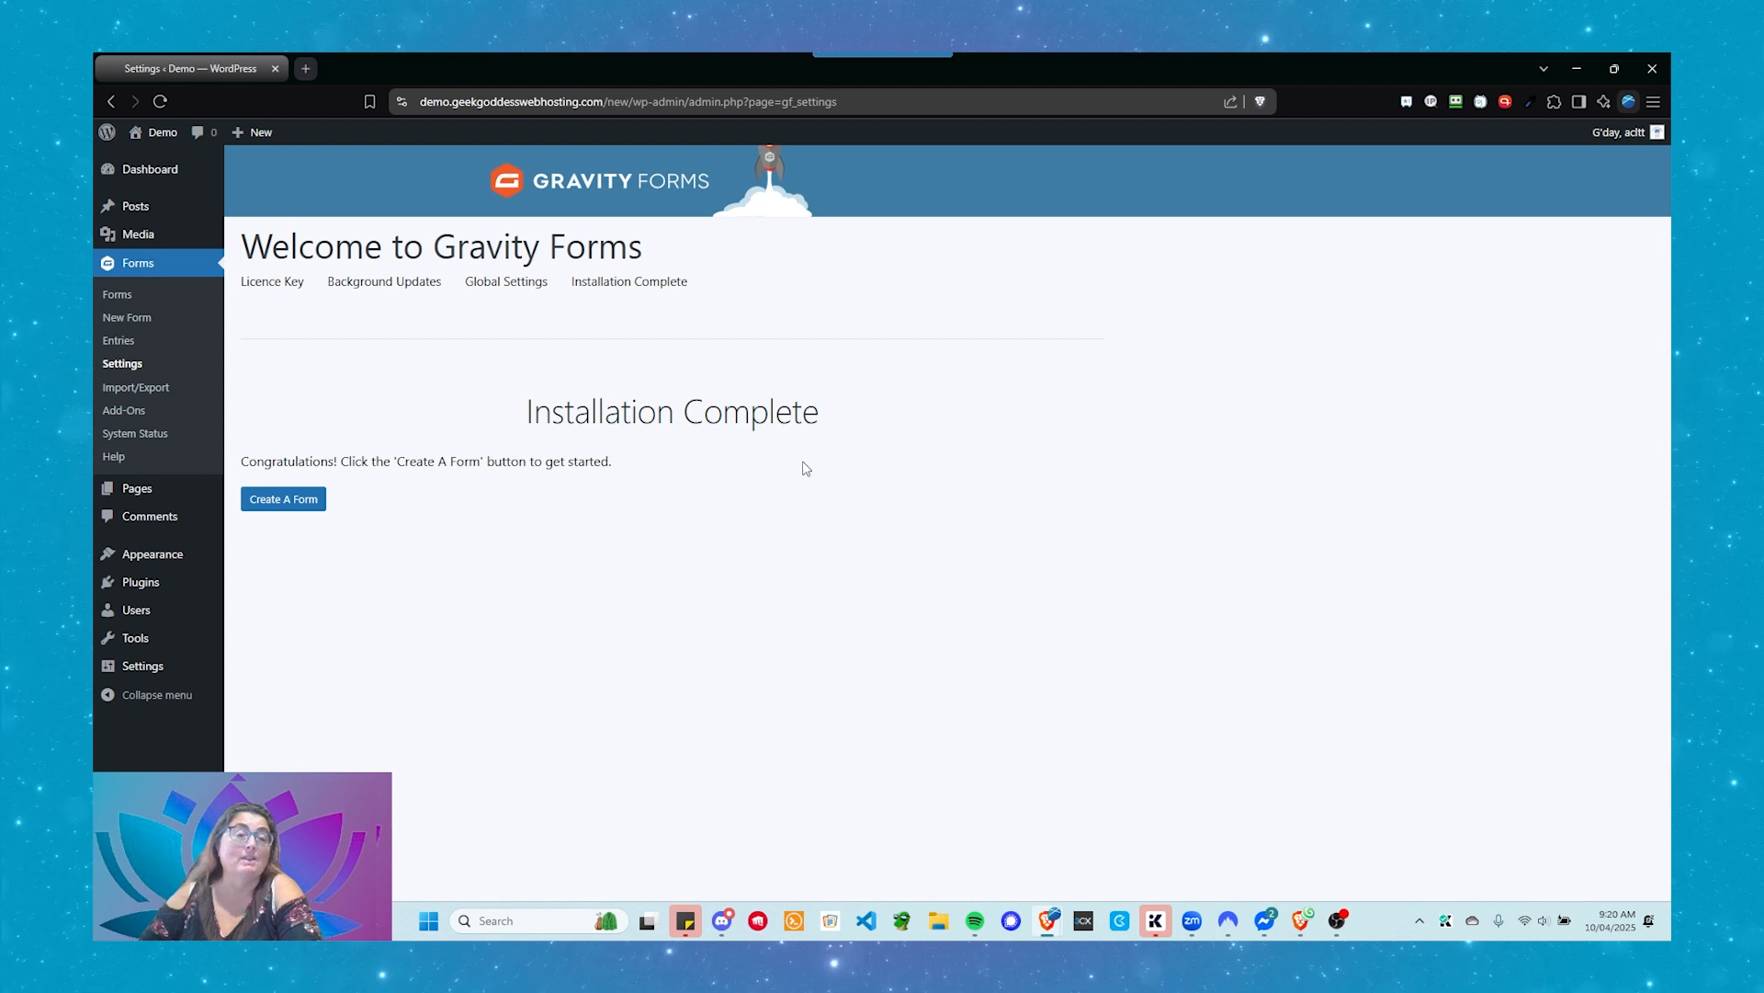
Step: Update the installed Gravity Forms plugin to version 2.9.6.1
{"action": "mouse_move", "coordinate": [182, 591]}
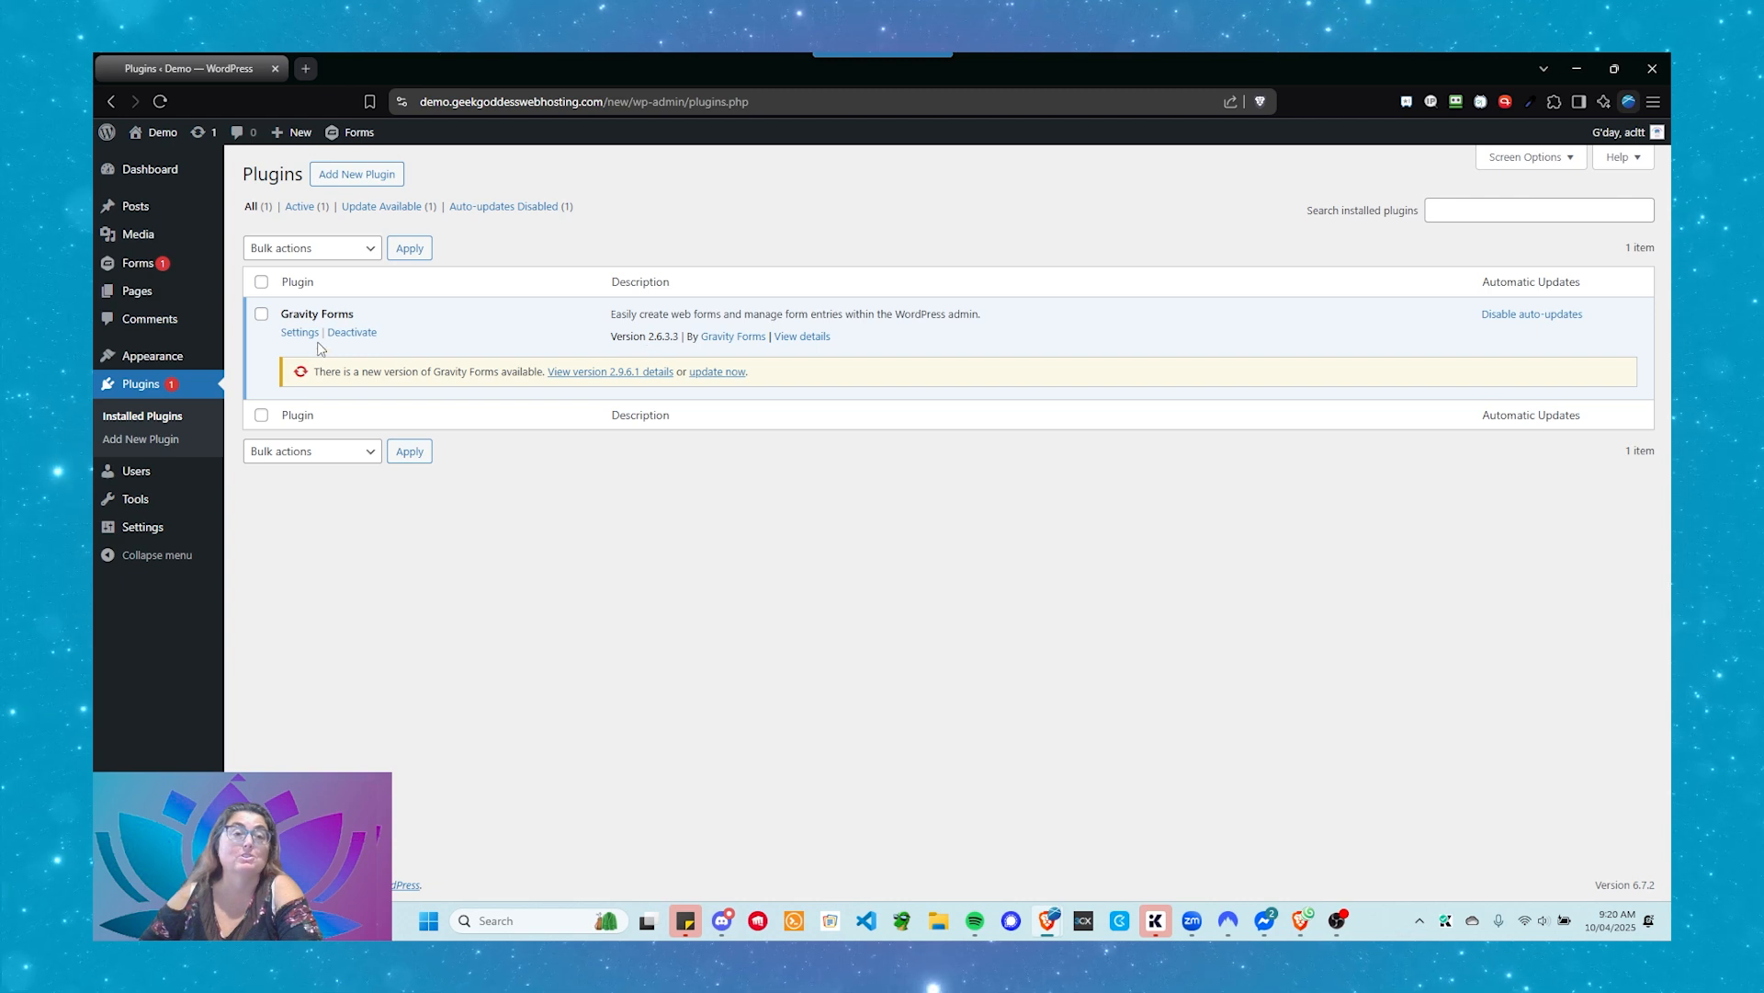
{"action": "left_click", "coordinate": [718, 373]}
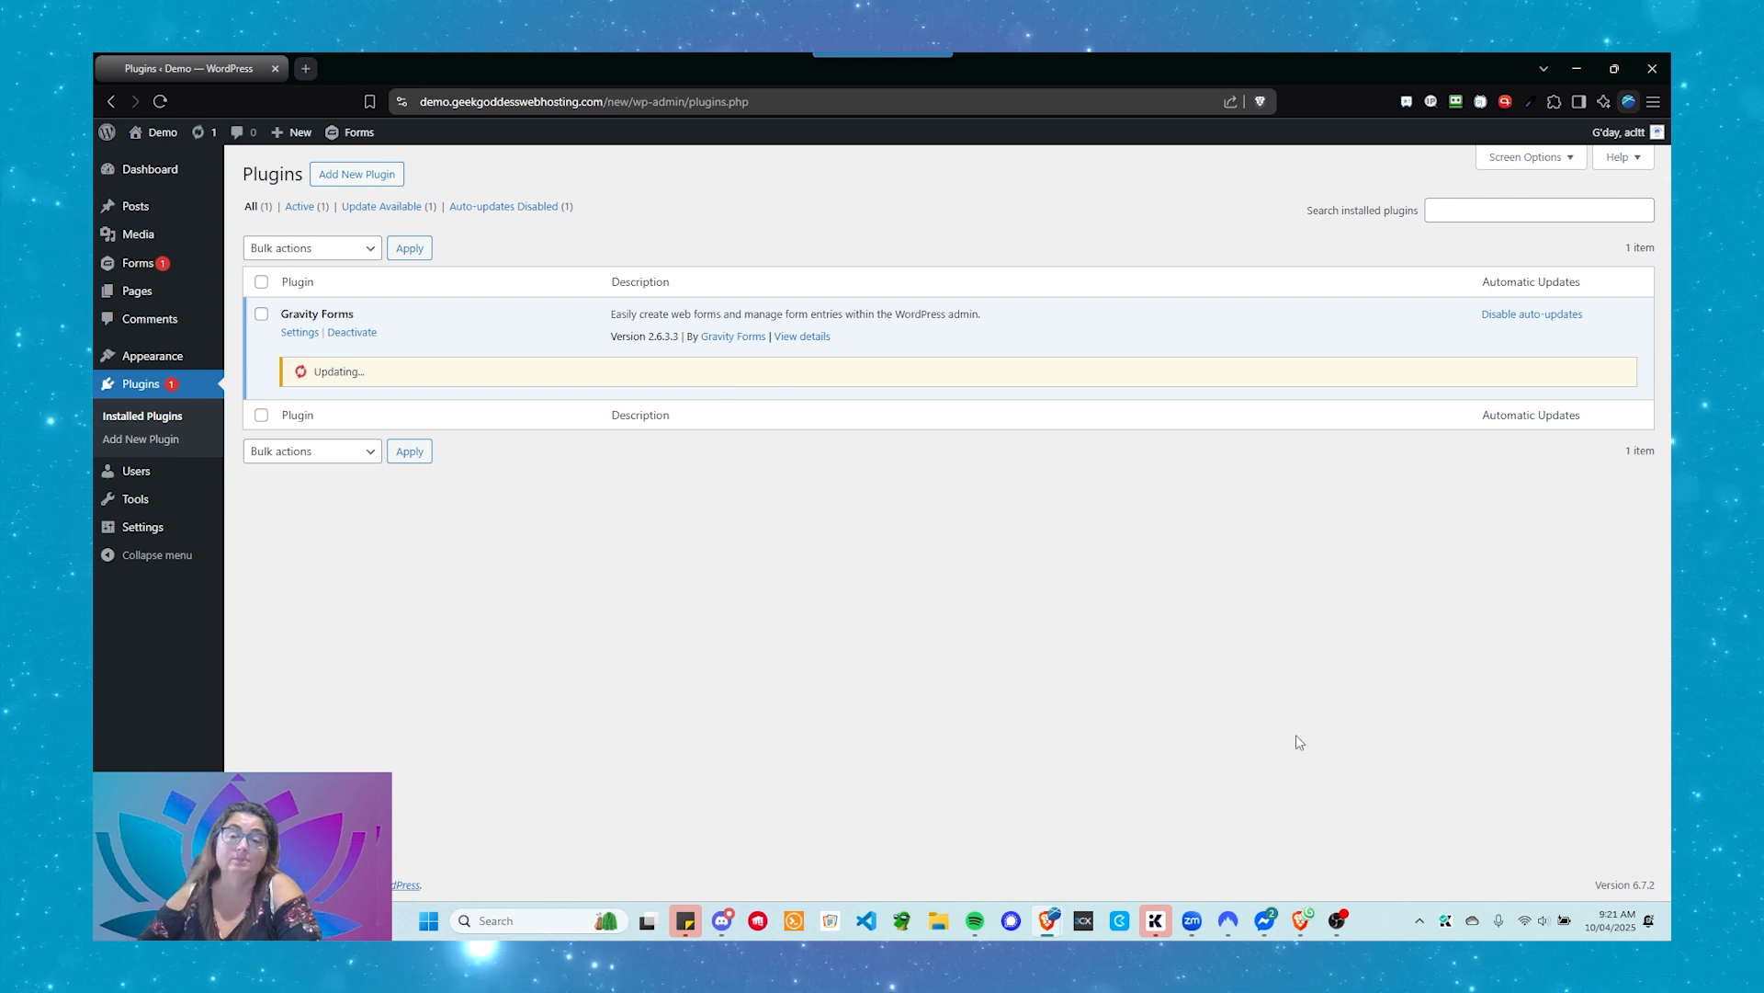
{"action": "left_click", "coordinate": [1380, 920]}
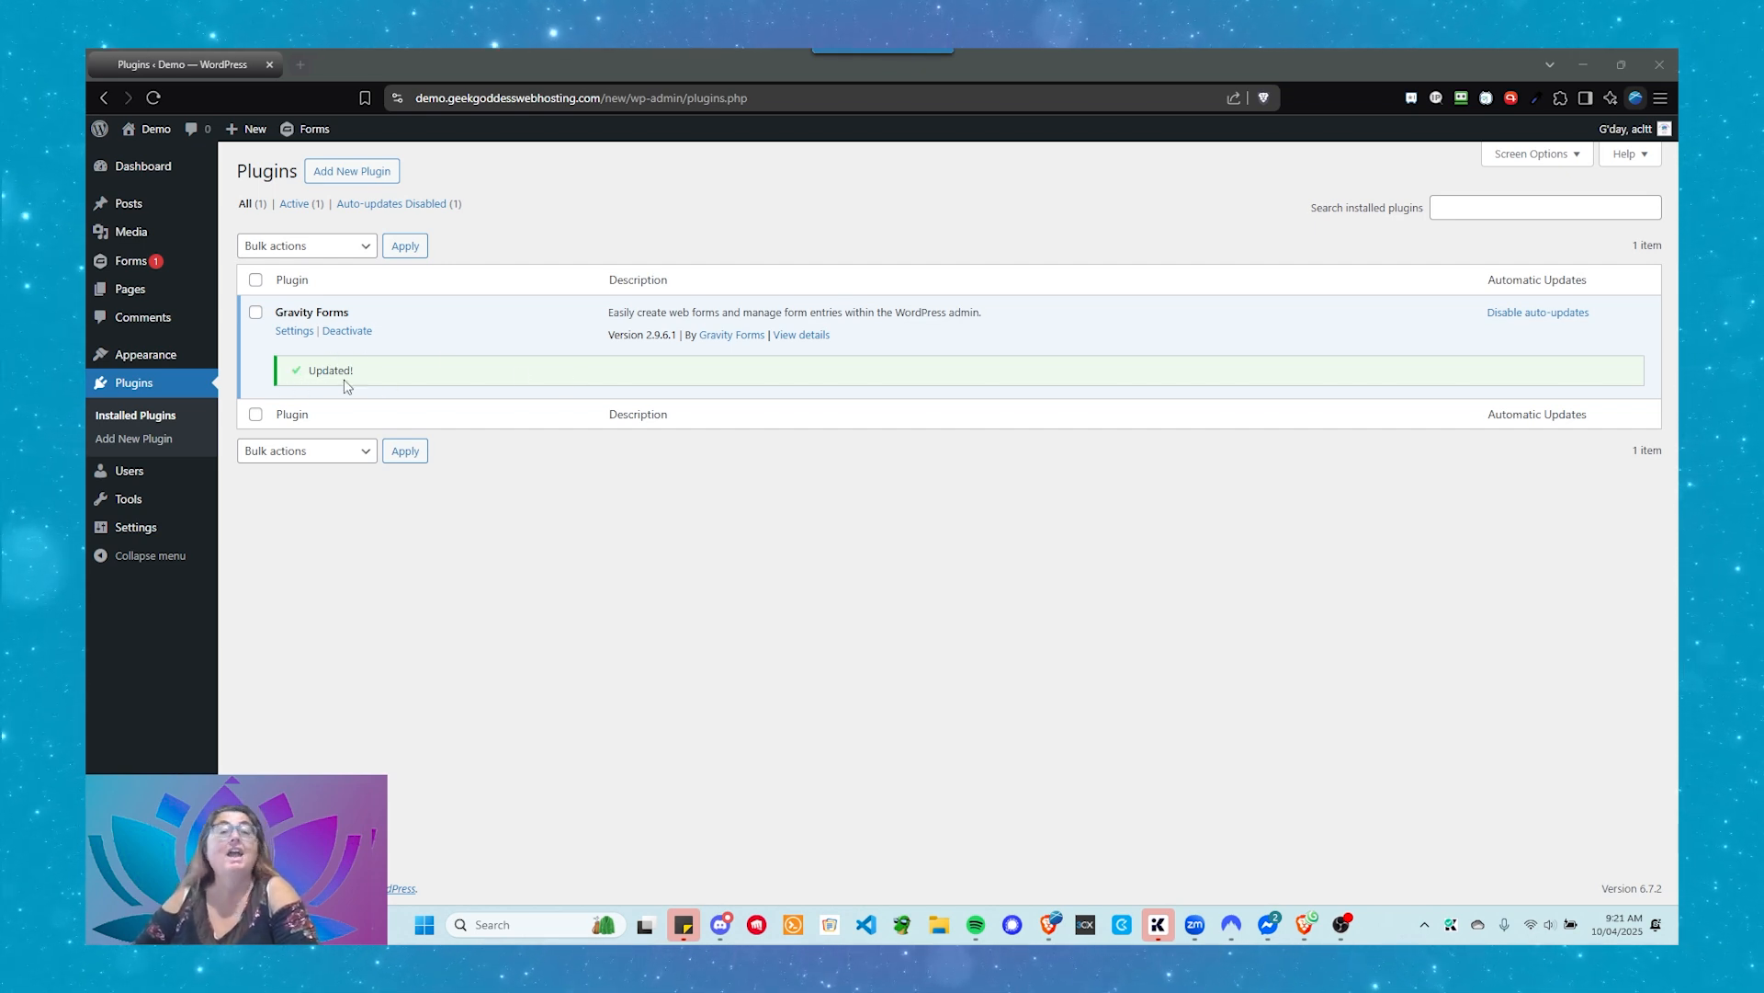
Step: Open the Gravity Forms forms list, read through the announcement of the new 2.9 fields and close it
{"action": "mouse_move", "coordinate": [162, 263]}
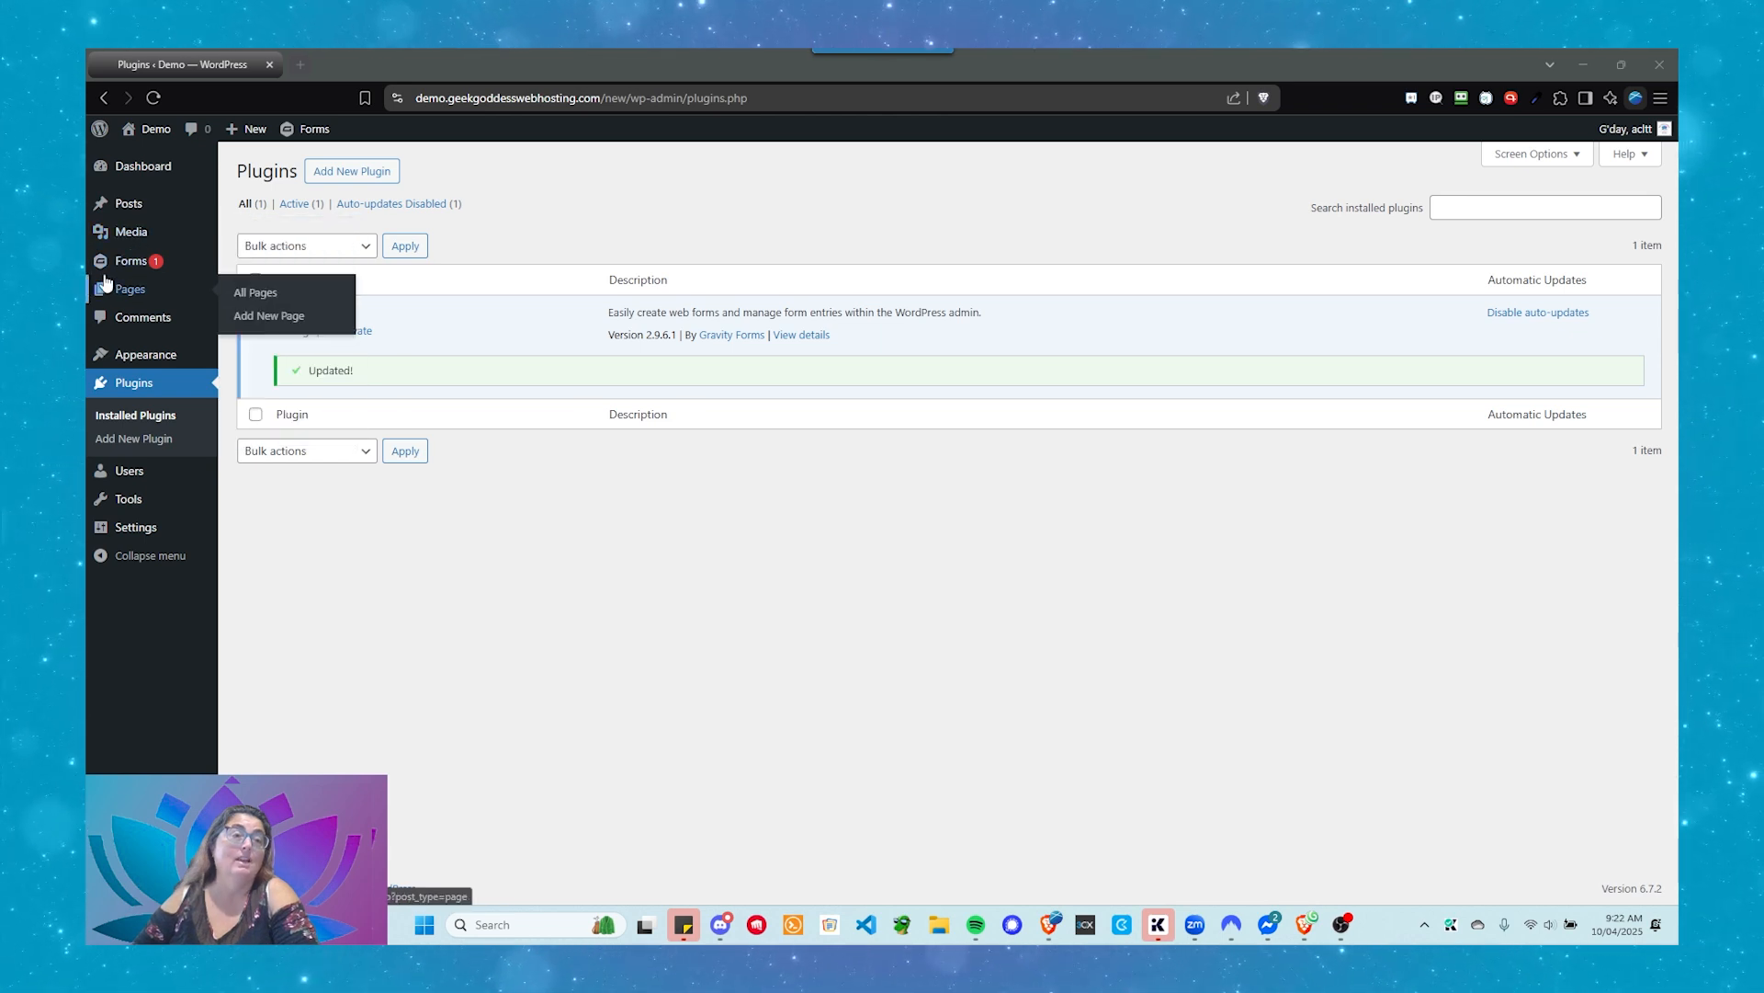
{"action": "mouse_move", "coordinate": [106, 276]}
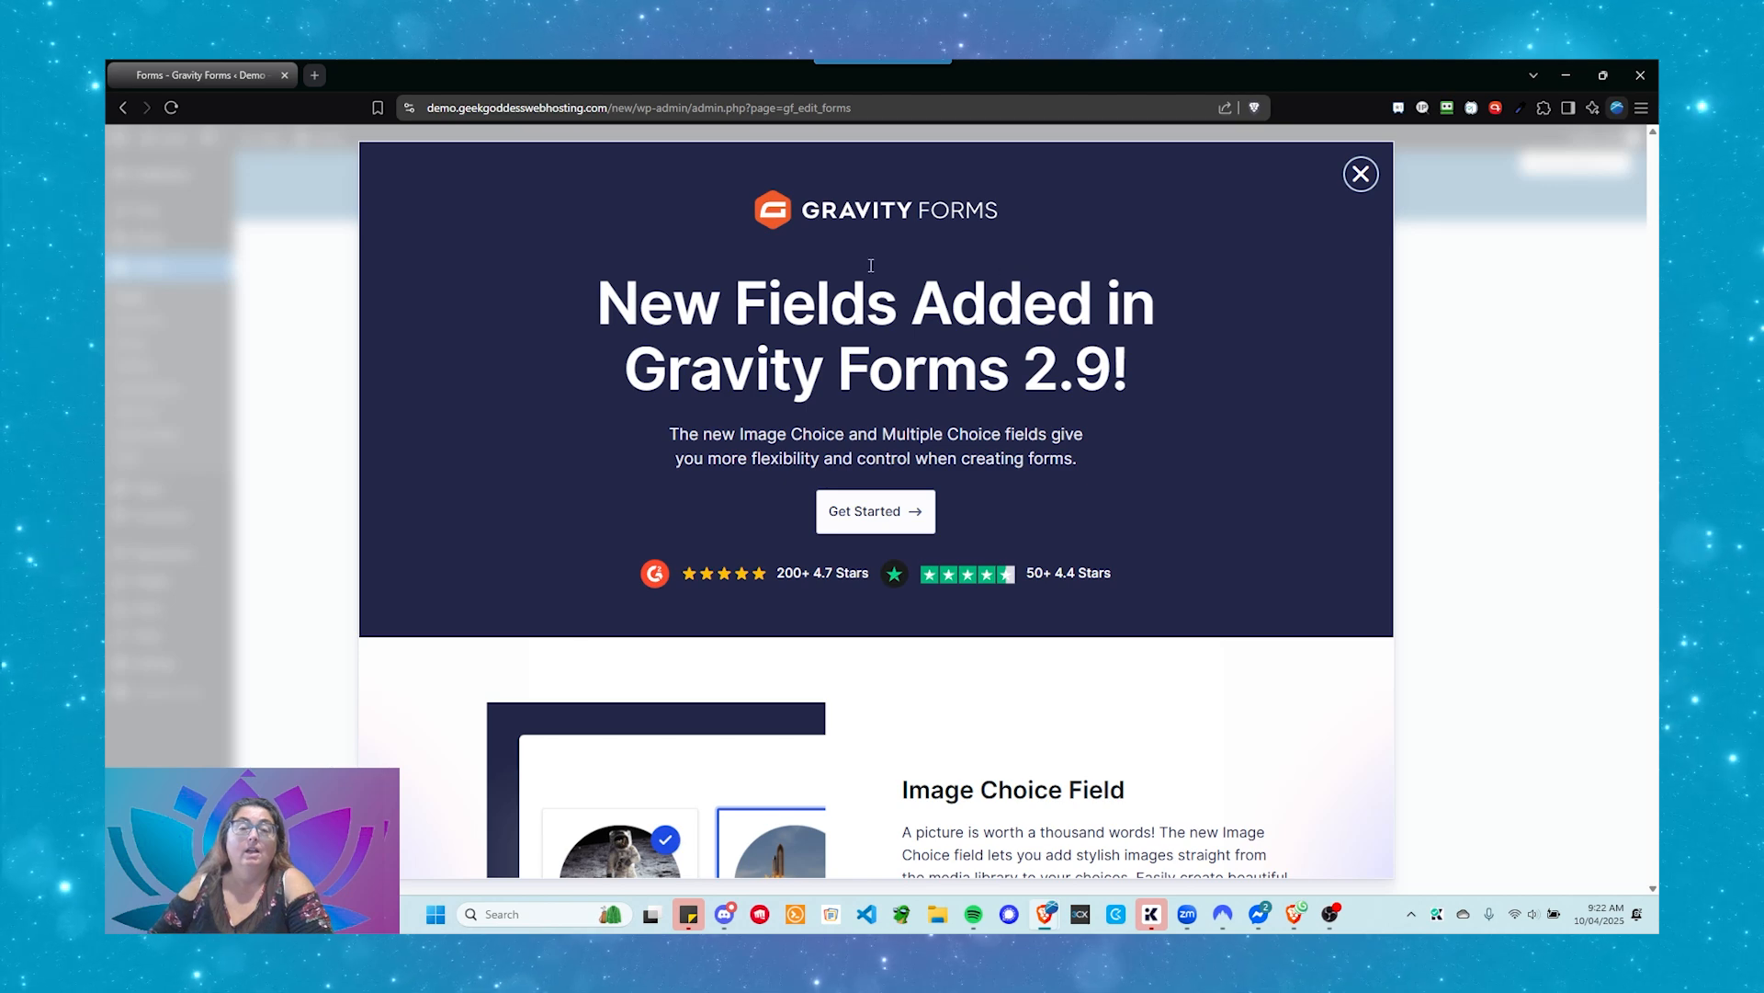
{"action": "scroll", "coordinate": [753, 306], "scroll_direction": "down", "scroll_amount": 5}
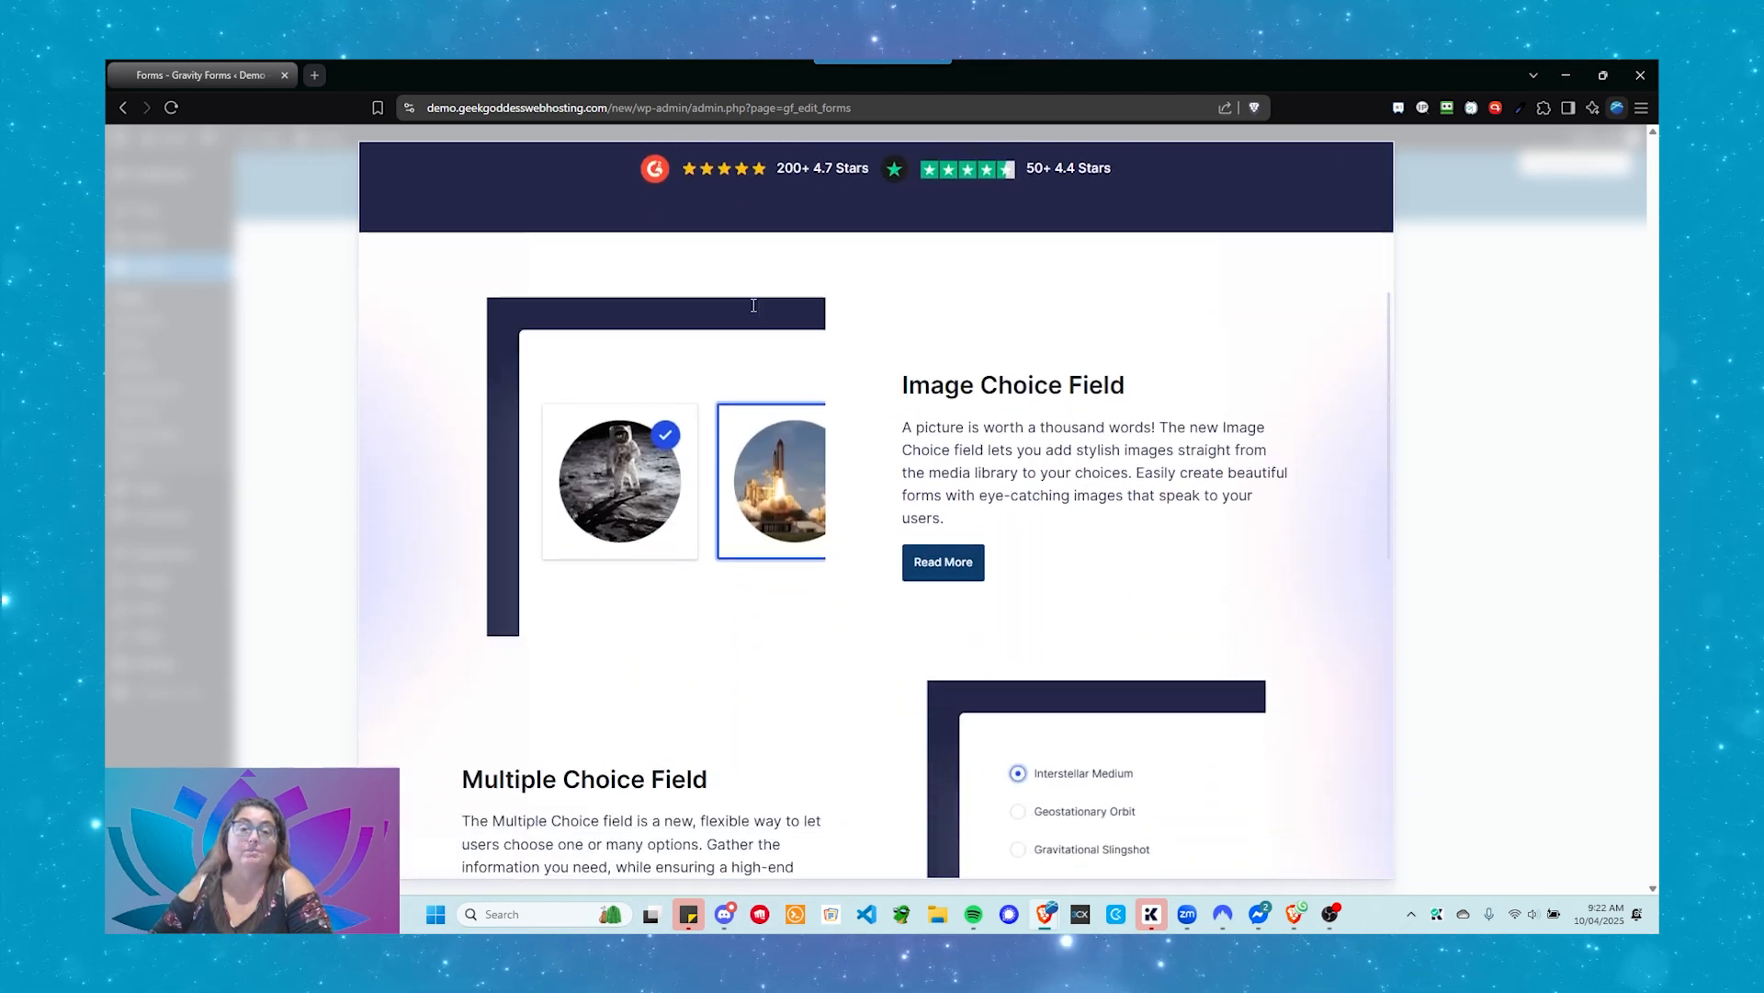
{"action": "scroll", "coordinate": [753, 306], "scroll_direction": "up", "scroll_amount": 3}
{"action": "scroll", "coordinate": [754, 306], "scroll_direction": "up", "scroll_amount": 2}
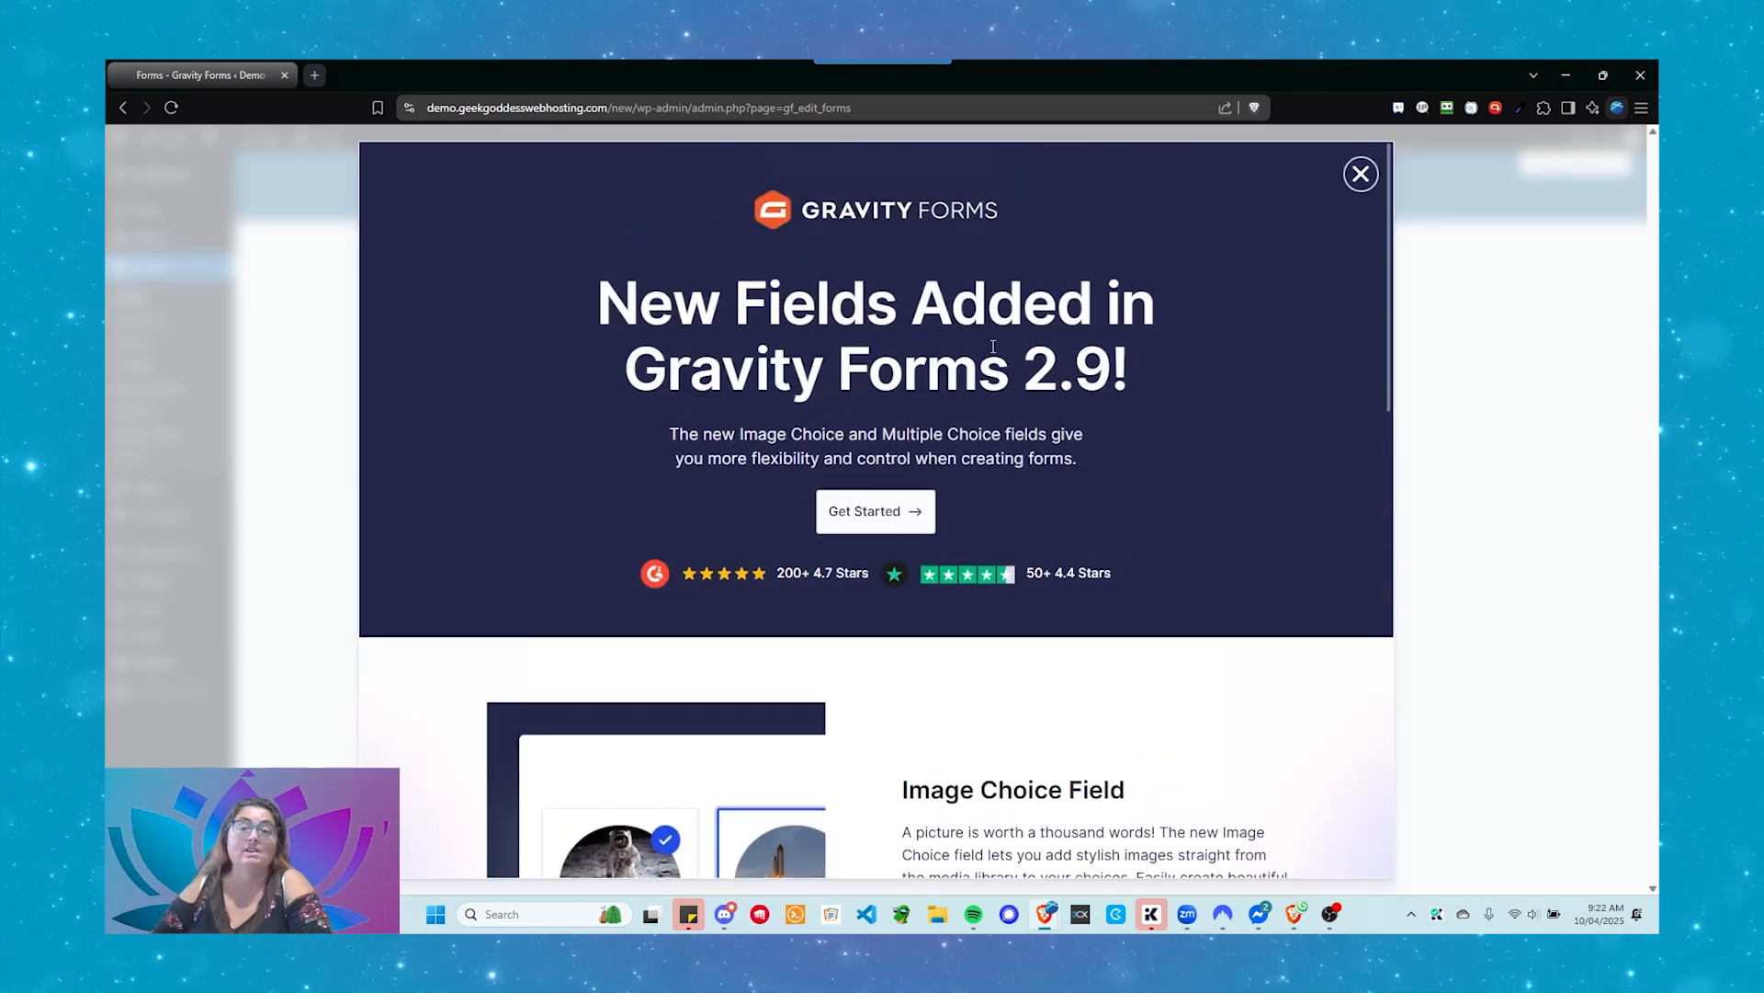
{"action": "scroll", "coordinate": [1040, 381], "scroll_direction": "down", "scroll_amount": 3}
{"action": "scroll", "coordinate": [1040, 381], "scroll_direction": "down", "scroll_amount": 9}
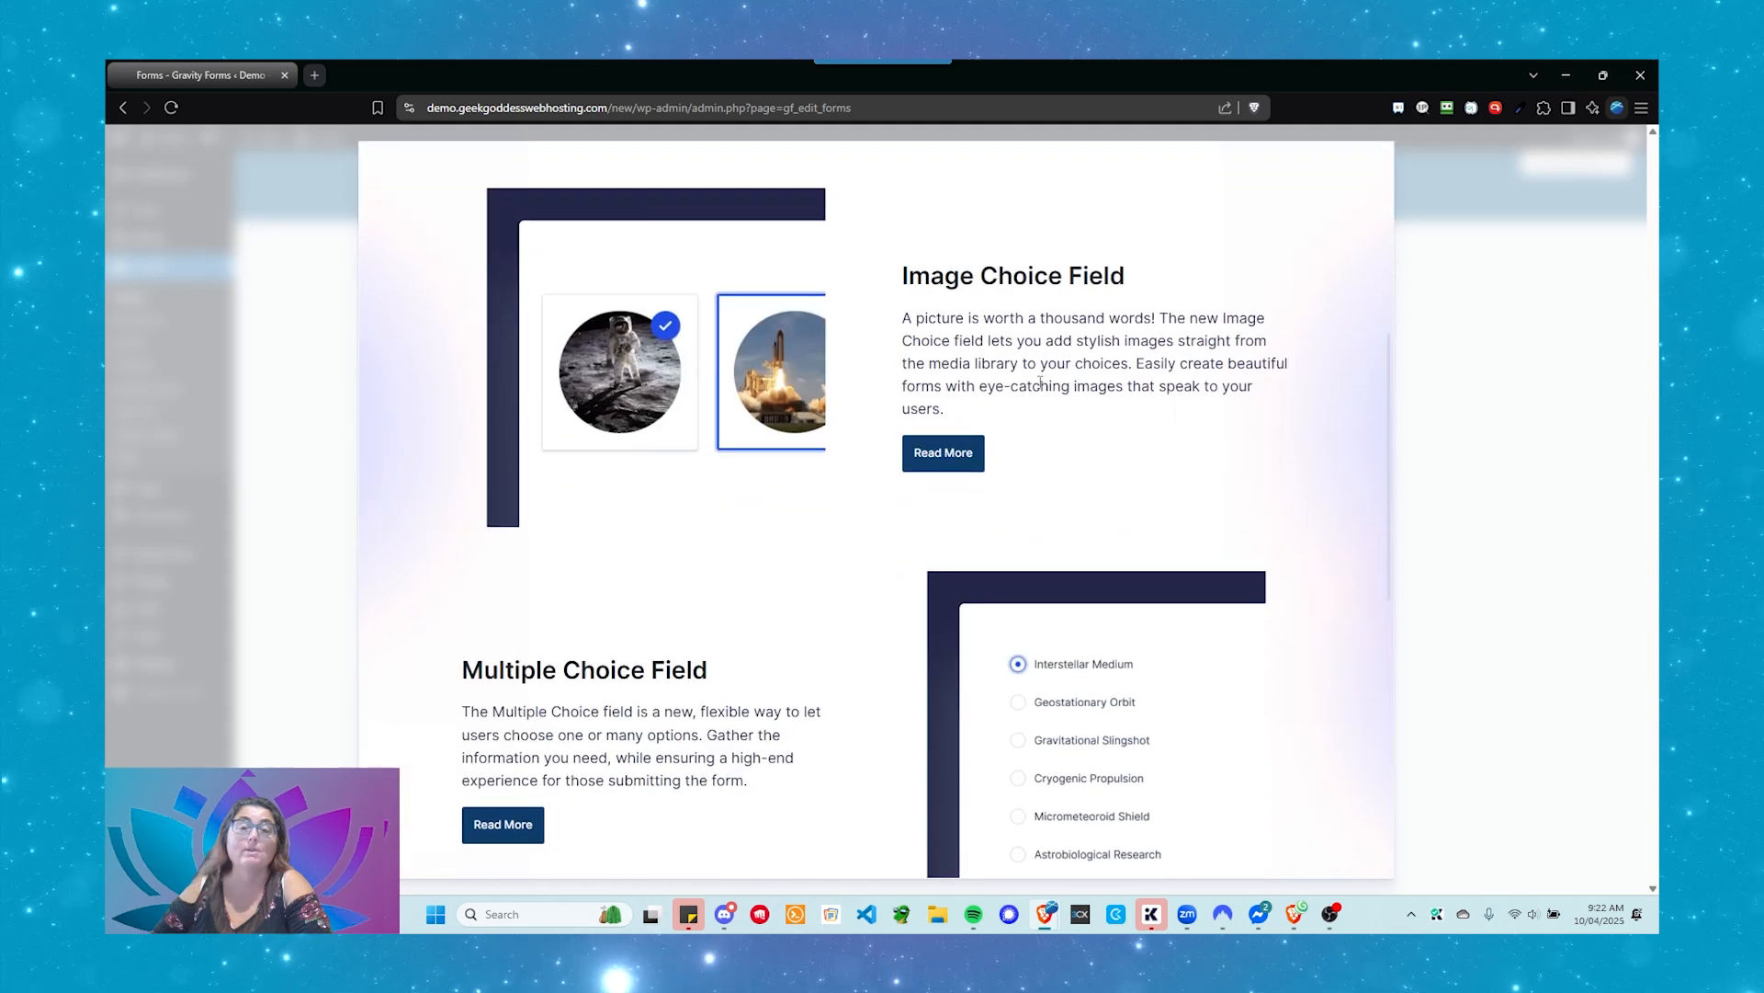
{"action": "scroll", "coordinate": [1026, 401], "scroll_direction": "down", "scroll_amount": 1}
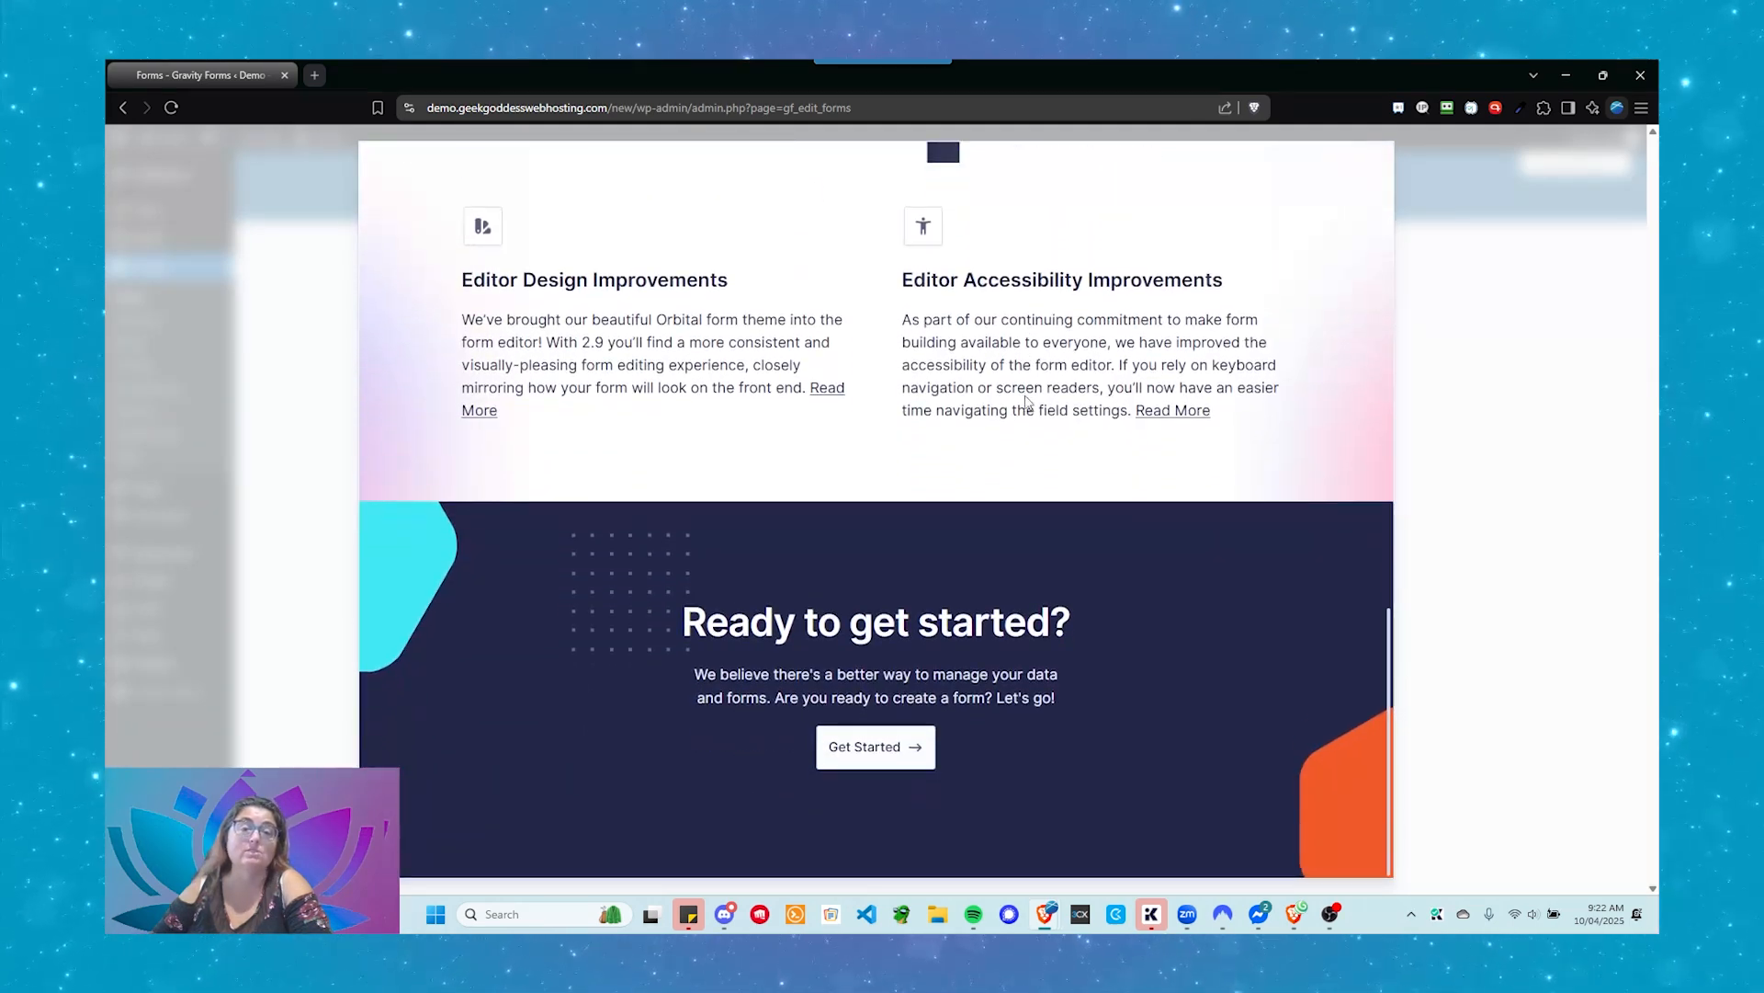
{"action": "scroll", "coordinate": [1026, 402], "scroll_direction": "up", "scroll_amount": 12}
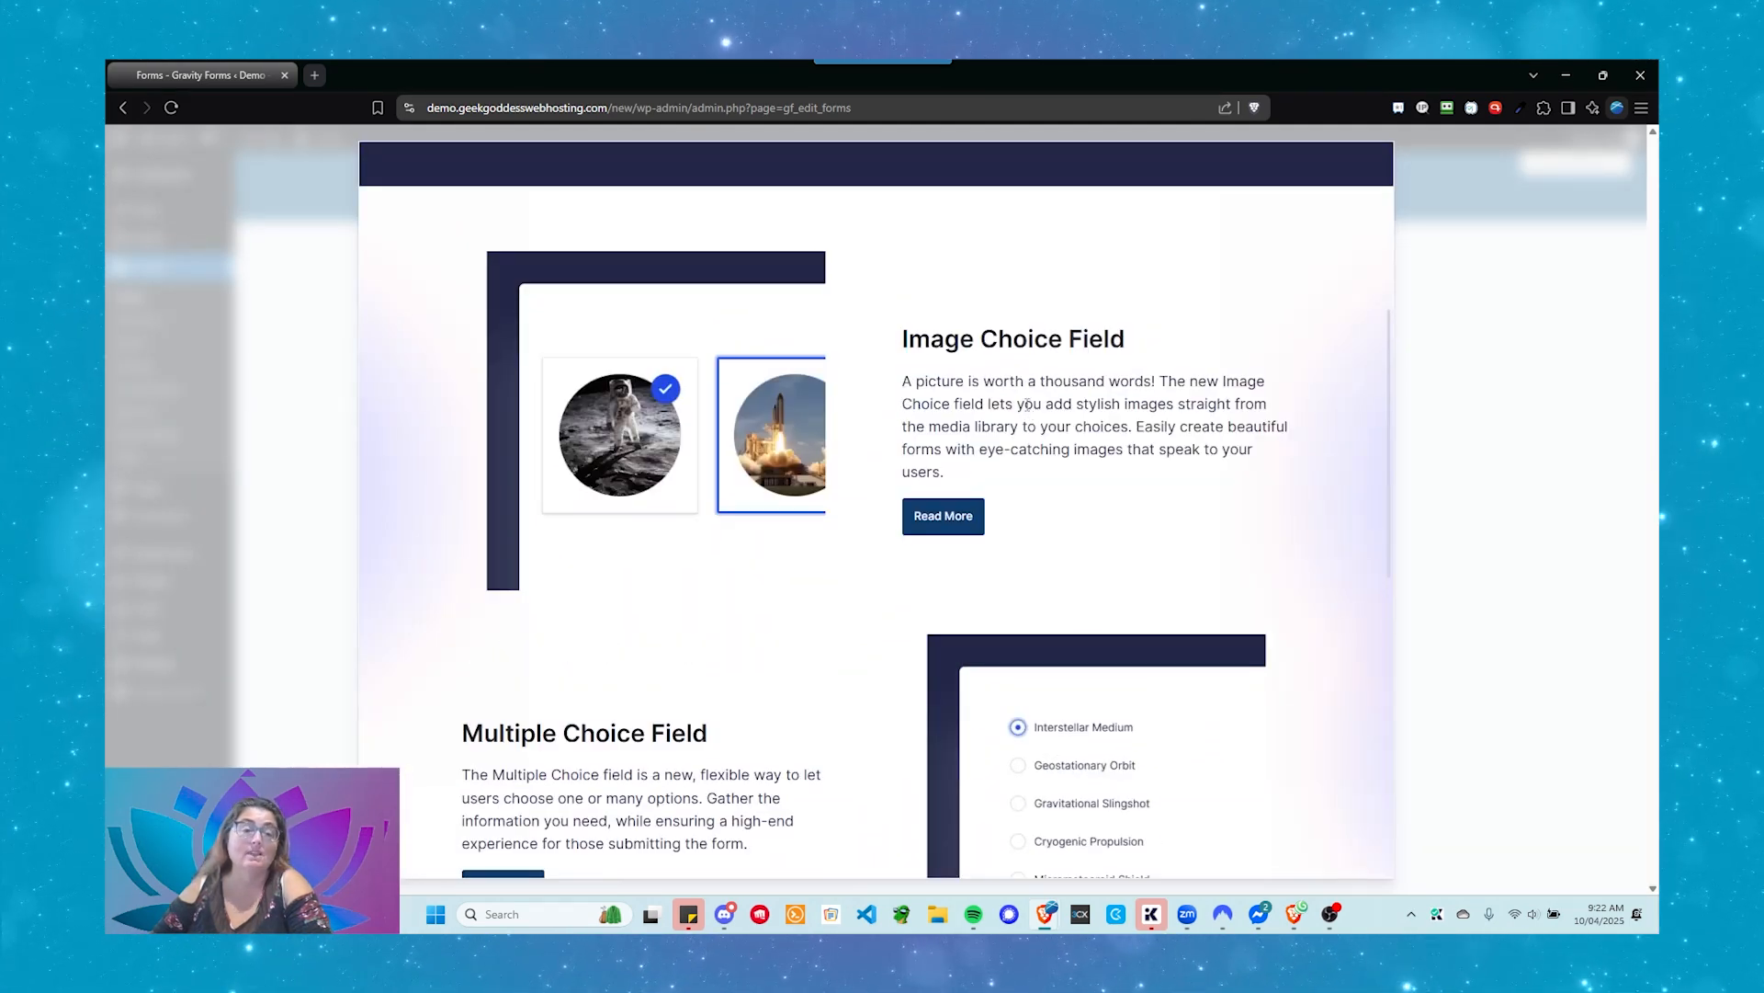
{"action": "scroll", "coordinate": [1028, 405], "scroll_direction": "up", "scroll_amount": 3}
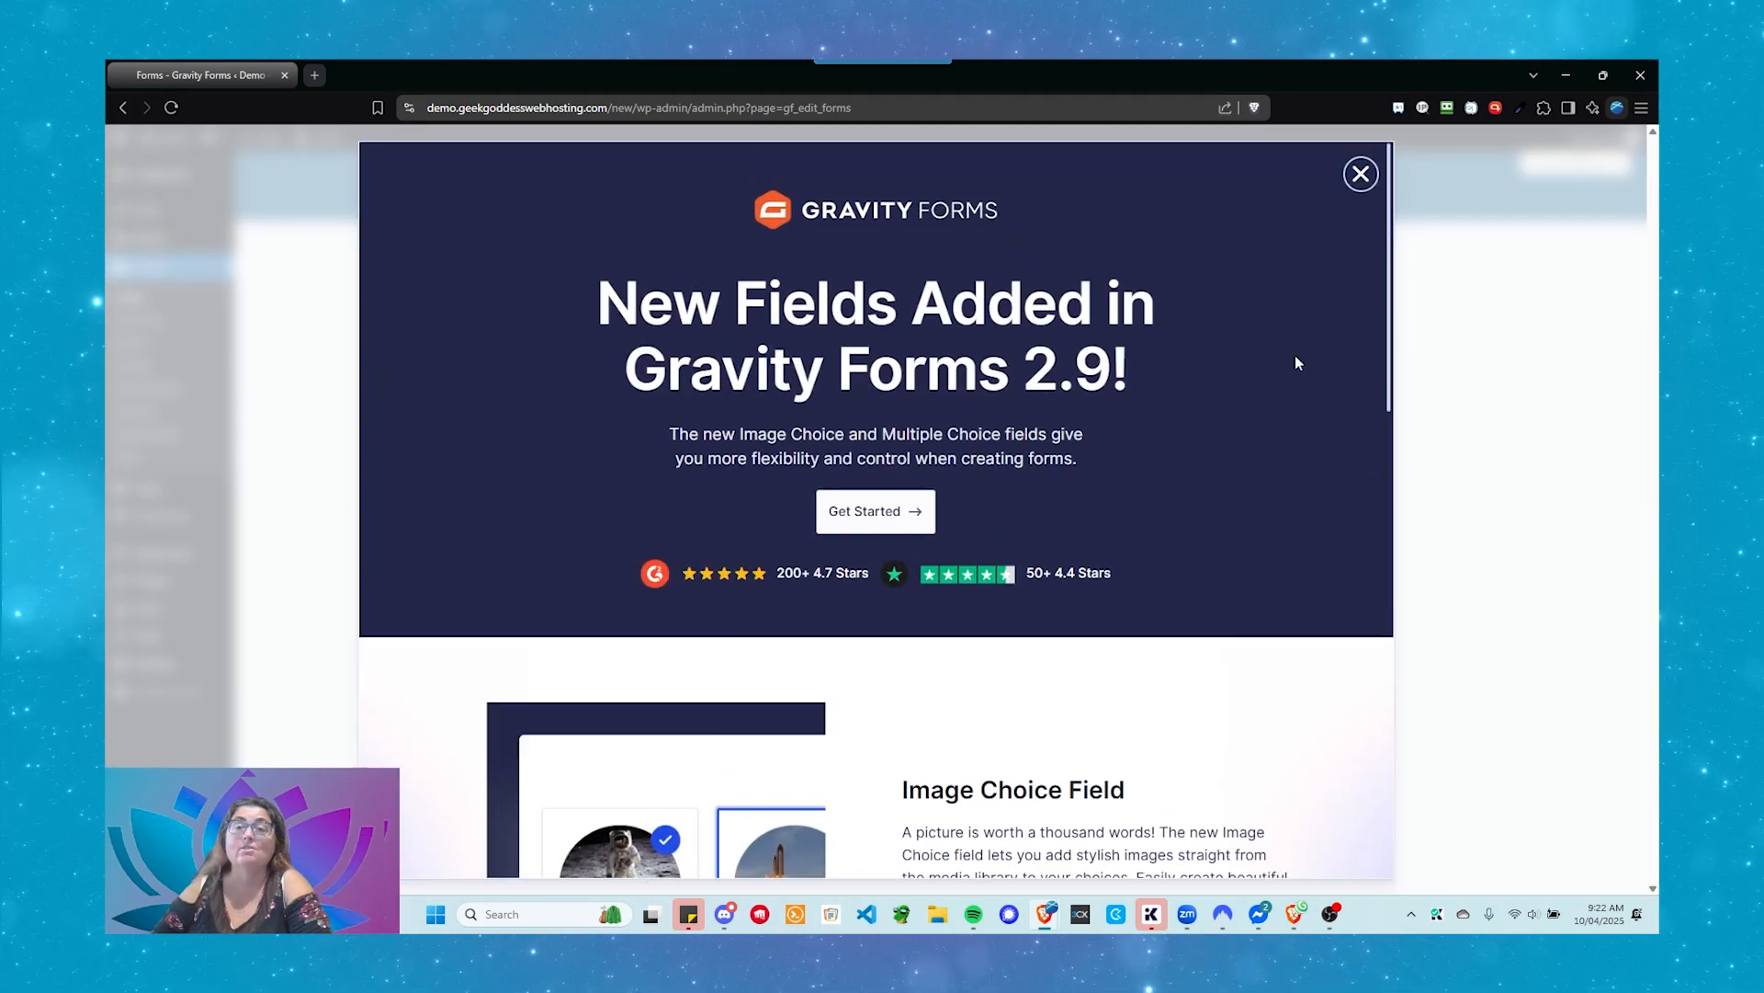
{"action": "left_click", "coordinate": [1359, 175]}
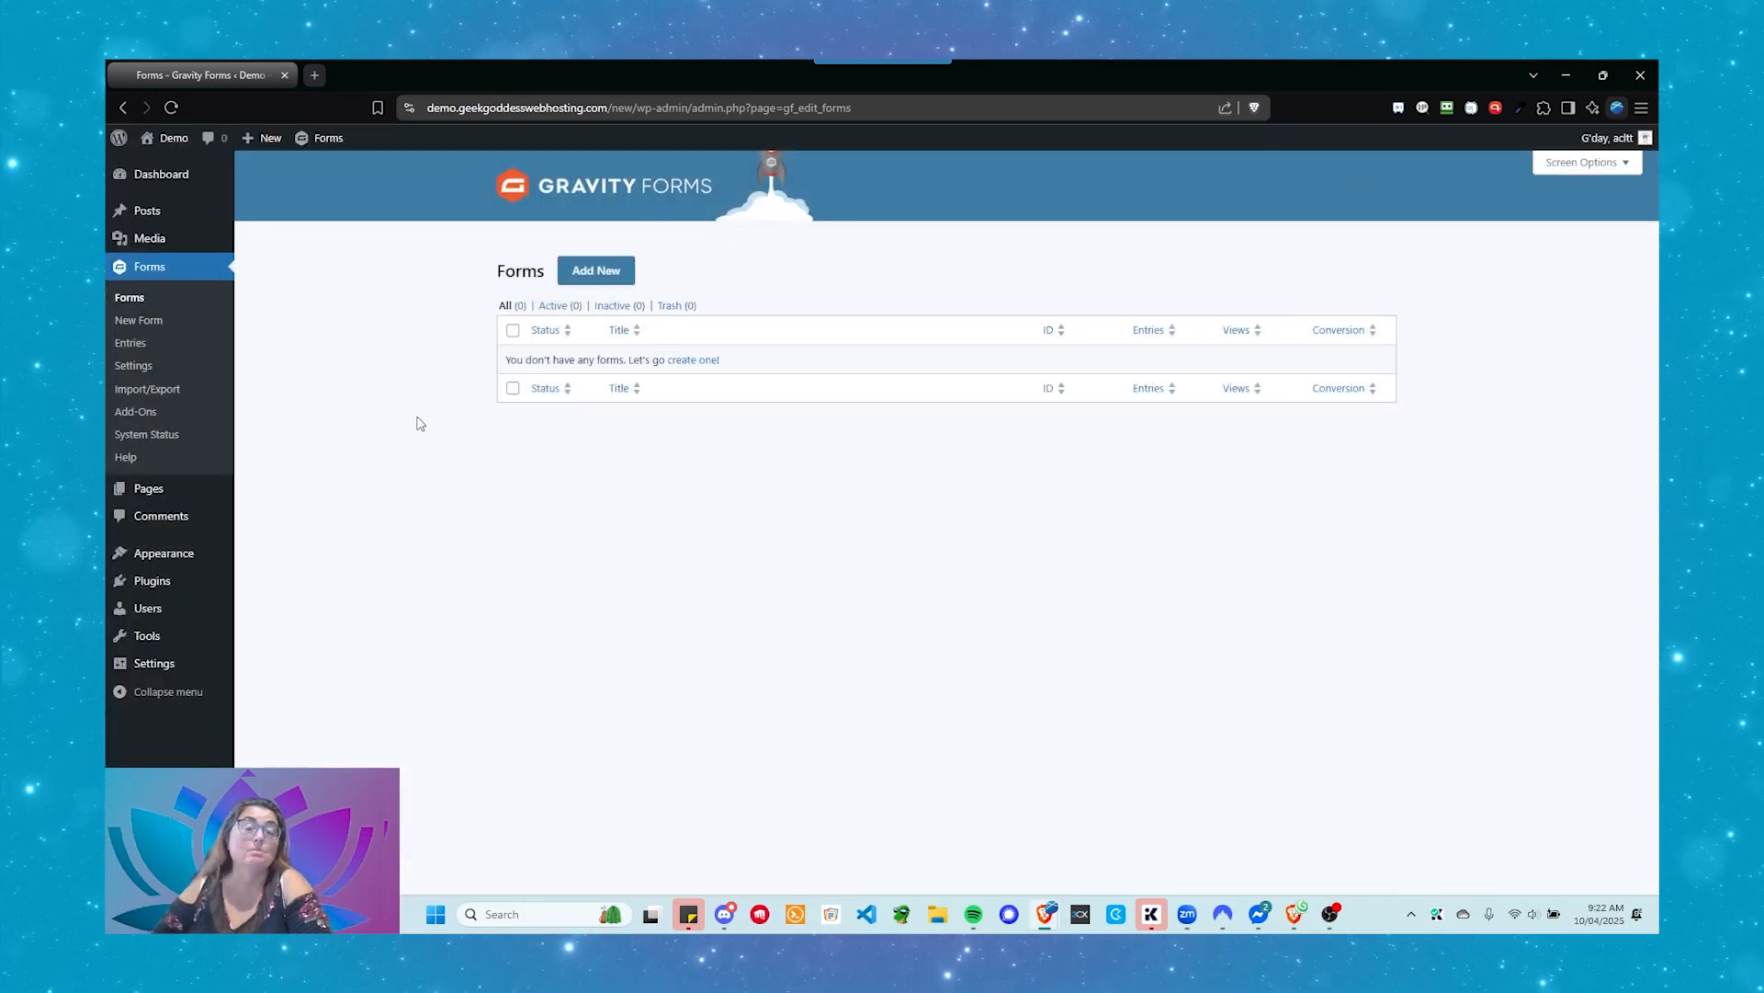
Step: Start adding a new form and look through the available form templates, including the blank form option
{"action": "left_click", "coordinate": [596, 274]}
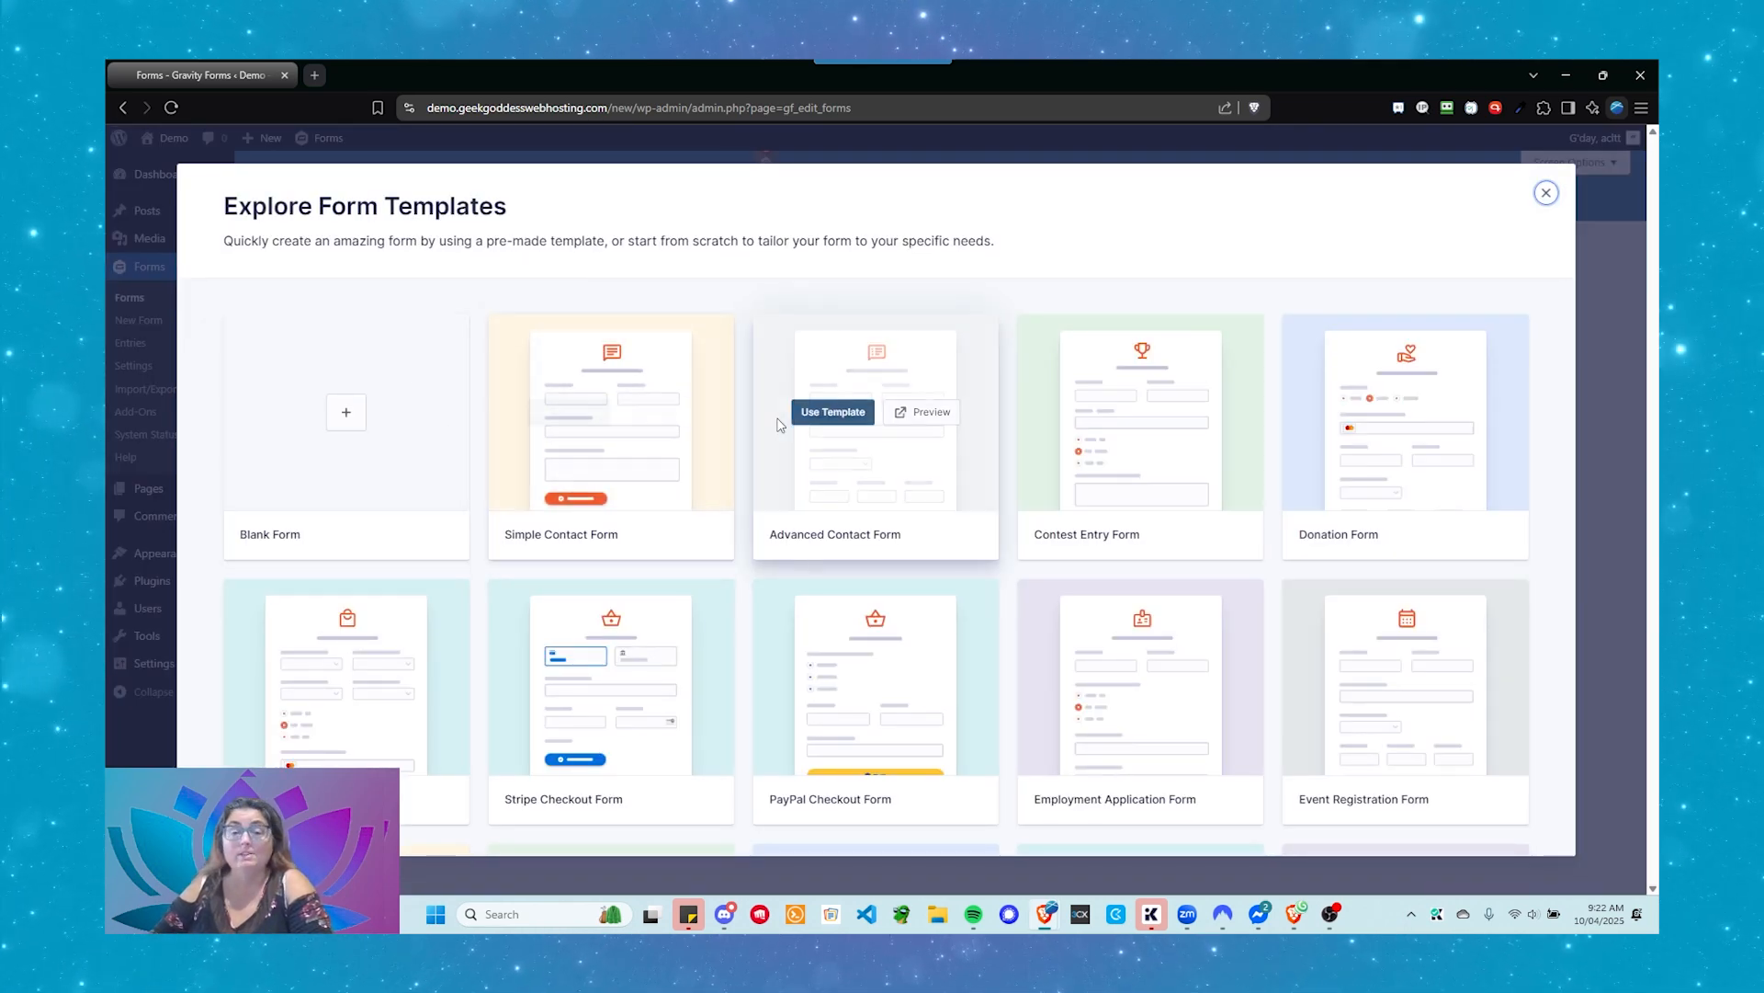
{"action": "scroll", "coordinate": [644, 415], "scroll_direction": "down", "scroll_amount": 5}
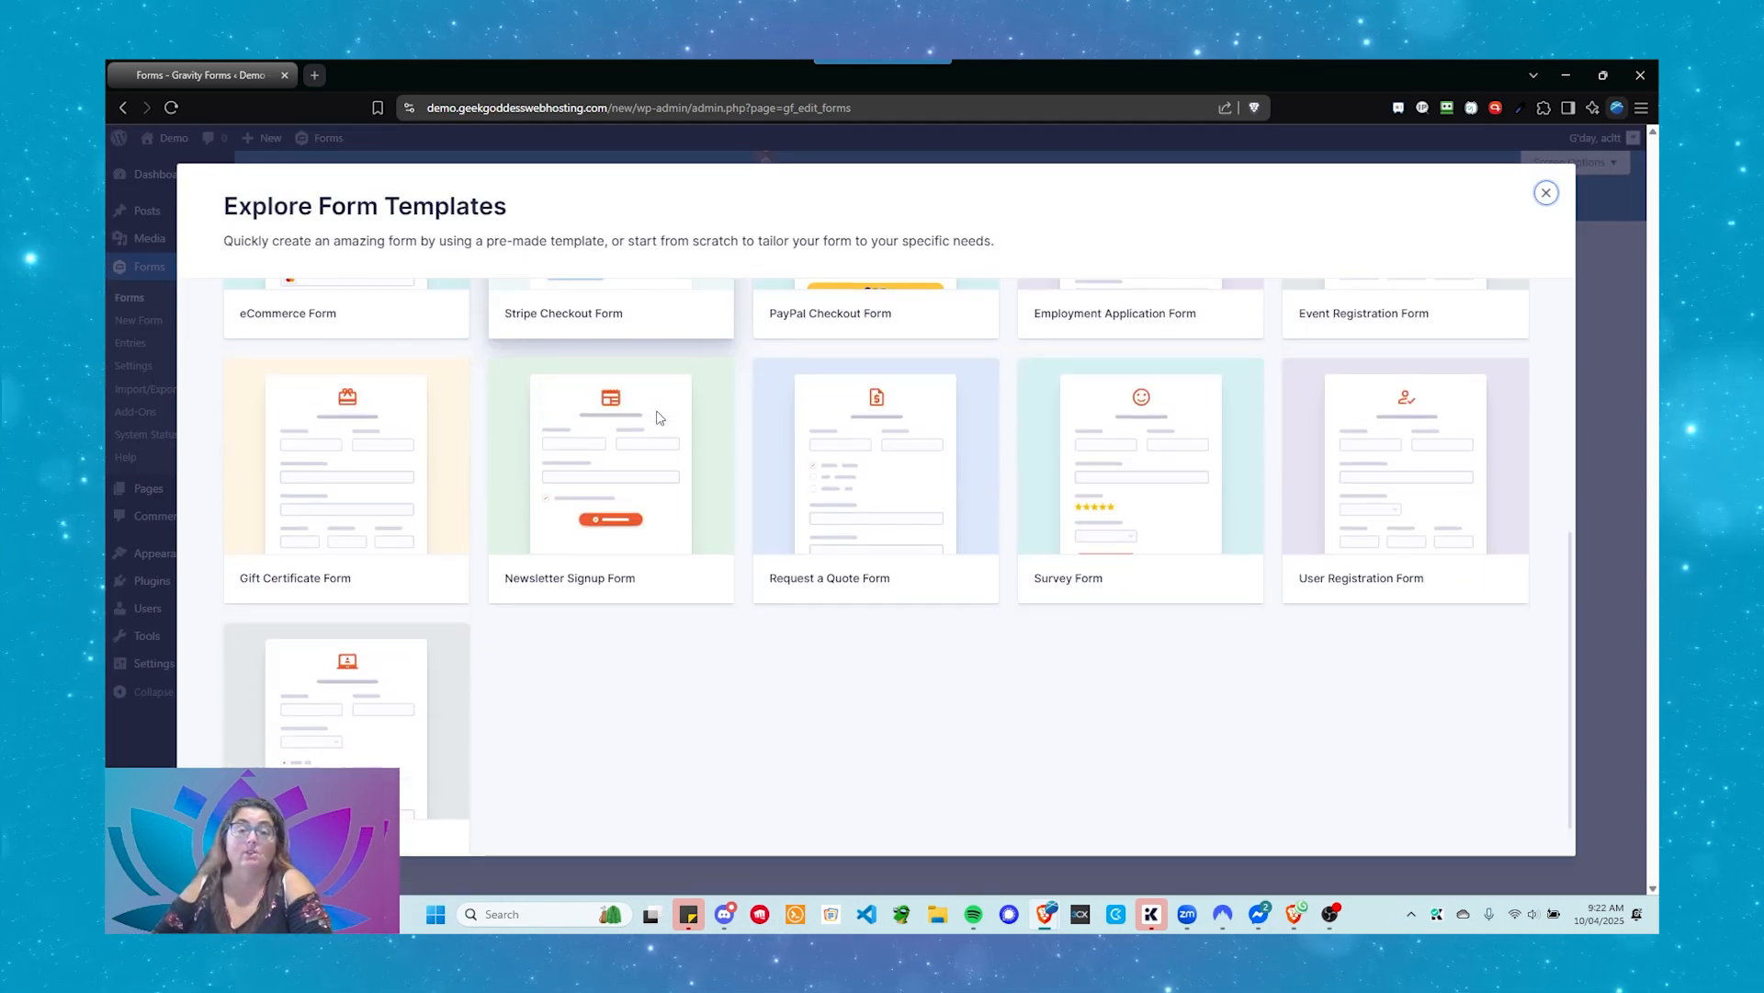
{"action": "scroll", "coordinate": [658, 418], "scroll_direction": "down", "scroll_amount": 1}
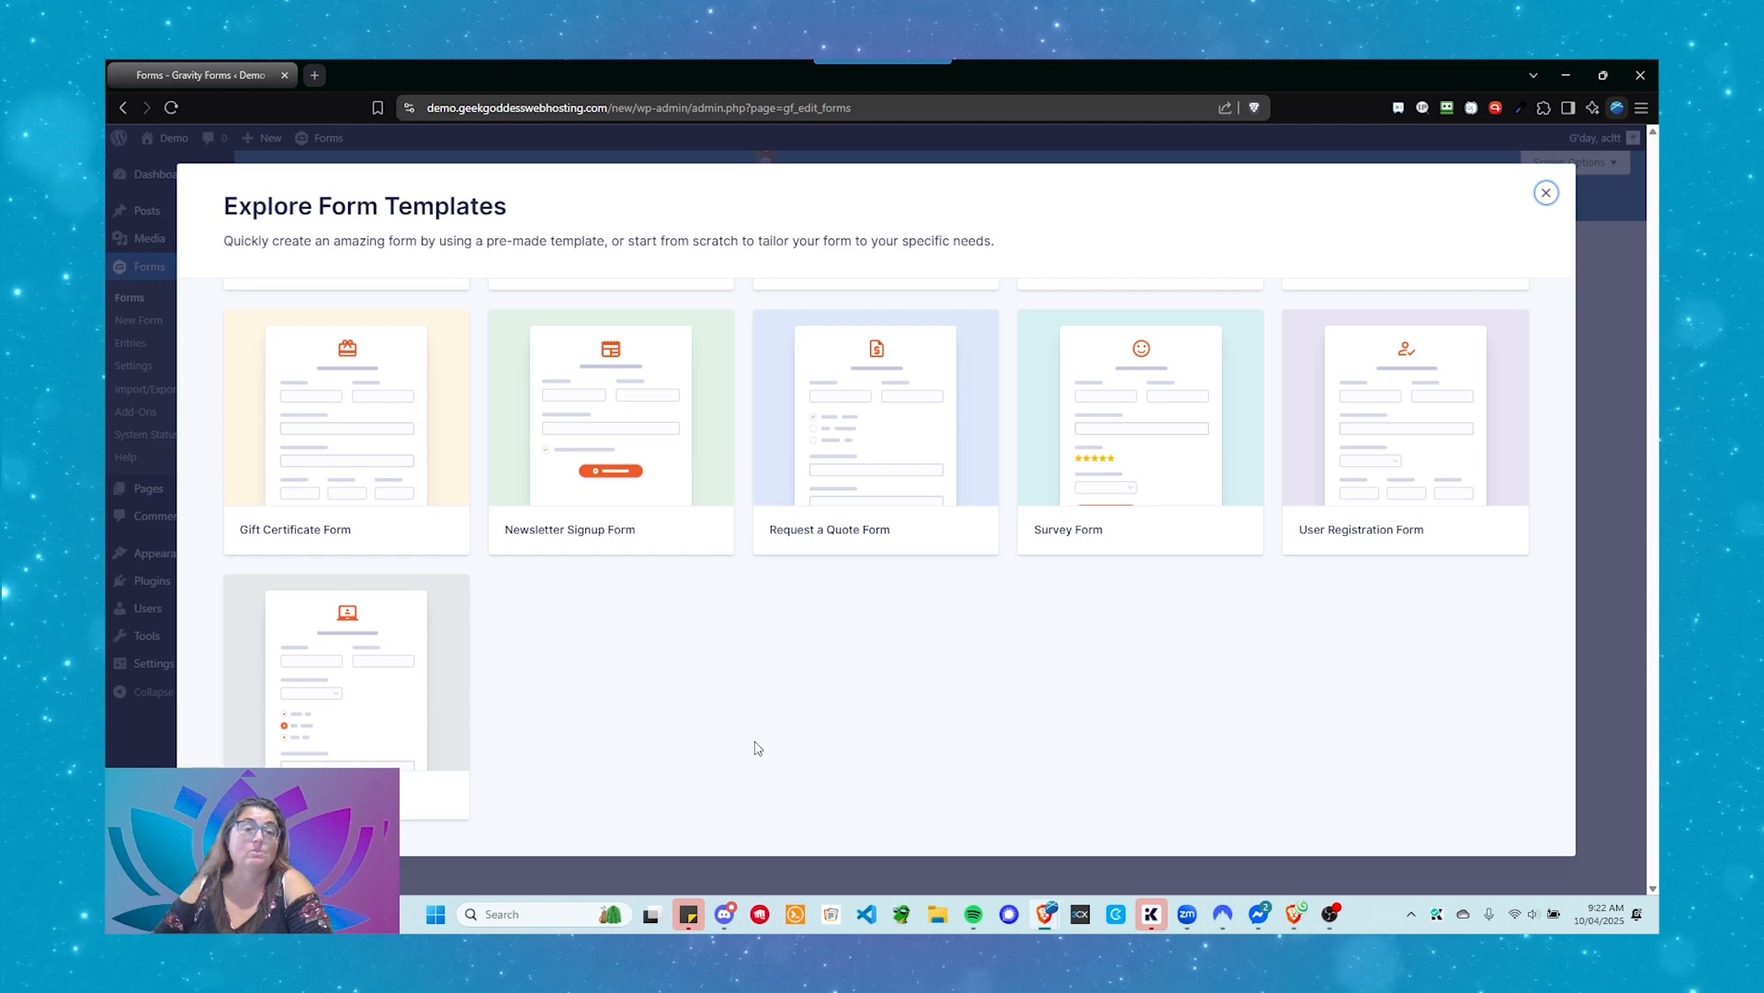
{"action": "scroll", "coordinate": [758, 748], "scroll_direction": "up", "scroll_amount": 5}
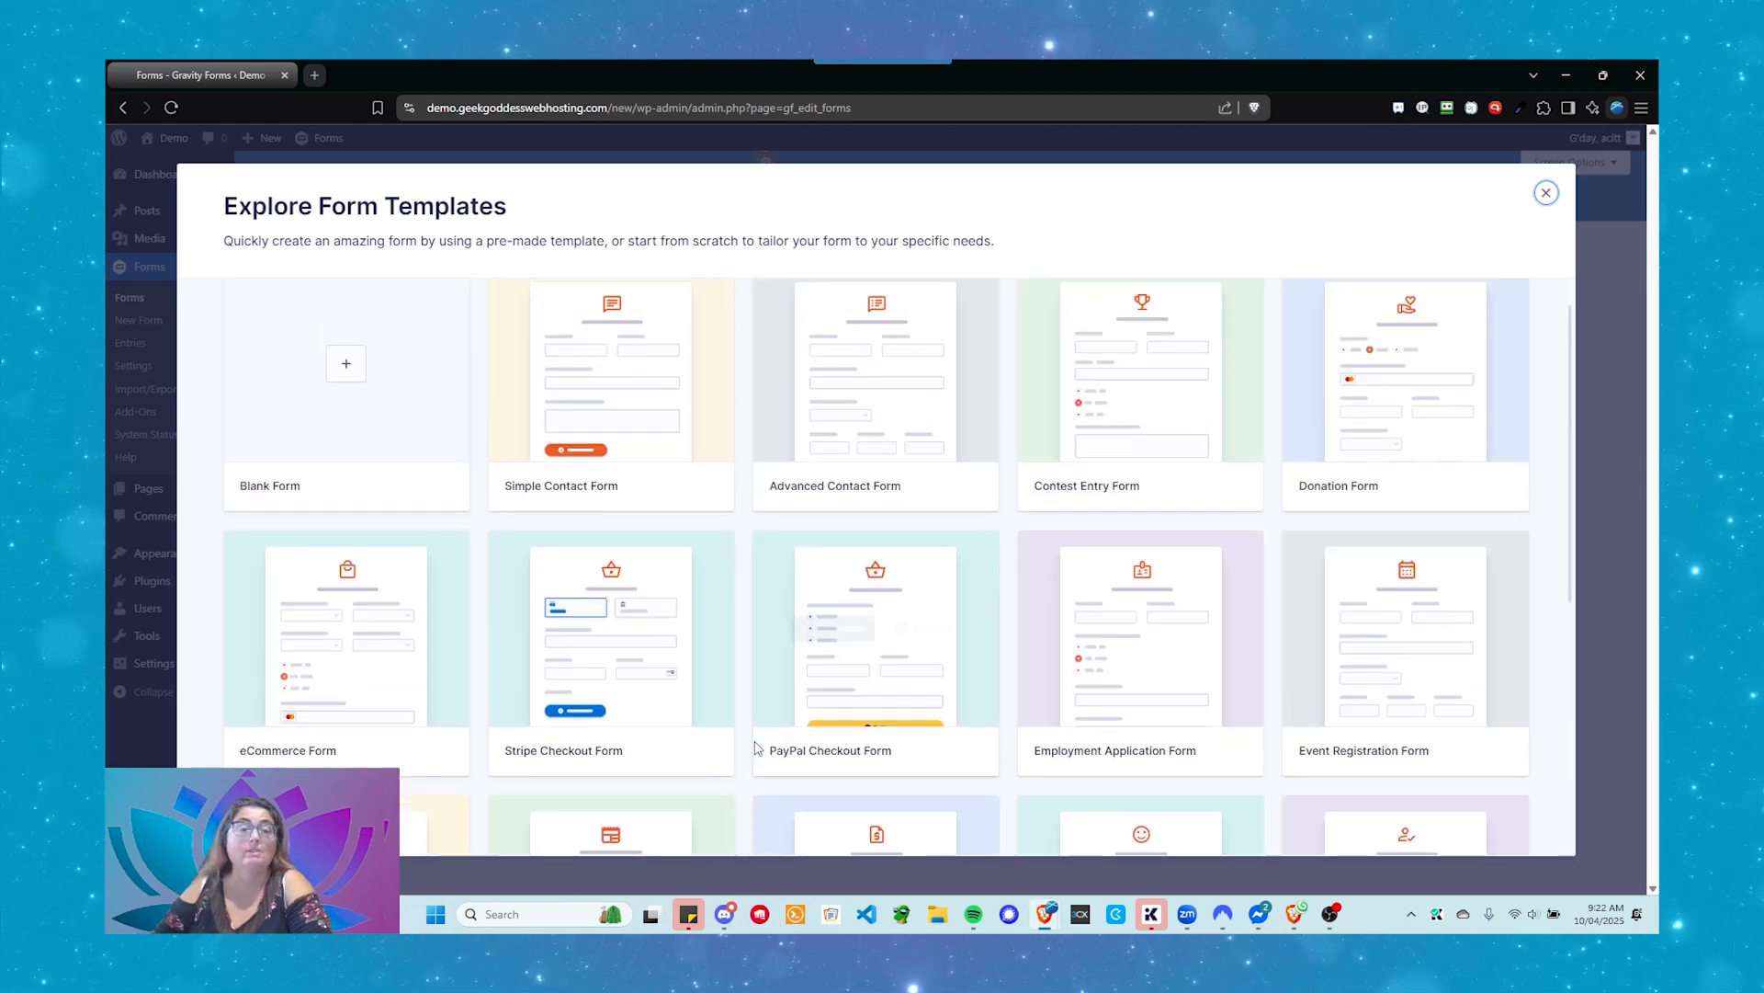
{"action": "left_click", "coordinate": [349, 420]}
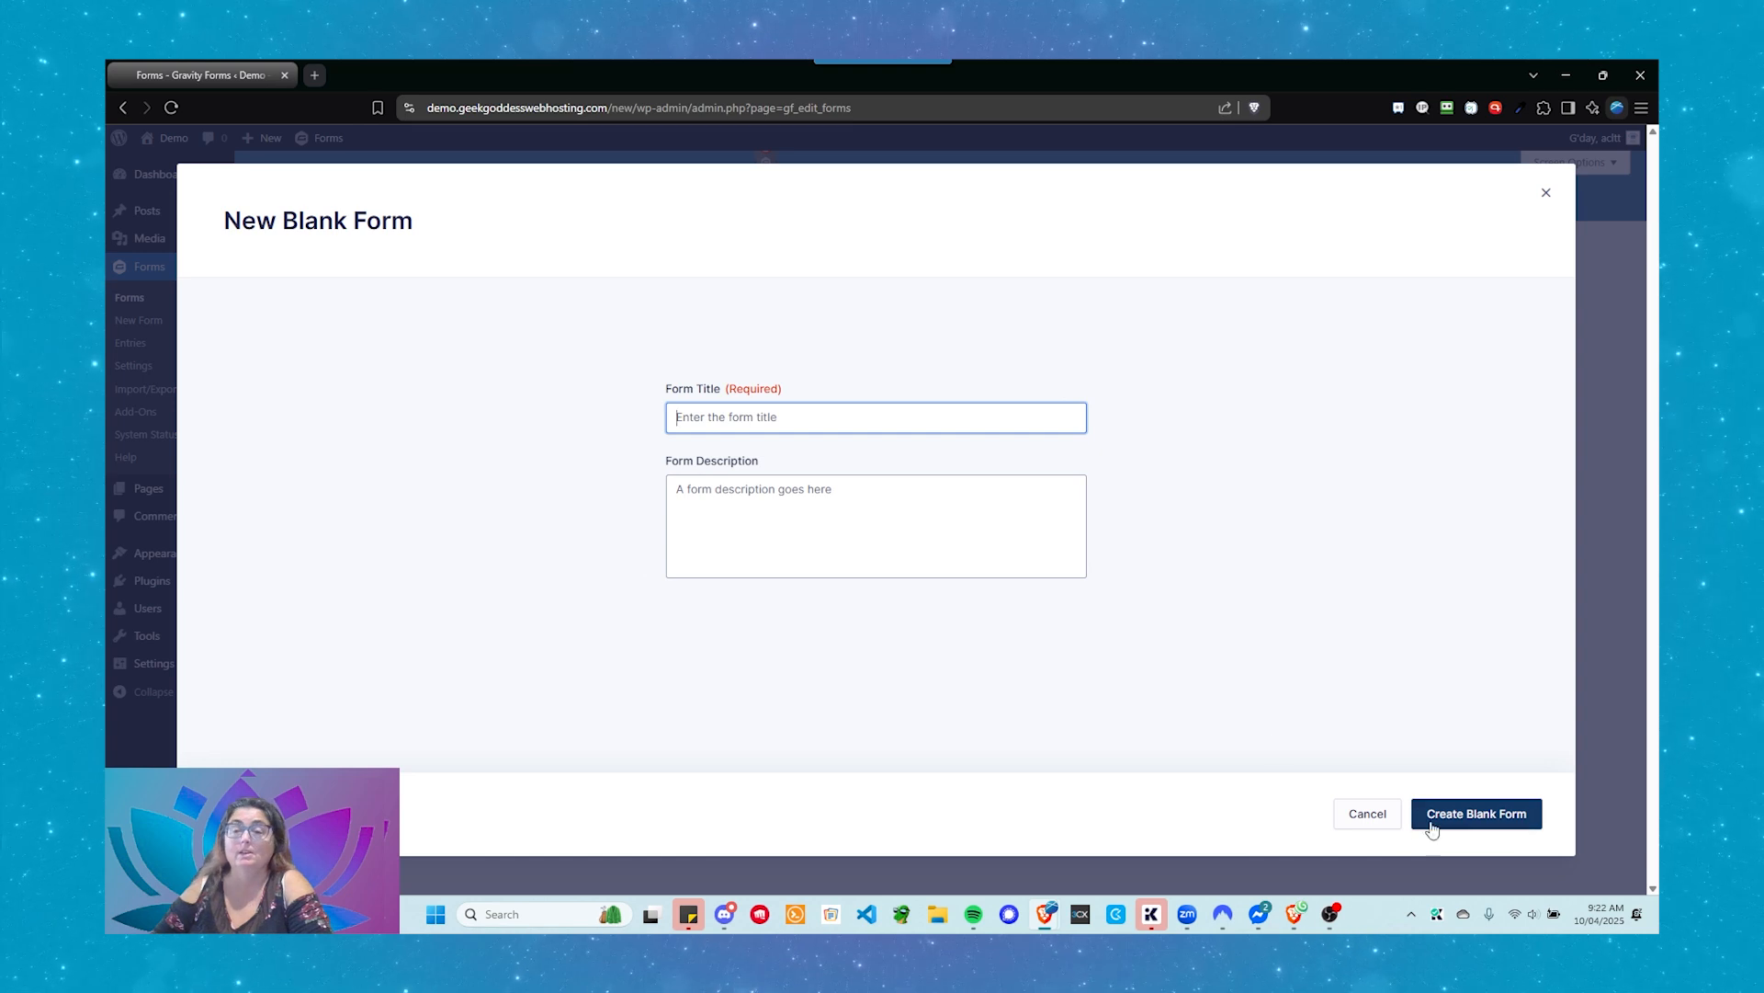
{"action": "left_click", "coordinate": [1365, 814]}
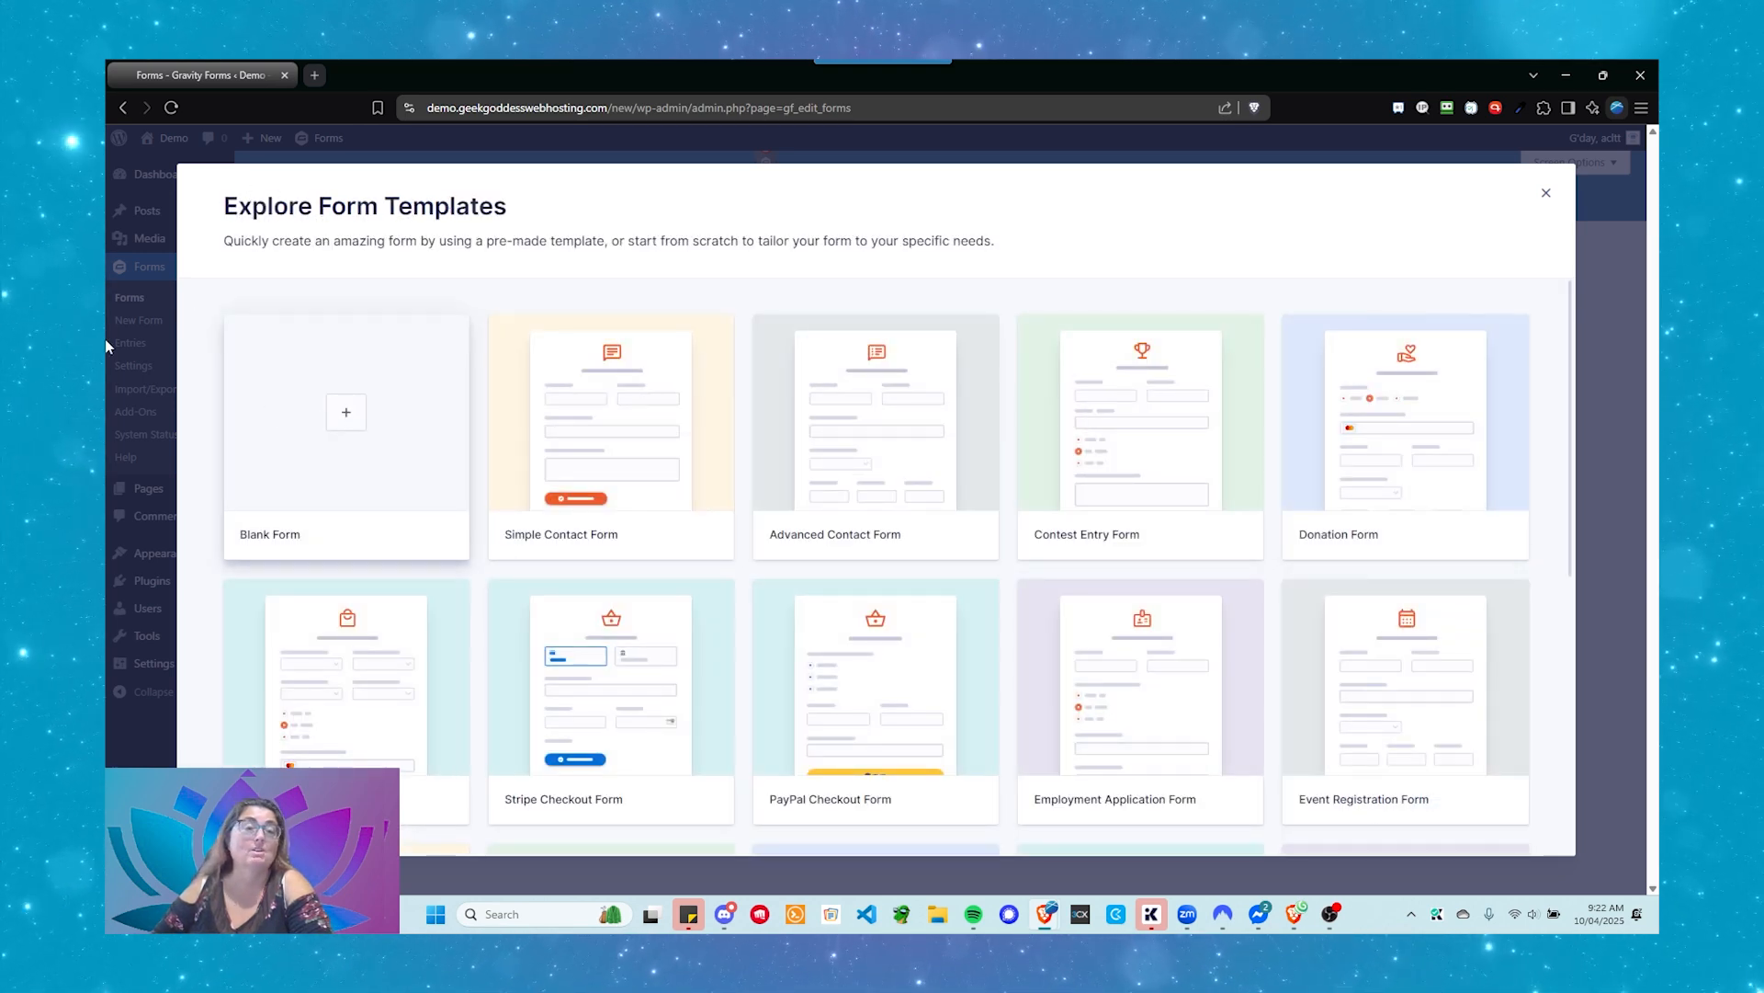
Step: Create a blank form titled "Contact Form" with the description "Contact form to get details"
{"action": "left_click", "coordinate": [336, 441]}
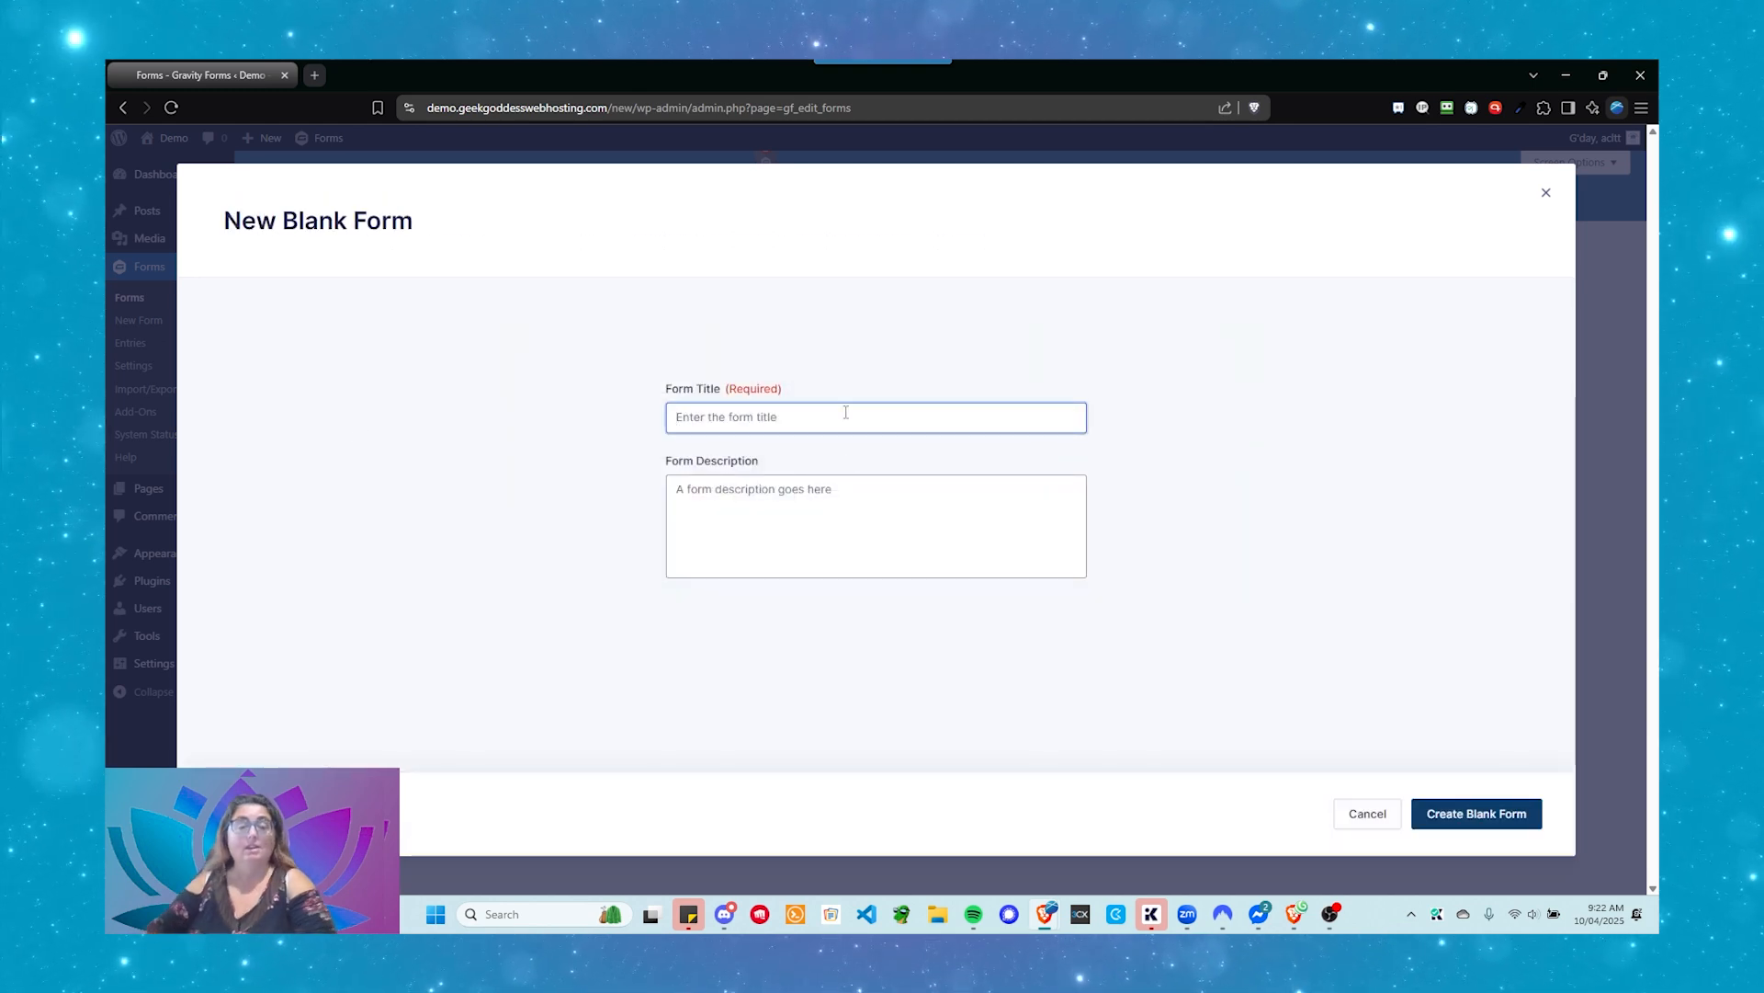
{"action": "type", "text": "Contac"}
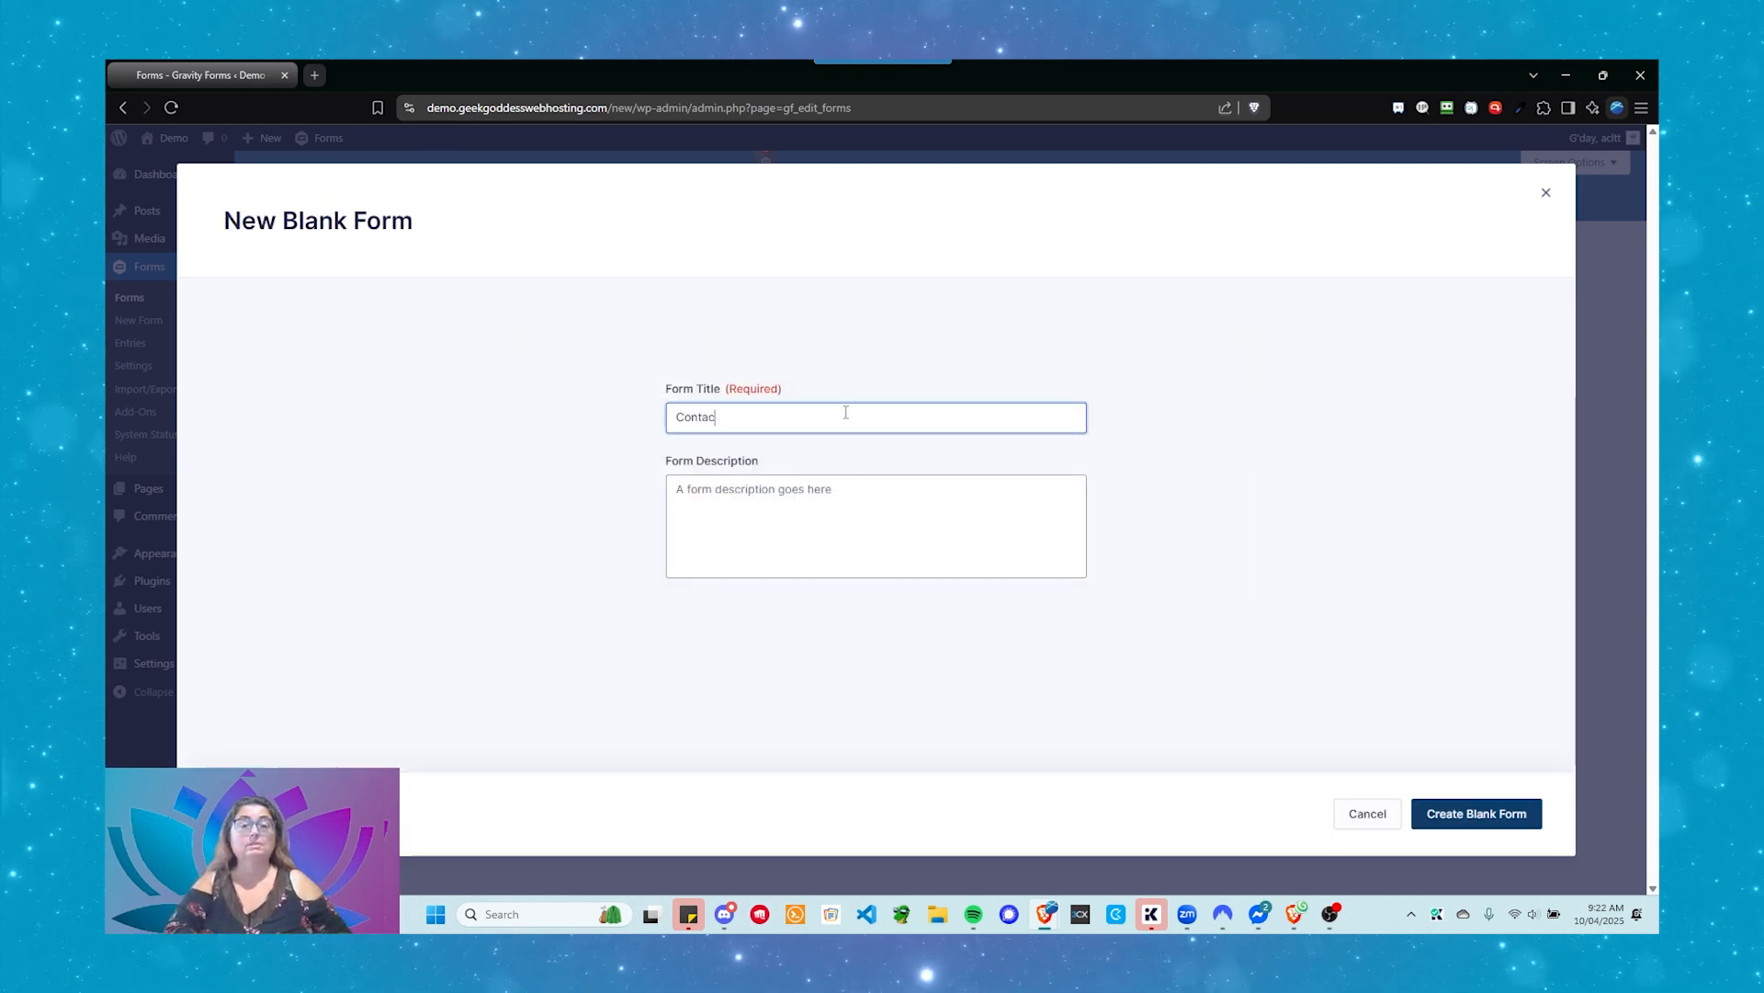
{"action": "type", "text": "t Form"}
{"action": "key", "text": "Tab"}
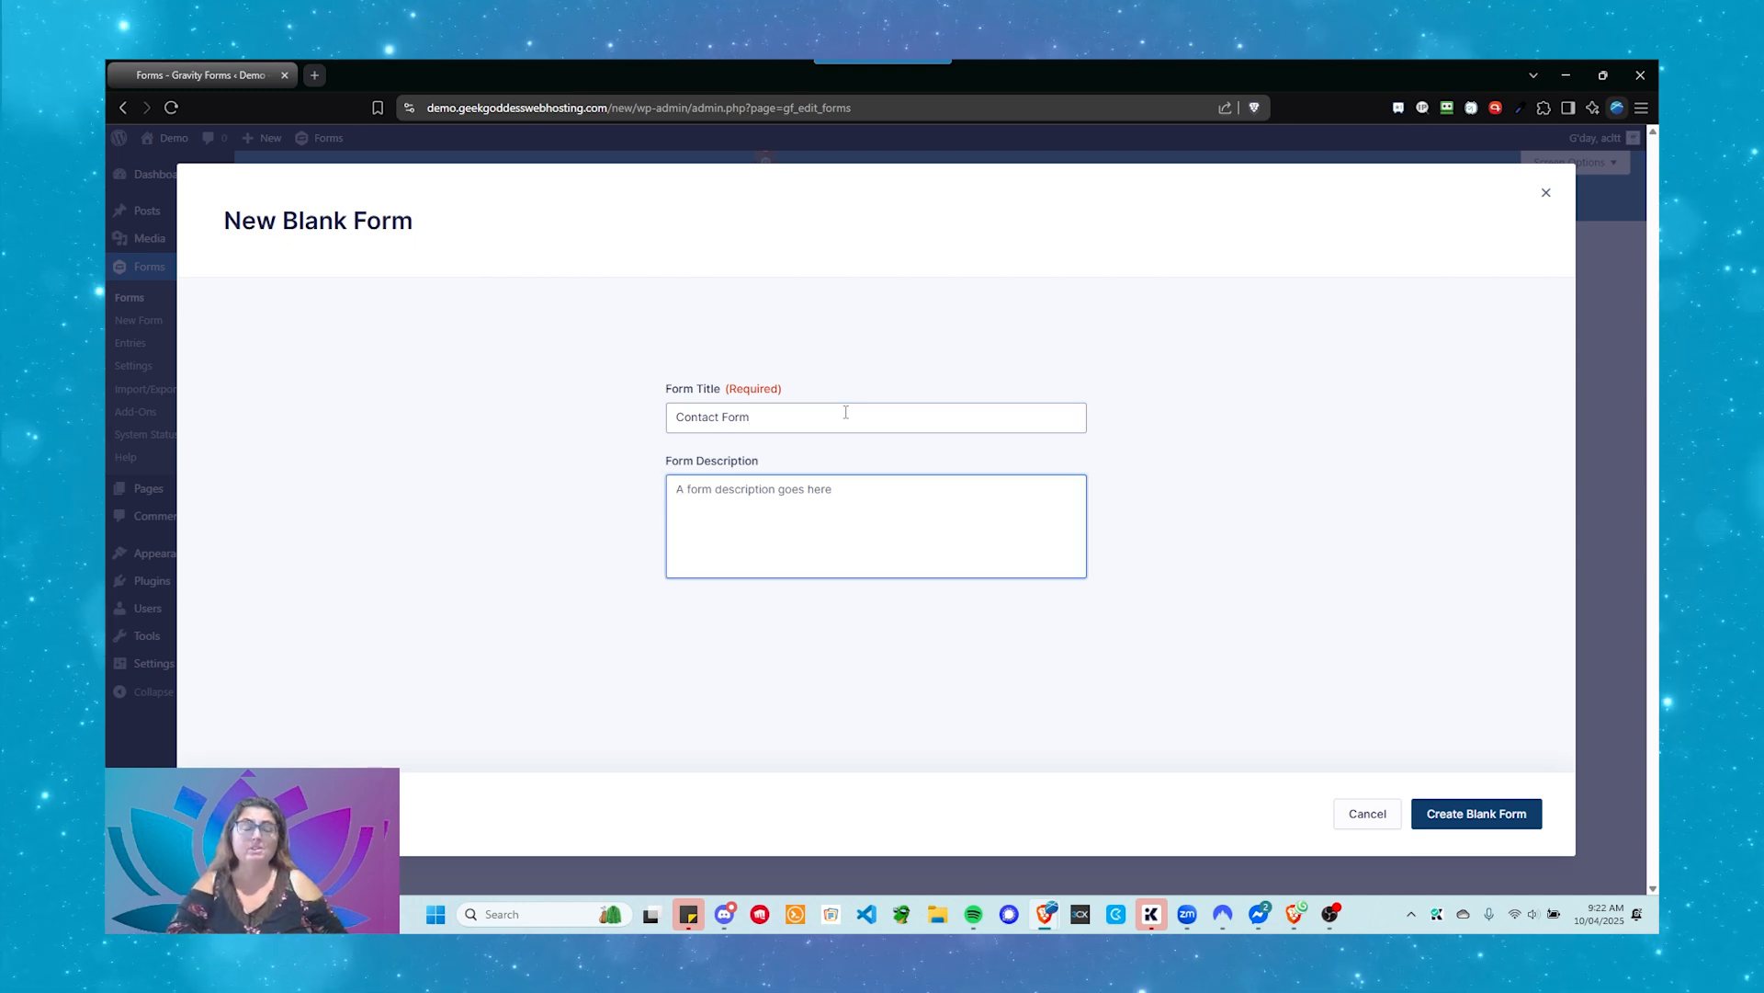
{"action": "type", "text": "Contact for "}
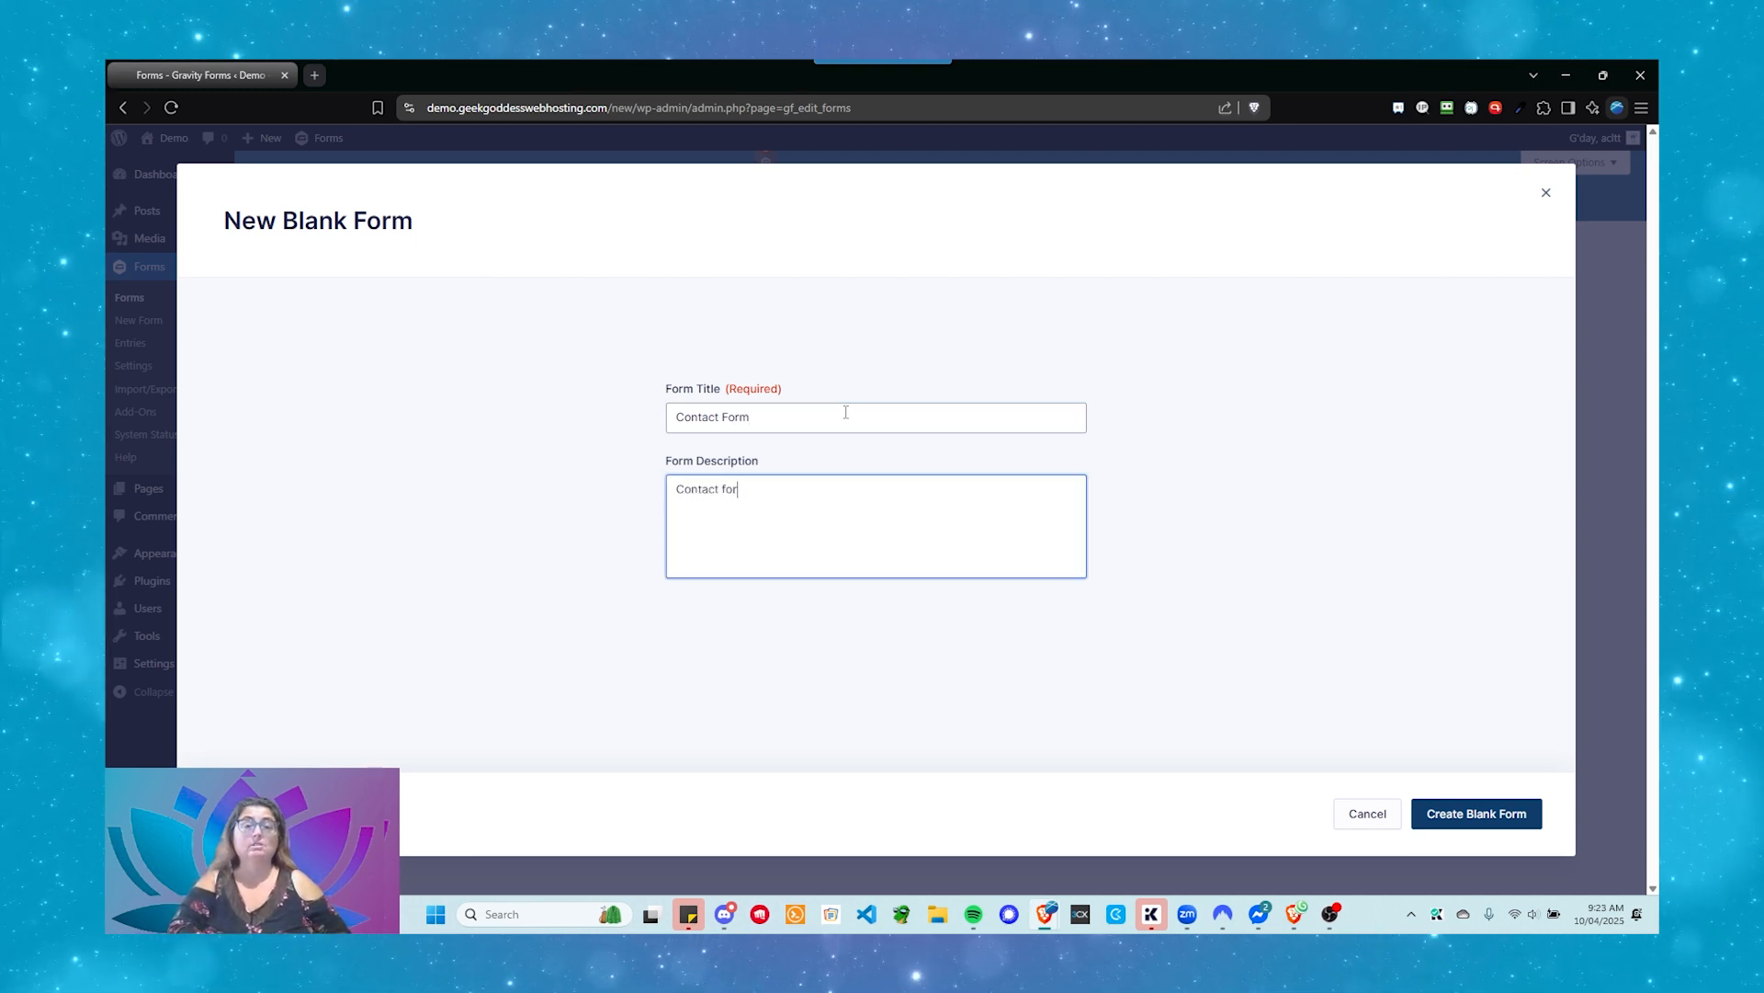
{"action": "type", "text": "m to get details"}
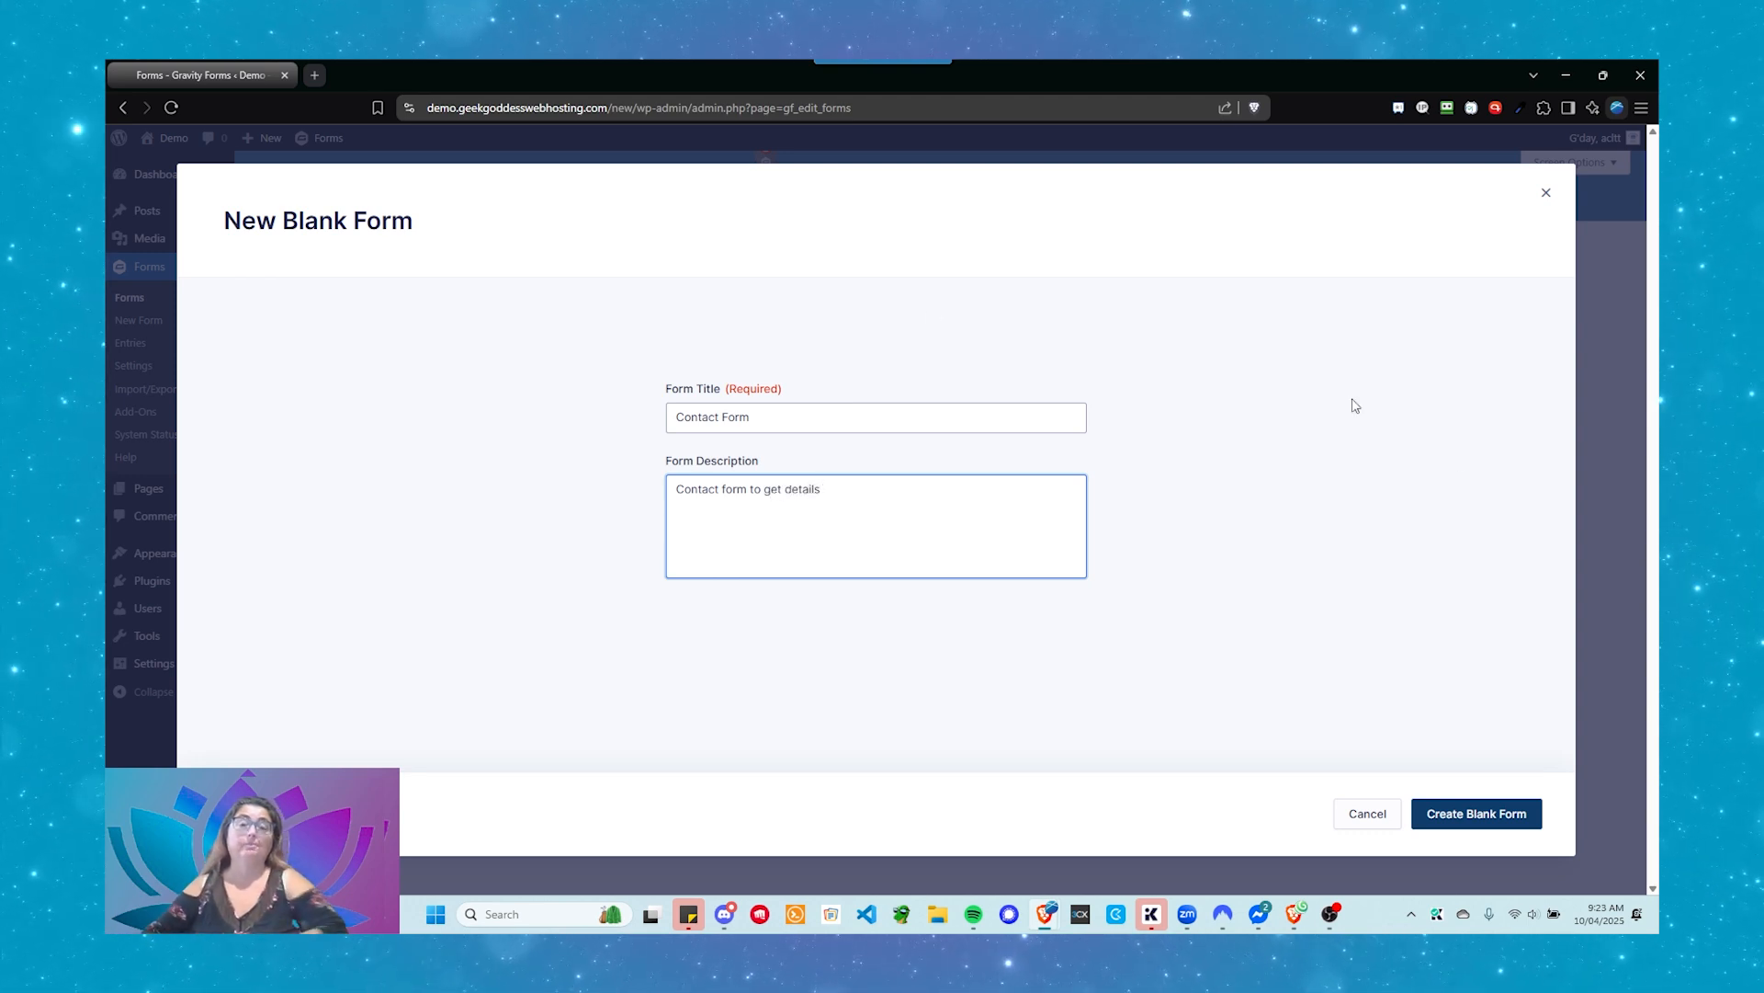
{"action": "left_click", "coordinate": [1490, 824]}
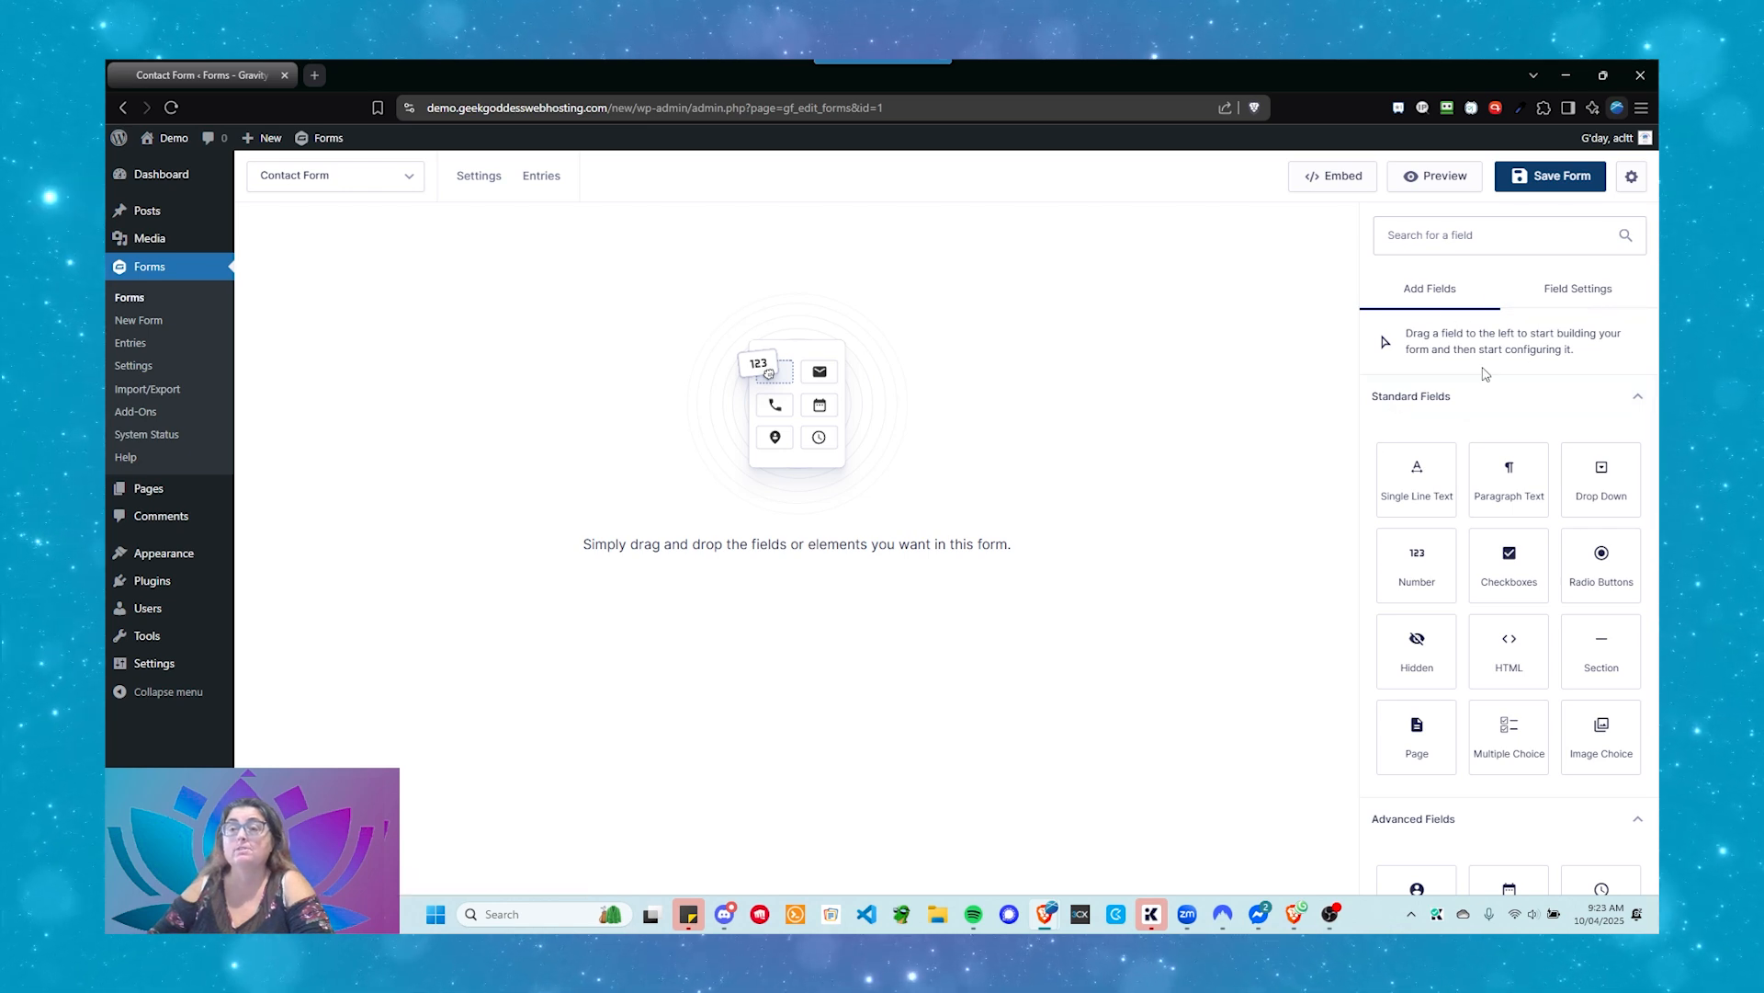
Step: Collapse the field groups and look through the available field types under Standard Fields
{"action": "left_click", "coordinate": [1640, 397]}
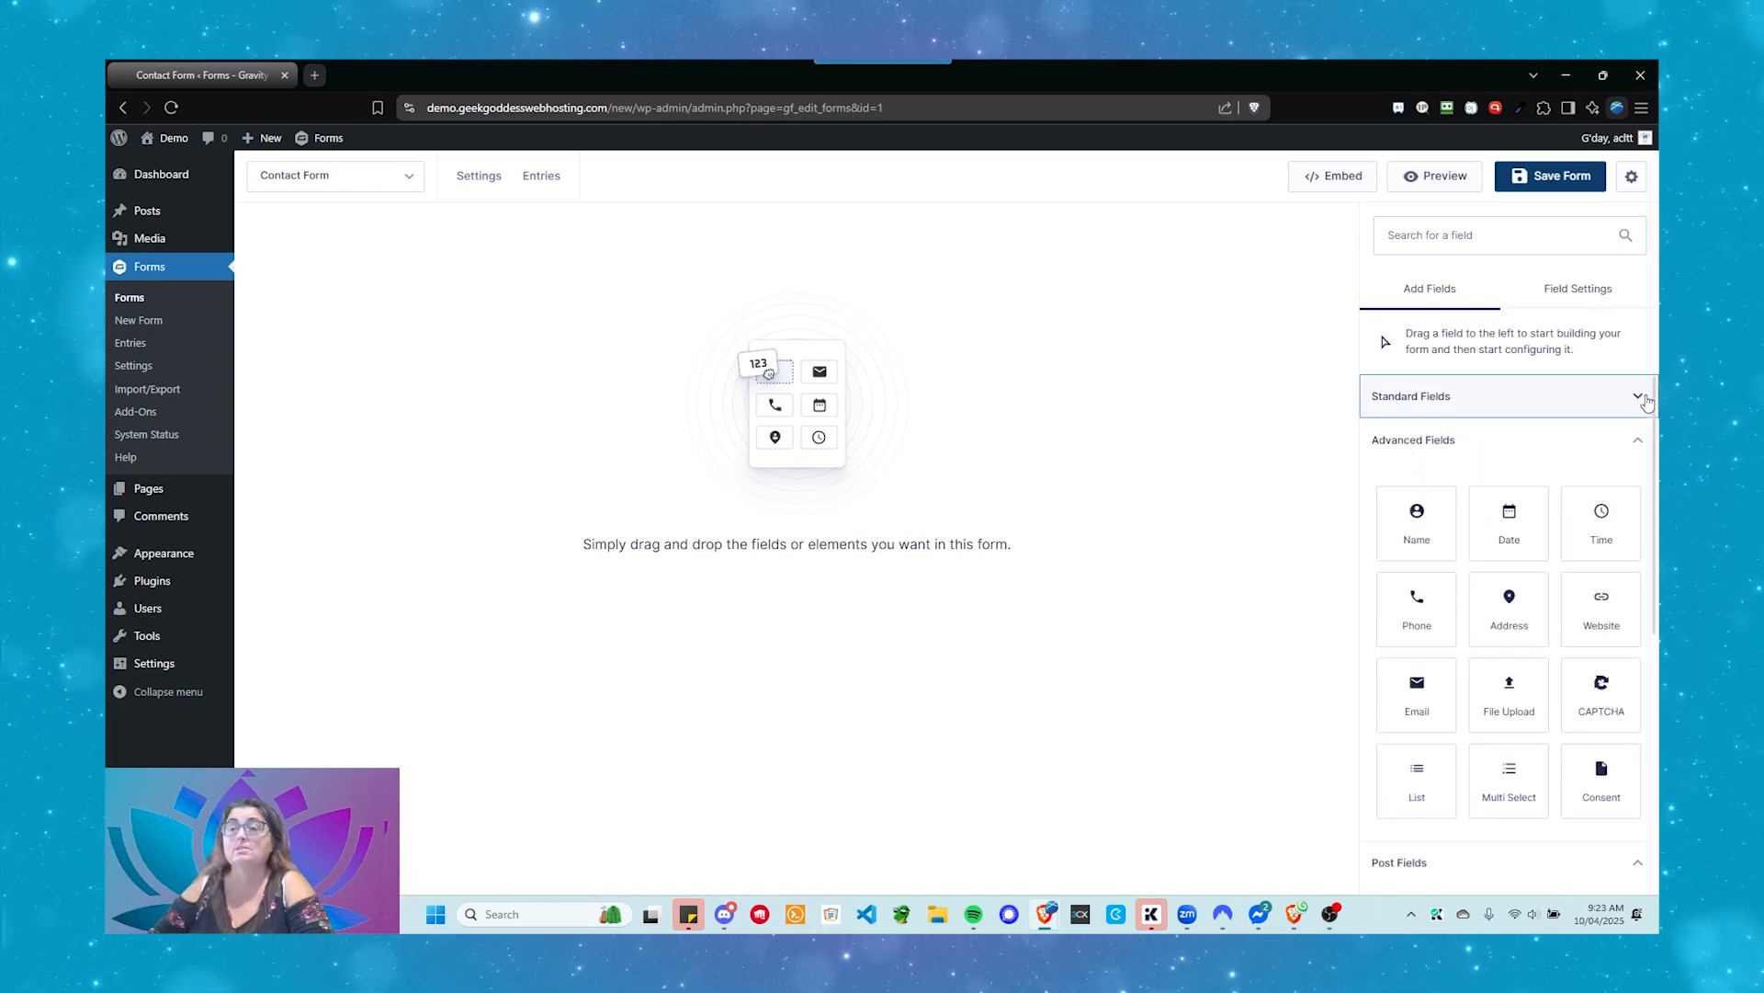
{"action": "left_click", "coordinate": [1640, 439]}
{"action": "left_click", "coordinate": [1638, 481]}
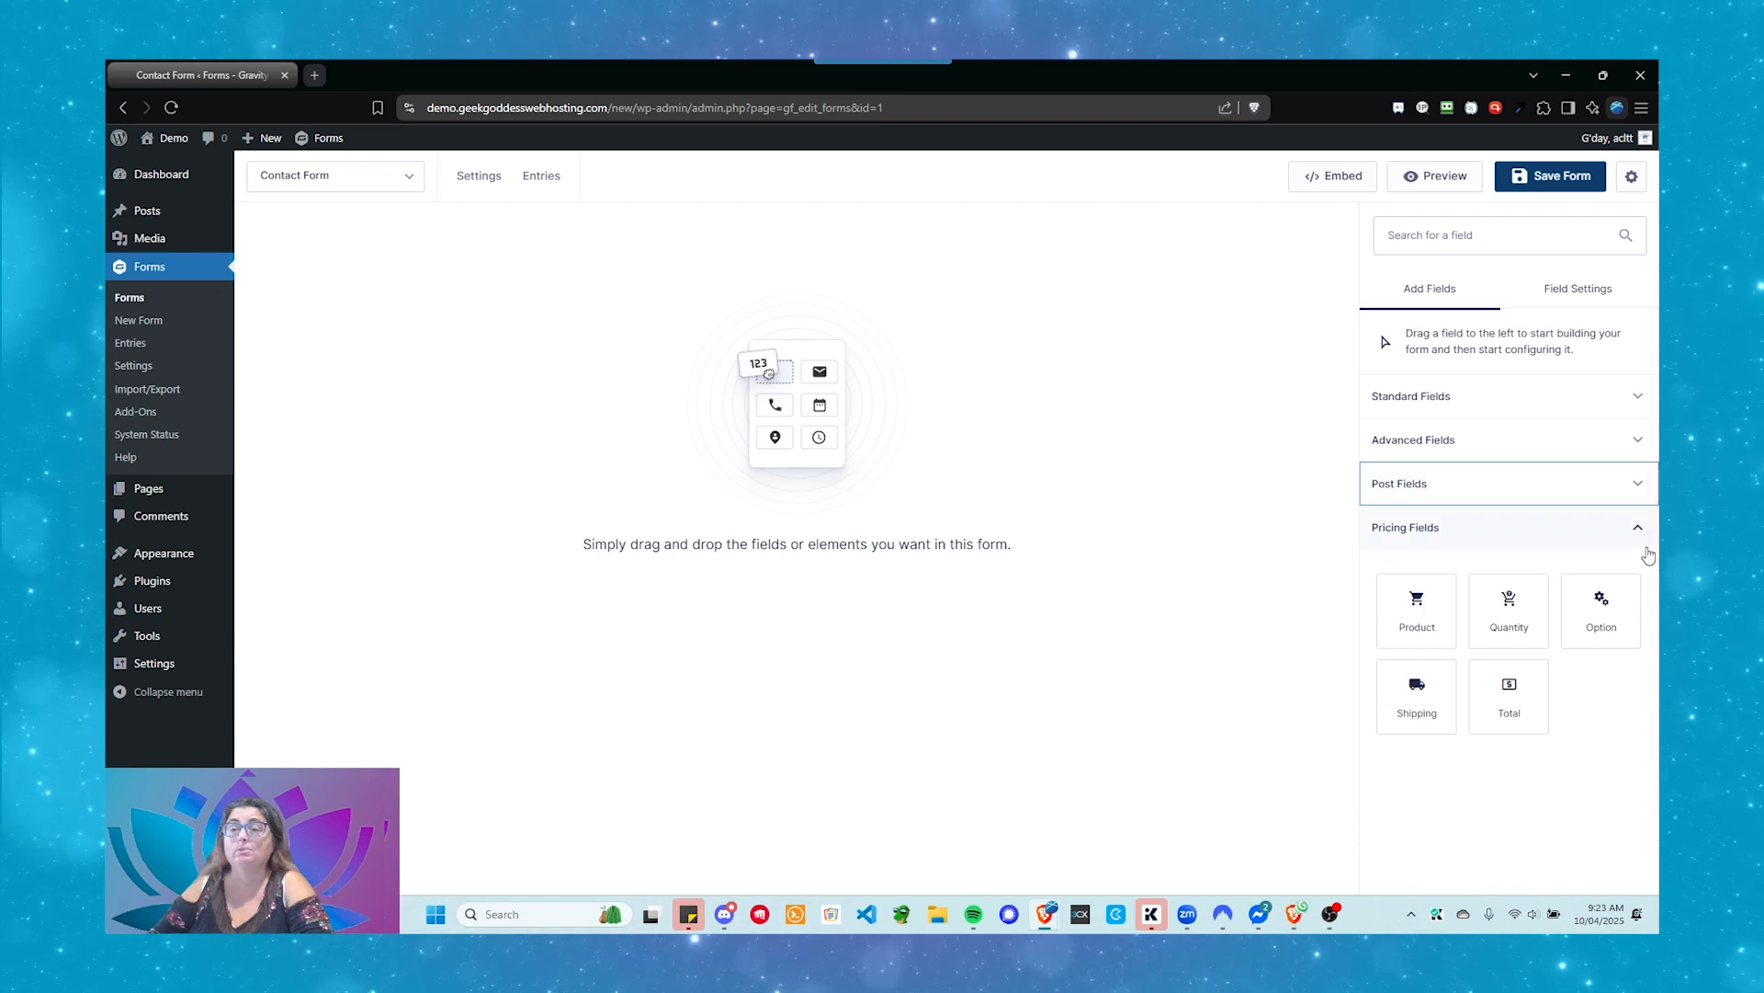
{"action": "left_click", "coordinate": [1642, 539]}
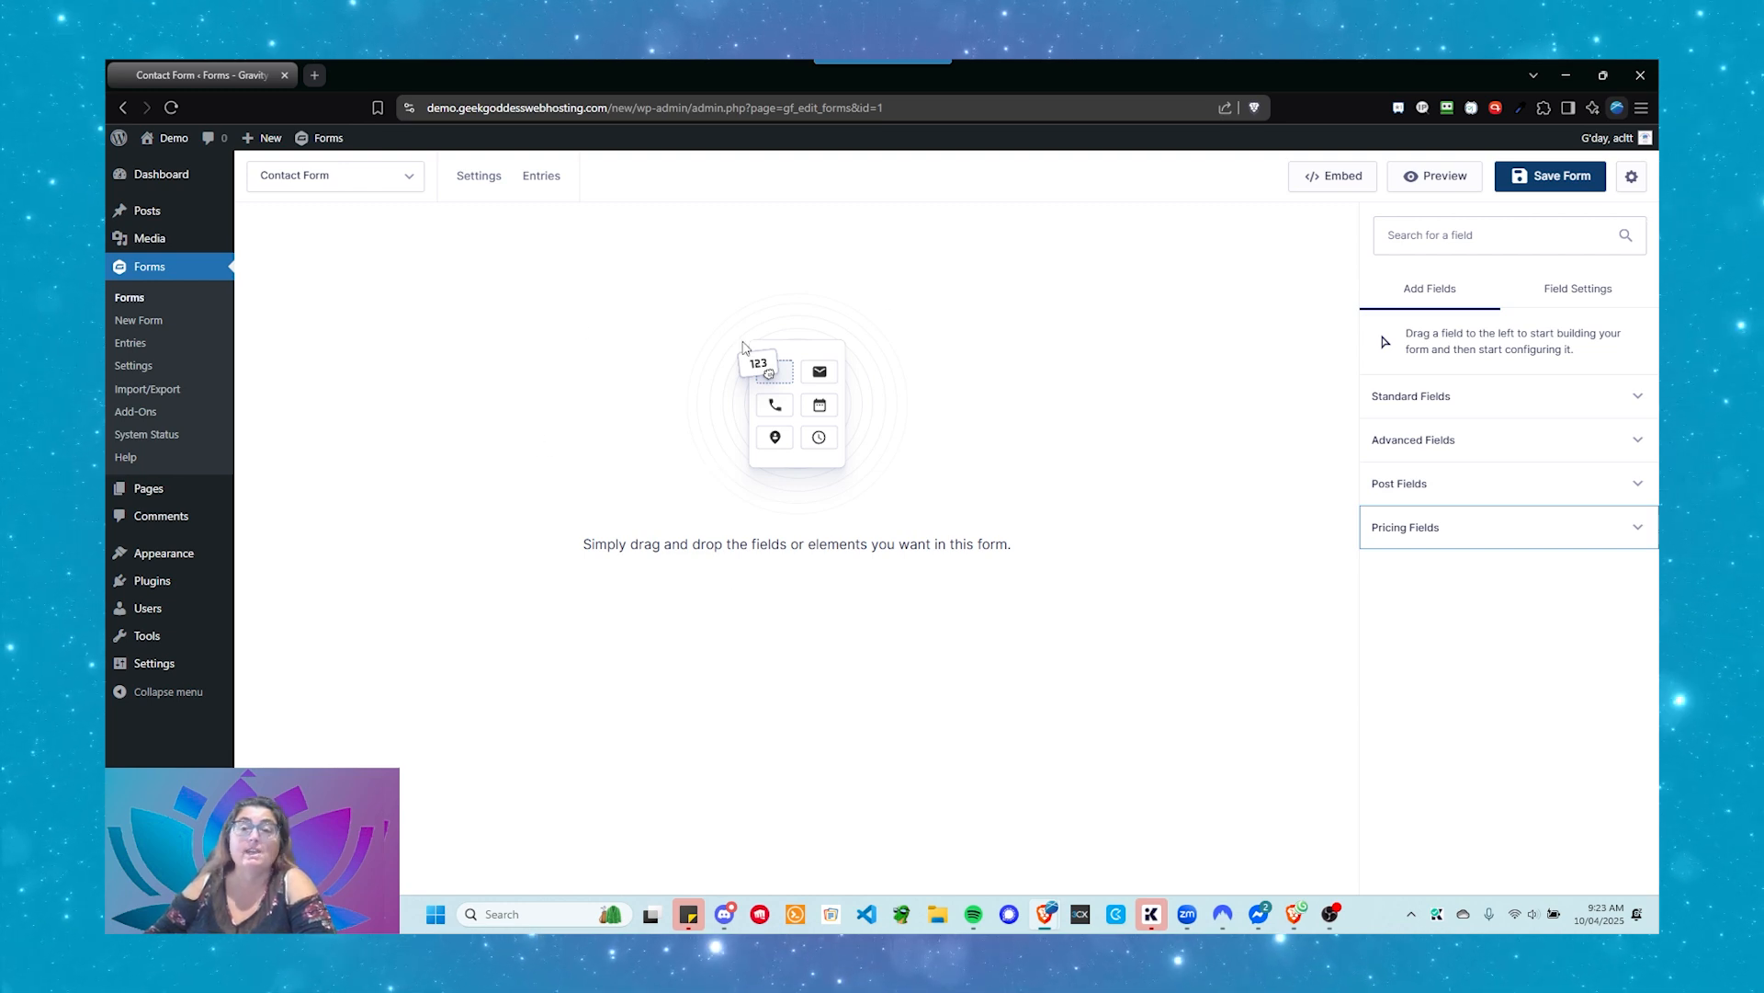
{"action": "left_click", "coordinate": [1389, 403]}
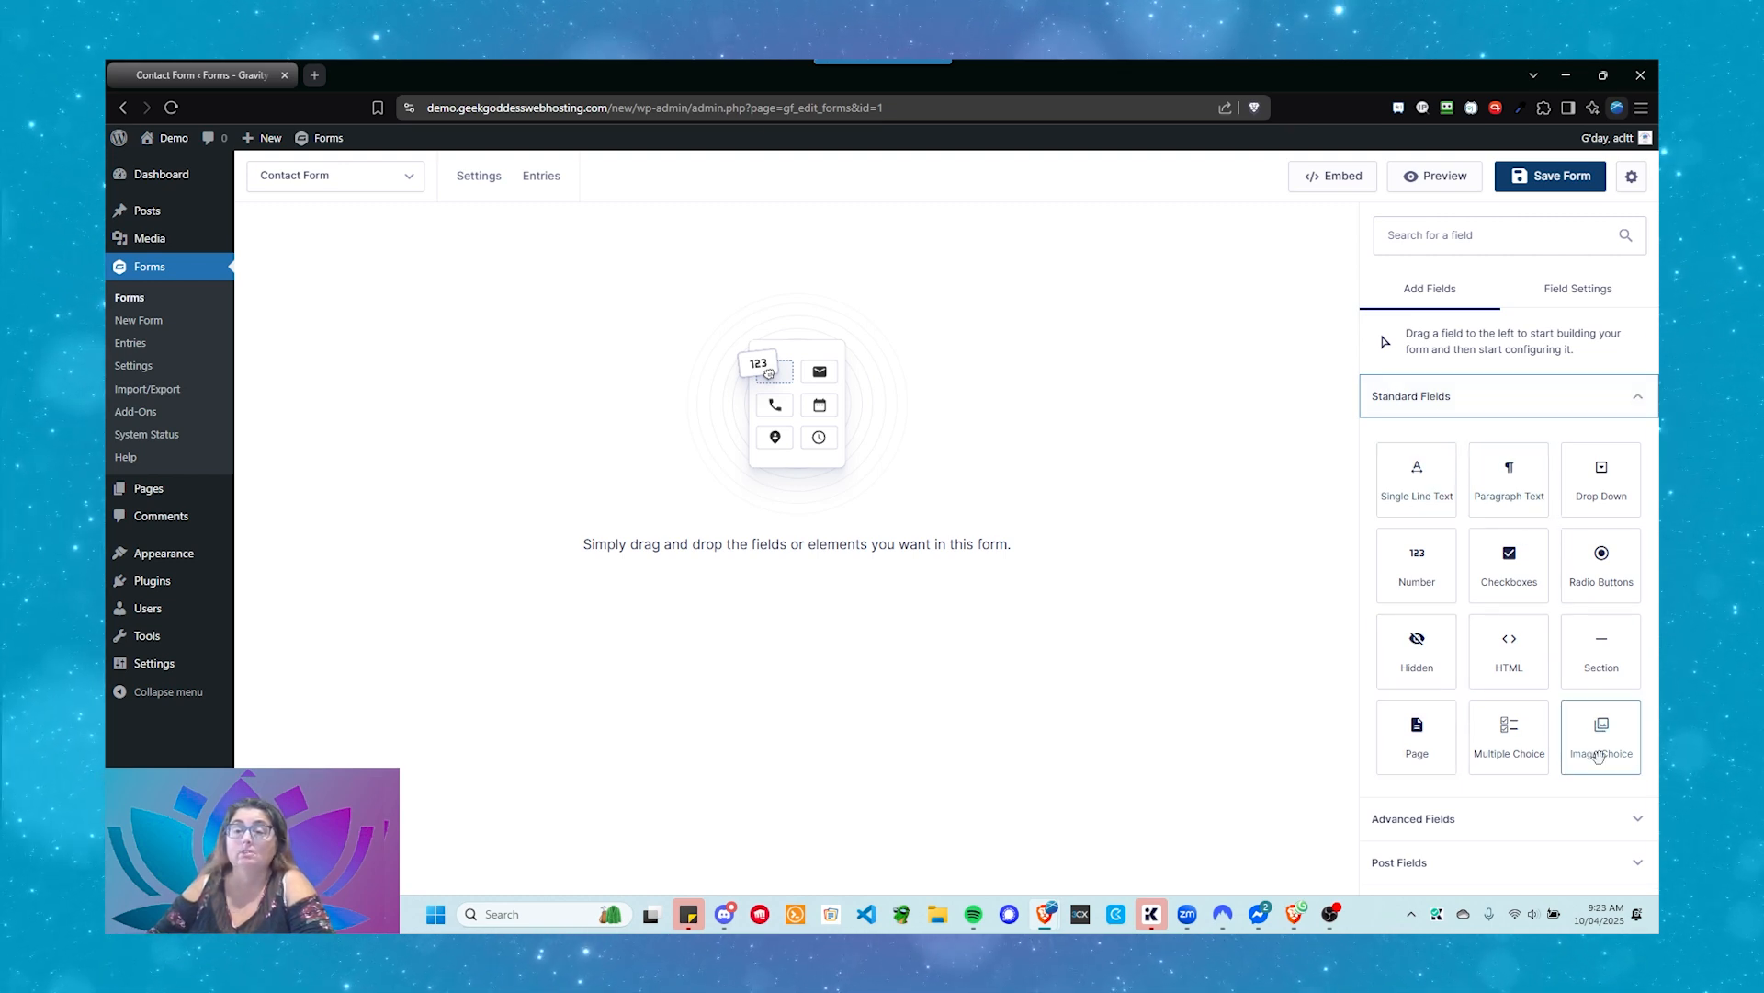
{"action": "left_click", "coordinate": [1475, 412]}
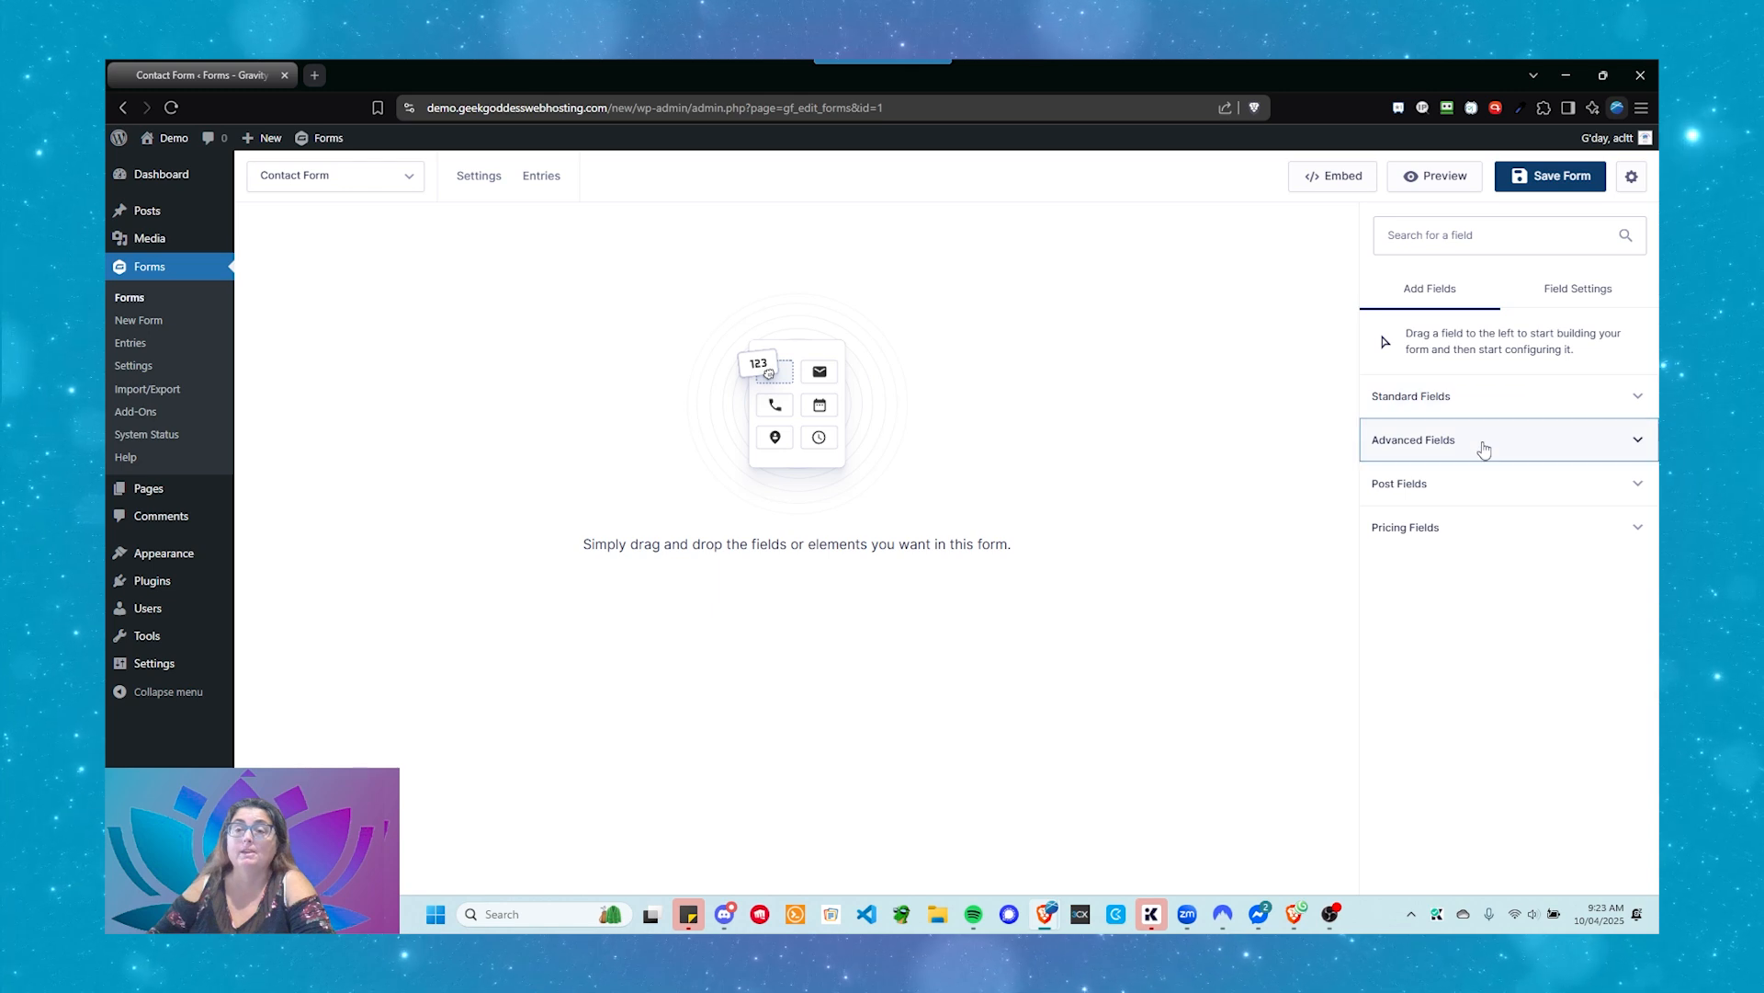
Step: Add a Name field from the Advanced Fields to the empty form and check its field settings
{"action": "left_click", "coordinate": [1481, 443]}
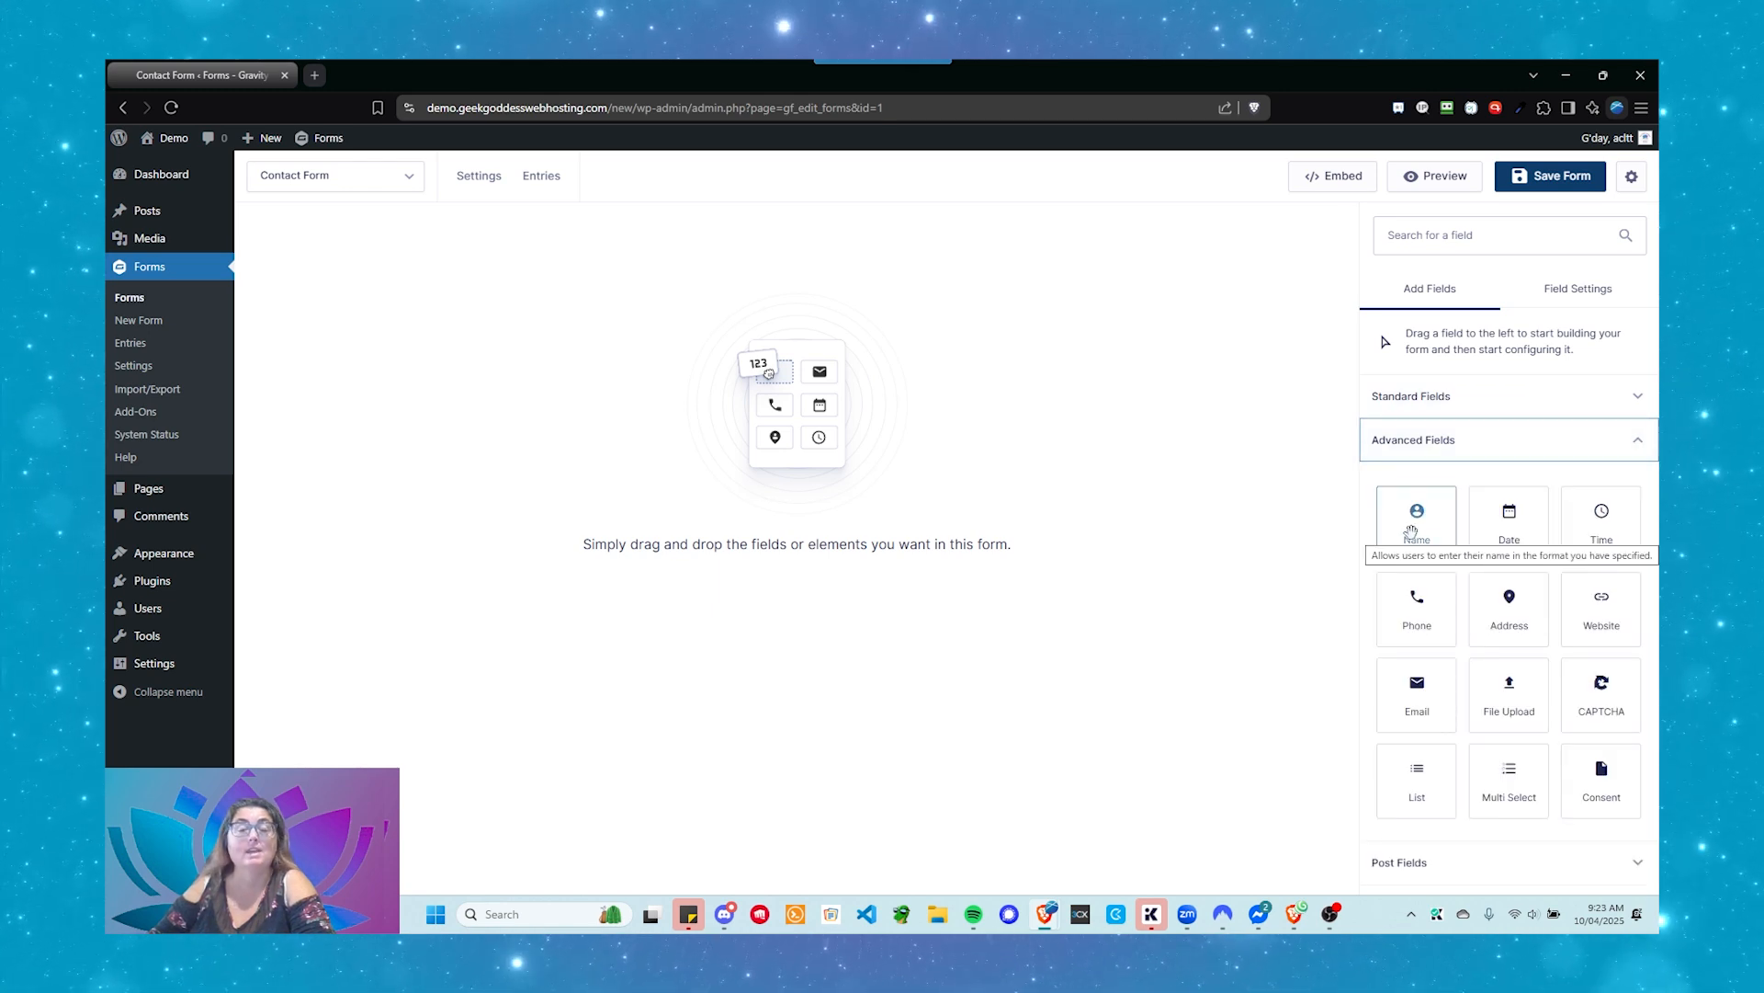
{"action": "left_click_drag", "start_coordinate": [1413, 531], "coordinate": [708, 361]}
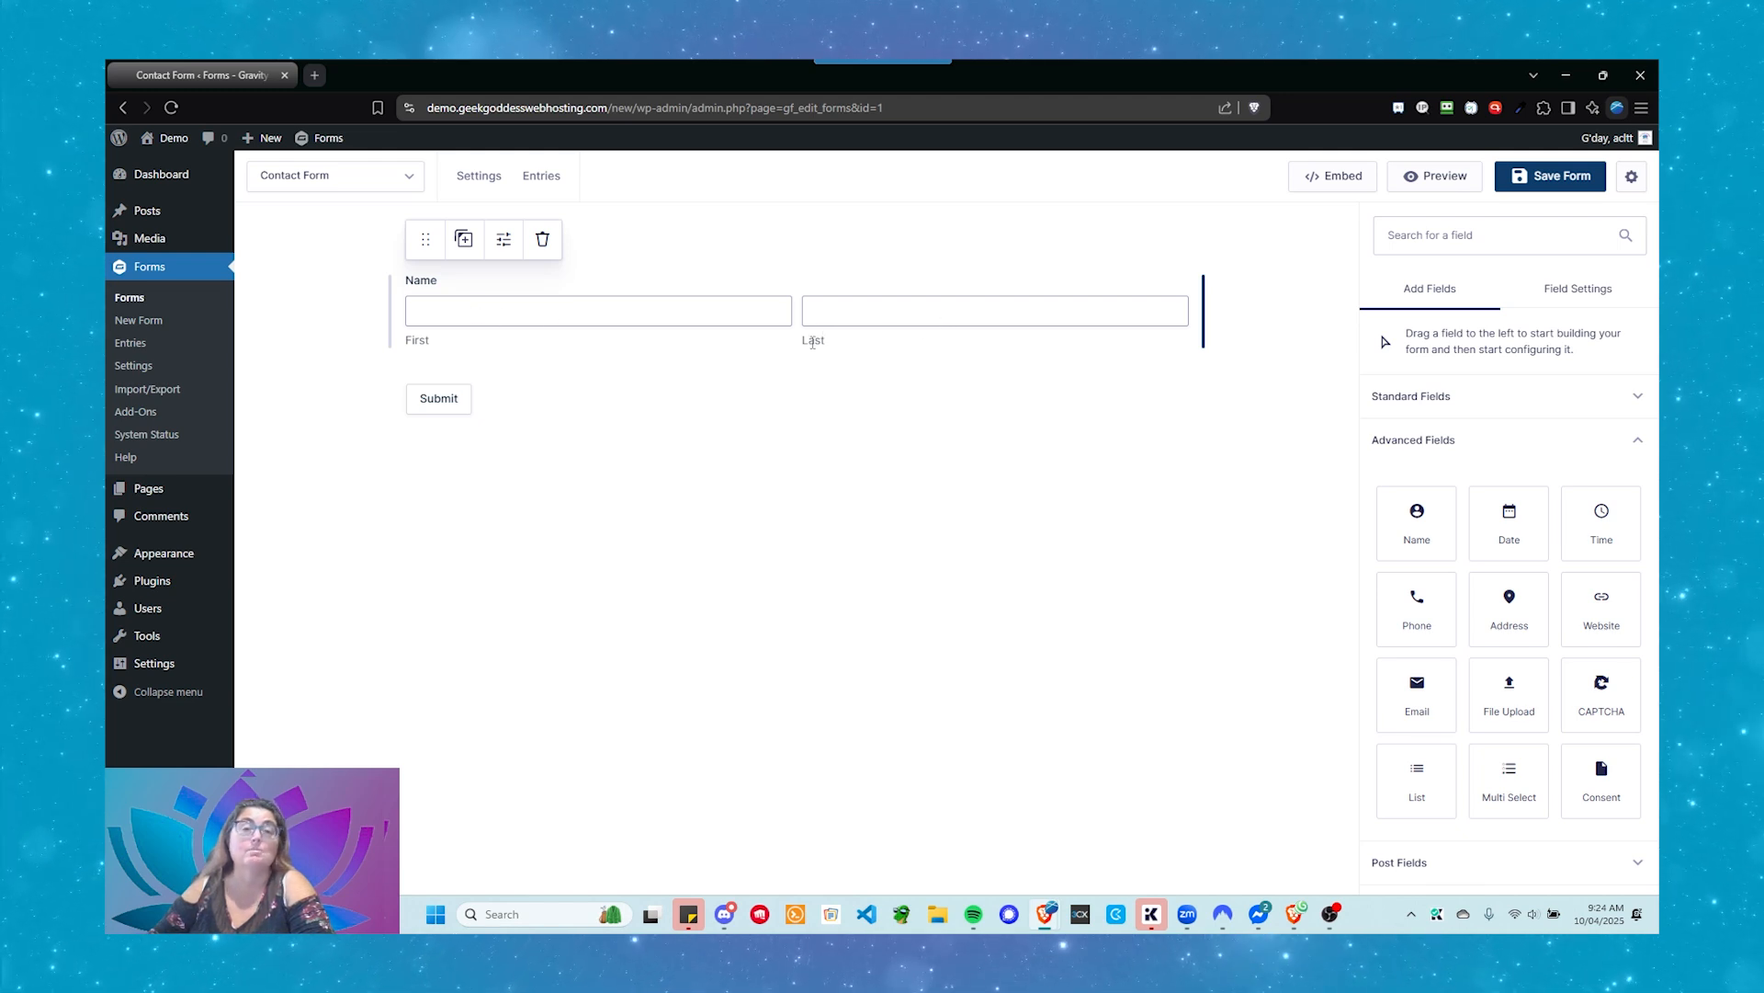
{"action": "left_click", "coordinate": [460, 294]}
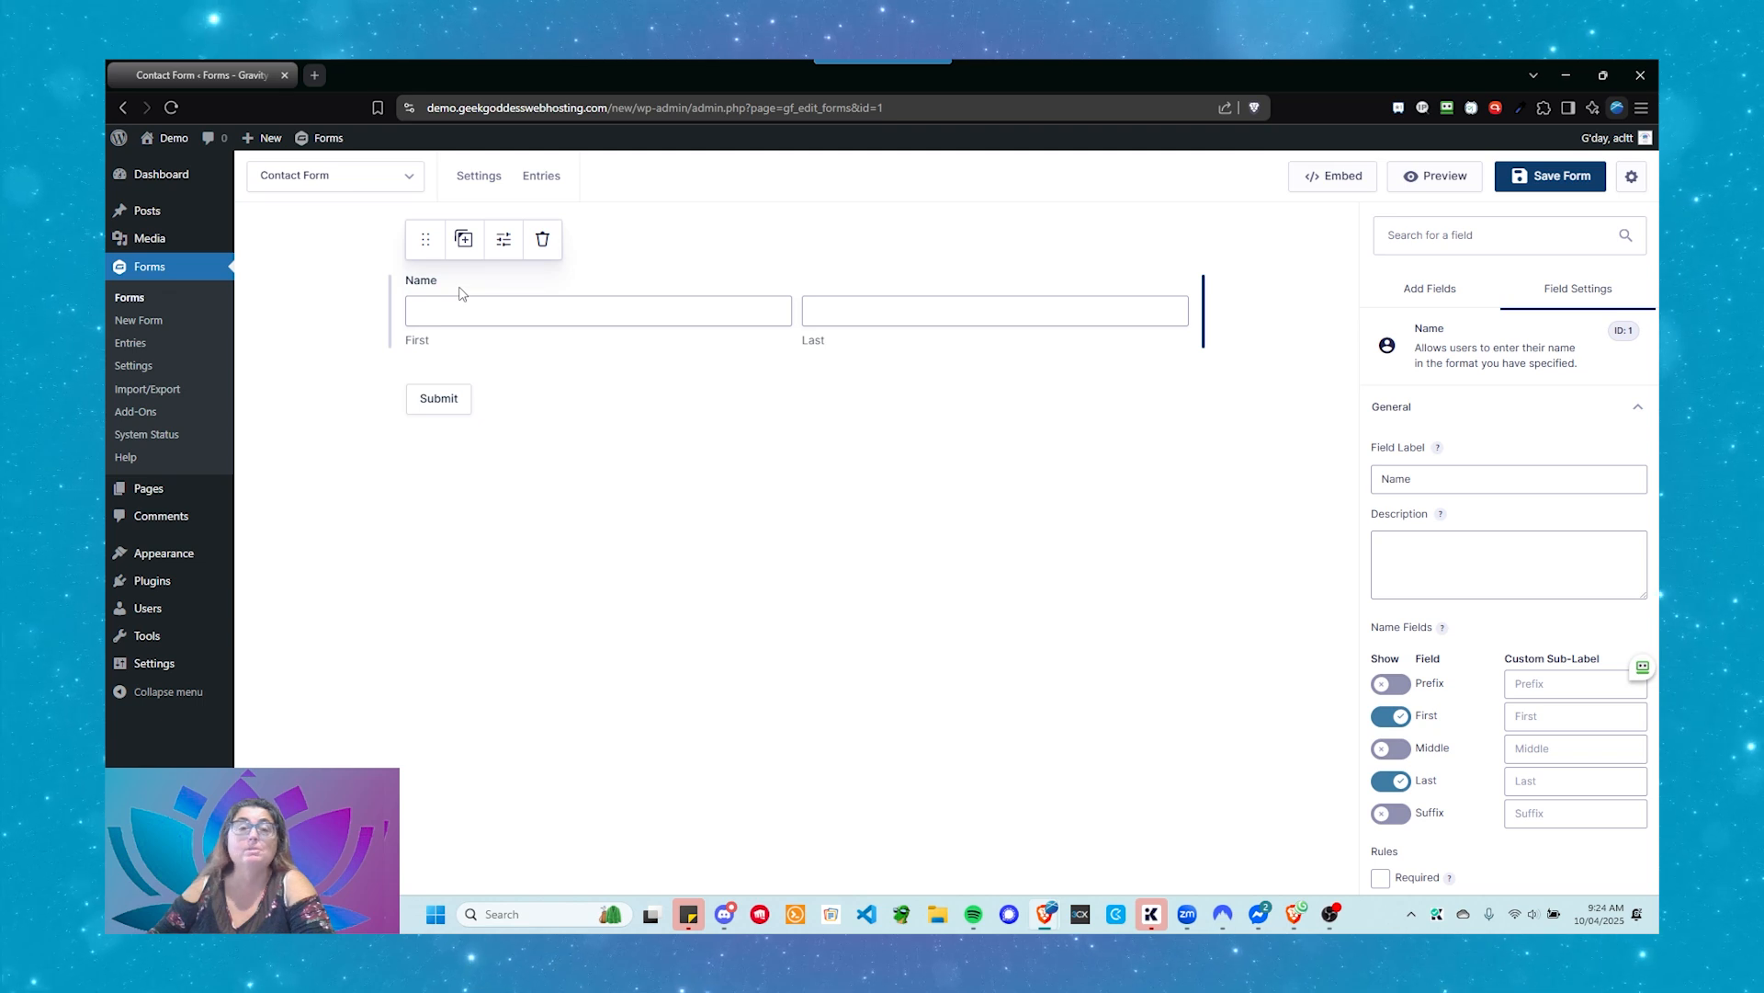
{"action": "left_click", "coordinate": [573, 459]}
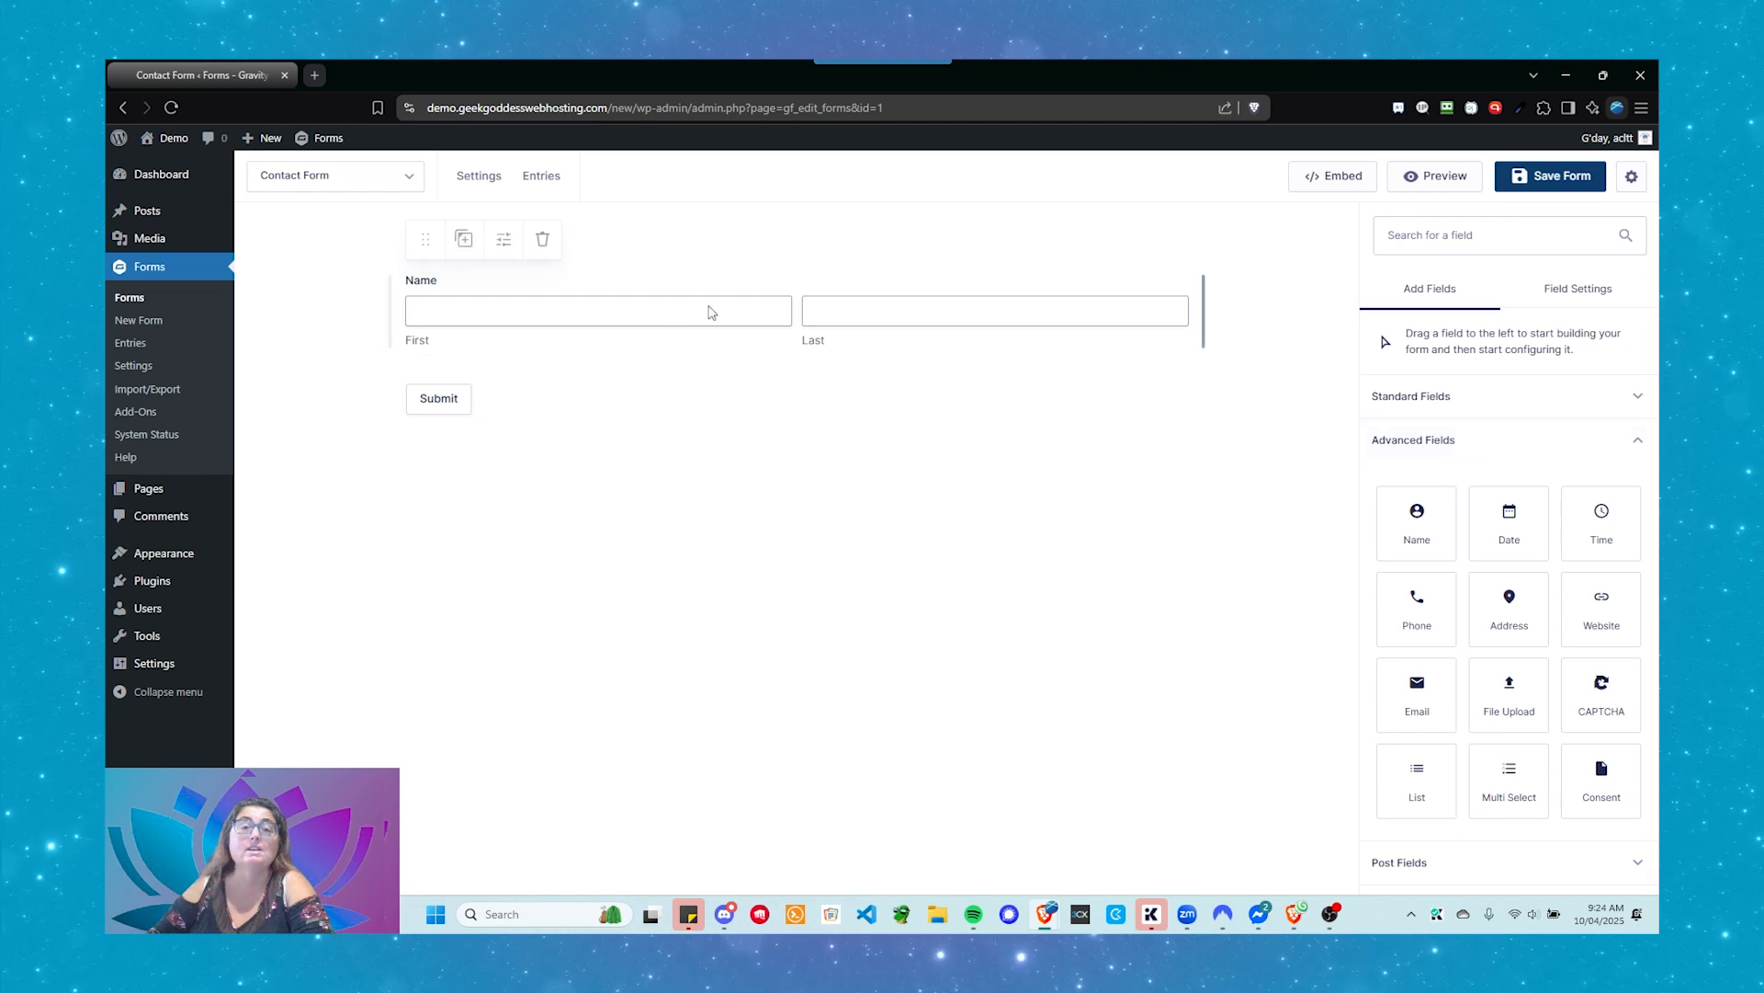
Step: Change the Name field's label to "Your Name"
{"action": "left_click", "coordinate": [447, 297]}
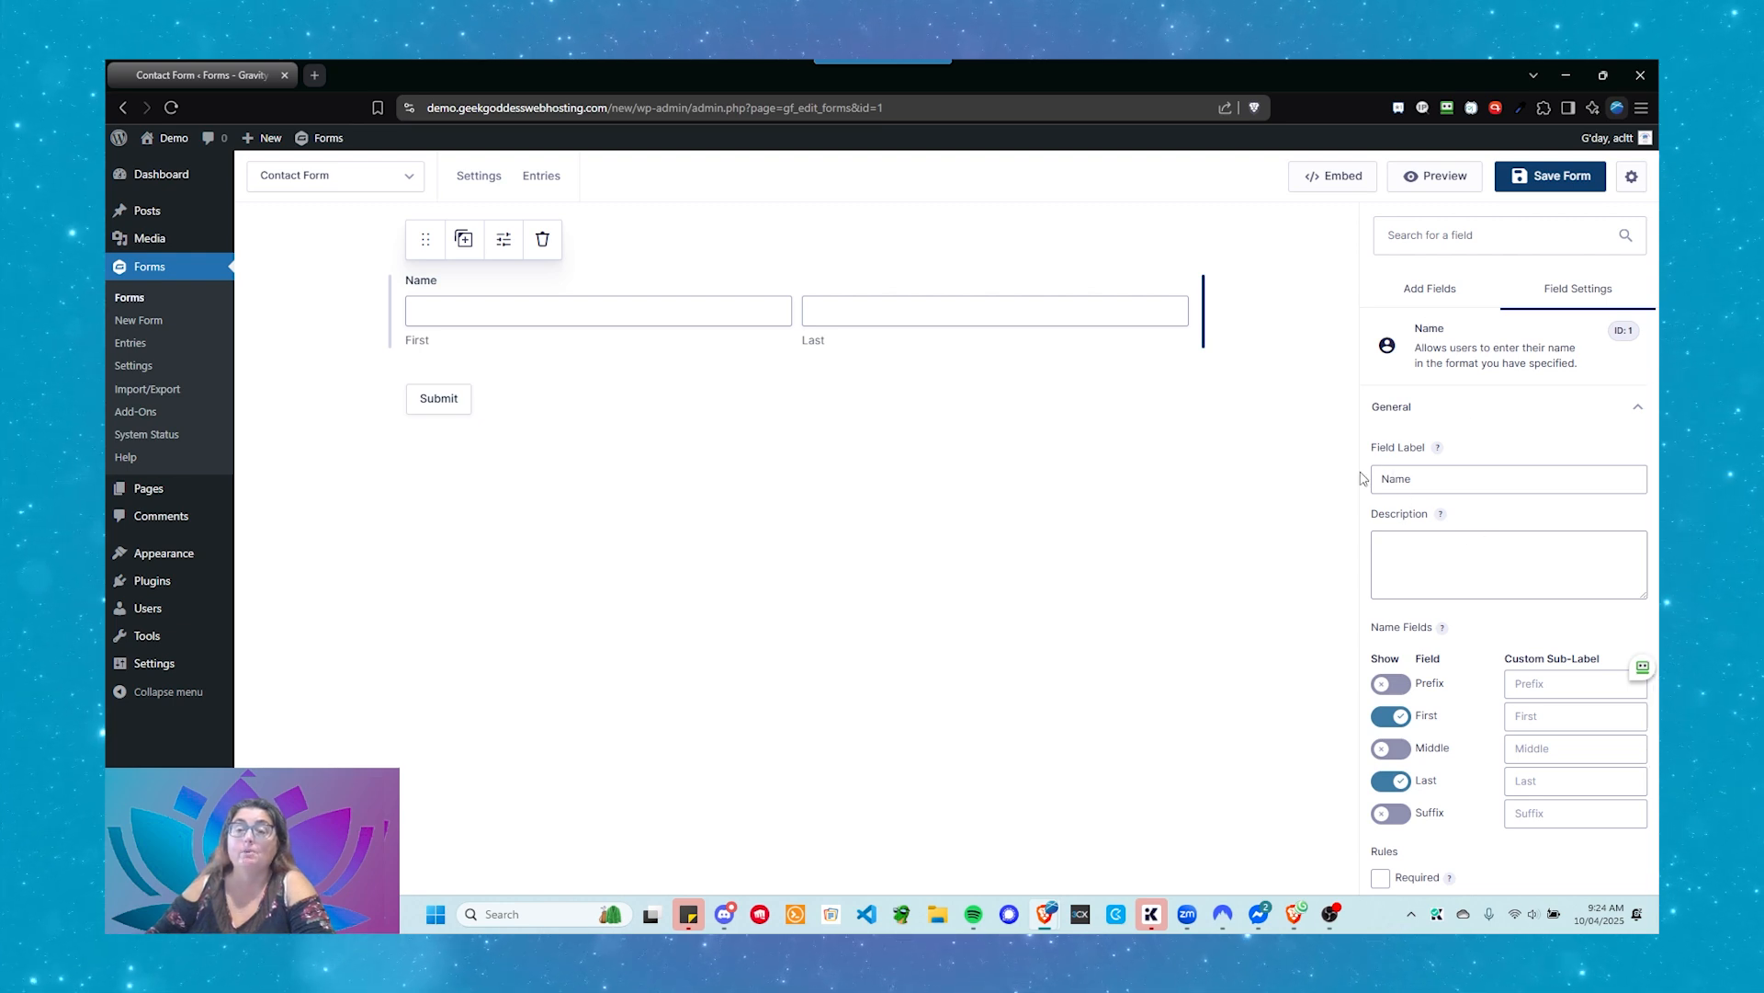
{"action": "left_click", "coordinate": [1398, 479]}
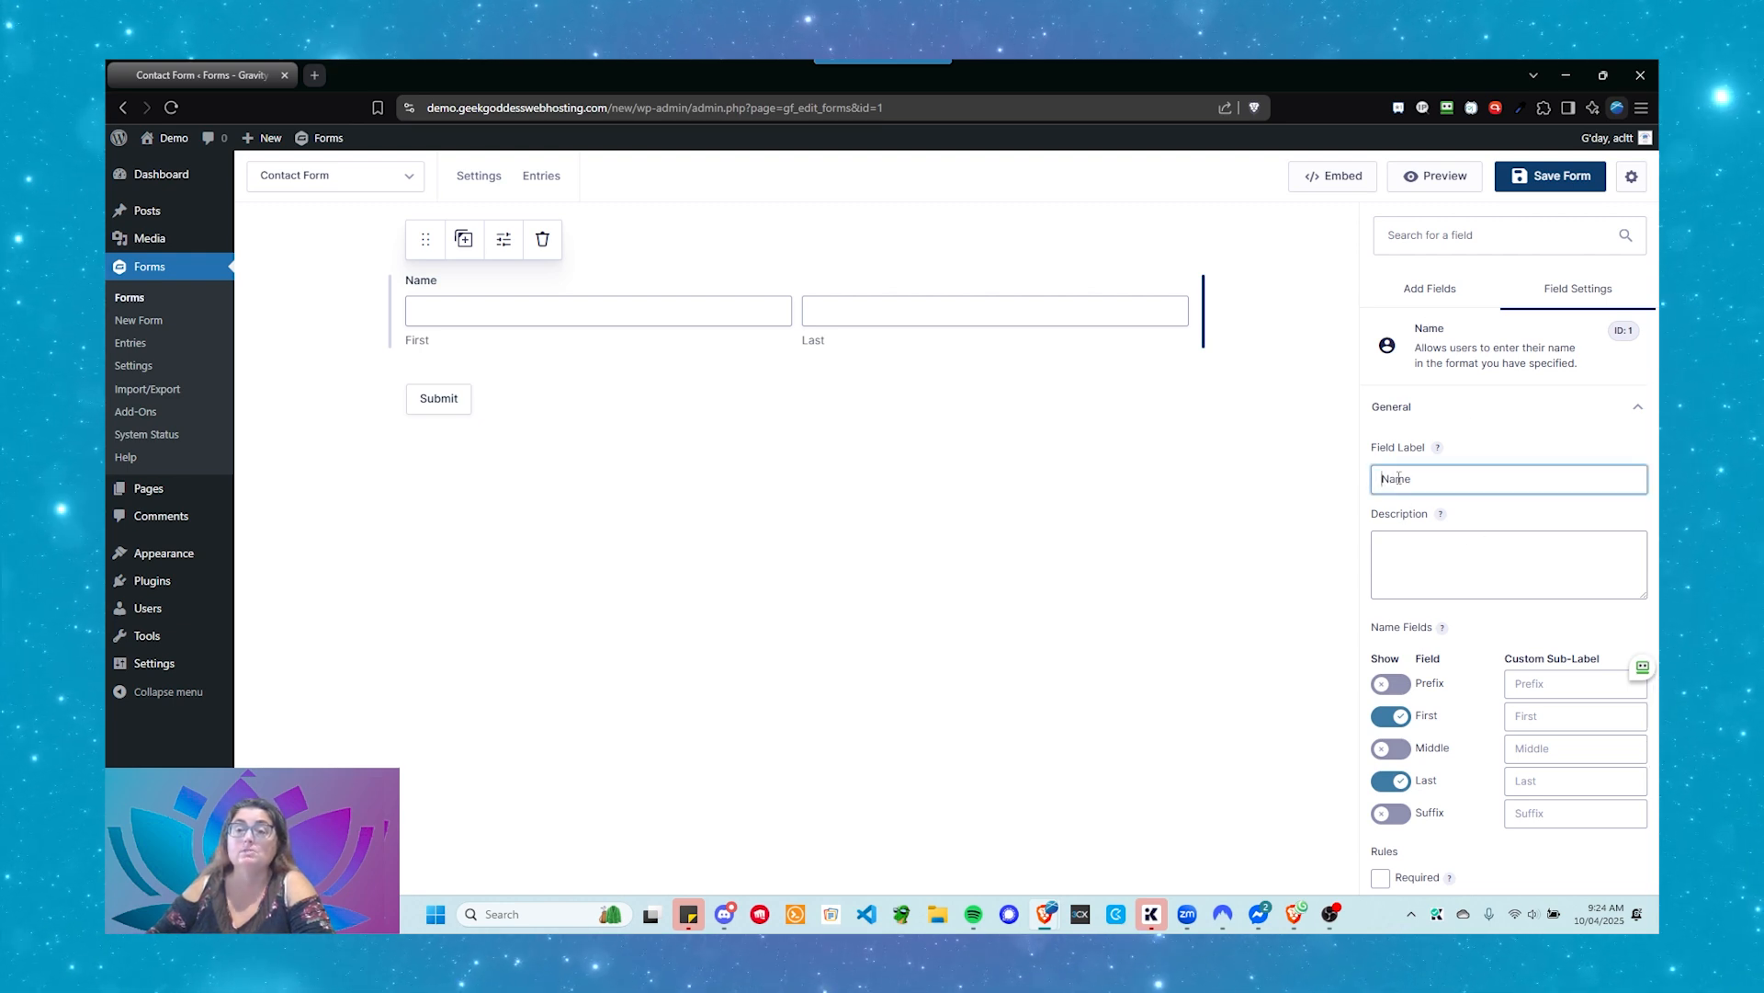
{"action": "type", "text": "Your"}
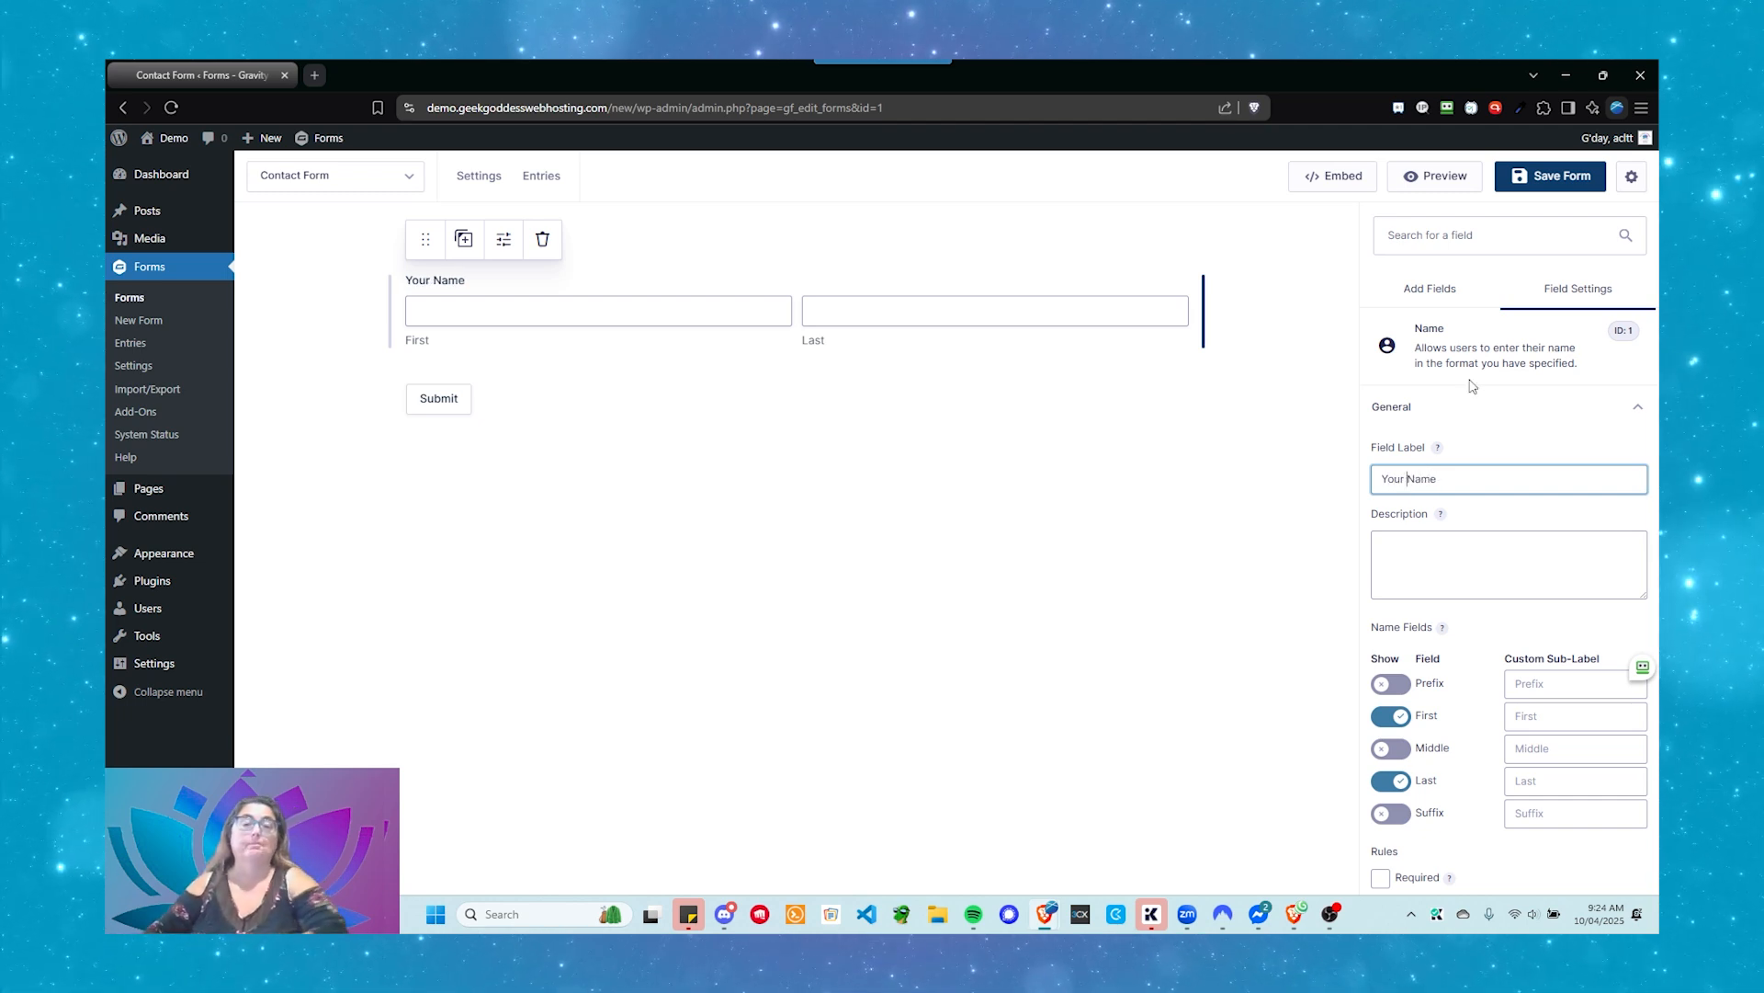
Step: Give the Name field the description "Please let us know who we're talking to."
{"action": "scroll", "coordinate": [1508, 469], "scroll_direction": "down", "scroll_amount": 1}
{"action": "left_click", "coordinate": [1416, 478]}
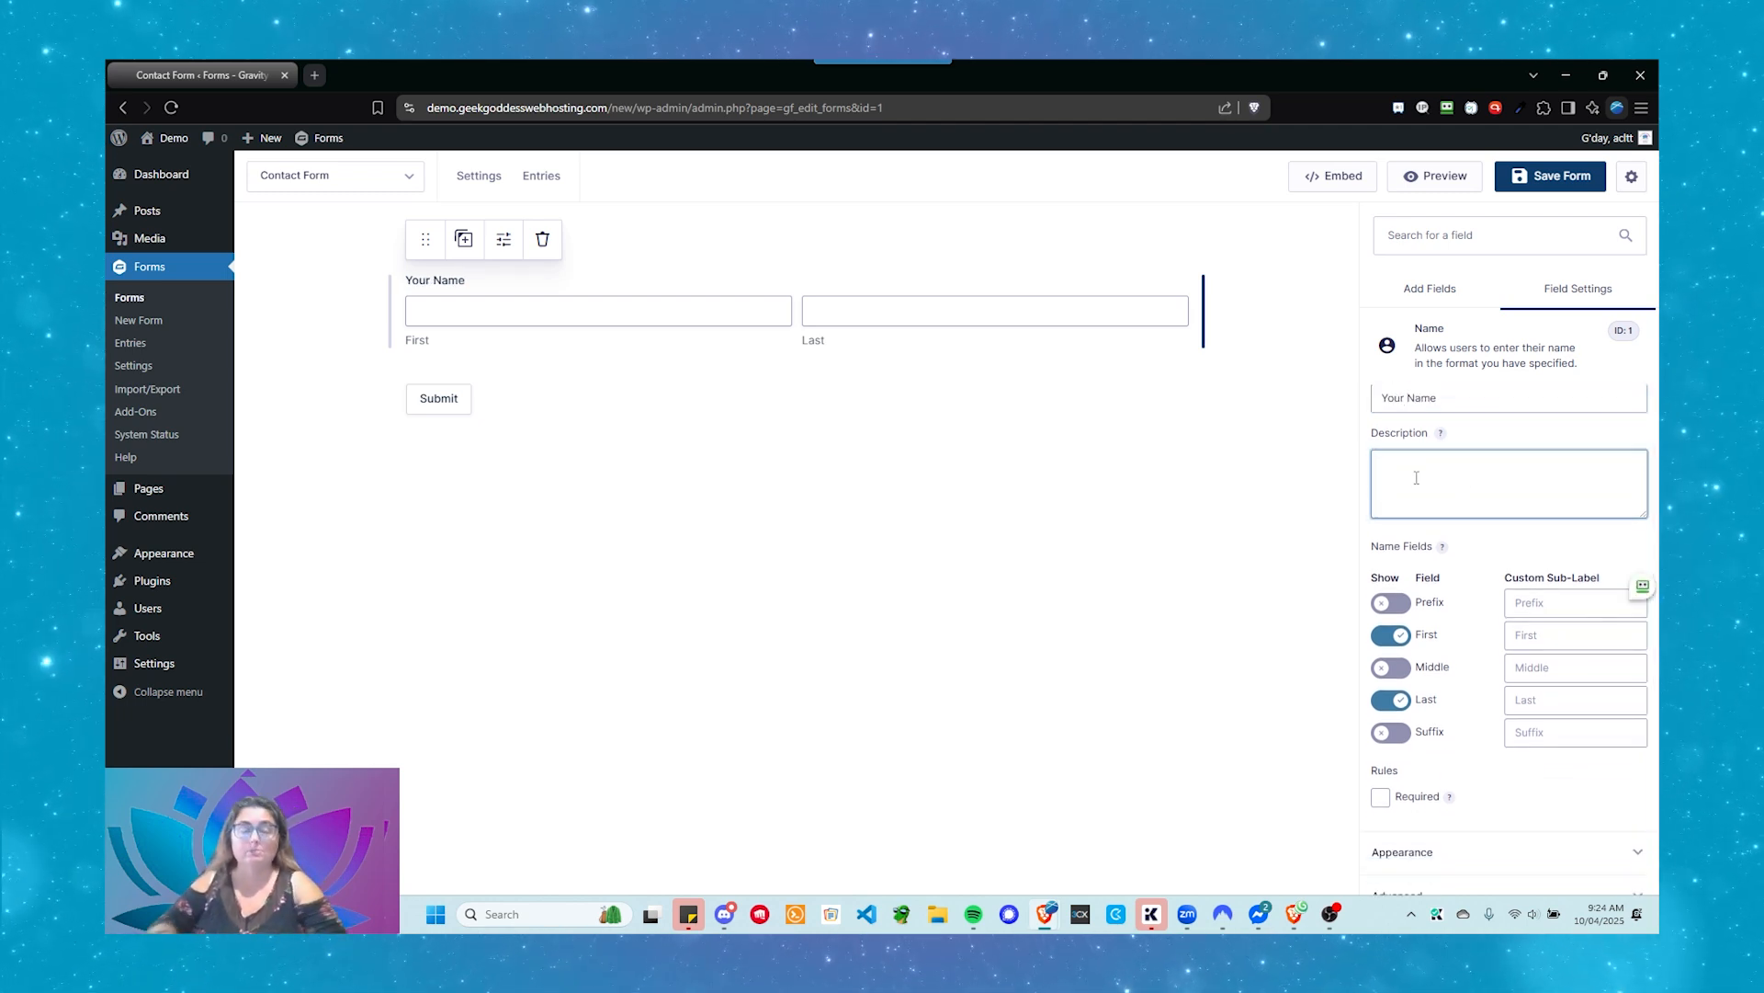
{"action": "type", "text": "Thi"}
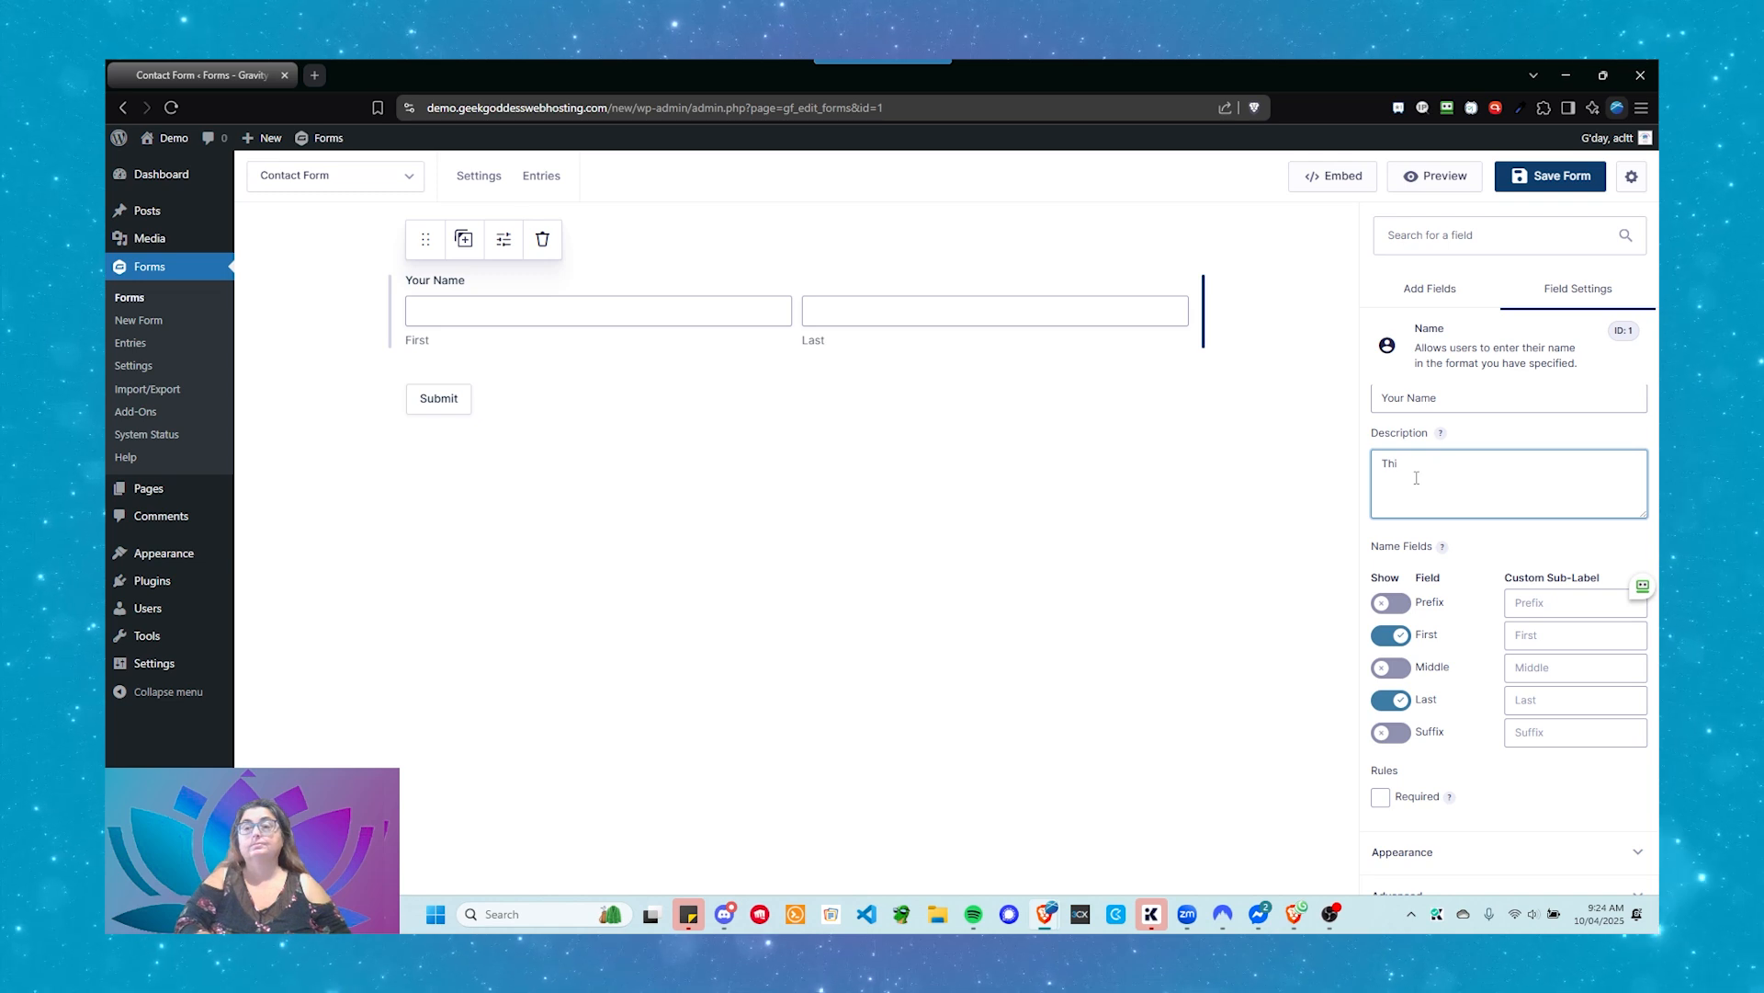
{"action": "type", "text": "sPlease"}
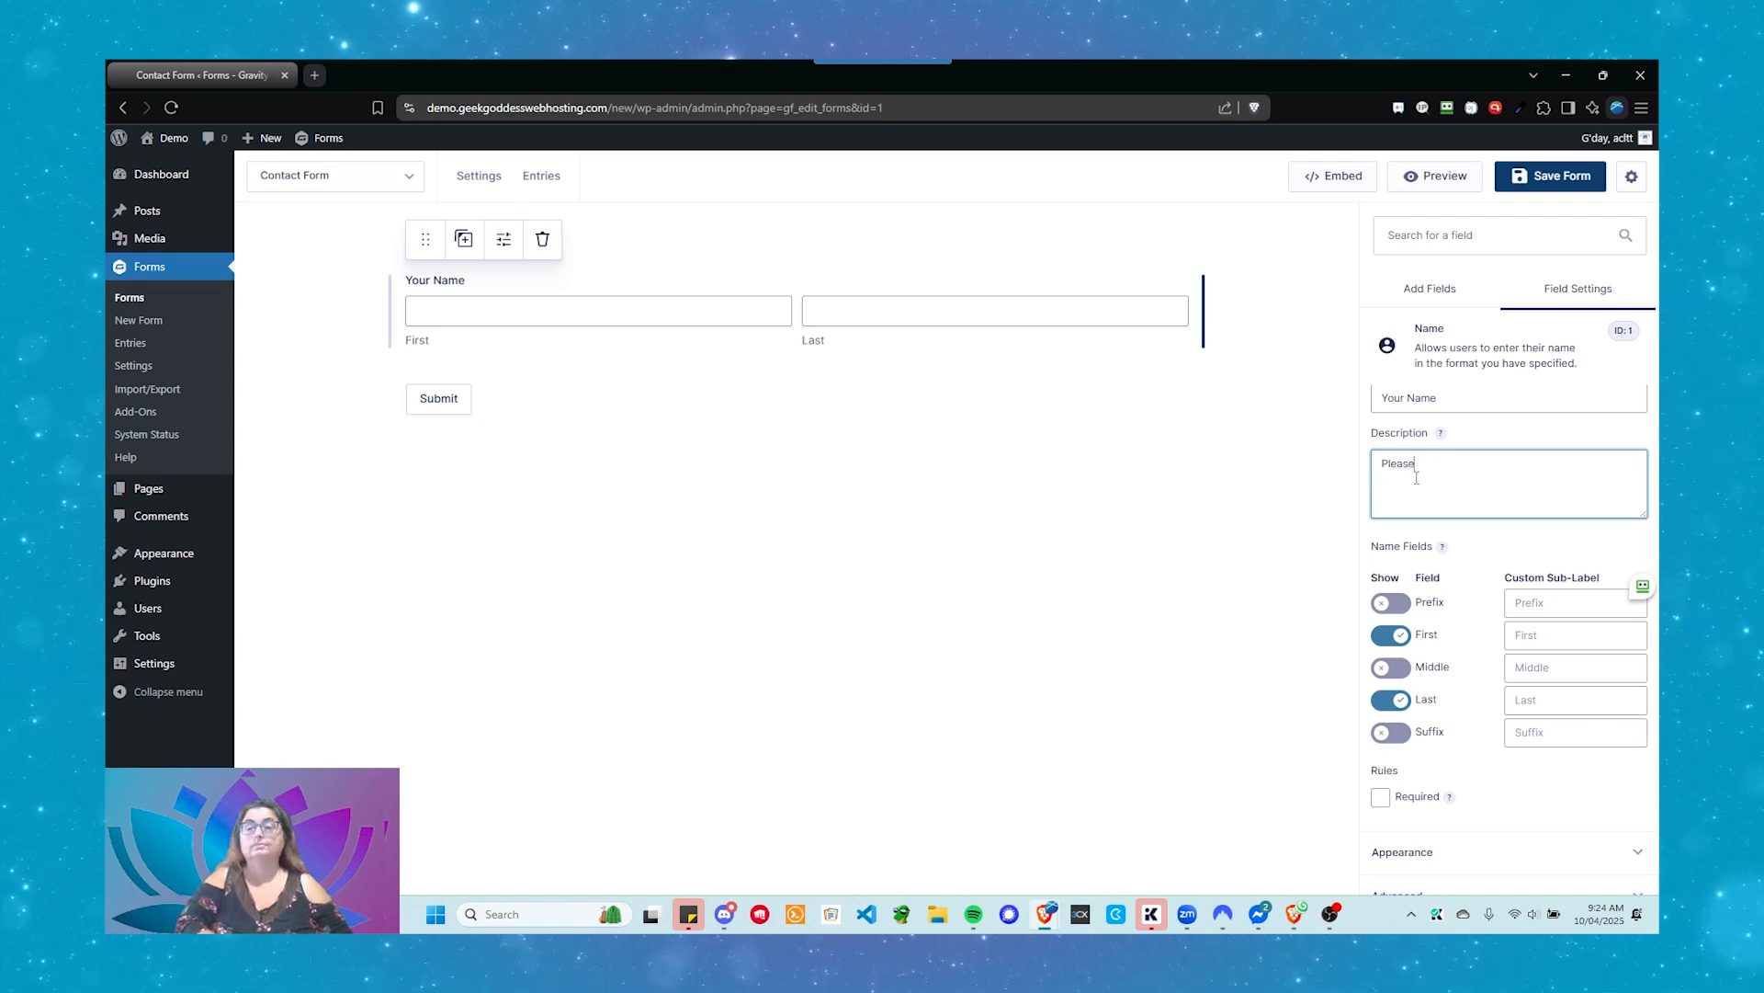
{"action": "type", "text": " let us know "}
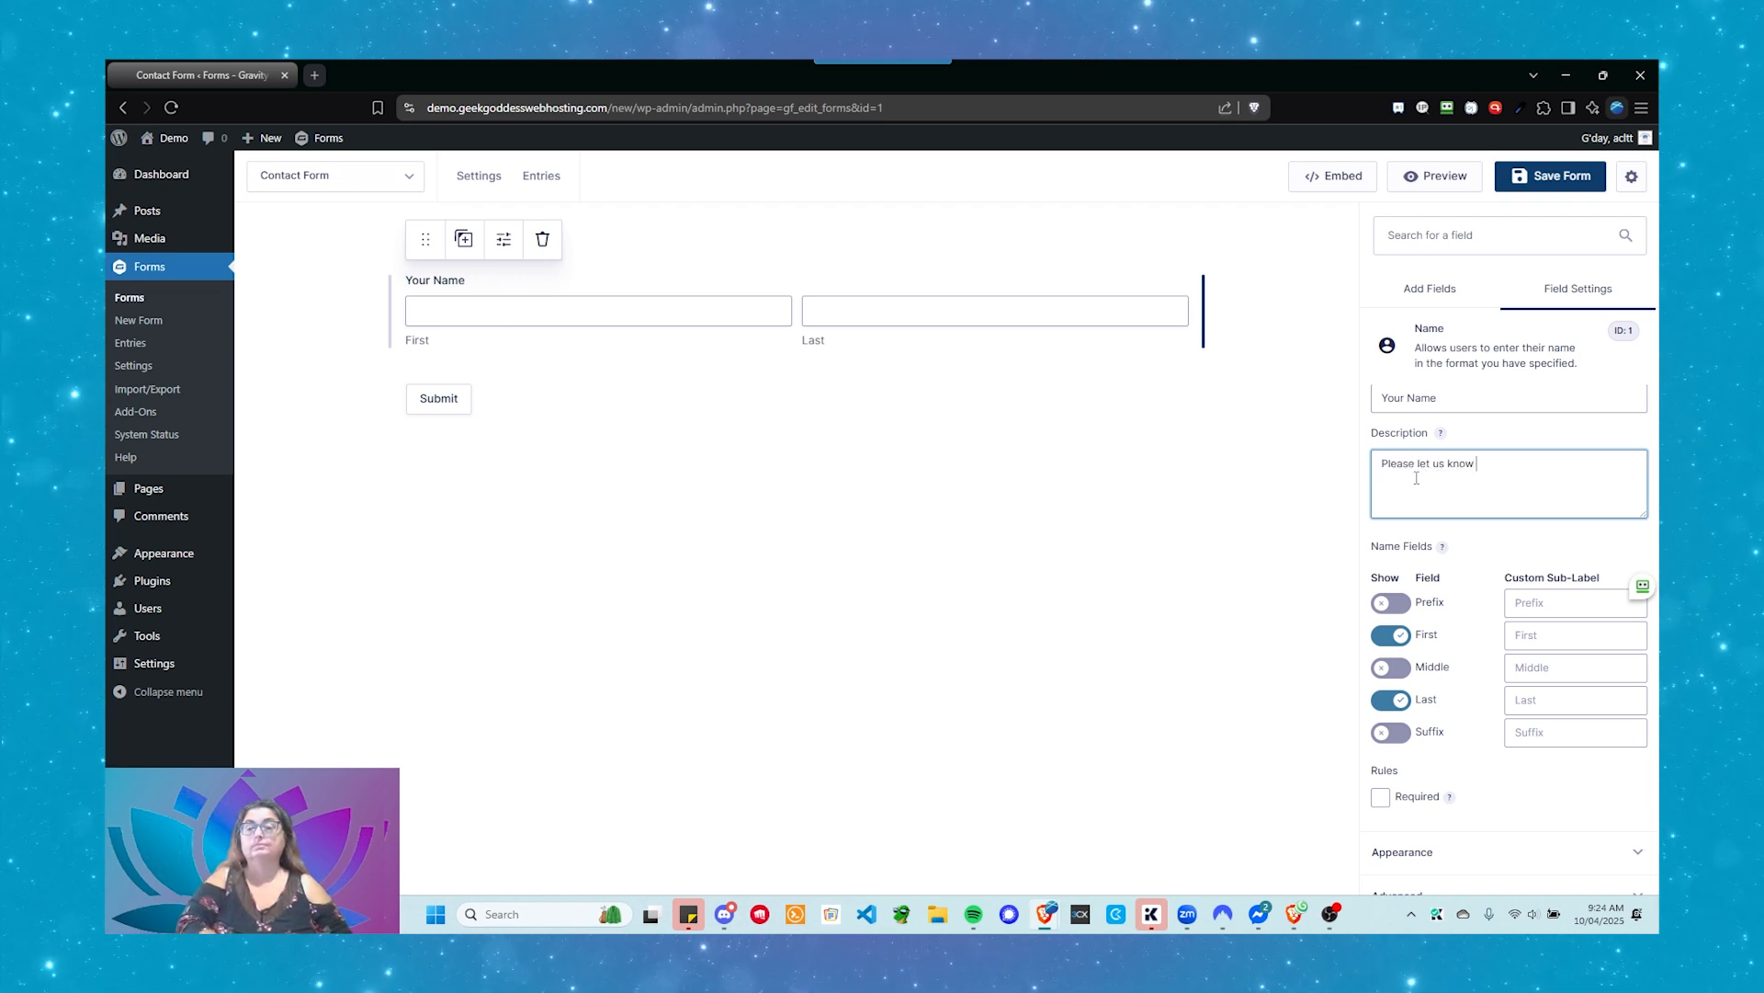
{"action": "type", "text": "who we're t"}
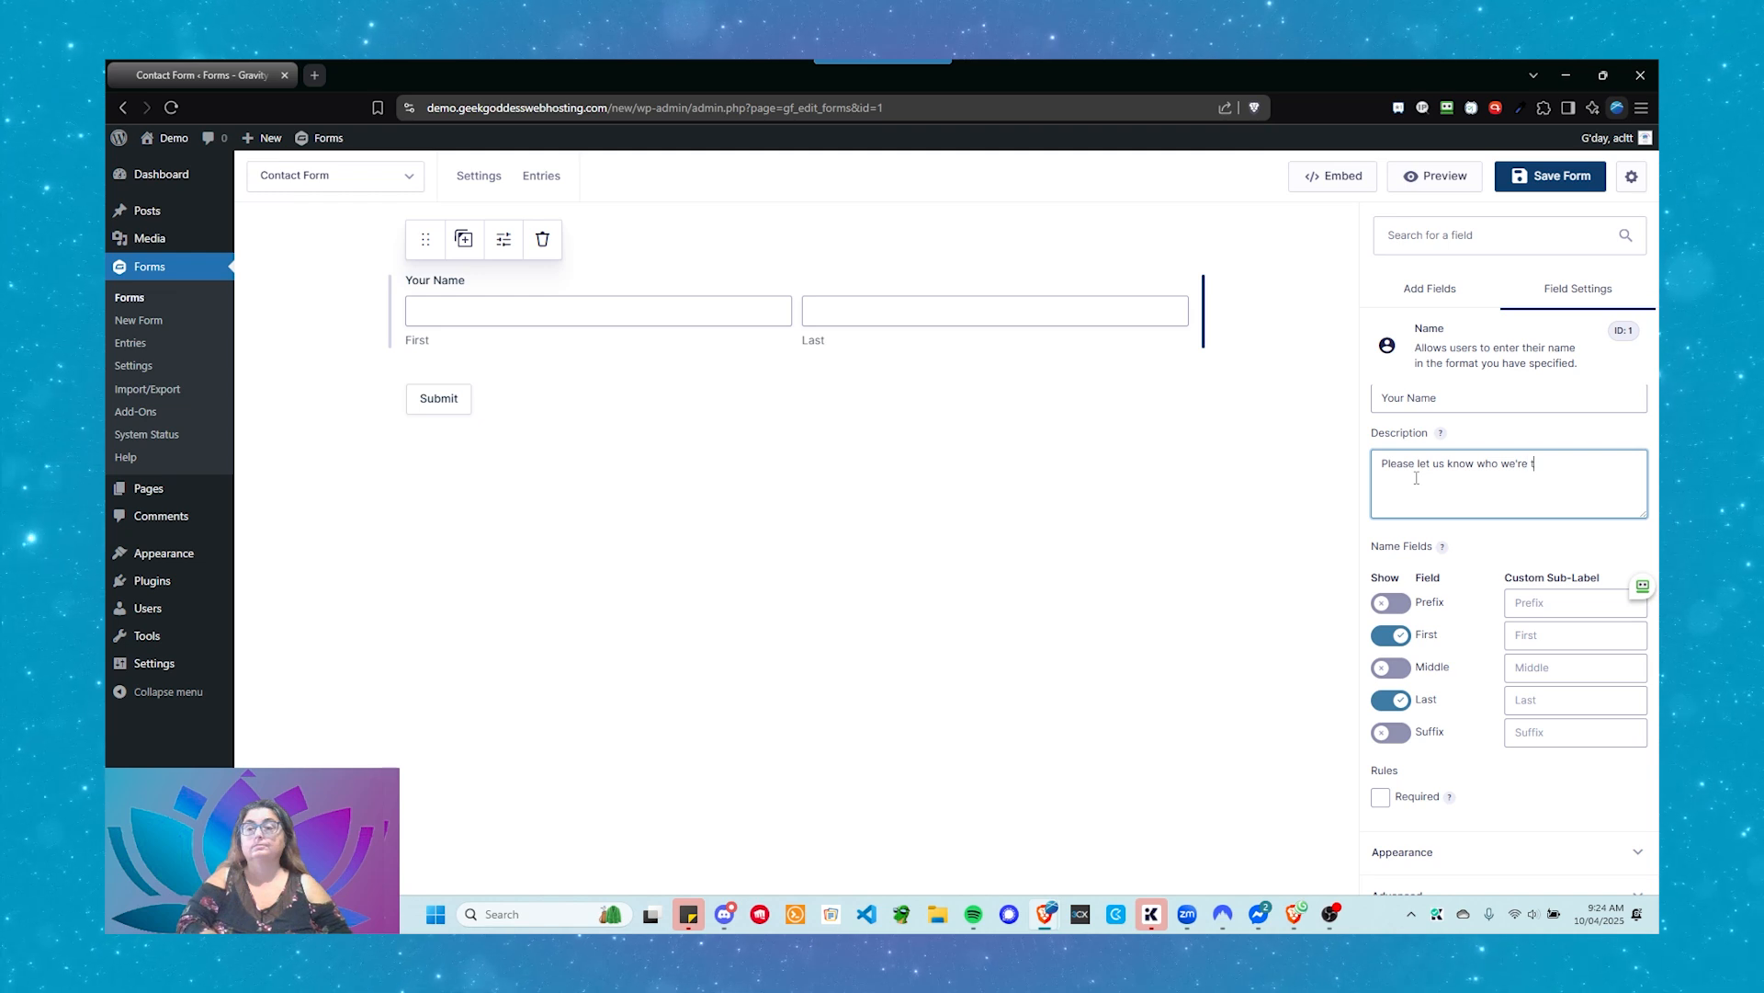
{"action": "type", "text": "alking to."}
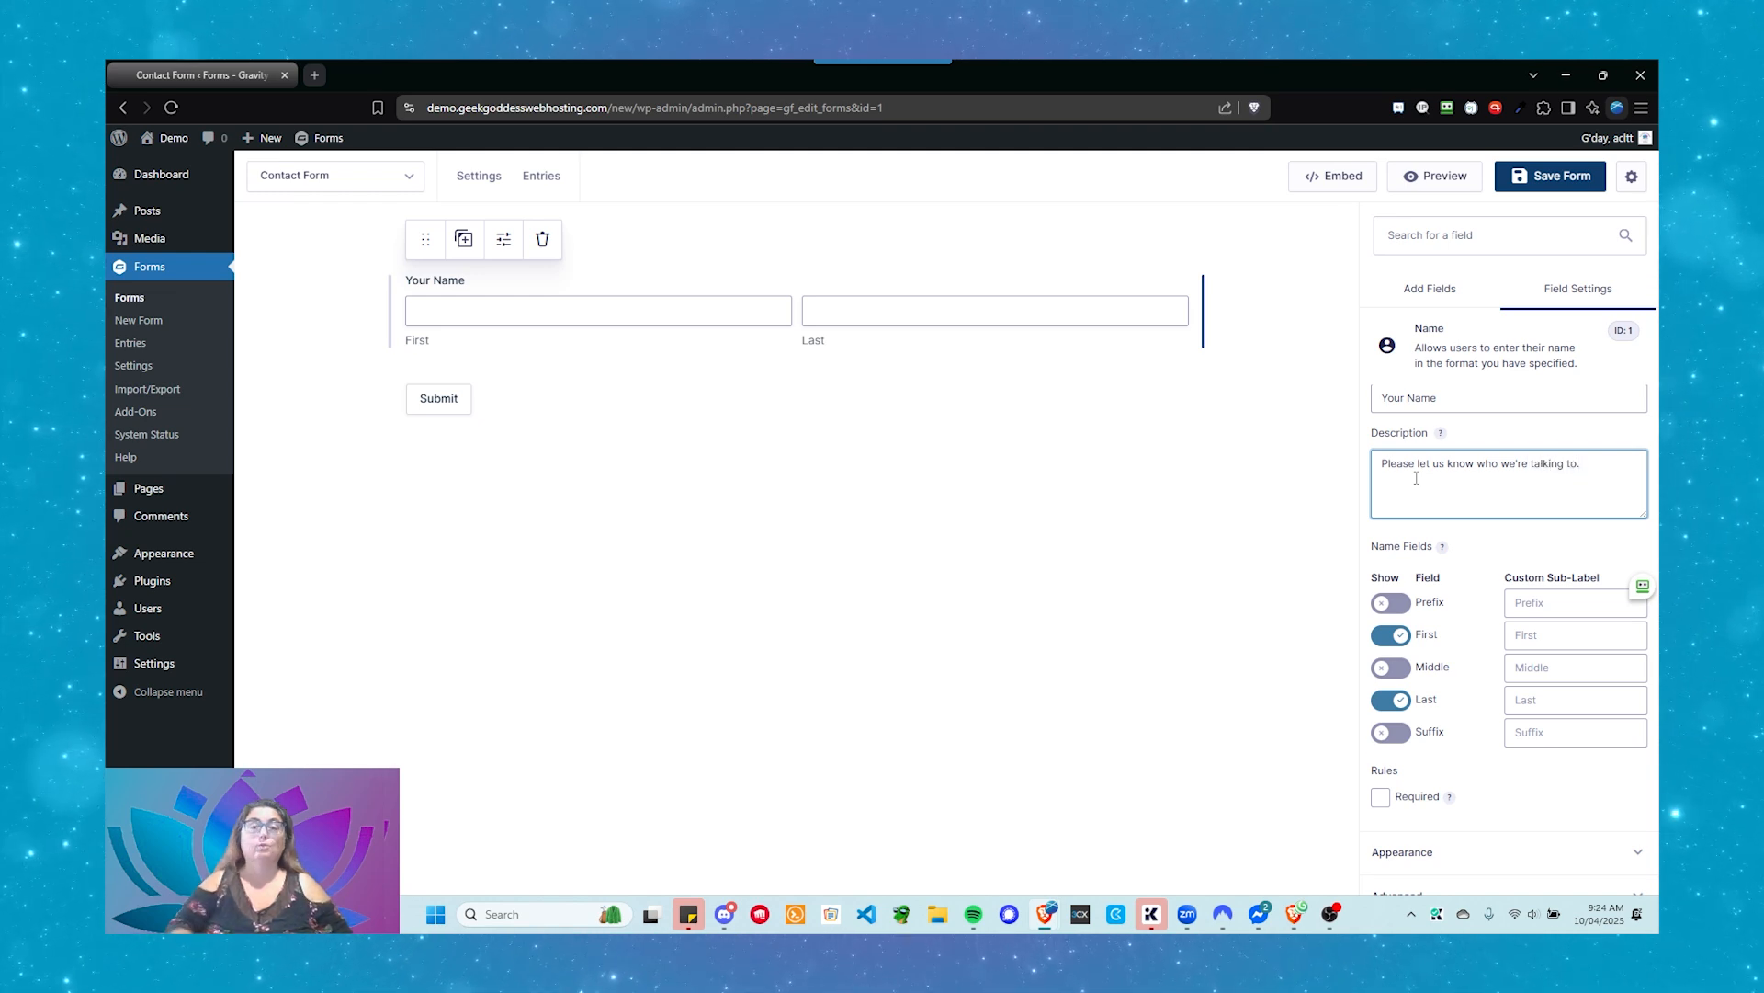
Step: Try showing the Prefix, Middle and Suffix inputs in the Name field in addition to First and Last
{"action": "scroll", "coordinate": [1459, 493], "scroll_direction": "down", "scroll_amount": 1}
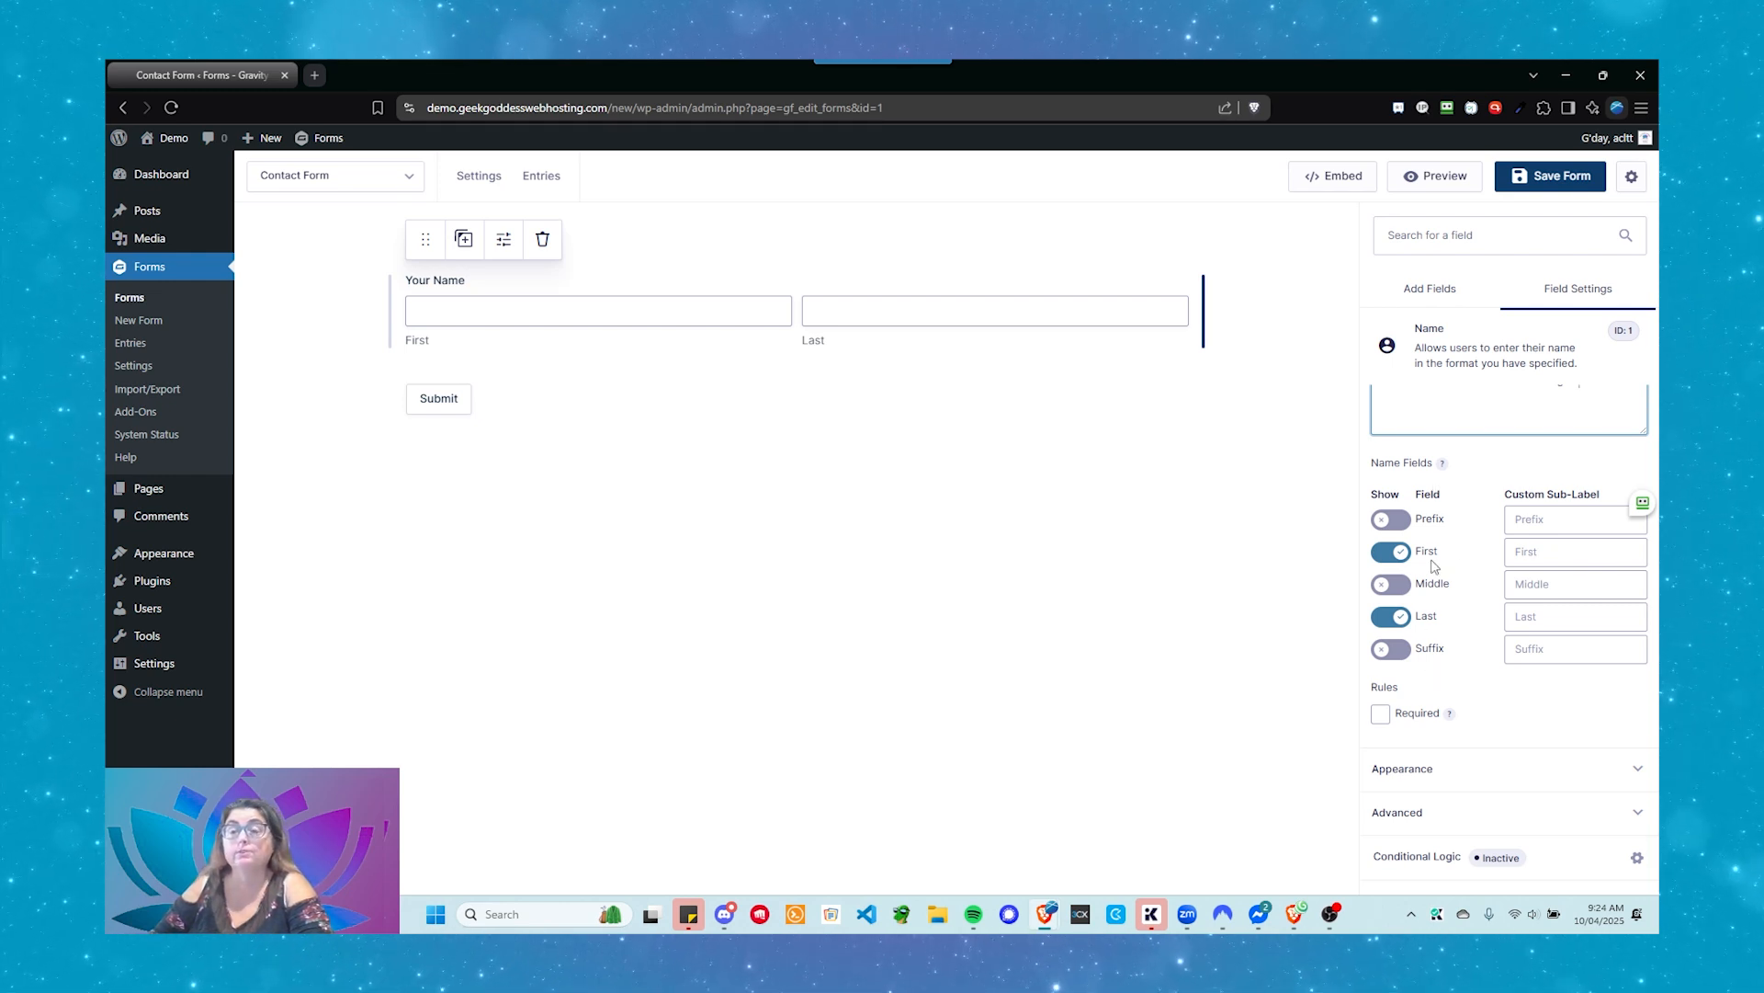
{"action": "left_click", "coordinate": [1402, 524]}
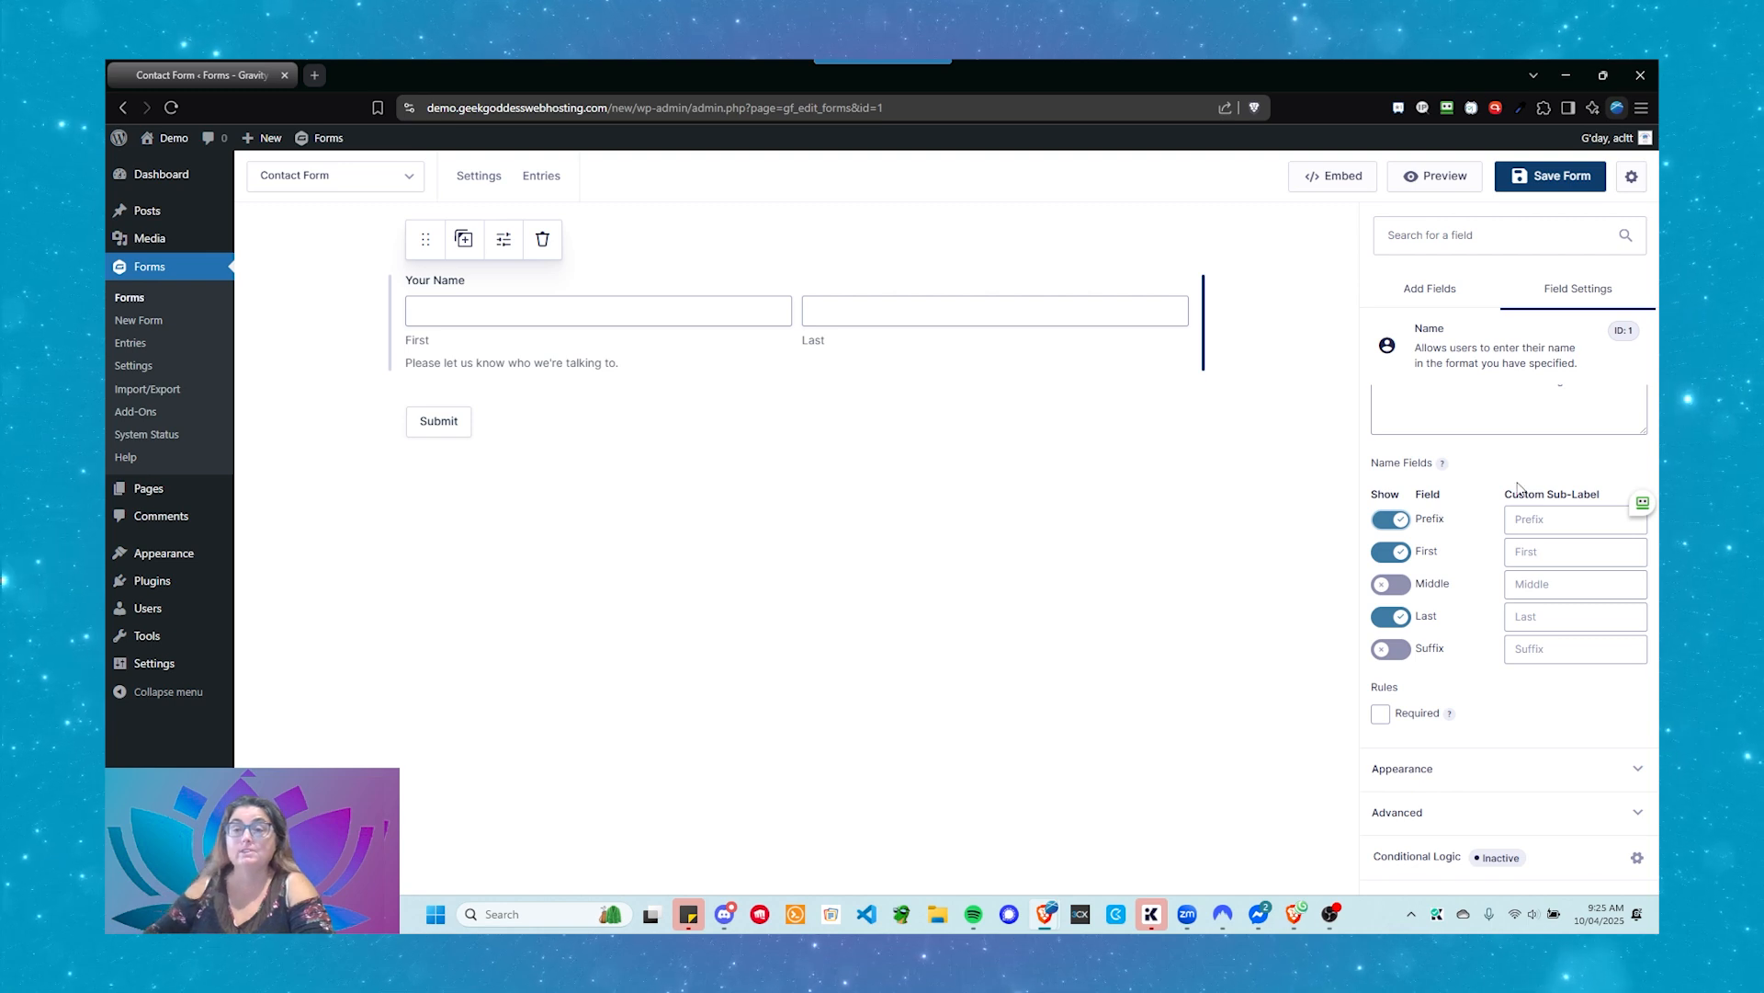
{"action": "left_click", "coordinate": [1401, 591]}
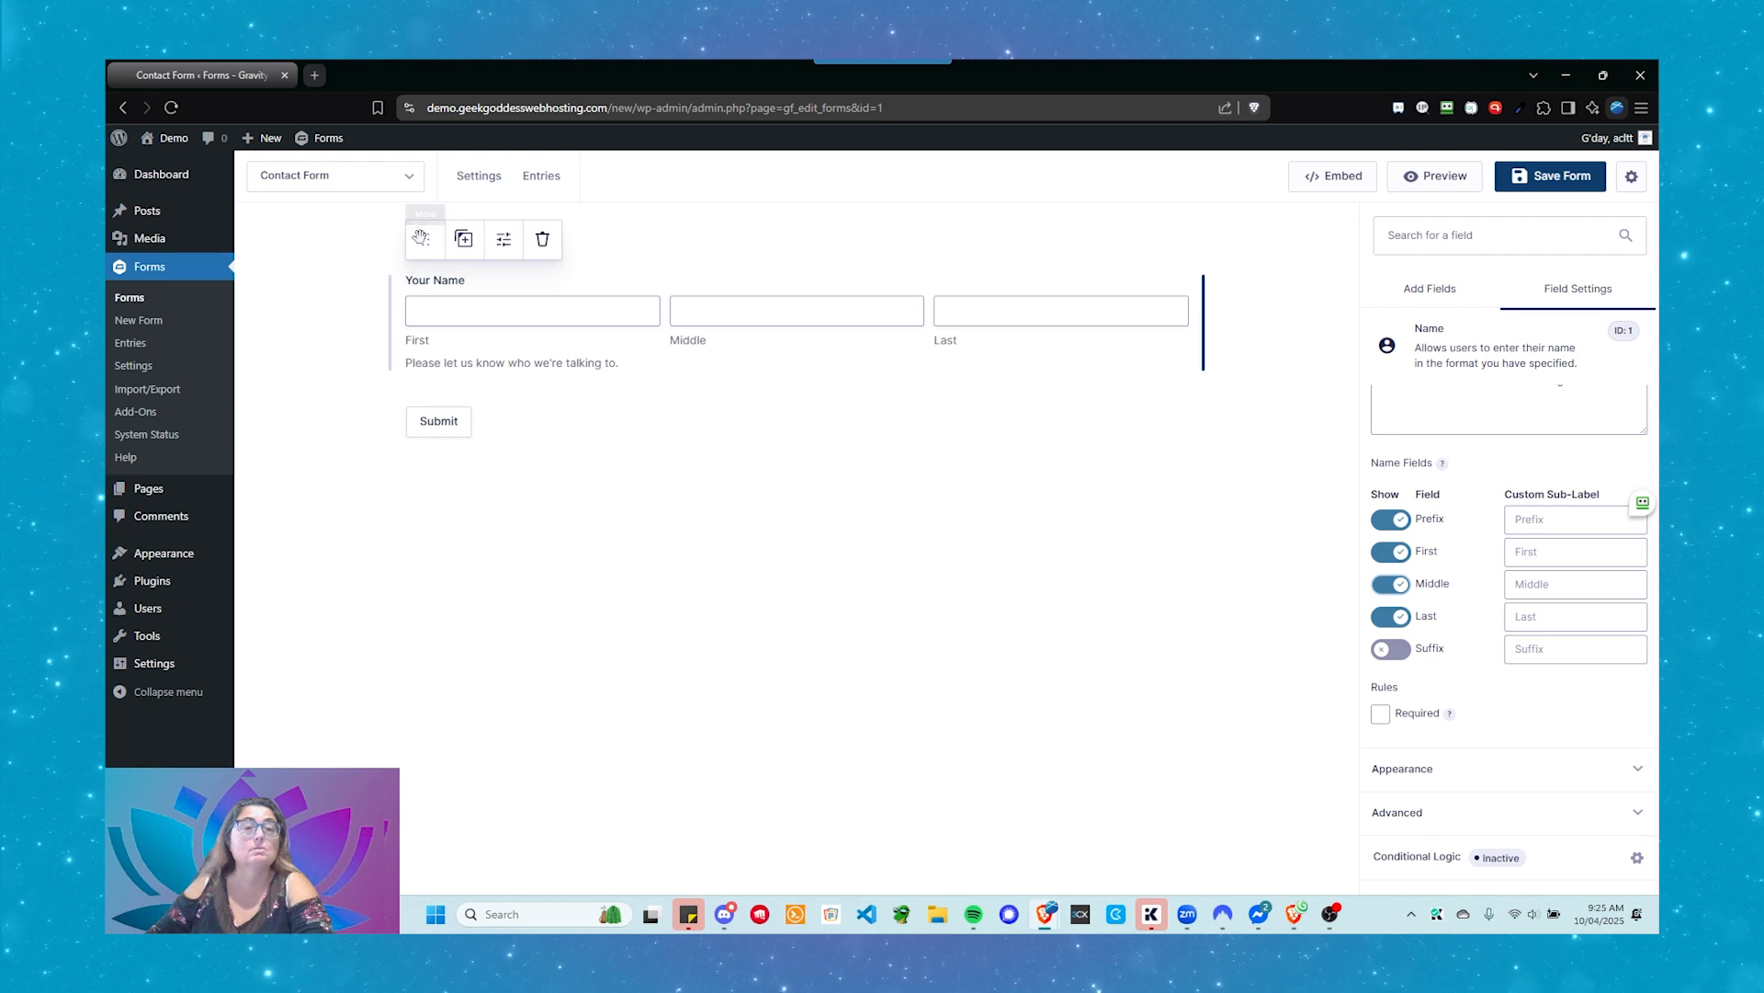
{"action": "left_click_drag", "start_coordinate": [421, 237], "coordinate": [718, 193]}
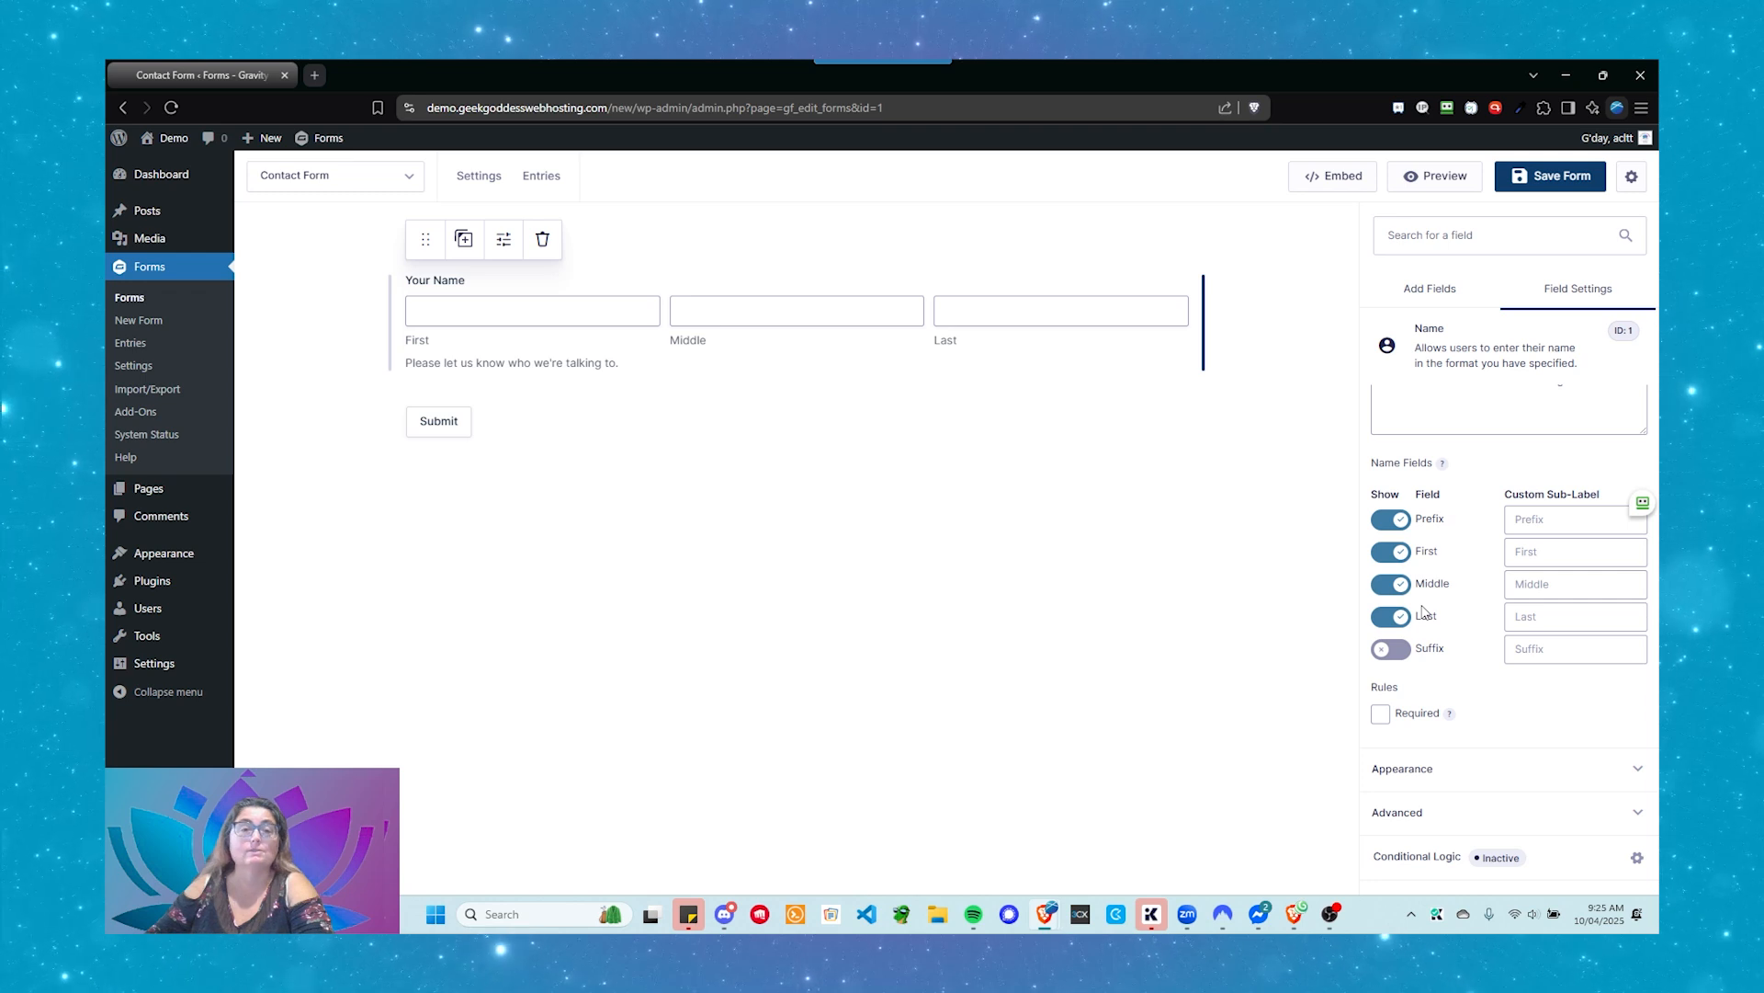
{"action": "left_click", "coordinate": [1408, 652]}
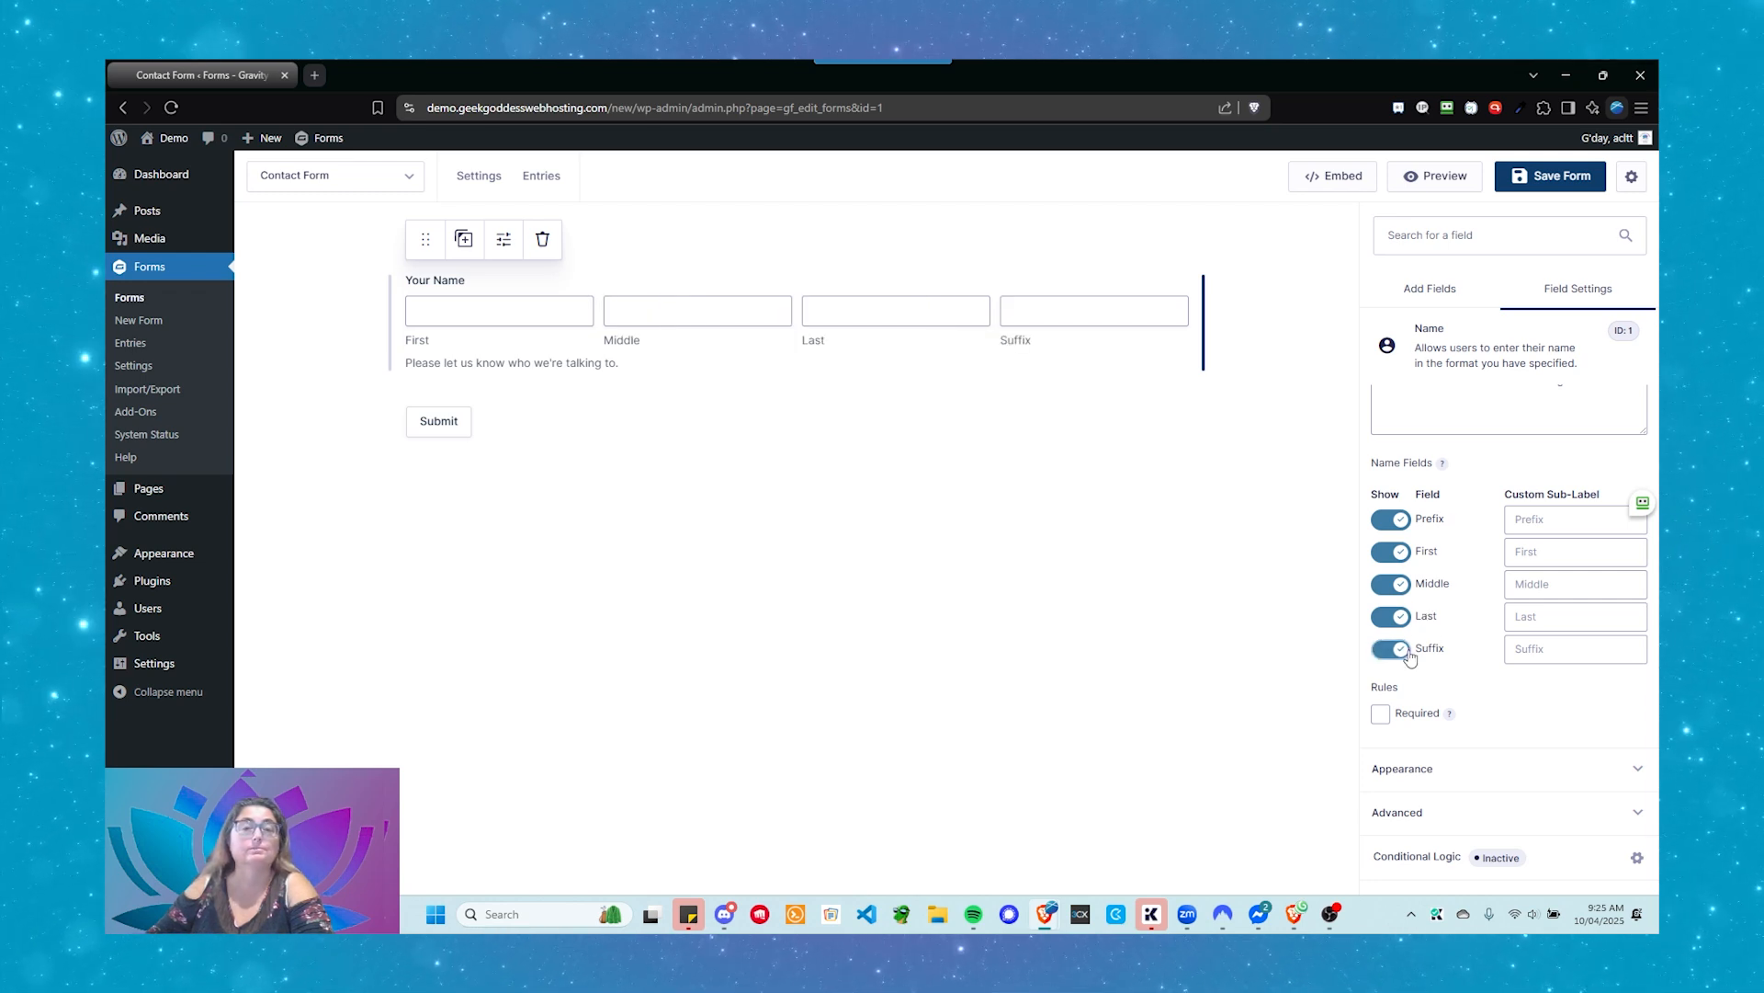
{"action": "left_click", "coordinate": [1385, 524]}
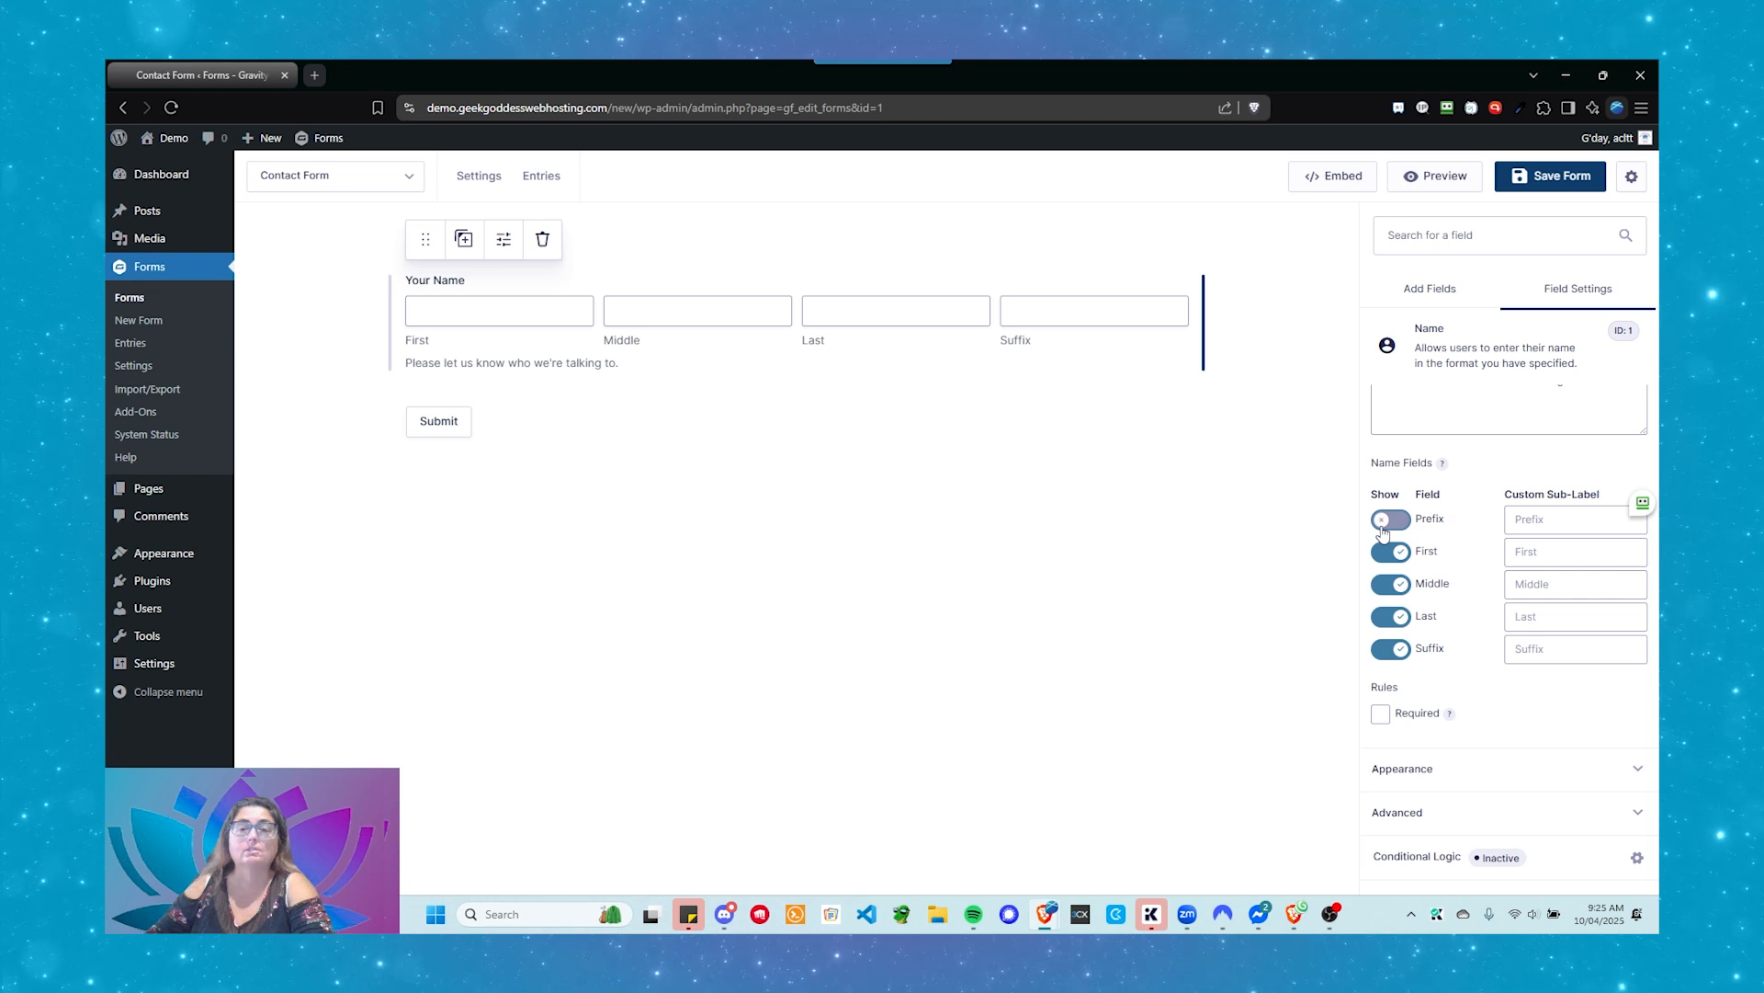
{"action": "left_click", "coordinate": [1385, 528]}
{"action": "left_click", "coordinate": [1398, 524]}
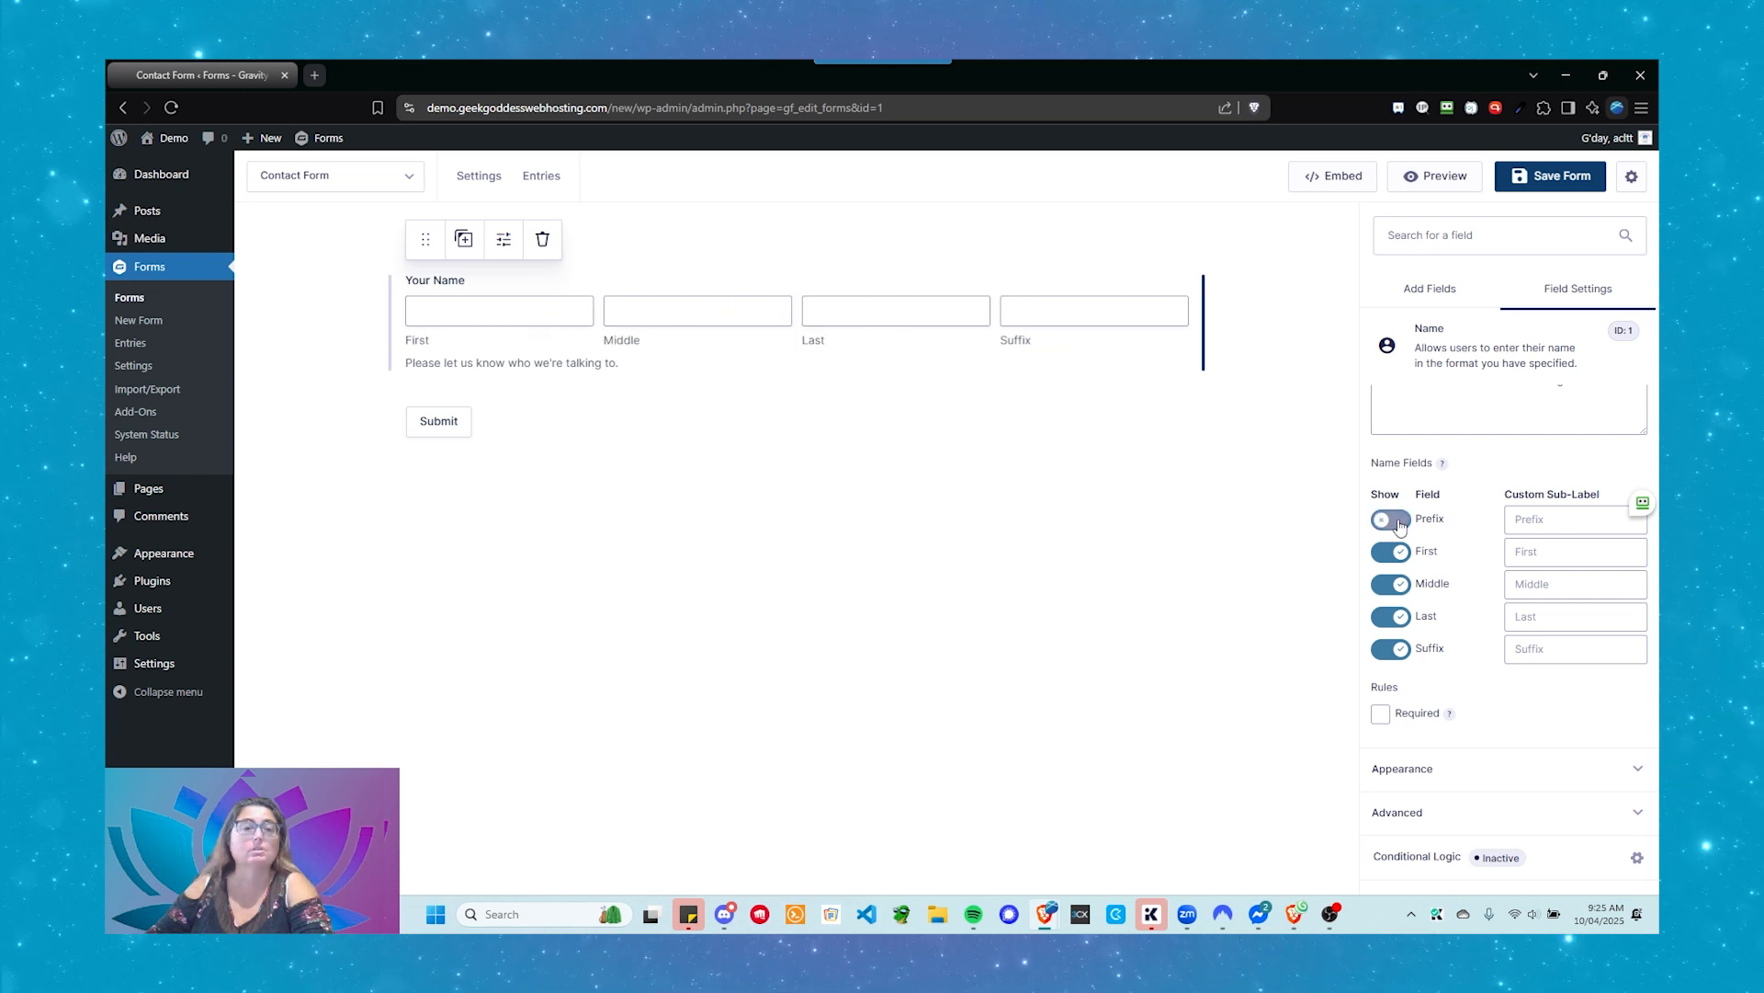
{"action": "left_click", "coordinate": [1407, 530]}
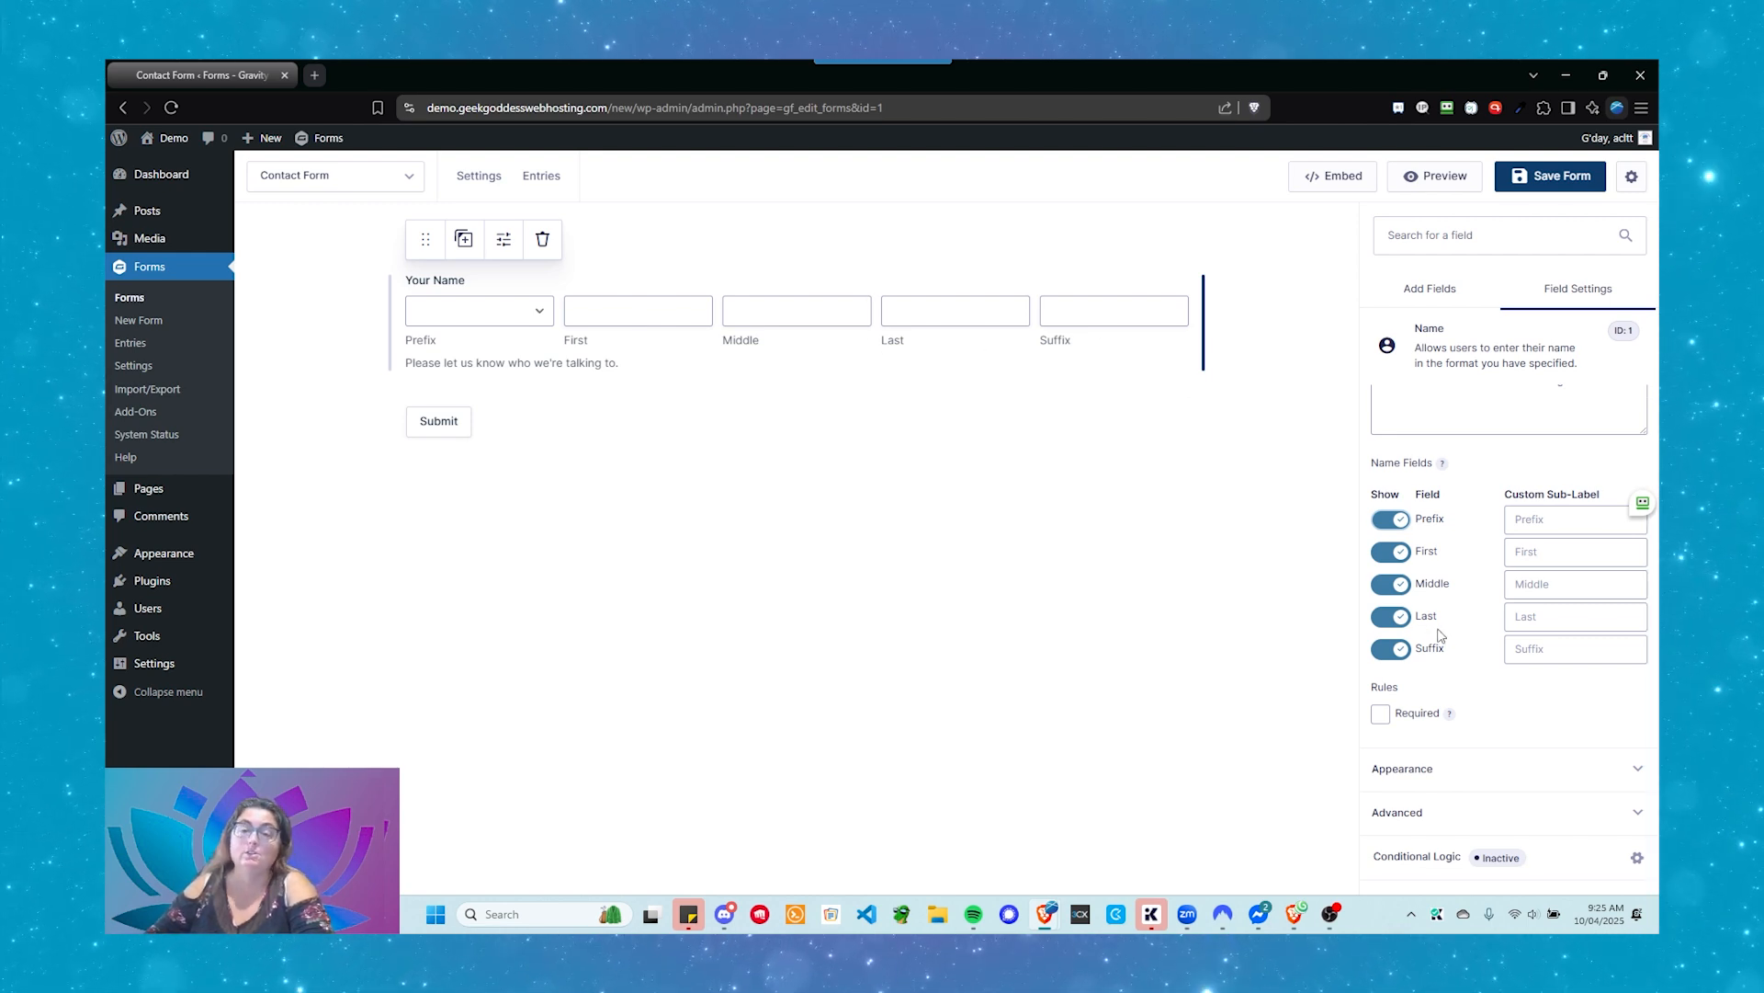
Step: Hide the Suffix, Prefix and Middle inputs of the Name field again
{"action": "left_click", "coordinate": [1391, 650]}
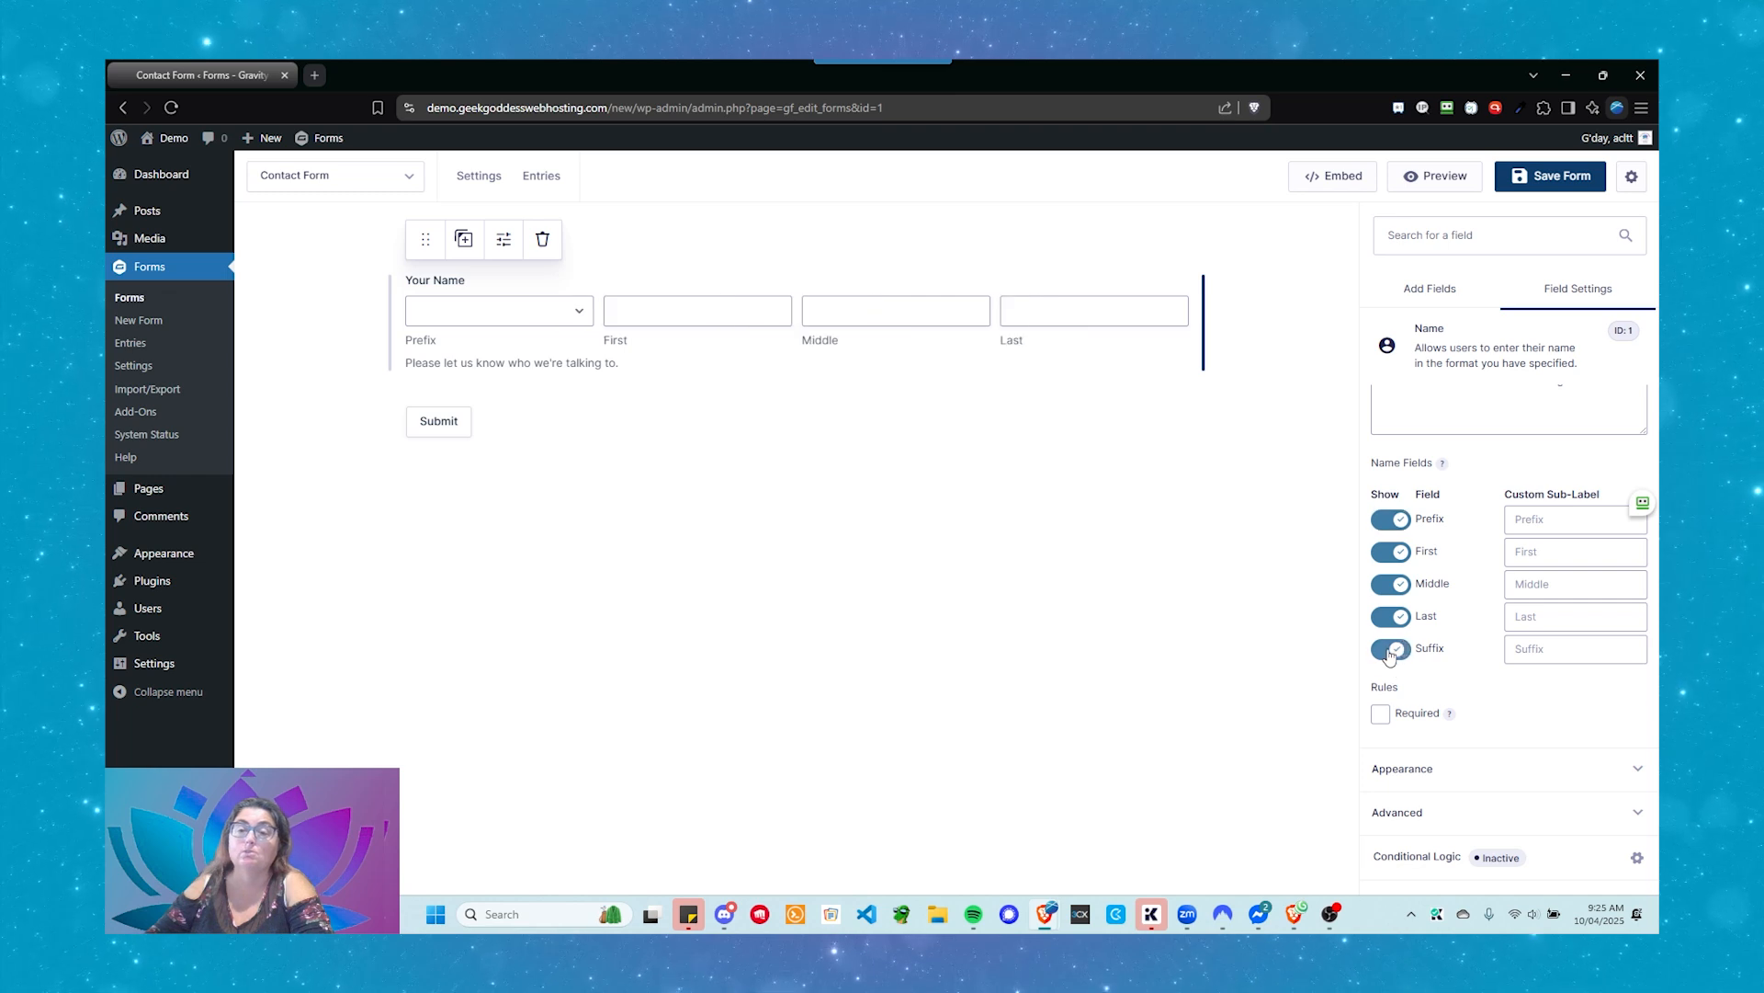
{"action": "left_click", "coordinate": [1390, 521]}
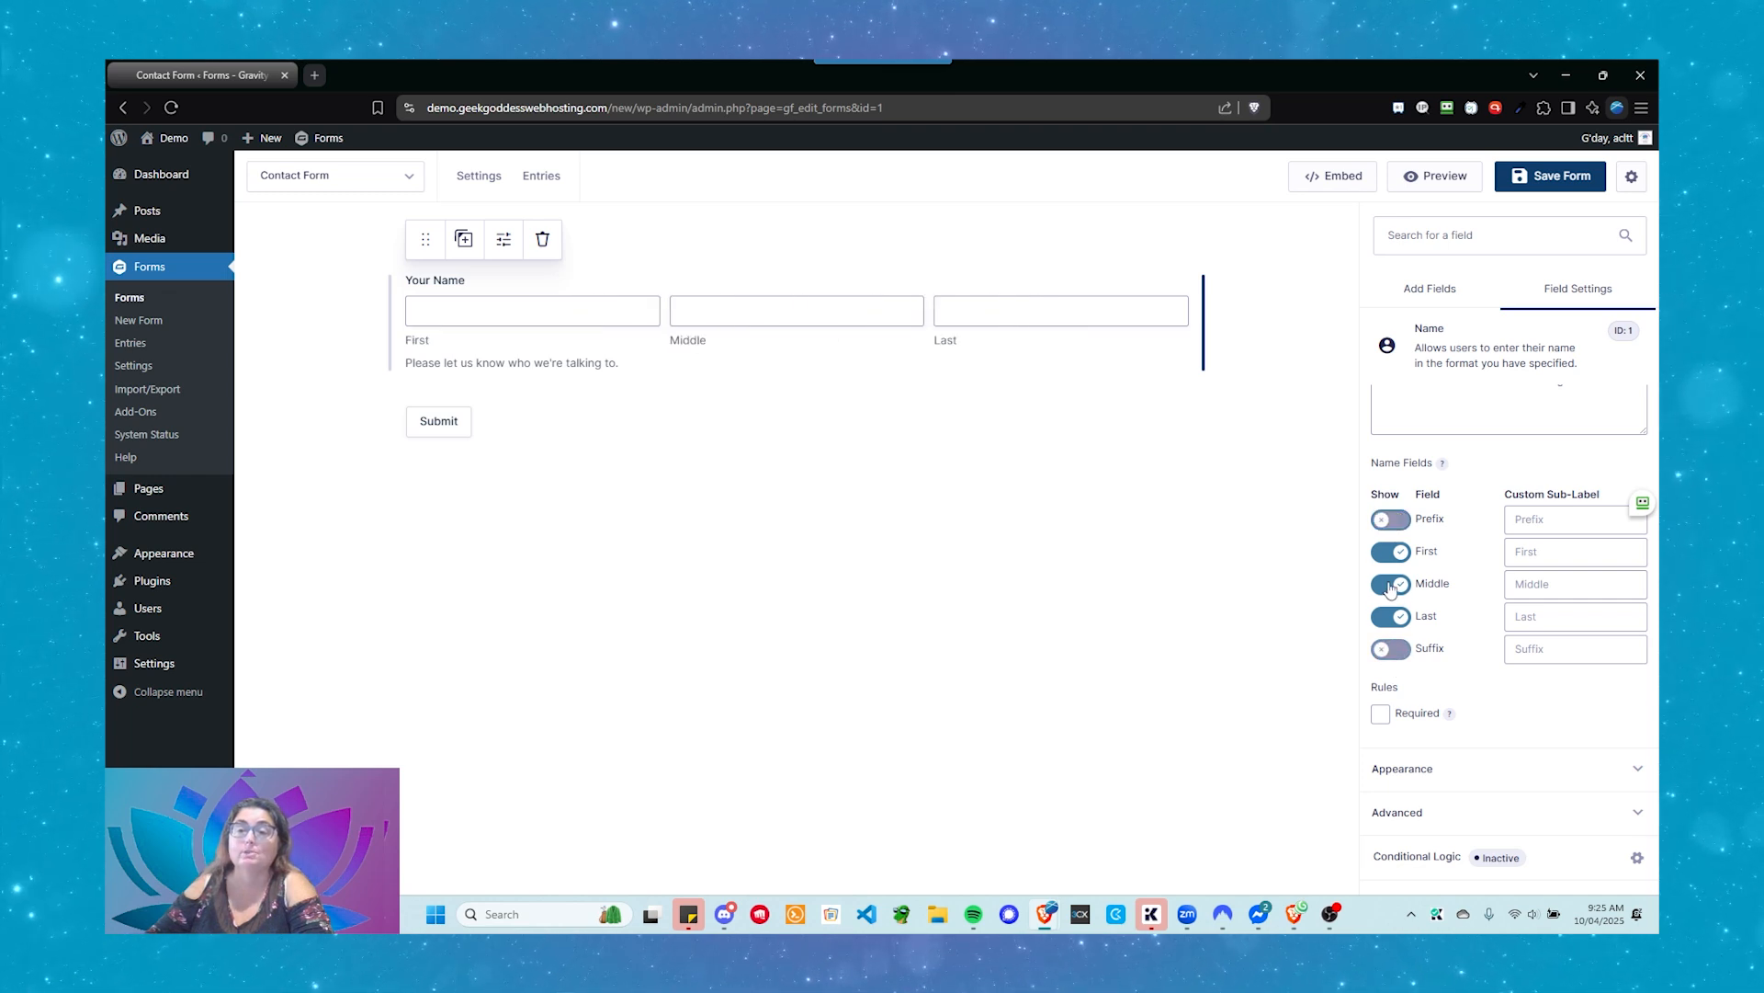
{"action": "left_click", "coordinate": [1391, 584]}
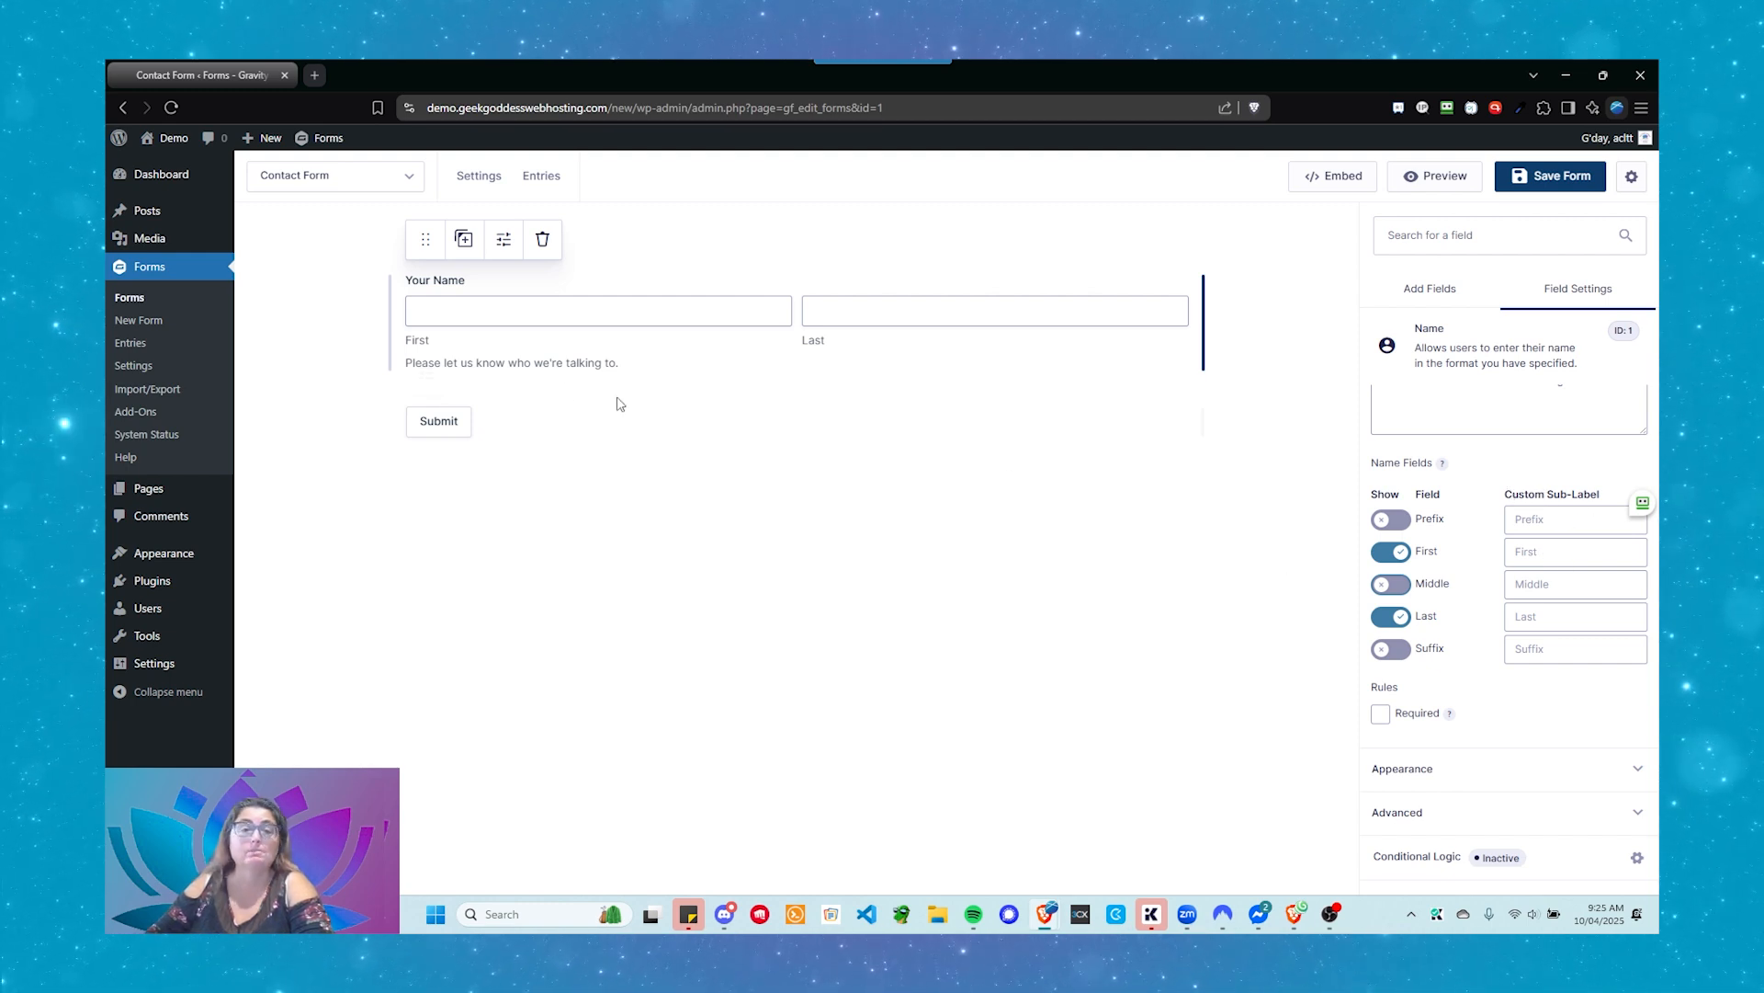
Step: Set the custom sub-label of the Name field's First input to "First Name"
{"action": "double_click", "coordinate": [411, 338]}
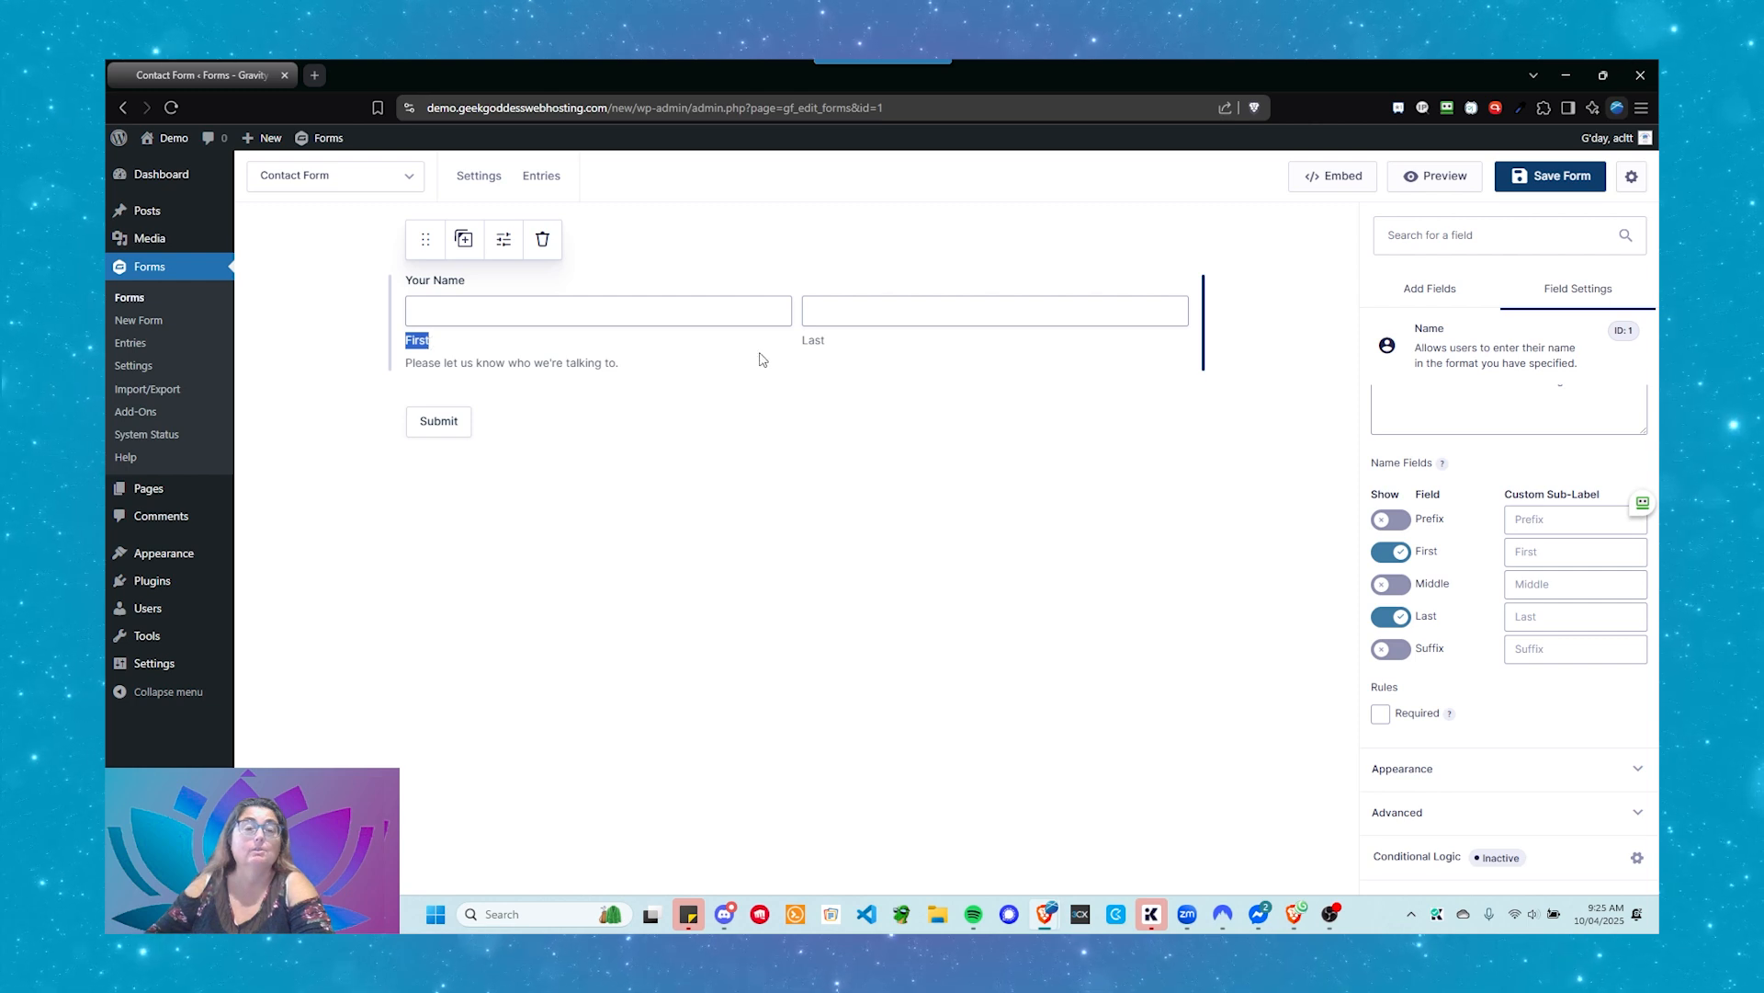
{"action": "left_click", "coordinate": [799, 343]}
{"action": "double_click", "coordinate": [813, 340]}
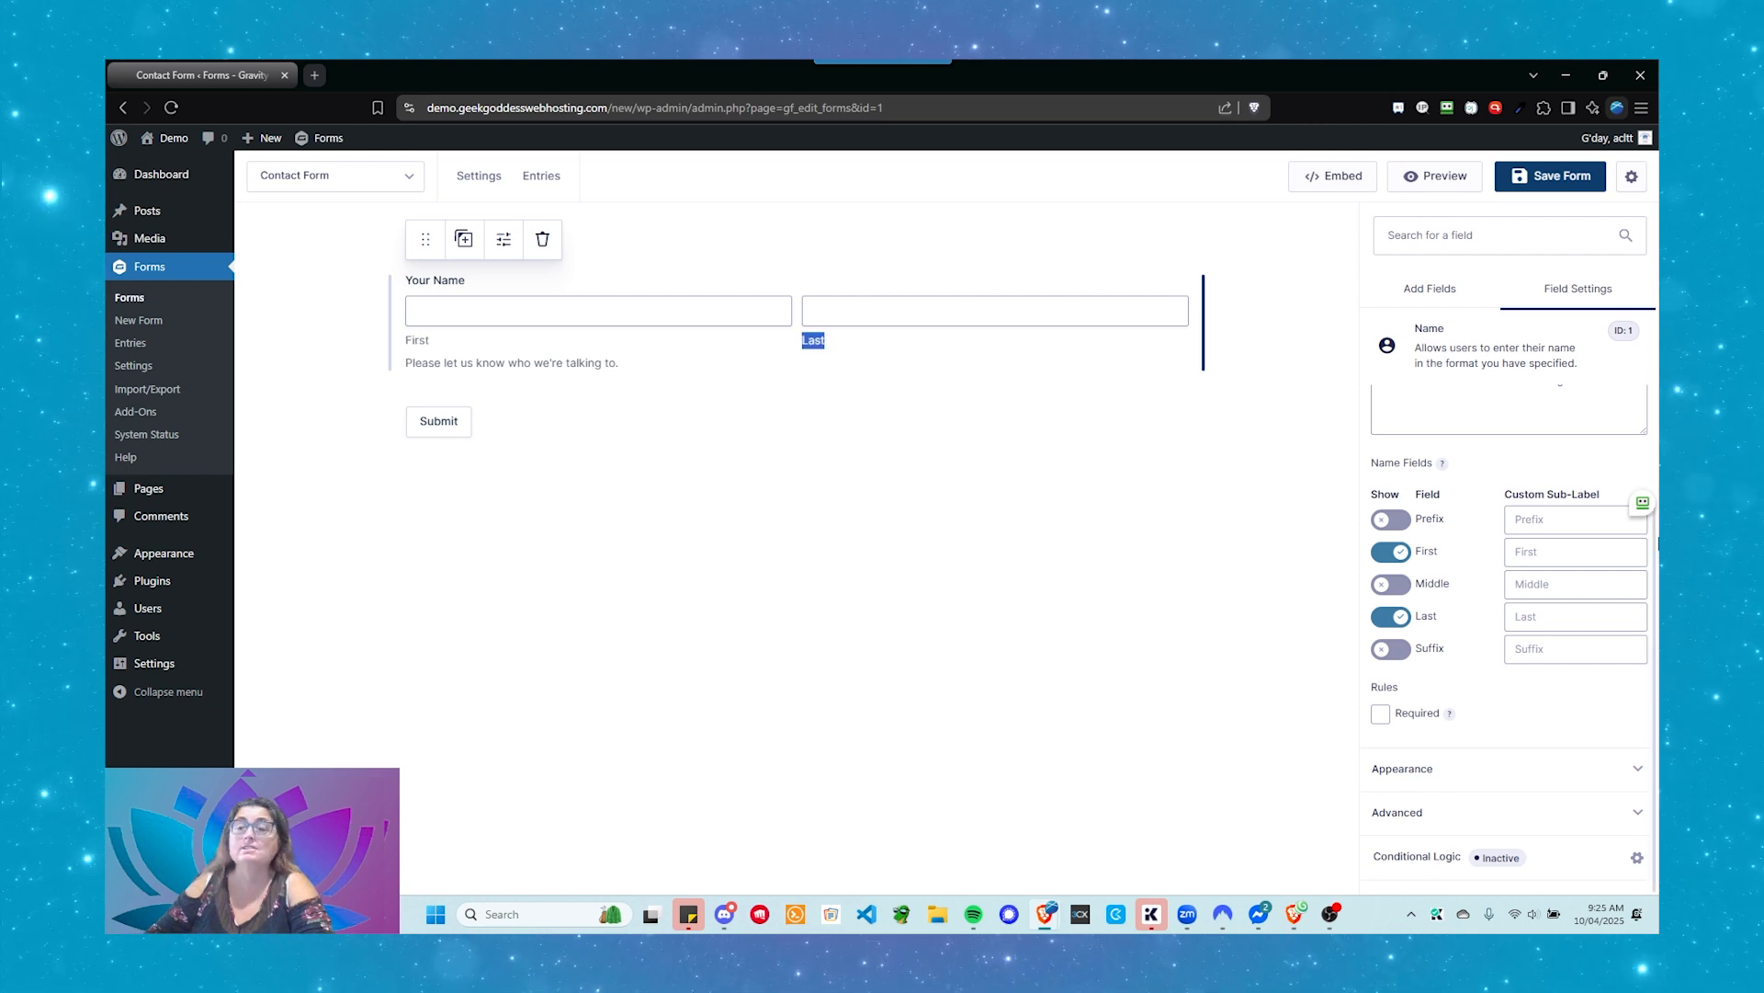
{"action": "left_click", "coordinate": [1579, 552]}
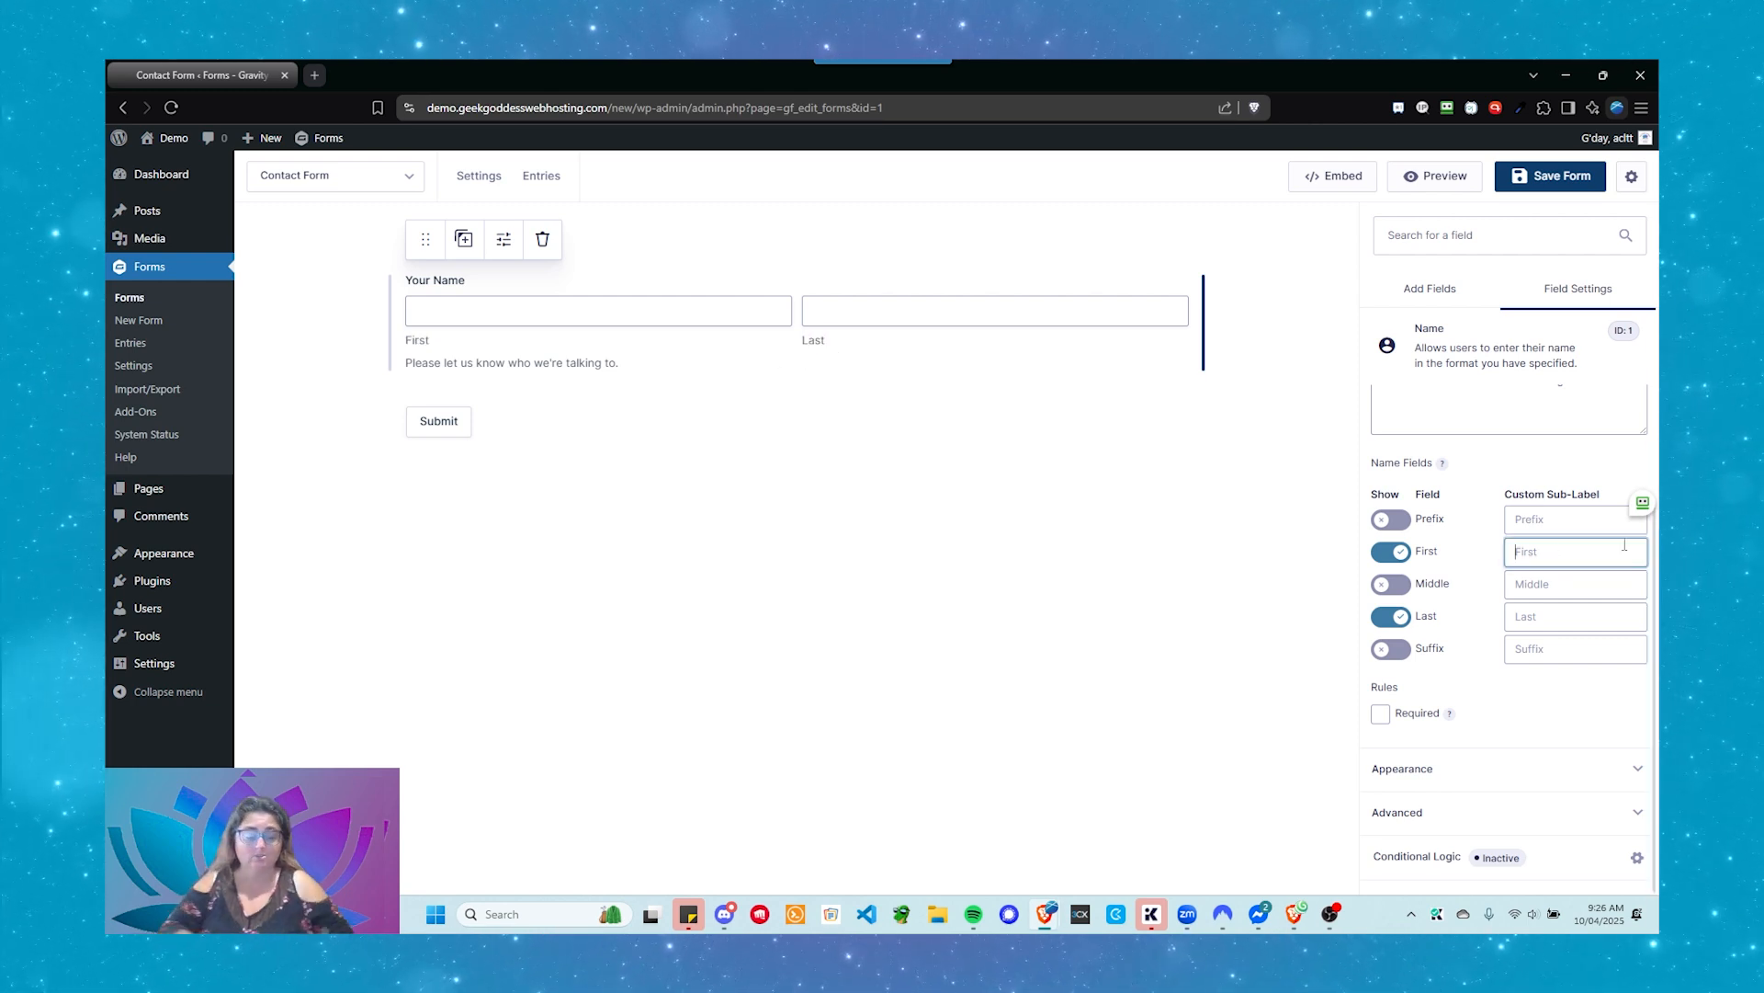
{"action": "type", "text": "Fist"}
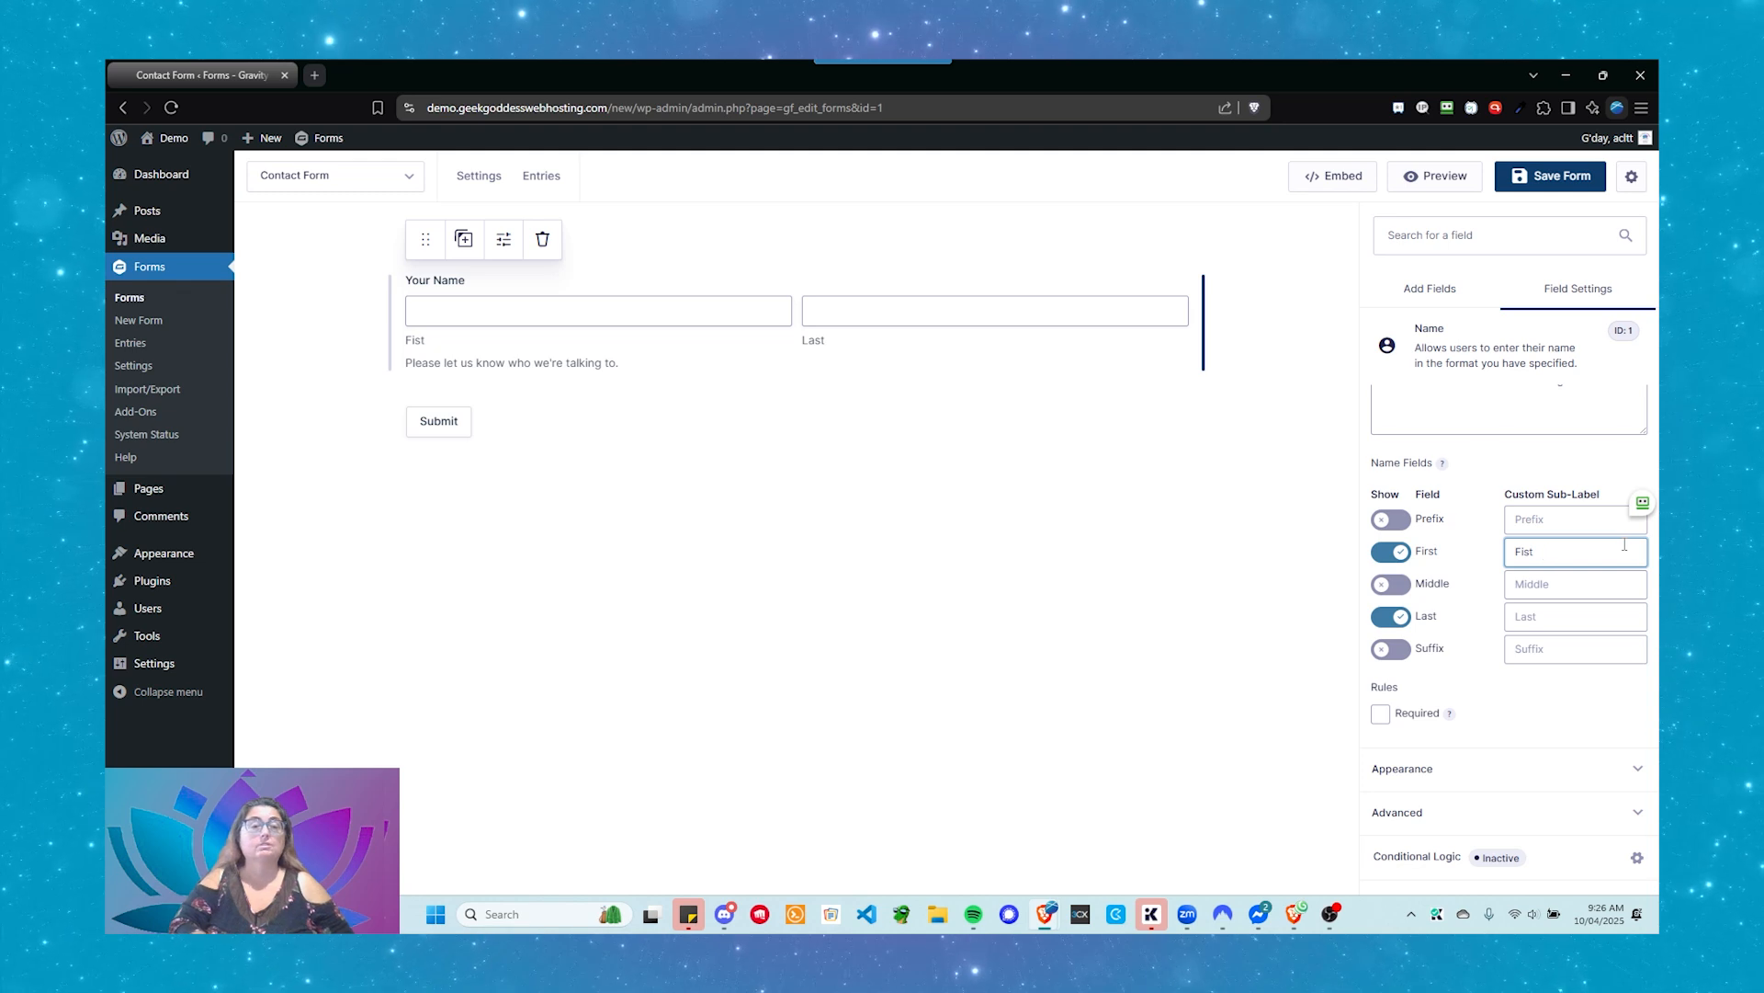
{"action": "key", "text": "BackSpace"}
{"action": "key", "text": "BackSpace"}
{"action": "type", "text": "rst N"}
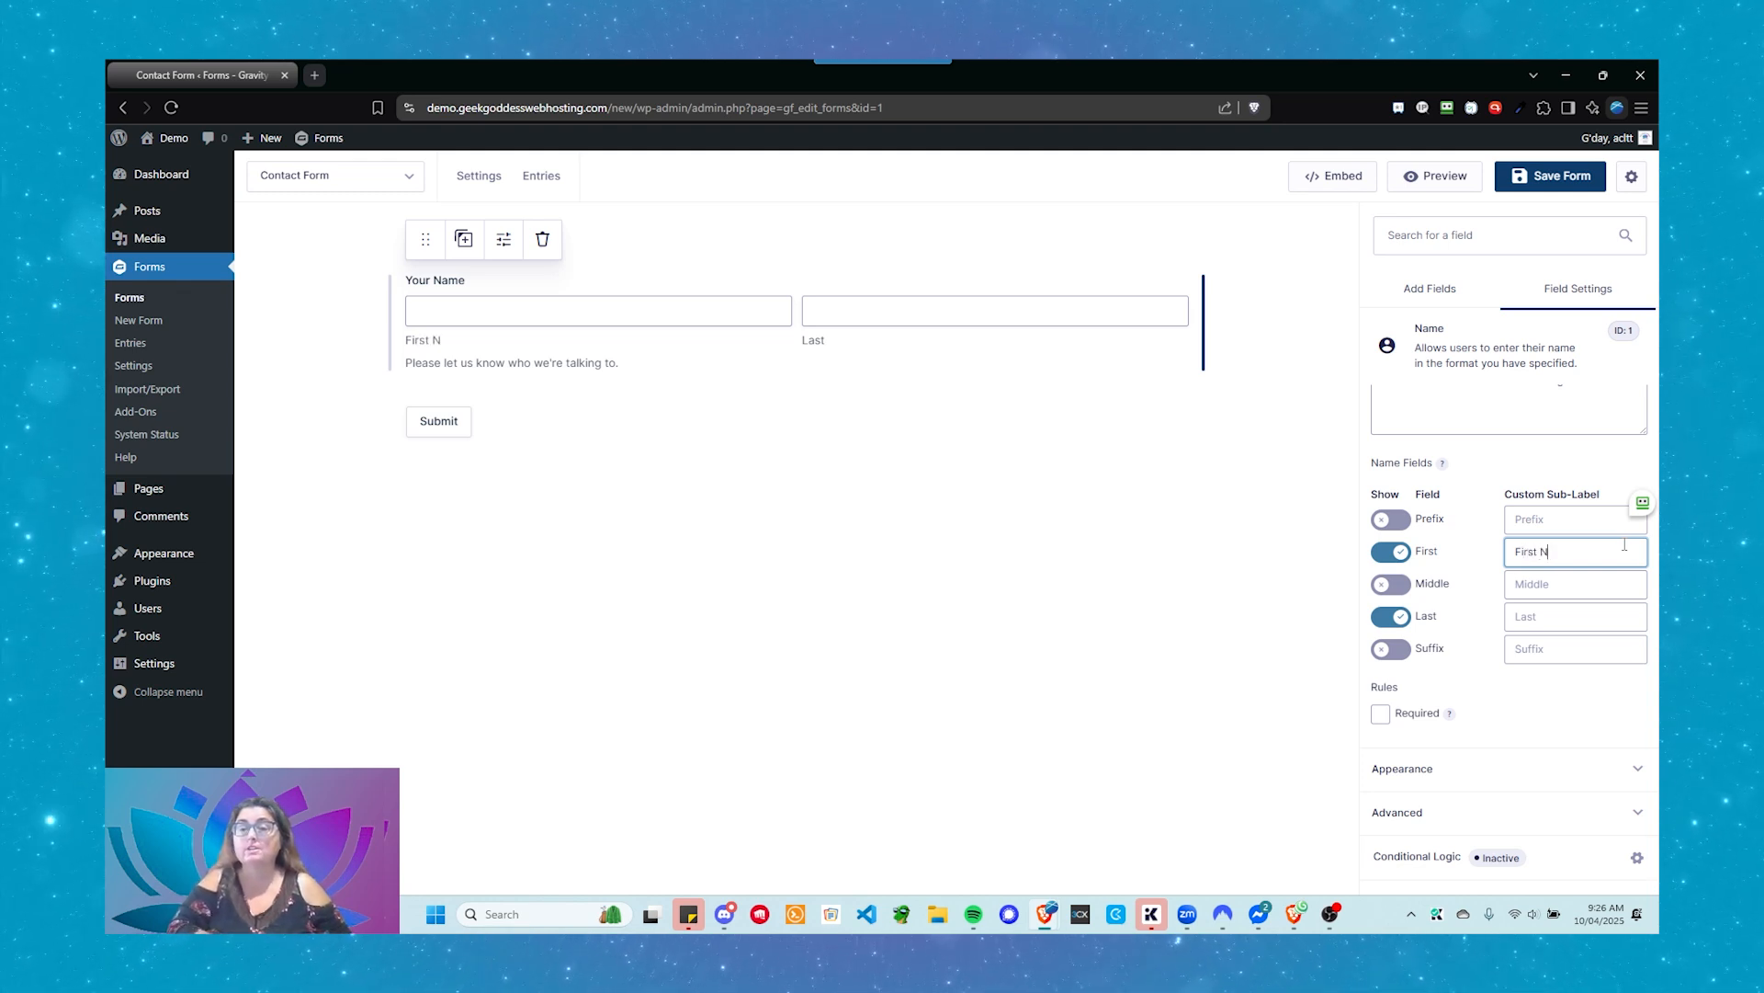
{"action": "type", "text": "ame"}
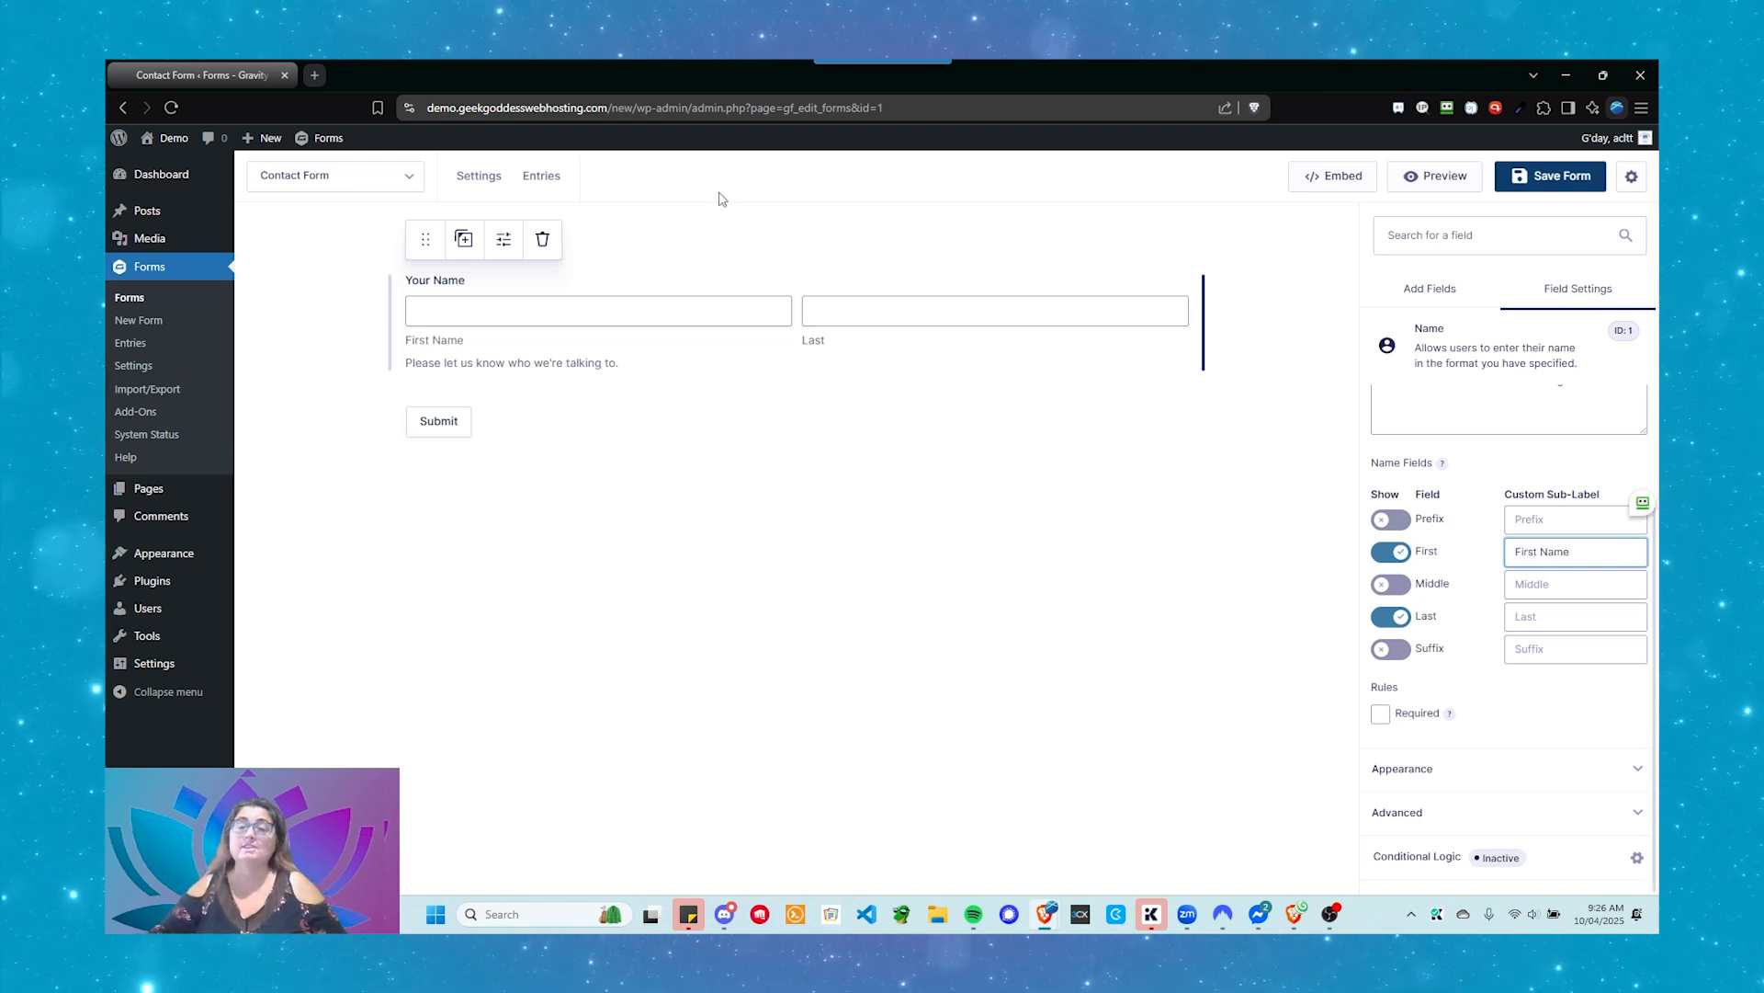
Step: Set the custom sub-label of the Name field's Last input to "Last Name"
{"action": "left_click", "coordinate": [1544, 614]}
{"action": "type", "text": "Last Name"}
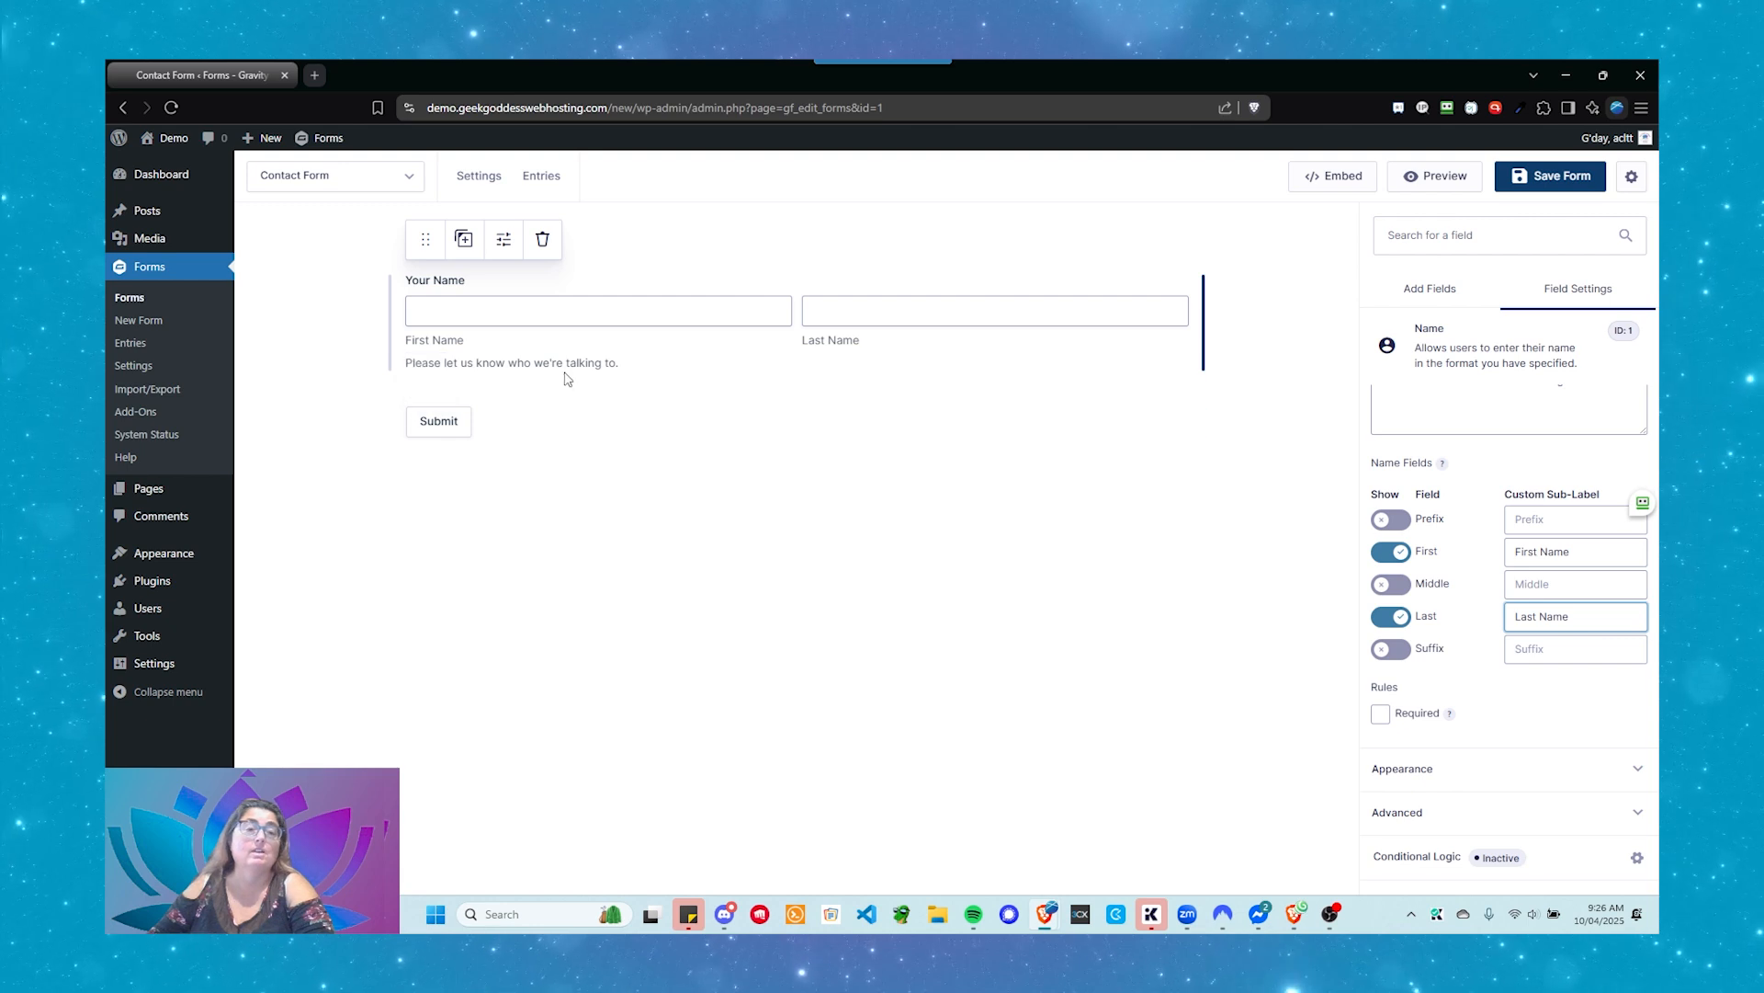
{"action": "left_click_drag", "start_coordinate": [634, 368], "coordinate": [402, 379]}
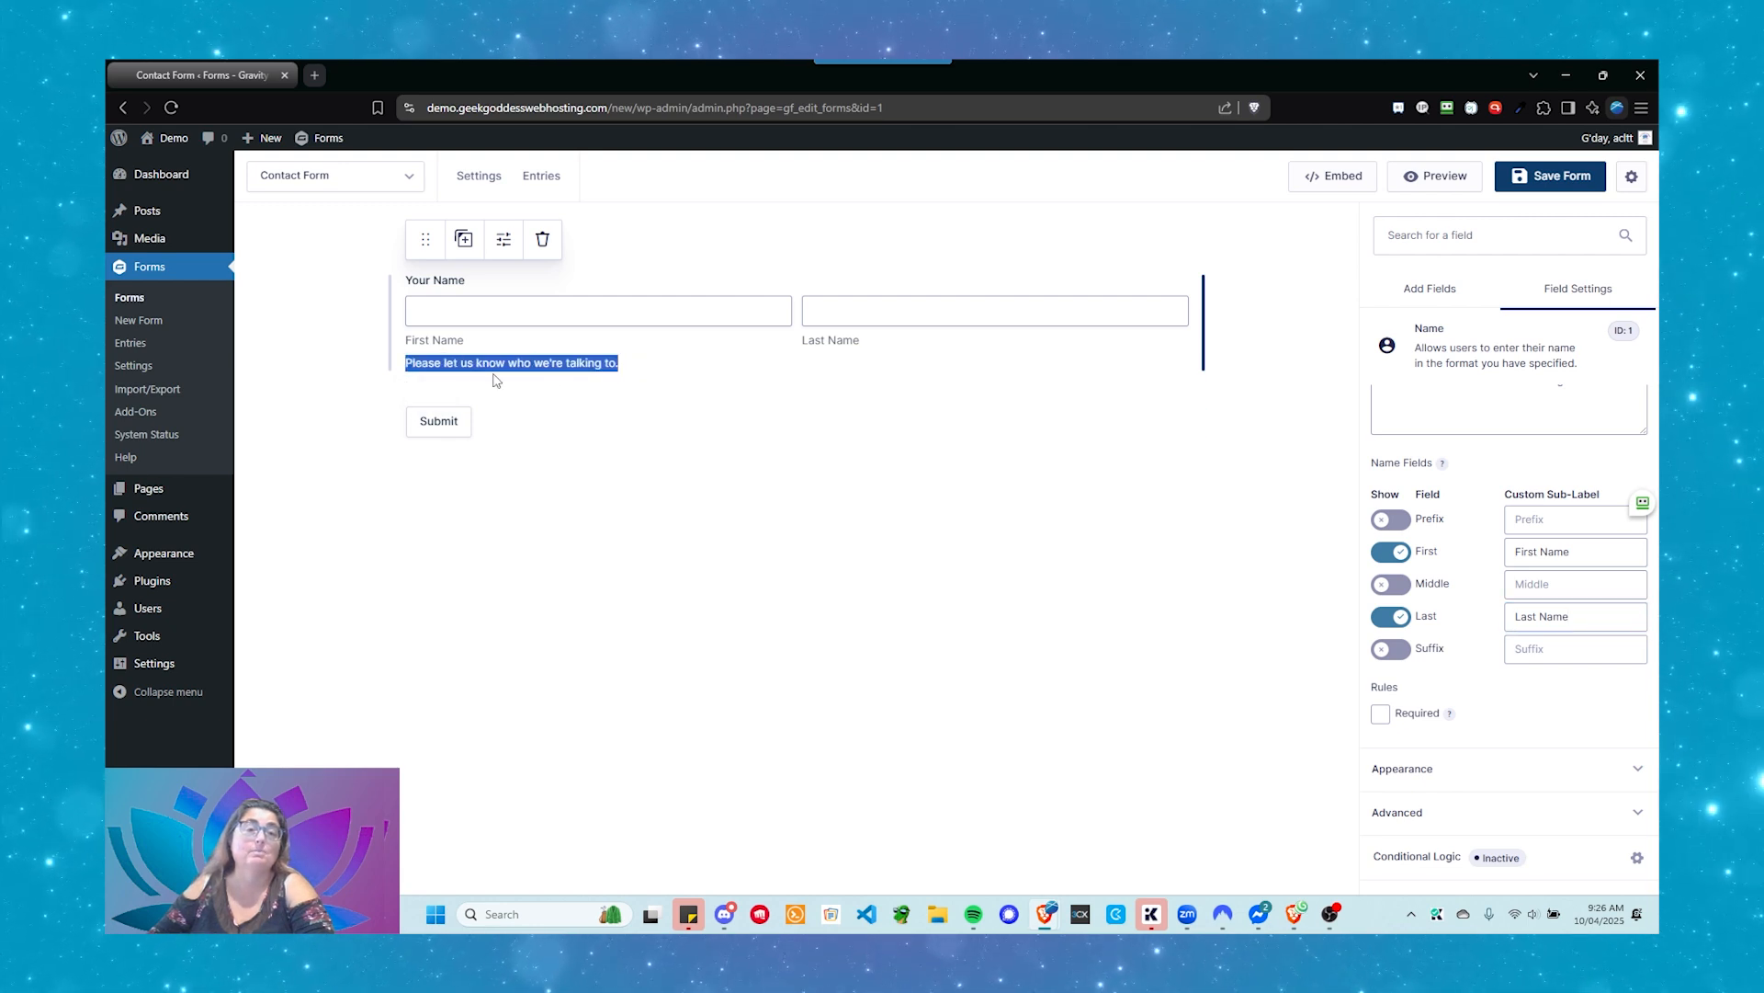
{"action": "left_click", "coordinate": [637, 413]}
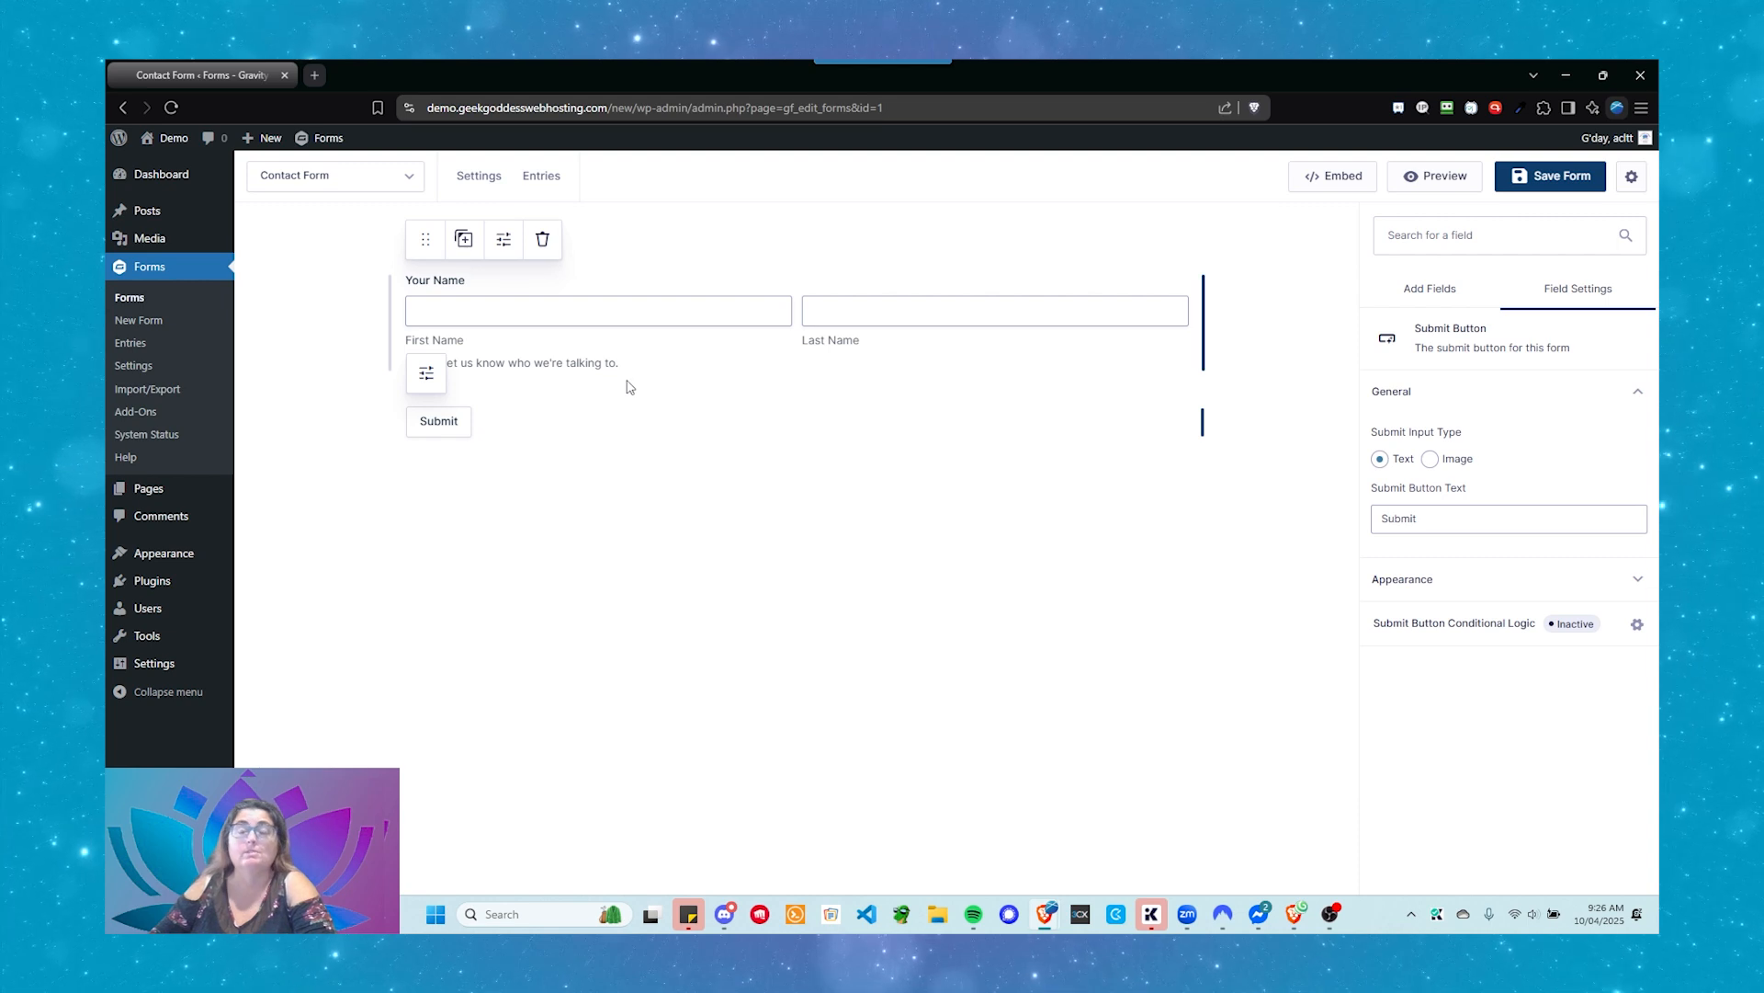
Step: Add an Email field below the Name field and label it "Email Address"
{"action": "left_click", "coordinate": [1425, 287]}
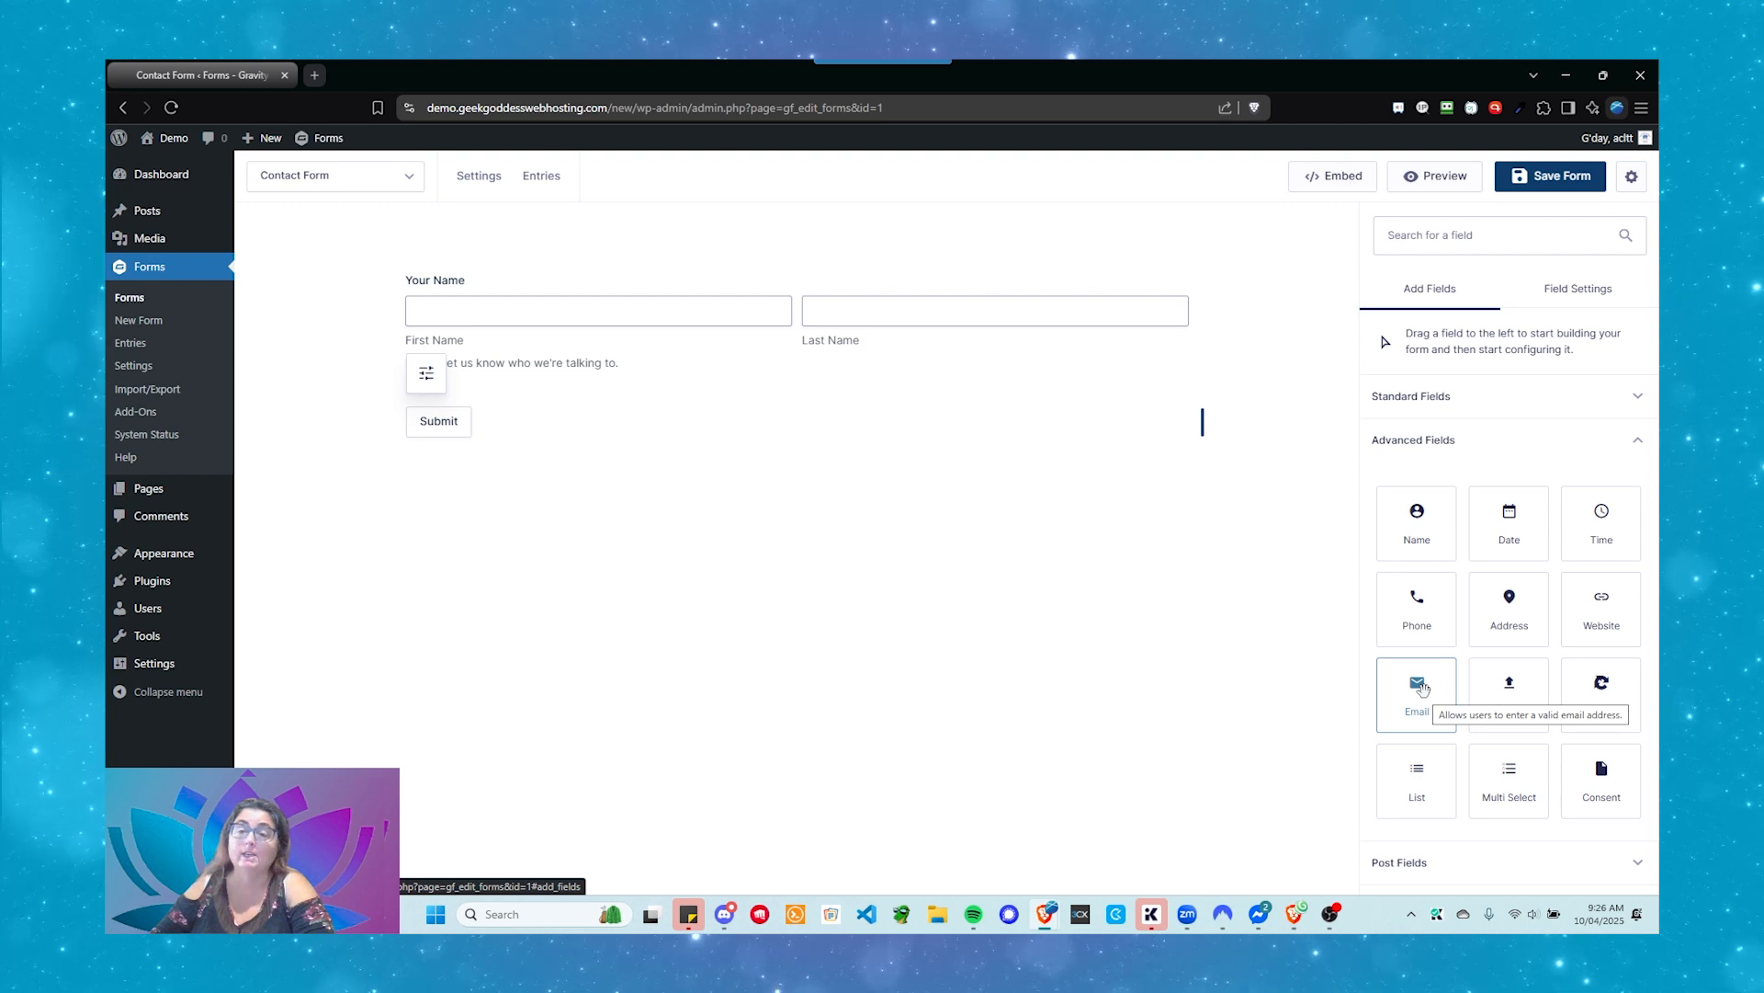
{"action": "left_click_drag", "start_coordinate": [1422, 688], "coordinate": [483, 379]}
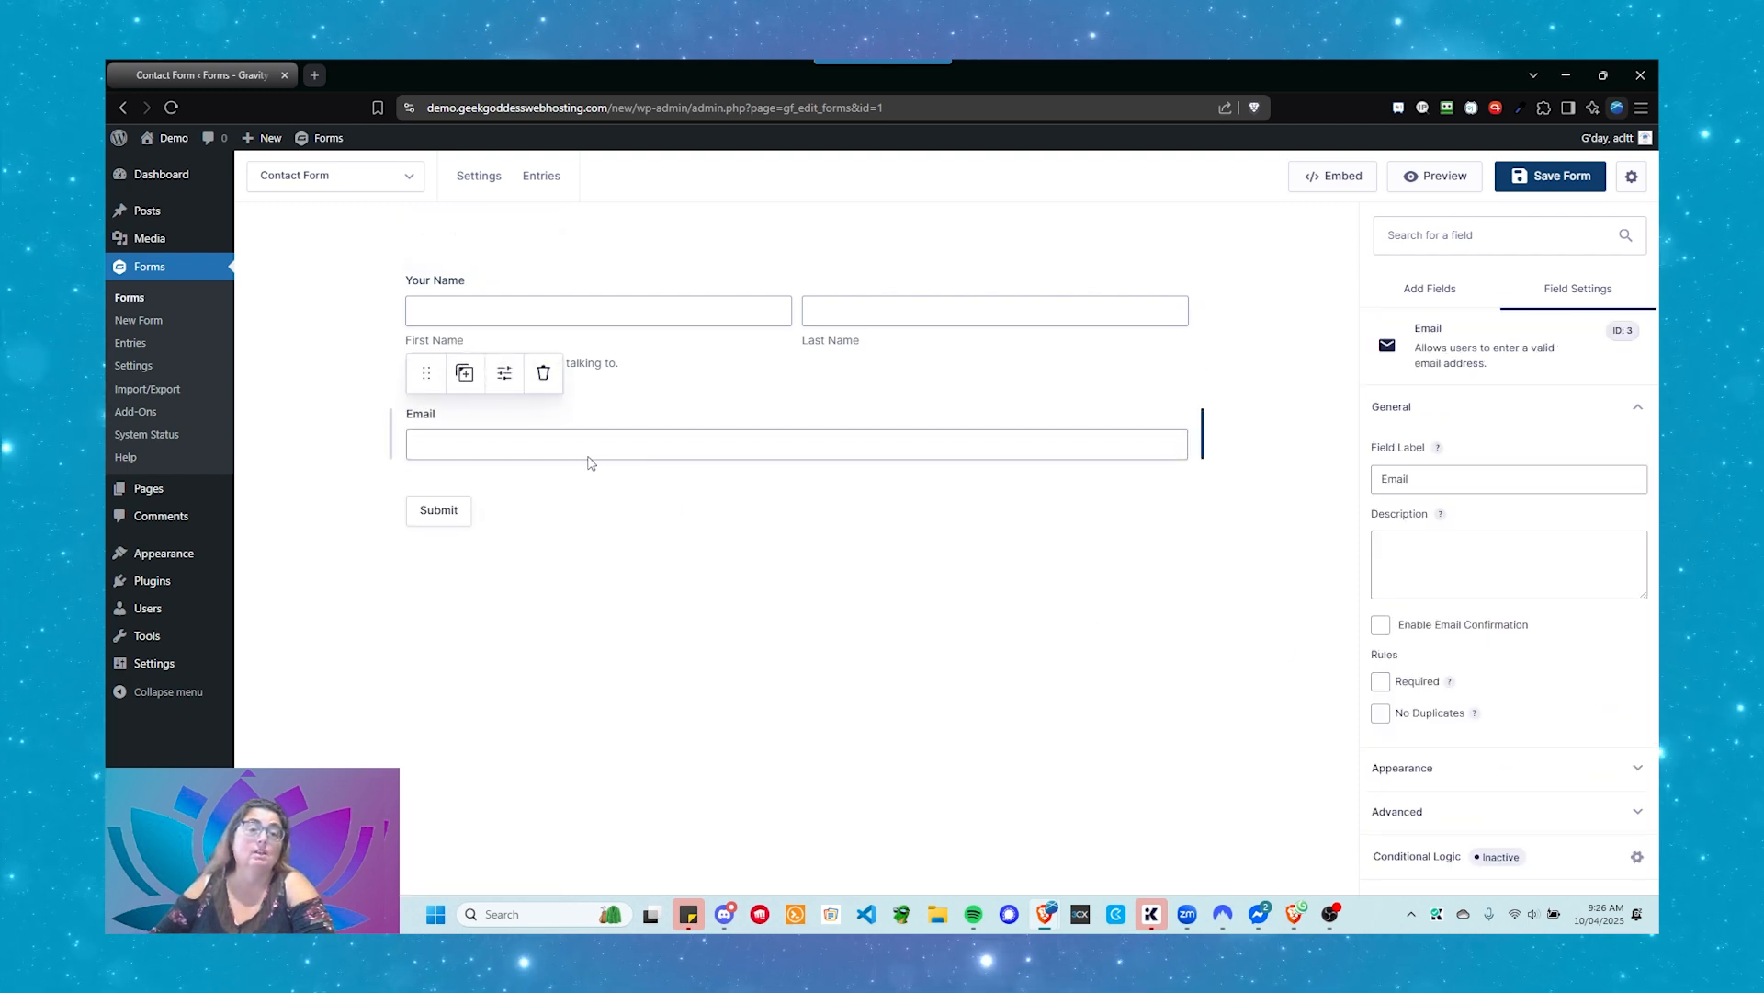
{"action": "left_click", "coordinate": [1431, 485]}
{"action": "type", "text": "Add"}
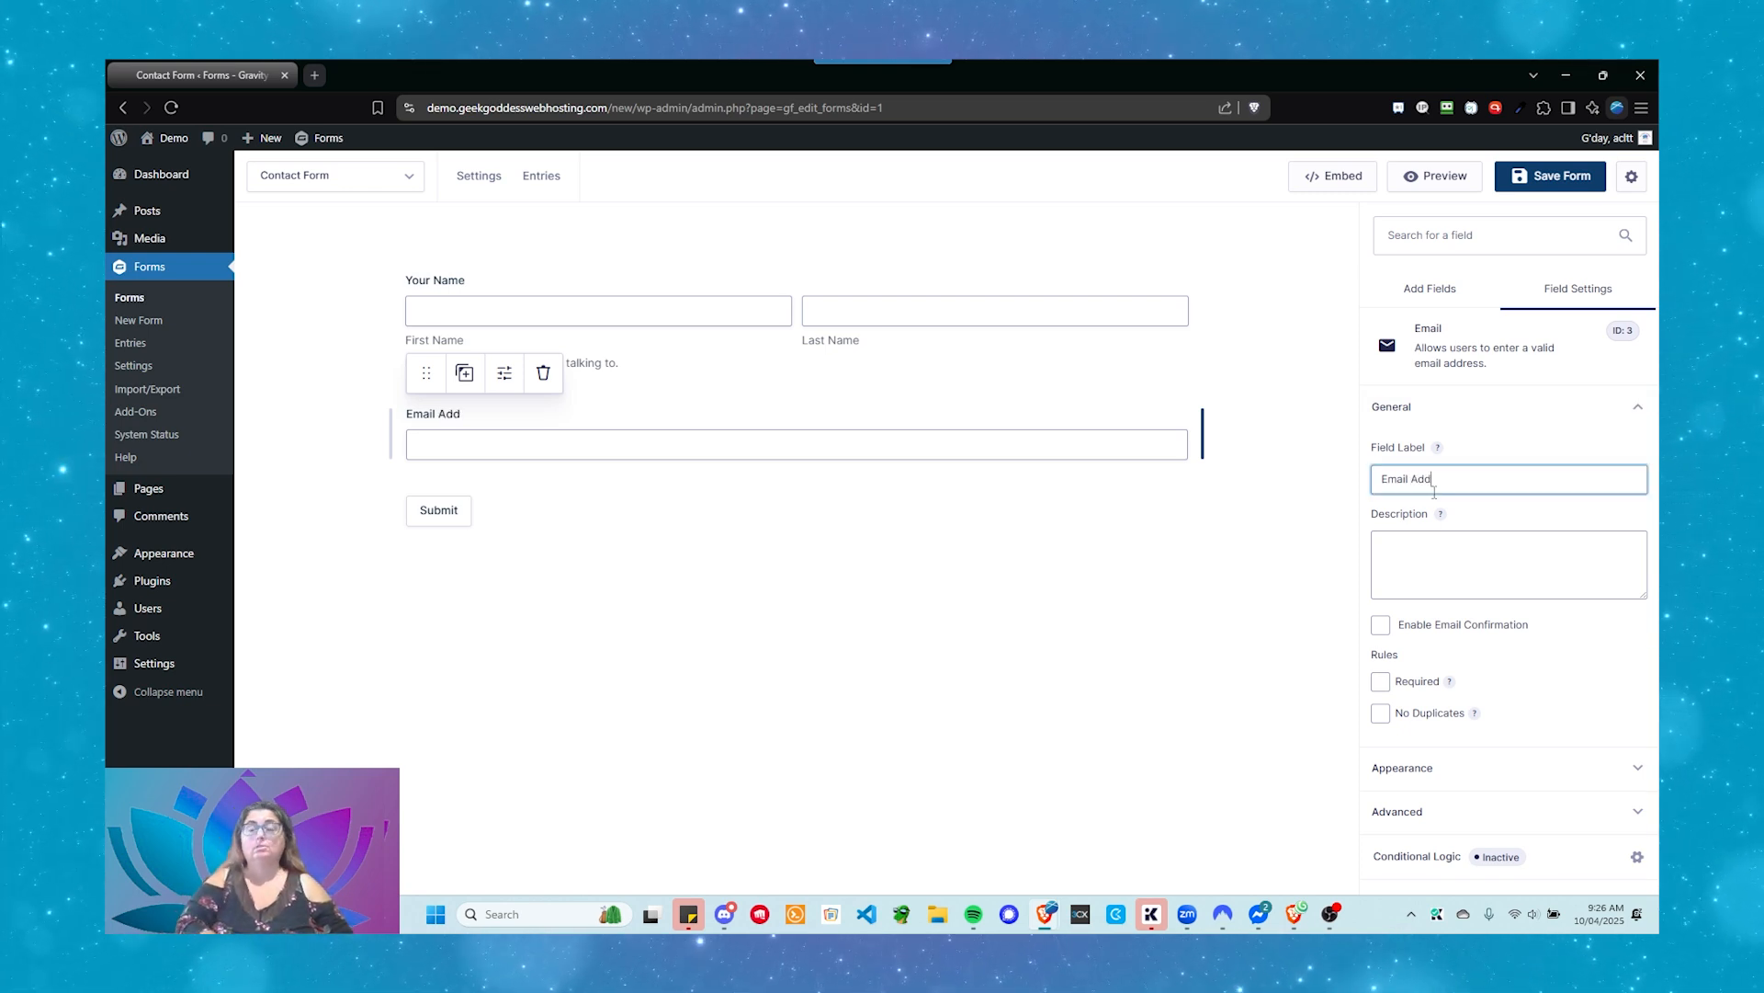
{"action": "type", "text": "ress"}
Step: Give the Email field the description "Where should we communicate?"
{"action": "key", "text": "Tab"}
{"action": "key", "text": "Tab"}
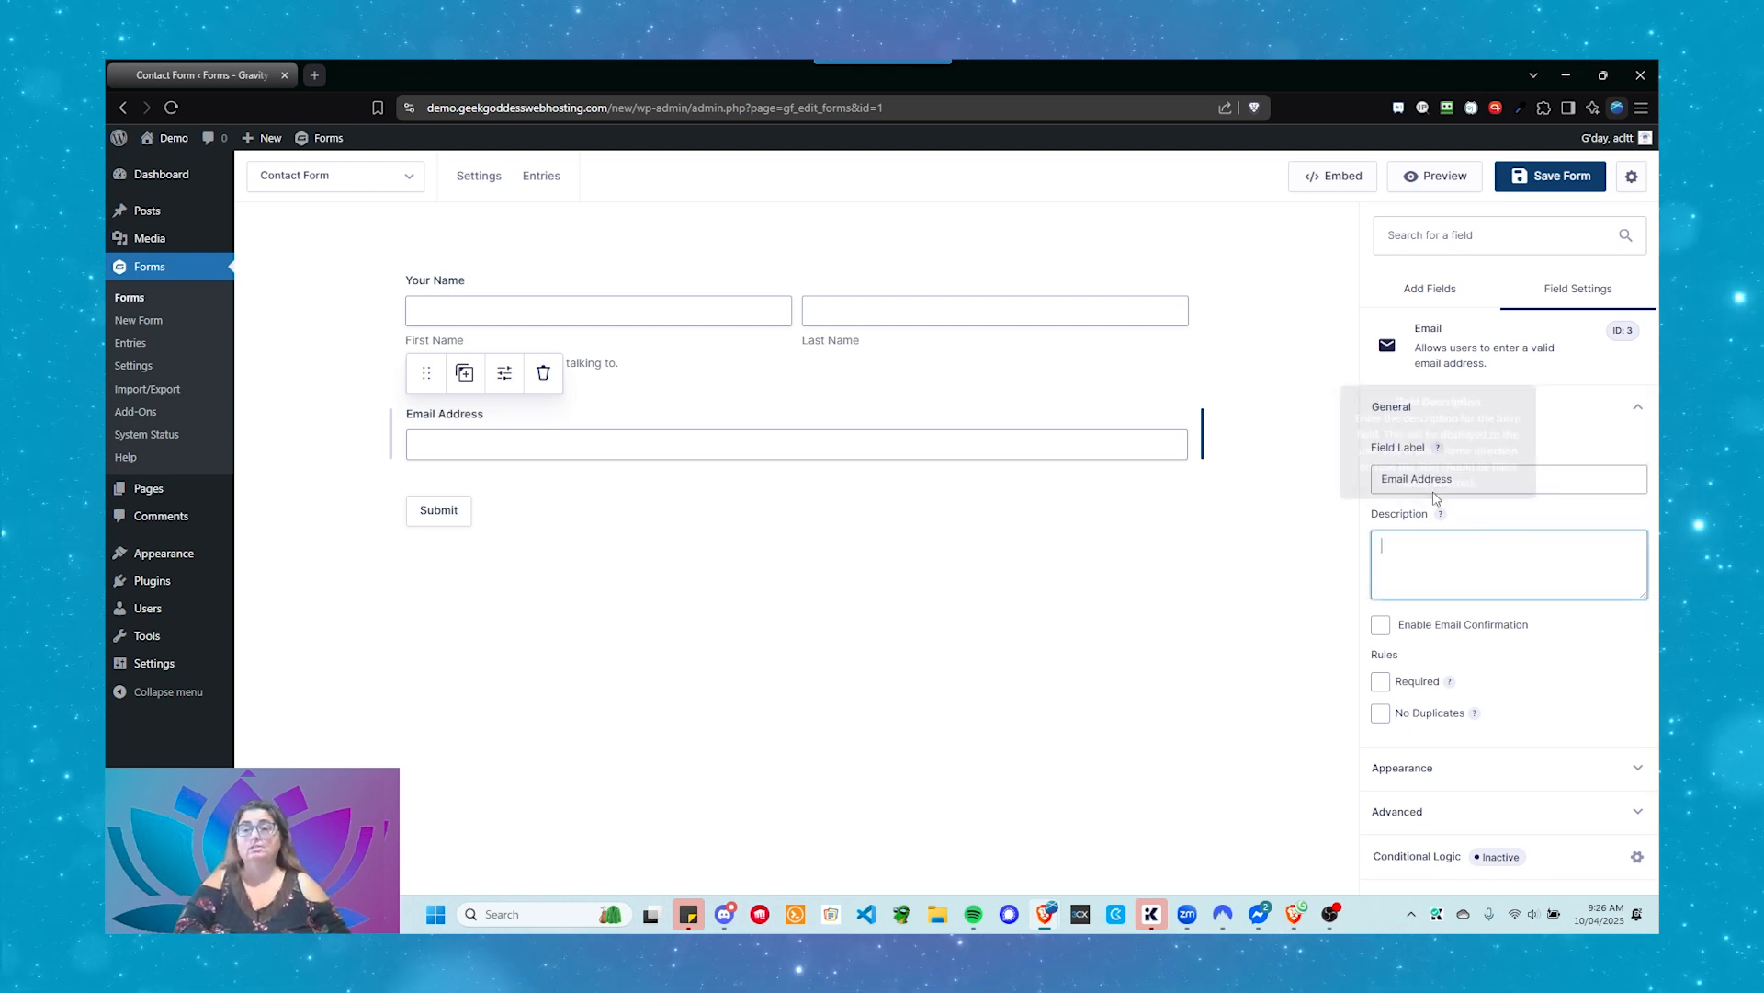
{"action": "type", "text": "Where shoul"}
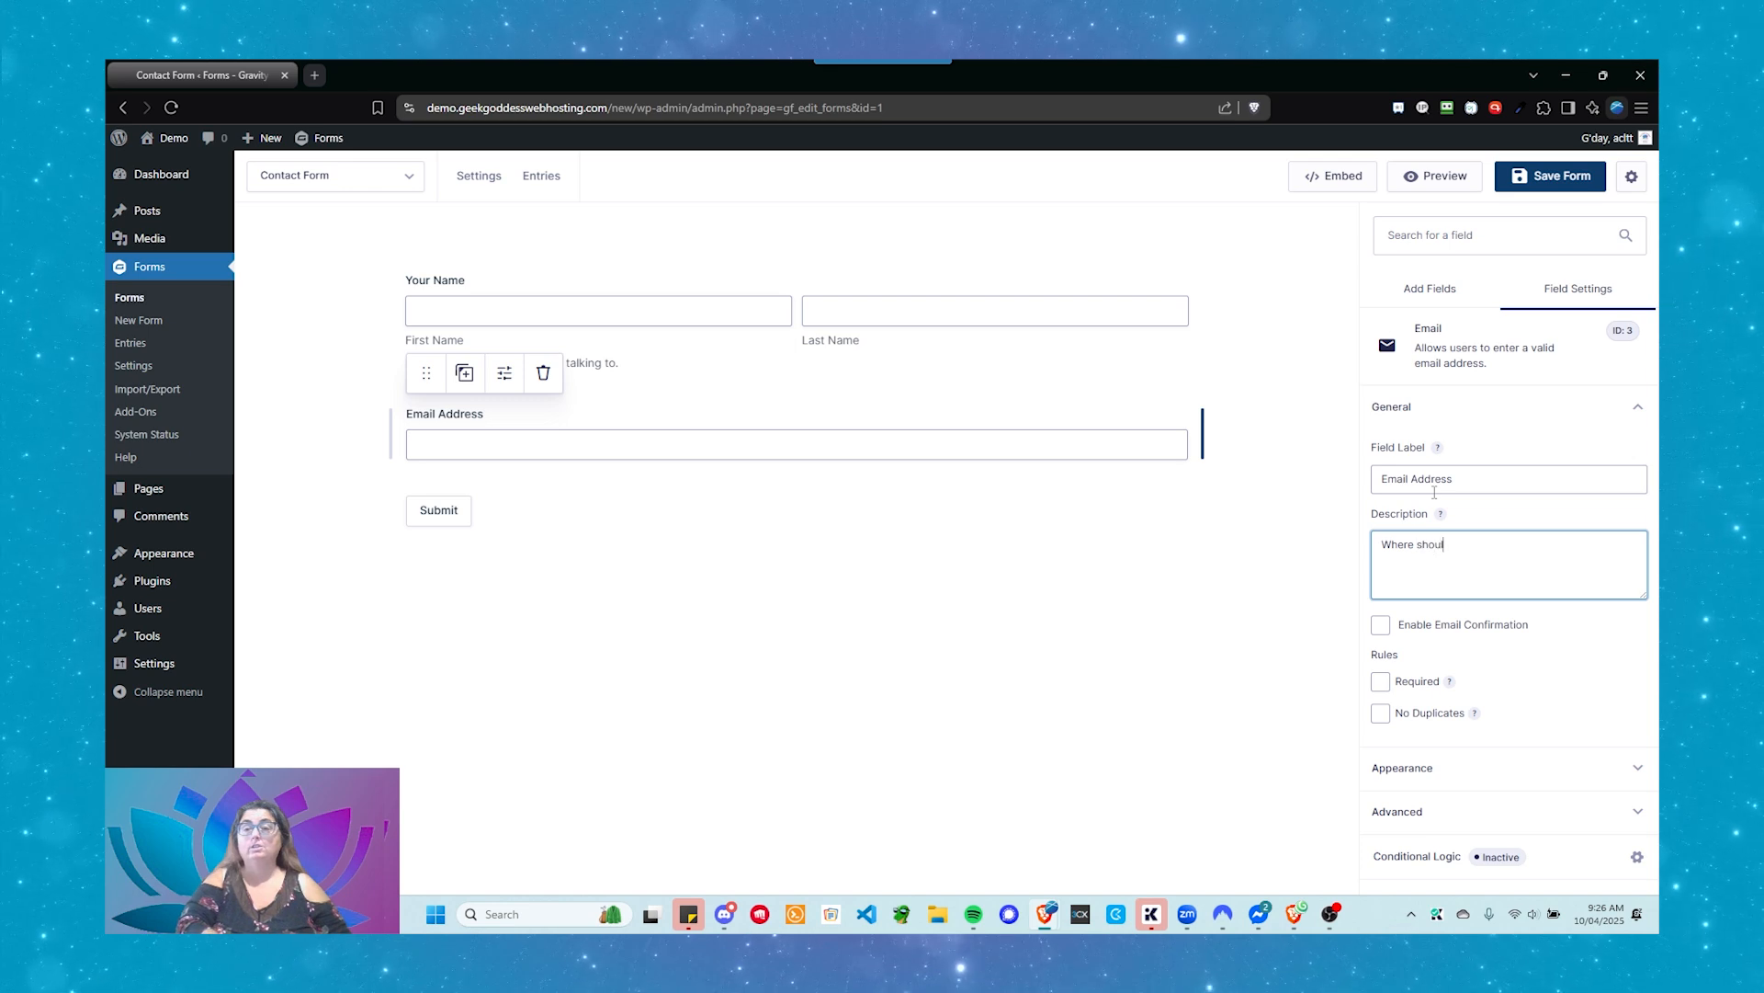
{"action": "type", "text": "d we communicate?"}
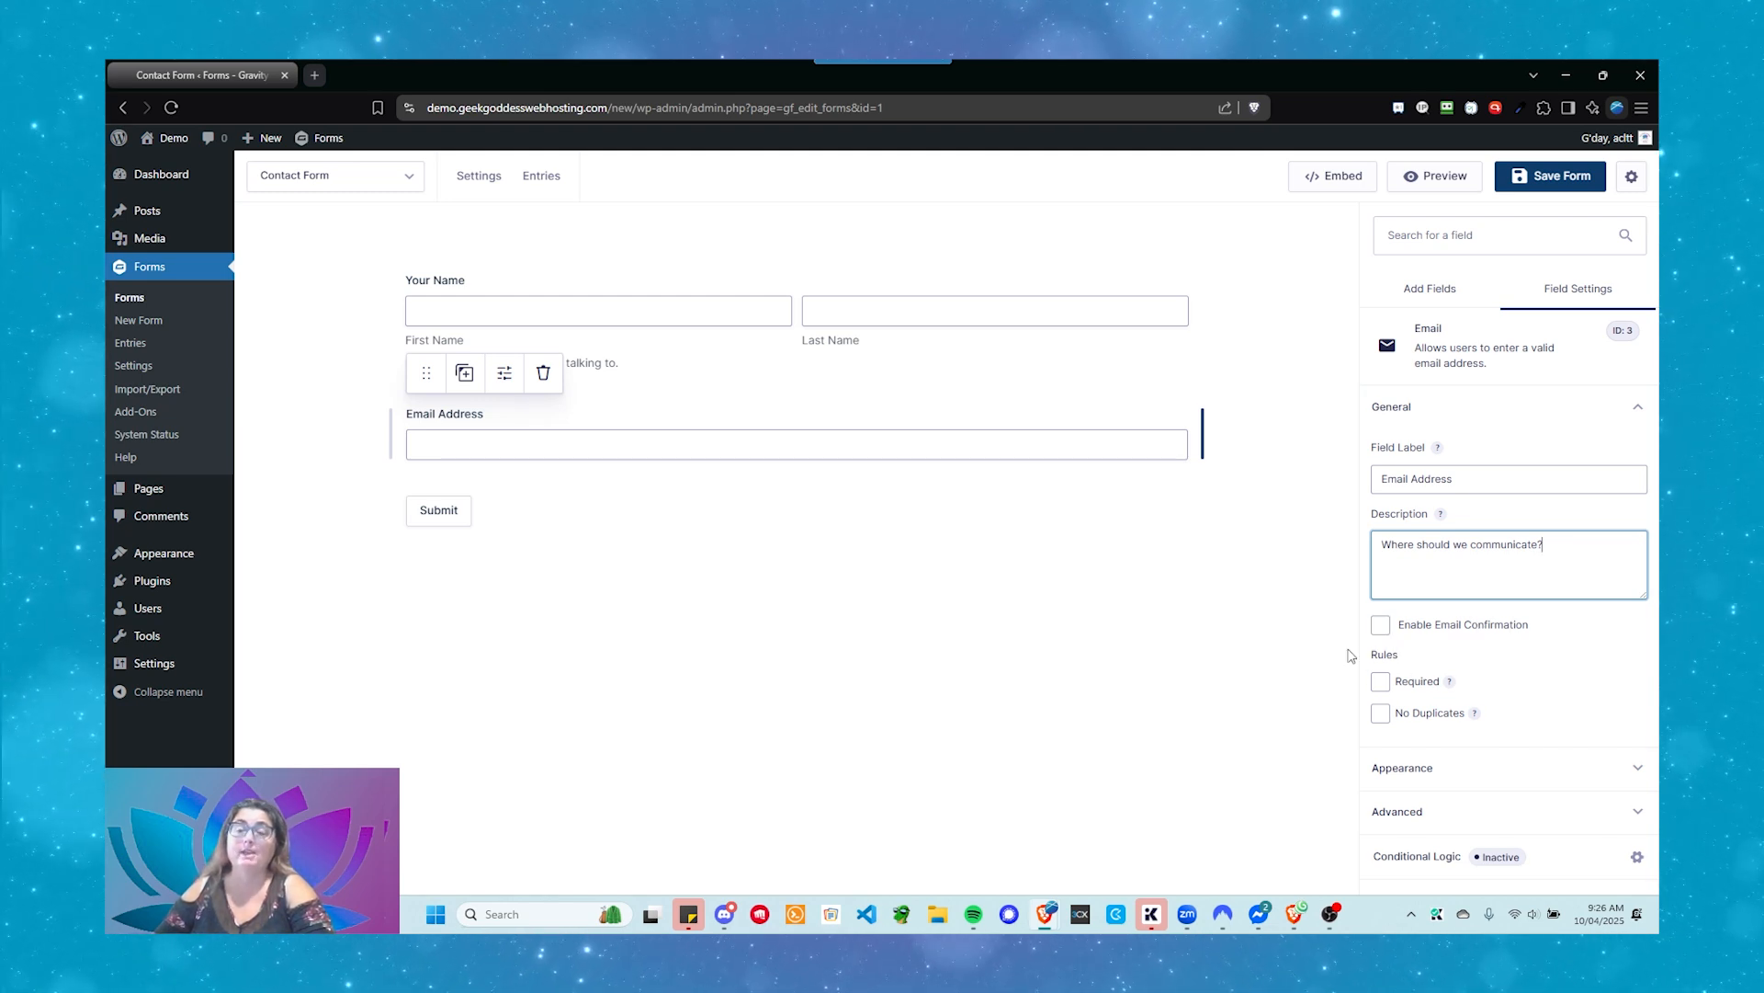
Step: Try enabling email confirmation for the Email field, and turn it off again
{"action": "left_click", "coordinate": [1384, 630]}
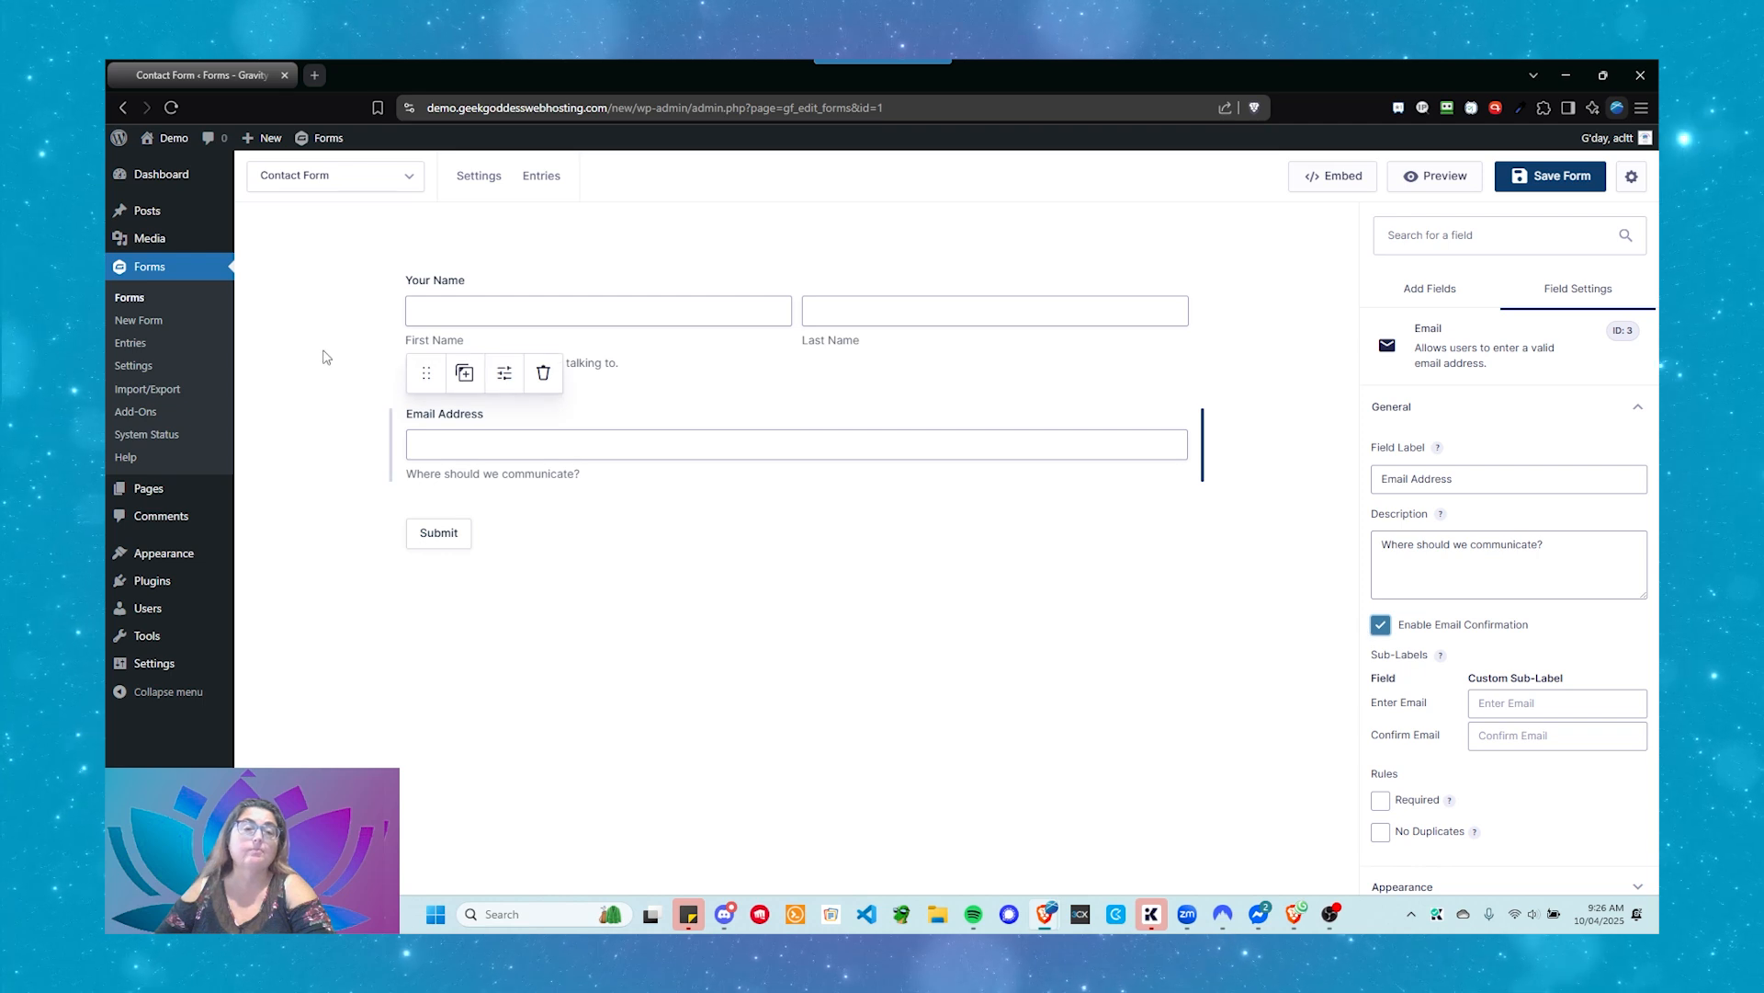
{"action": "left_click", "coordinate": [1385, 633]}
{"action": "left_click", "coordinate": [1385, 632]}
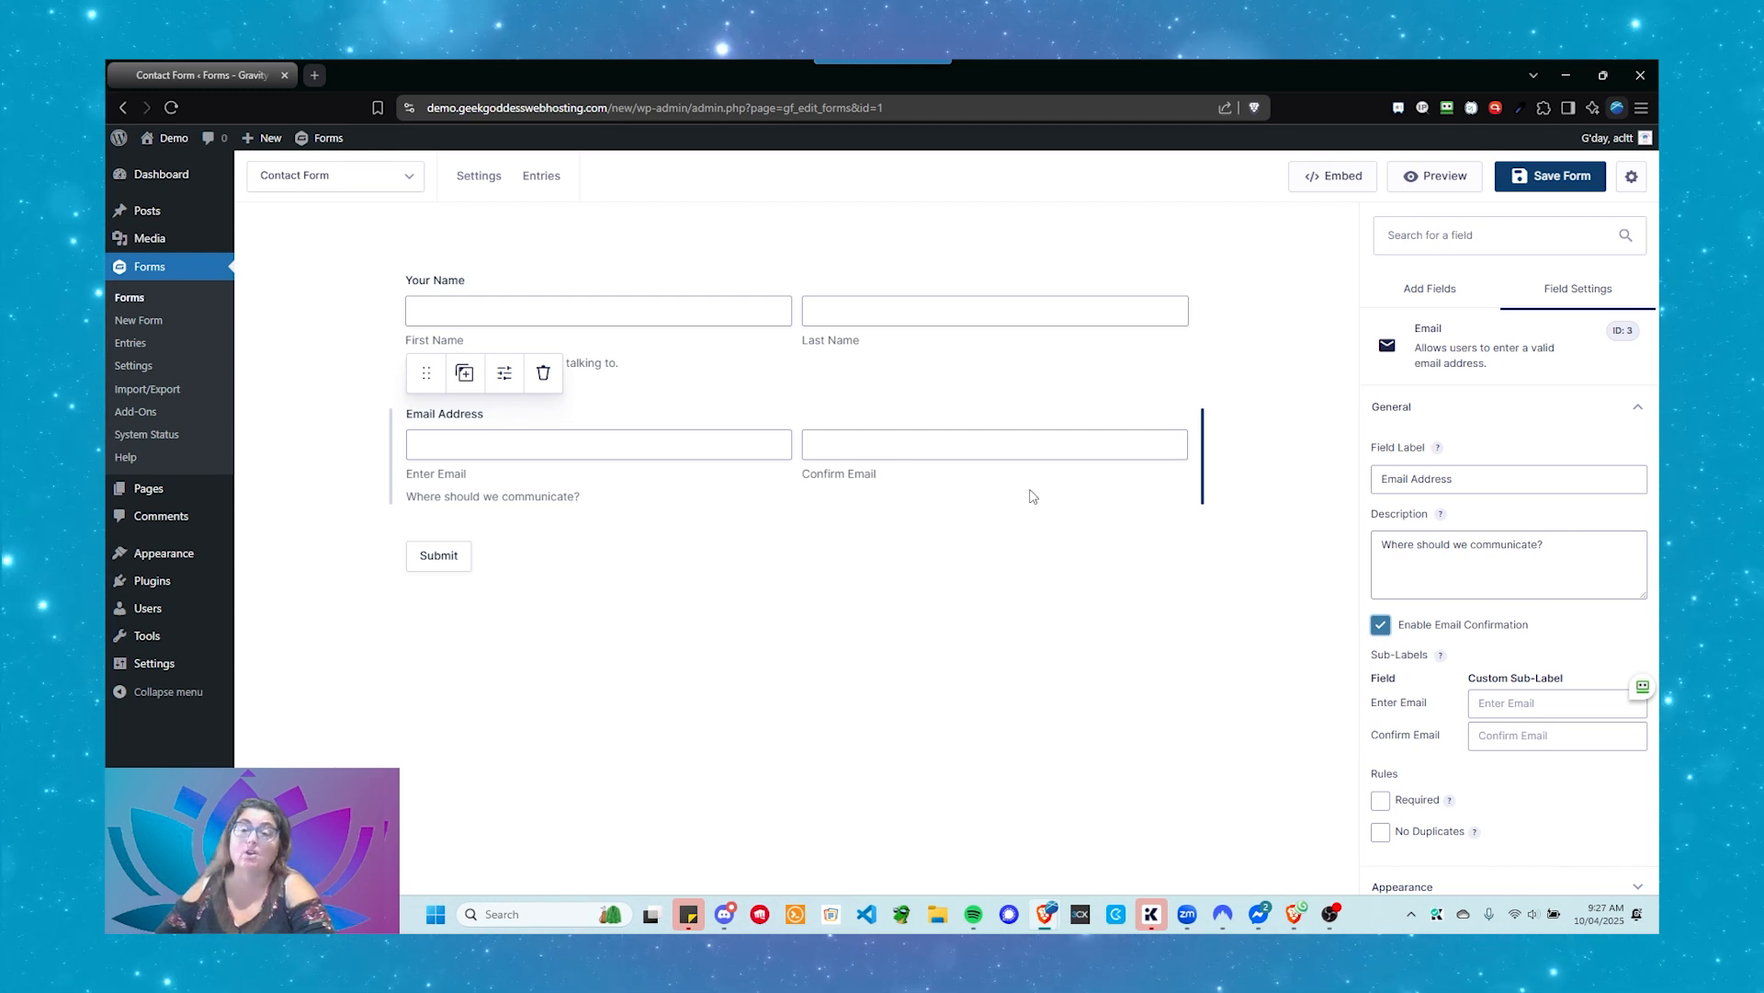
{"action": "left_click", "coordinate": [1390, 629]}
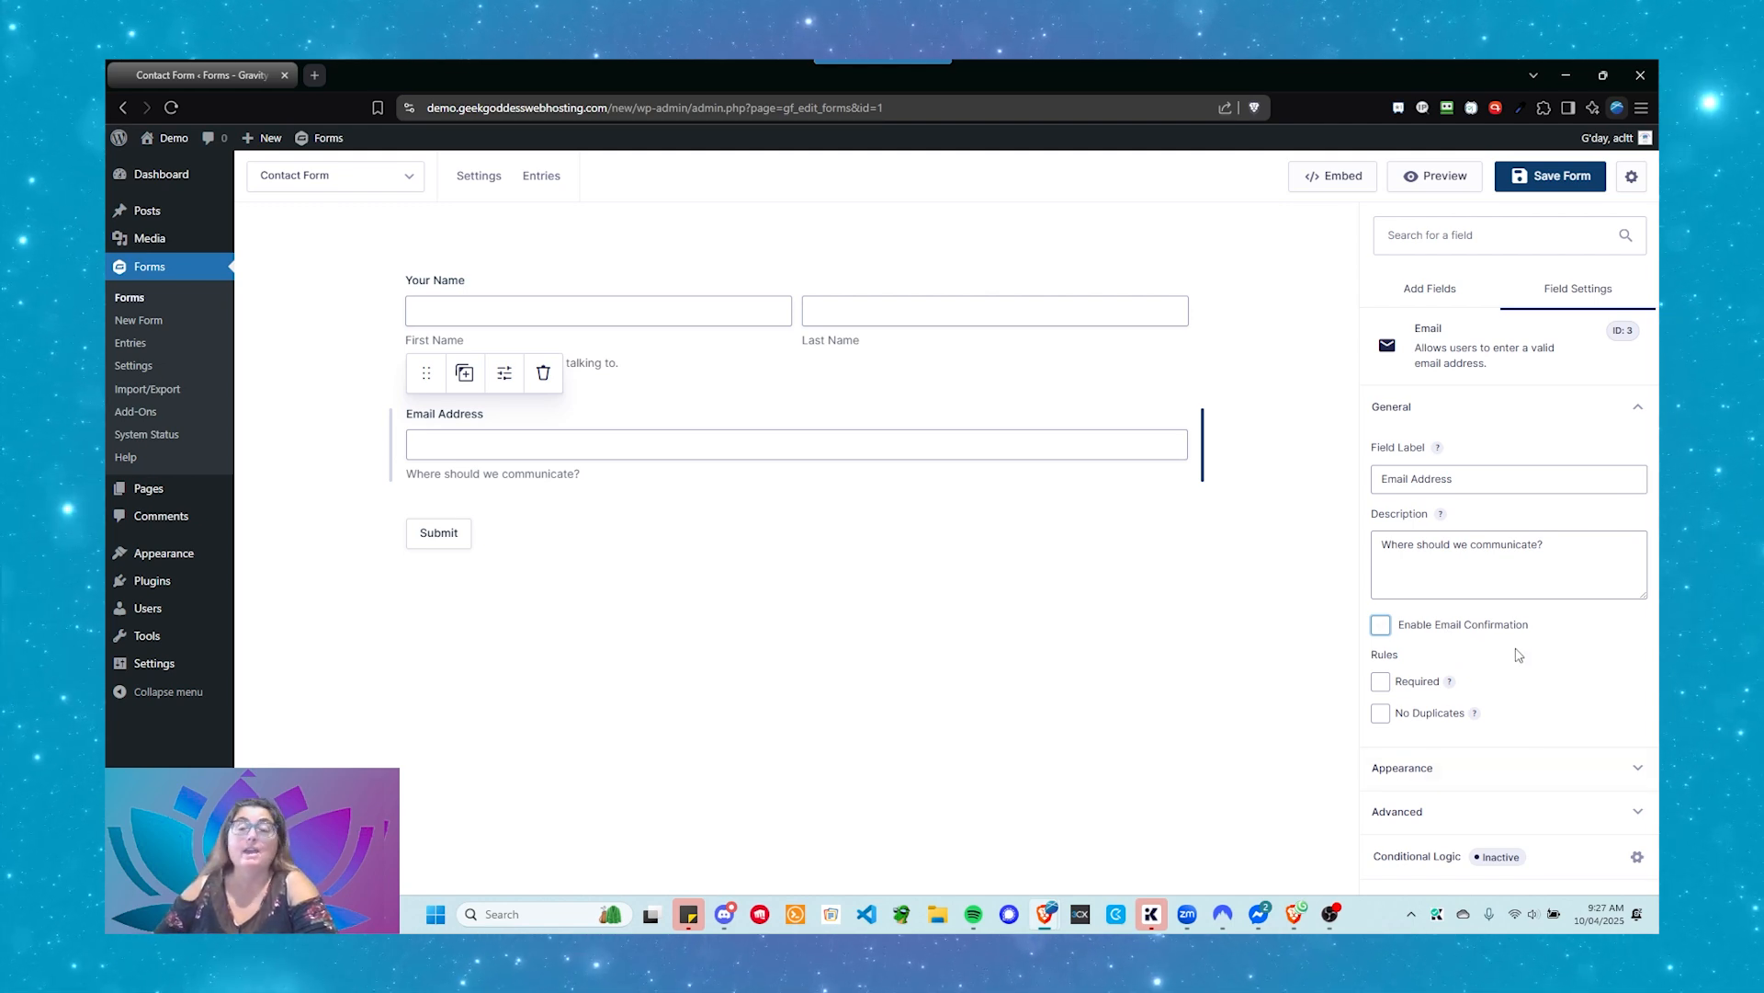
Step: Make both the Name field and the Email field required
{"action": "left_click", "coordinate": [761, 343]}
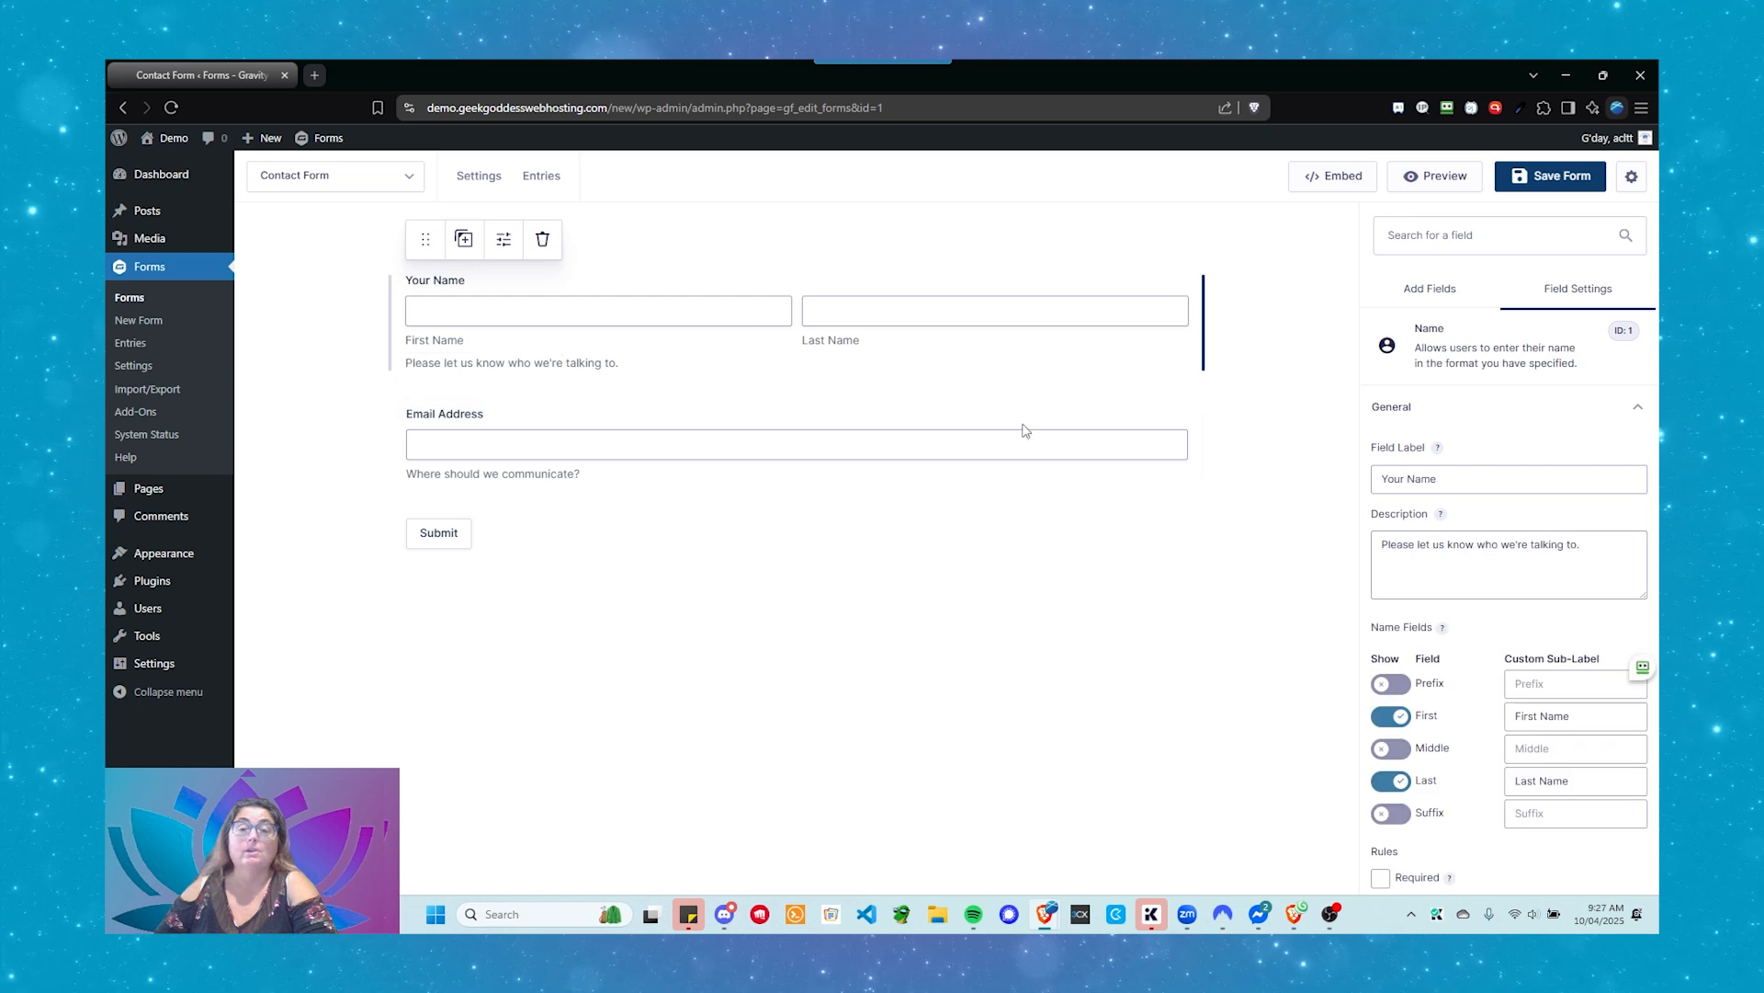
{"action": "scroll", "coordinate": [1479, 527], "scroll_direction": "down", "scroll_amount": 3}
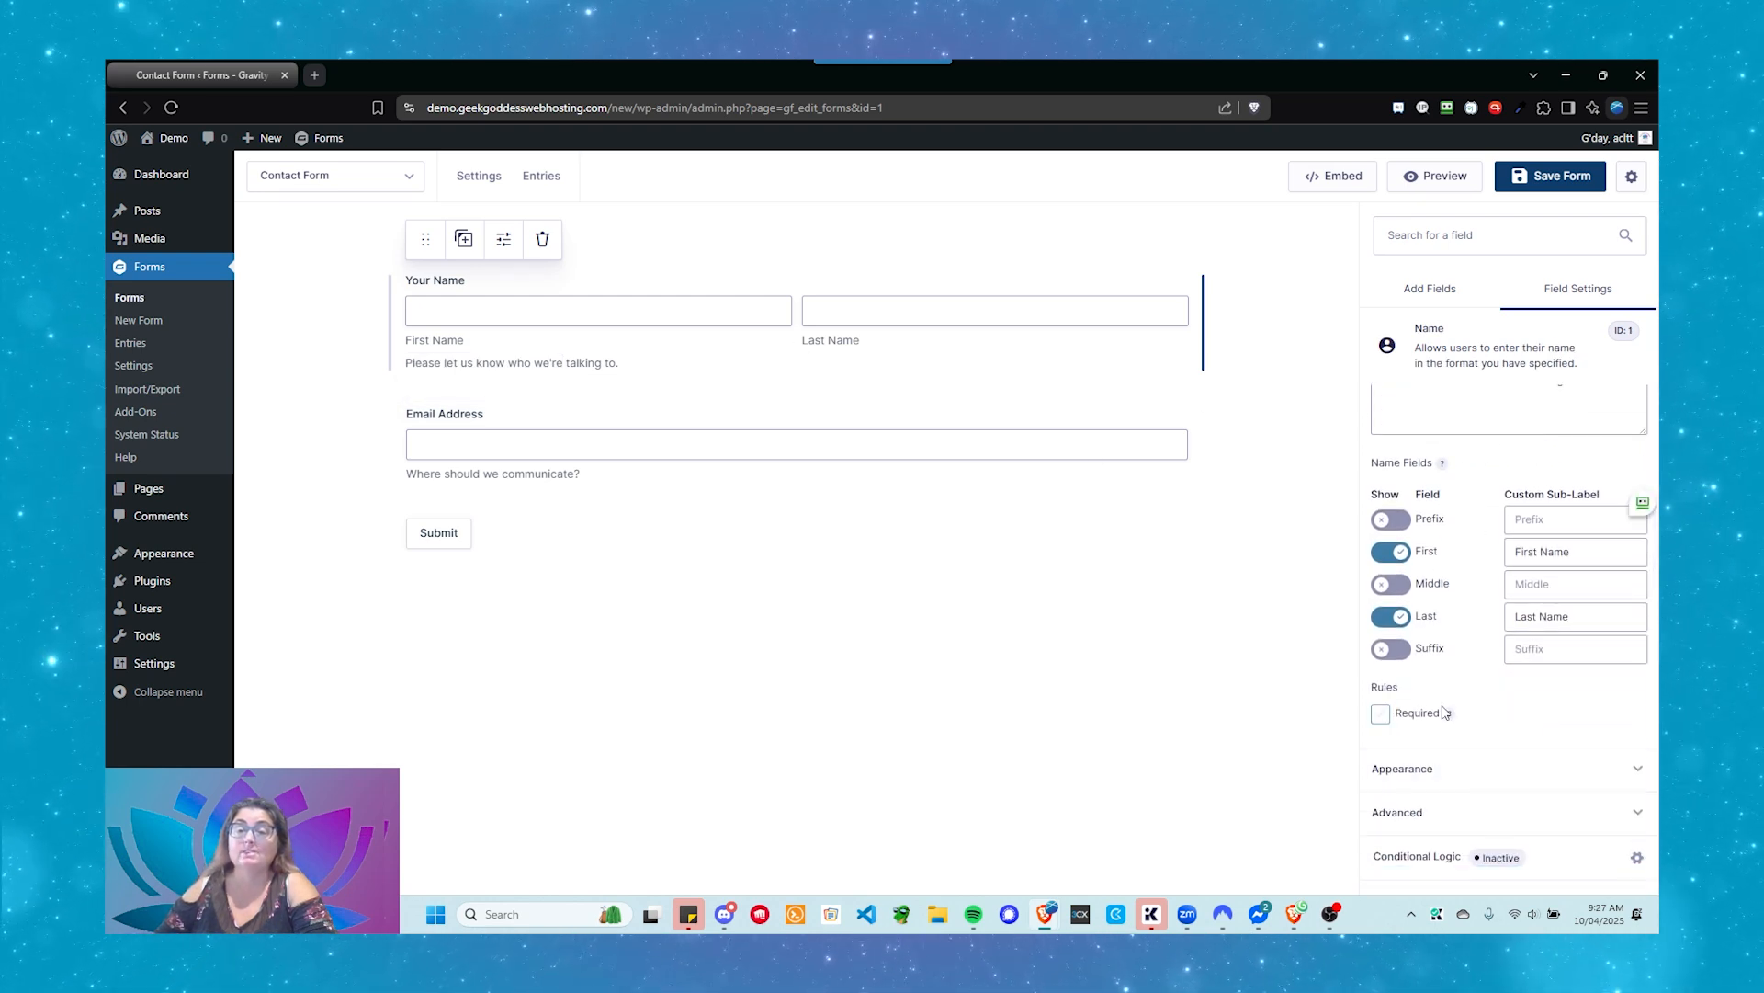
{"action": "left_click", "coordinate": [1382, 714]}
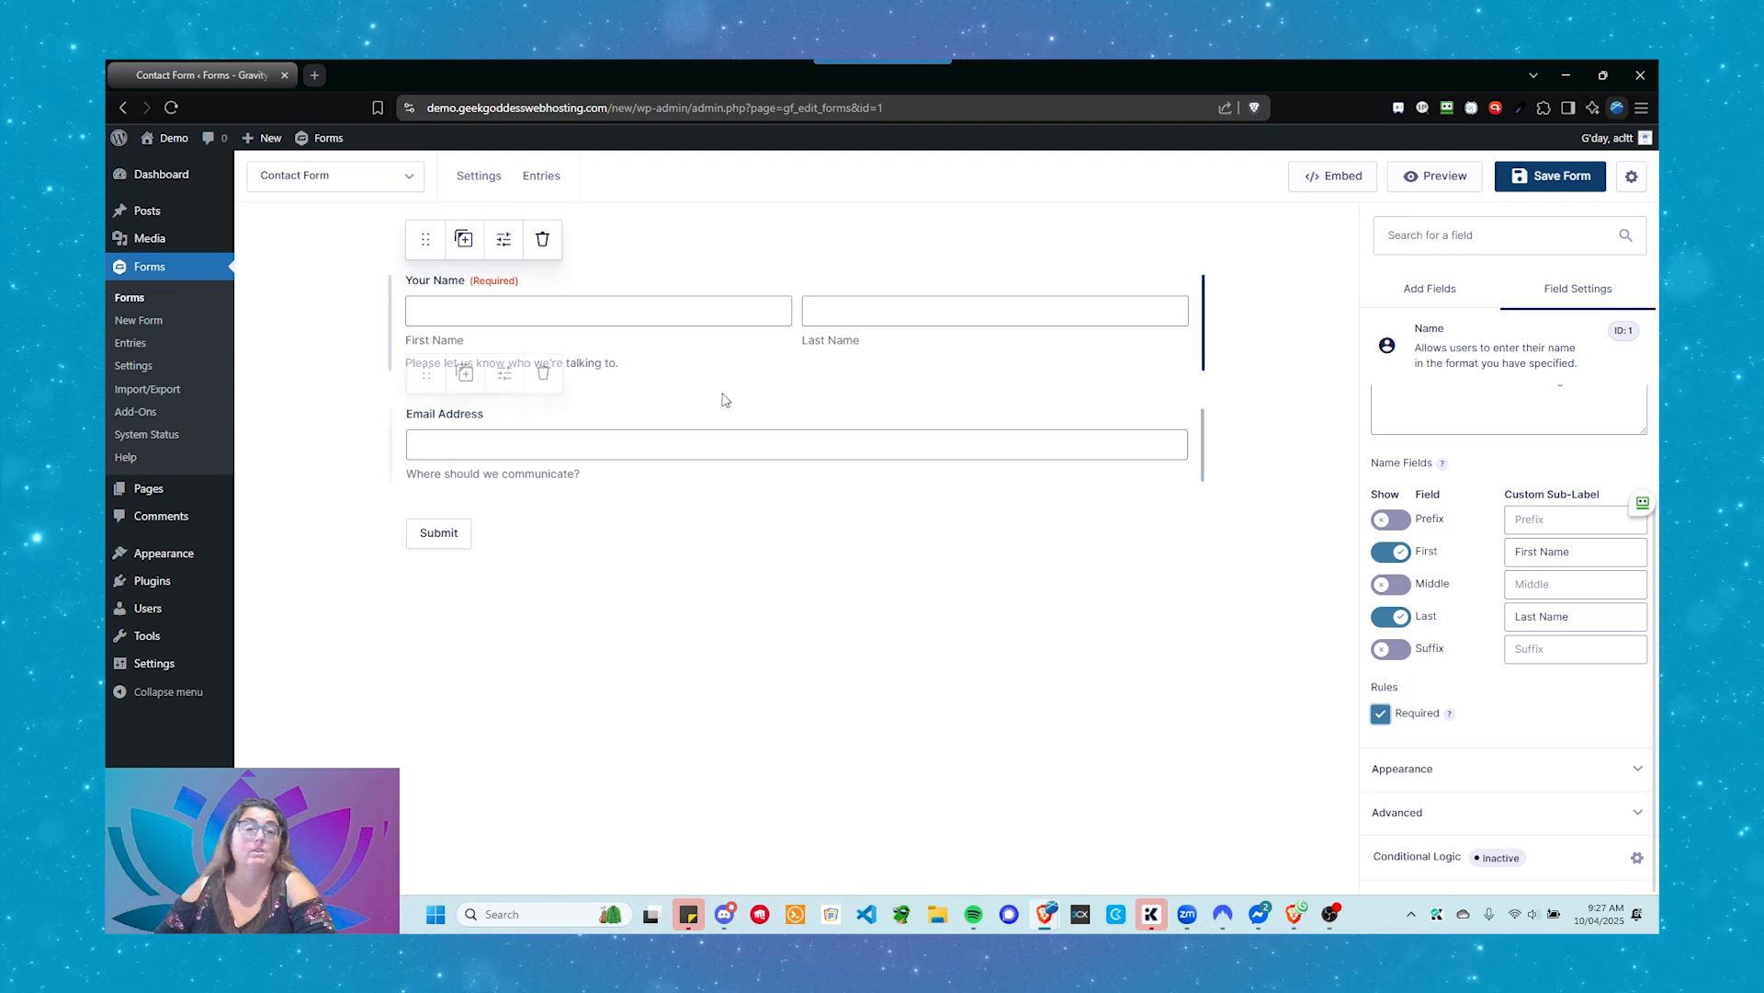
{"action": "left_click", "coordinate": [677, 459]}
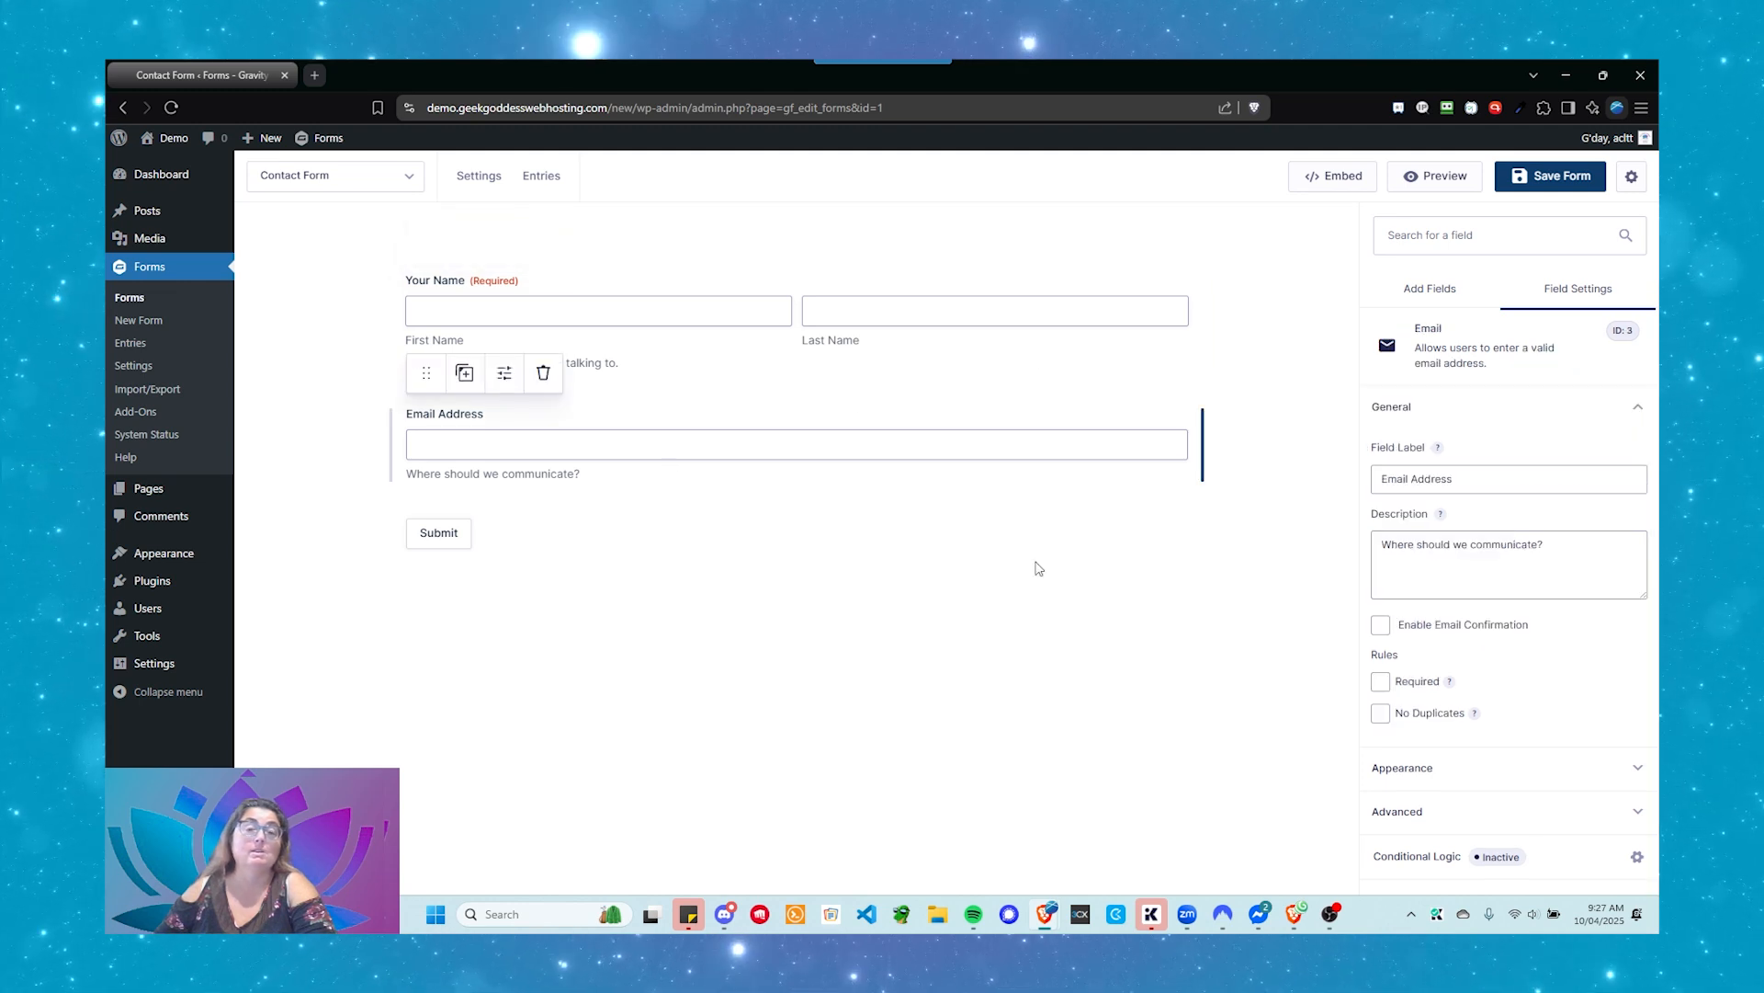
{"action": "left_click", "coordinate": [1380, 681]}
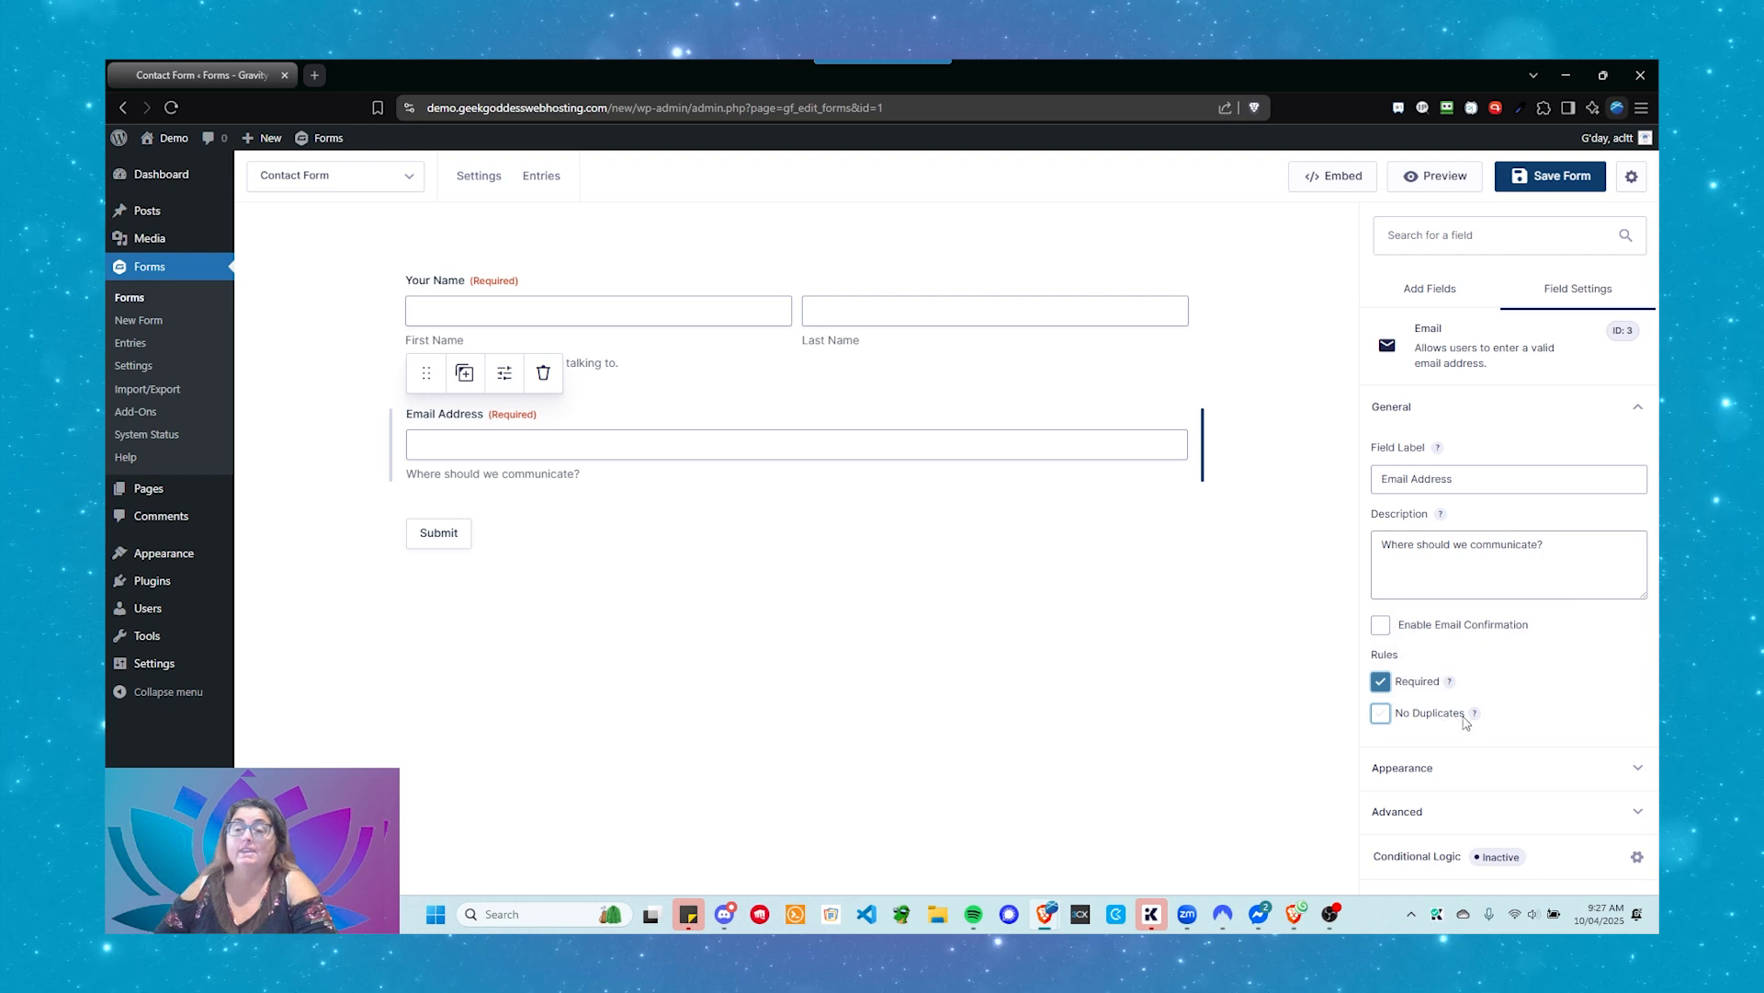
{"action": "mouse_move", "coordinate": [1475, 717]}
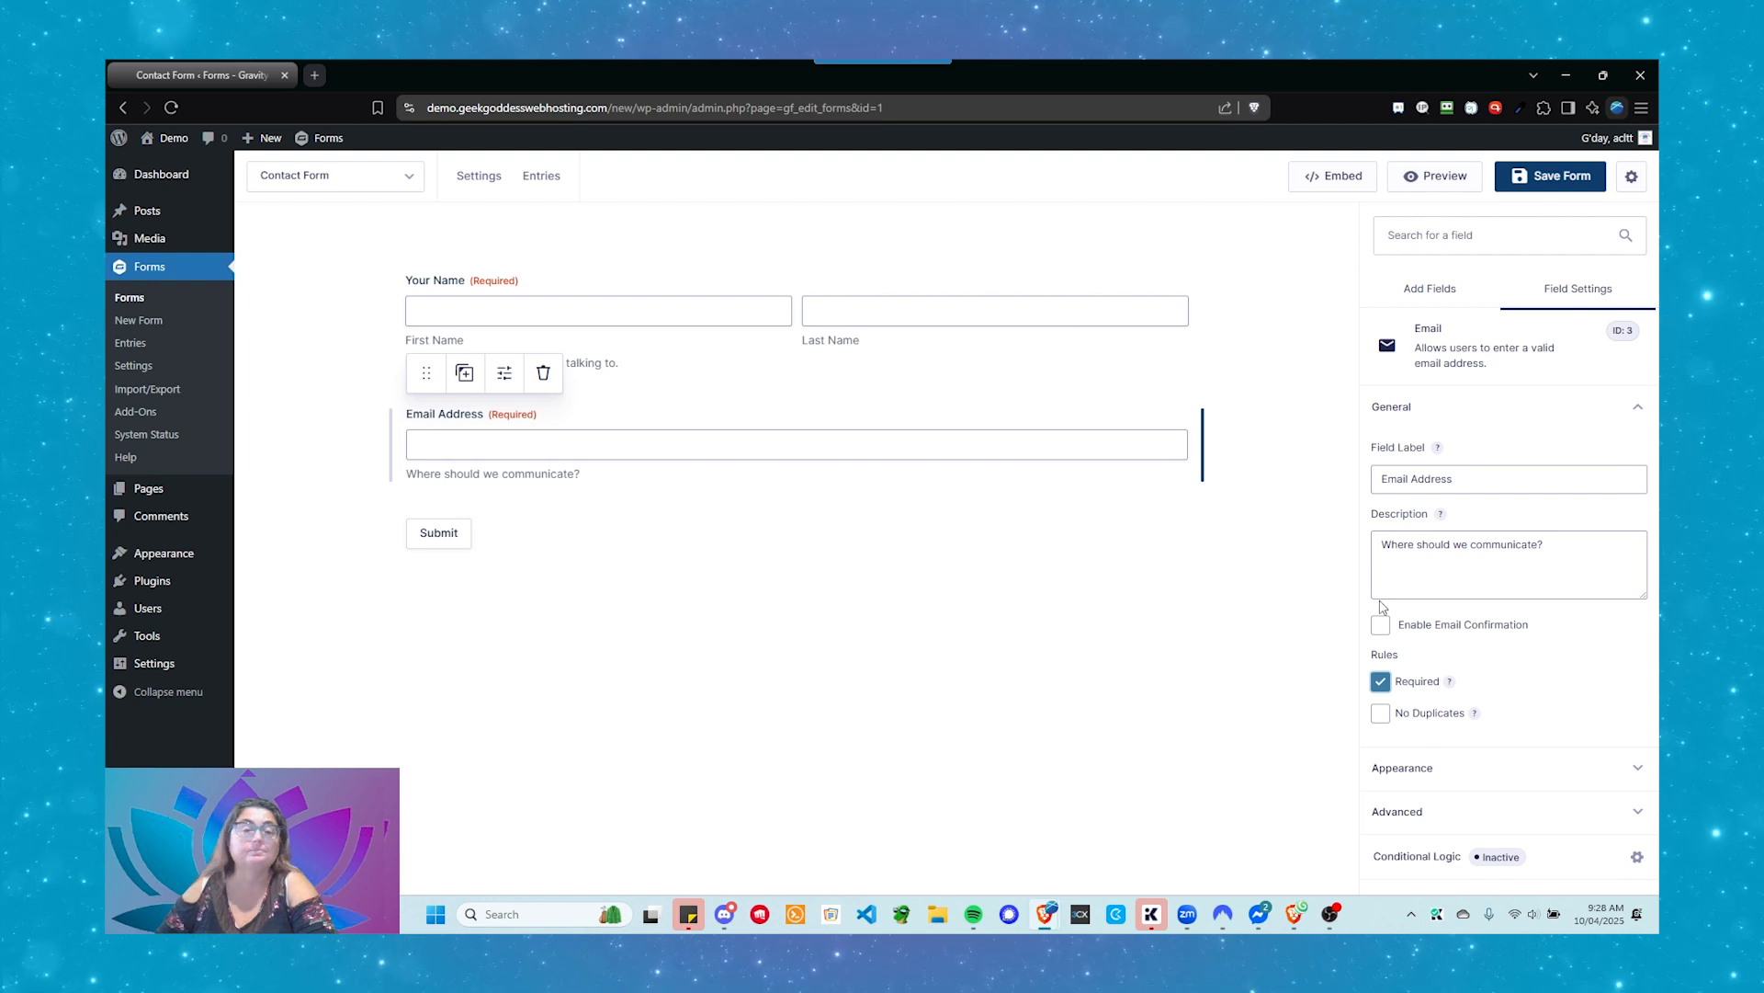
Step: Add a Paragraph Text field from the standard fields below the Email field
{"action": "left_click", "coordinate": [1429, 290]}
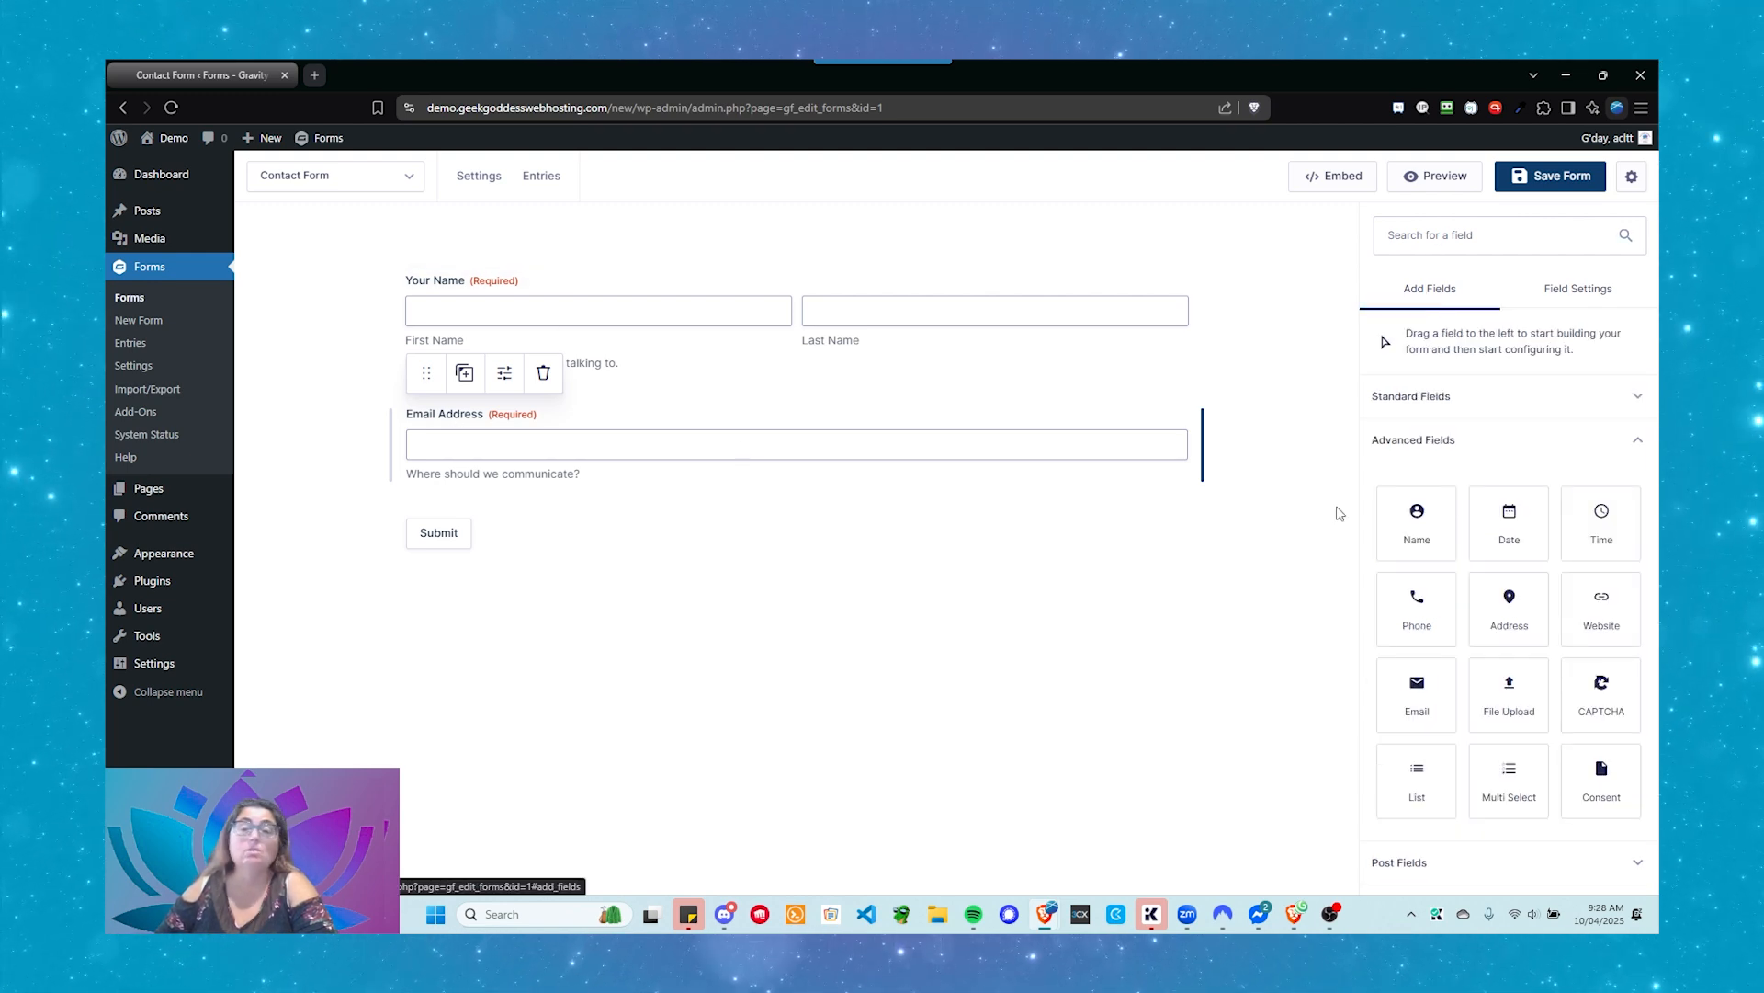
{"action": "left_click", "coordinate": [1467, 440]}
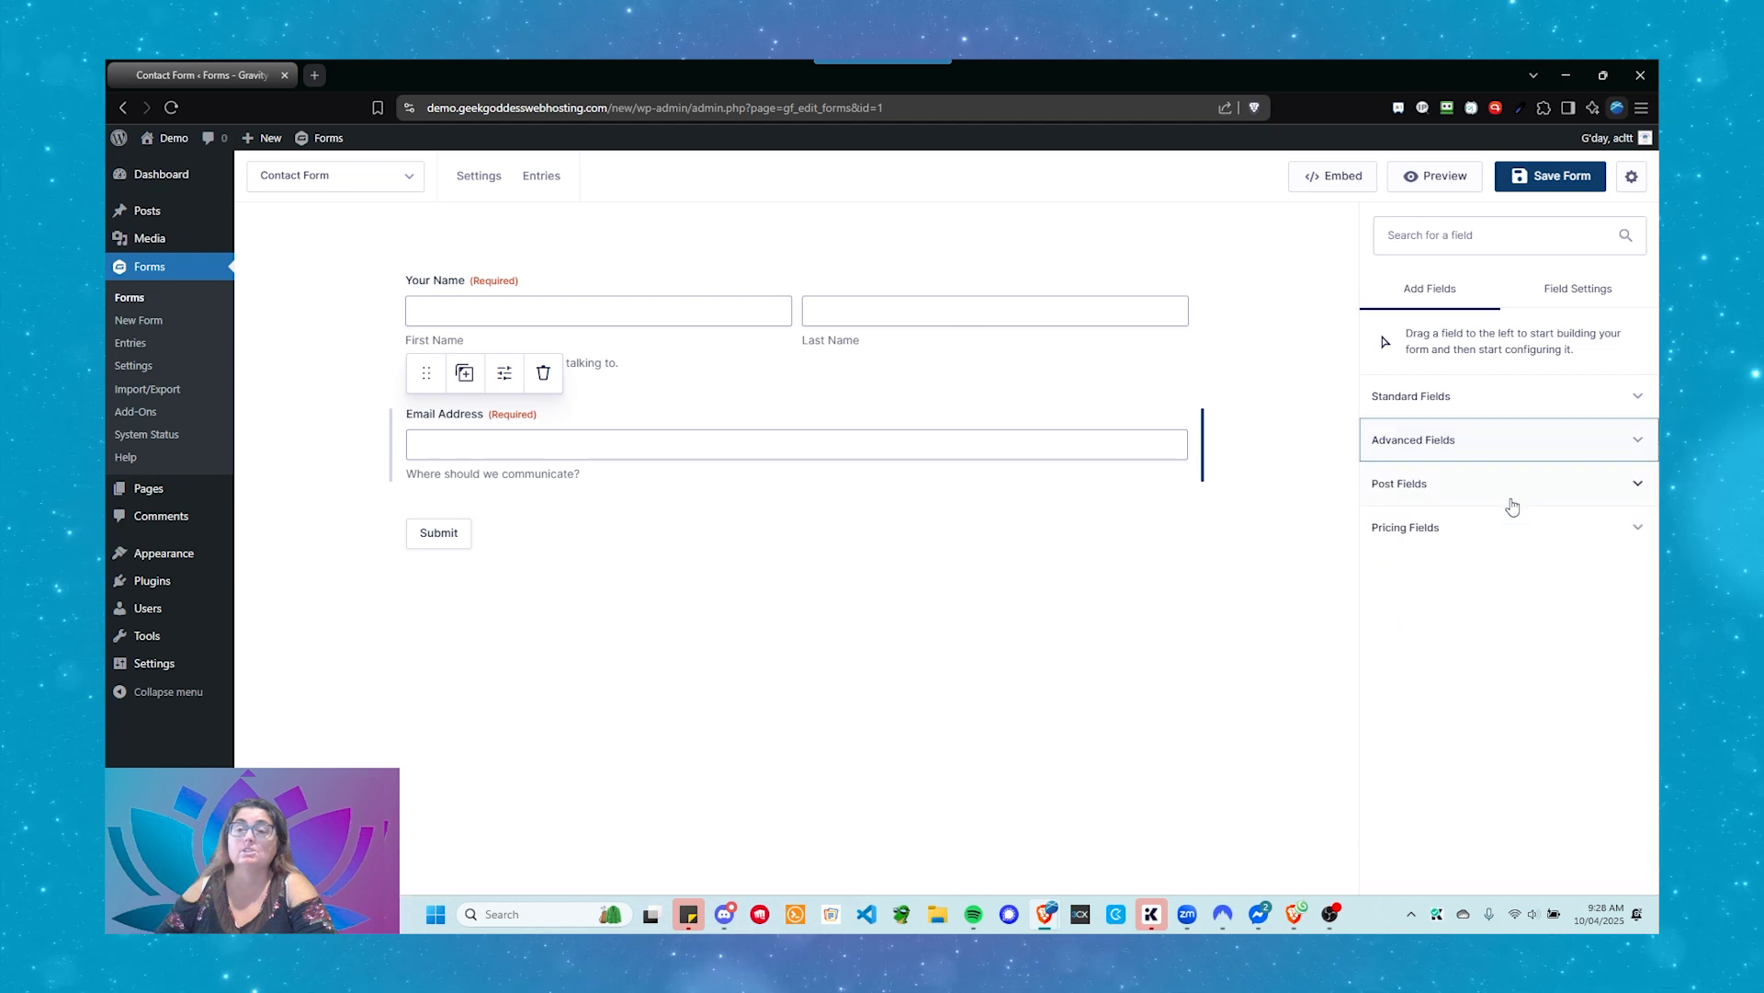
{"action": "left_click", "coordinate": [1421, 401]}
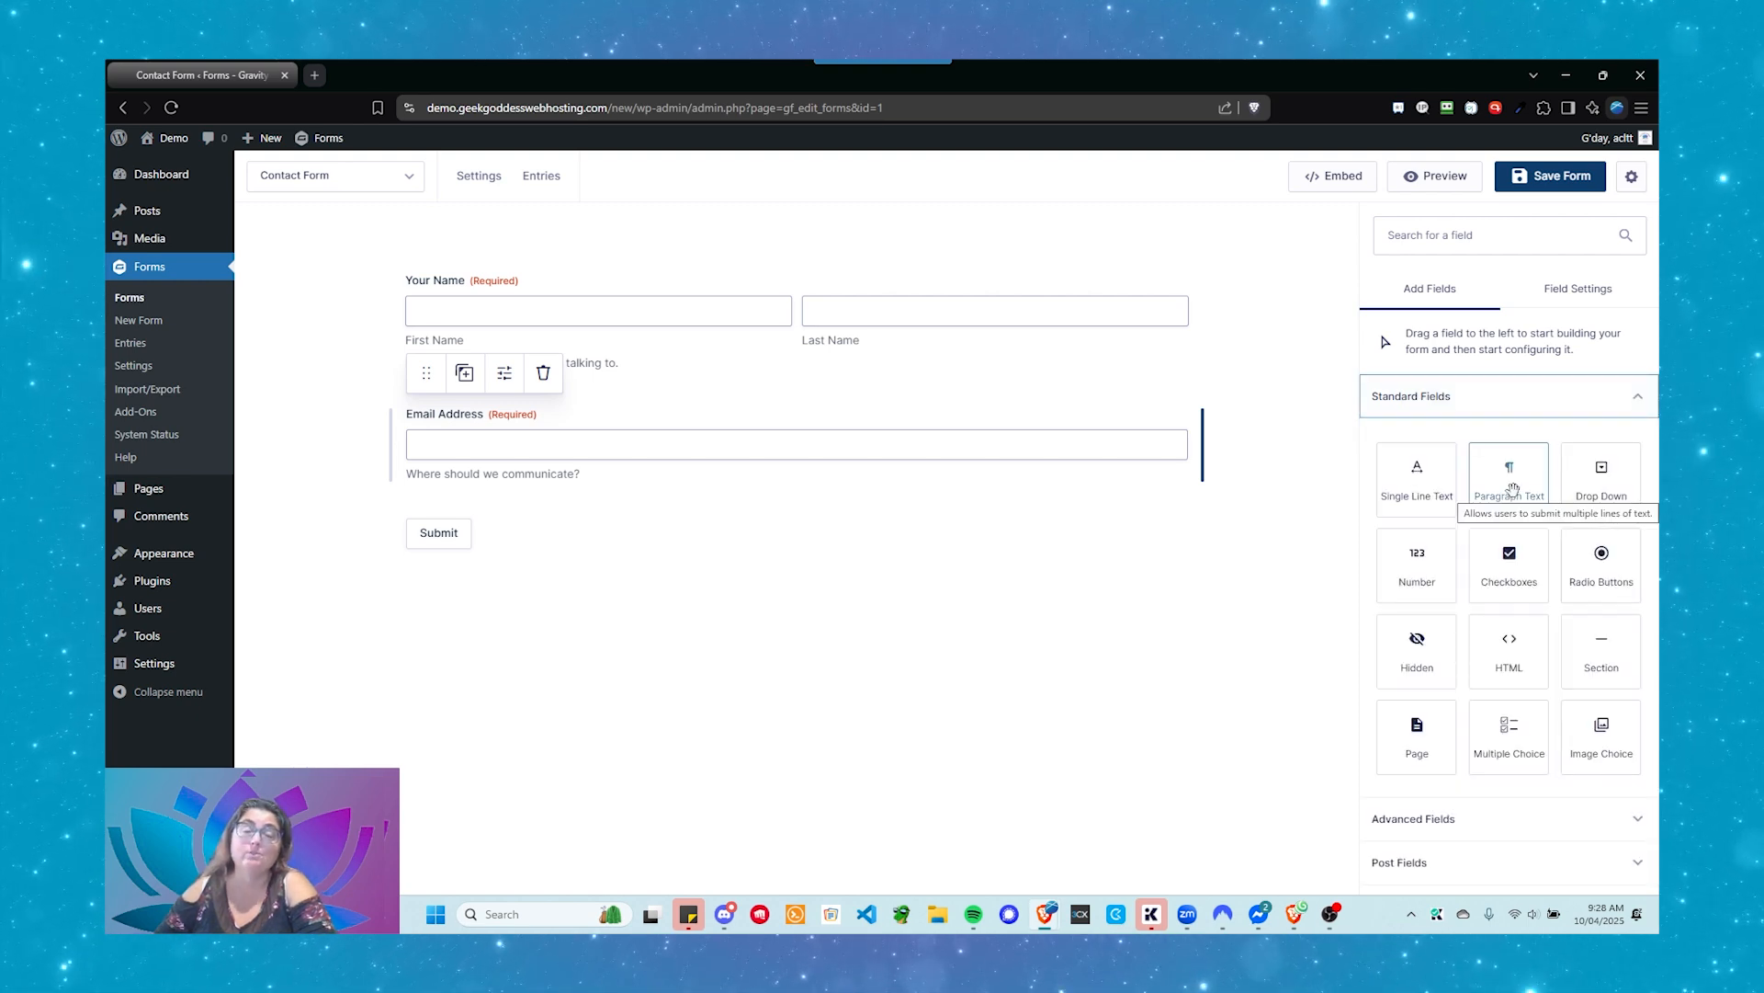
{"action": "left_click_drag", "start_coordinate": [1513, 489], "coordinate": [473, 493]}
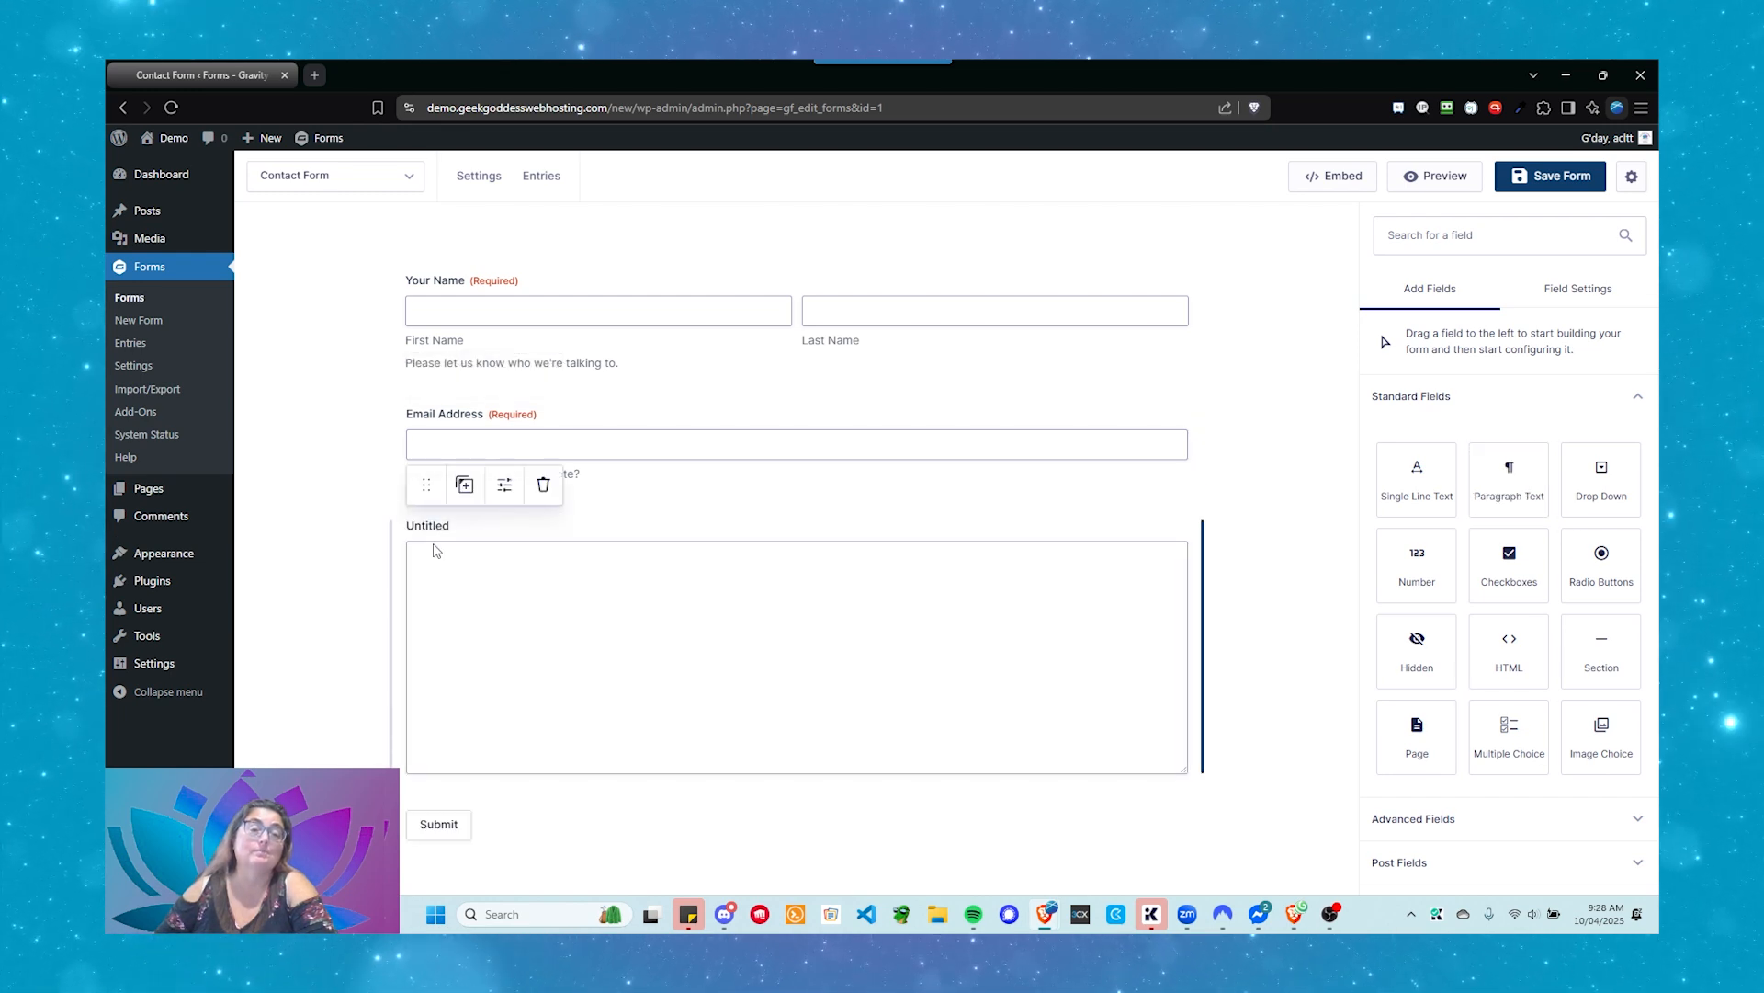
Step: Change the label of the Paragraph Text field to "Your Message"
{"action": "left_click", "coordinate": [624, 598]}
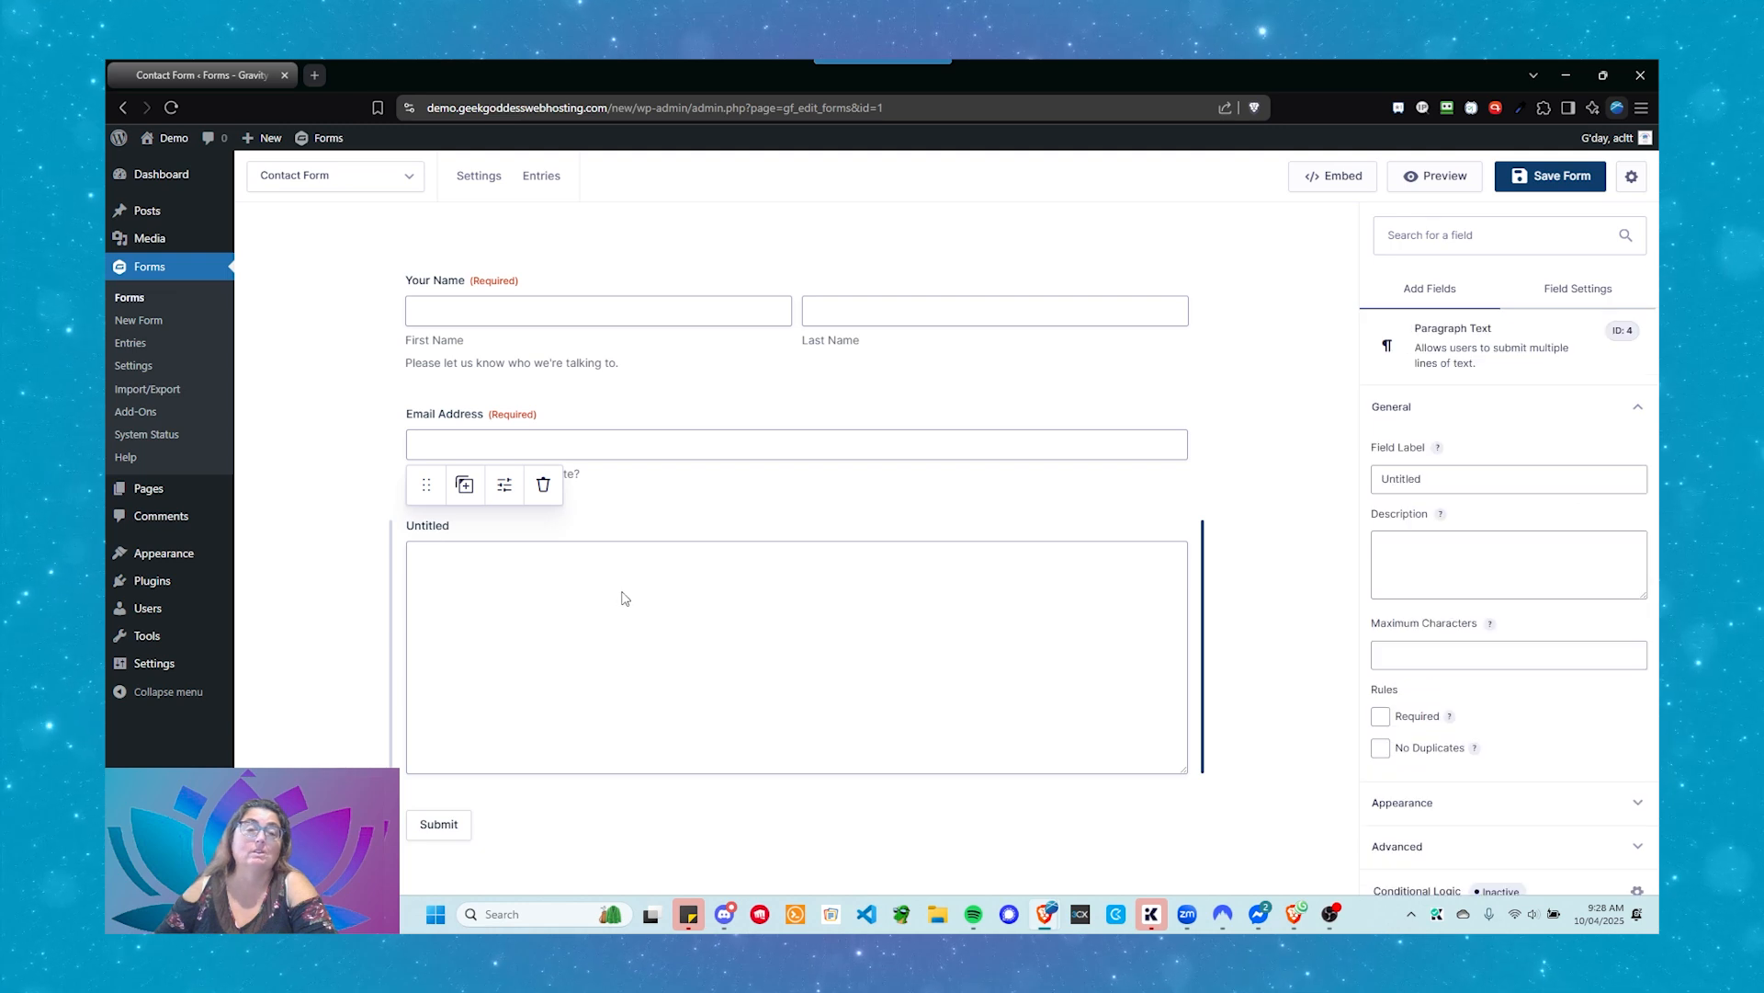
{"action": "left_click", "coordinate": [1415, 479]}
{"action": "left_click_drag", "start_coordinate": [1416, 482], "coordinate": [1376, 482]}
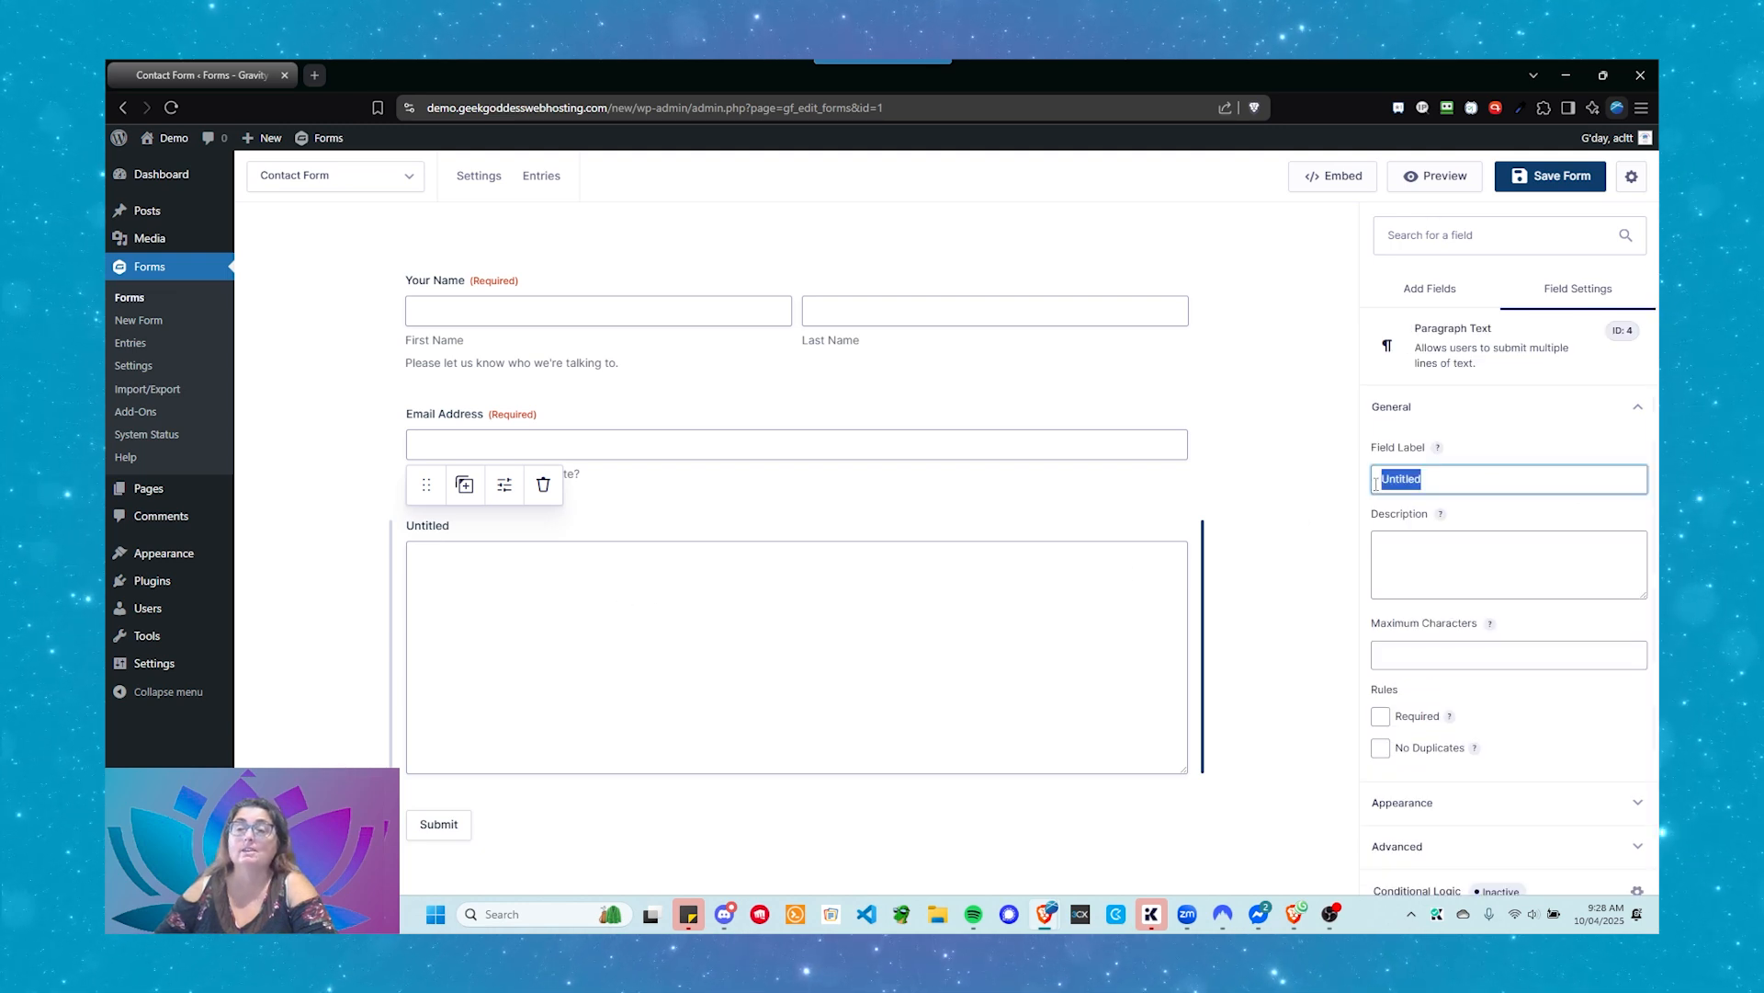
{"action": "type", "text": "Yp"}
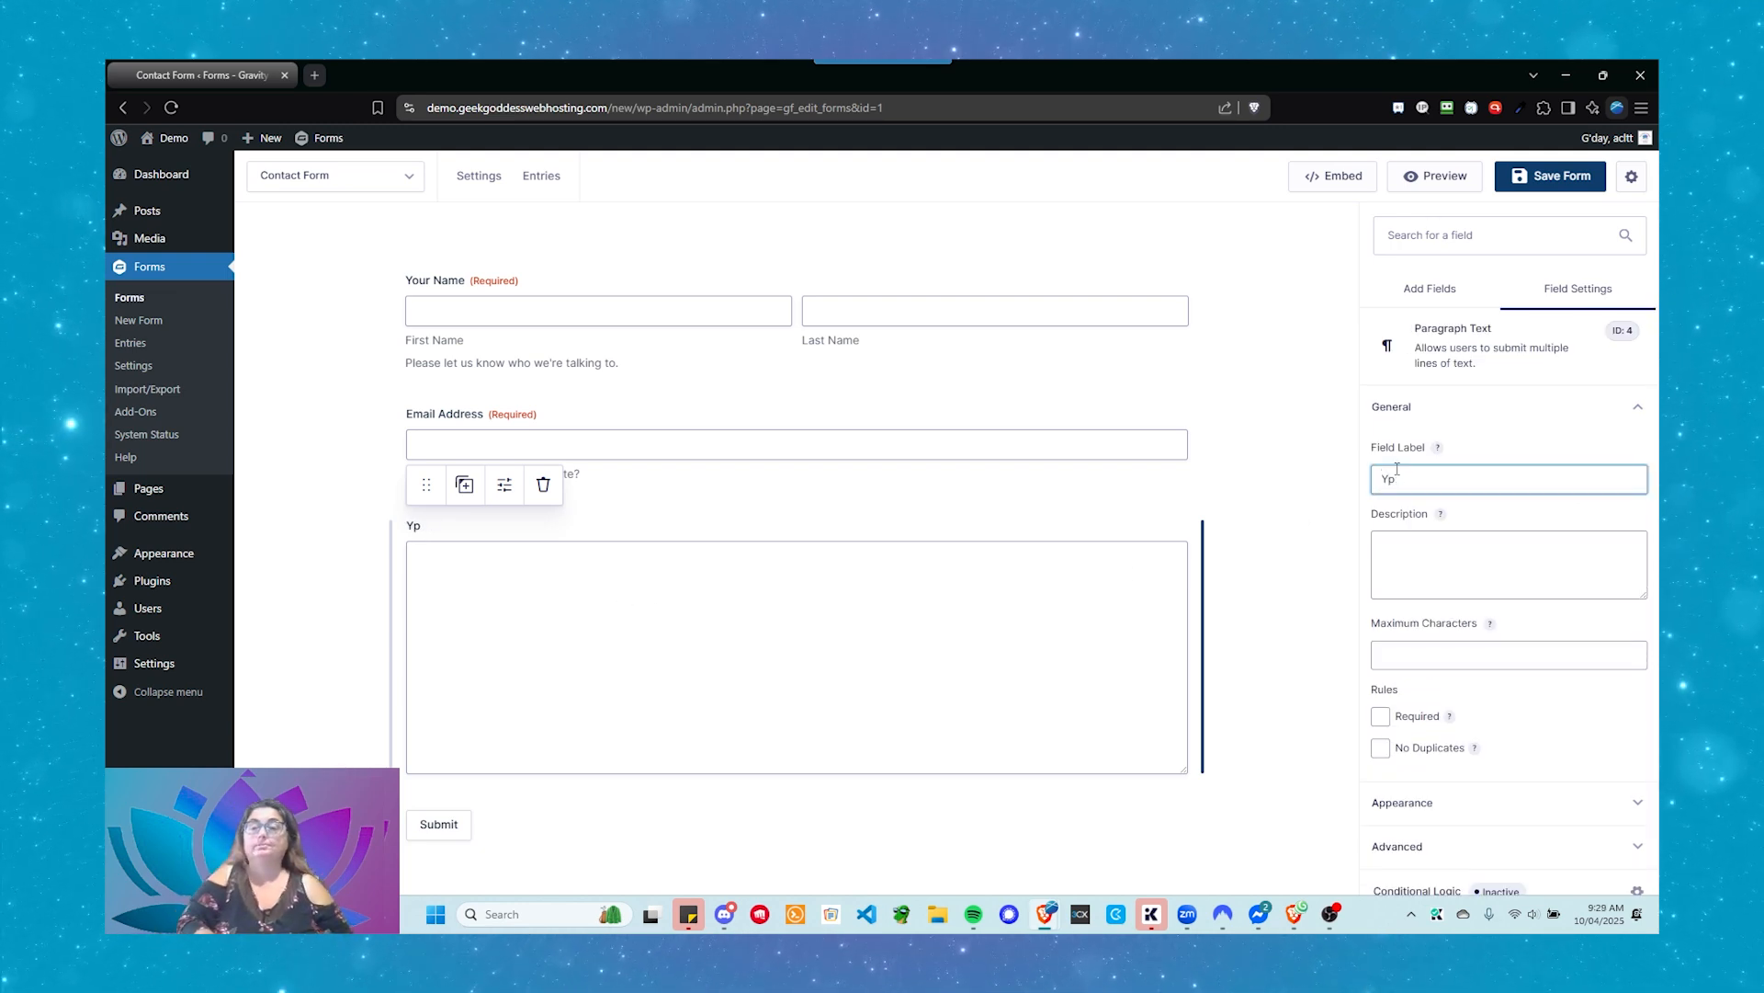
{"action": "type", "text": "ur Message"}
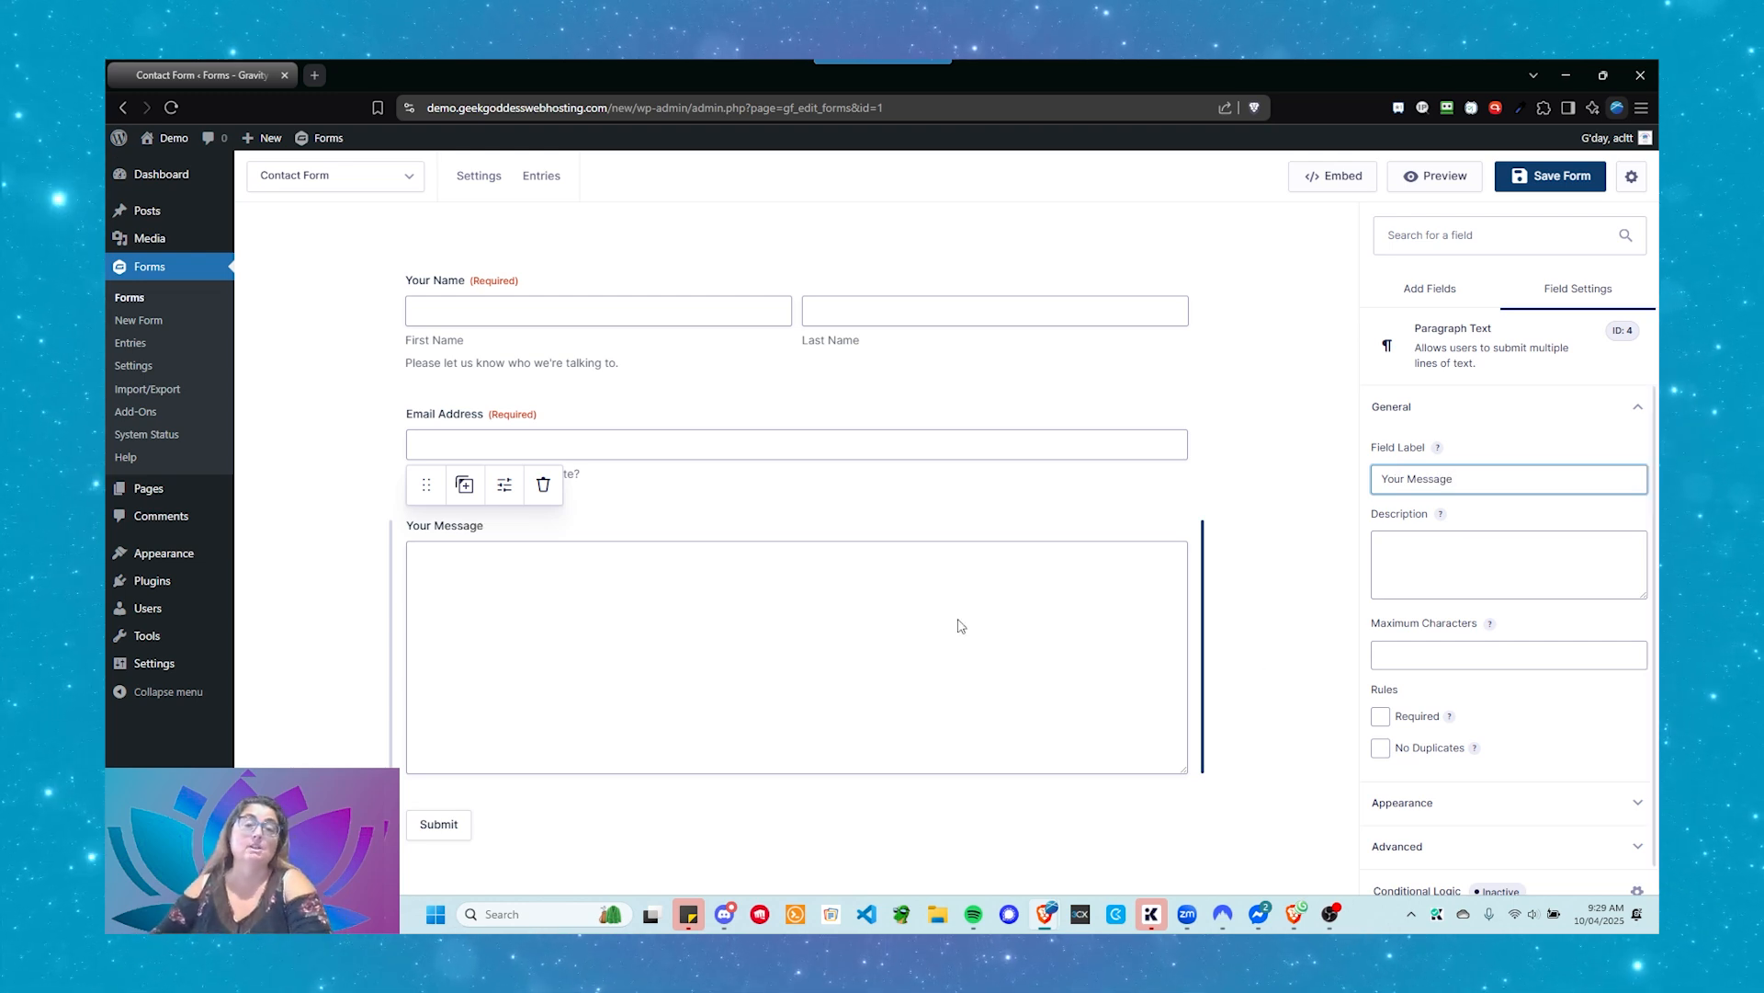
{"action": "left_click", "coordinate": [907, 604]}
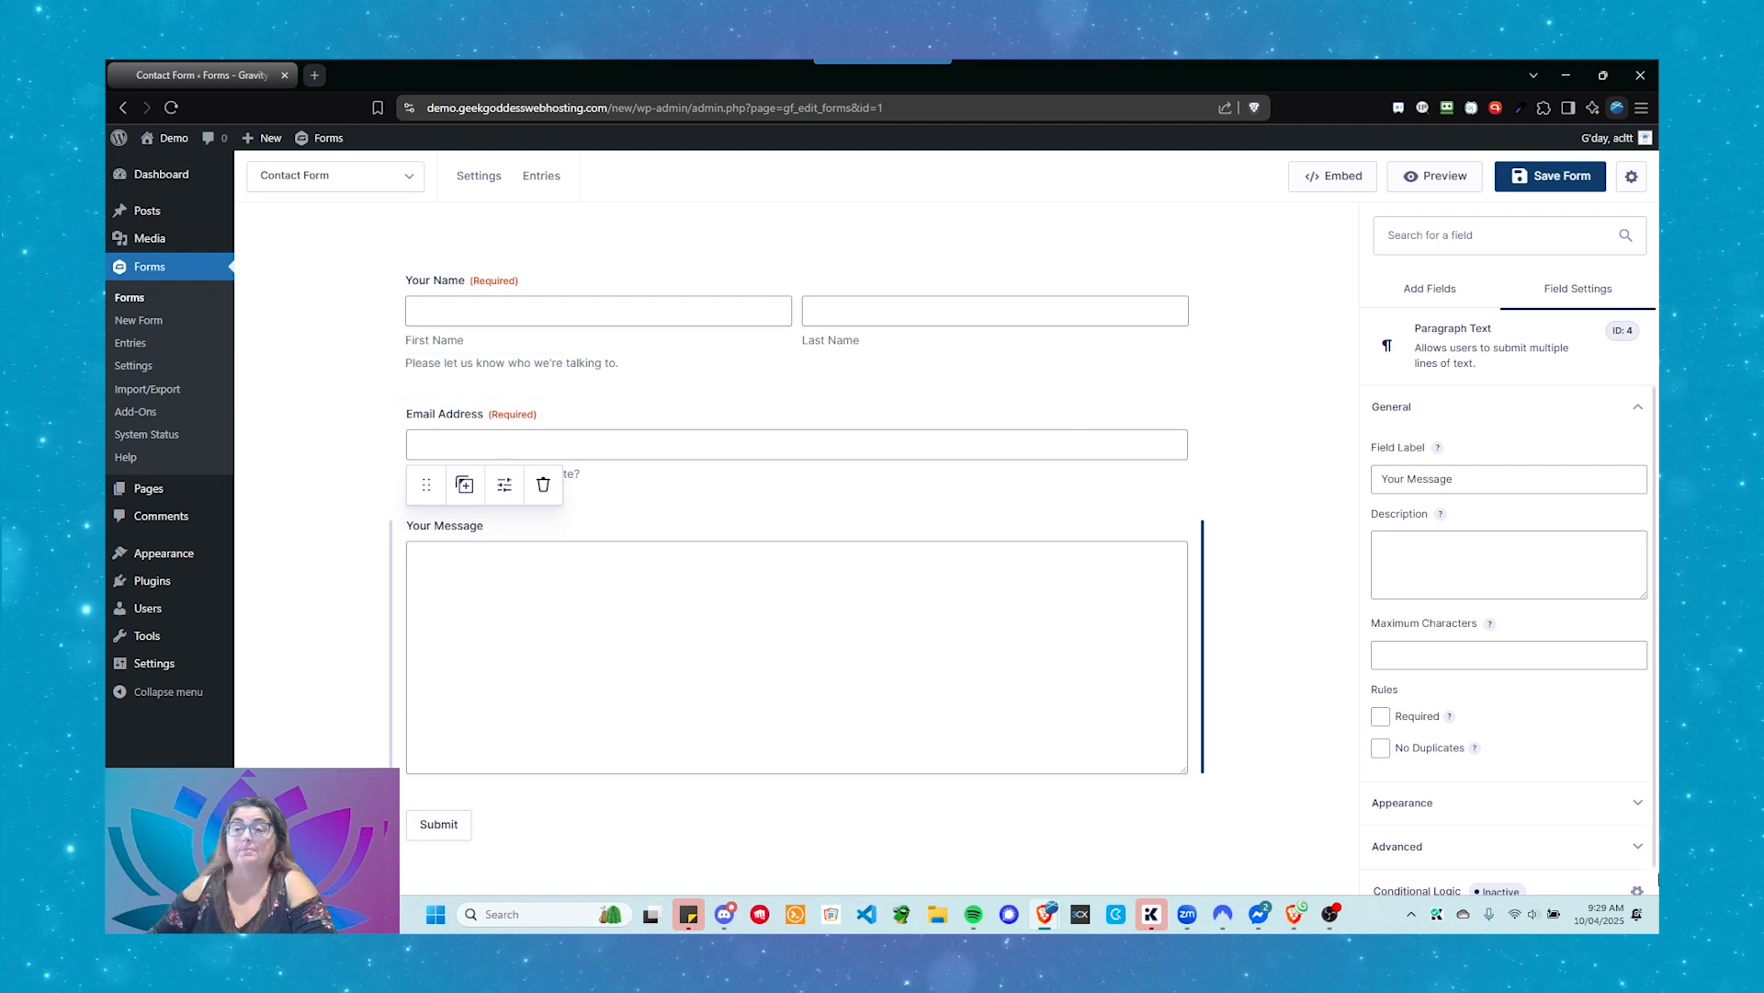
Step: Limit the Paragraph Text field to a maximum of 350 characters
{"action": "left_click", "coordinate": [1409, 539]}
{"action": "scroll", "coordinate": [1480, 570], "scroll_direction": "down", "scroll_amount": 1}
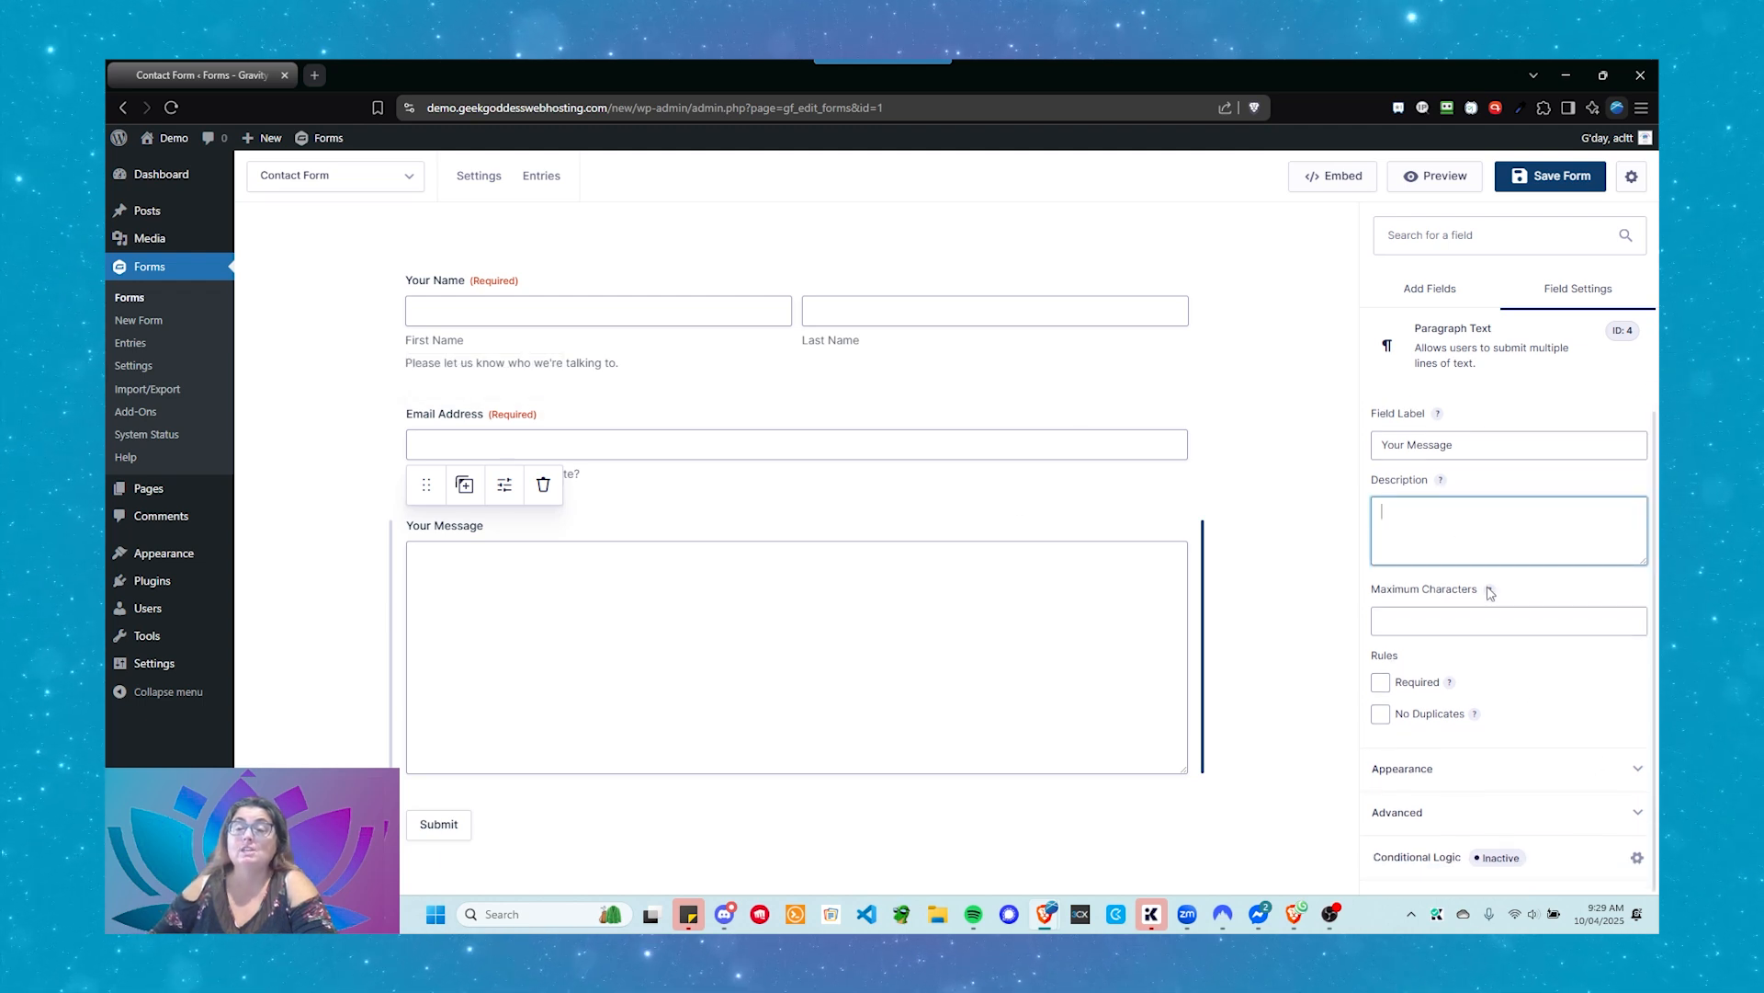
{"action": "mouse_move", "coordinate": [1490, 596]}
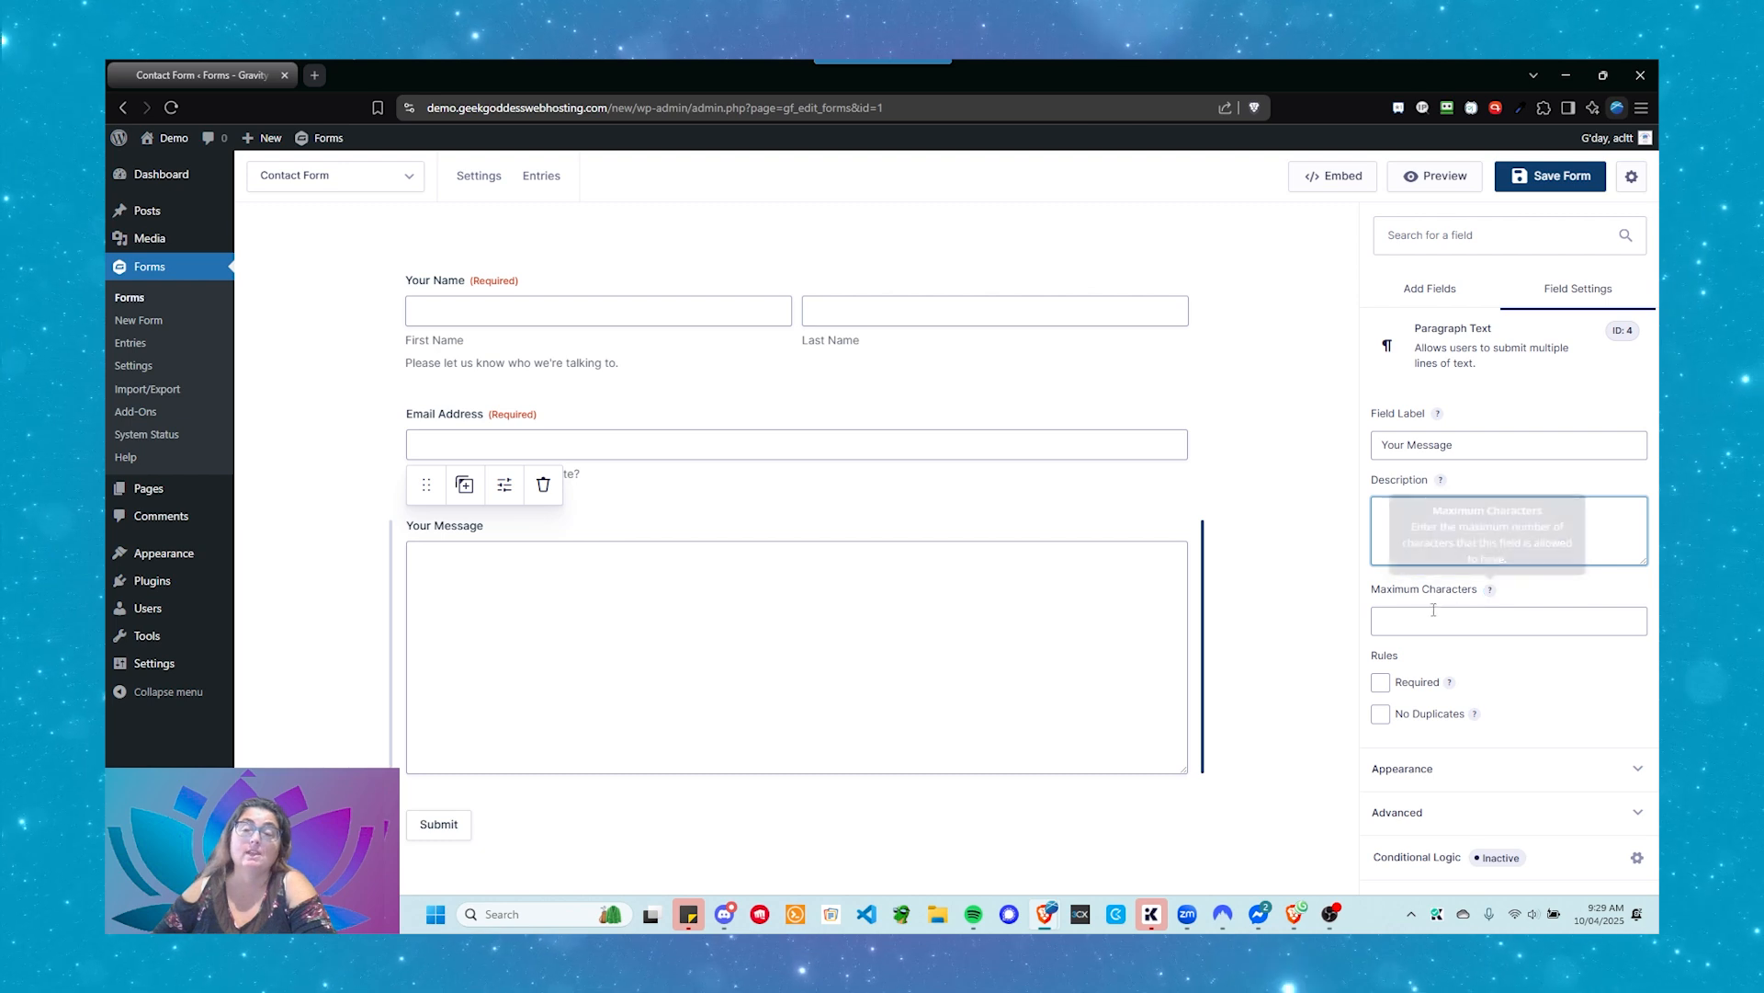
{"action": "left_click", "coordinate": [1402, 618]}
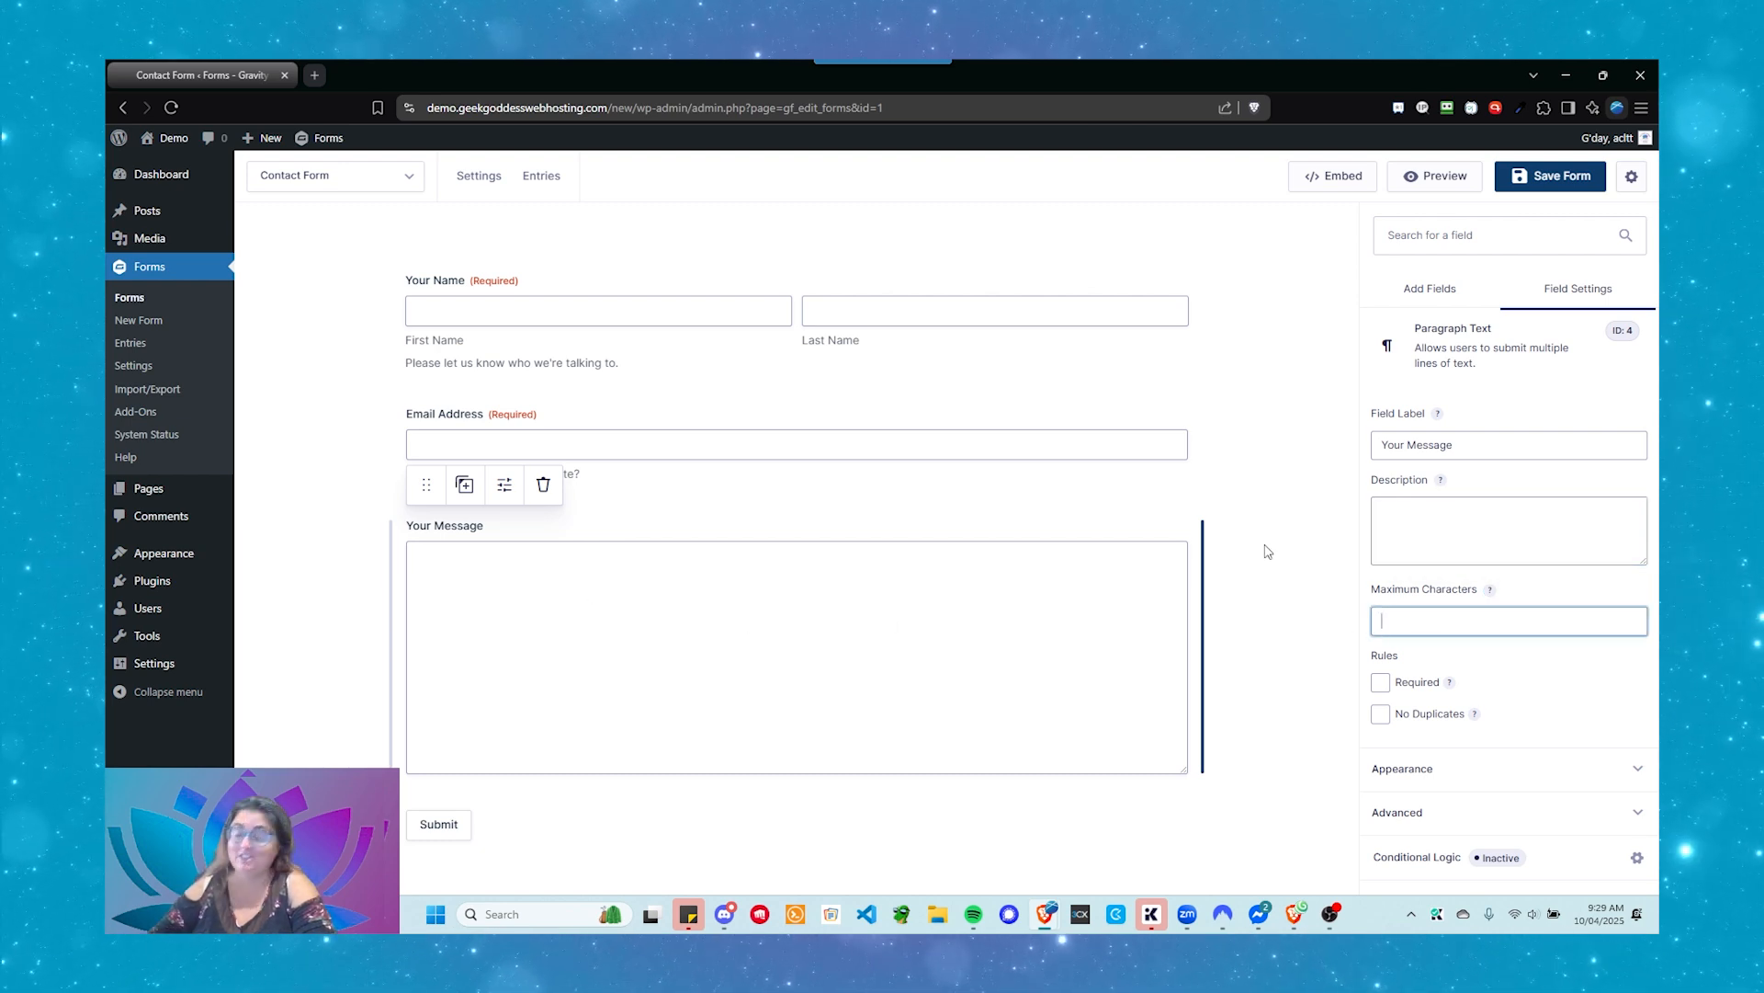
{"action": "type", "text": "350"}
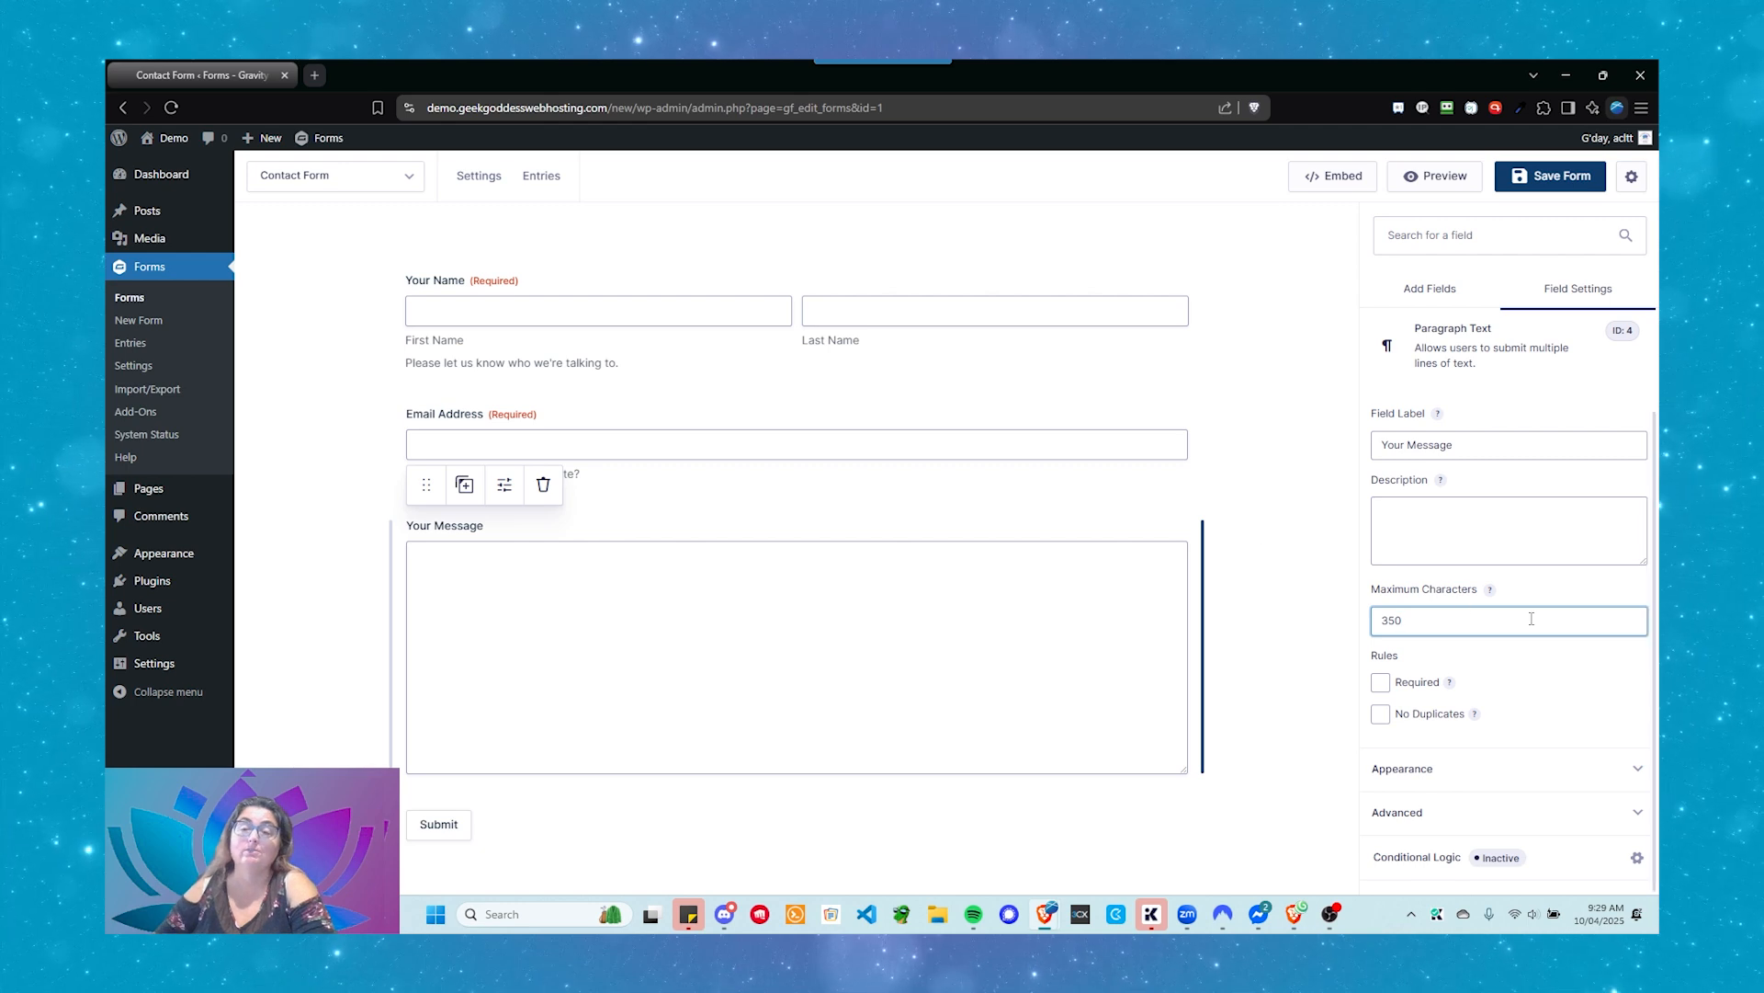
{"action": "left_click", "coordinate": [1427, 649]}
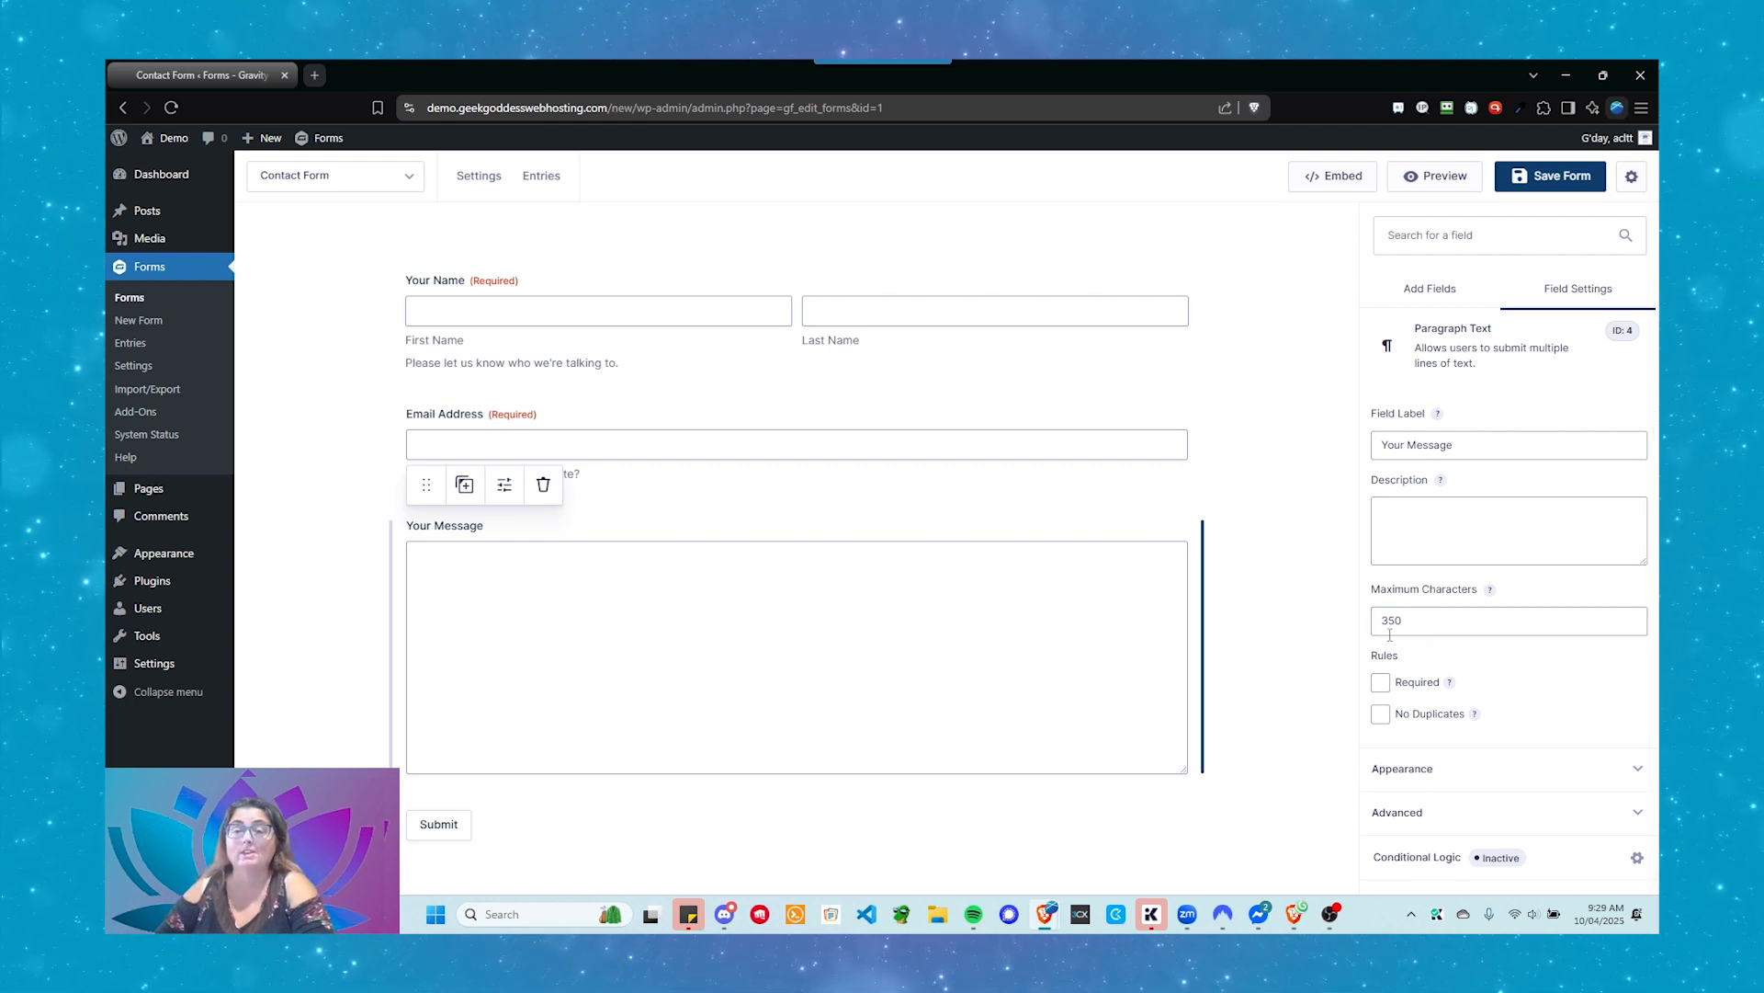
Step: Set the maximum characters of the Paragraph Text field to 1000
{"action": "double_click", "coordinate": [1388, 622]}
{"action": "type", "text": "1000"}
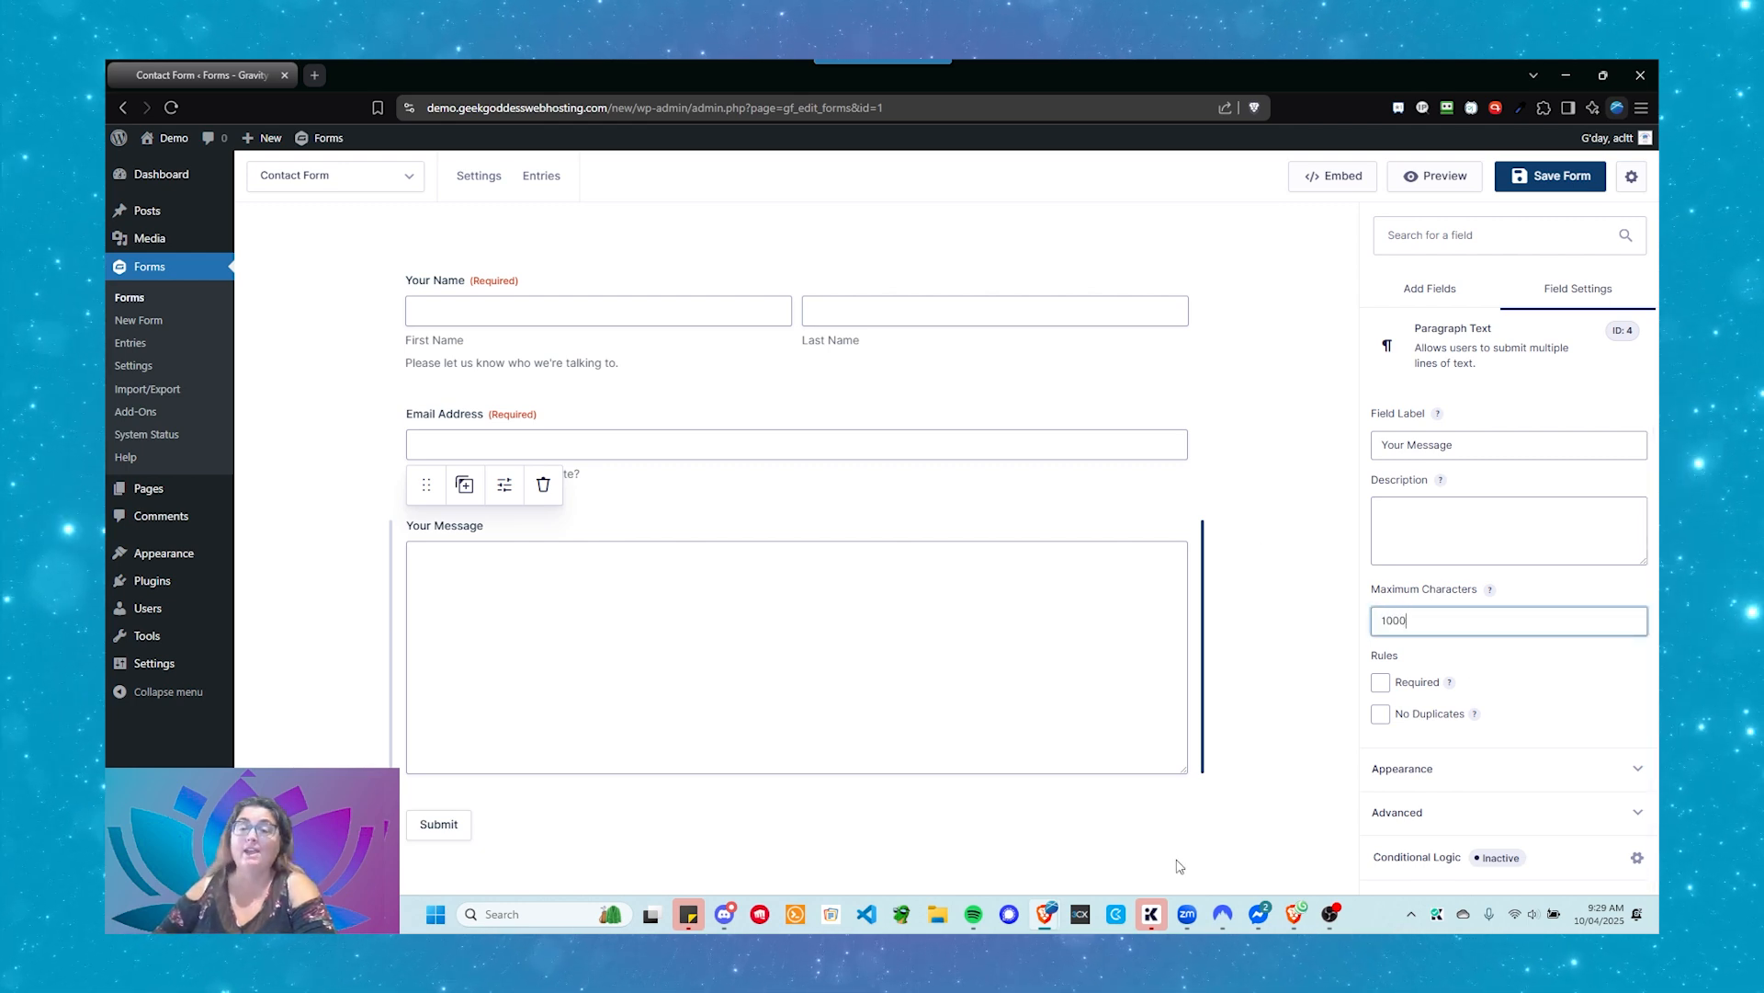
{"action": "left_click", "coordinate": [1520, 655]}
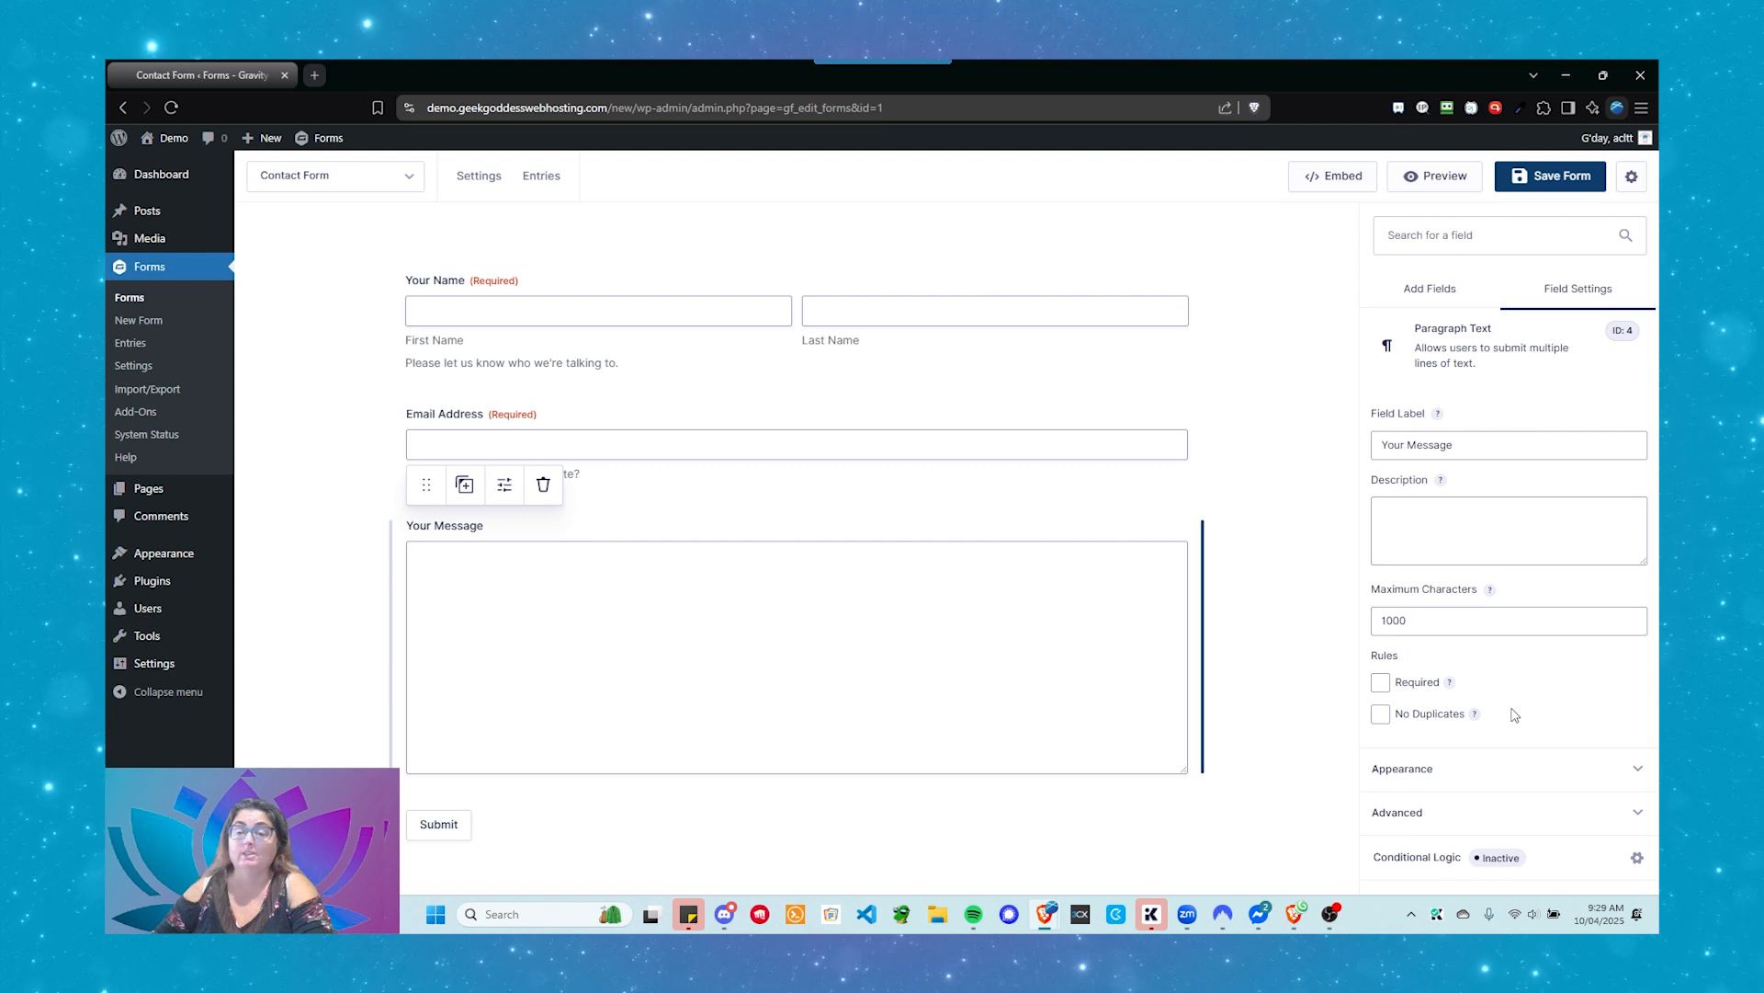
Step: Try the Image input type for the submit button and switch it back to Text
{"action": "left_click", "coordinate": [991, 802]}
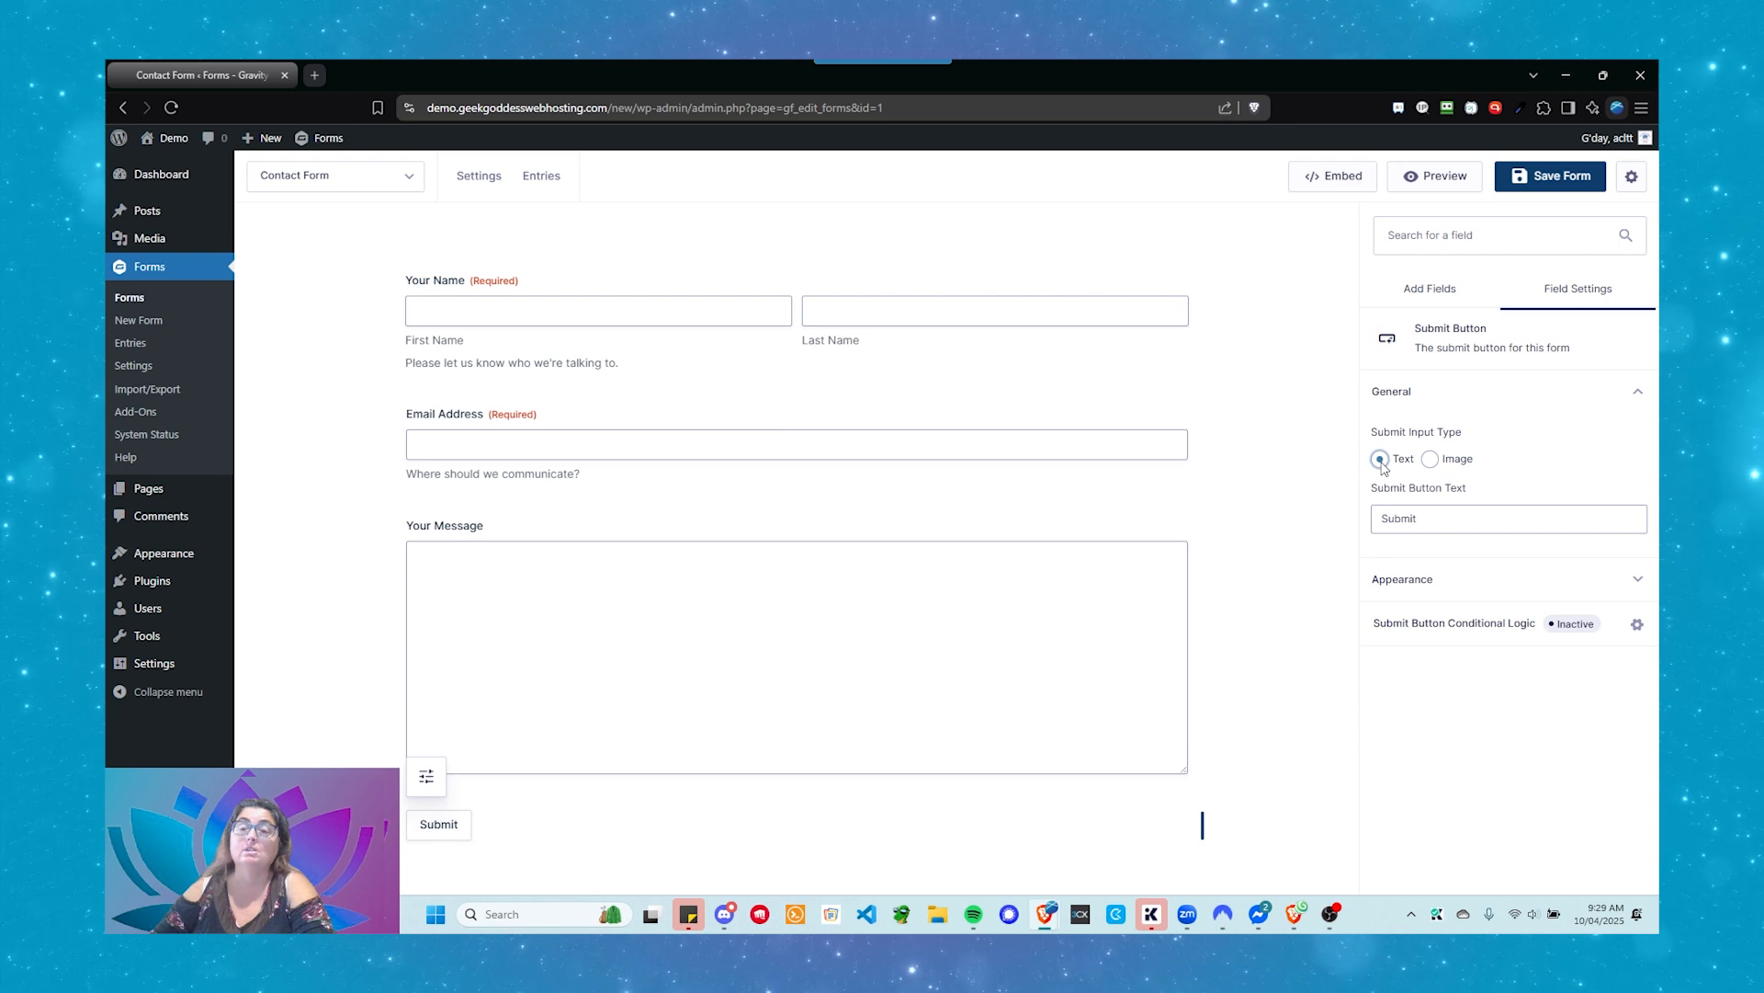
{"action": "left_click", "coordinate": [1435, 460]}
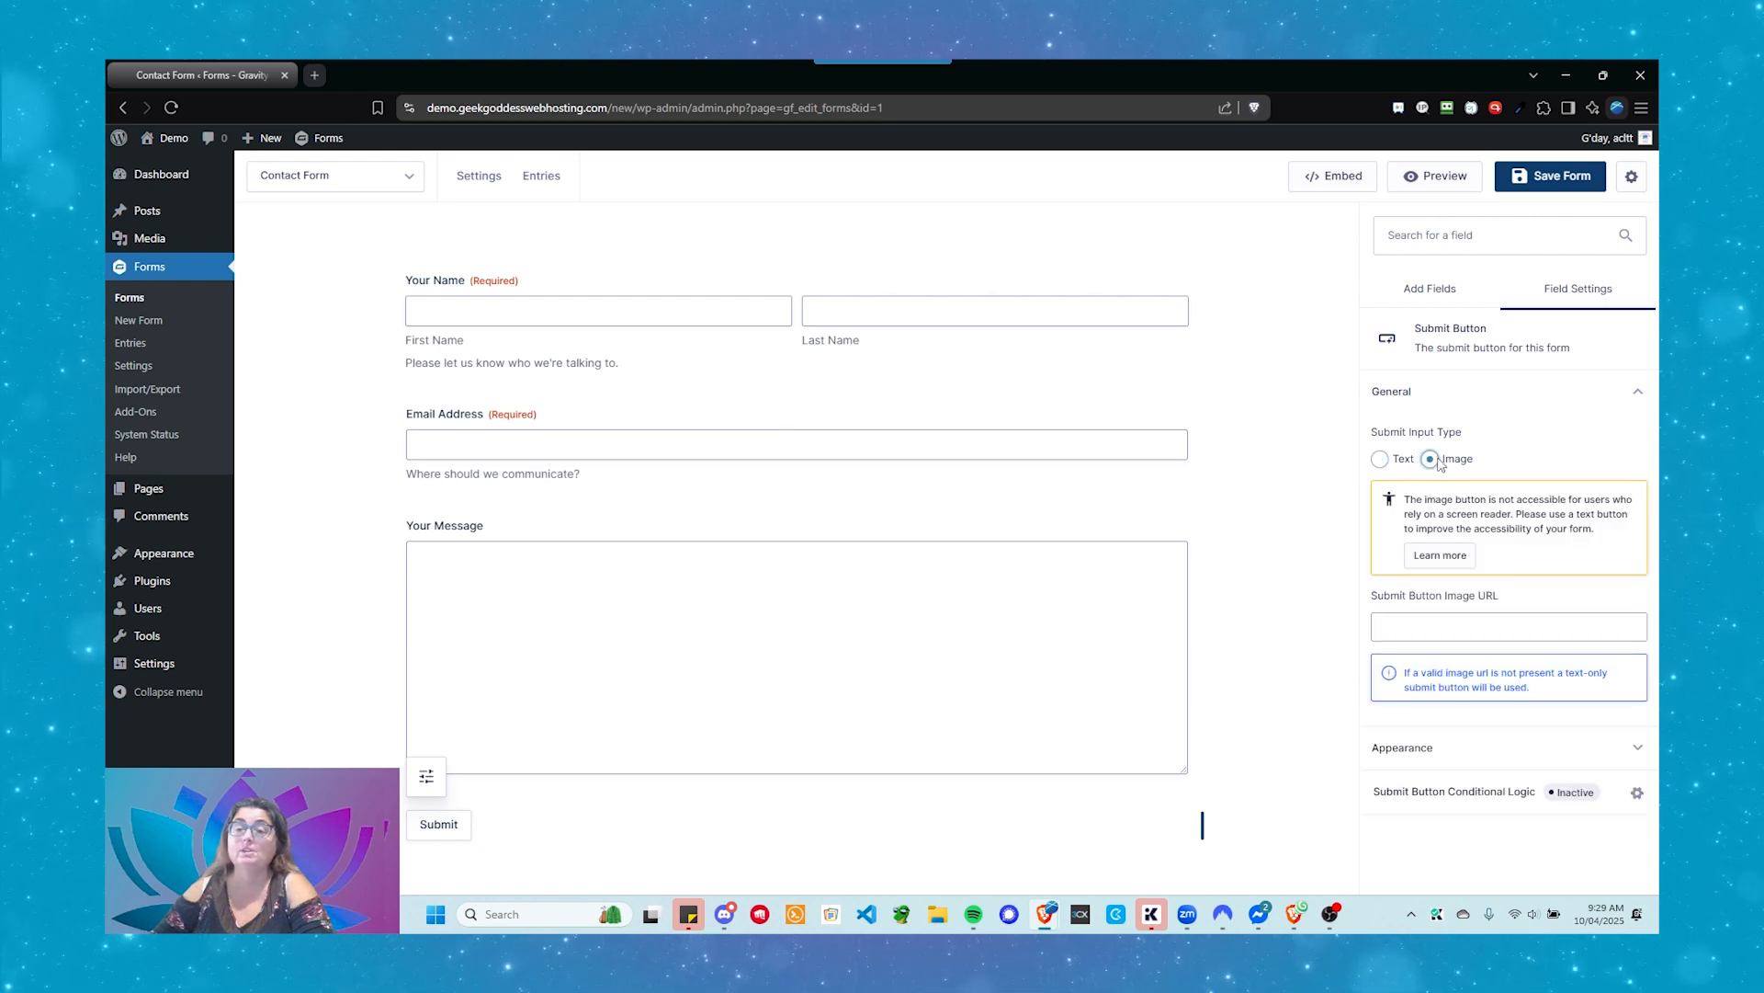
{"action": "left_click", "coordinate": [1436, 630]}
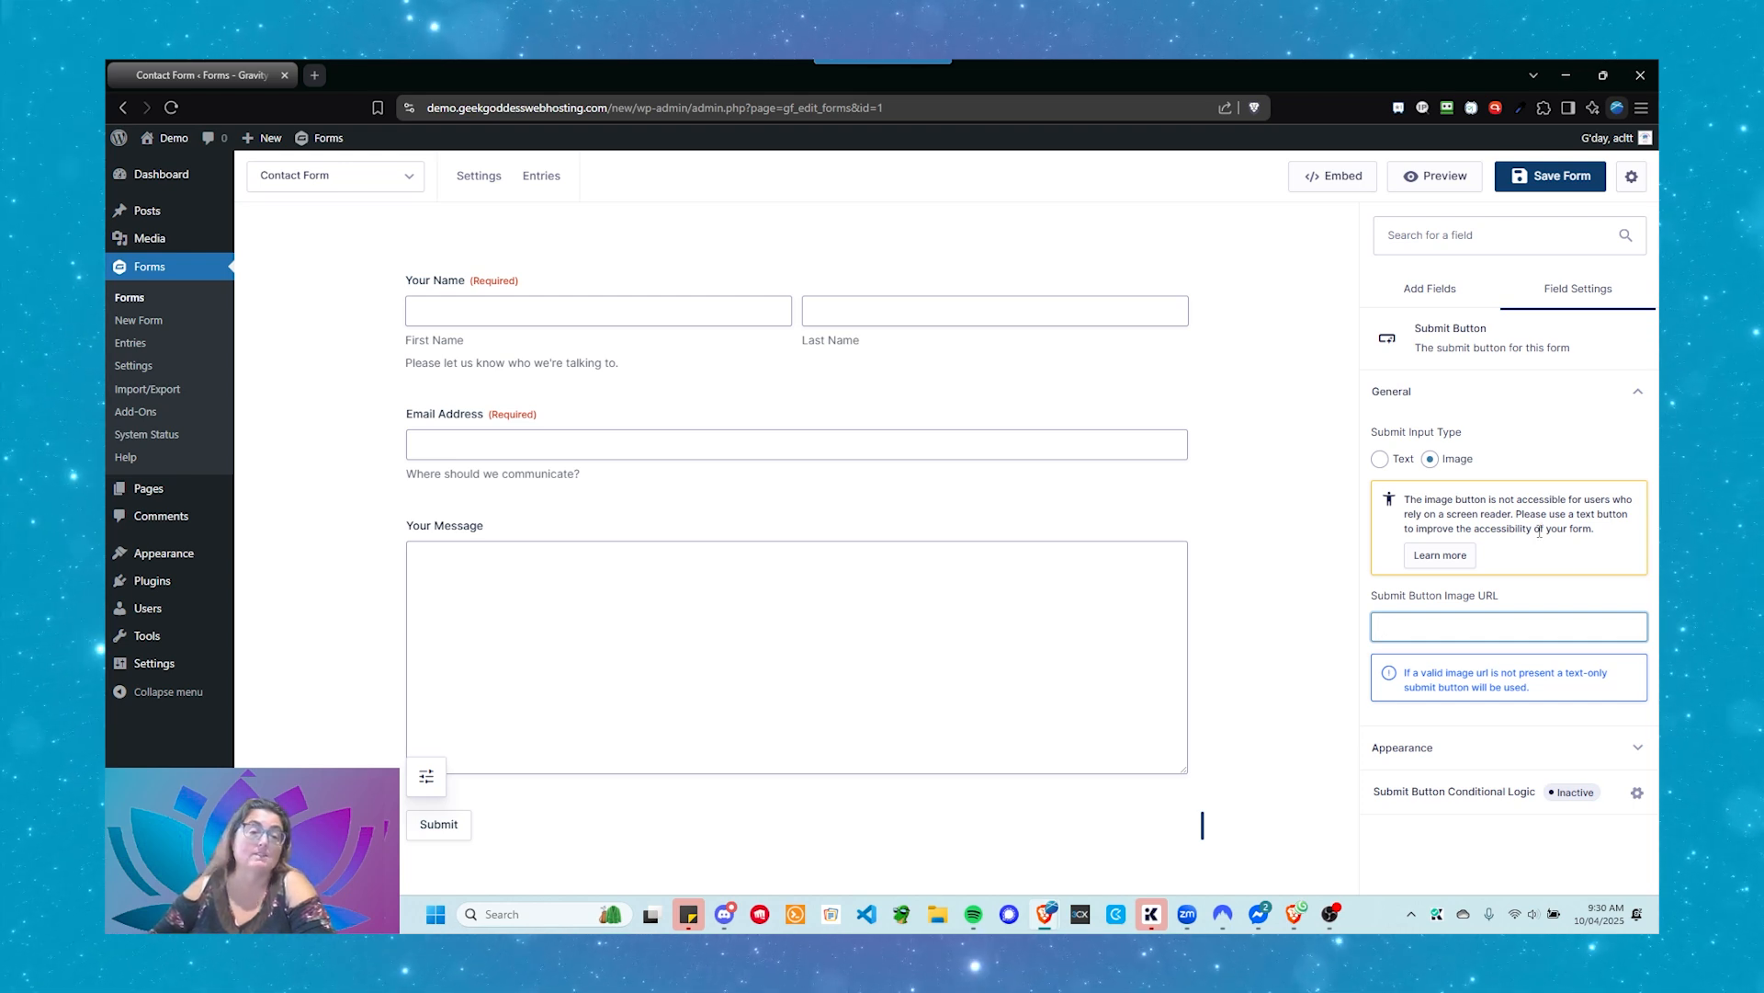
{"action": "left_click", "coordinate": [1380, 459]}
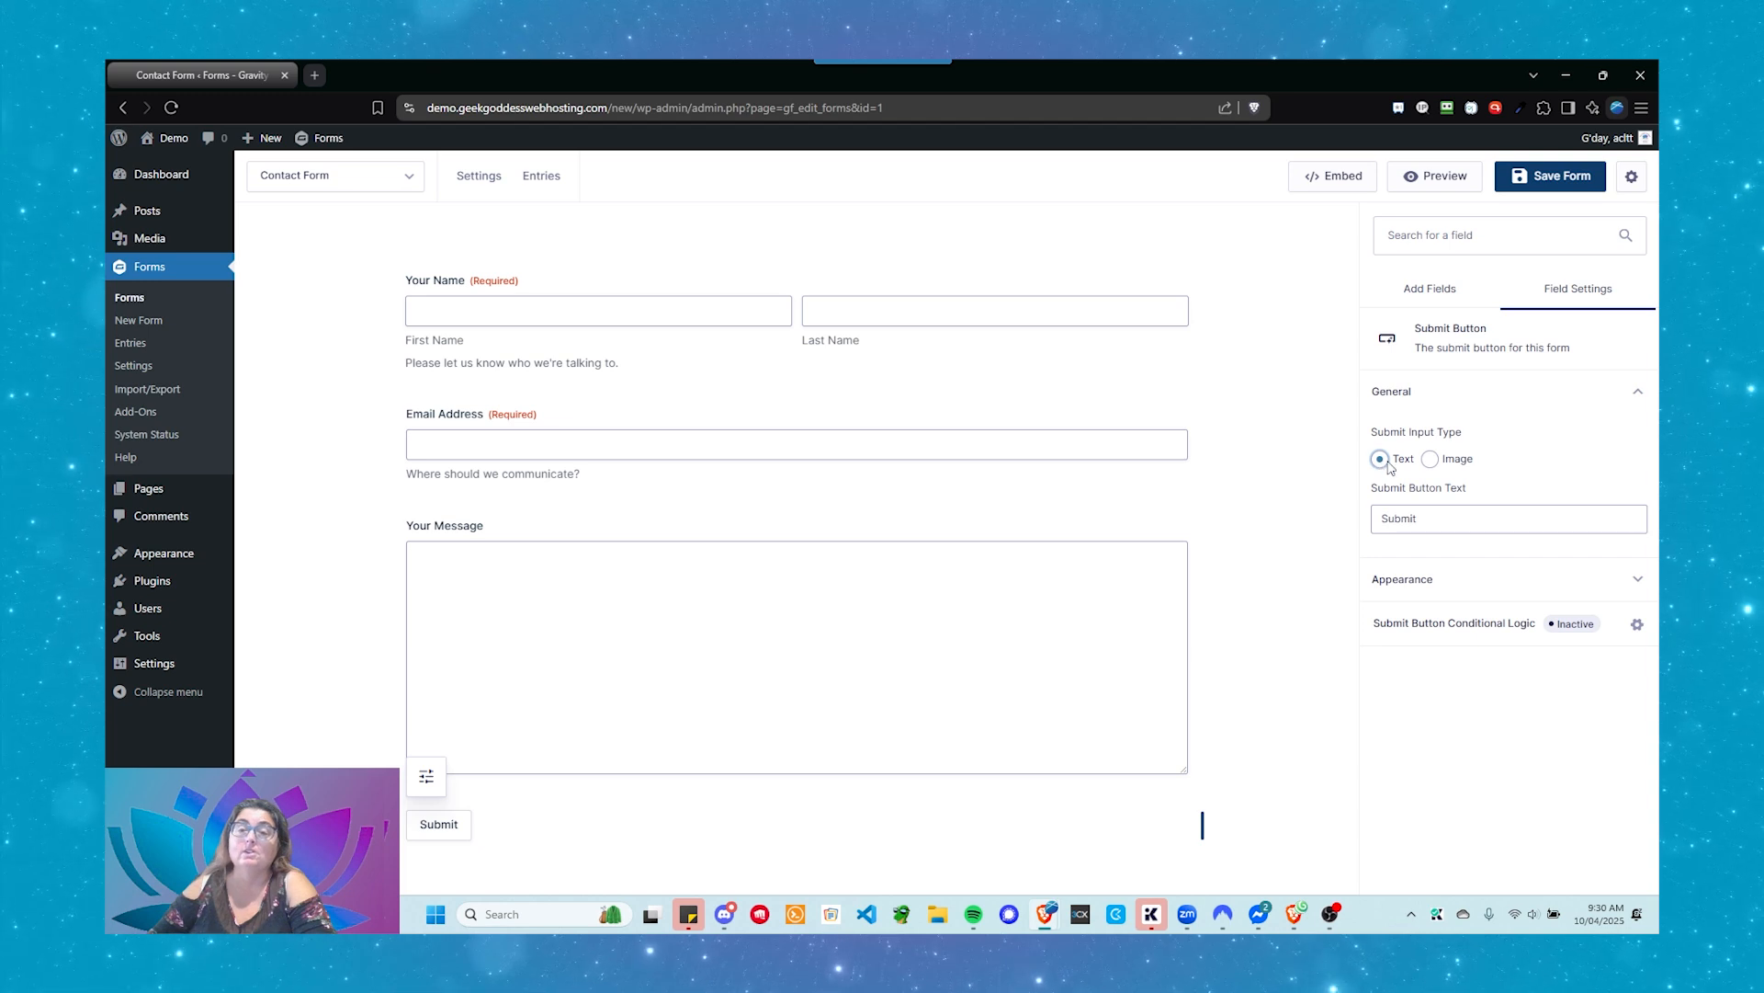
Step: Change the submit button text to "Send Message" and save the form
{"action": "double_click", "coordinate": [1398, 518]}
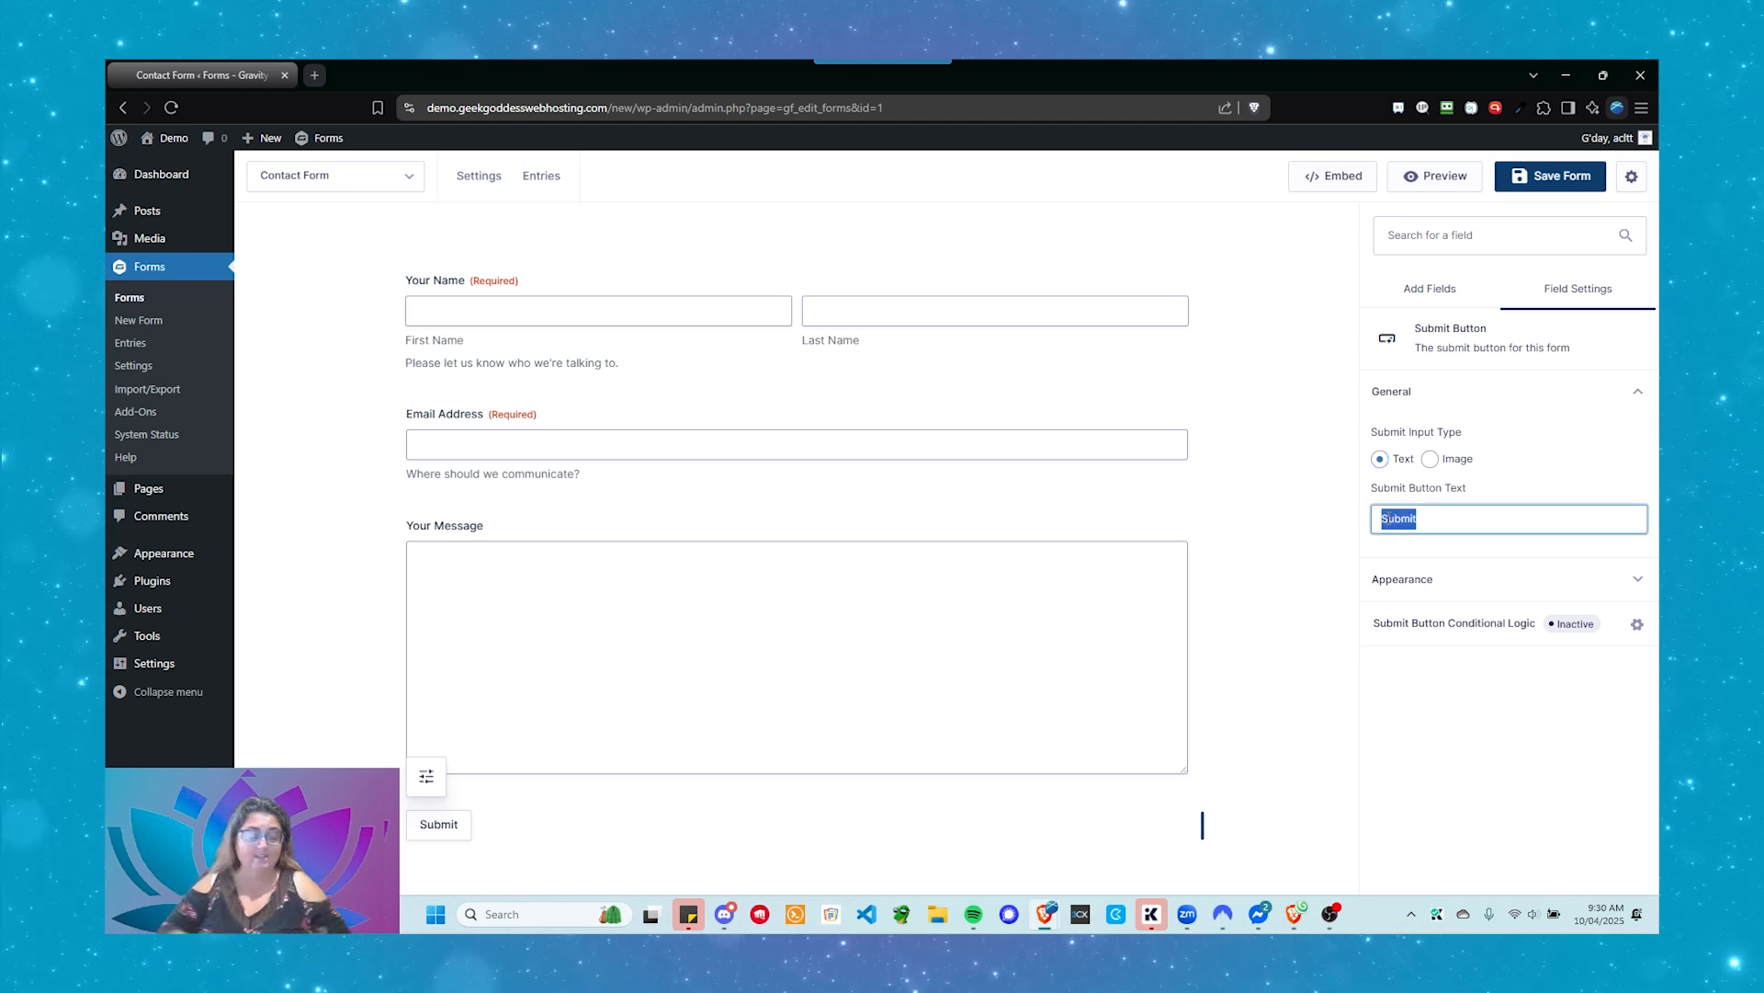
{"action": "type", "text": "Send Mes"}
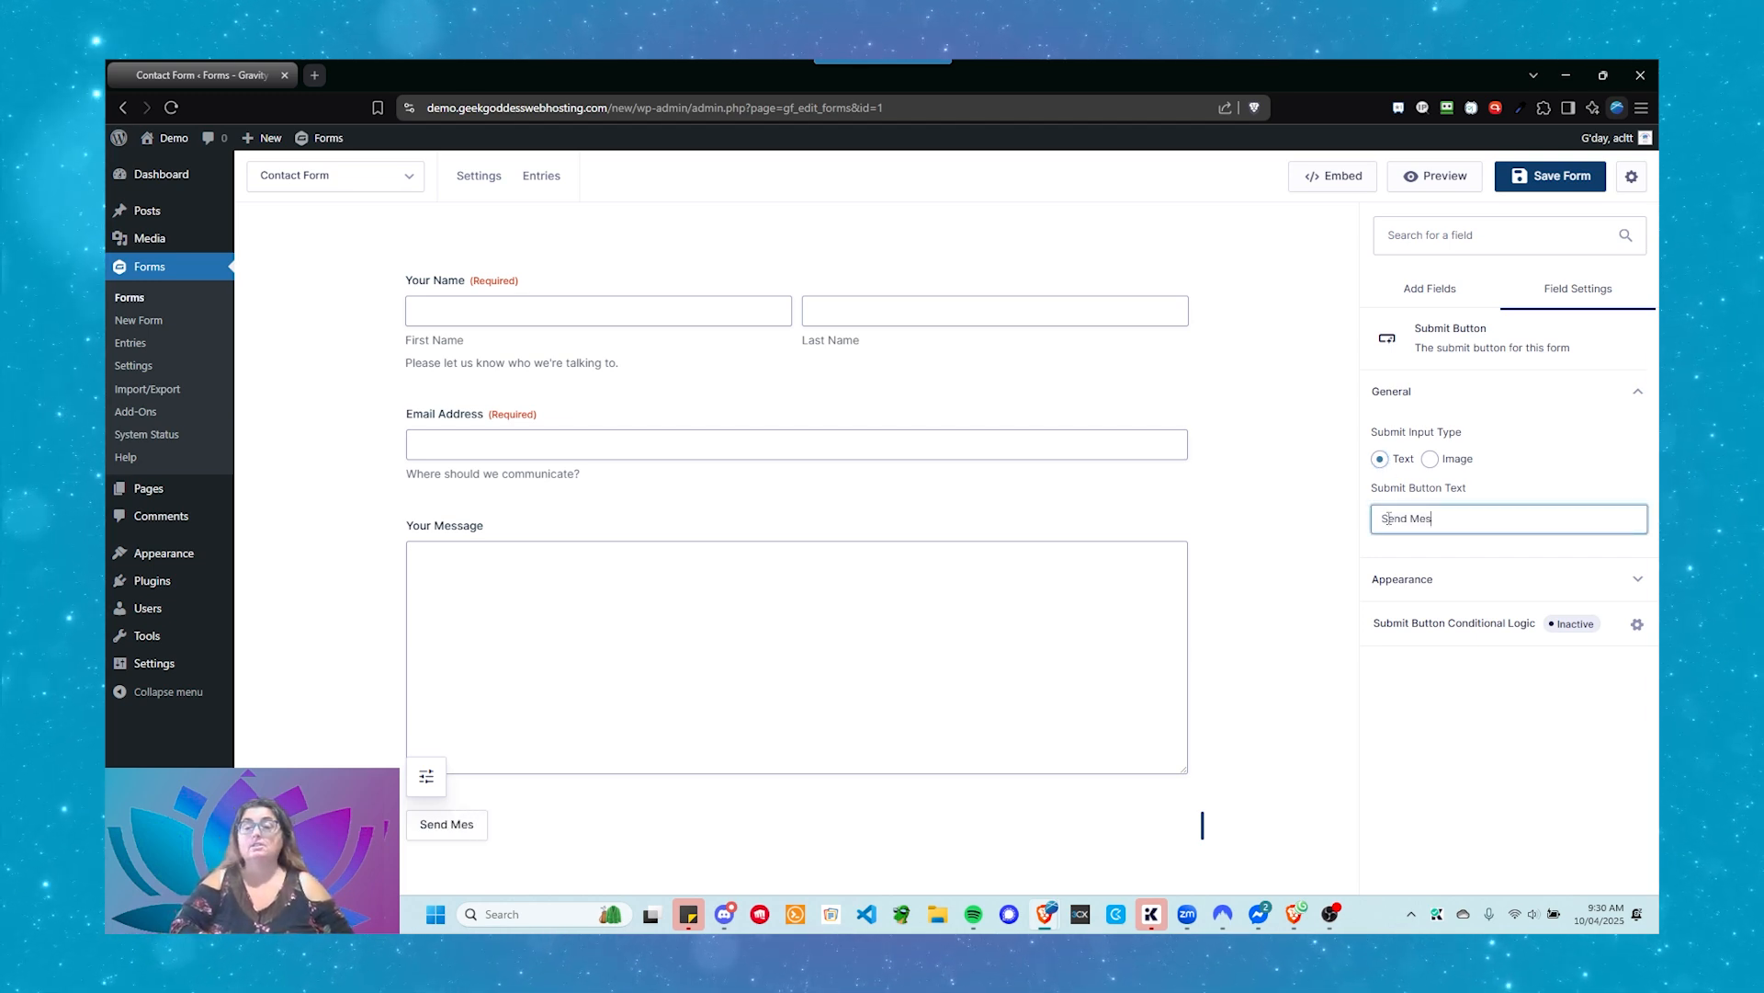
{"action": "type", "text": "sage"}
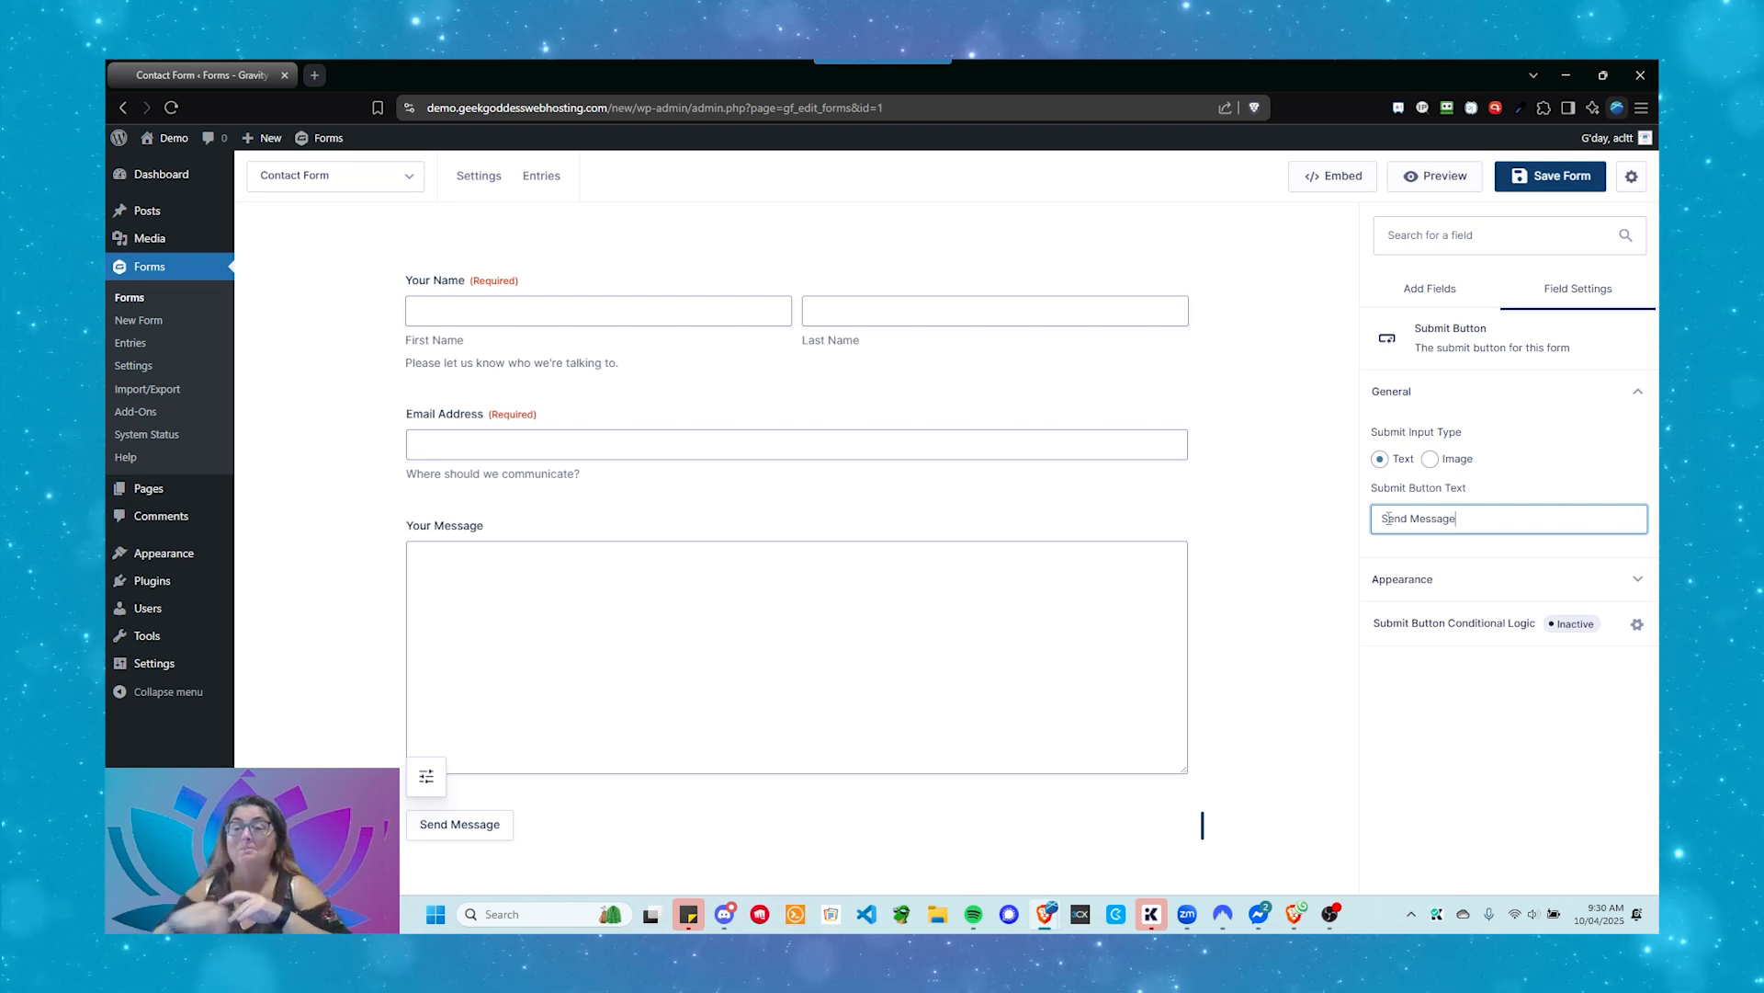
{"action": "left_click", "coordinate": [1288, 420]}
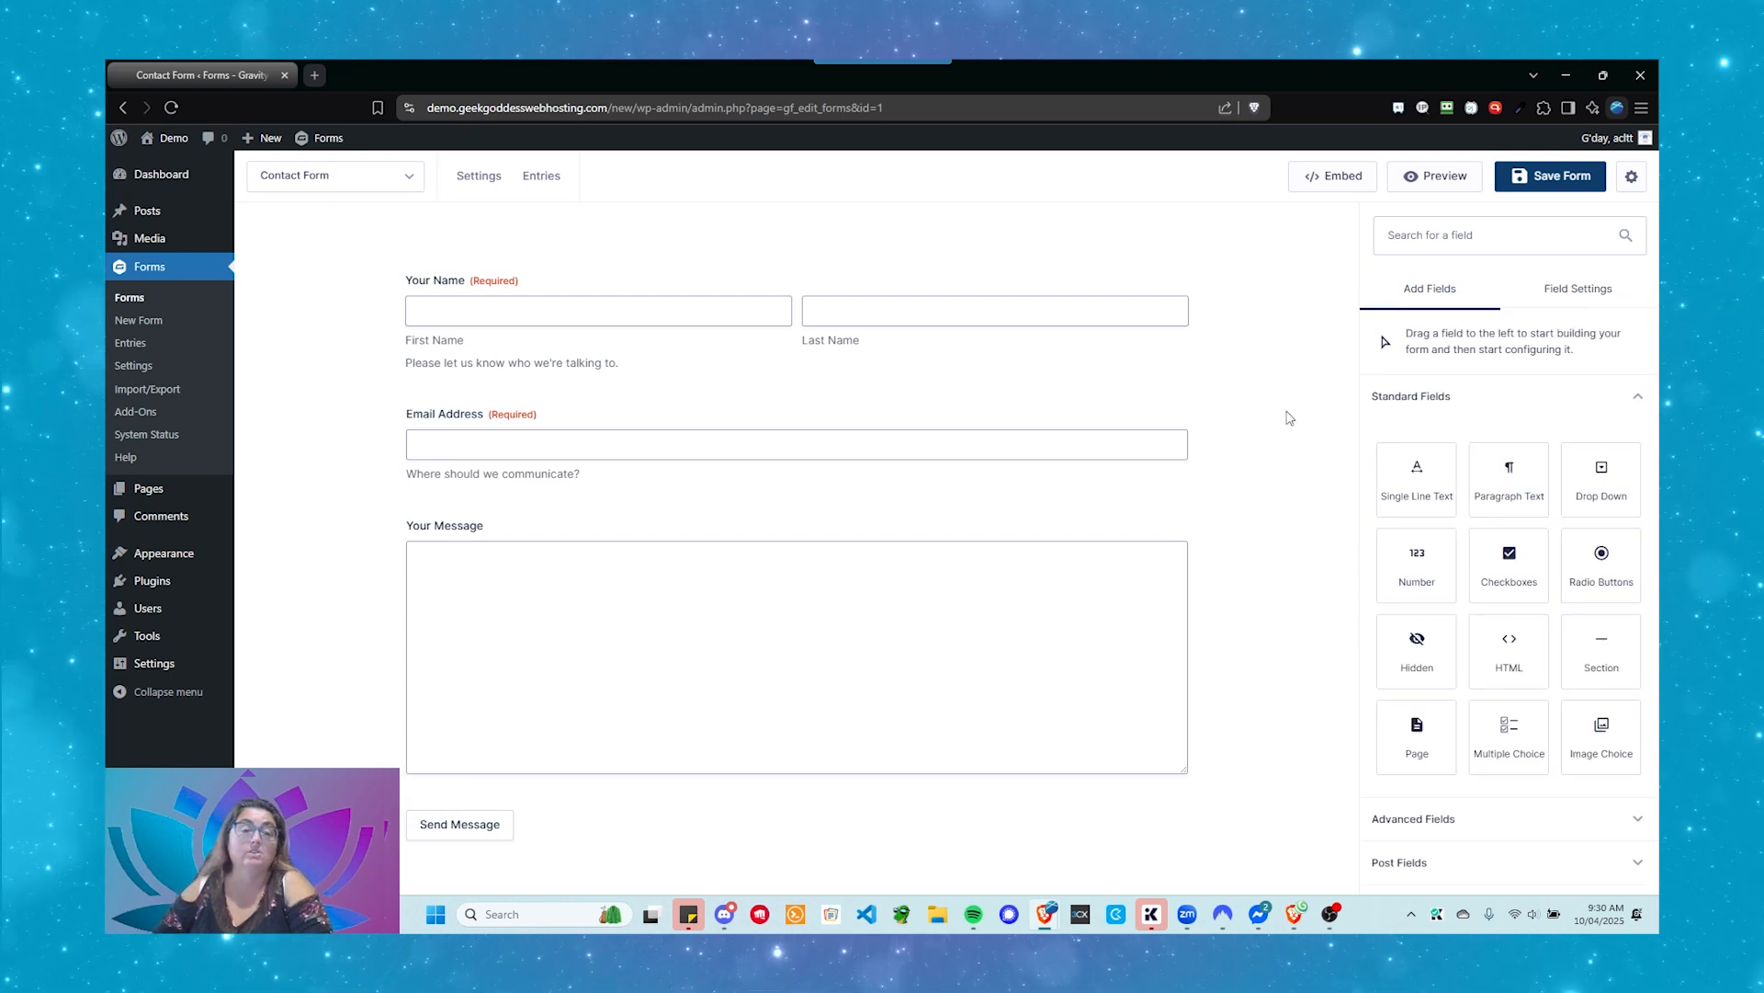
{"action": "mouse_move", "coordinate": [670, 290]}
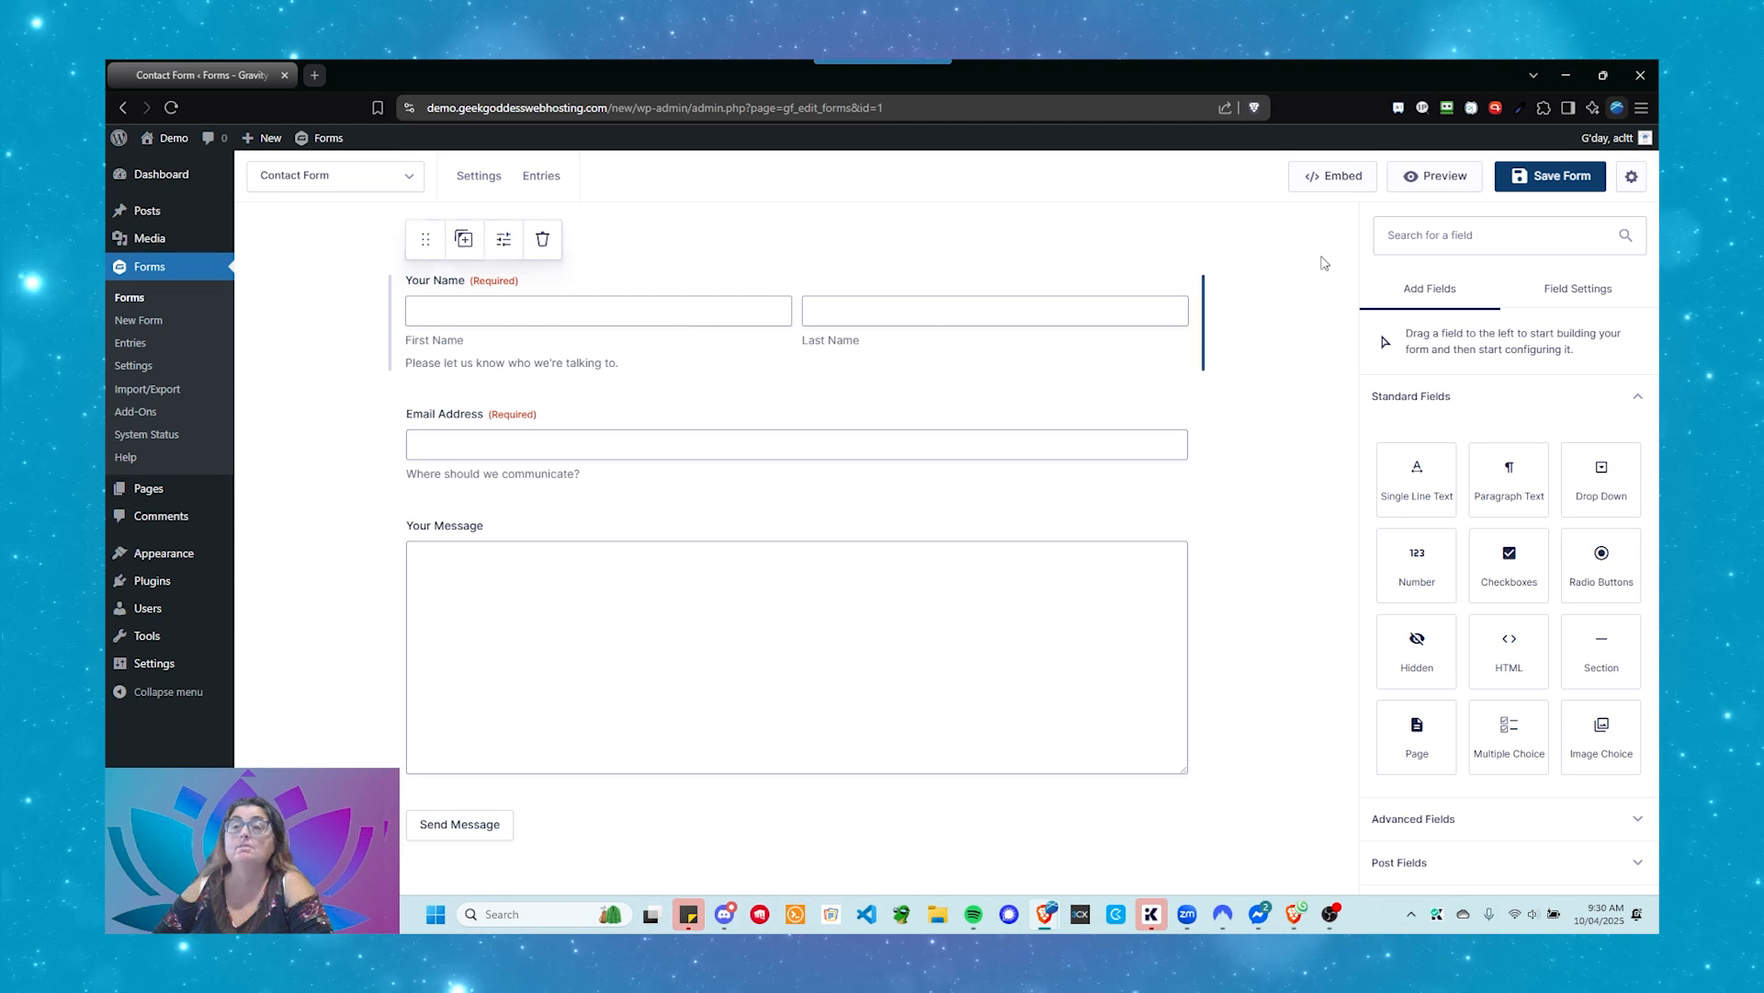
{"action": "left_click", "coordinate": [1575, 176]}
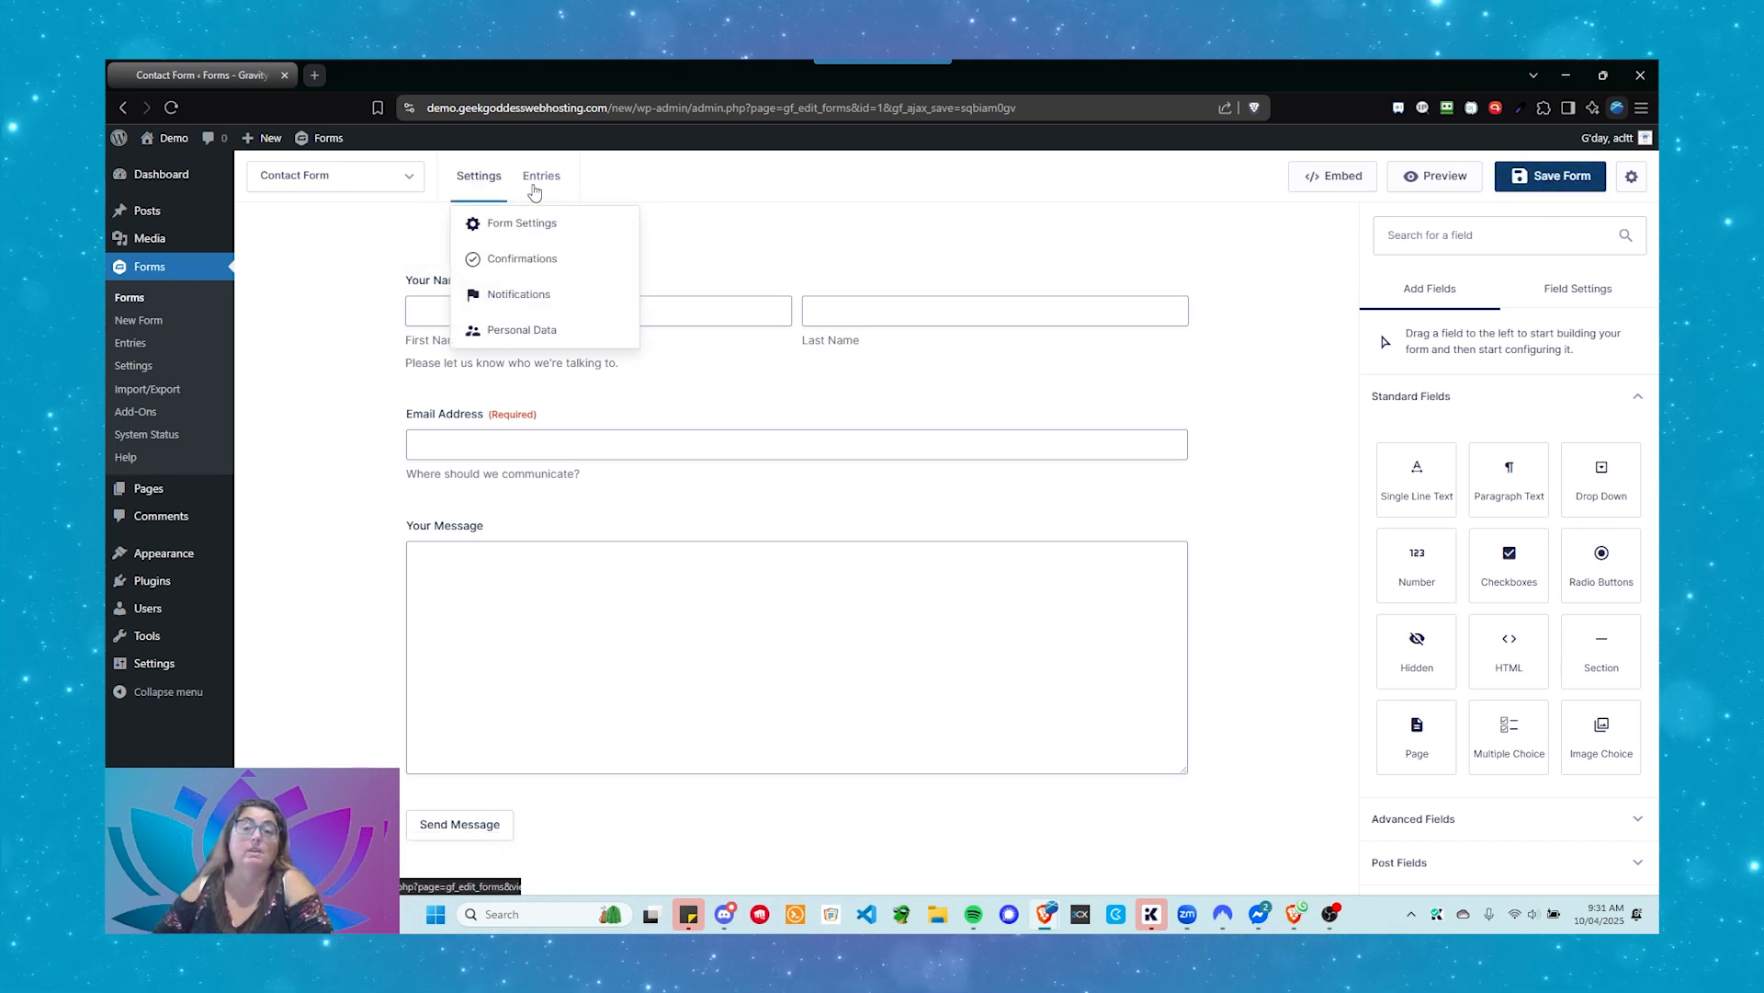
Step: Open the Appearance settings of the Name field
{"action": "left_click", "coordinate": [708, 360]}
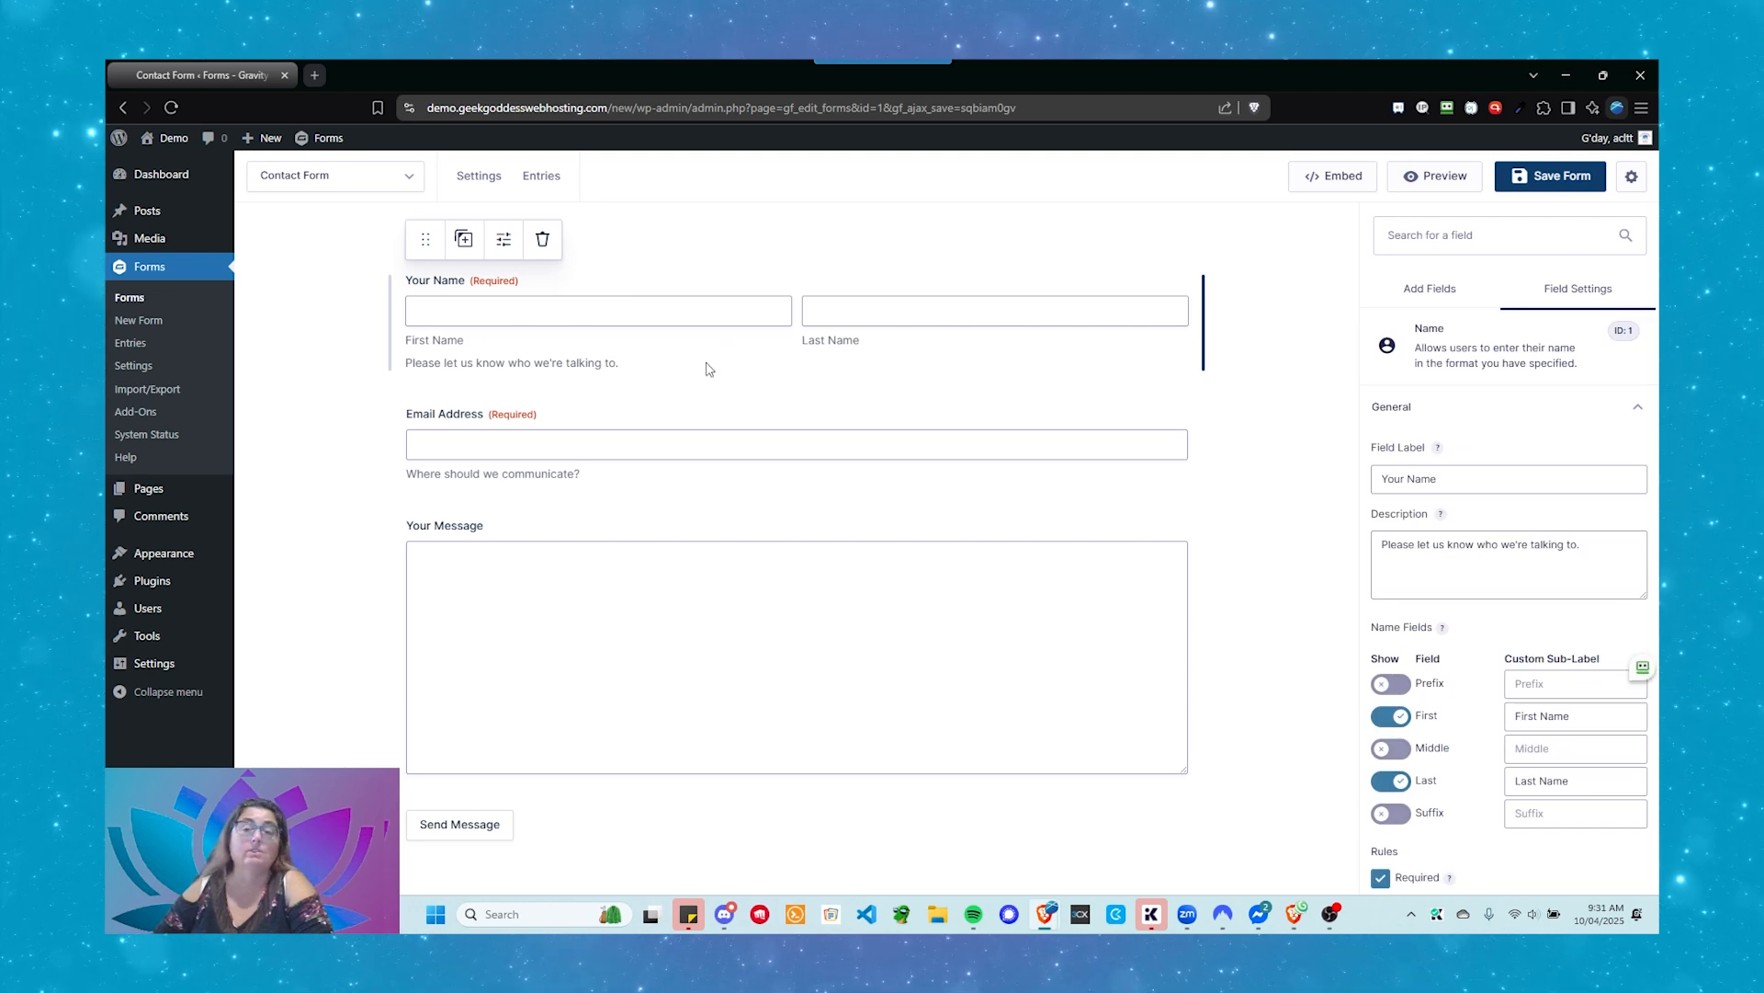
{"action": "scroll", "coordinate": [1508, 524], "scroll_direction": "down", "scroll_amount": 1}
{"action": "scroll", "coordinate": [1507, 524], "scroll_direction": "down", "scroll_amount": 1}
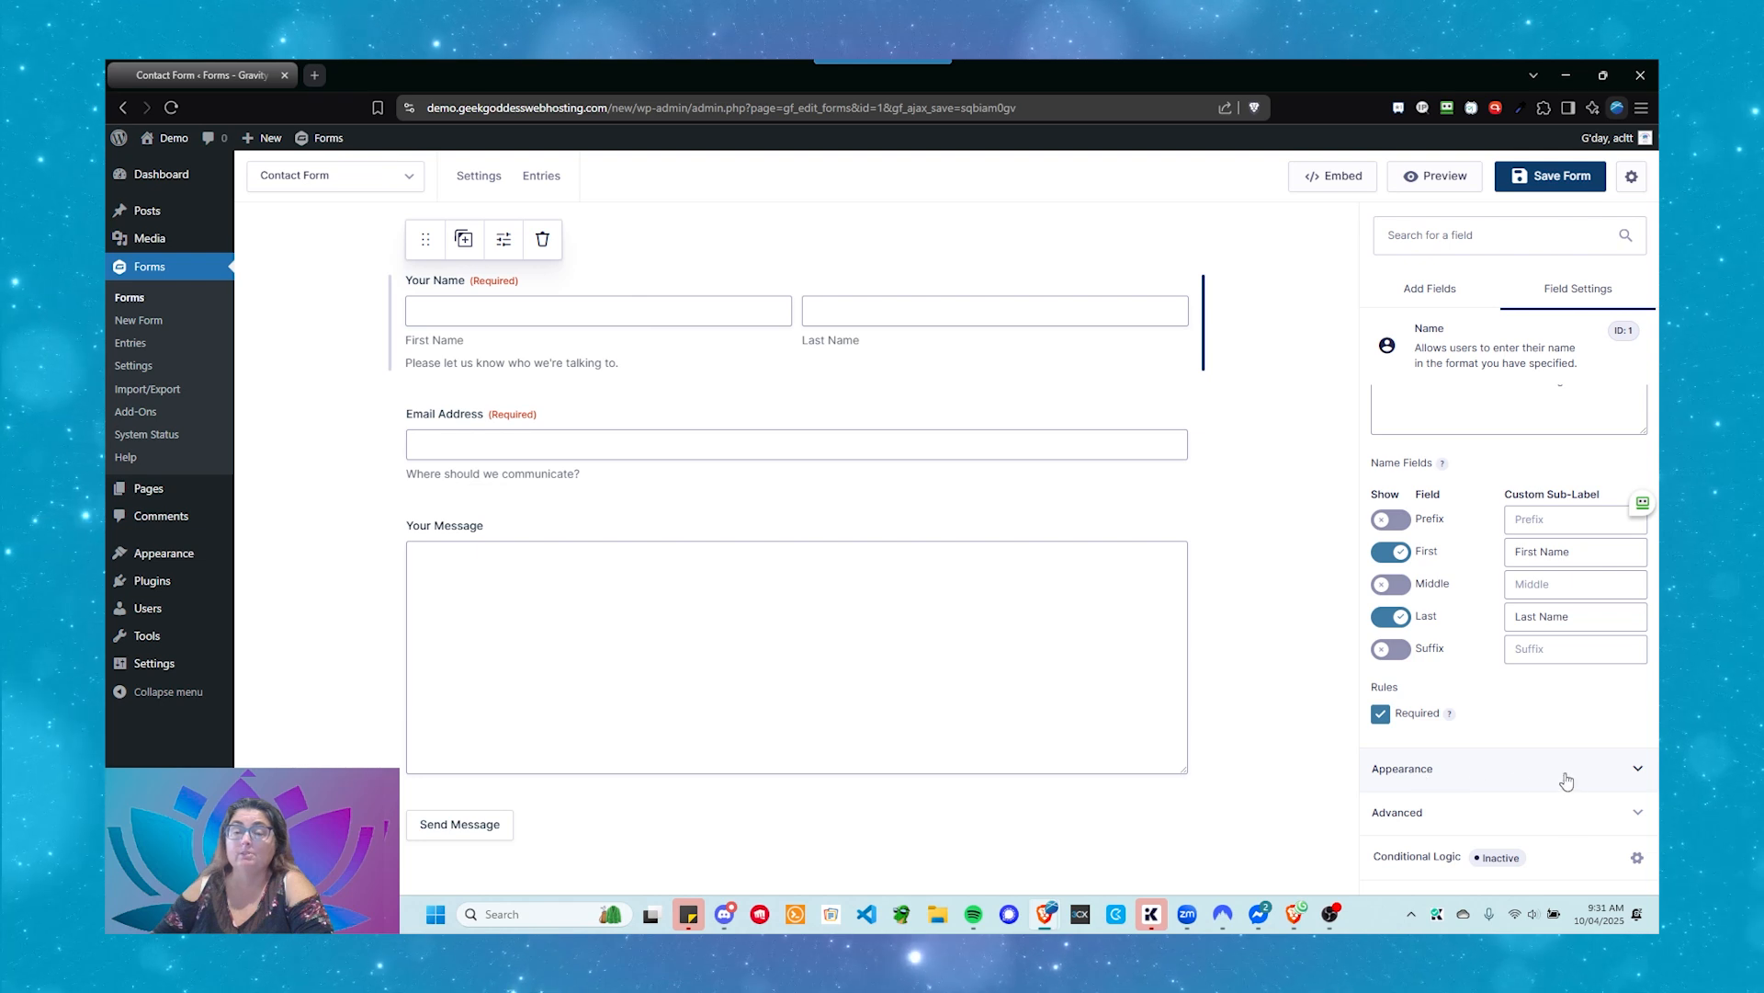
{"action": "left_click", "coordinate": [1502, 772]}
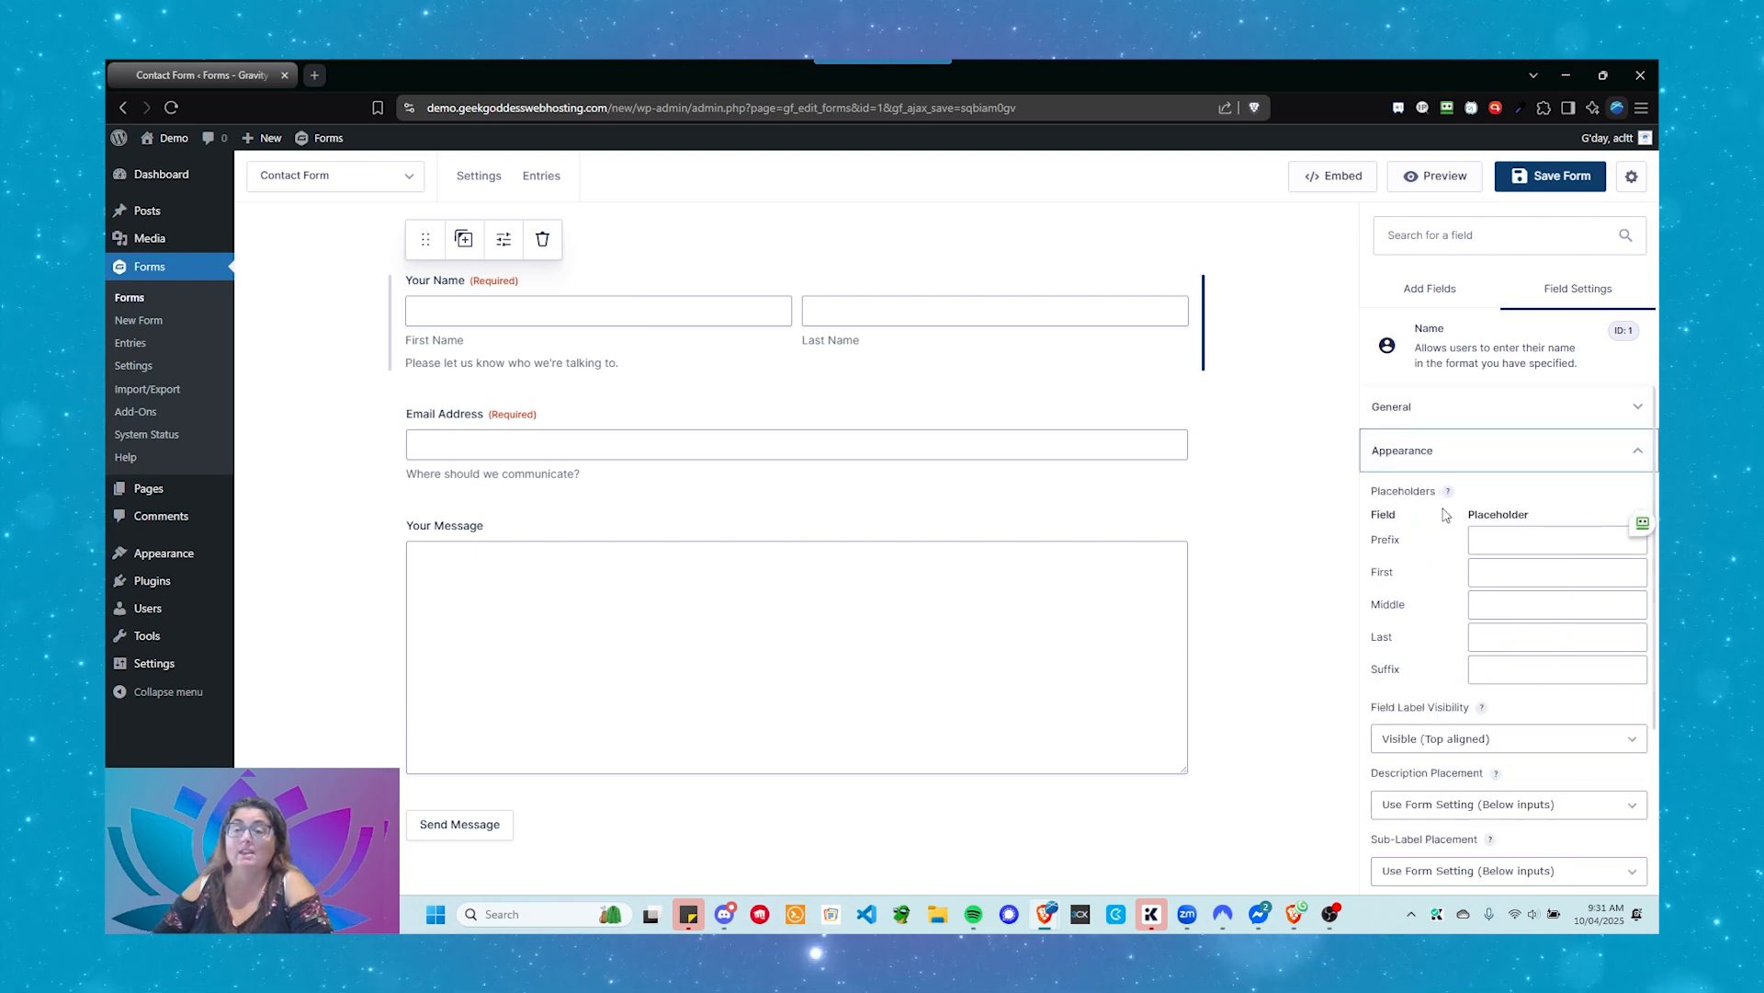
{"action": "scroll", "coordinate": [1443, 514], "scroll_direction": "down", "scroll_amount": 1}
{"action": "scroll", "coordinate": [1449, 514], "scroll_direction": "up", "scroll_amount": 1}
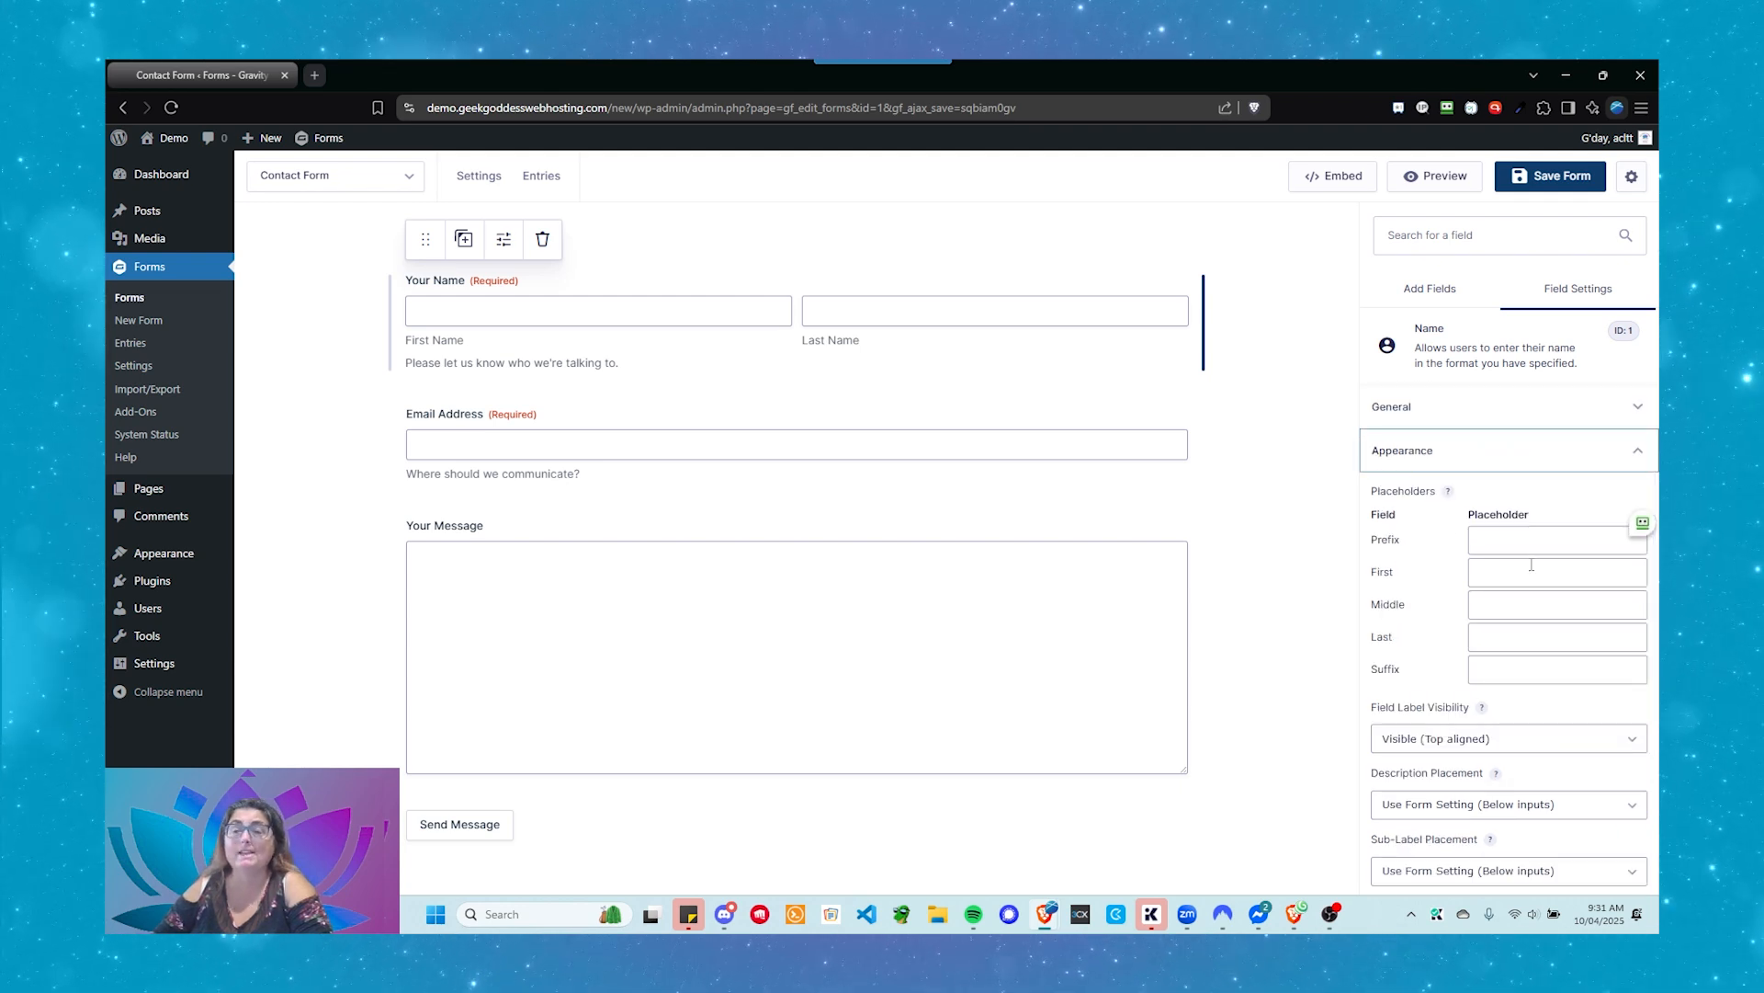
Step: Try "First" as the placeholder of the Name field's First input and clear it again
{"action": "left_click", "coordinate": [1519, 537]}
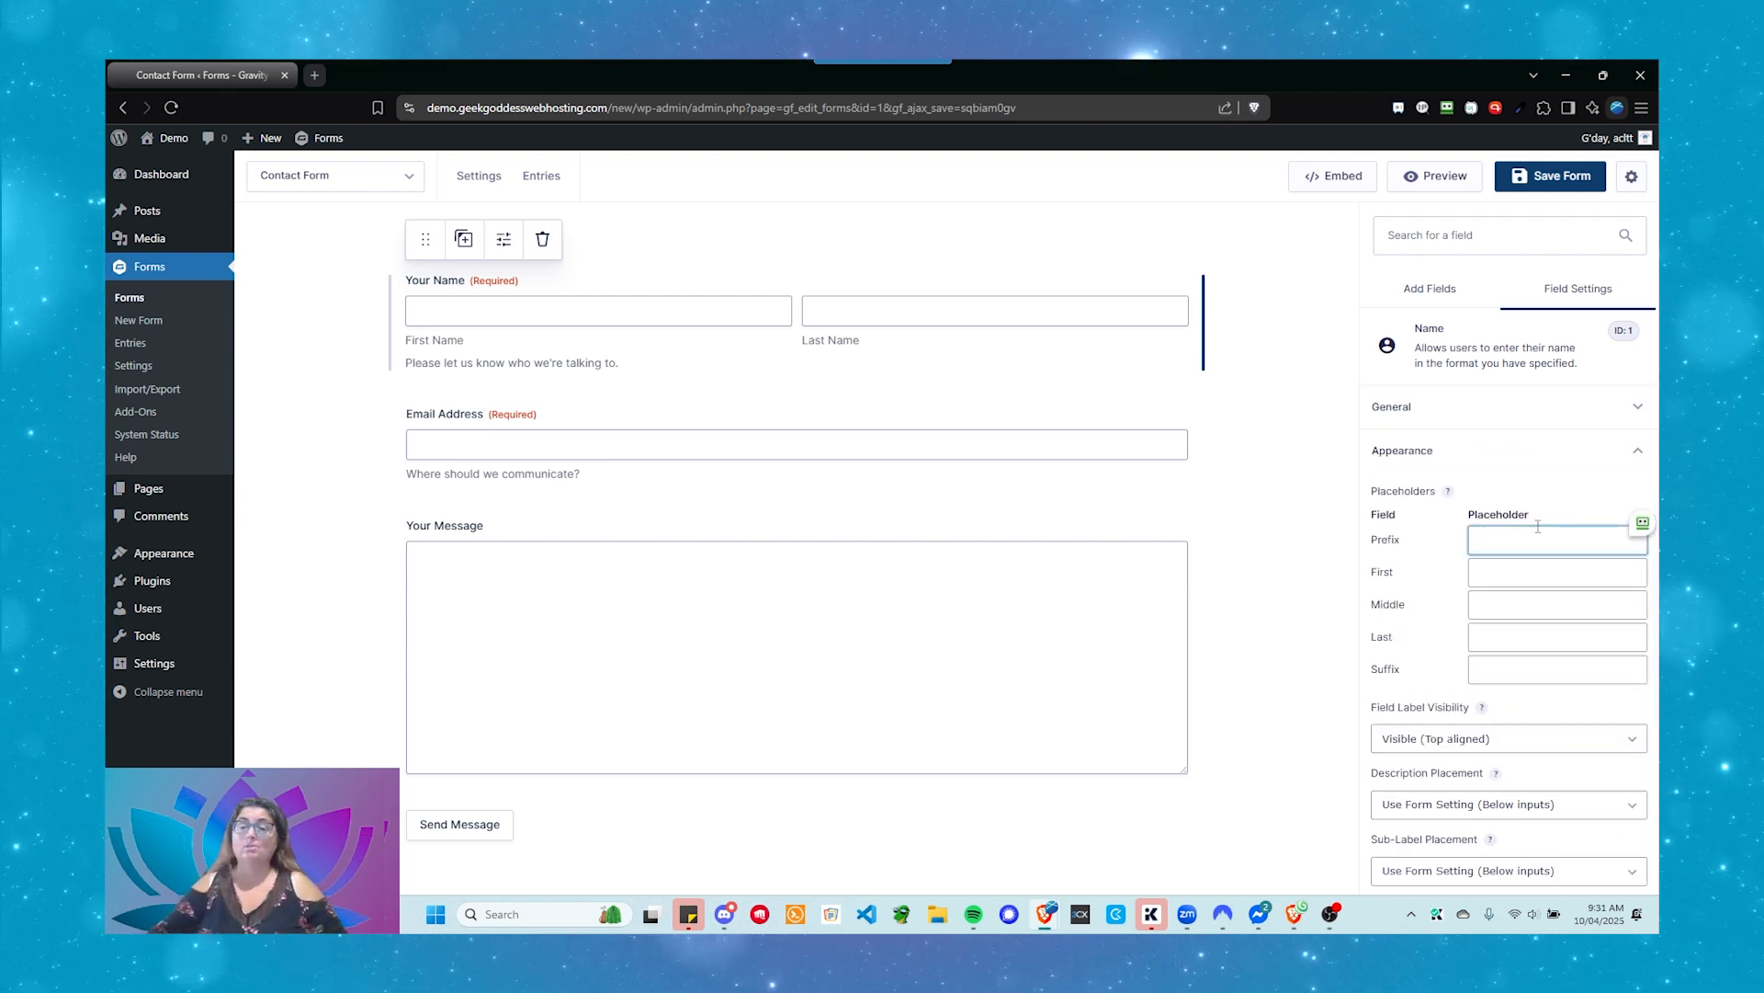
{"action": "left_click", "coordinate": [1485, 577]}
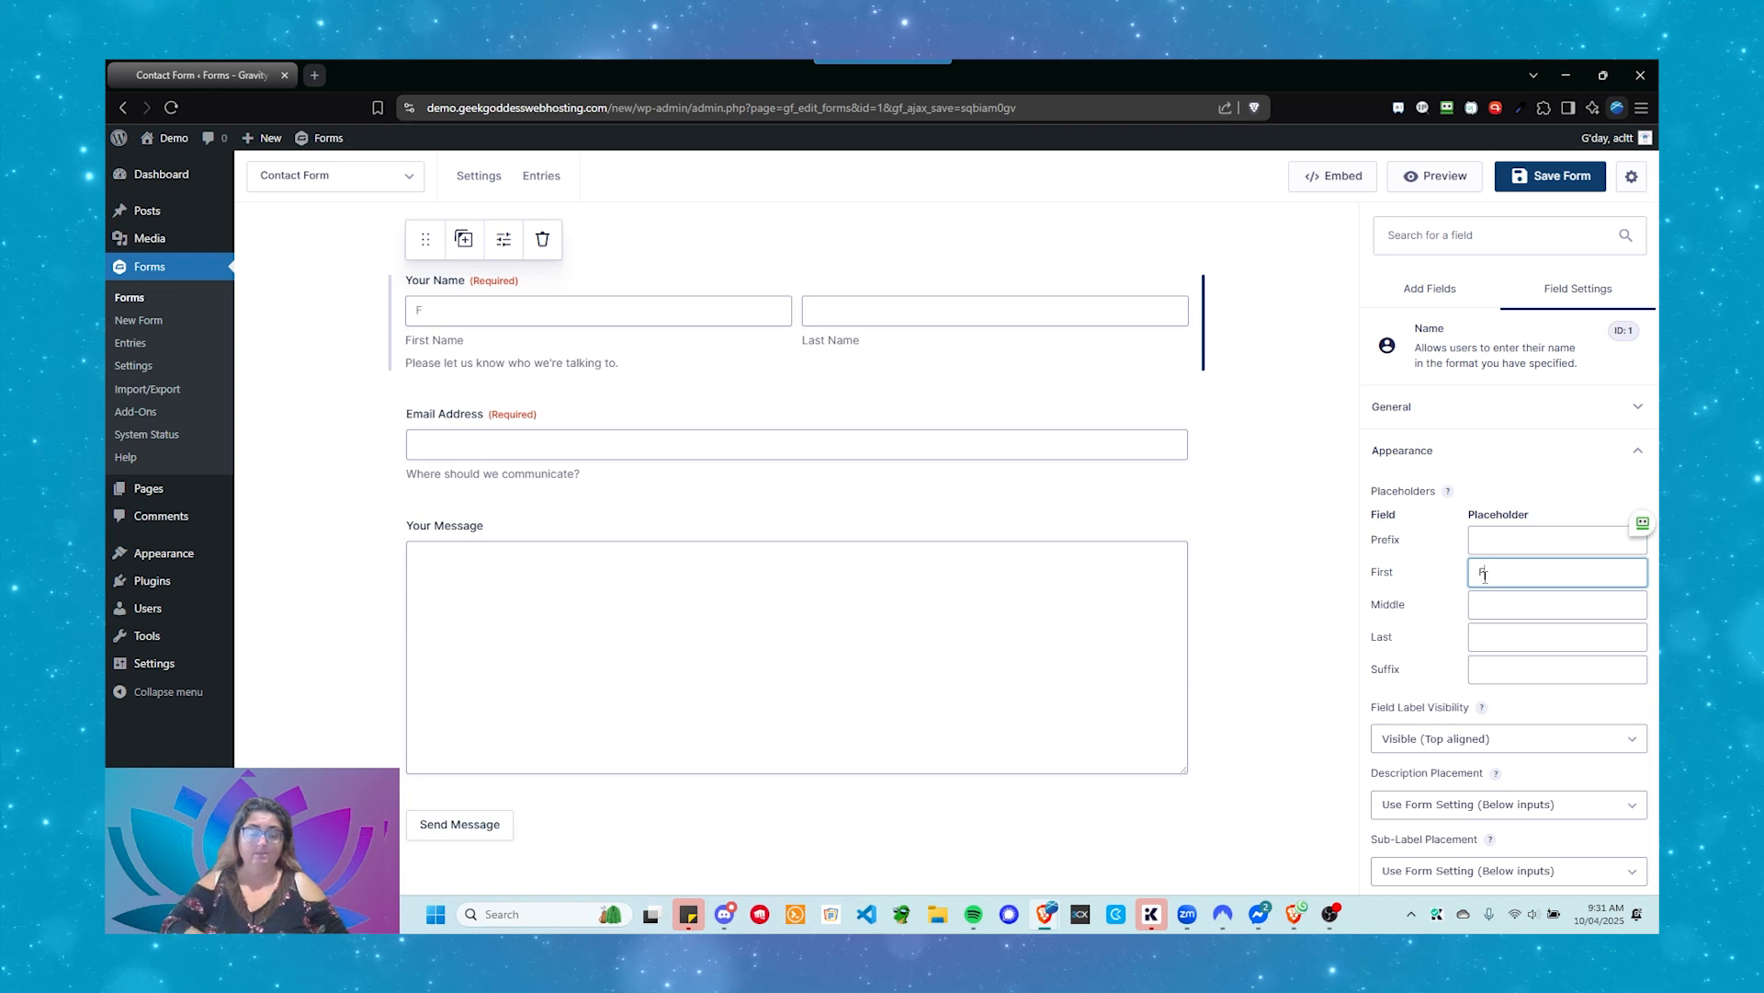
{"action": "type", "text": "First"}
{"action": "key", "text": "Tab"}
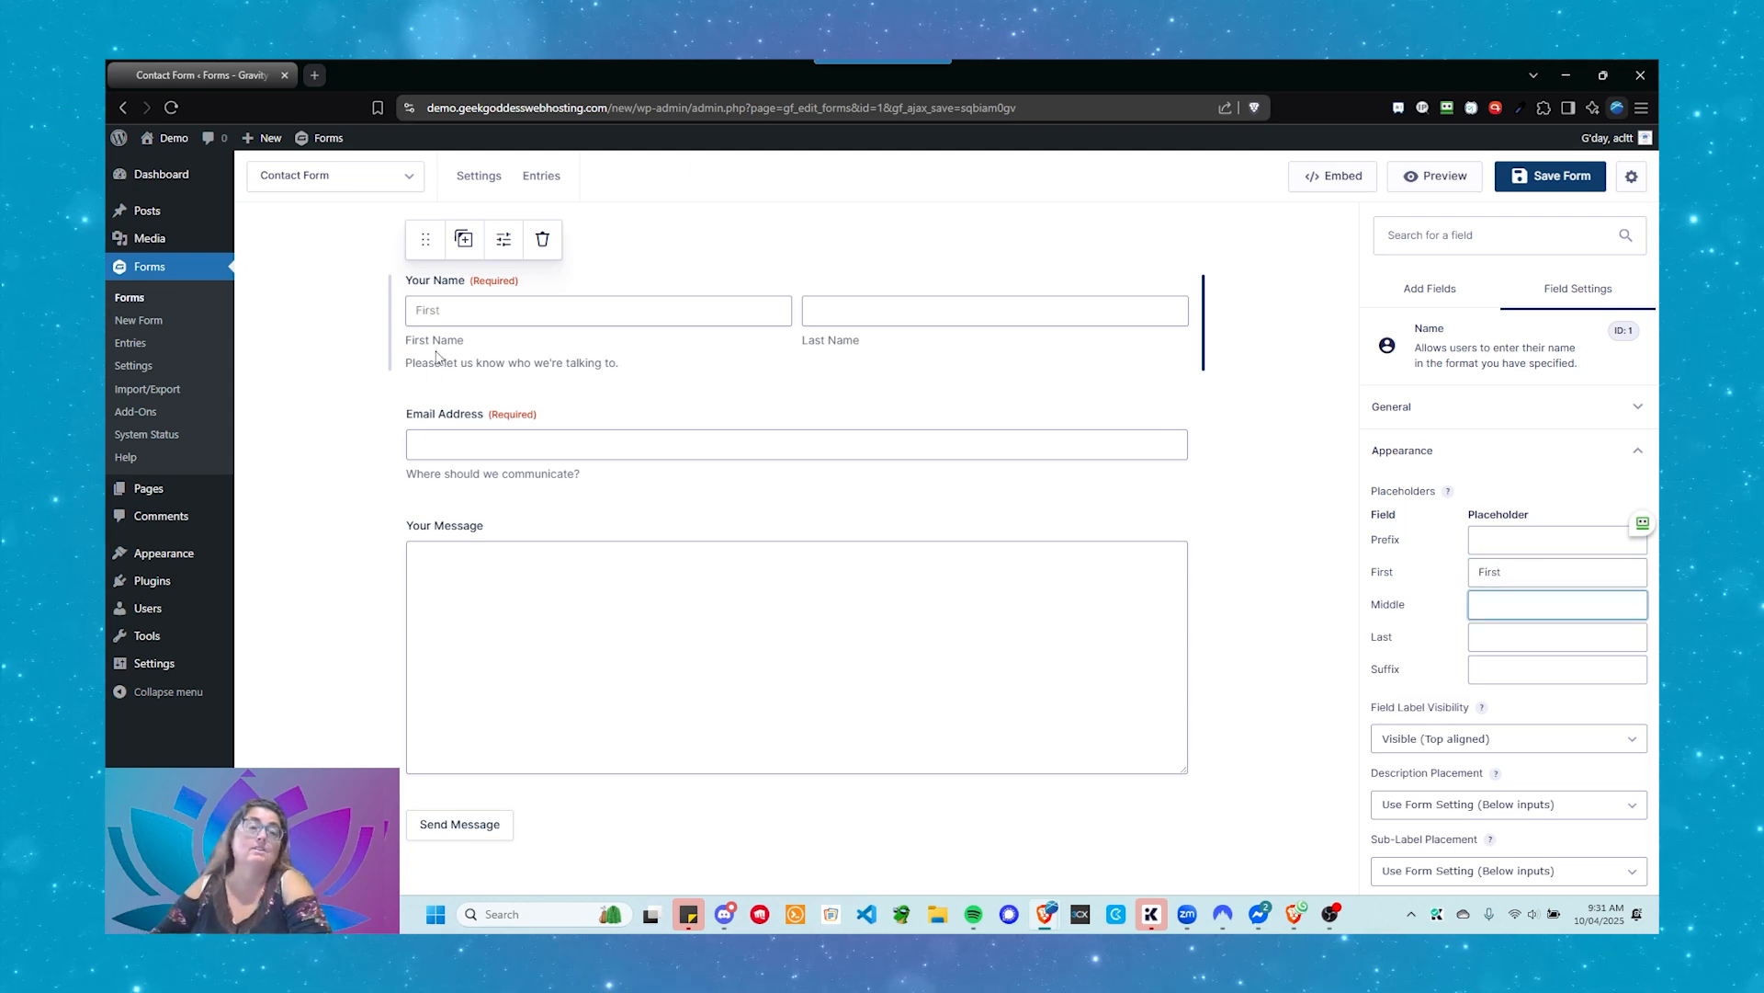
{"action": "left_click_drag", "start_coordinate": [452, 322], "coordinate": [413, 320]}
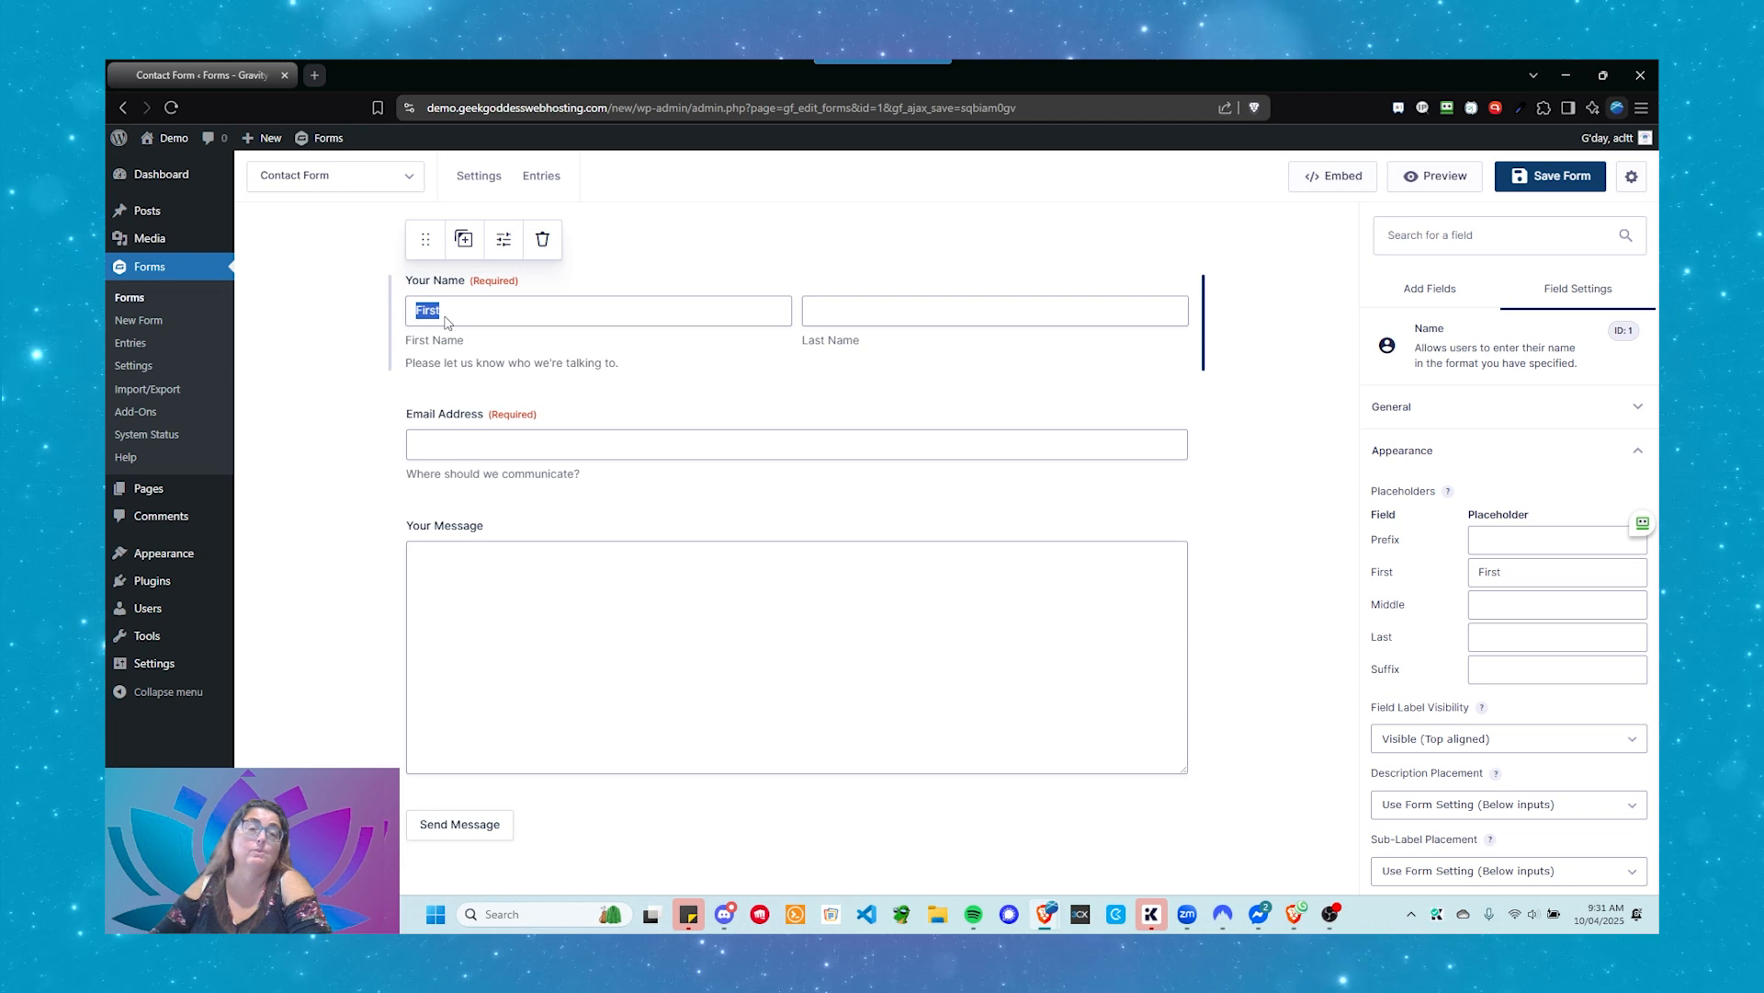
{"action": "left_click", "coordinate": [447, 322]}
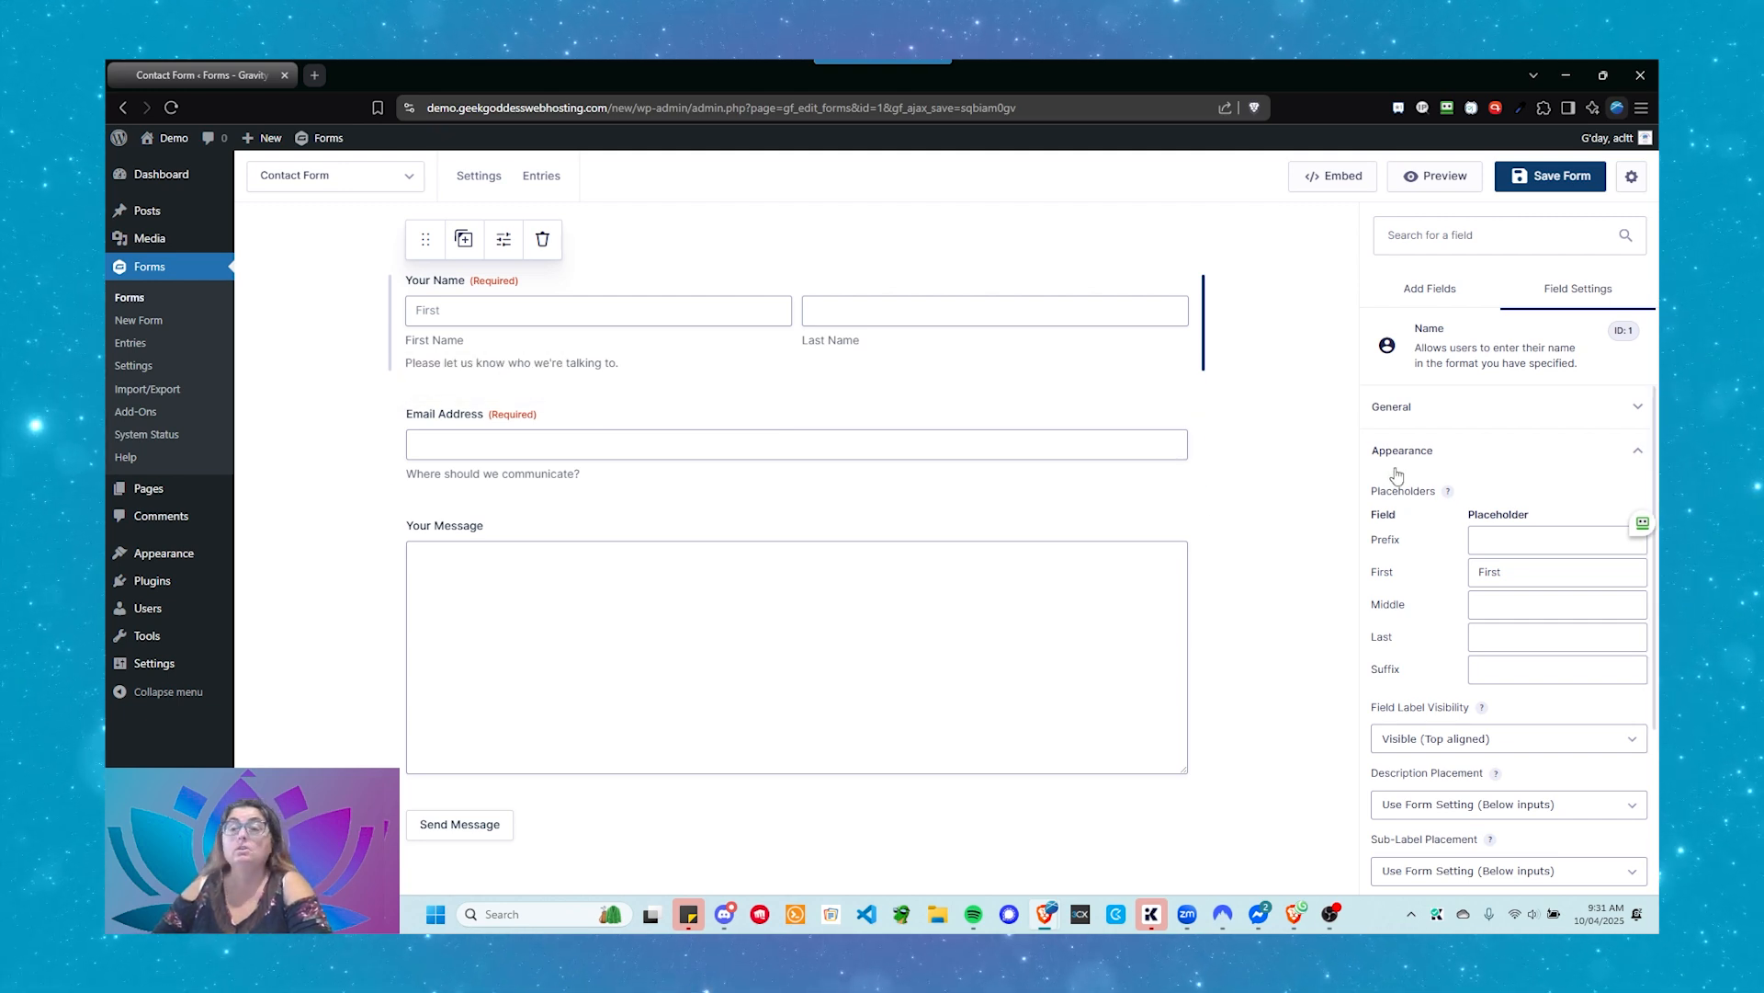
{"action": "double_click", "coordinate": [1474, 572]}
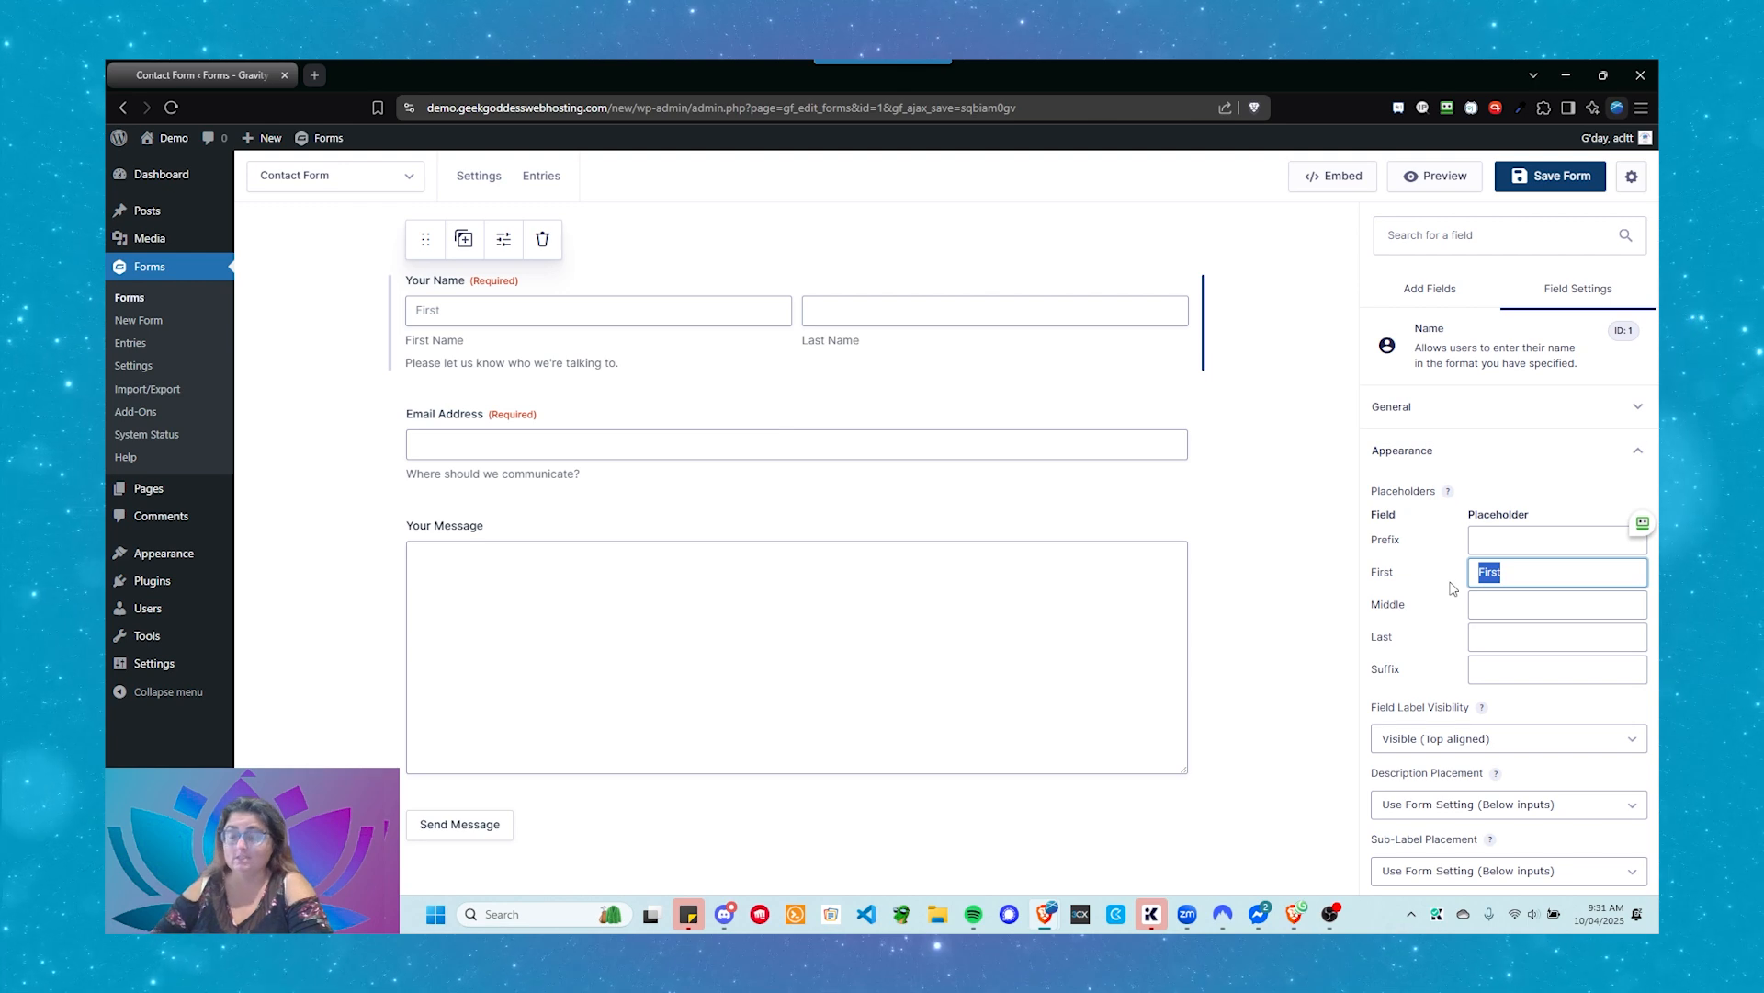
{"action": "key", "text": "BackSpace"}
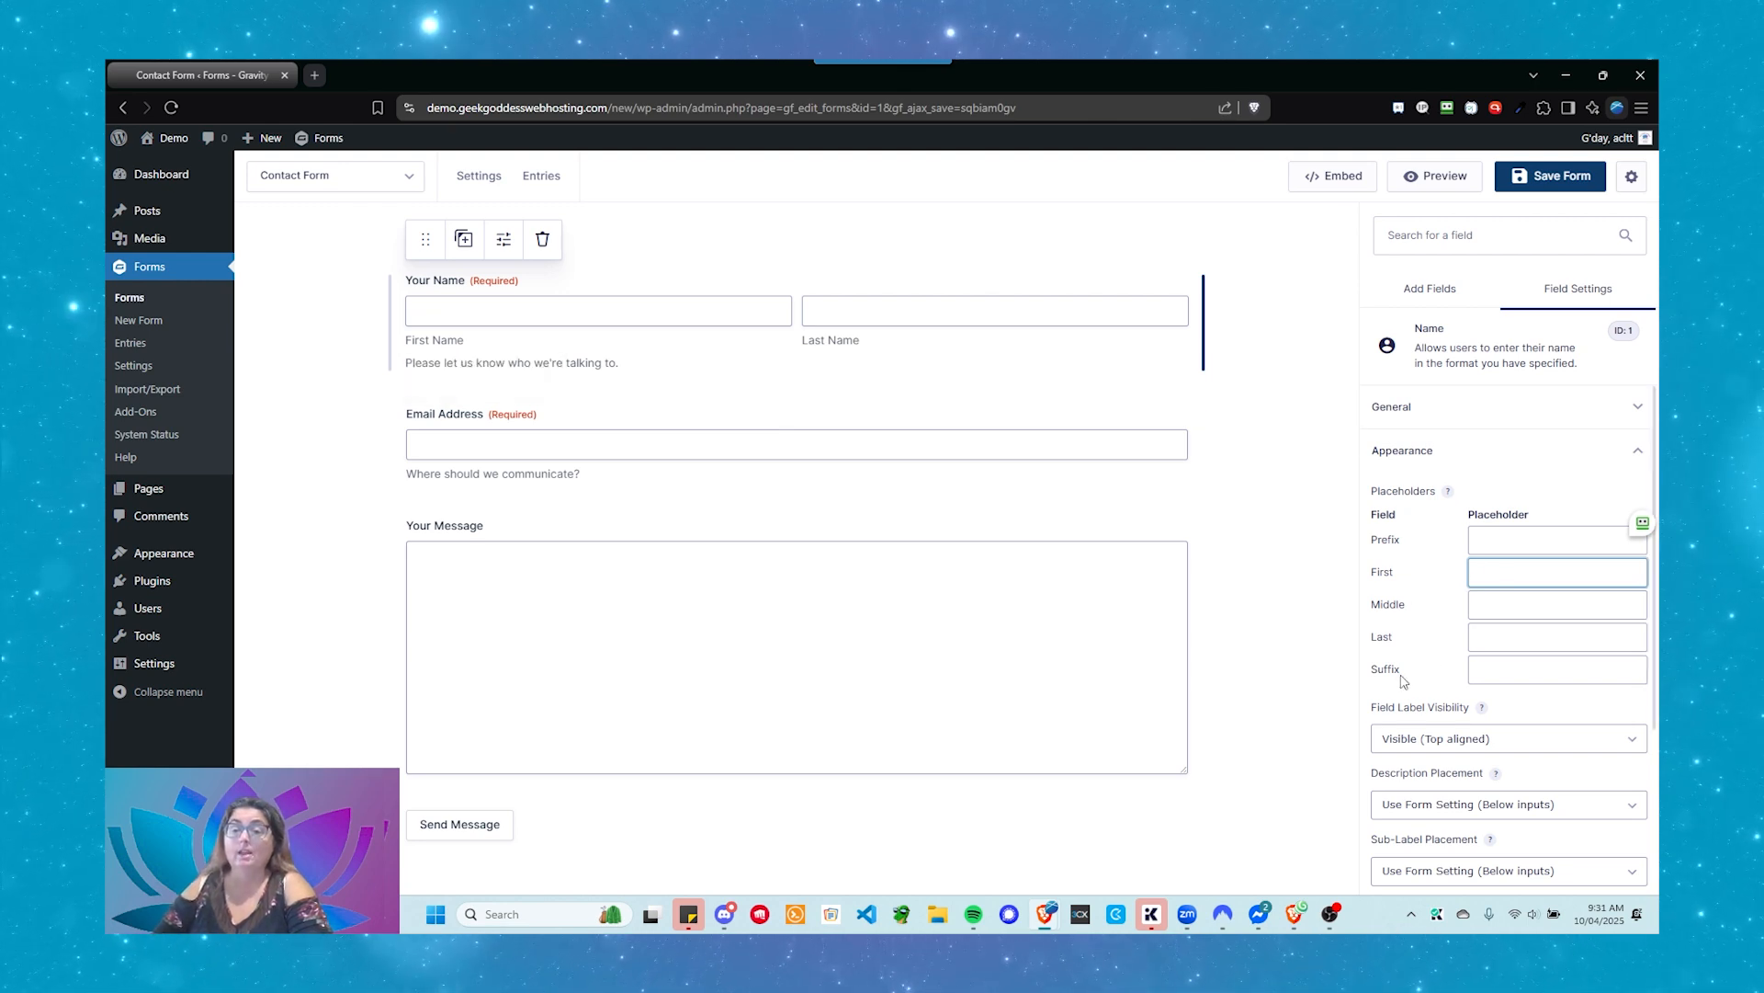
Step: Set the Name field's label visibility to Hidden and give its First input the placeholder "First Name"
{"action": "left_click", "coordinate": [1425, 751]}
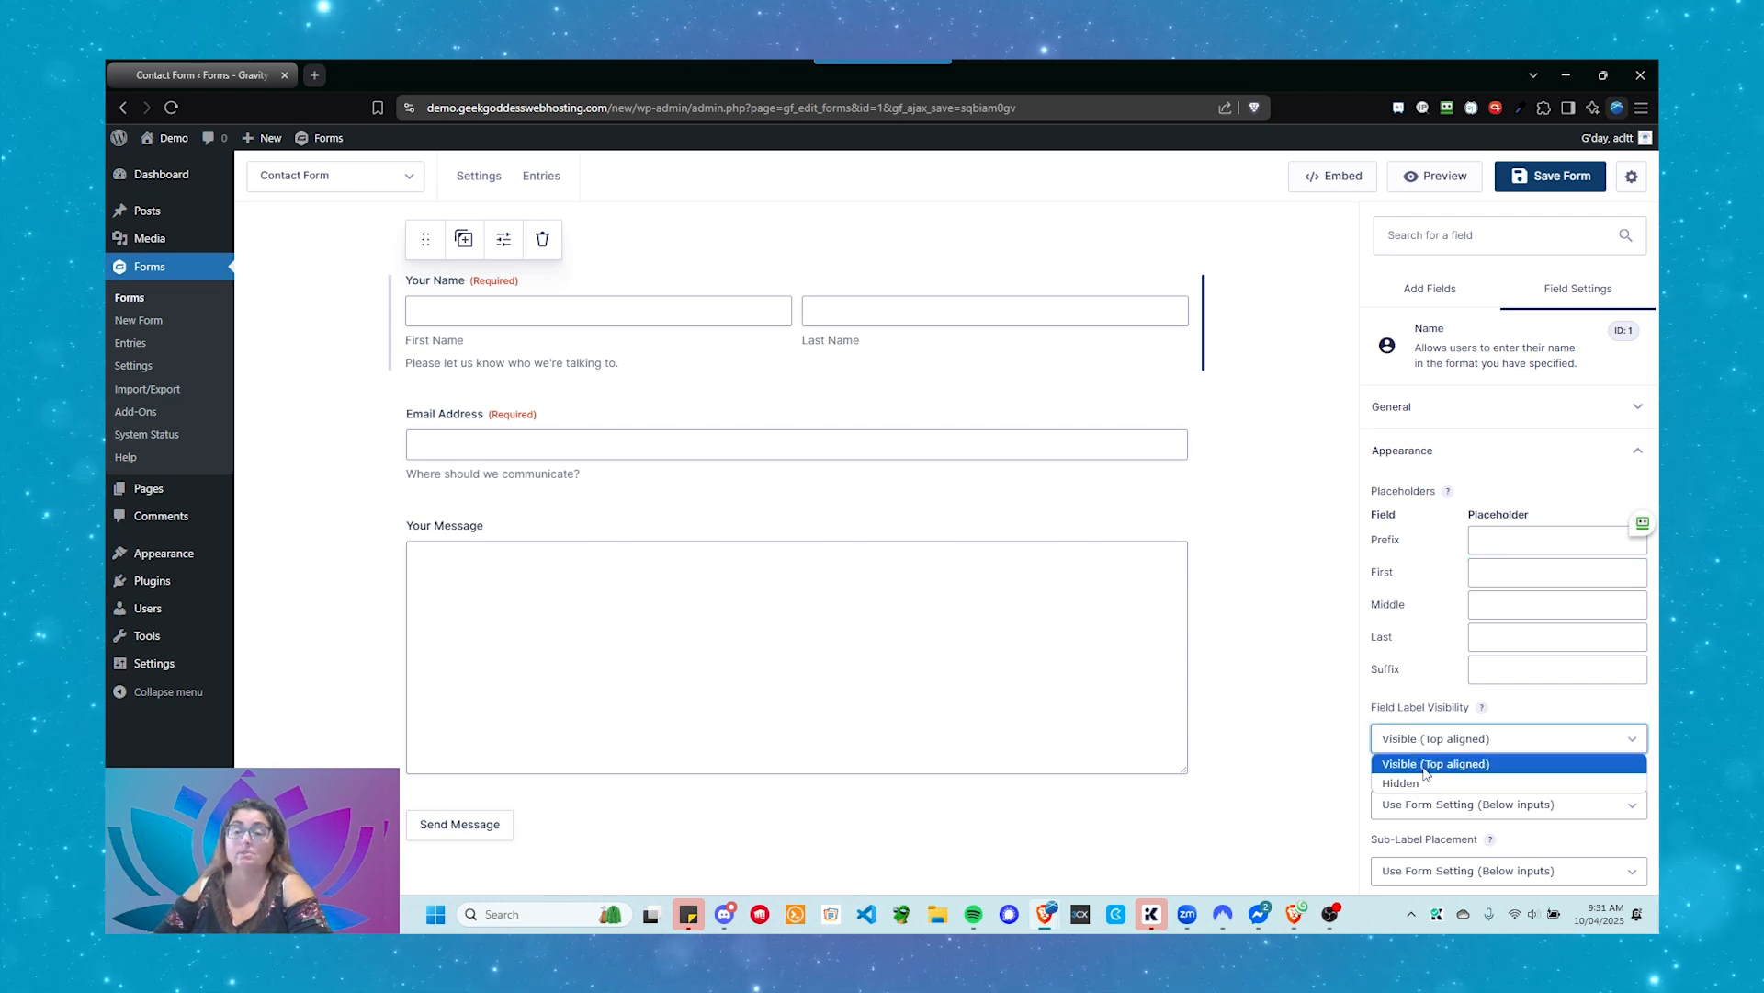
{"action": "left_click", "coordinate": [1426, 784]}
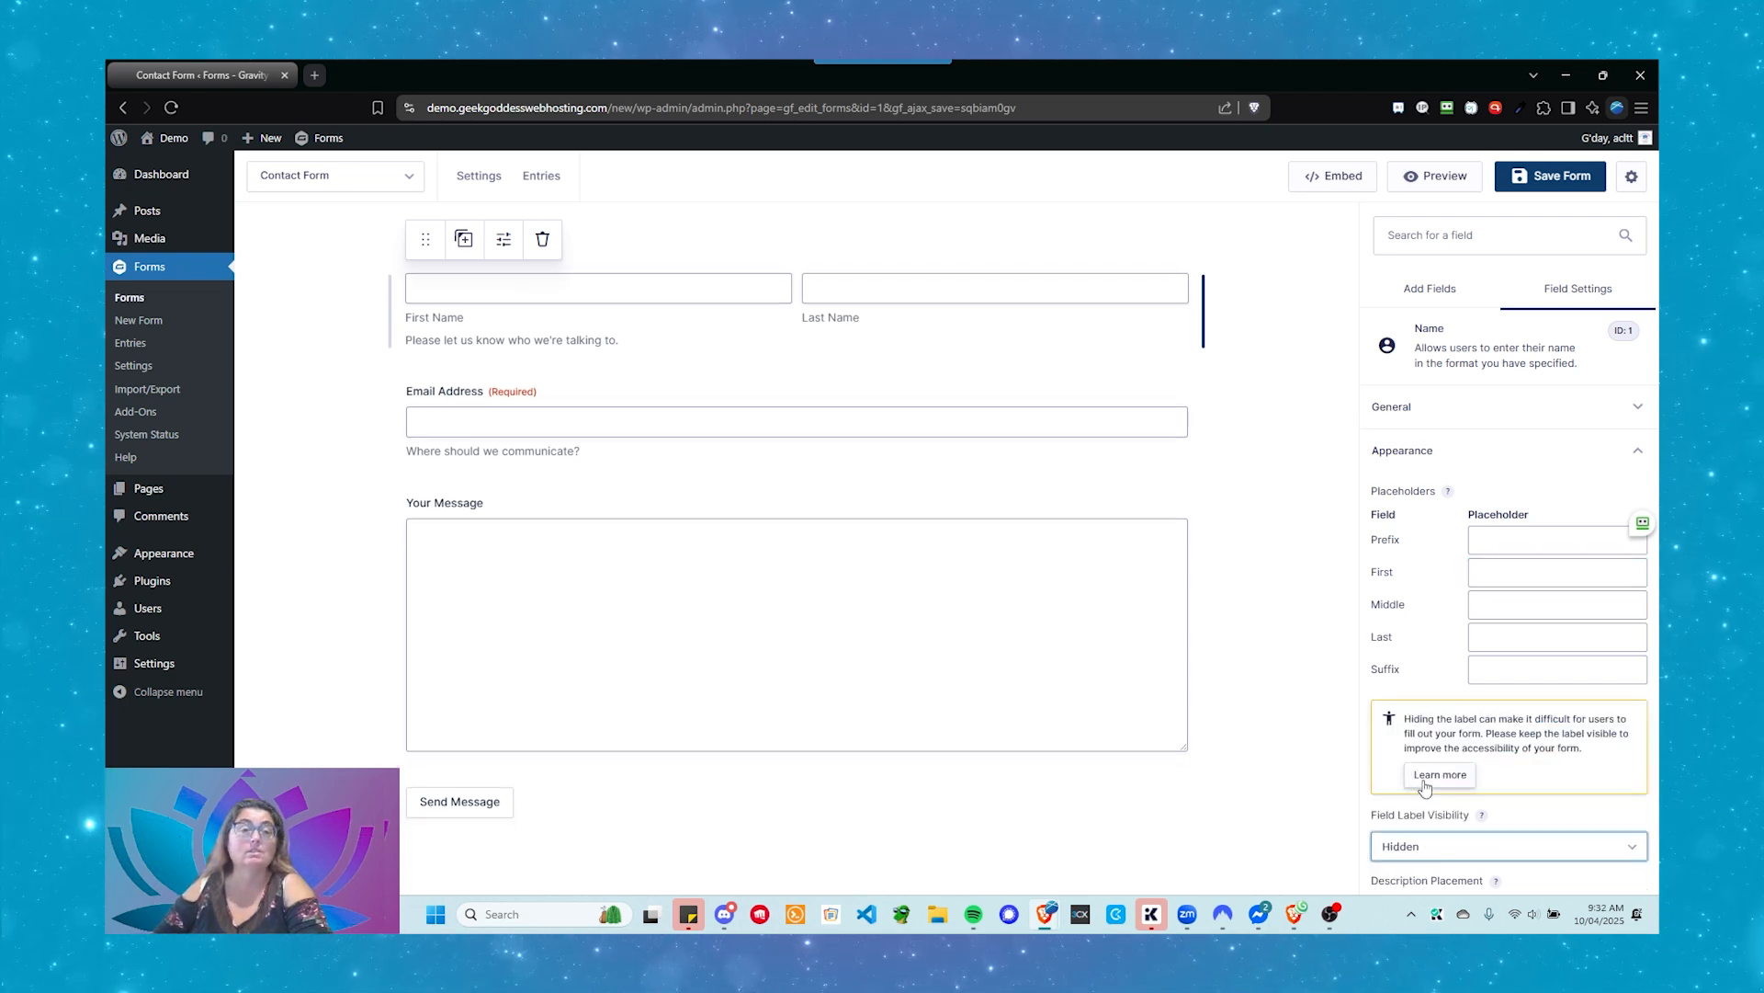
{"action": "scroll", "coordinate": [1466, 735], "scroll_direction": "down", "scroll_amount": 1}
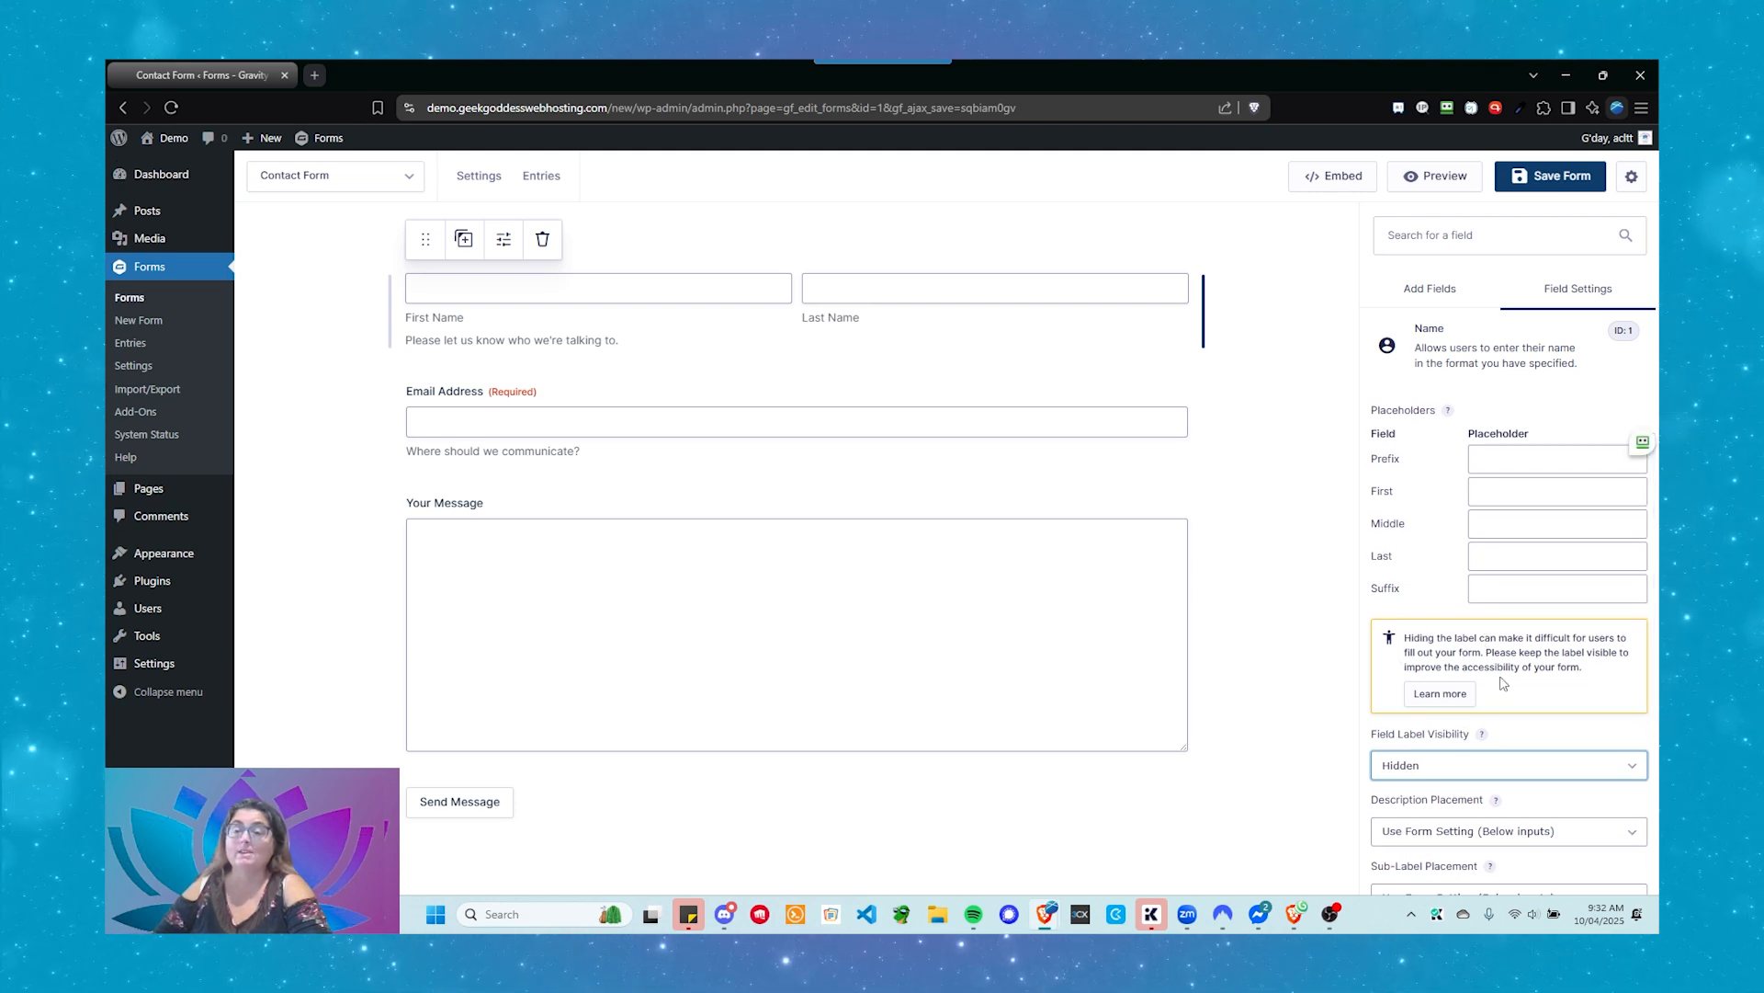
{"action": "left_click", "coordinate": [1508, 499]}
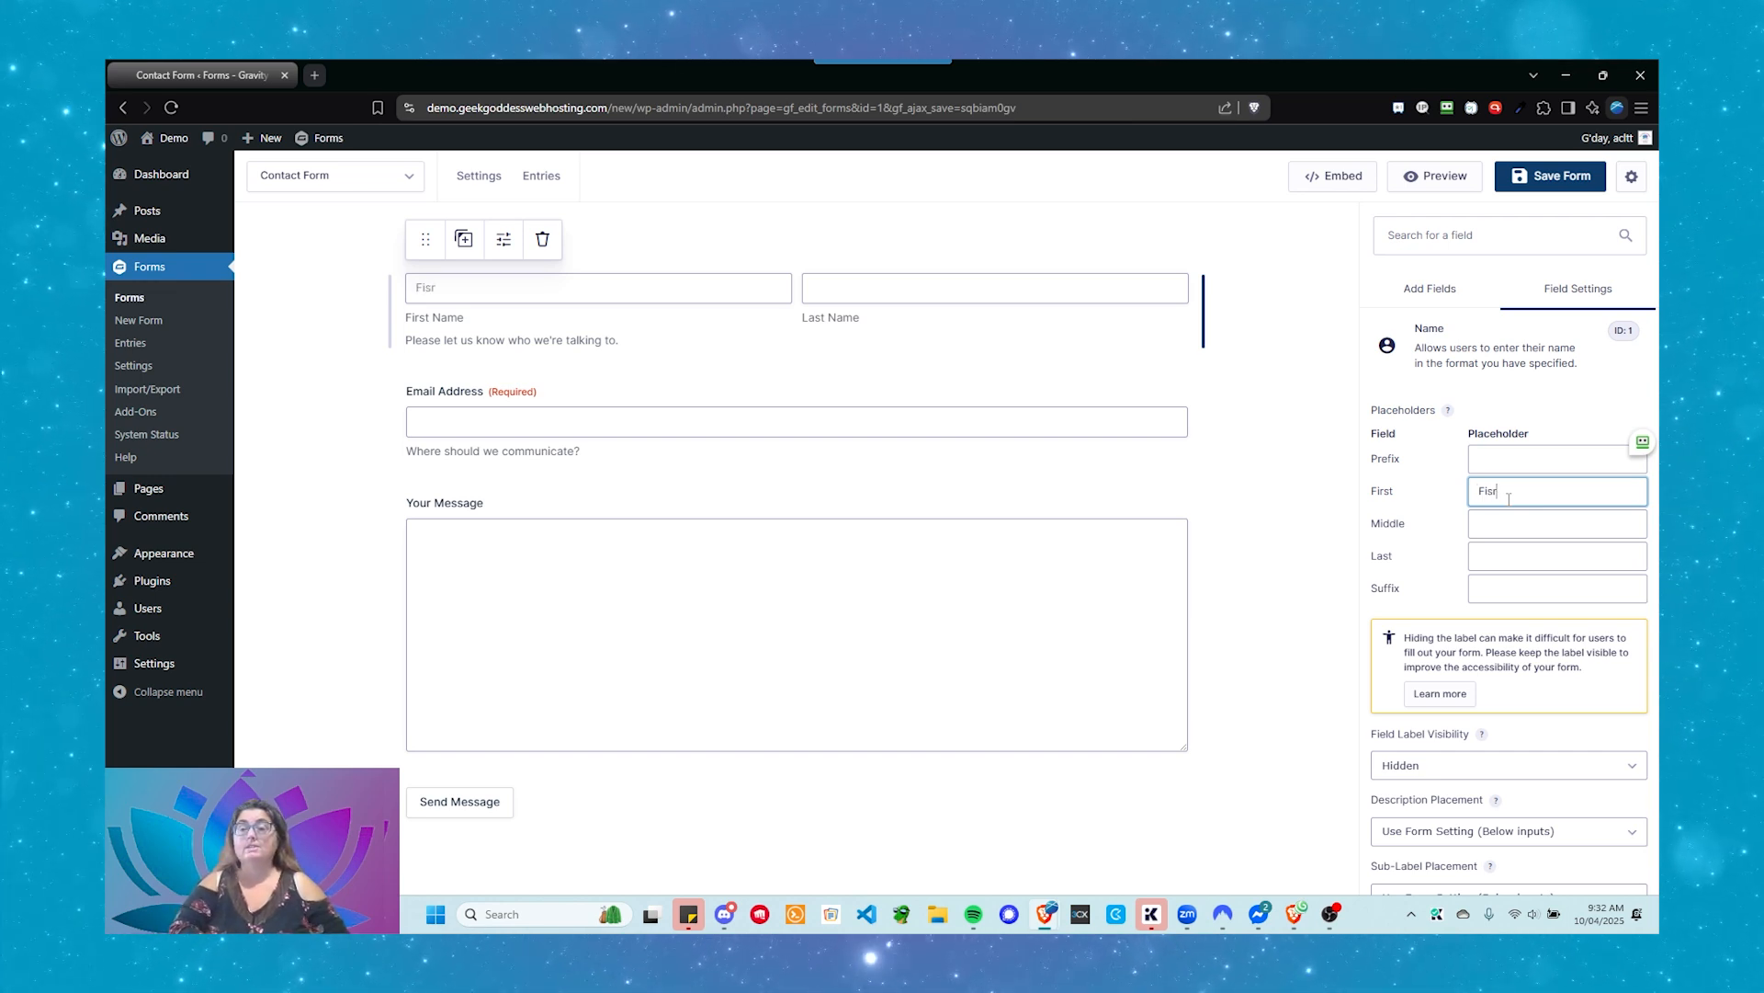
{"action": "type", "text": "First Name"}
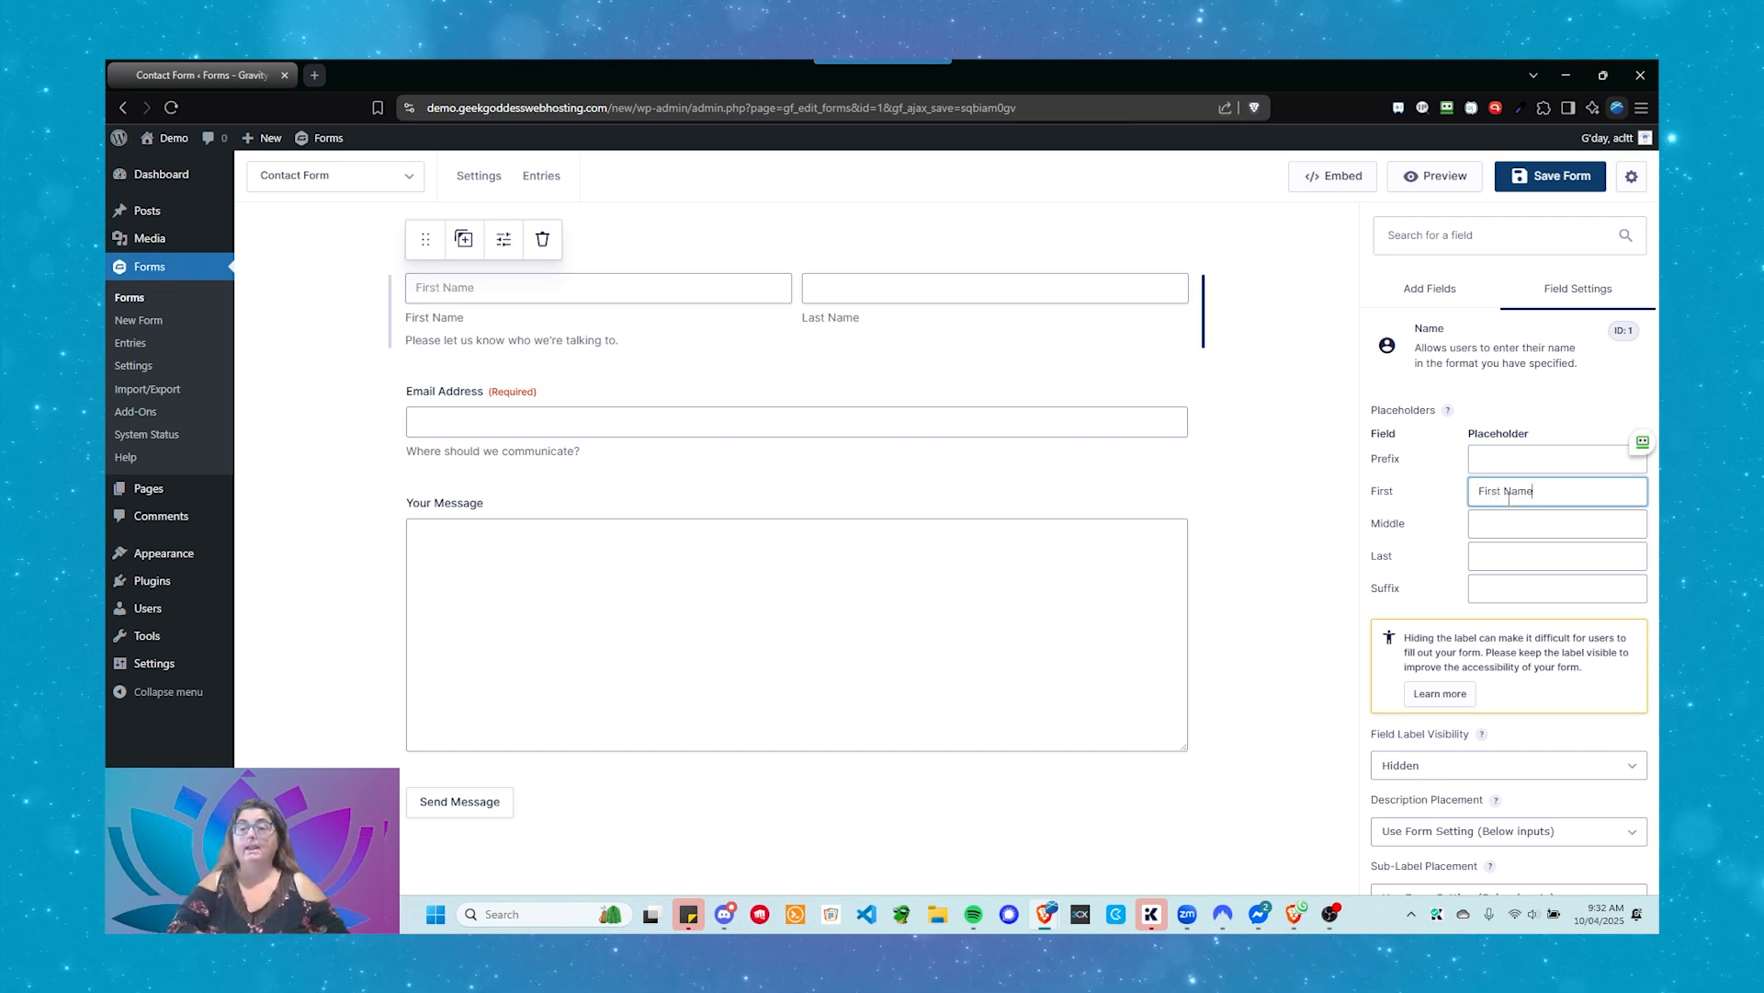
{"action": "key", "text": "Tab"}
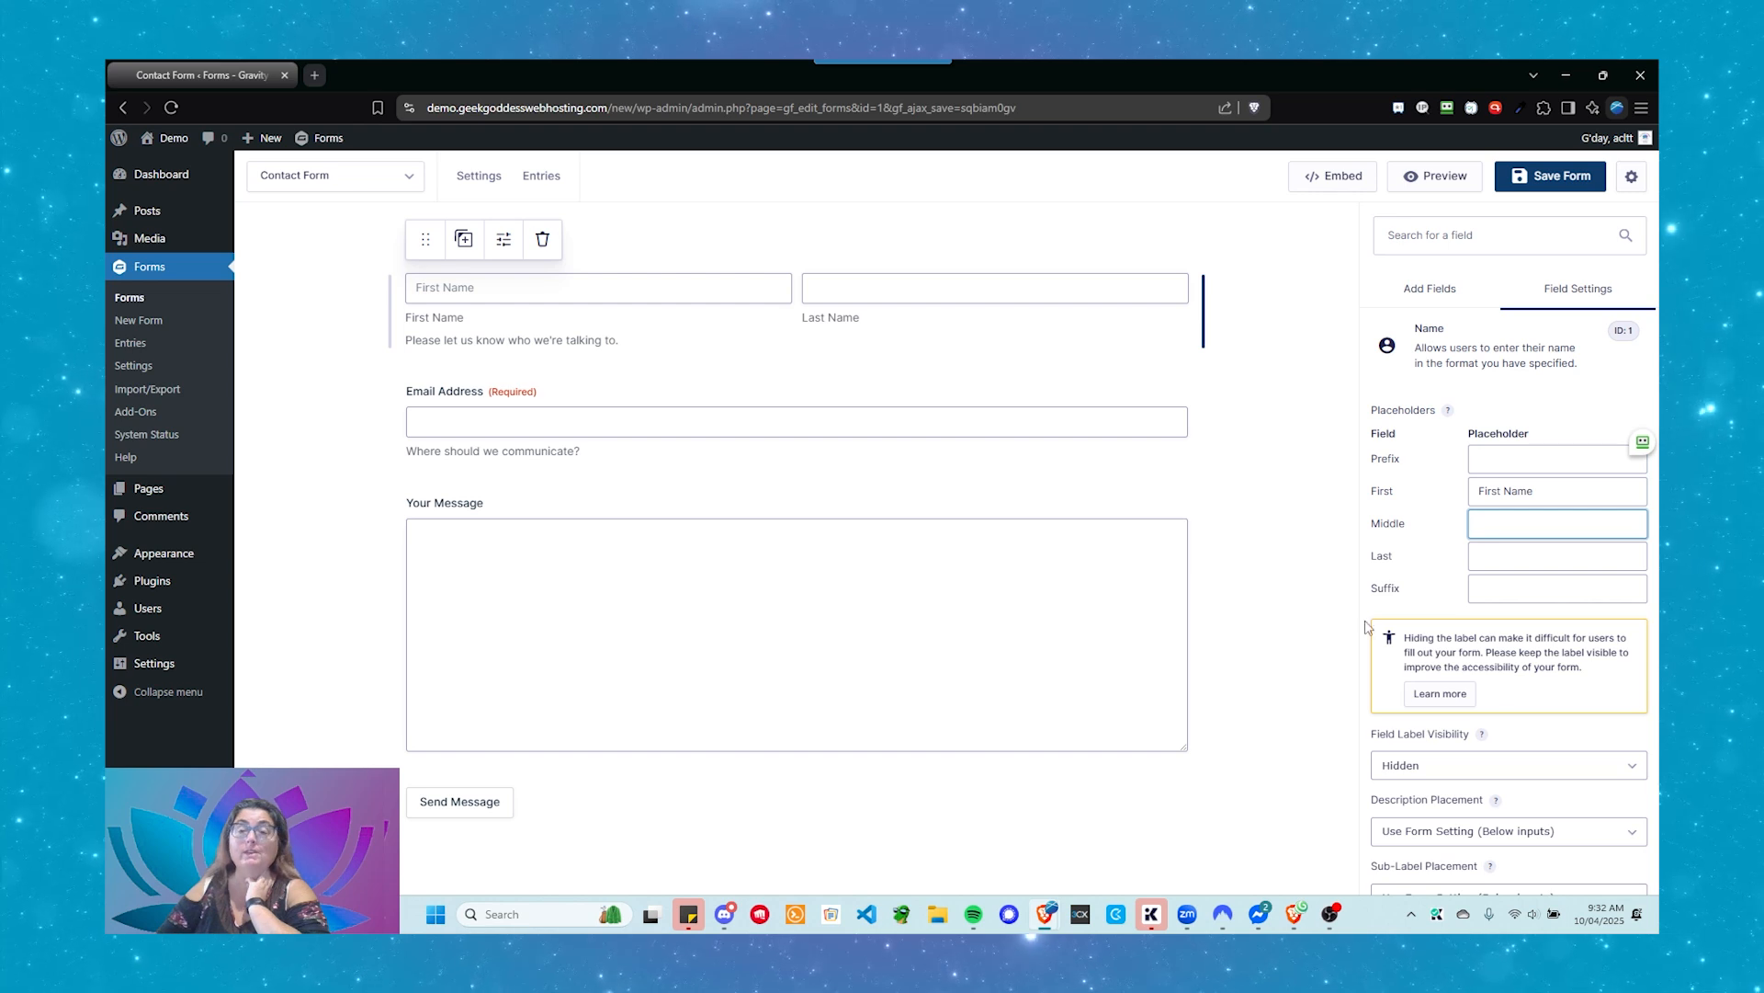
{"action": "left_click_drag", "start_coordinate": [473, 328], "coordinate": [401, 328]}
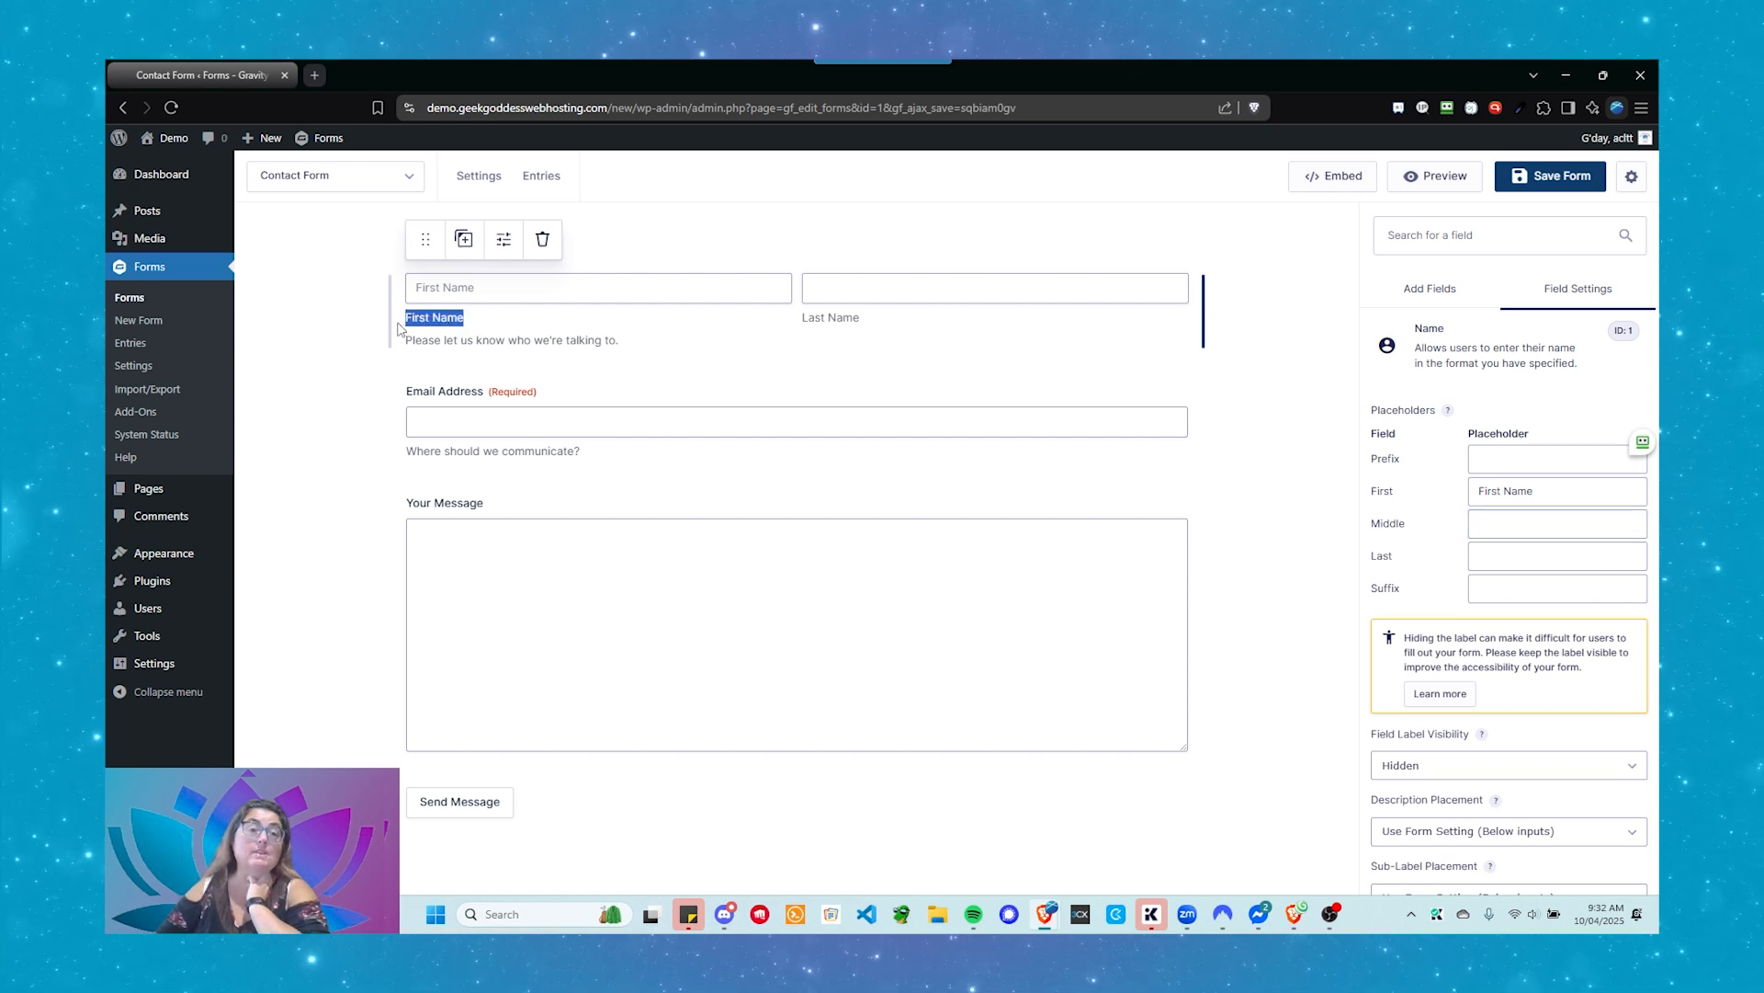
{"action": "left_click", "coordinate": [512, 303]}
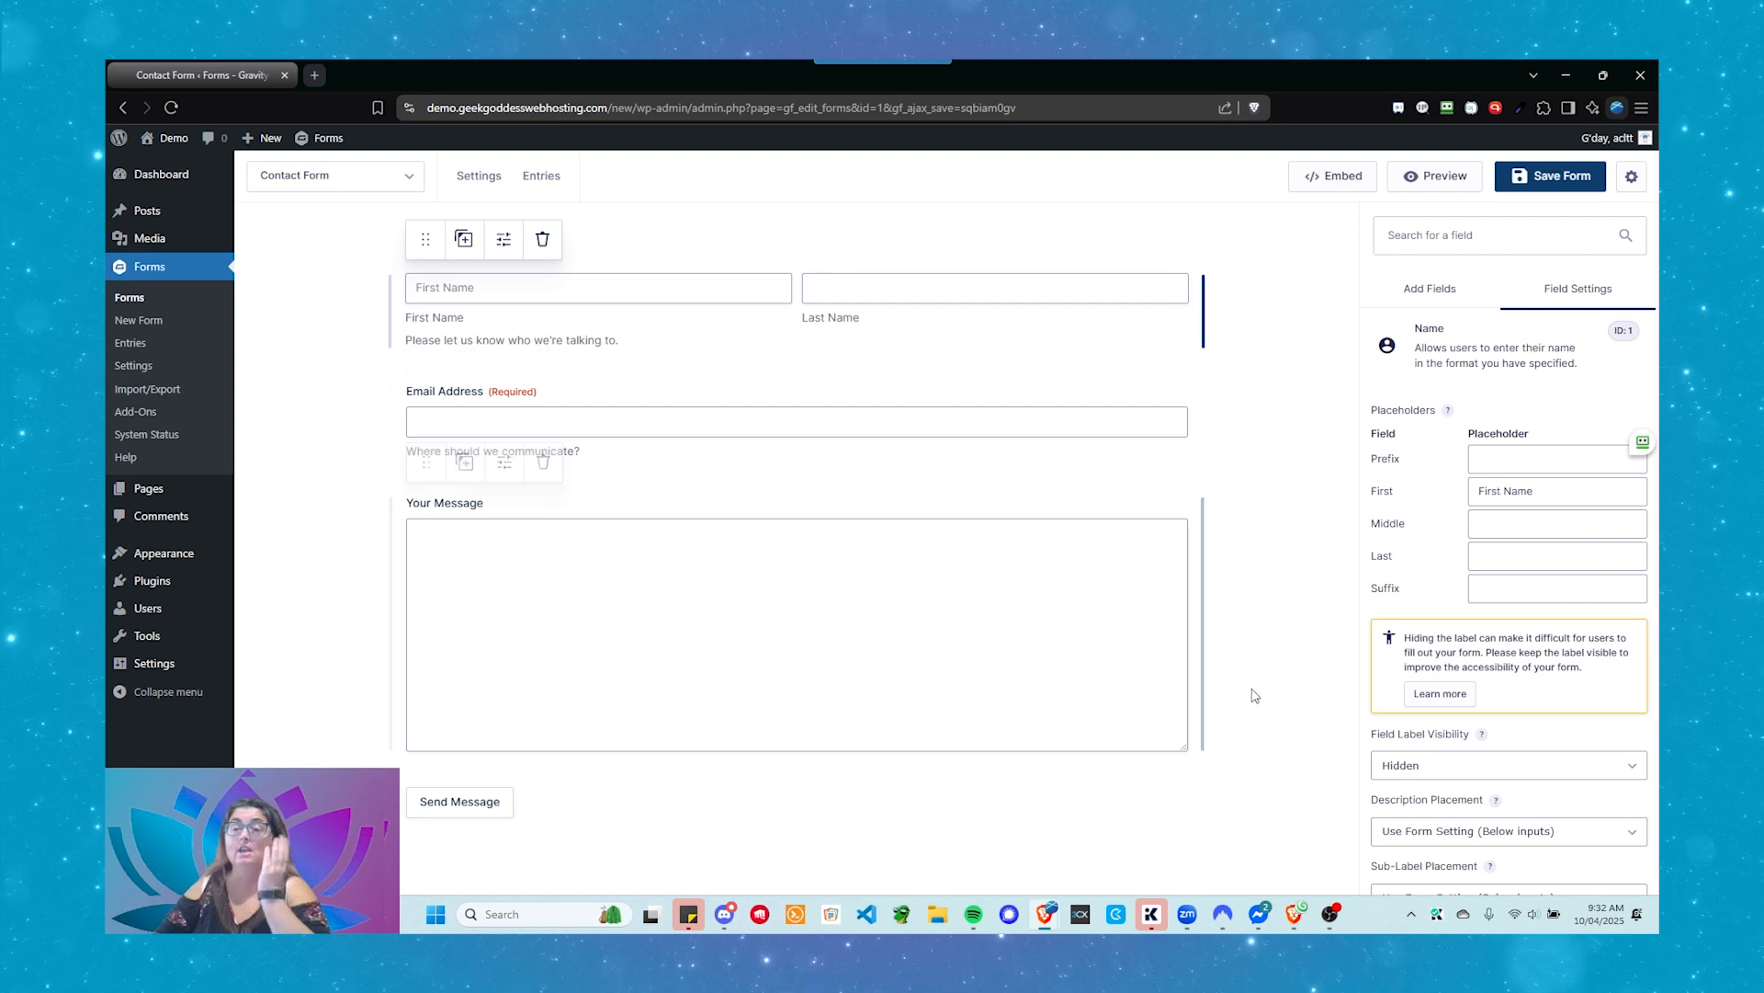
Step: Try placing the Name field's description above the inputs and restore the Use Form Setting (Below inputs) option
{"action": "scroll", "coordinate": [1457, 793], "scroll_direction": "down", "scroll_amount": 2}
{"action": "scroll", "coordinate": [1457, 793], "scroll_direction": "down", "scroll_amount": 3}
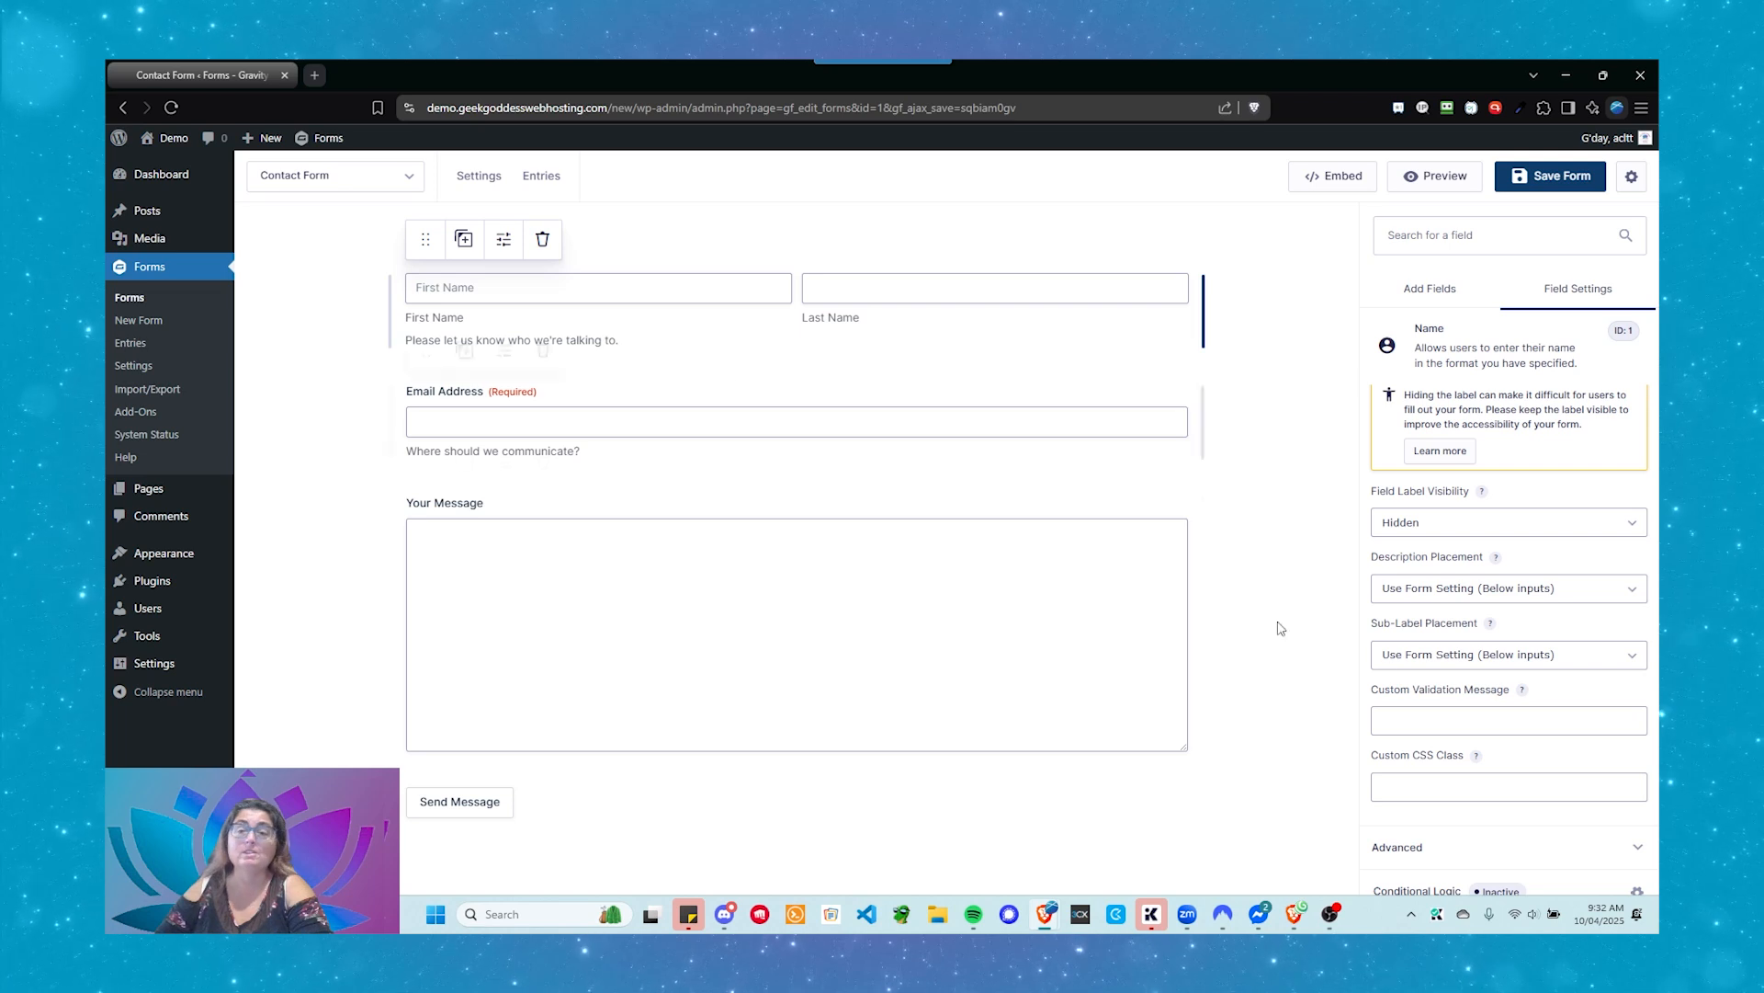
{"action": "left_click", "coordinate": [1474, 602]}
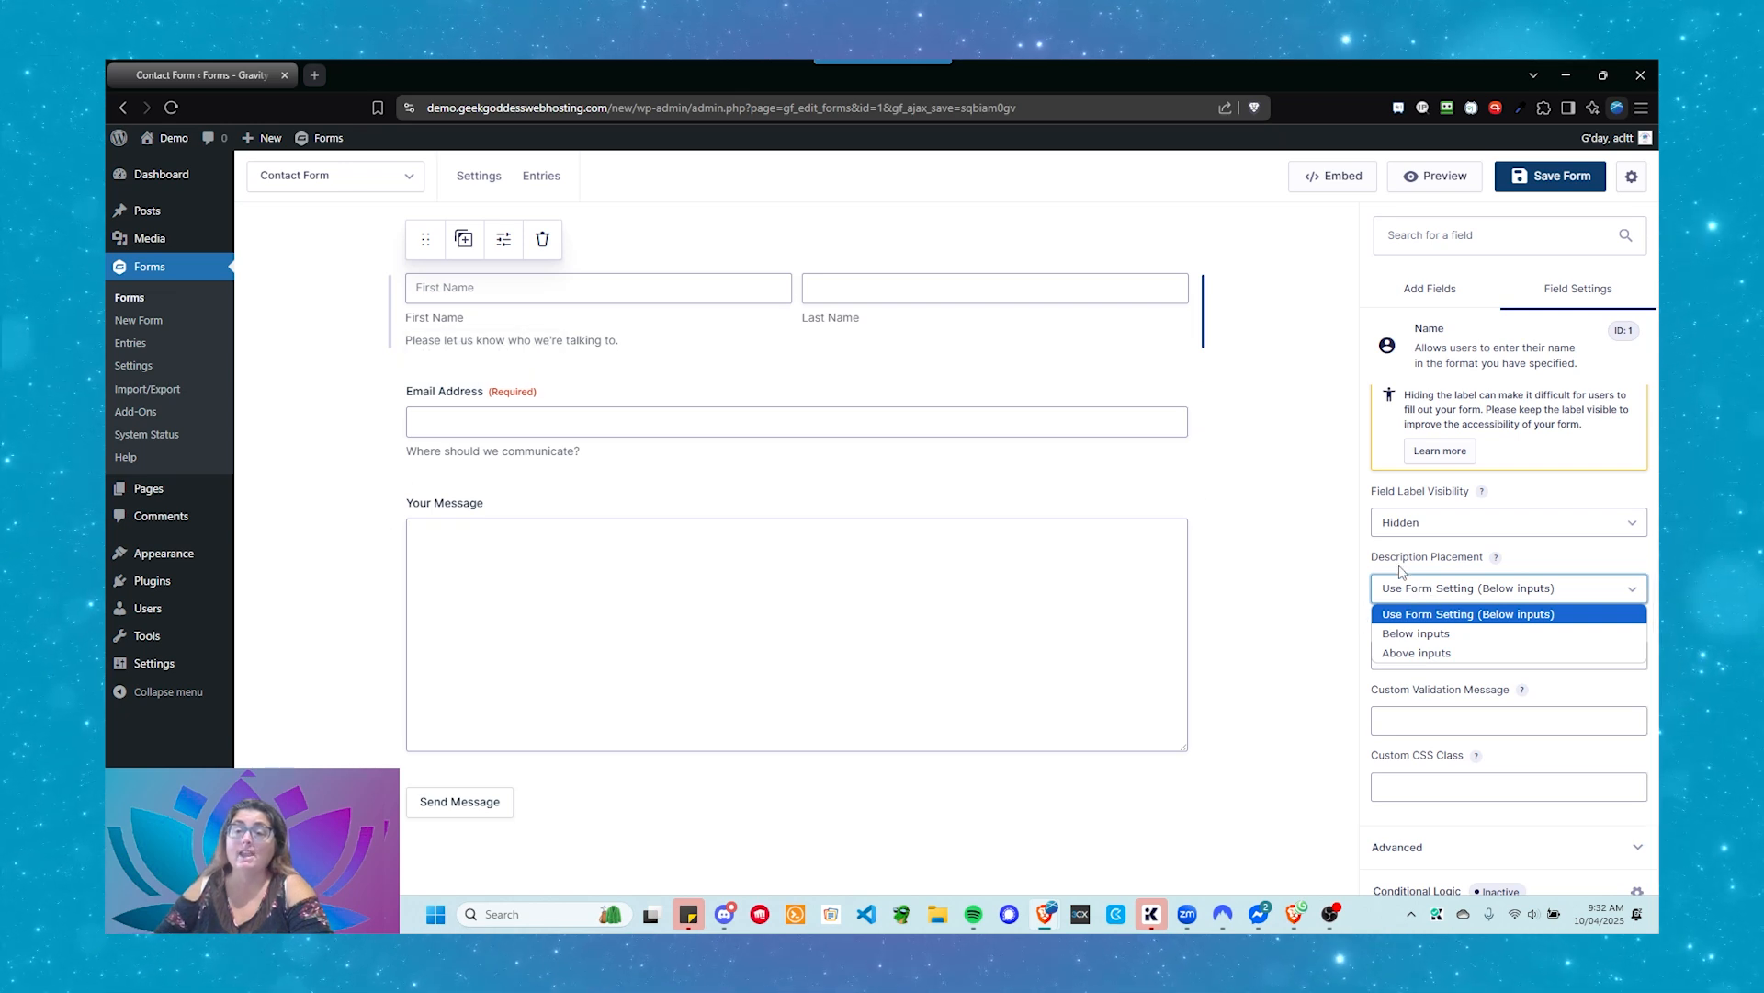
{"action": "left_click", "coordinate": [1427, 653]}
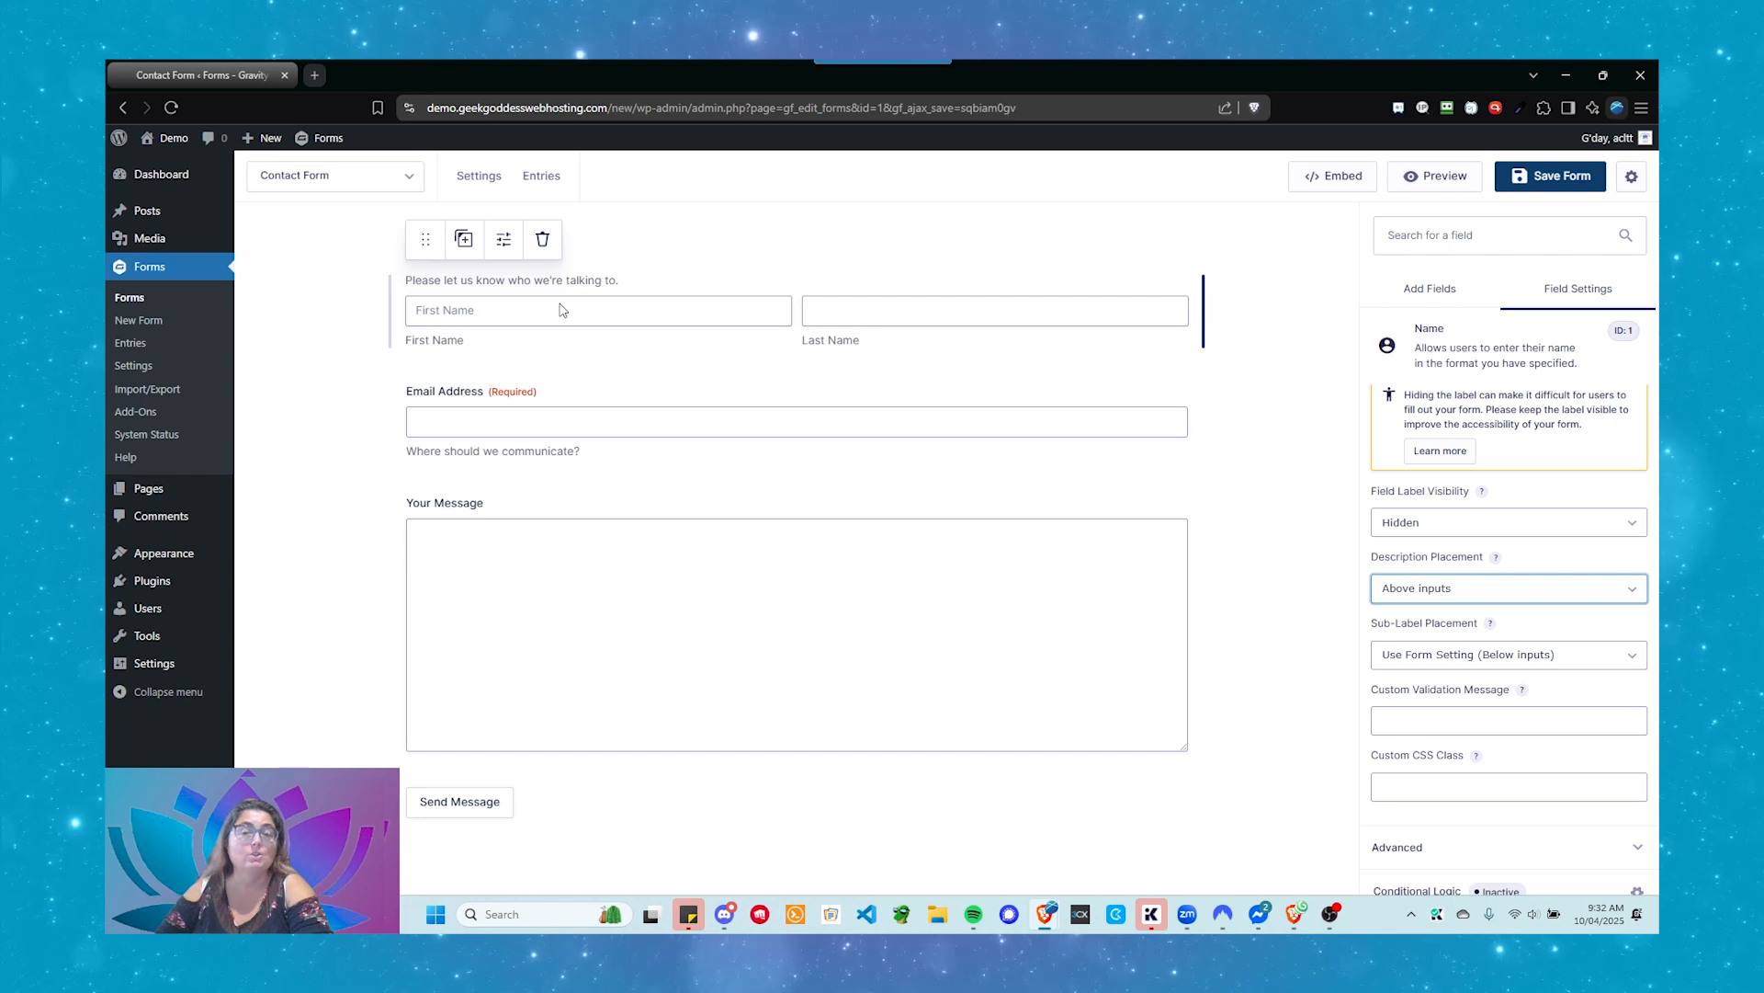
{"action": "left_click", "coordinate": [1444, 593]}
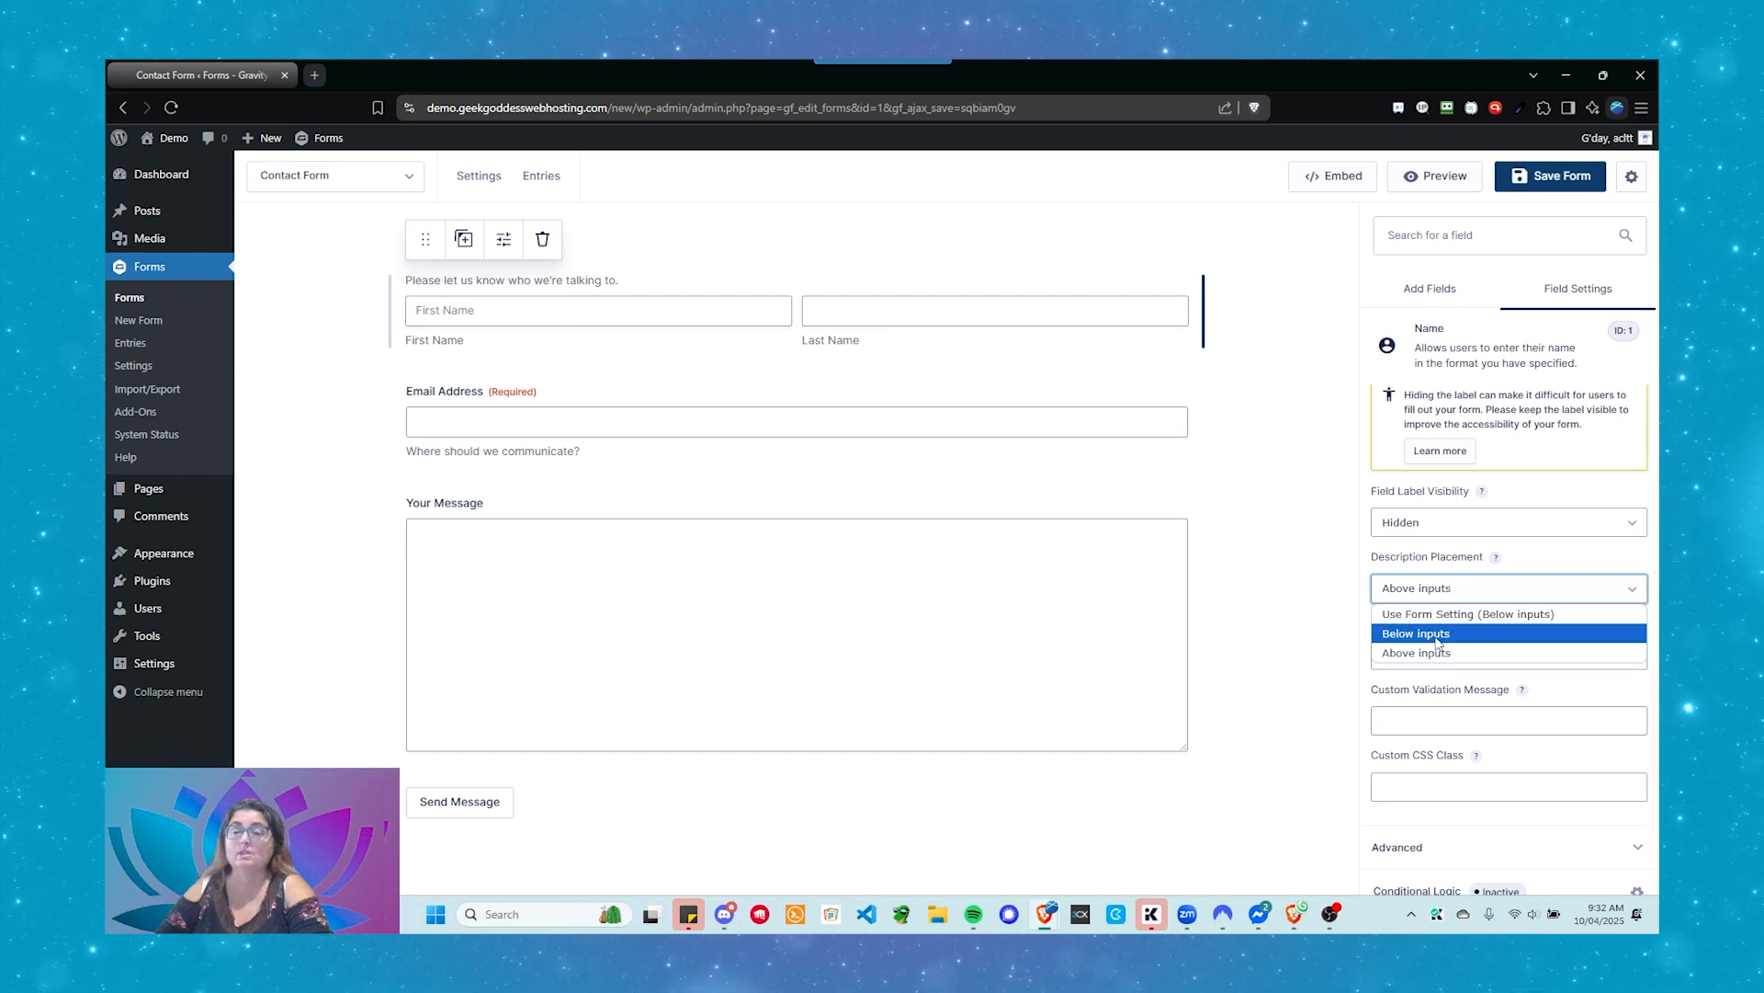
{"action": "left_click", "coordinate": [1425, 614]}
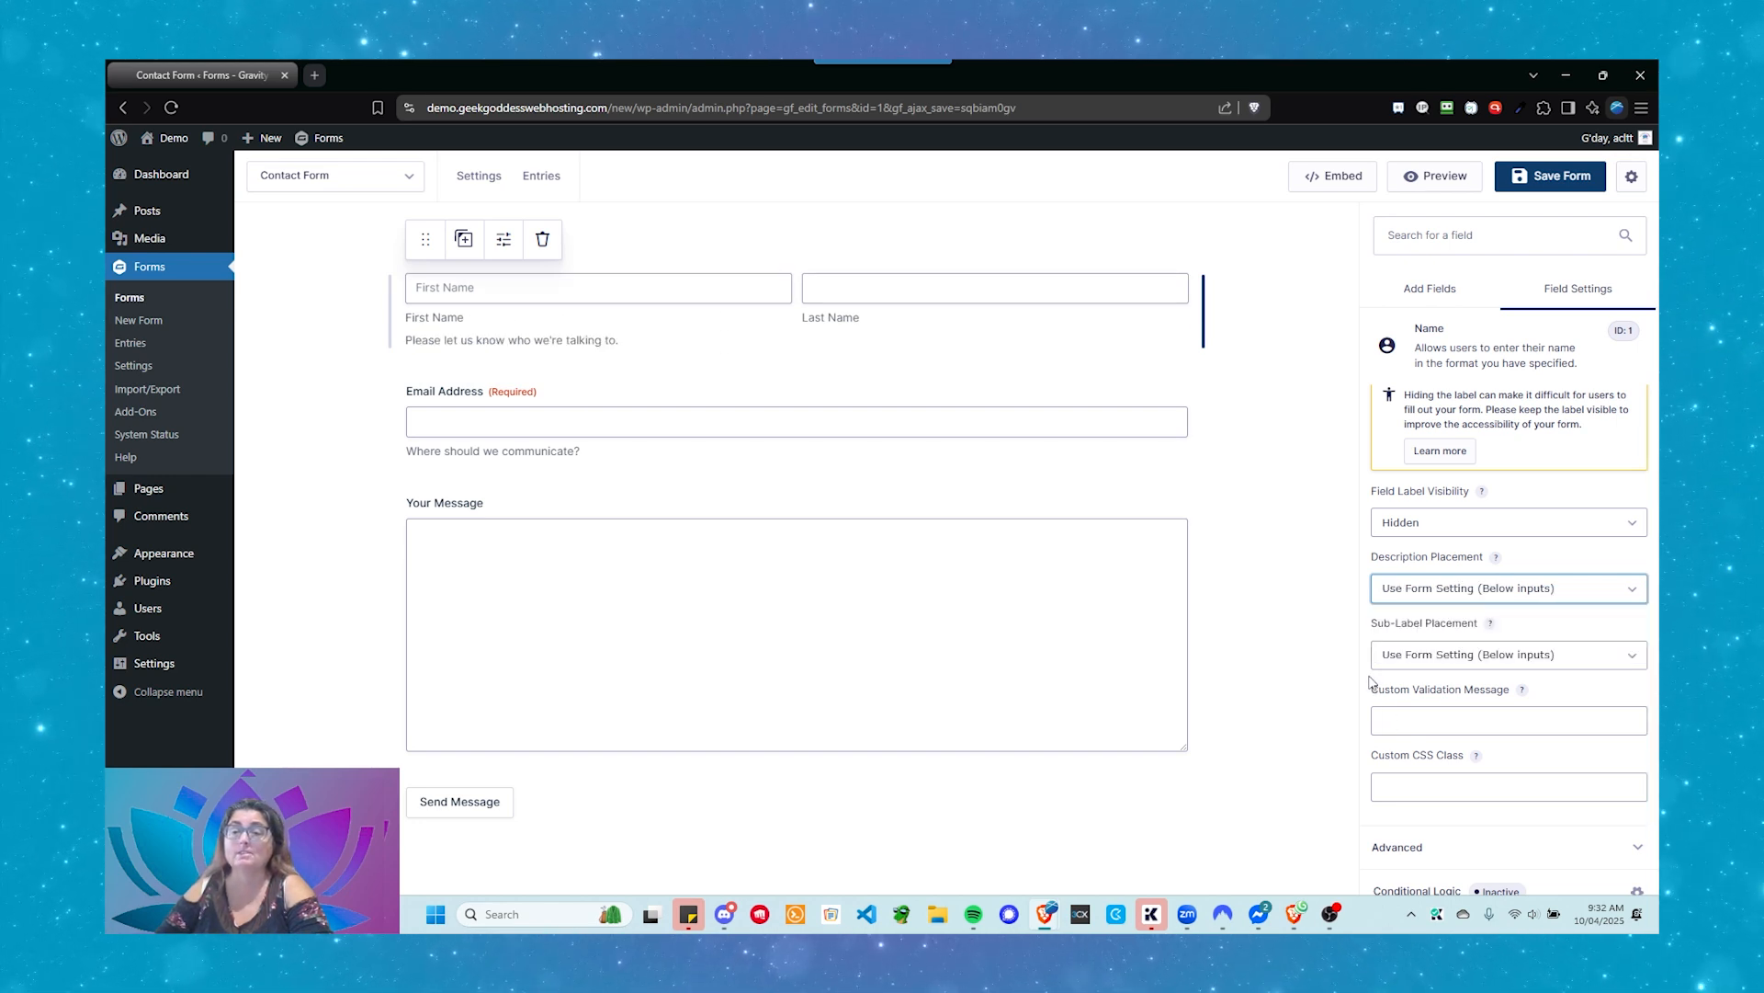
{"action": "scroll", "coordinate": [1372, 681], "scroll_direction": "down", "scroll_amount": 1}
{"action": "scroll", "coordinate": [1371, 680], "scroll_direction": "up", "scroll_amount": 1}
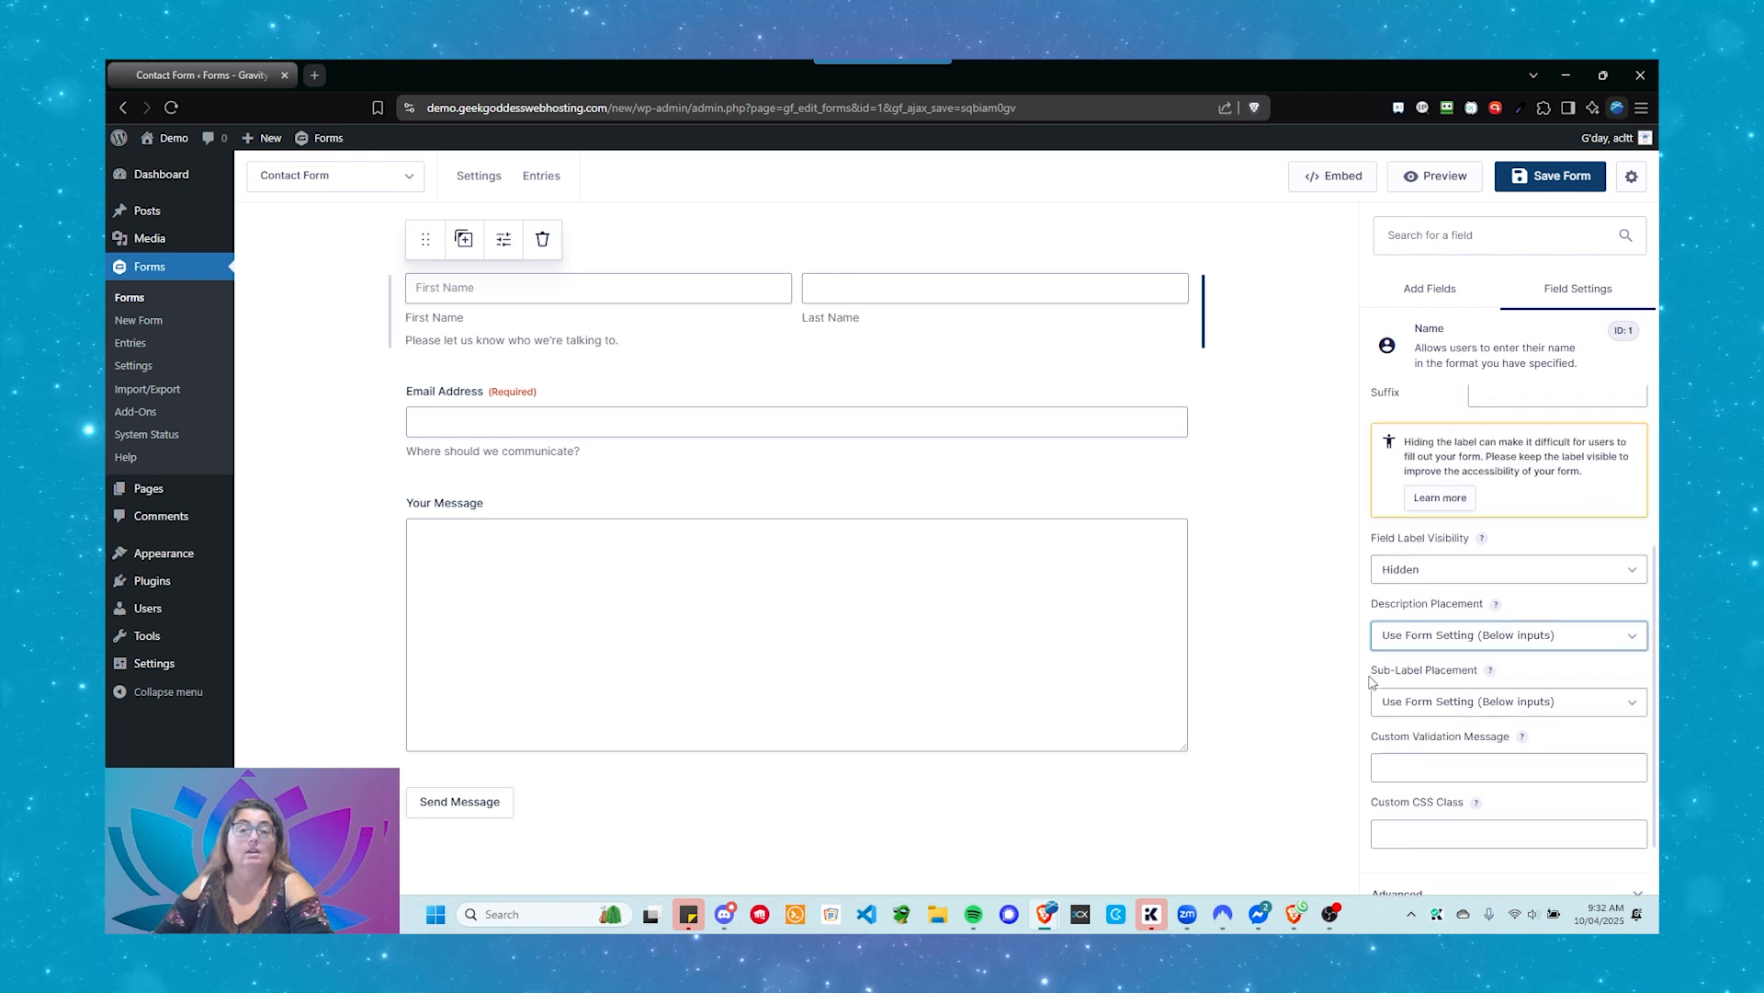
Step: Try the Above inputs, Below inputs and Hidden sub-label placements on the Name field and restore Use Form Setting (Below inputs)
{"action": "scroll", "coordinate": [1371, 681], "scroll_direction": "down", "scroll_amount": 1}
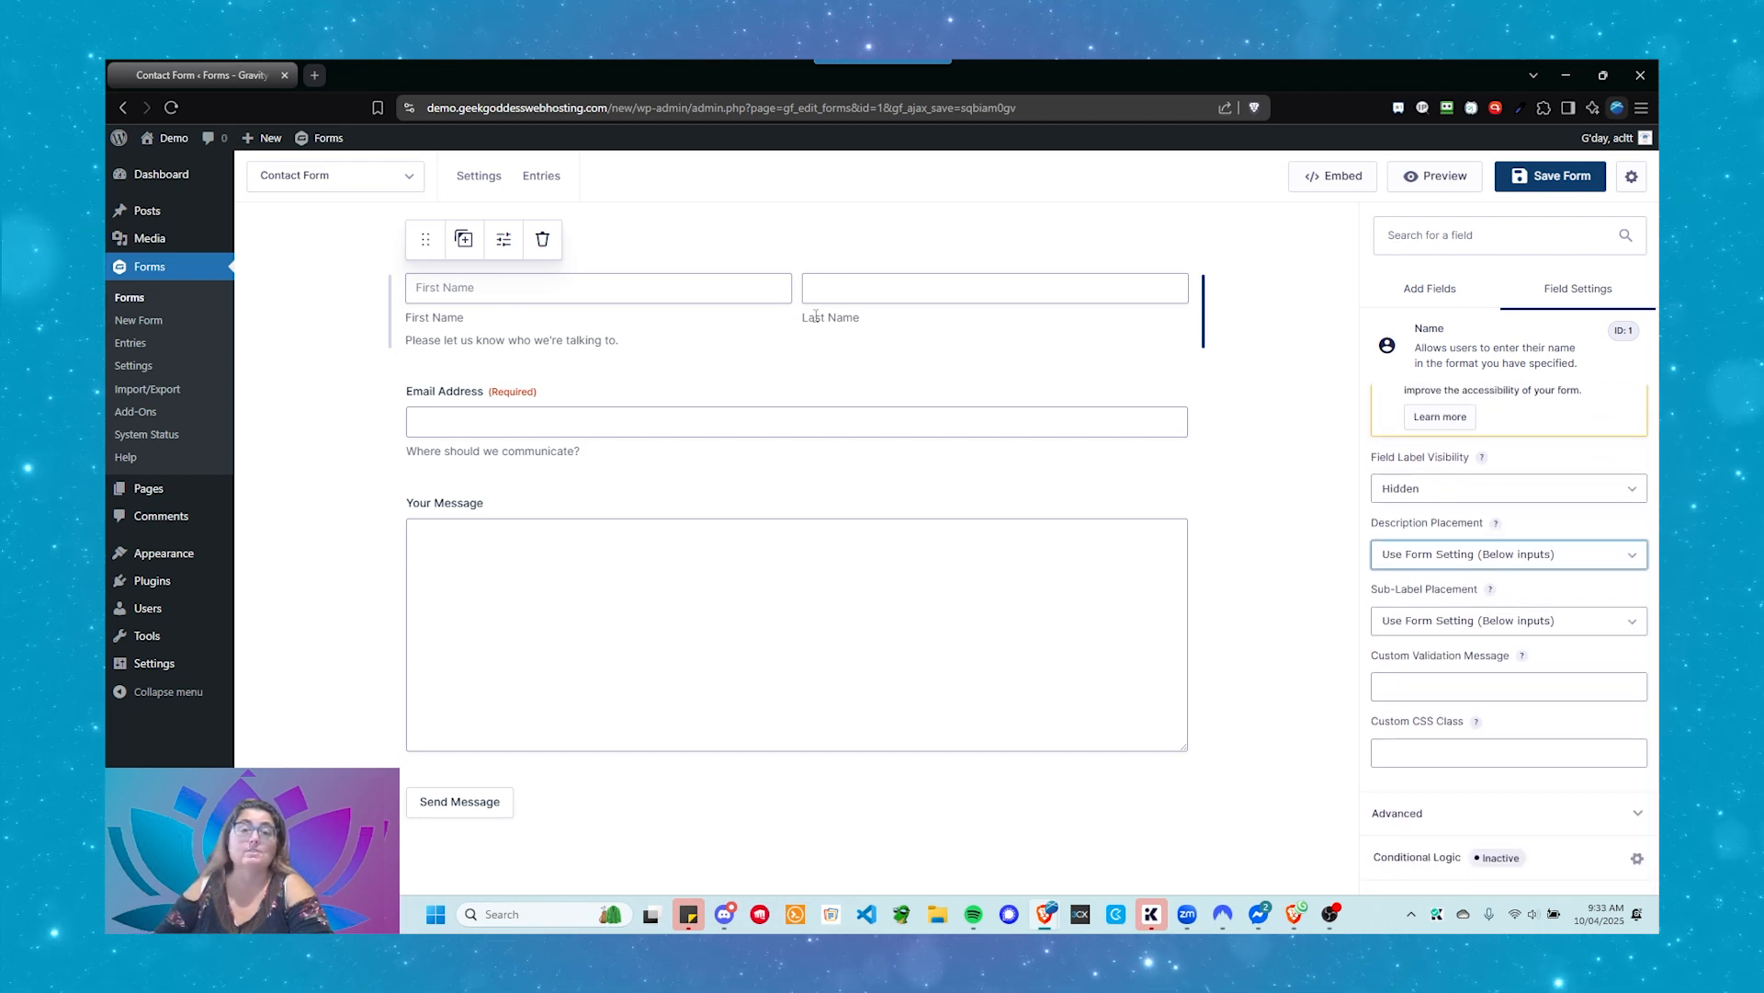
{"action": "left_click", "coordinate": [1404, 633]}
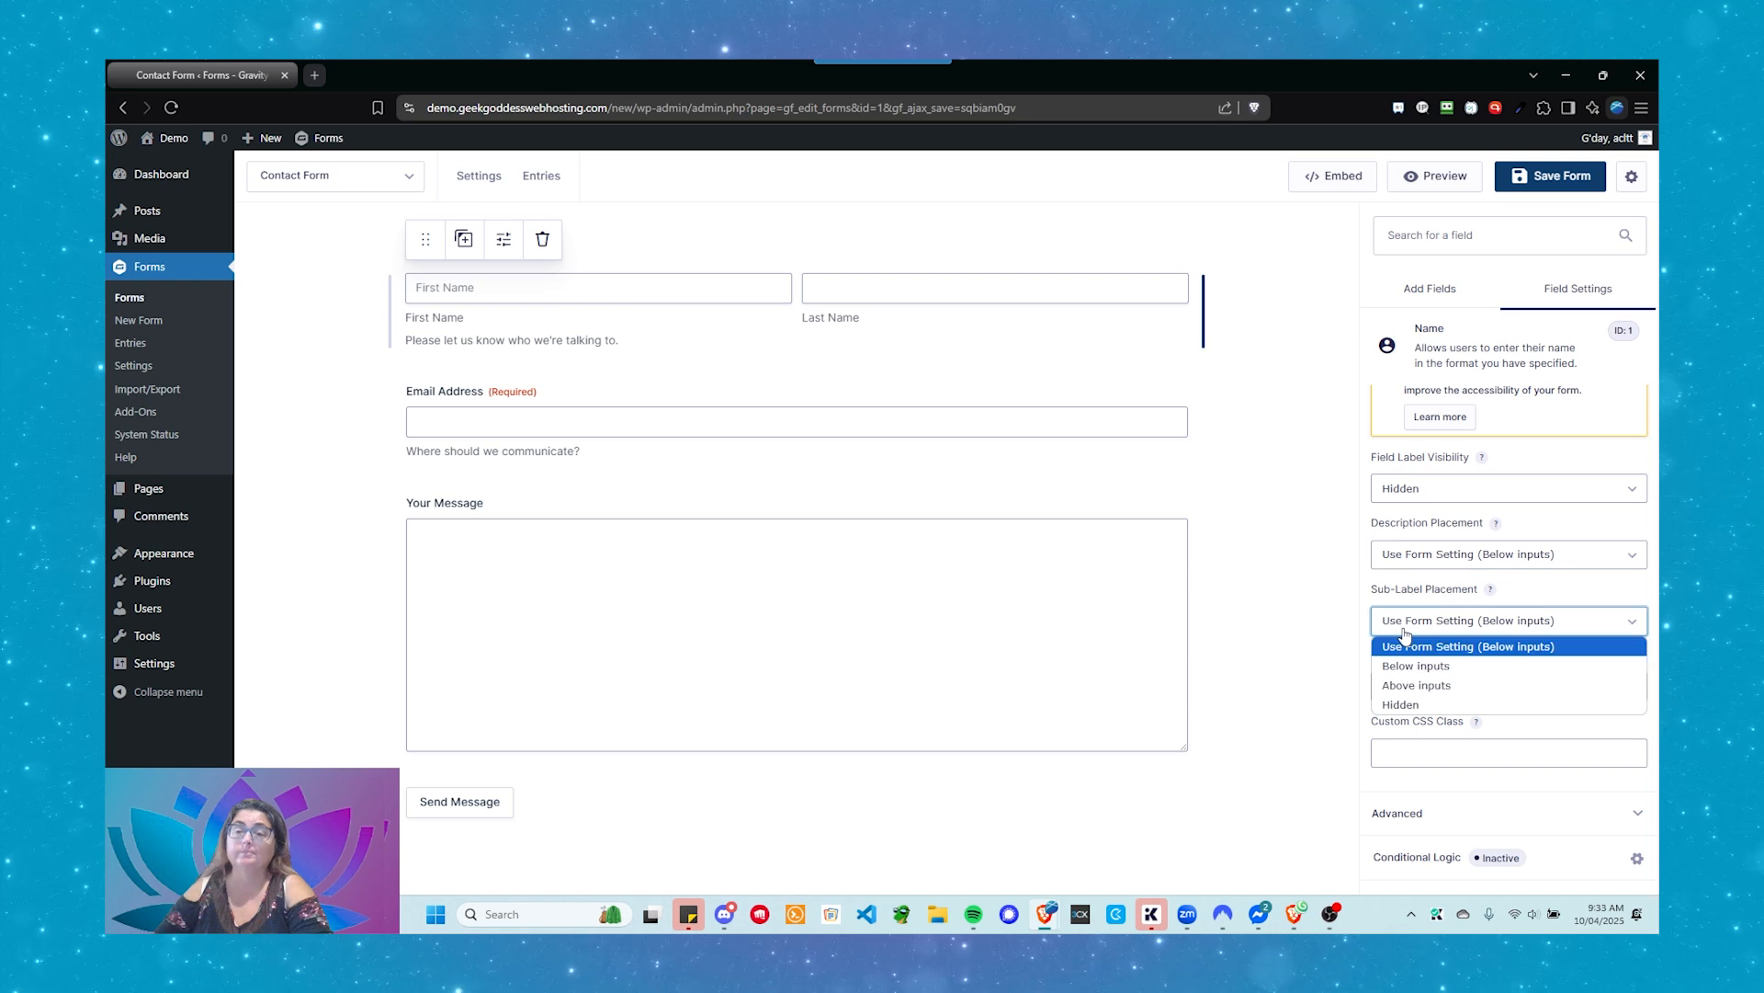
{"action": "left_click", "coordinate": [1395, 686]}
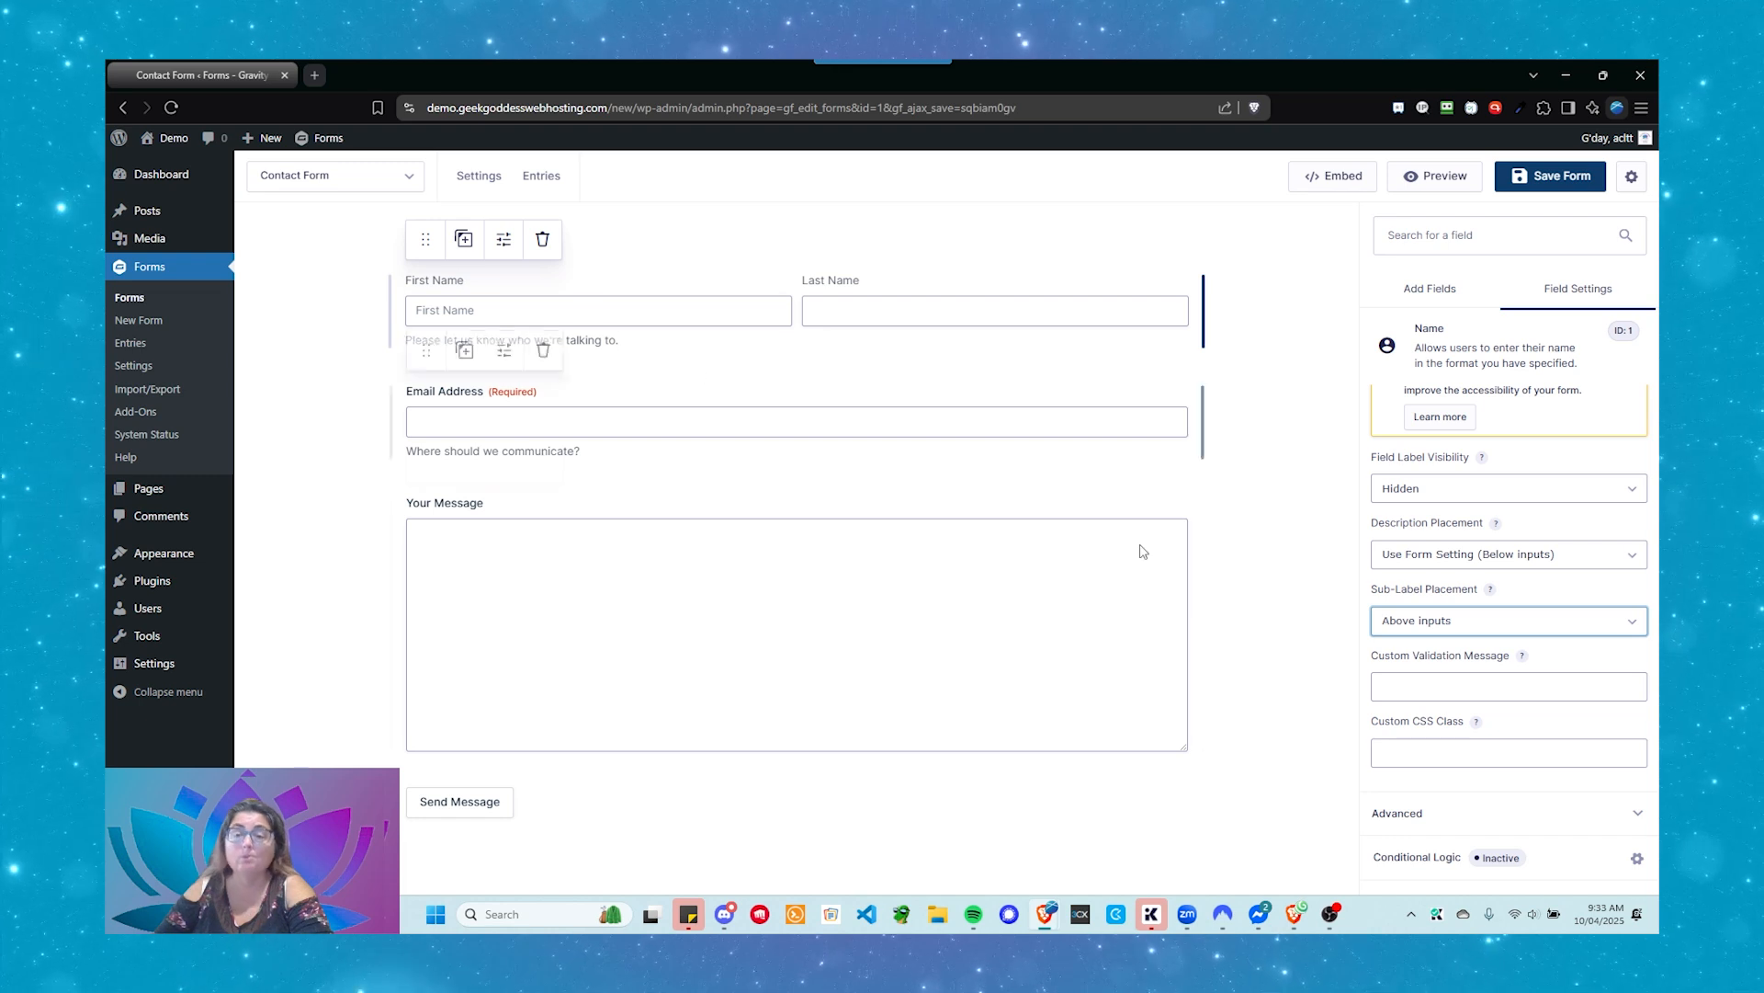
{"action": "left_click", "coordinate": [1454, 630]}
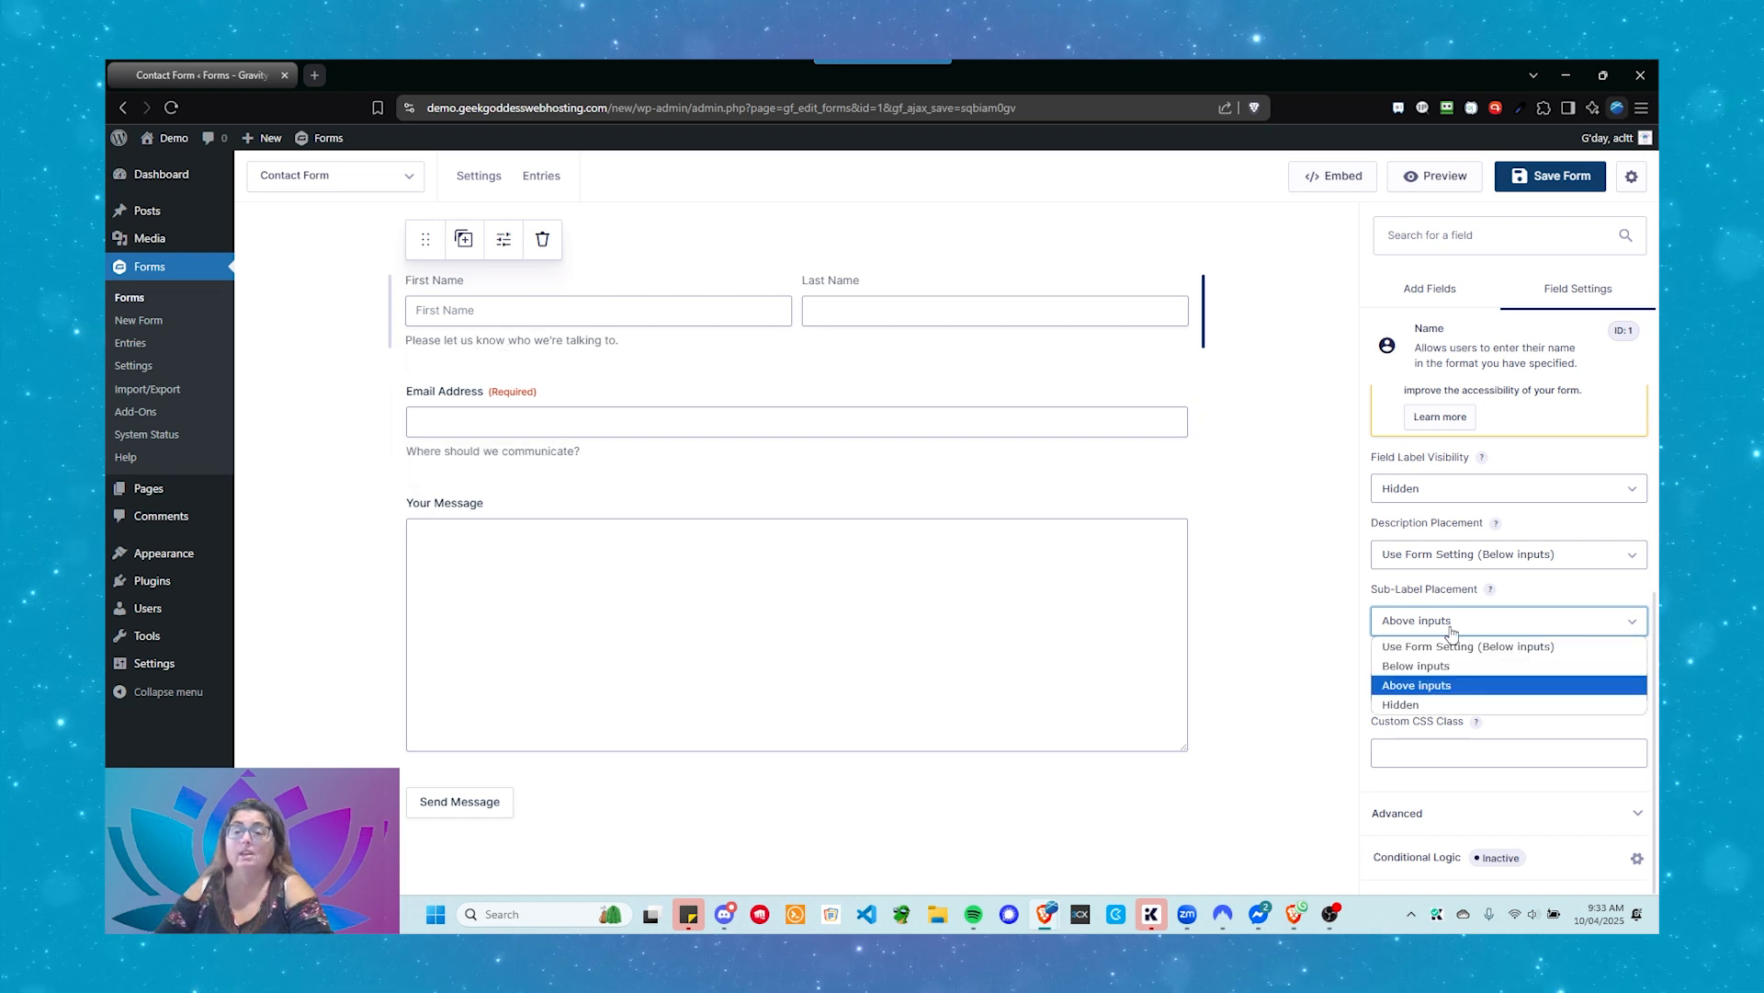
{"action": "left_click", "coordinate": [1403, 668]}
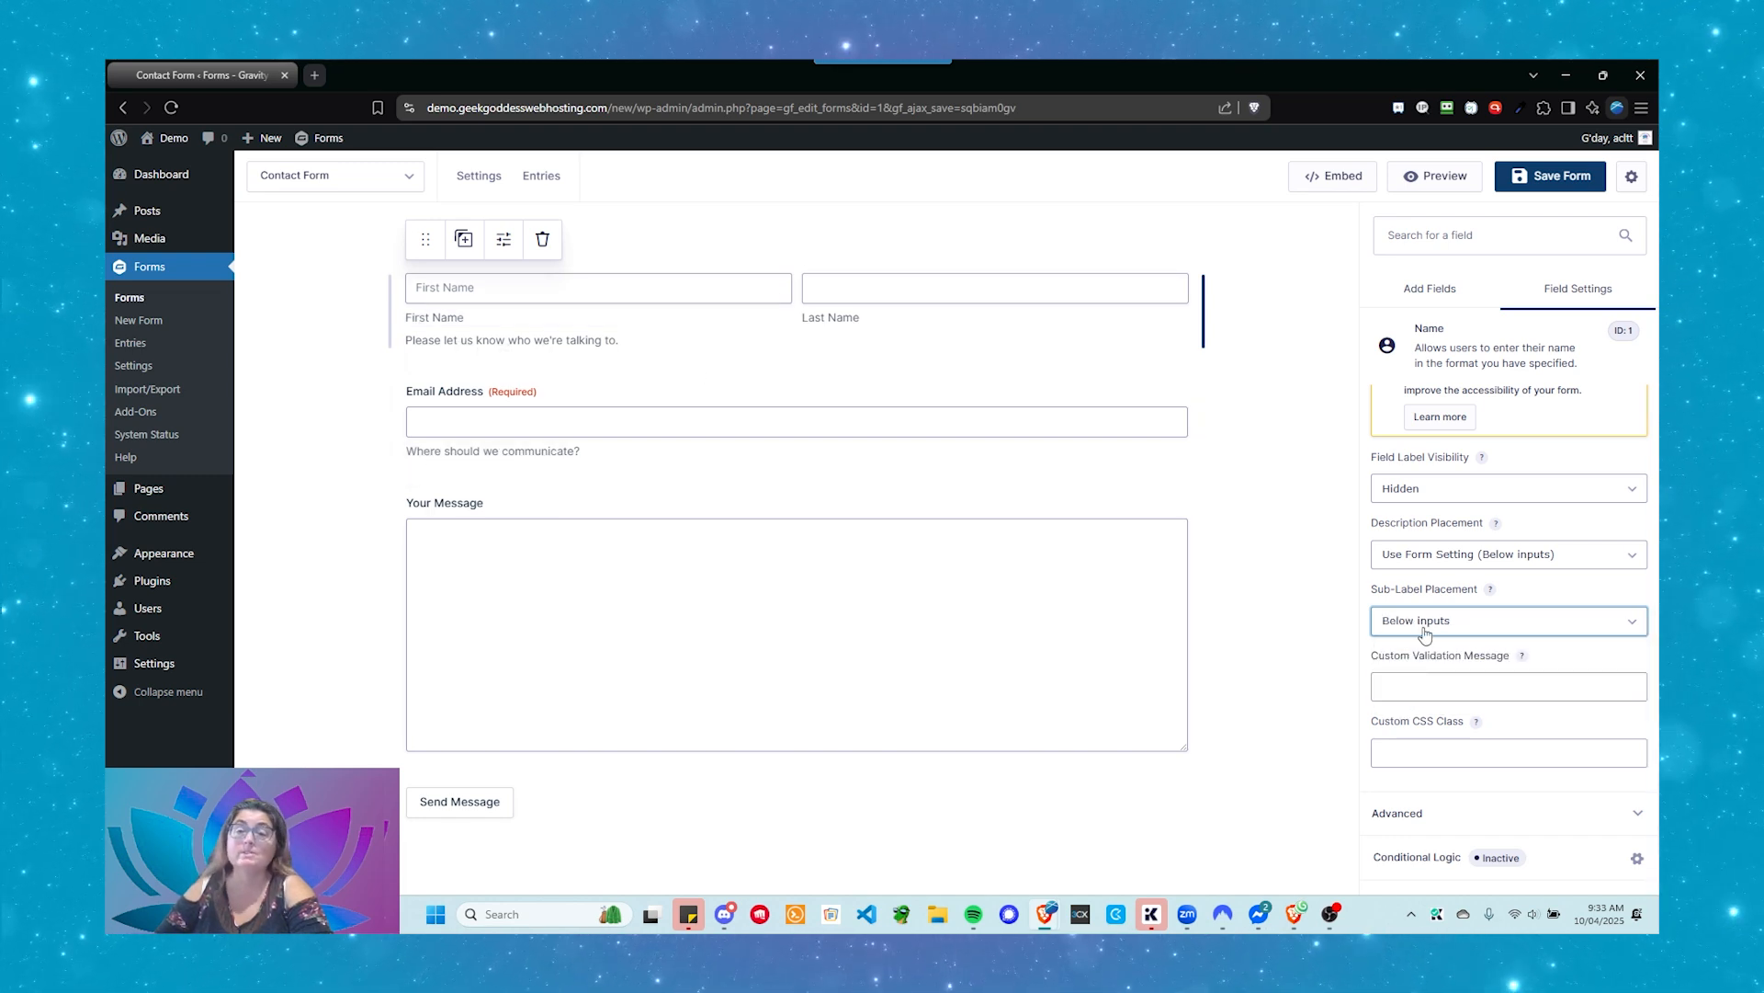
{"action": "left_click", "coordinate": [1422, 629]}
{"action": "left_click", "coordinate": [1421, 706]}
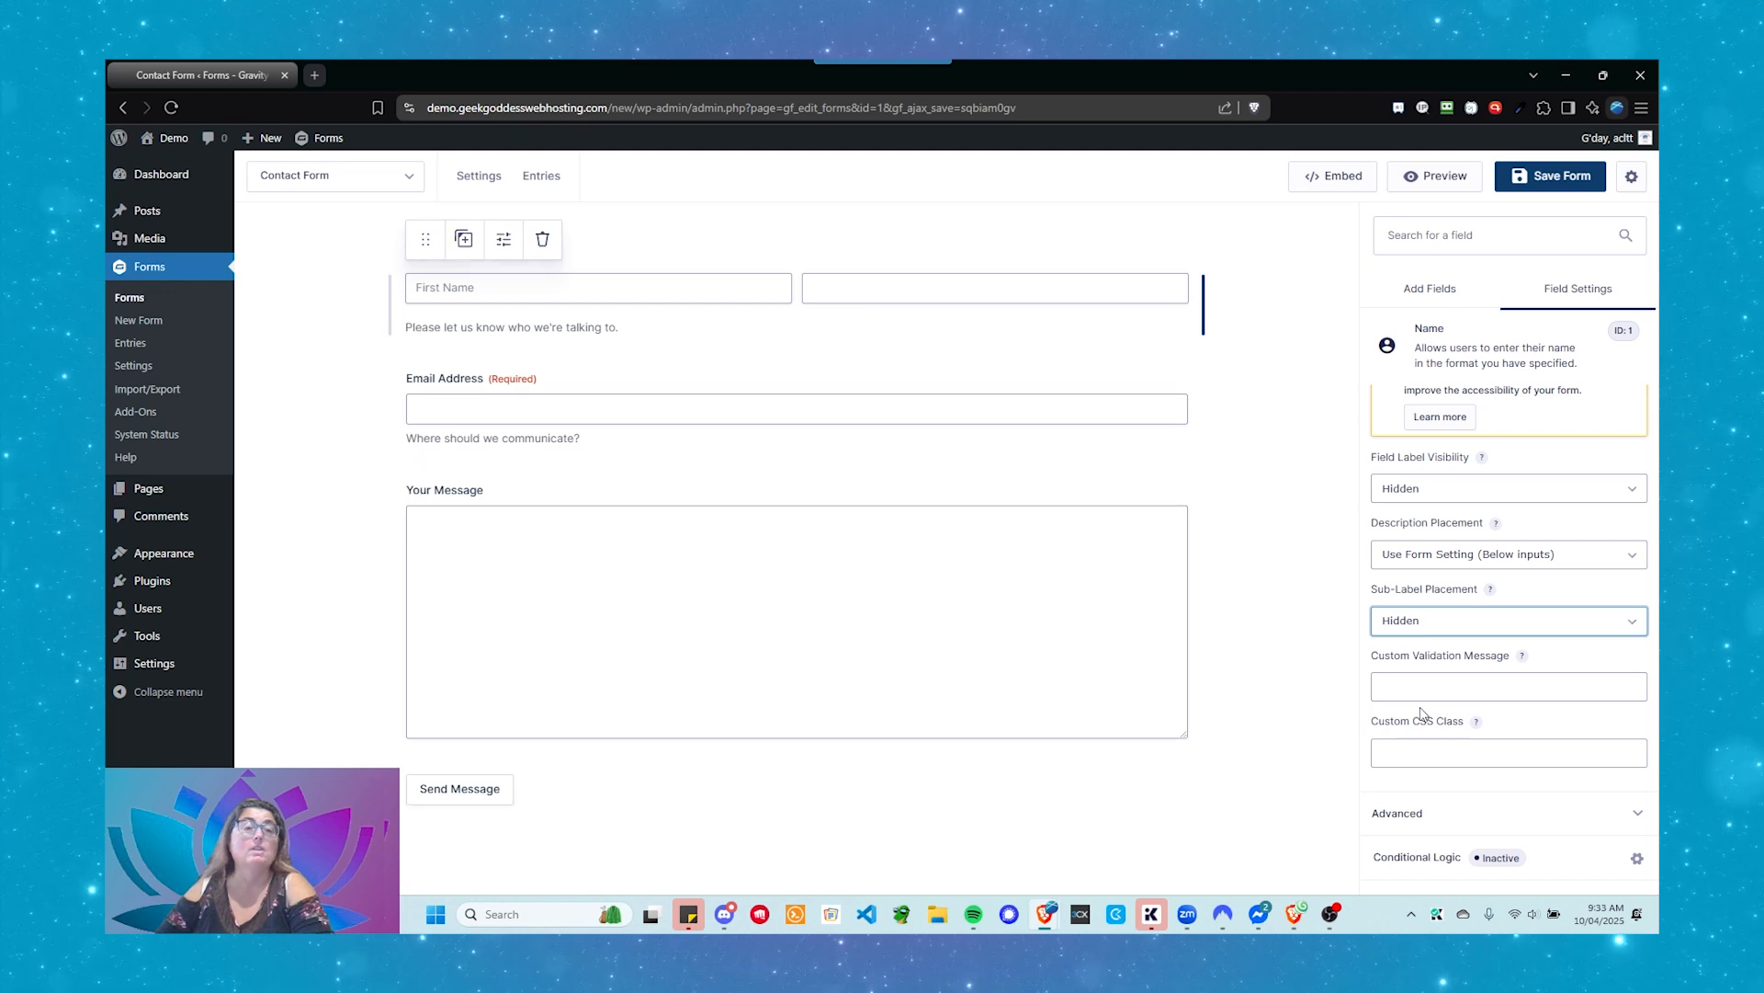
{"action": "left_click", "coordinate": [1415, 627]}
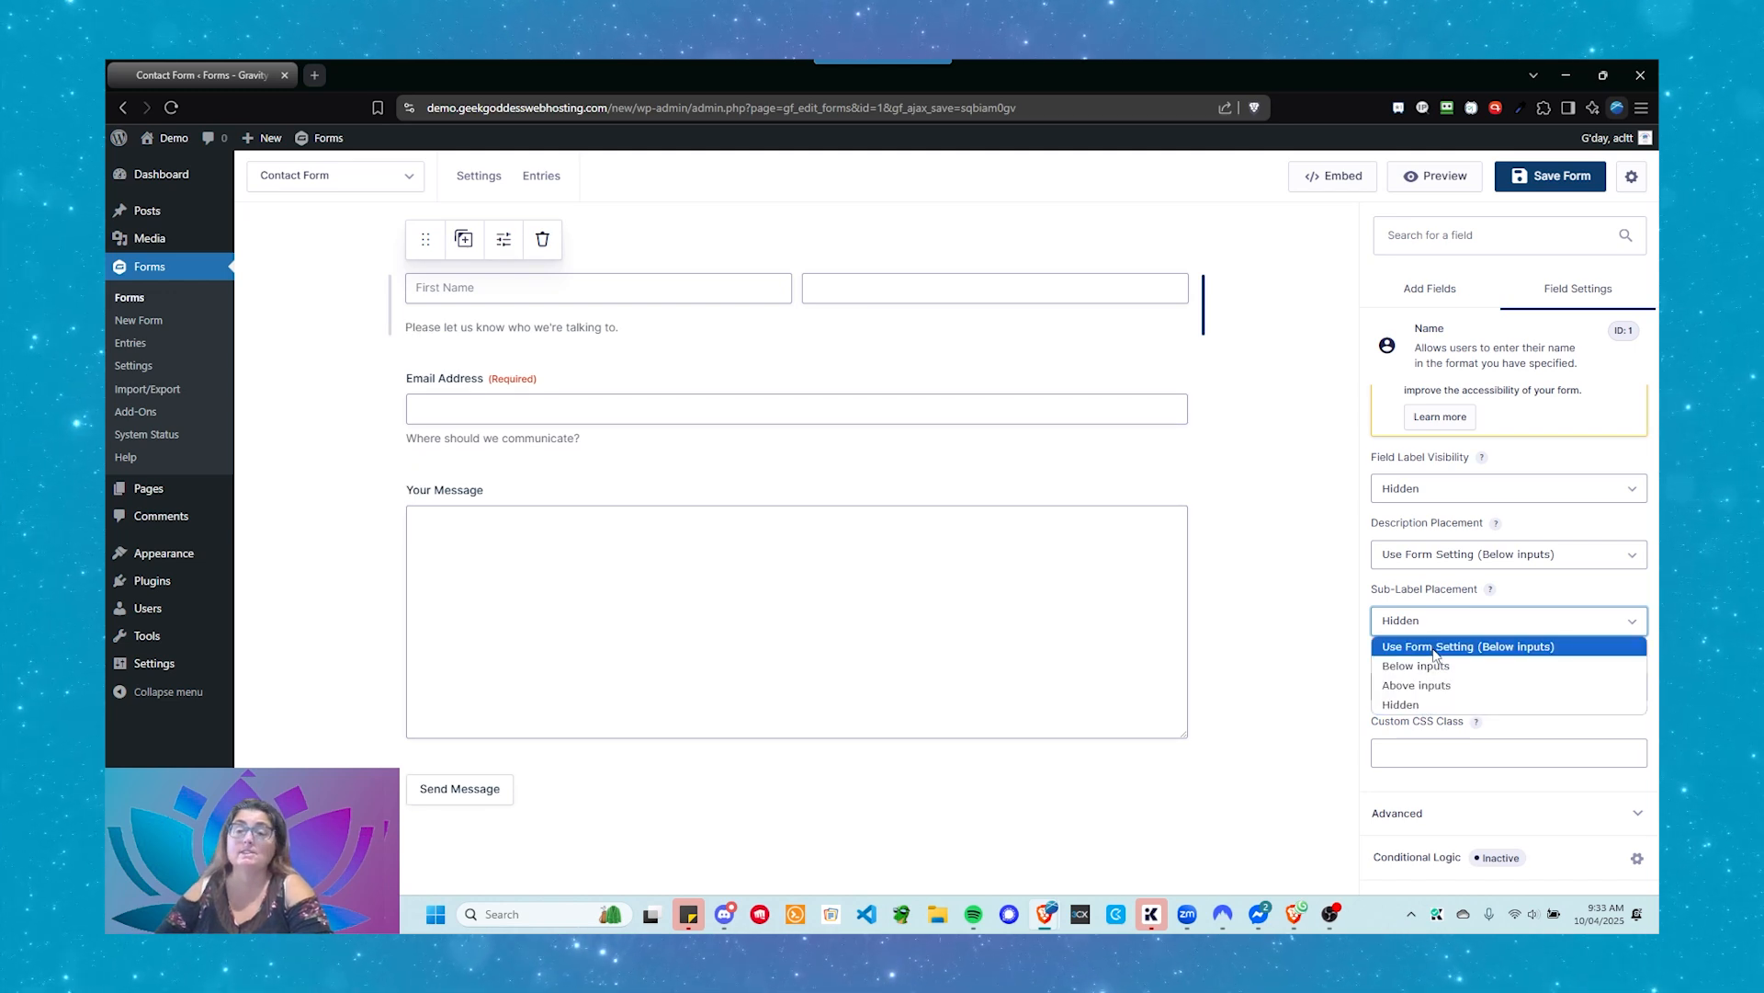
{"action": "left_click", "coordinate": [1436, 647]}
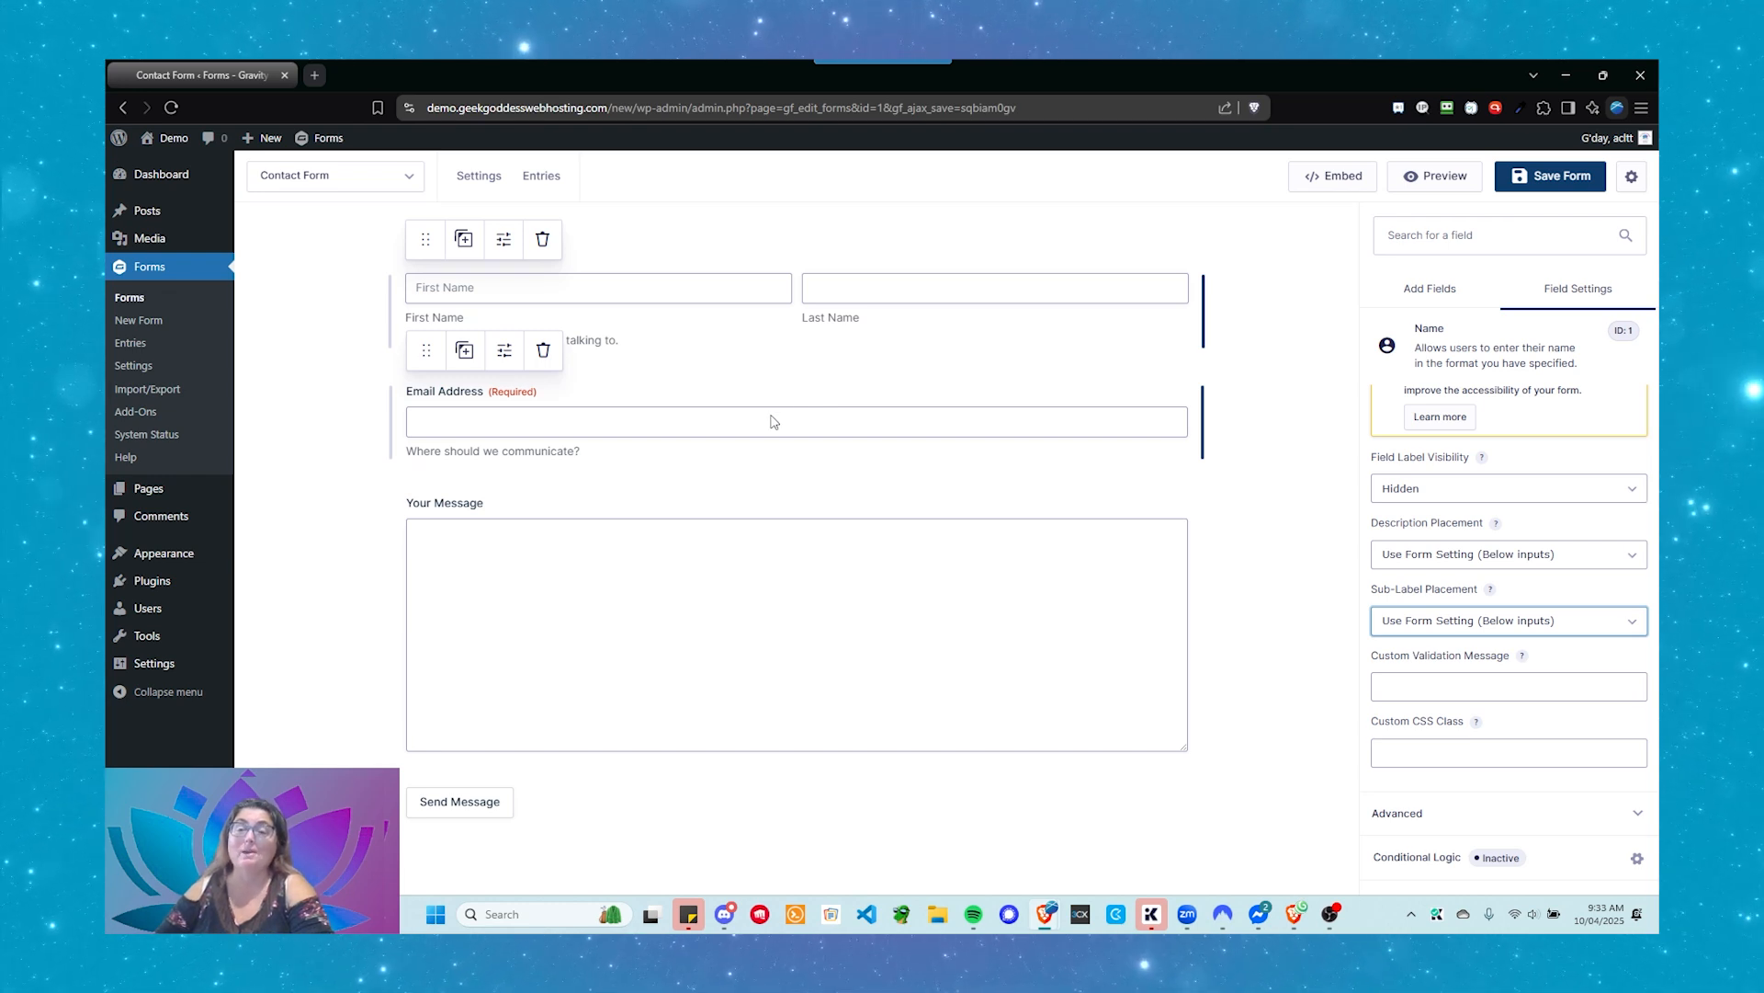
Step: Review the Name field's Appearance settings and look through its Advanced settings, collapsing both sections
{"action": "scroll", "coordinate": [1502, 585], "scroll_direction": "up", "scroll_amount": 4}
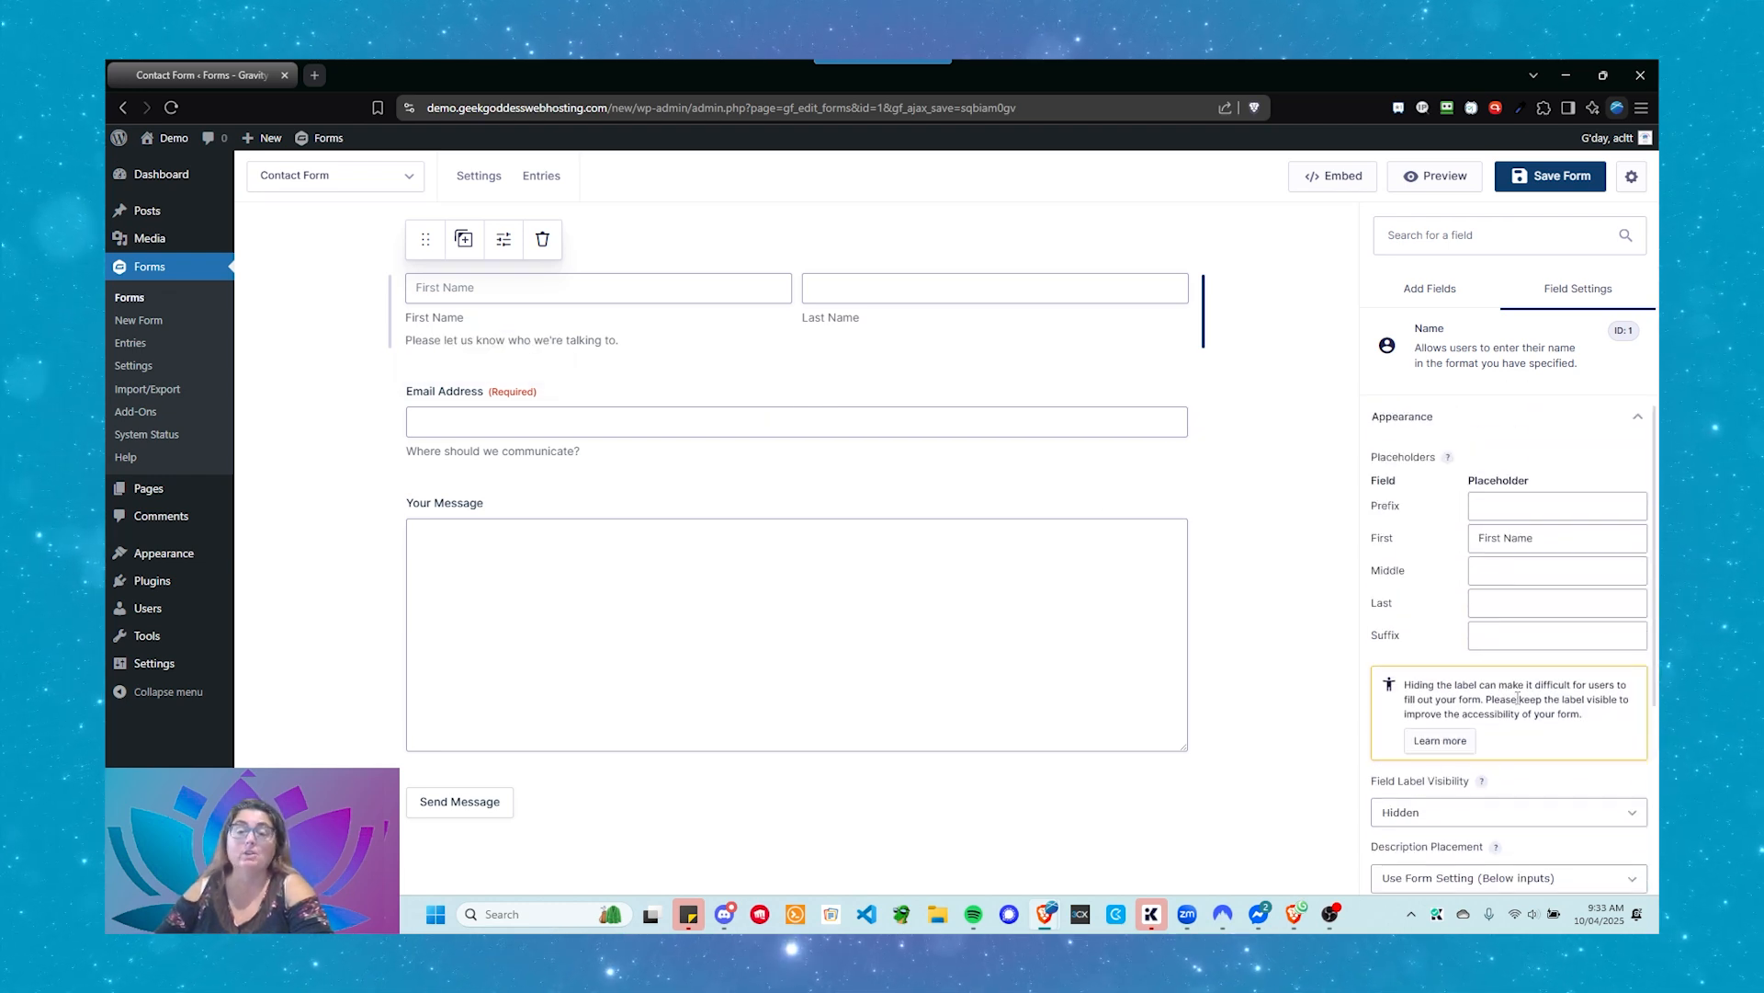
{"action": "scroll", "coordinate": [1525, 749], "scroll_direction": "down", "scroll_amount": 3}
{"action": "scroll", "coordinate": [1525, 756], "scroll_direction": "up", "scroll_amount": 5}
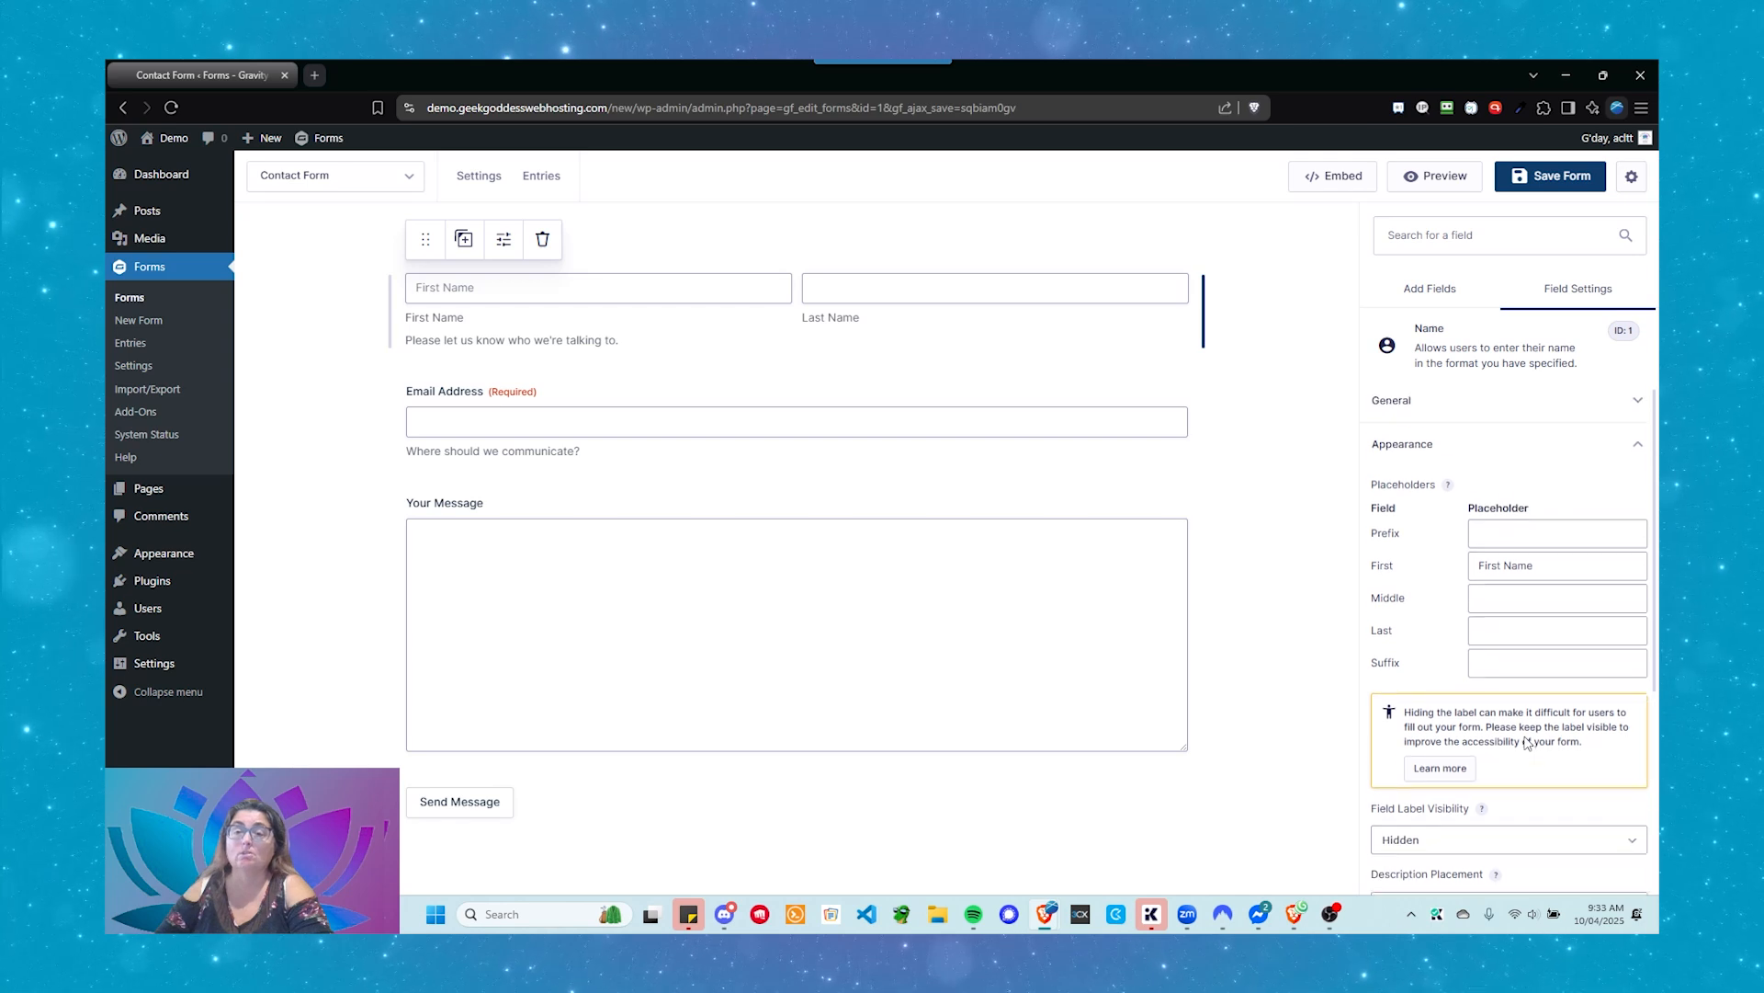
{"action": "left_click", "coordinate": [1463, 446]}
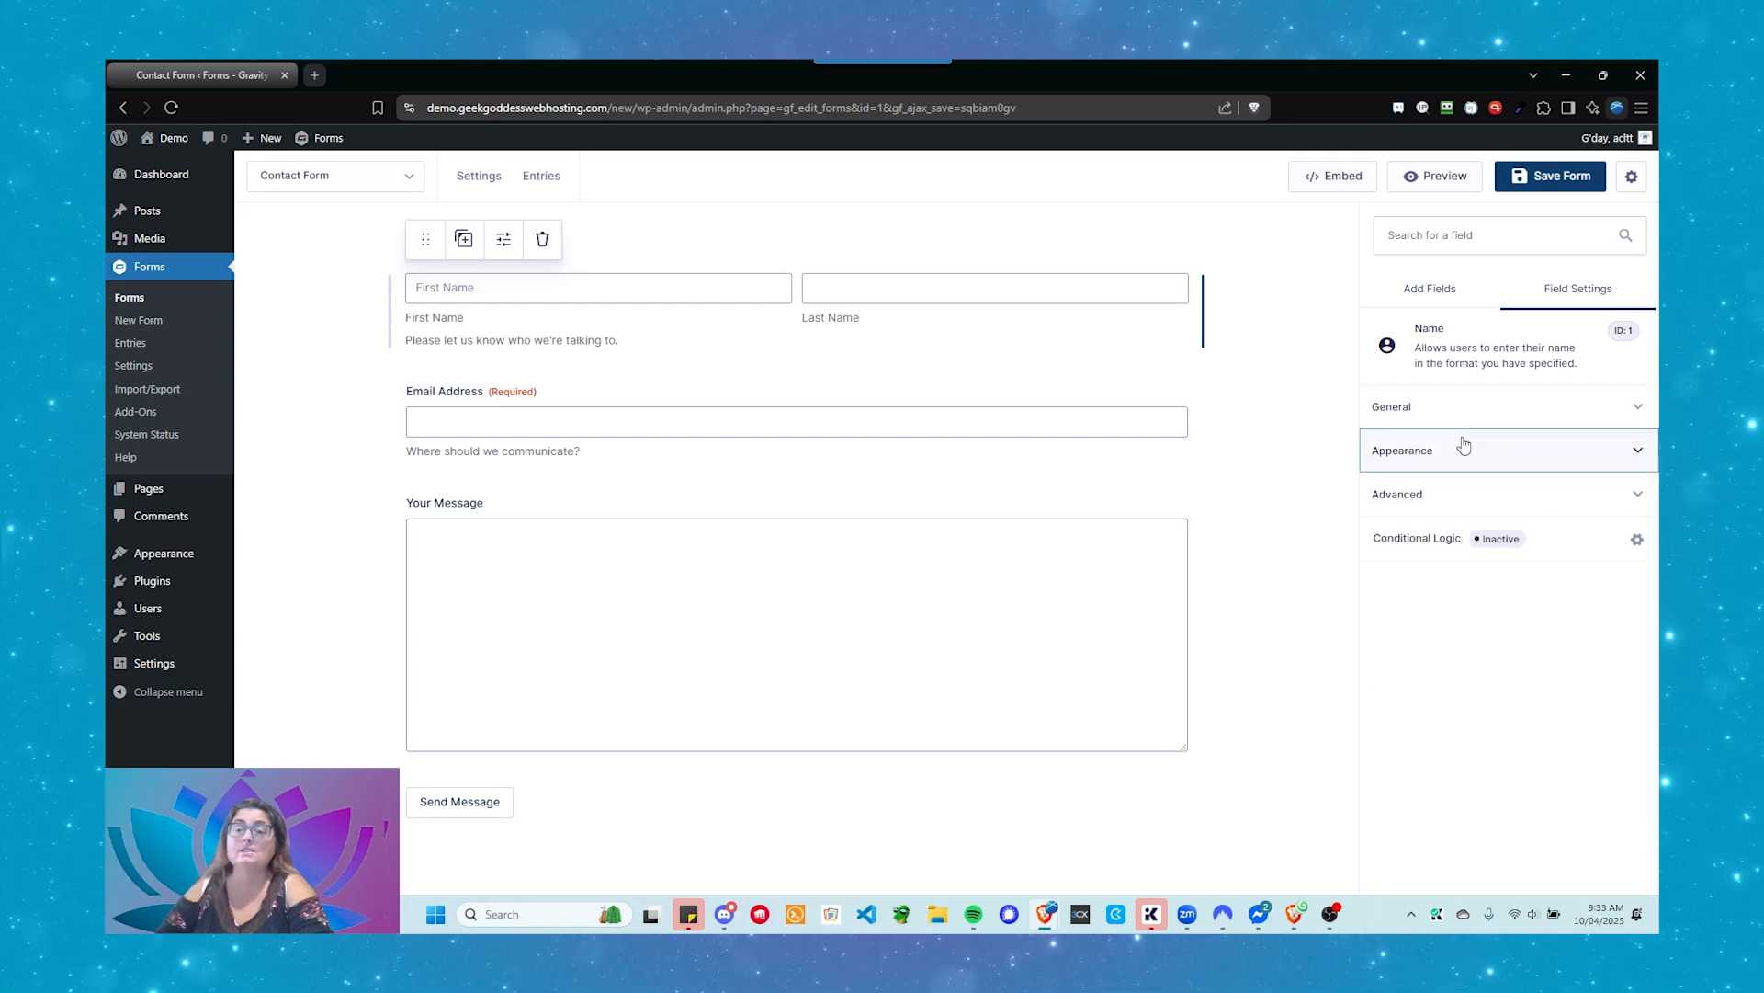
{"action": "left_click", "coordinate": [1469, 496]}
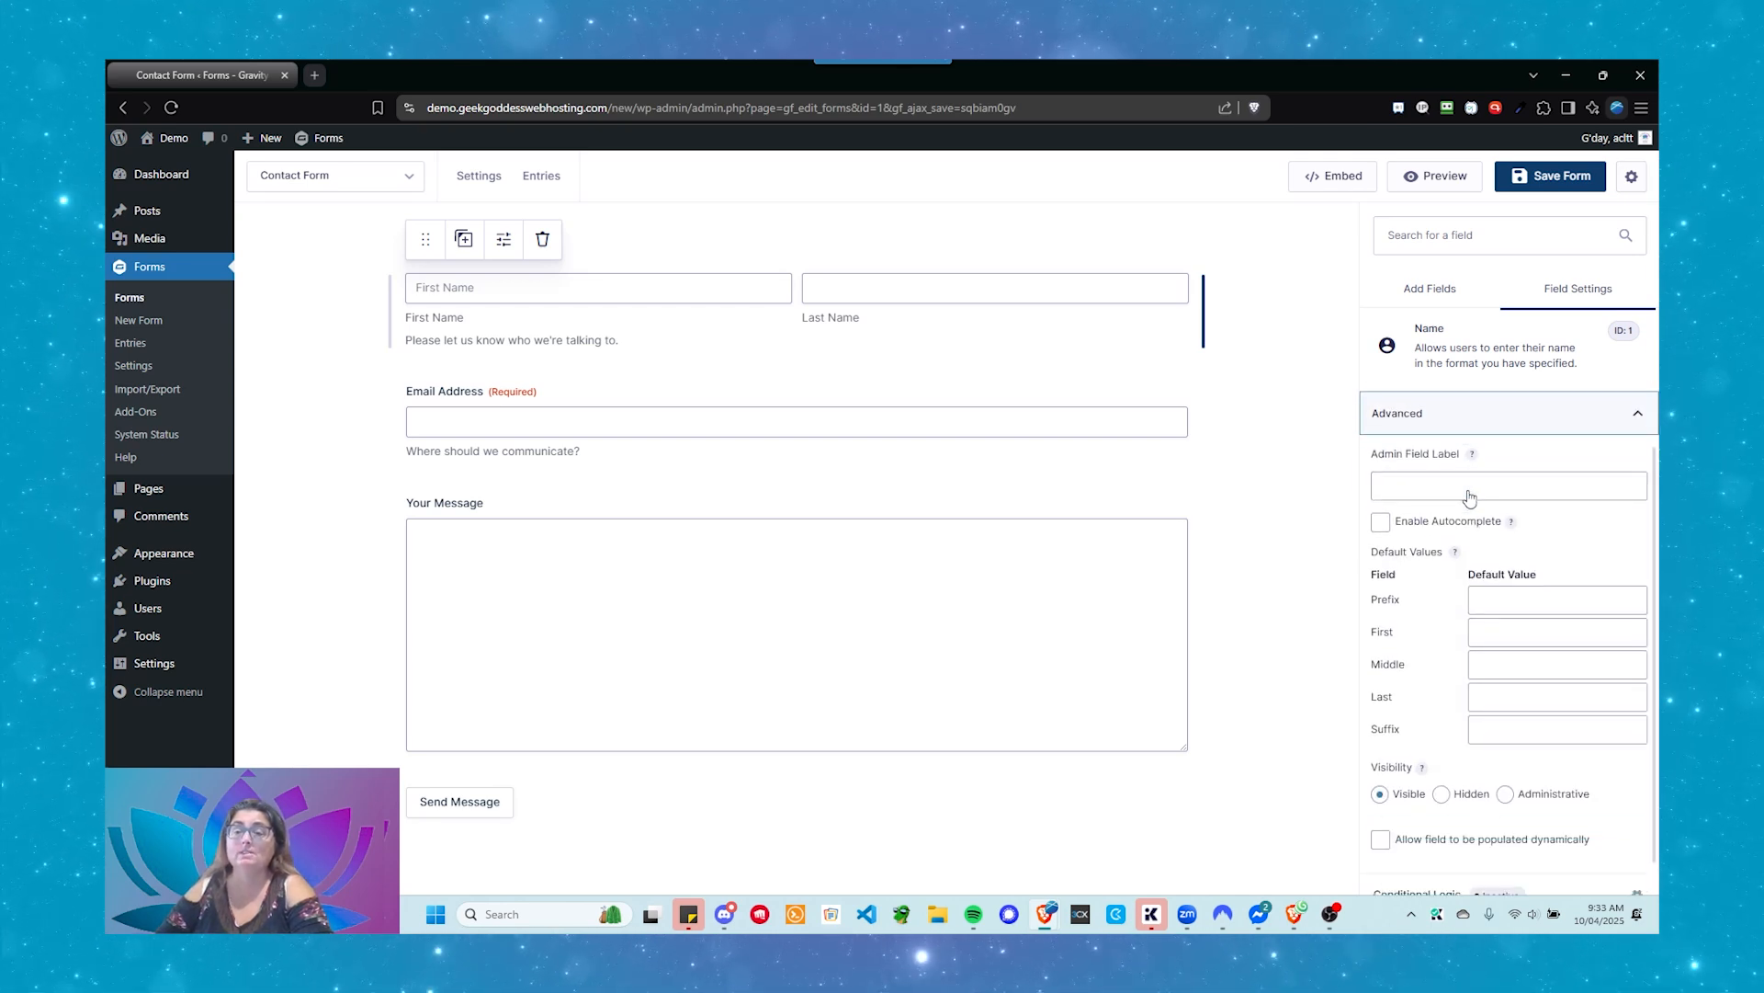
{"action": "scroll", "coordinate": [1470, 489], "scroll_direction": "up", "scroll_amount": 1}
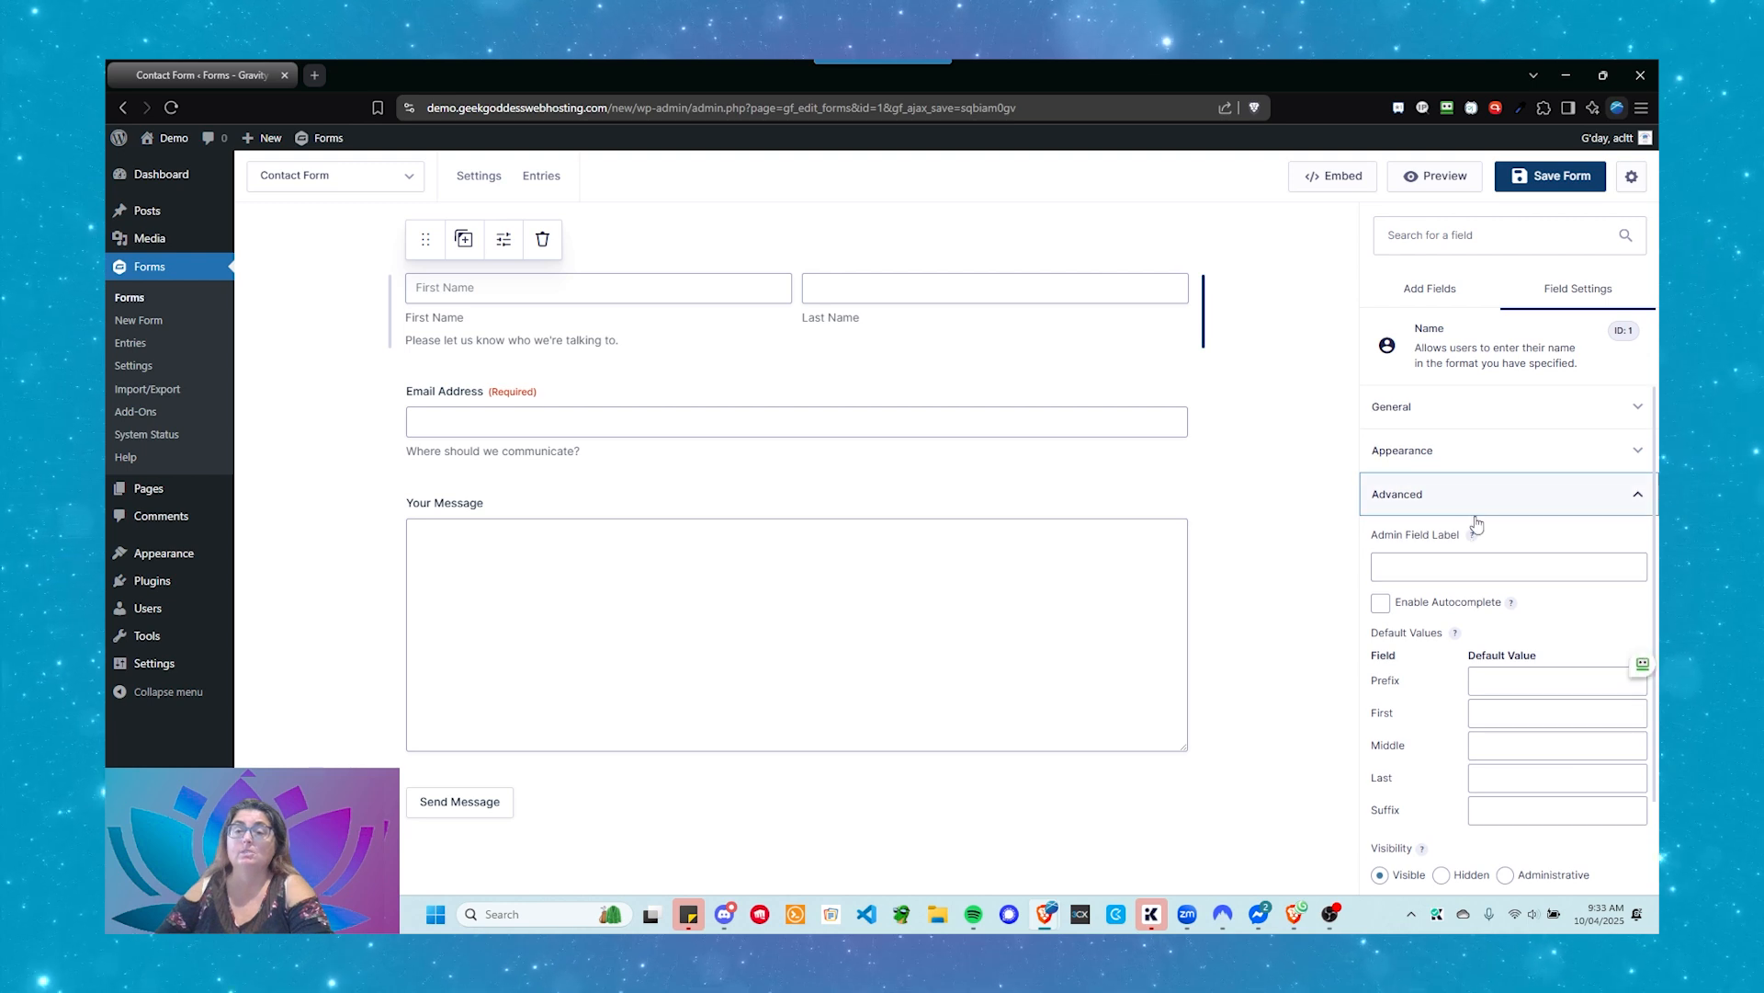
{"action": "left_click", "coordinate": [1441, 511]}
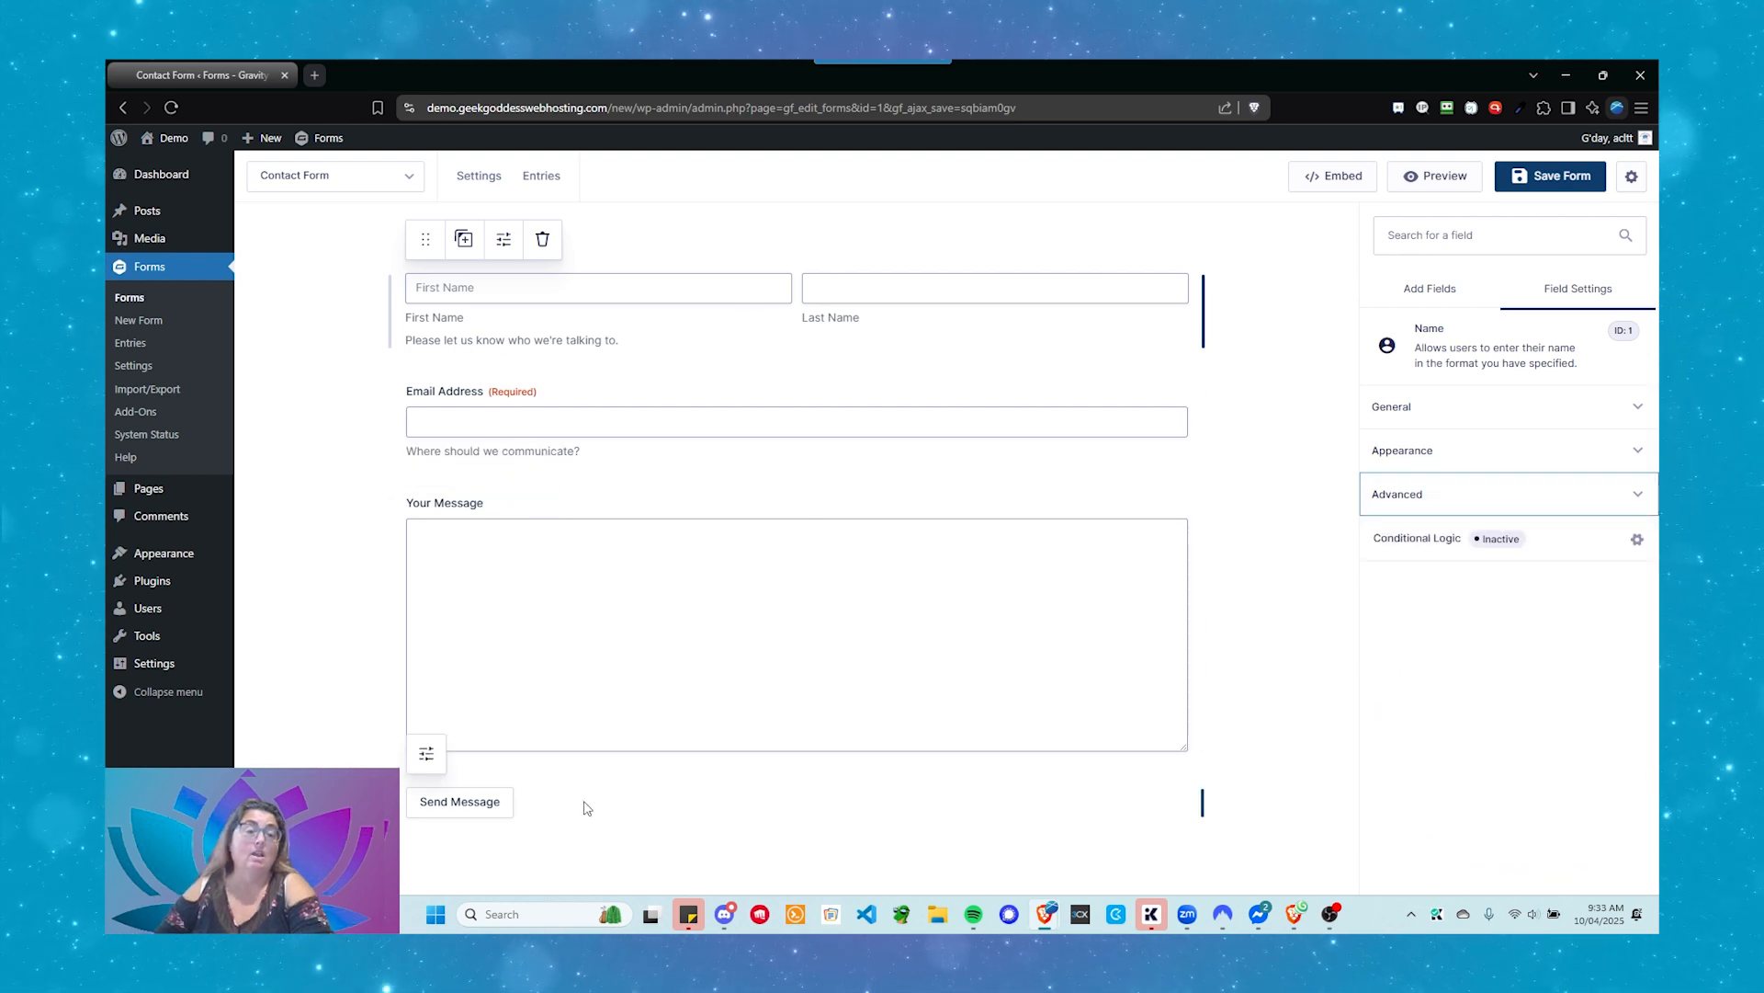
Step: Enable conditional logic for the submit button and look at the available rule operators
{"action": "left_click", "coordinate": [529, 812]}
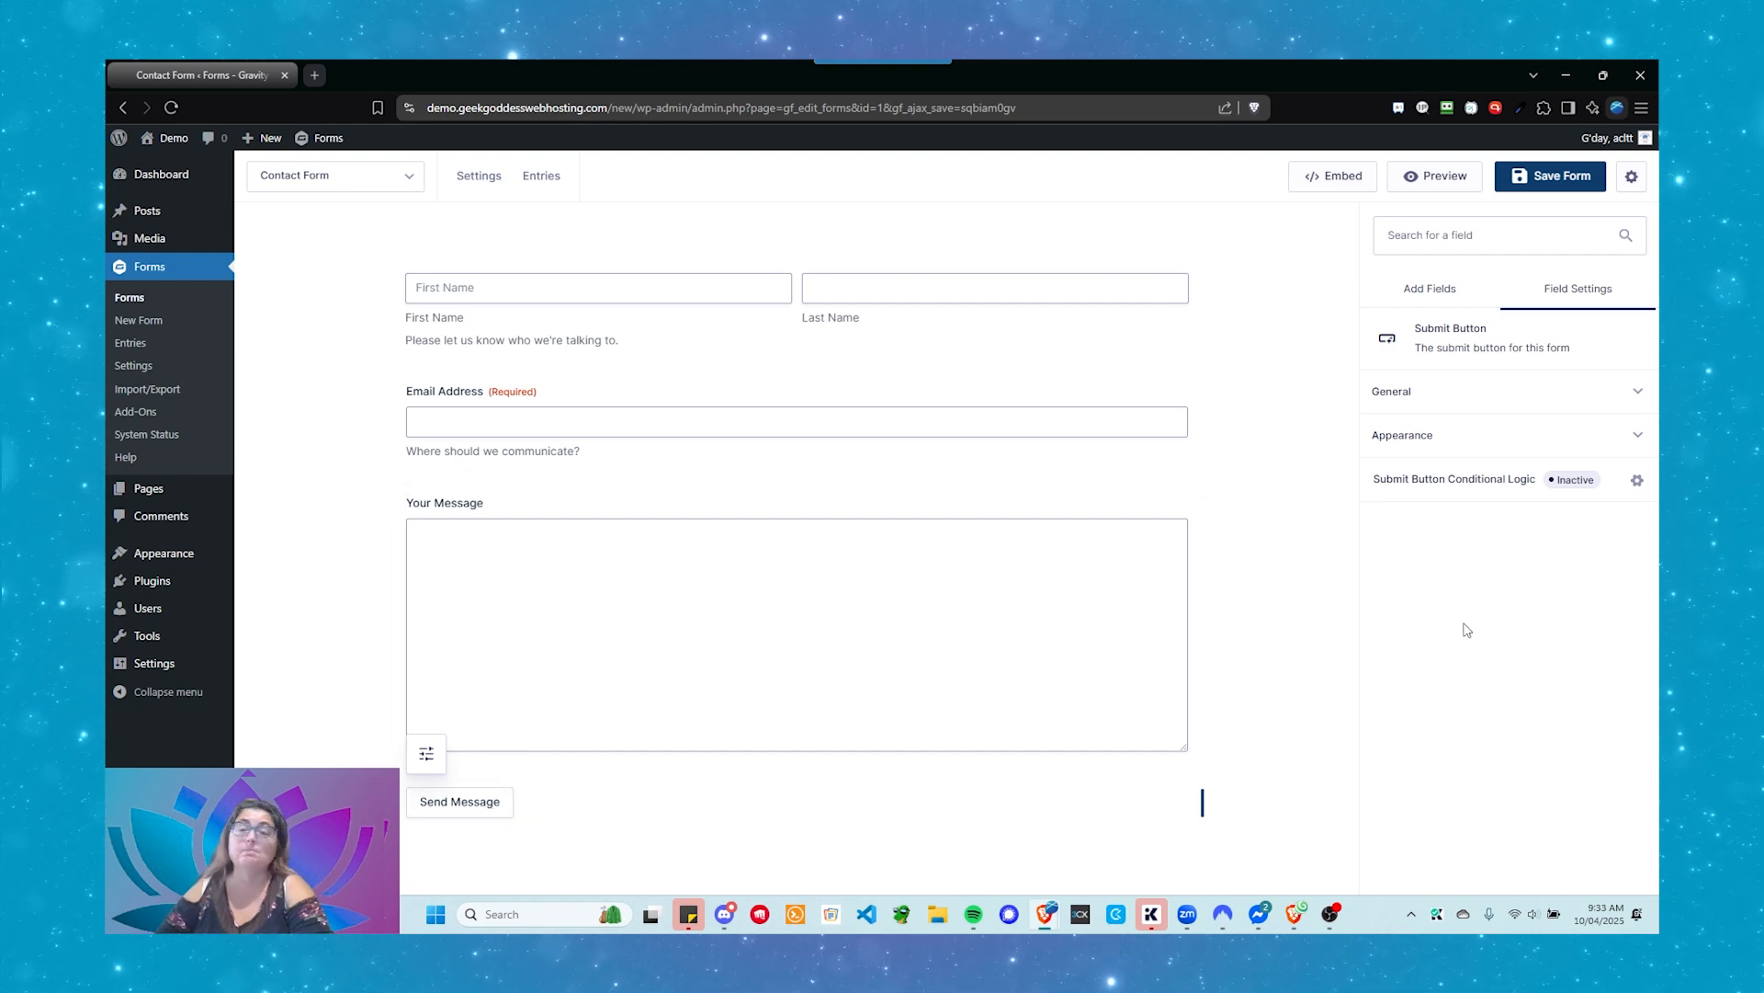
{"action": "left_click", "coordinate": [1507, 487]}
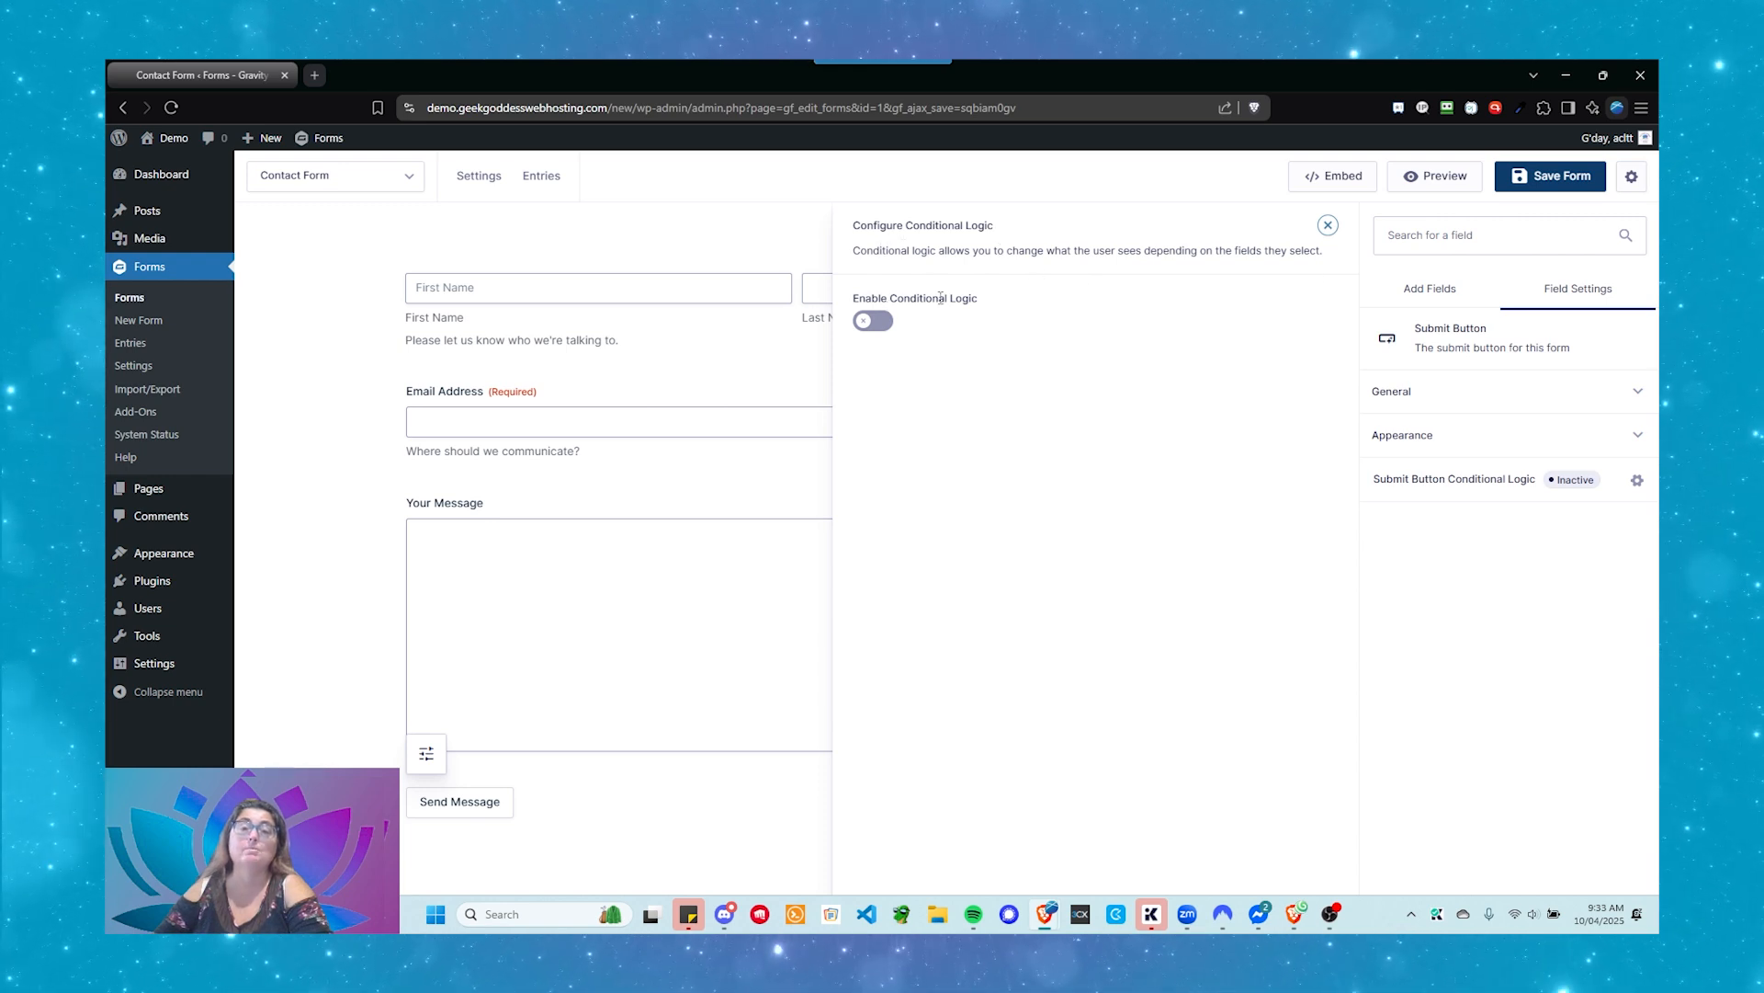
{"action": "left_click", "coordinate": [879, 321]}
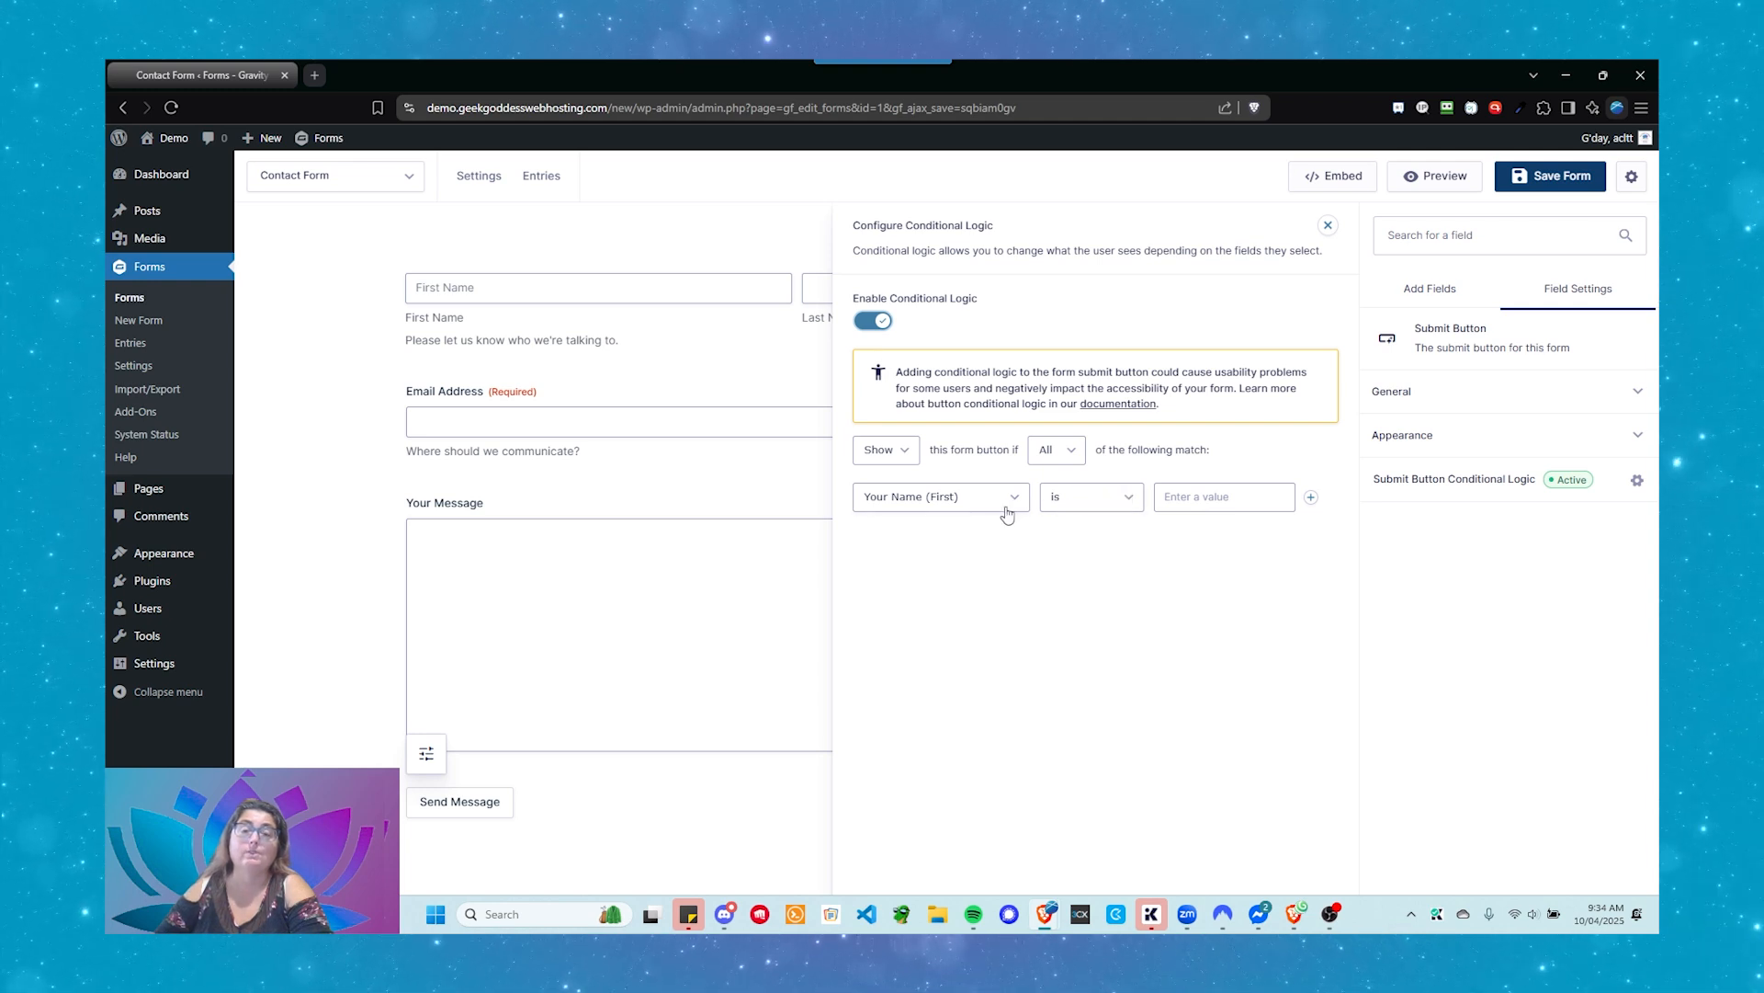
{"action": "left_click", "coordinate": [1189, 508]}
{"action": "left_click", "coordinate": [1111, 502]}
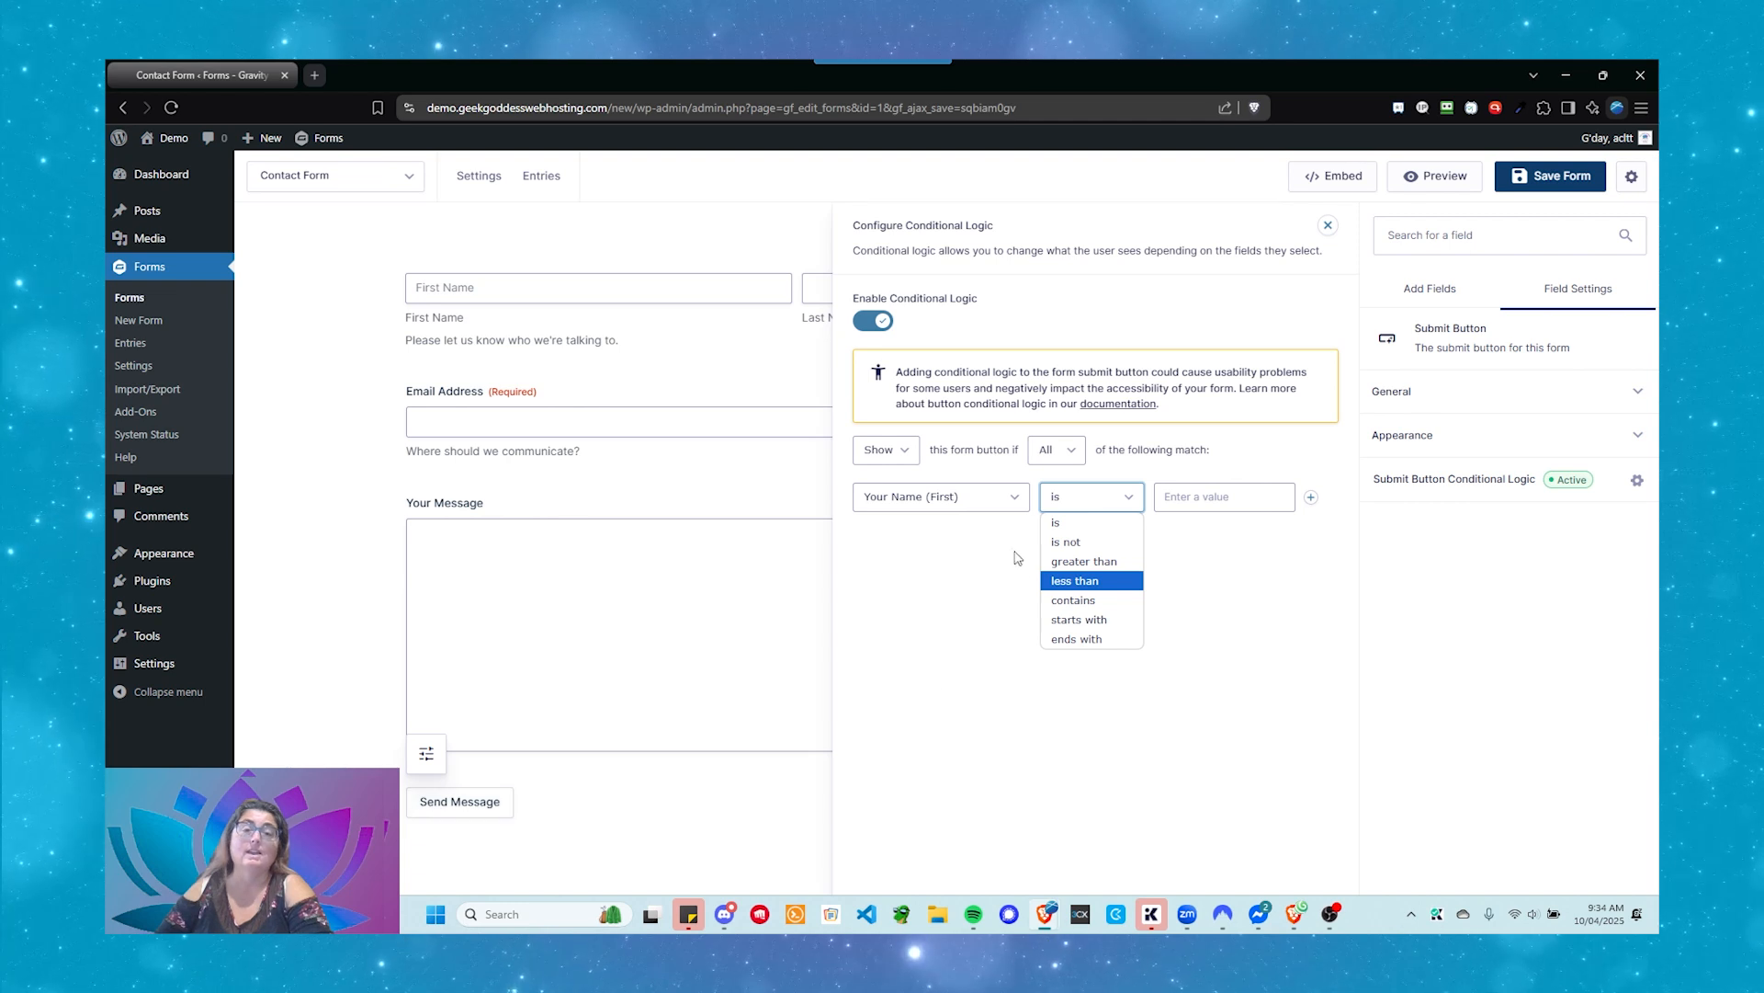
Step: Set the submit button's rule to show it if Email Address contains "@"
{"action": "left_click", "coordinate": [1002, 498]}
{"action": "left_click", "coordinate": [1002, 497]}
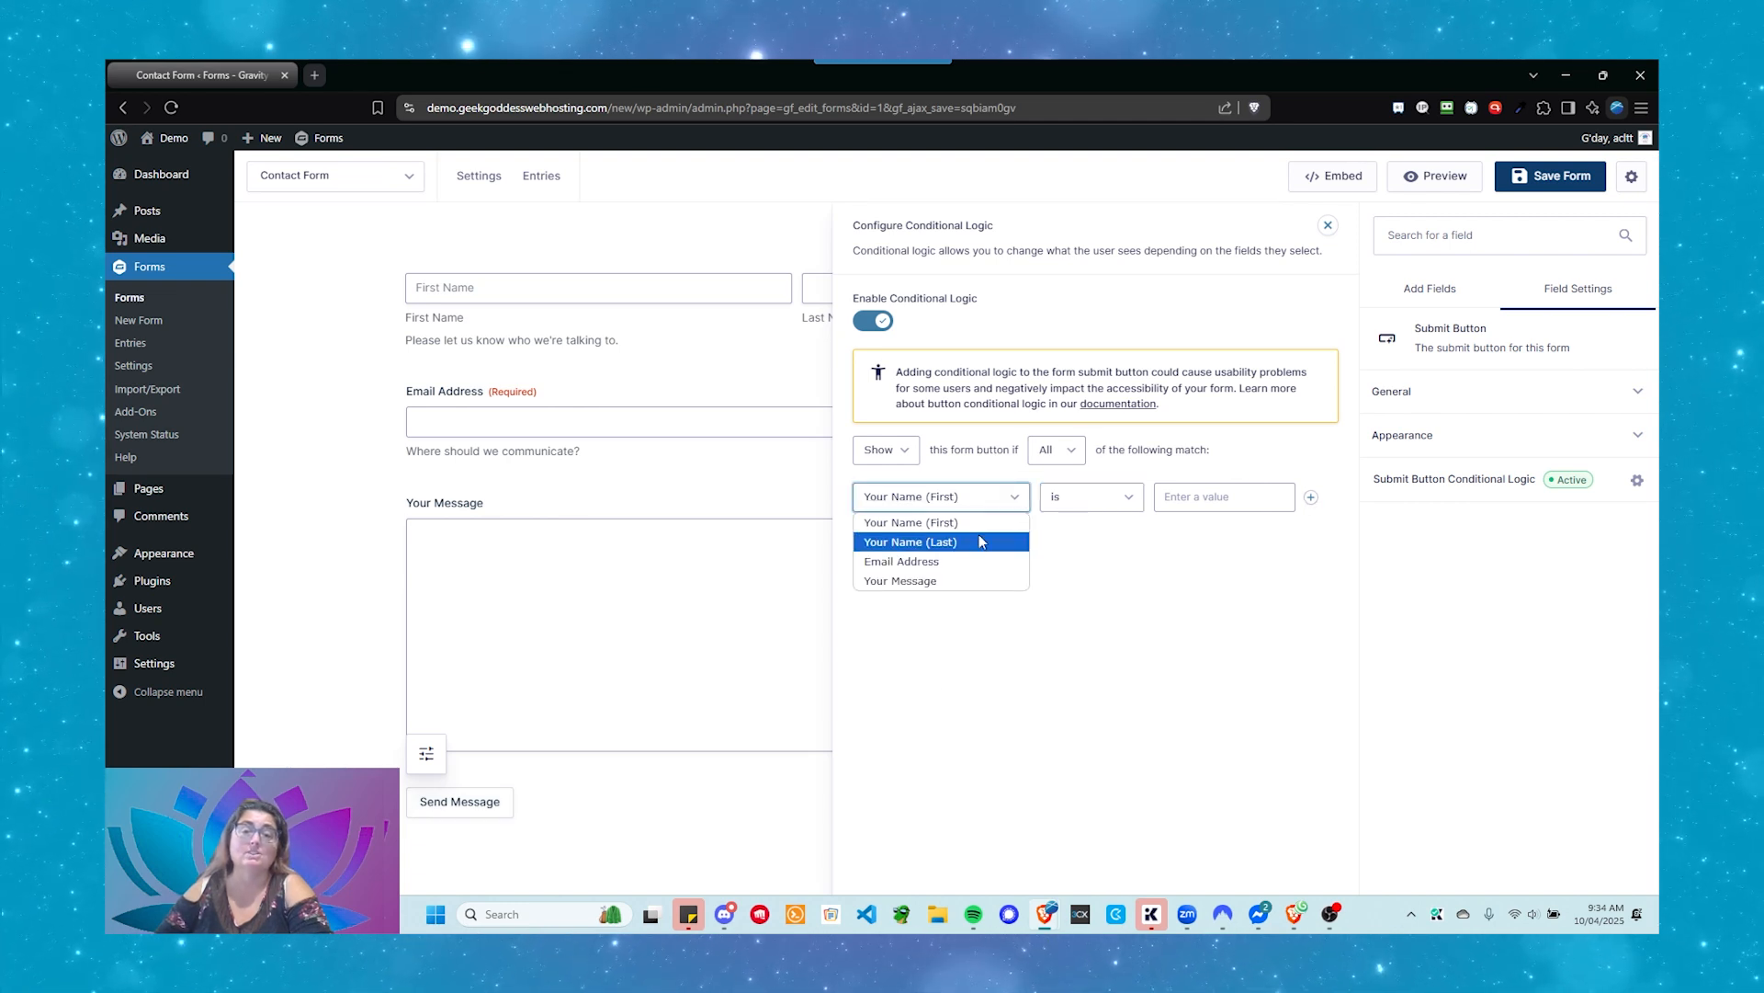
{"action": "left_click", "coordinate": [942, 568]}
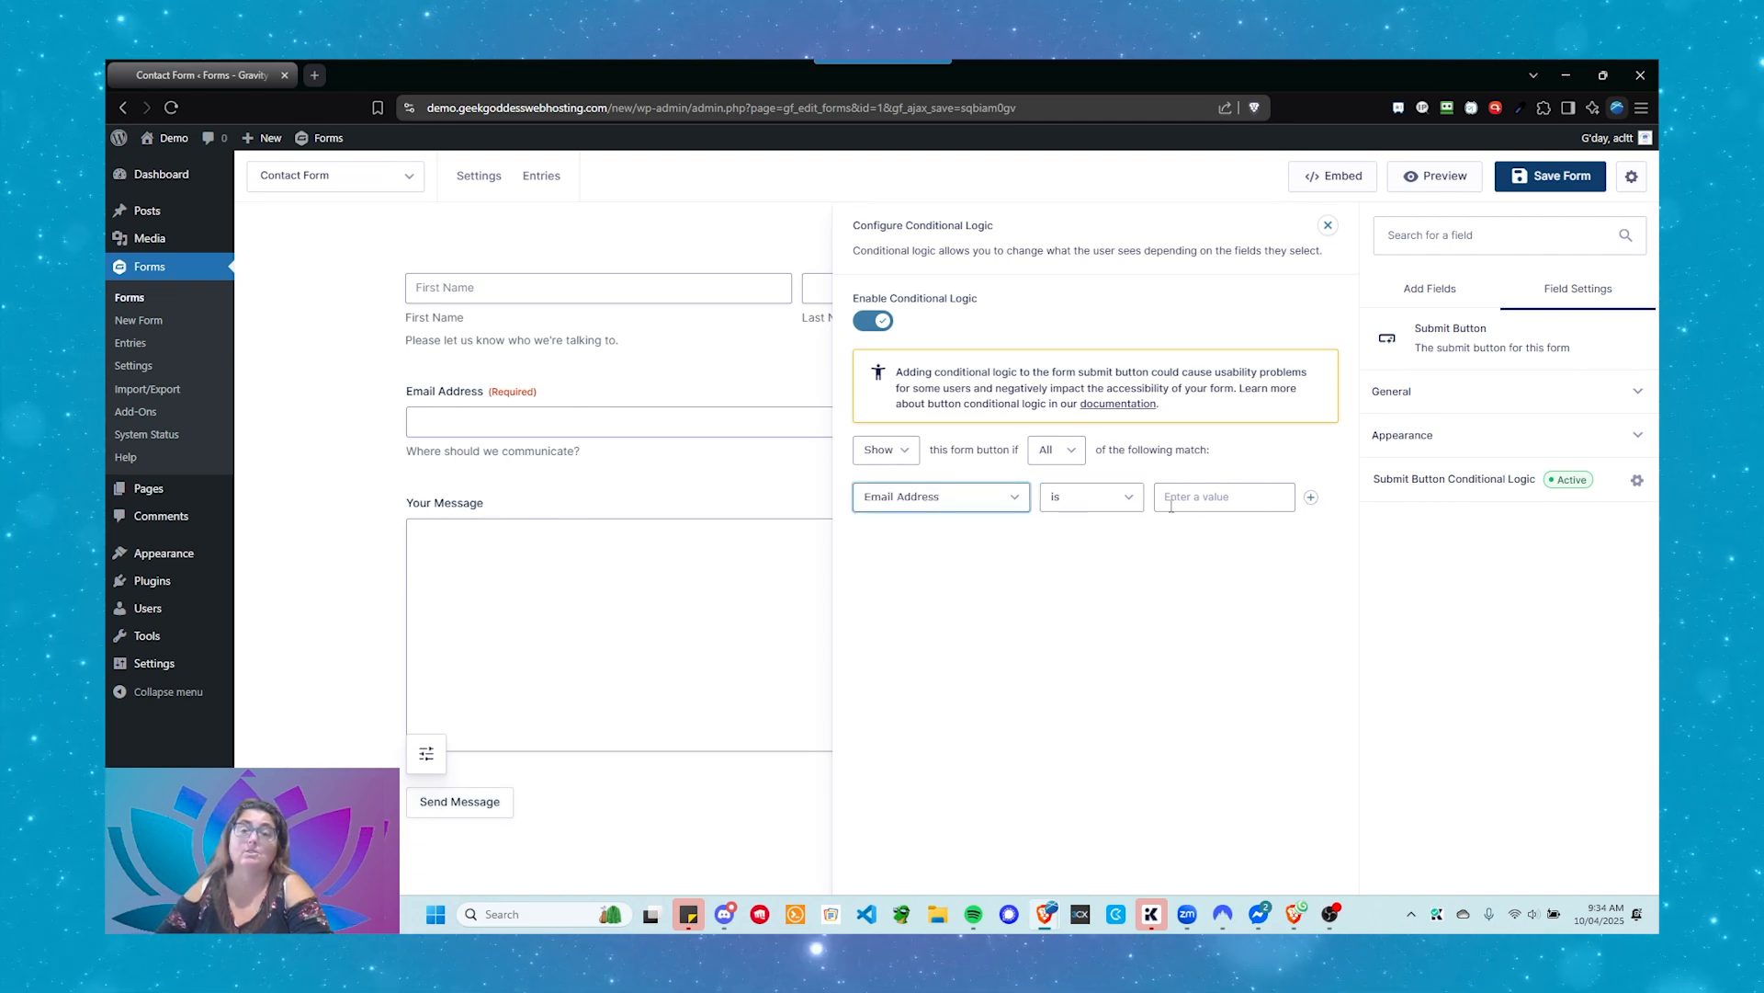
{"action": "left_click", "coordinate": [1119, 499]}
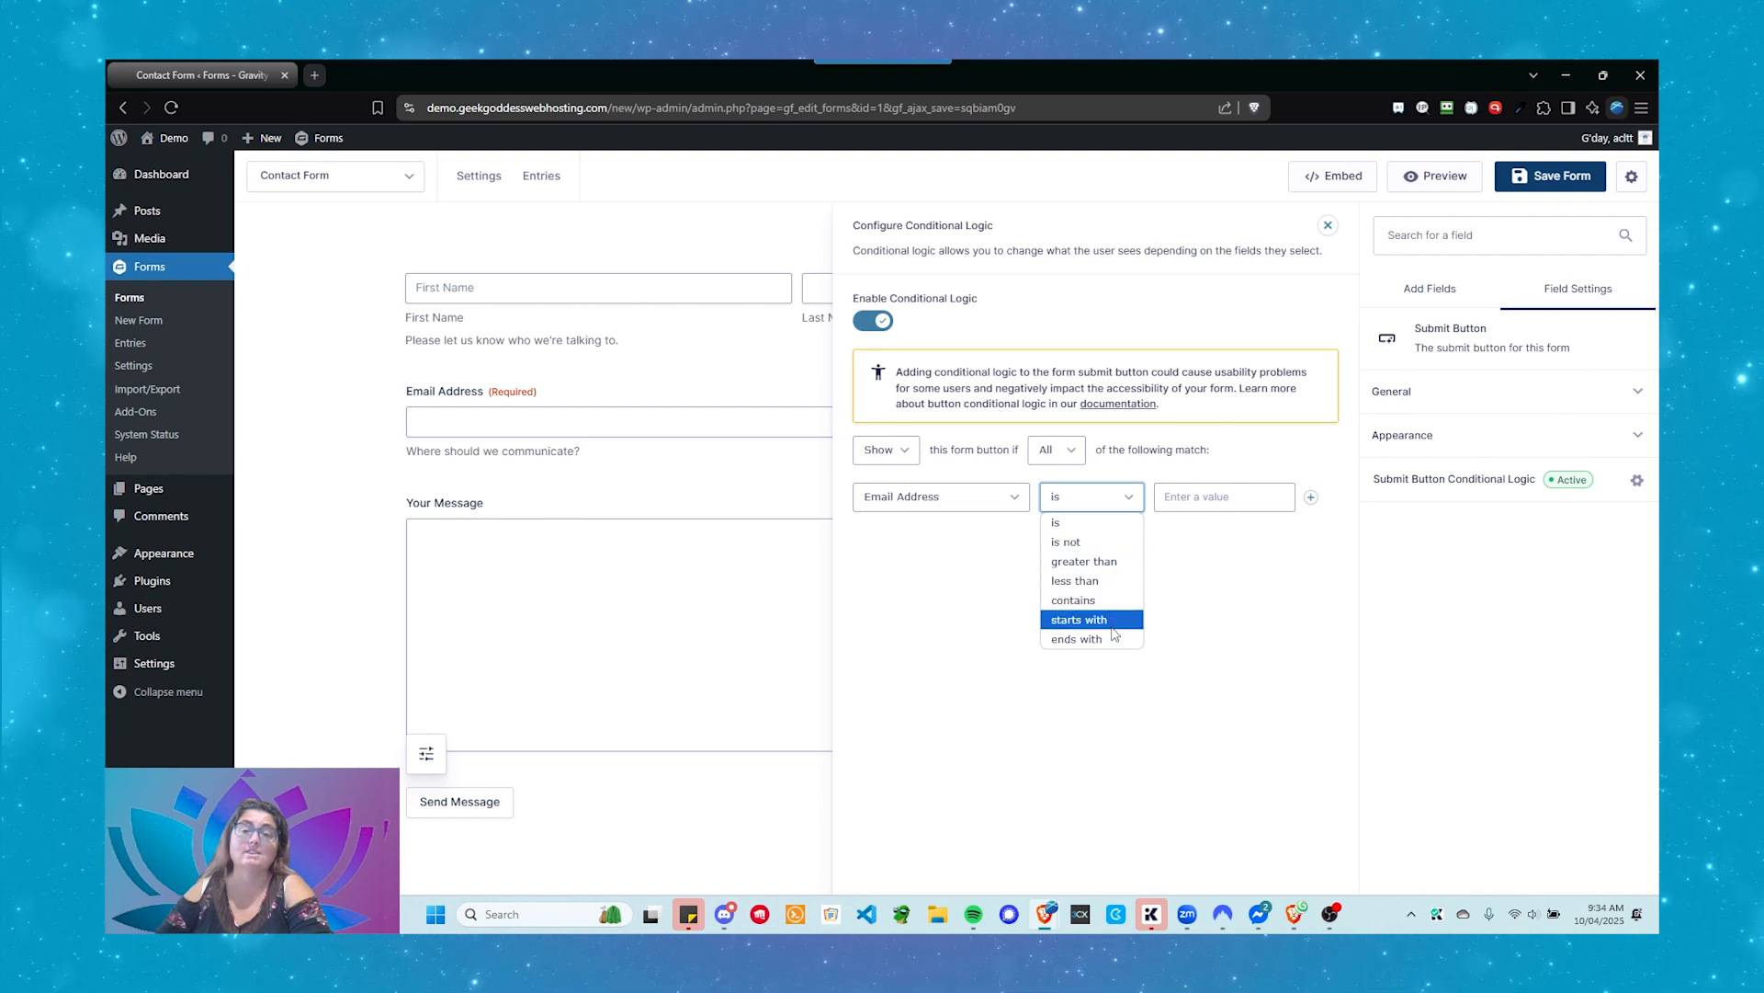
{"action": "left_click", "coordinate": [1075, 600]}
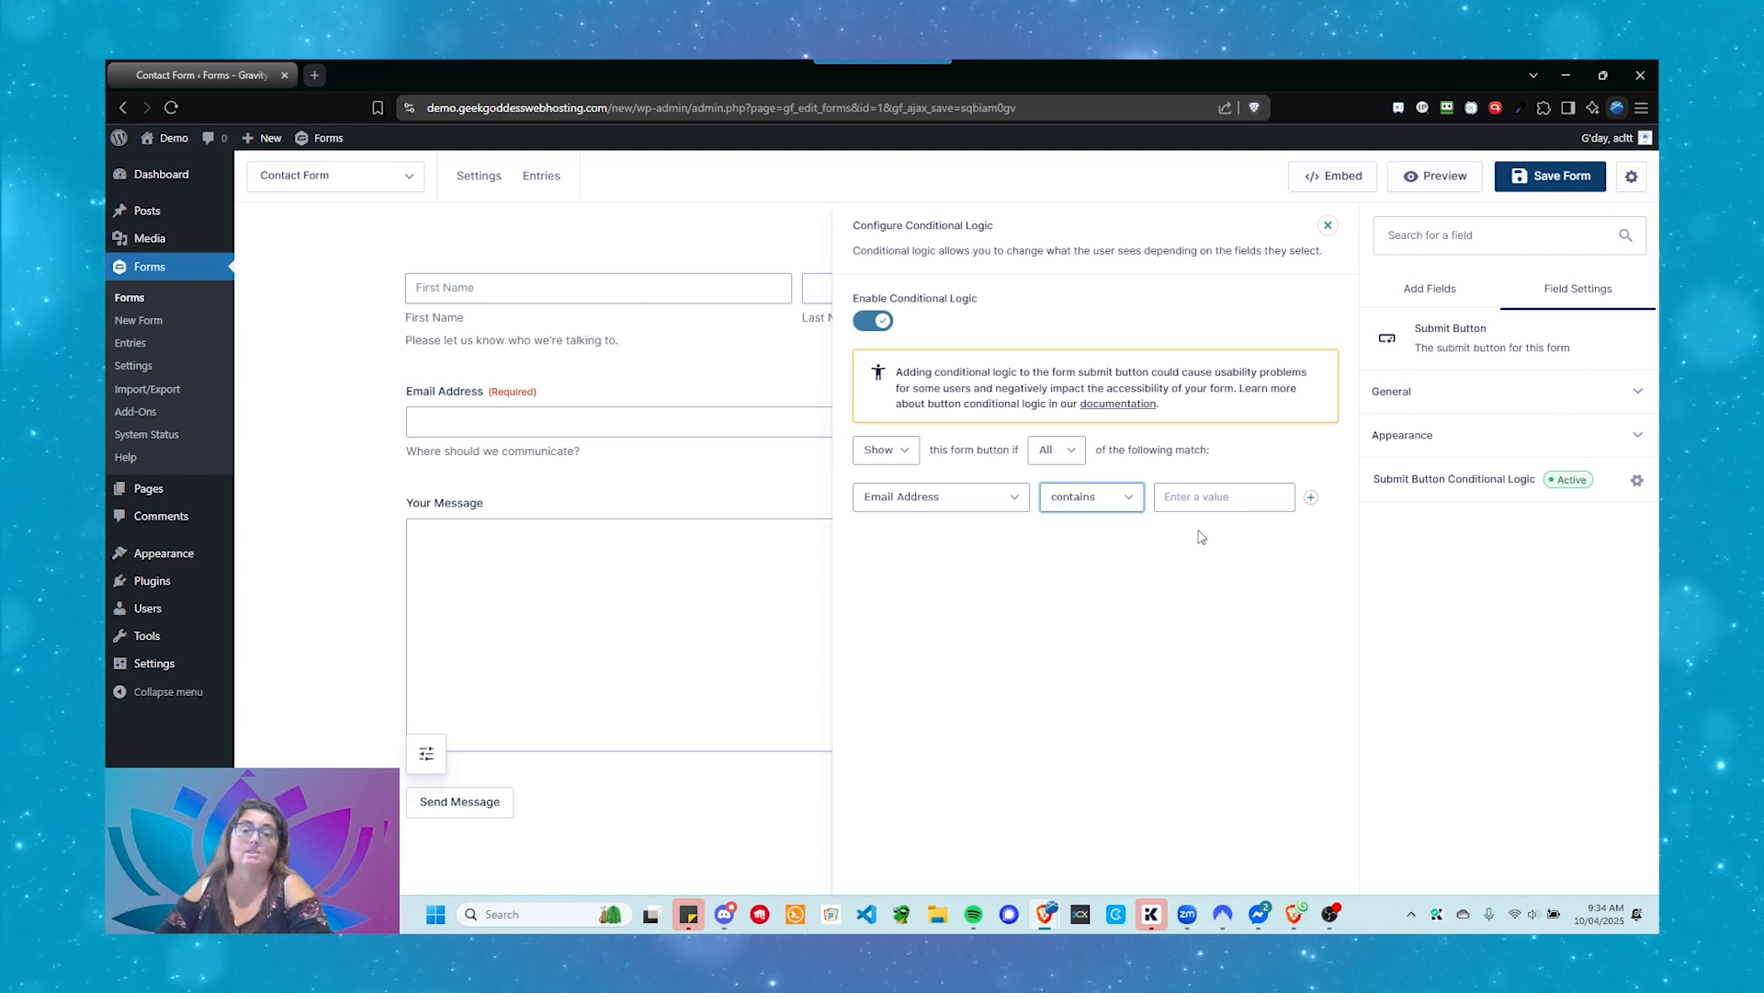
{"action": "left_click", "coordinate": [1180, 503]}
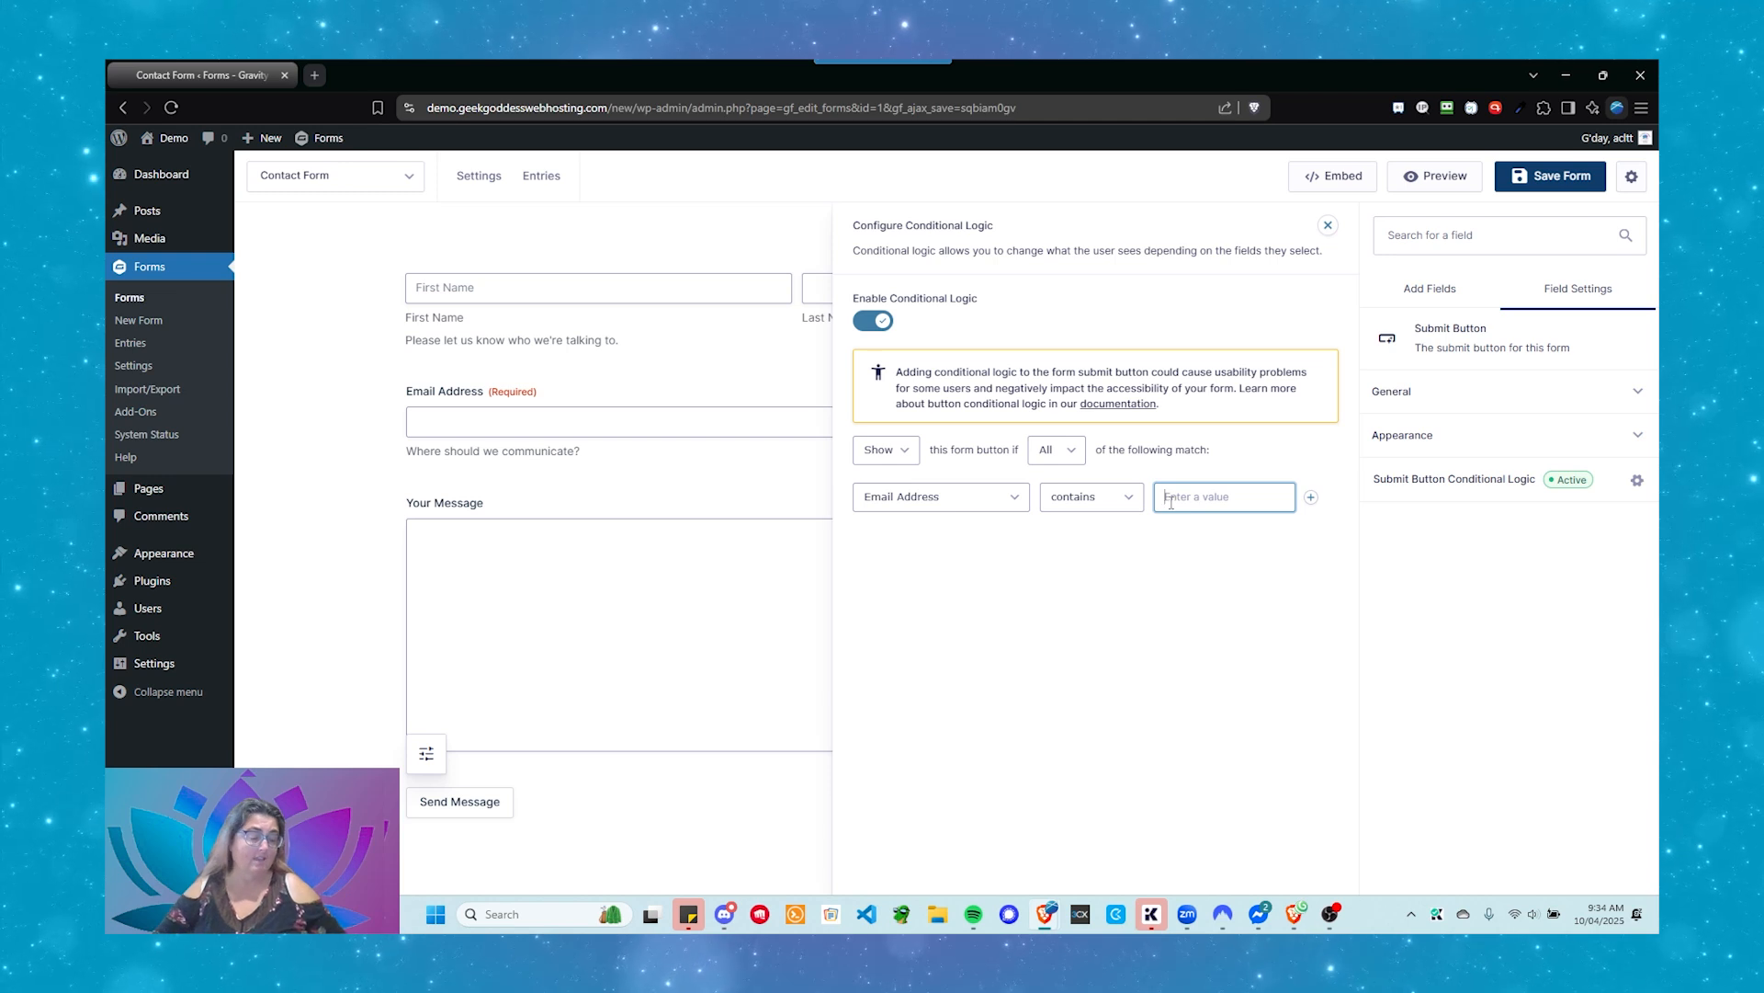
{"action": "type", "text": "@"}
{"action": "left_click", "coordinate": [1191, 608]}
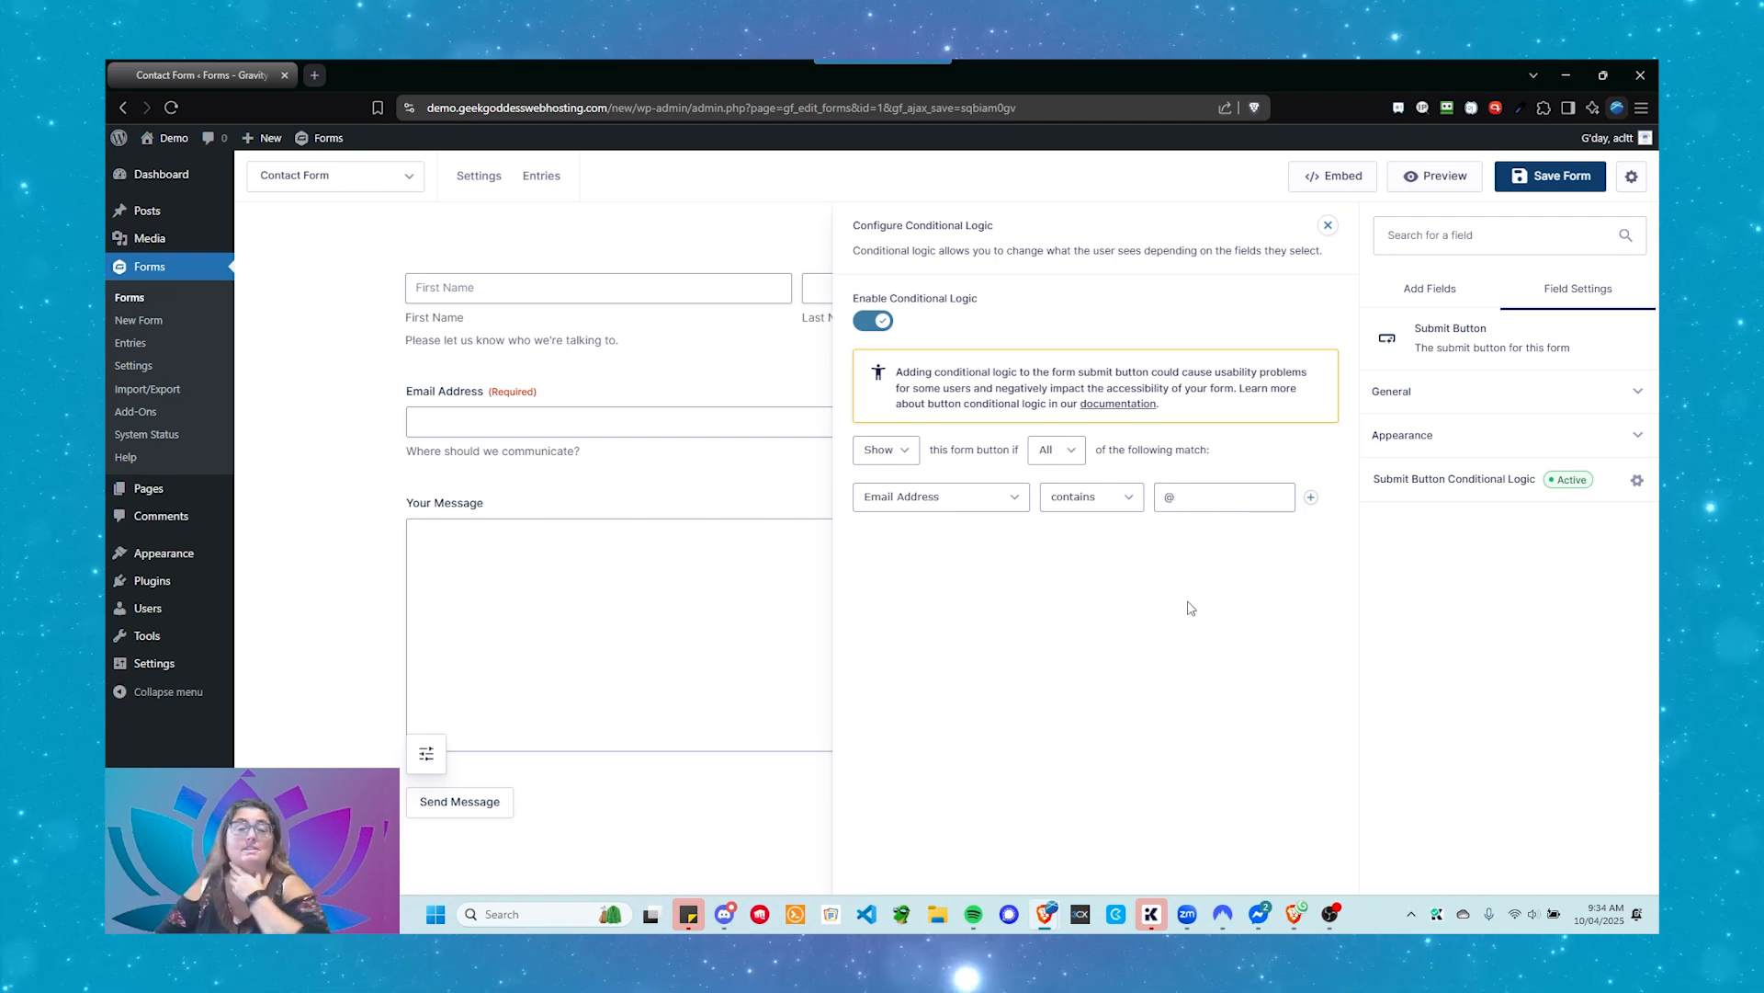
Step: Disable the submit button's conditional logic and close its configuration
{"action": "mouse_move", "coordinate": [488, 448]}
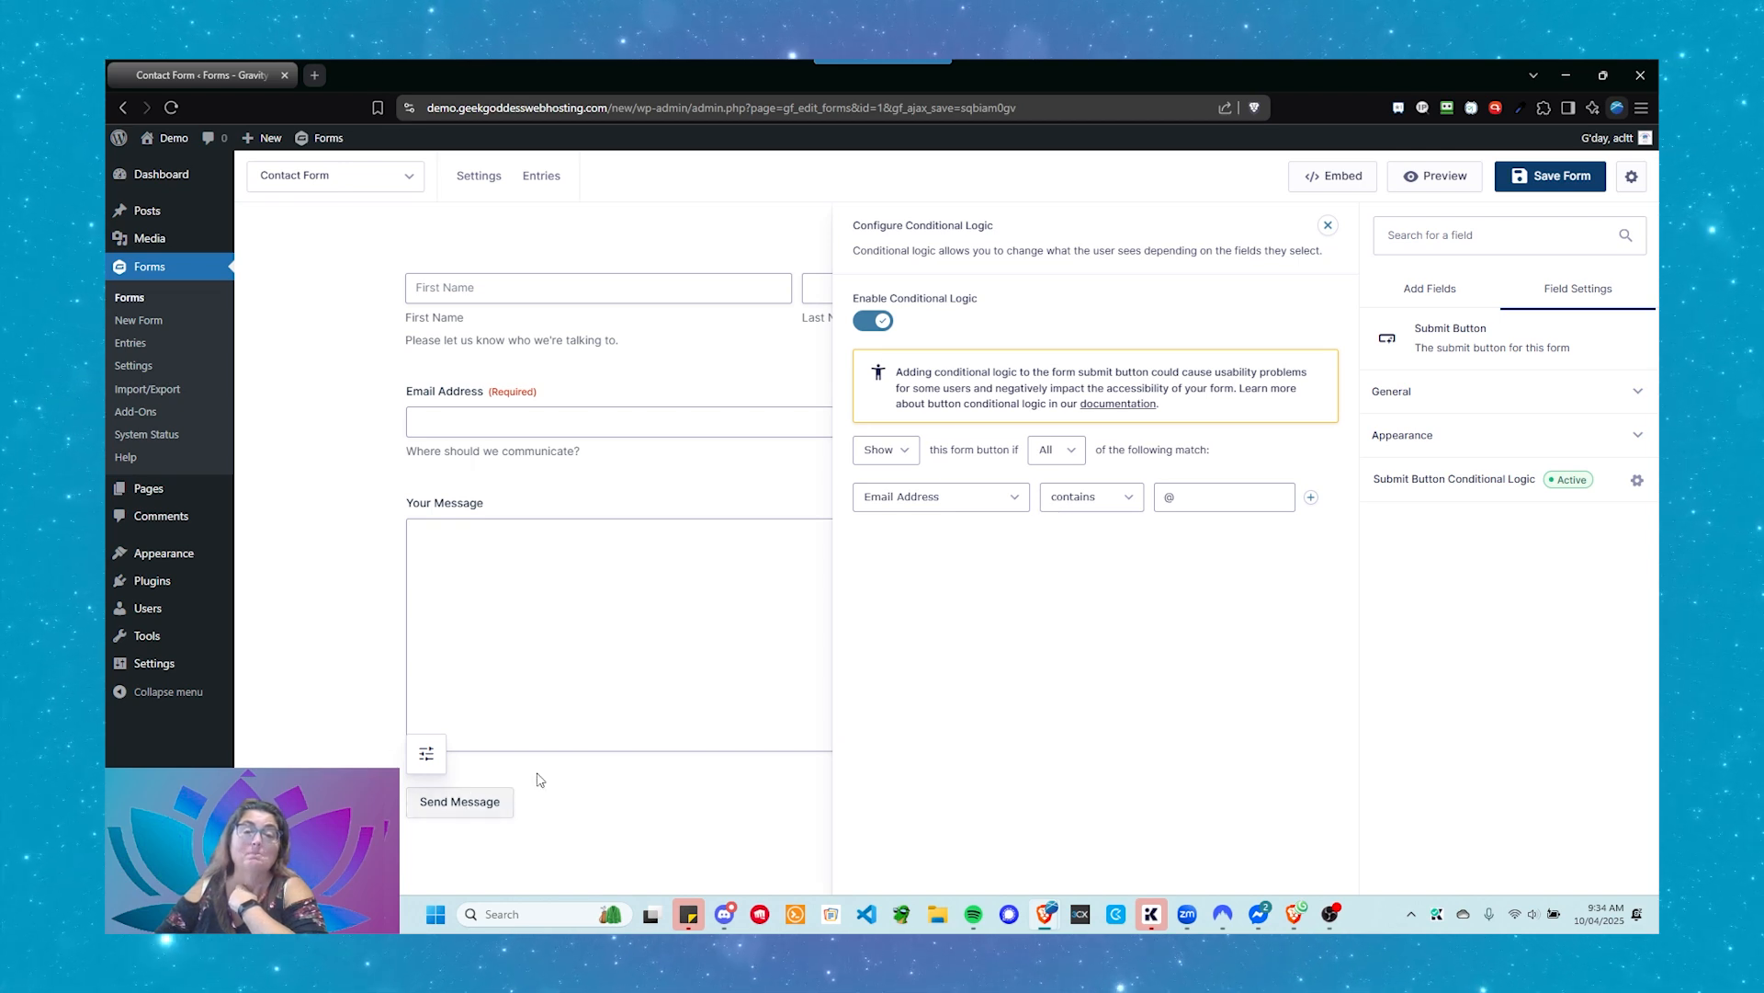
{"action": "left_click", "coordinate": [871, 321]}
{"action": "left_click", "coordinate": [1328, 226]}
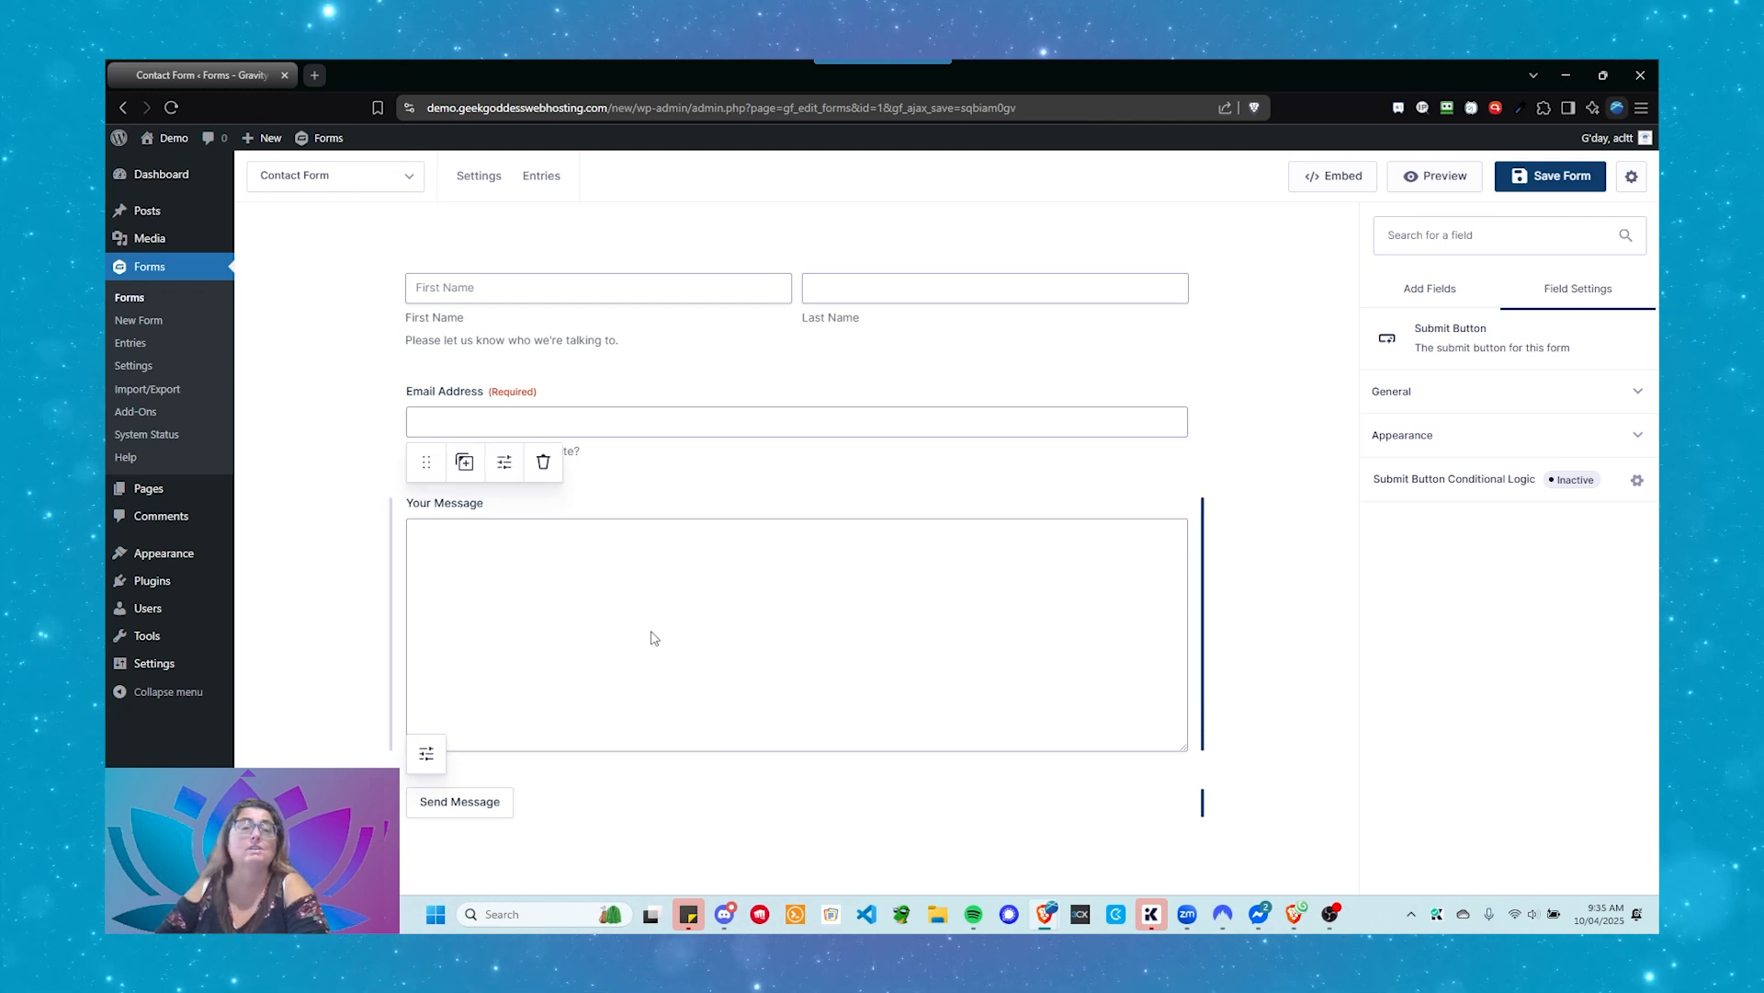
Step: Clear the placeholder of the Name field's First input in its Appearance settings
{"action": "left_click", "coordinate": [570, 321]}
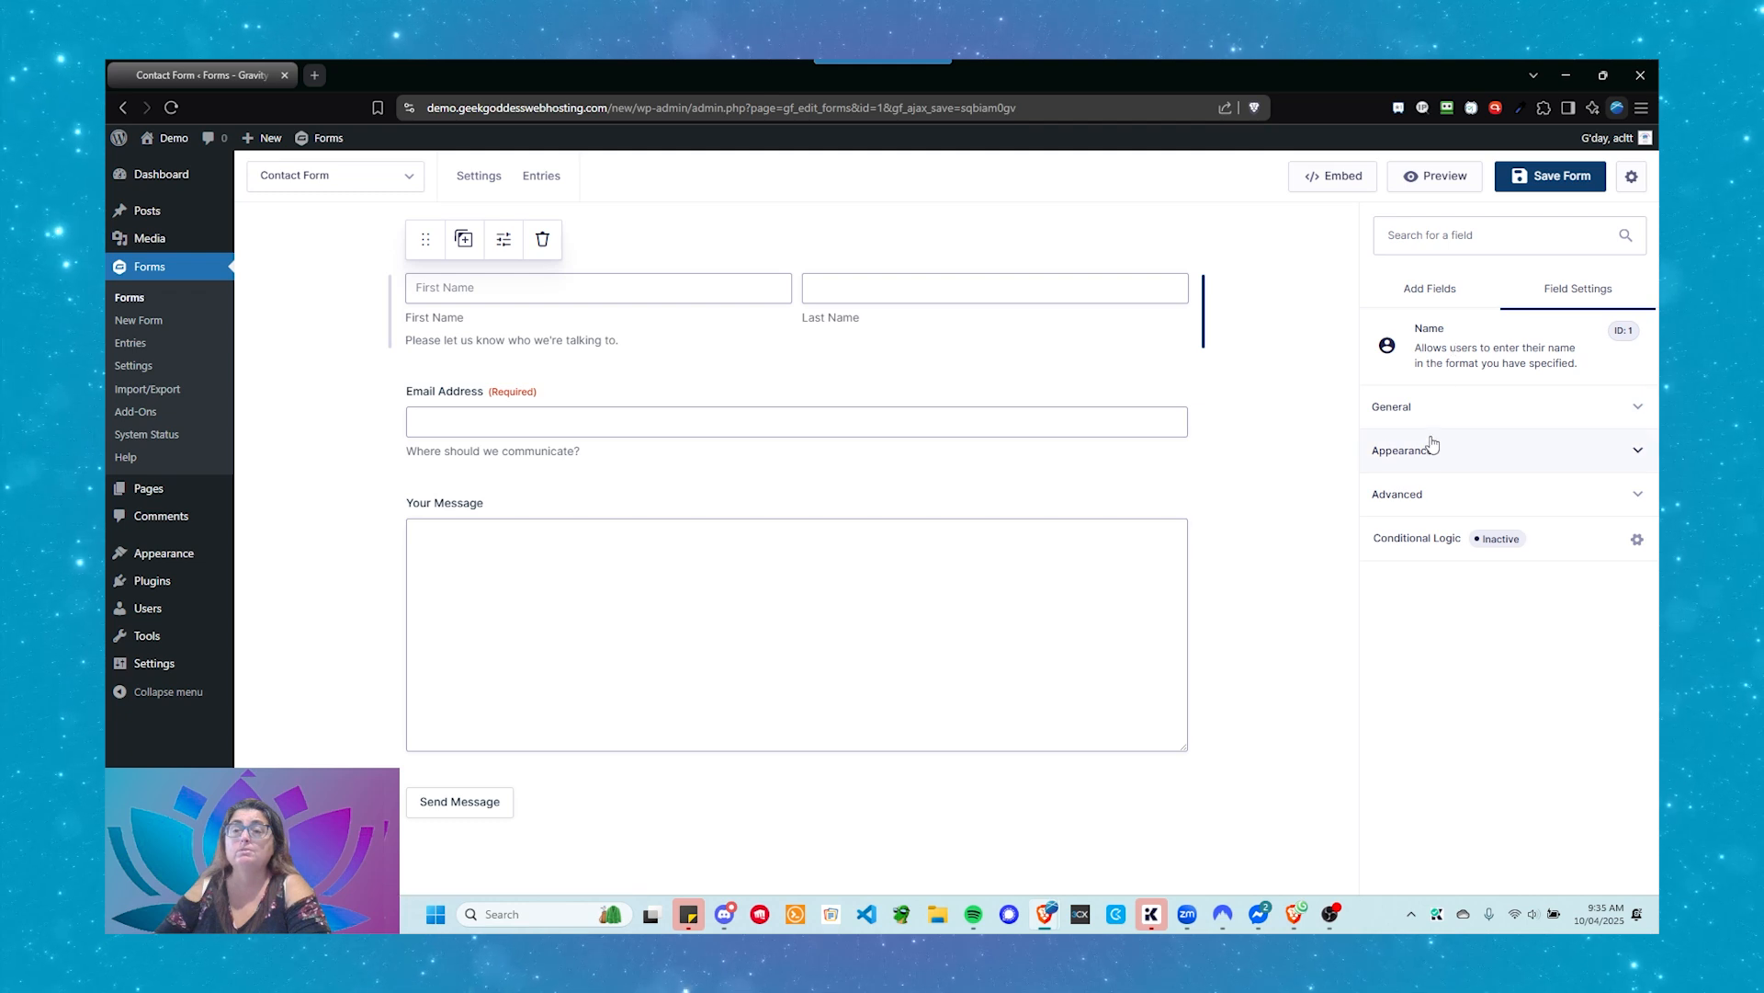
{"action": "left_click", "coordinate": [1405, 460]}
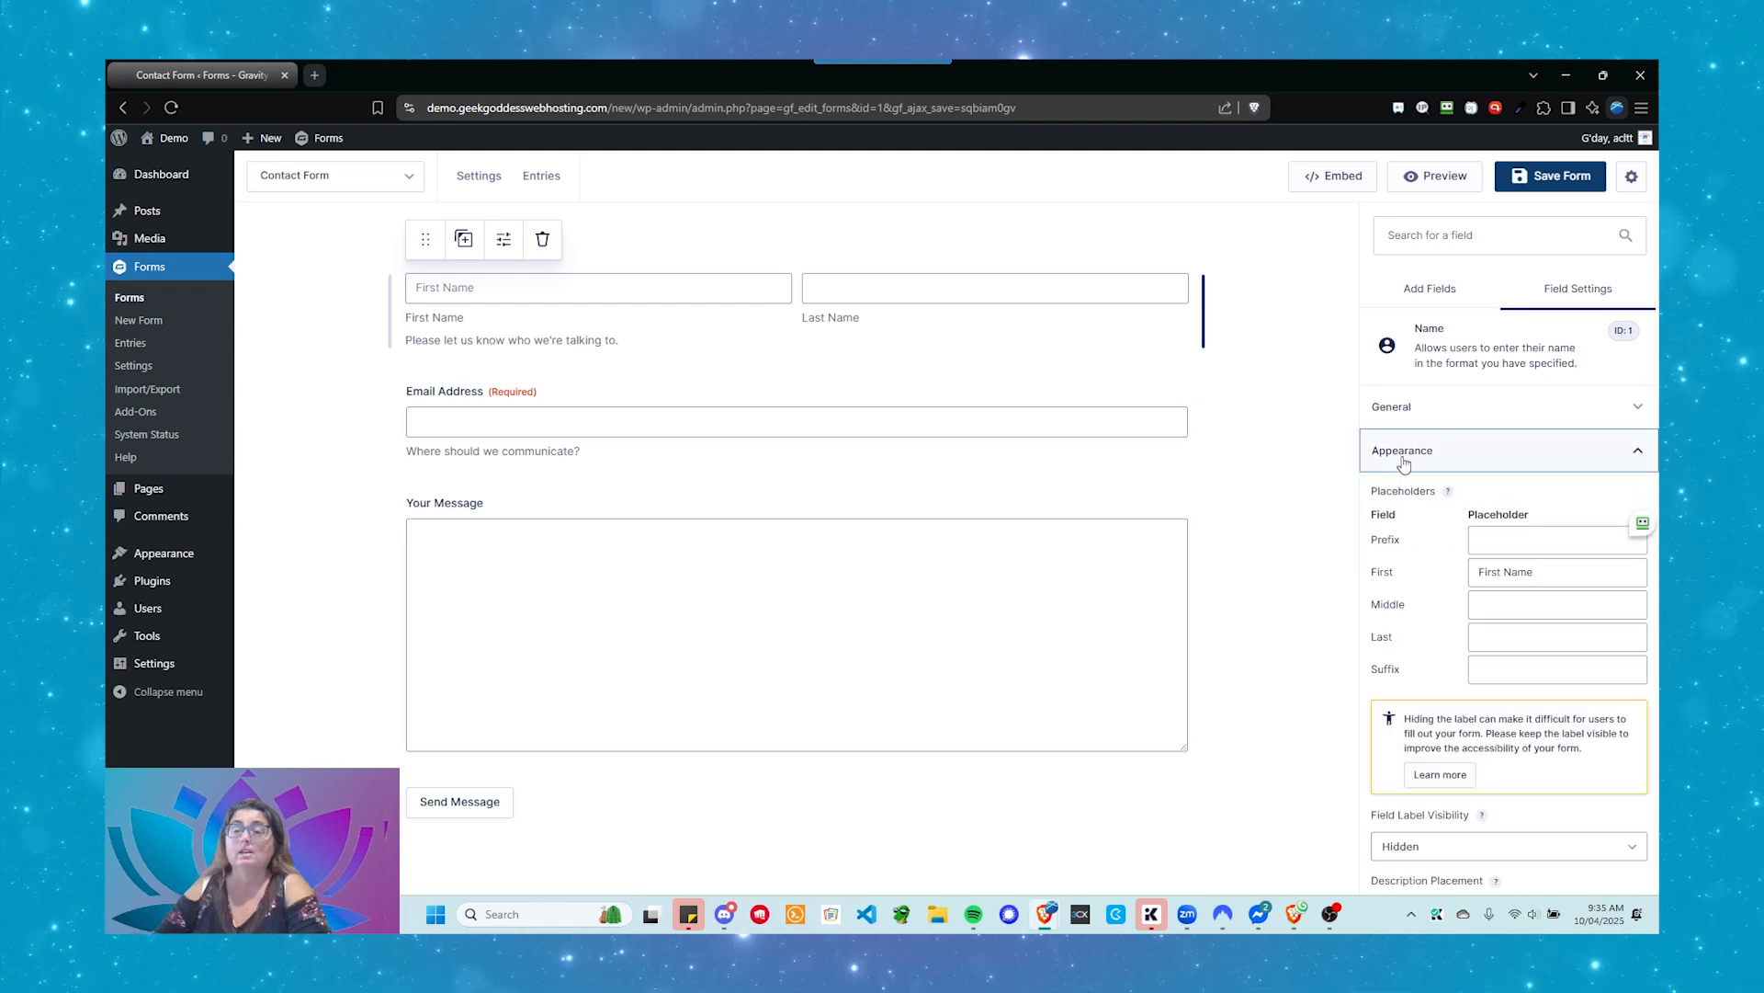
{"action": "left_click_drag", "start_coordinate": [1539, 579], "coordinate": [1310, 586]}
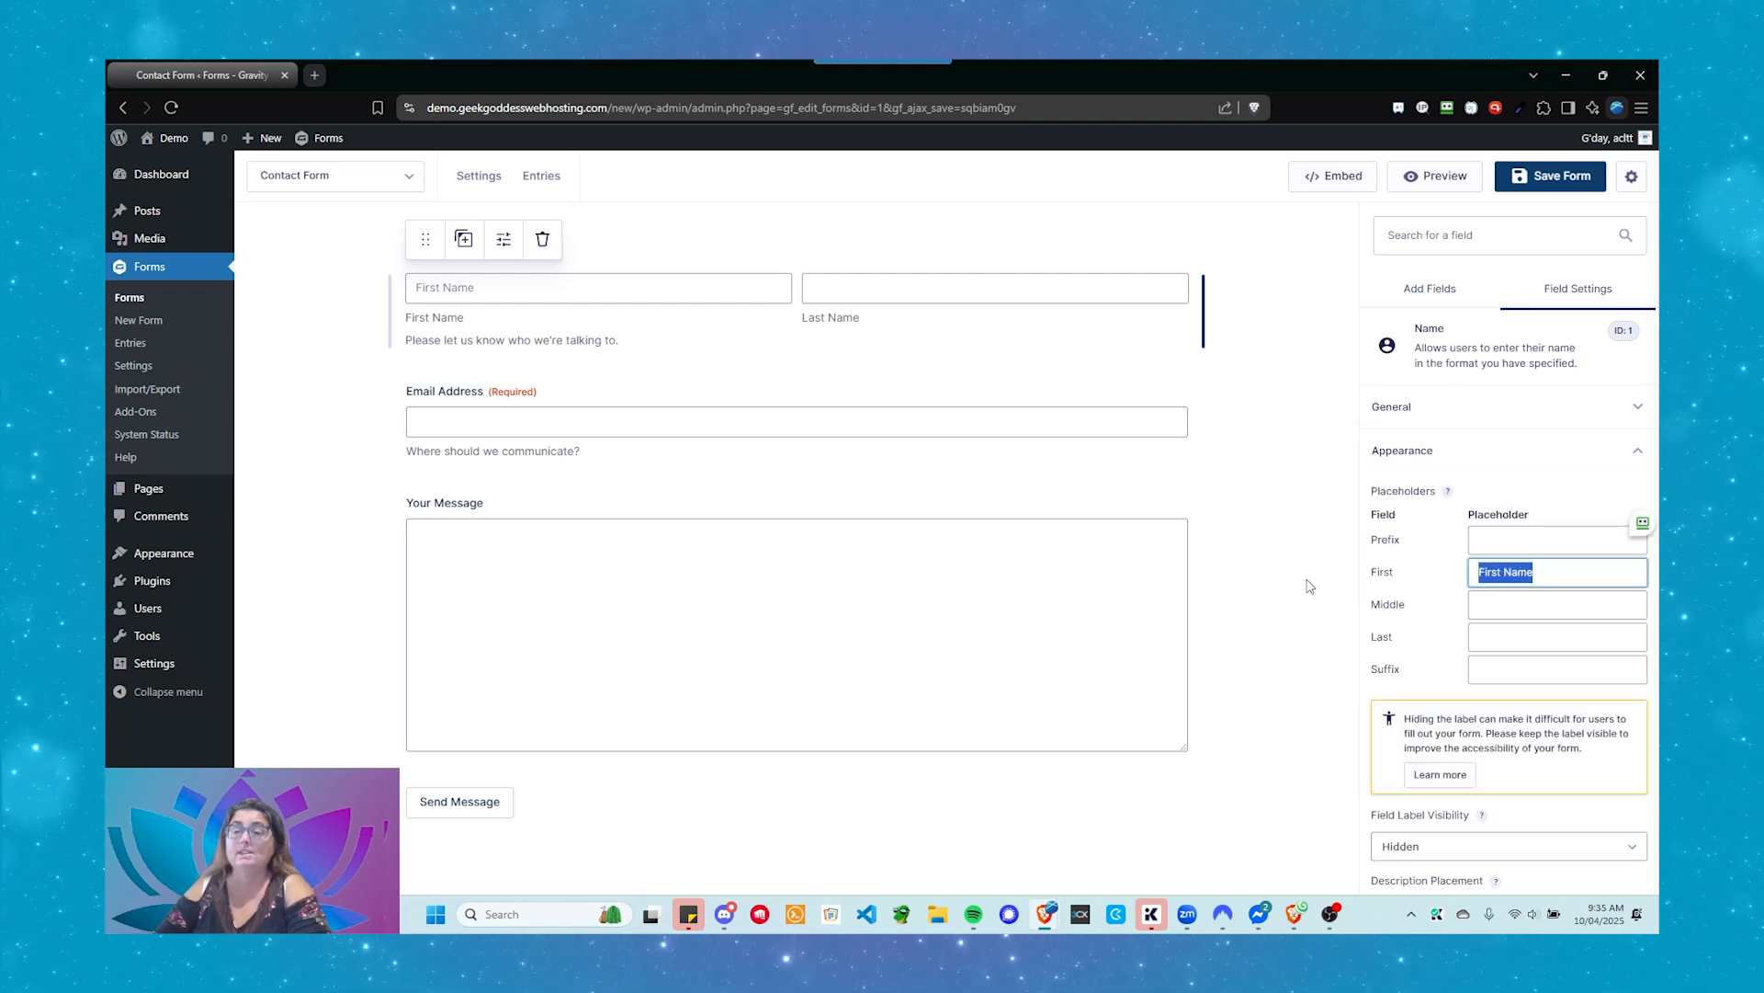
{"action": "key", "text": "BackSpace"}
Step: Set the Name field's label visibility to Visible (Top aligned) and save the form
{"action": "scroll", "coordinate": [1461, 639], "scroll_direction": "down", "scroll_amount": 2}
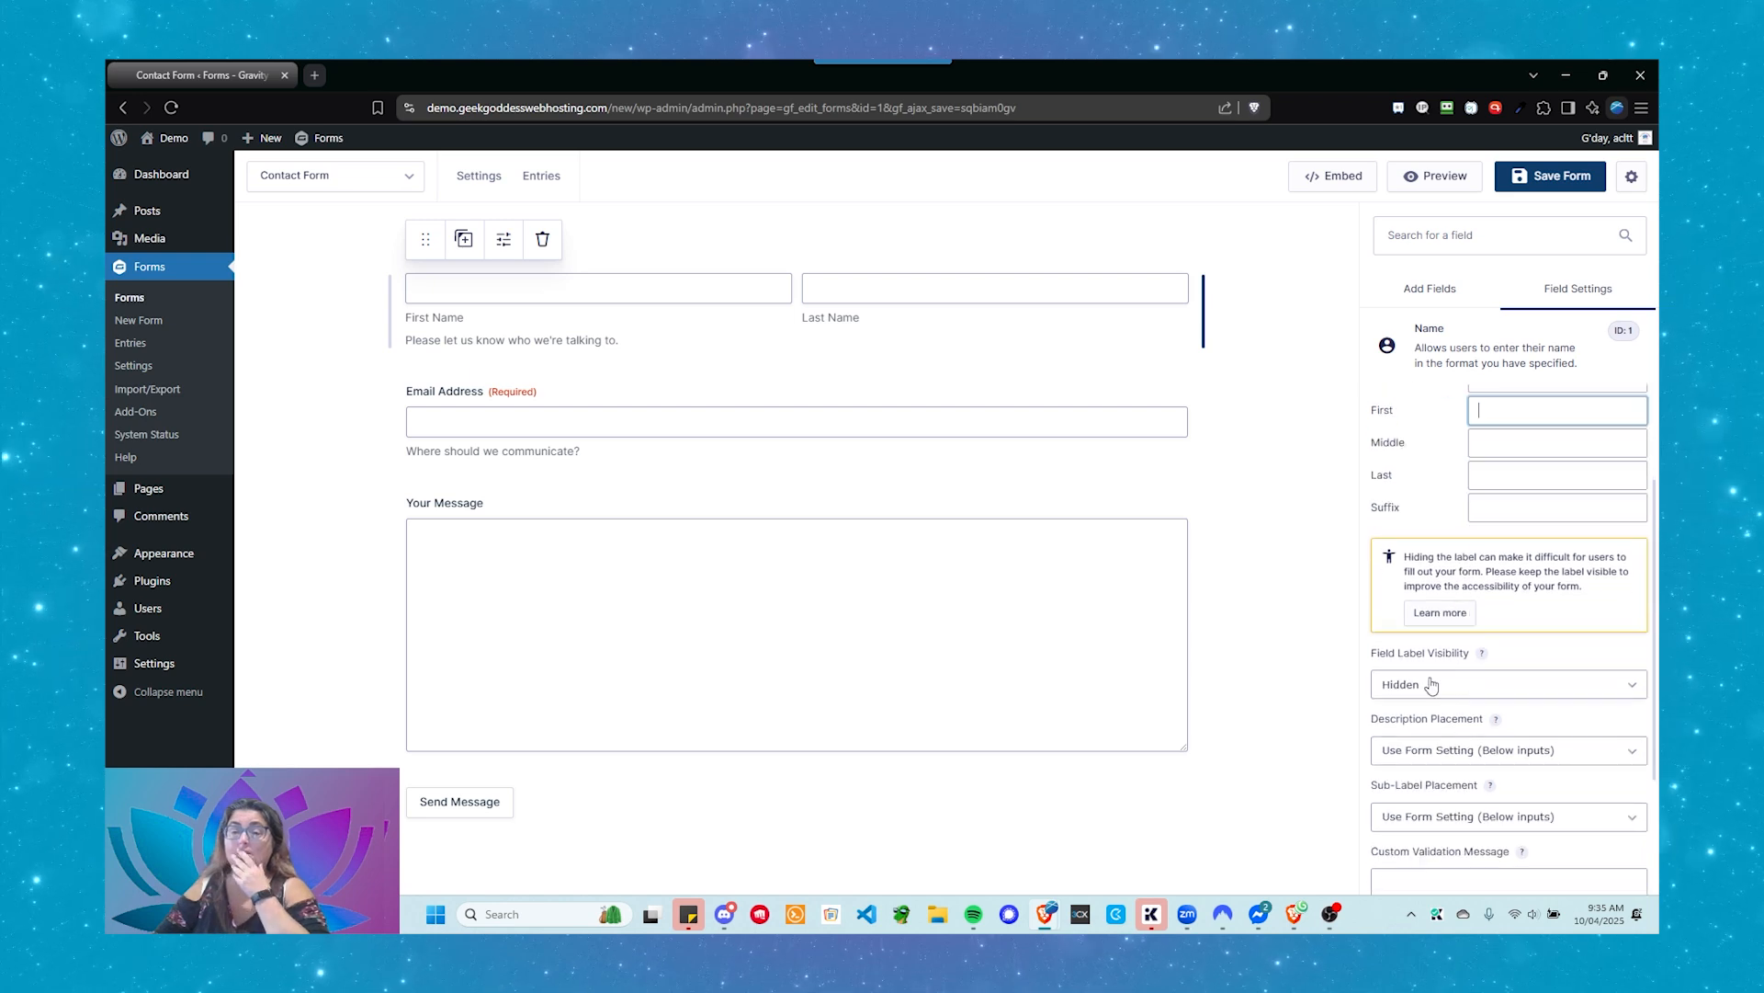
{"action": "left_click", "coordinate": [1443, 696]}
{"action": "left_click", "coordinate": [1449, 709]}
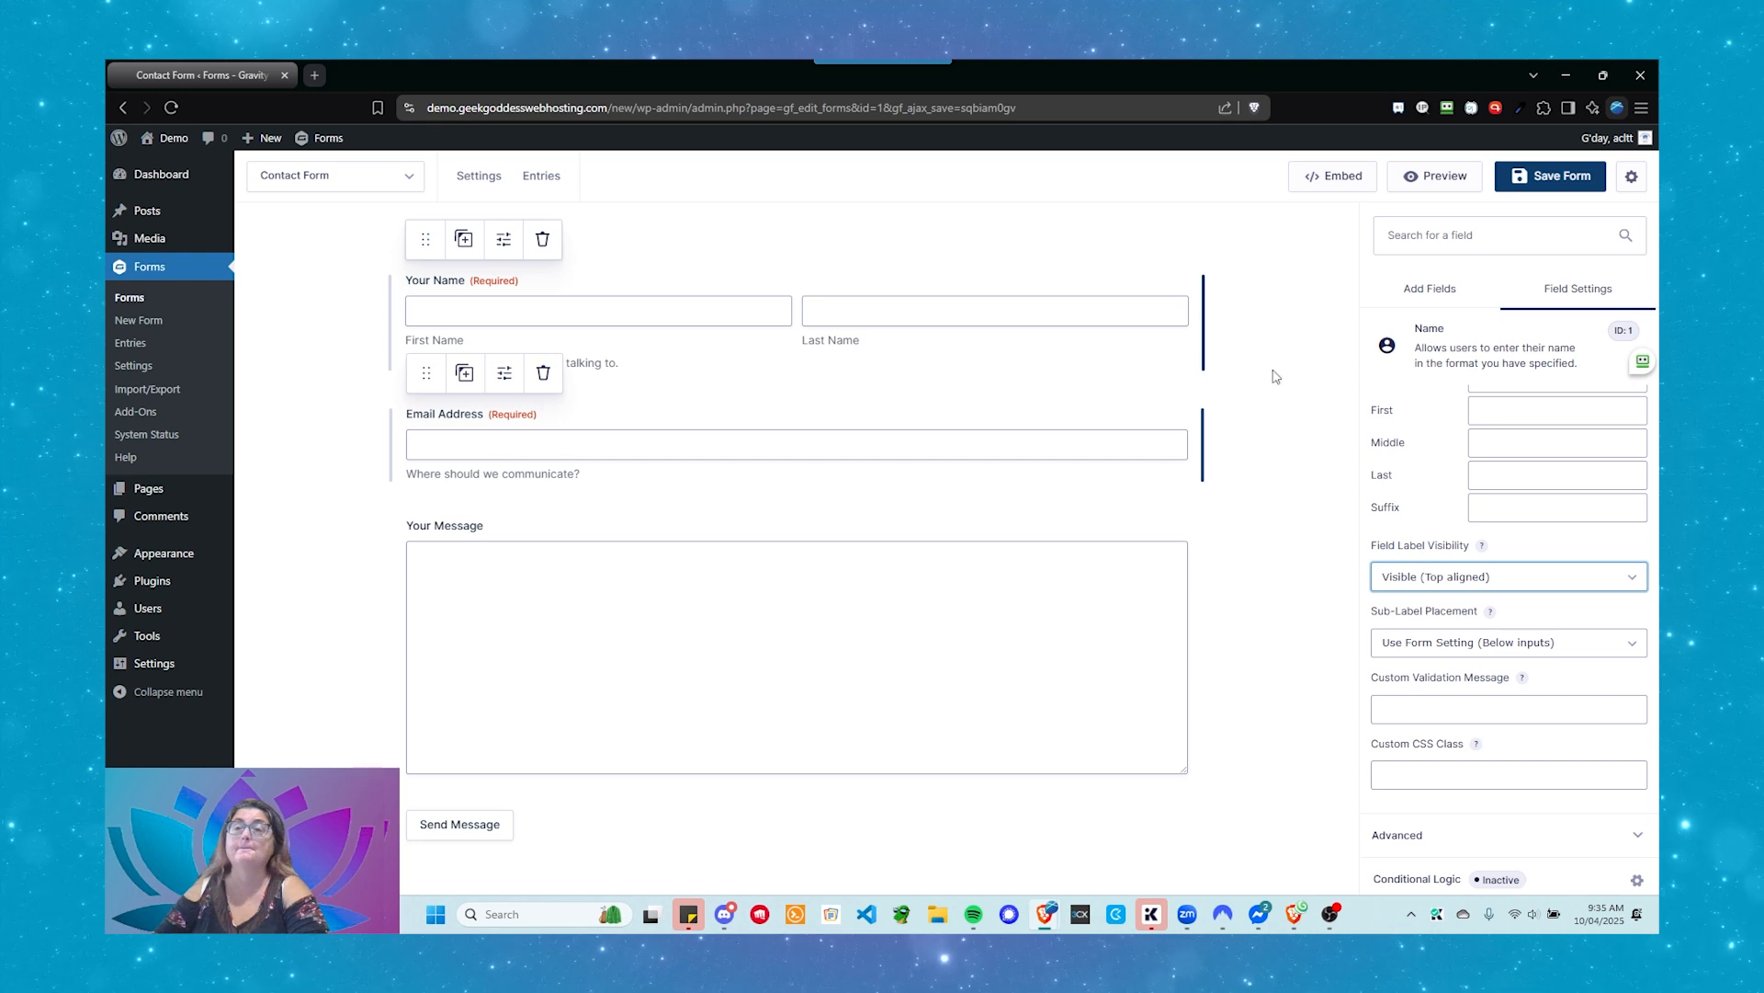
{"action": "left_click", "coordinate": [1525, 175]}
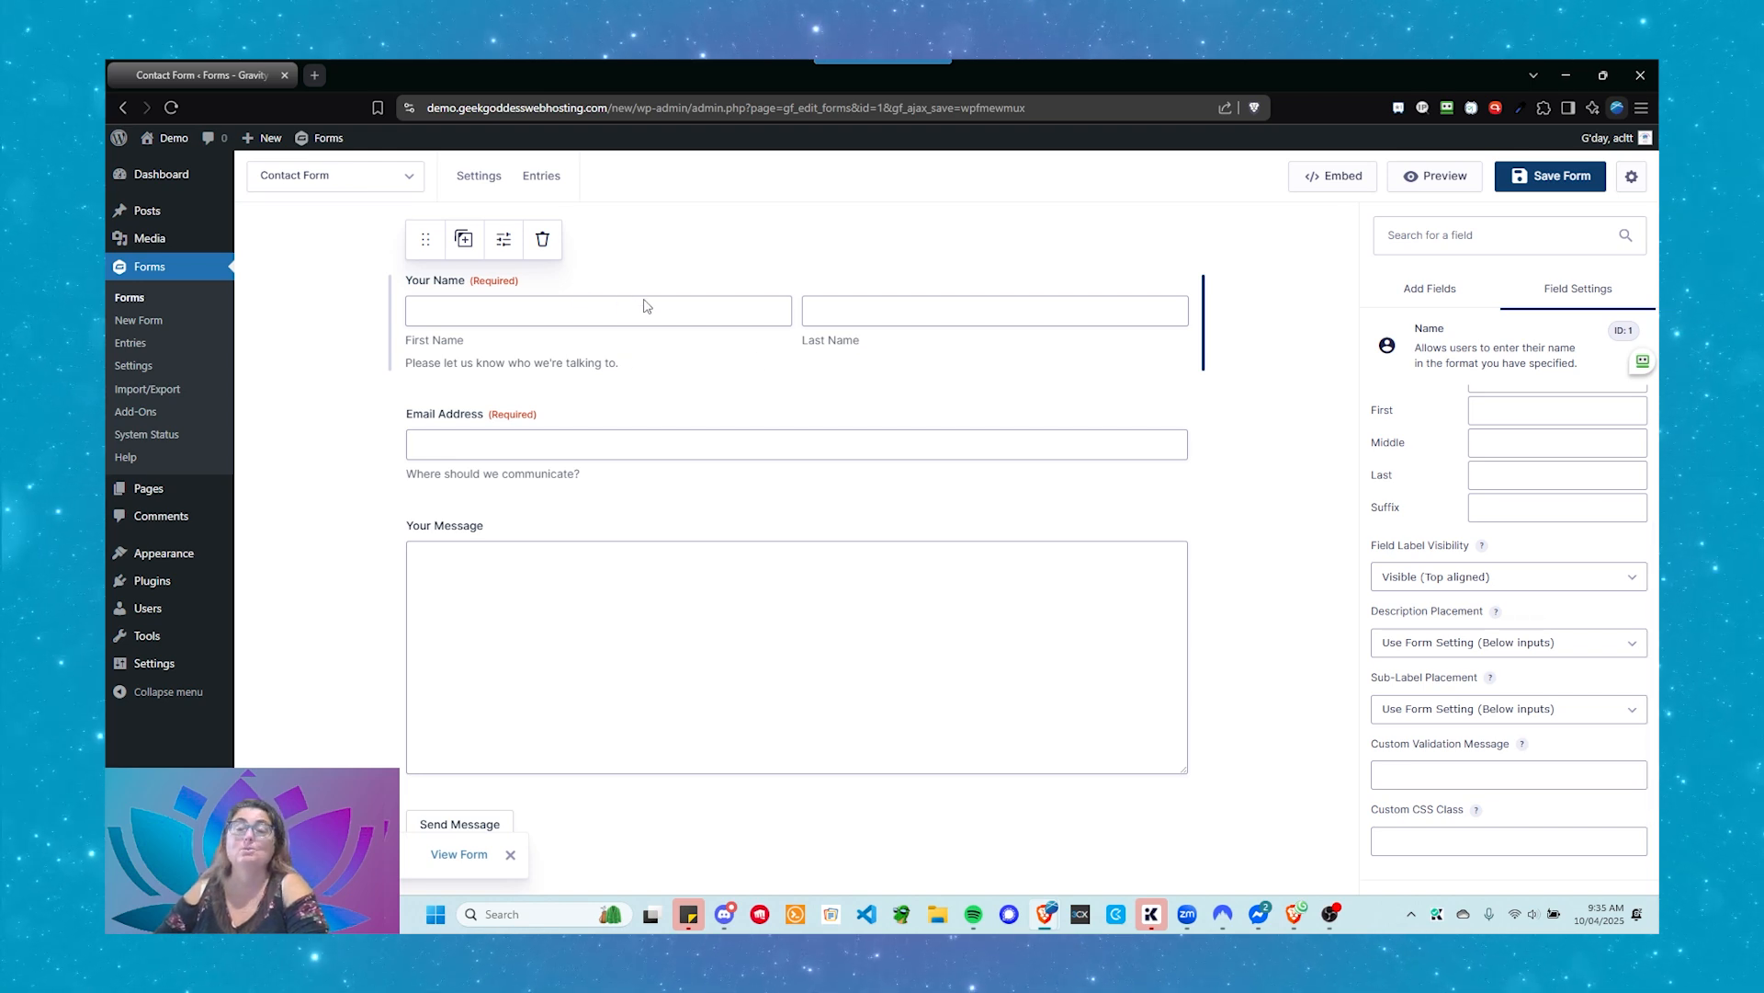
Step: Open the contact form's Form Settings and place the cursor in the Form Title
{"action": "mouse_move", "coordinate": [479, 176]}
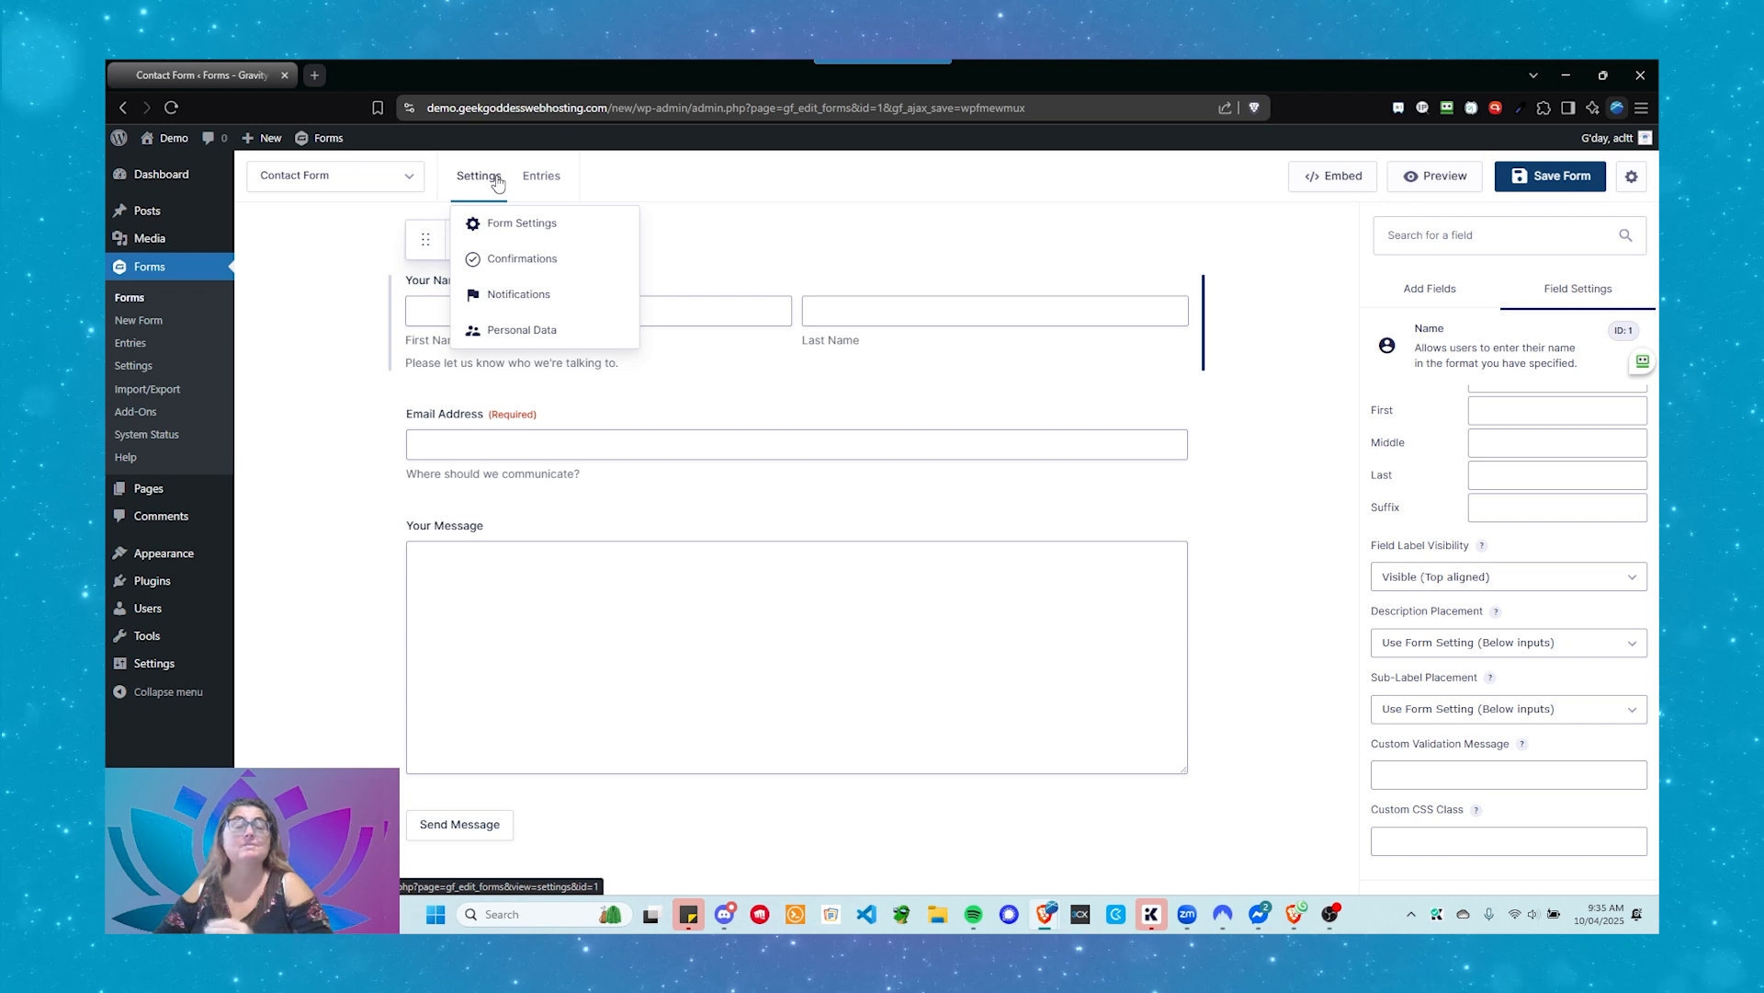
{"action": "left_click", "coordinate": [514, 228]}
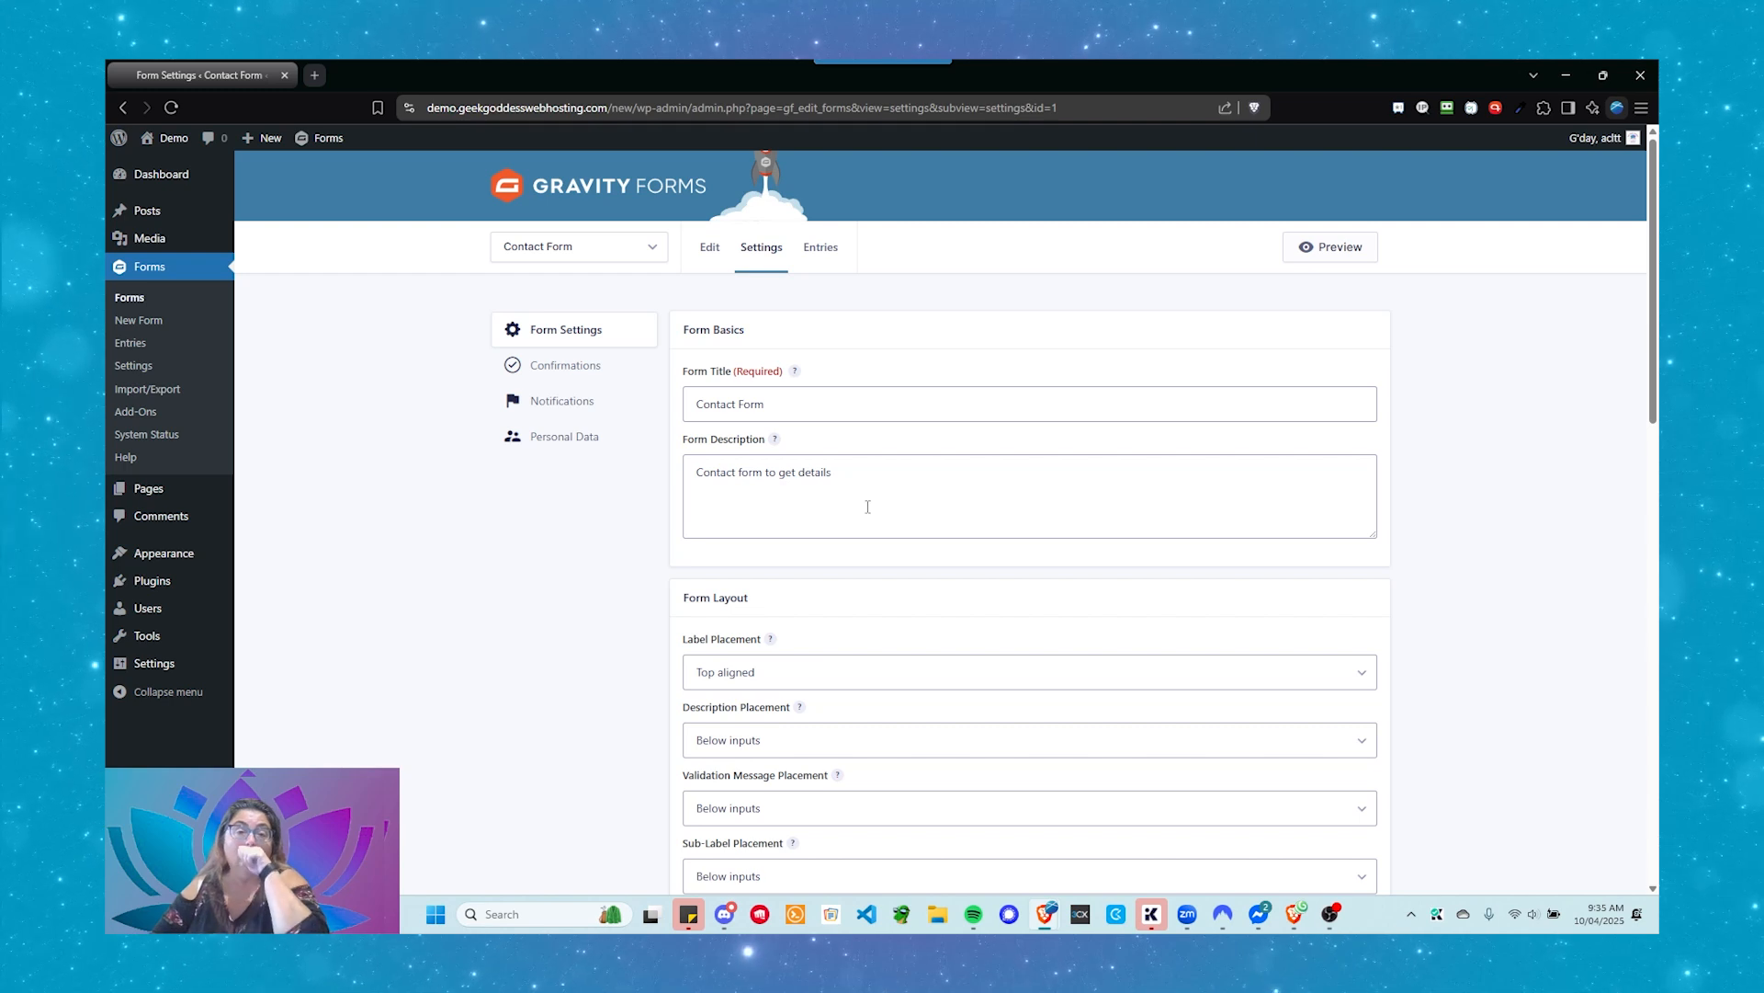
{"action": "left_click", "coordinate": [779, 401]}
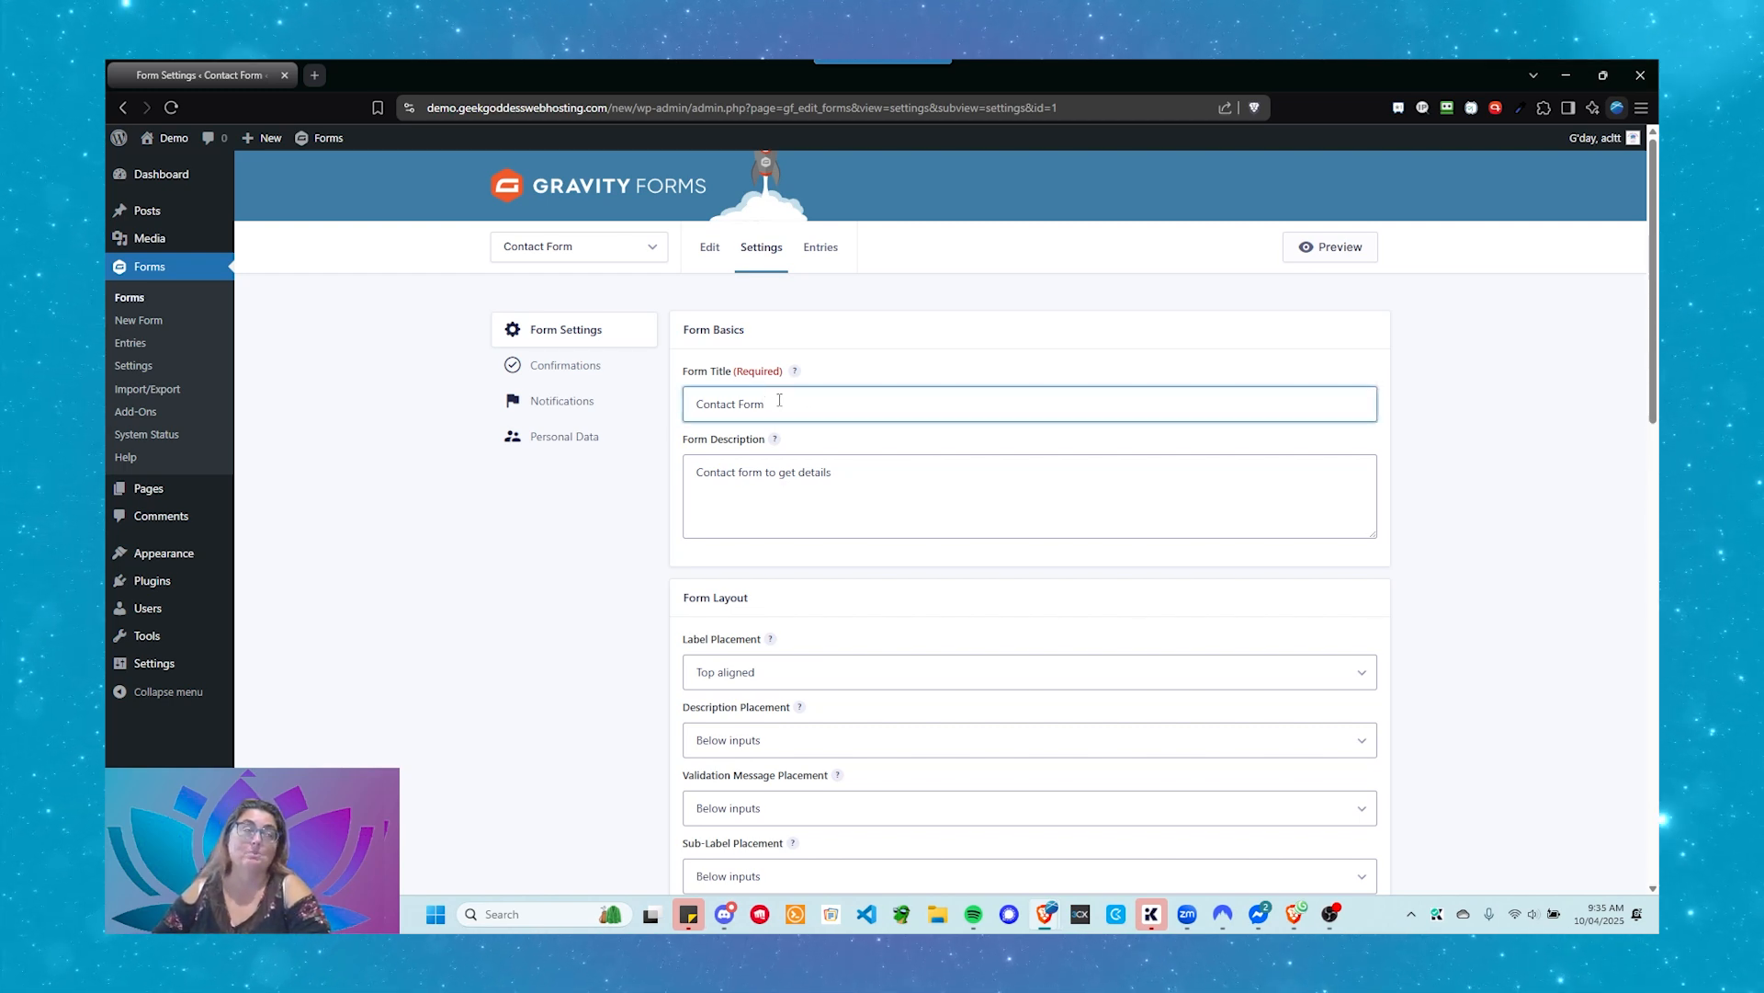
Step: Review the contact form's Form Title, Form Description and Form Layout settings
{"action": "left_click_drag", "start_coordinate": [780, 401], "coordinate": [685, 398]}
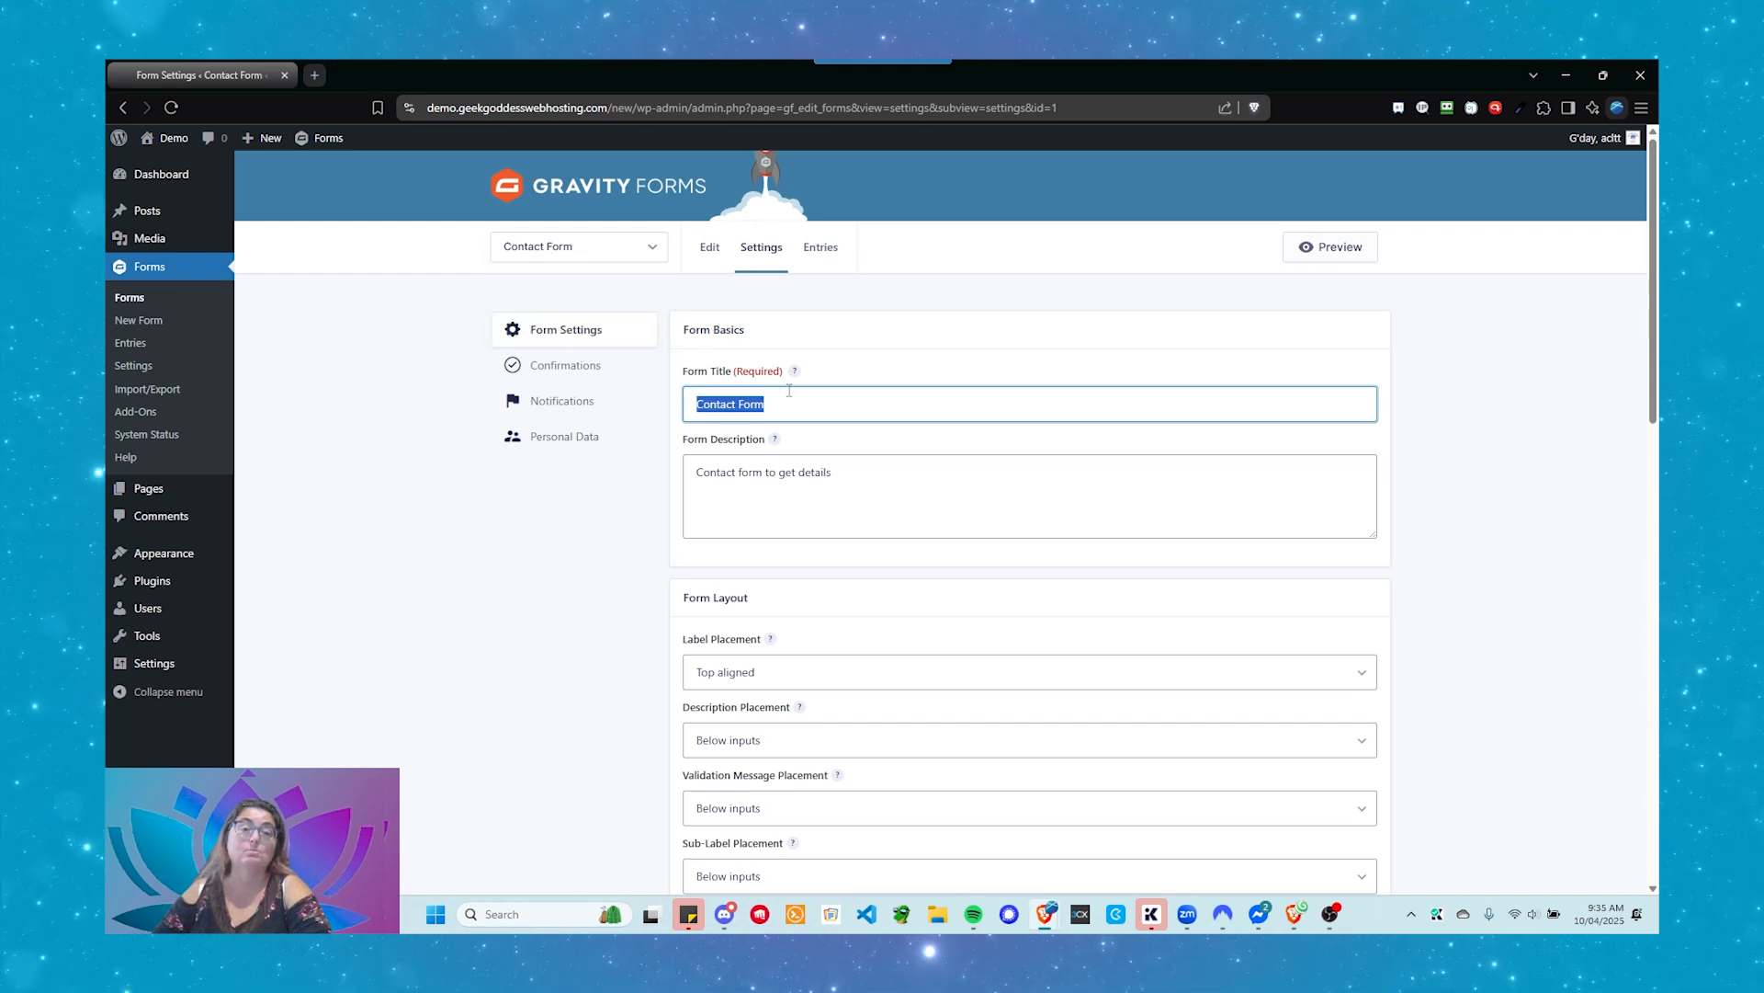
{"action": "left_click", "coordinate": [854, 470]}
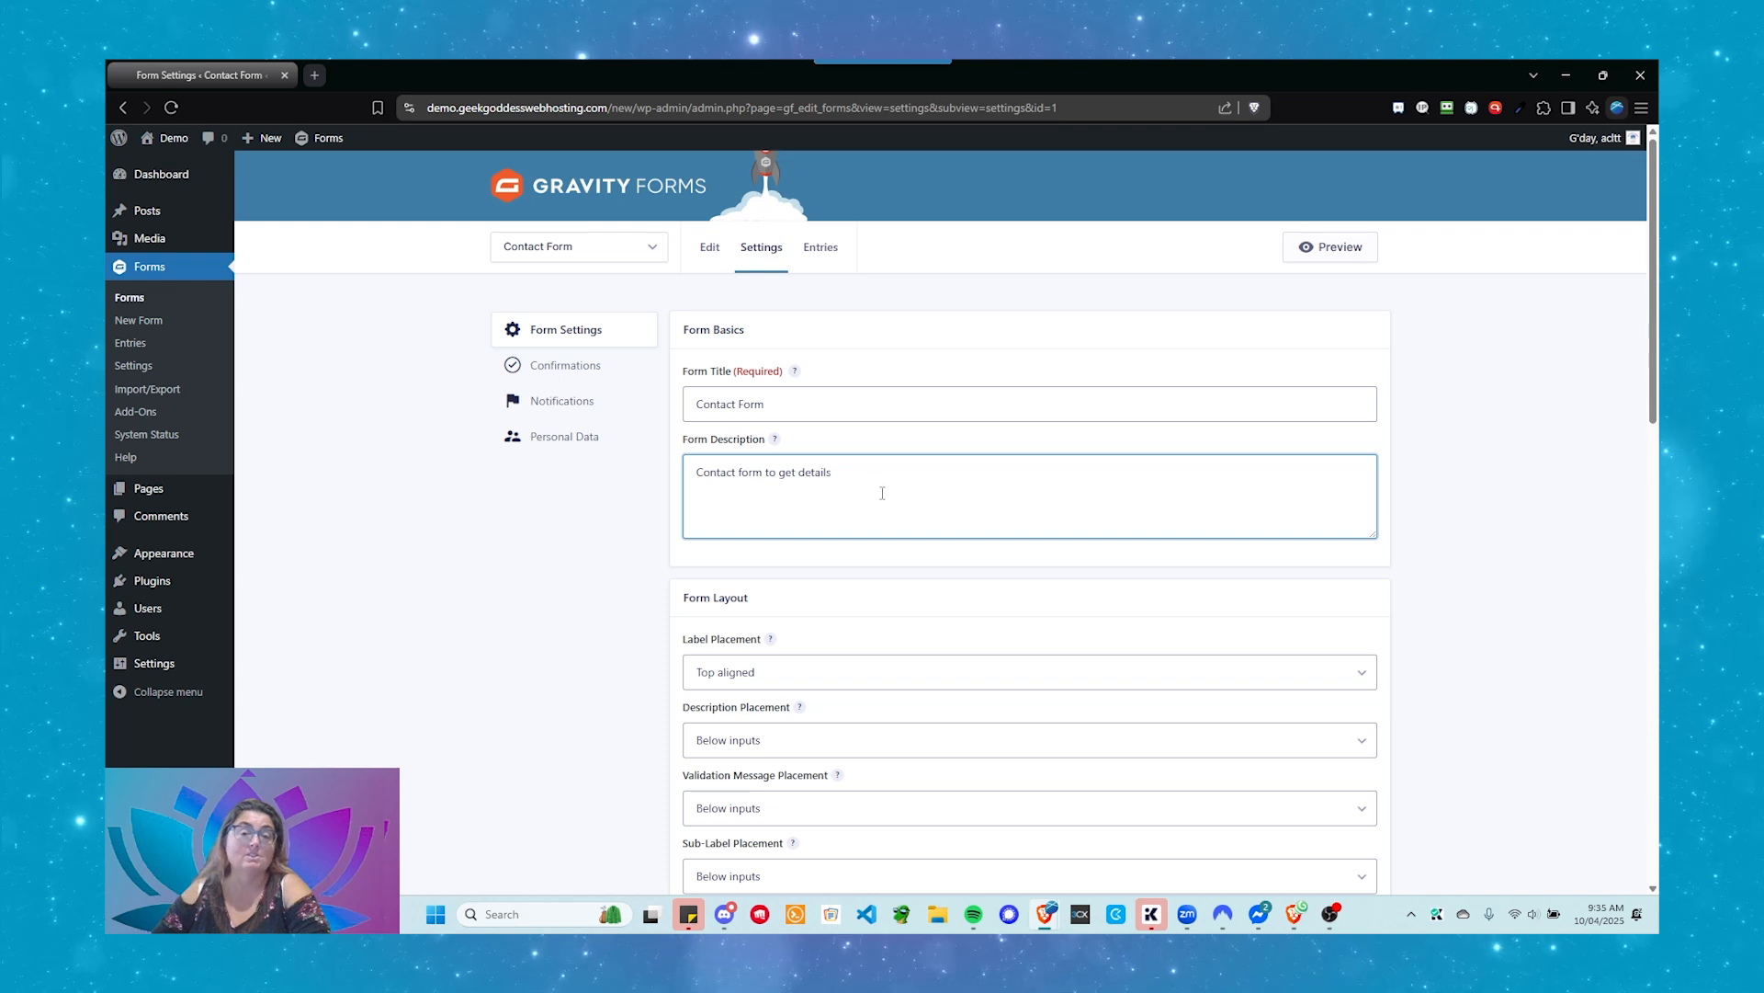
{"action": "scroll", "coordinate": [882, 493], "scroll_direction": "down", "scroll_amount": 3}
{"action": "scroll", "coordinate": [864, 485], "scroll_direction": "up", "scroll_amount": 2}
{"action": "scroll", "coordinate": [861, 483], "scroll_direction": "down", "scroll_amount": 3}
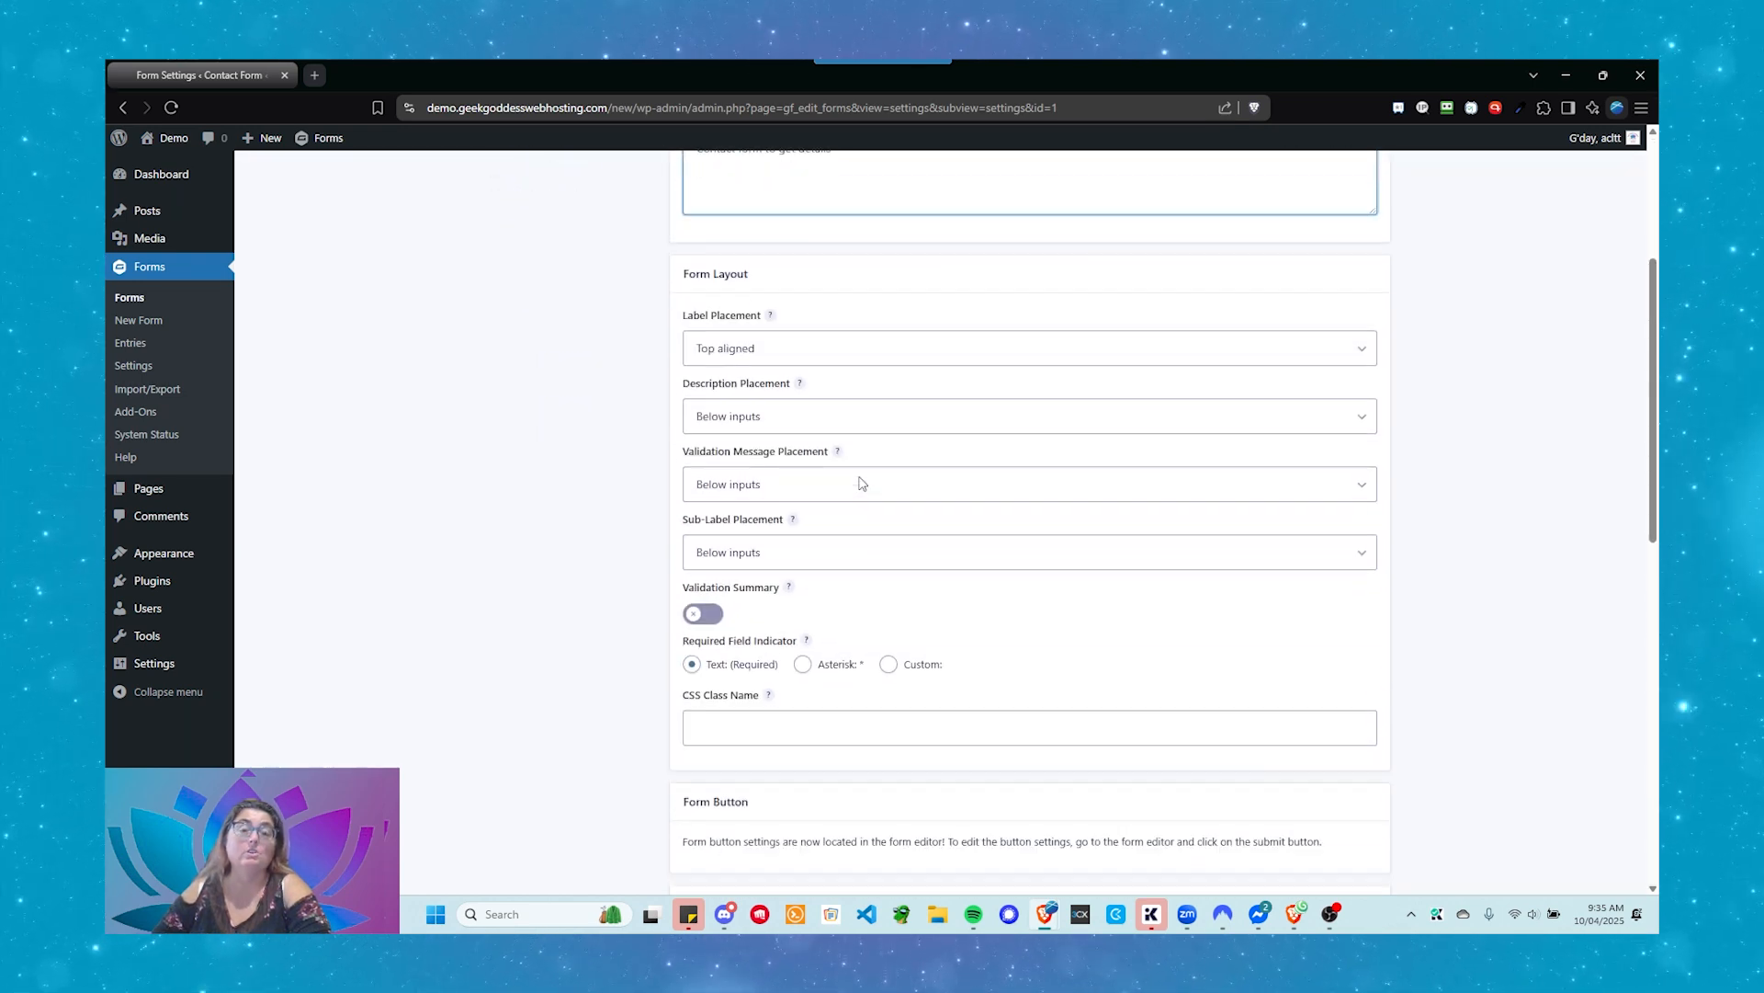
{"action": "scroll", "coordinate": [861, 484], "scroll_direction": "up", "scroll_amount": 1}
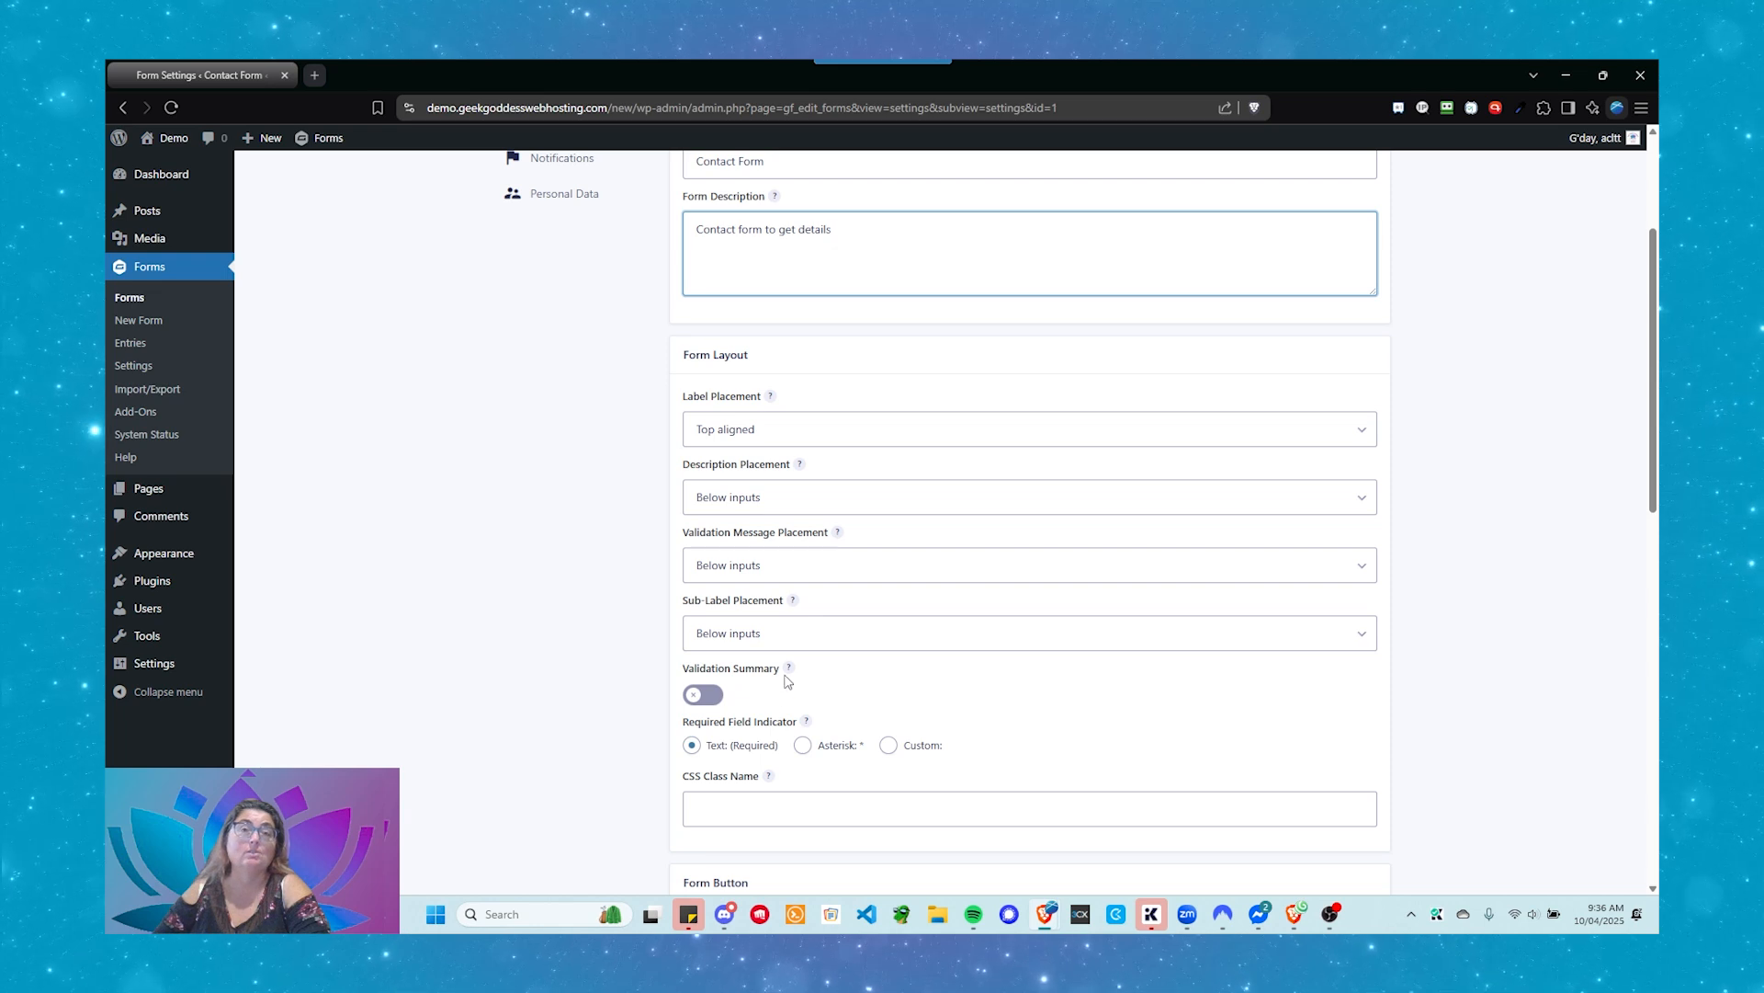
Step: Try Left aligned for the form's Label Placement and set it back to Top aligned
{"action": "left_click", "coordinate": [749, 436]}
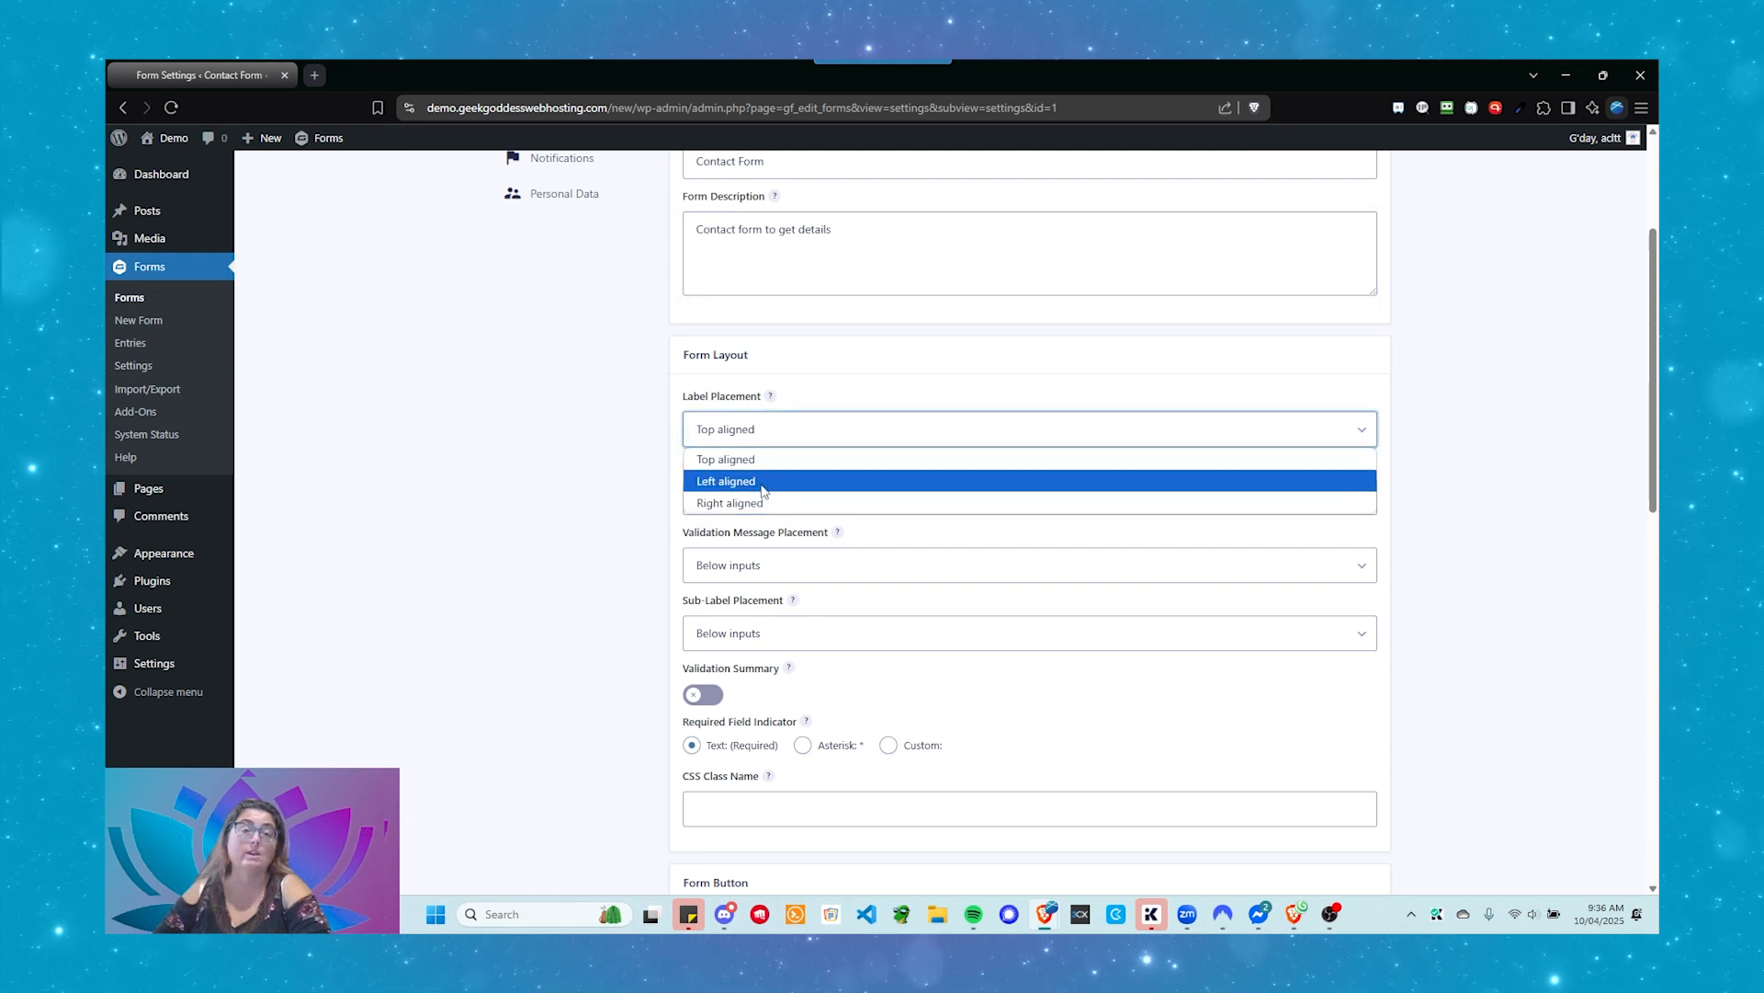
{"action": "left_click", "coordinate": [792, 482]}
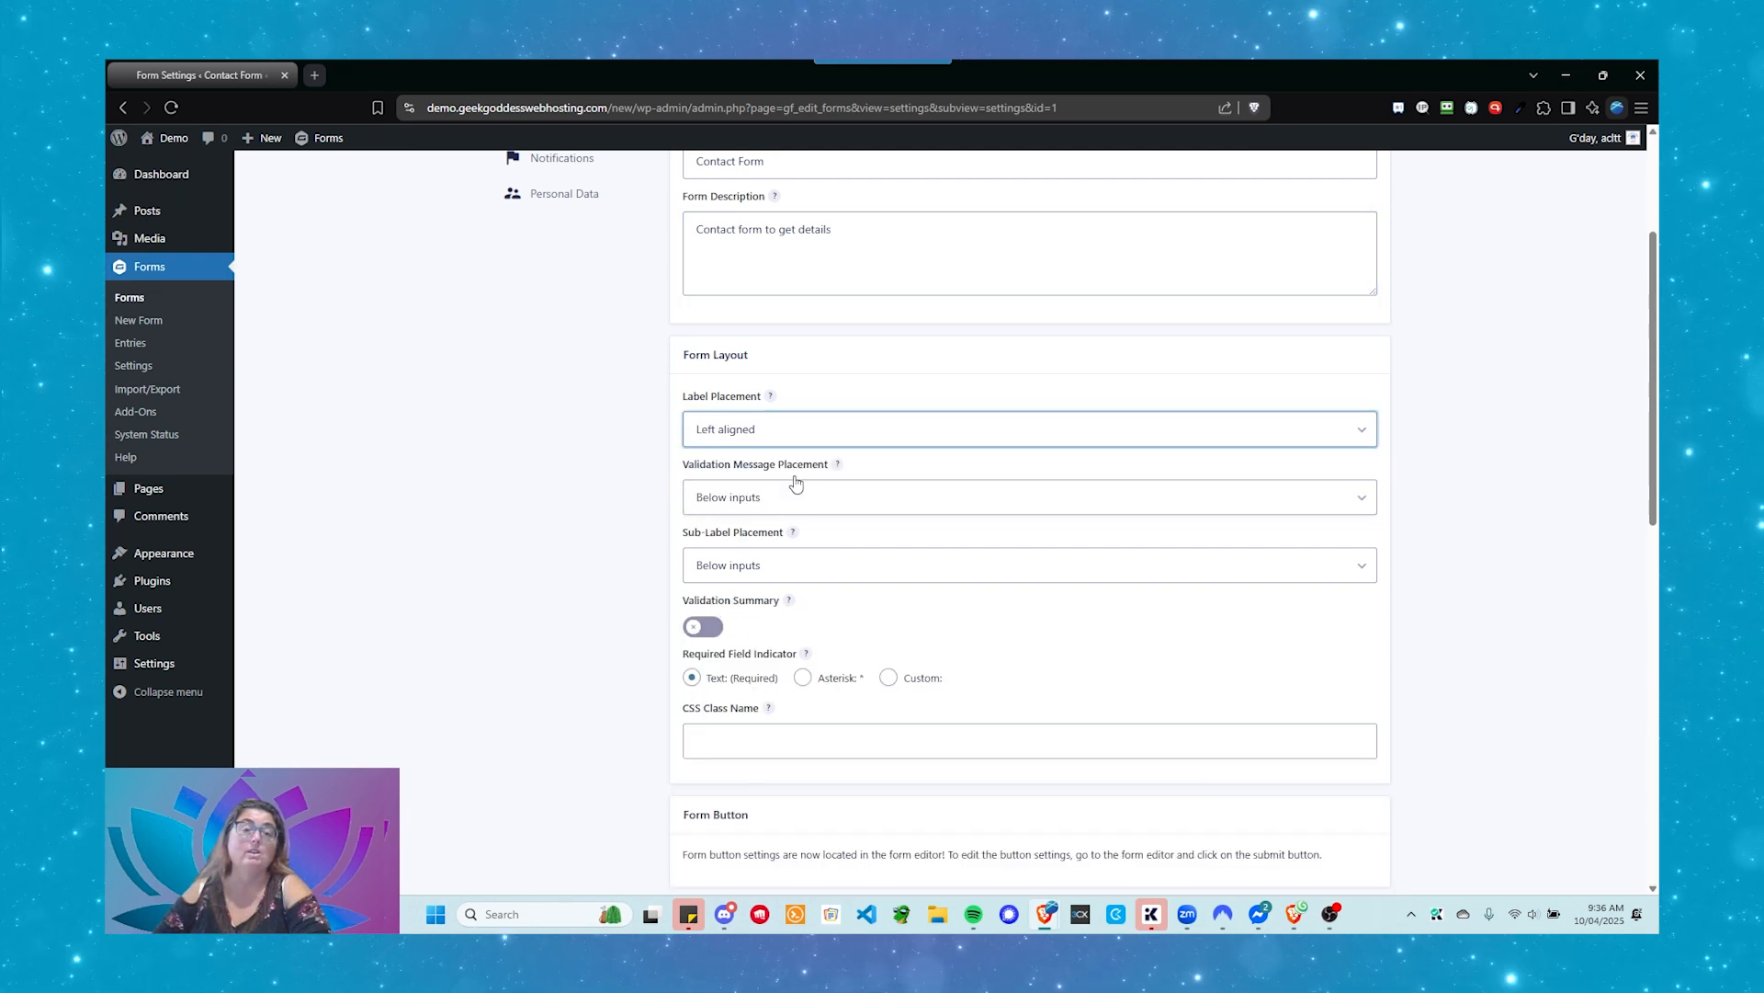
{"action": "left_click", "coordinate": [775, 434]}
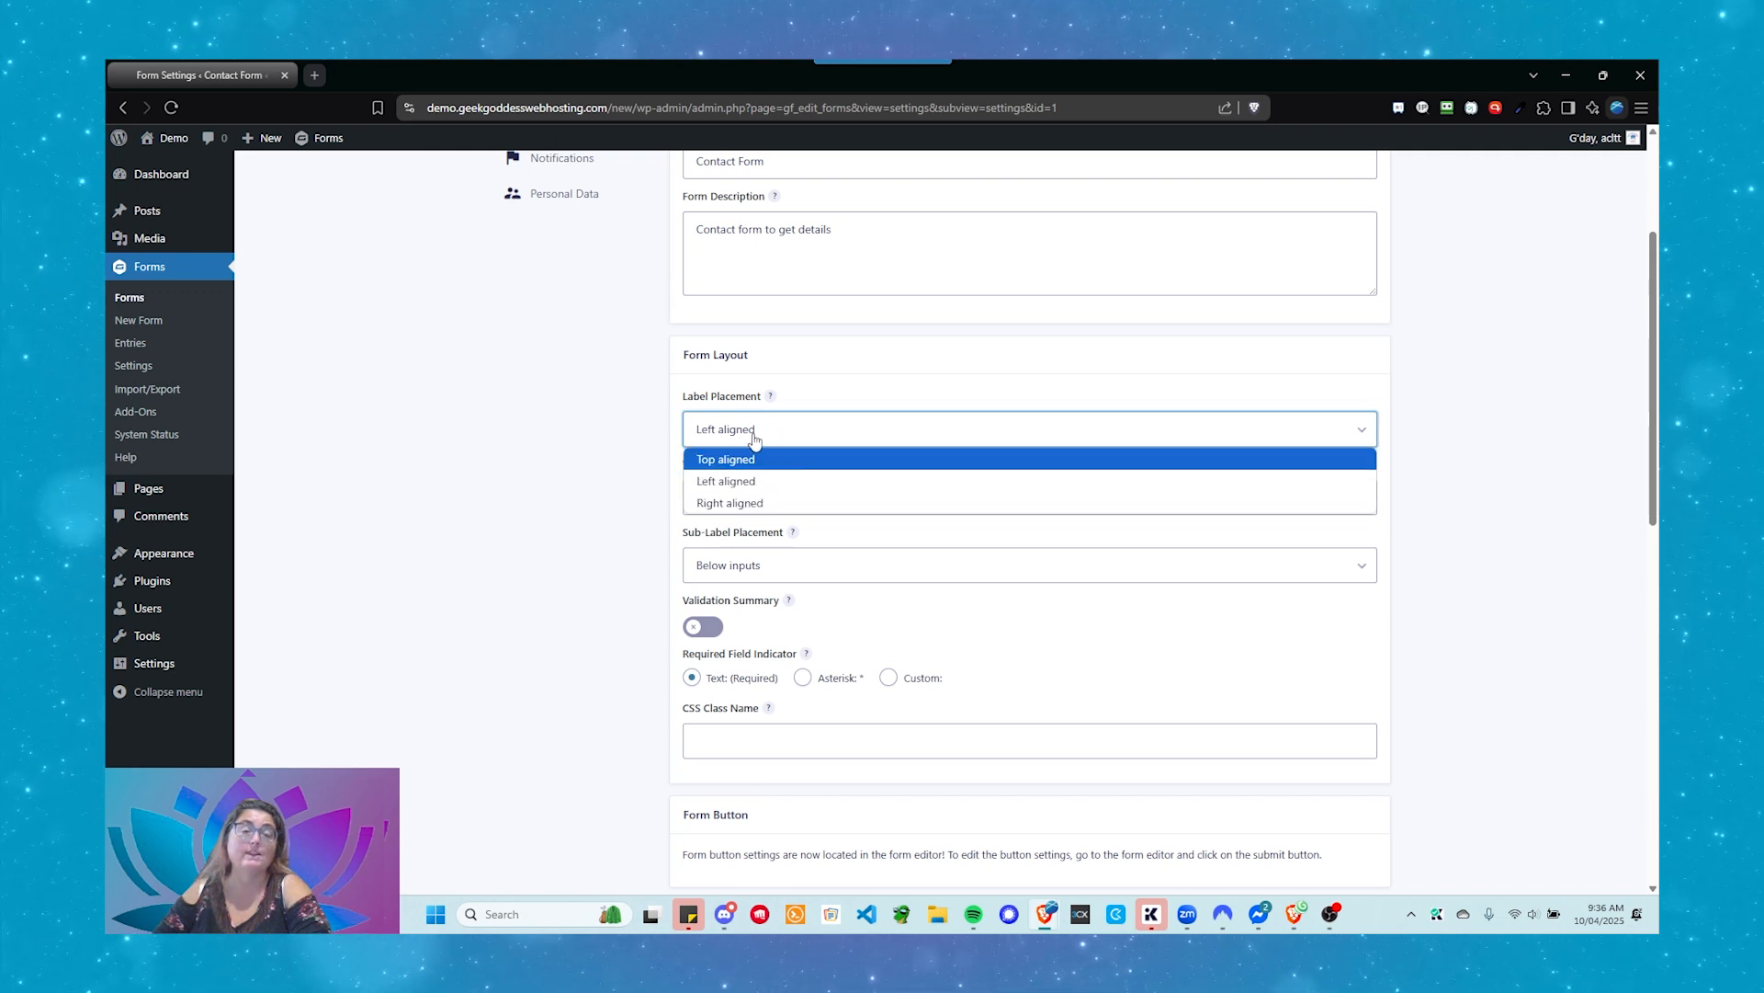
{"action": "left_click", "coordinate": [758, 460]}
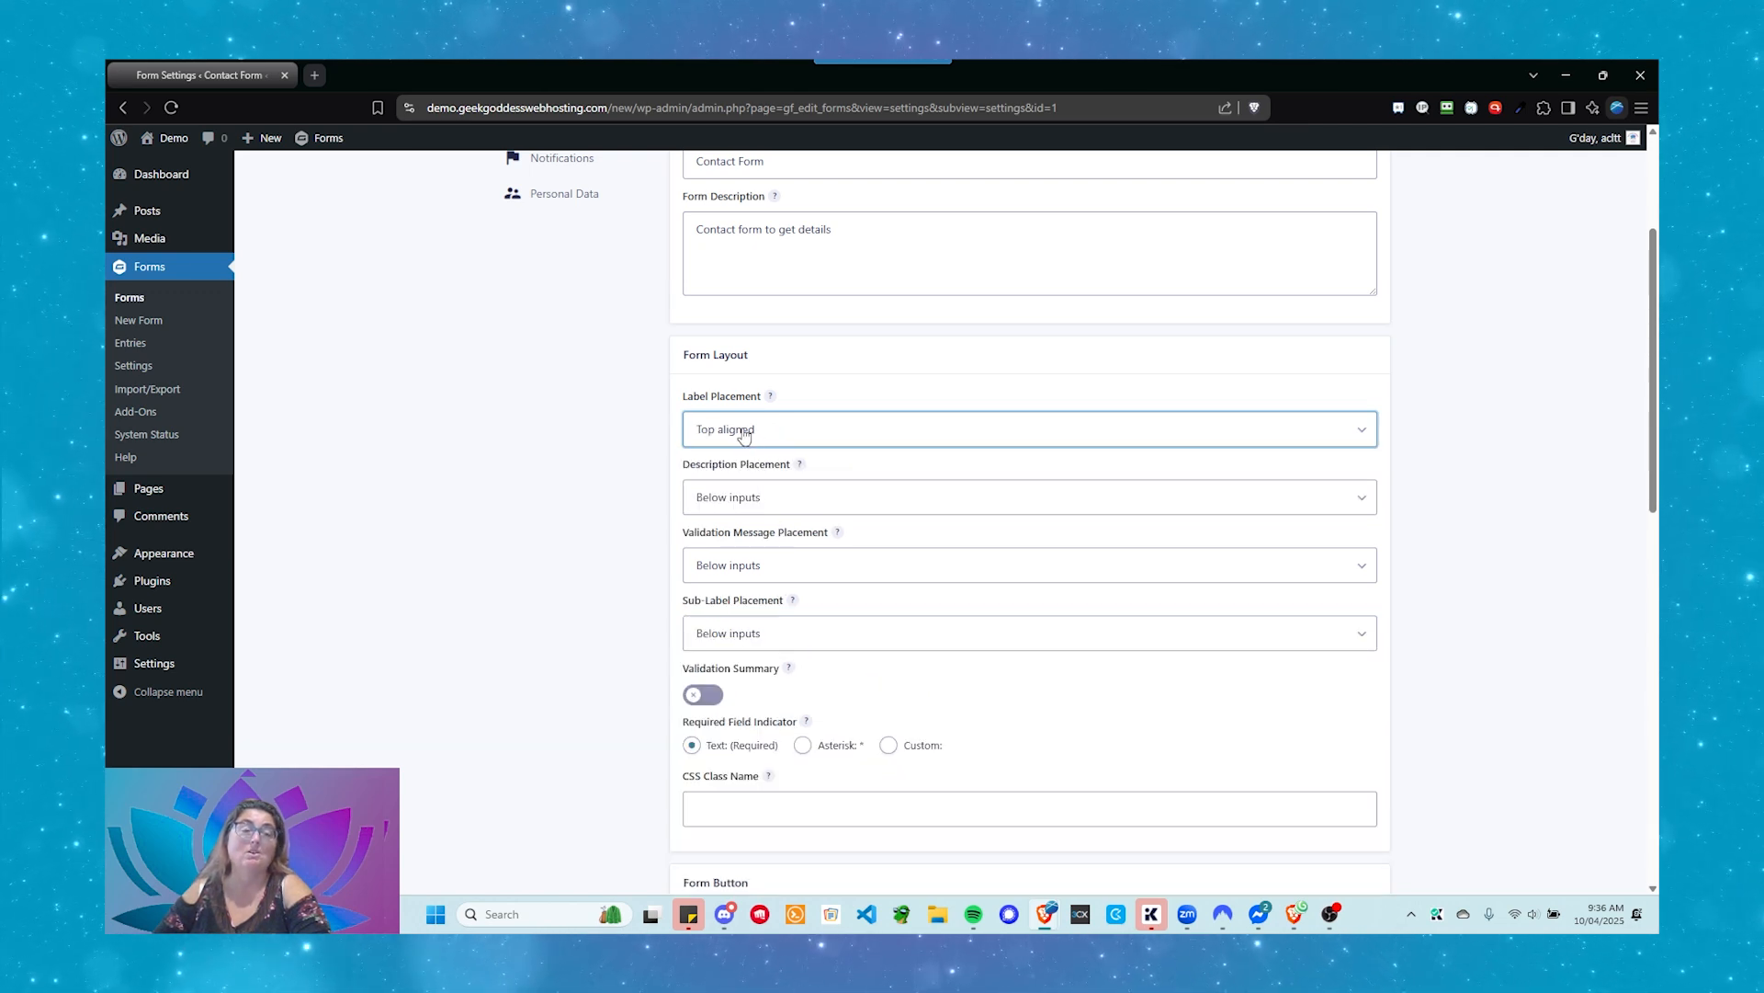
Step: Check the available options for Description Placement, Validation Message Placement and Sub-Label Placement in the form layout
{"action": "left_click", "coordinate": [747, 504]}
{"action": "left_click", "coordinate": [746, 503]}
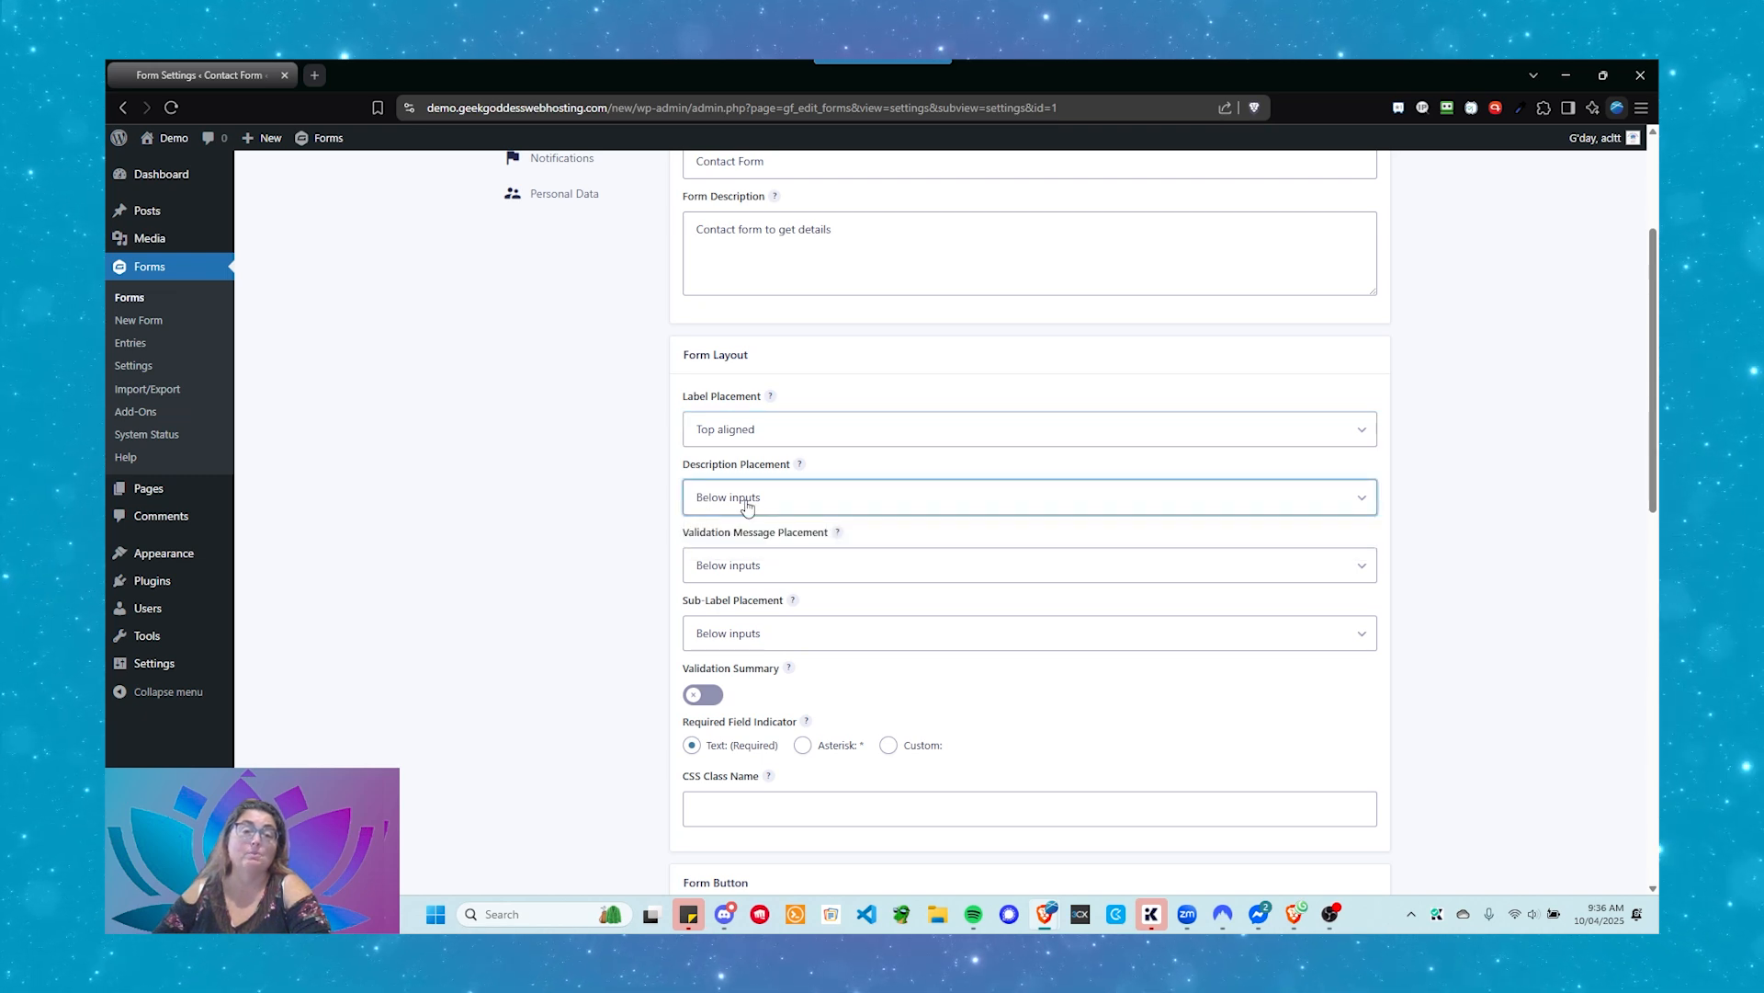
{"action": "left_click", "coordinate": [772, 567]}
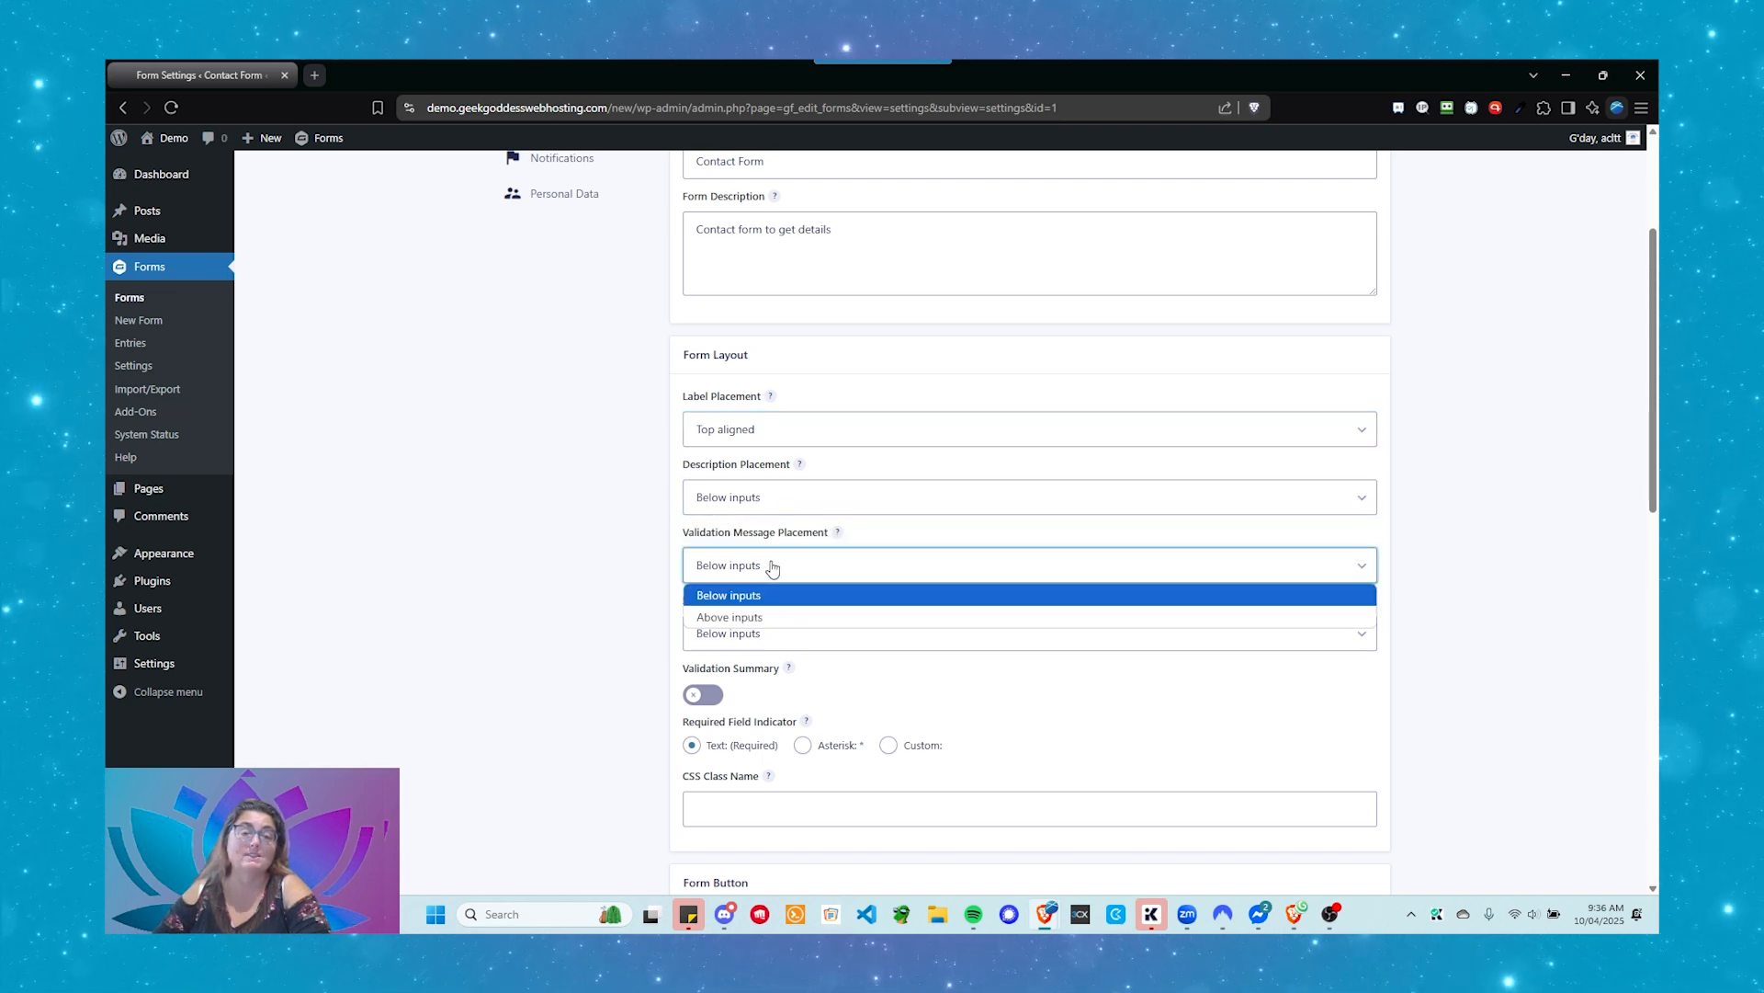
{"action": "left_click", "coordinate": [772, 567]}
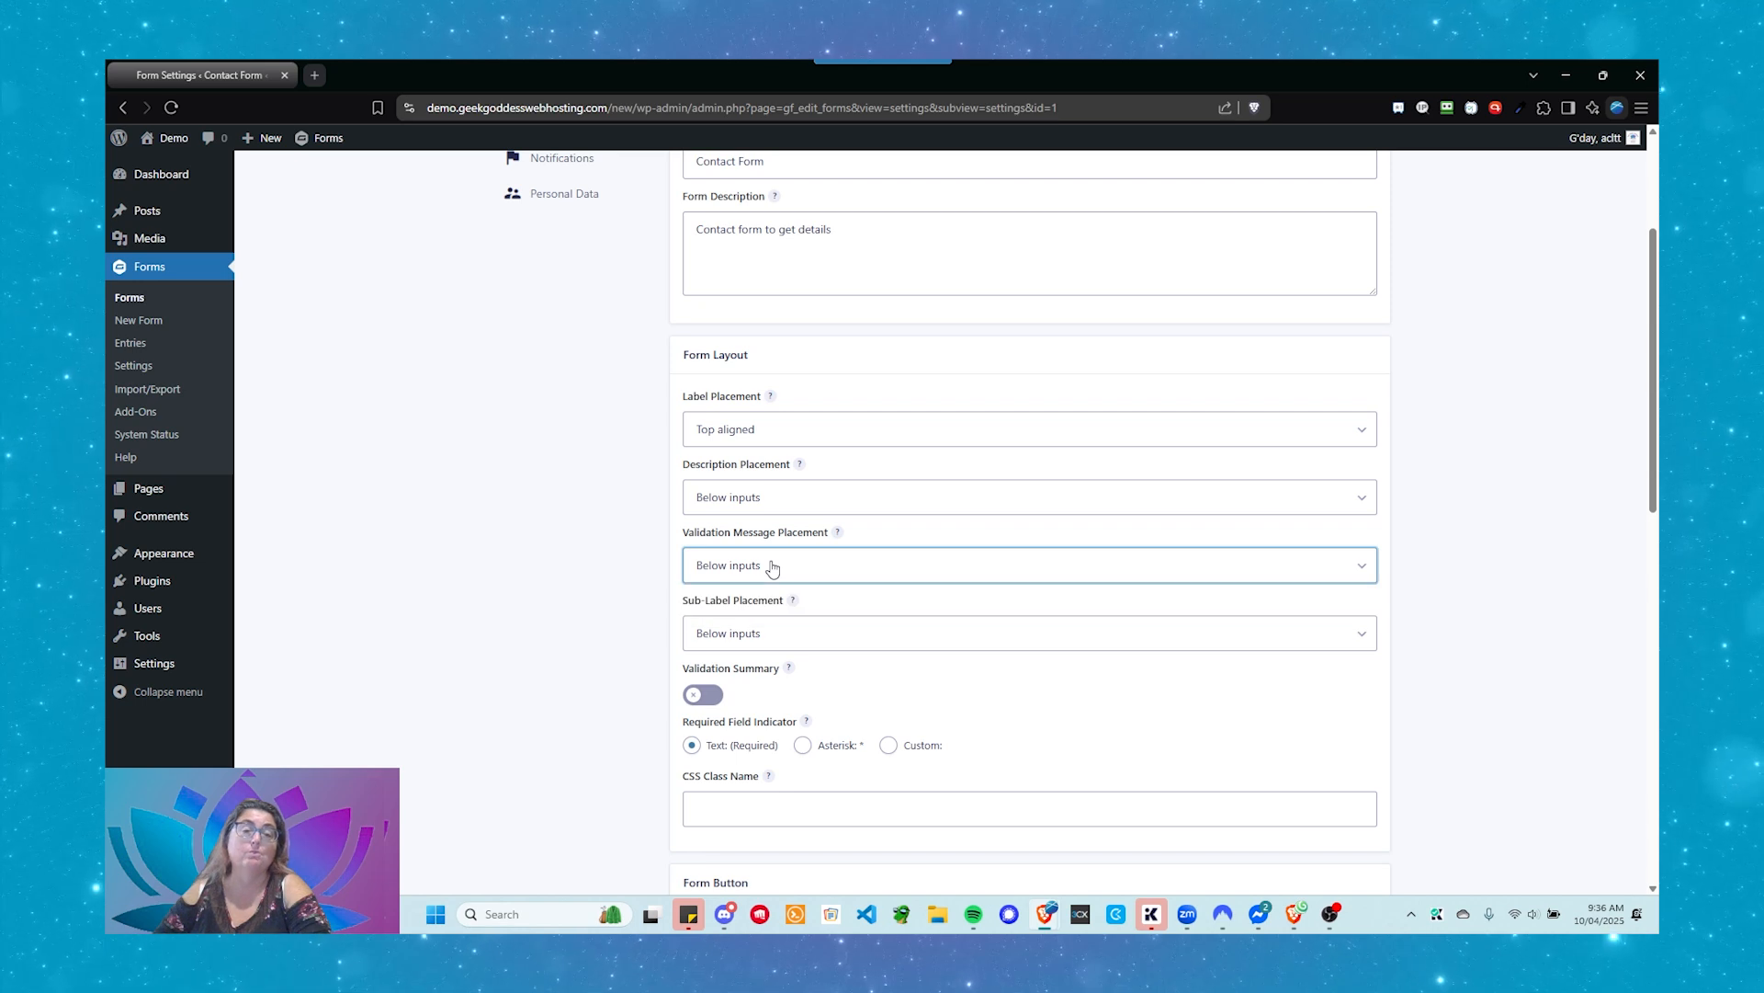
{"action": "scroll", "coordinate": [772, 569], "scroll_direction": "down", "scroll_amount": 1}
{"action": "left_click", "coordinate": [776, 567]}
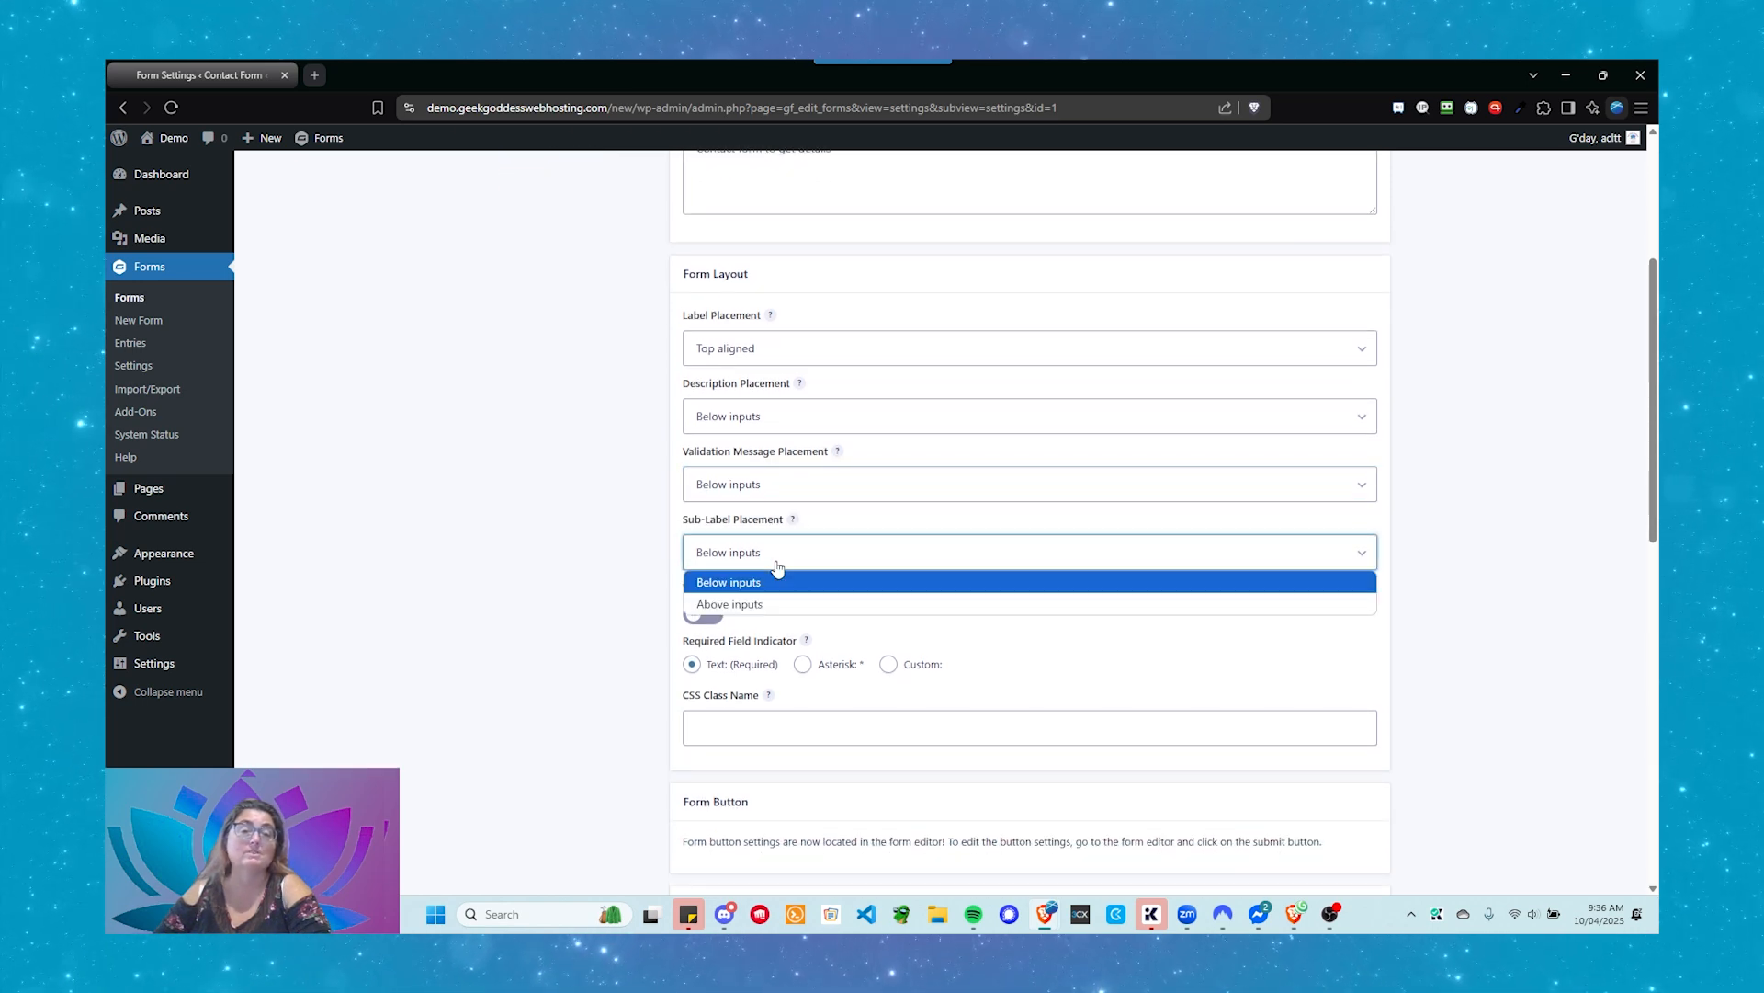
{"action": "left_click", "coordinate": [777, 567]}
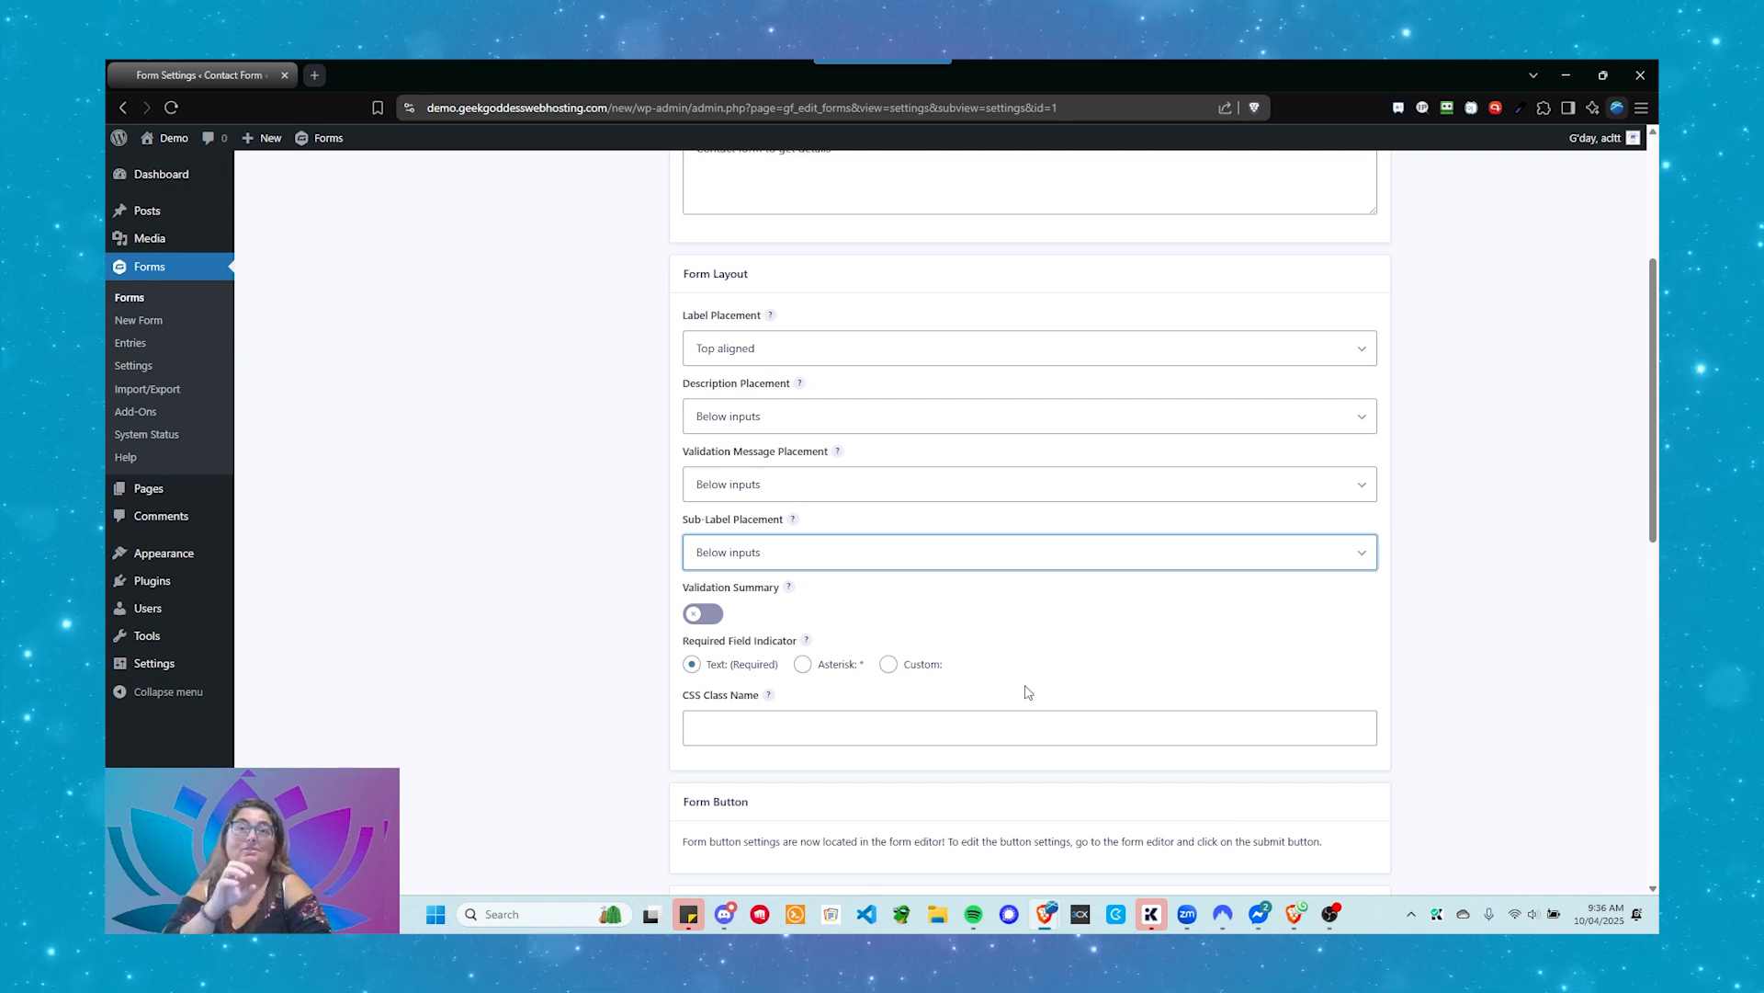
Step: Look through the Form Button, Save and Continue, and Restrictions sections of the form settings
{"action": "scroll", "coordinate": [1028, 691], "scroll_direction": "down", "scroll_amount": 4}
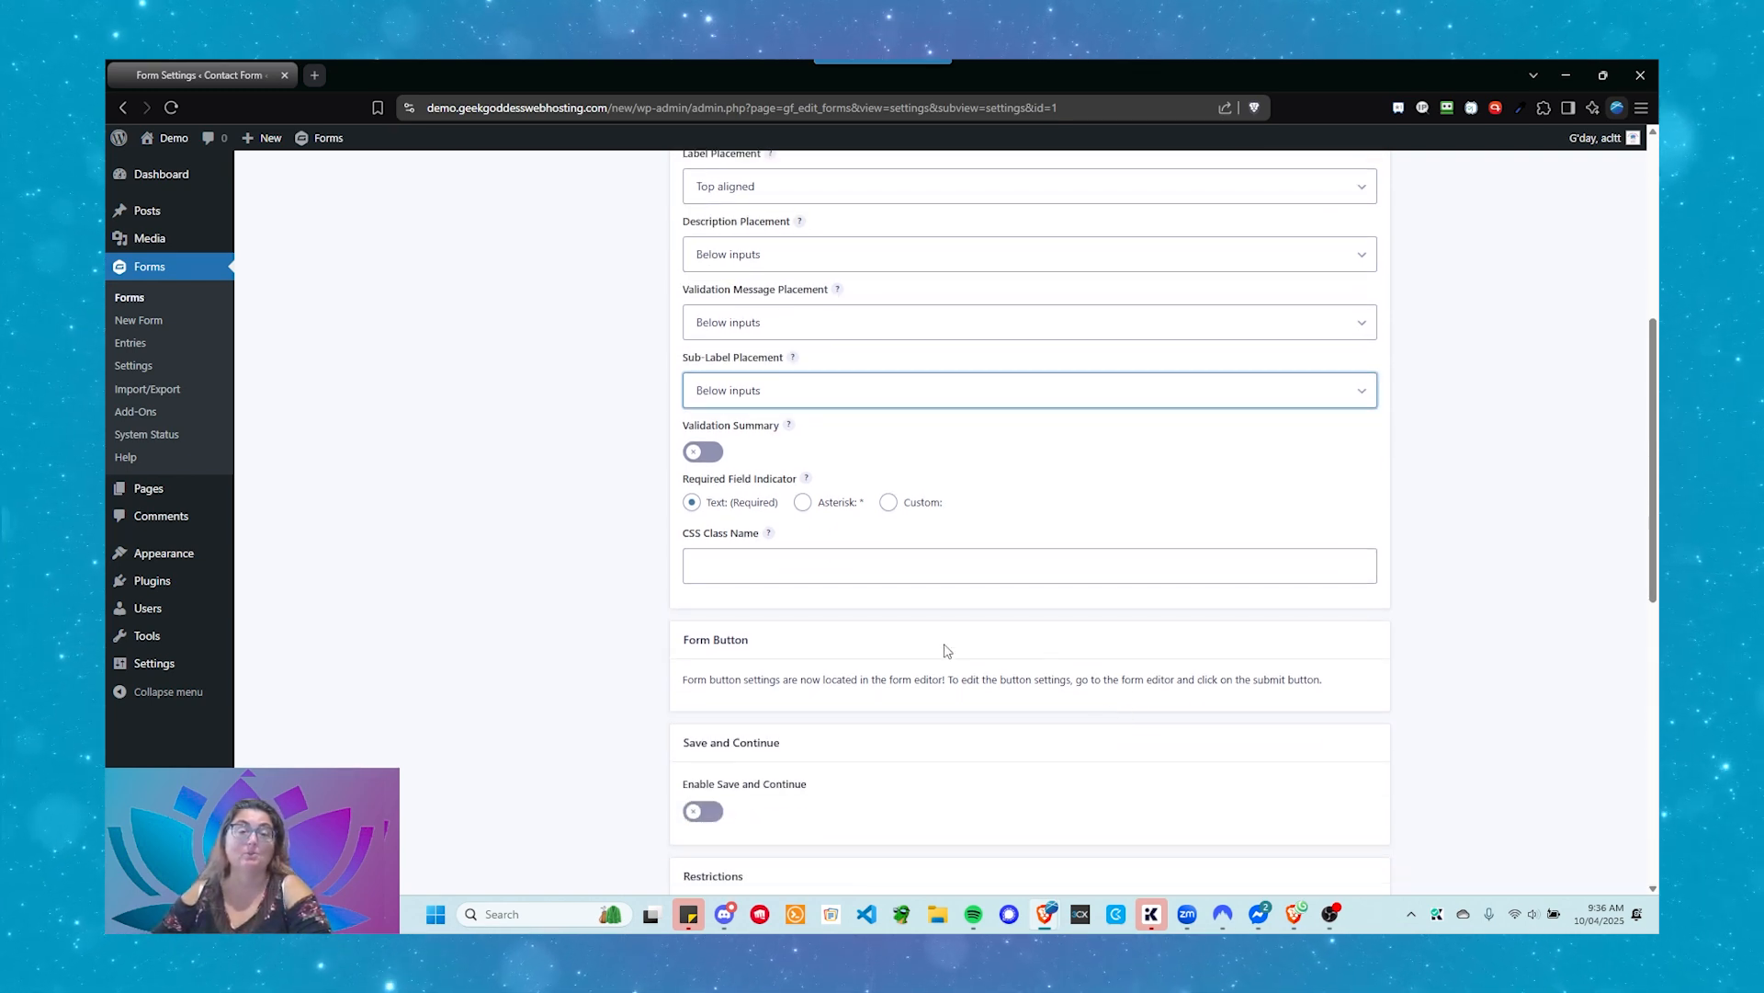
{"action": "scroll", "coordinate": [947, 650], "scroll_direction": "down", "scroll_amount": 3}
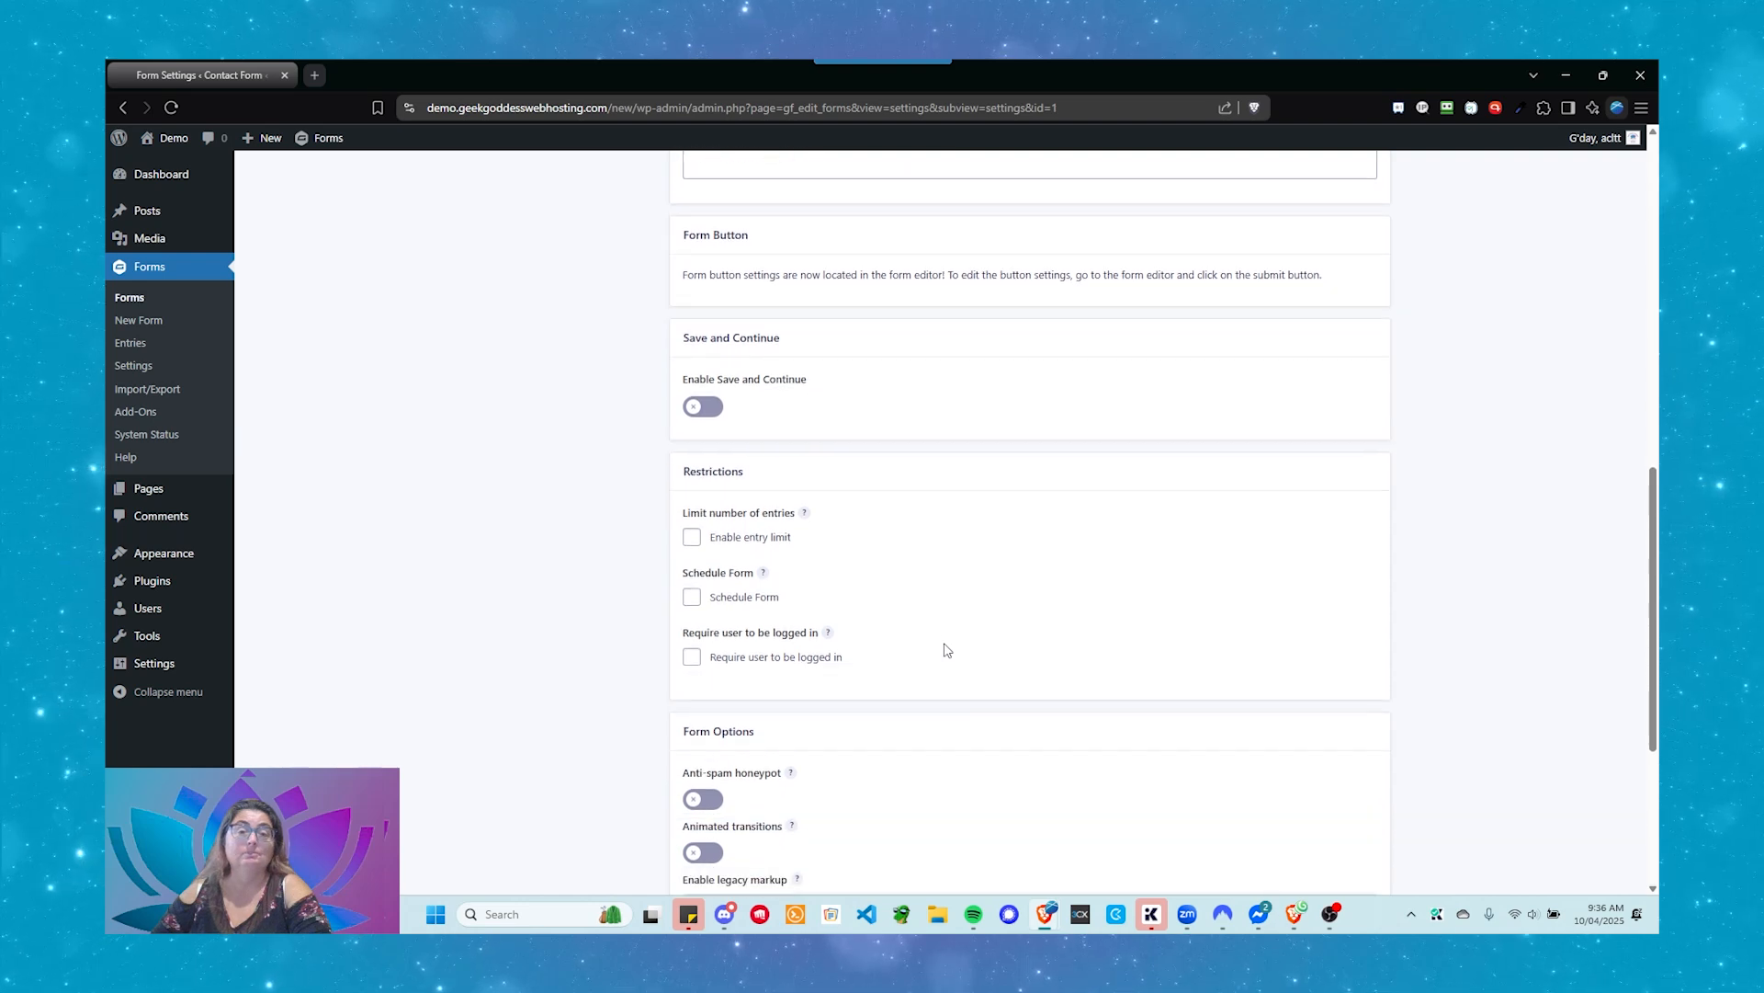
{"action": "scroll", "coordinate": [875, 493], "scroll_direction": "up", "scroll_amount": 2}
{"action": "scroll", "coordinate": [870, 474], "scroll_direction": "down", "scroll_amount": 1}
{"action": "scroll", "coordinate": [871, 474], "scroll_direction": "down", "scroll_amount": 1}
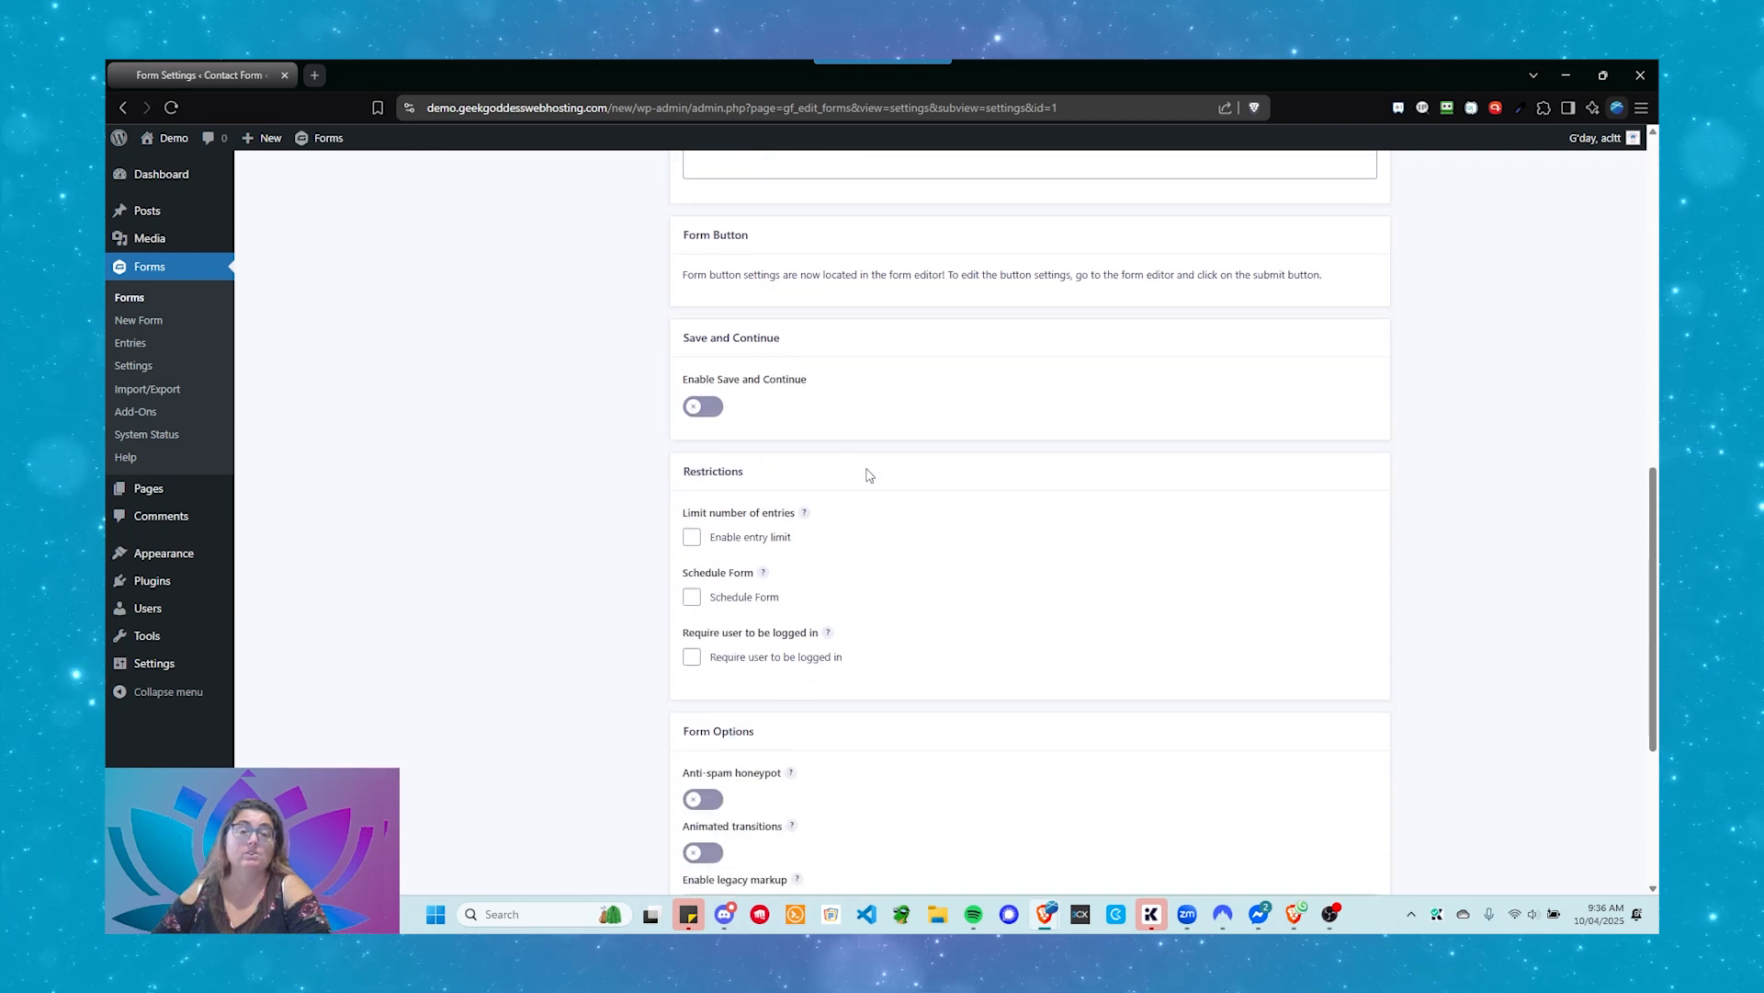
{"action": "scroll", "coordinate": [871, 474], "scroll_direction": "down", "scroll_amount": 2}
{"action": "scroll", "coordinate": [820, 448], "scroll_direction": "down", "scroll_amount": 2}
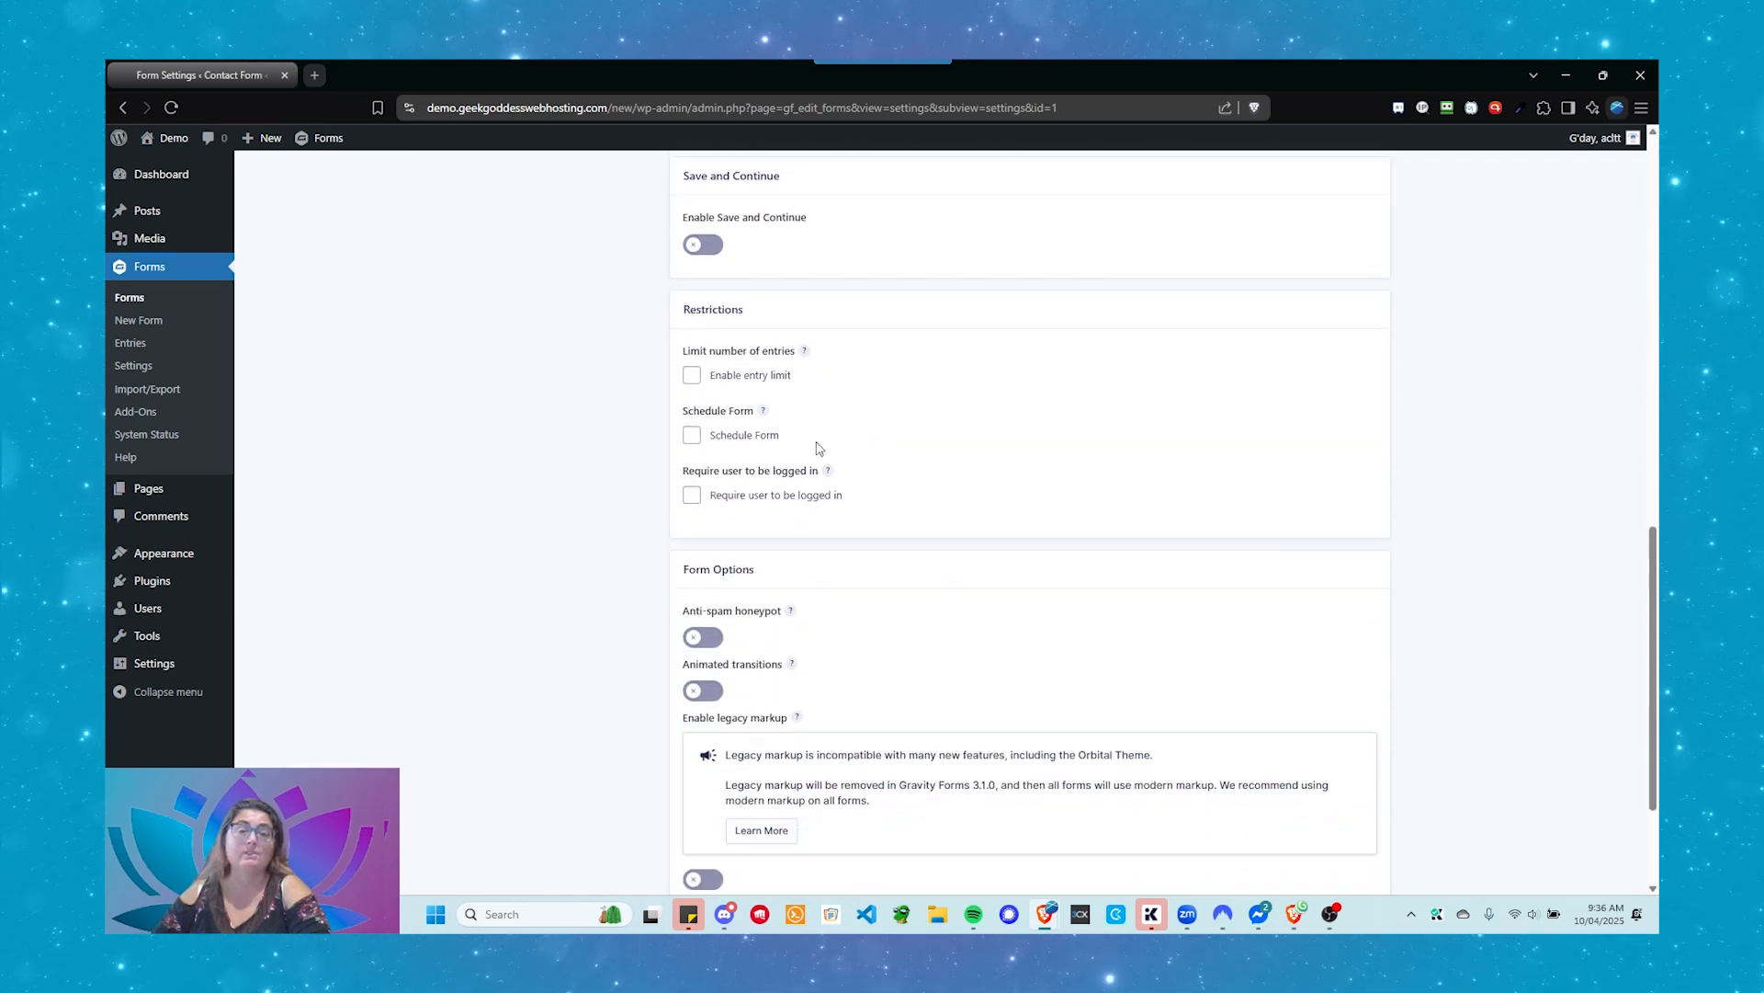
{"action": "scroll", "coordinate": [873, 386], "scroll_direction": "down", "scroll_amount": 2}
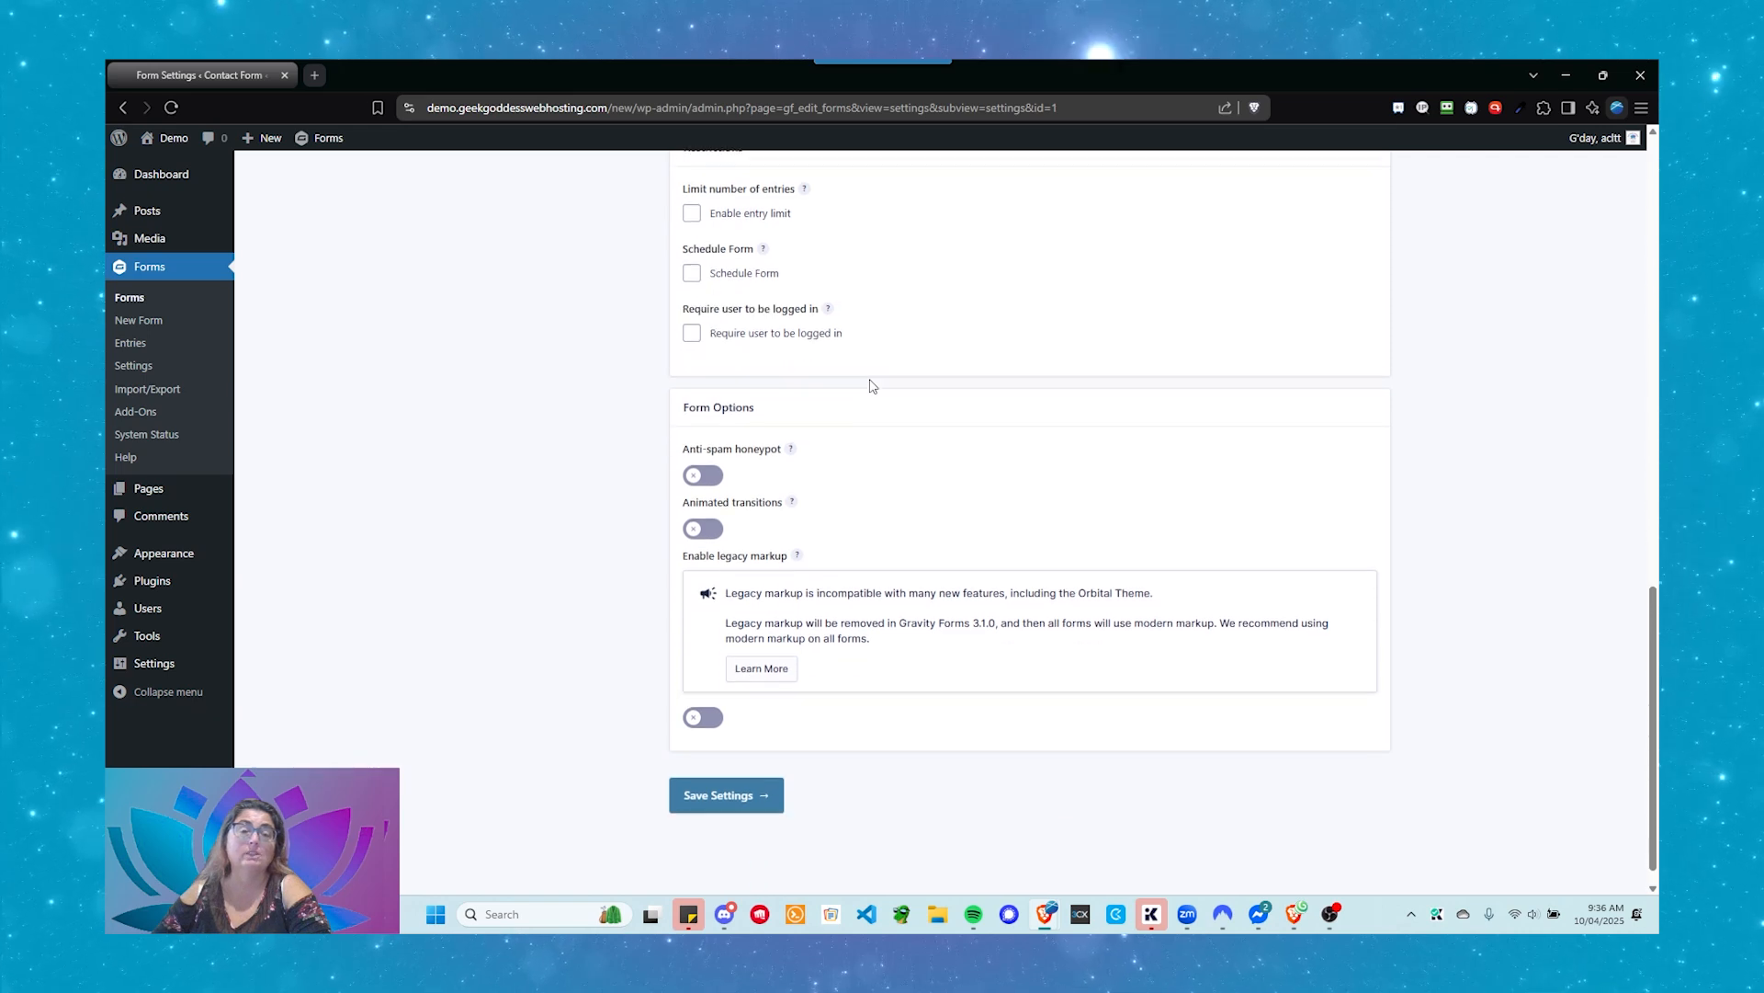
Step: Enable the anti-spam honeypot with flagged submissions set to create an entry and mark it as spam, and save the settings
{"action": "scroll", "coordinate": [873, 386], "scroll_direction": "down", "scroll_amount": 1}
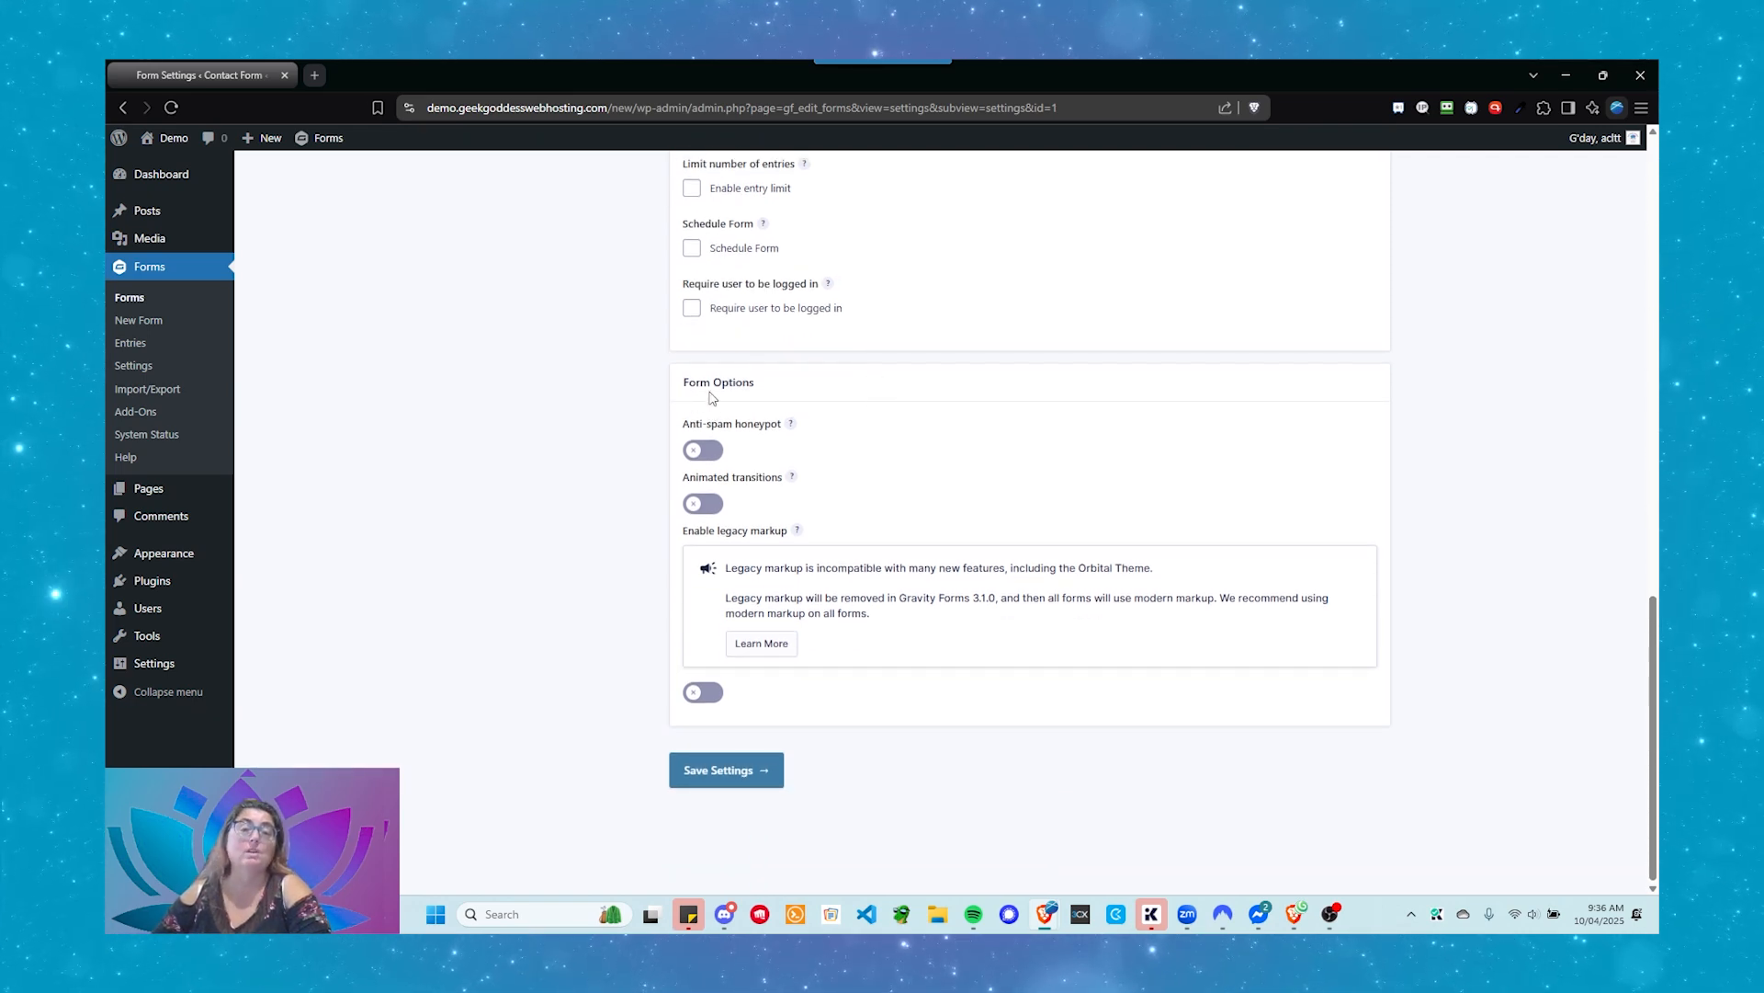
{"action": "left_click", "coordinate": [717, 455]}
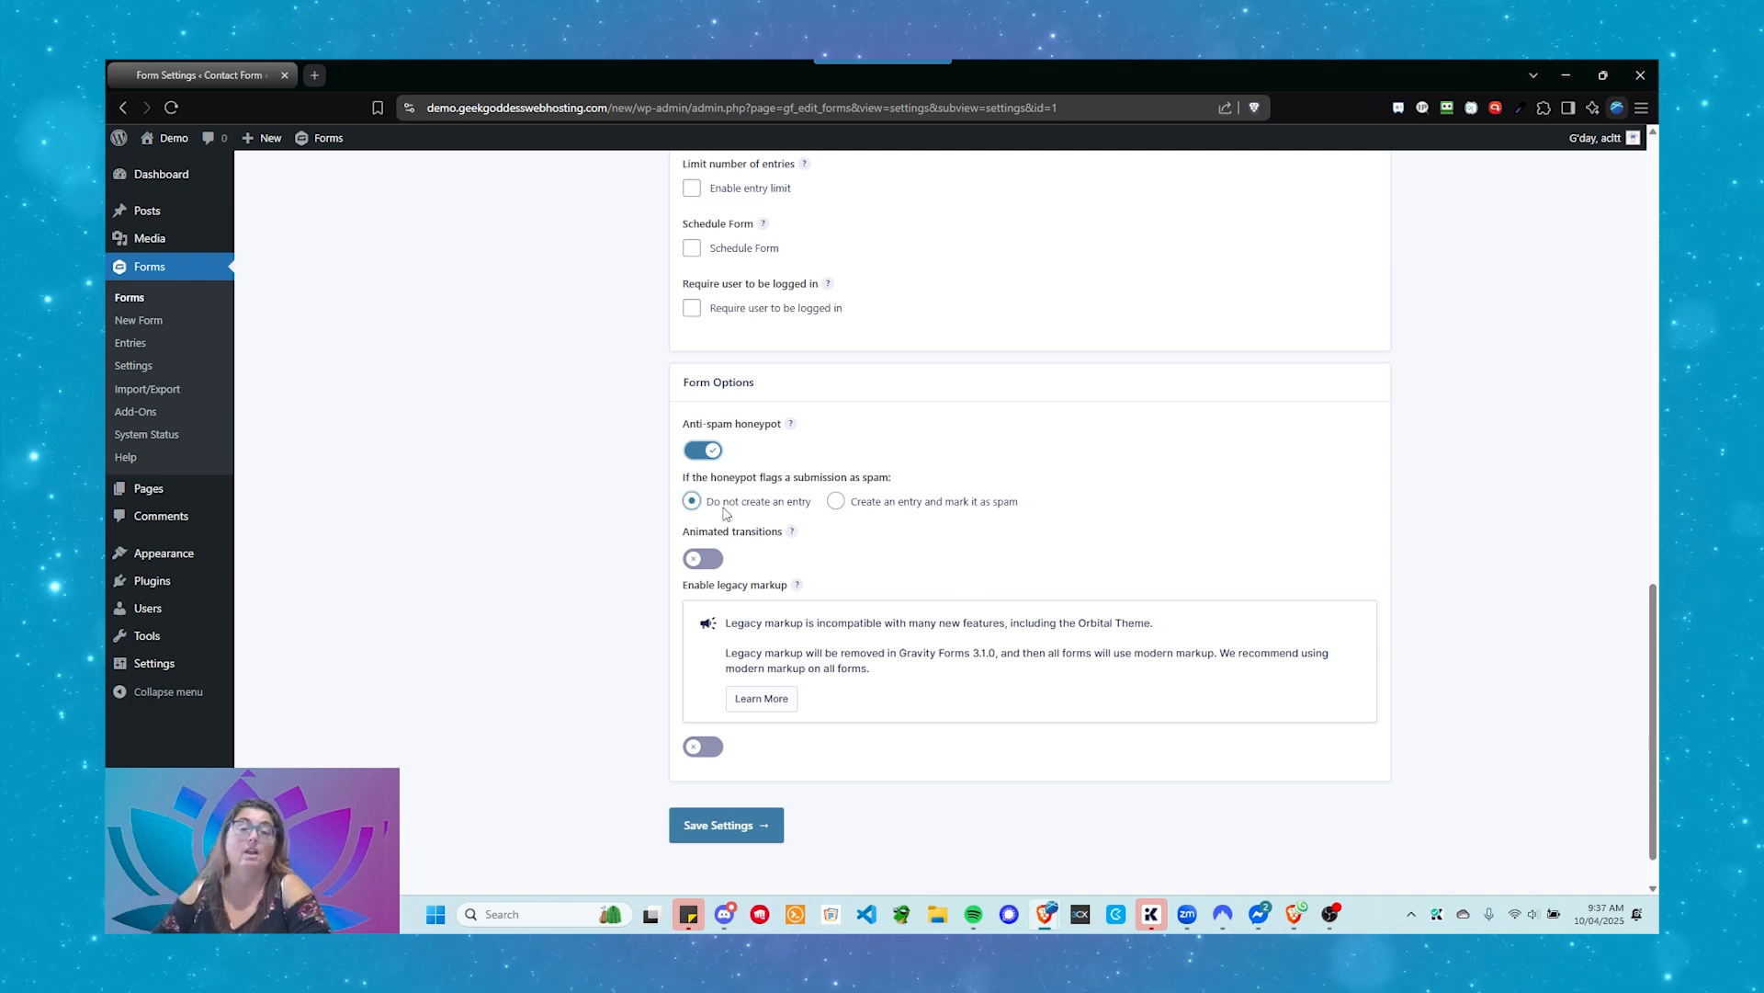
{"action": "left_click", "coordinate": [836, 503]}
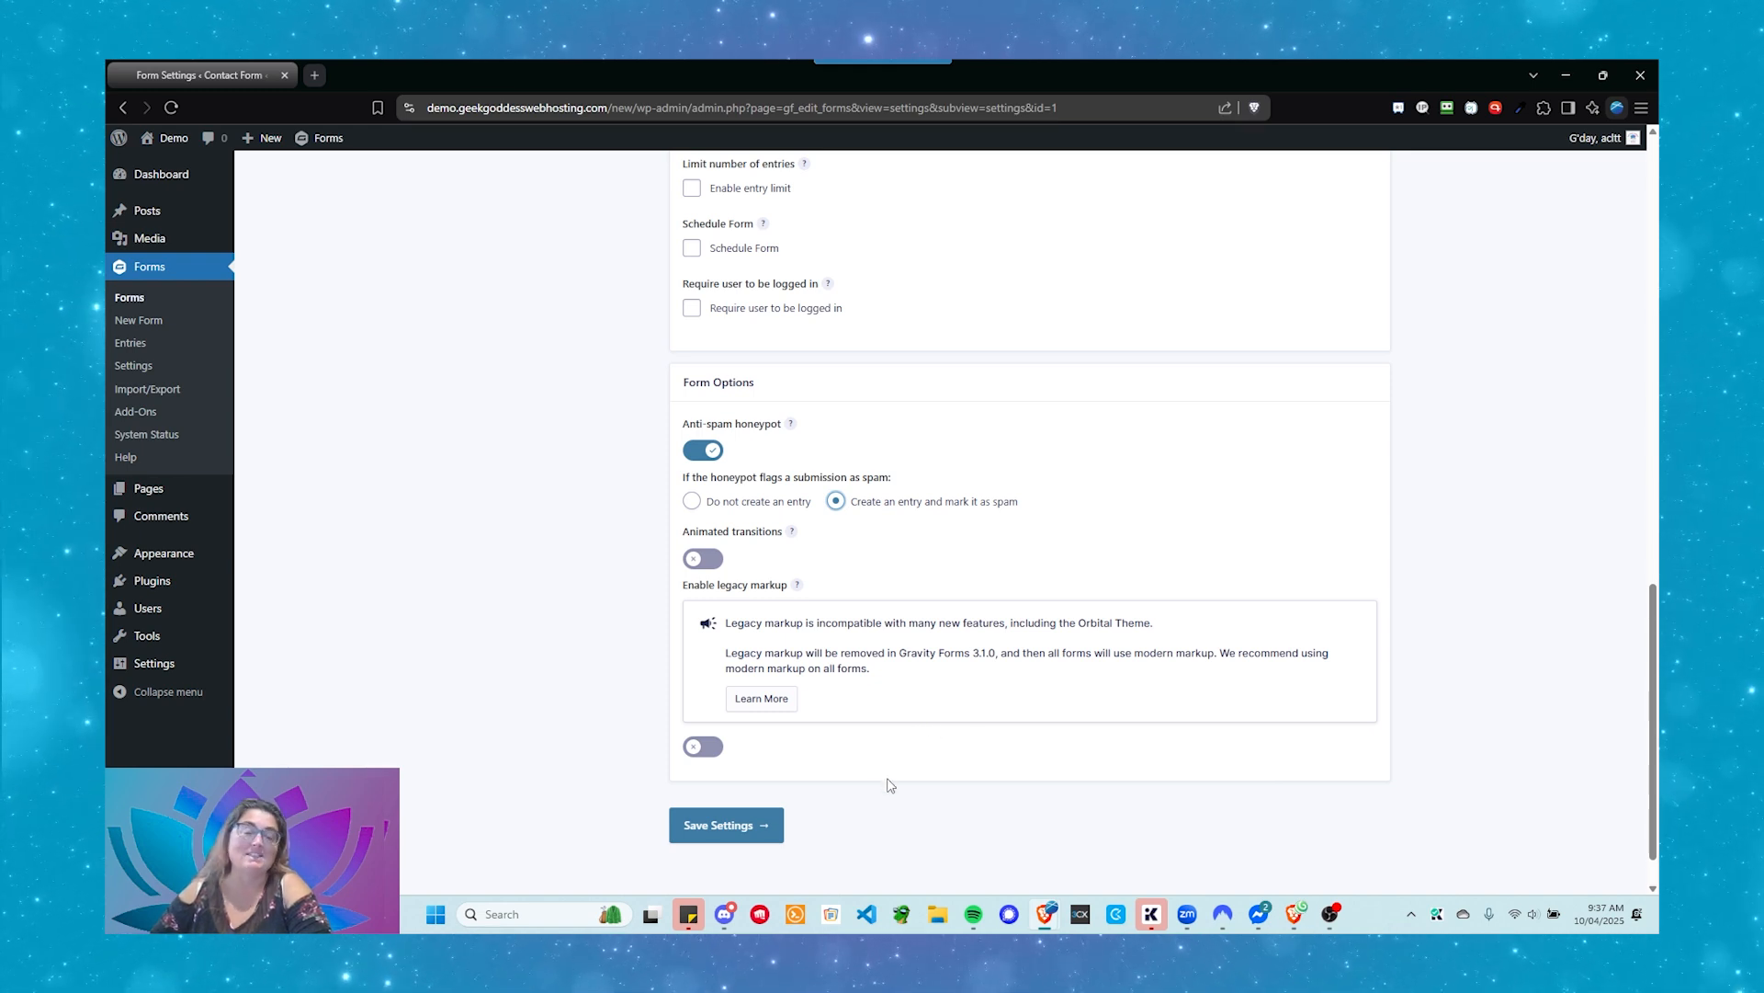
{"action": "left_click", "coordinate": [749, 825]}
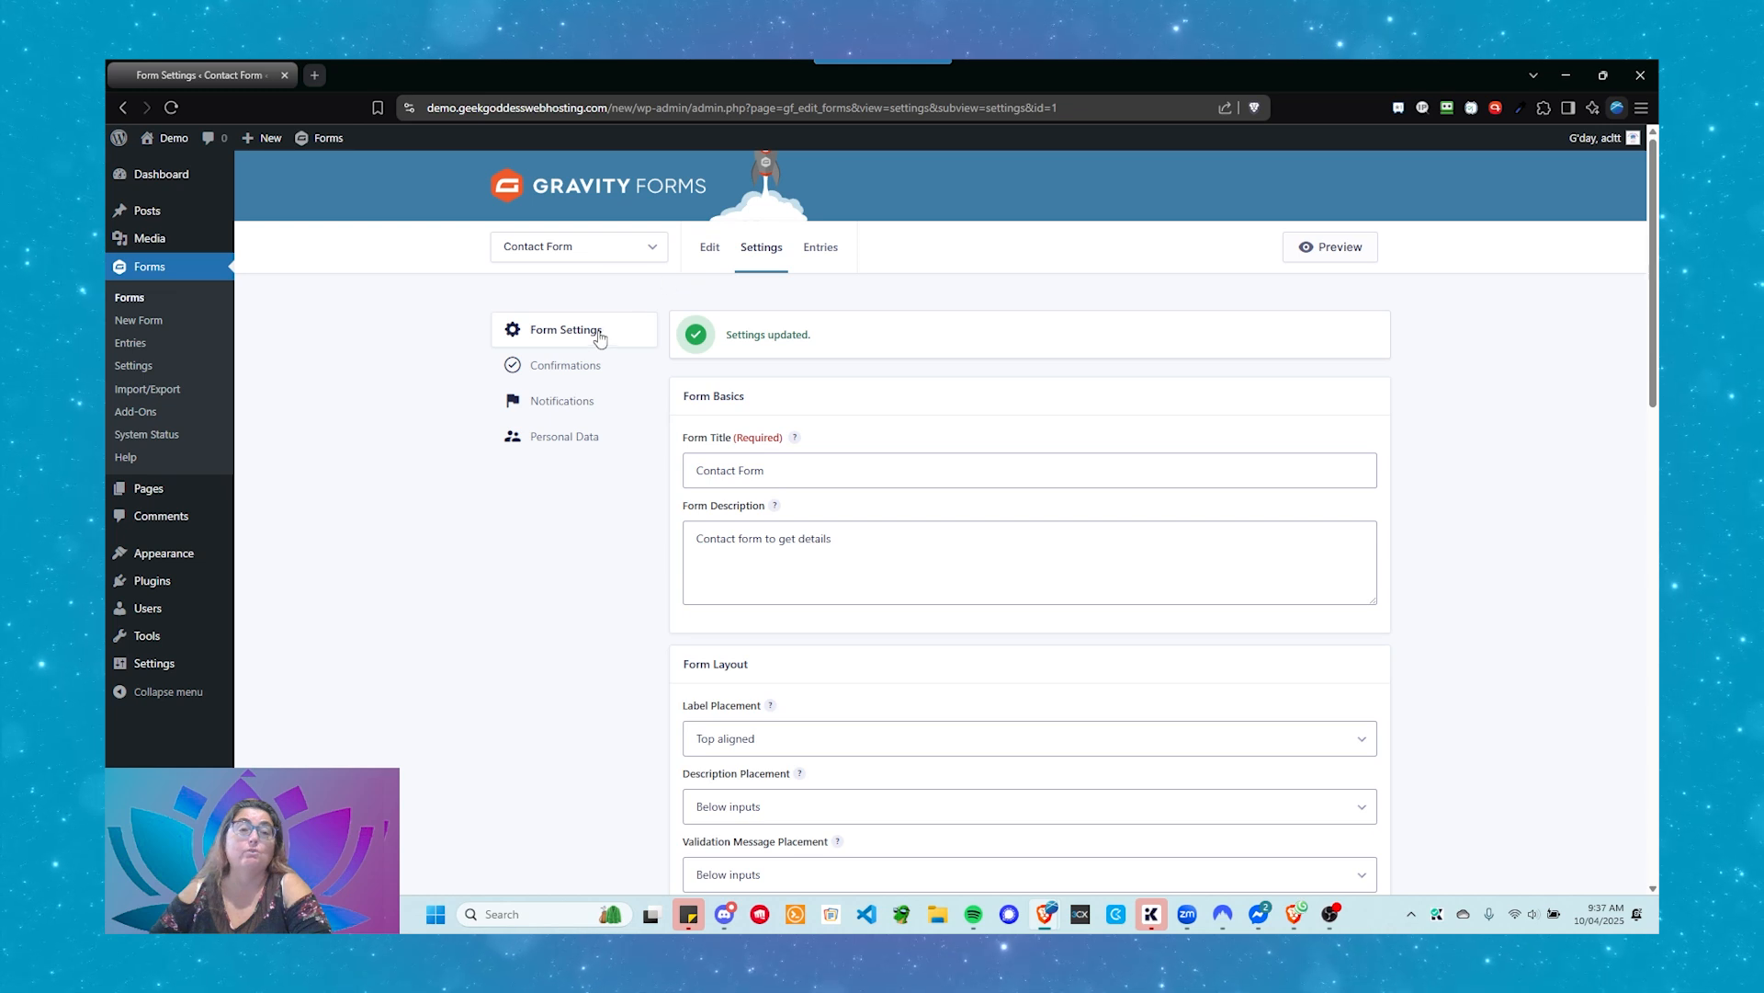
Step: Open the contact form's Default Confirmation for editing and select its message text
{"action": "left_click", "coordinate": [508, 244]}
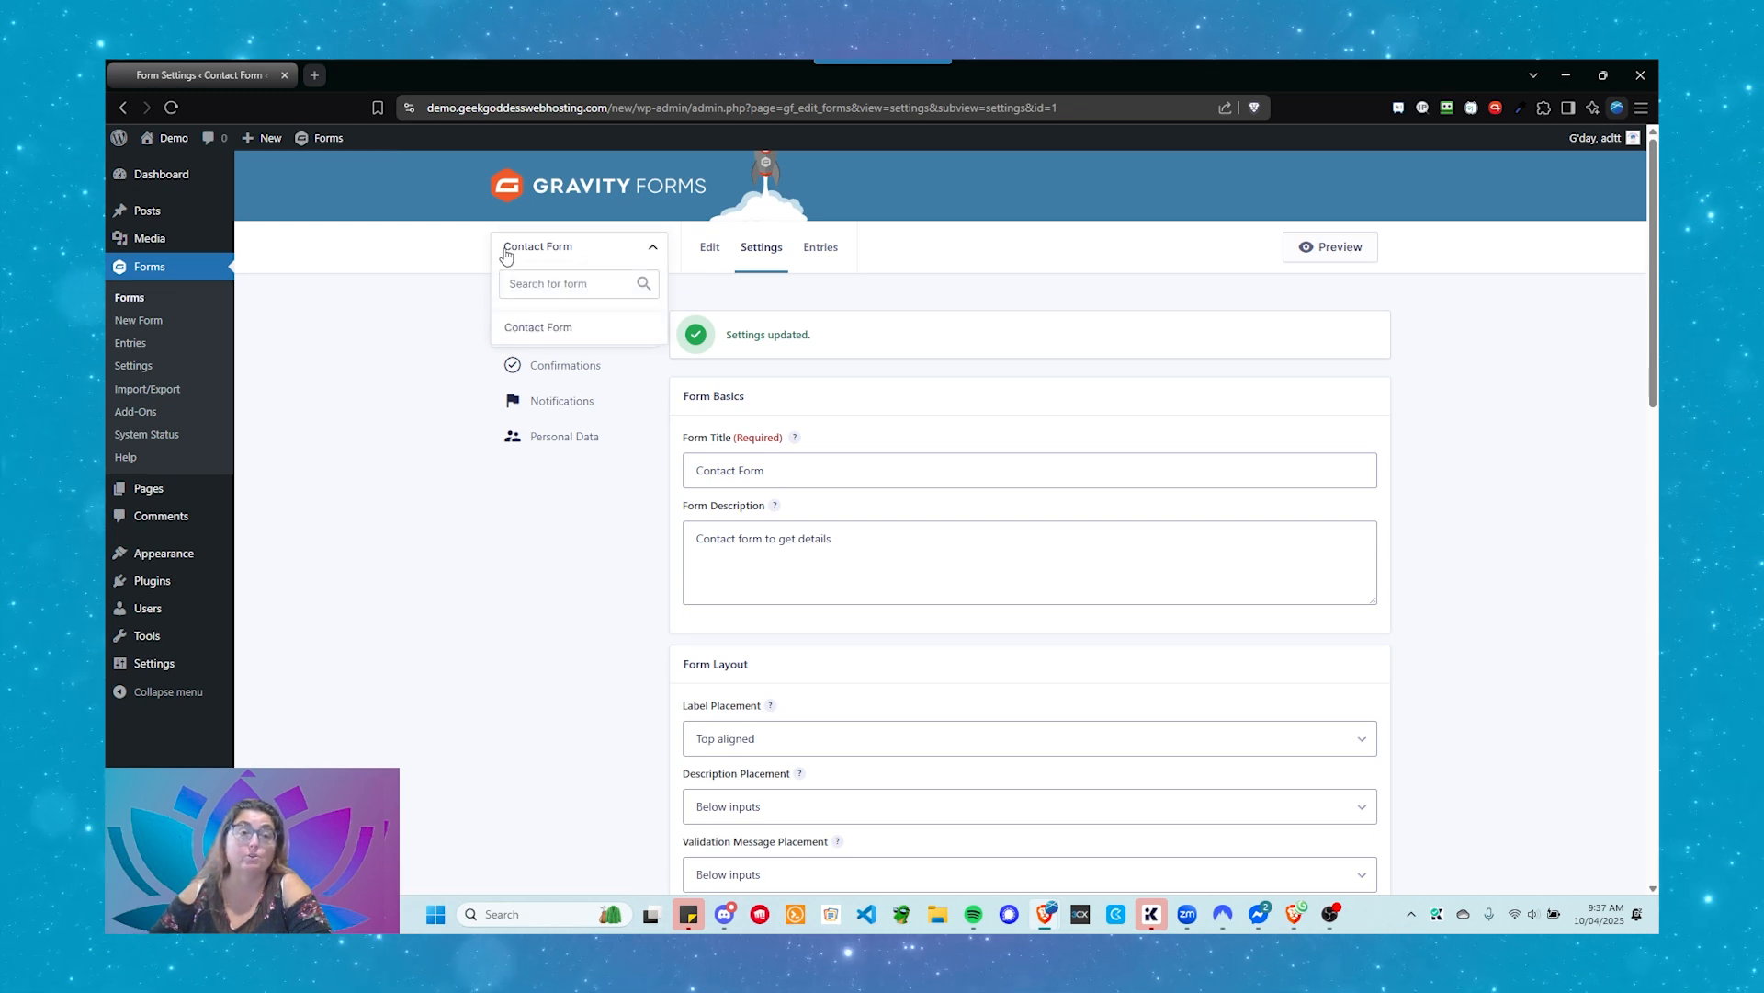
{"action": "left_click", "coordinate": [565, 323]}
{"action": "left_click", "coordinate": [551, 373]}
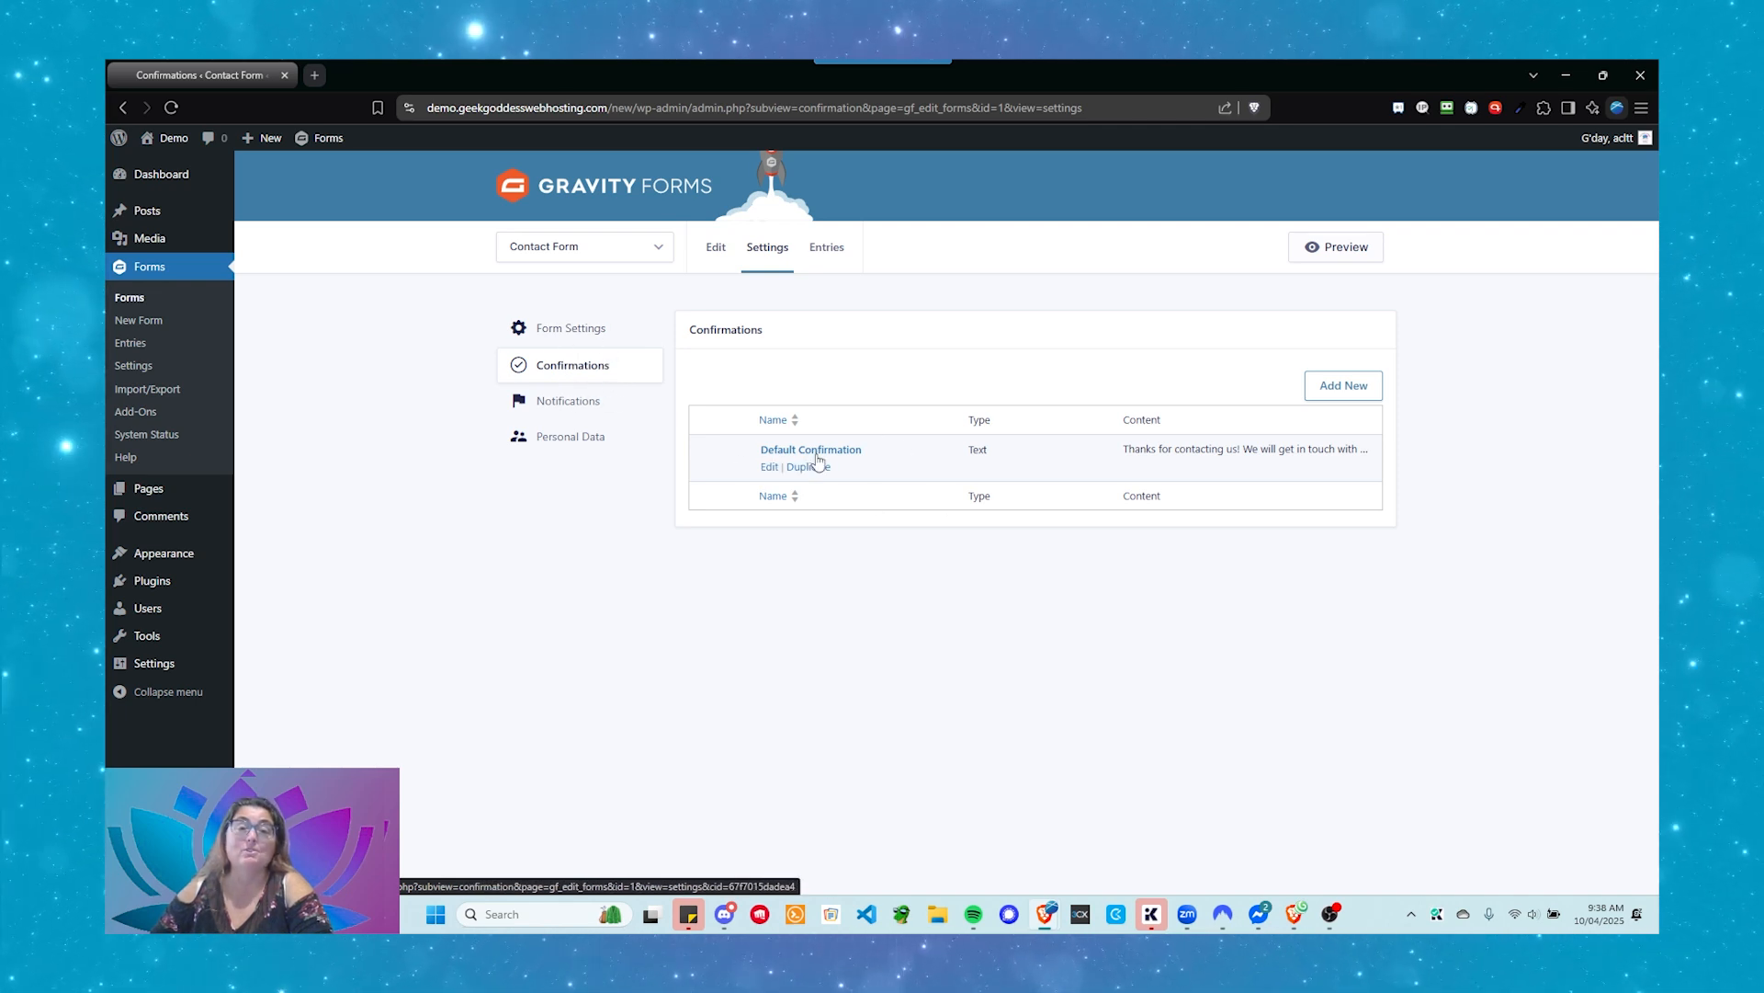
{"action": "left_click", "coordinate": [770, 468]}
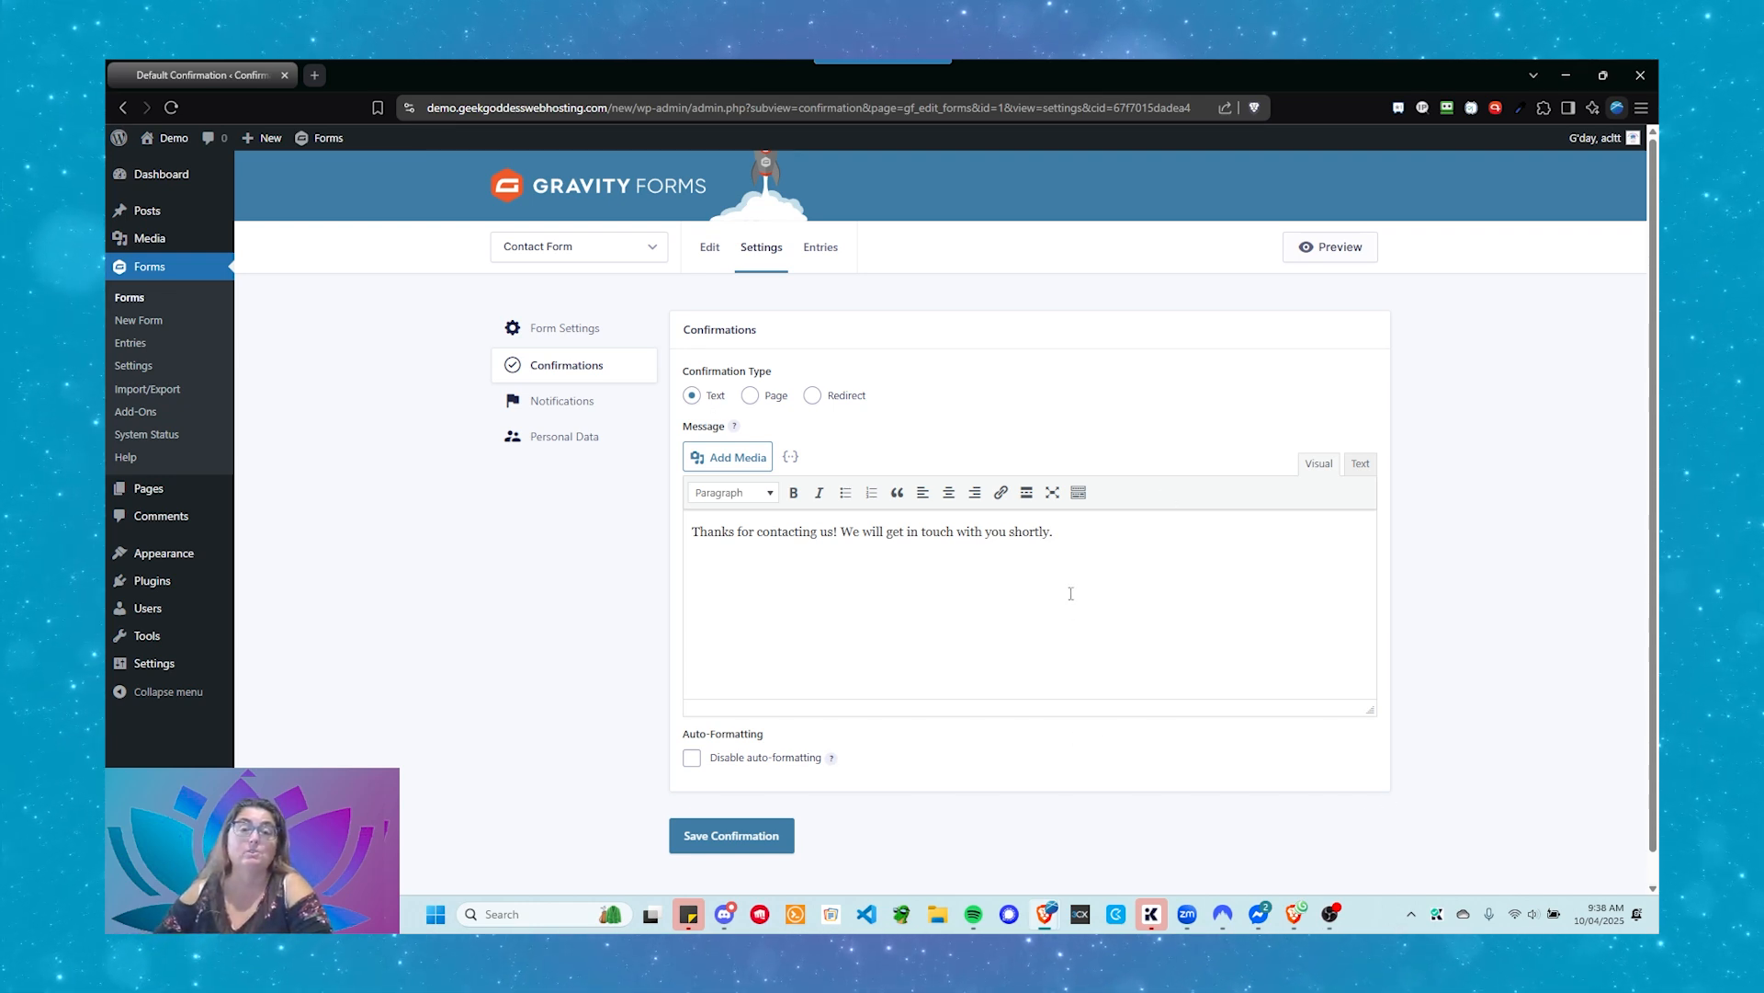
{"action": "left_click_drag", "start_coordinate": [1073, 534], "coordinate": [691, 541]}
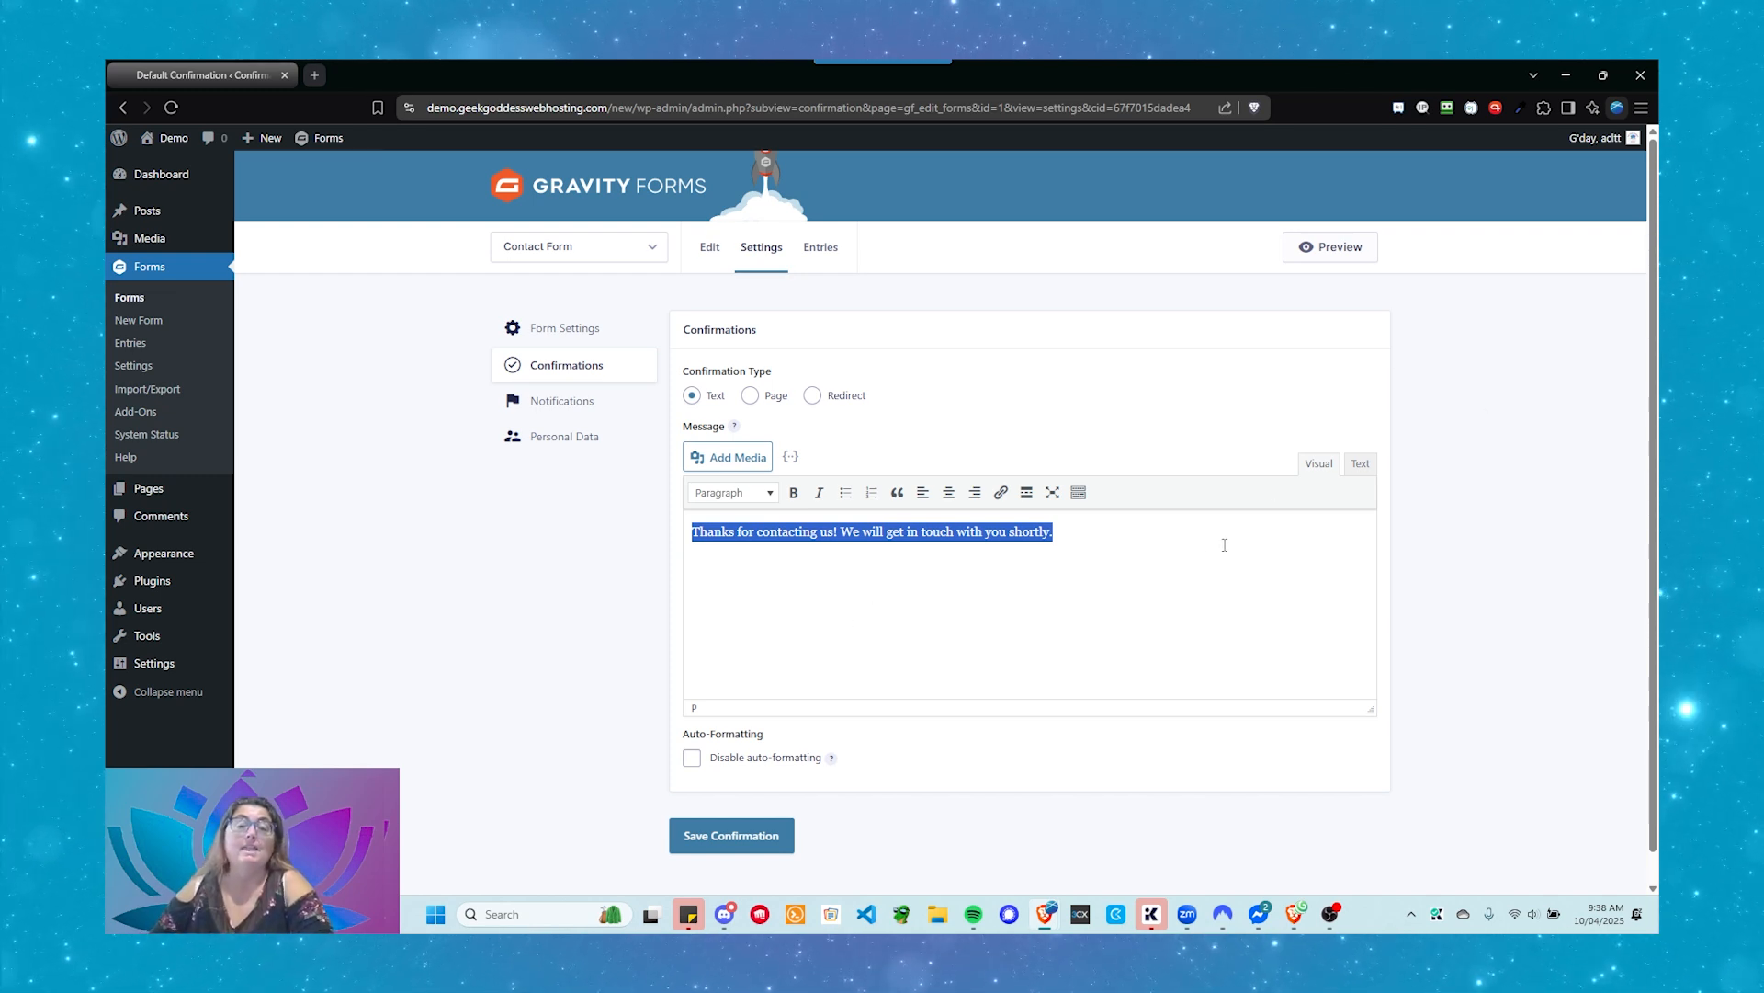
Step: Try the Page confirmation type with Sample Page as the confirmation page
{"action": "left_click", "coordinate": [751, 398]}
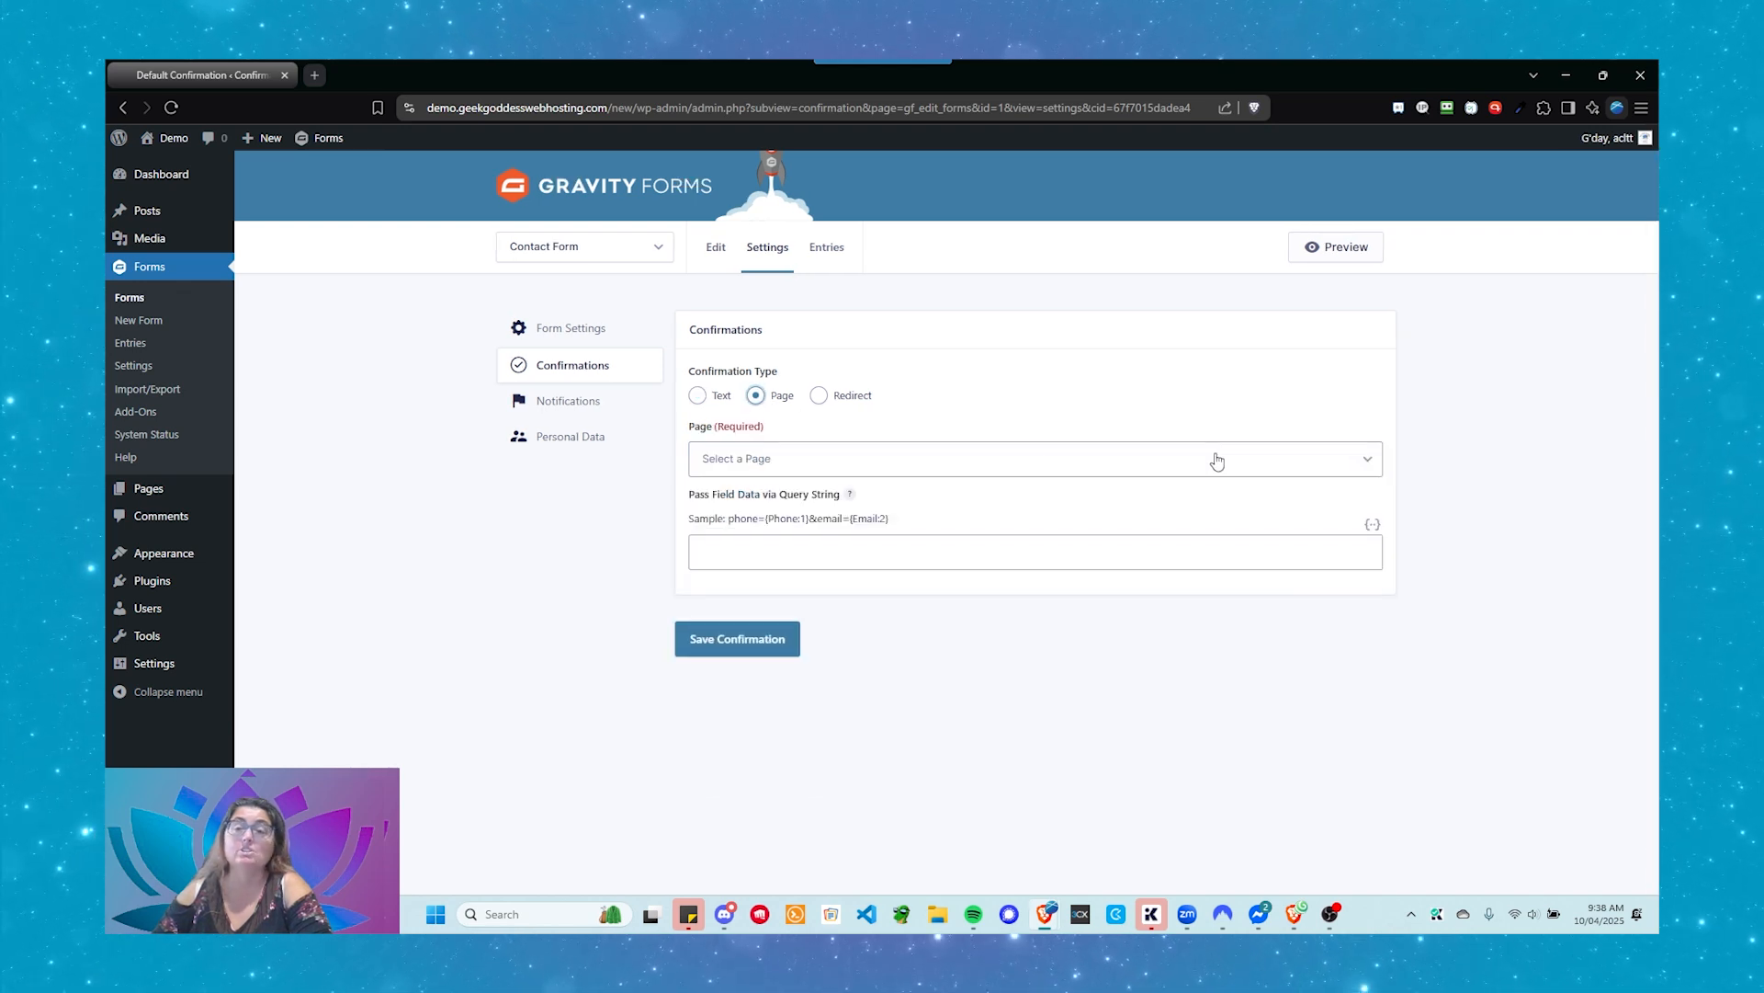
{"action": "left_click", "coordinate": [1355, 461]}
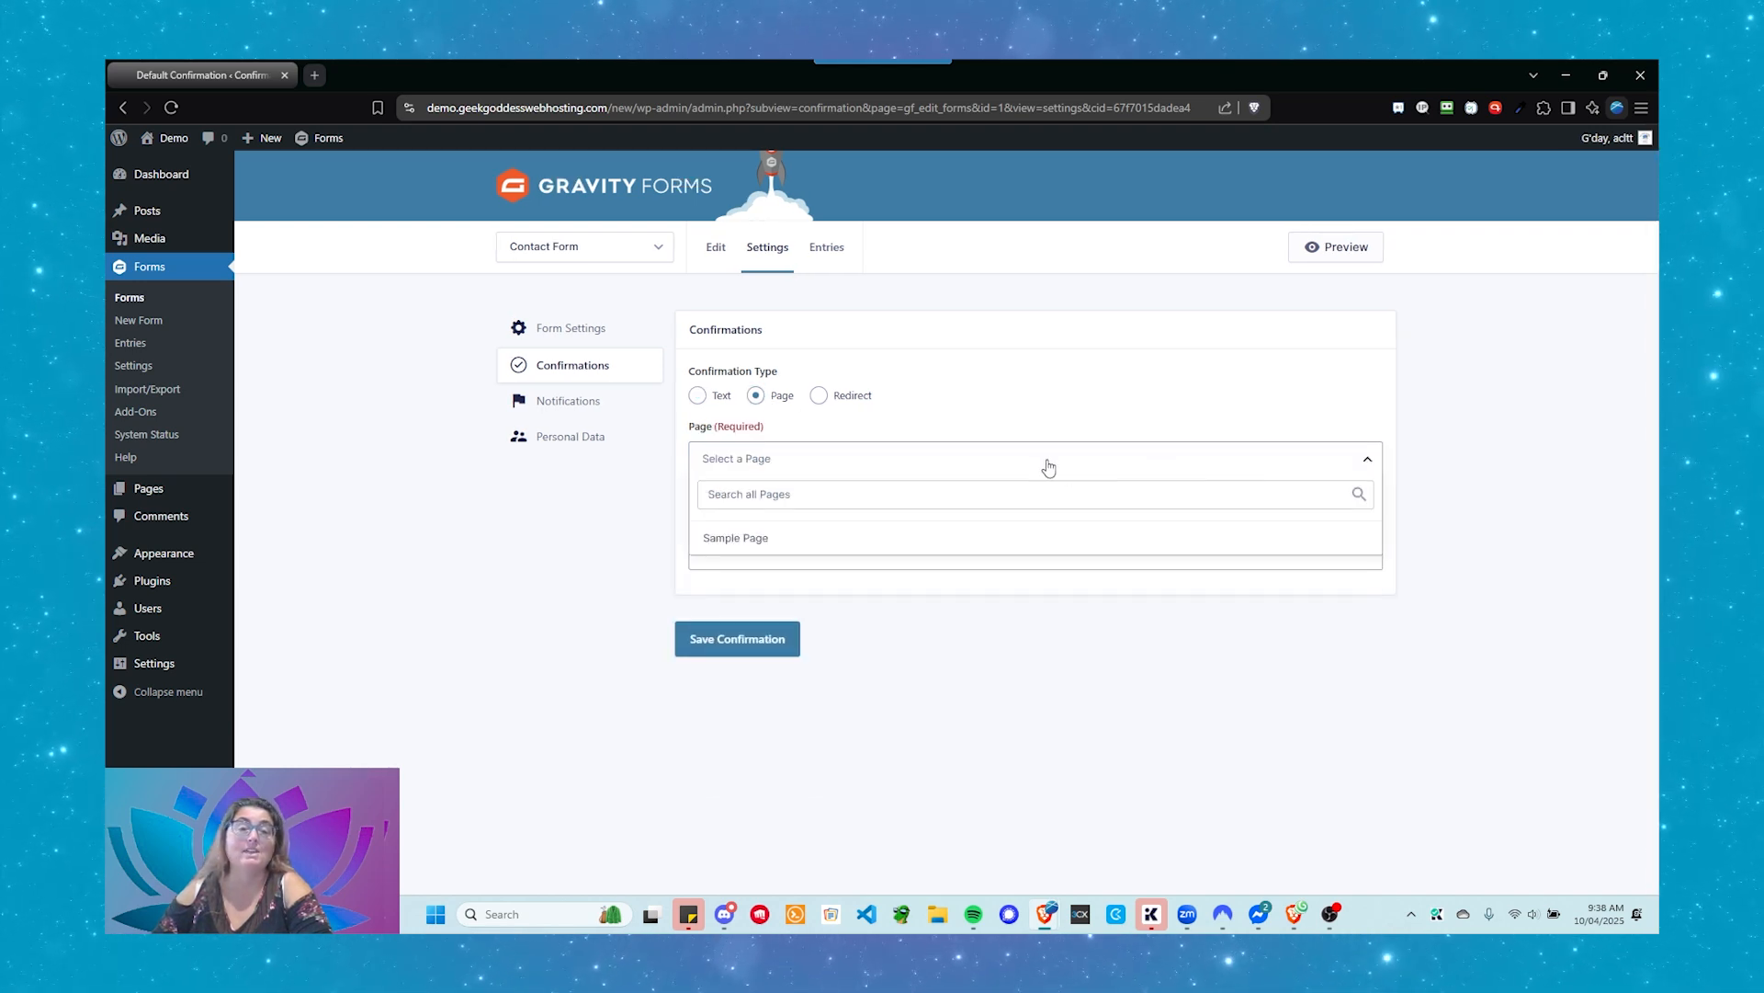
{"action": "left_click", "coordinate": [839, 539]}
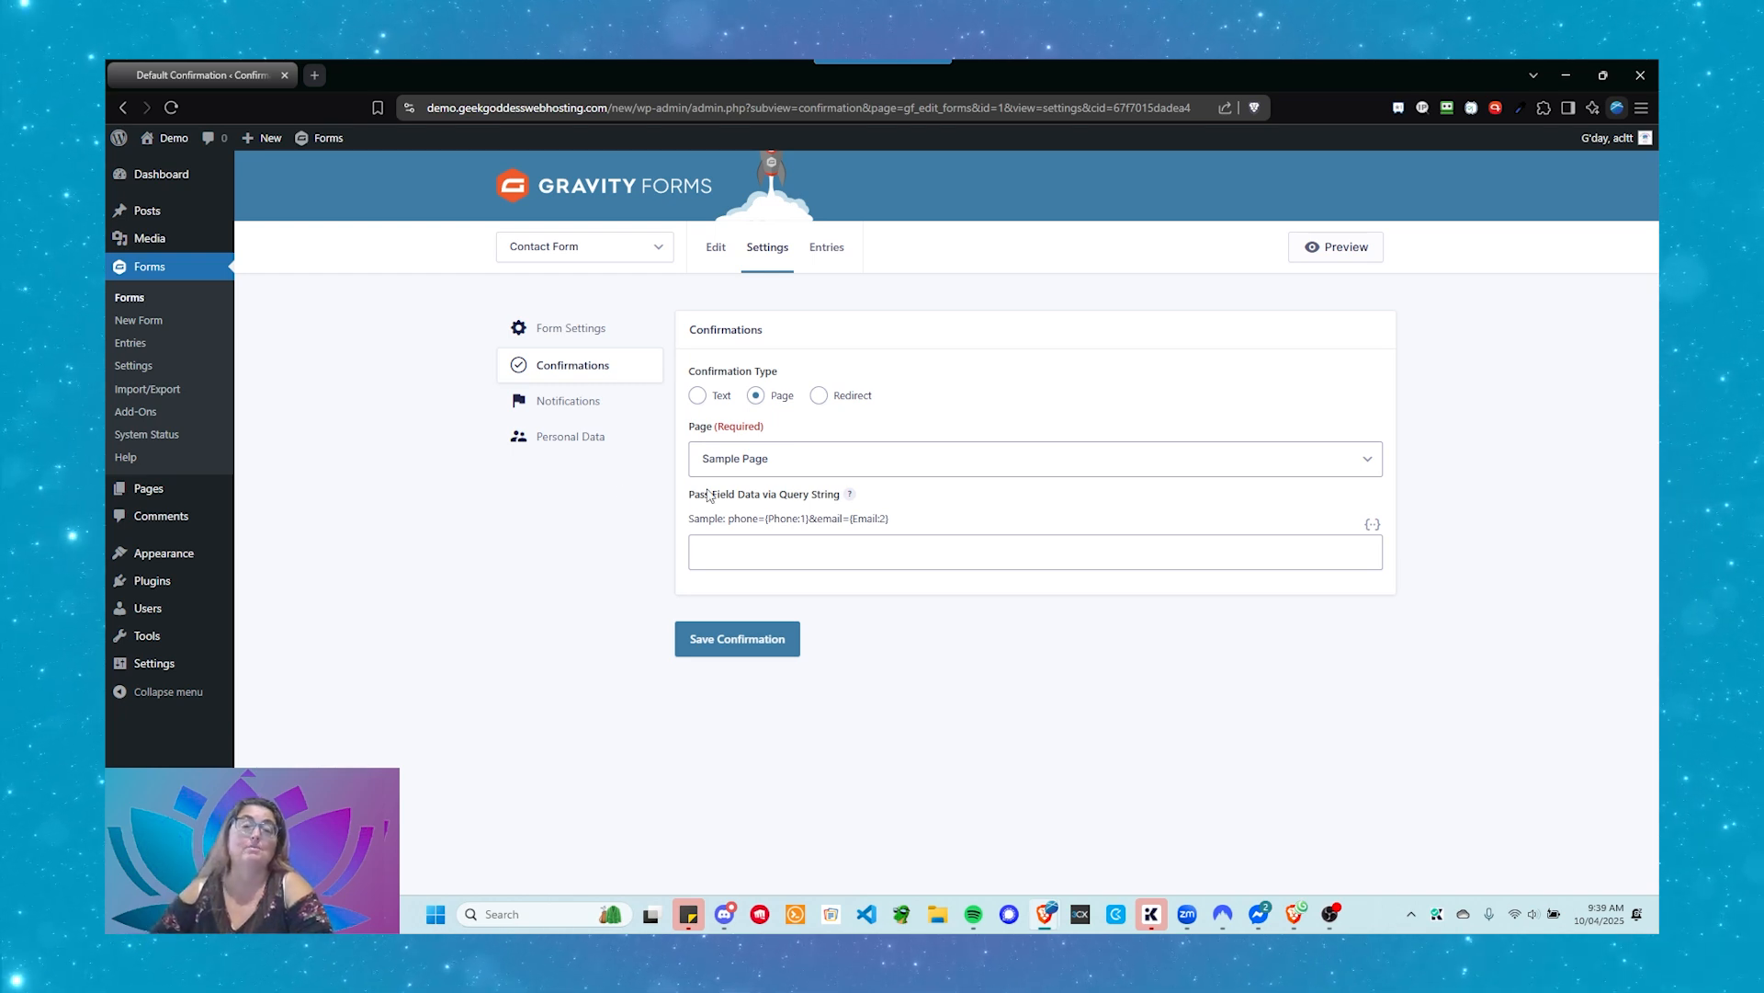
{"action": "mouse_move", "coordinate": [851, 495]}
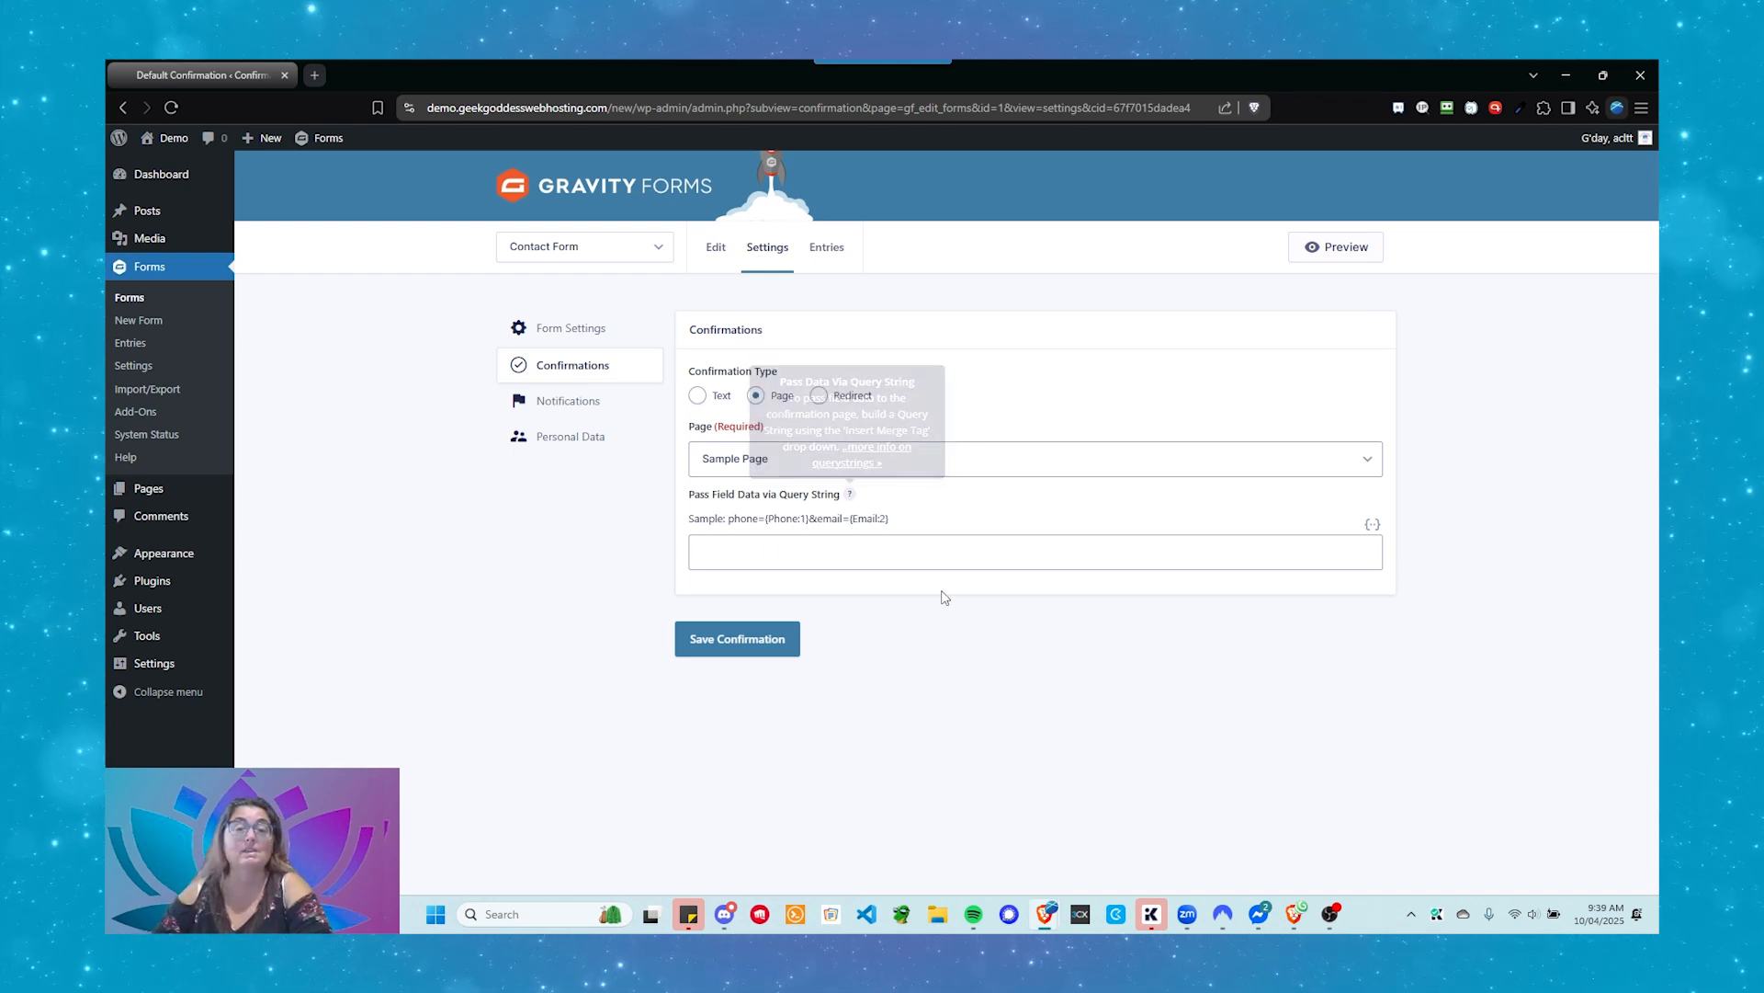
{"action": "left_click", "coordinate": [1016, 460]}
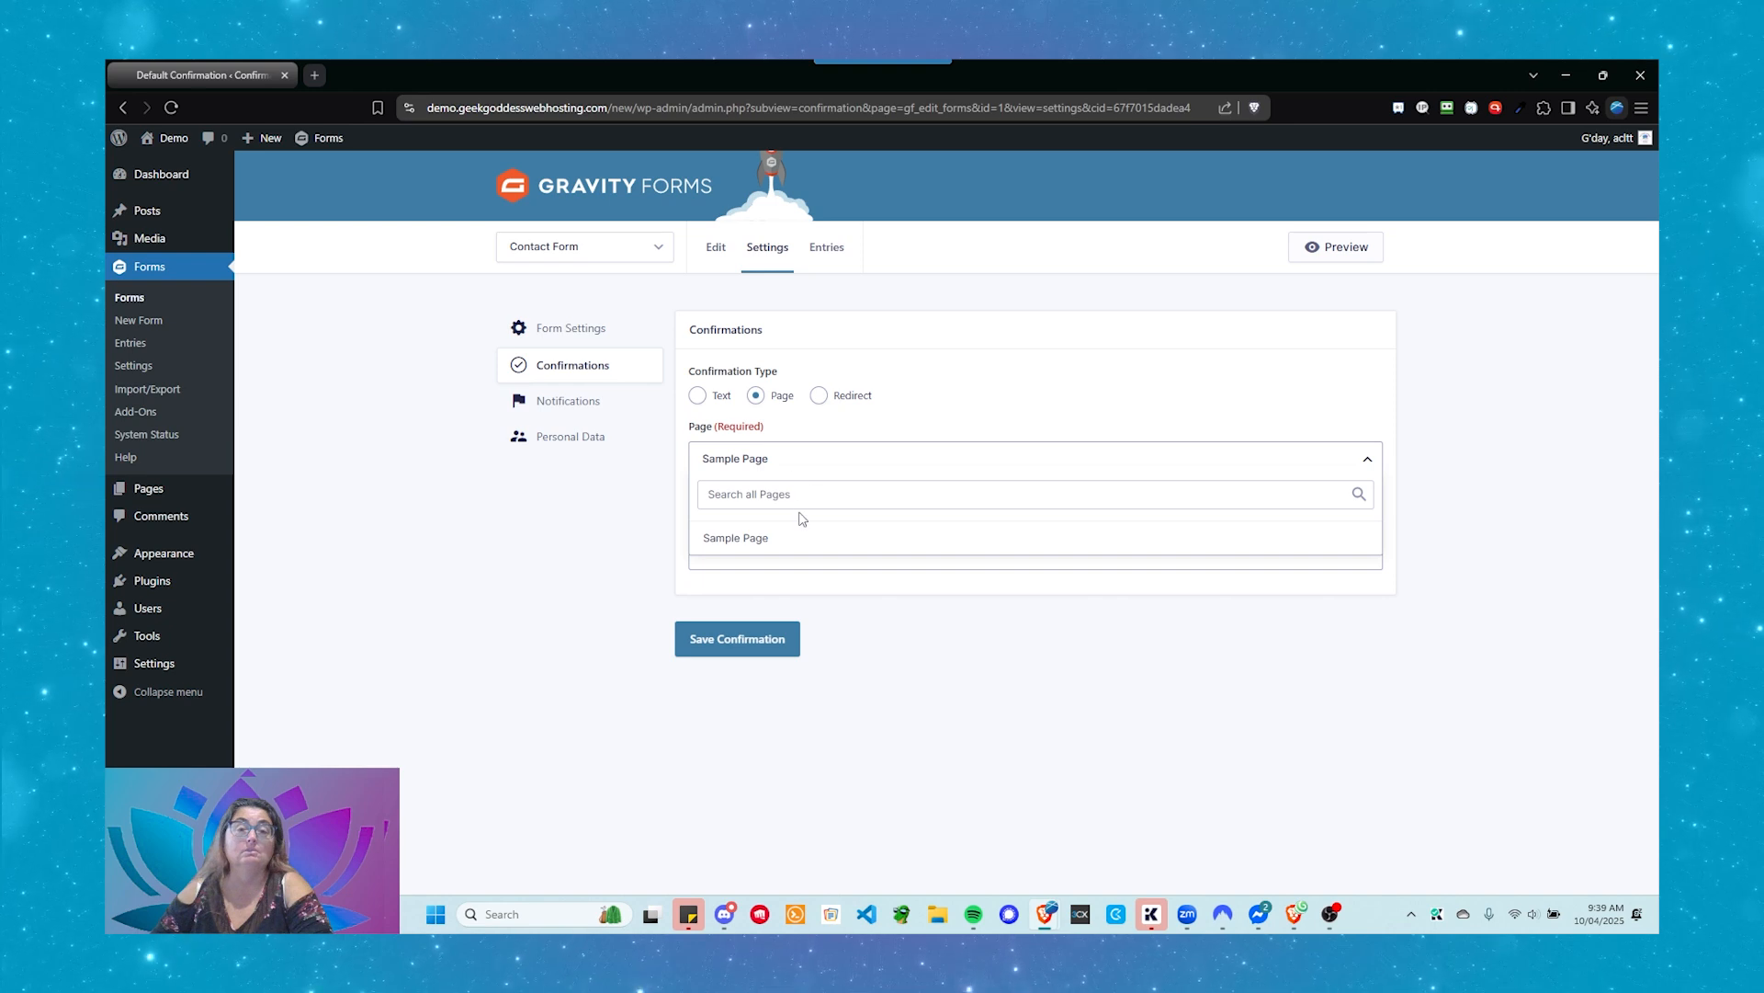
{"action": "left_click", "coordinate": [914, 417]}
Step: Try the Redirect confirmation type with its Redirect URL field, and return the Confirmation Type to Text
{"action": "left_click", "coordinate": [827, 401]}
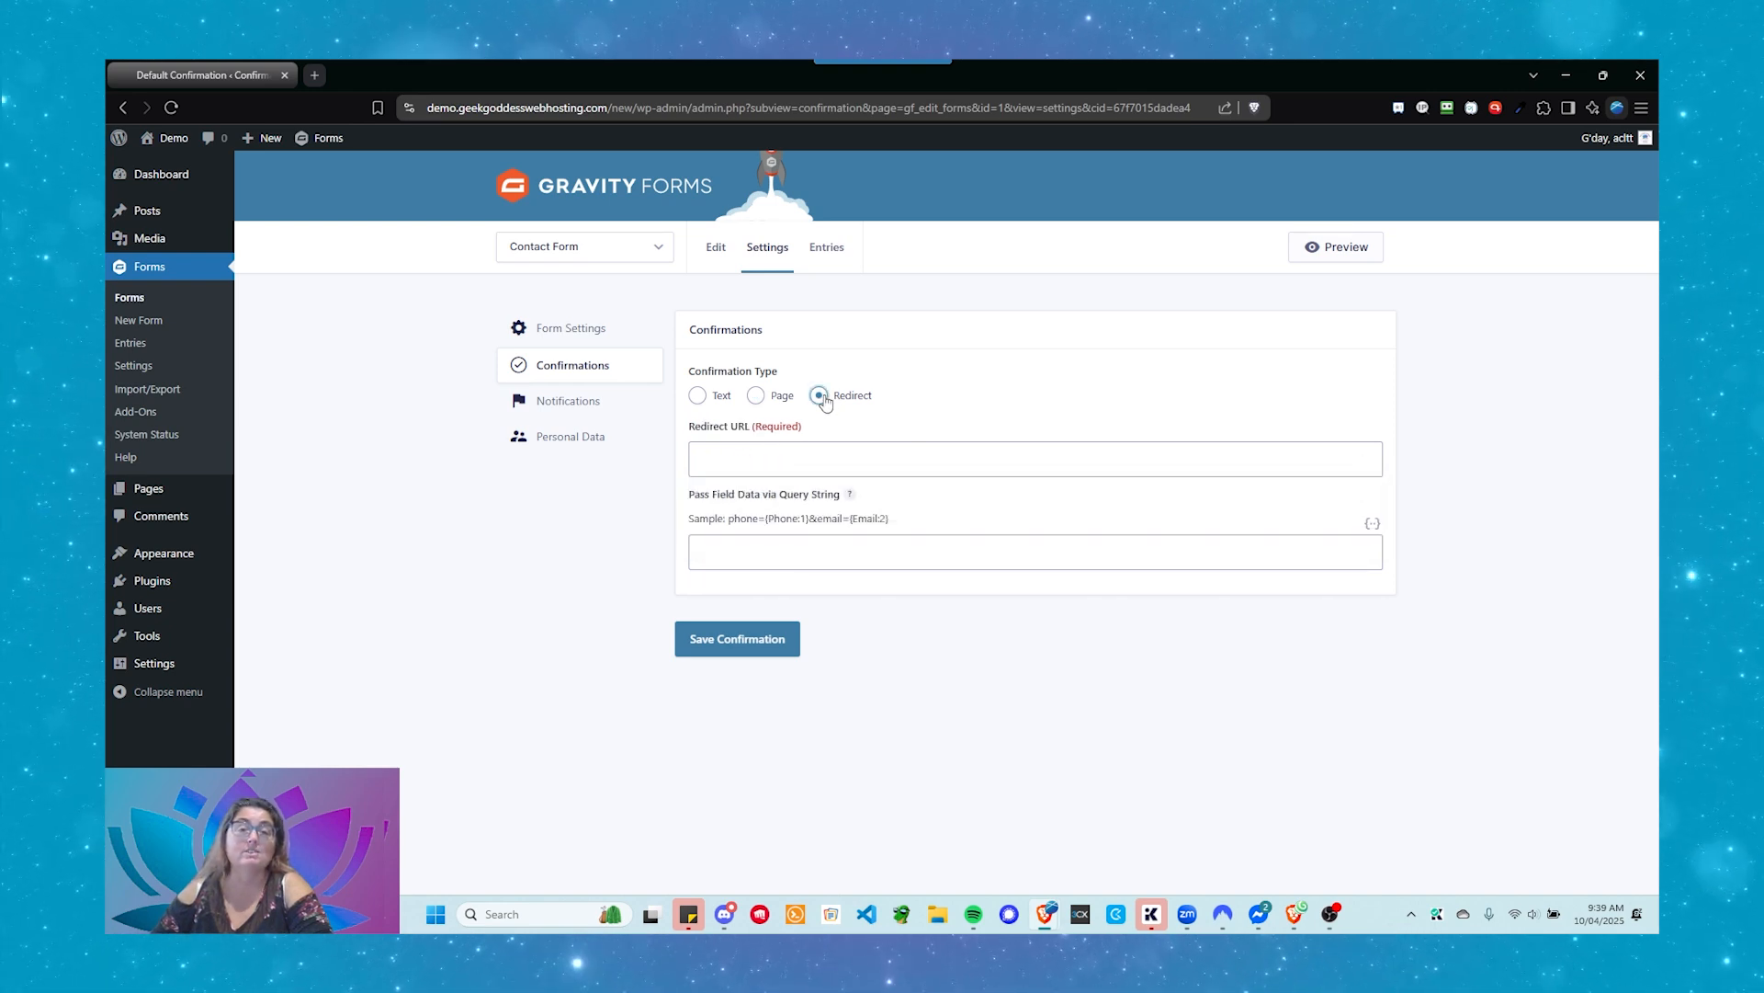
{"action": "left_click", "coordinate": [796, 458]}
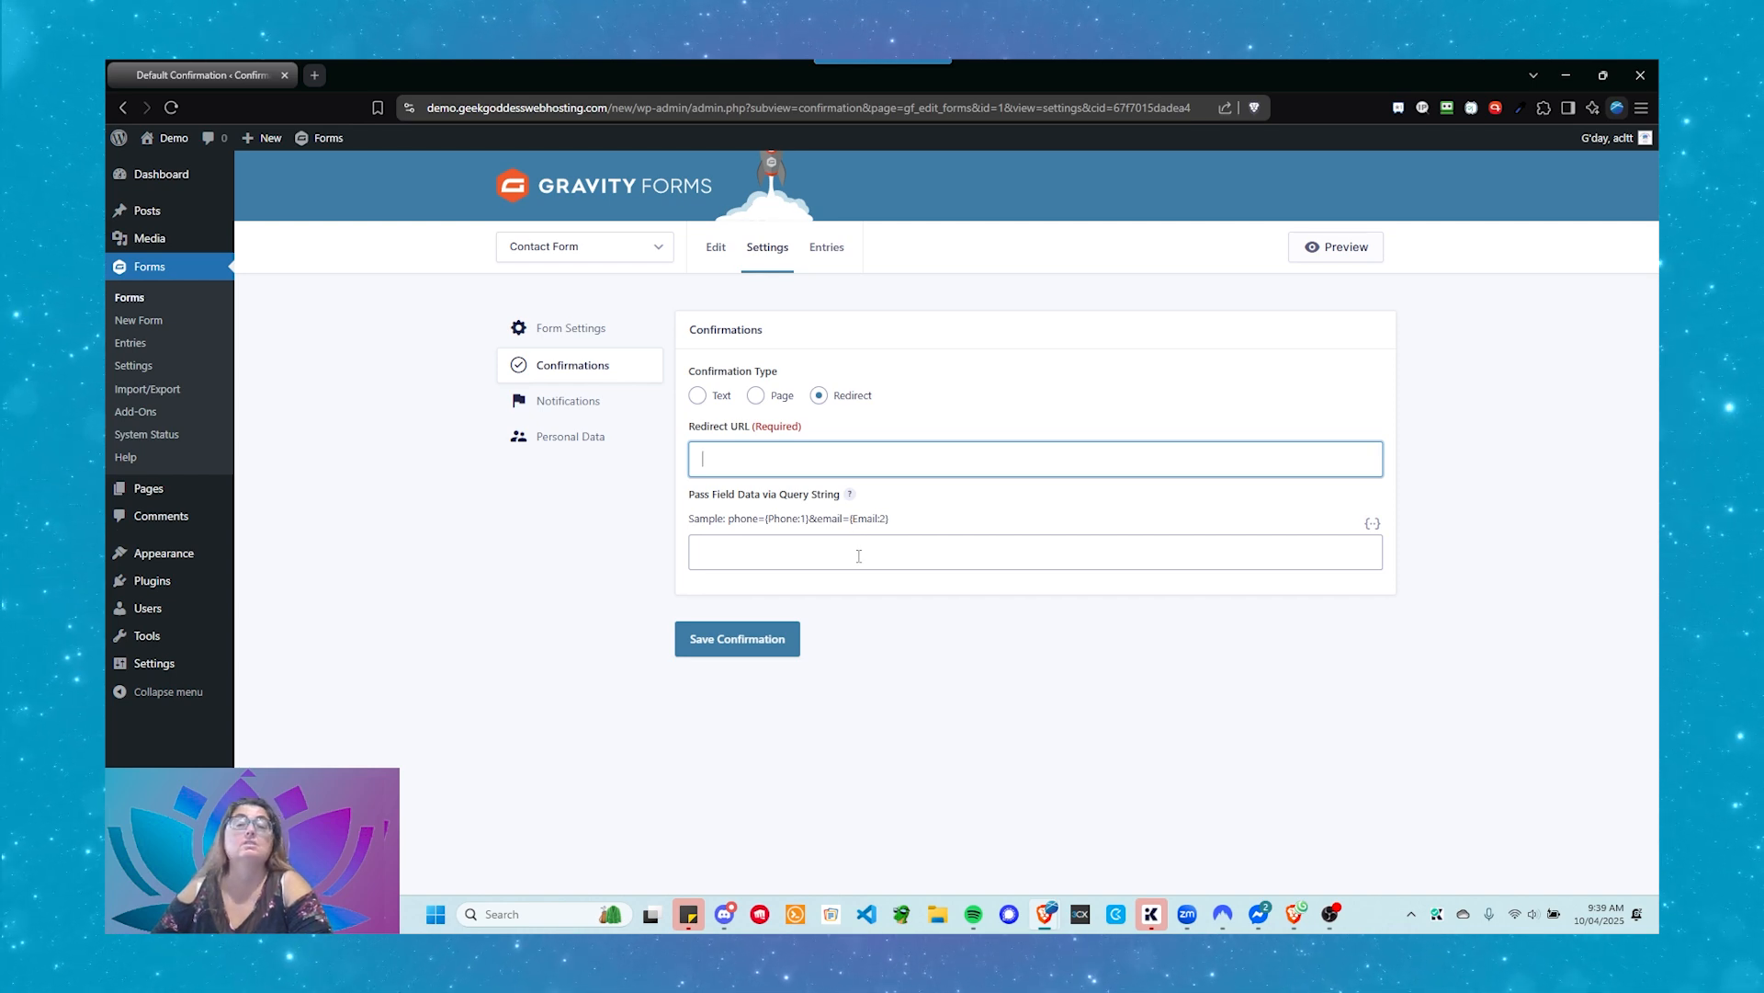
{"action": "left_click", "coordinate": [702, 398]}
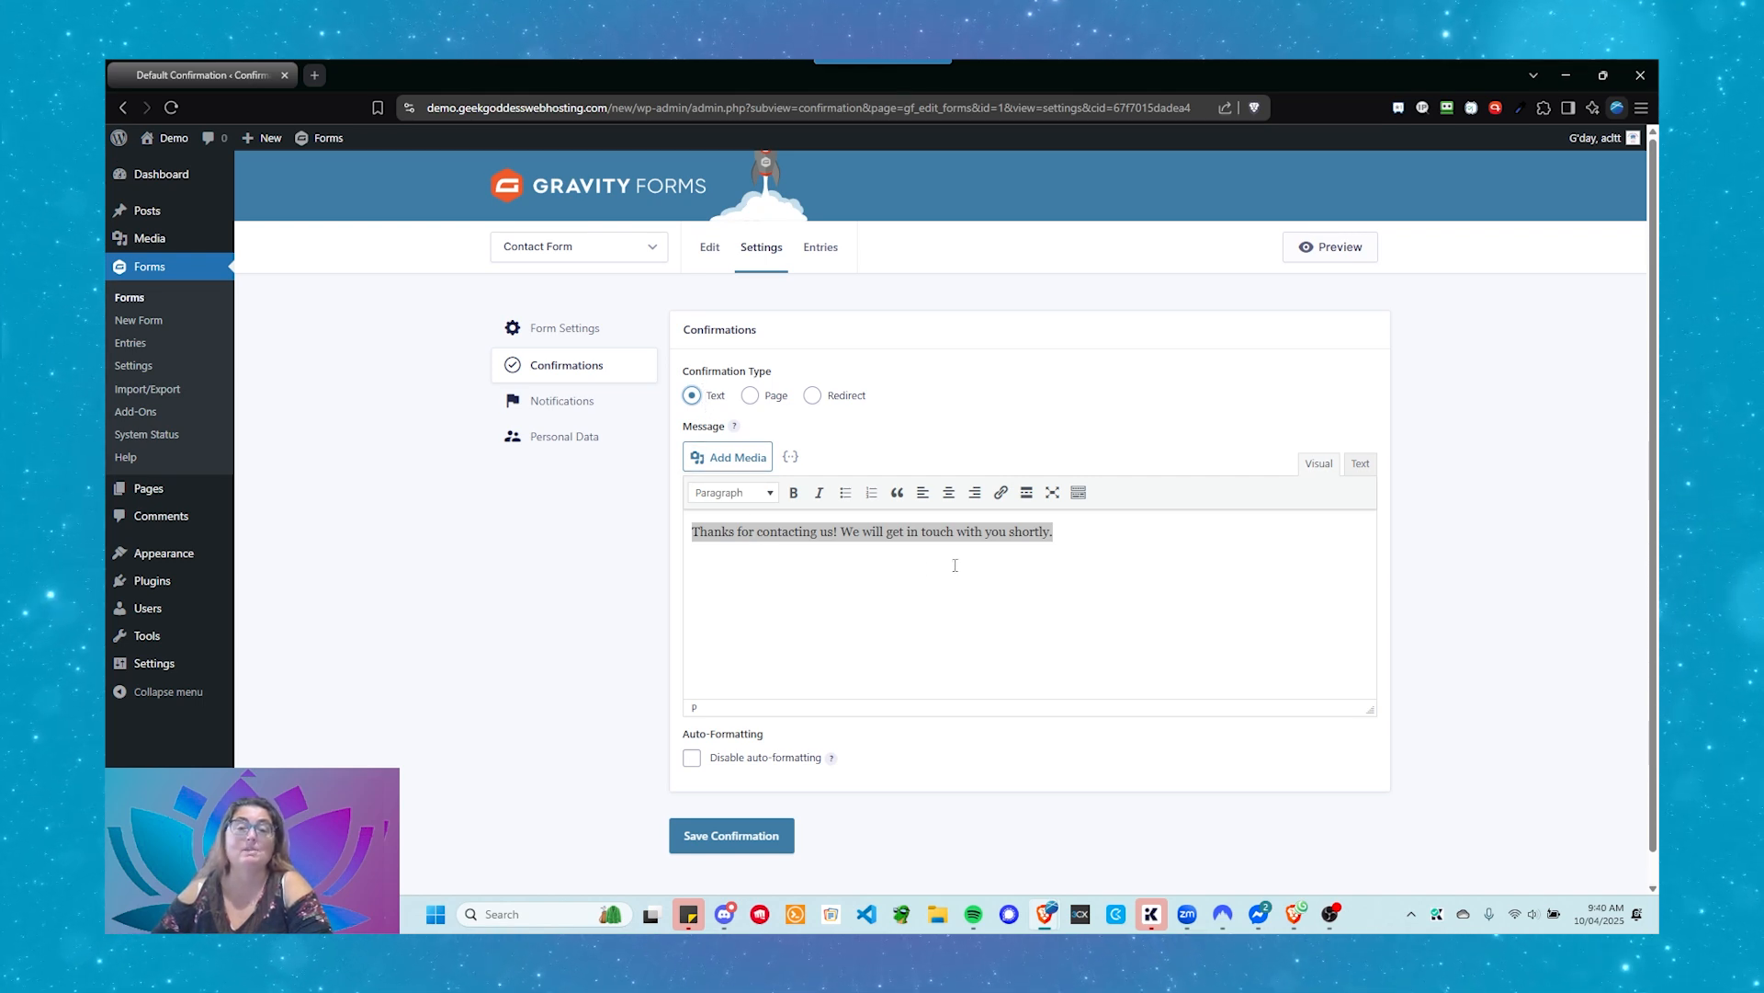
Step: Save the contact form's Default Confirmation with the Text confirmation type before leaving its settings
{"action": "left_click", "coordinate": [555, 407]}
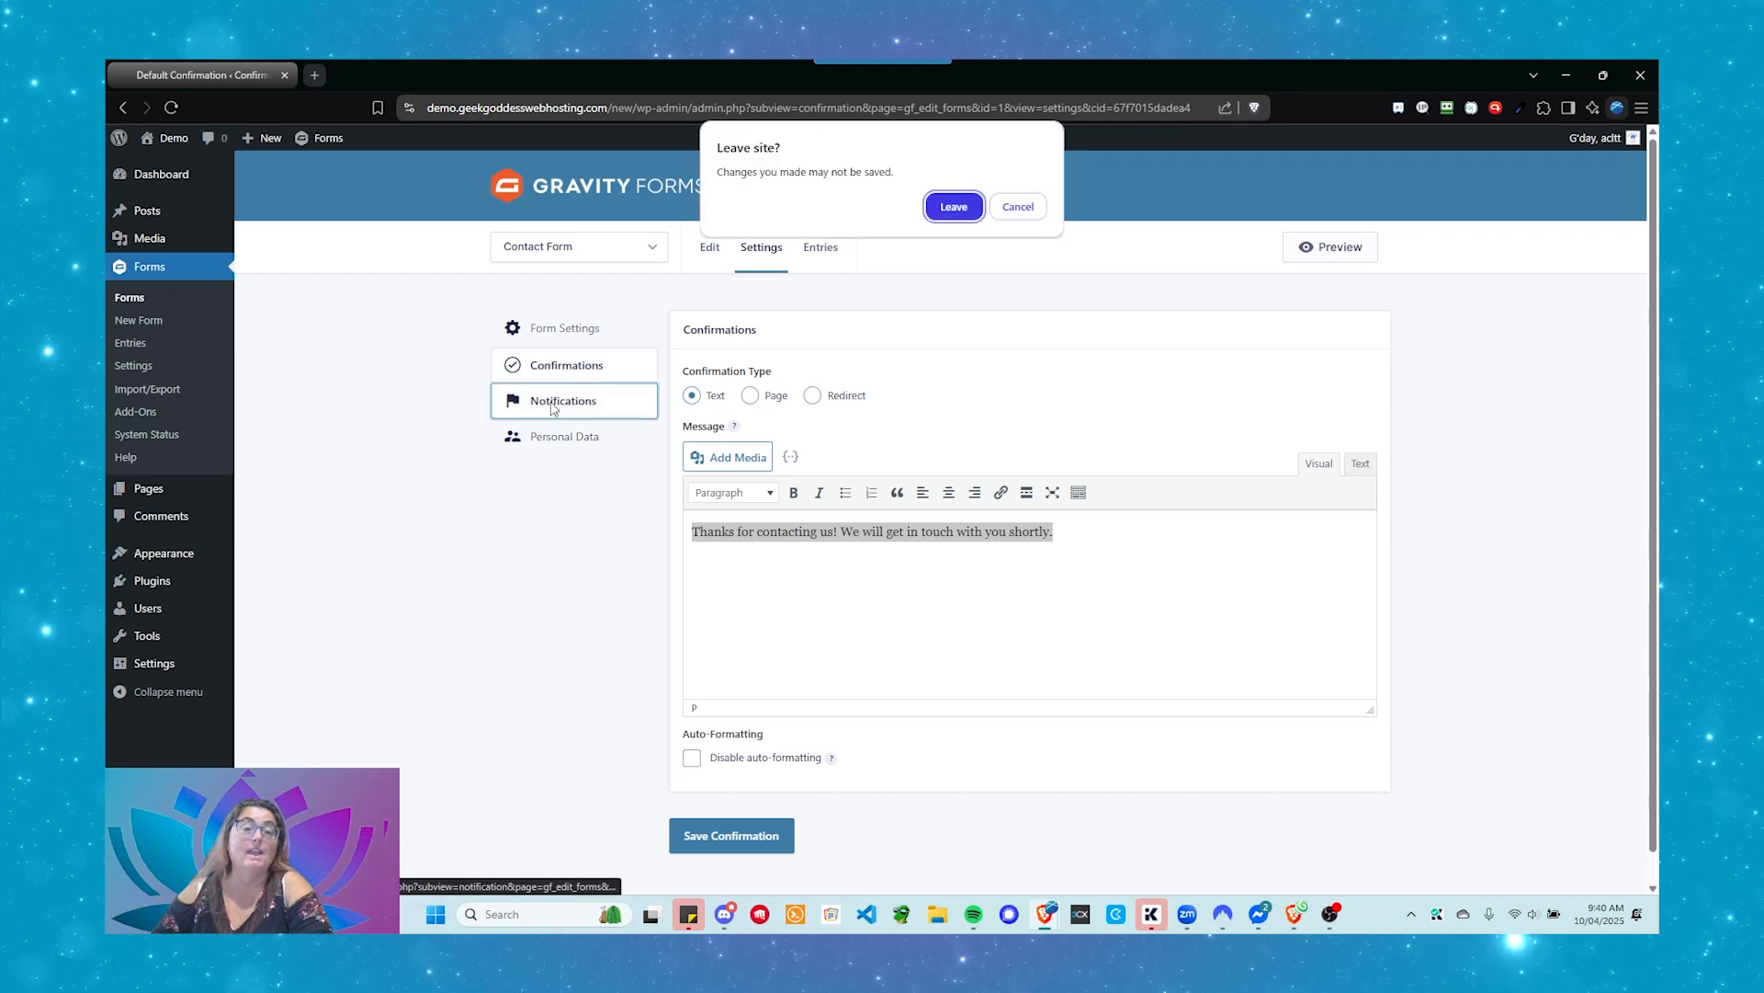
{"action": "left_click", "coordinate": [1014, 211]}
{"action": "left_click", "coordinate": [736, 835]}
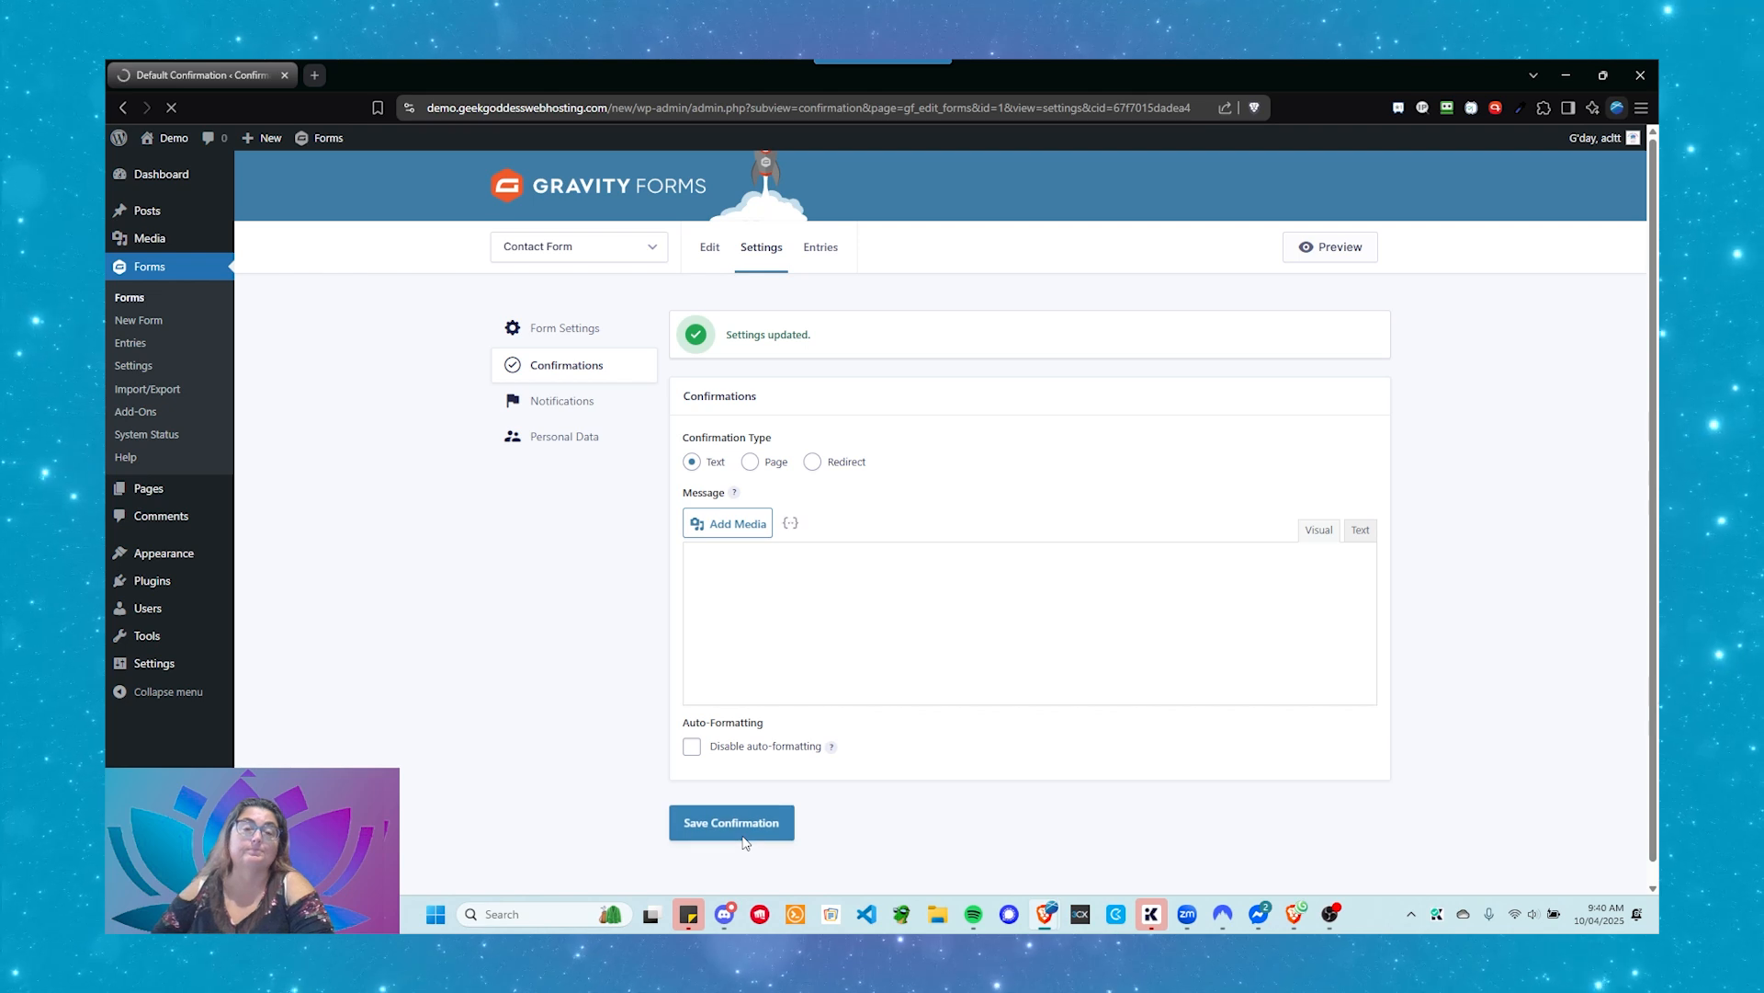
Step: Open the contact form's Admin Notification for editing
{"action": "left_click", "coordinate": [556, 401]}
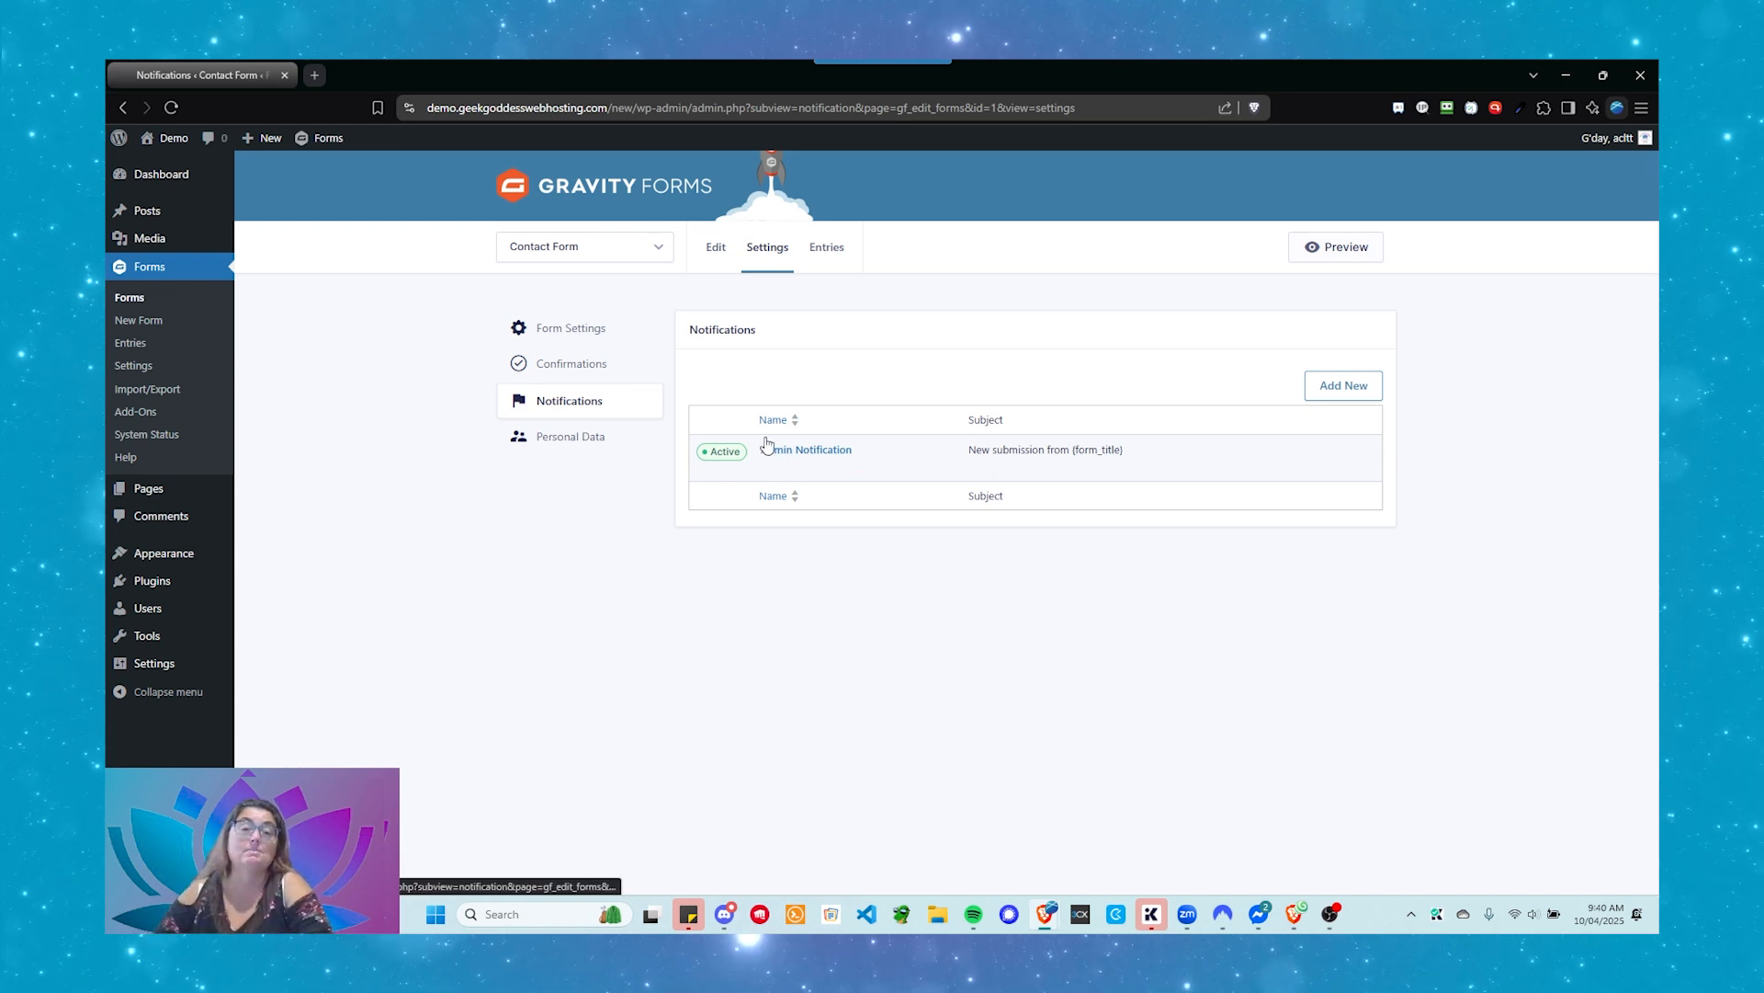
{"action": "left_click", "coordinate": [774, 471]}
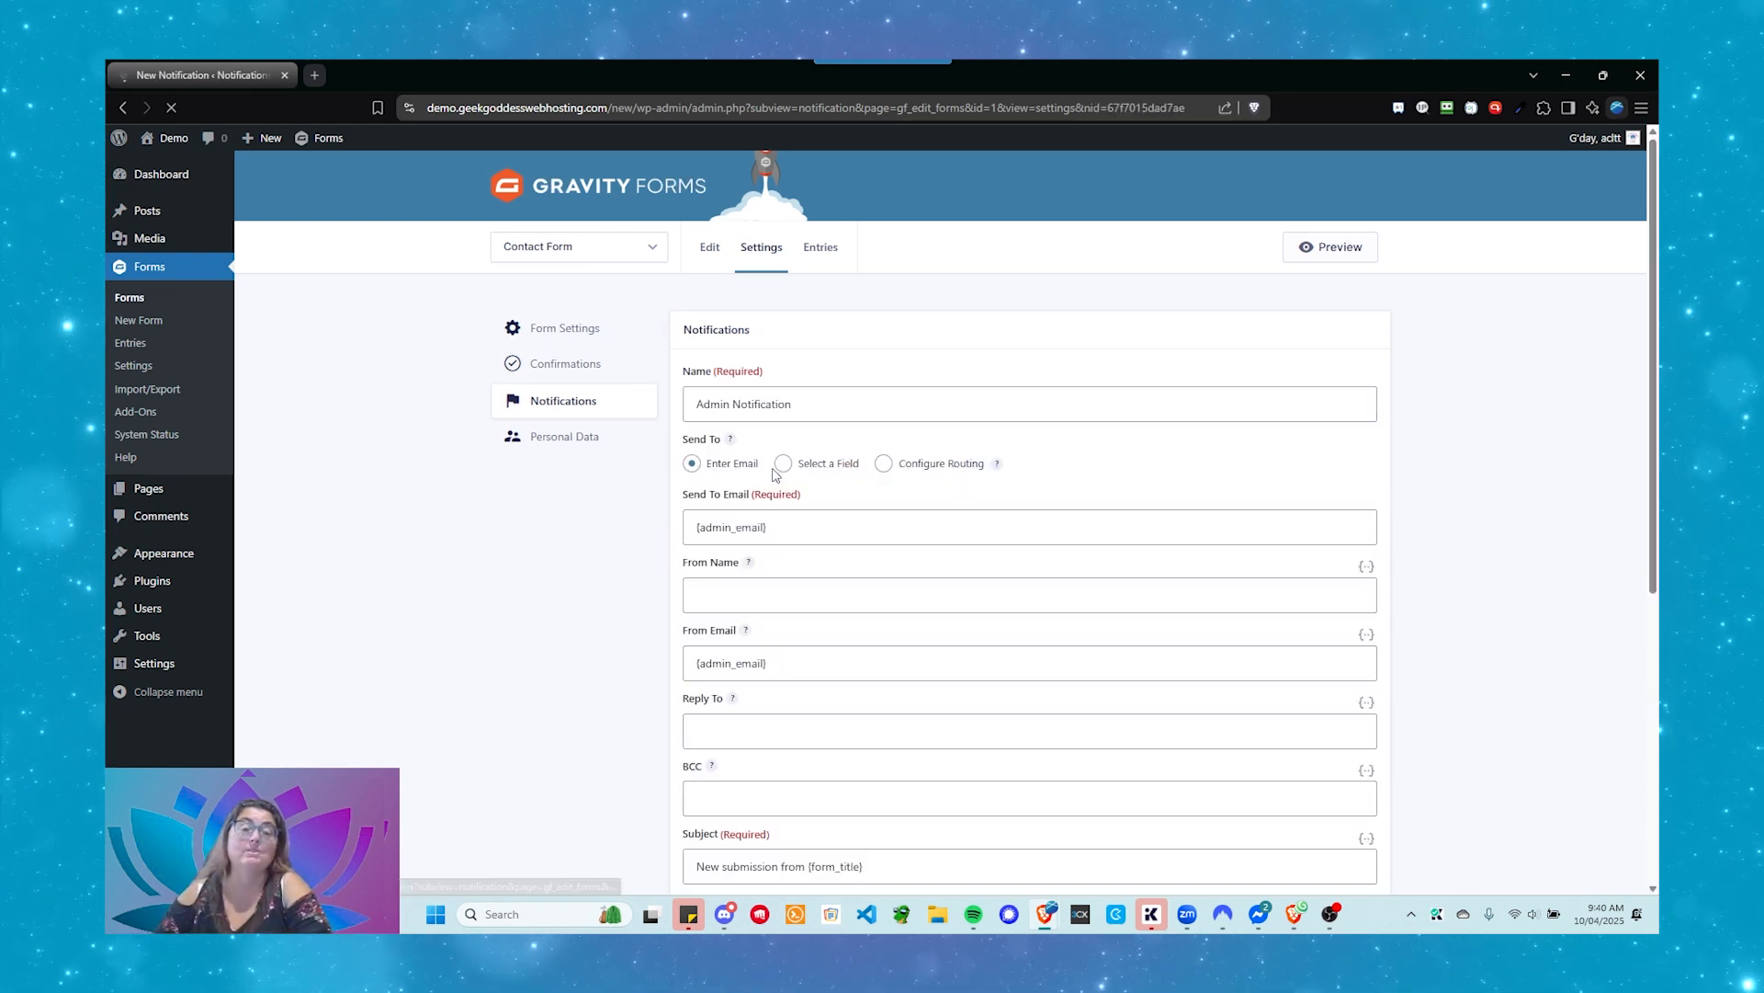
{"action": "left_click", "coordinate": [123, 108]}
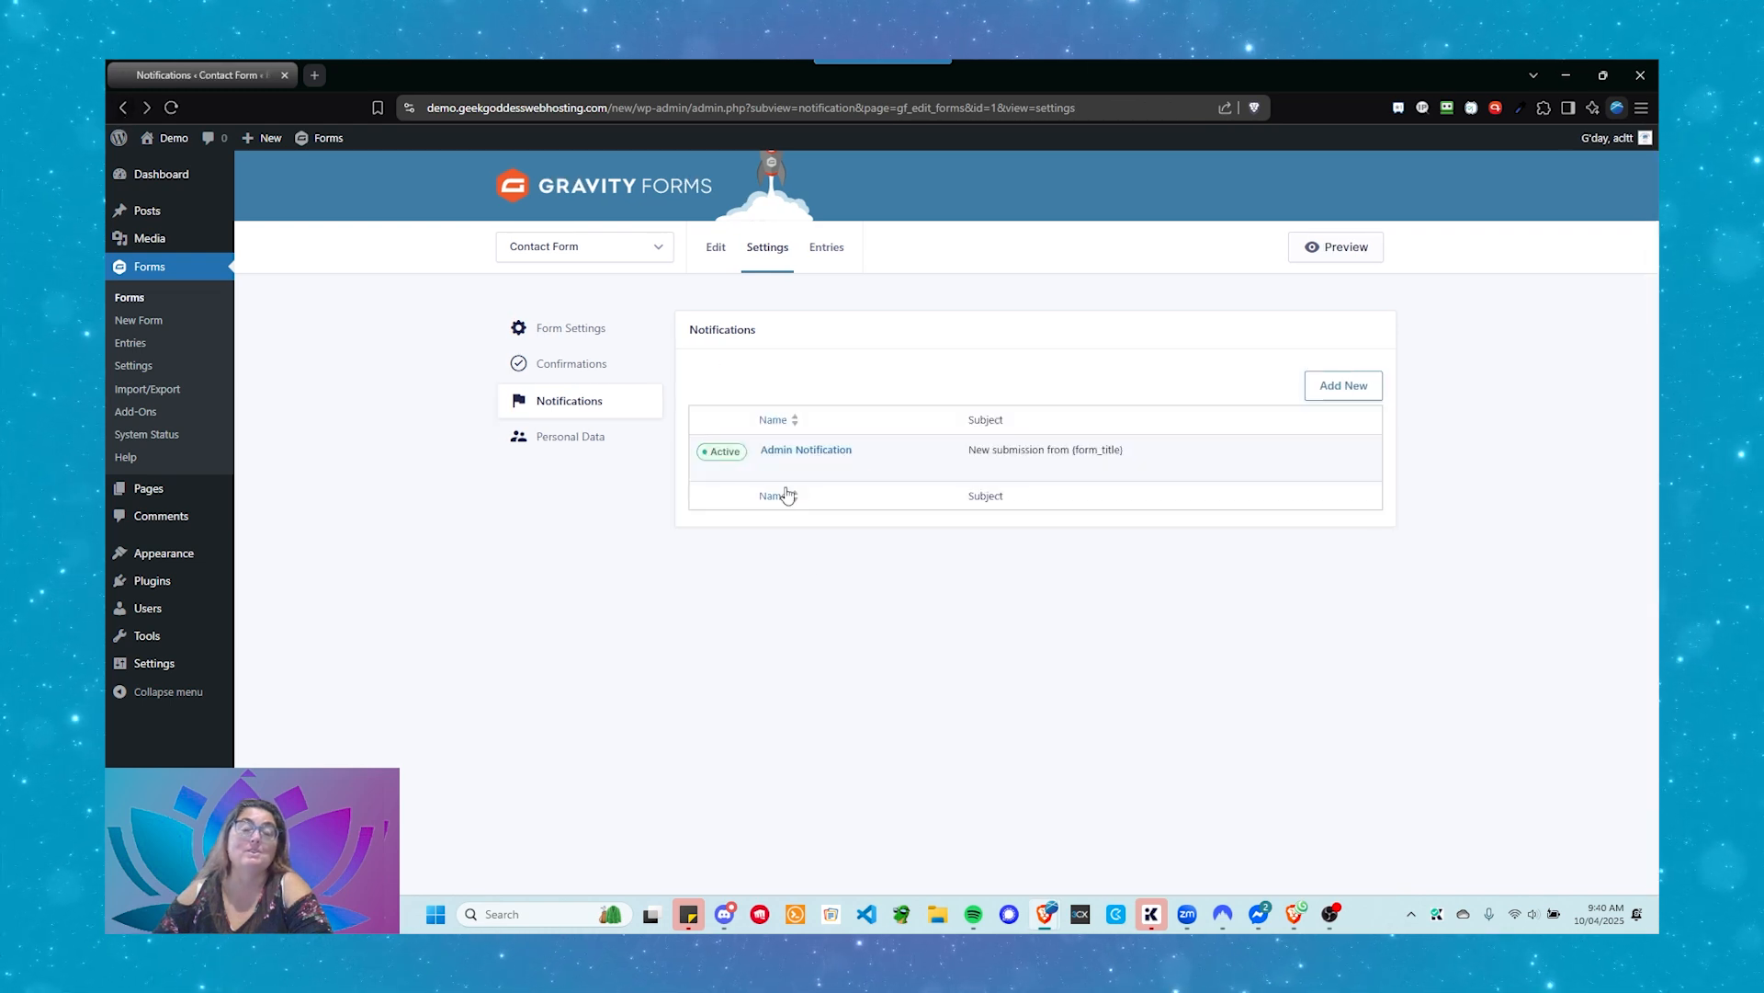
{"action": "mouse_move", "coordinate": [832, 446]}
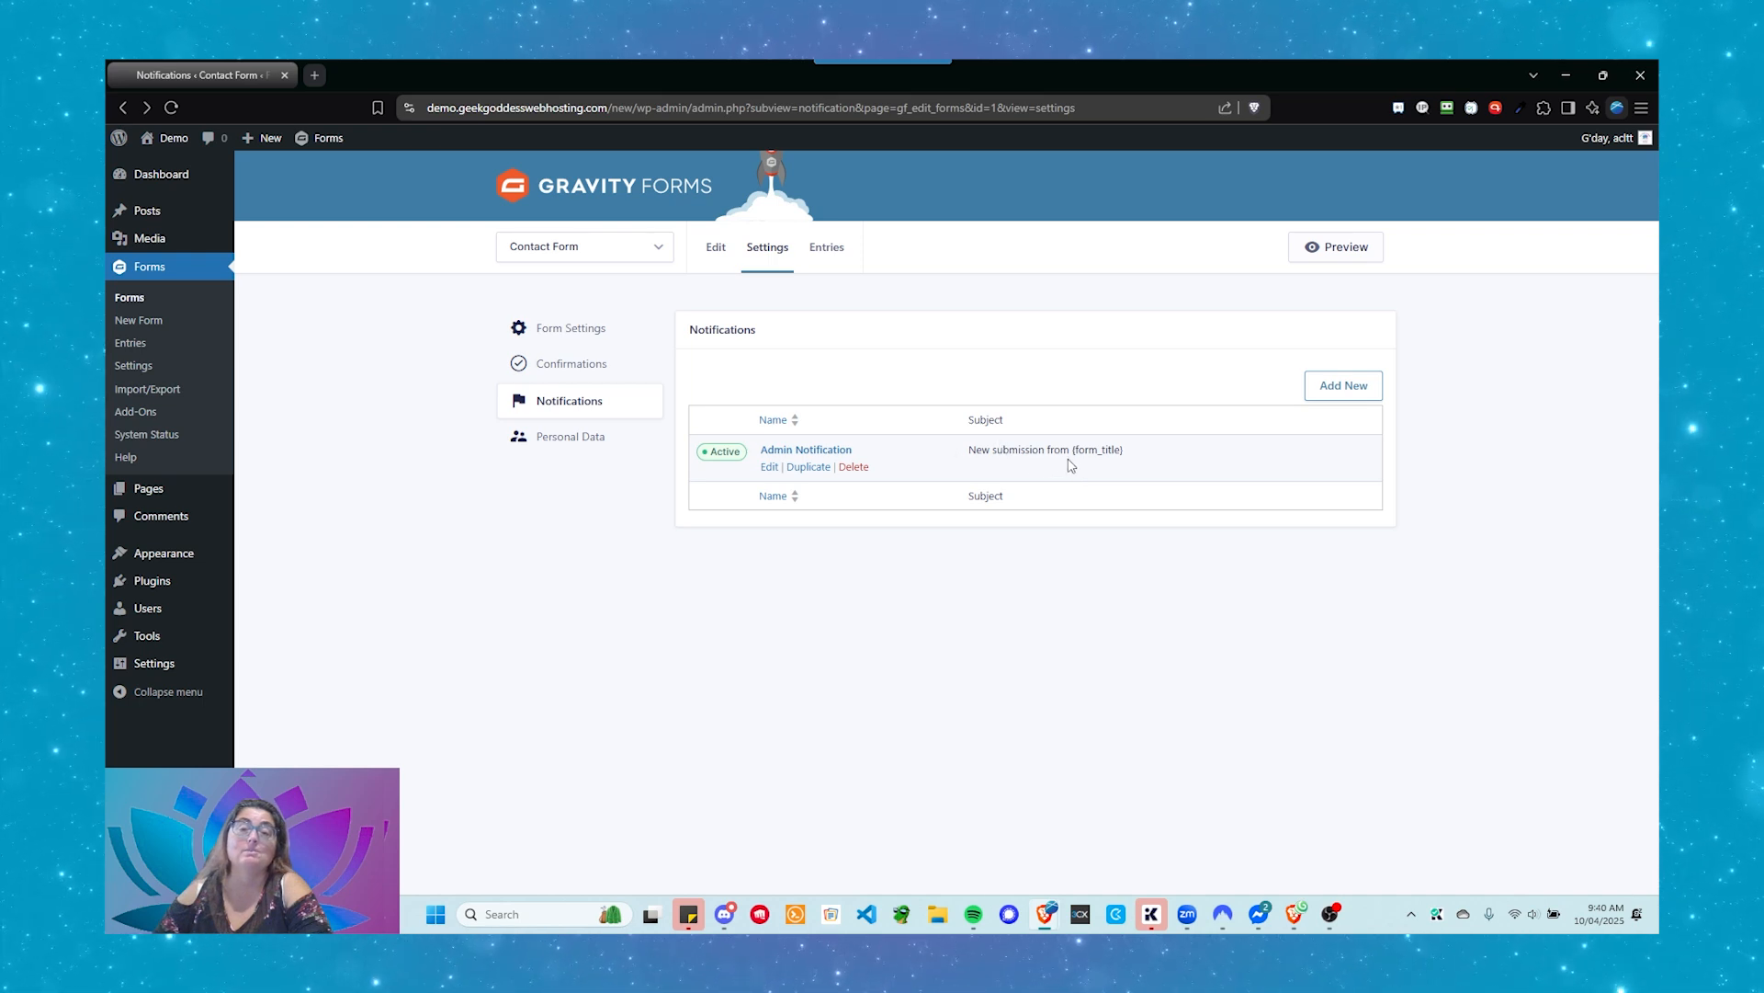
{"action": "left_click", "coordinate": [768, 467]}
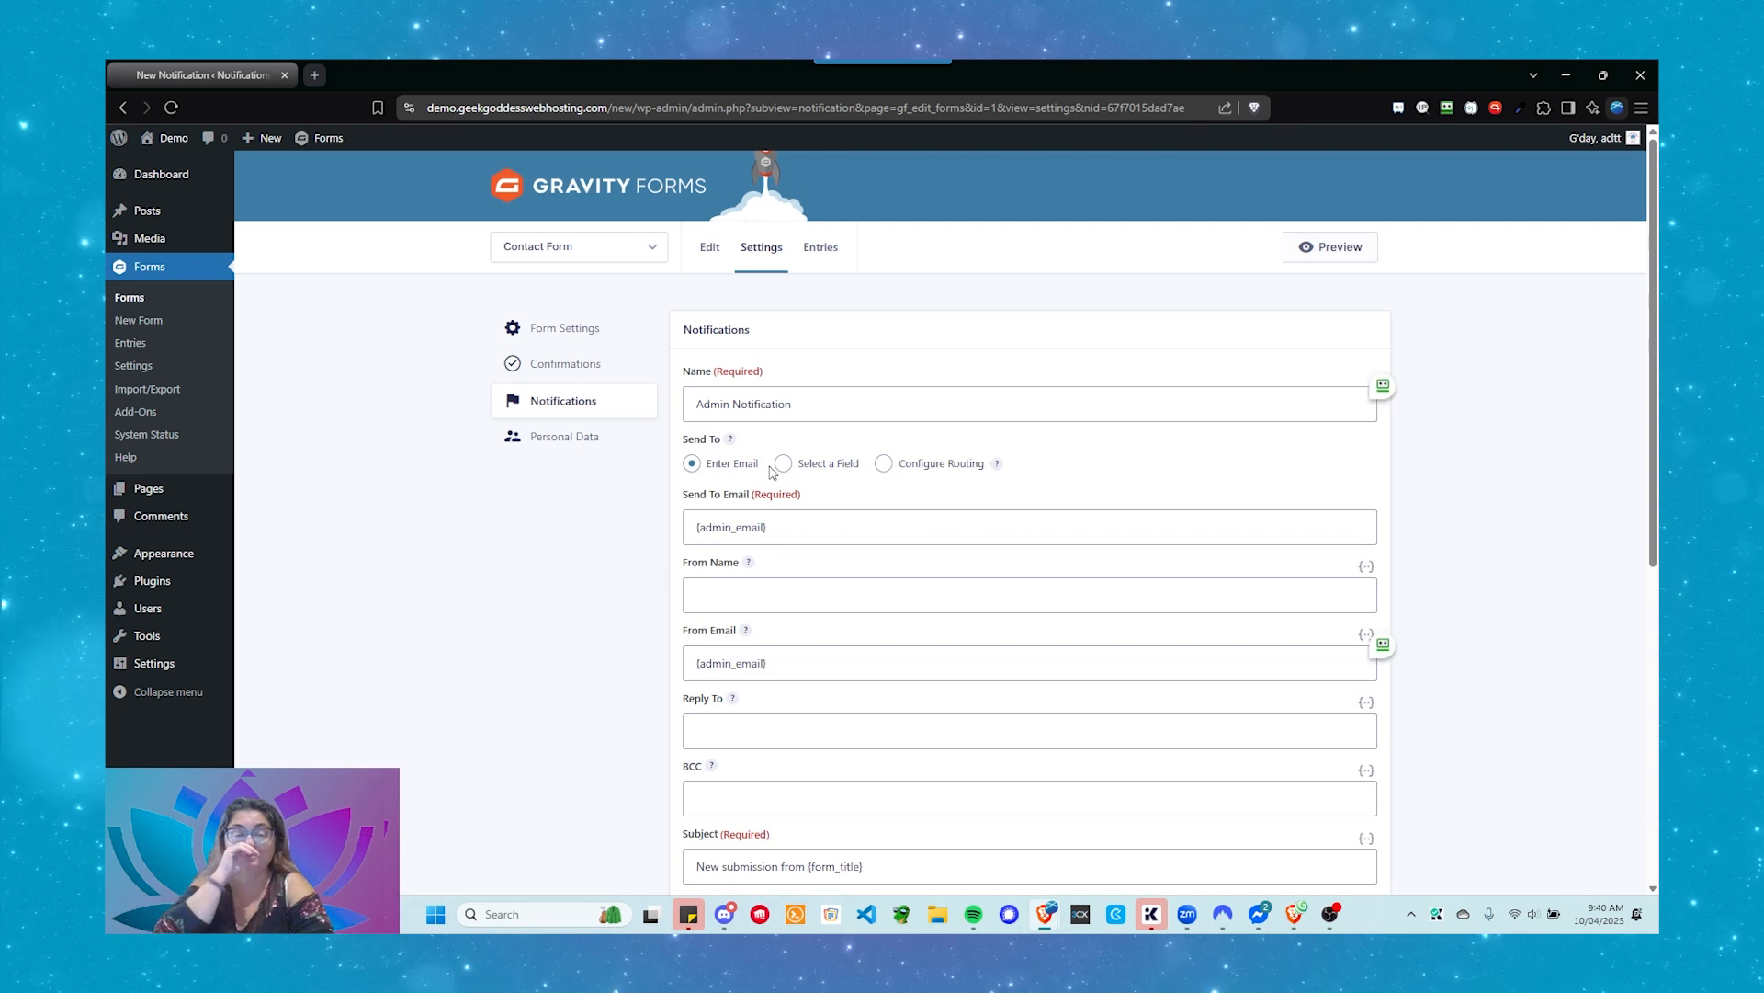
Step: Examine the Admin Notification's name, its Send To options and the merge tag in its Send To Email field
{"action": "left_click", "coordinate": [832, 412]}
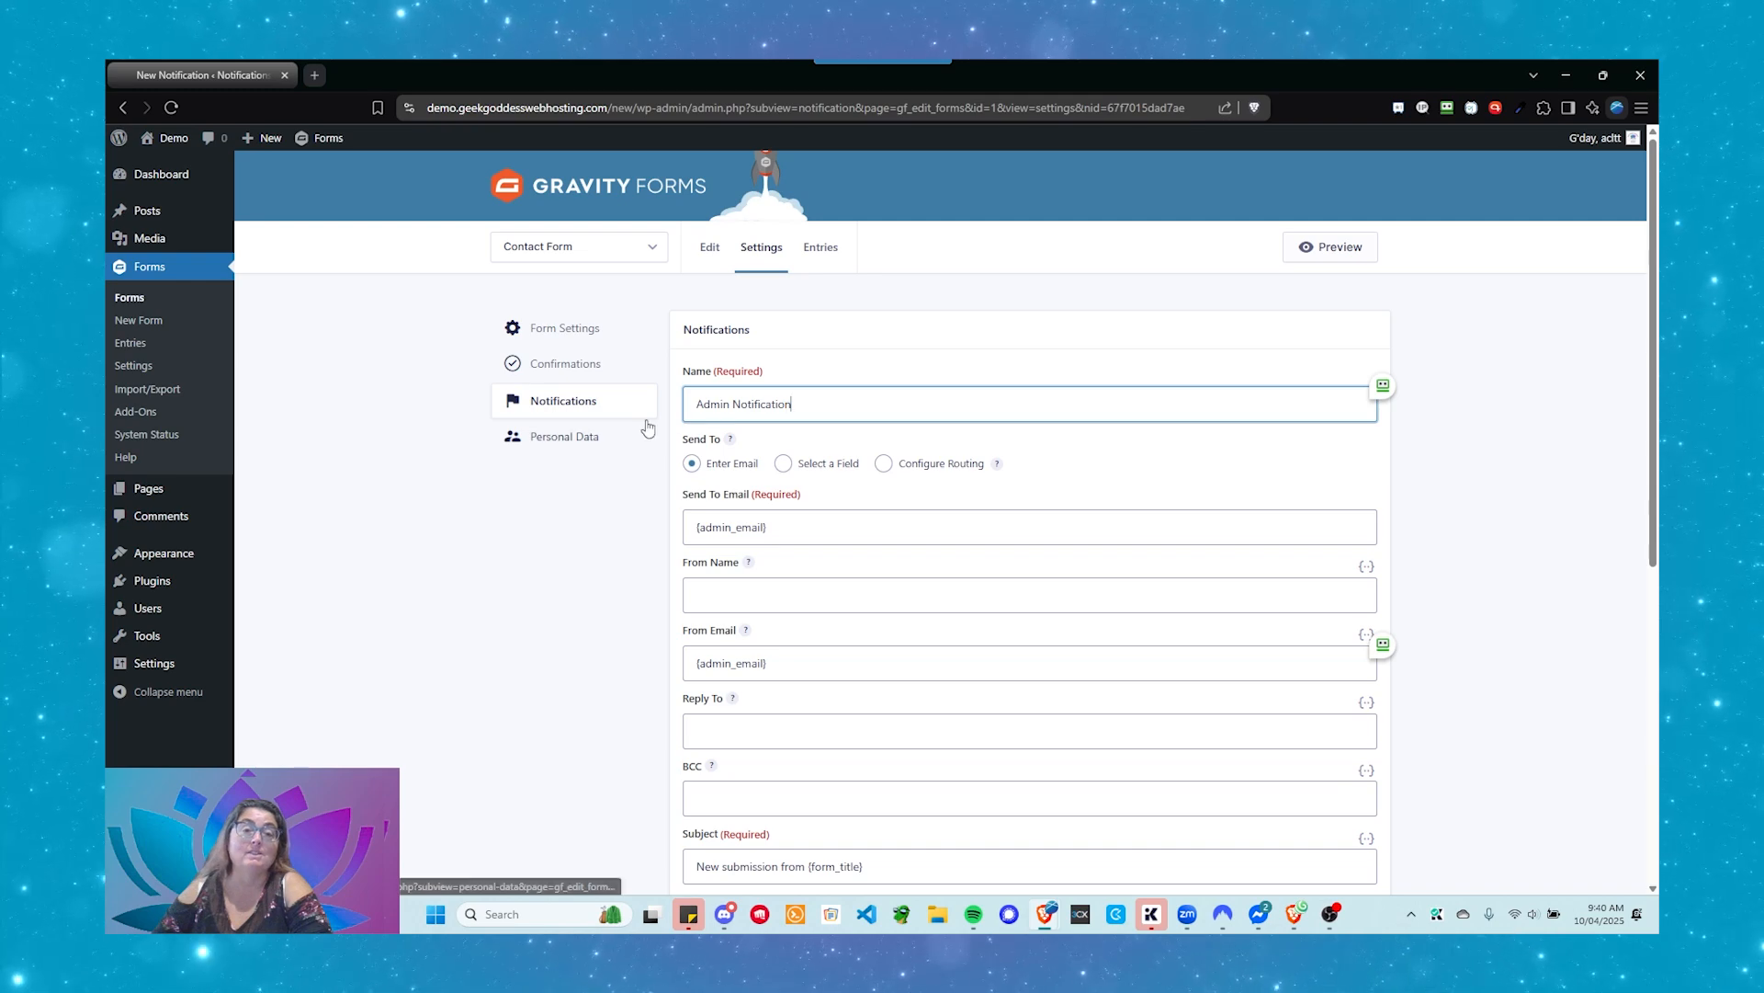
{"action": "scroll", "coordinate": [708, 432], "scroll_direction": "down", "scroll_amount": 1}
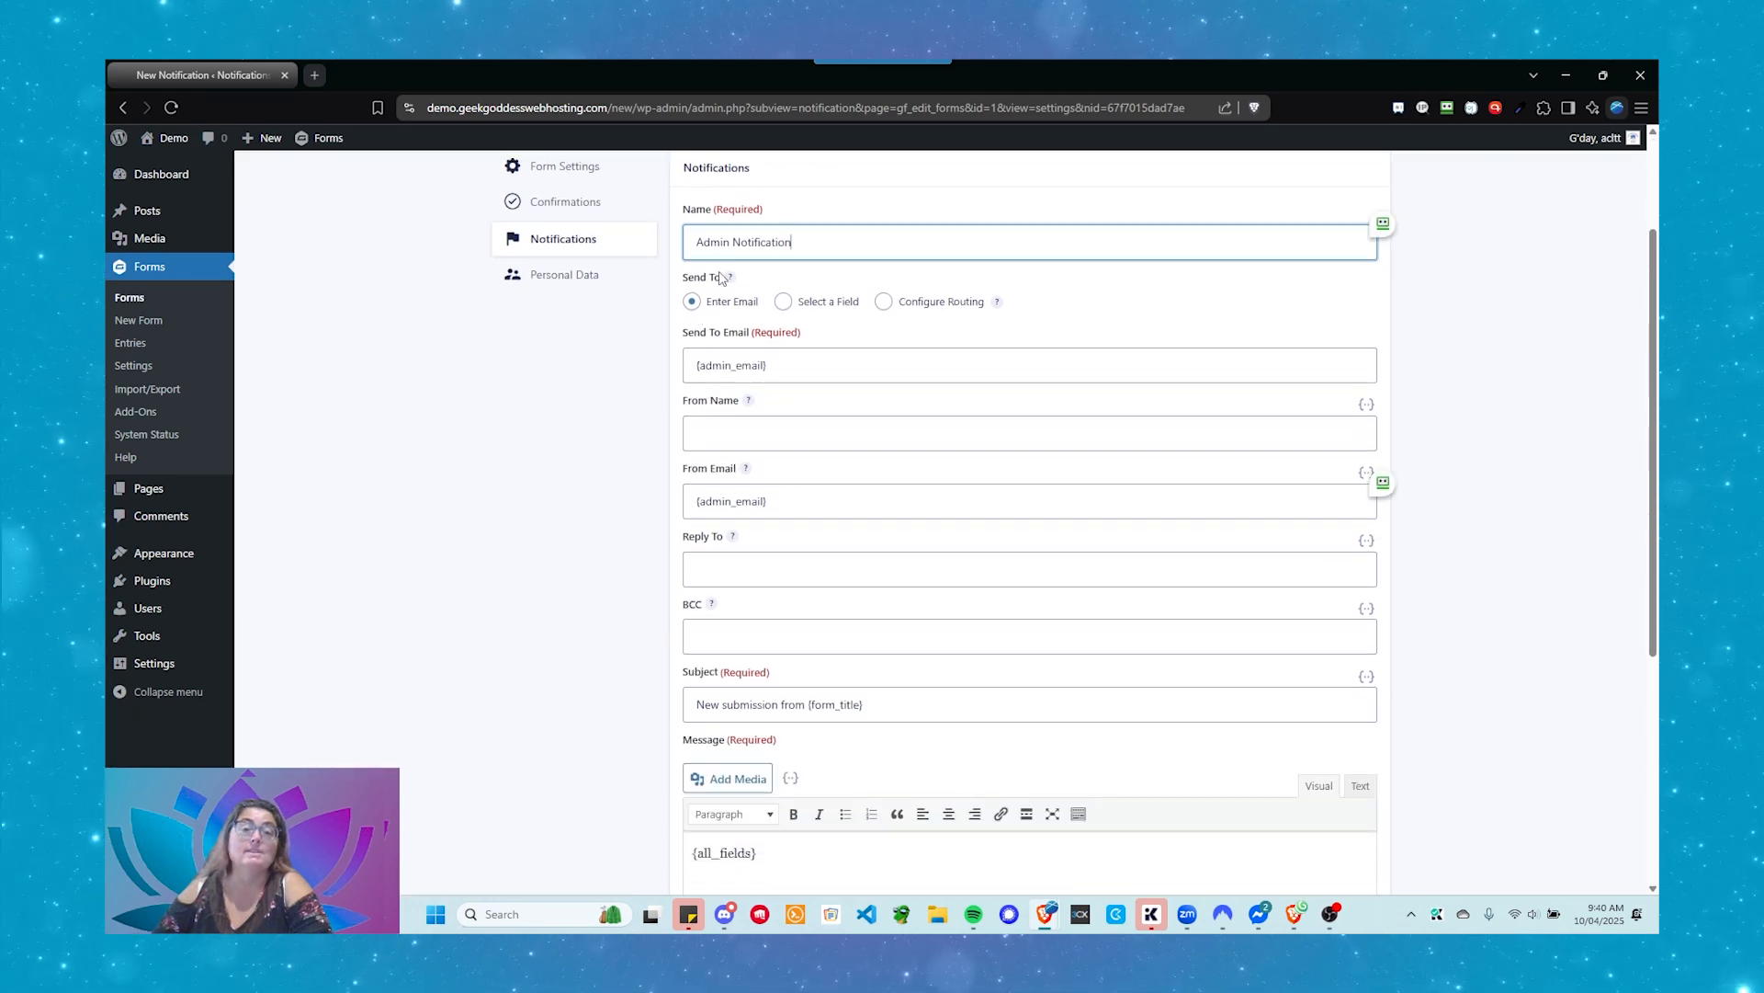
{"action": "mouse_move", "coordinate": [733, 281]}
{"action": "scroll", "coordinate": [735, 284], "scroll_direction": "up", "scroll_amount": 2}
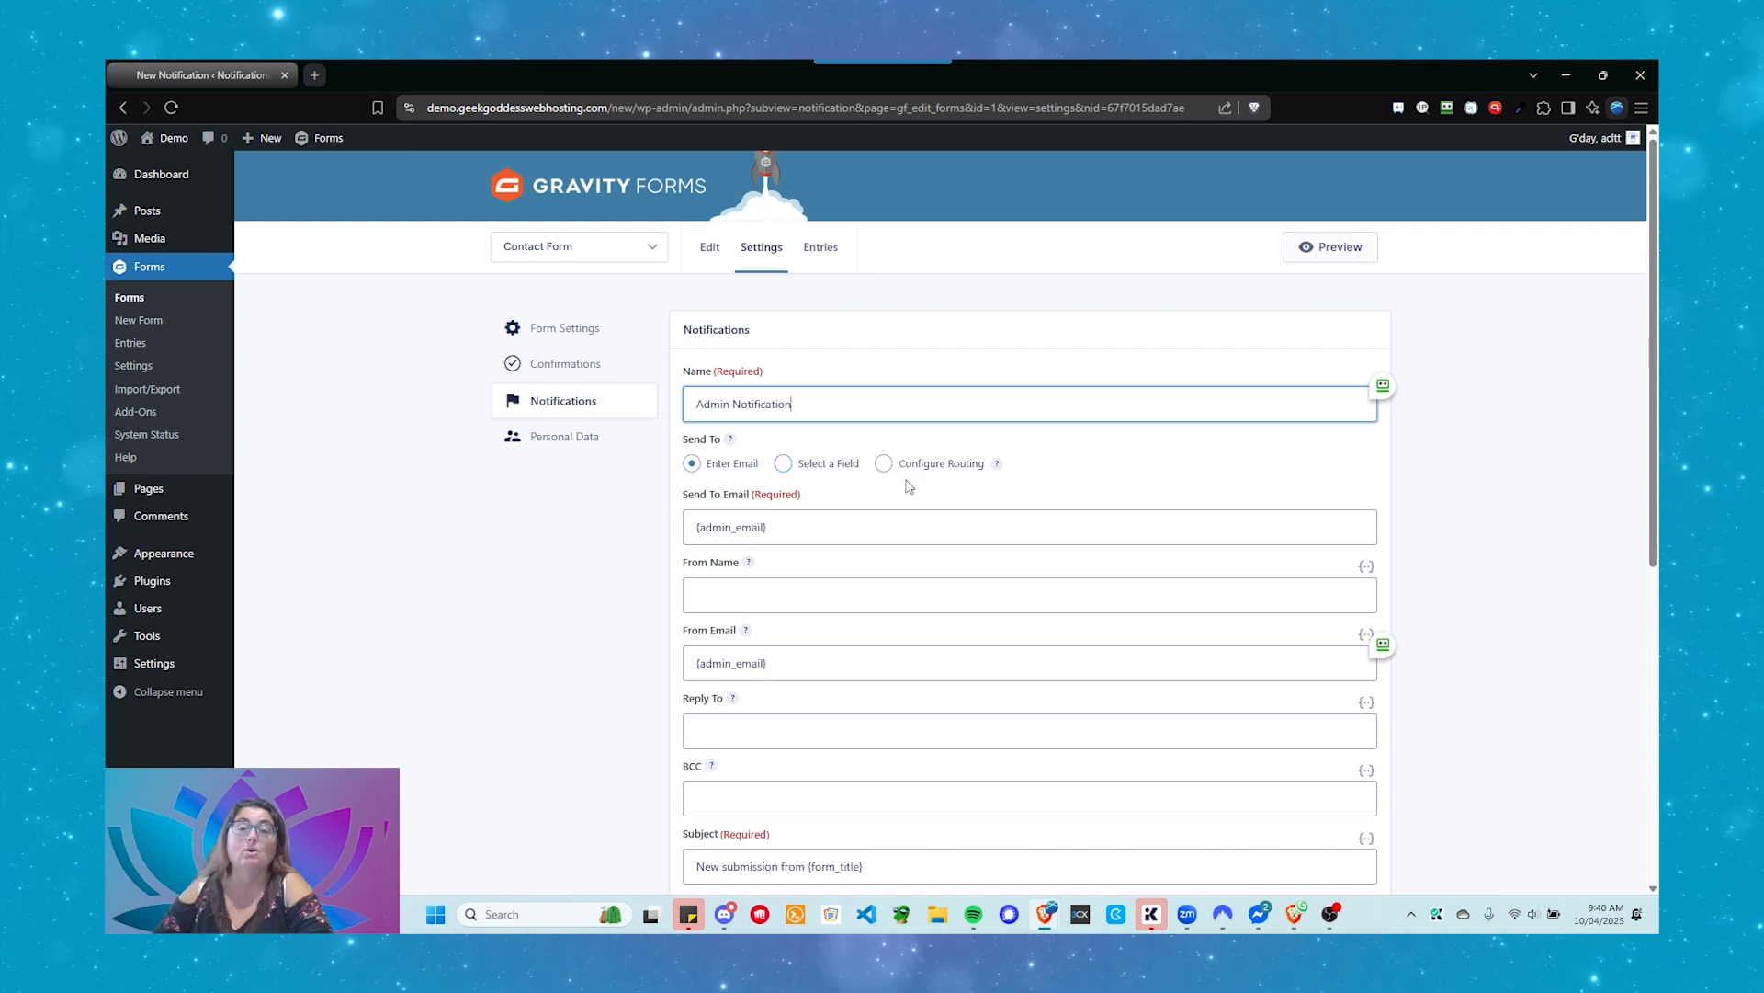
{"action": "mouse_move", "coordinate": [999, 467]}
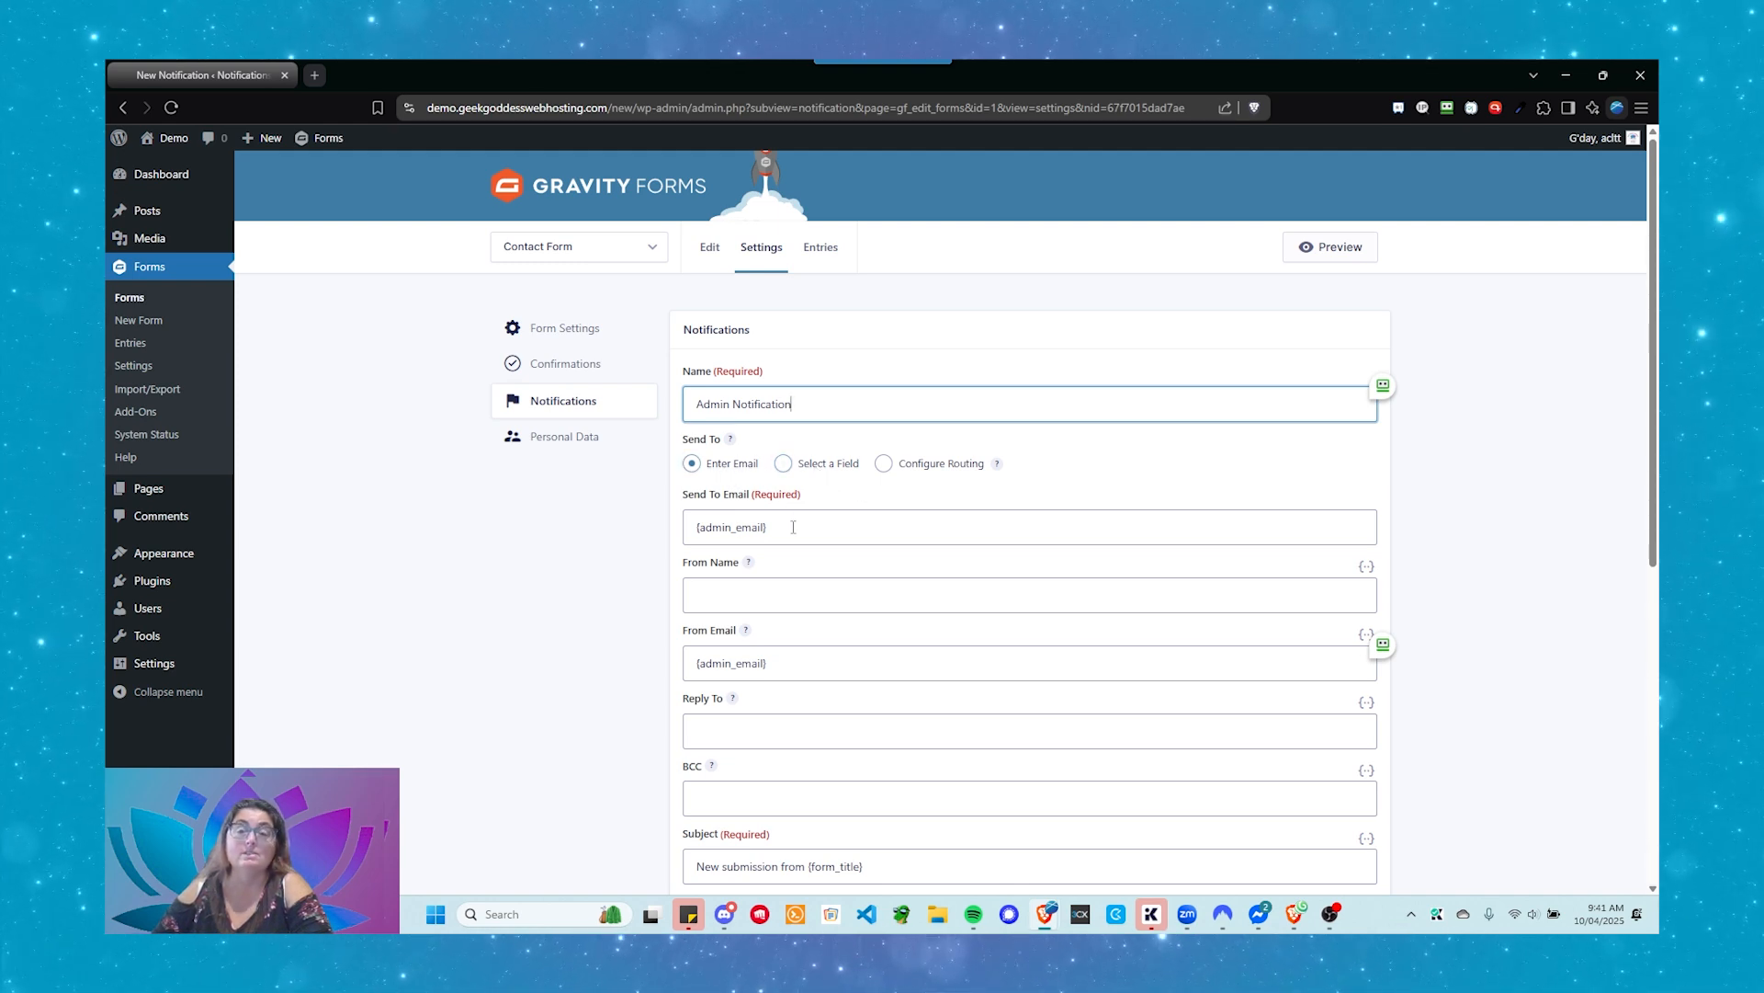
{"action": "left_click_drag", "start_coordinate": [792, 527], "coordinate": [691, 525]}
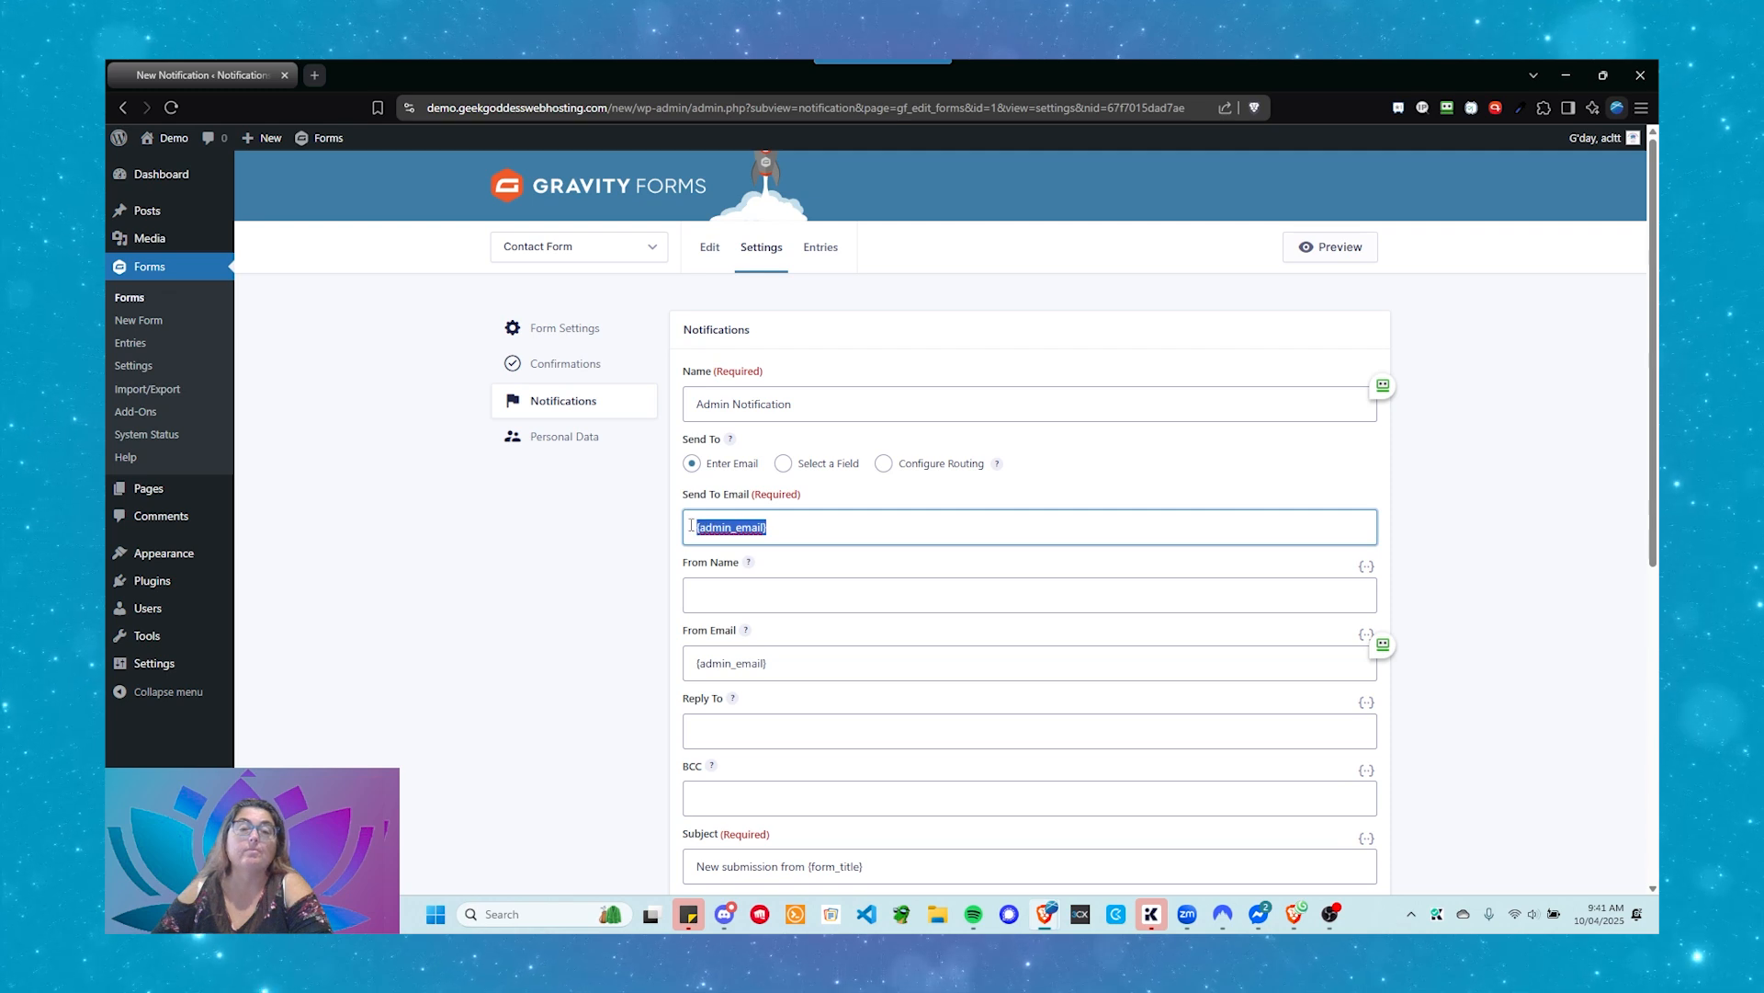
{"action": "left_click", "coordinate": [803, 534]}
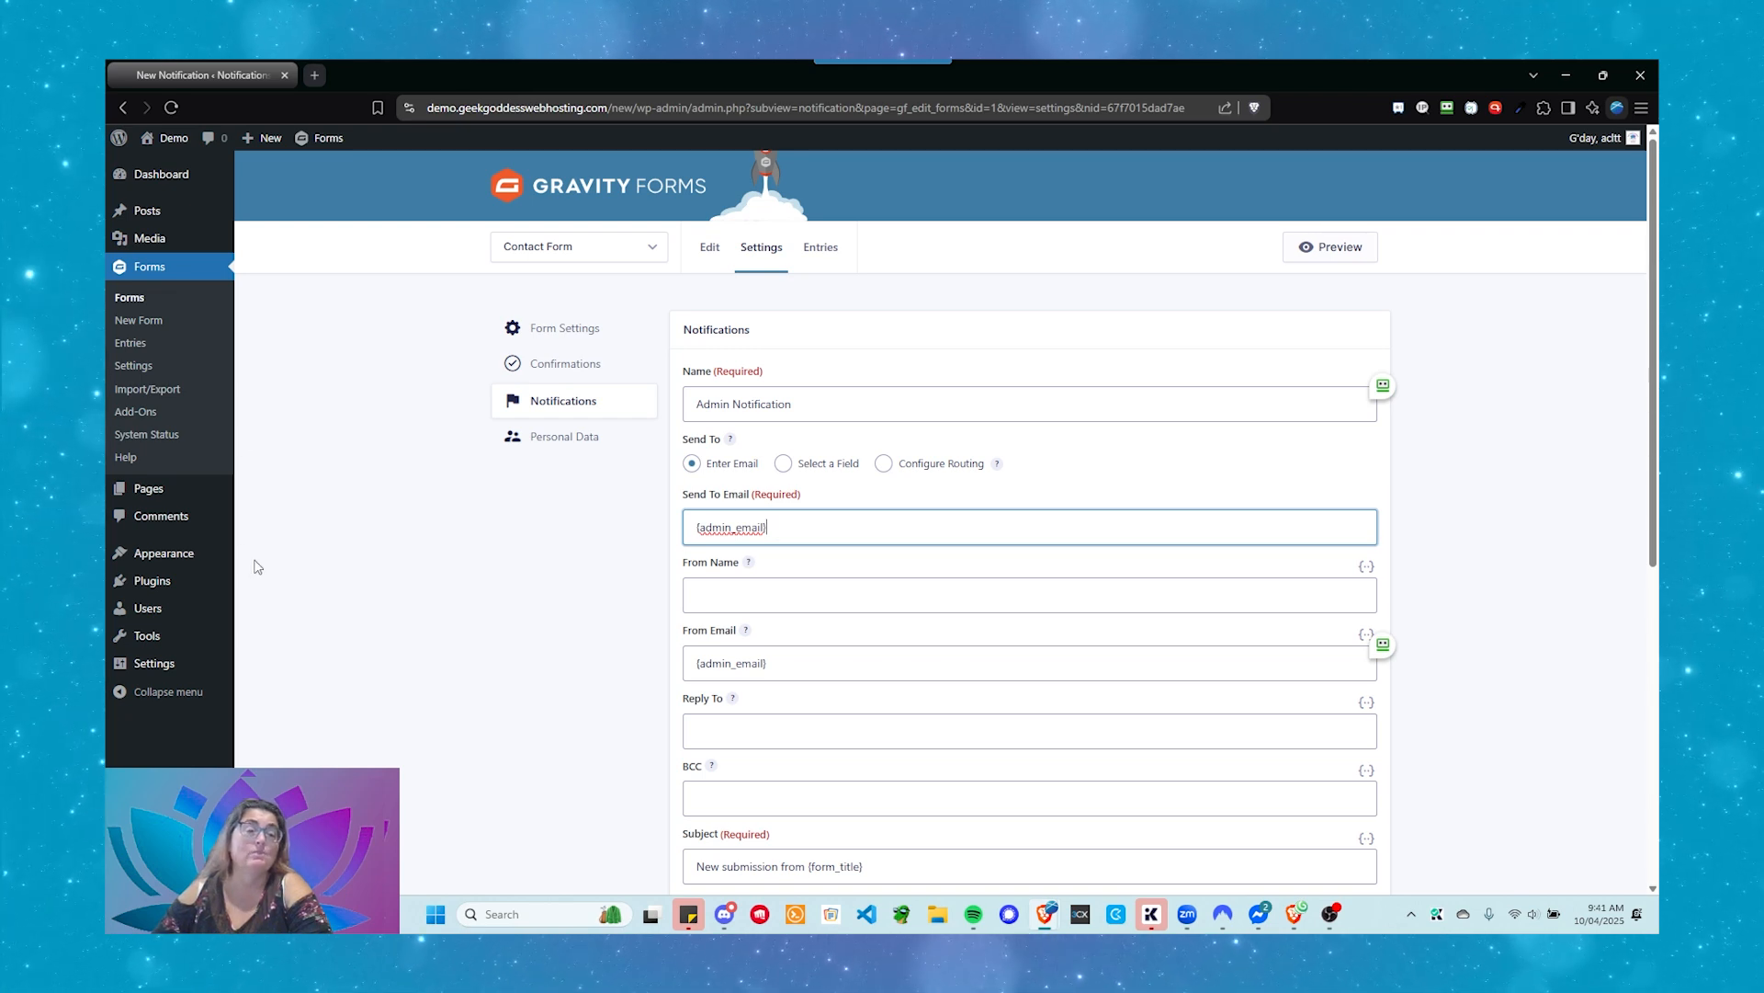
{"action": "mouse_move", "coordinate": [183, 665]}
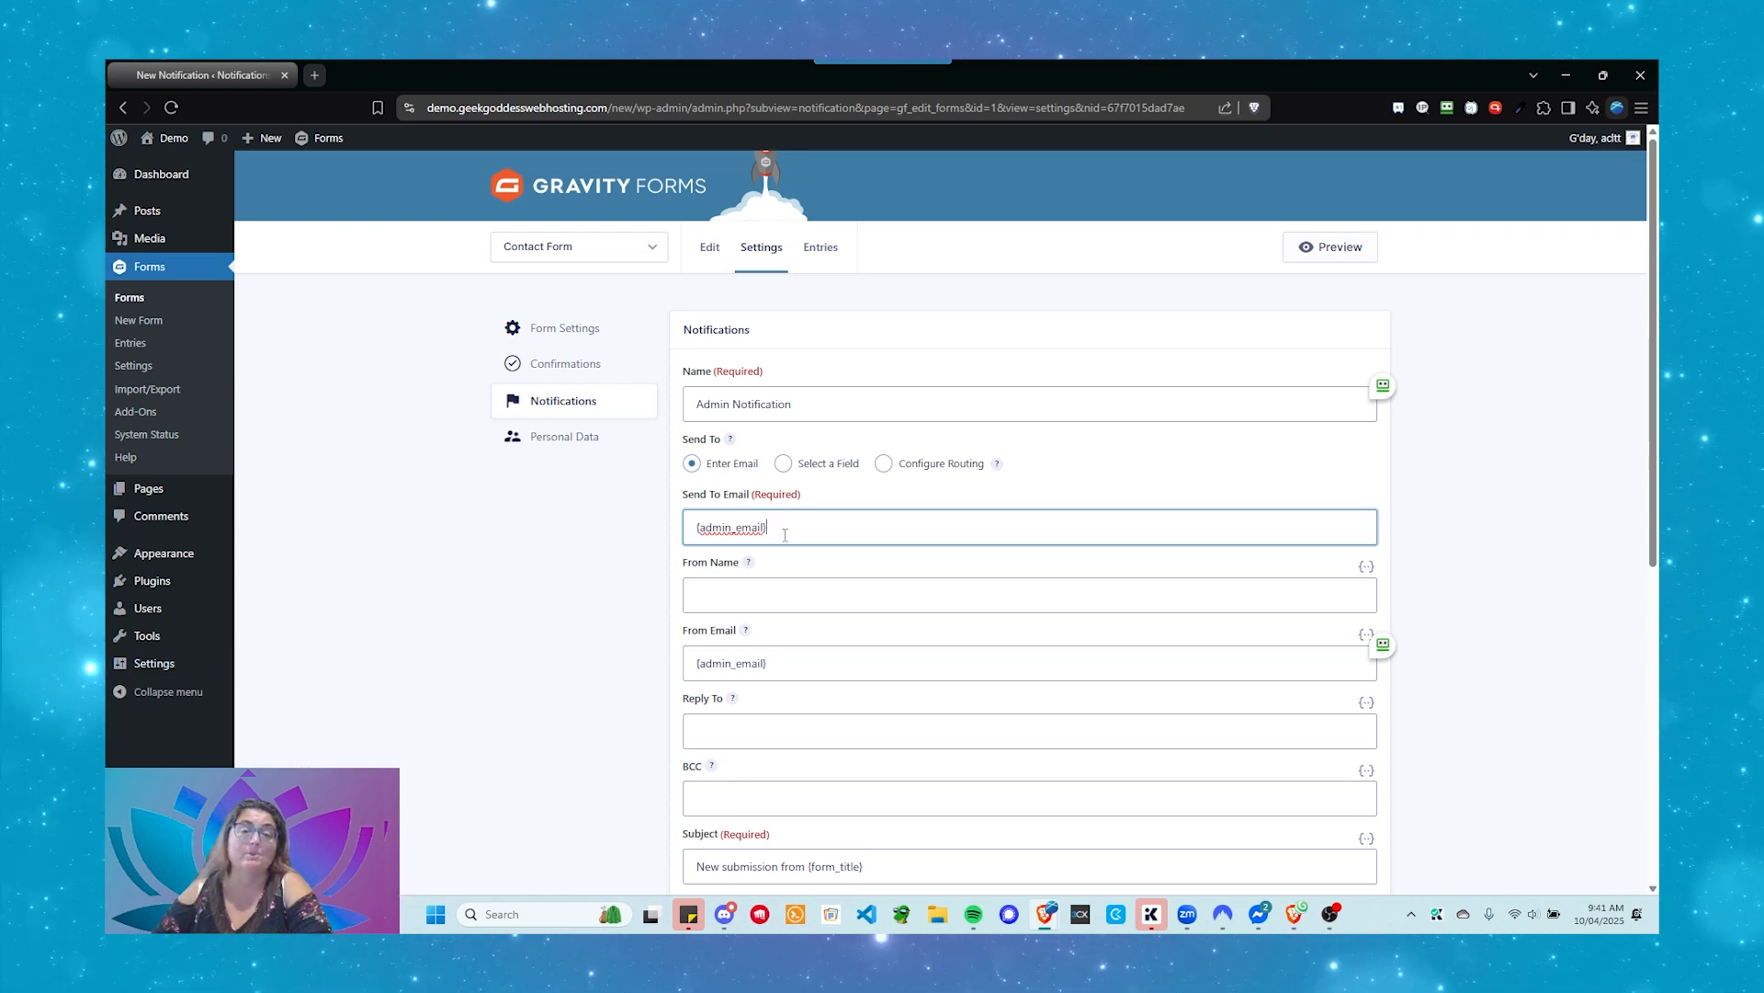
Step: Try a custom email address in the Send To Email field, and restore the field to {admin_email}
{"action": "left_click_drag", "start_coordinate": [784, 535], "coordinate": [696, 529]}
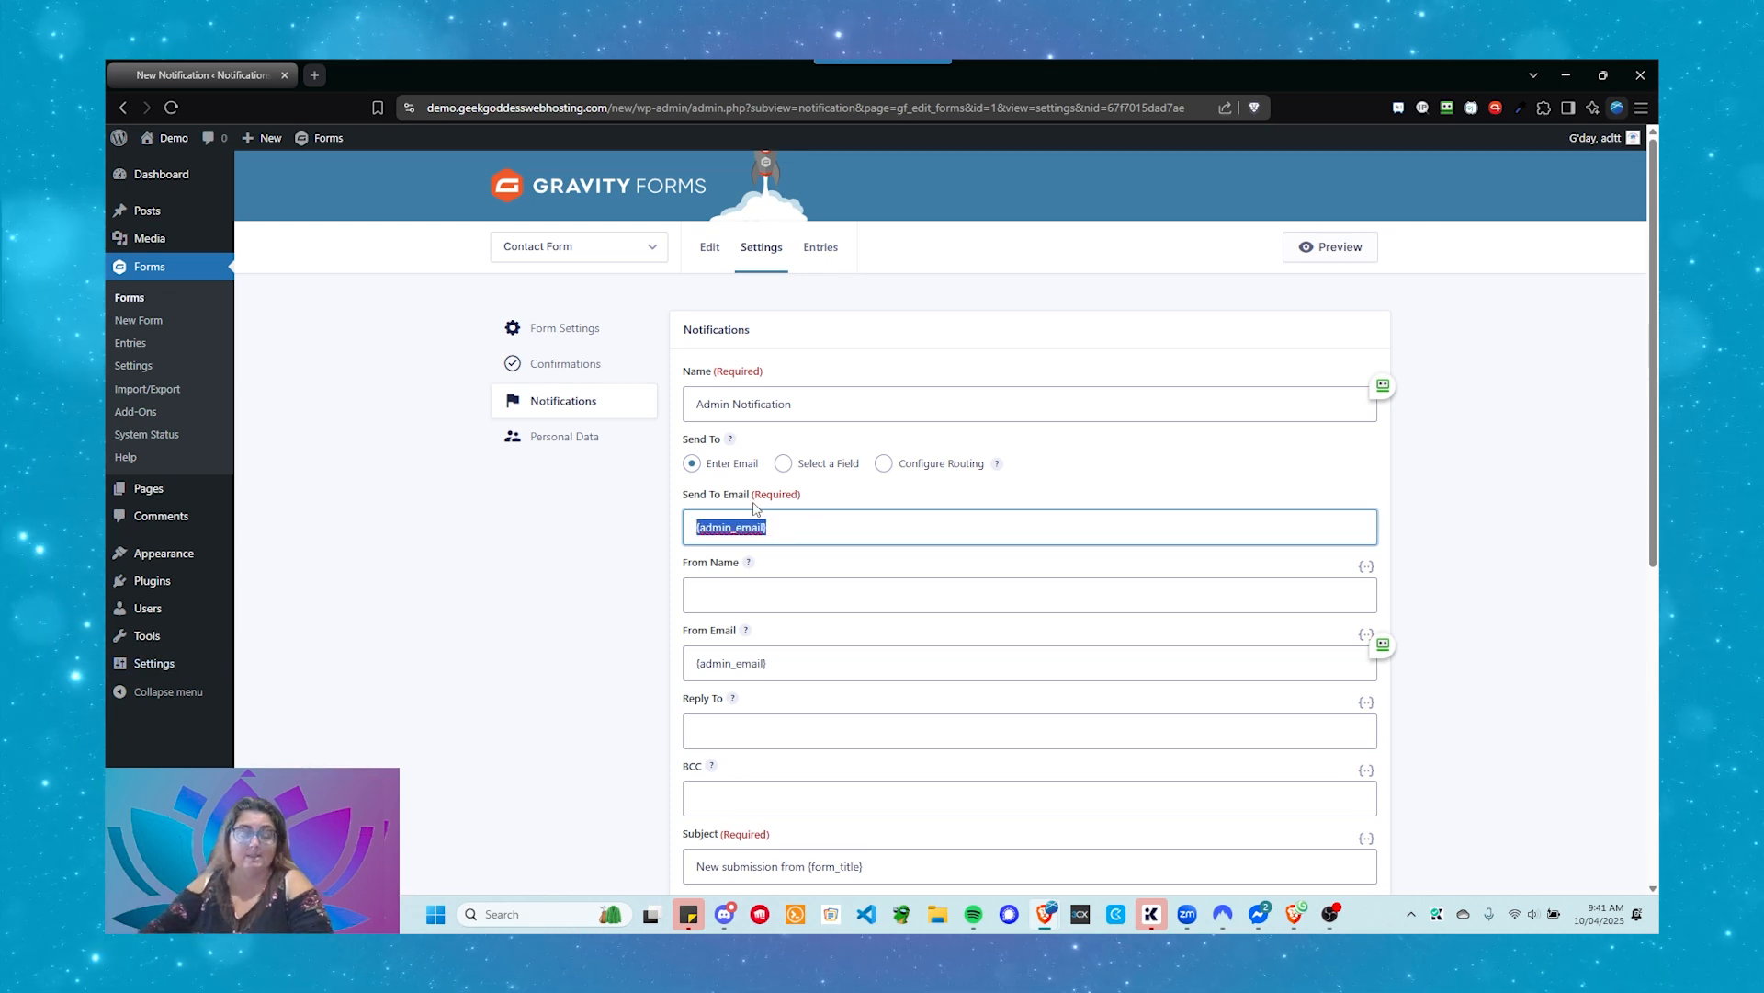
{"action": "type", "text": "m"}
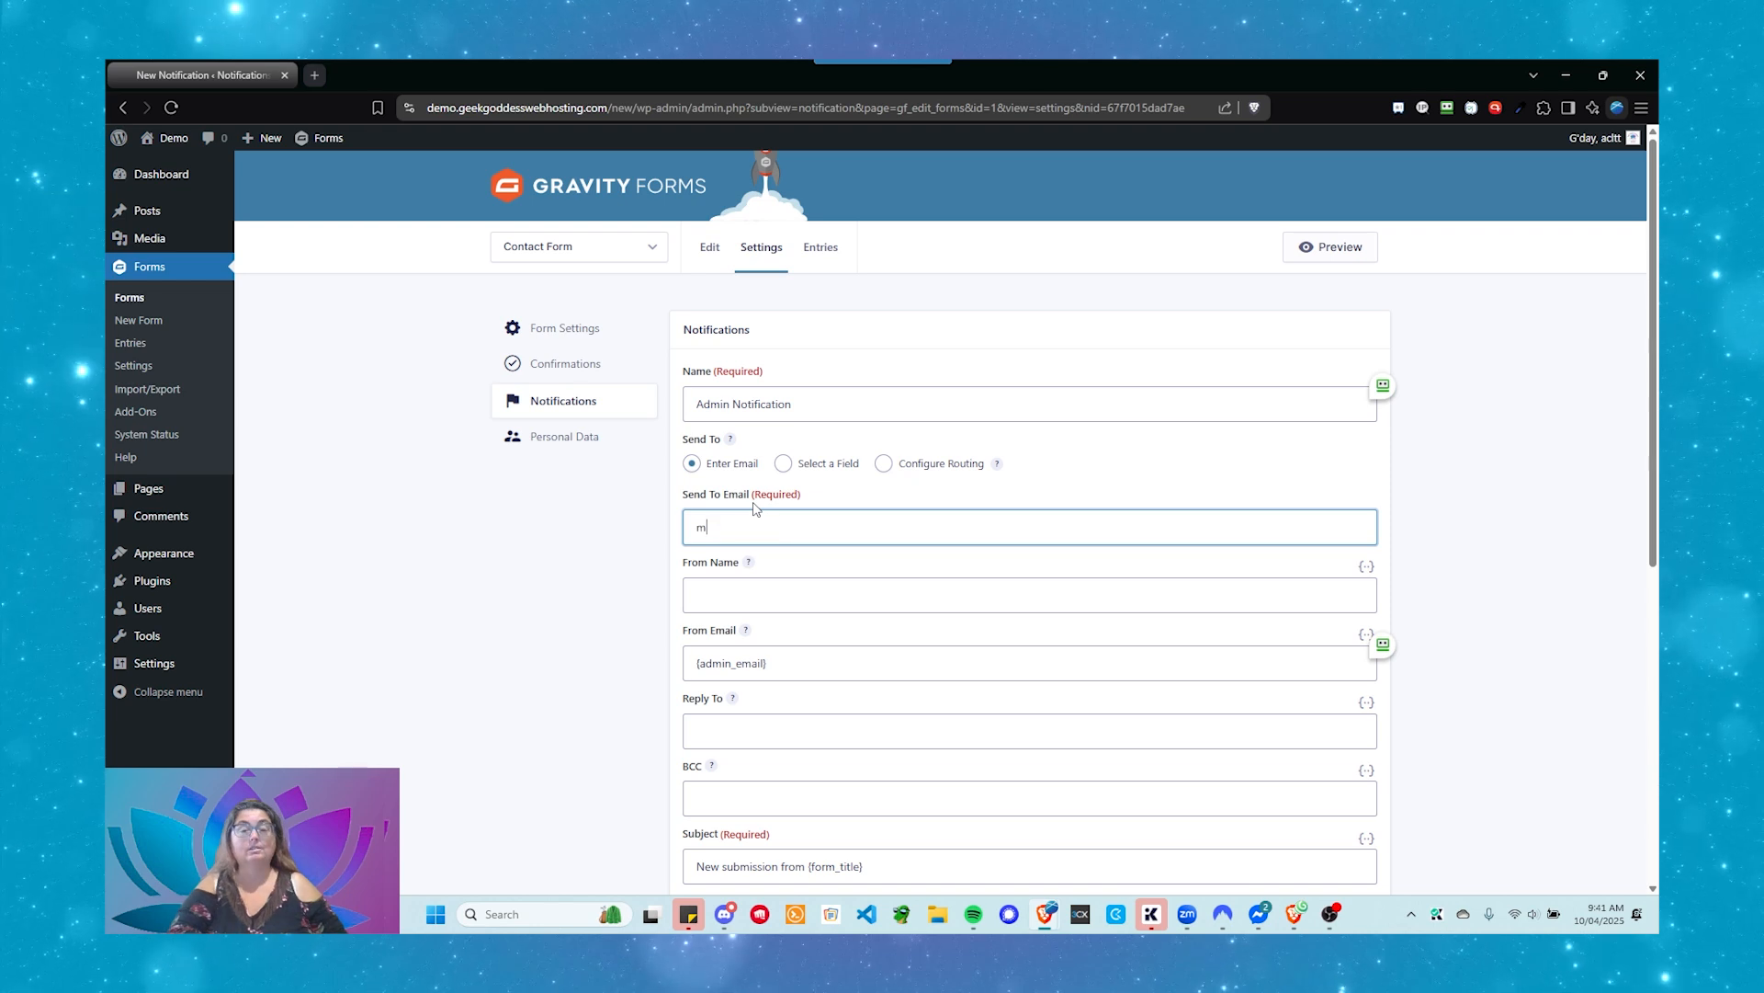
{"action": "type", "text": "yaddress@"}
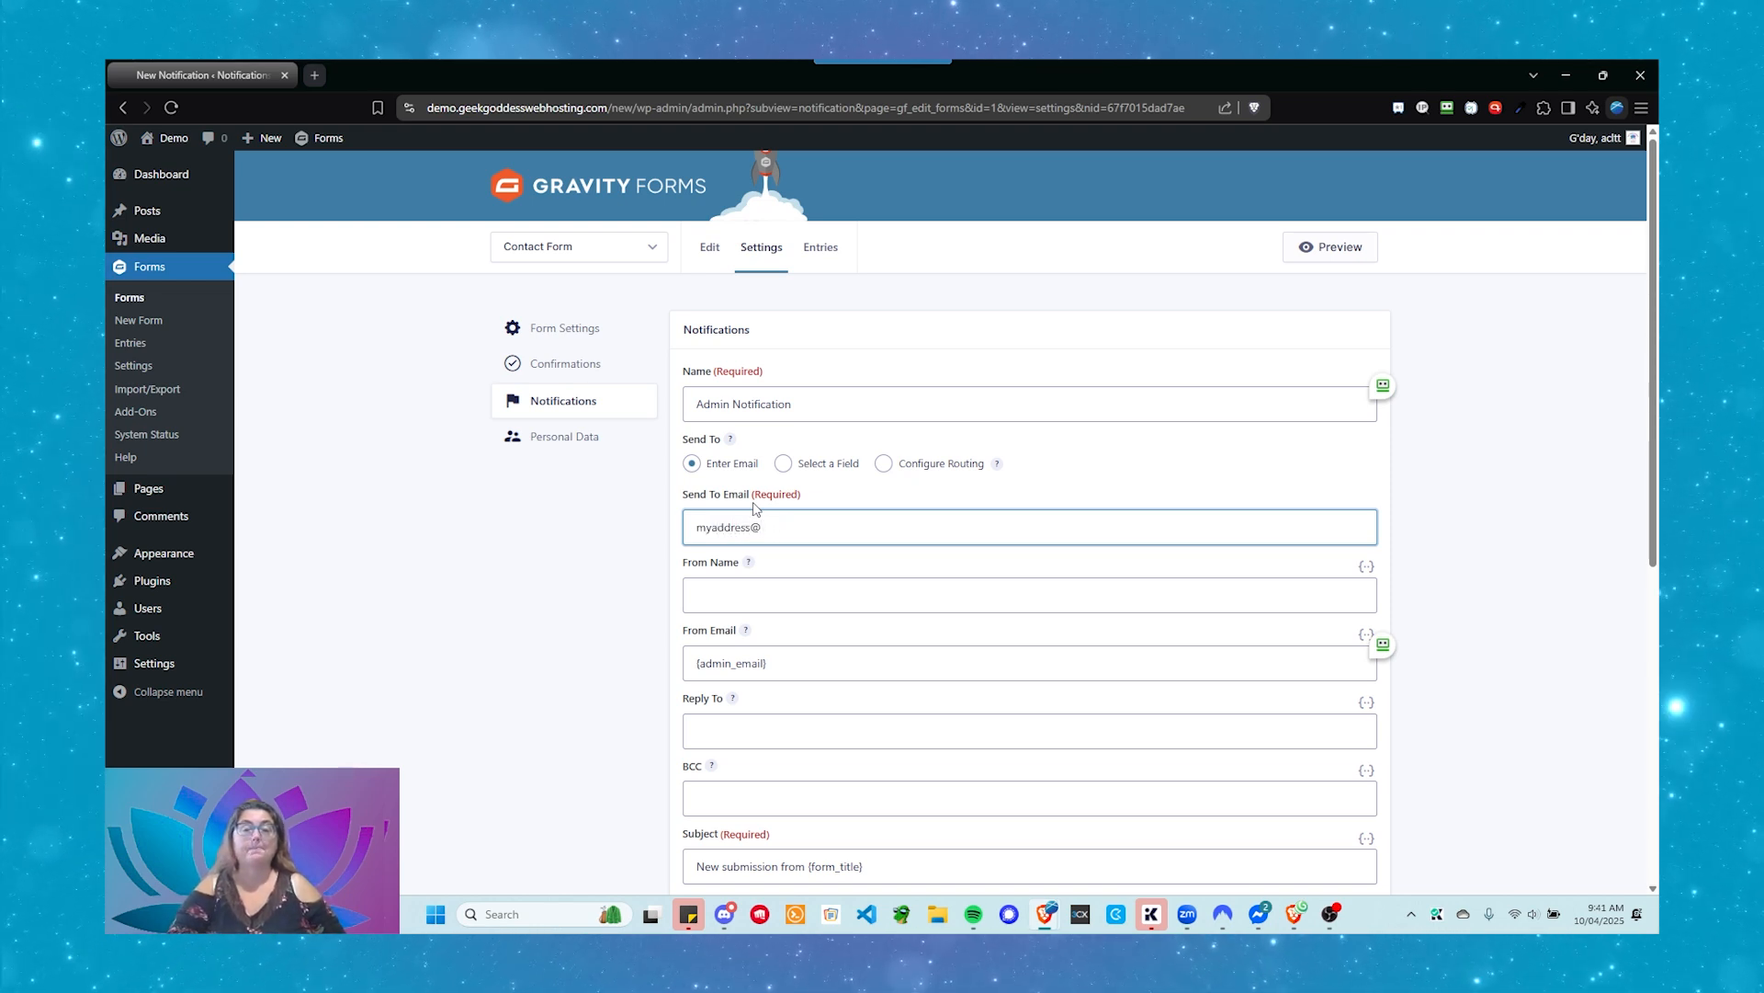
{"action": "type", "text": "whoever"}
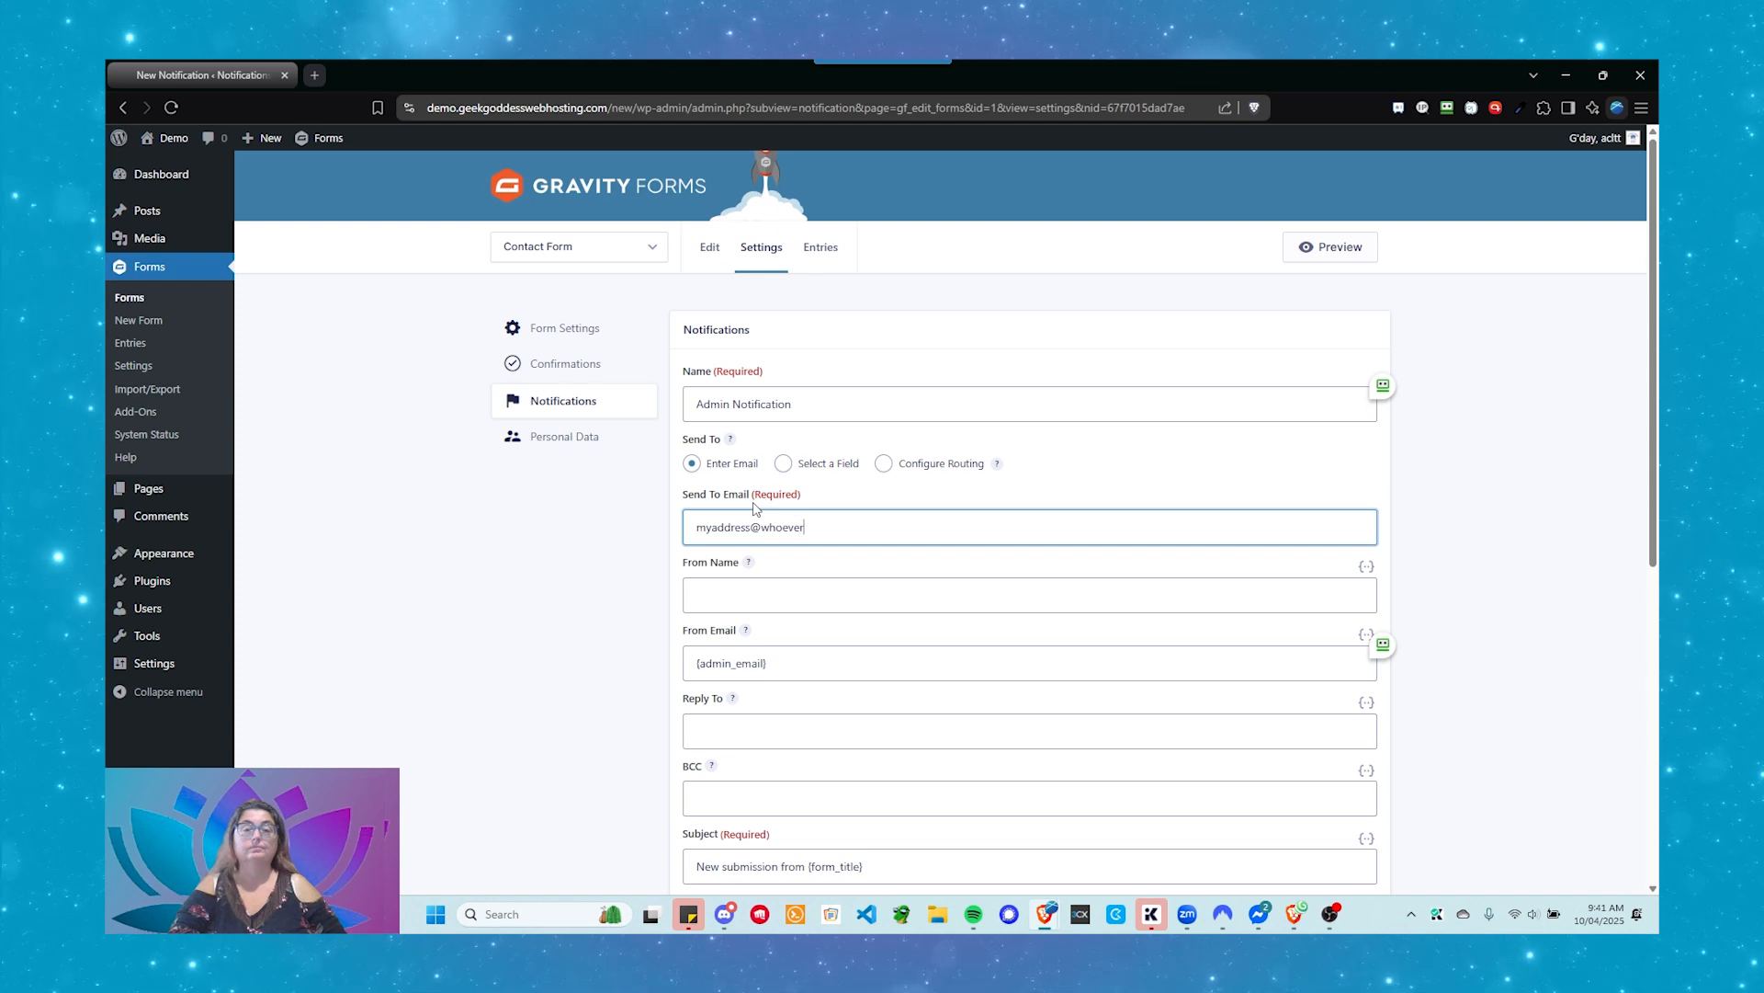
{"action": "type", "text": "email.com"}
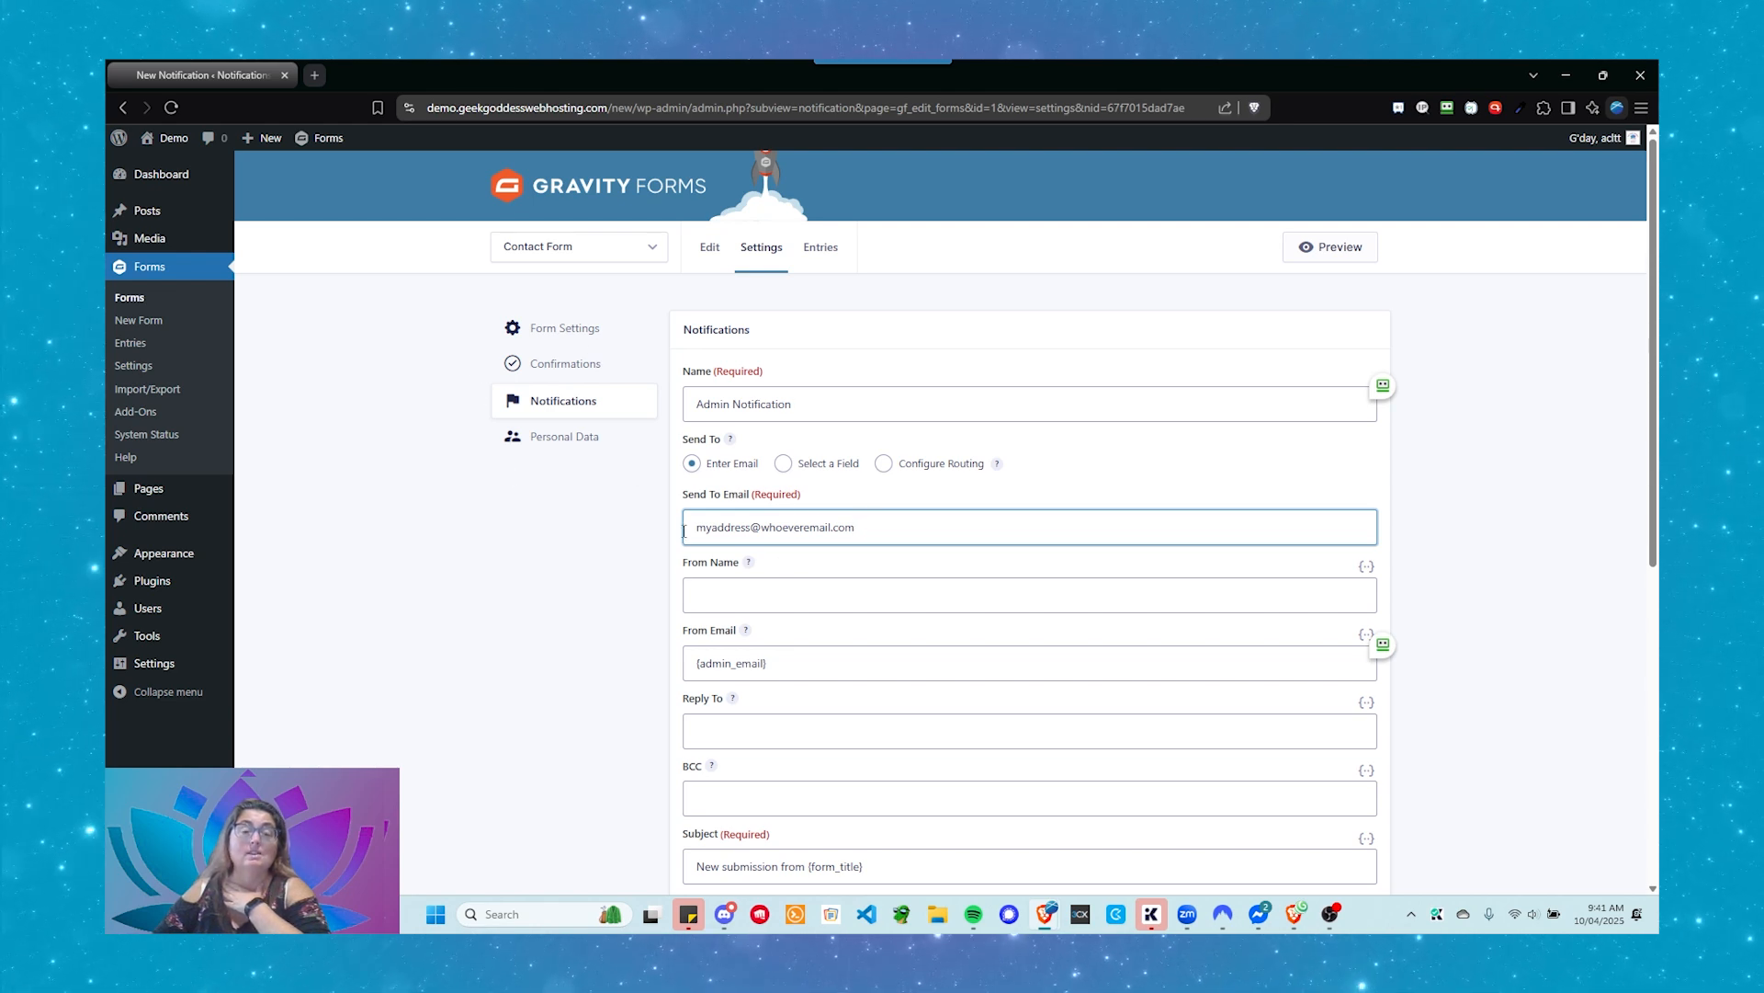
{"action": "left_click_drag", "start_coordinate": [689, 528], "coordinate": [889, 564]}
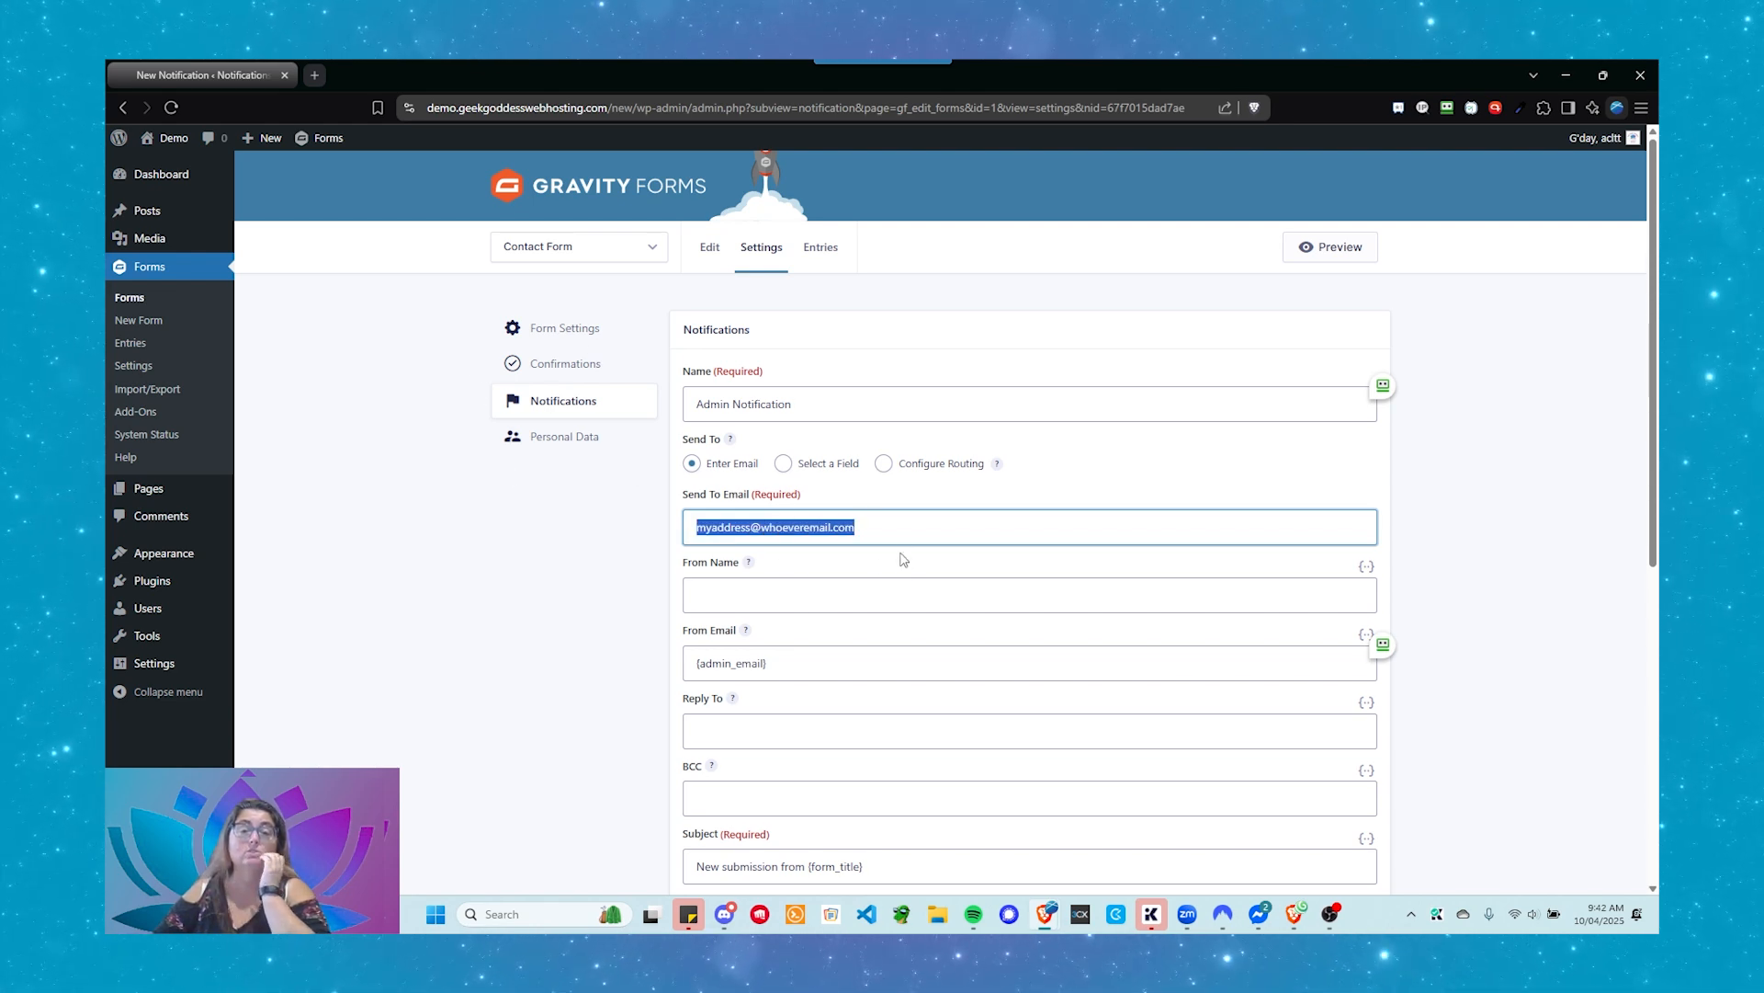
{"action": "type", "text": "{"}
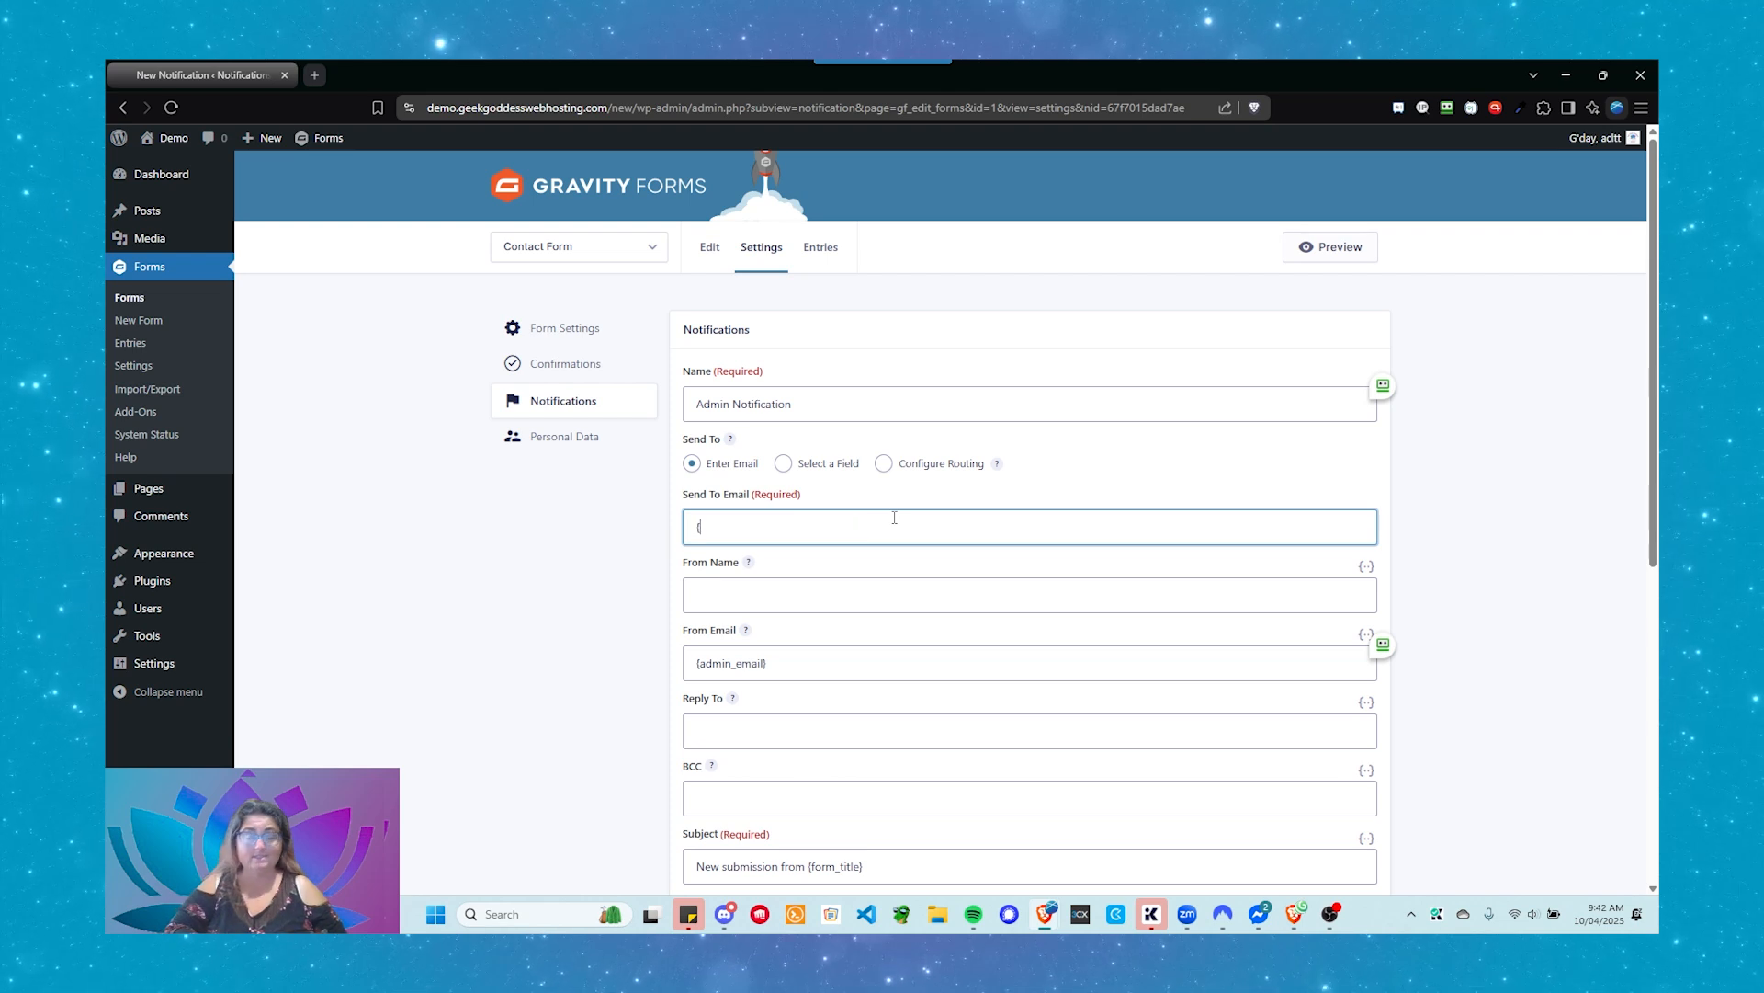
{"action": "type", "text": "admin_e"}
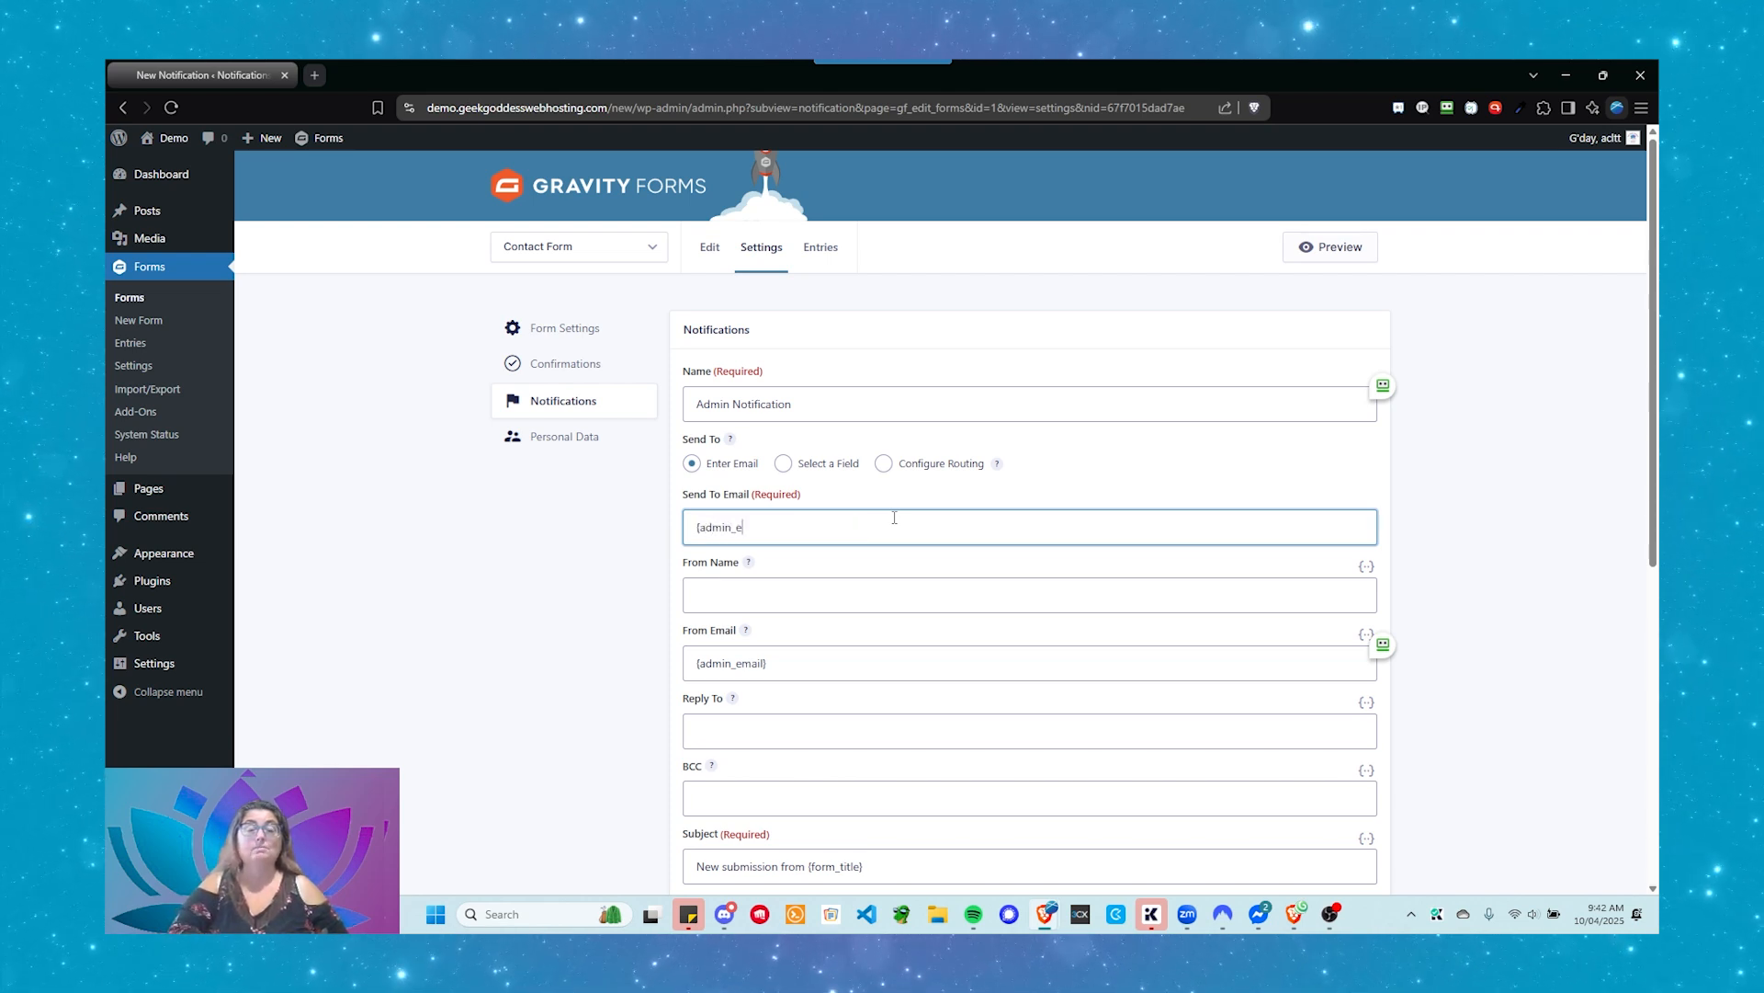
{"action": "type", "text": "mail}"}
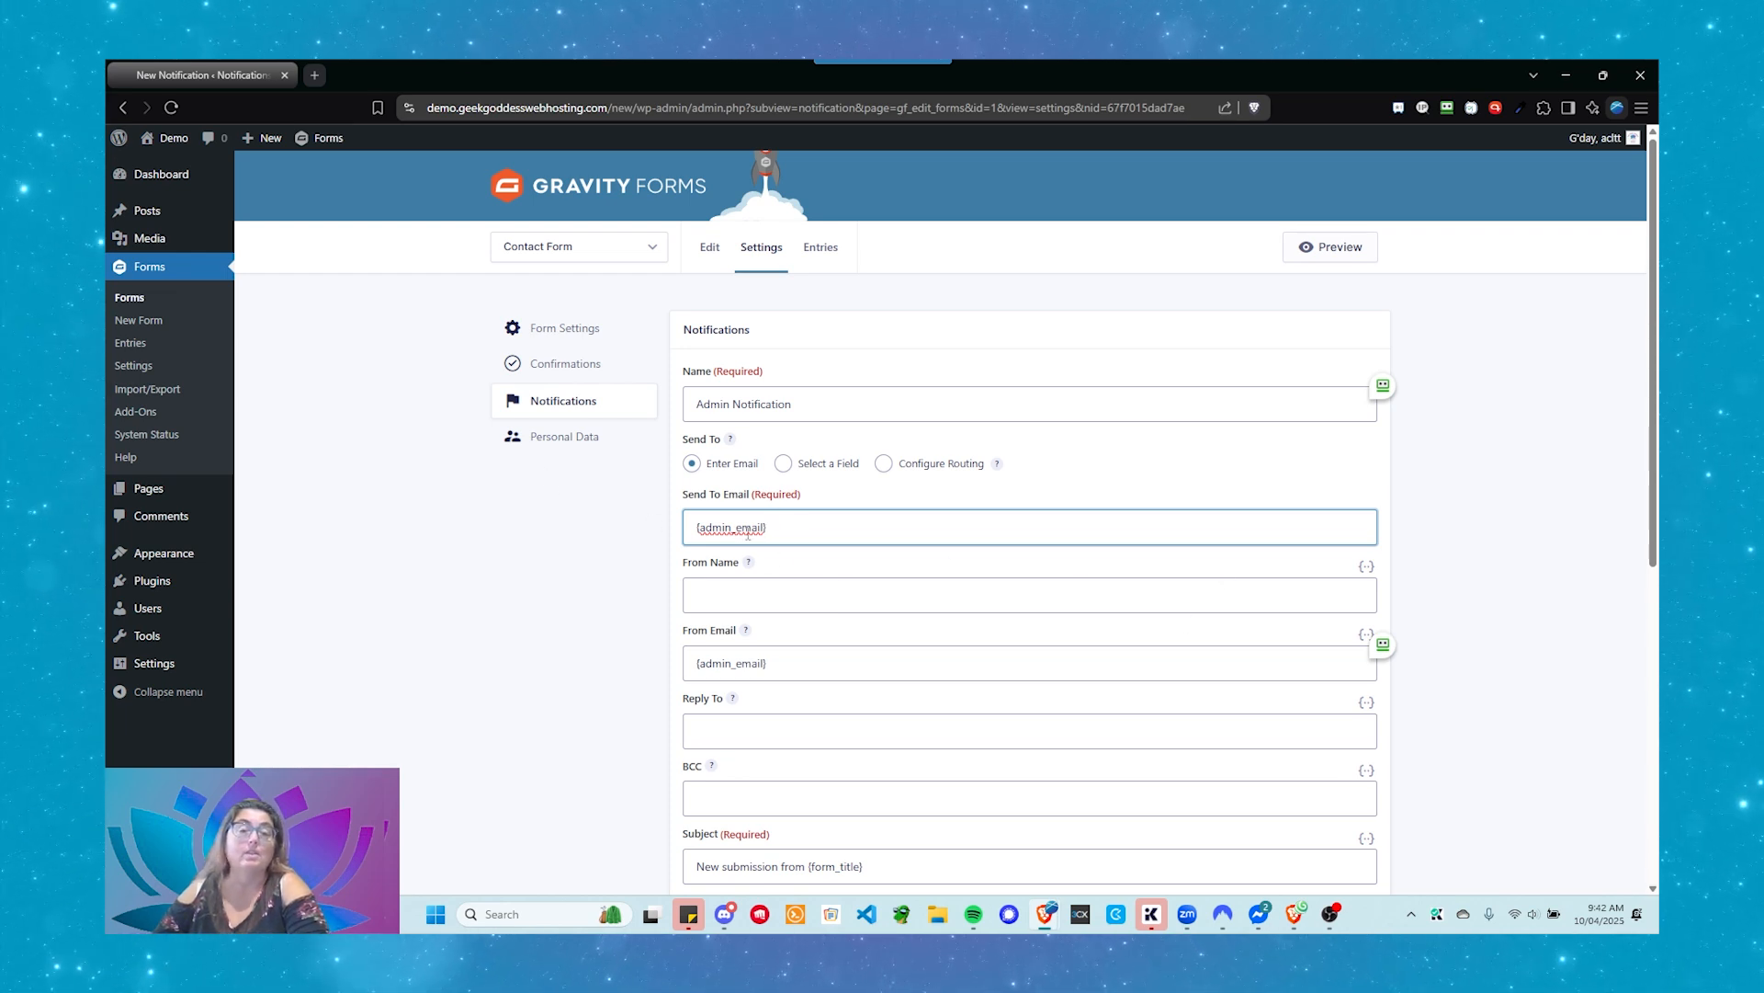
Step: Insert the Your Name (First) merge tag in the Admin Notification's From Name field
{"action": "left_click", "coordinate": [752, 598]}
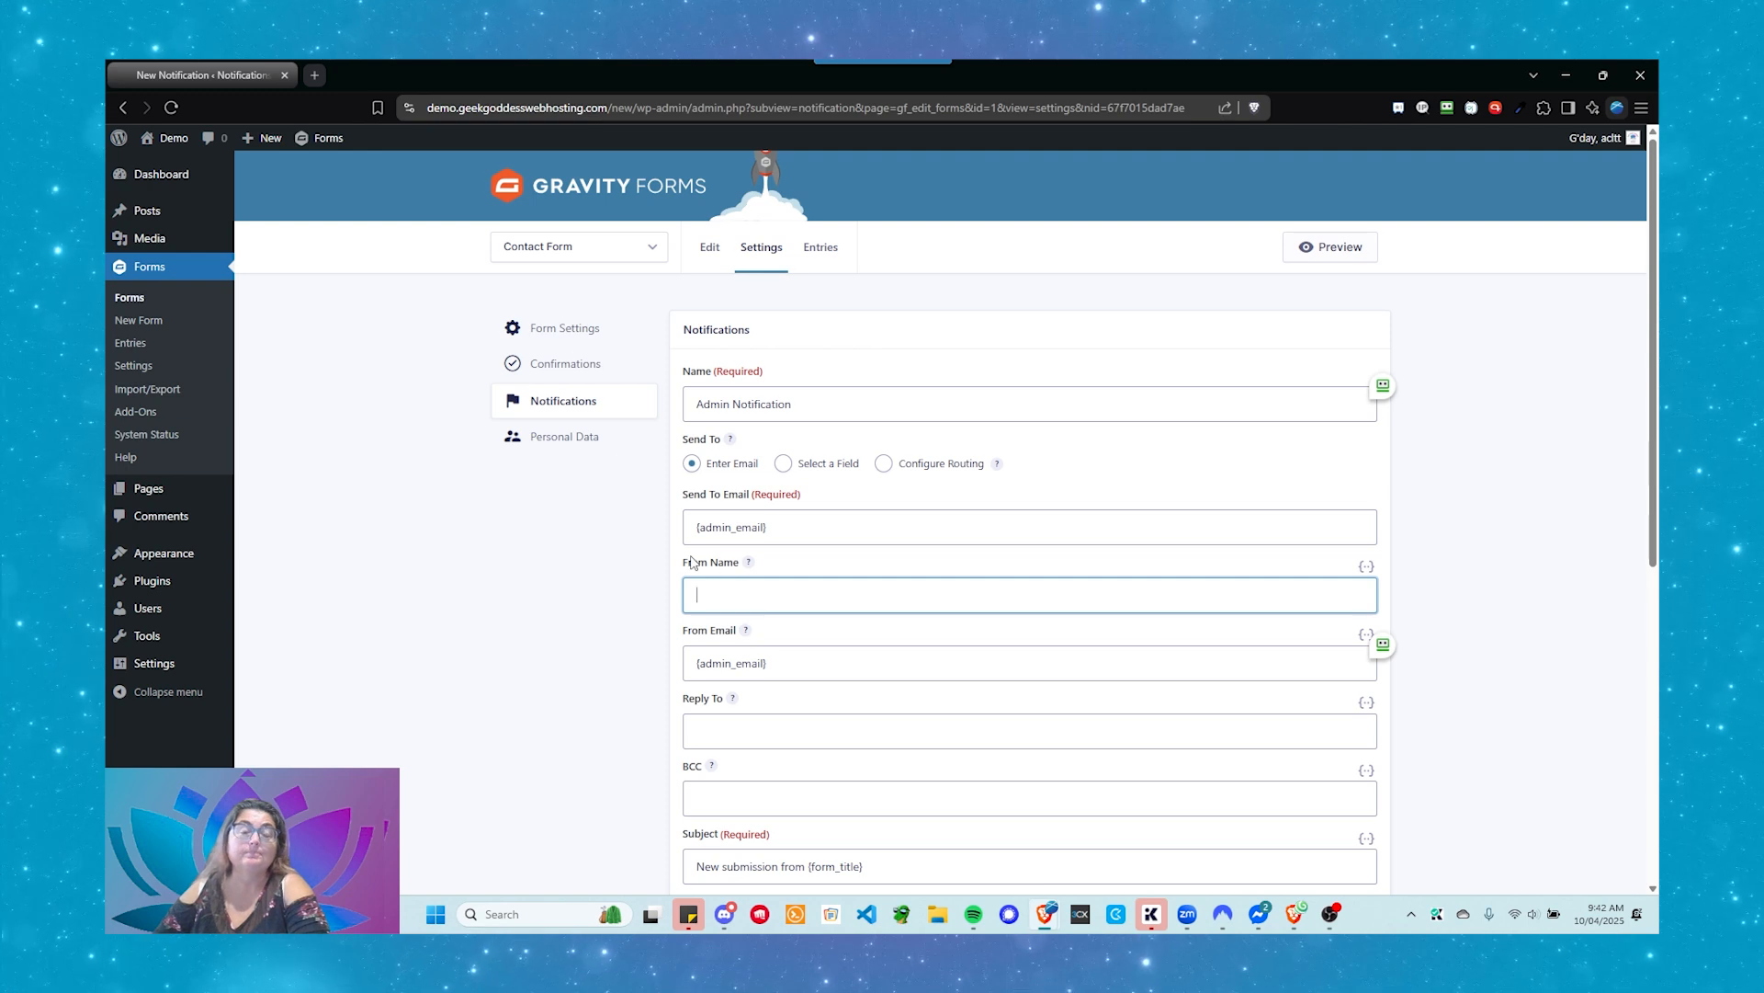
{"action": "scroll", "coordinate": [726, 595], "scroll_direction": "down", "scroll_amount": 1}
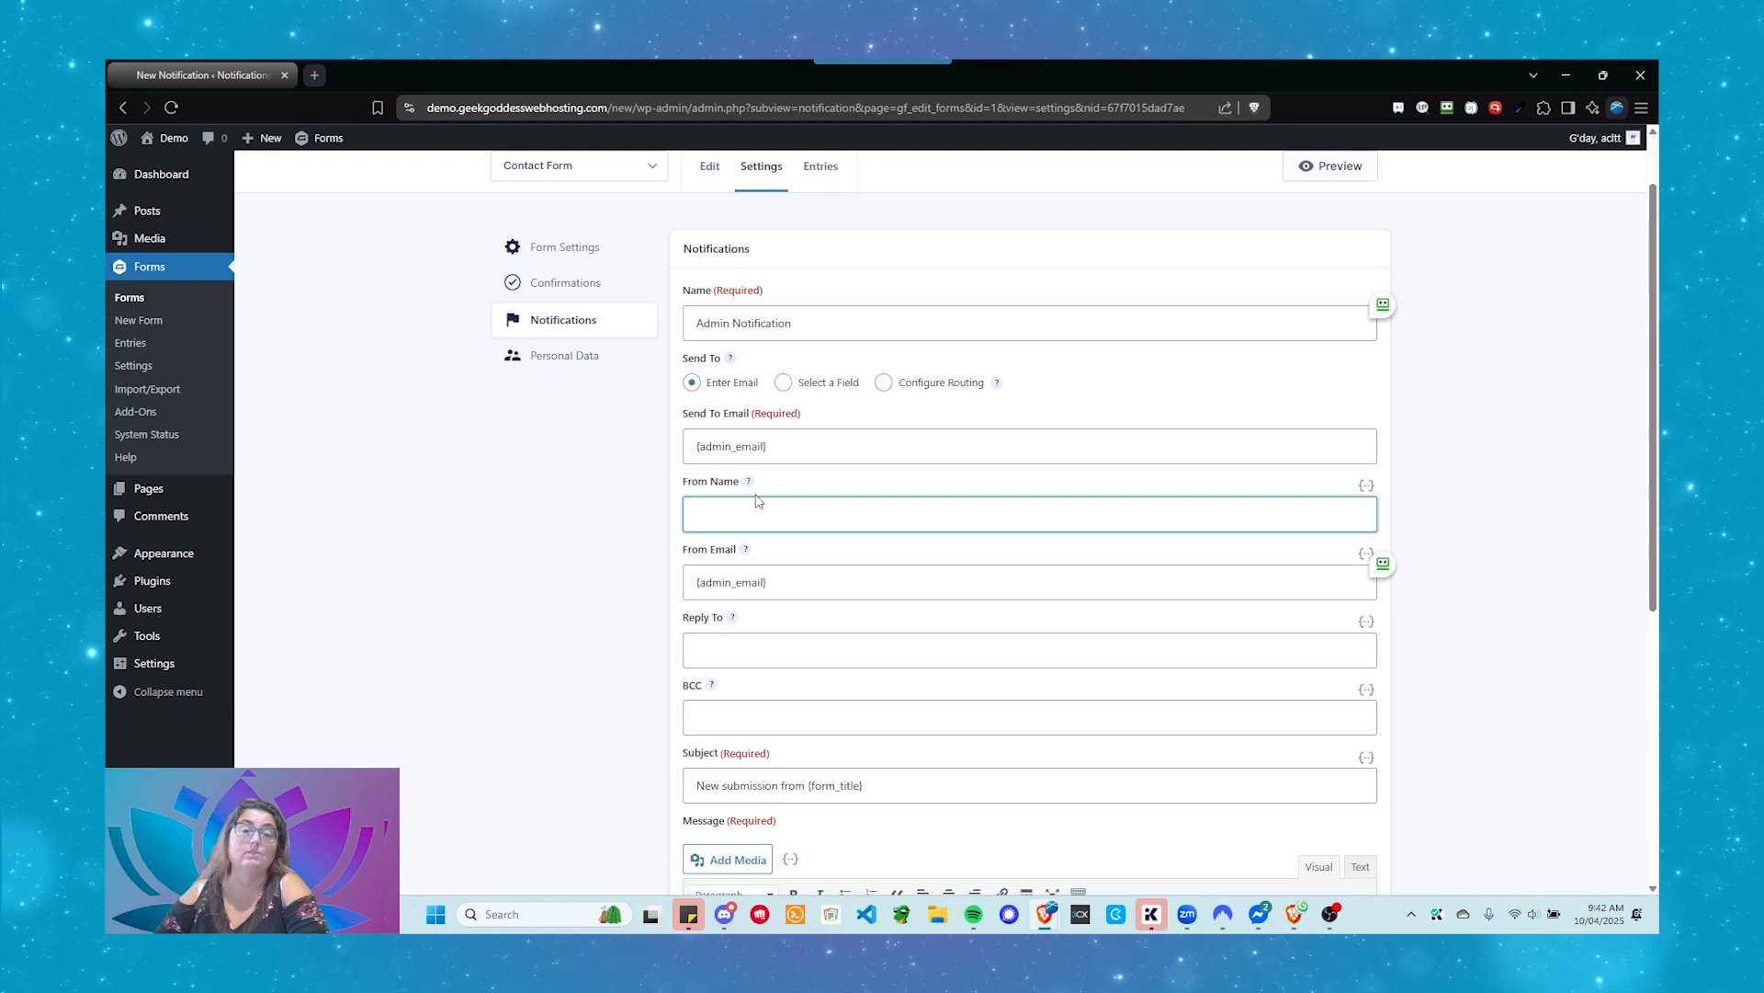
{"action": "mouse_move", "coordinate": [749, 483]}
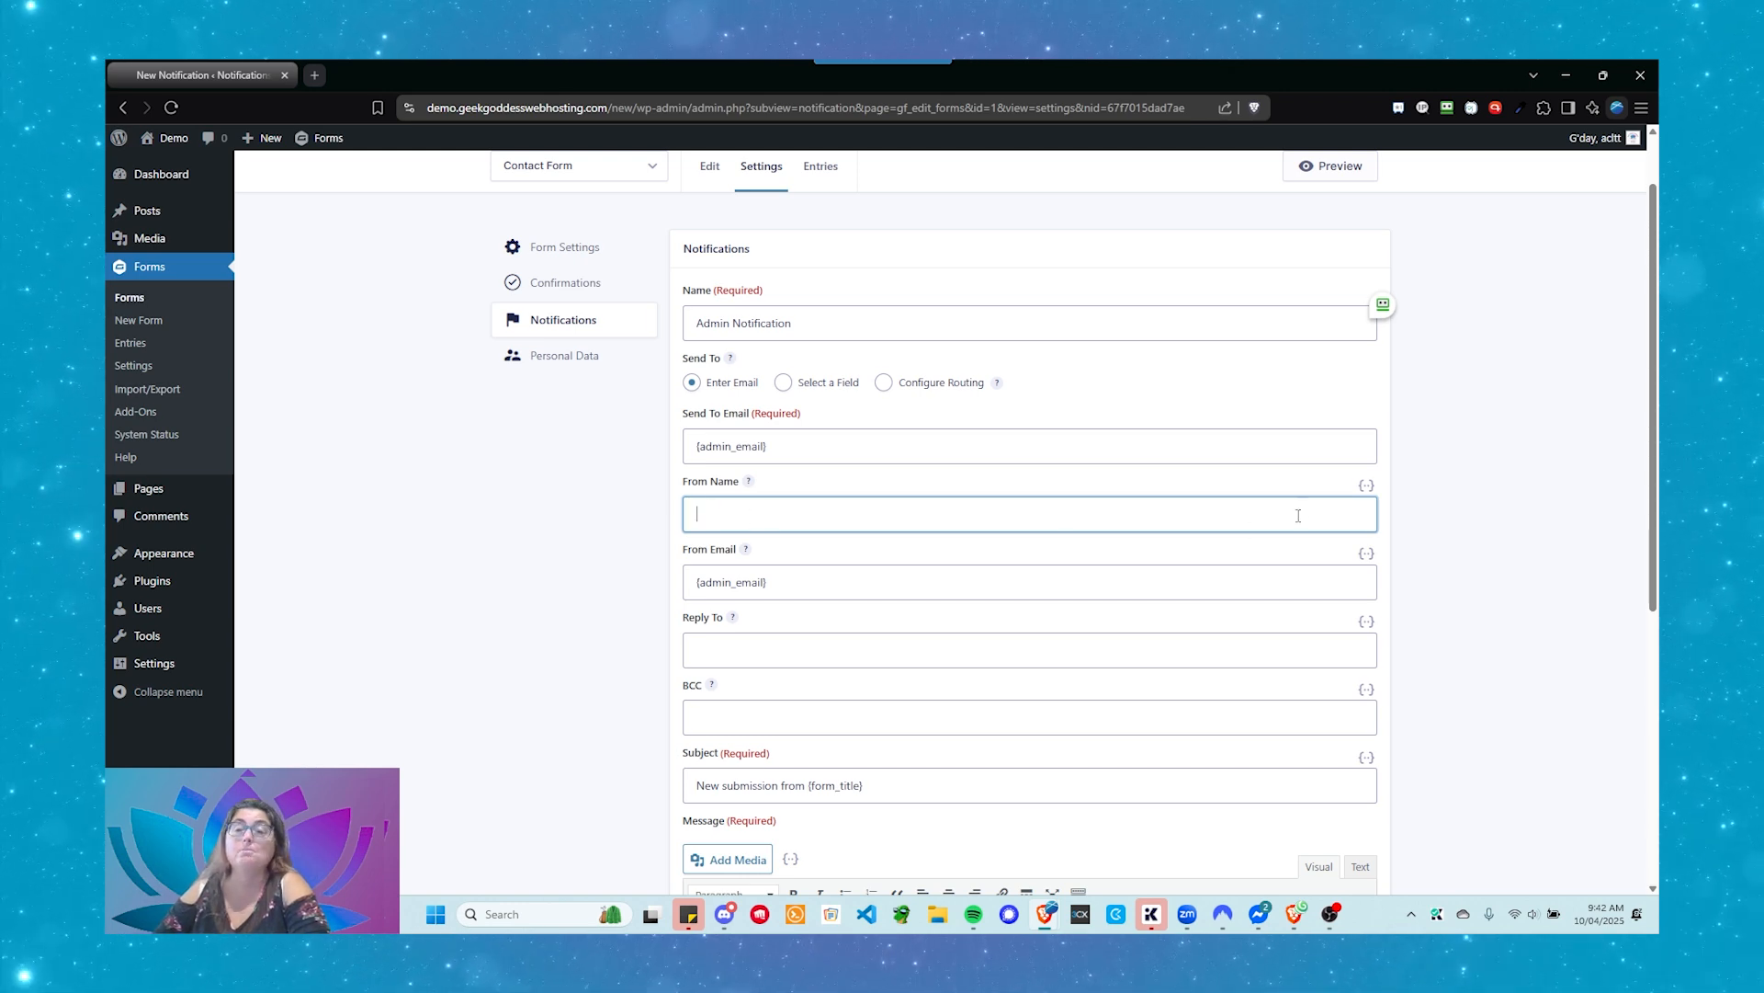
{"action": "left_click", "coordinate": [1366, 487]}
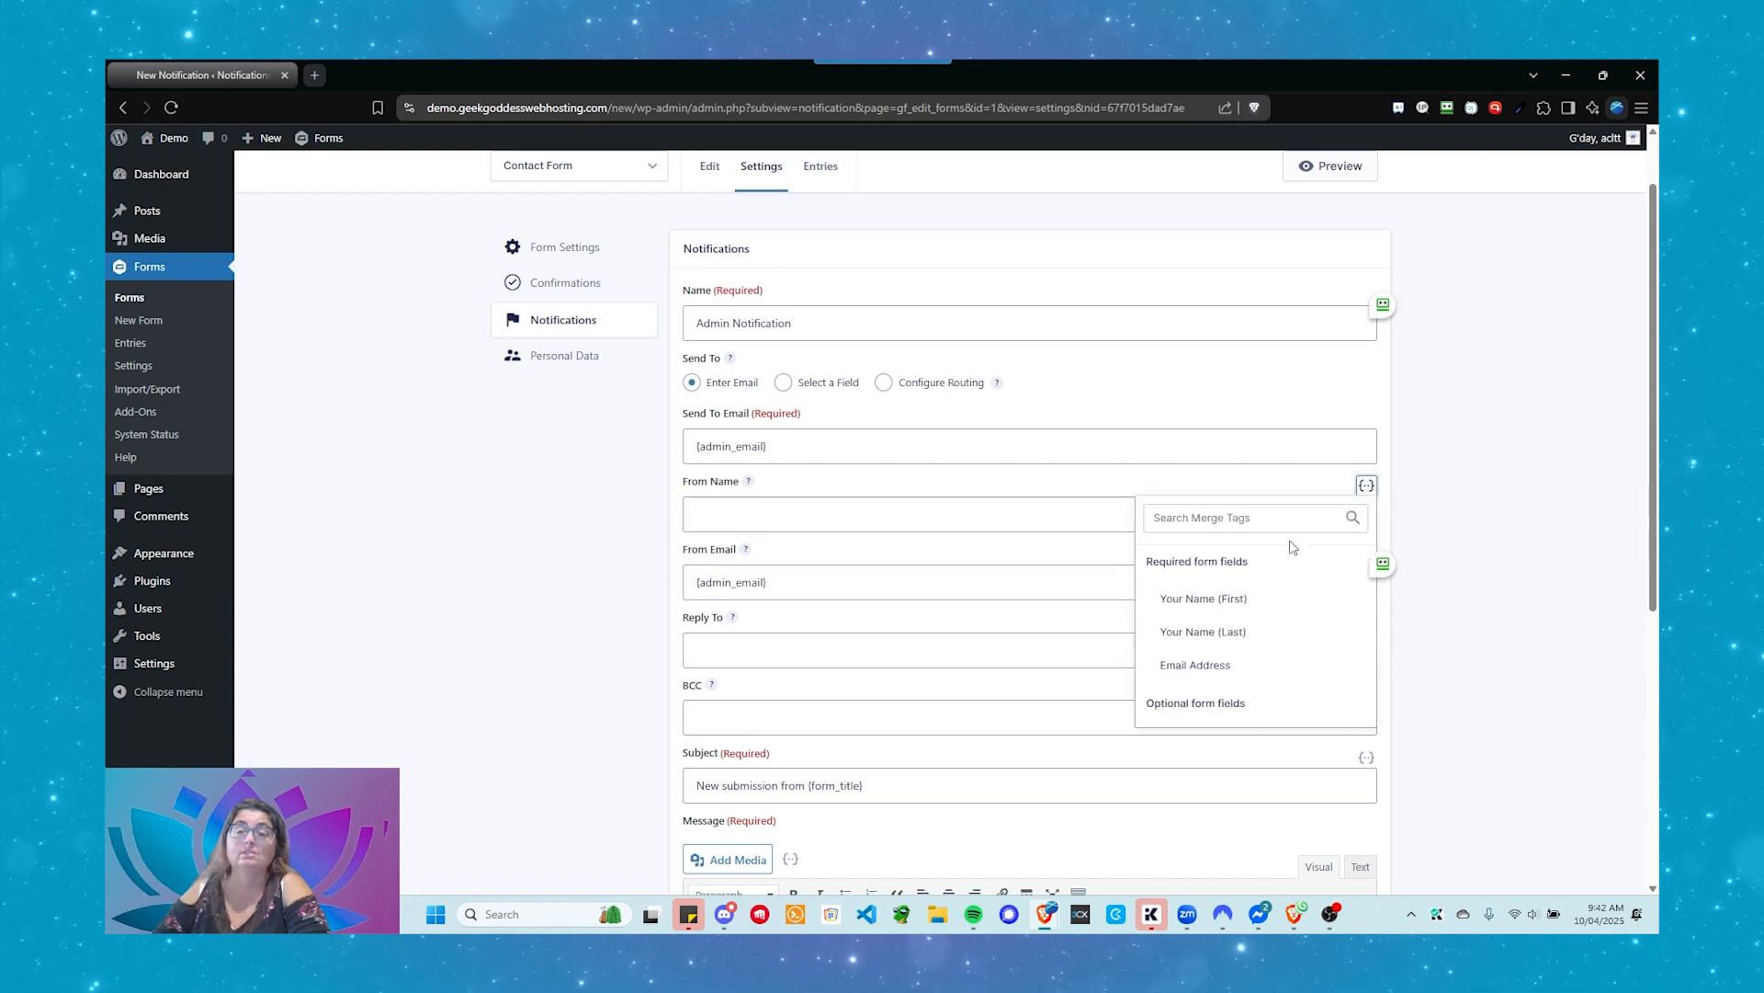
{"action": "scroll", "coordinate": [1200, 575], "scroll_direction": "down", "scroll_amount": 2}
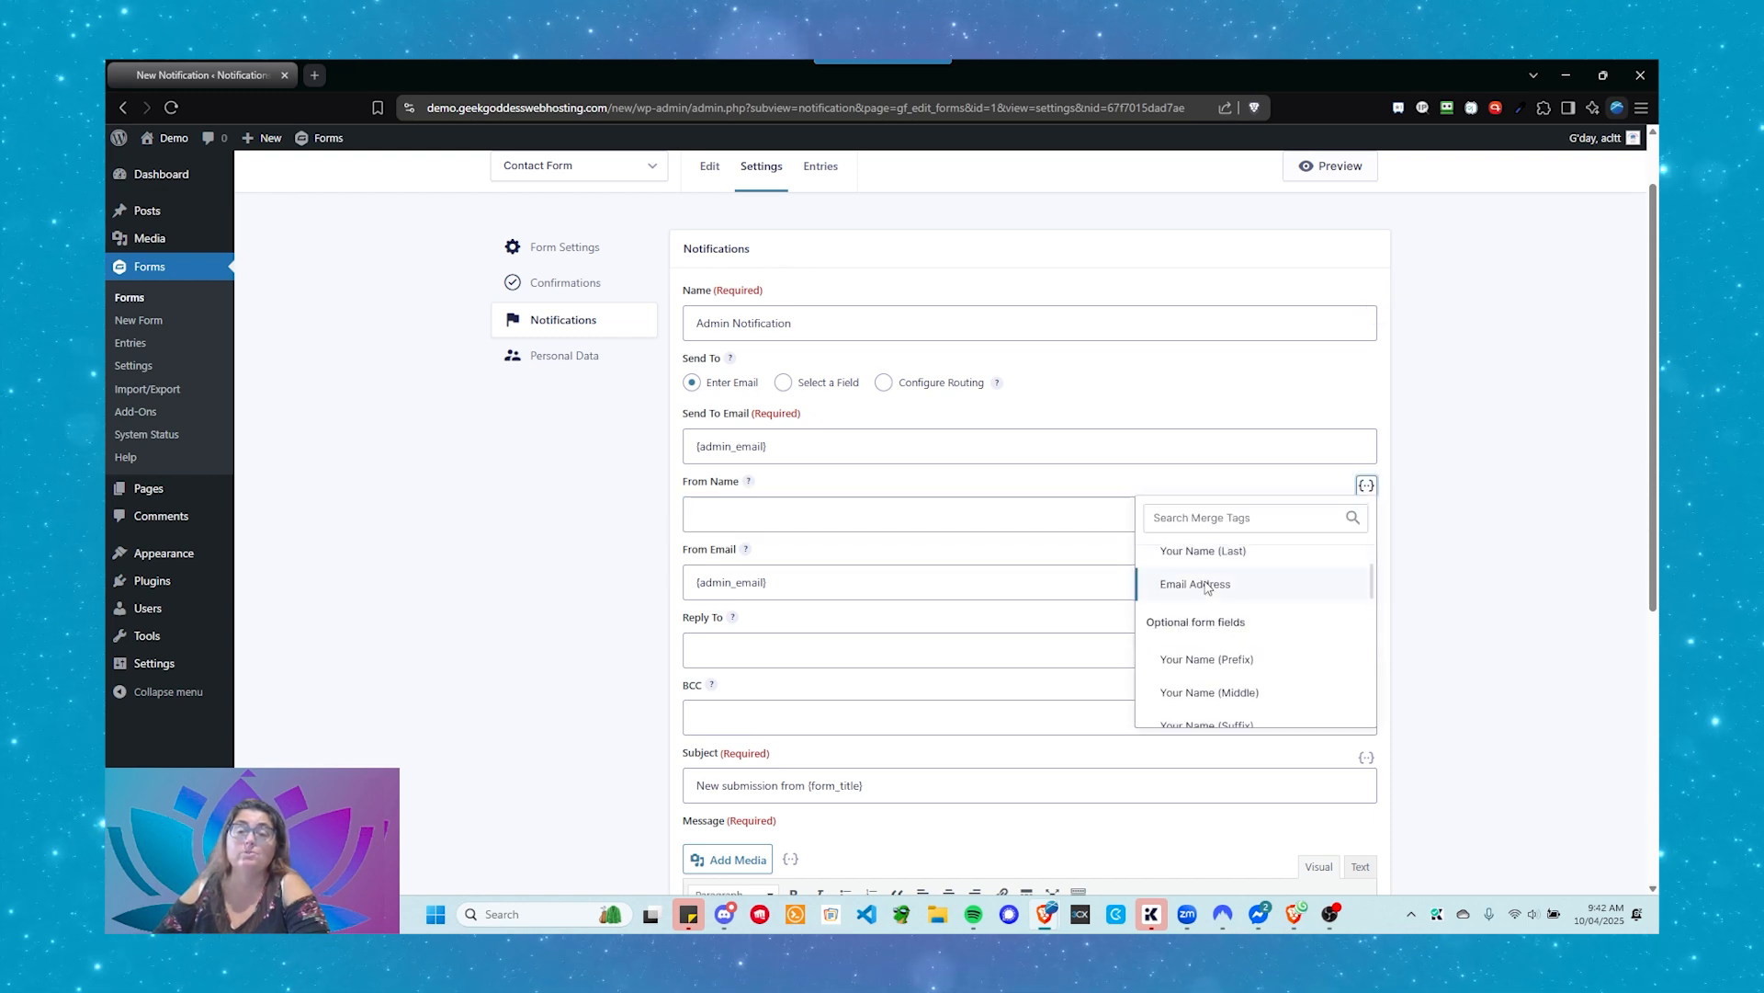
{"action": "scroll", "coordinate": [1199, 579], "scroll_direction": "up", "scroll_amount": 2}
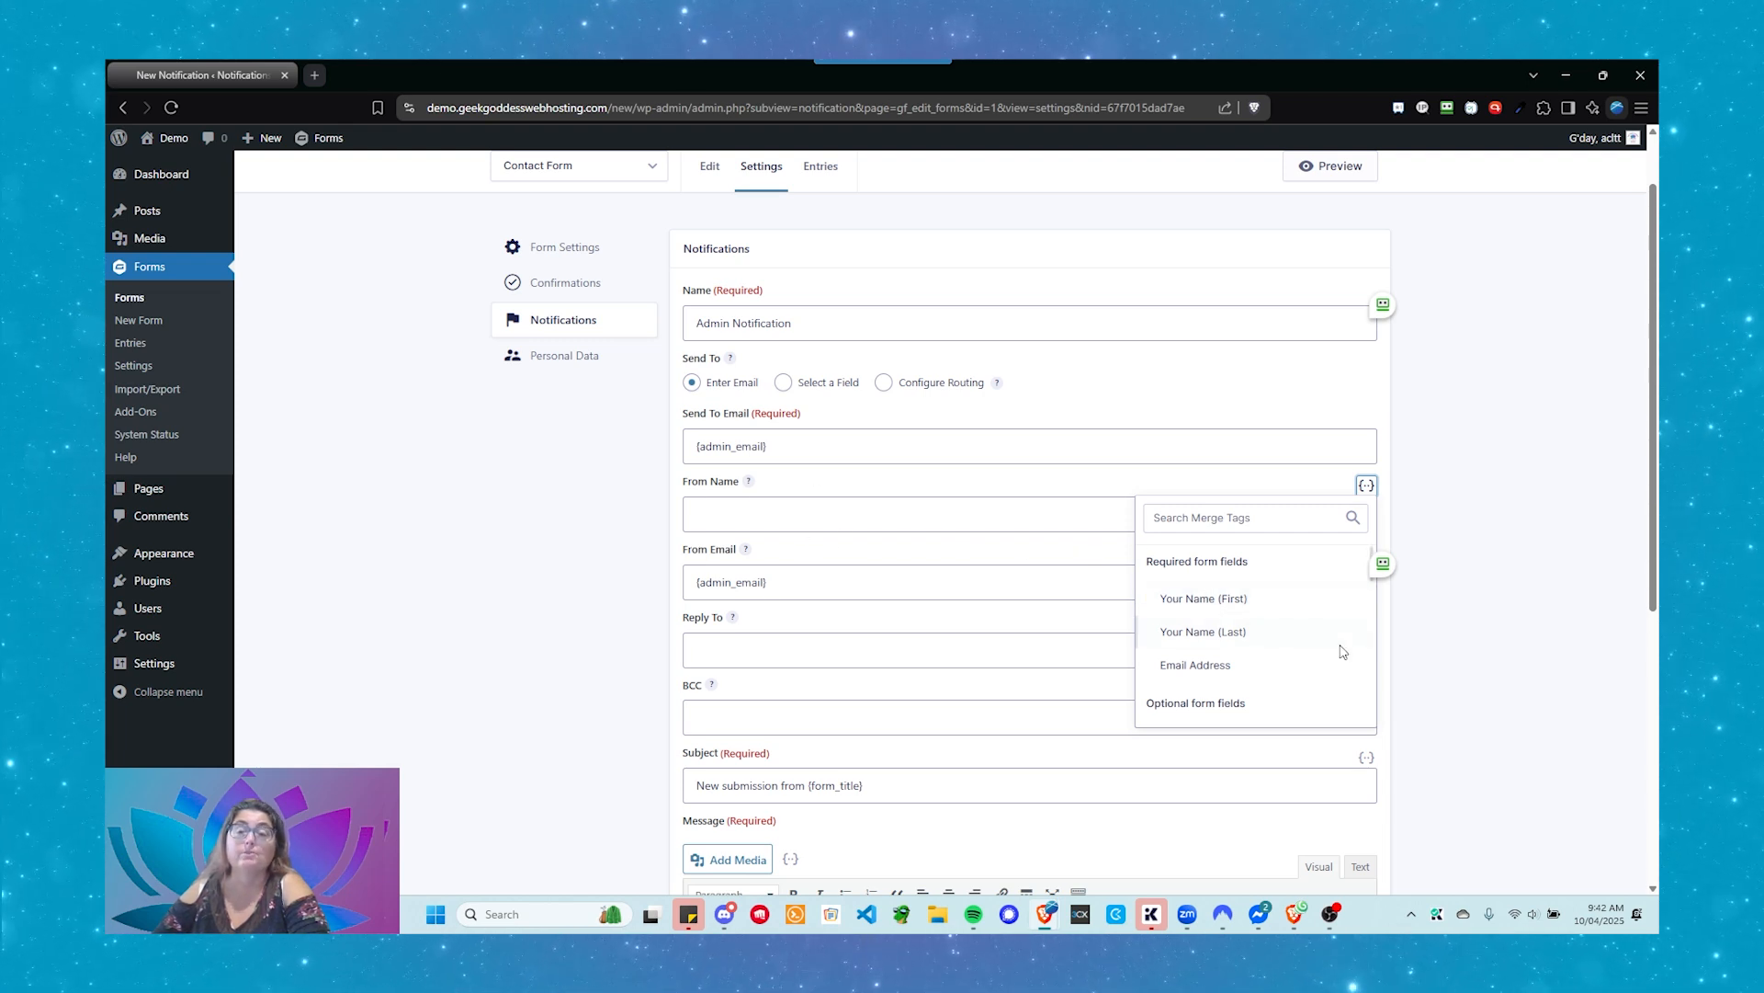
{"action": "left_click", "coordinate": [1234, 602]}
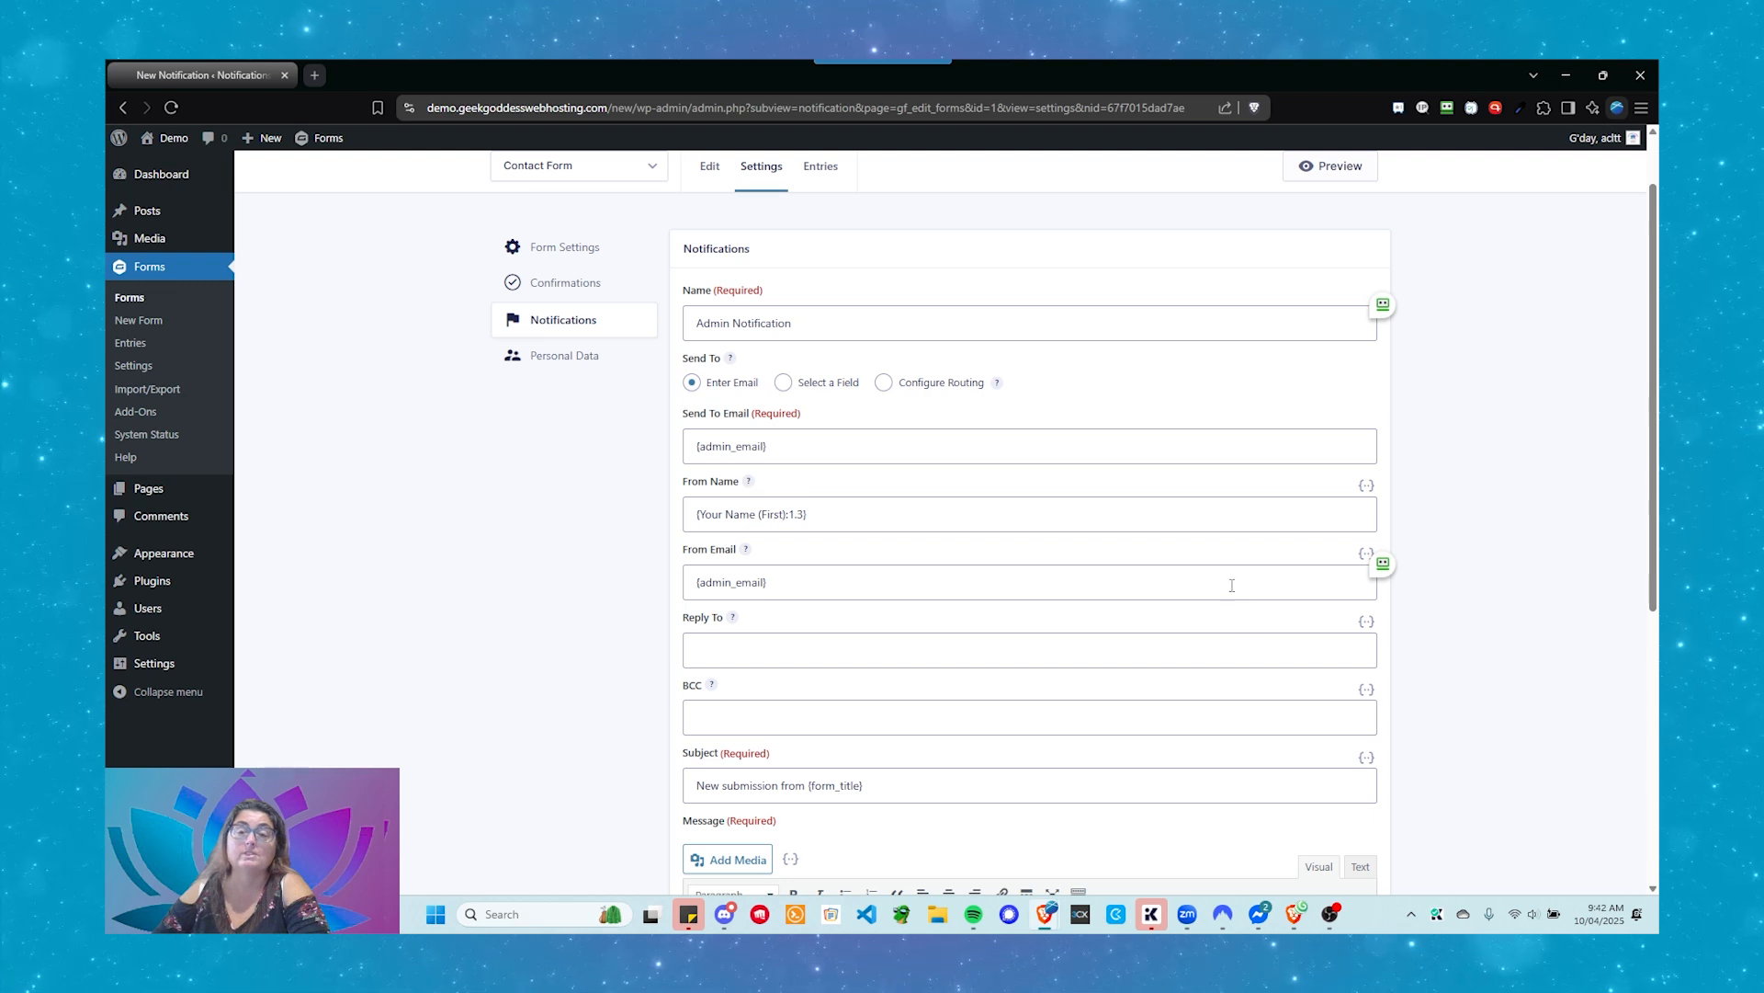
{"action": "left_click", "coordinate": [823, 513]}
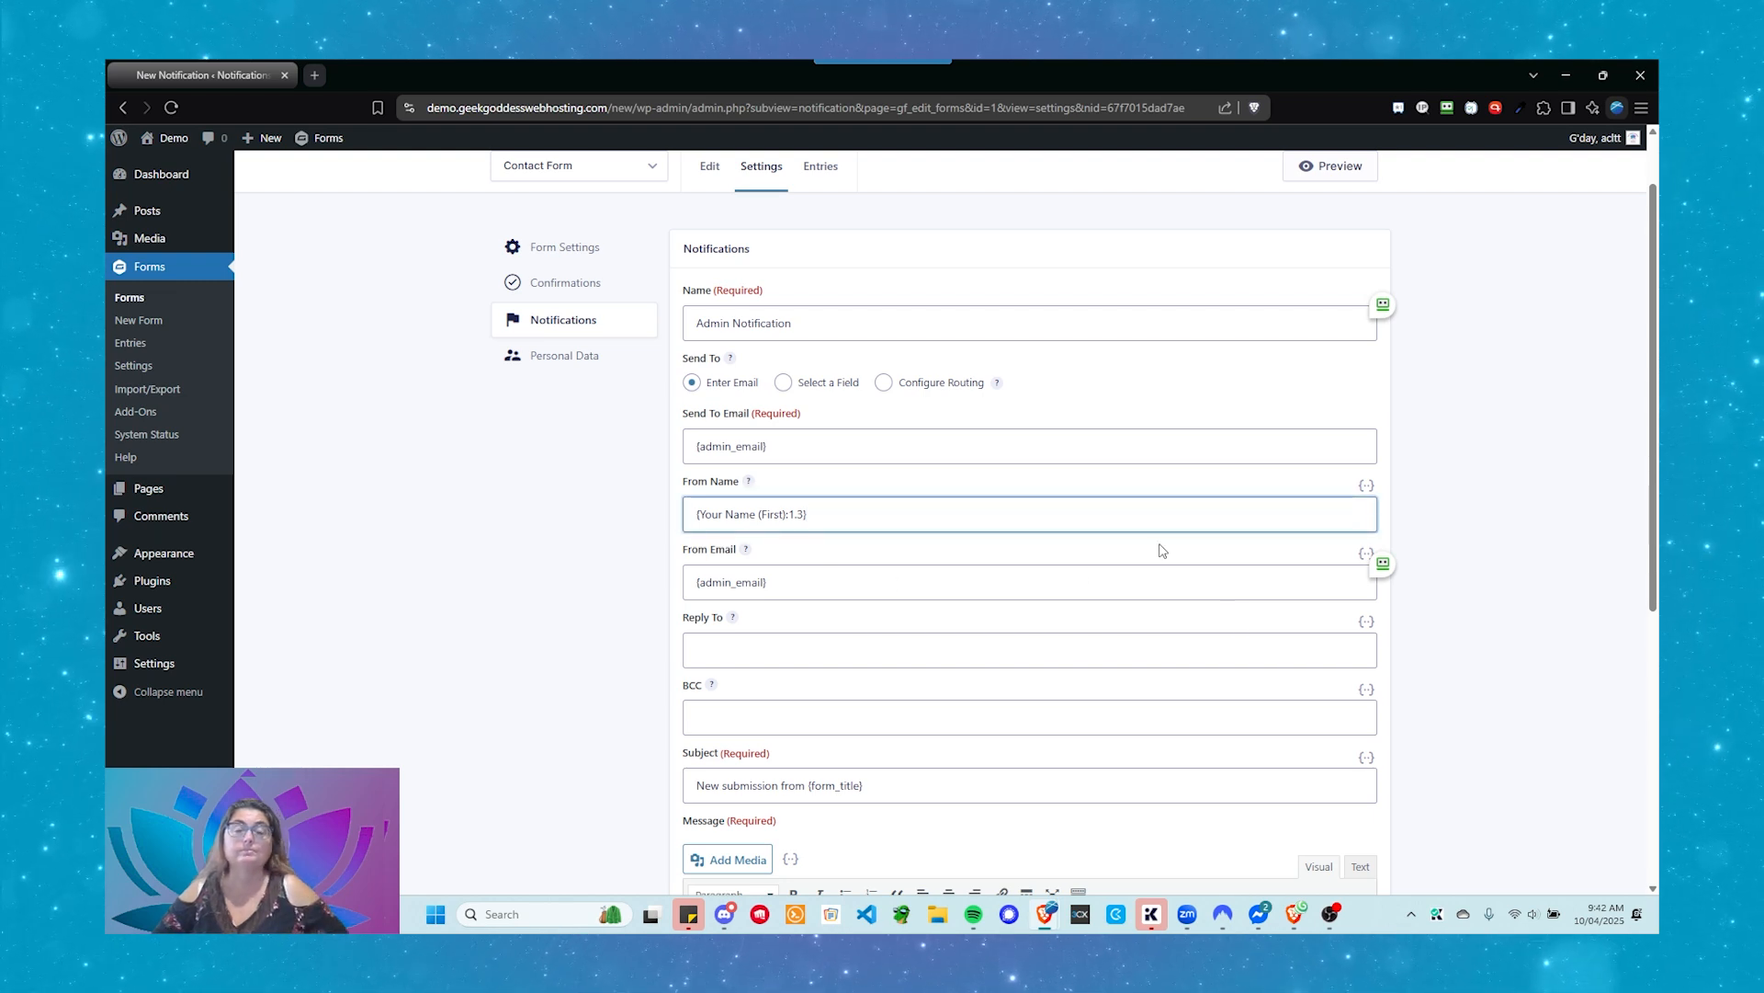
Step: Add the Your Name (Last) merge tag after the first name tag in the notification's From Name
{"action": "left_click", "coordinate": [1366, 484]}
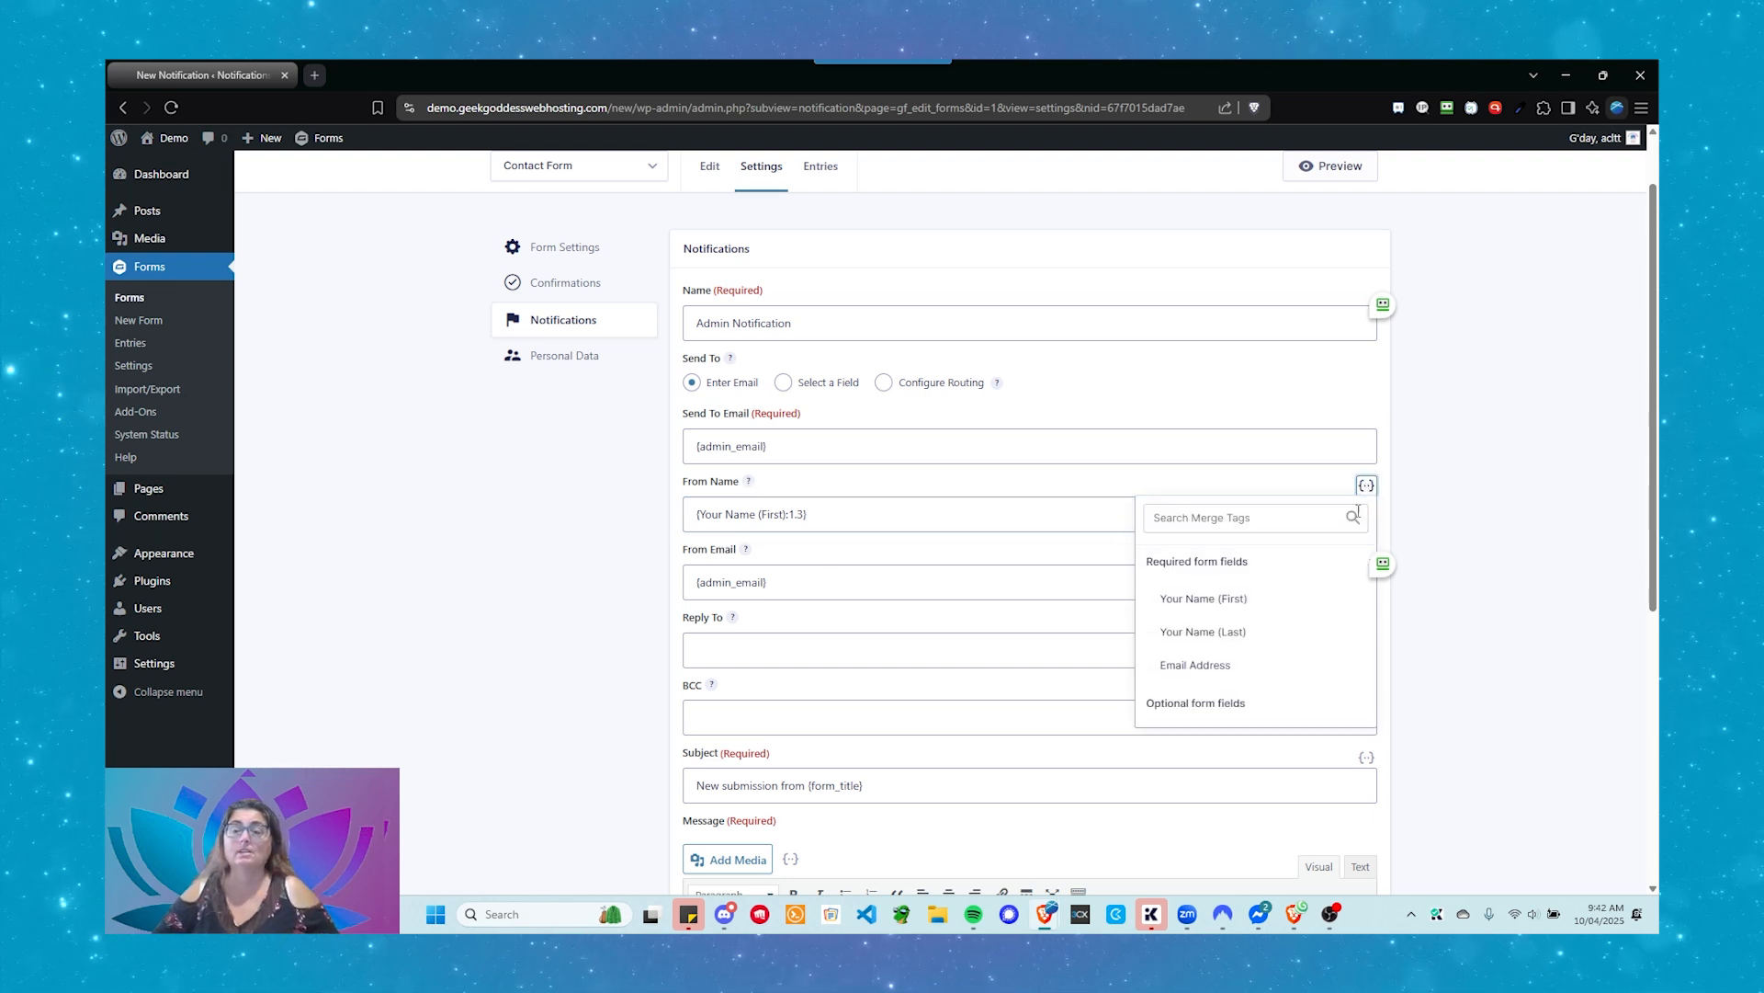
{"action": "left_click", "coordinate": [1206, 632]}
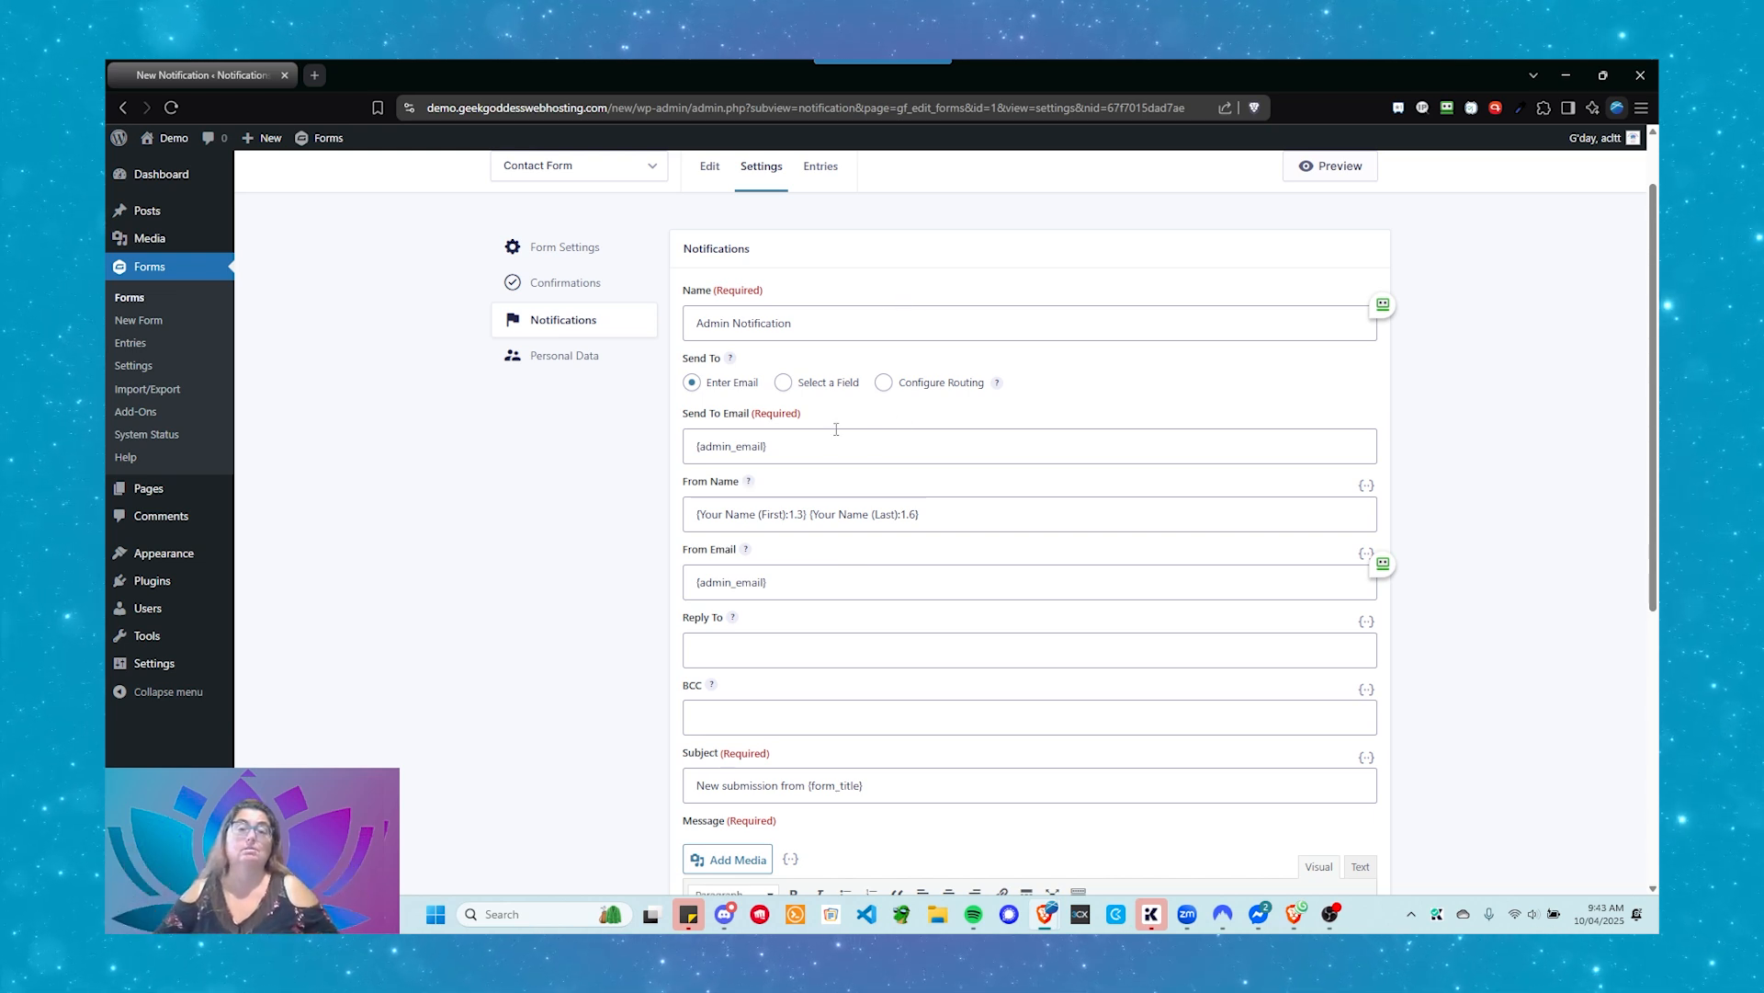
Step: Replace the From Email value with the {Email Address:3} merge tag
{"action": "scroll", "coordinate": [816, 568], "scroll_direction": "down", "scroll_amount": 1}
{"action": "left_click", "coordinate": [821, 511]}
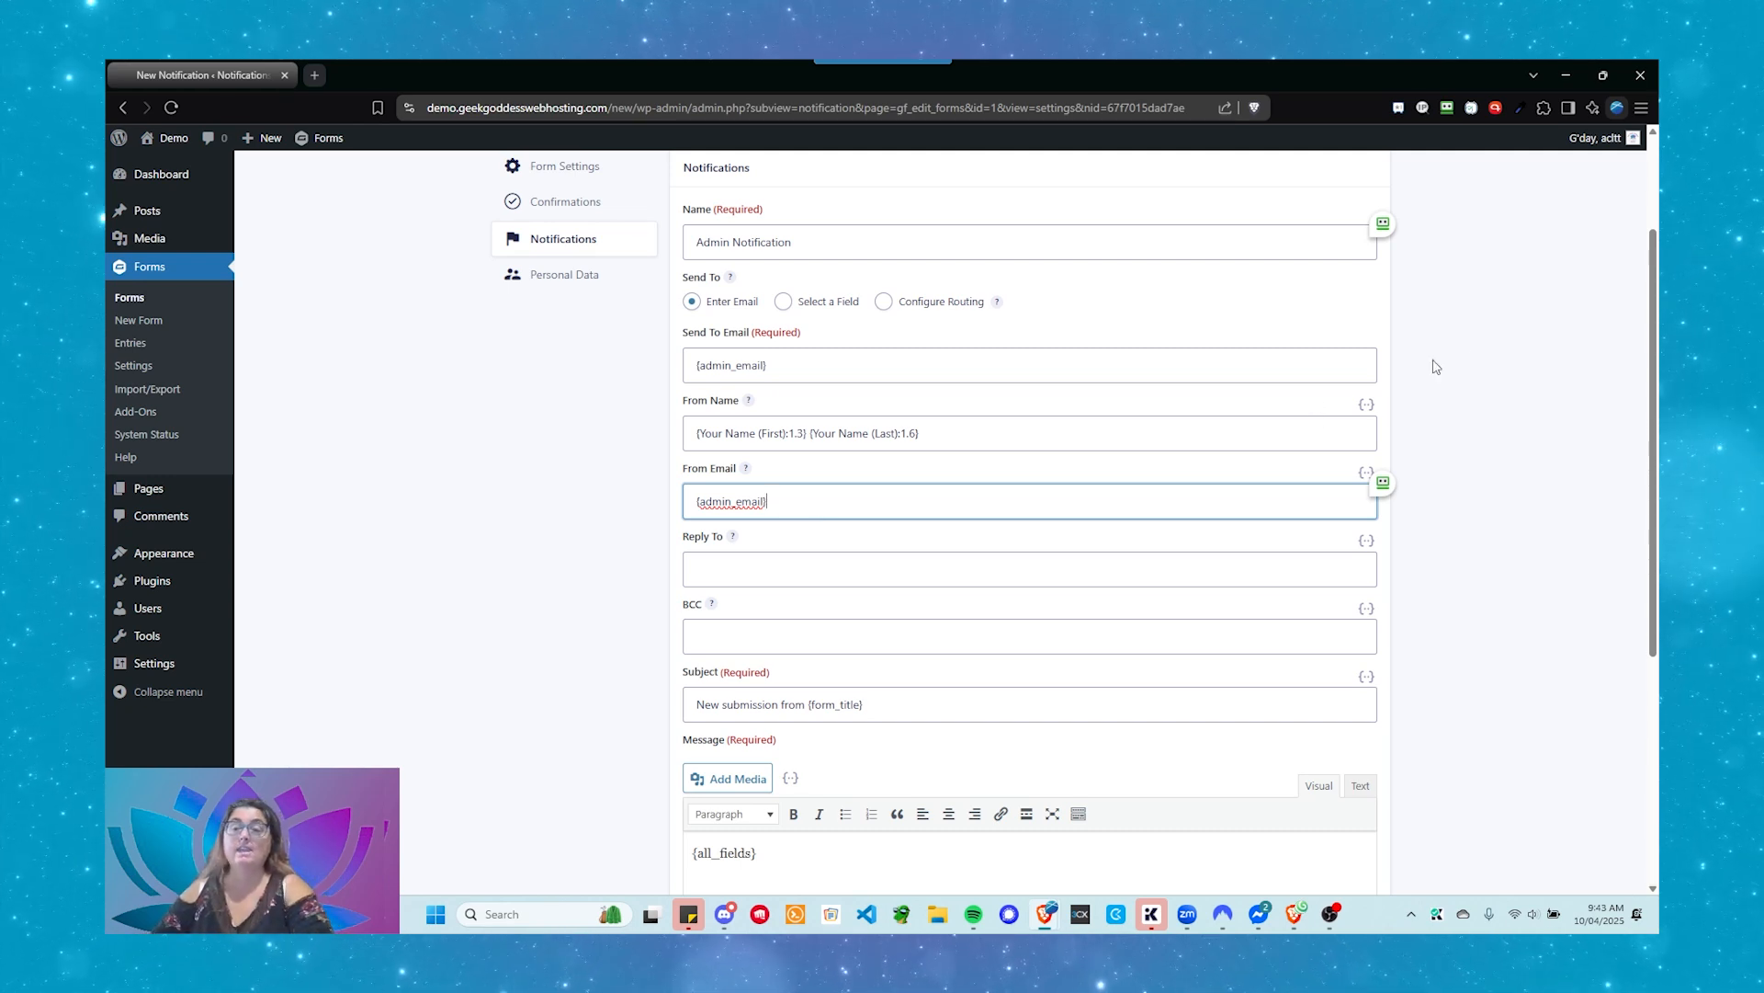
{"action": "left_click", "coordinate": [1388, 481]}
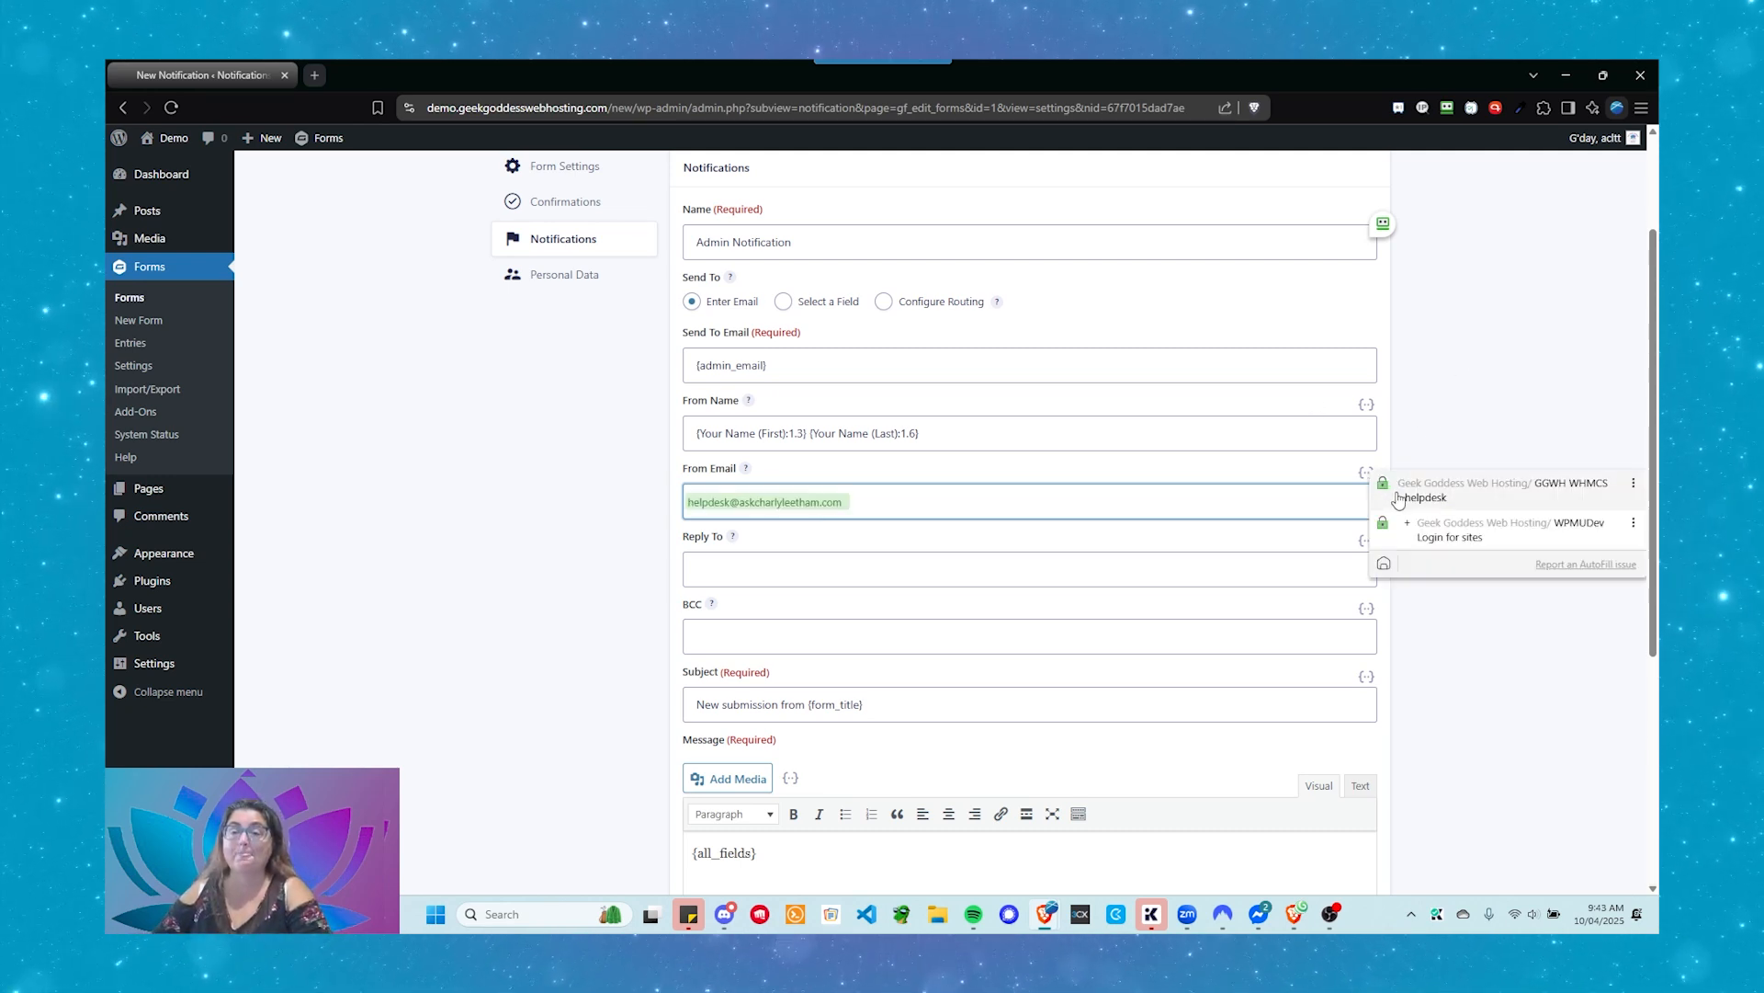
{"action": "left_click_drag", "start_coordinate": [1392, 495], "coordinate": [1541, 219]}
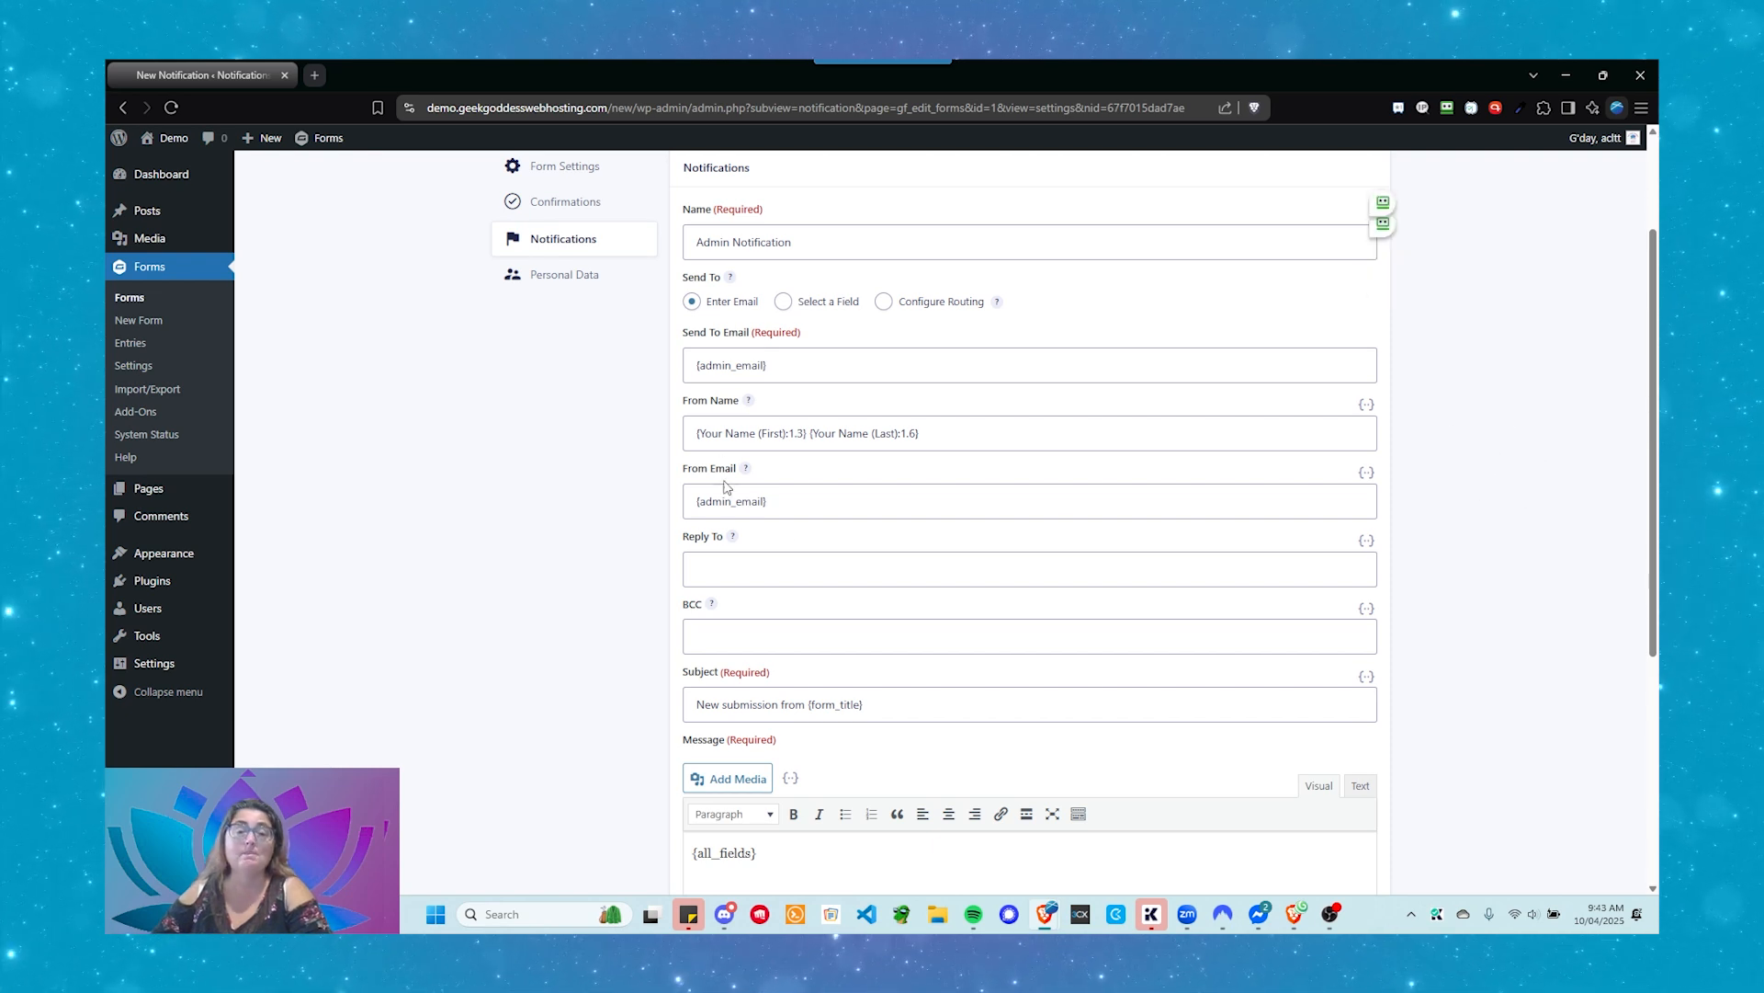
{"action": "left_click", "coordinate": [813, 512]}
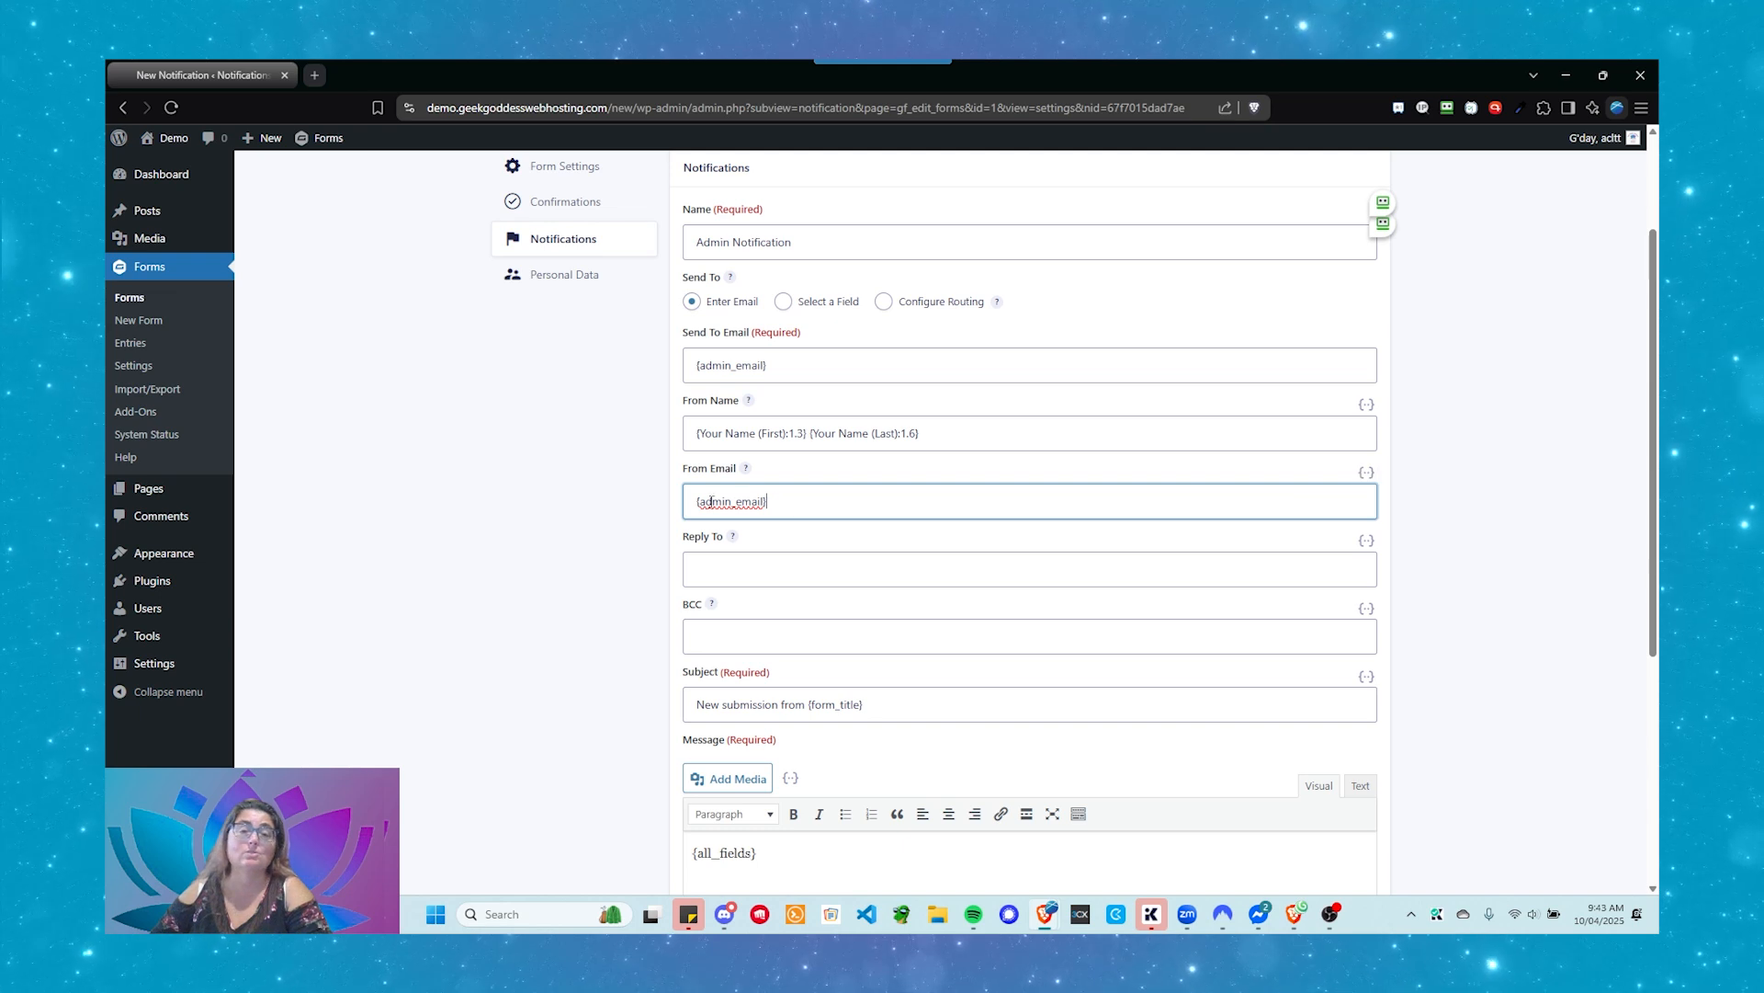
{"action": "left_click_drag", "start_coordinate": [788, 513], "coordinate": [696, 506]}
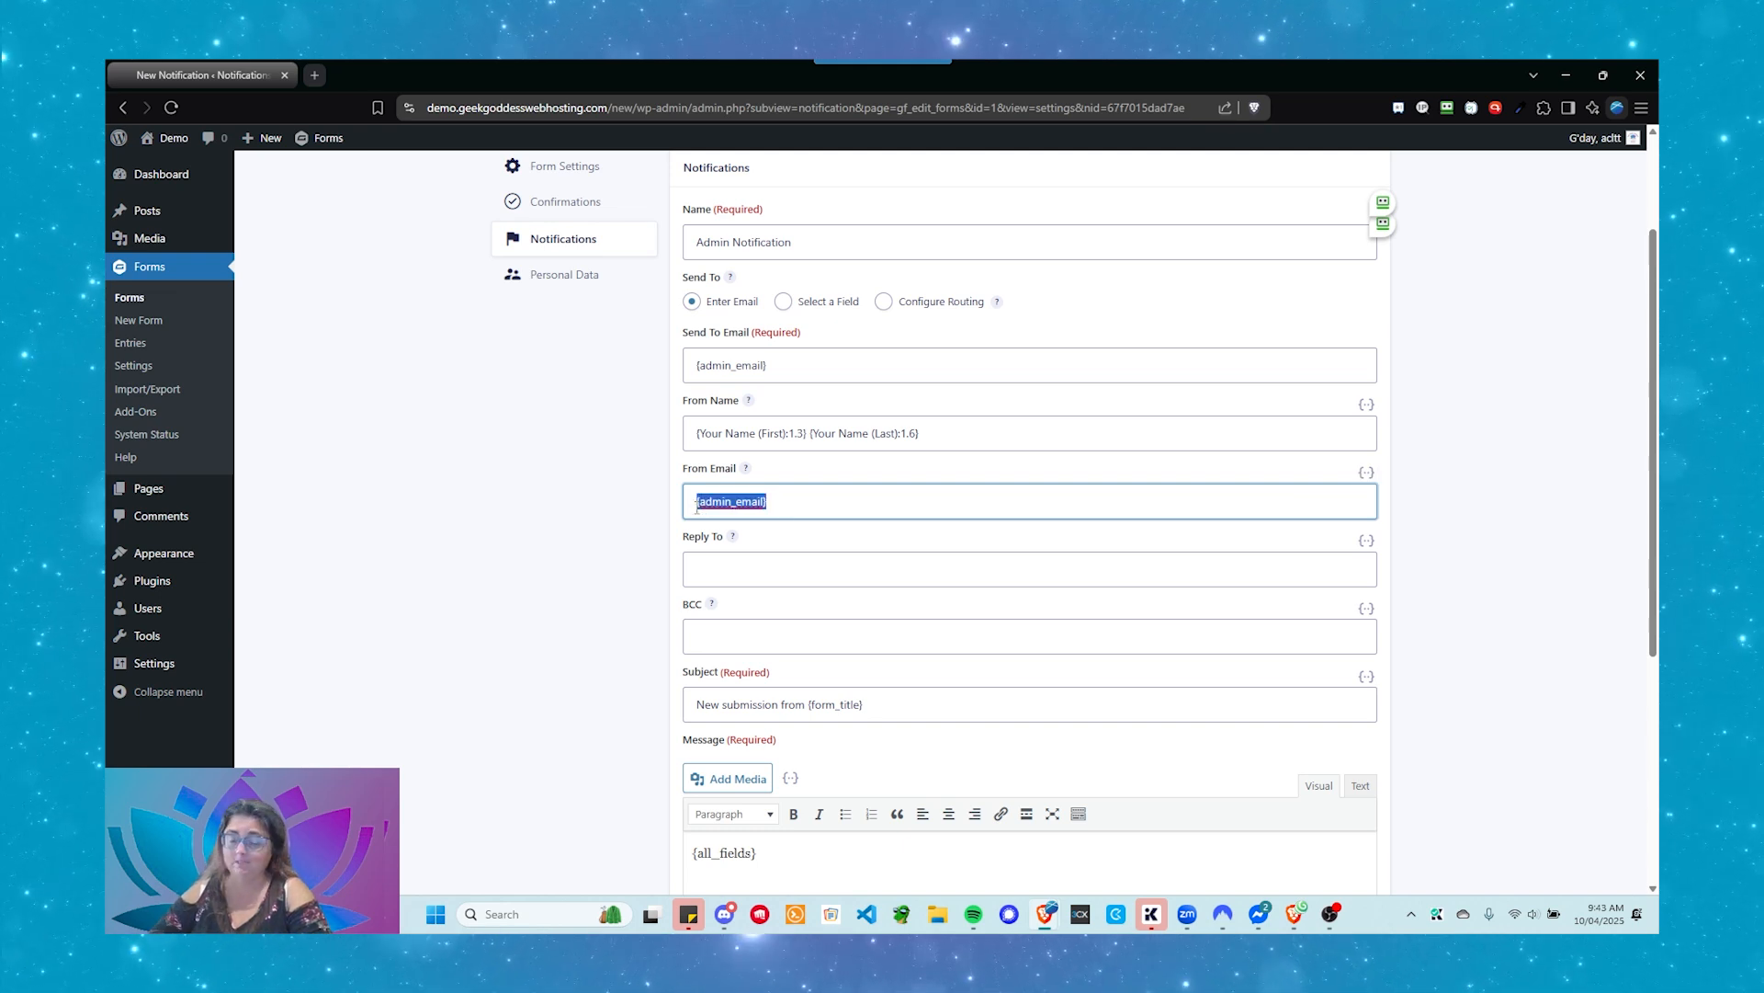
{"action": "type", "text": "{Email Address:3}"}
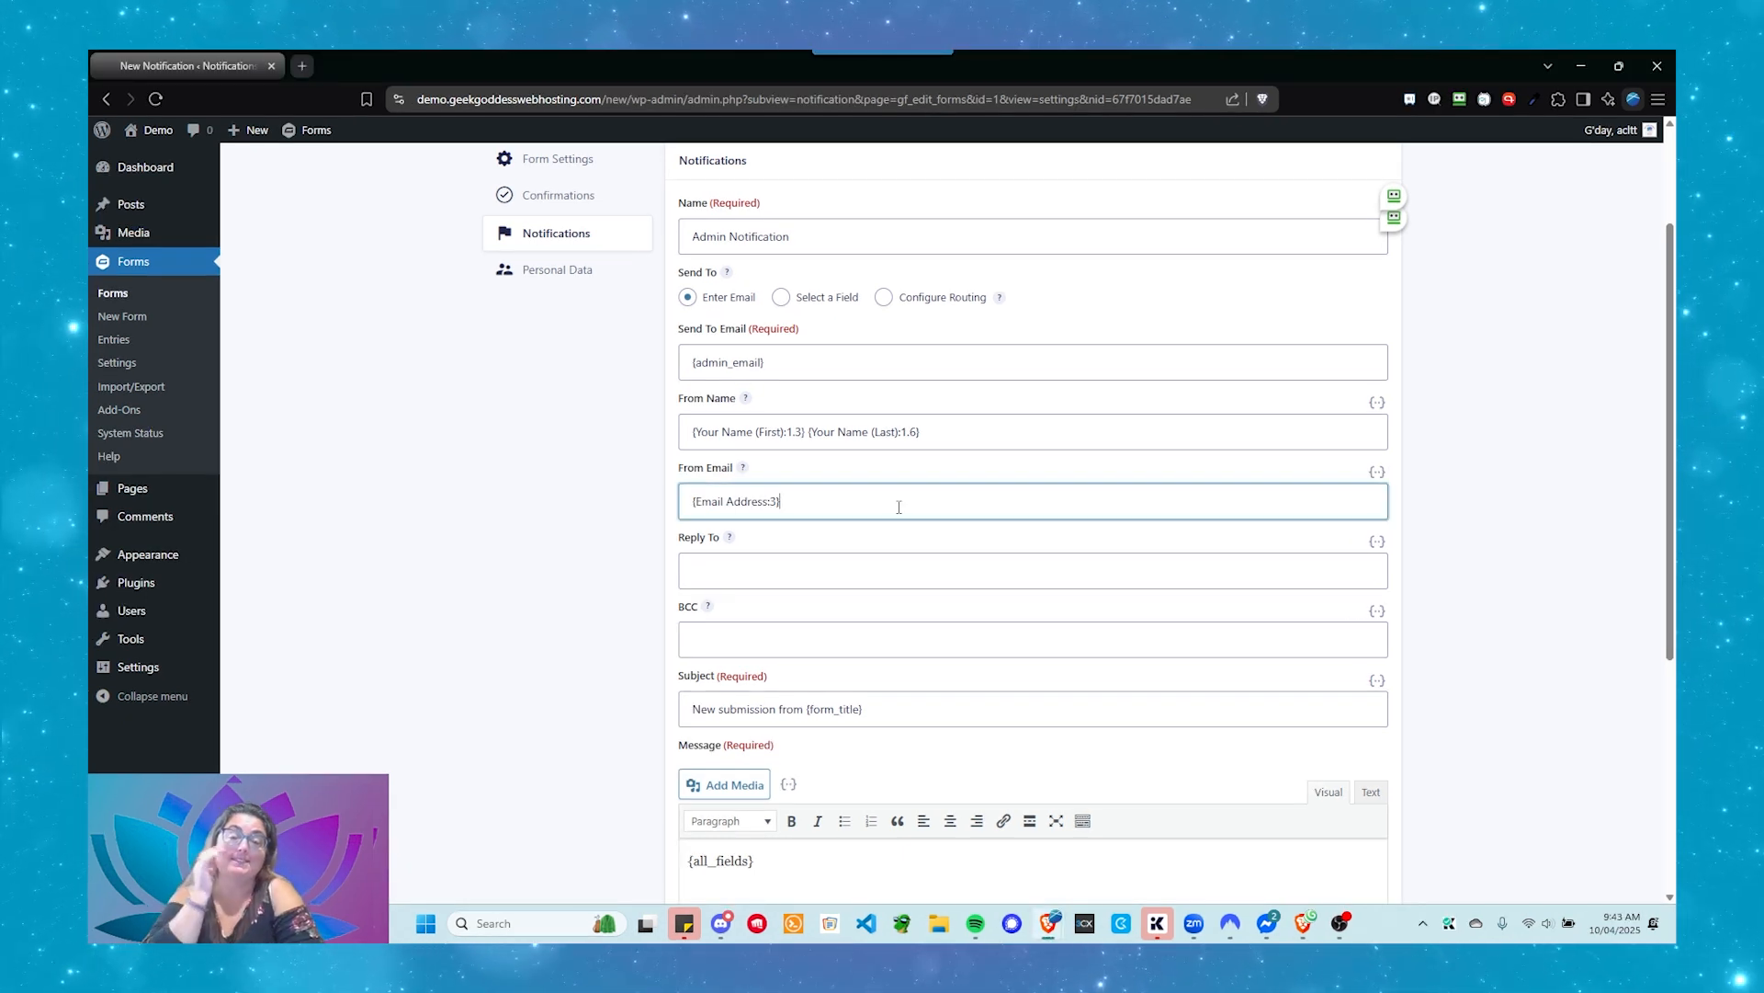
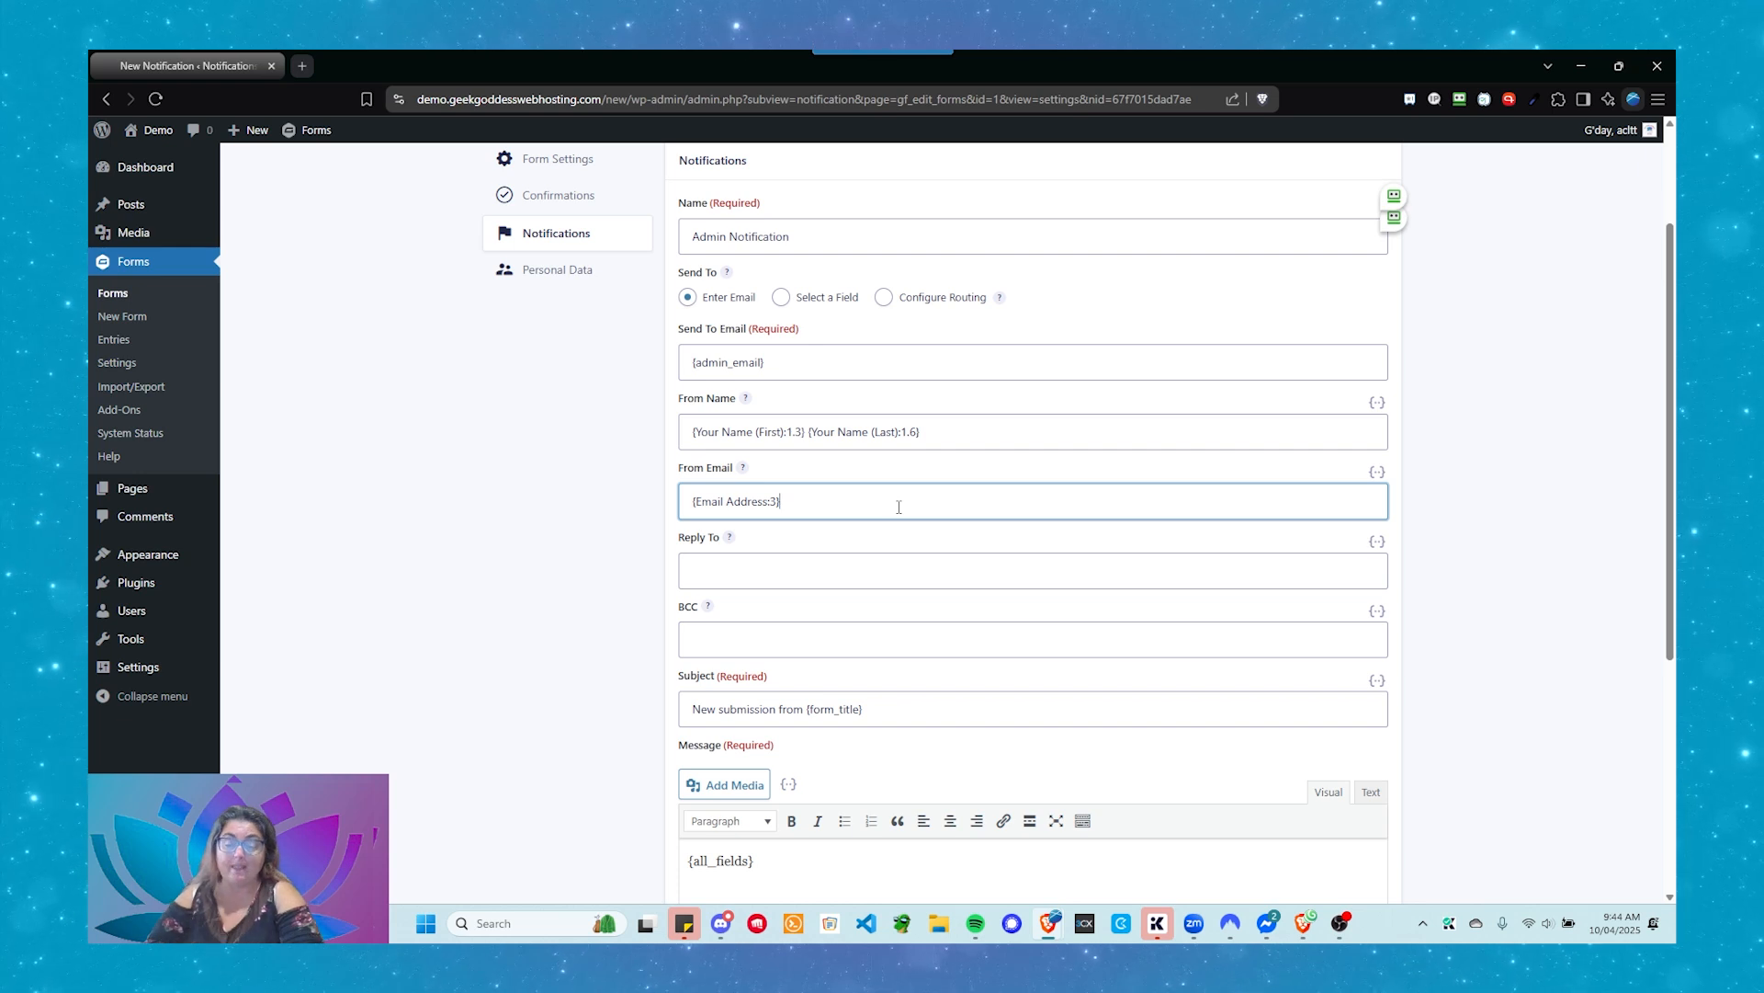
Step: Clear the From Email field and enter a no-reply address at the site's own domain
{"action": "key", "text": "BackSpace"}
{"action": "key", "text": "BackSpace"}
{"action": "key", "text": "BackSpace"}
{"action": "key", "text": "BackSpace"}
{"action": "key", "text": "BackSpace"}
{"action": "key", "text": "BackSpace"}
{"action": "key", "text": "BackSpace"}
{"action": "key", "text": "BackSpace"}
{"action": "key", "text": "BackSpace"}
{"action": "key", "text": "BackSpace"}
{"action": "key", "text": "BackSpace"}
{"action": "key", "text": "BackSpace"}
{"action": "key", "text": "BackSpace"}
{"action": "key", "text": "BackSpace"}
{"action": "key", "text": "BackSpace"}
{"action": "key", "text": "BackSpace"}
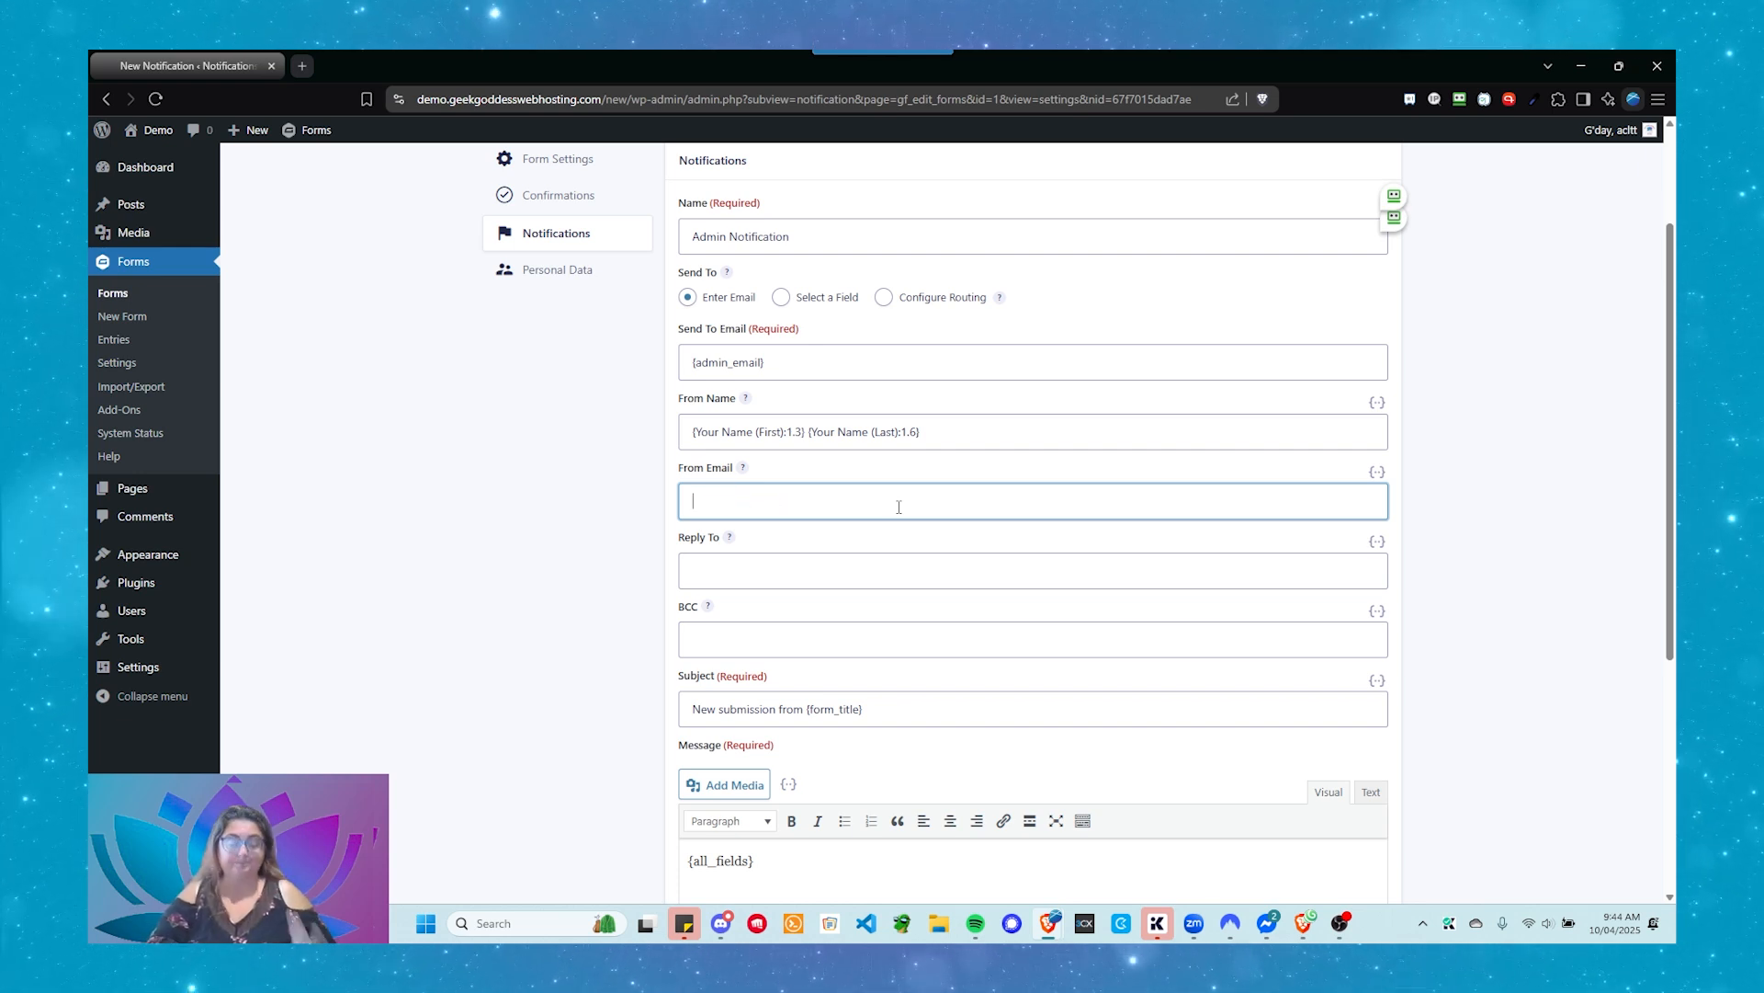
{"action": "type", "text": "noreply"}
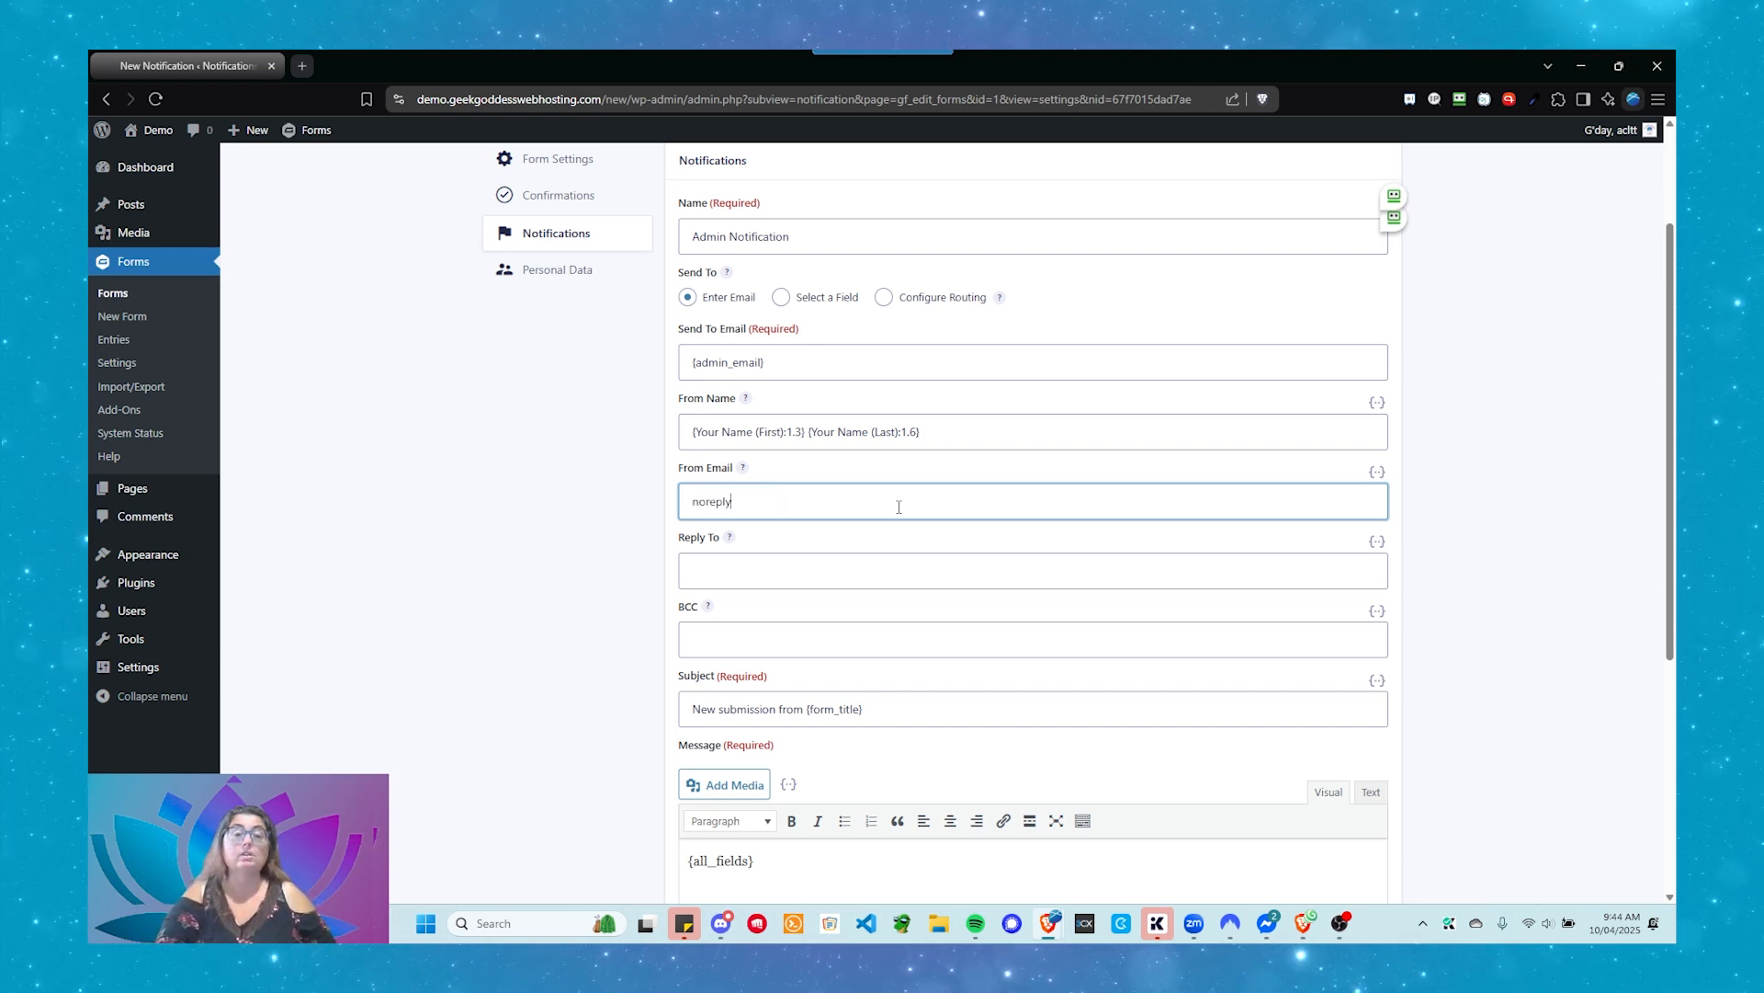
{"action": "type", "text": "@"}
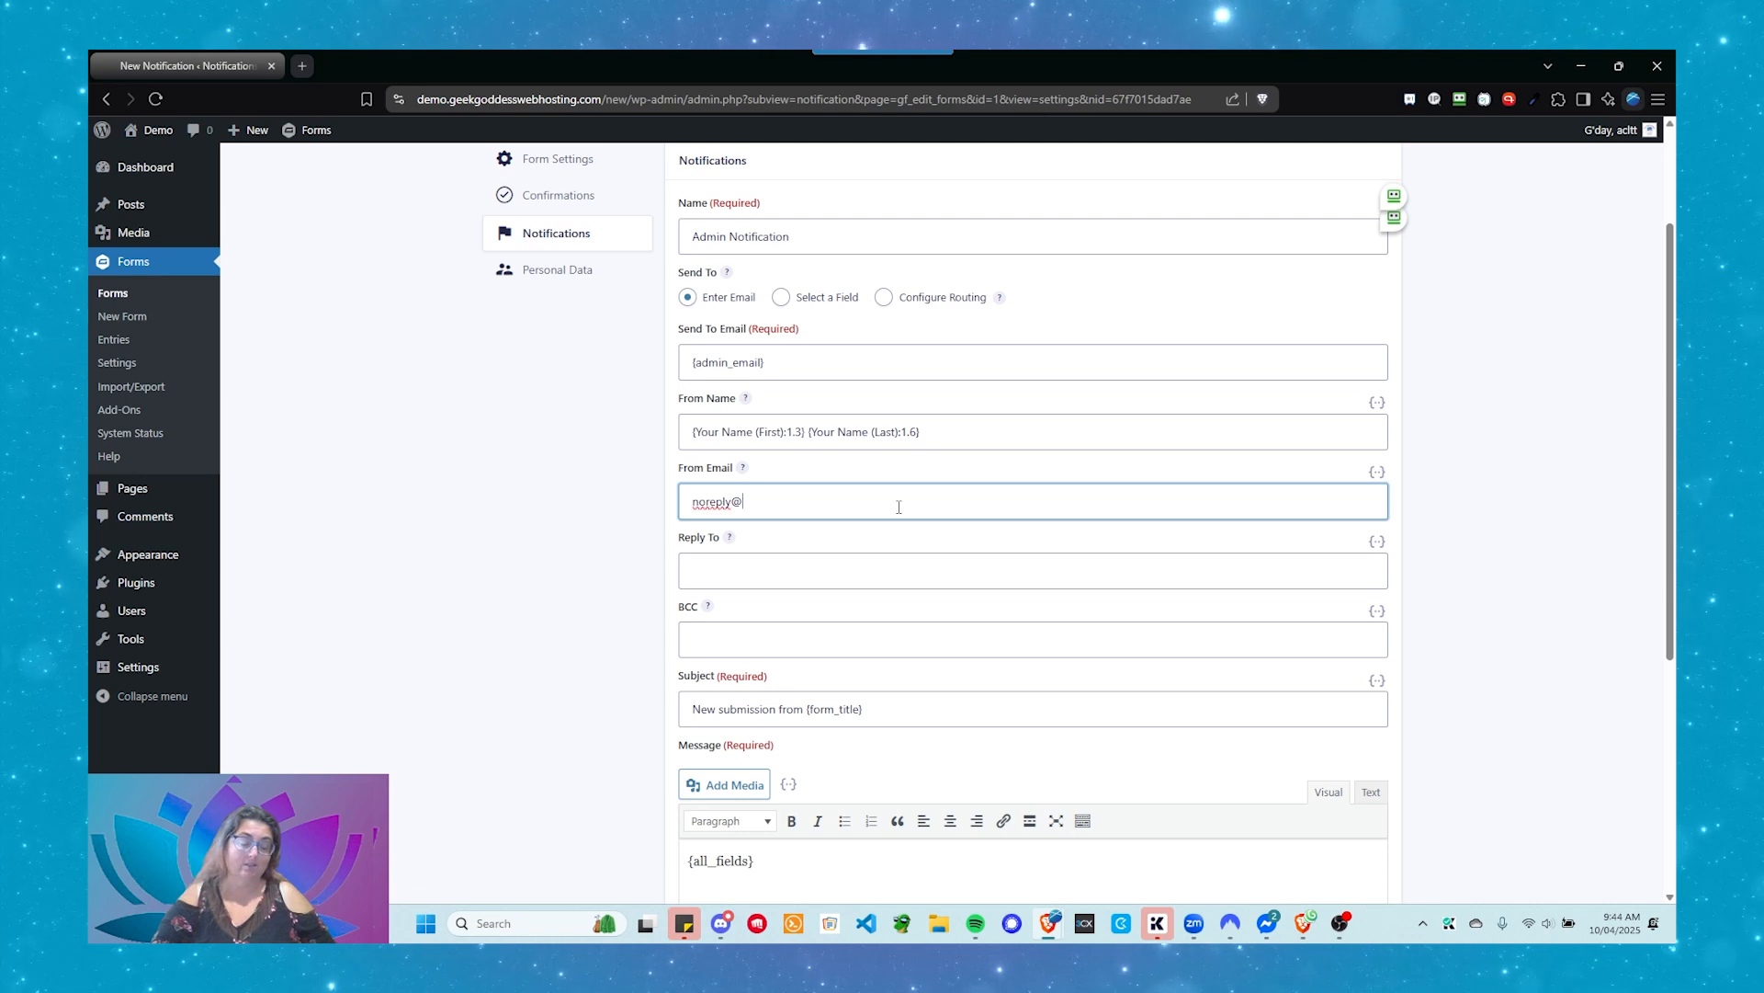
{"action": "type", "text": "mydomainname.com"}
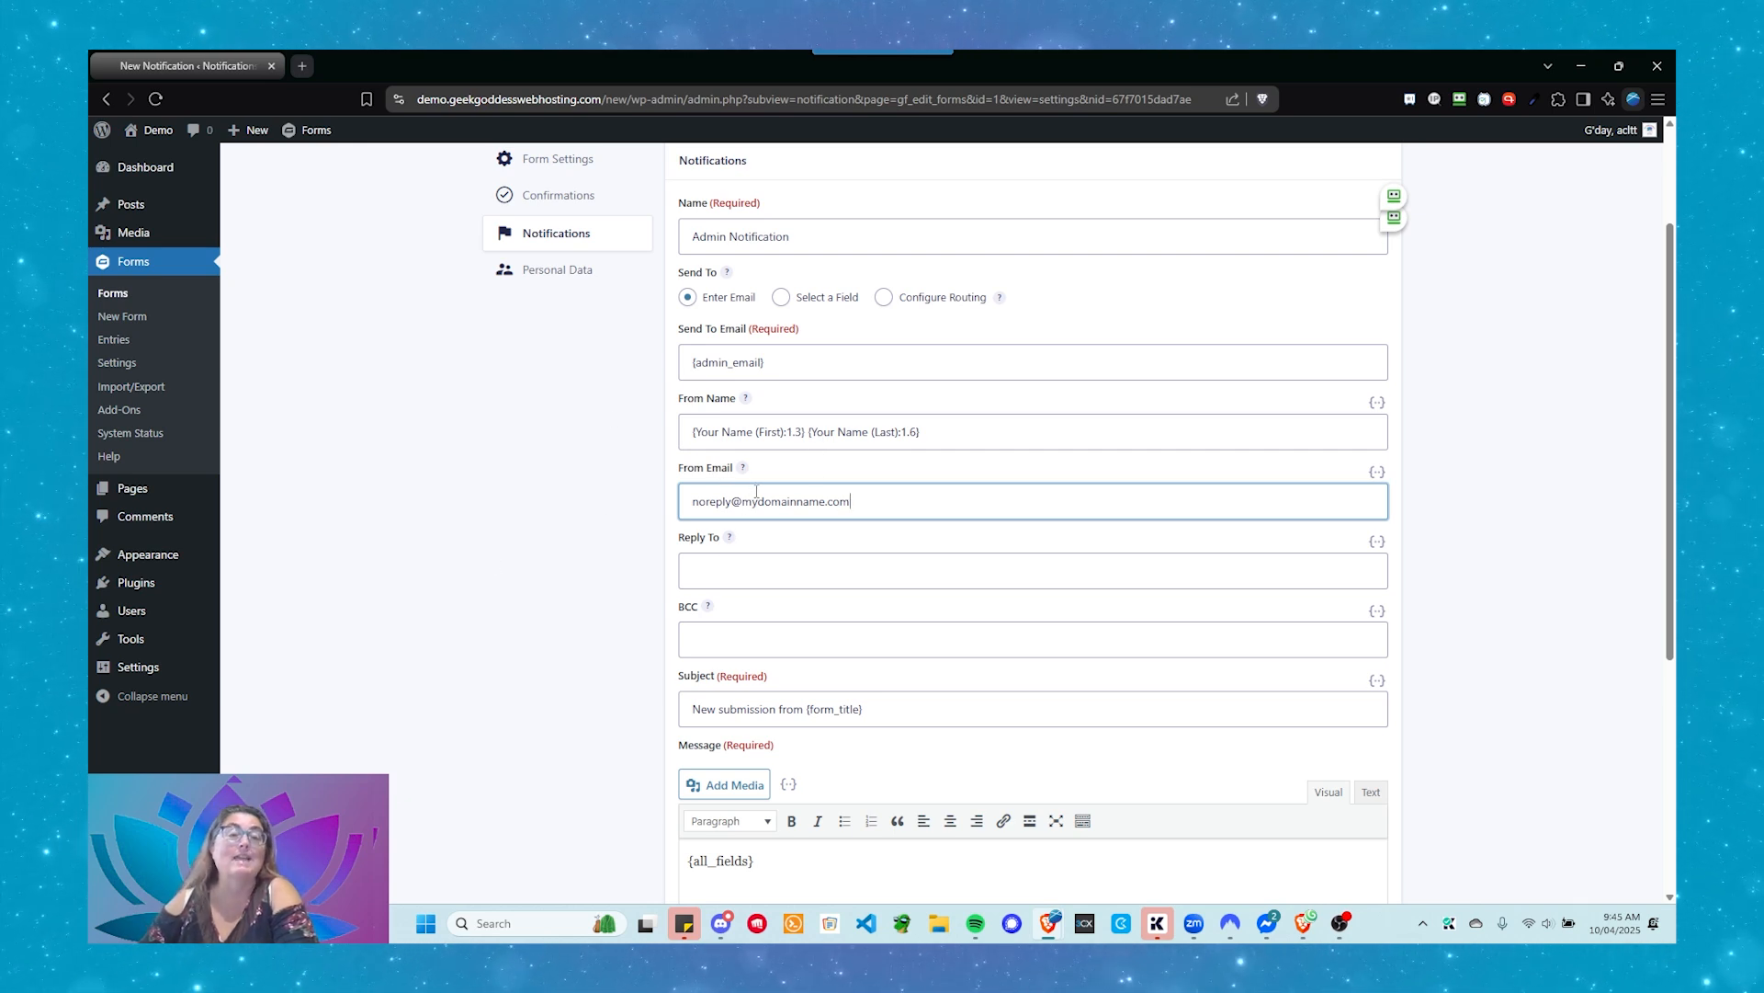
Step: Set Reply To to the form's Email Address merge tag
{"action": "left_click", "coordinate": [744, 563]}
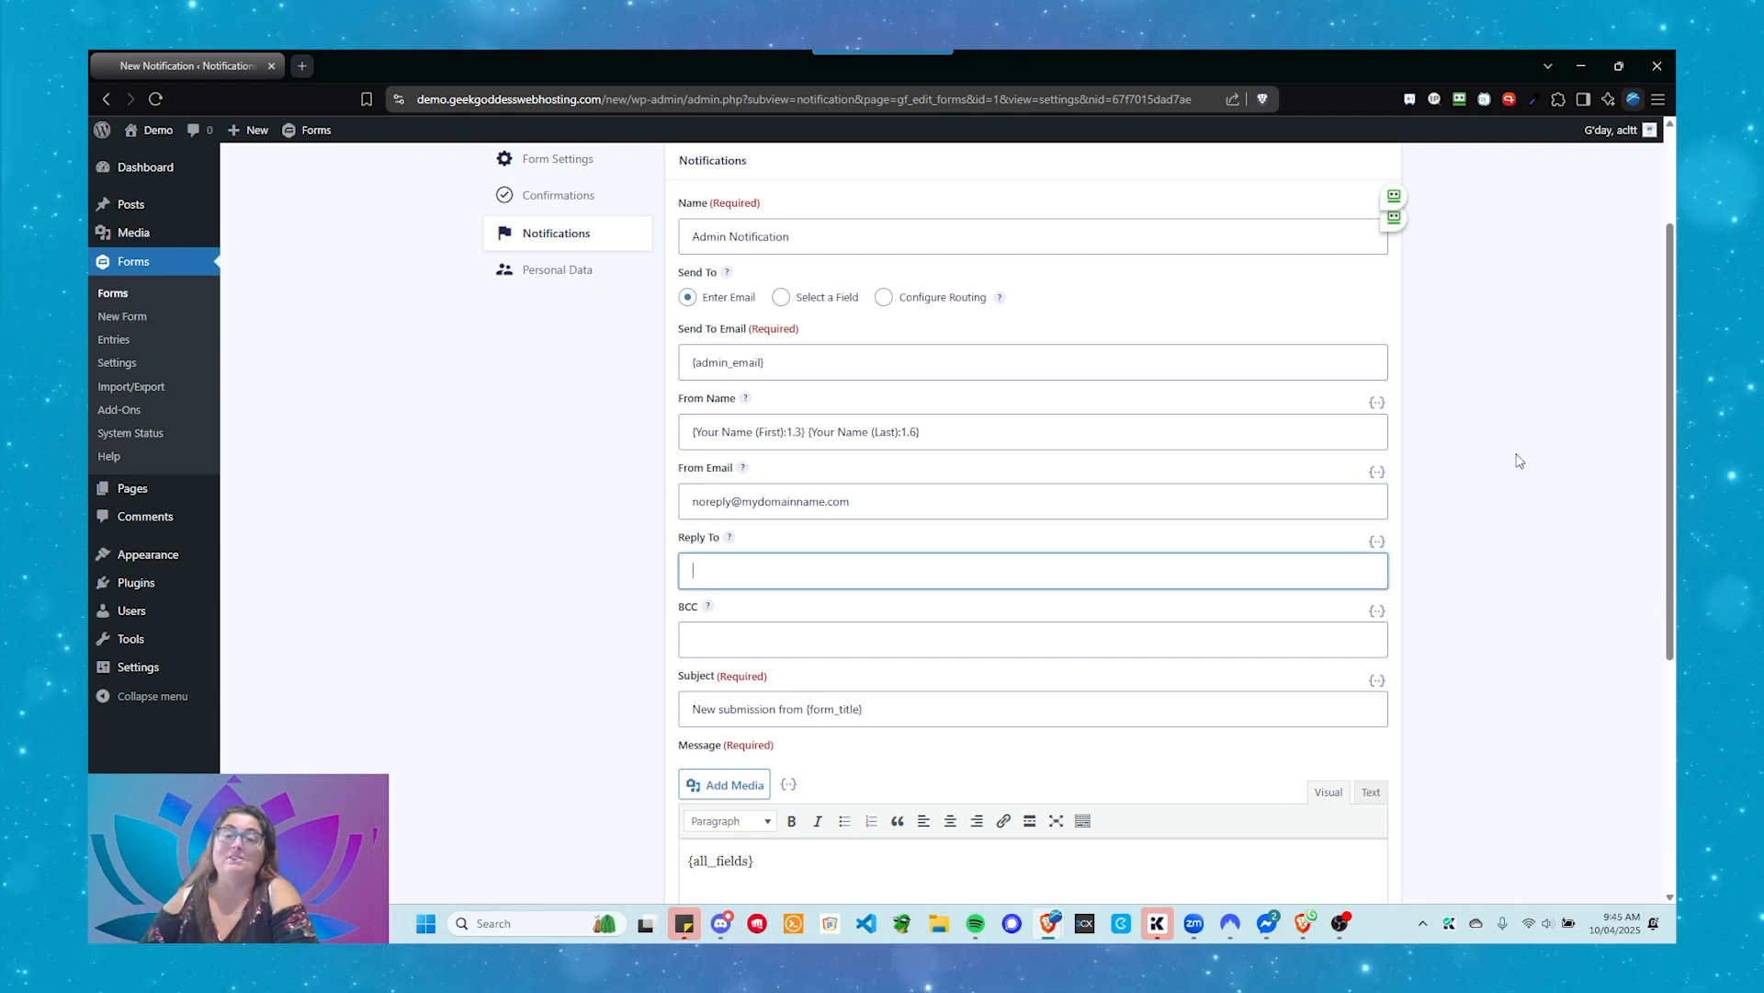
{"action": "left_click", "coordinate": [1377, 542]}
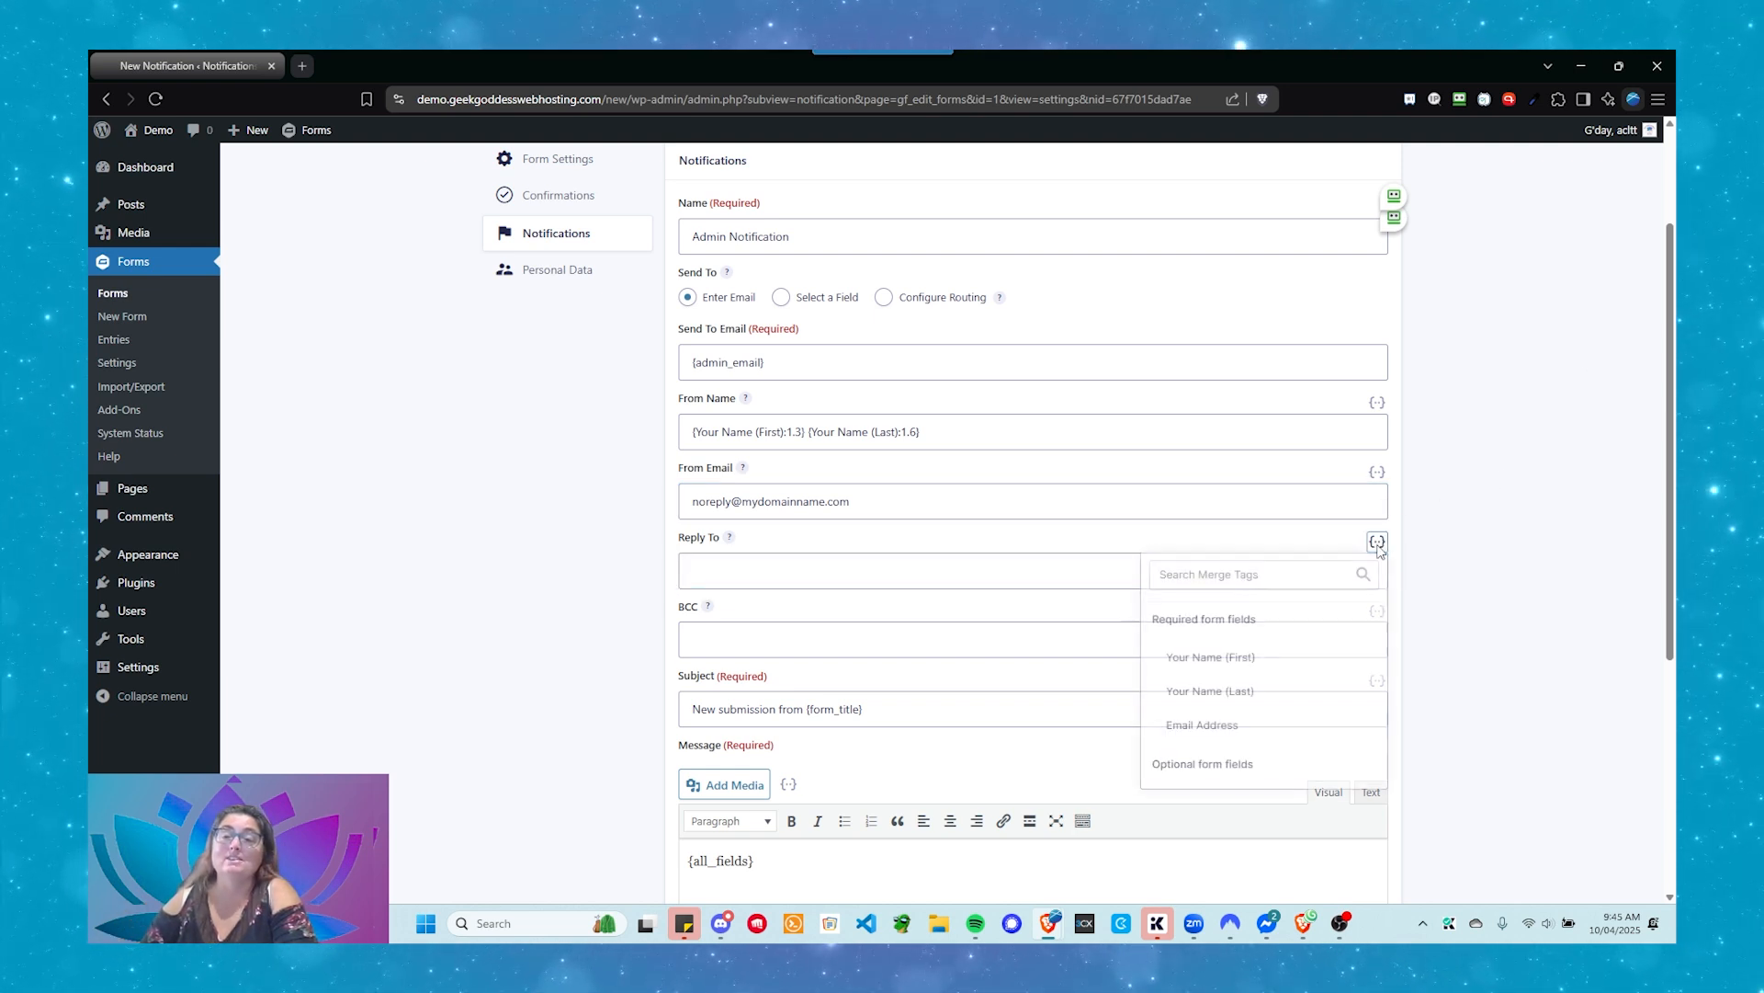
{"action": "left_click", "coordinate": [1250, 724]}
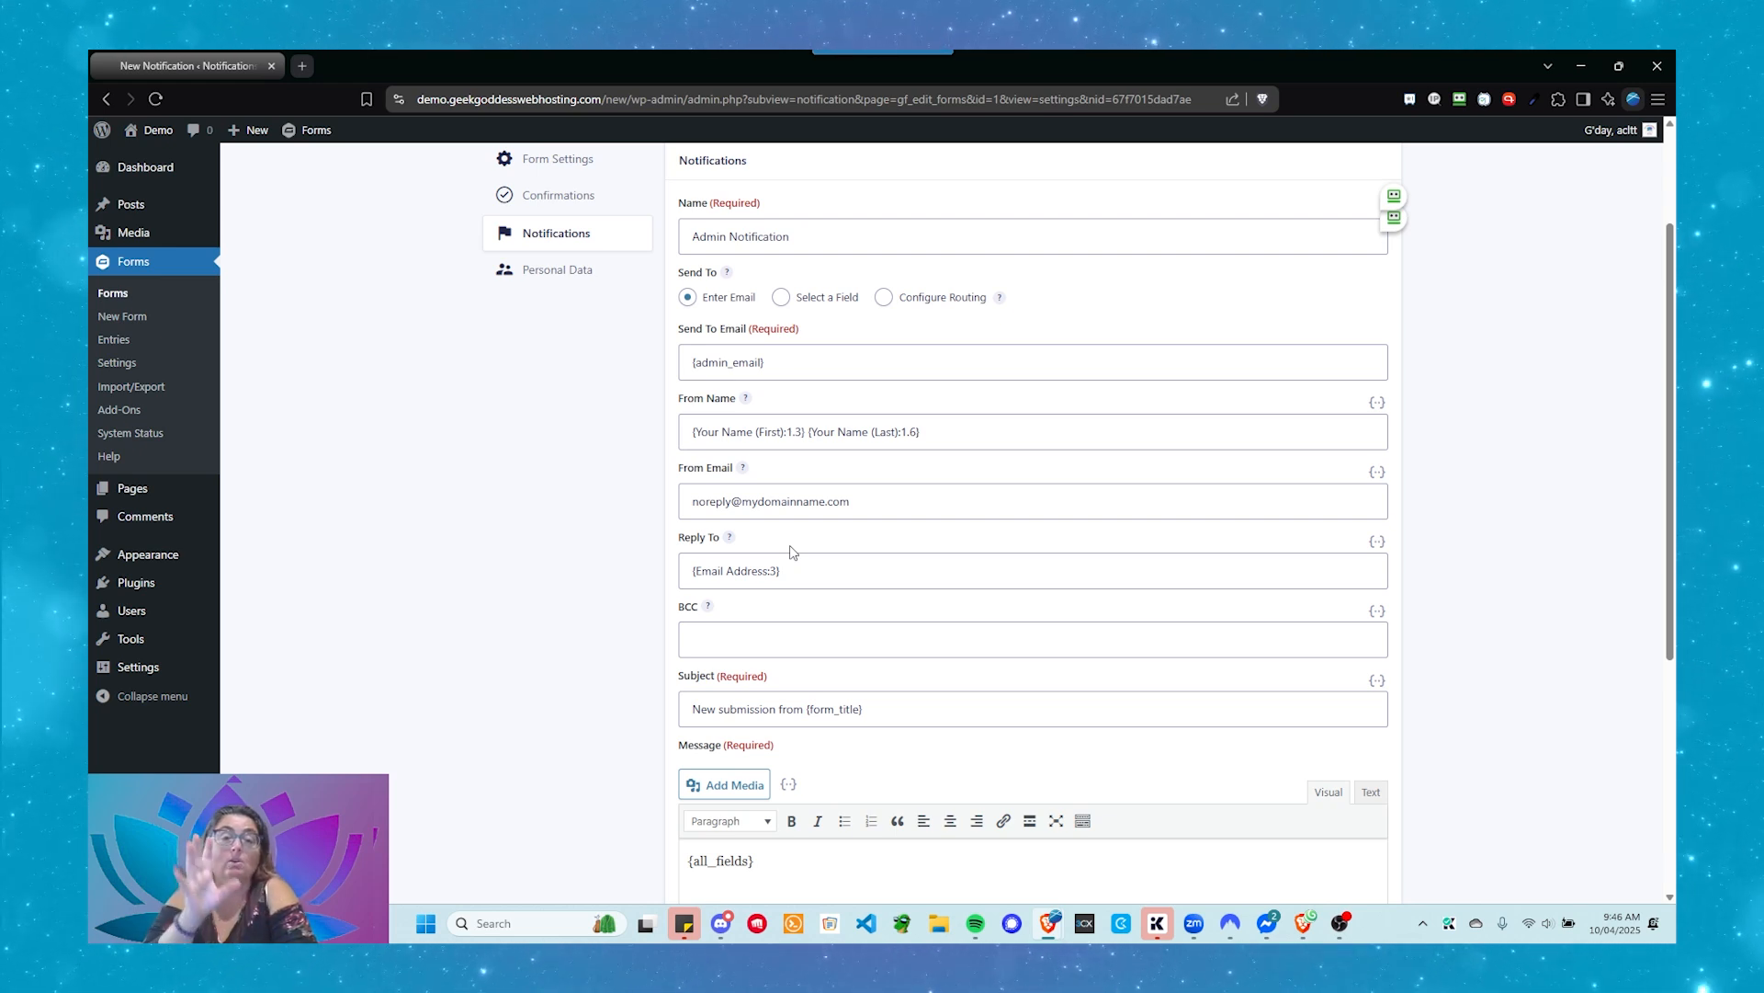
Step: Replace the notification's subject text with "Website Contact From ", leaving BCC empty
{"action": "scroll", "coordinate": [794, 549], "scroll_direction": "down", "scroll_amount": 1}
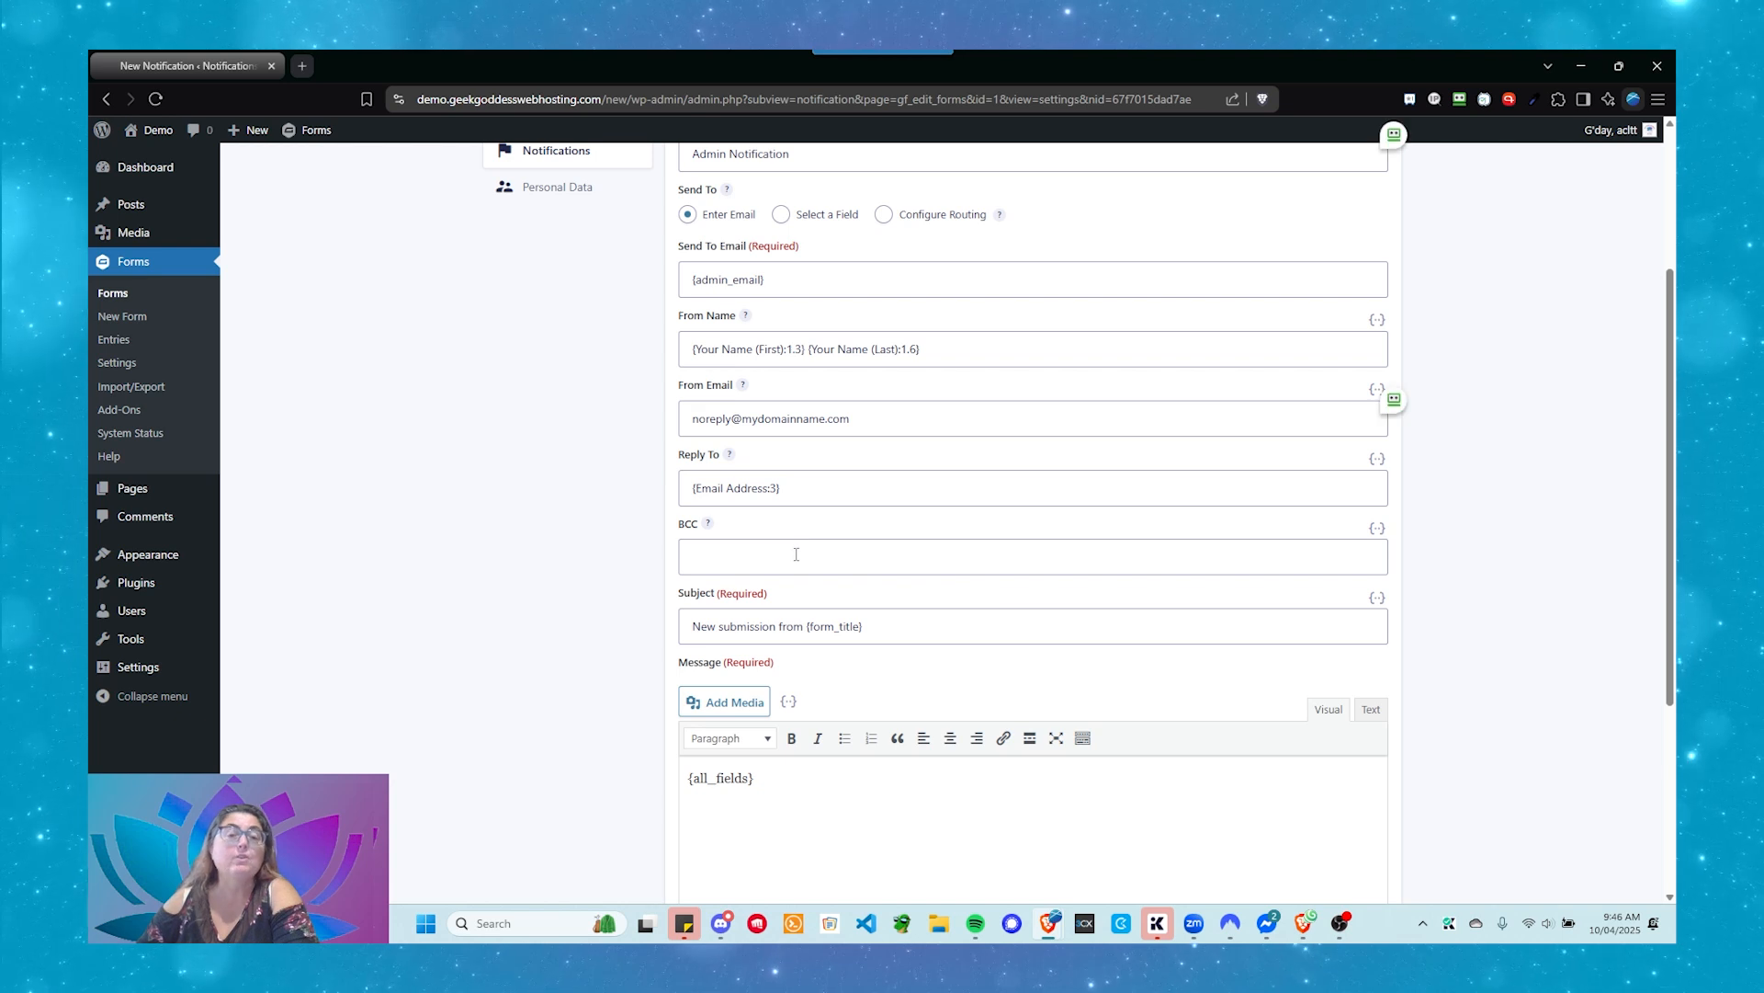
{"action": "left_click", "coordinate": [796, 554]}
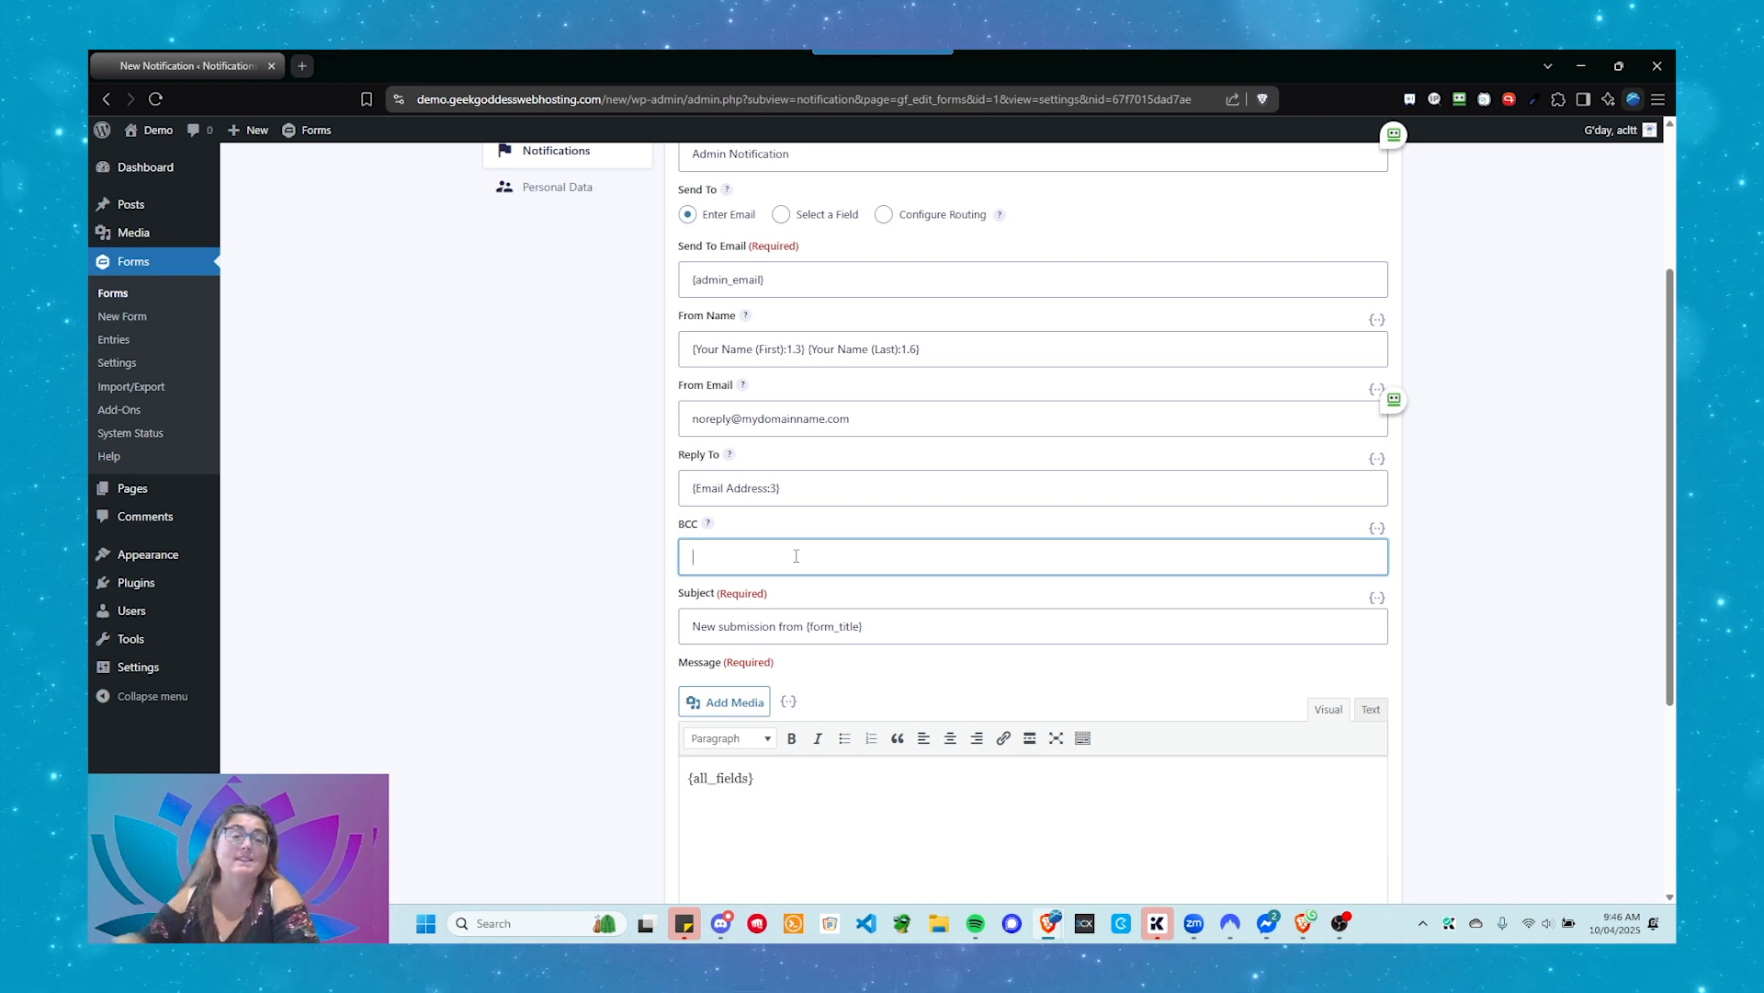
{"action": "scroll", "coordinate": [781, 546], "scroll_direction": "down", "scroll_amount": 2}
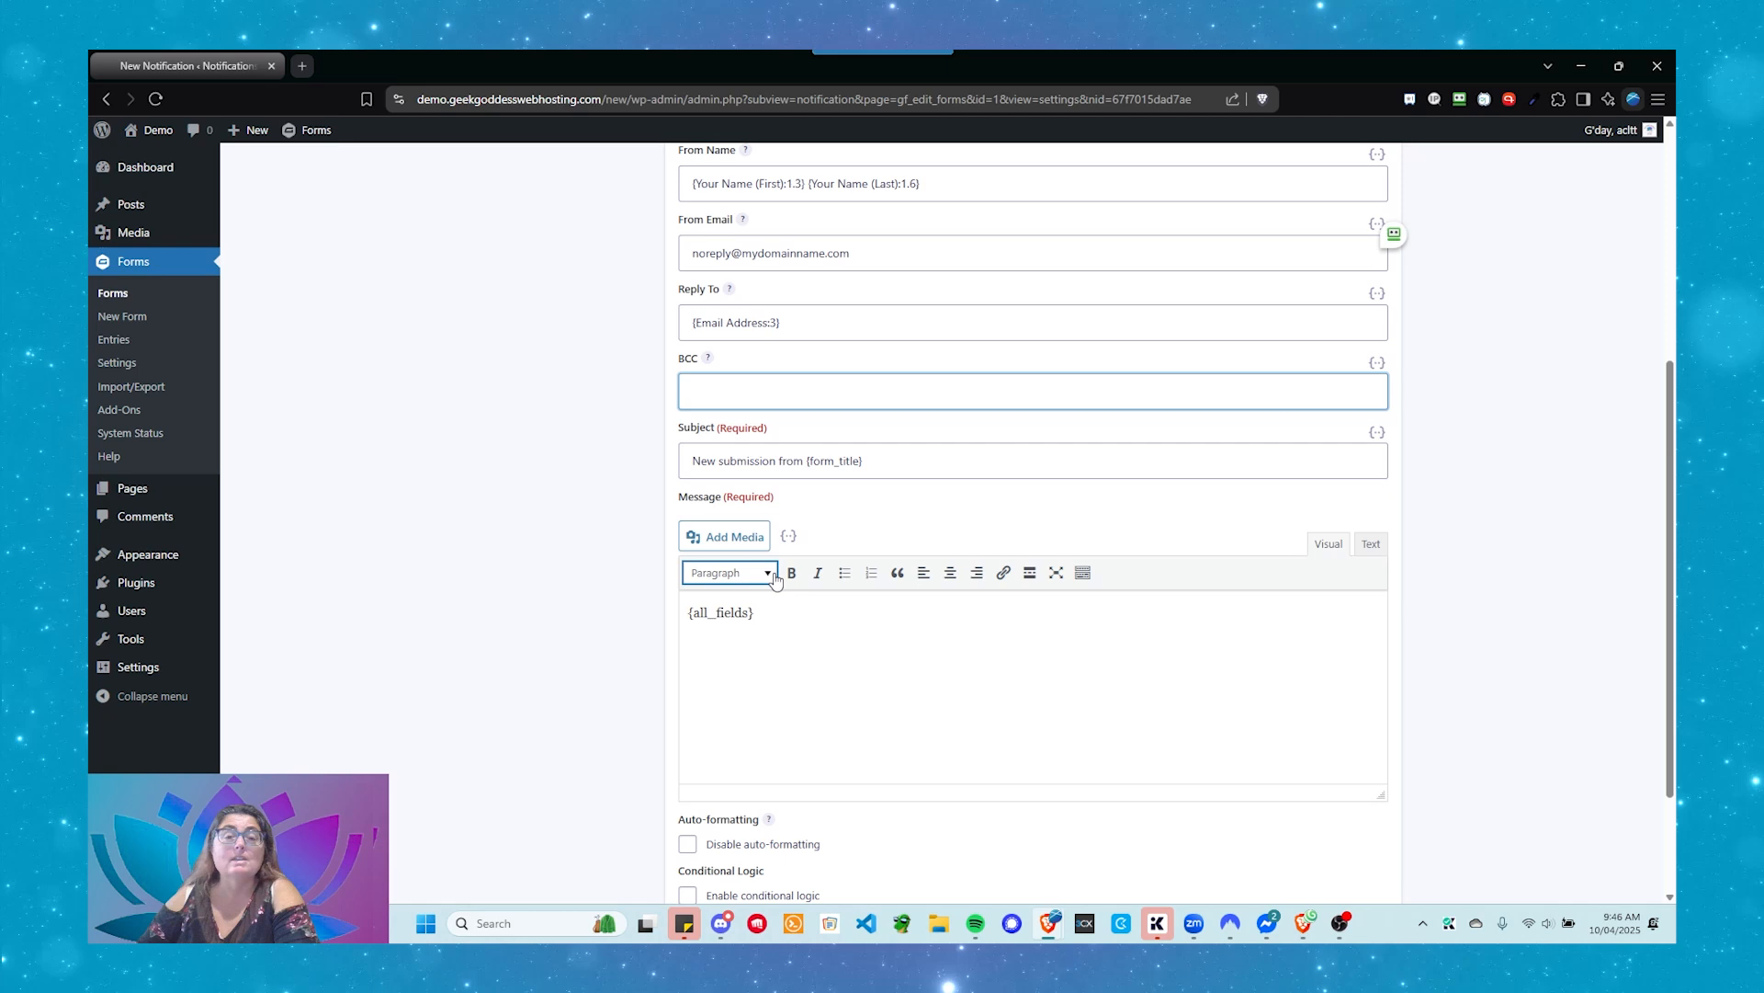
{"action": "left_click", "coordinate": [886, 462]}
{"action": "left_click_drag", "start_coordinate": [886, 462], "coordinate": [667, 459]}
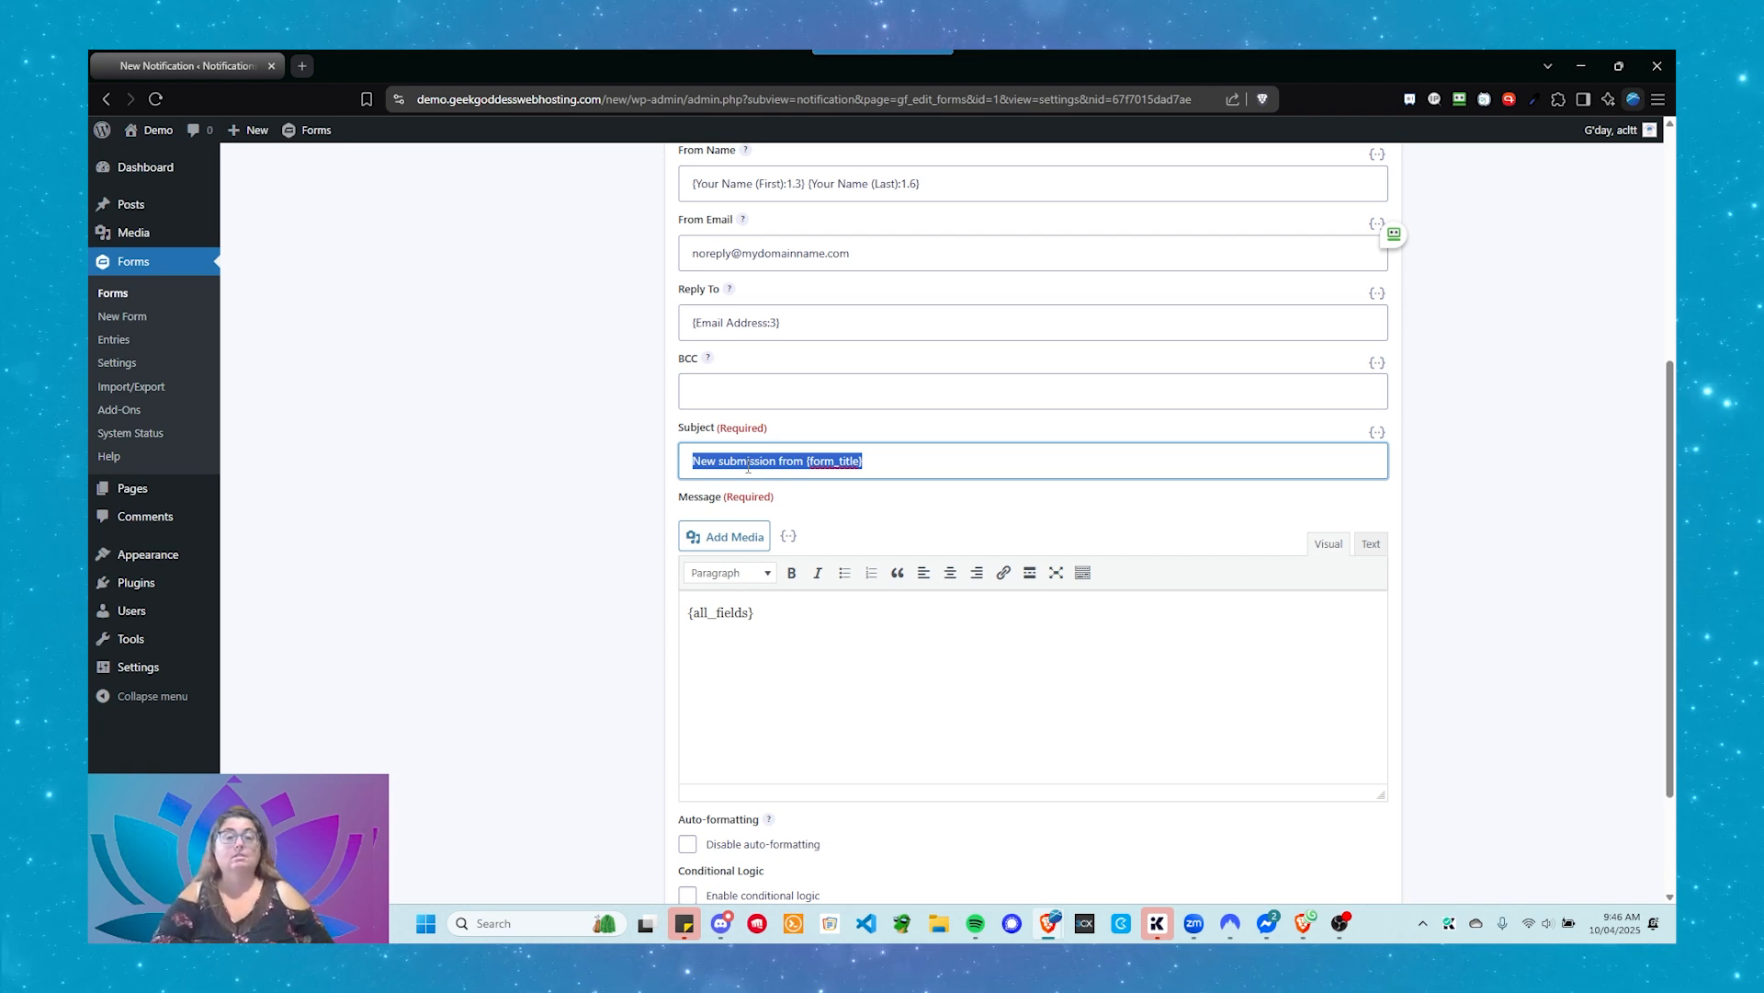
{"action": "type", "text": "Website C"}
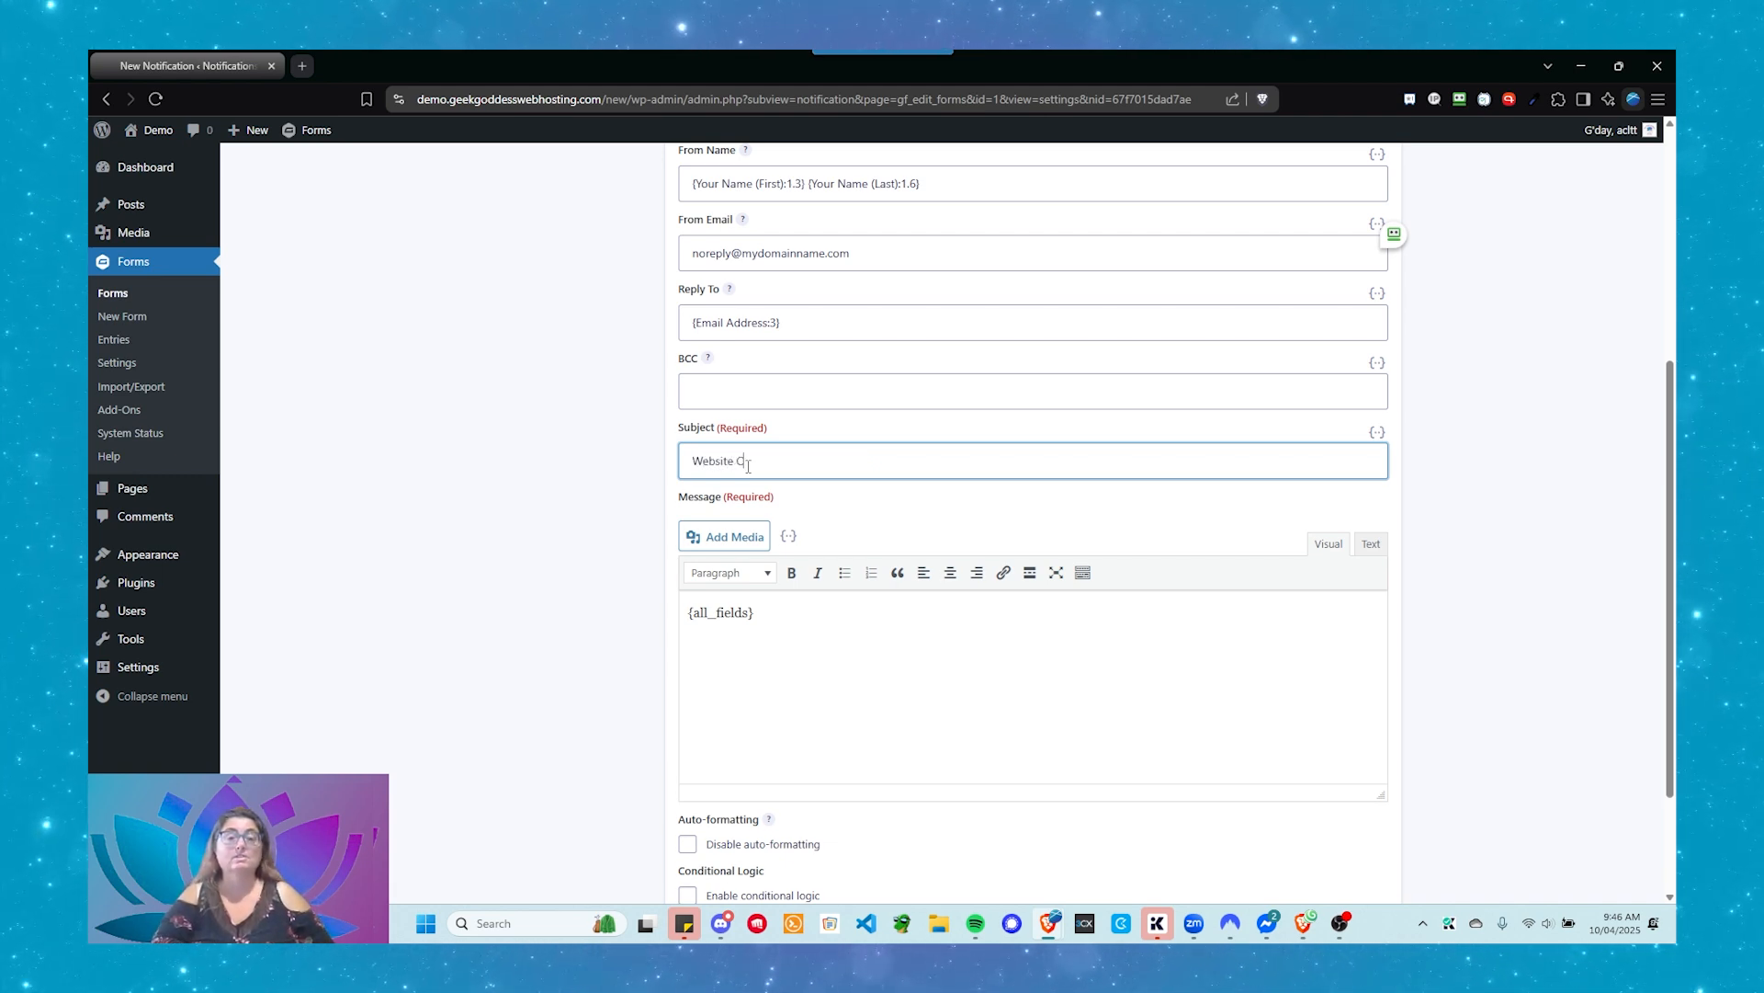
{"action": "type", "text": "ontact "}
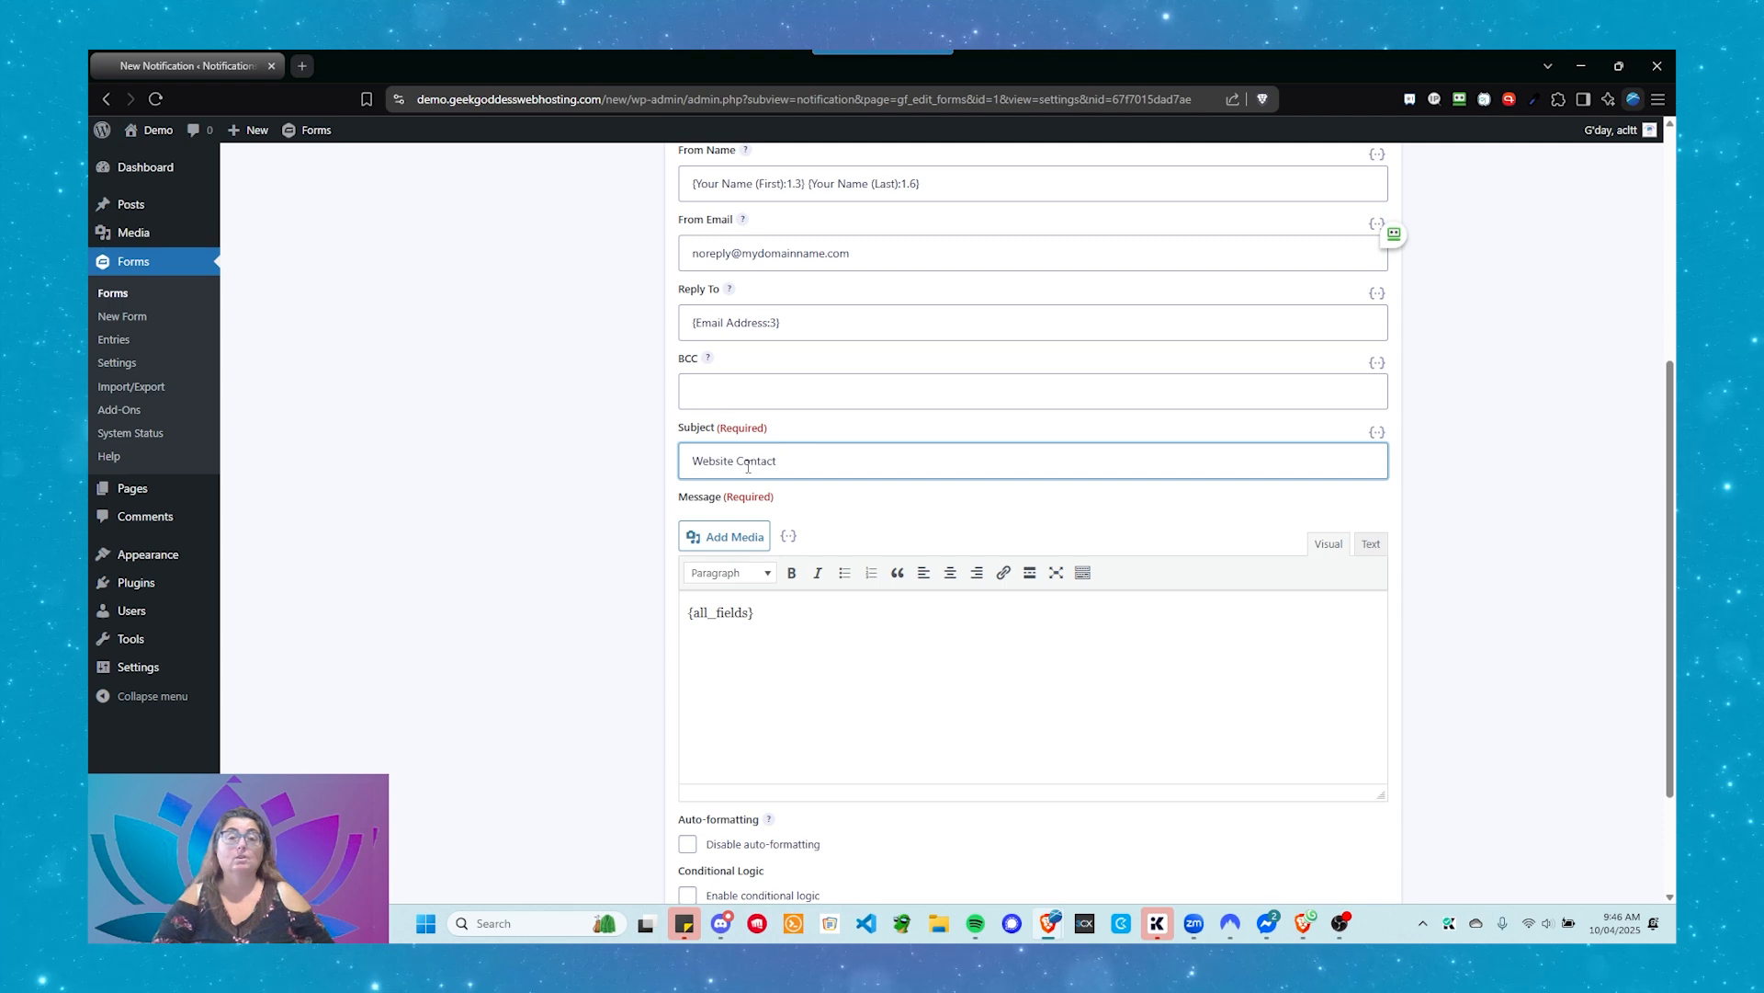
{"action": "type", "text": "From"}
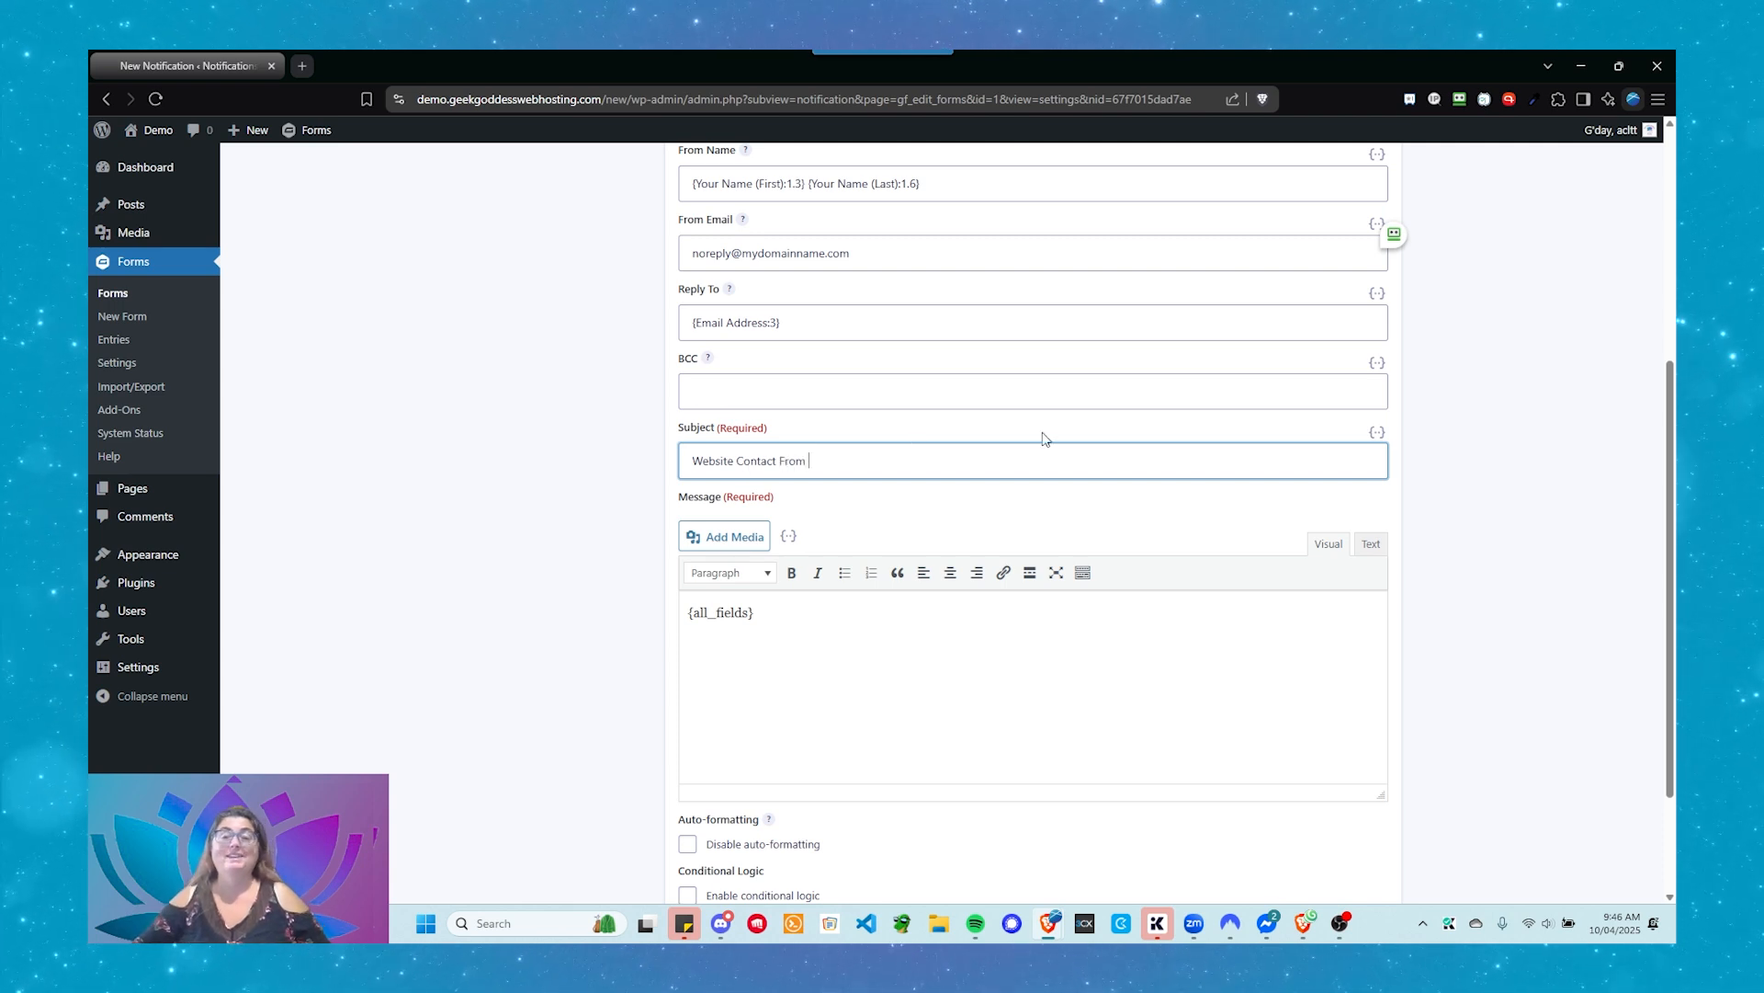
Step: Append the Your Name (First) and Your Name (Last) merge tags to the subject
{"action": "left_click", "coordinate": [1378, 432]}
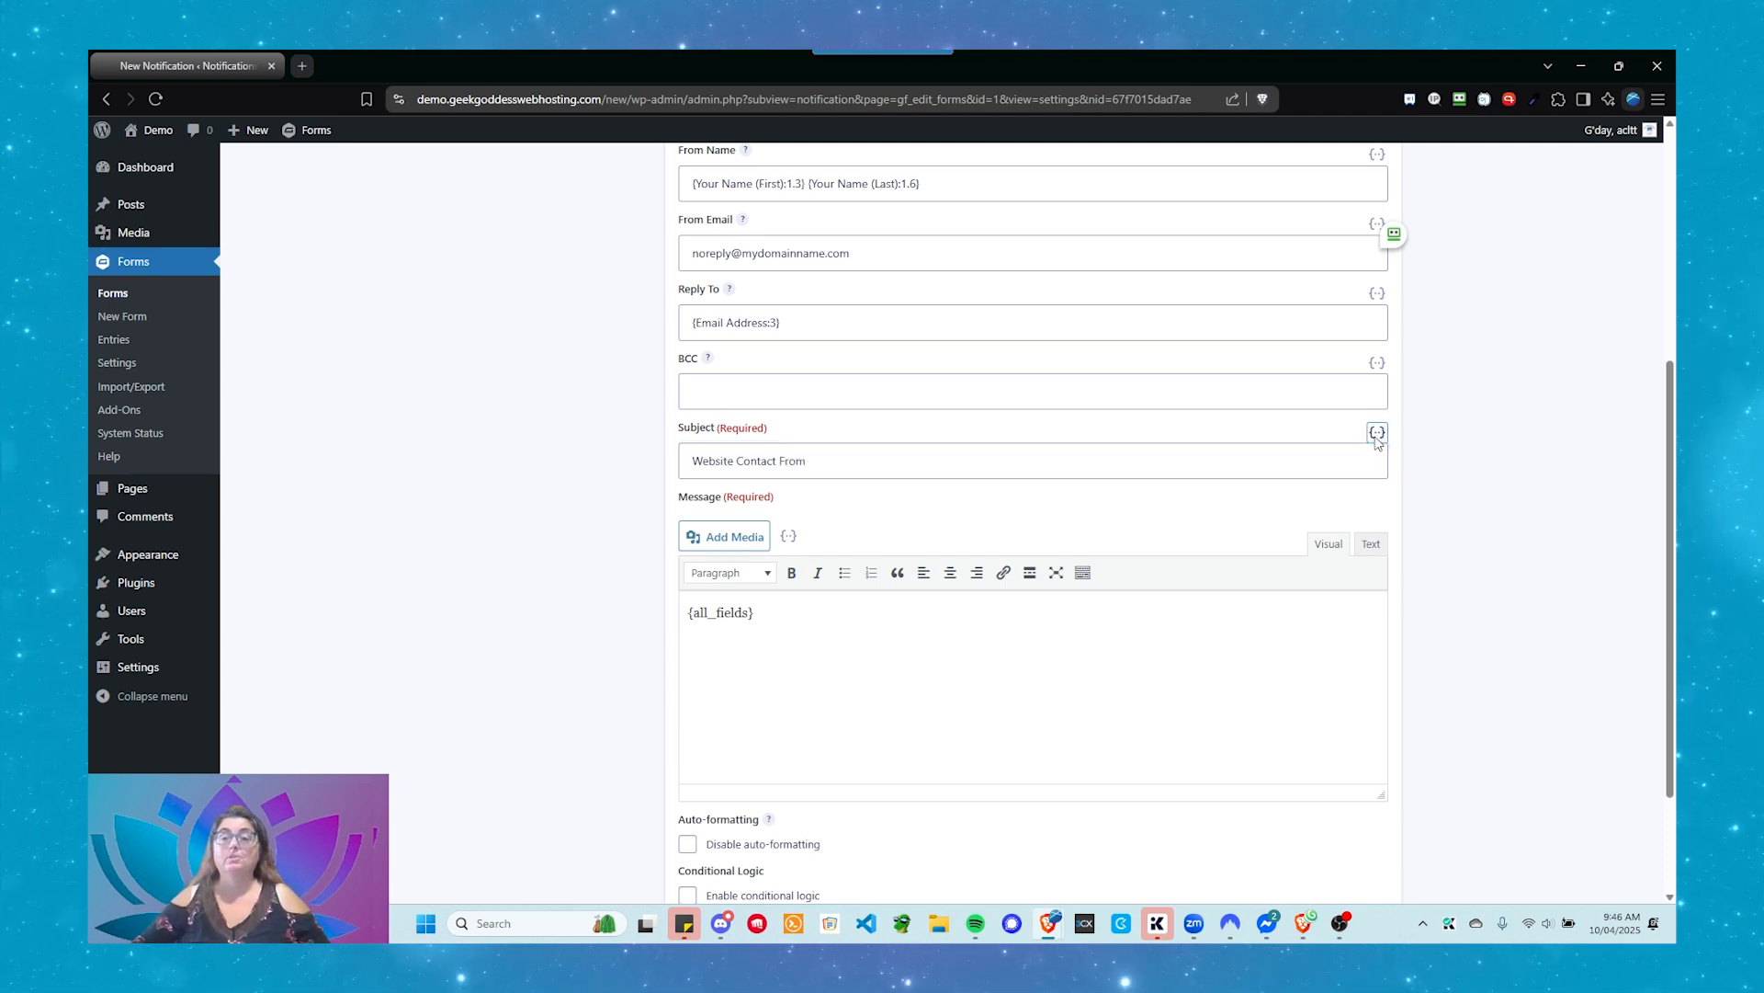
{"action": "left_click", "coordinate": [1222, 548]}
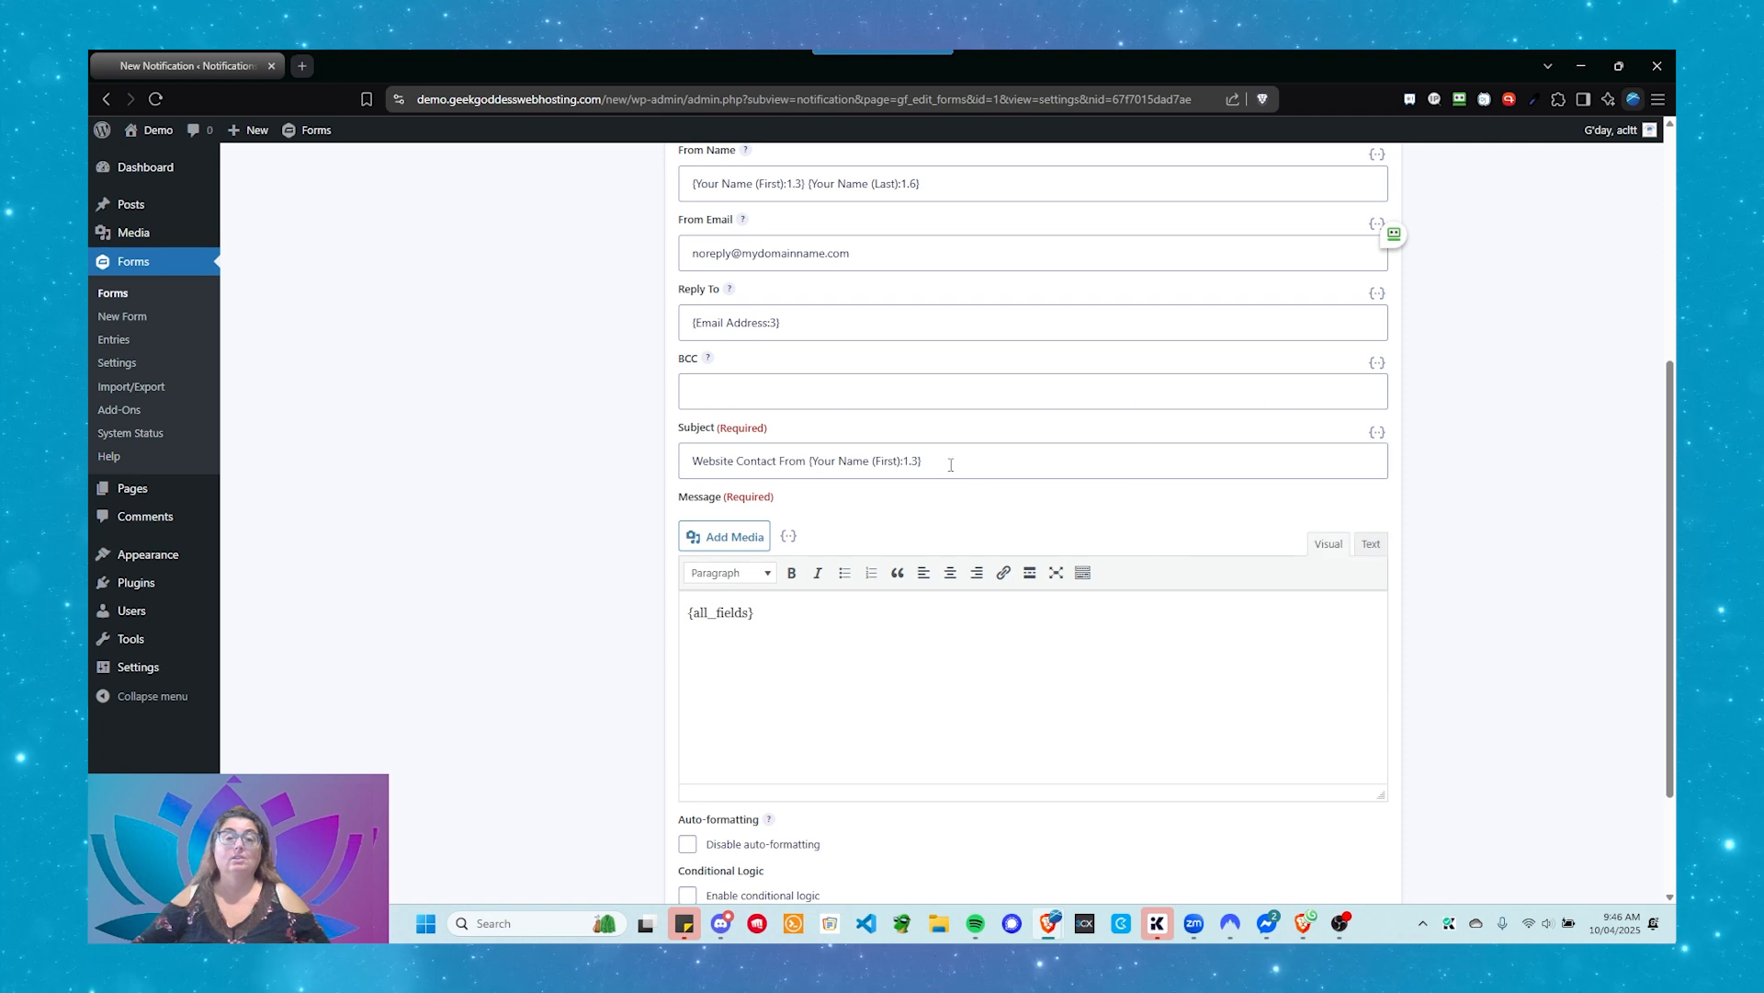
{"action": "left_click", "coordinate": [1378, 433]}
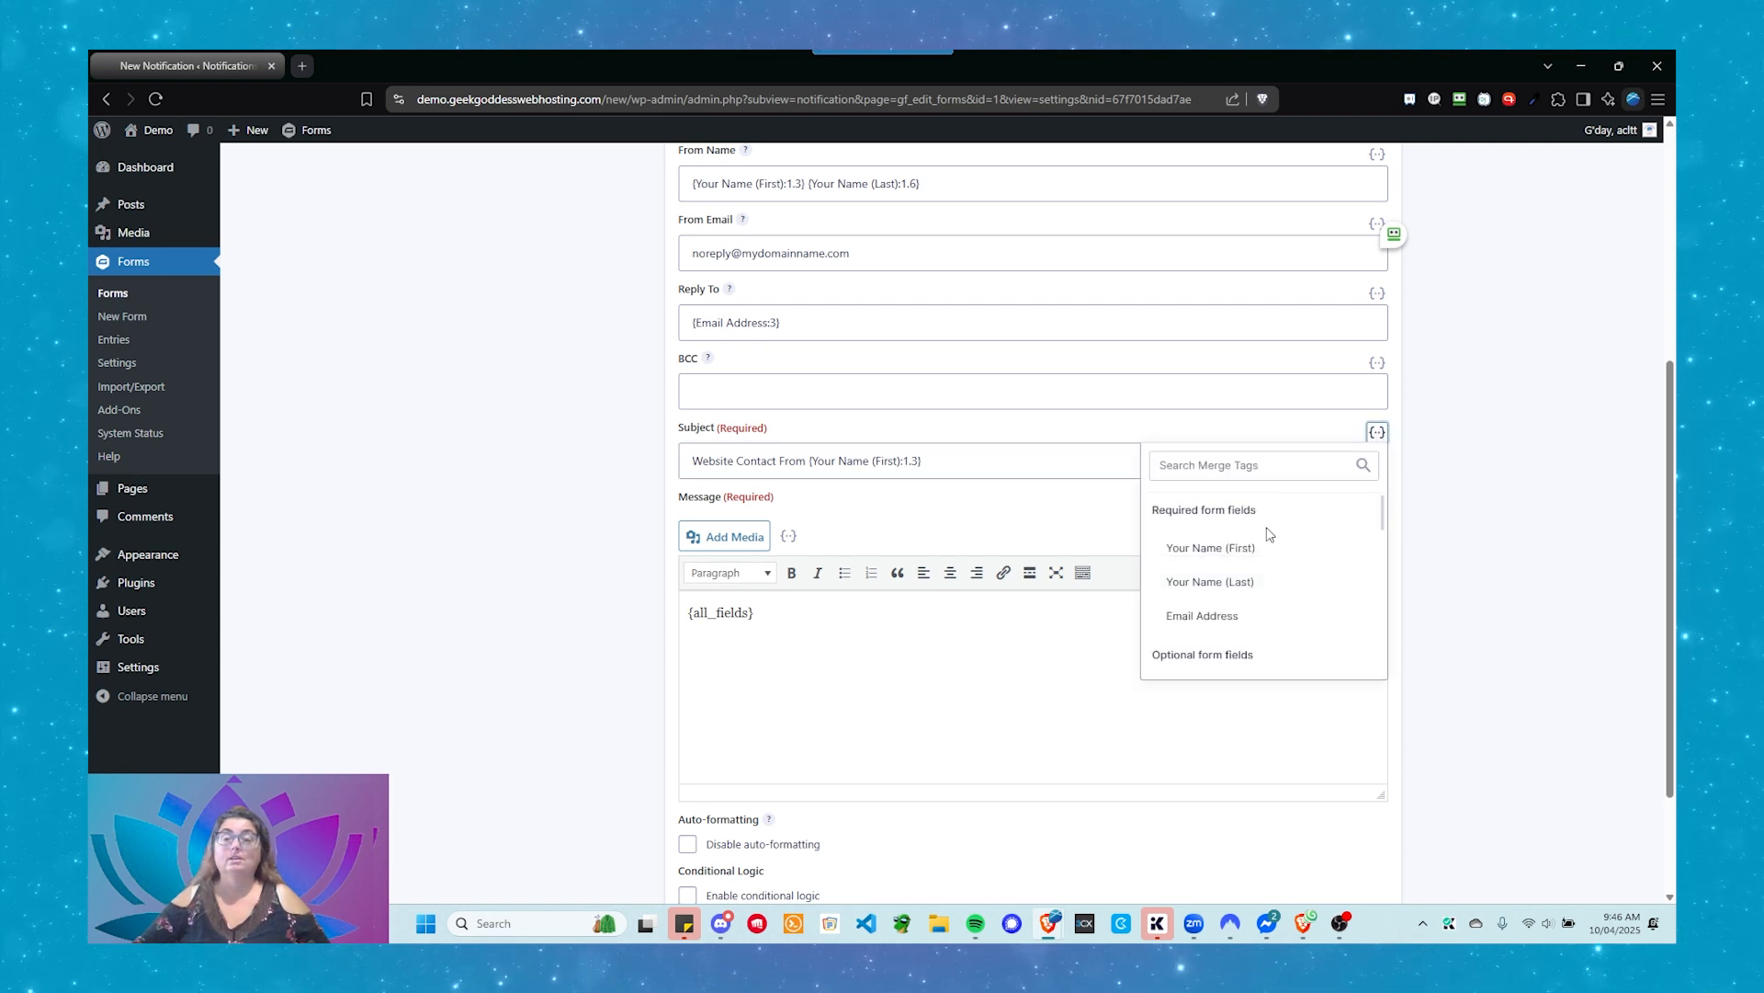
{"action": "left_click", "coordinate": [1250, 586]}
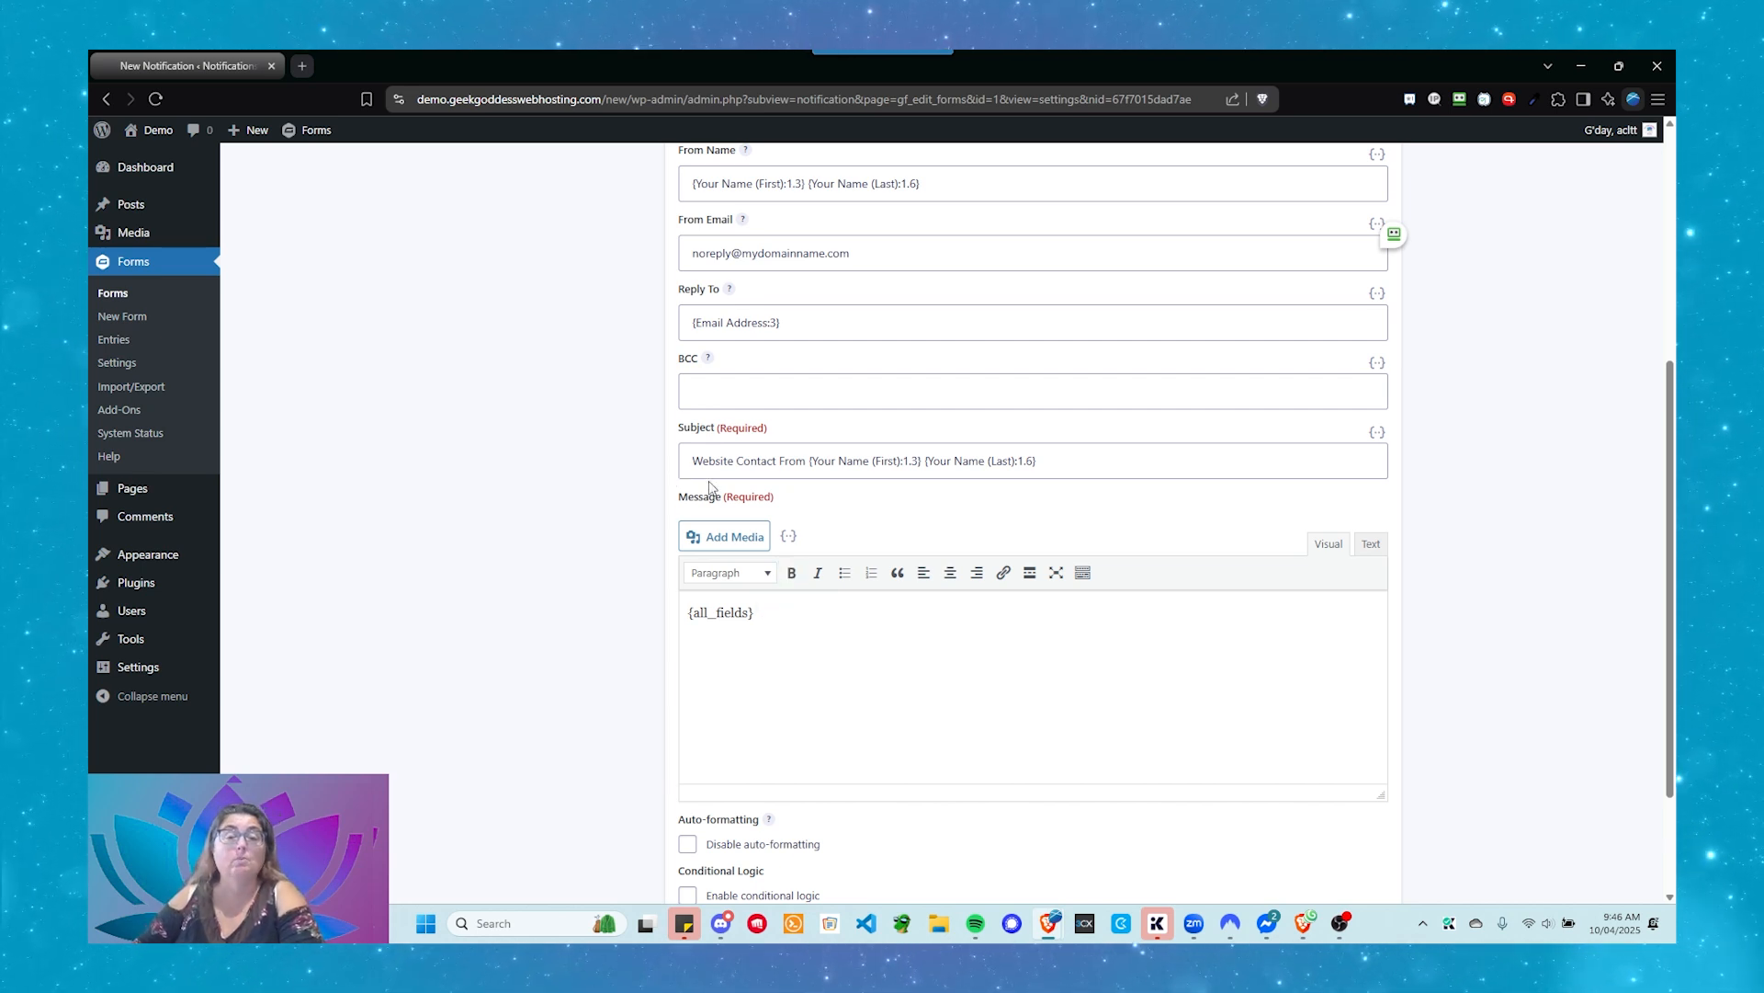
Step: Review the notification's recipient, sender, reply-to and subject fields, including the wording at the start of the subject
{"action": "scroll", "coordinate": [861, 493], "scroll_direction": "up", "scroll_amount": 1}
{"action": "scroll", "coordinate": [860, 494], "scroll_direction": "up", "scroll_amount": 3}
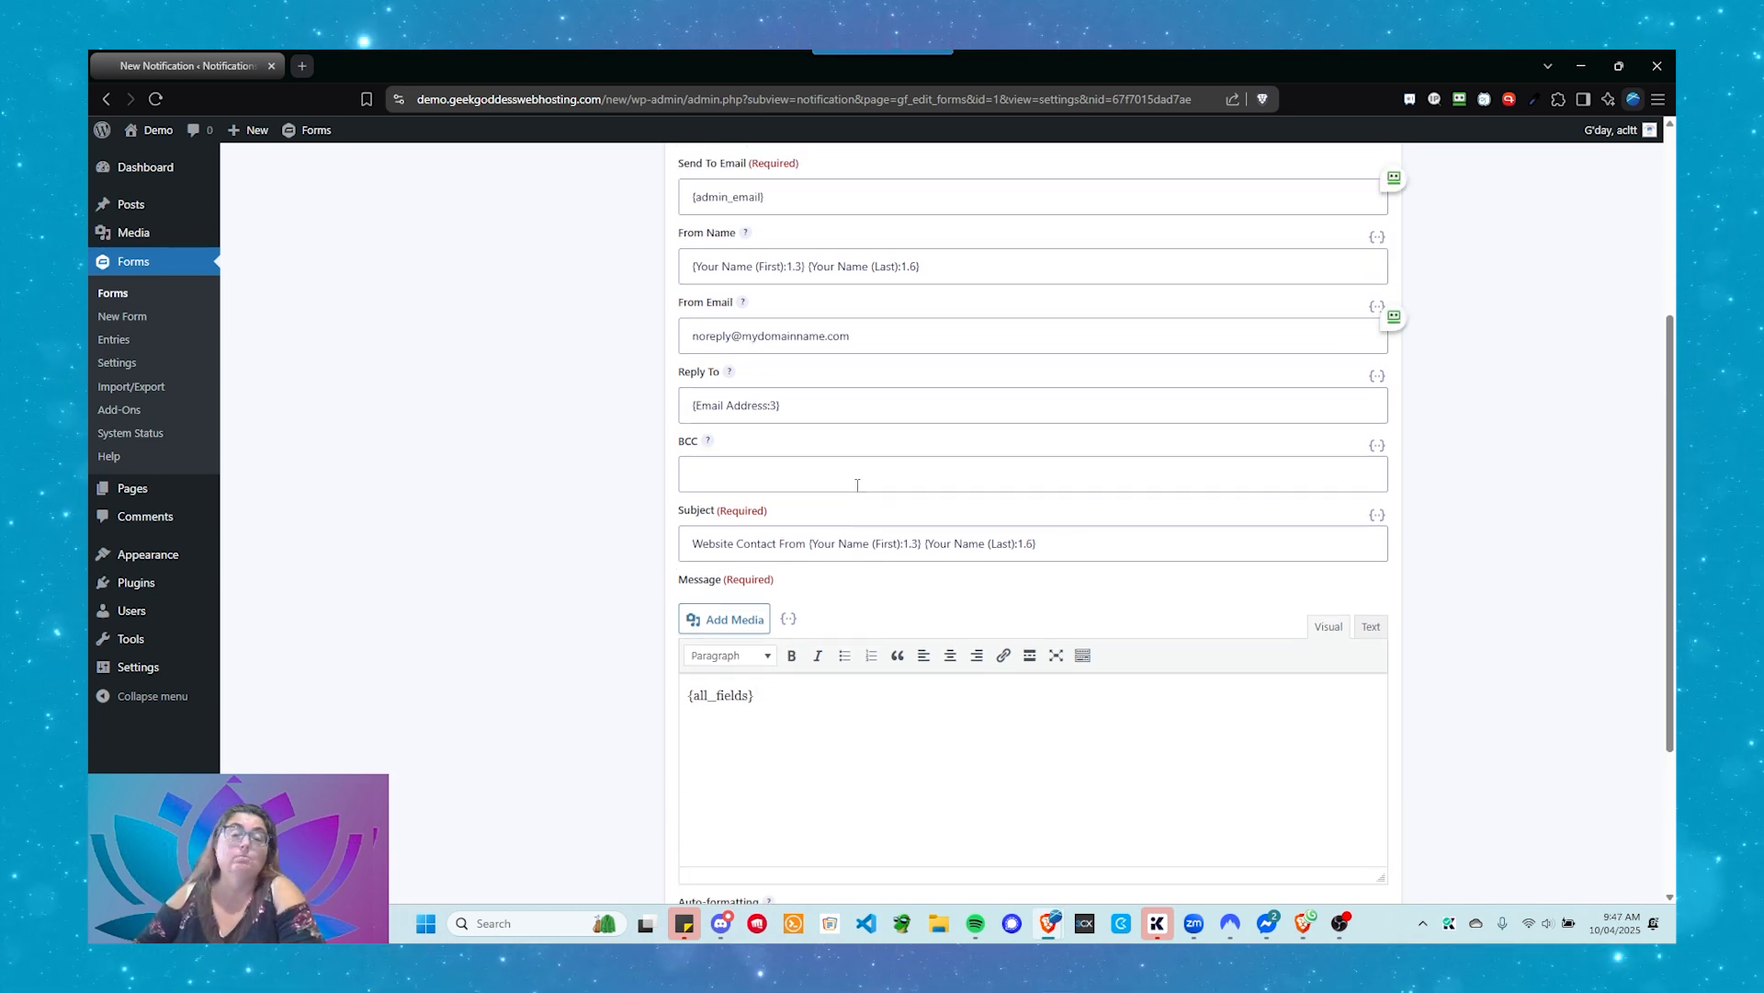
{"action": "scroll", "coordinate": [802, 404], "scroll_direction": "down", "scroll_amount": 1}
{"action": "scroll", "coordinate": [802, 425], "scroll_direction": "down", "scroll_amount": 3}
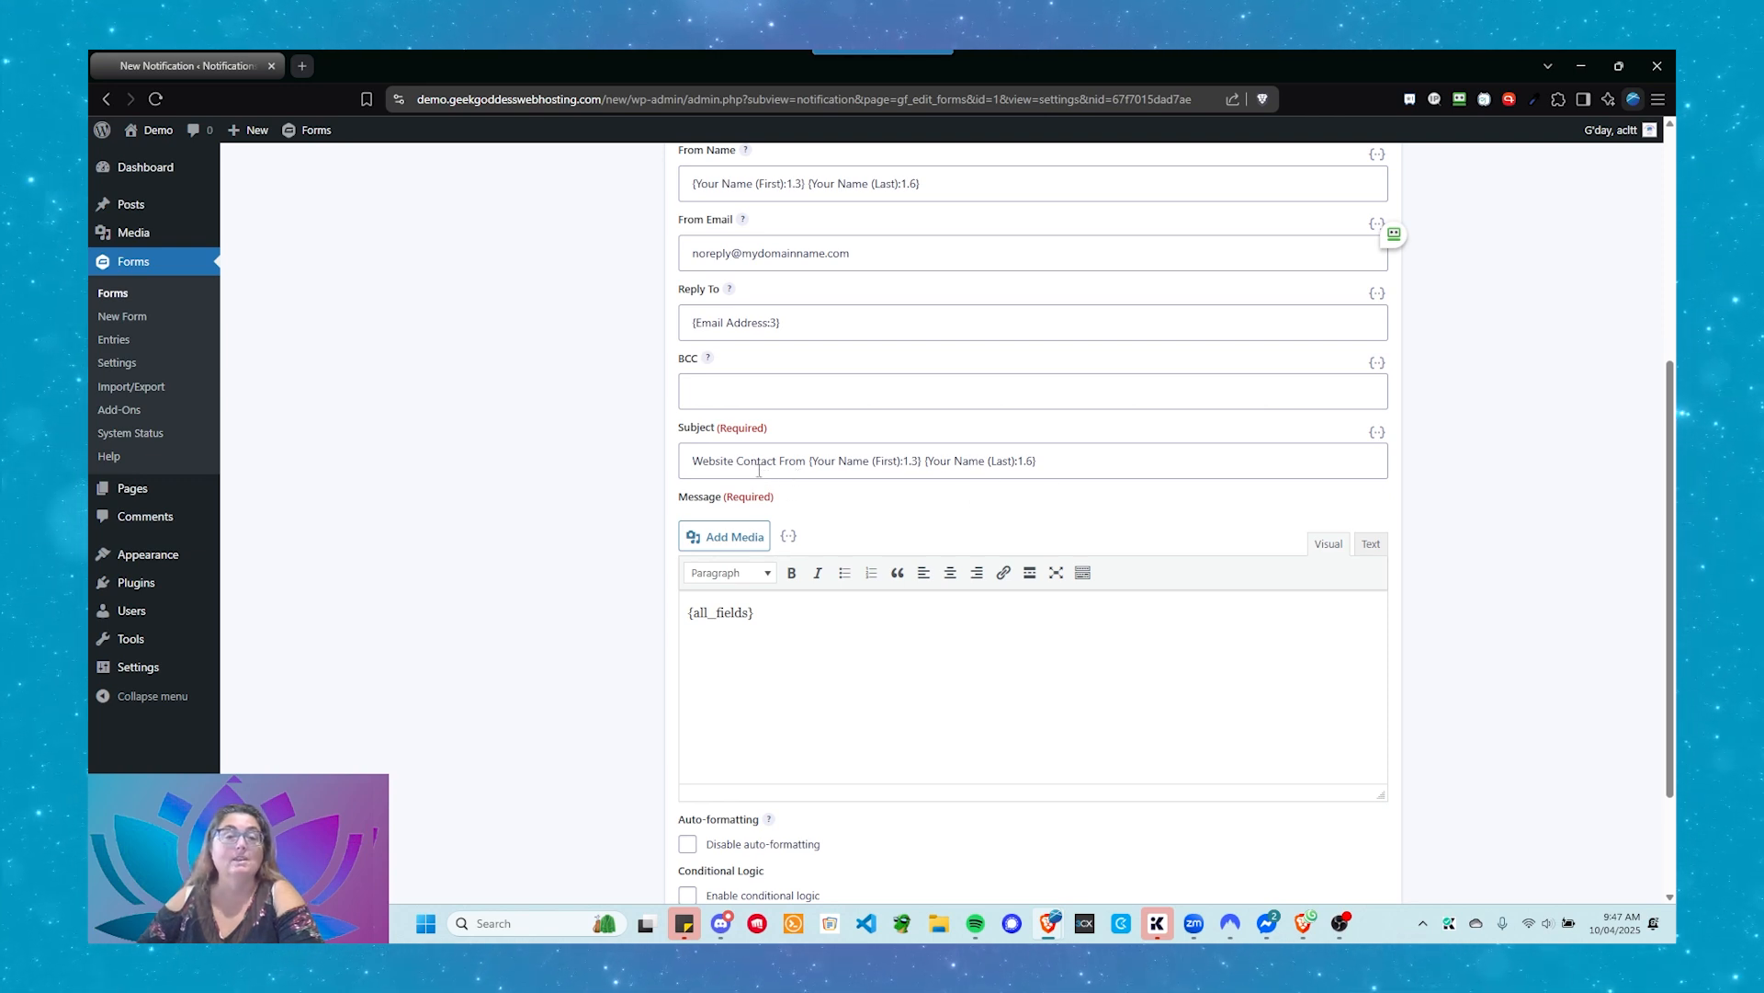
{"action": "double_click", "coordinate": [709, 461]}
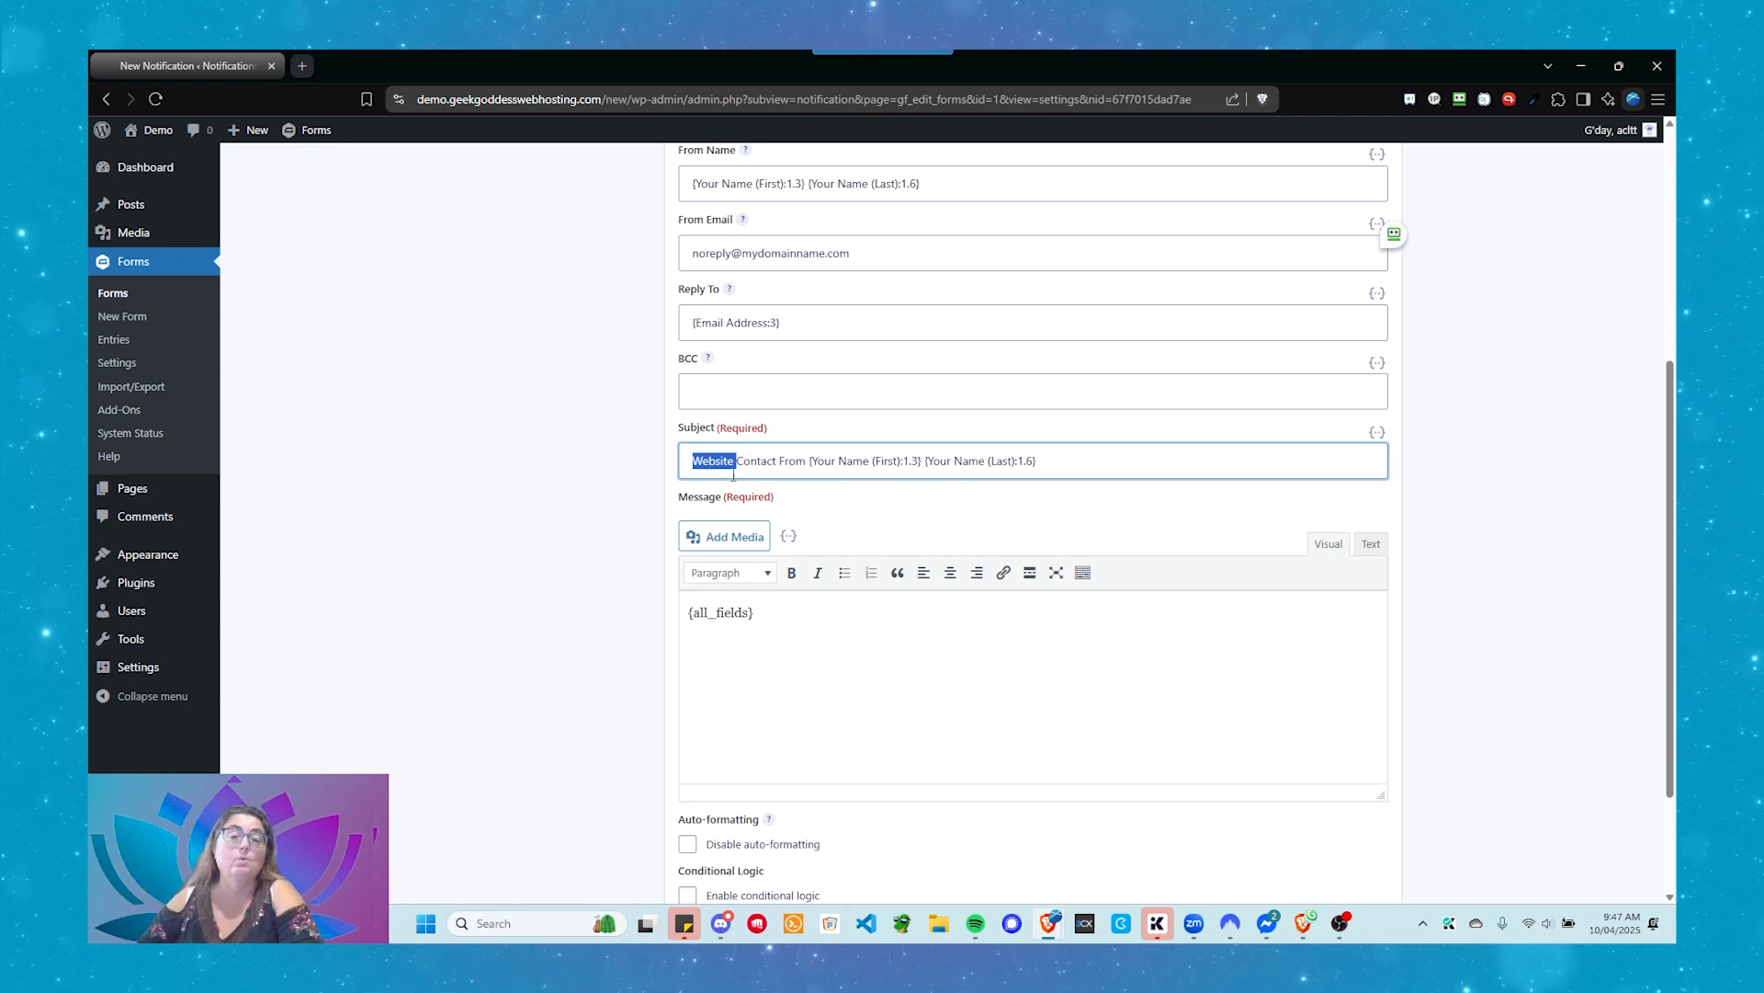
{"action": "scroll", "coordinate": [771, 372], "scroll_direction": "up", "scroll_amount": 5}
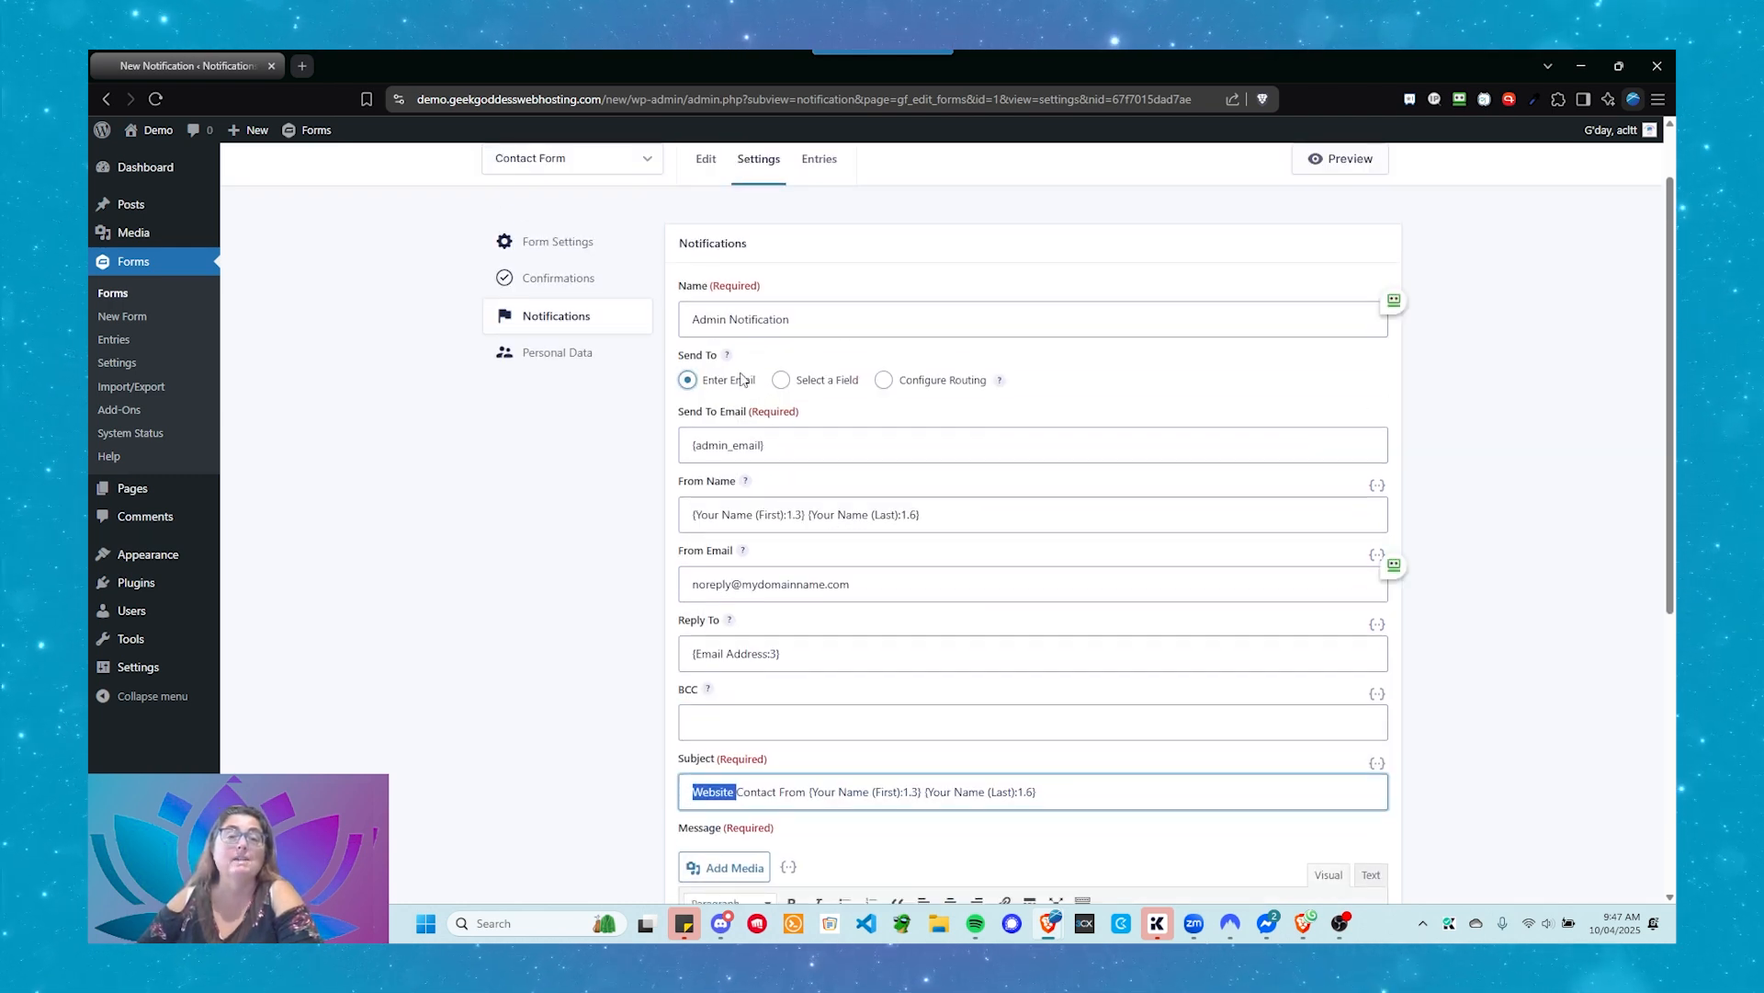
{"action": "scroll", "coordinate": [742, 378], "scroll_direction": "down", "scroll_amount": 4}
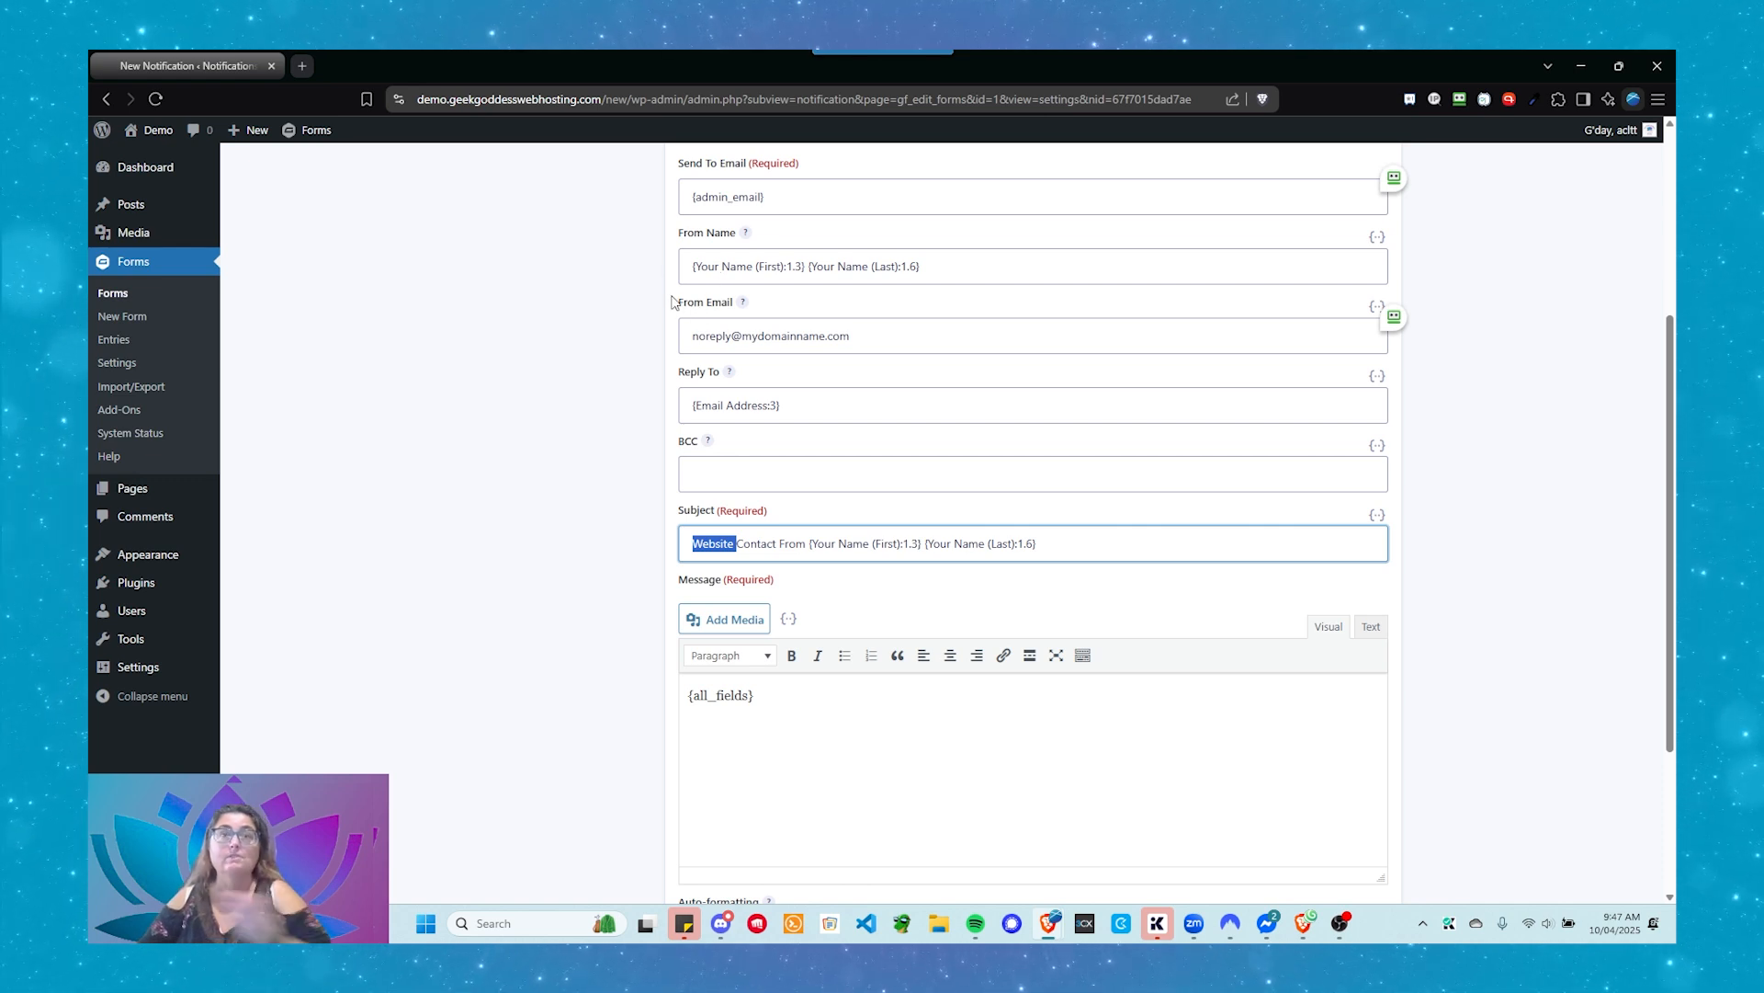
{"action": "scroll", "coordinate": [1036, 508], "scroll_direction": "down", "scroll_amount": 3}
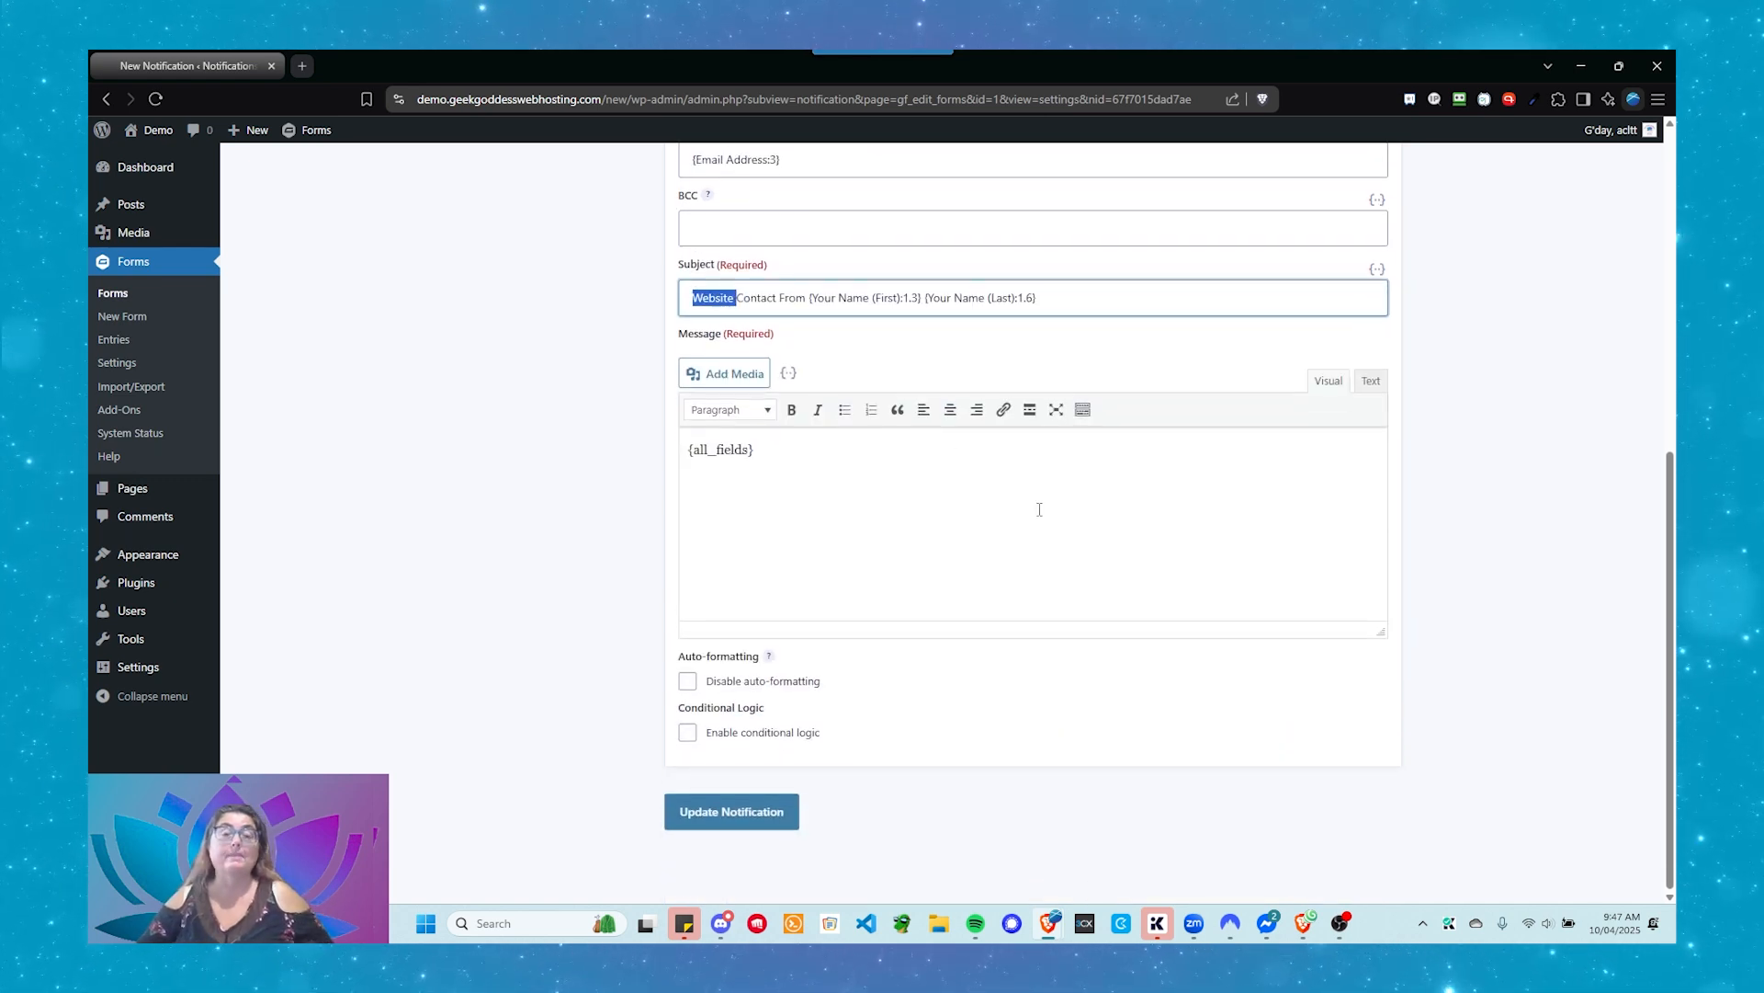
Step: Replace the {all_fields} tag in the notification's message with the greeting "Hi There," and start a new paragraph
{"action": "left_click", "coordinate": [819, 479]}
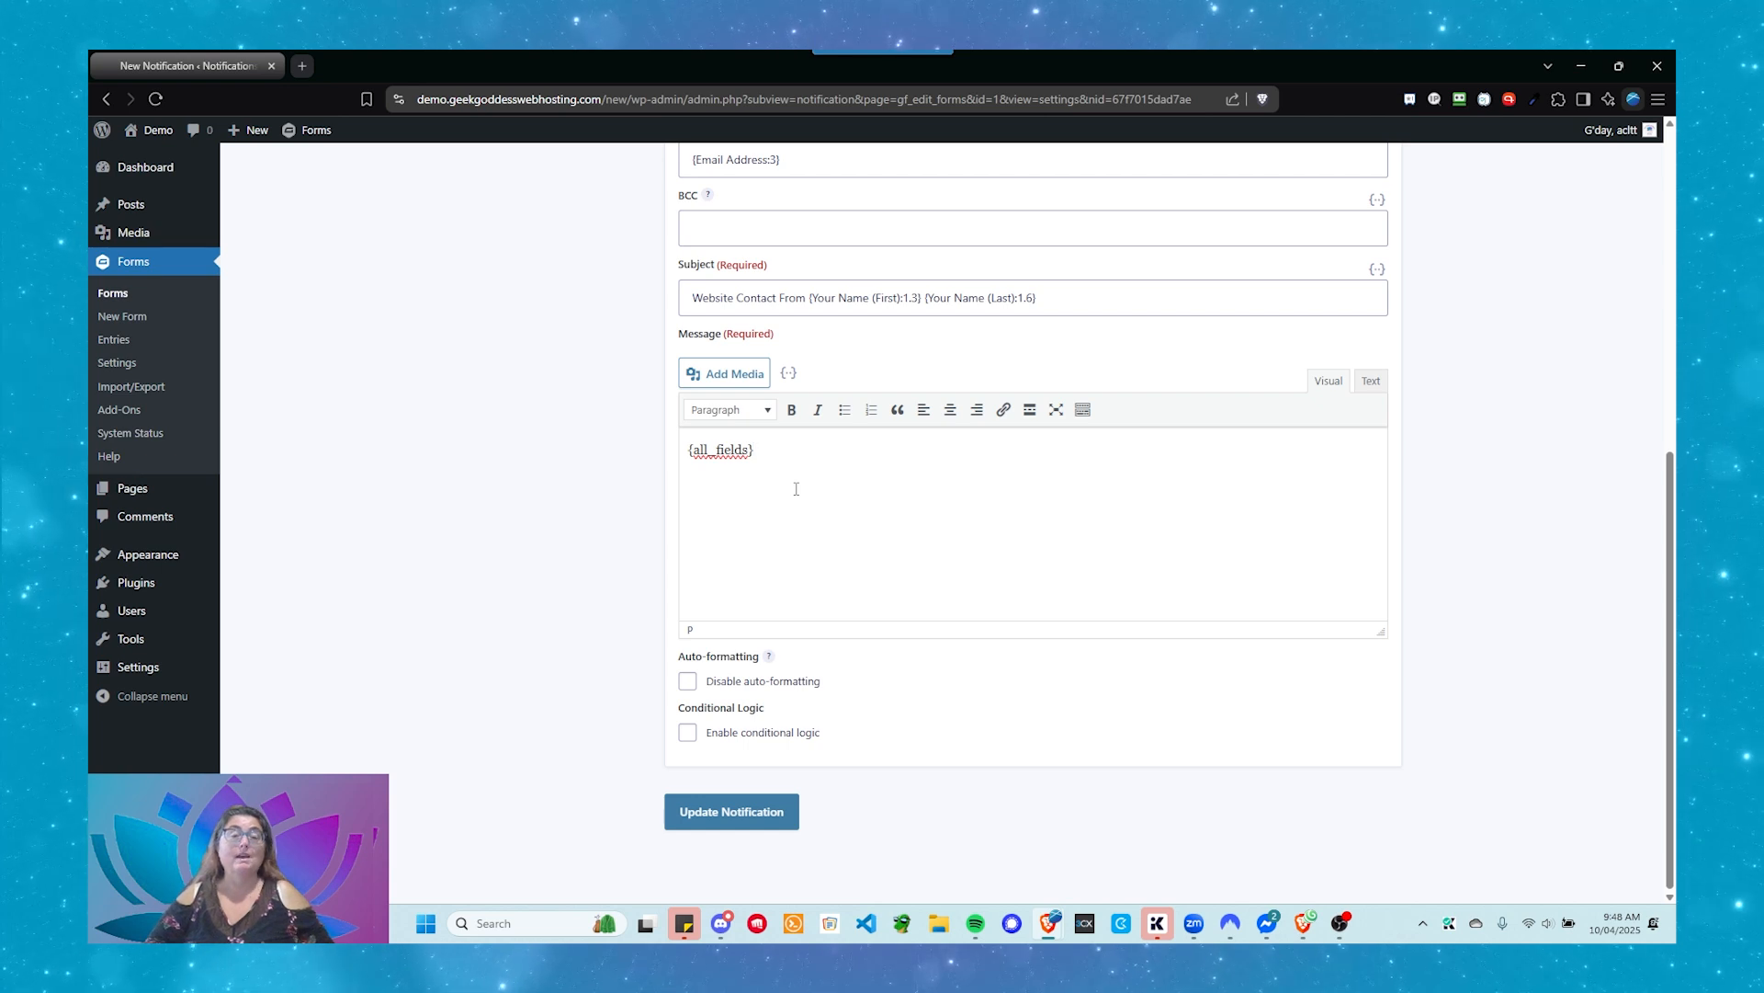
{"action": "key", "text": "ctrl+a"}
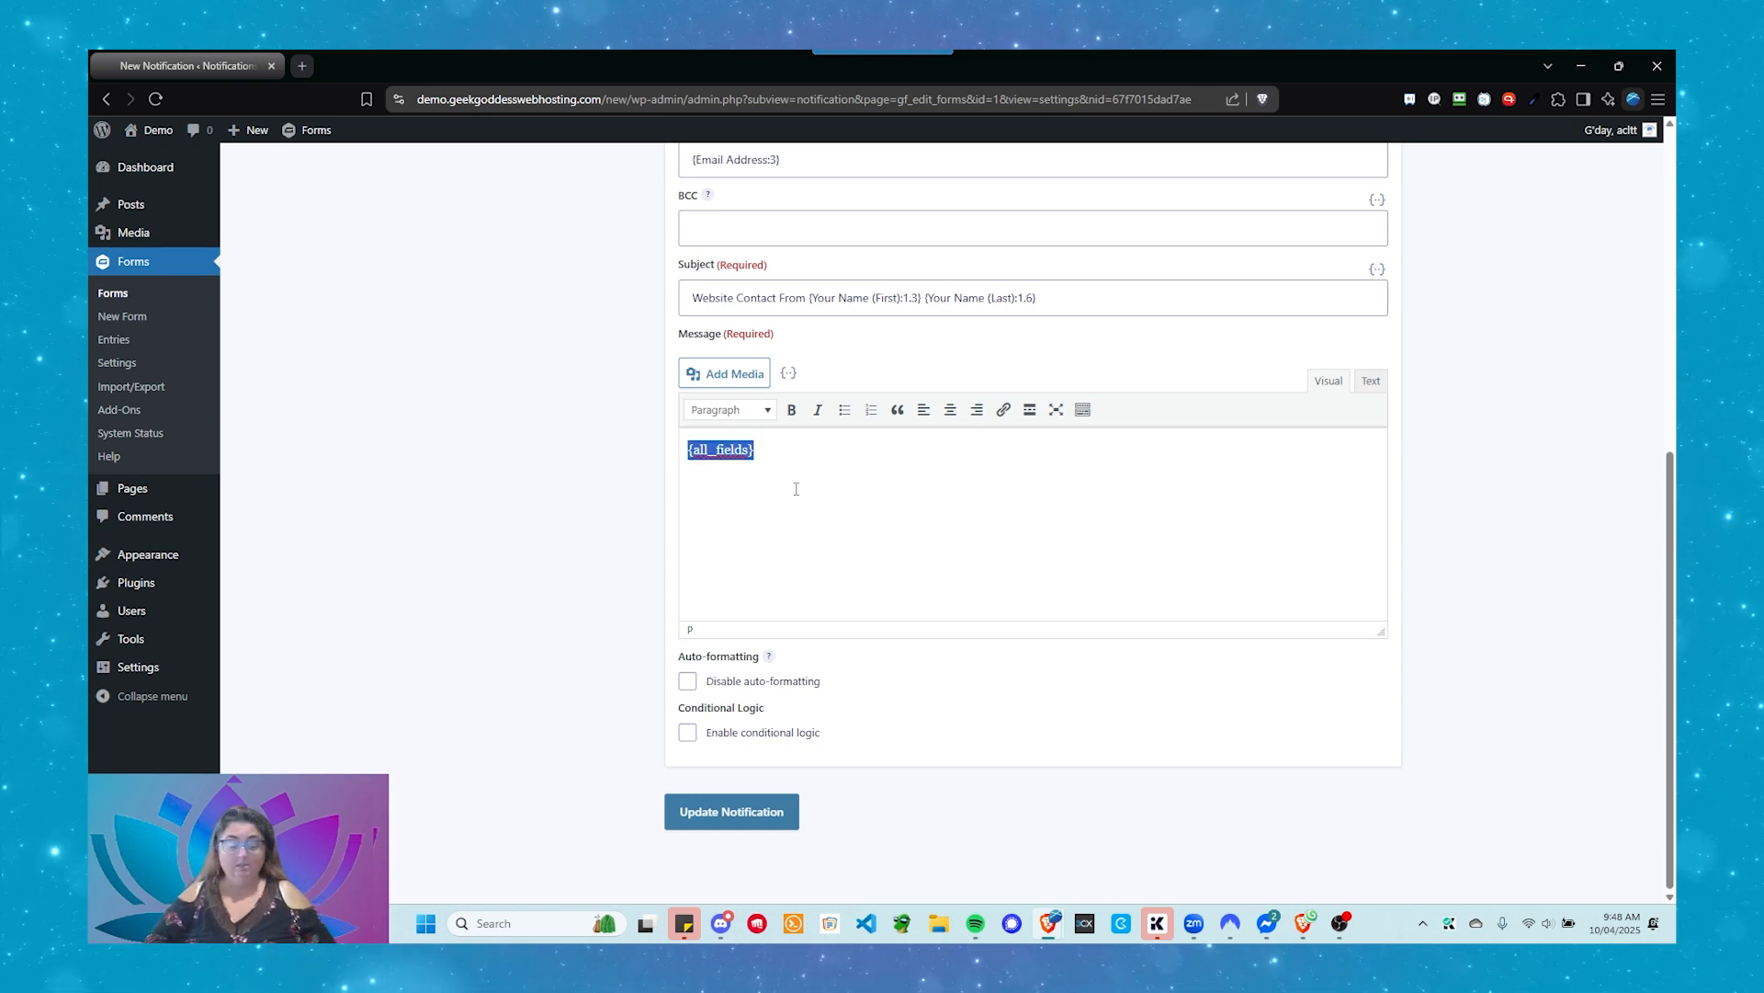
{"action": "key", "text": "Delete"}
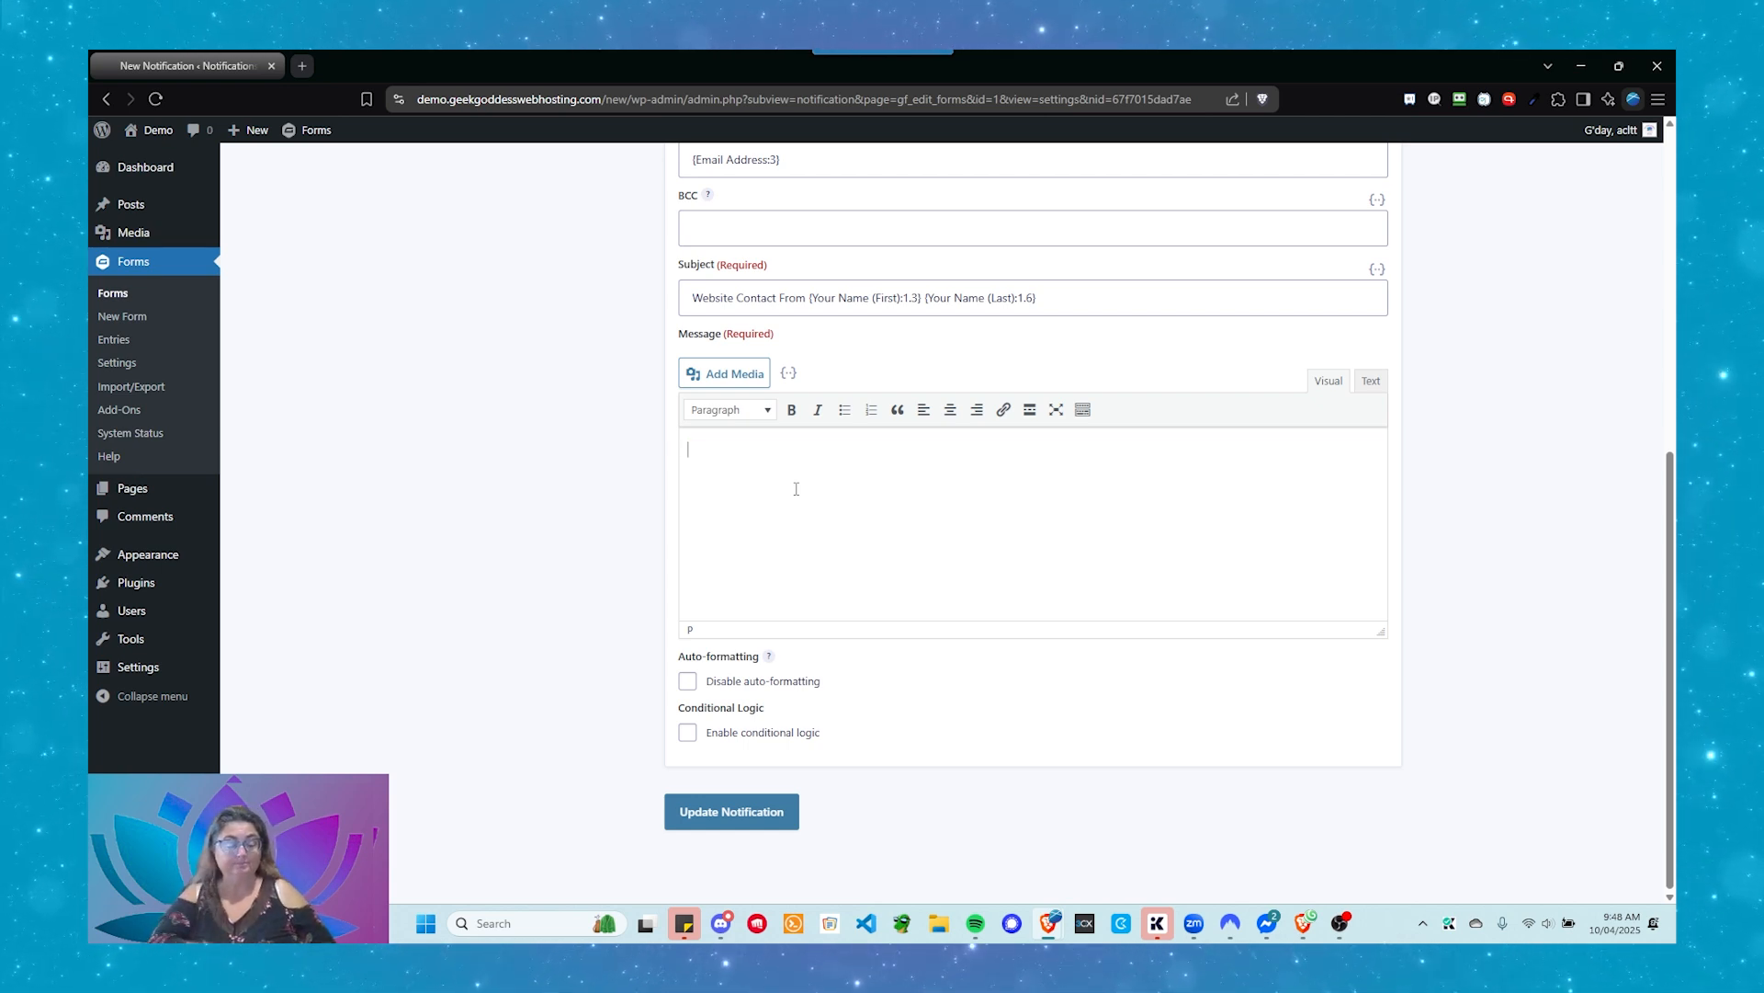
{"action": "type", "text": "Hi There,"}
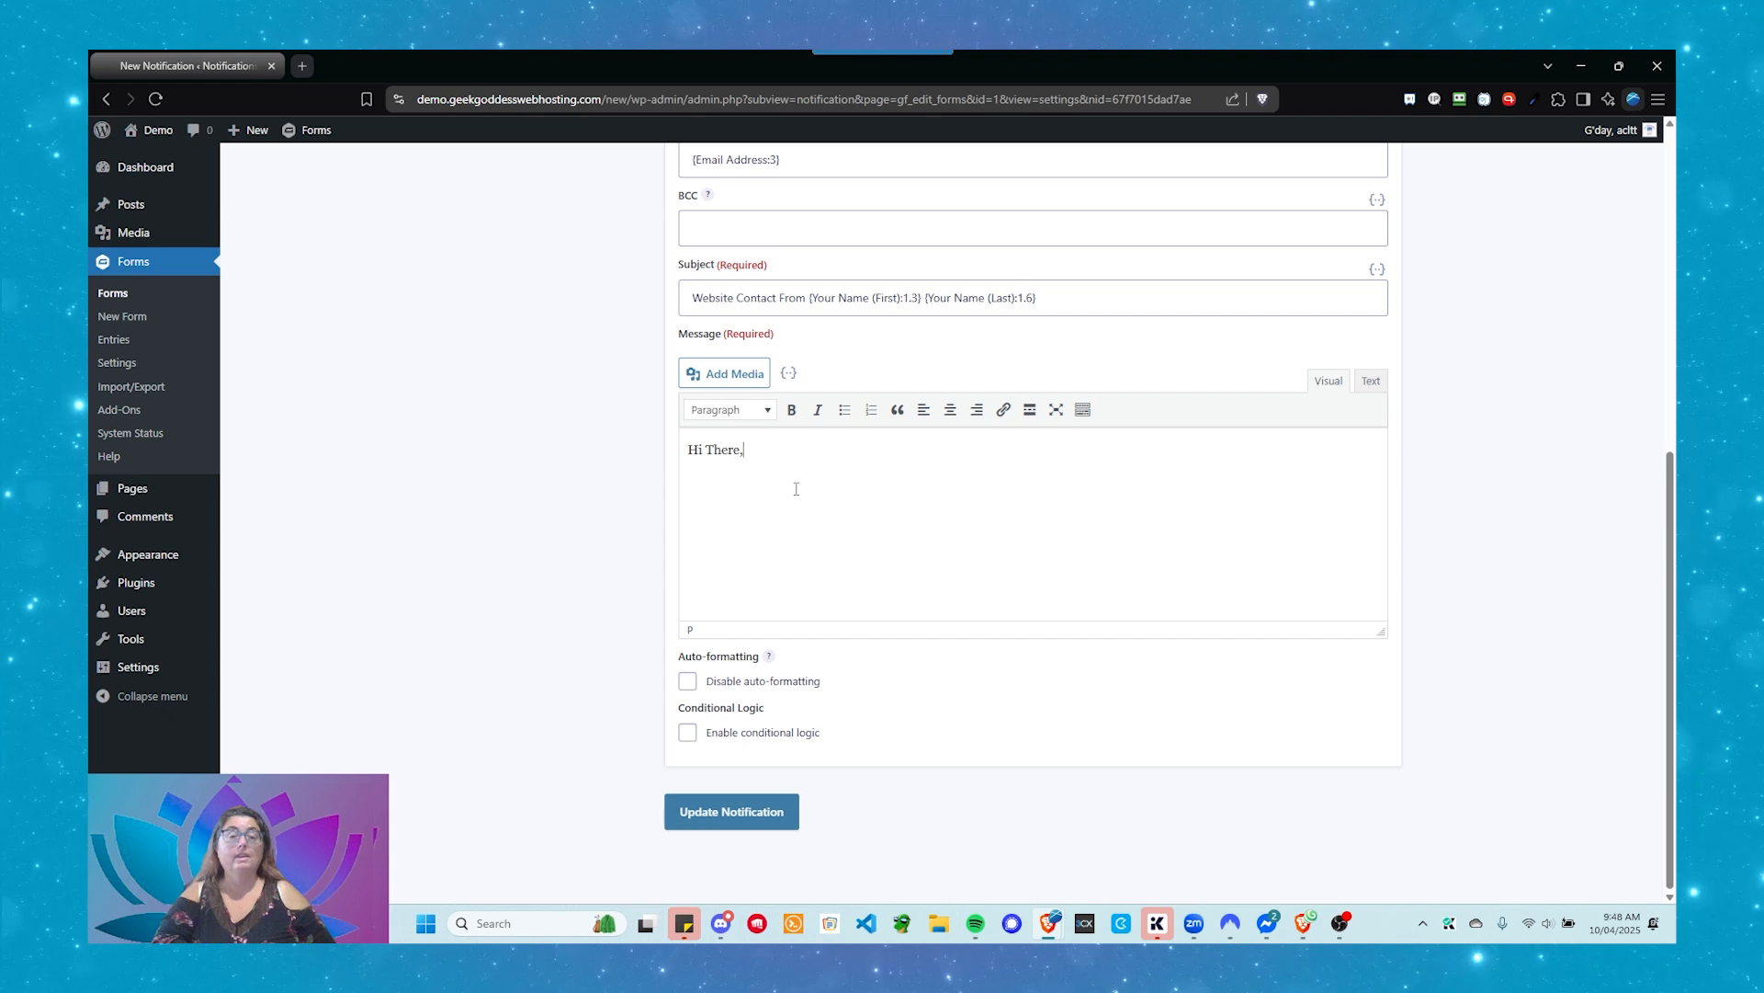
{"action": "key", "text": "Return"}
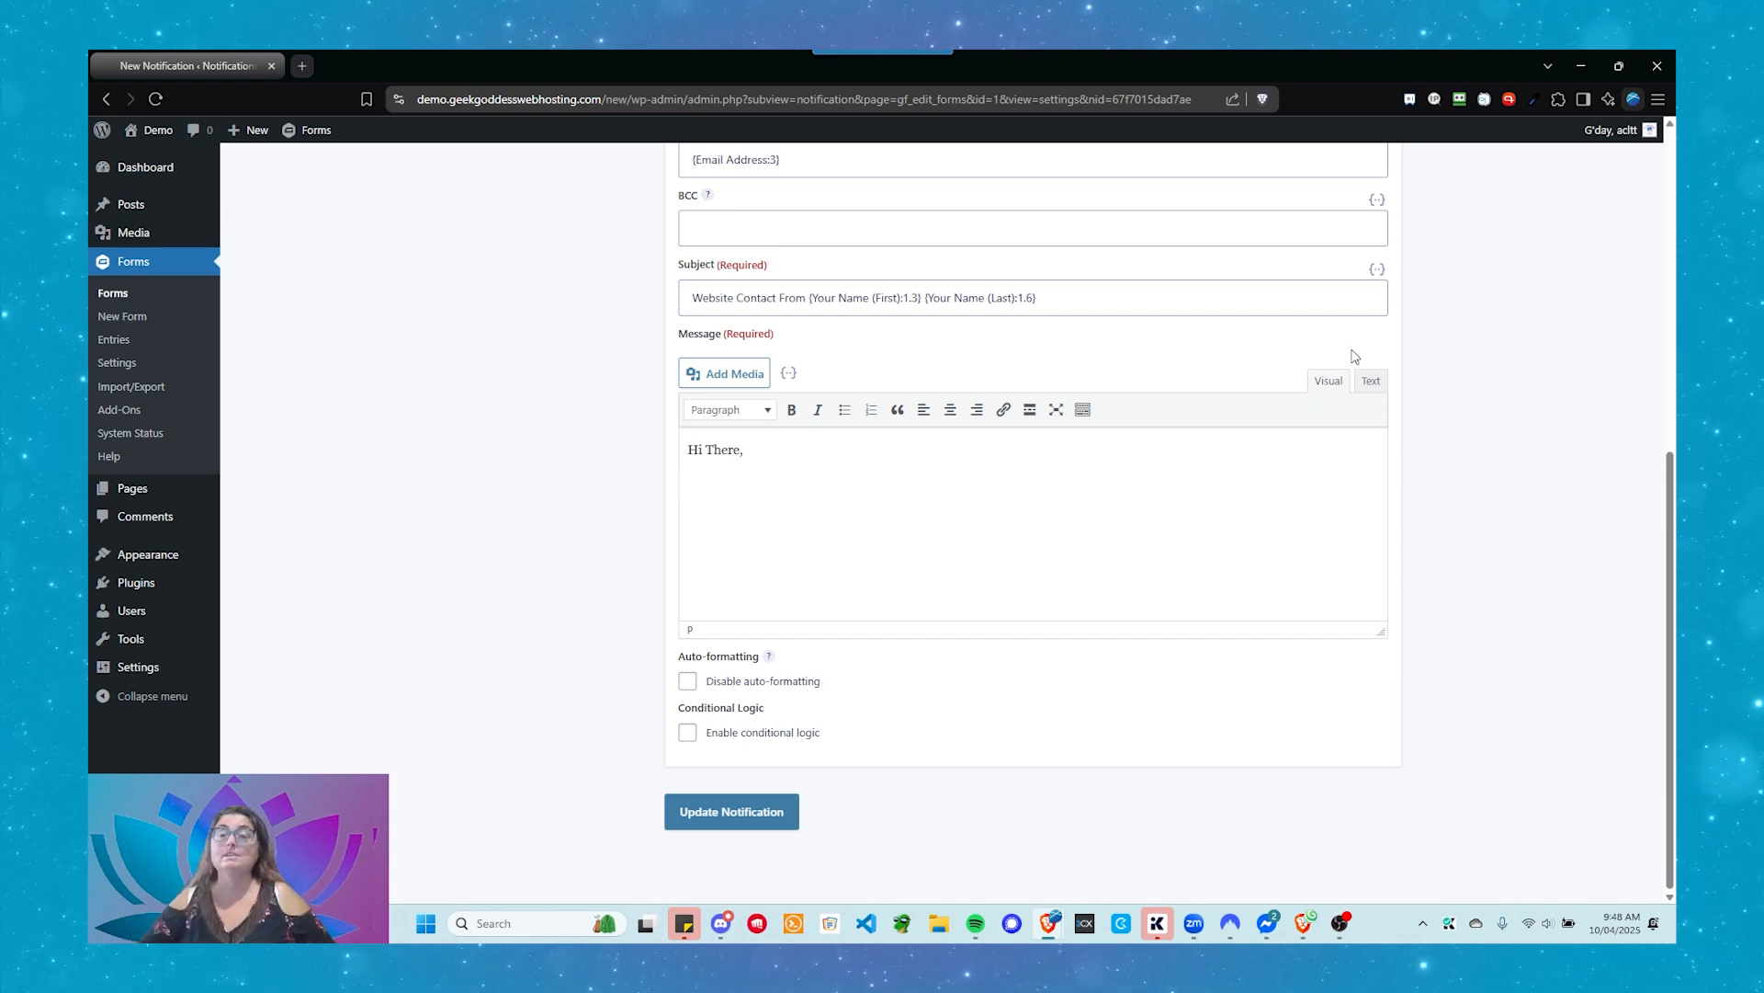
Step: Begin the message's second paragraph with the Your Name (First) merge tag followed by "visited your site and has some questions."
{"action": "left_click", "coordinate": [788, 375]}
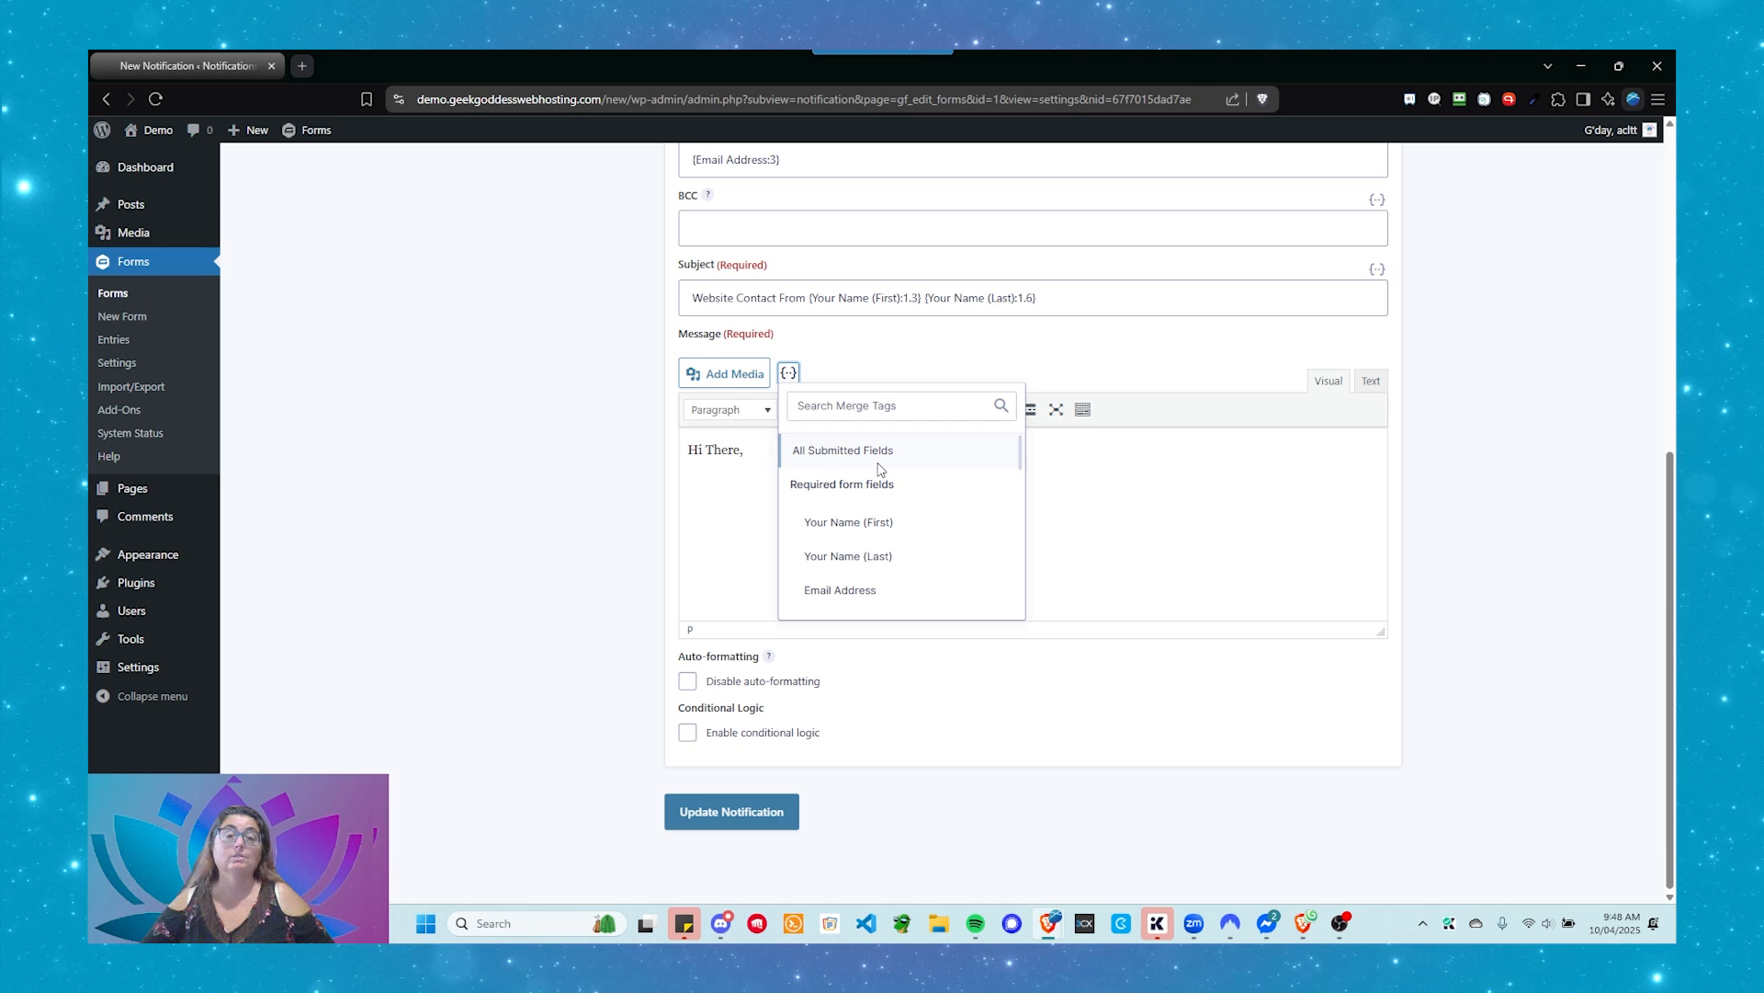
{"action": "left_click", "coordinate": [853, 522]}
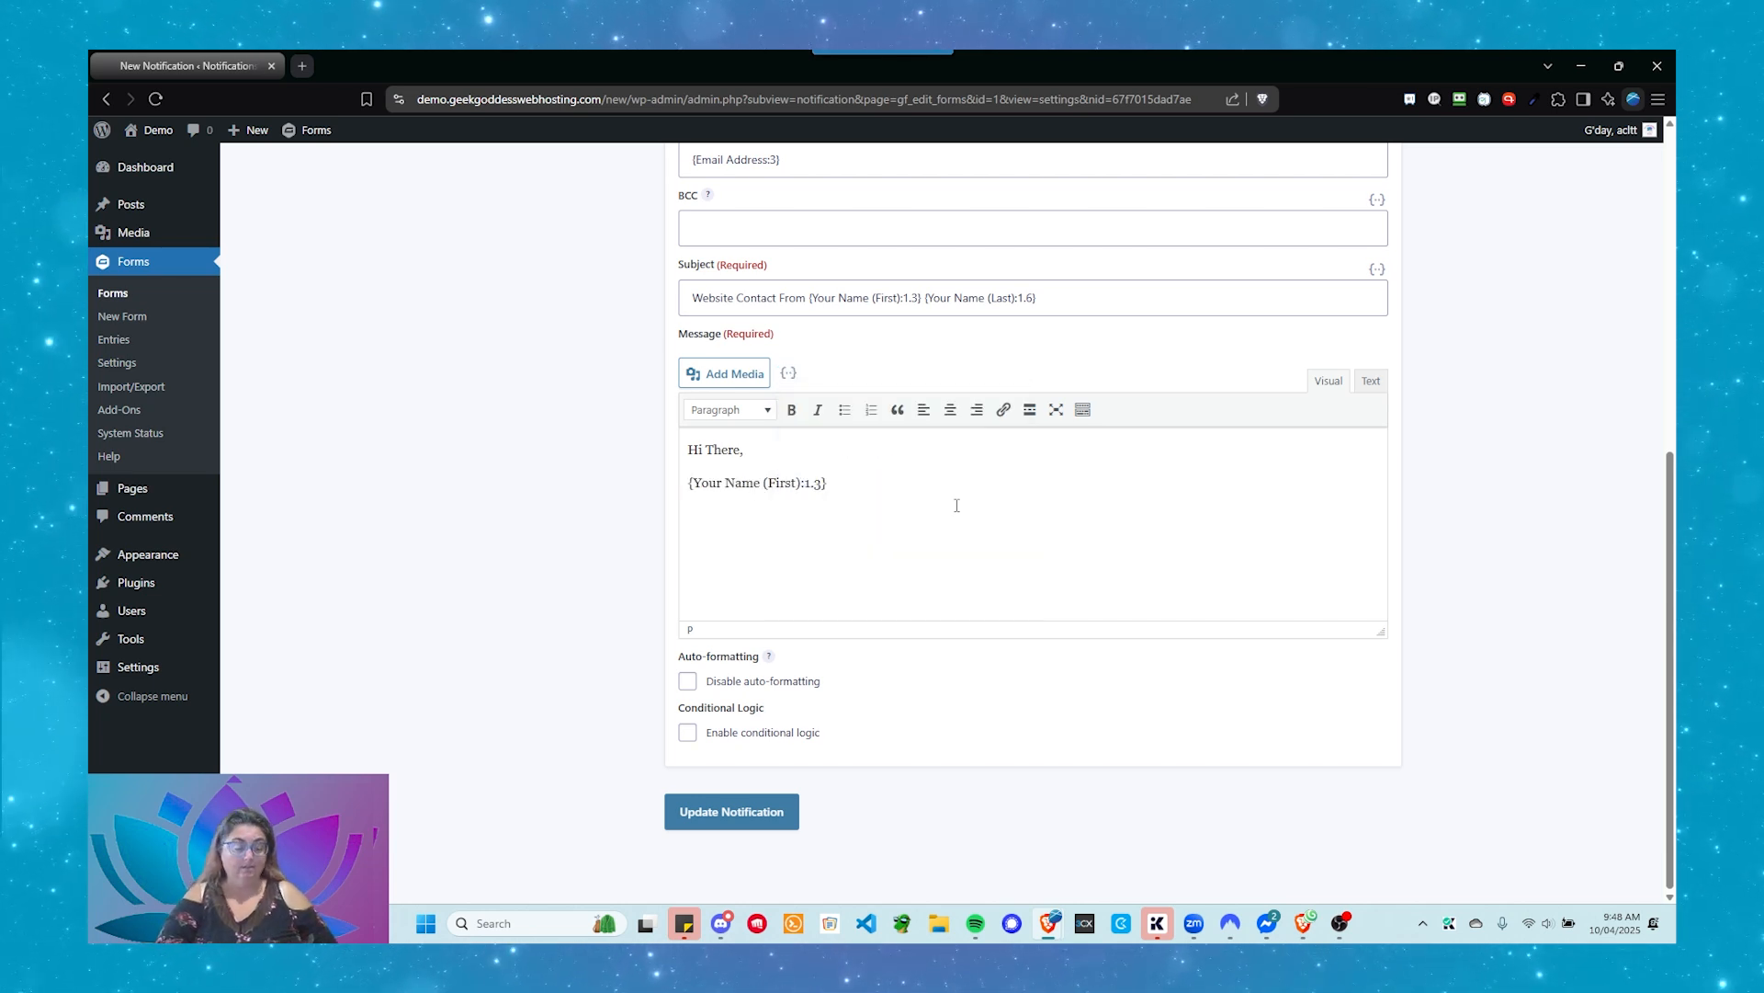
{"action": "type", "text": "visited your "}
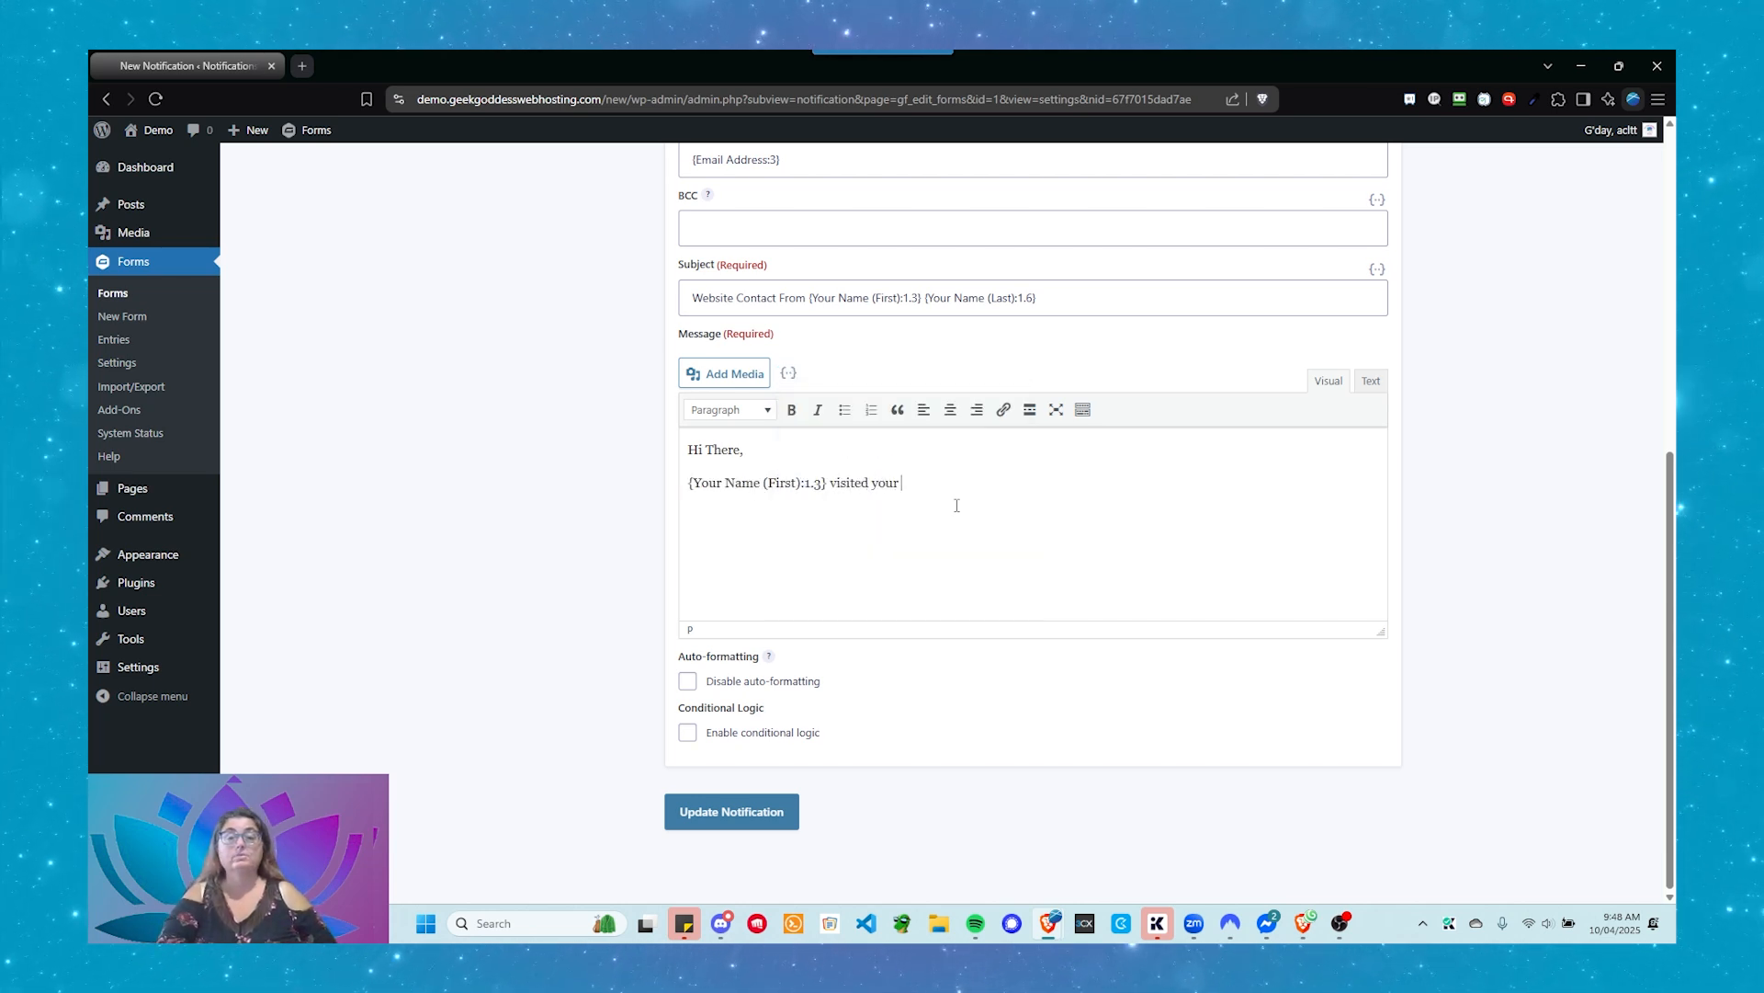
{"action": "type", "text": "site and has "}
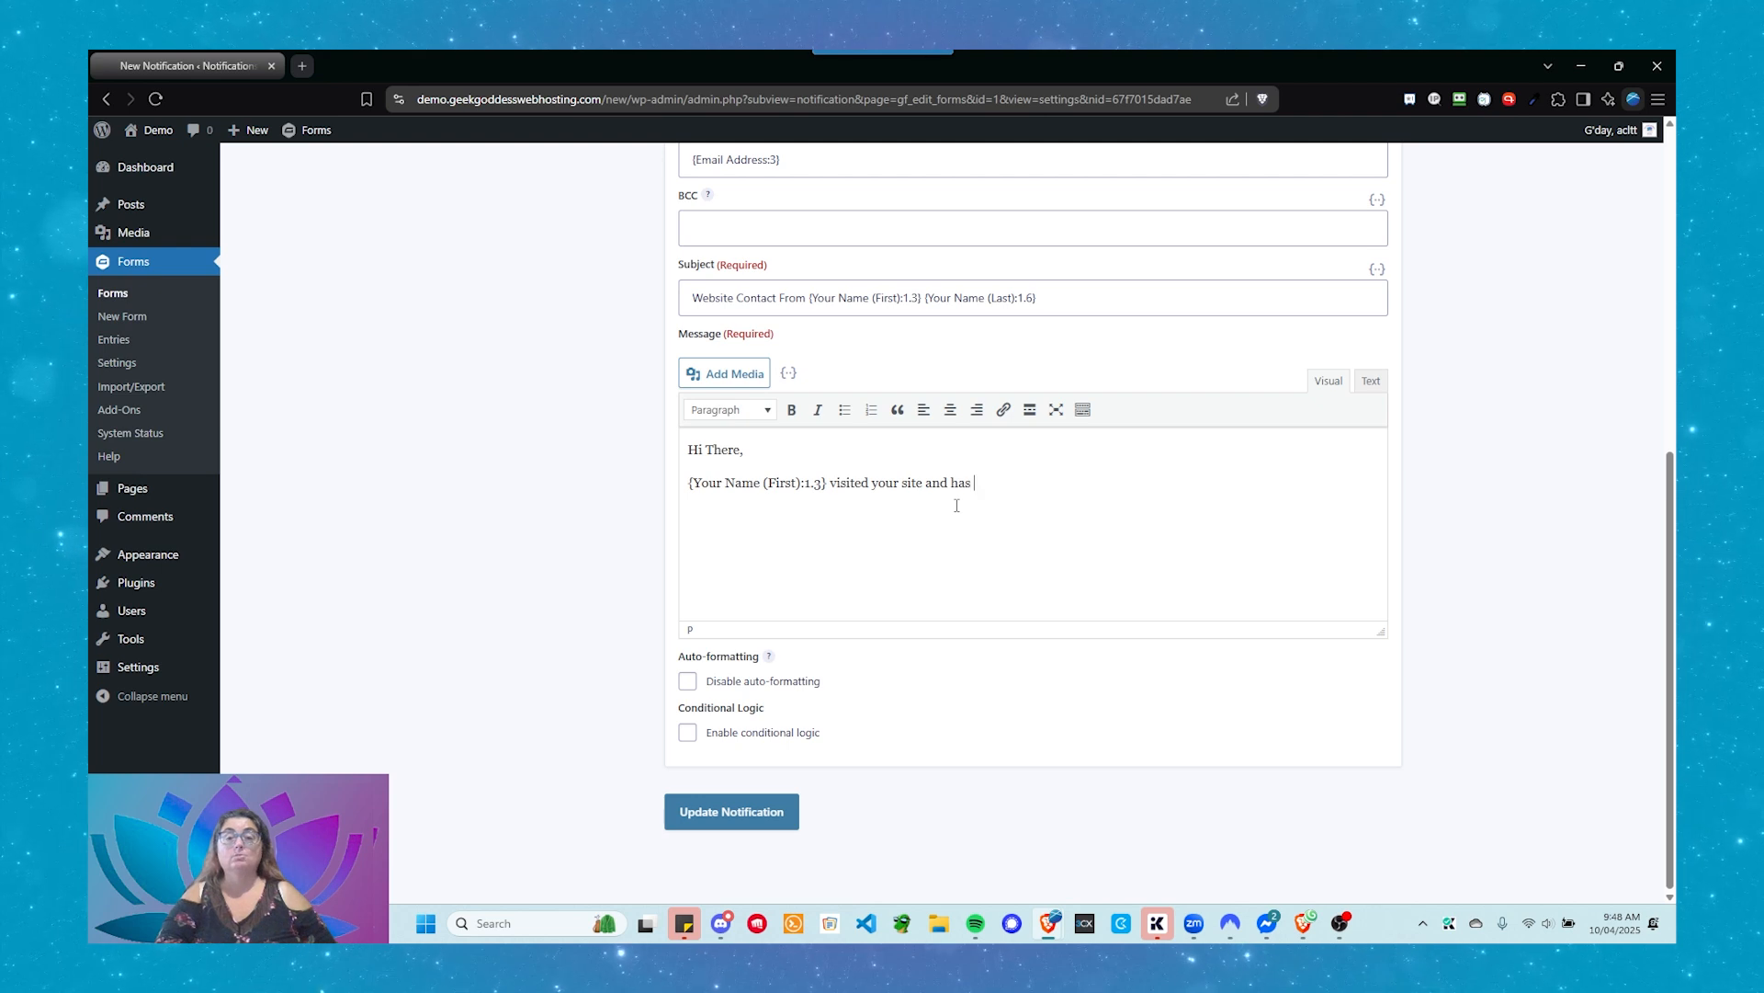
{"action": "type", "text": "someques"}
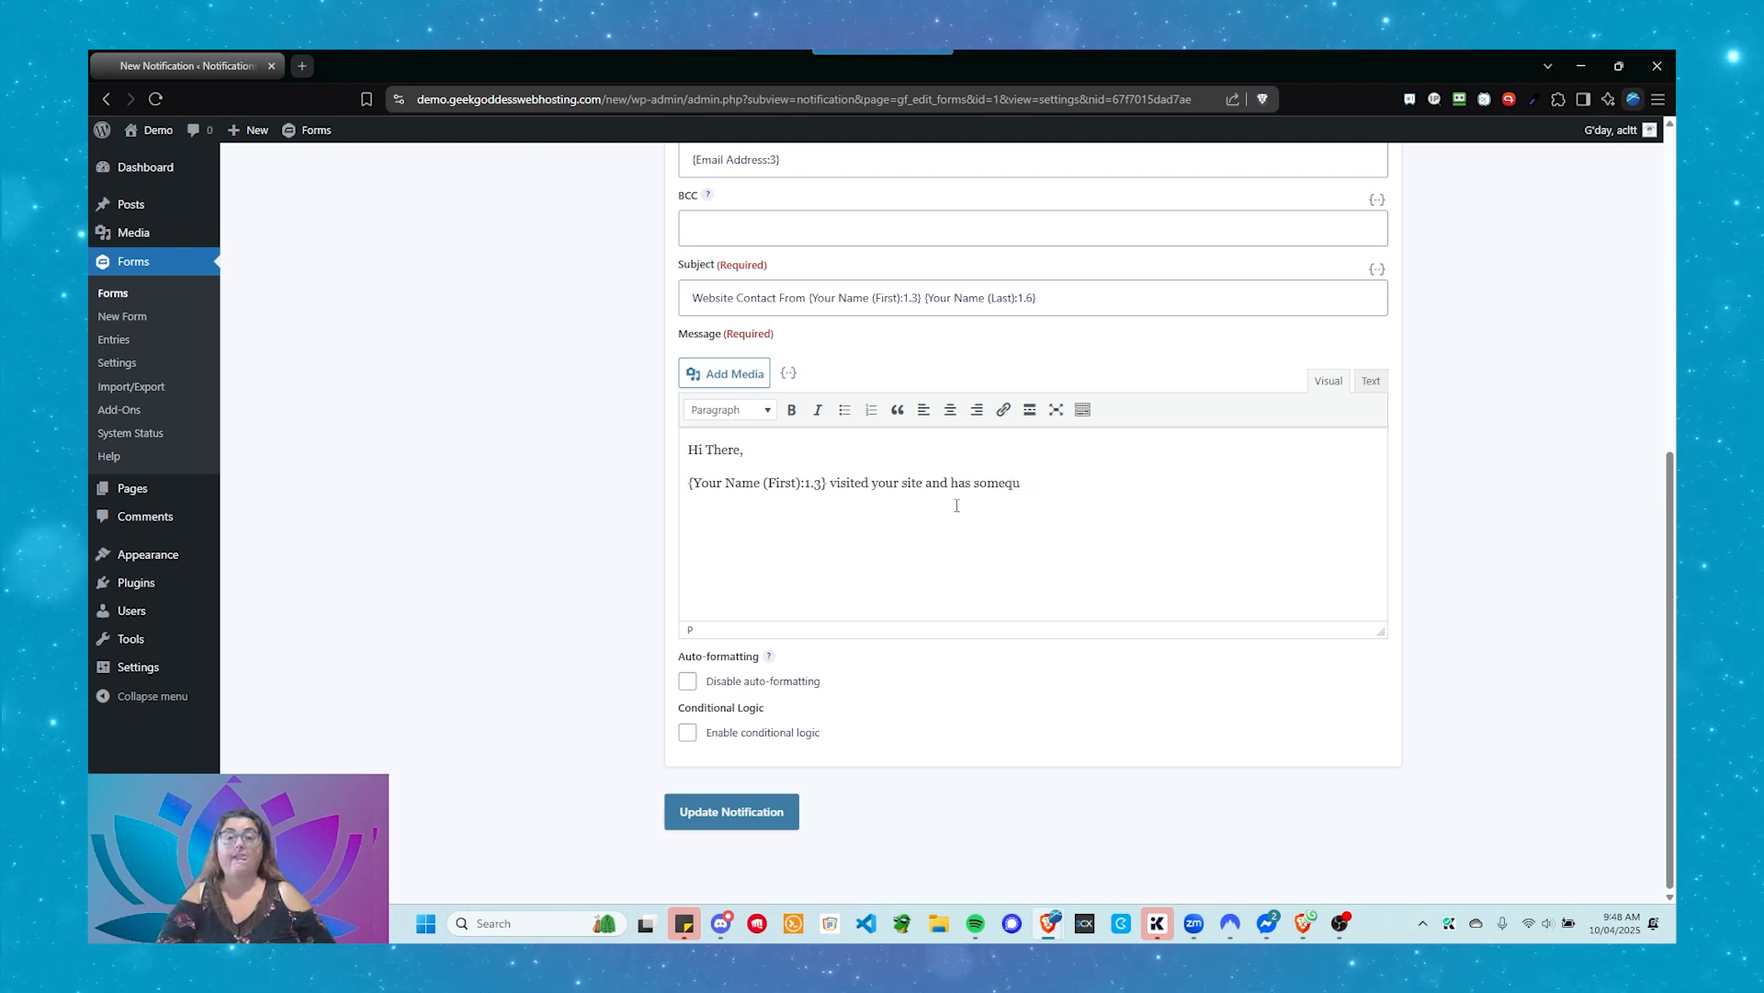
{"action": "key", "text": "BackSpace"}
{"action": "key", "text": "BackSpace"}
{"action": "type", "text": "e qu"}
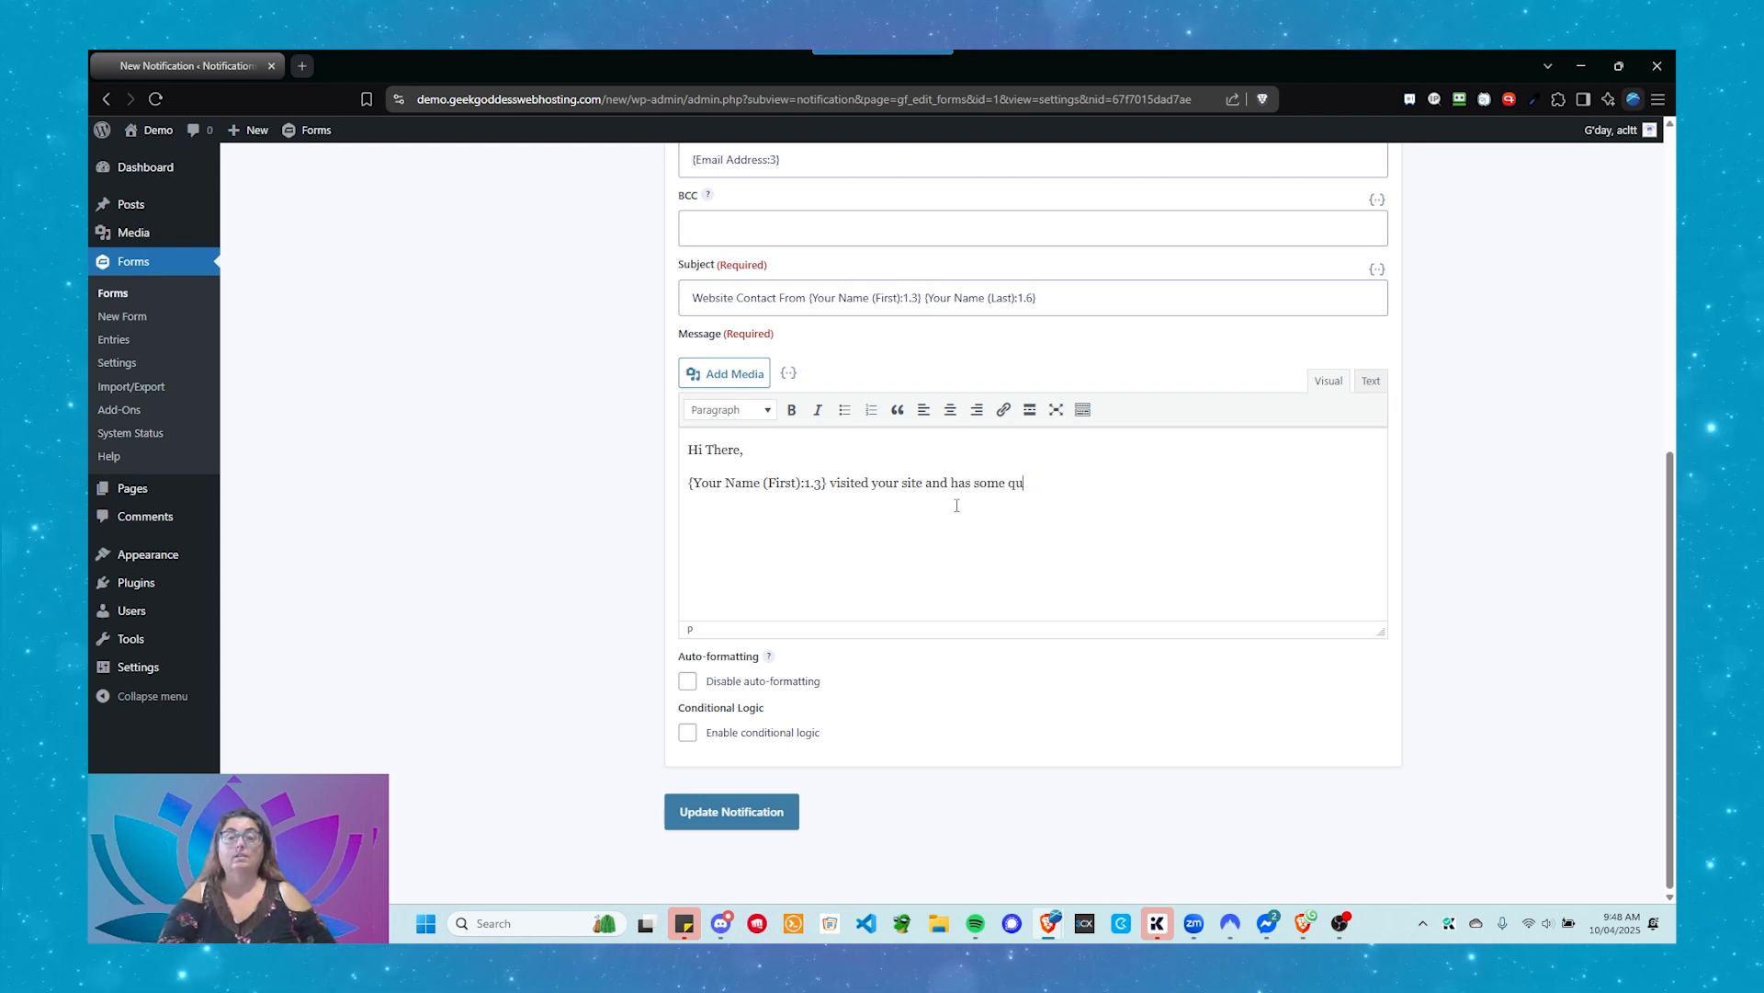
{"action": "type", "text": "estions.  HEre"}
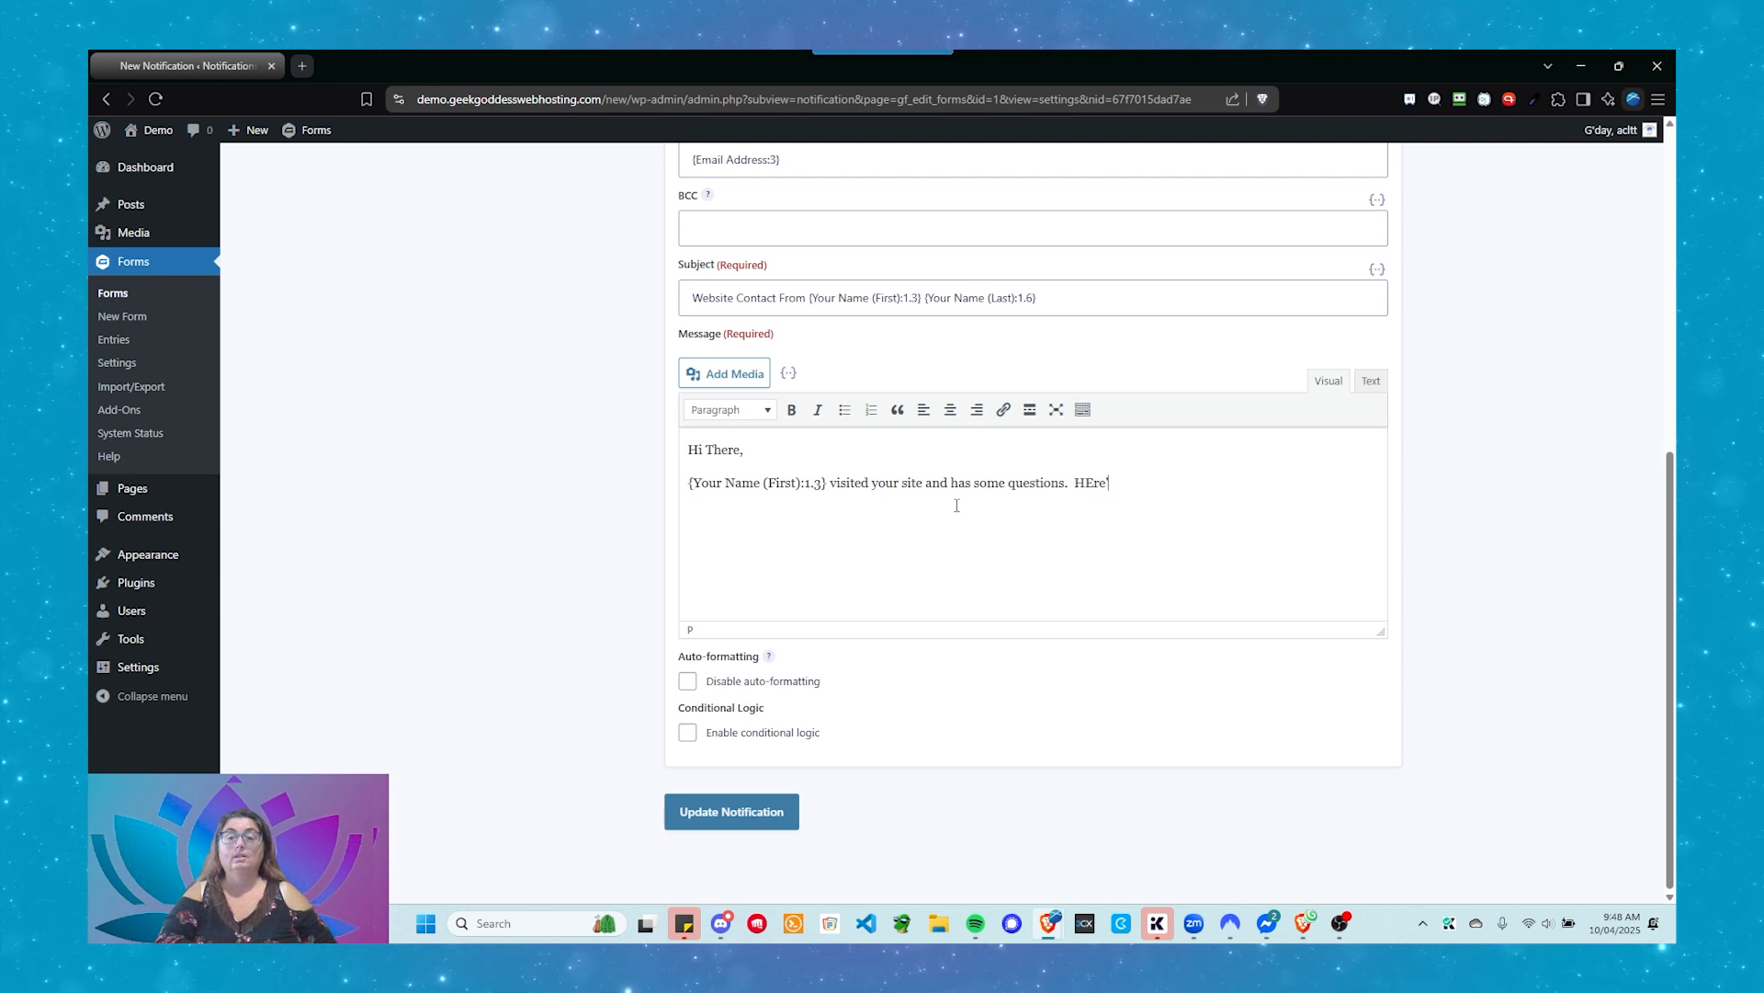
Step: Finish the second paragraph with "Here's the details:" and start a new paragraph below it
{"action": "key", "text": "BackSpace"}
{"action": "key", "text": "BackSpace"}
{"action": "key", "text": "BackSpace"}
{"action": "type", "text": "ere's"}
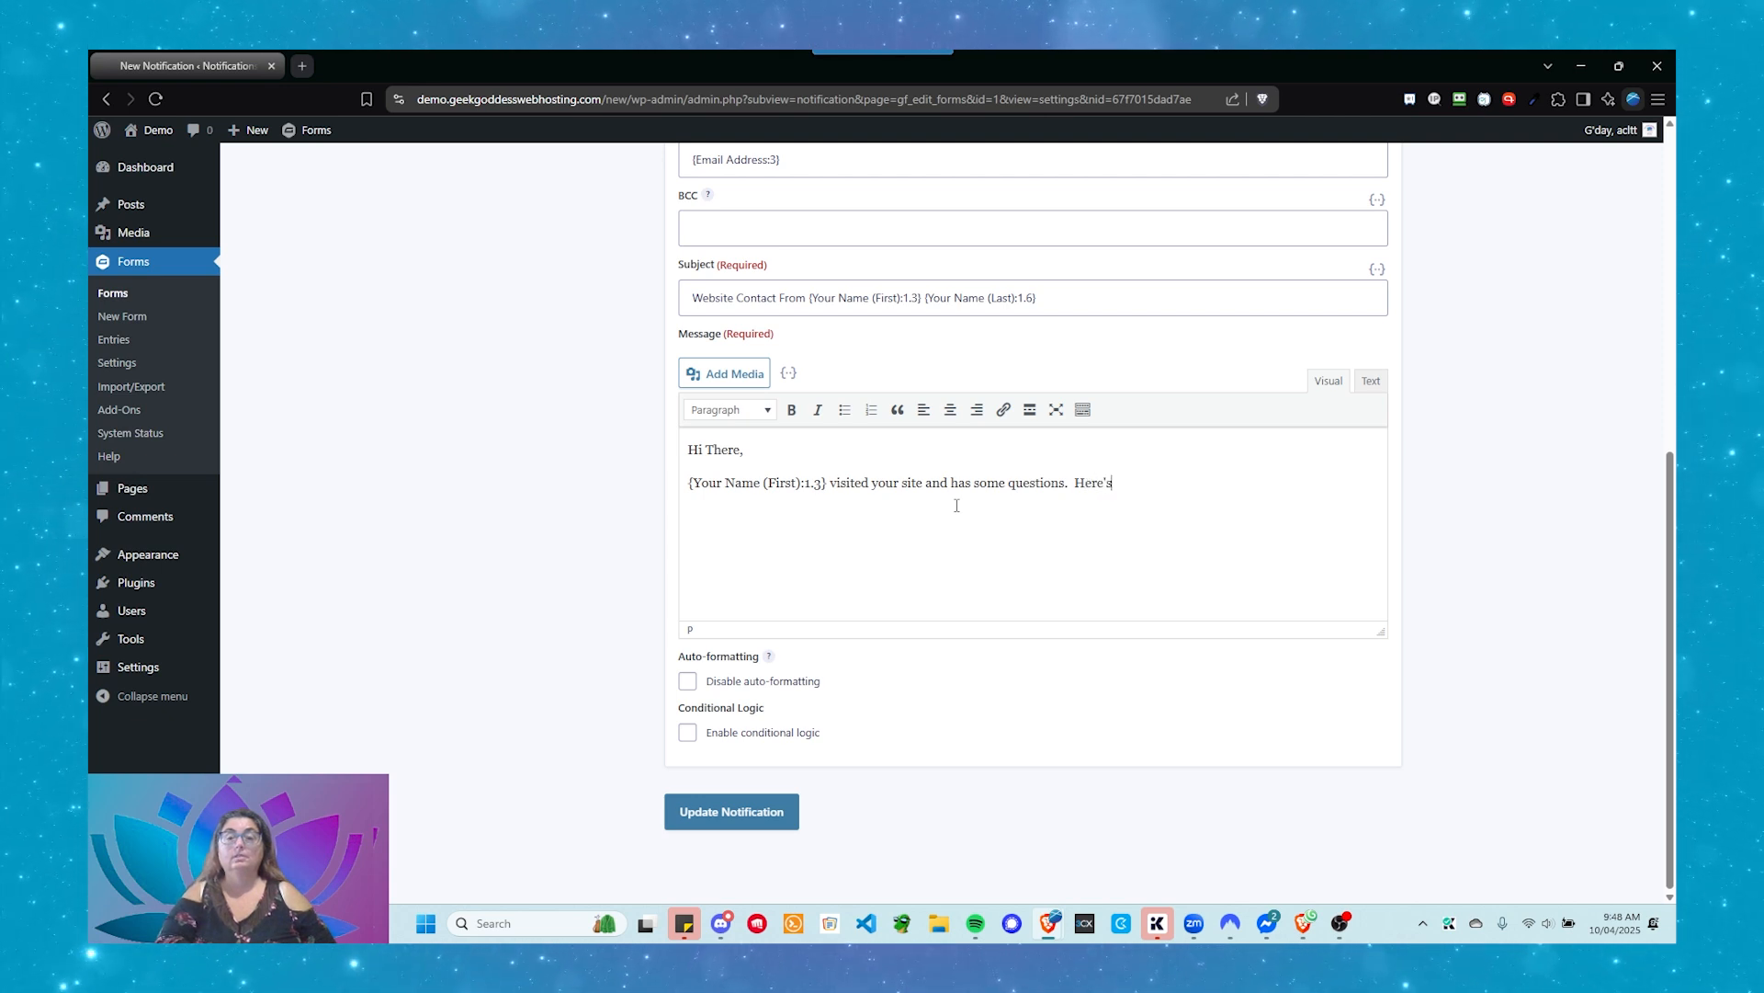
{"action": "type", "text": " the deta"}
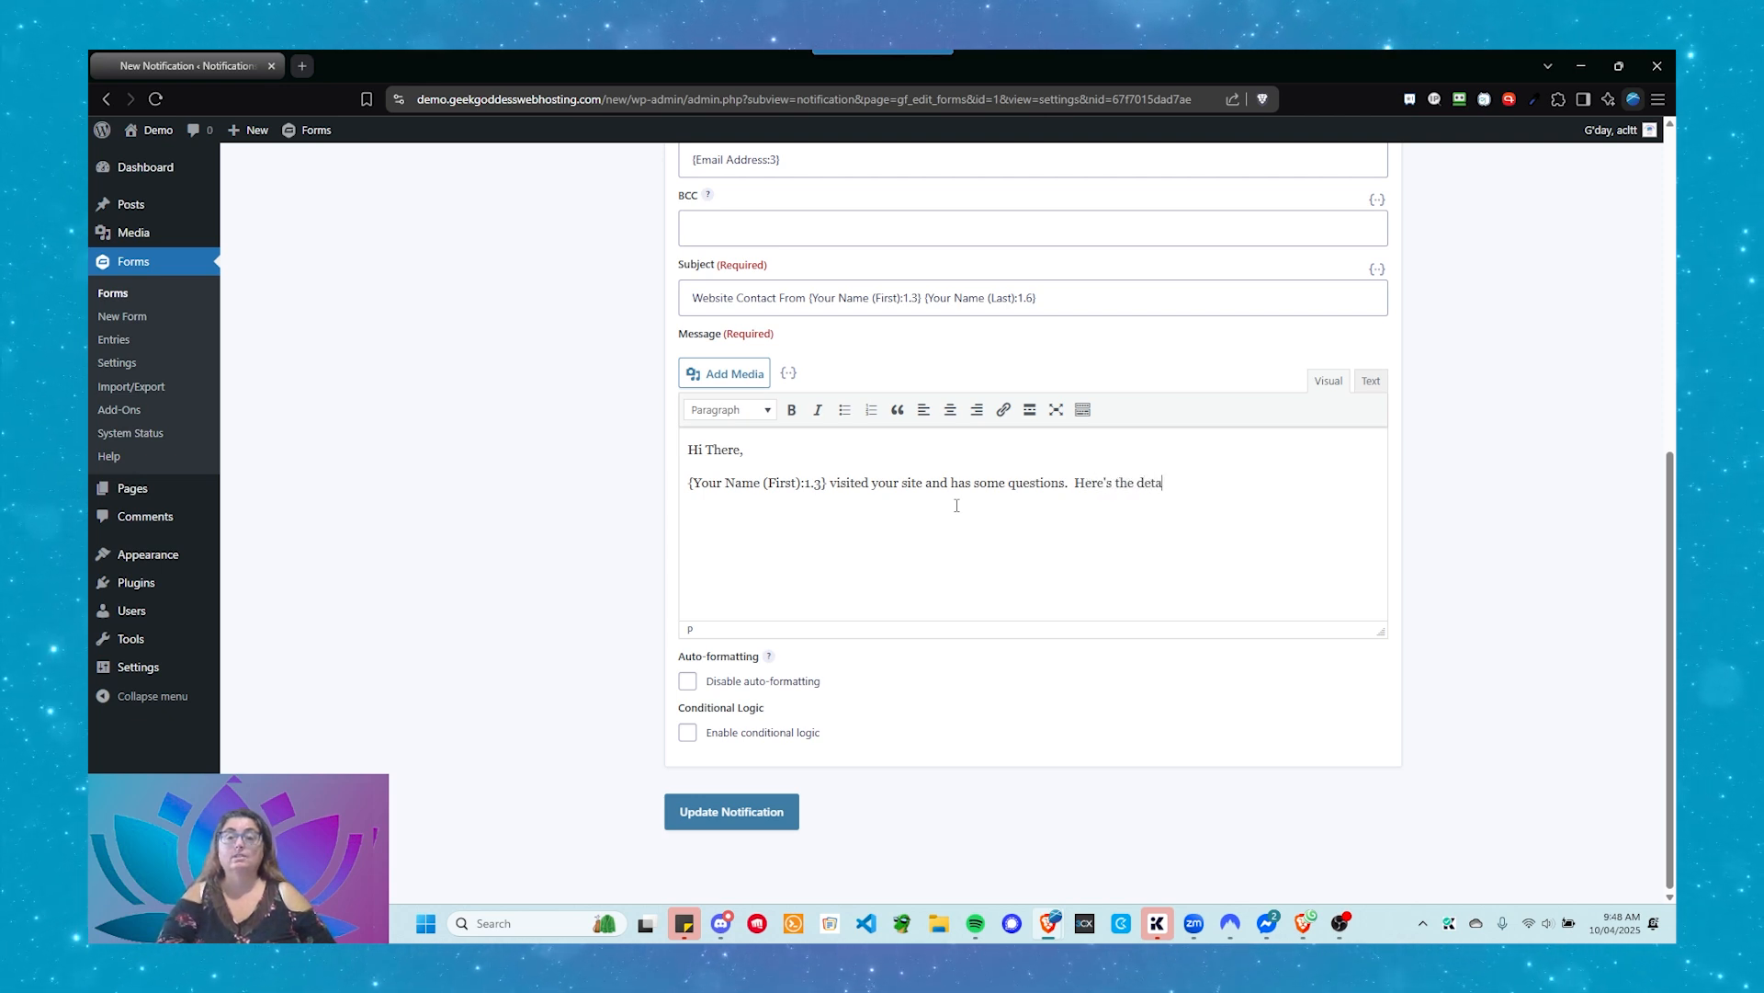
{"action": "type", "text": "ils:"}
{"action": "key", "text": "Return"}
{"action": "key", "text": "Return"}
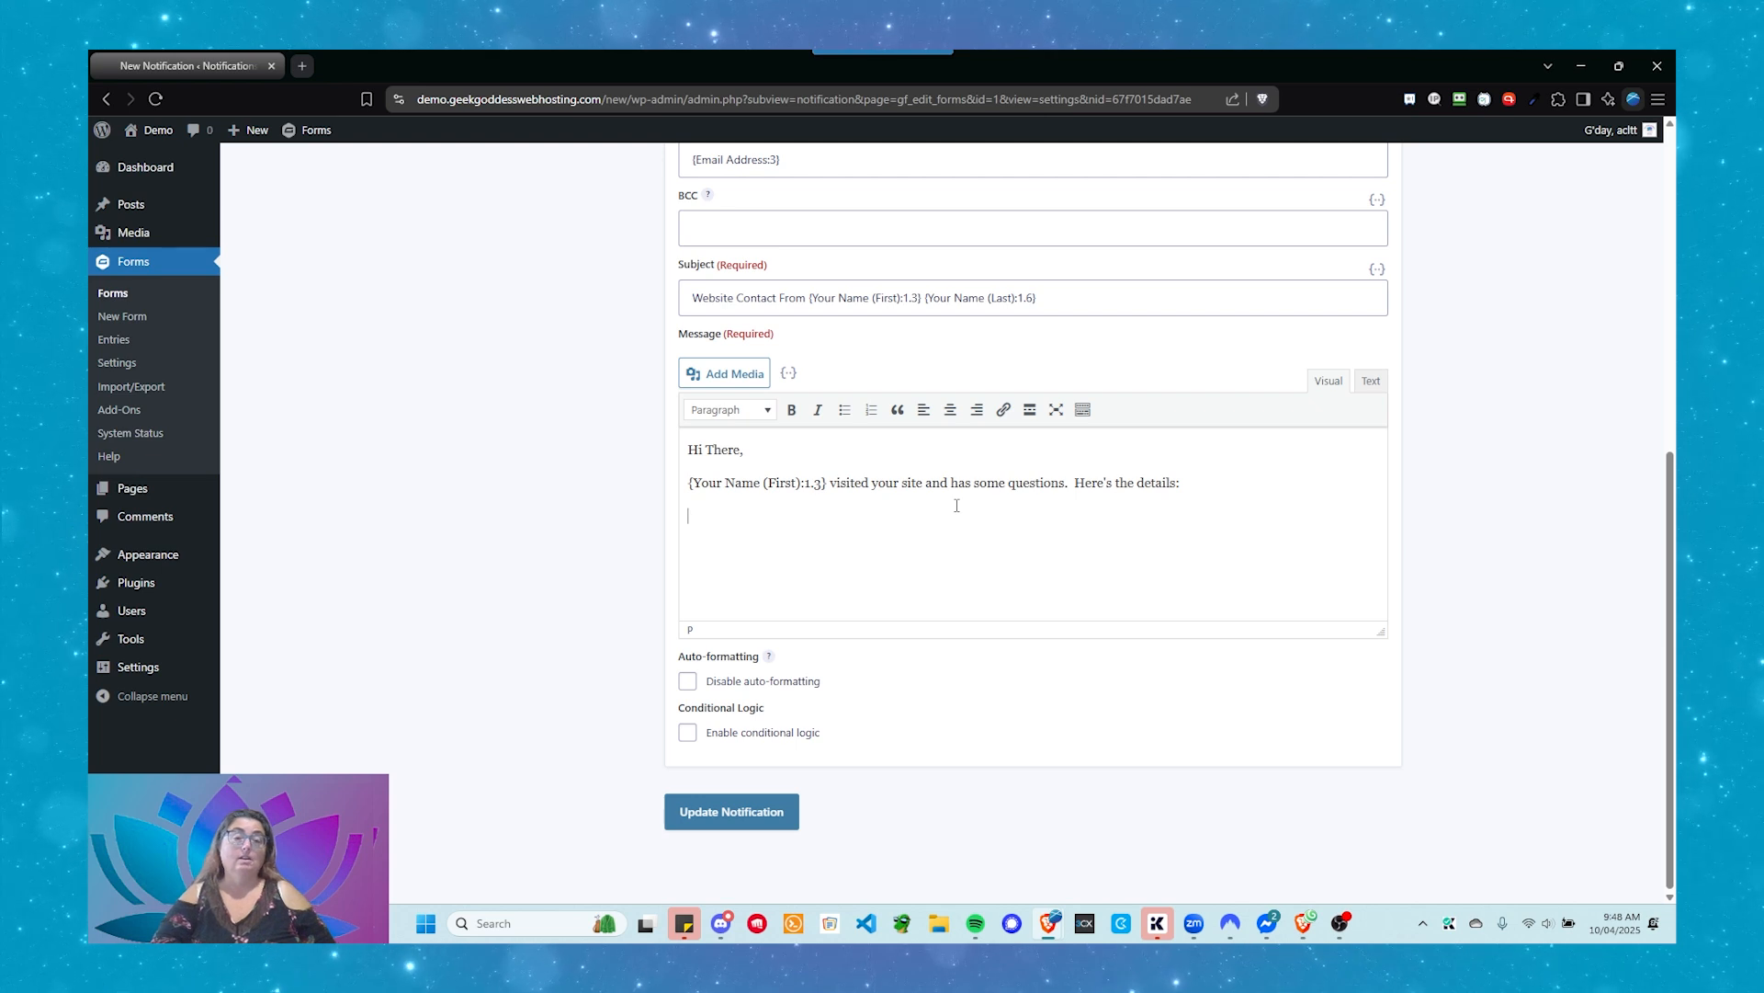
Step: Add a "Name:" line to the message with the Your Name (First) and Your Name (Last) merge tags
{"action": "type", "text": "Name:"}
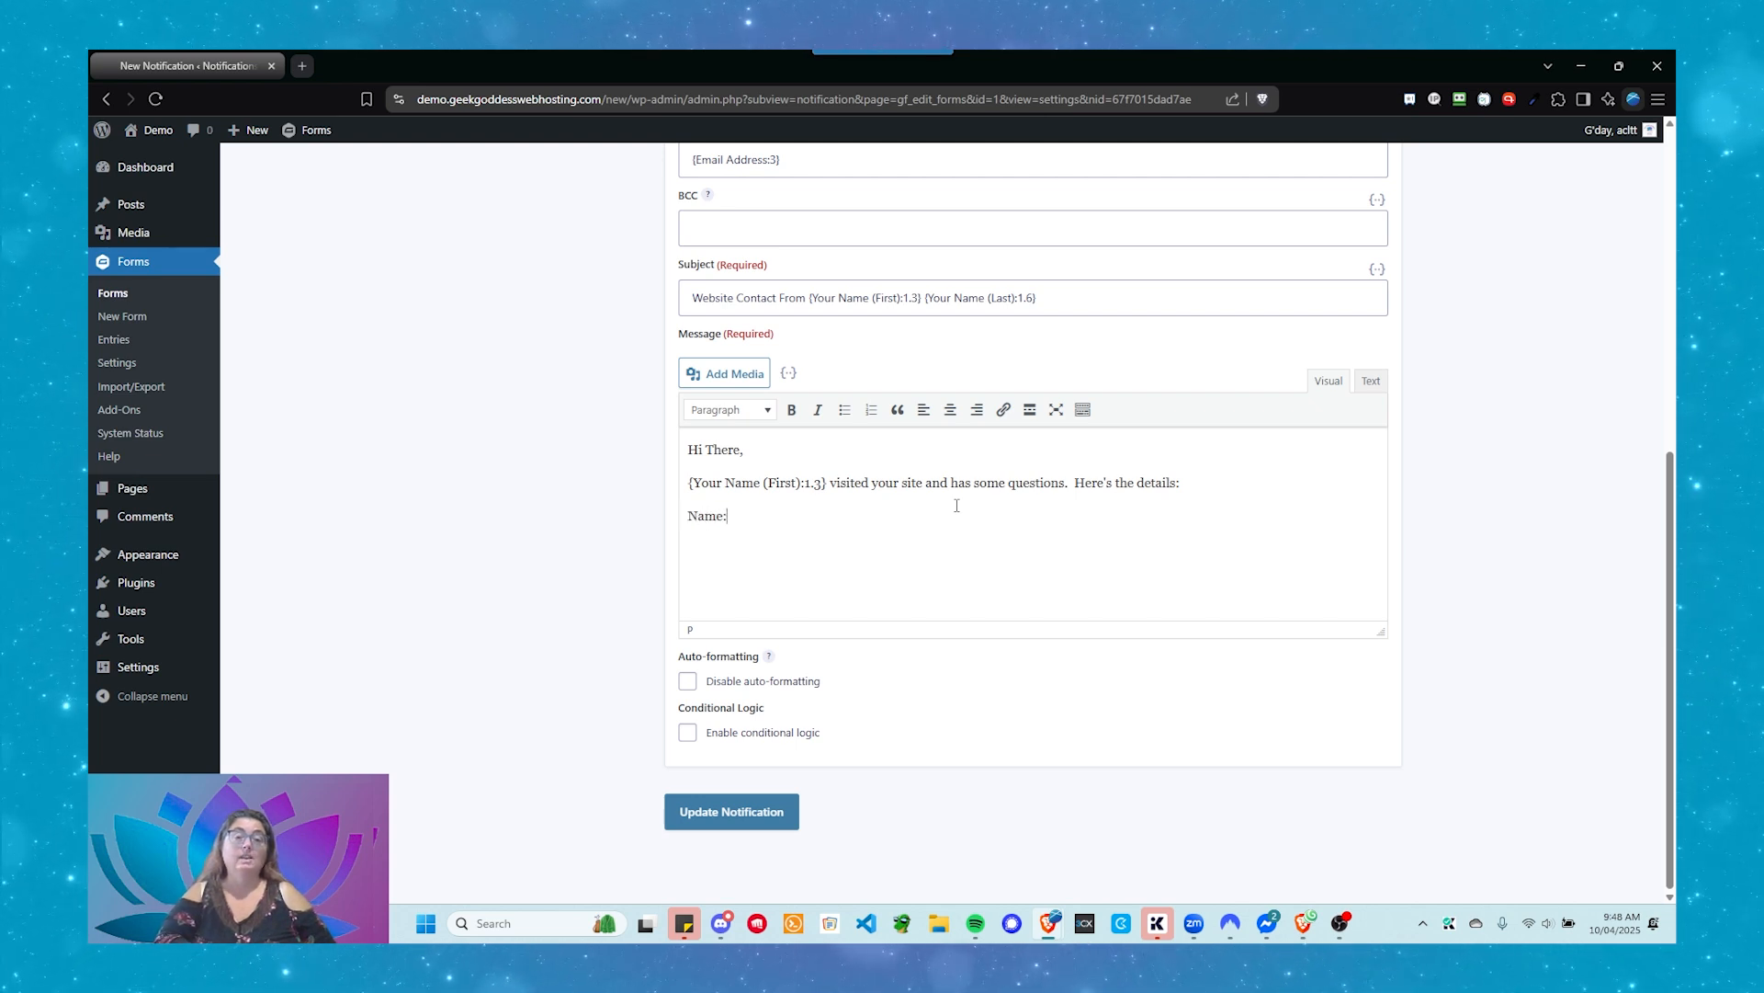
{"action": "left_click", "coordinate": [788, 372]}
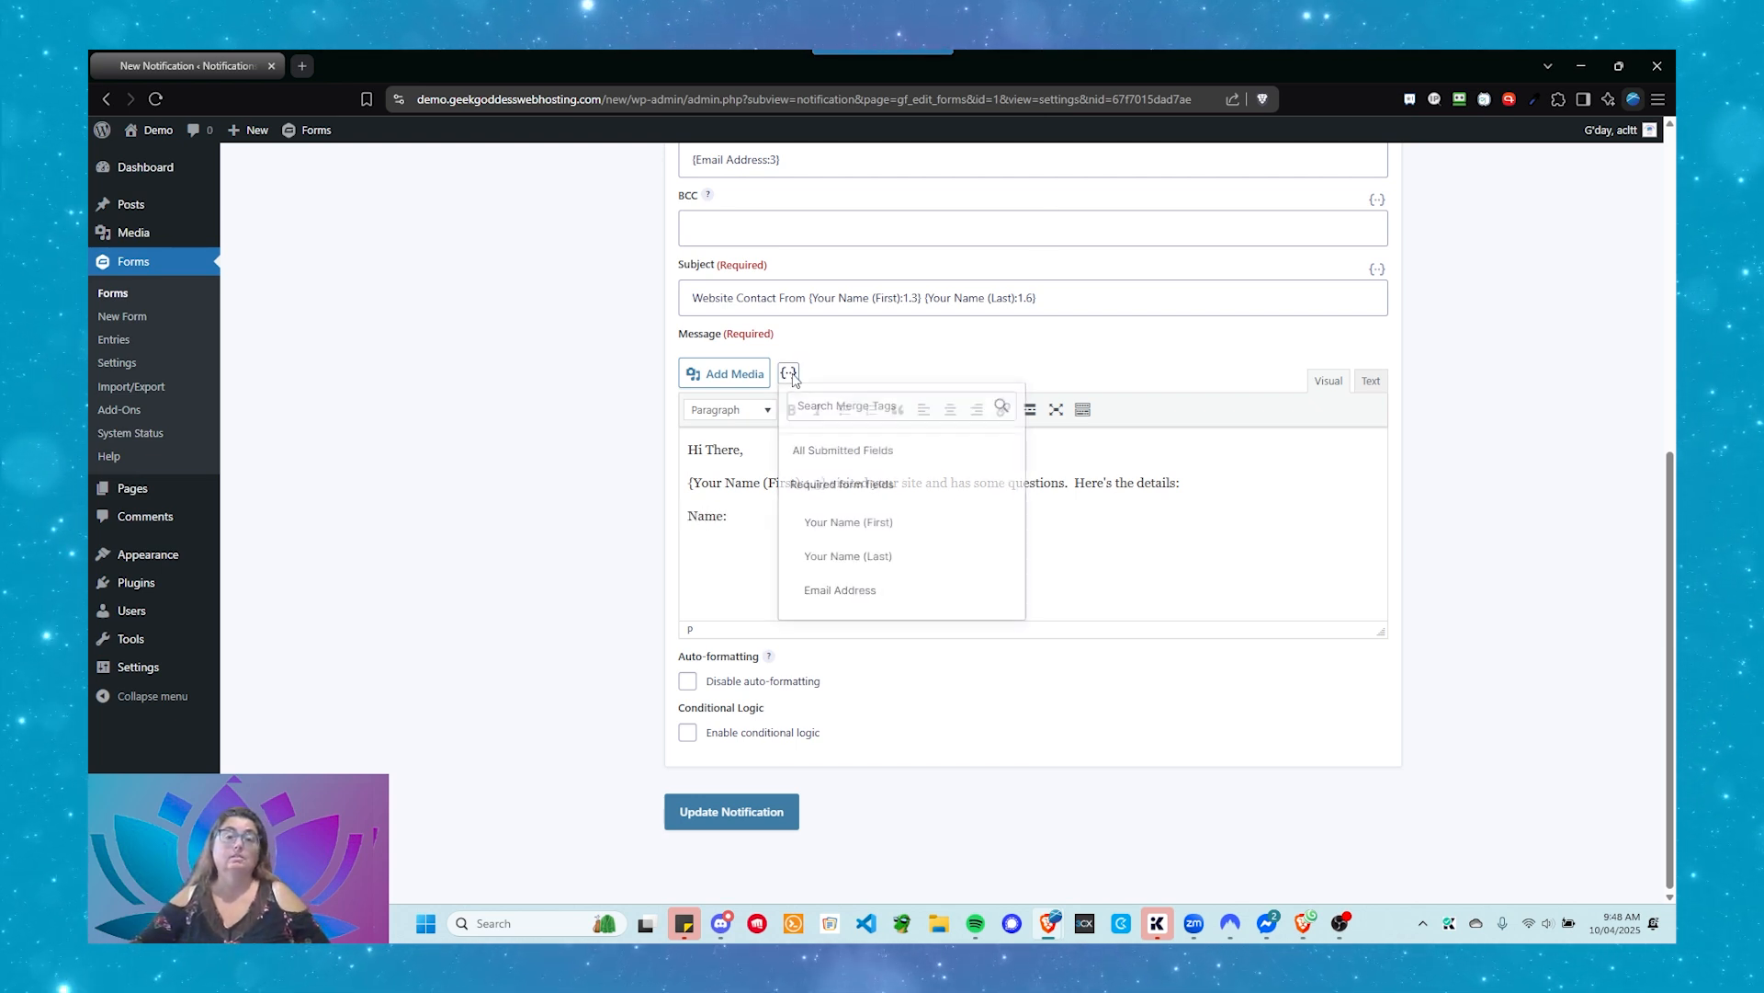
{"action": "left_click", "coordinate": [847, 523]}
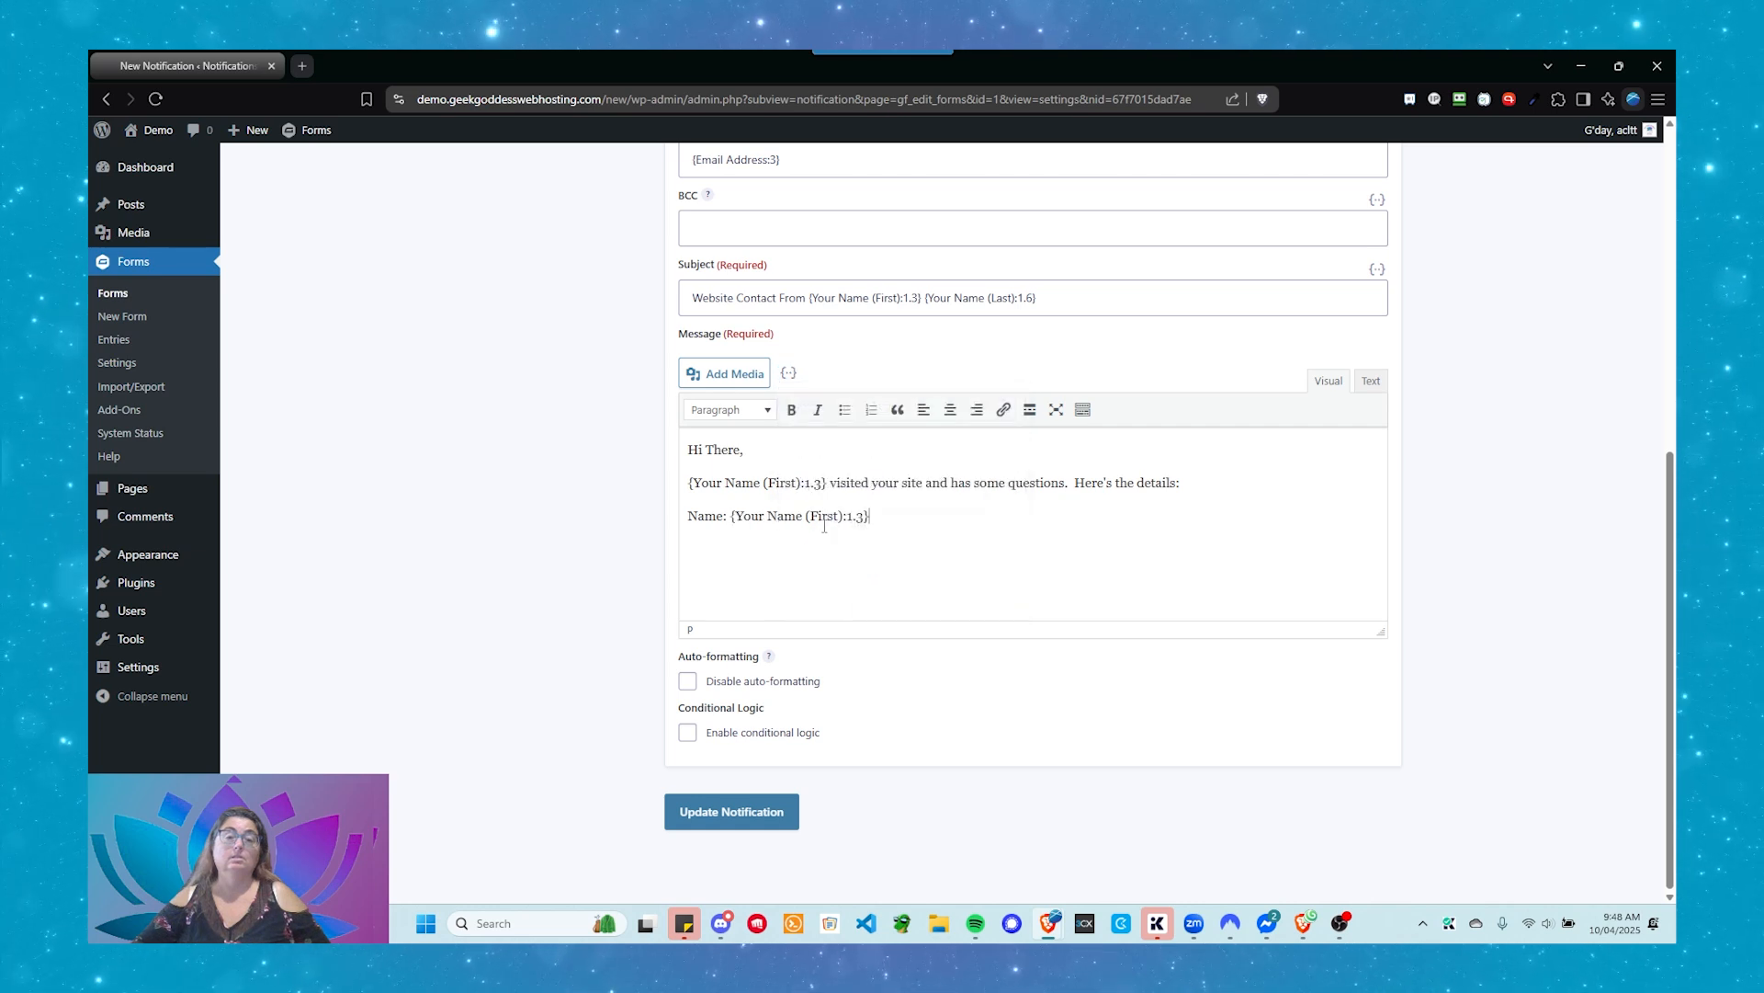
{"action": "left_click", "coordinate": [788, 372]}
{"action": "left_click", "coordinate": [862, 553]}
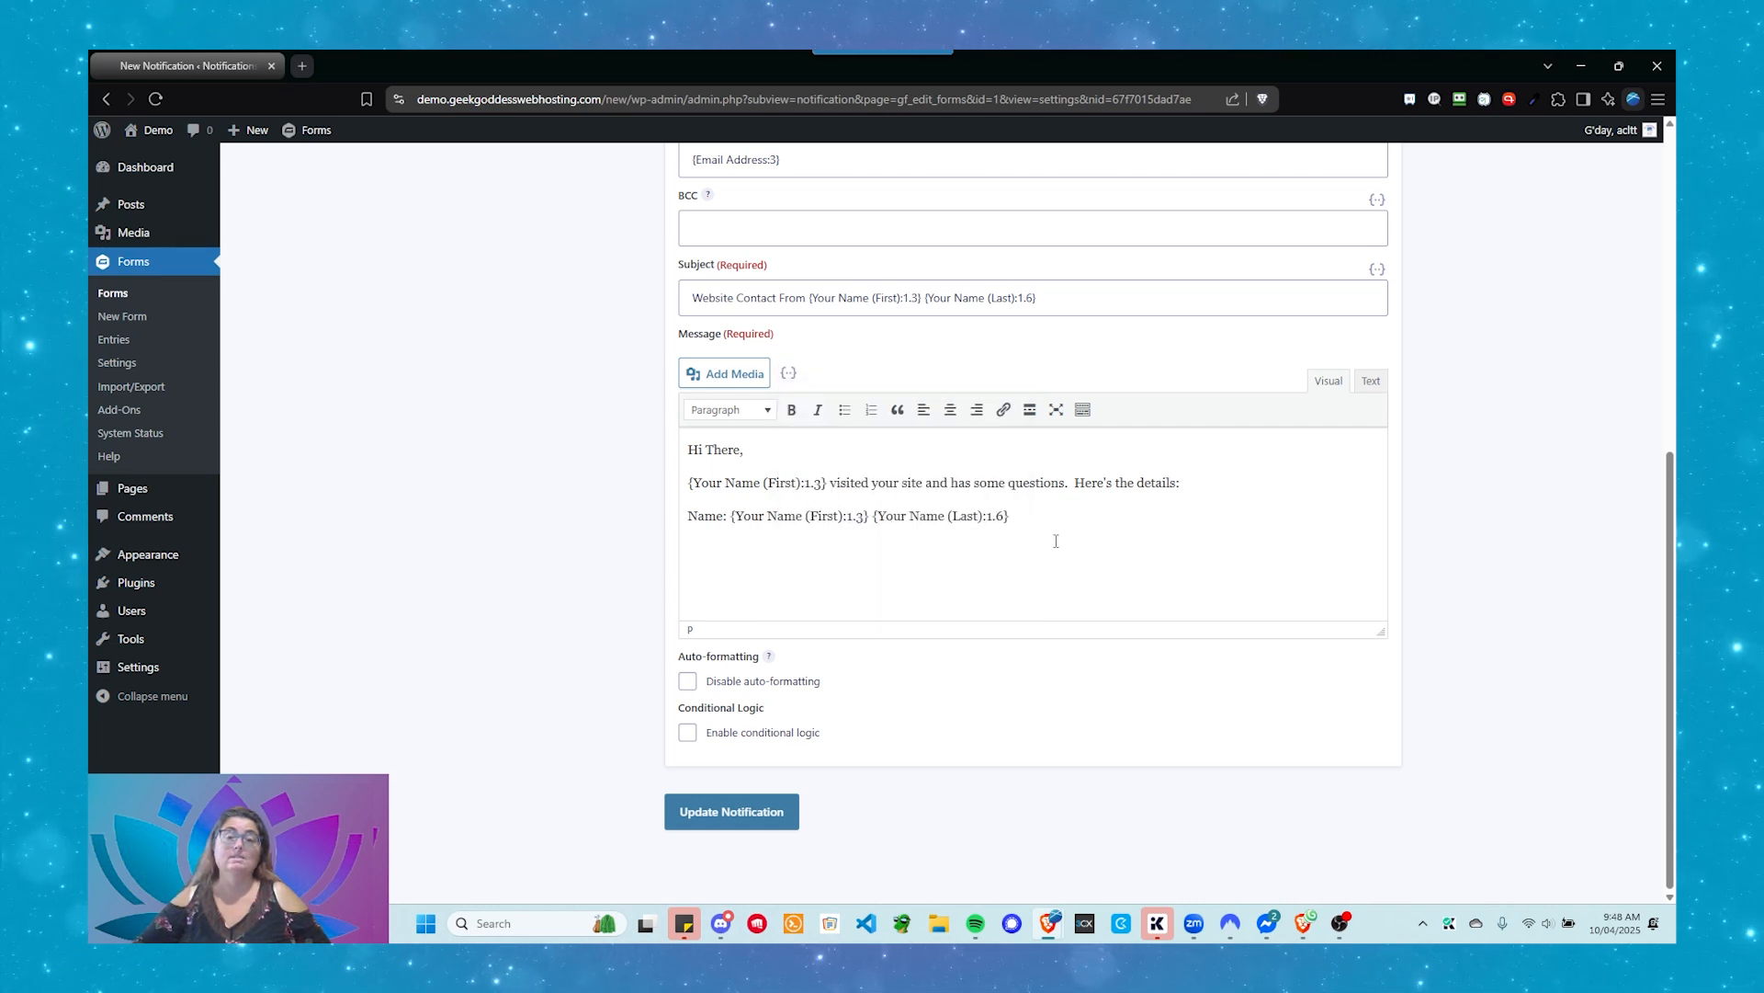
Step: Add an "Email:" line directly below the name line, containing the Email Address merge tag
{"action": "type", "text": "Email:"}
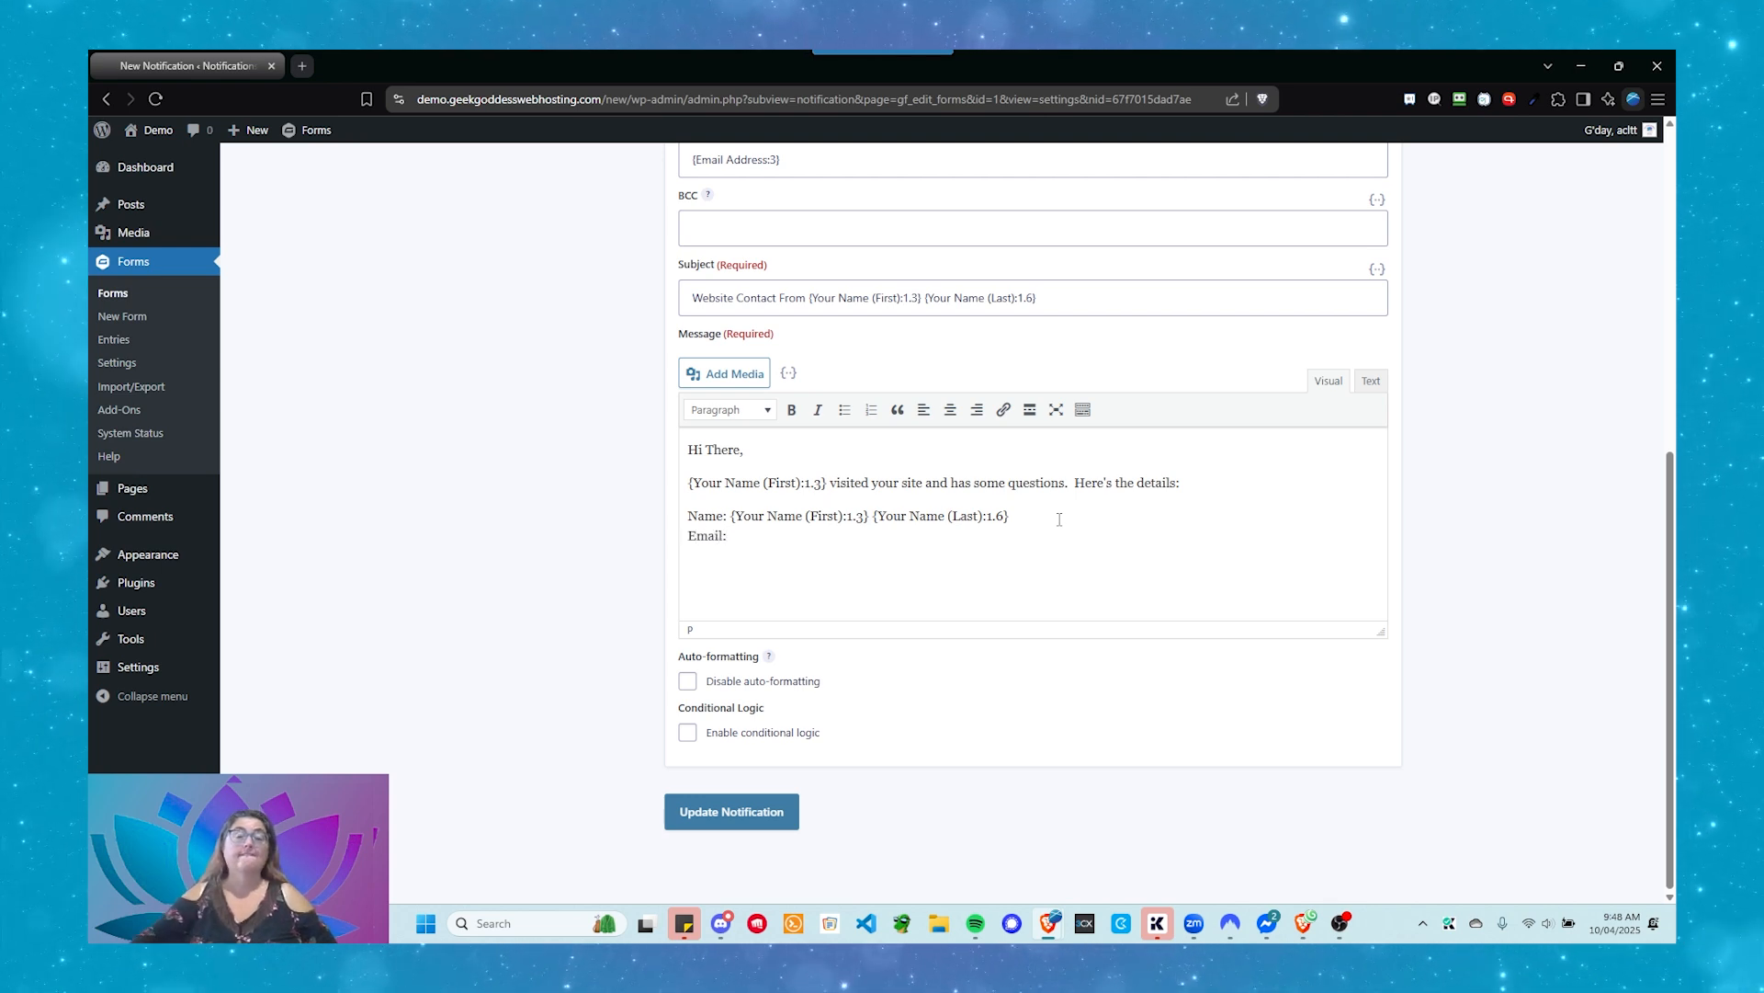
{"action": "left_click", "coordinate": [788, 372]}
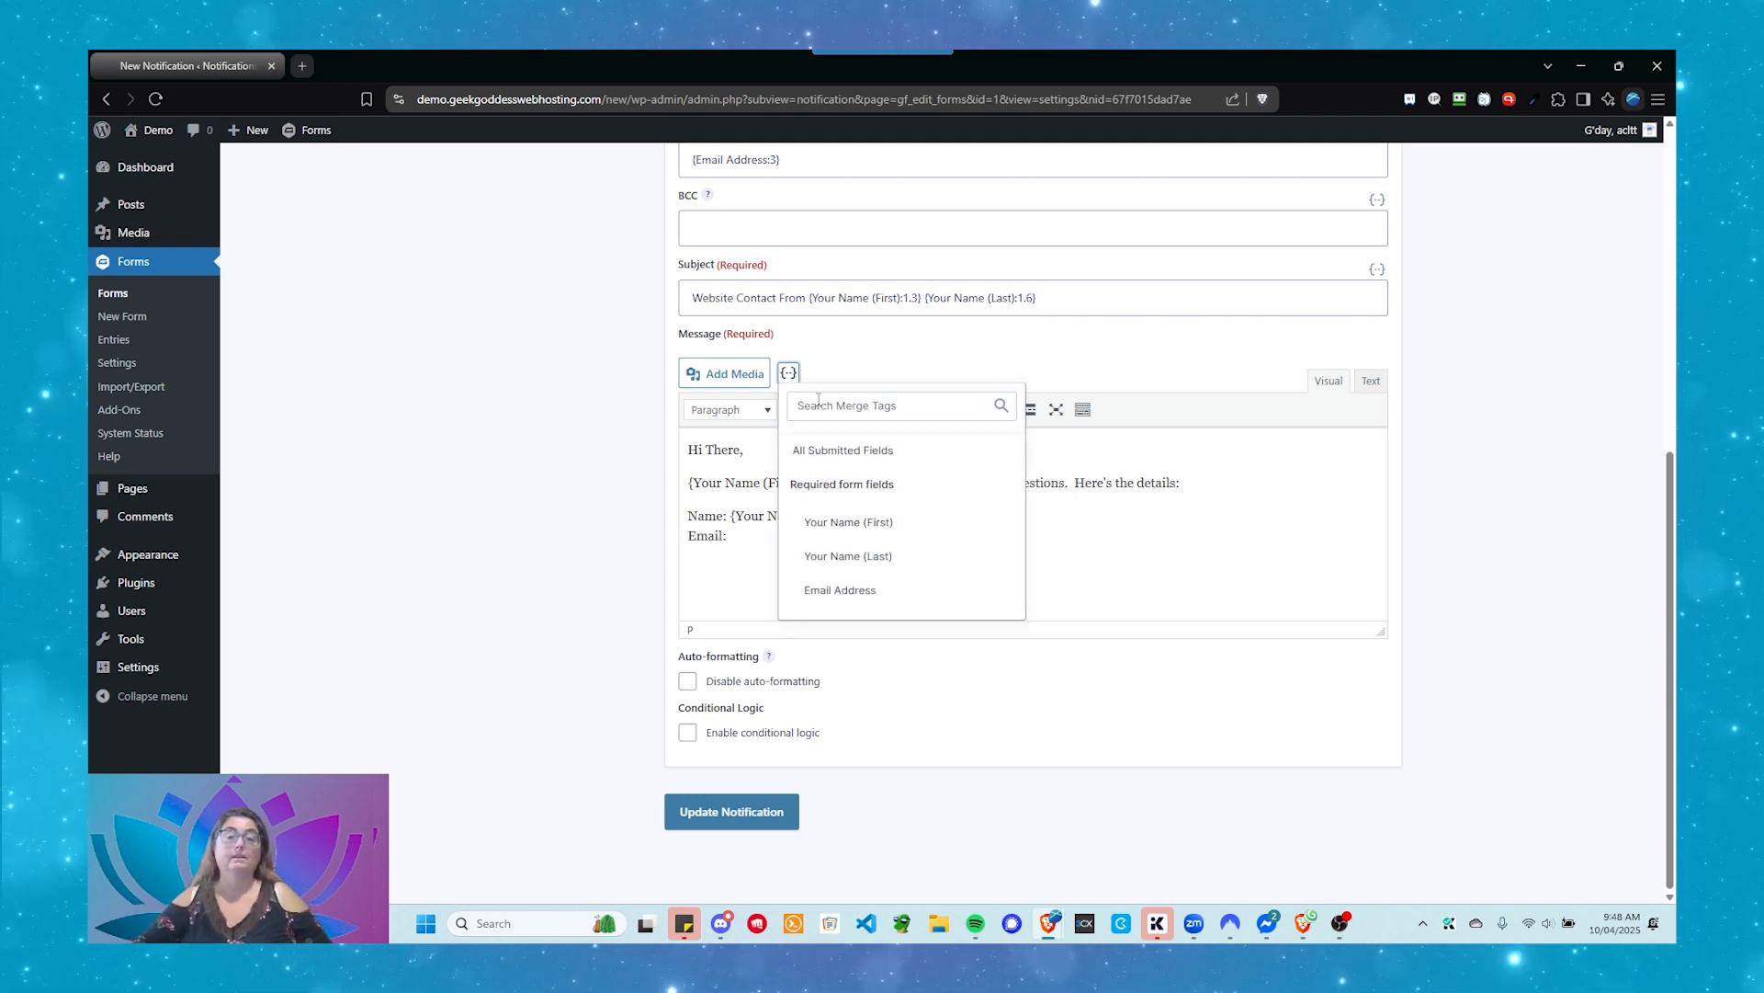
{"action": "left_click", "coordinate": [868, 593]}
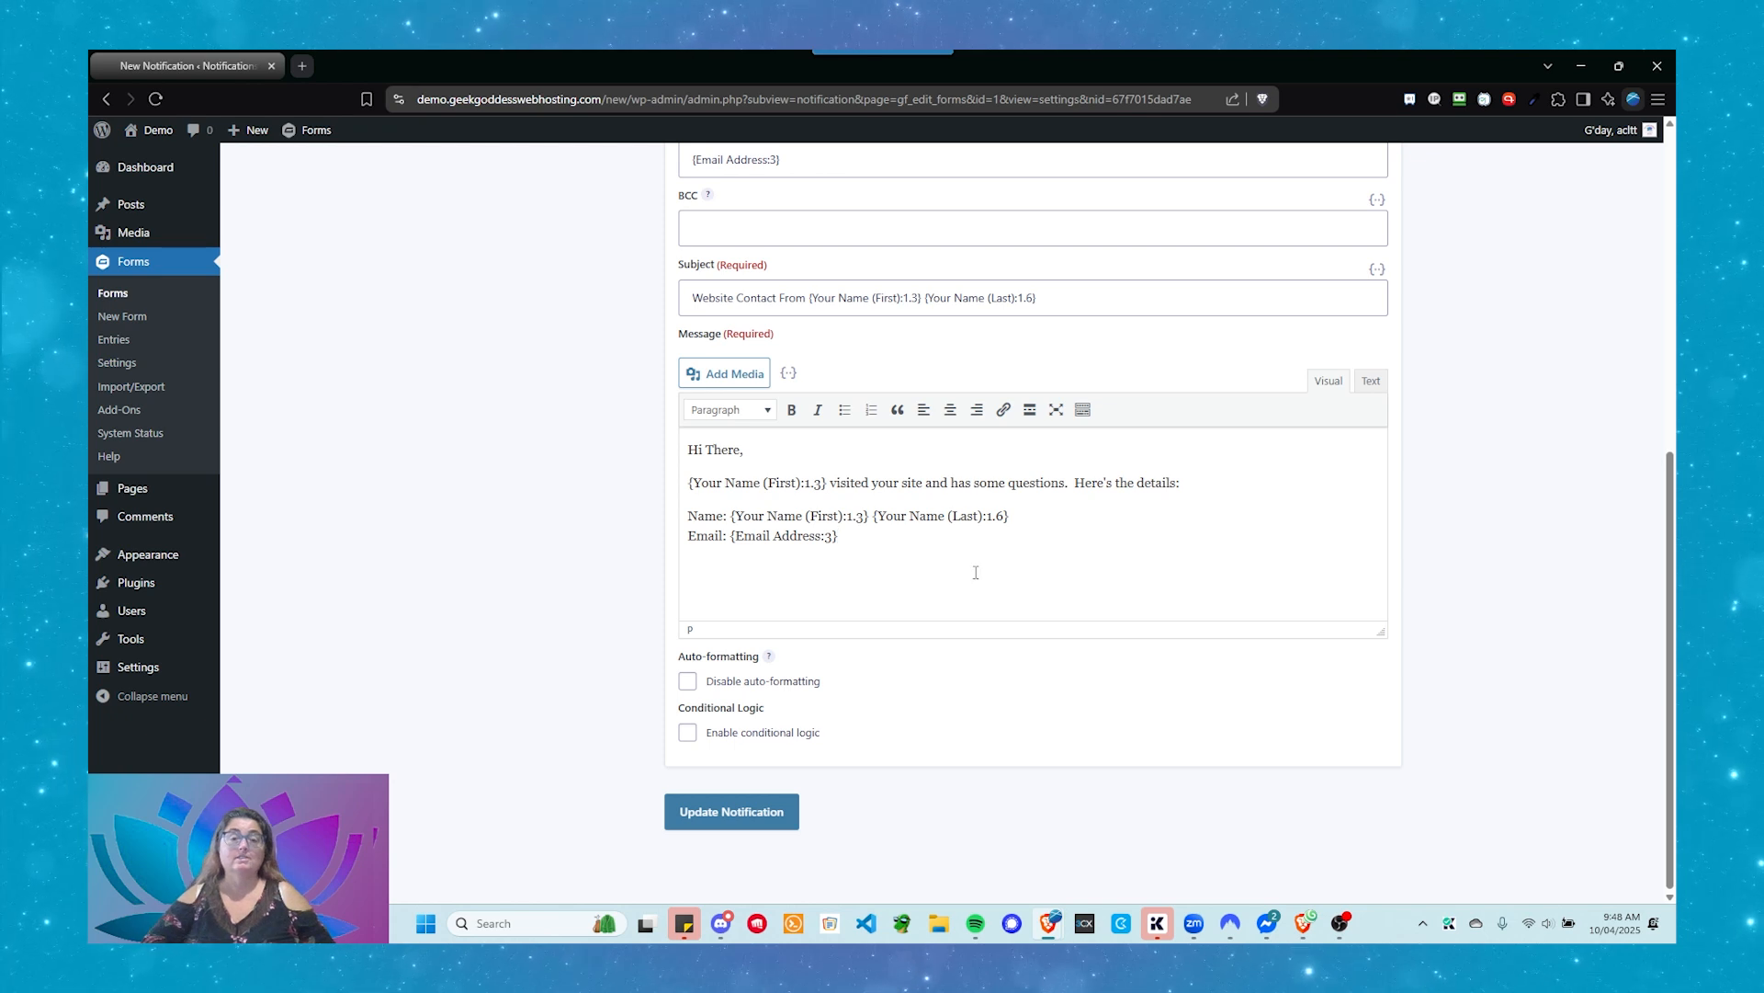
Step: Add a "Message:" line below the email line, with the Your Message merge tag in its own paragraph and a new paragraph after it
{"action": "key", "text": "shift+Return"}
{"action": "type", "text": "Ms"}
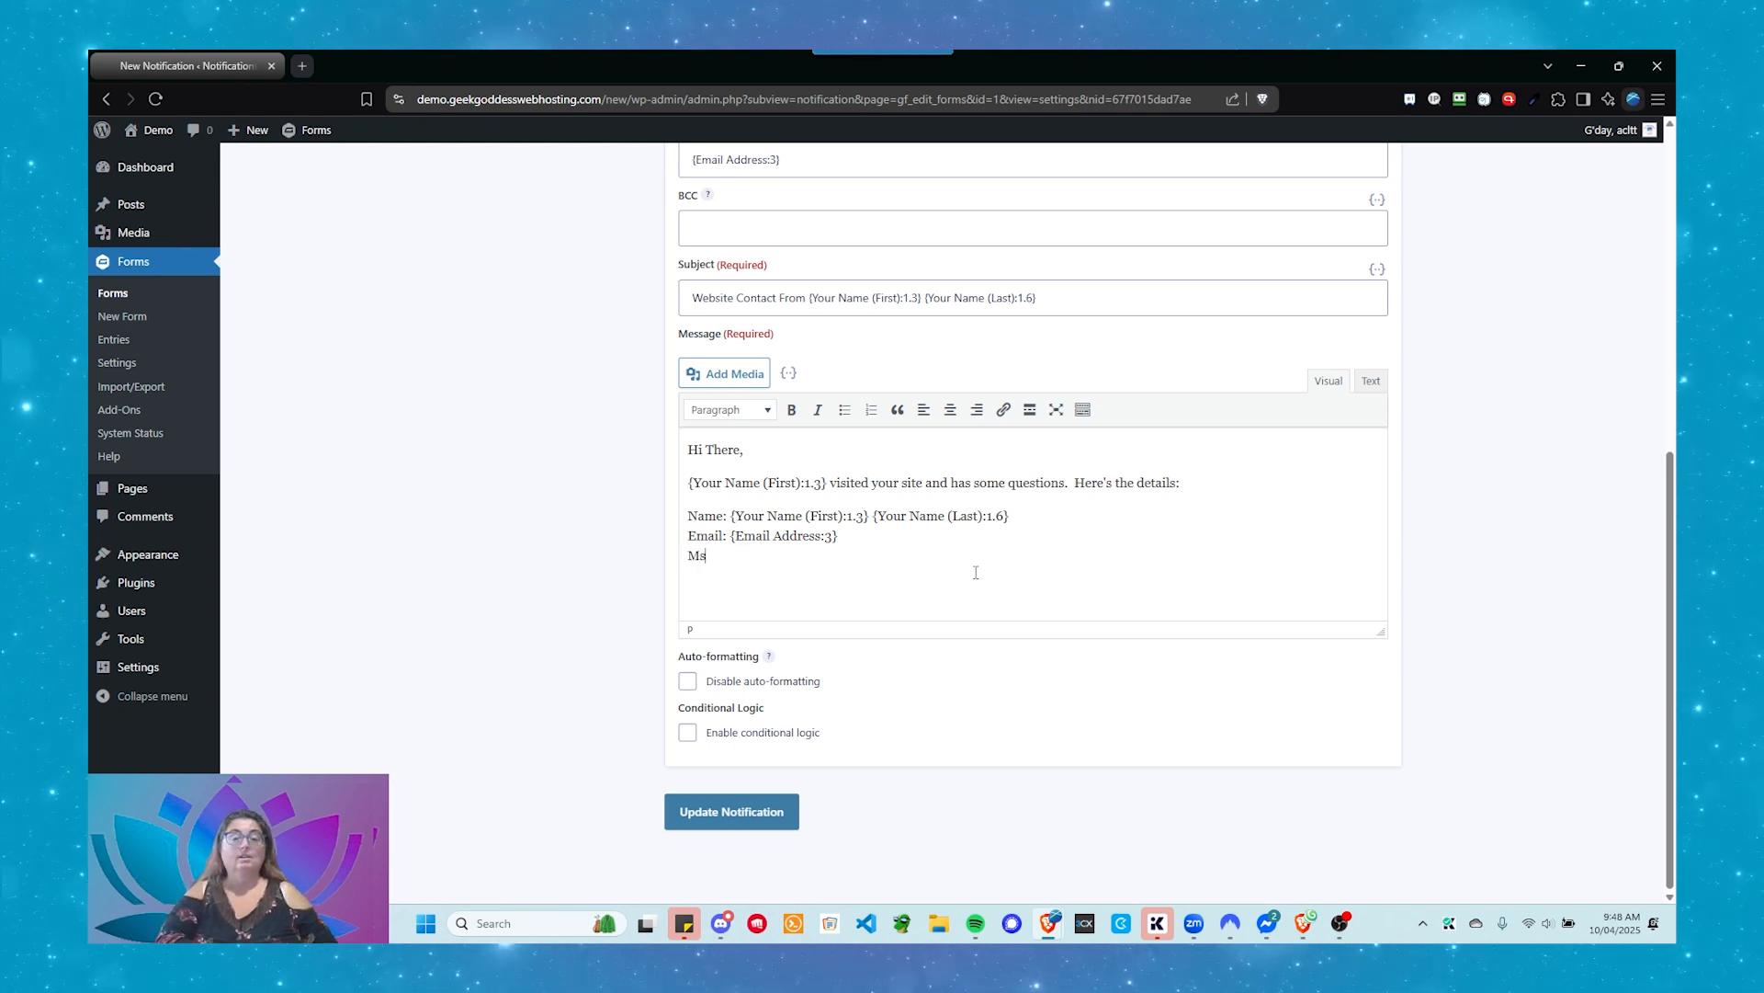
{"action": "key", "text": "BackSpace"}
{"action": "type", "text": "essage:"}
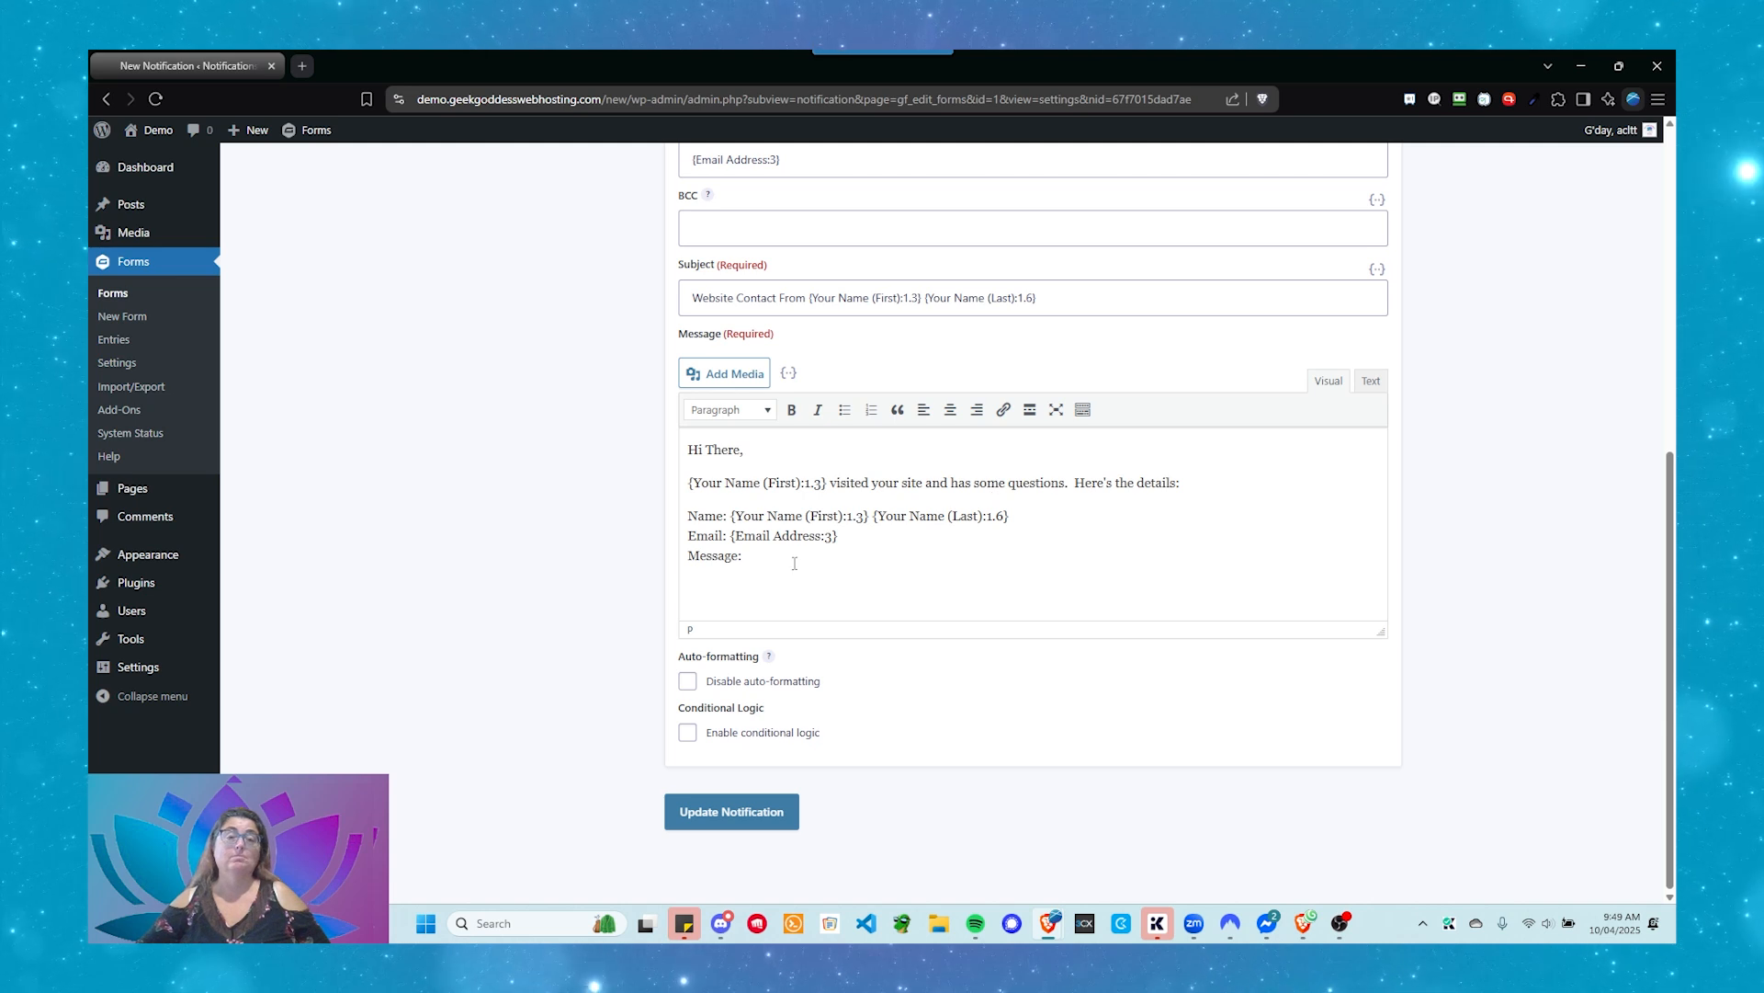
{"action": "left_click", "coordinate": [791, 371]}
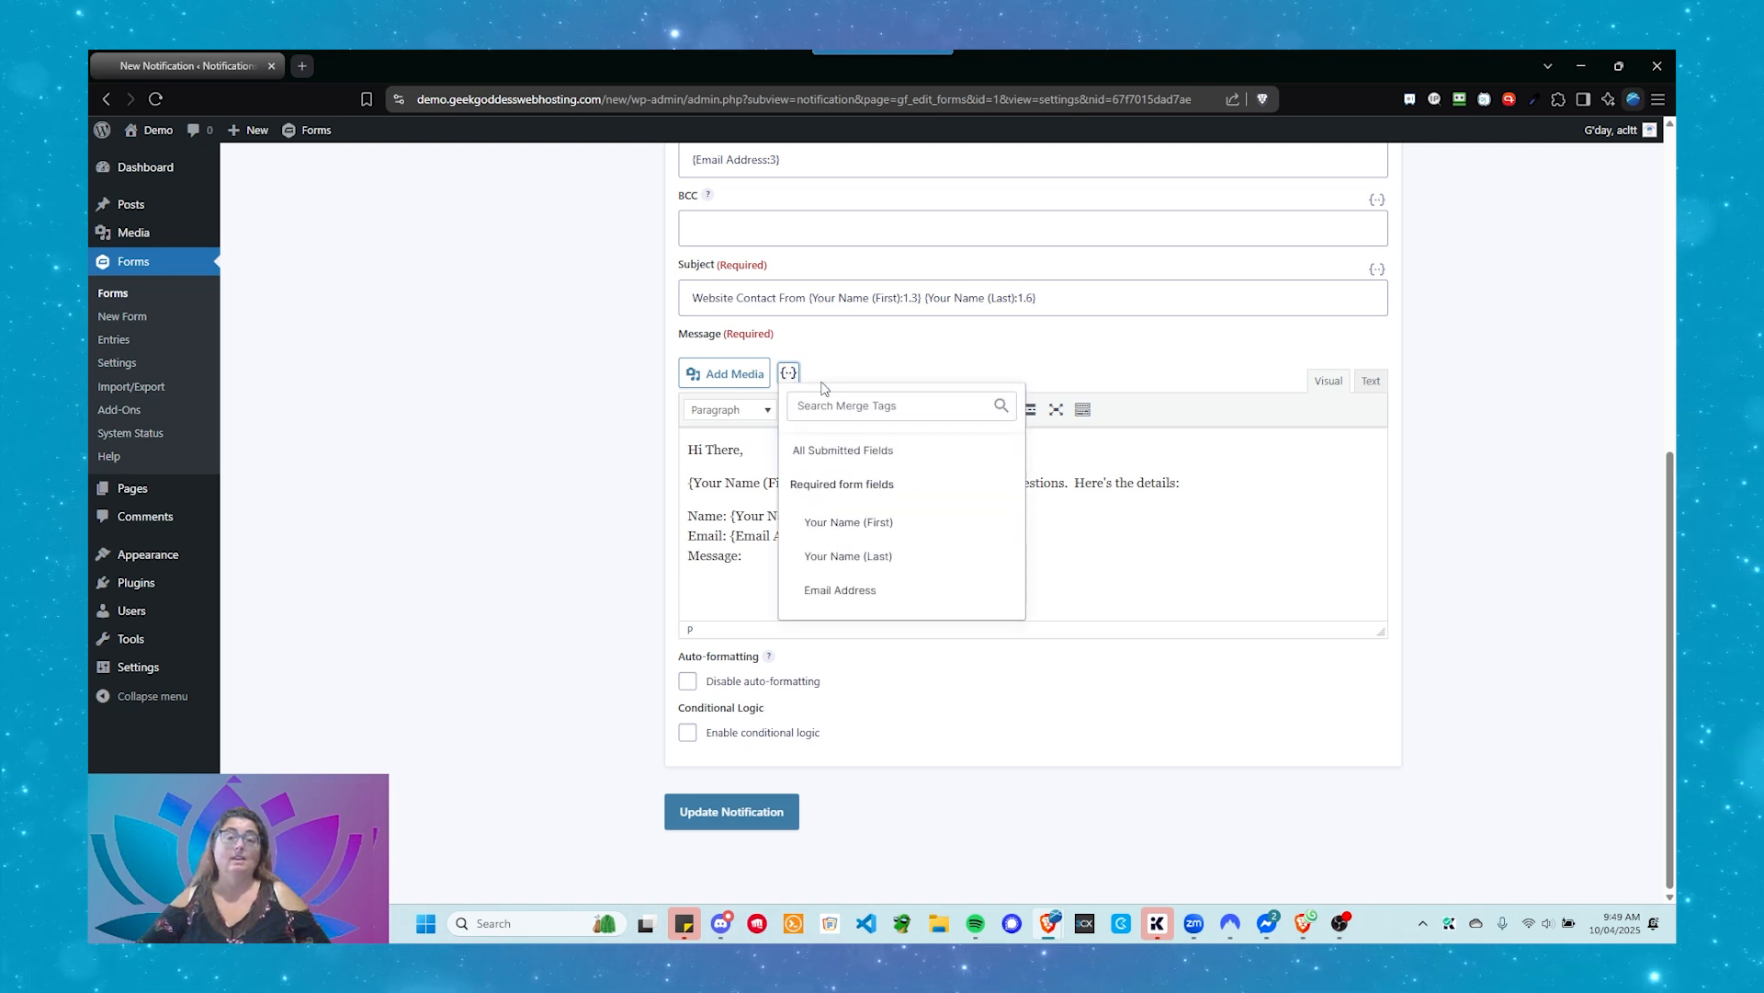
{"action": "scroll", "coordinate": [864, 515], "scroll_direction": "down", "scroll_amount": 2}
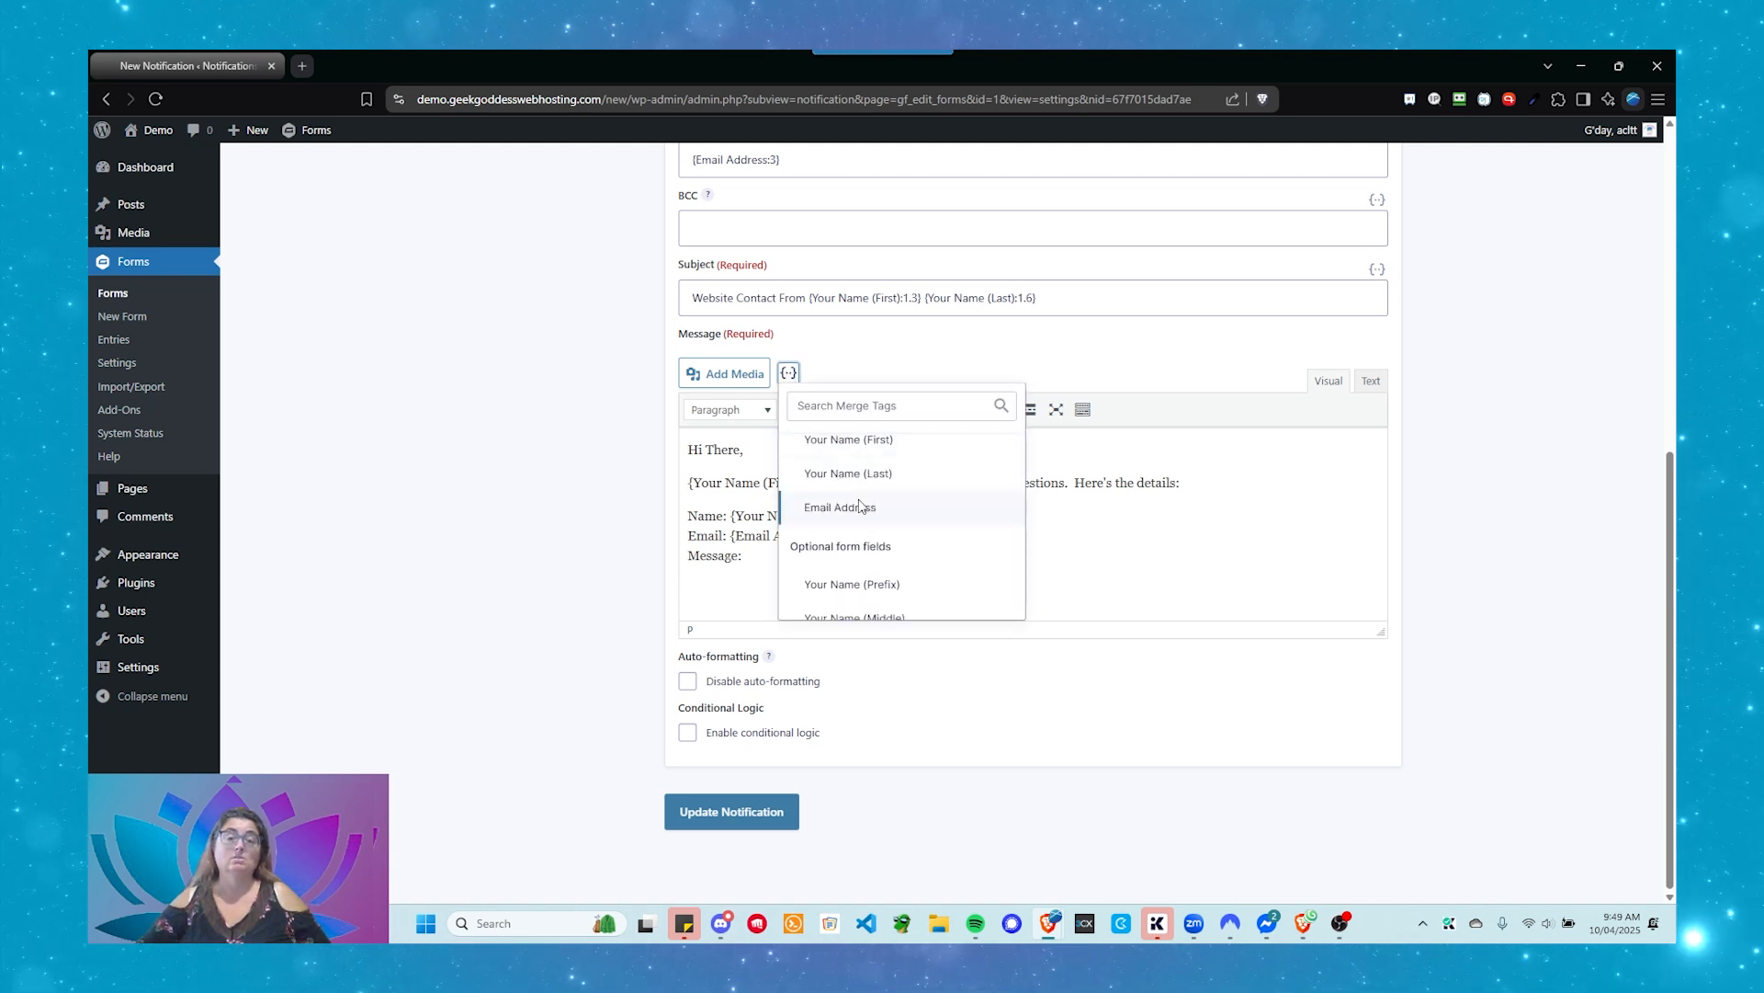
{"action": "scroll", "coordinate": [864, 503], "scroll_direction": "up", "scroll_amount": 2}
{"action": "scroll", "coordinate": [866, 502], "scroll_direction": "down", "scroll_amount": 3}
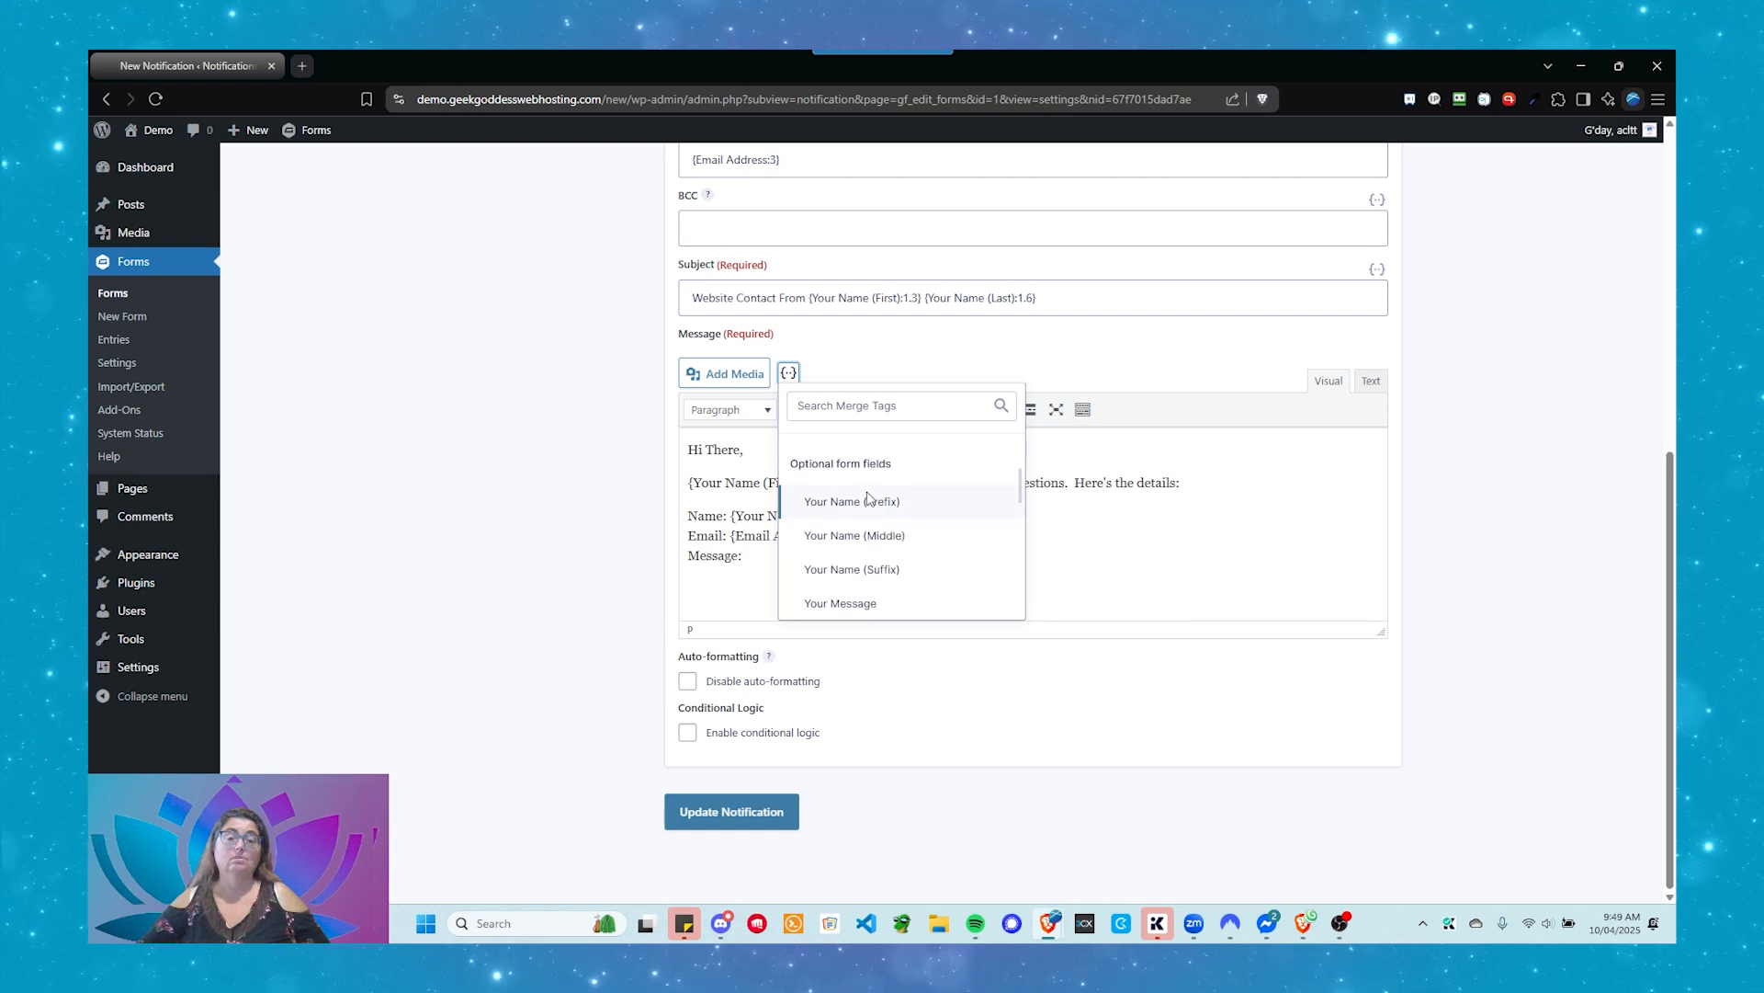
{"action": "scroll", "coordinate": [869, 499], "scroll_direction": "down", "scroll_amount": 1}
{"action": "left_click", "coordinate": [846, 512]}
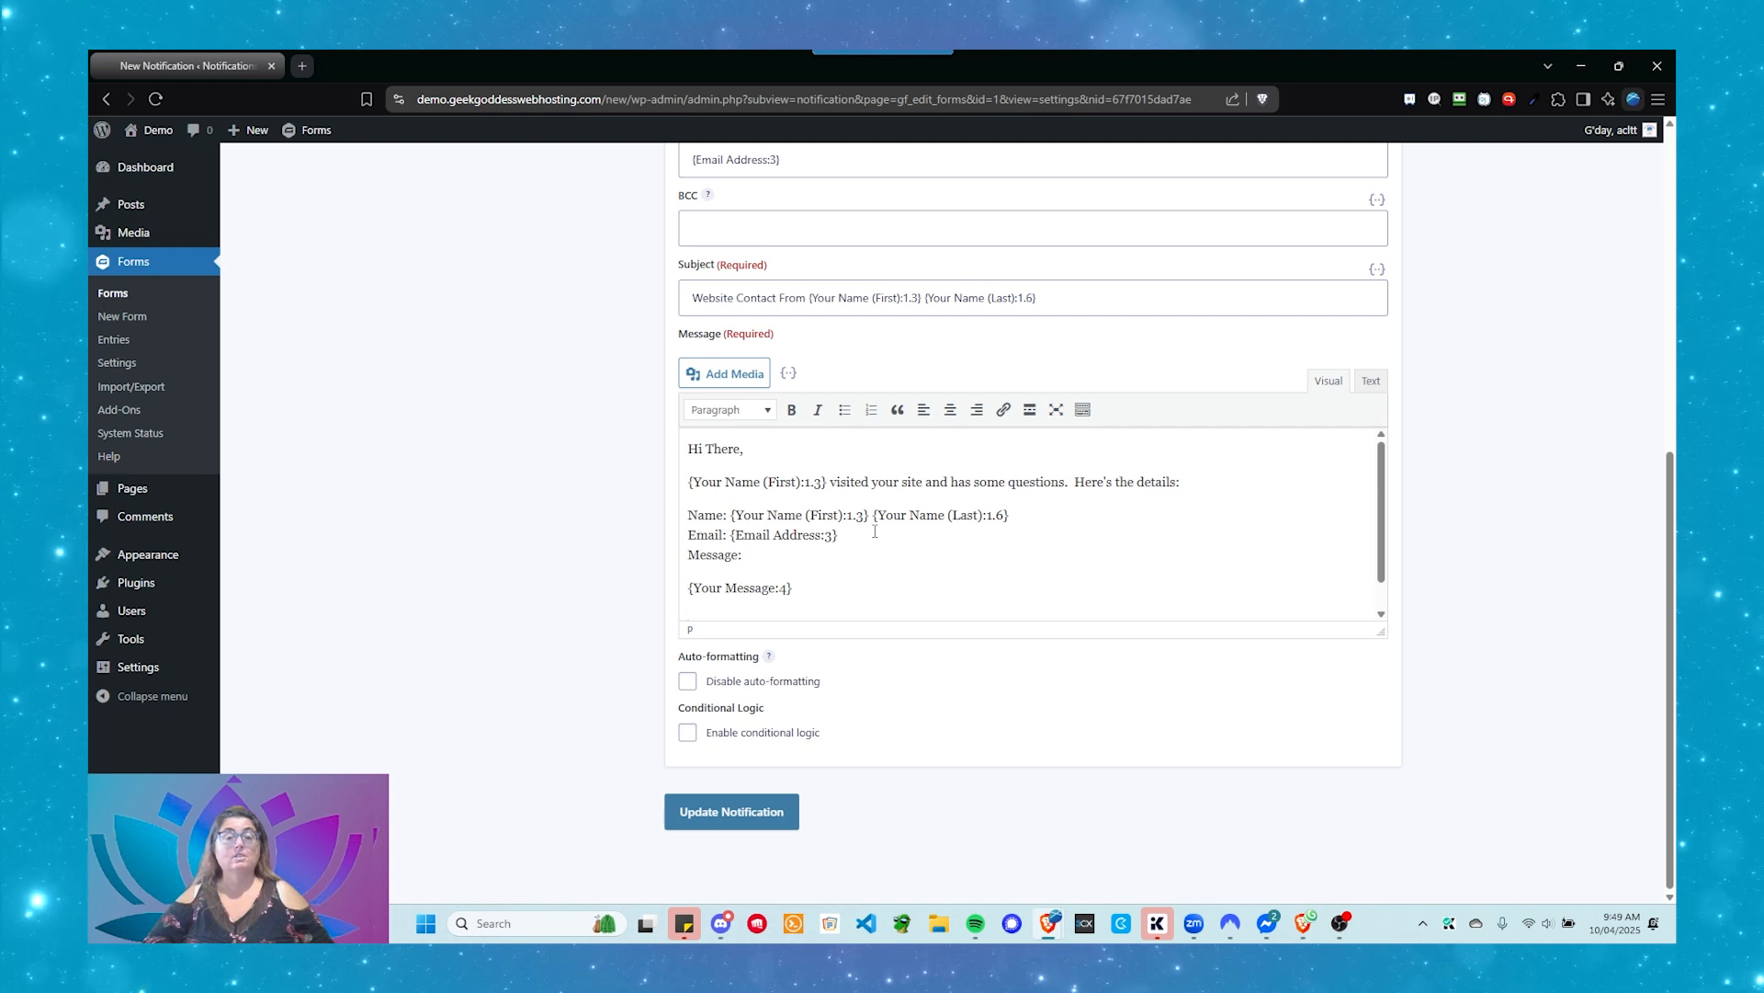
{"action": "key", "text": "Return"}
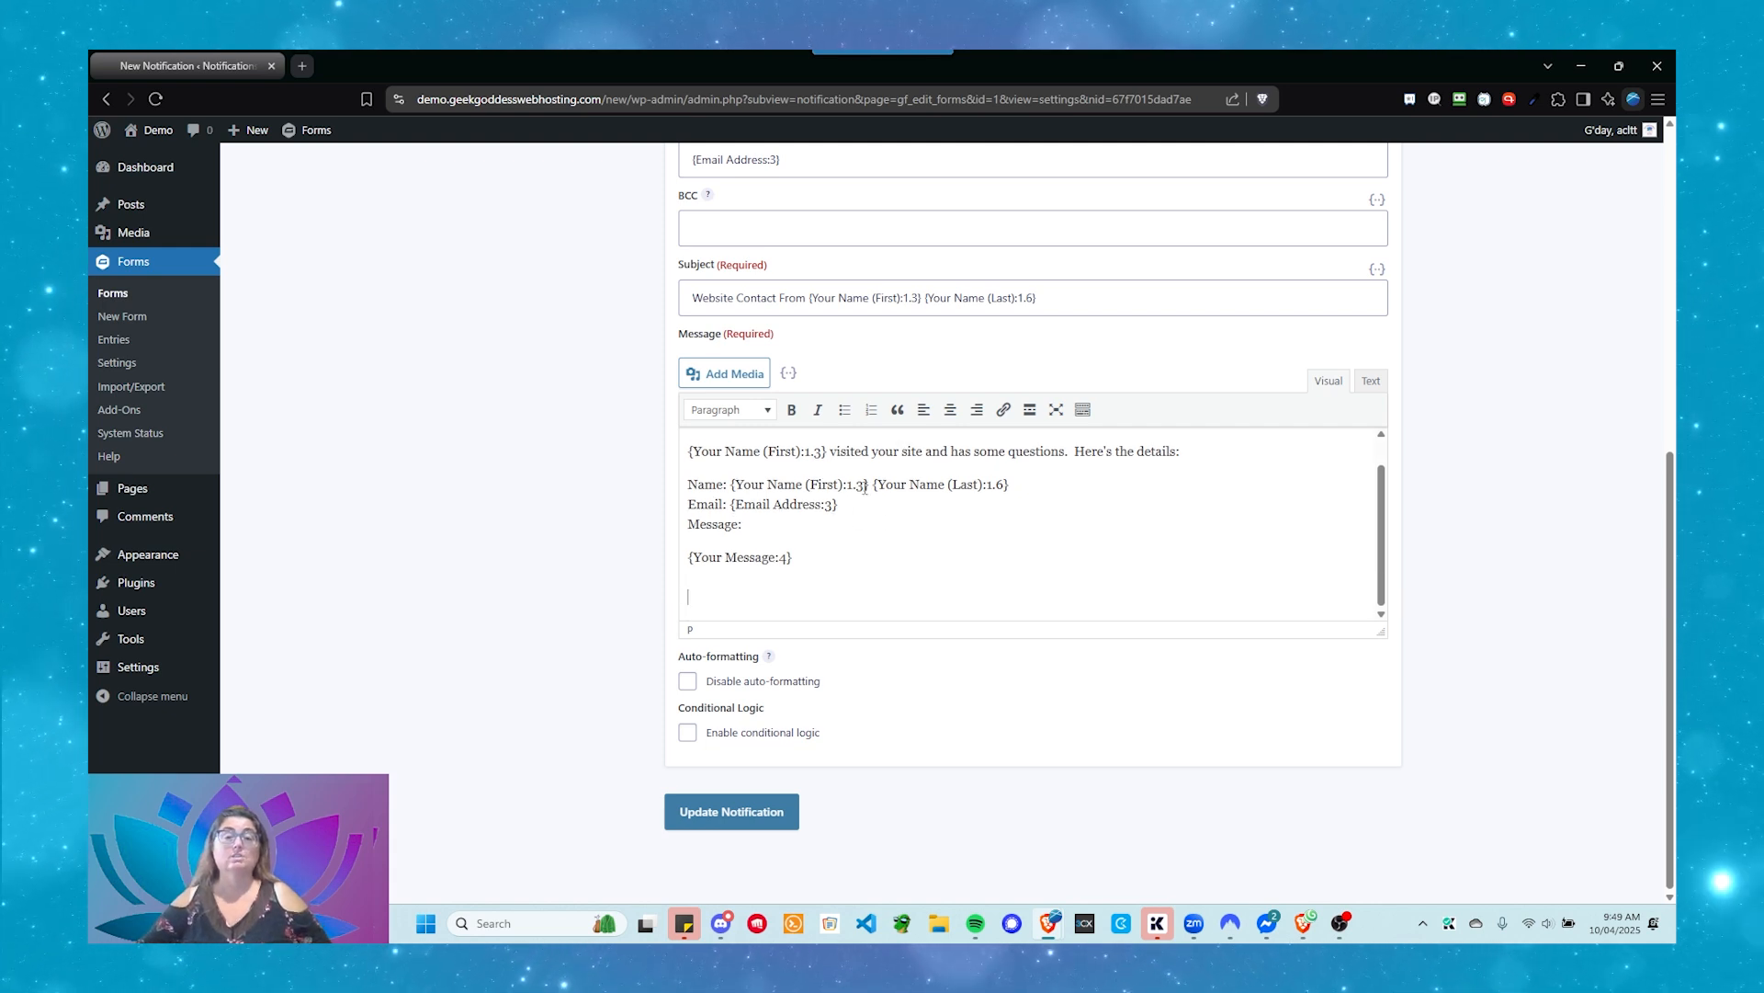
Step: Browse the message's available merge tags, from the form's name and message fields through the Other group down to User Login
{"action": "left_click", "coordinate": [788, 372]}
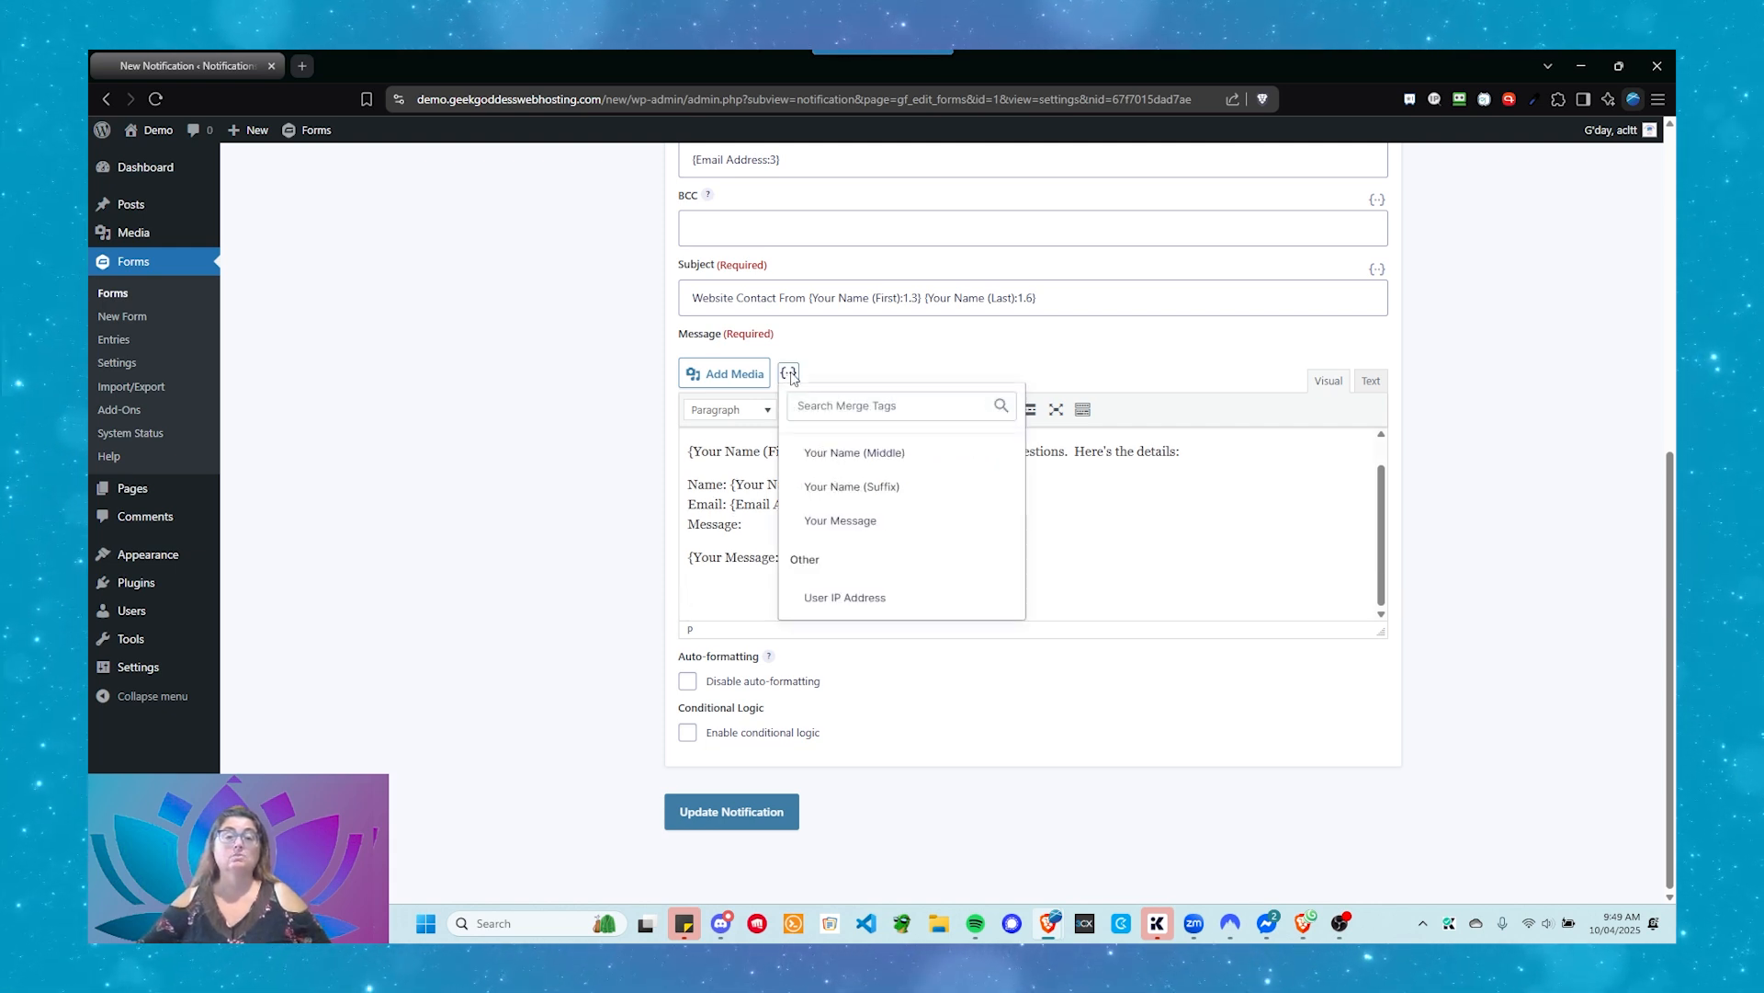
{"action": "scroll", "coordinate": [942, 529], "scroll_direction": "down", "scroll_amount": 1}
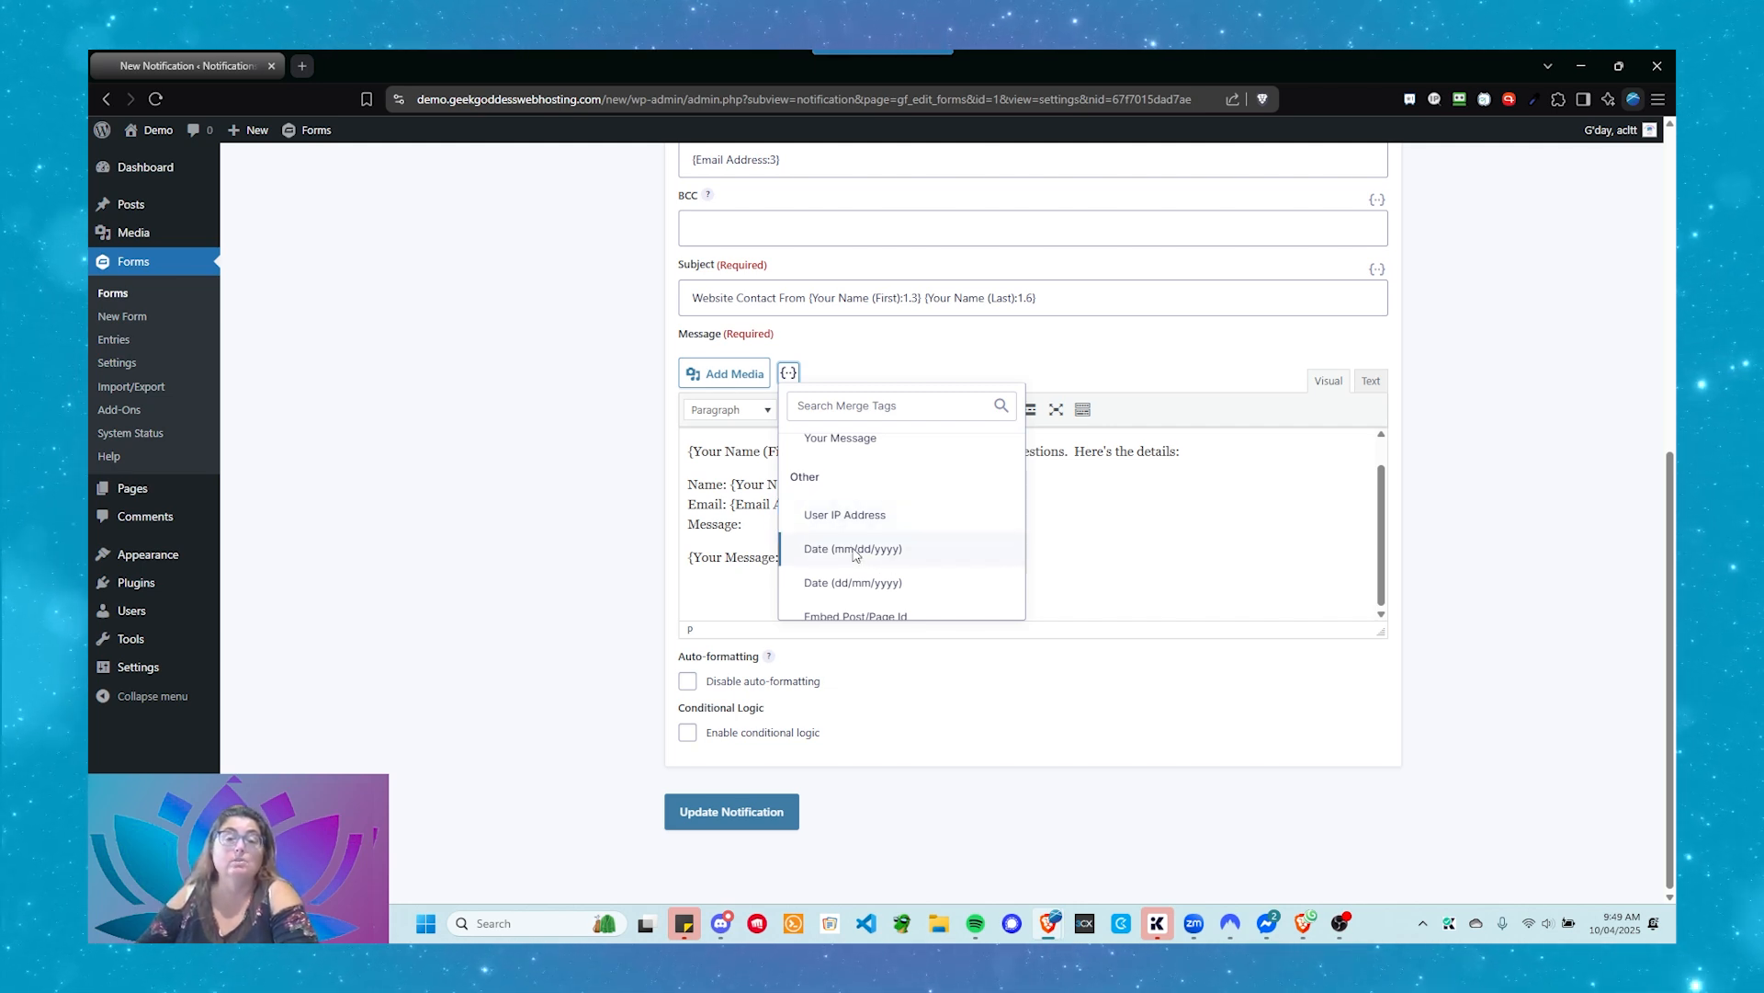
{"action": "scroll", "coordinate": [855, 554], "scroll_direction": "down", "scroll_amount": 1}
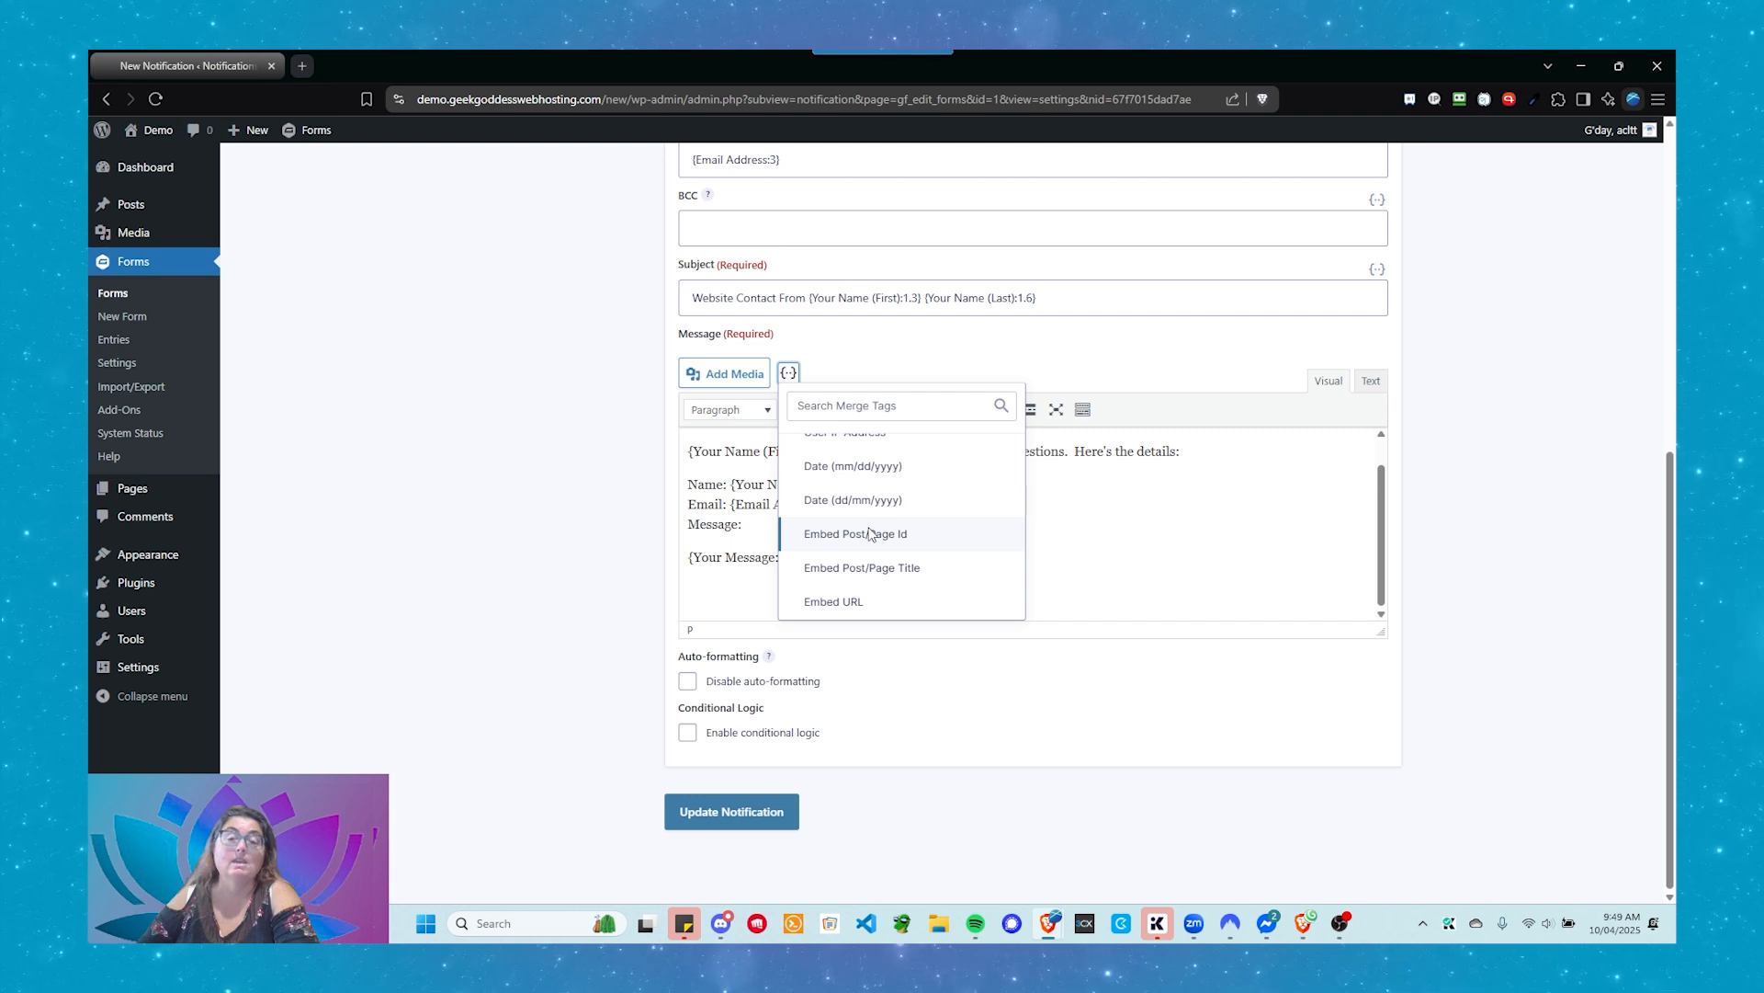
{"action": "scroll", "coordinate": [870, 533], "scroll_direction": "down", "scroll_amount": 1}
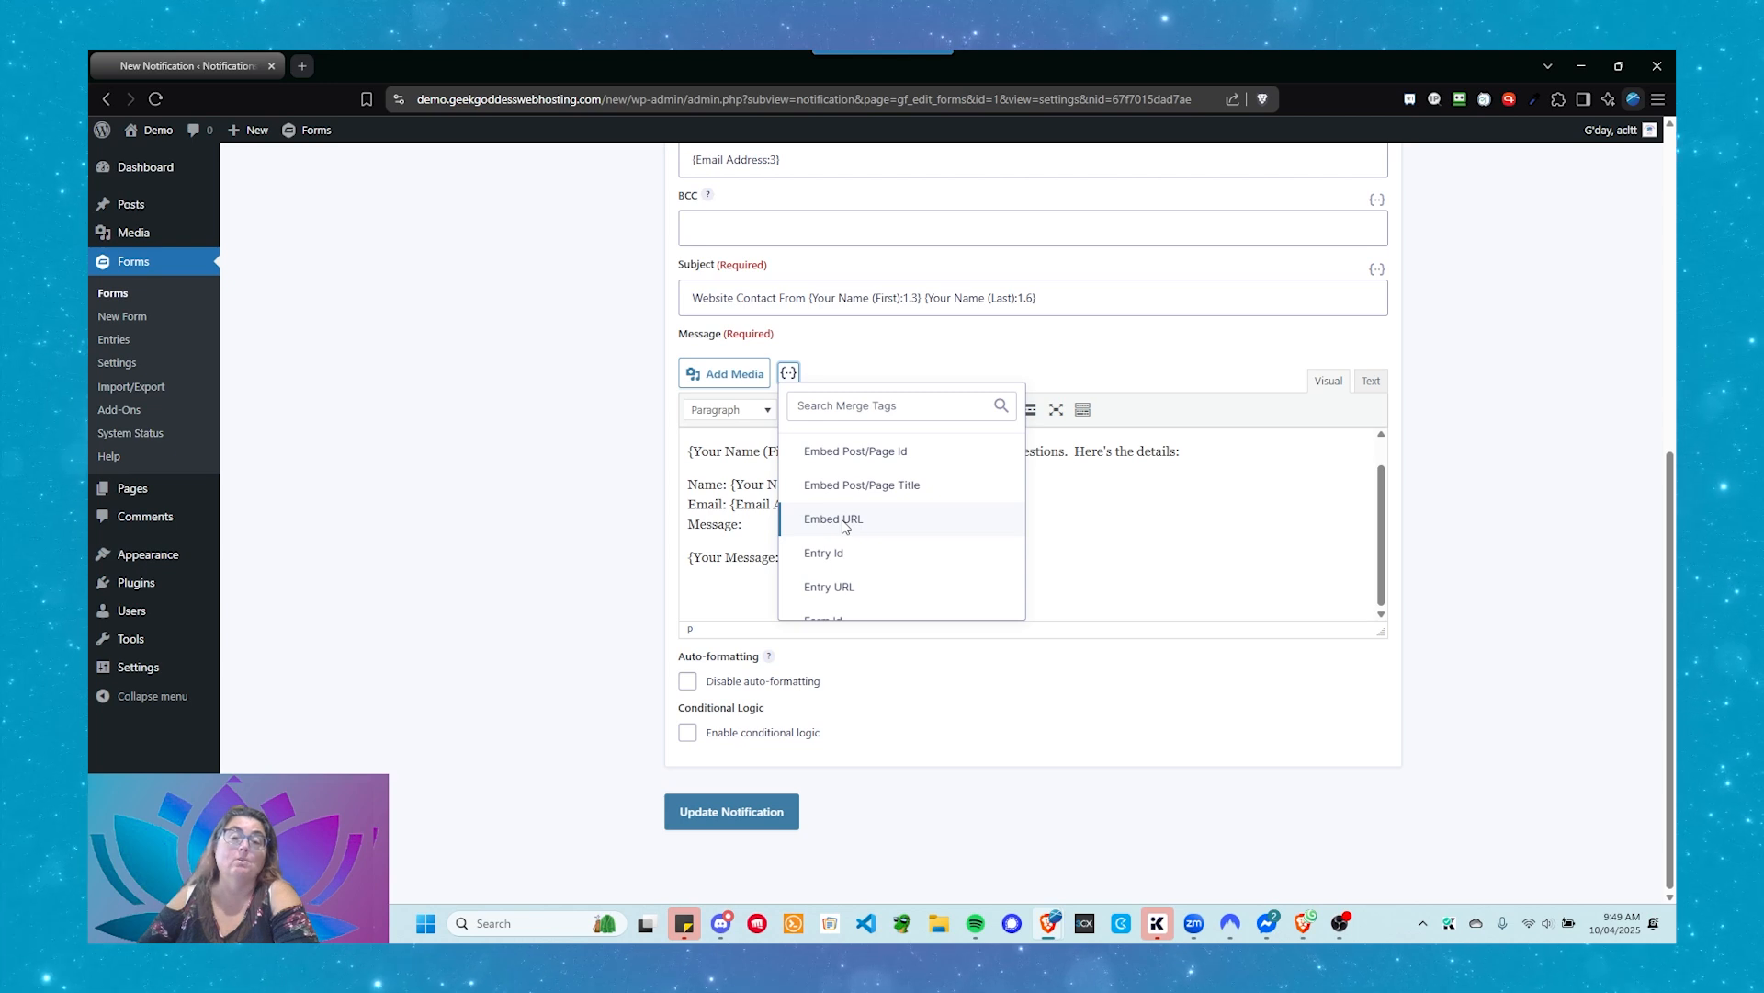
{"action": "scroll", "coordinate": [854, 524], "scroll_direction": "down", "scroll_amount": 2}
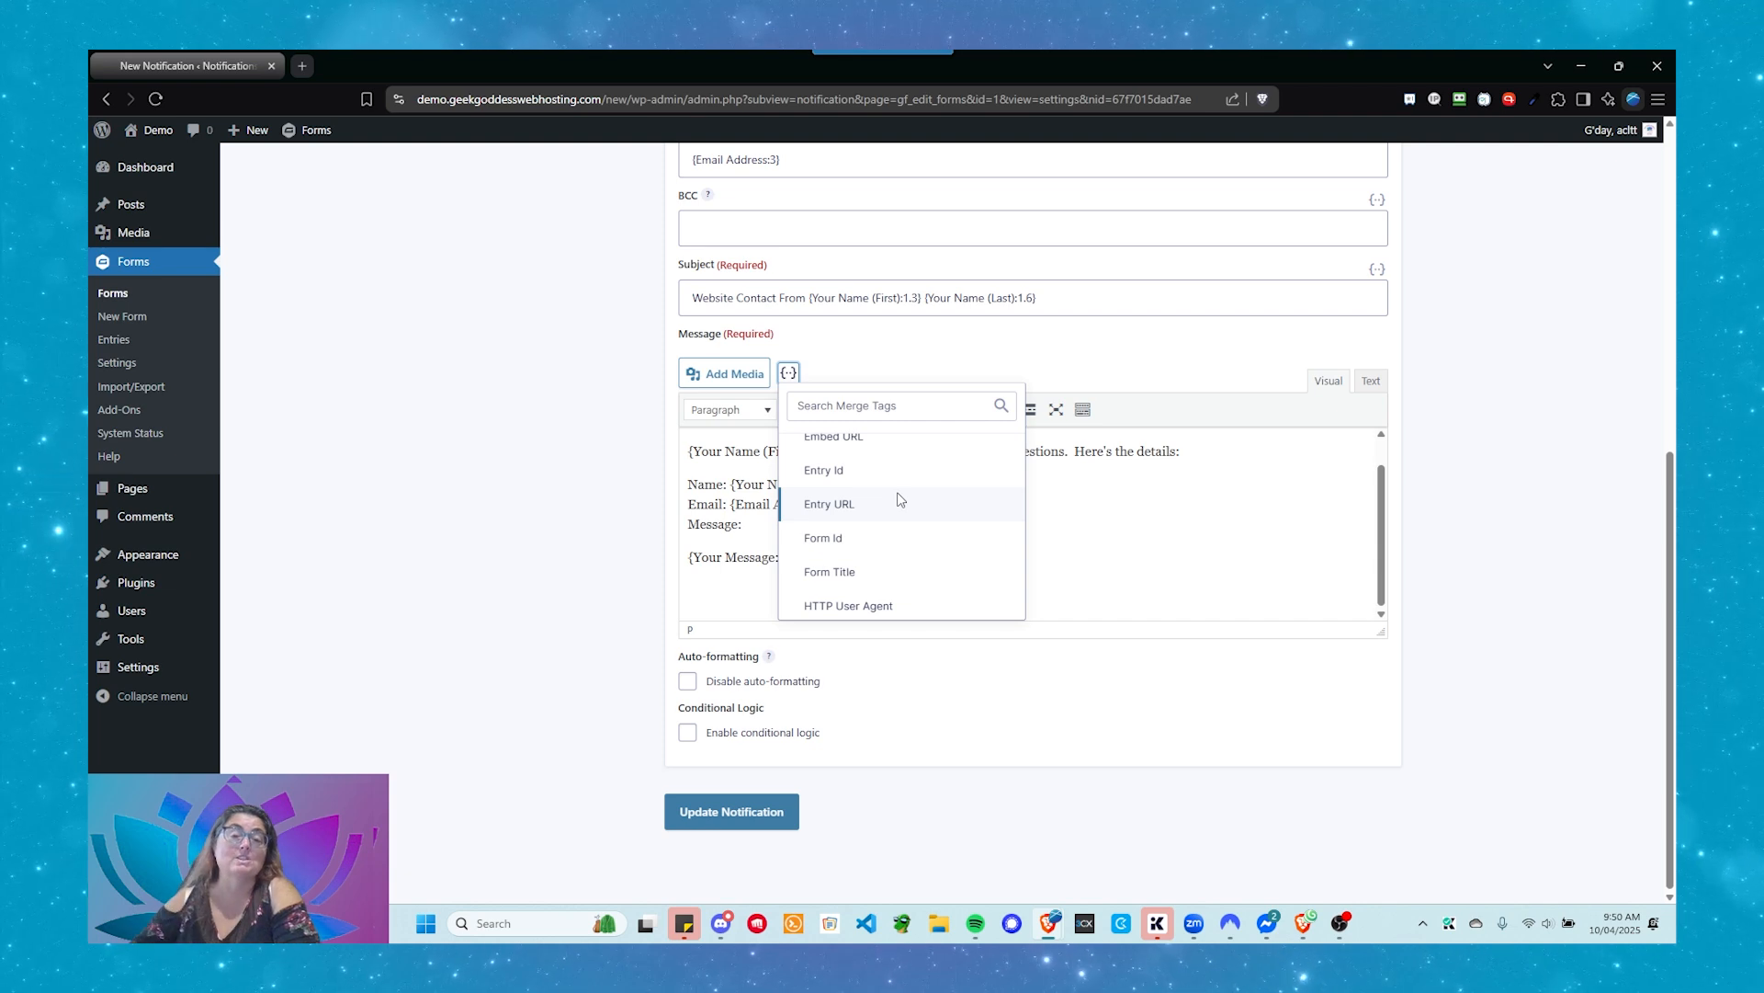
{"action": "scroll", "coordinate": [912, 495], "scroll_direction": "down", "scroll_amount": 3}
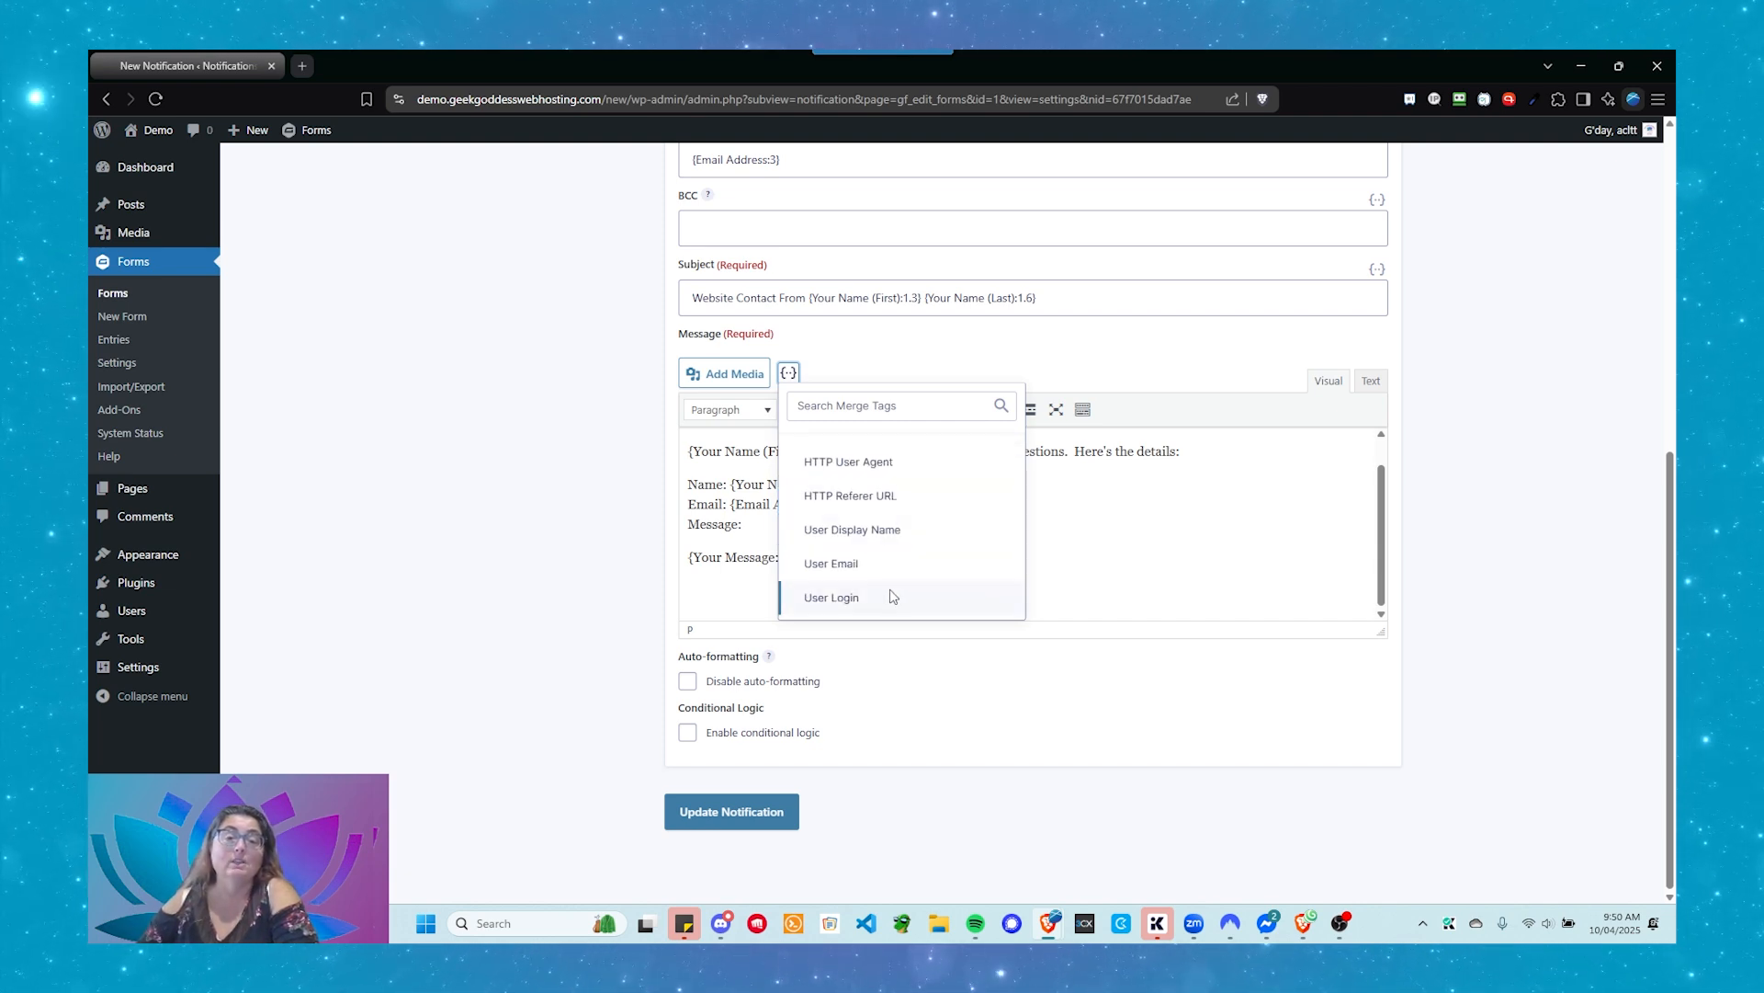
{"action": "scroll", "coordinate": [889, 593], "scroll_direction": "up", "scroll_amount": 2}
{"action": "scroll", "coordinate": [890, 593], "scroll_direction": "up", "scroll_amount": 5}
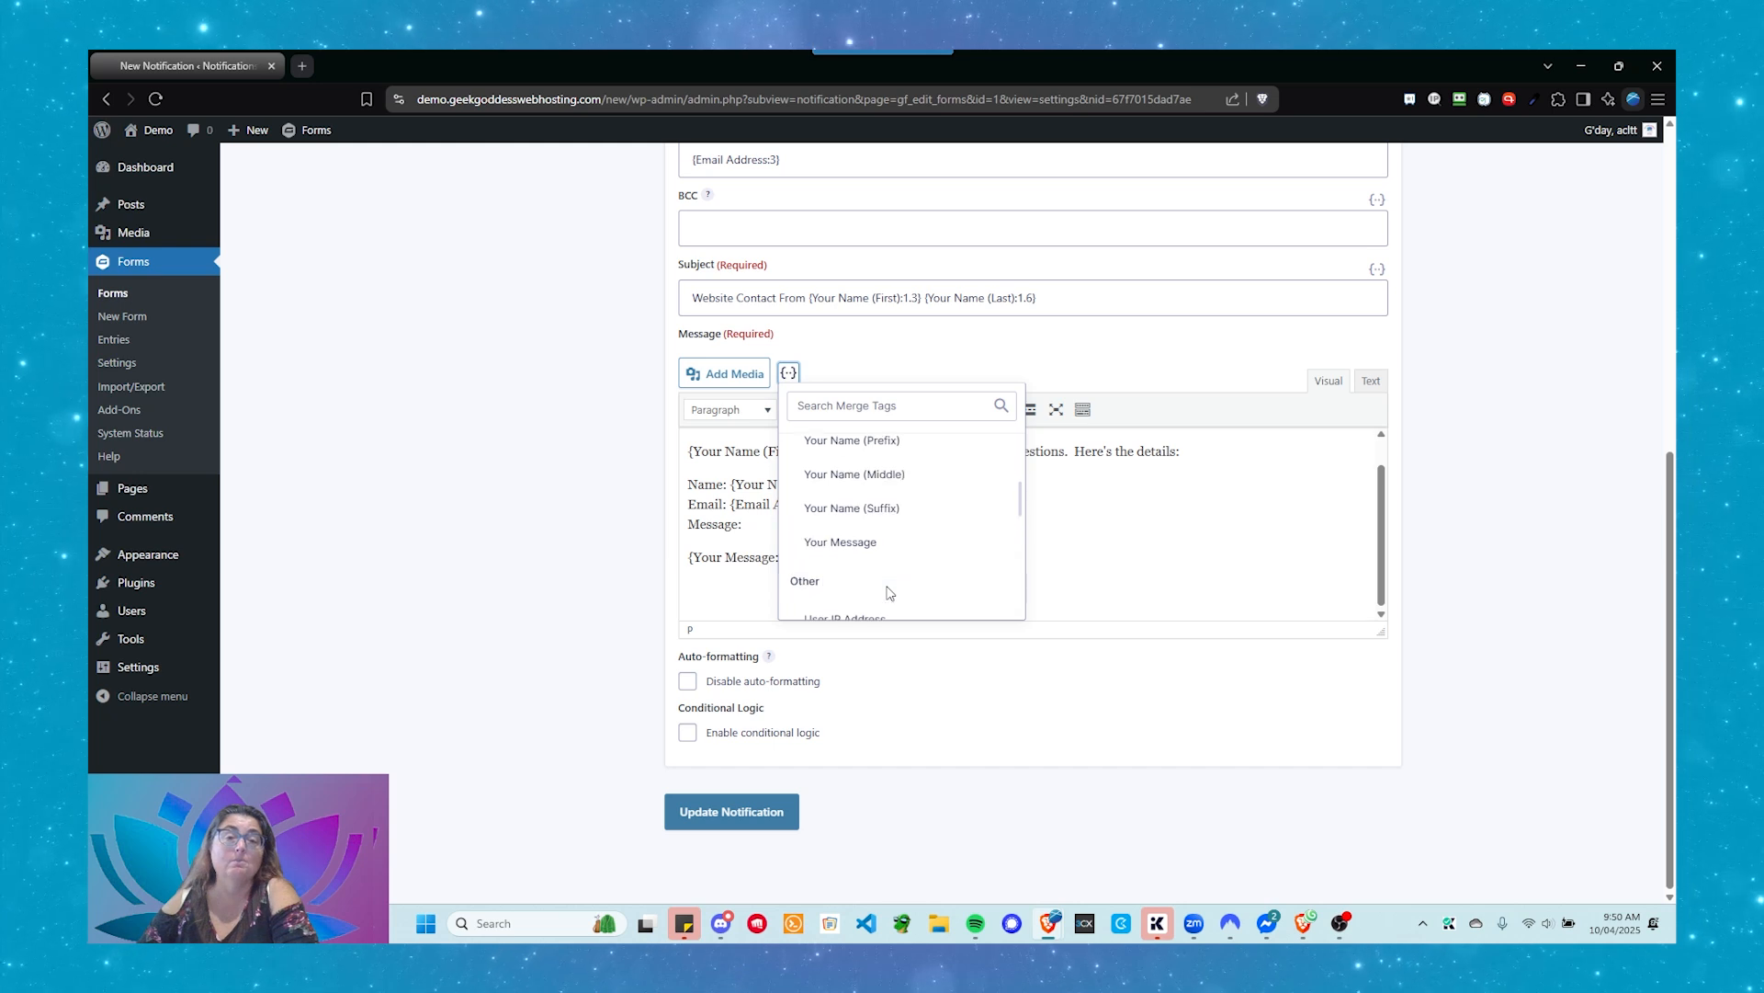
{"action": "scroll", "coordinate": [890, 592], "scroll_direction": "down", "scroll_amount": 3}
{"action": "scroll", "coordinate": [890, 593], "scroll_direction": "down", "scroll_amount": 3}
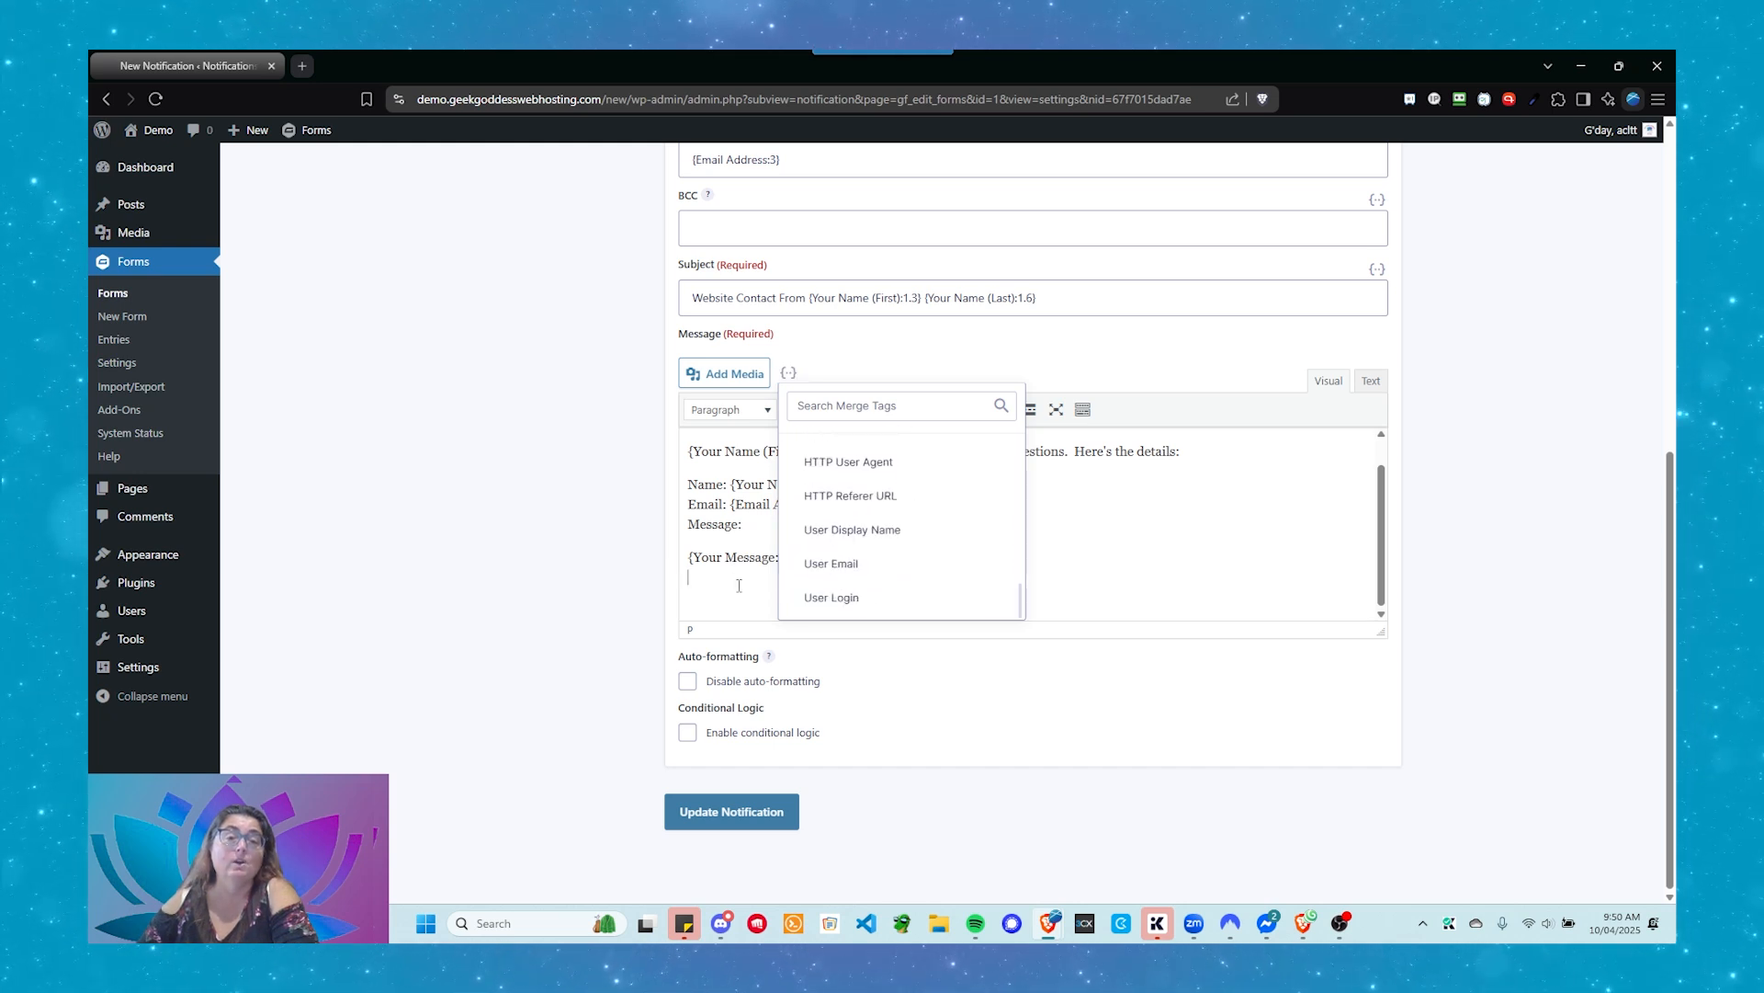
{"action": "left_click", "coordinate": [937, 354]}
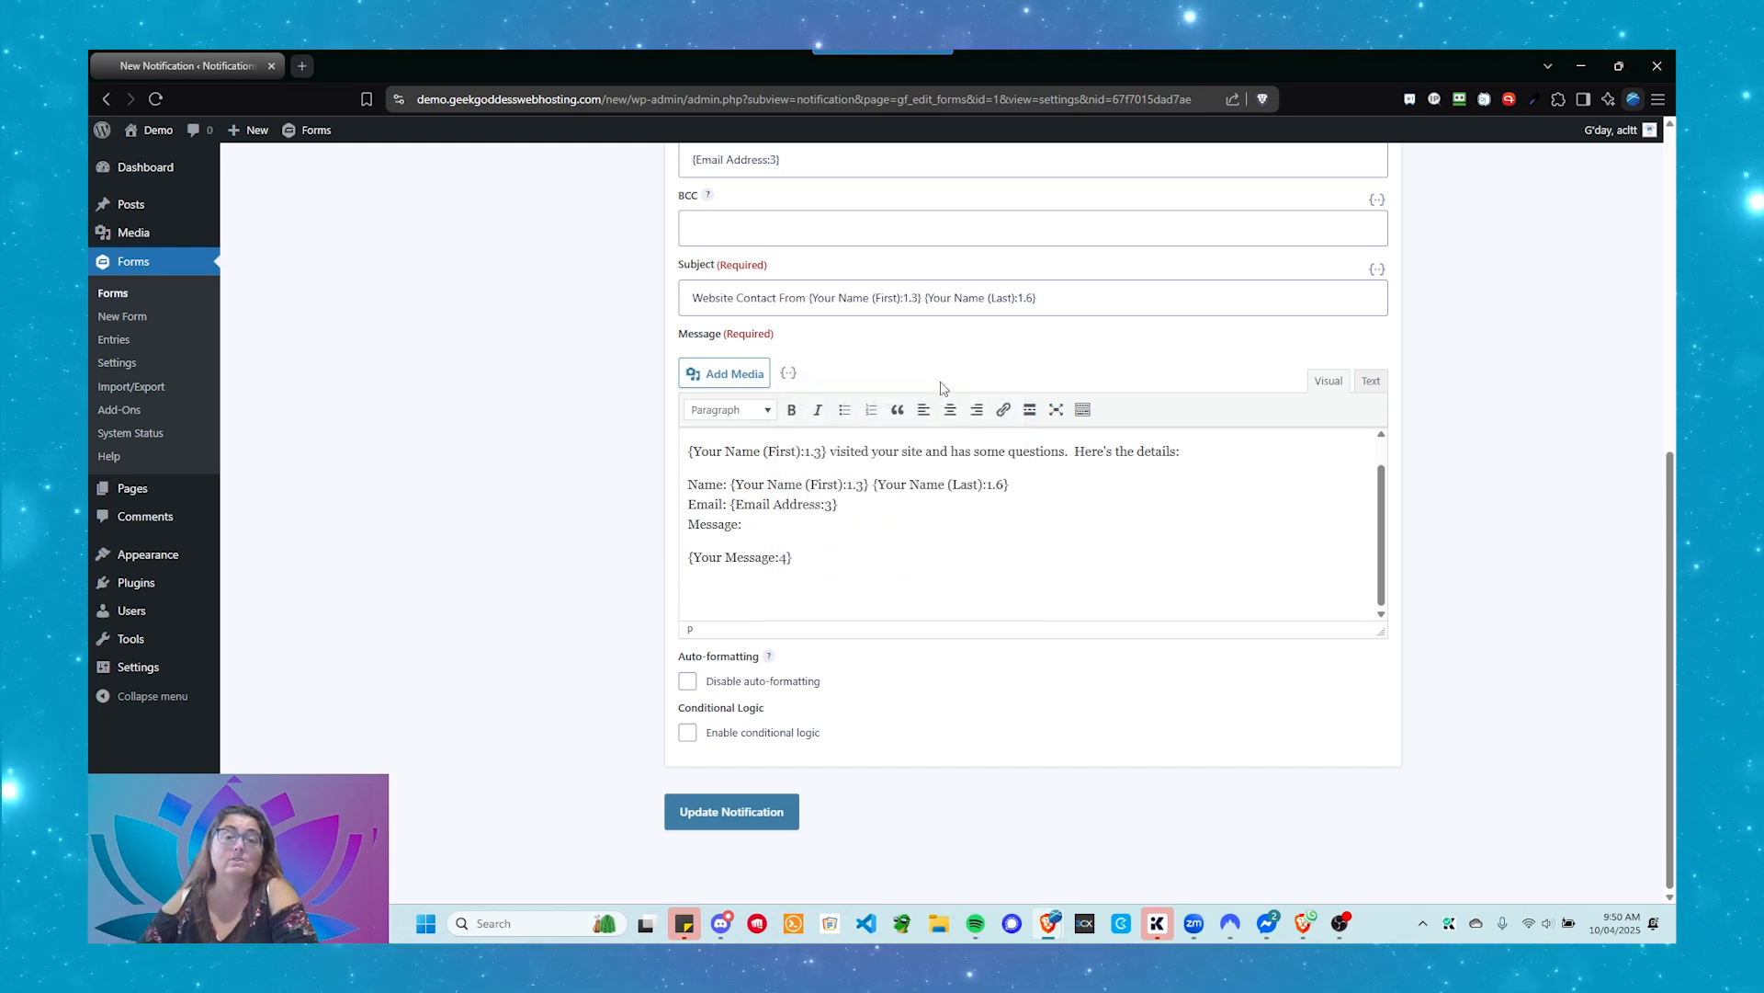
Step: Save the Admin Notification with its custom message and review the saved sender, reply-to, subject and message settings
{"action": "scroll", "coordinate": [854, 551], "scroll_direction": "up", "scroll_amount": 1}
{"action": "scroll", "coordinate": [891, 556], "scroll_direction": "down", "scroll_amount": 1}
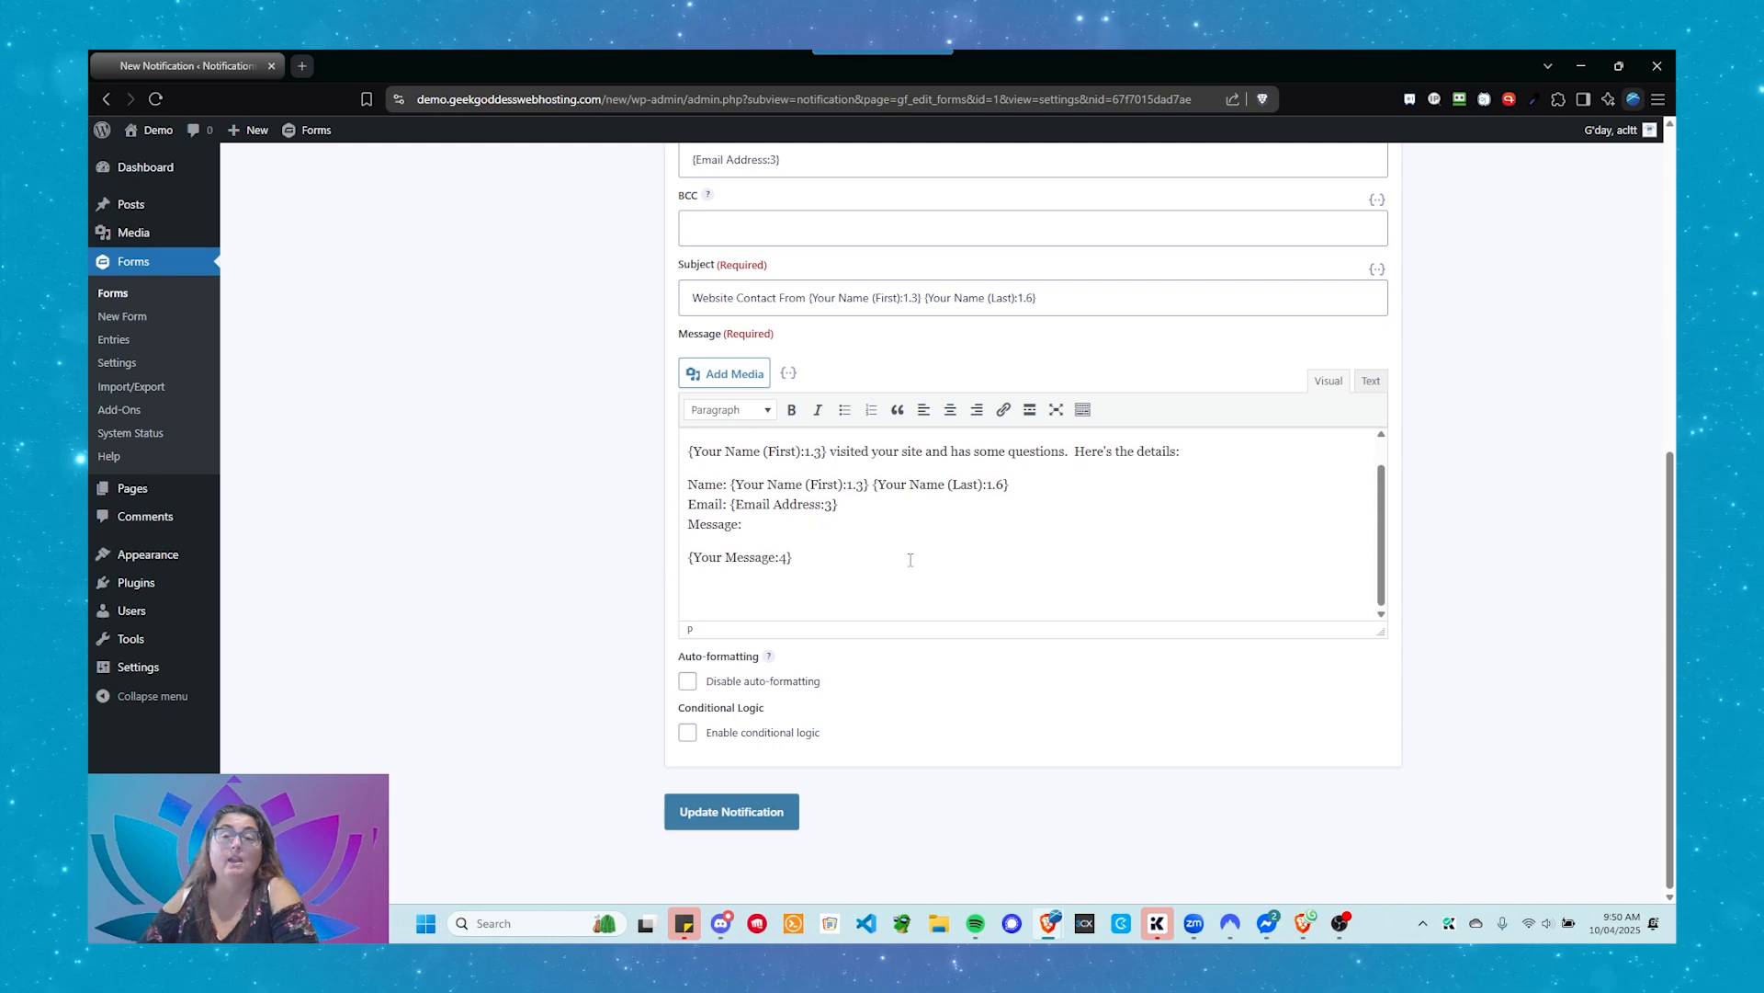
{"action": "left_click", "coordinate": [701, 813]}
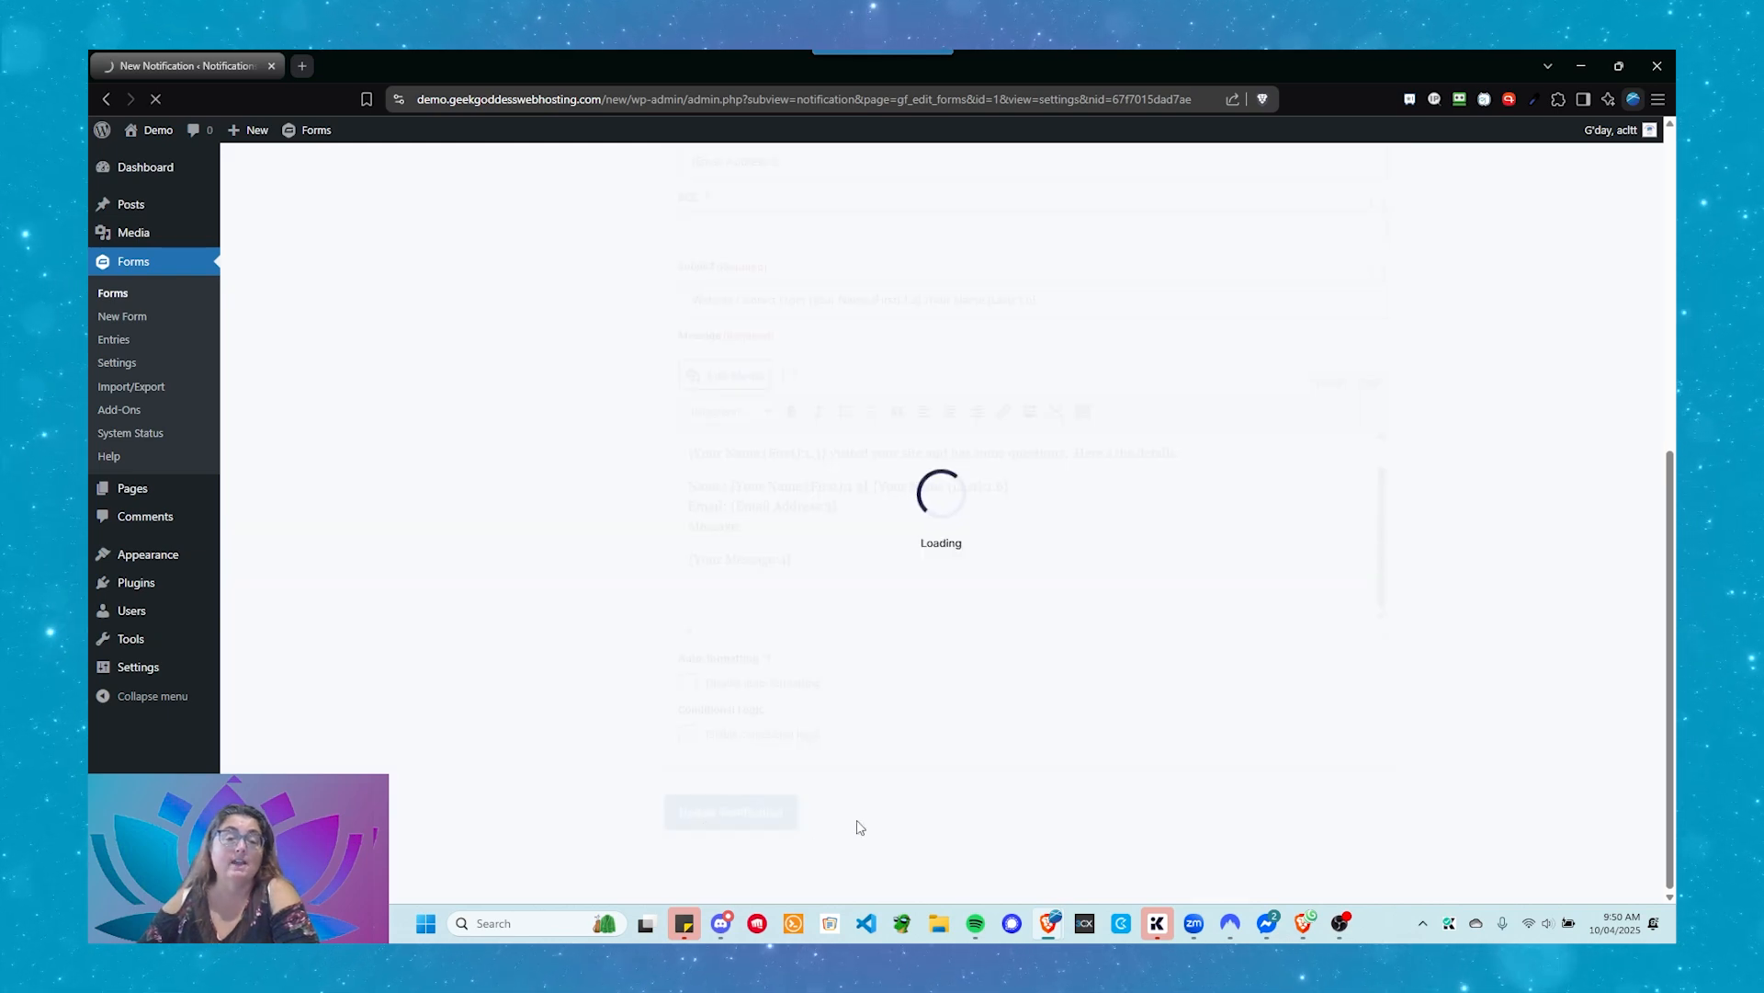
{"action": "scroll", "coordinate": [837, 606], "scroll_direction": "down", "scroll_amount": 4}
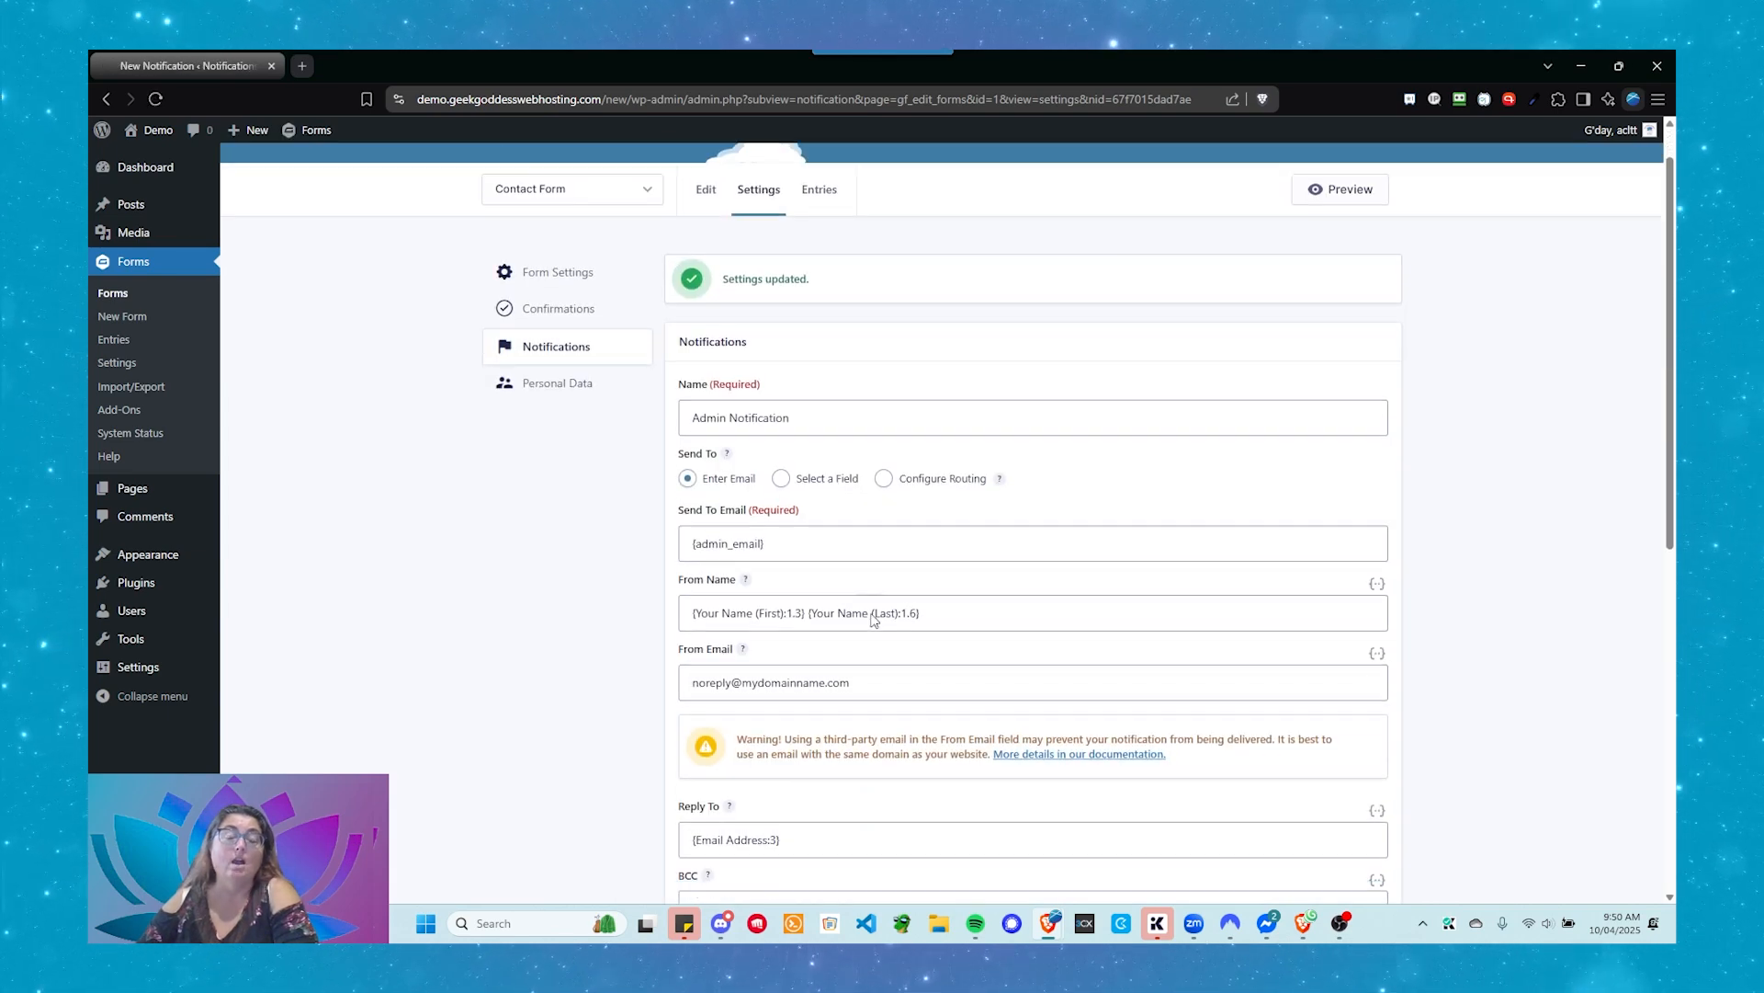
{"action": "scroll", "coordinate": [829, 585], "scroll_direction": "down", "scroll_amount": 5}
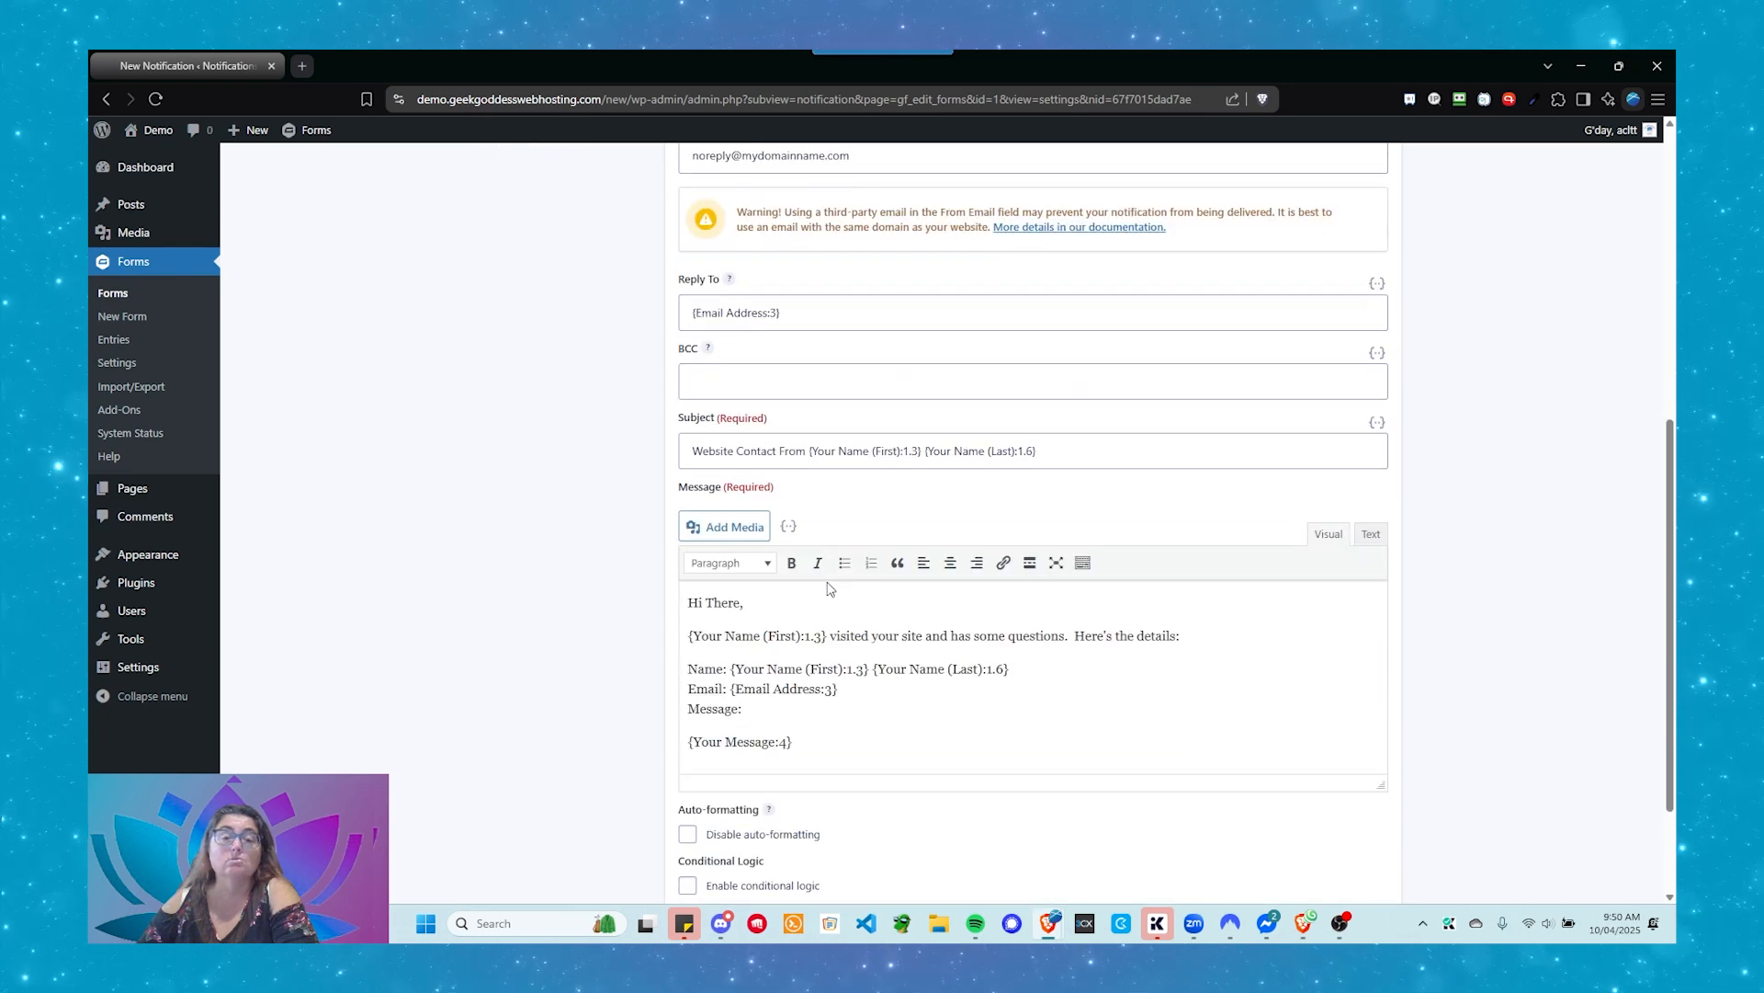
{"action": "scroll", "coordinate": [829, 582], "scroll_direction": "up", "scroll_amount": 2}
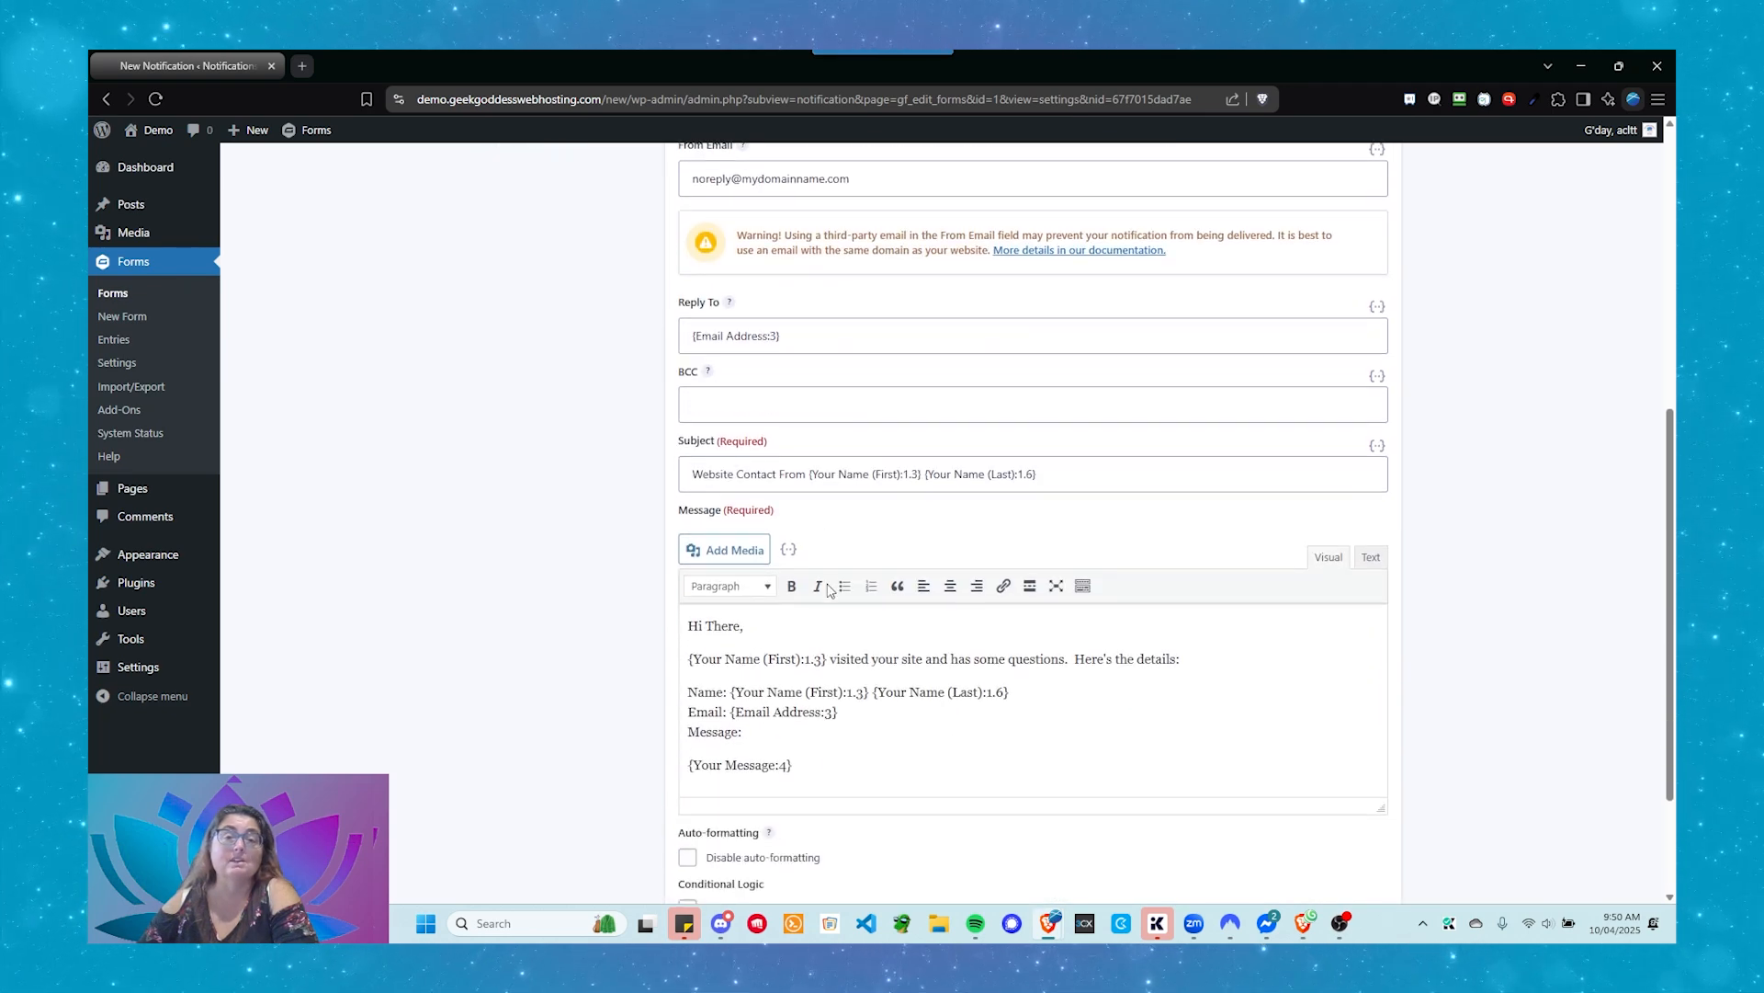
{"action": "scroll", "coordinate": [873, 579], "scroll_direction": "down", "scroll_amount": 2}
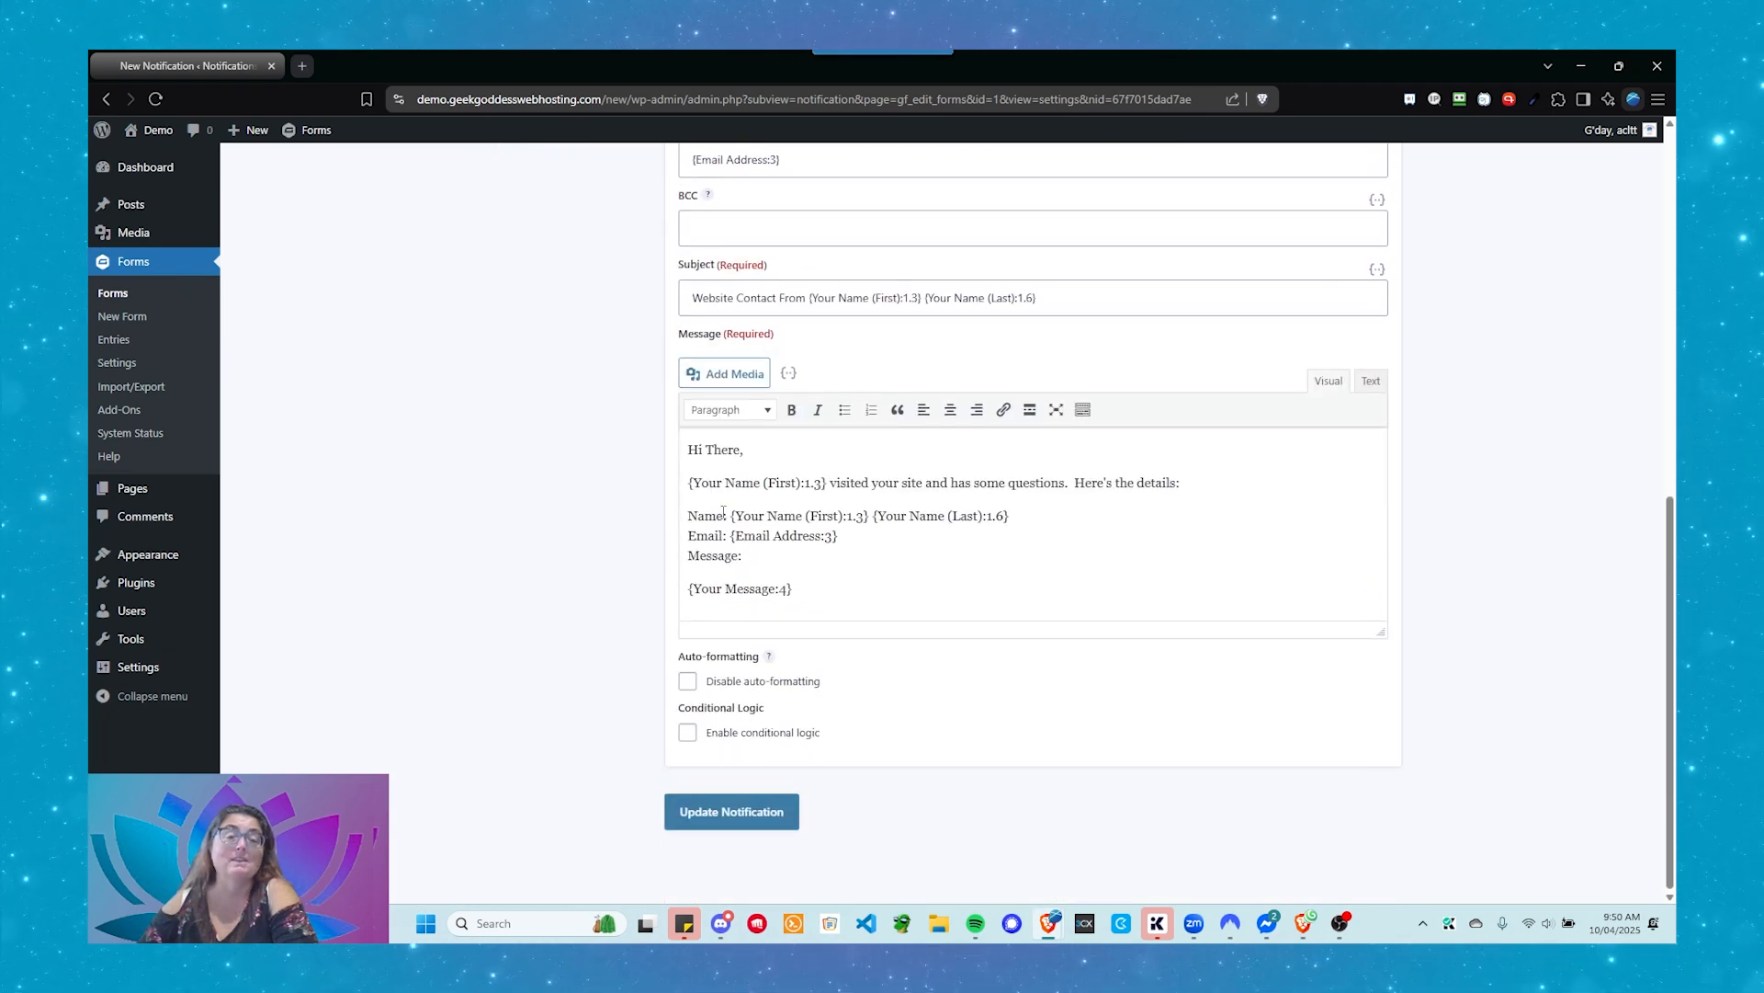
Step: Try placing {all_fields} in its own paragraph above the "Hi There," greeting, and remove it again
{"action": "left_click", "coordinate": [687, 445]}
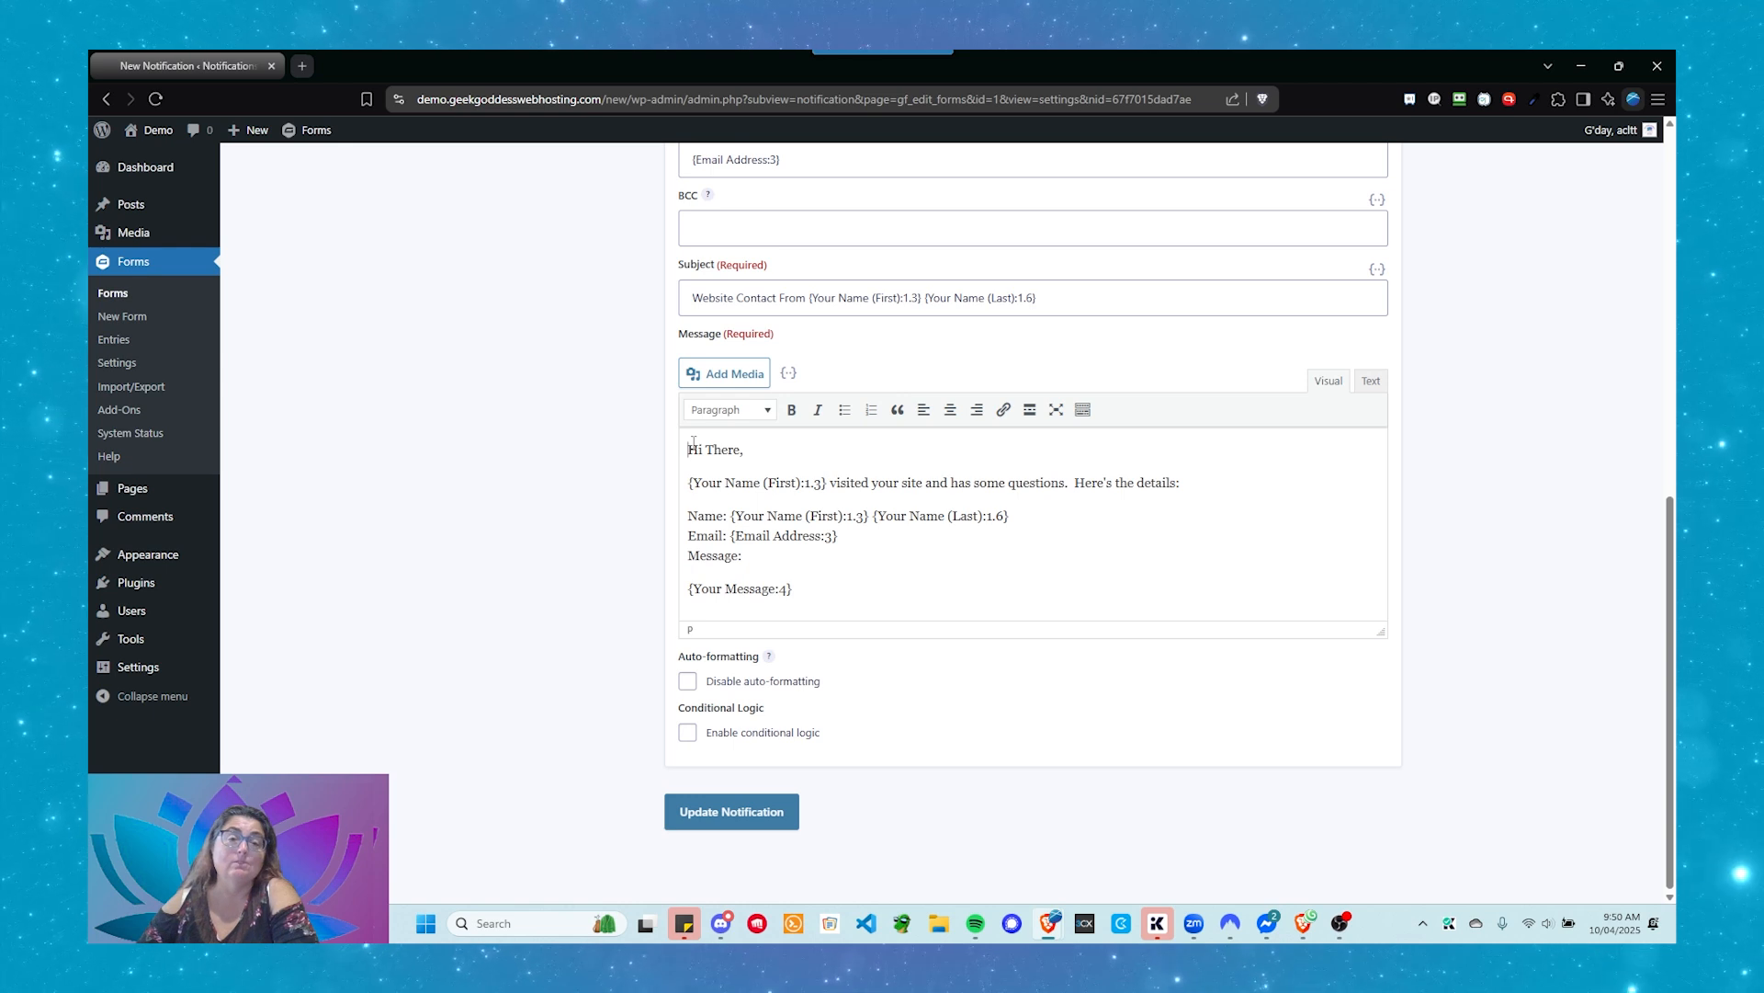
{"action": "key", "text": "Return"}
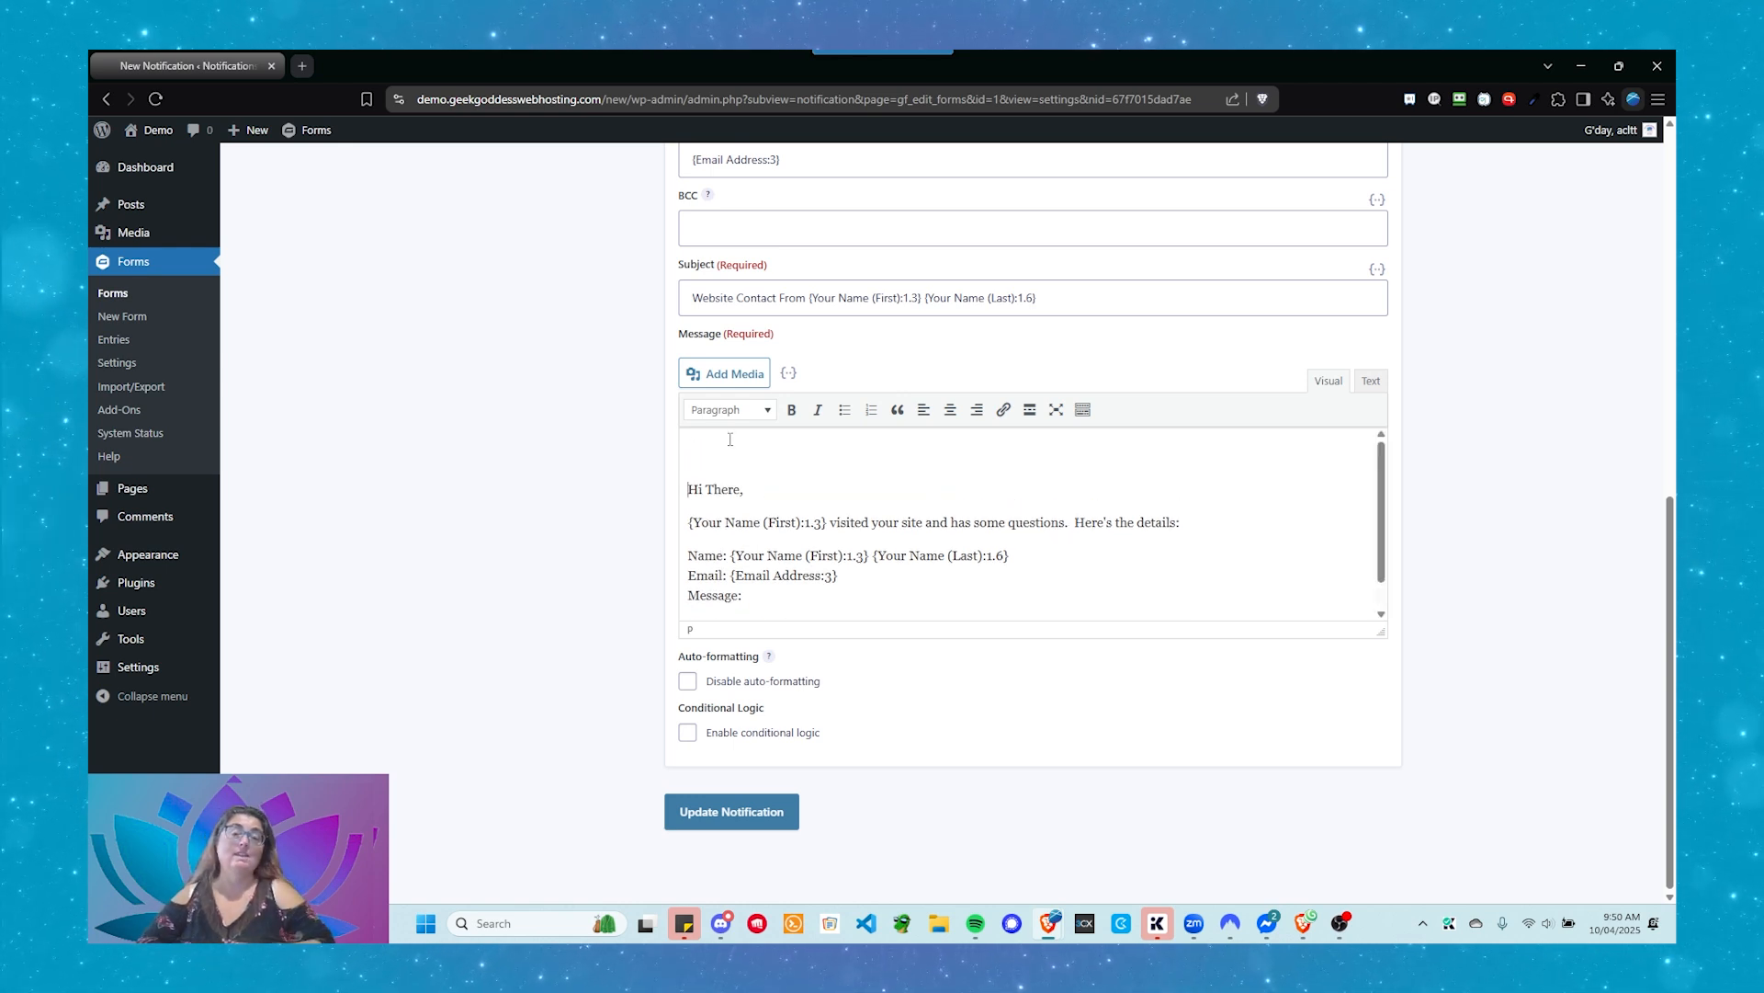
{"action": "type", "text": "{all_fields}"}
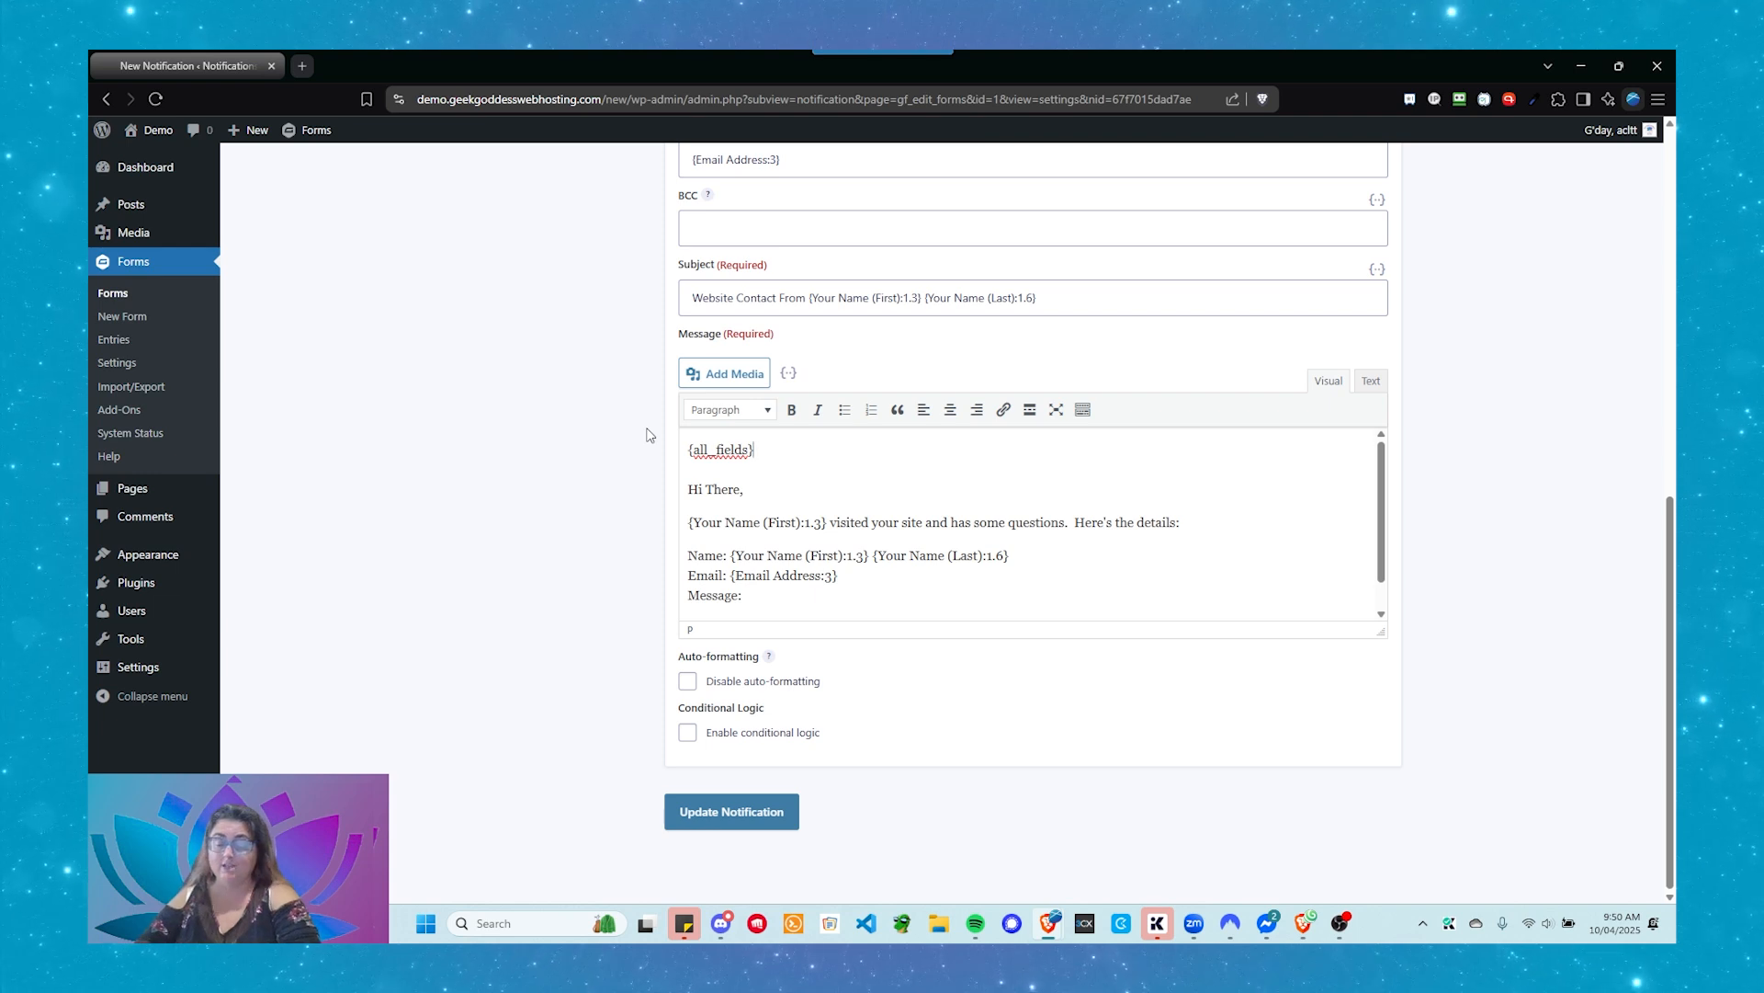
{"action": "key", "text": "shift+Home"}
{"action": "key", "text": "BackSpace"}
{"action": "key", "text": "Delete"}
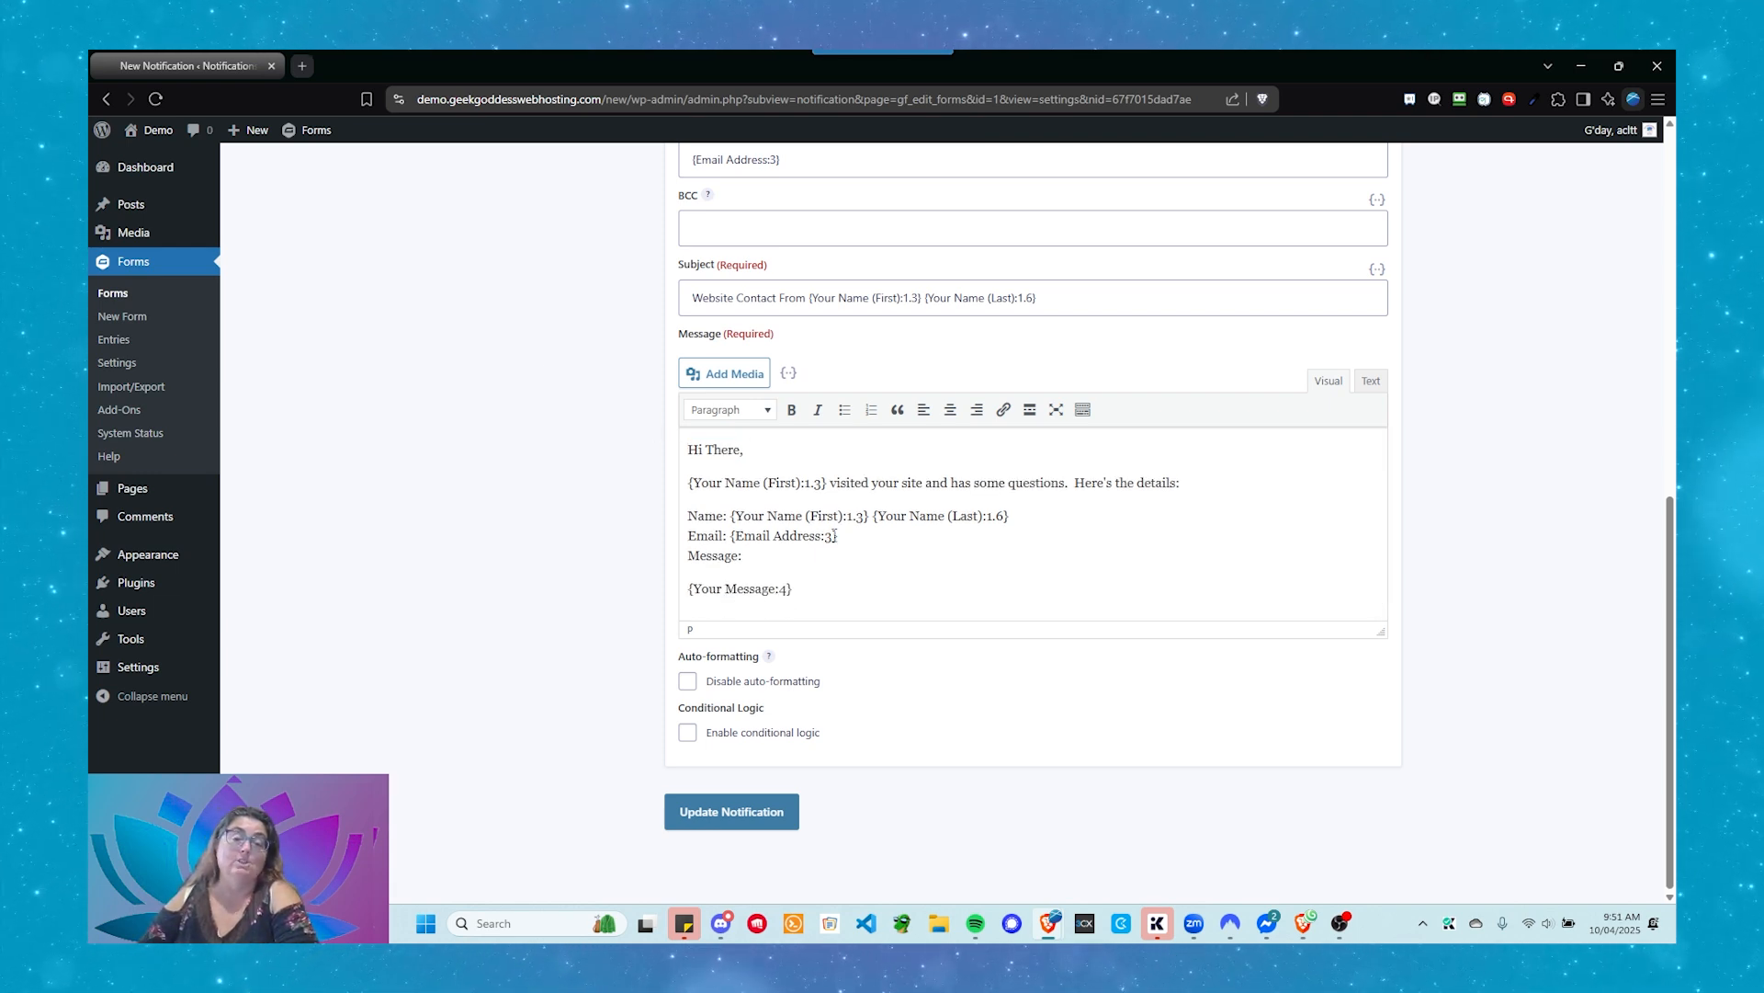
Step: Check the Admin Notification's fields once more and update the notification
{"action": "scroll", "coordinate": [925, 567], "scroll_direction": "up", "scroll_amount": 5}
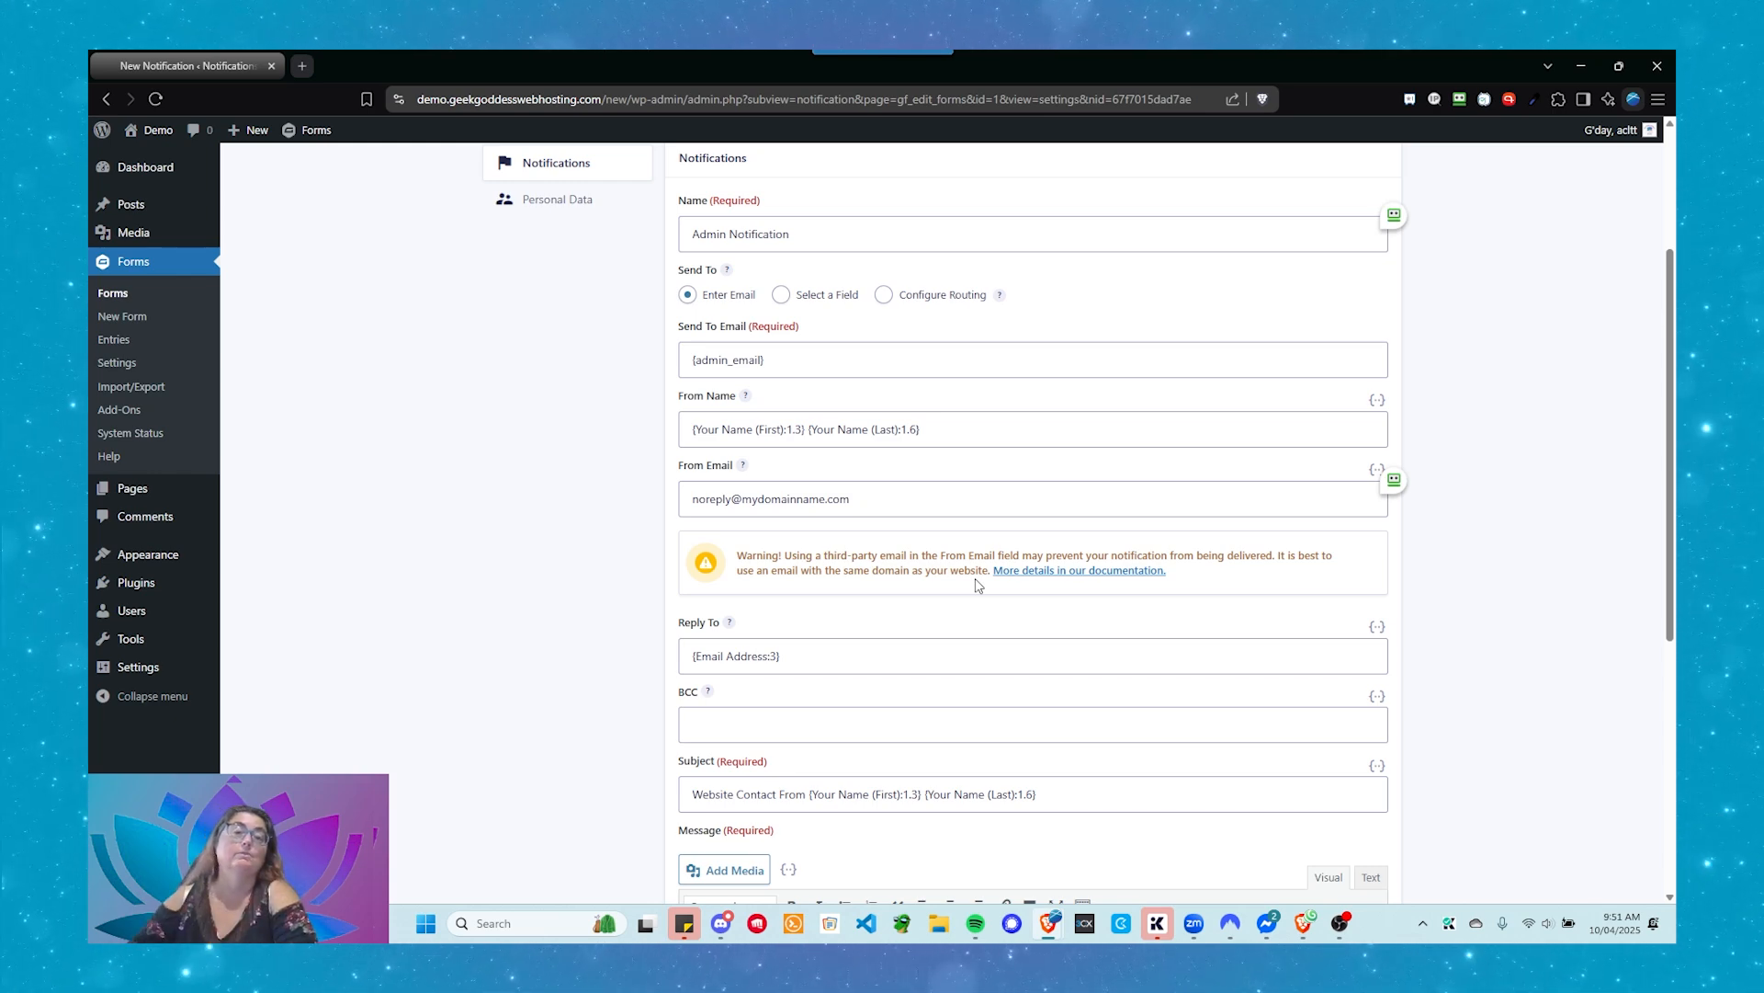
{"action": "scroll", "coordinate": [977, 586], "scroll_direction": "down", "scroll_amount": 5}
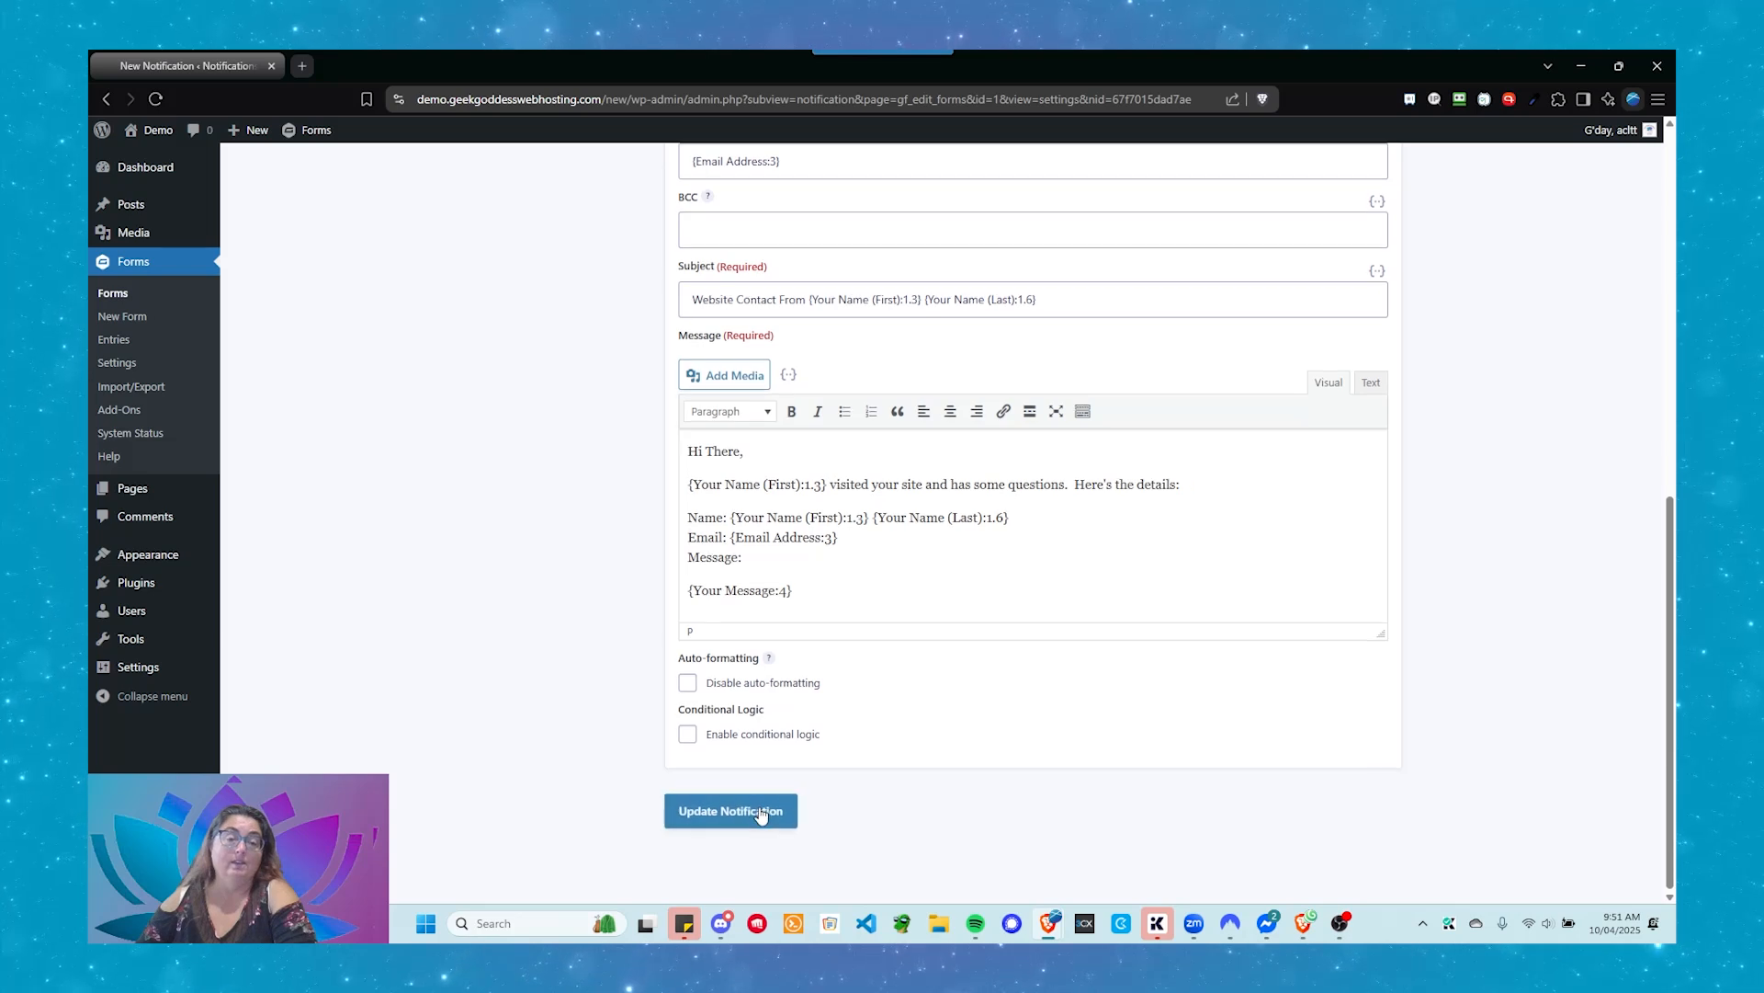
{"action": "left_click", "coordinate": [759, 812]}
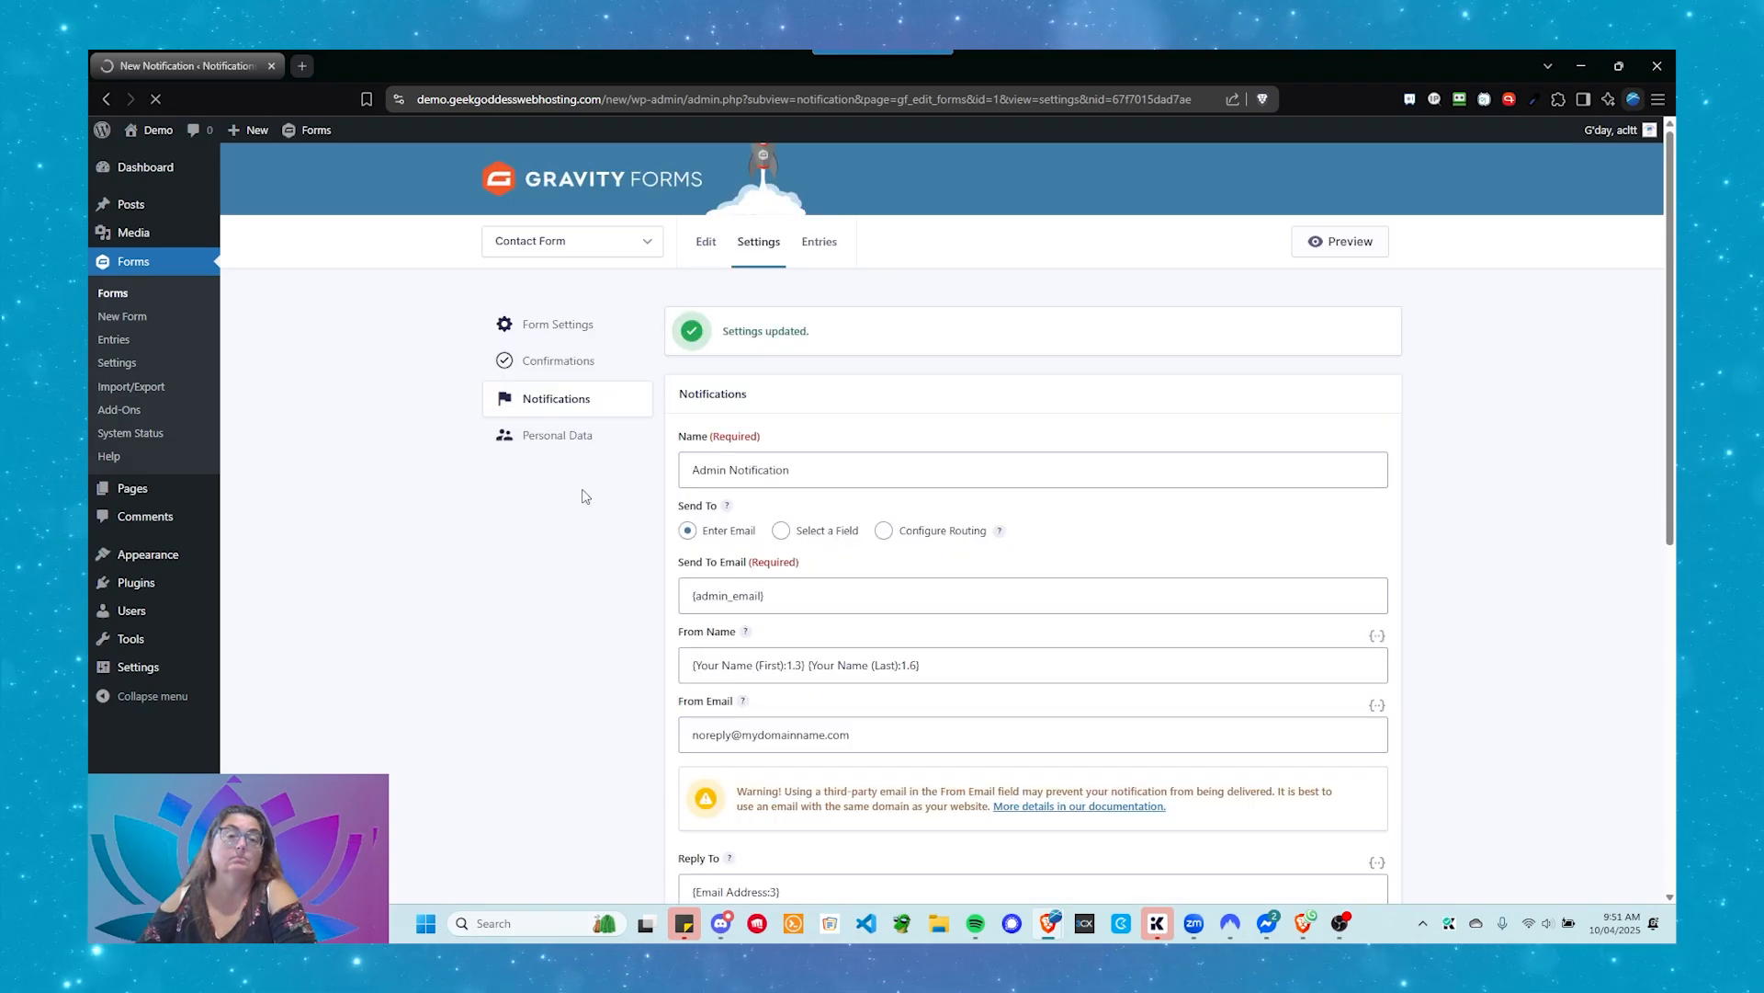
Step: Return to the Contact Form's notification list and add a new notification named "Recipient"
{"action": "left_click", "coordinate": [567, 399]}
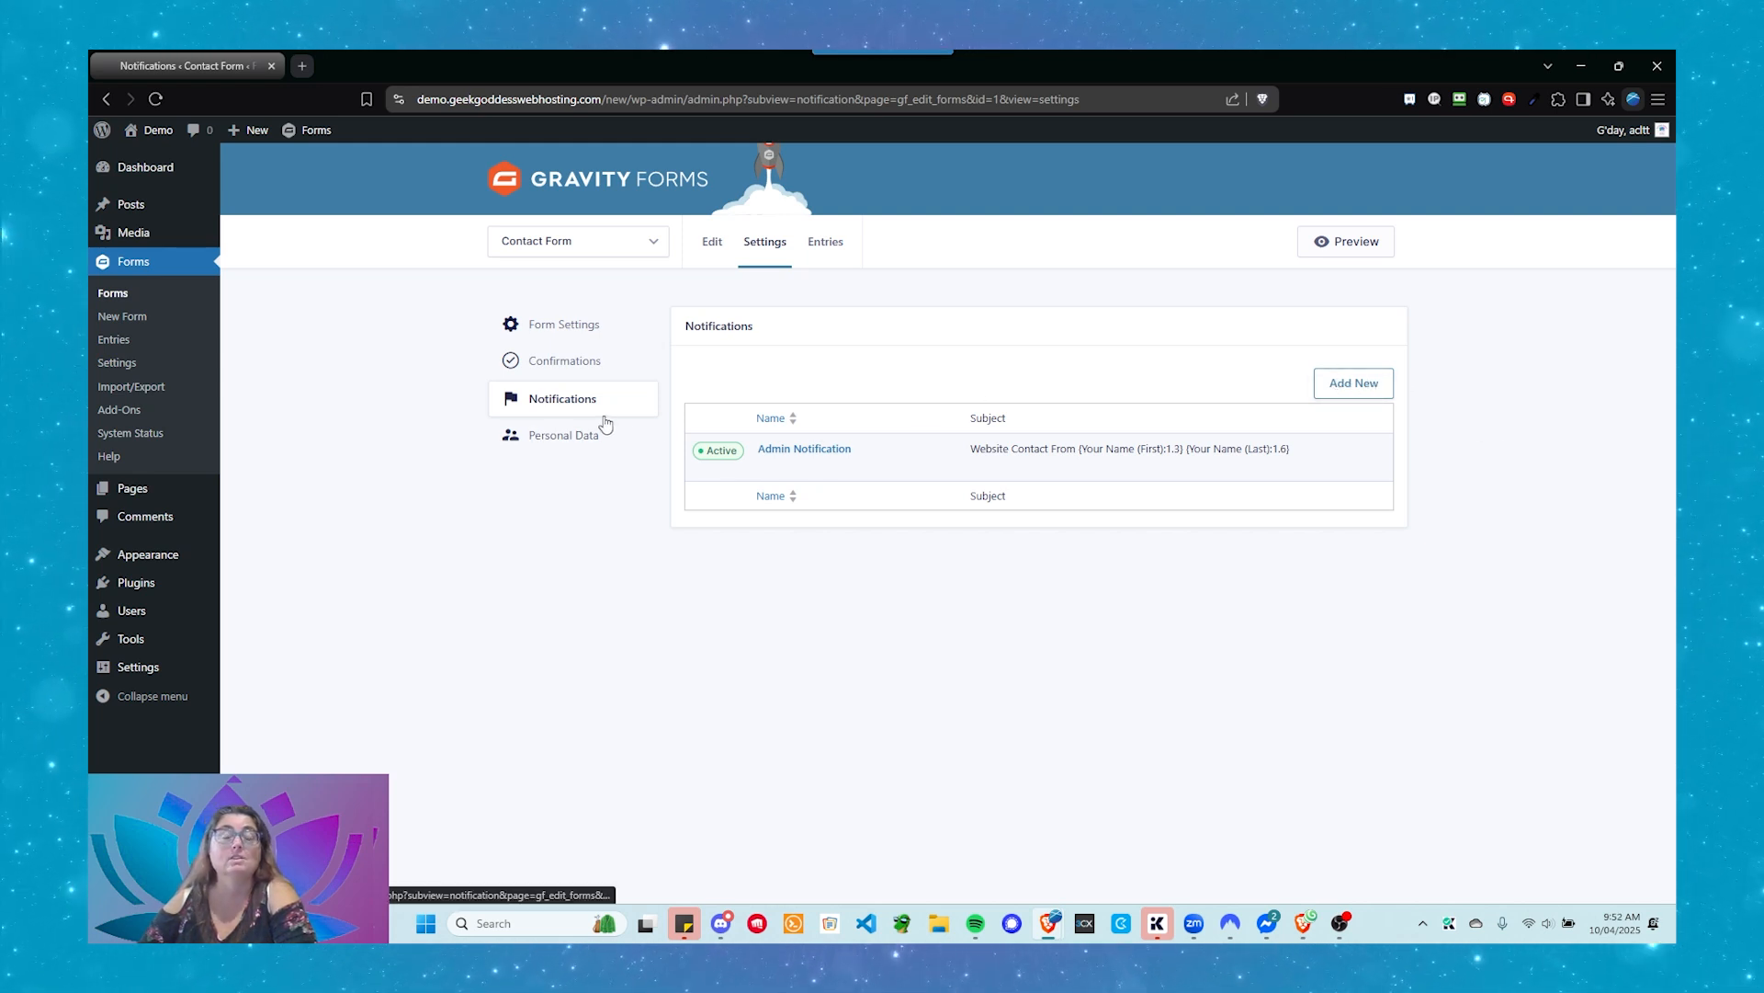
{"action": "left_click", "coordinate": [1328, 389]}
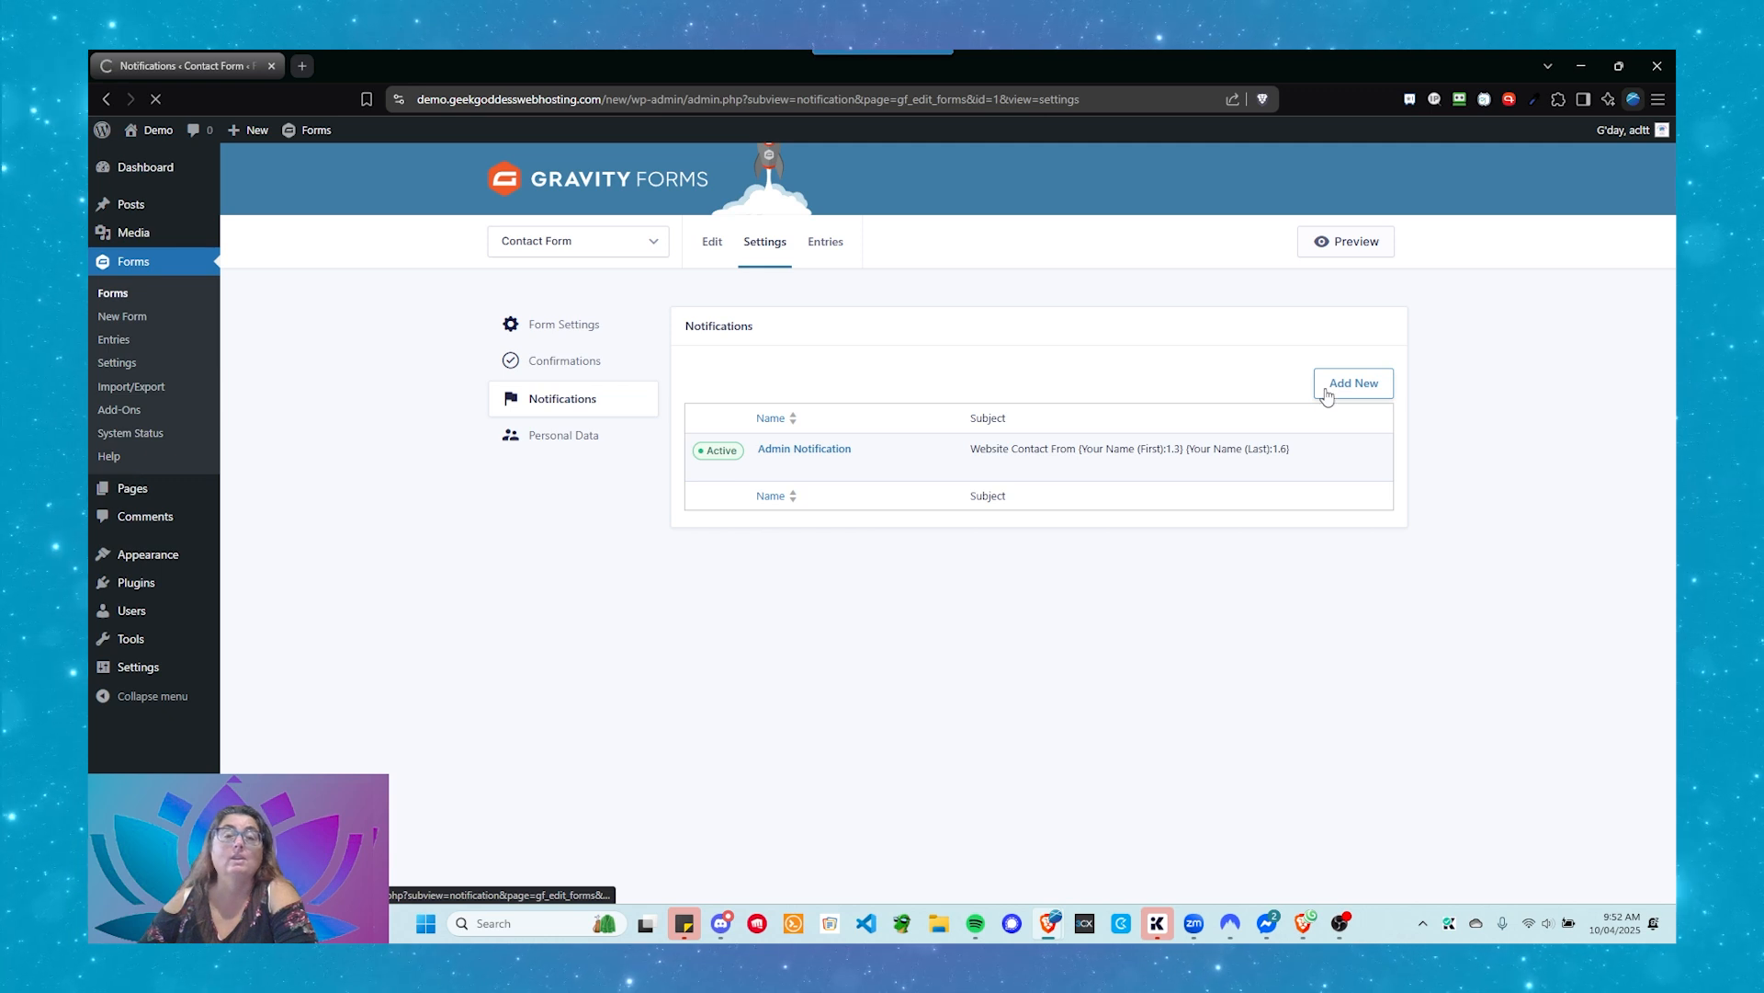
{"action": "left_click", "coordinate": [741, 398]}
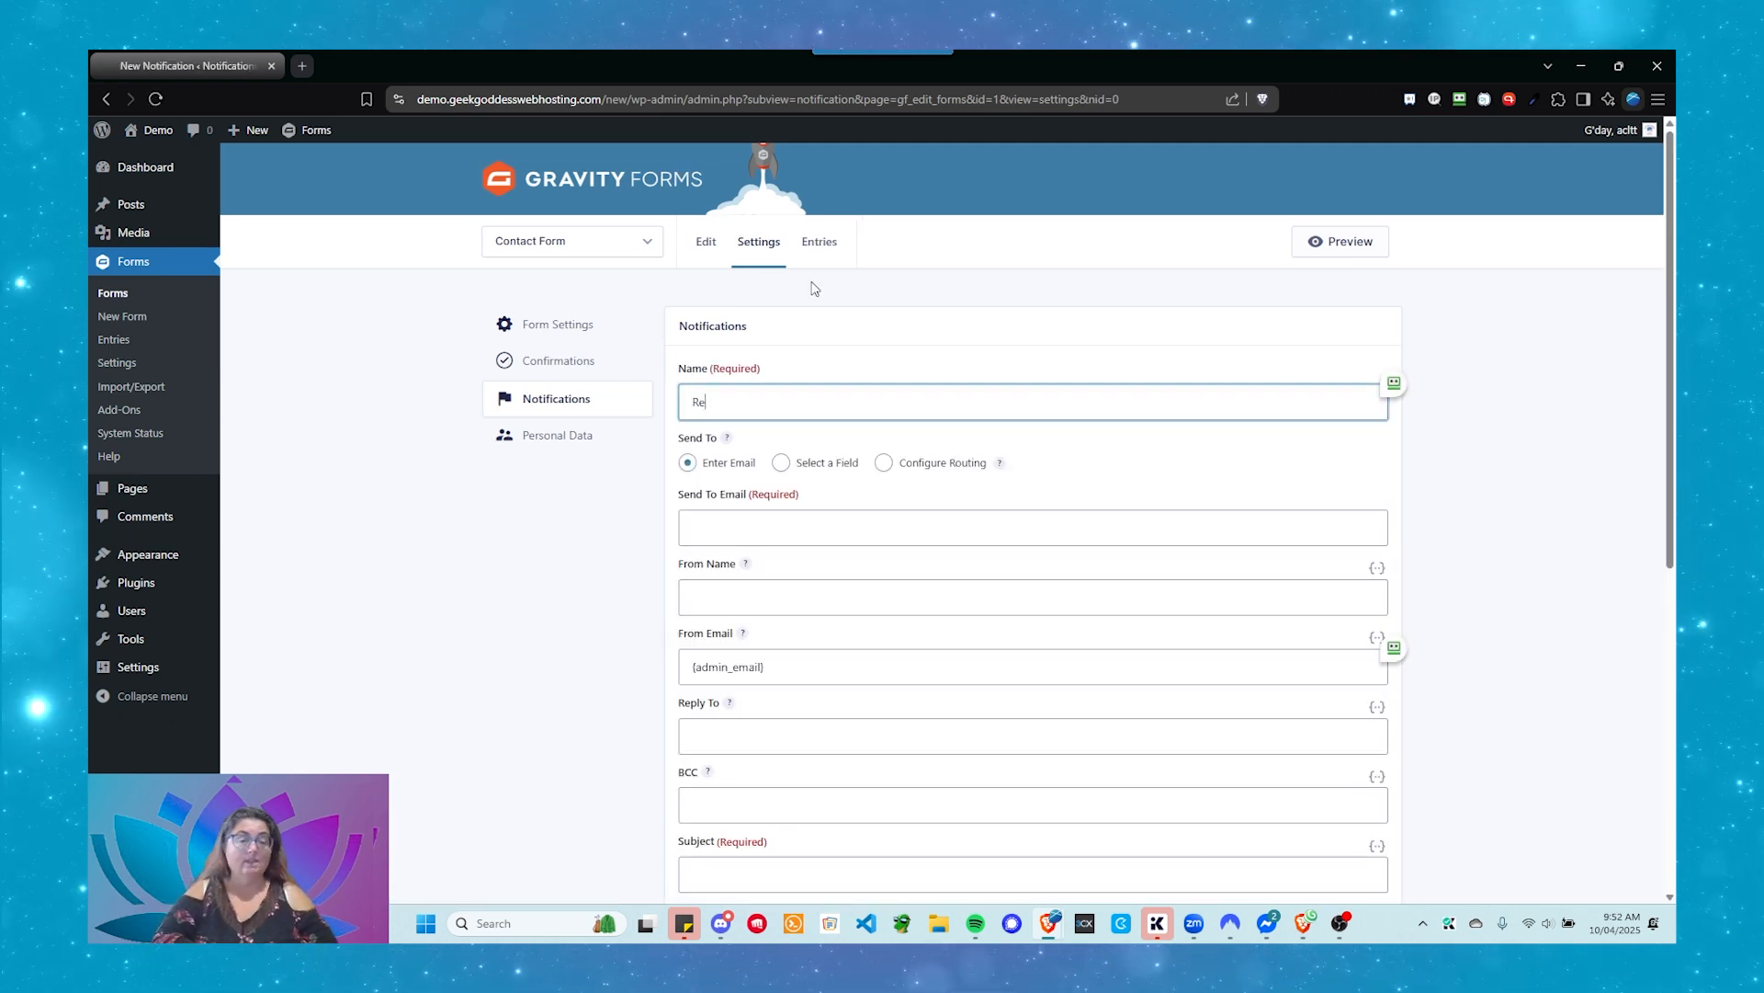
{"action": "type", "text": "Recipient"}
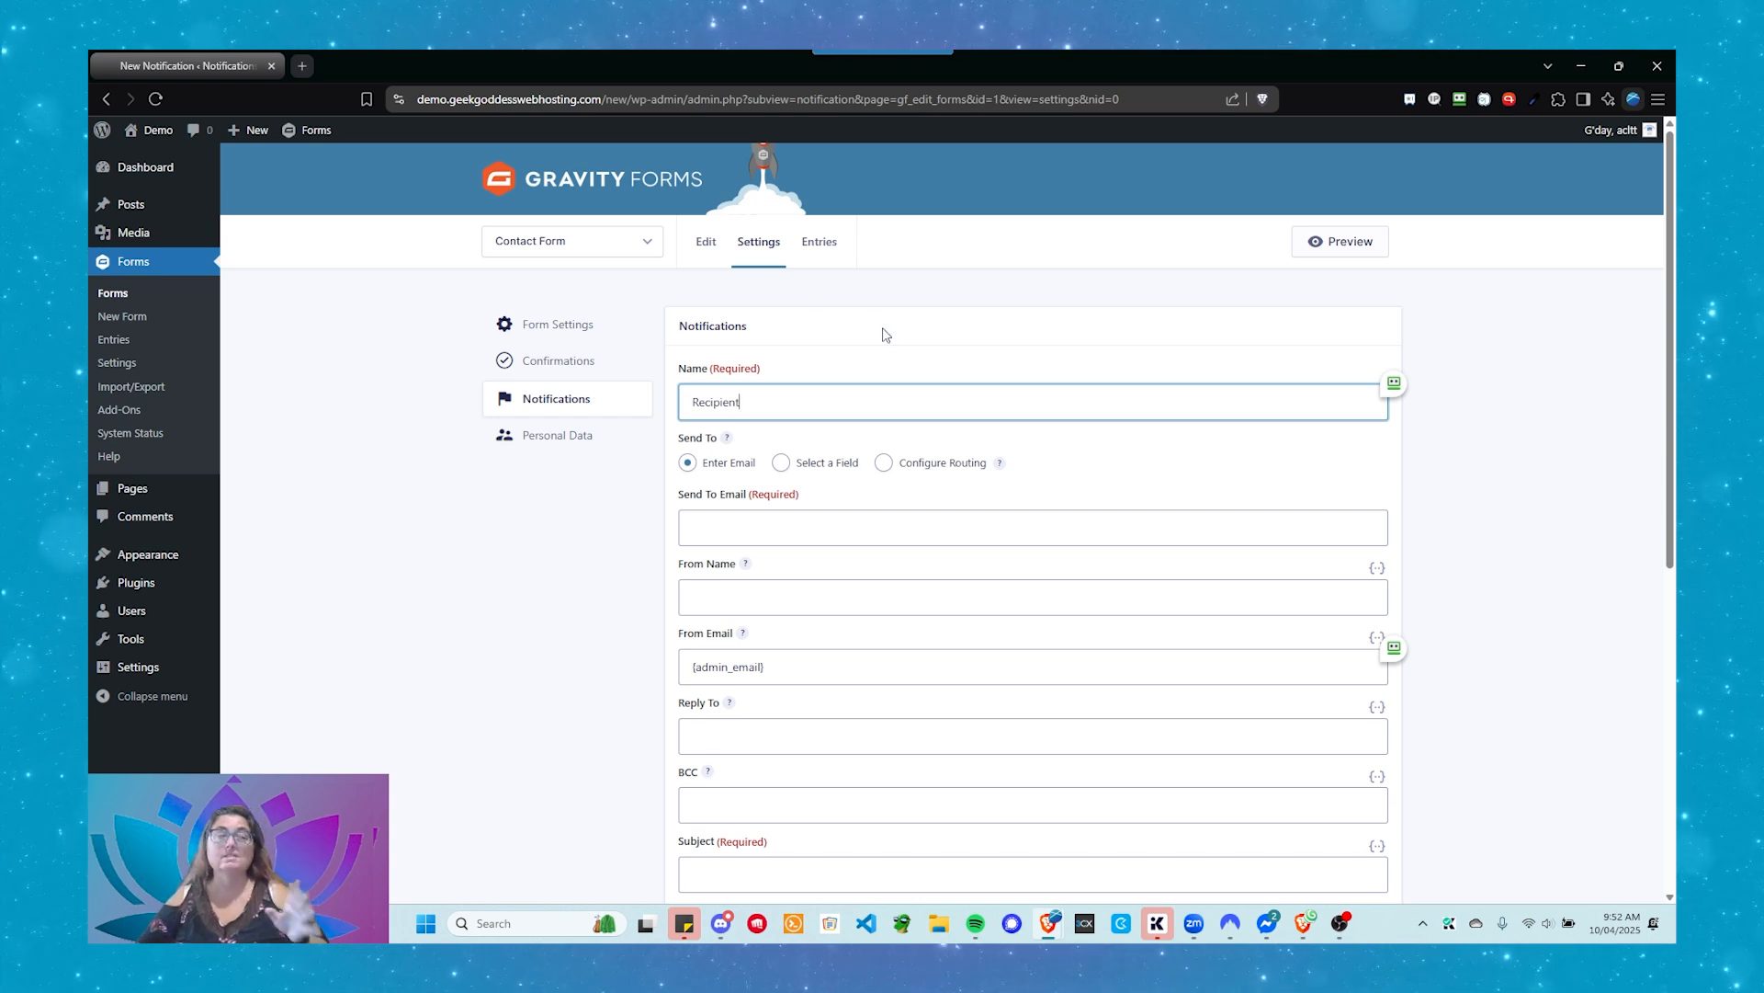
Step: Send the Recipient notification to a selected form field, using Email Address as the Send To field
{"action": "left_click", "coordinate": [977, 515]}
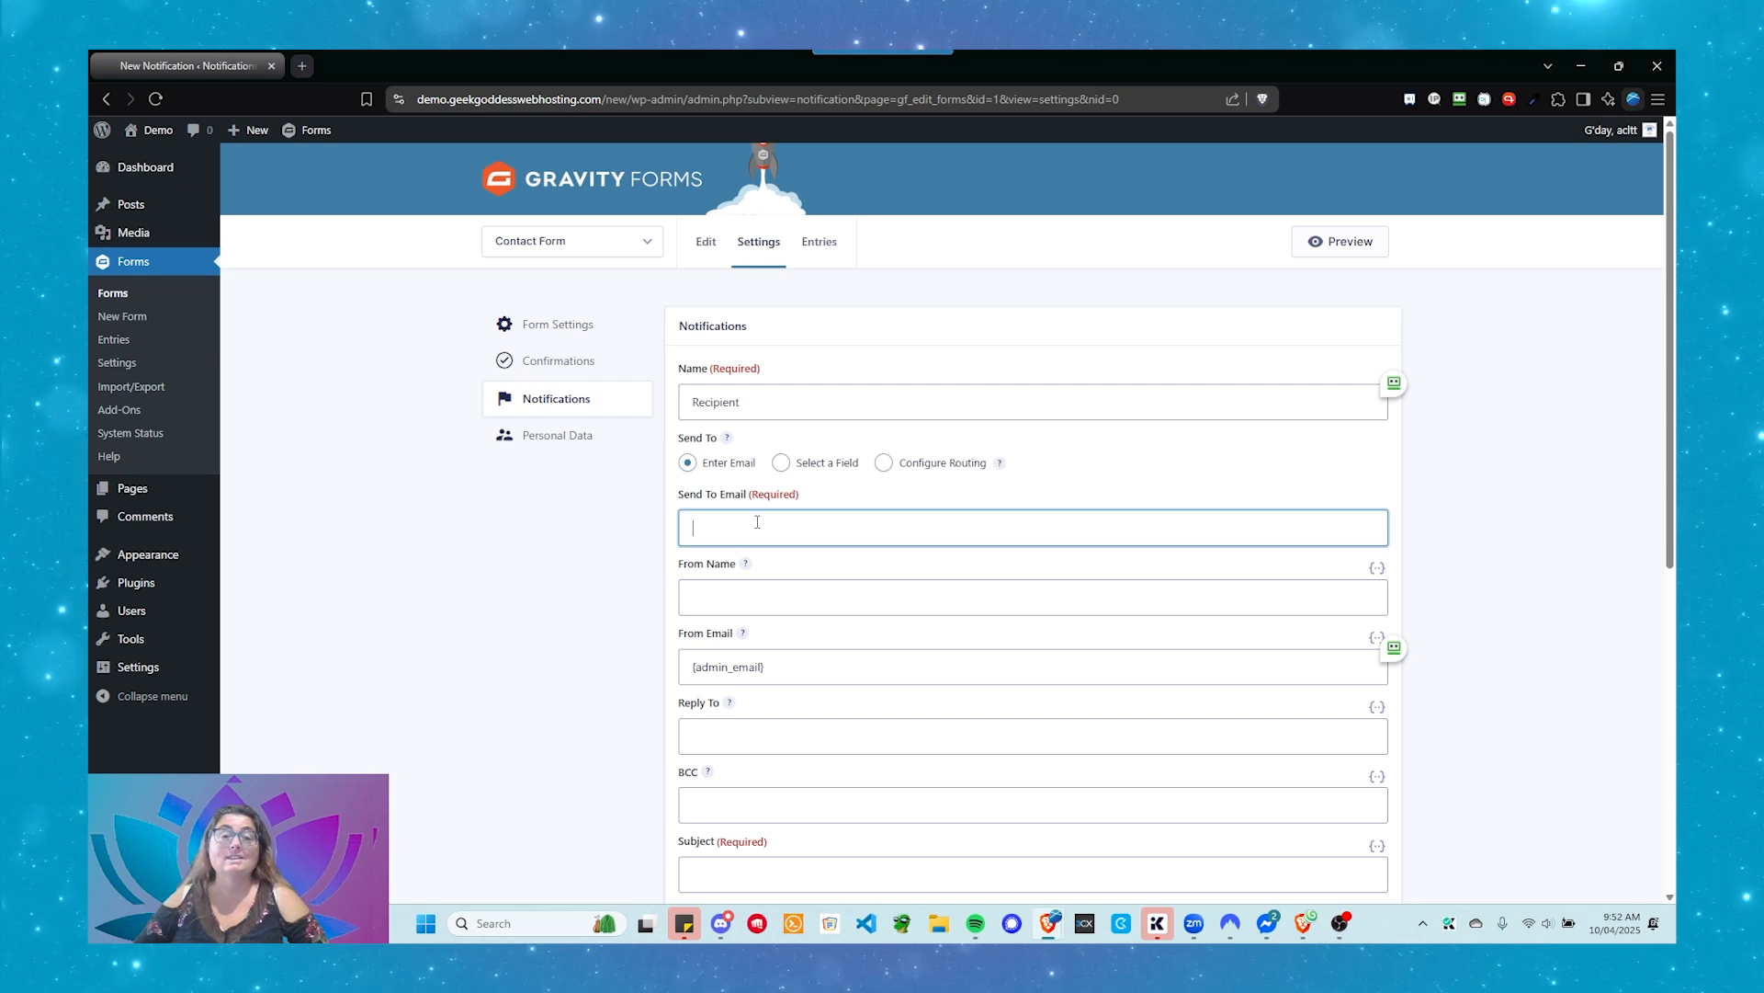
{"action": "left_click", "coordinate": [783, 463]}
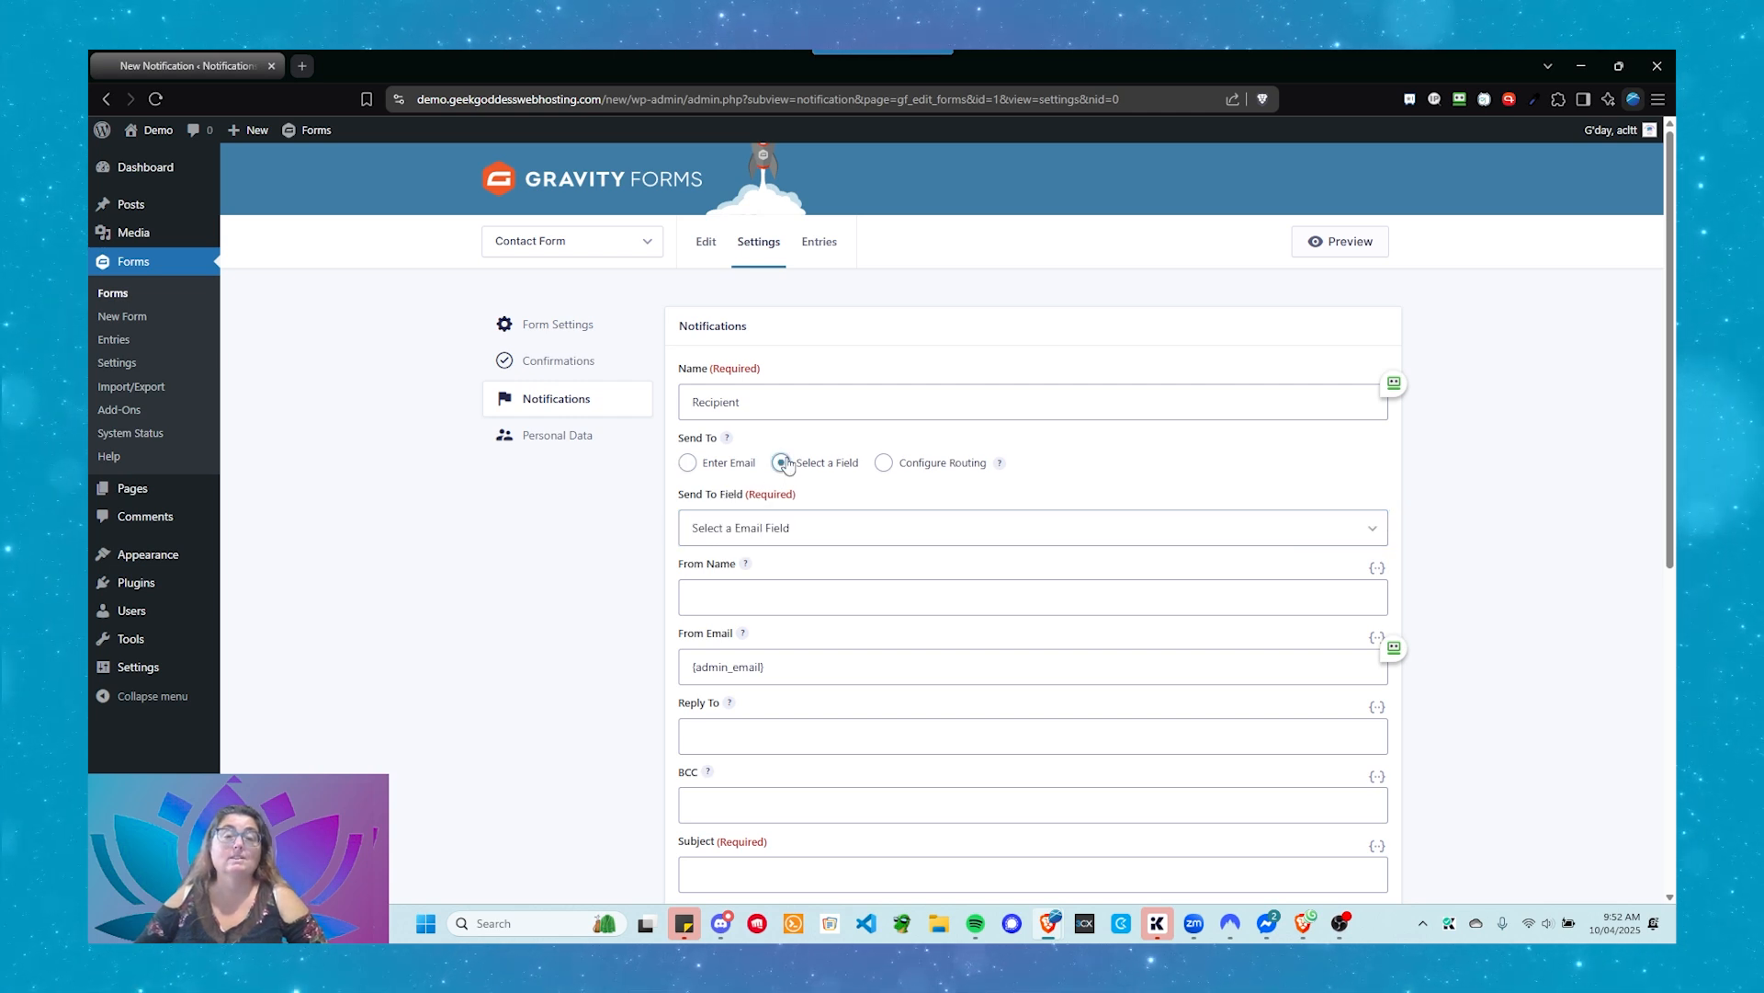
{"action": "left_click", "coordinate": [831, 526]}
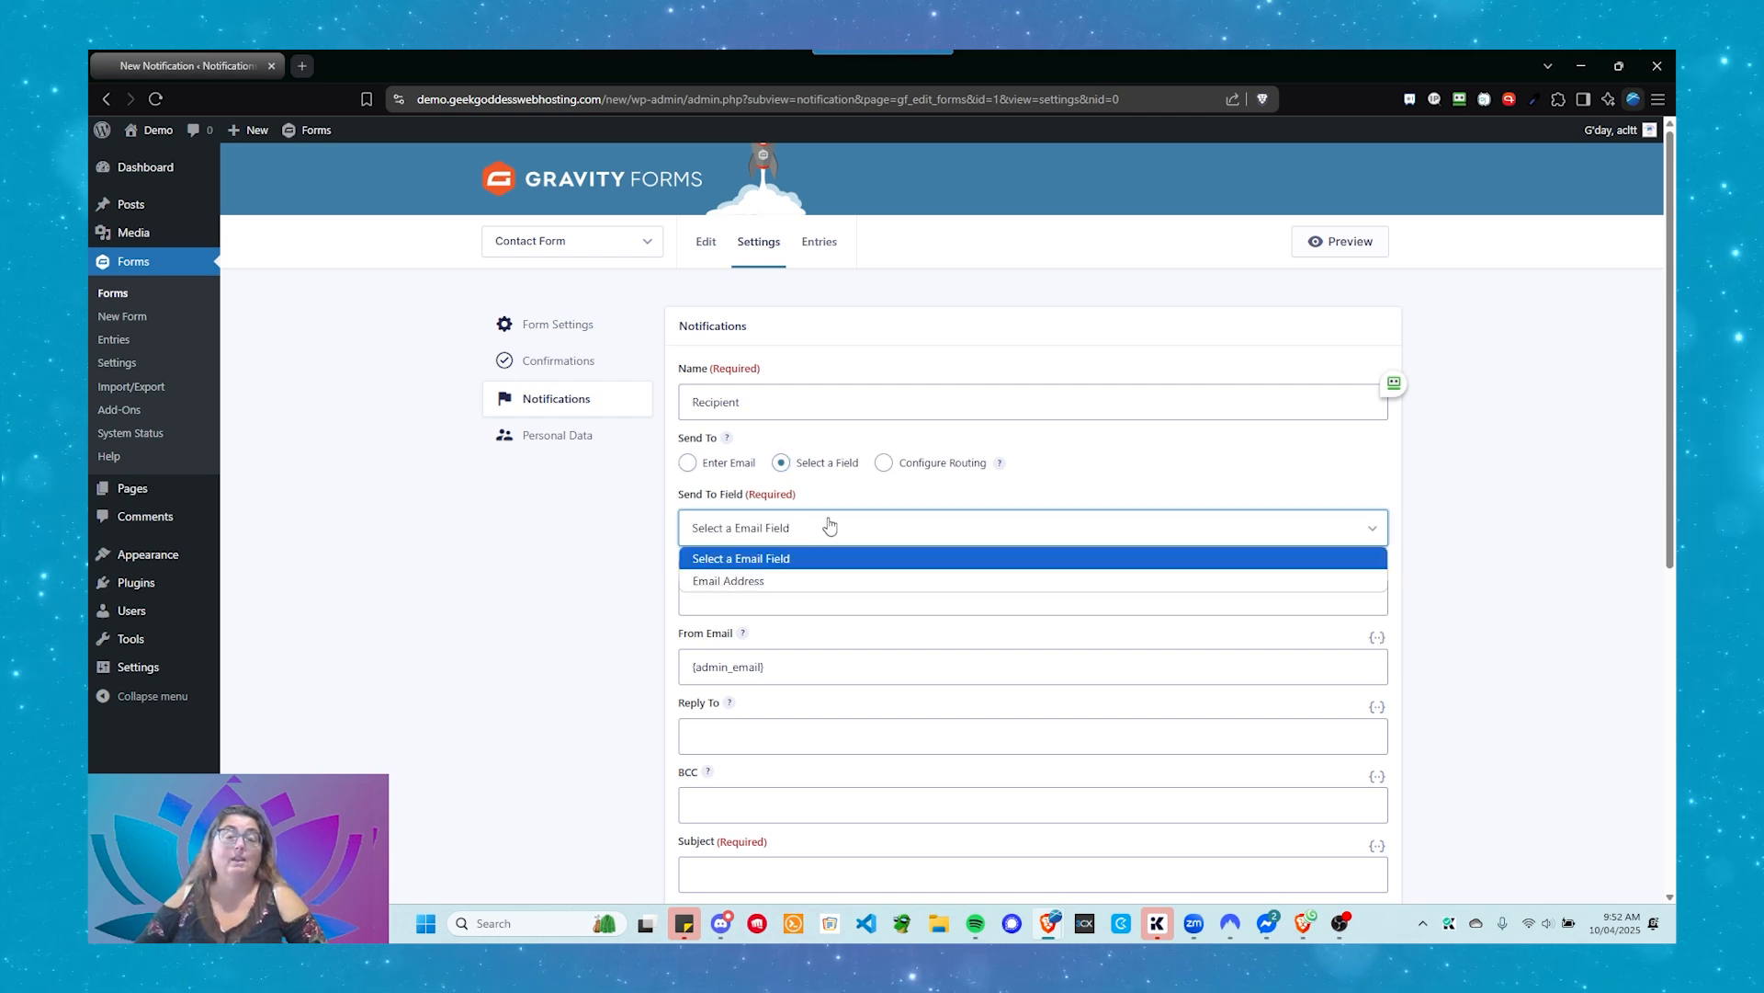
{"action": "left_click", "coordinate": [814, 582]}
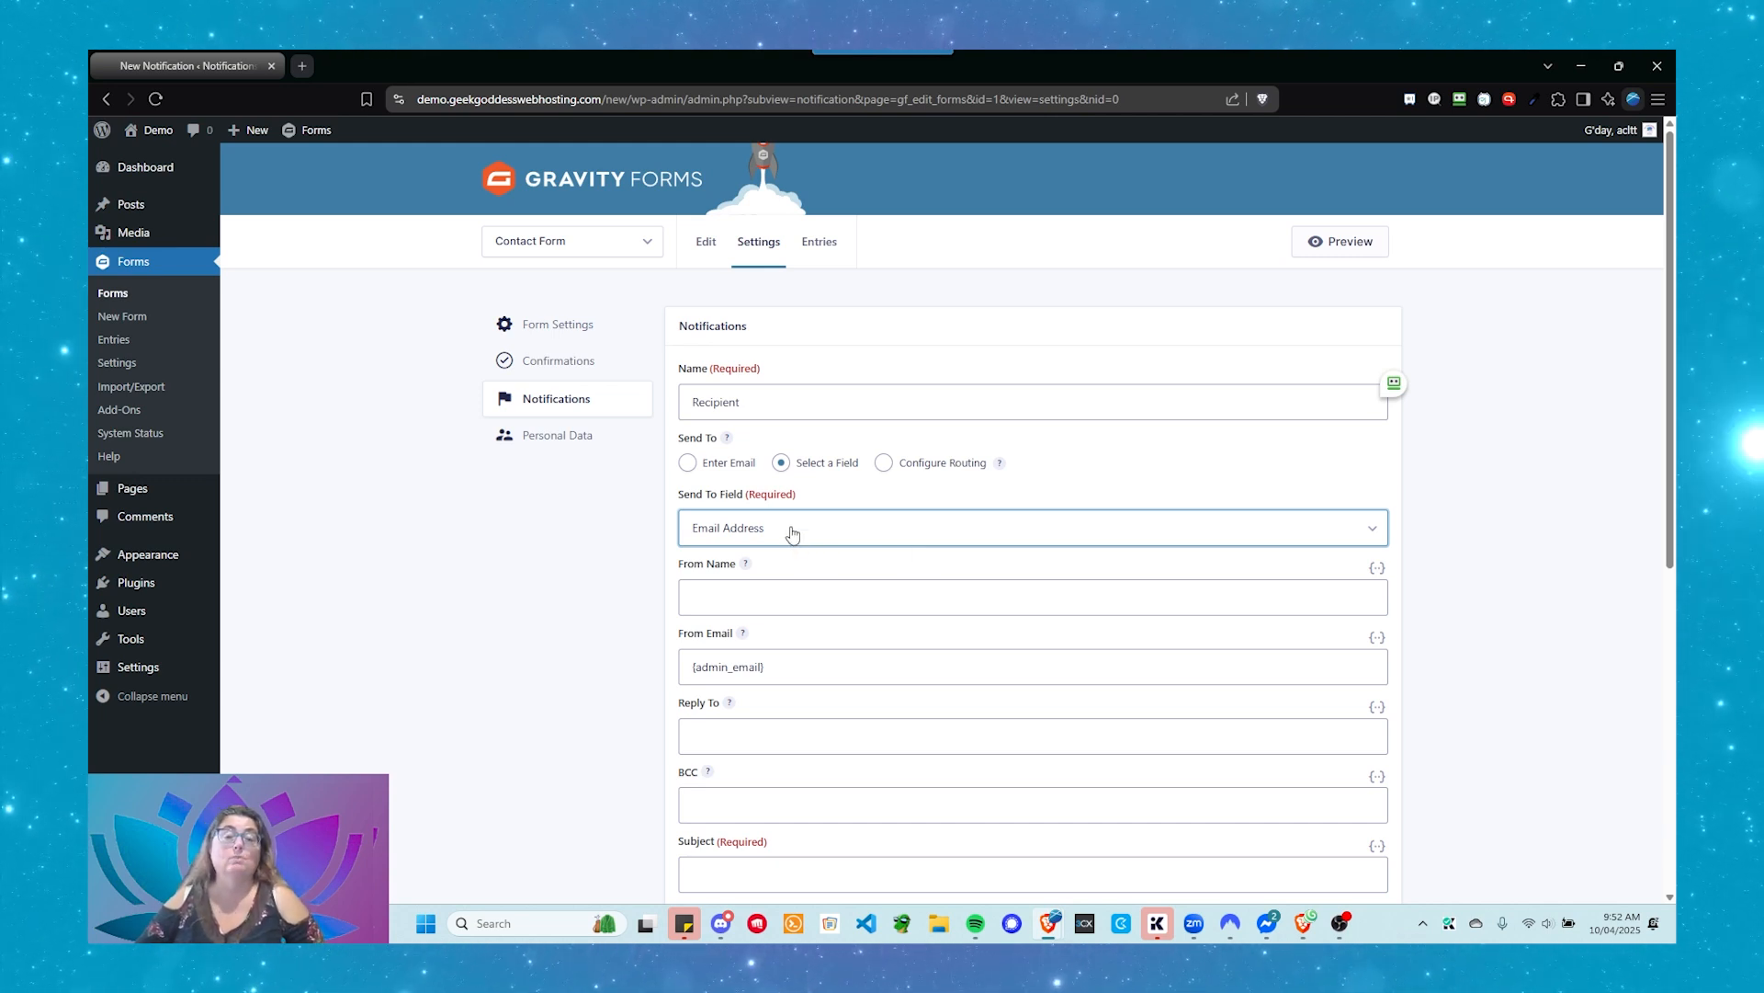
Step: Set the Recipient notification's From Name to "My Business Name"
{"action": "left_click", "coordinate": [839, 587]}
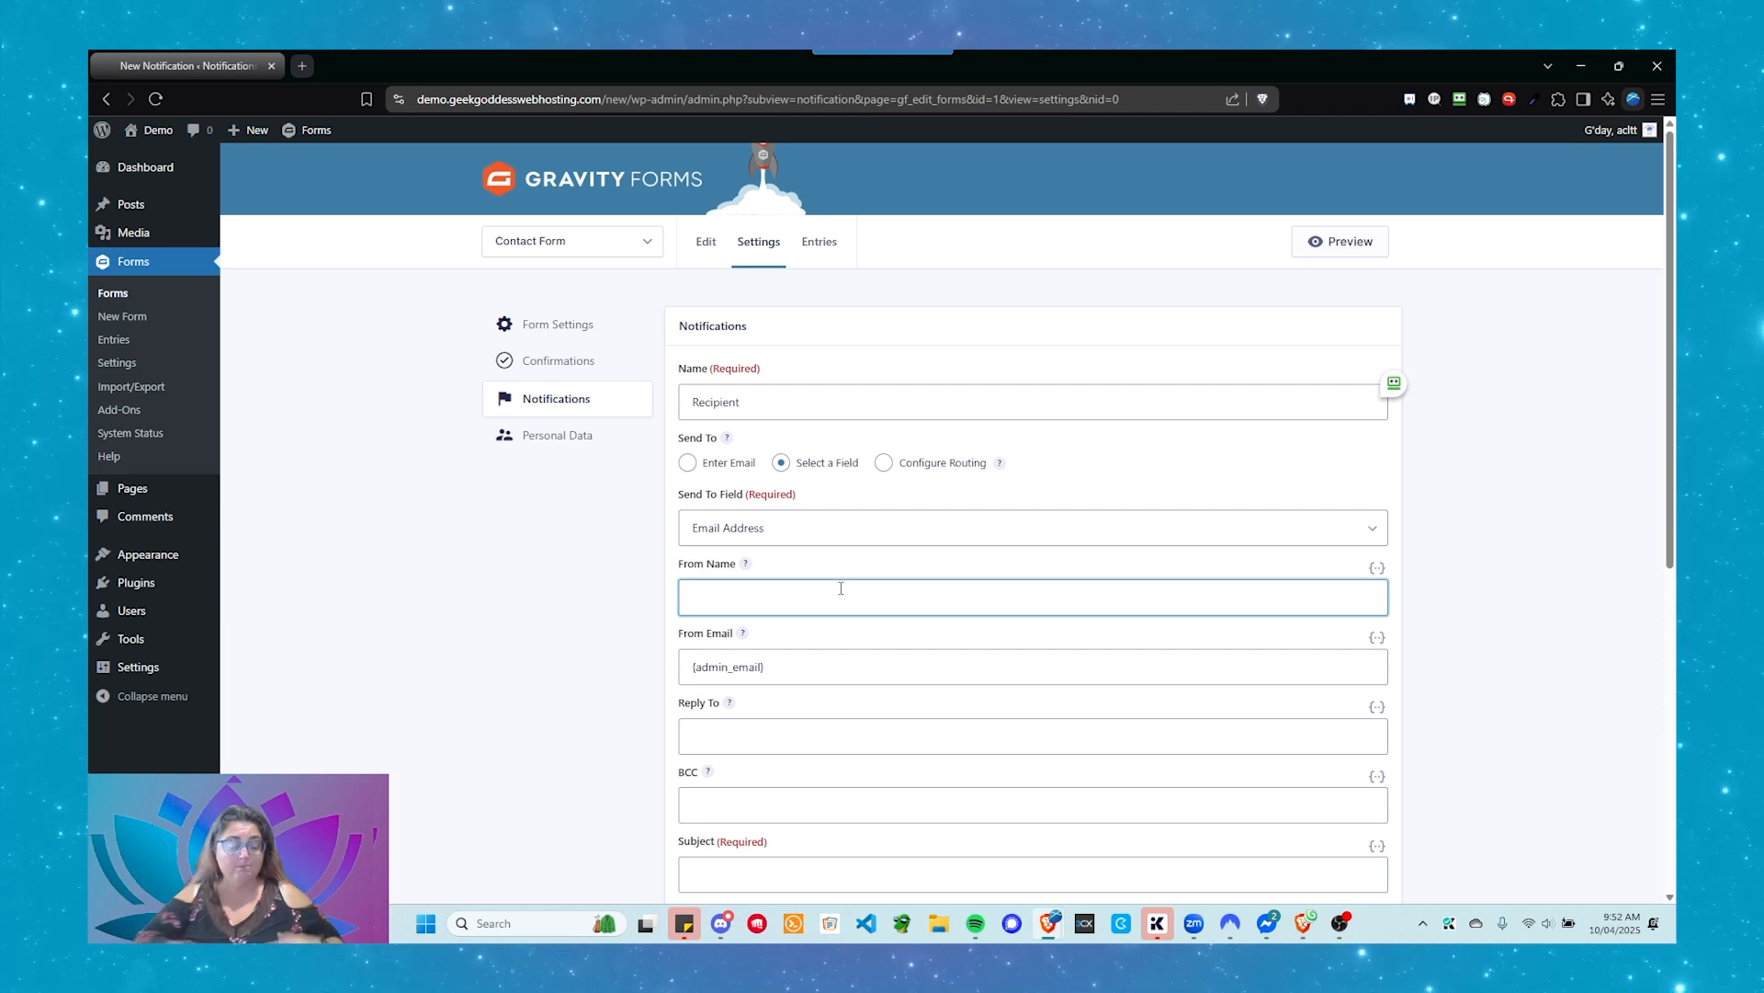
{"action": "type", "text": "My Dom"}
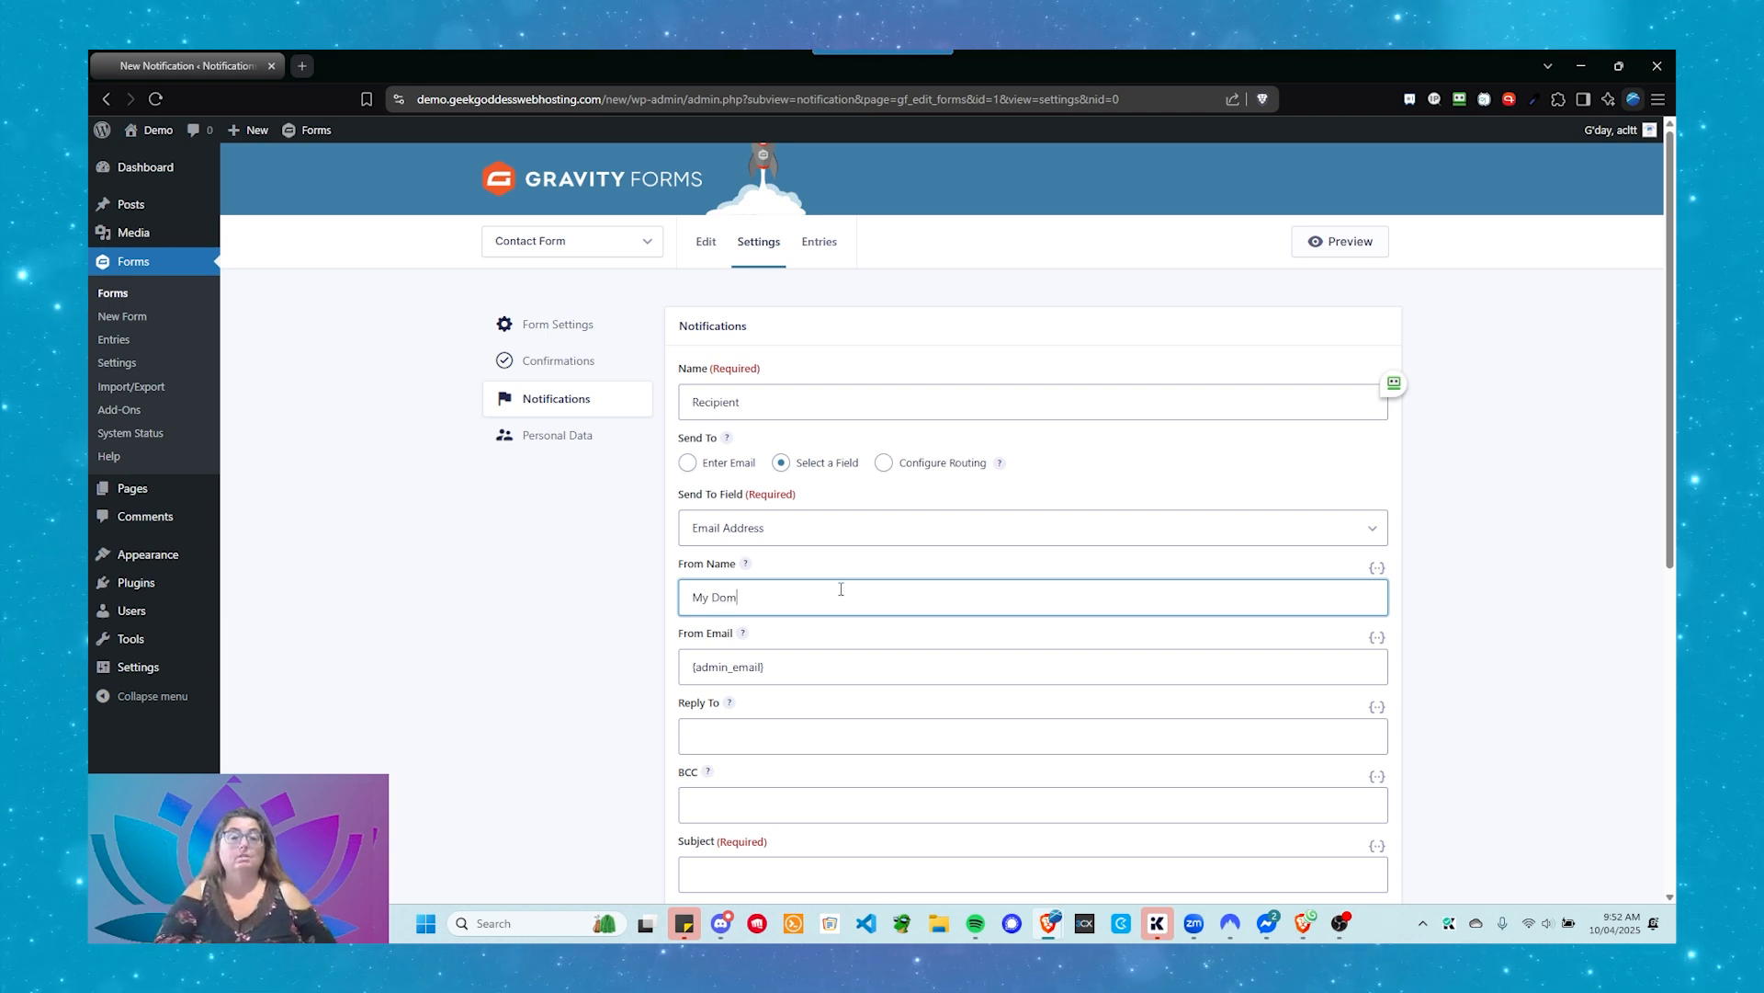
{"action": "type", "text": "ain Nam"}
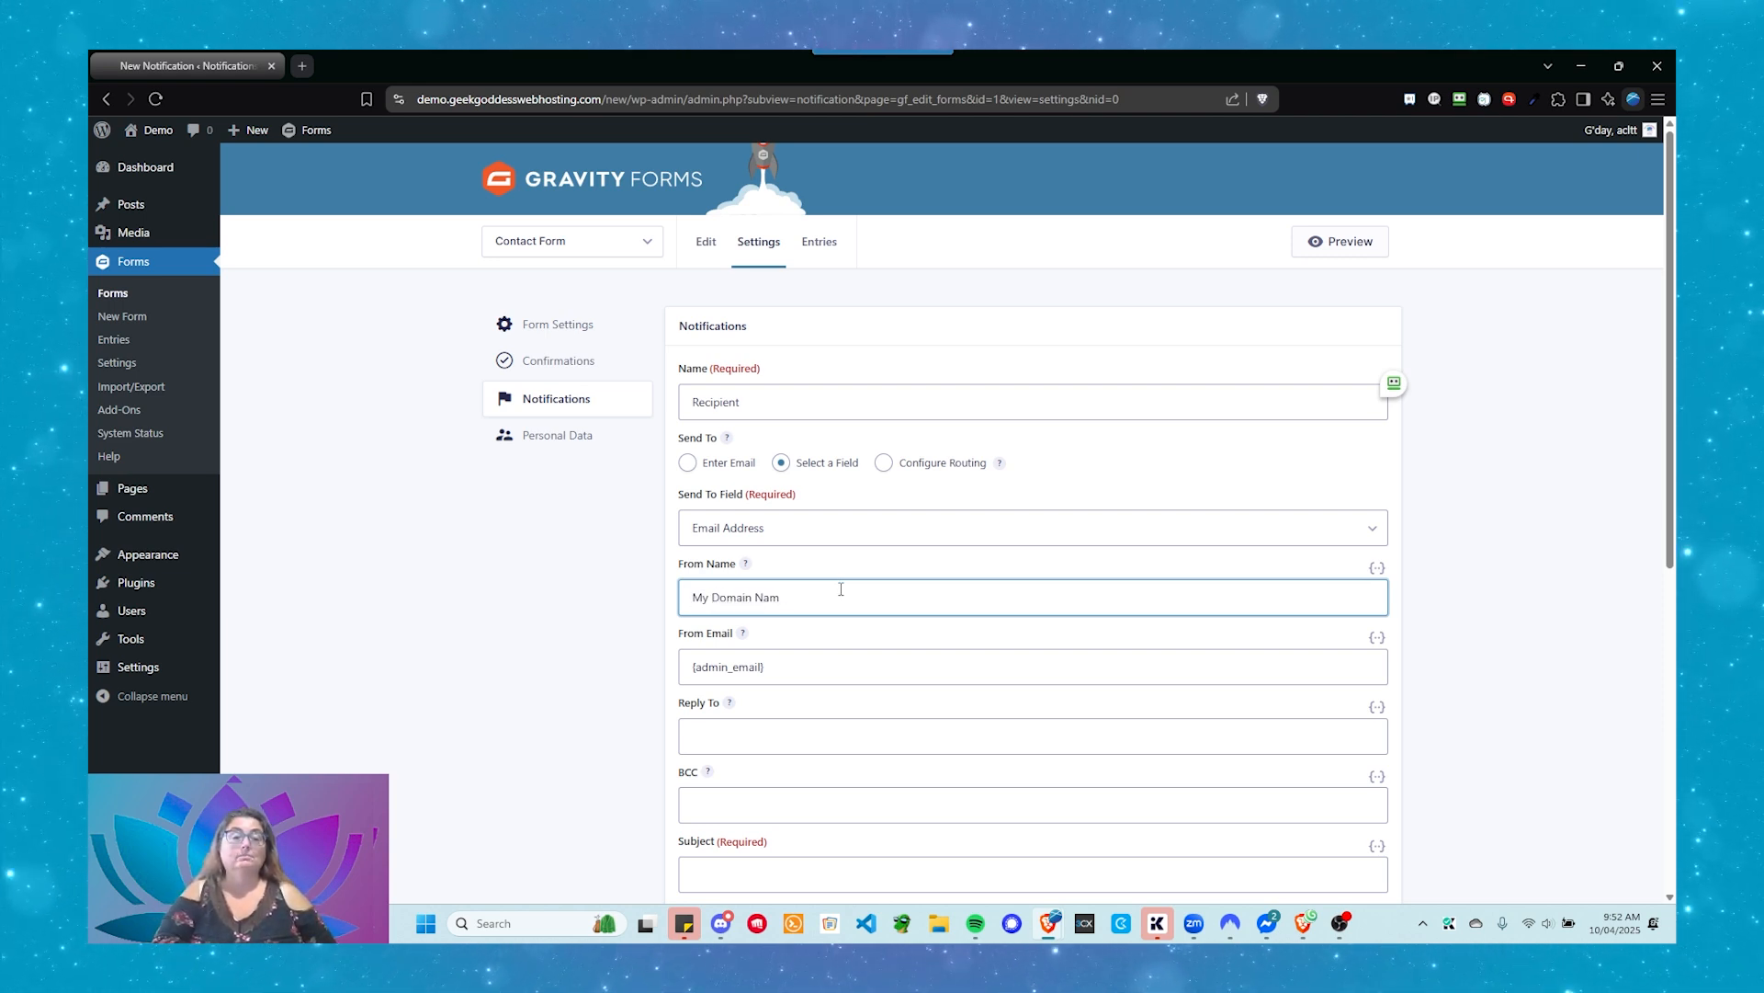
{"action": "key", "text": "BackSpace"}
{"action": "key", "text": "BackSpace"}
{"action": "key", "text": "BackSpace"}
{"action": "key", "text": "BackSpace"}
{"action": "key", "text": "BackSpace"}
{"action": "key", "text": "BackSpace"}
{"action": "key", "text": "BackSpace"}
{"action": "key", "text": "BackSpace"}
{"action": "key", "text": "BackSpace"}
{"action": "key", "text": "BackSpace"}
{"action": "key", "text": "BackSpace"}
{"action": "type", "text": "Busine"}
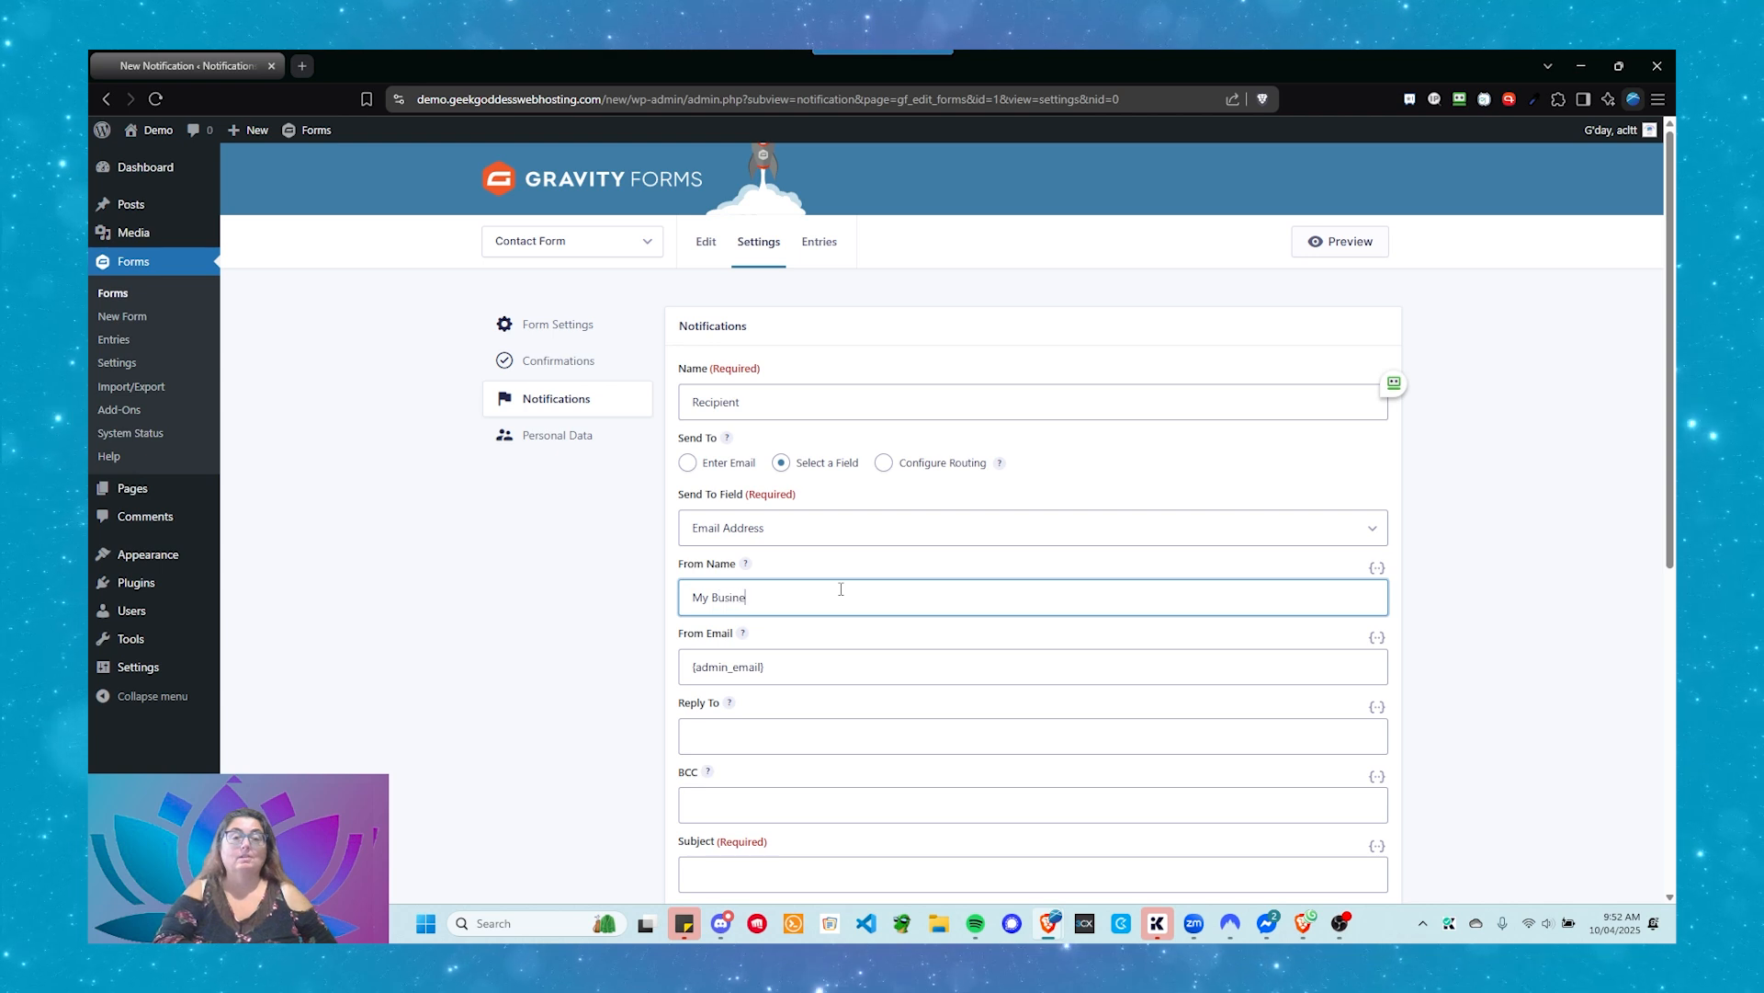
{"action": "type", "text": "ss Name"}
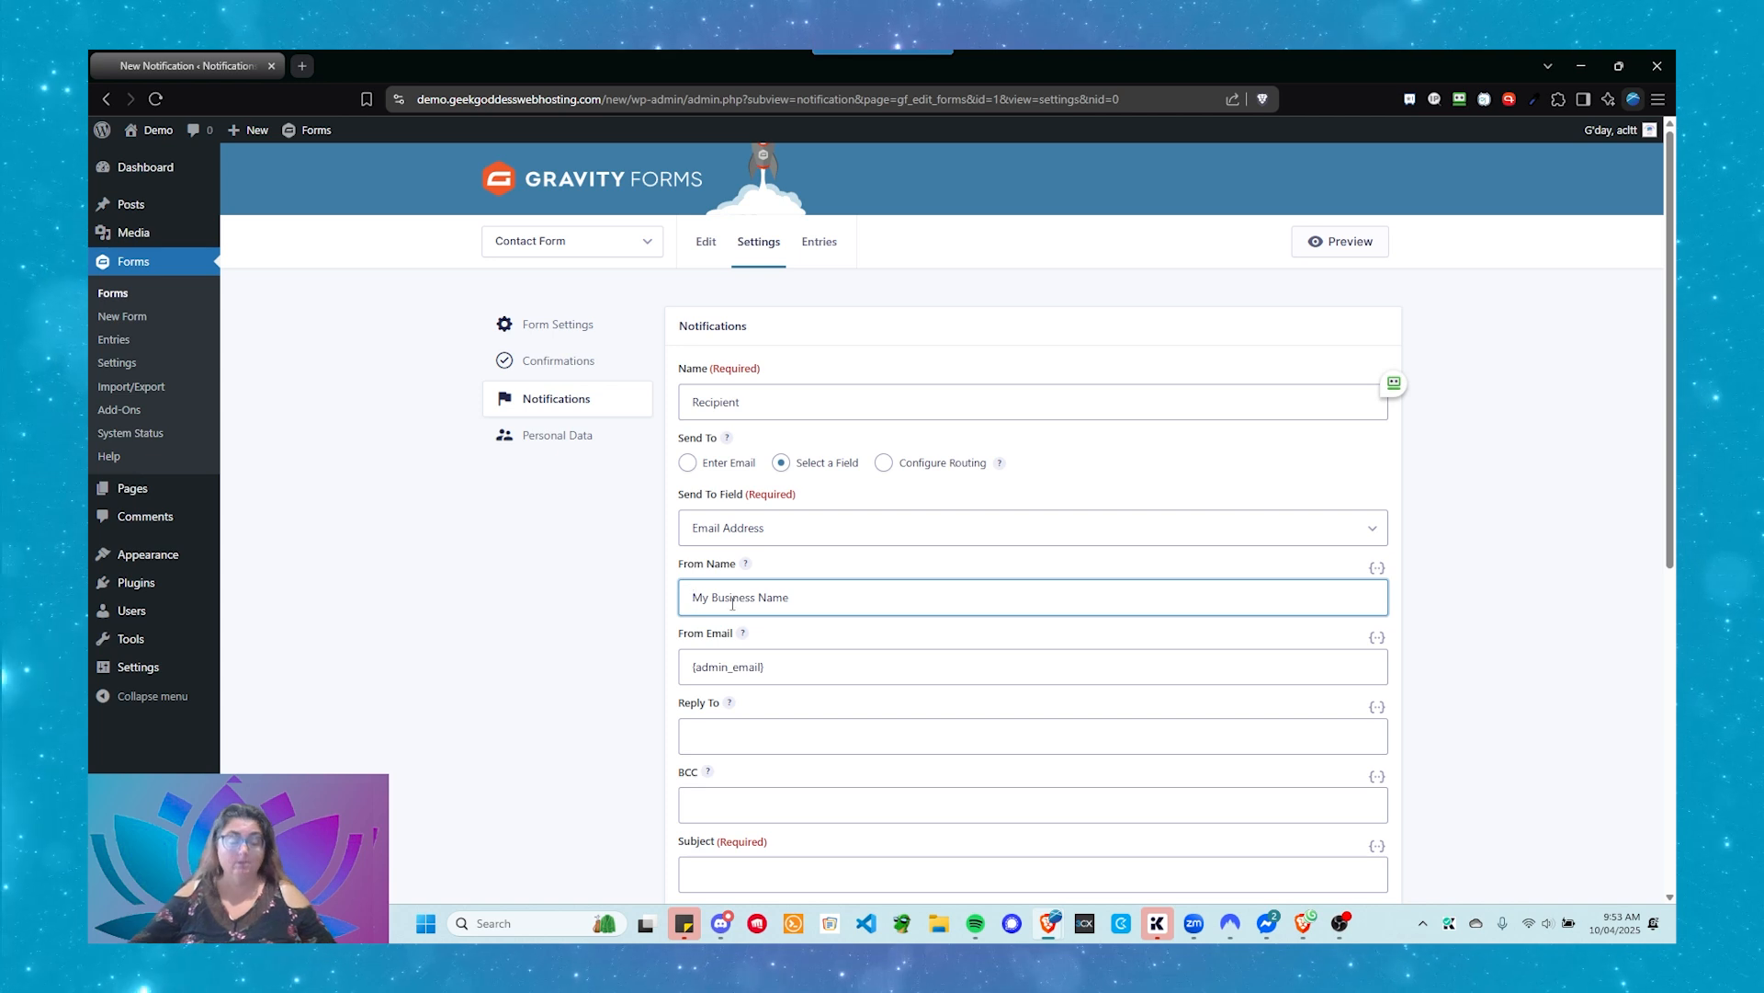
Step: Prefix the From Name with the sender's first name and "from", and replace the From Email with a no-reply address at the business domain
{"action": "type", "text": "Charly from"}
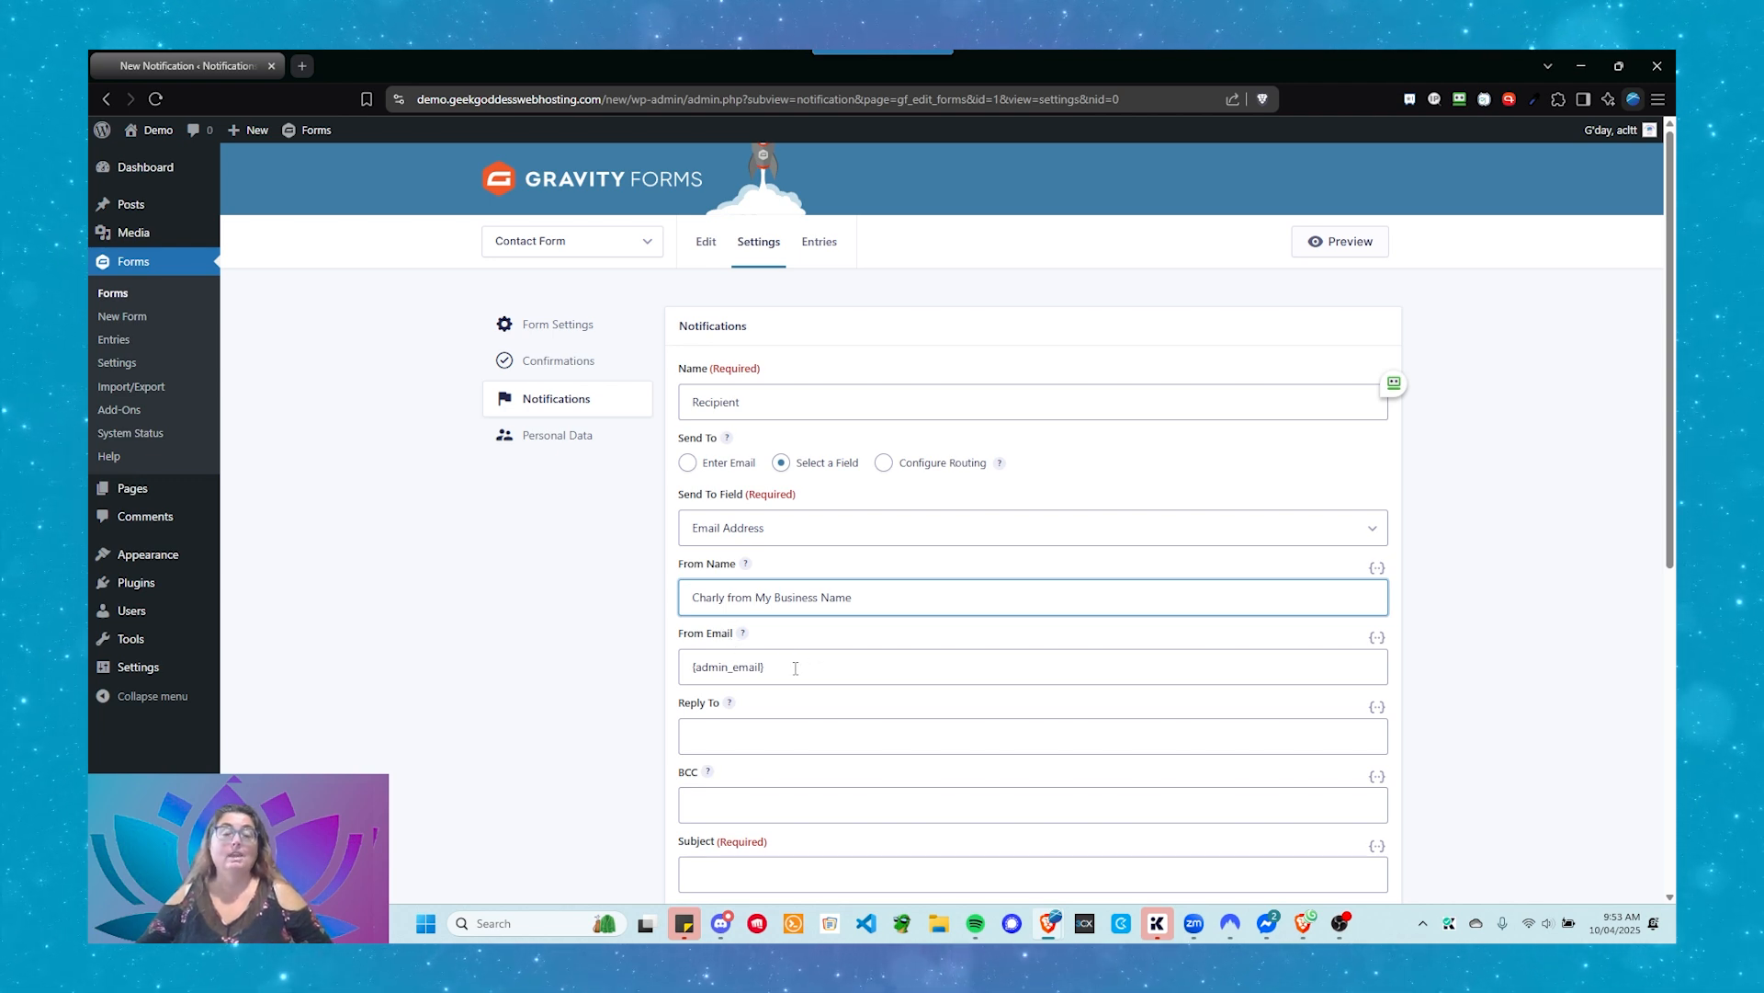
{"action": "left_click_drag", "start_coordinate": [796, 669], "coordinate": [681, 672]}
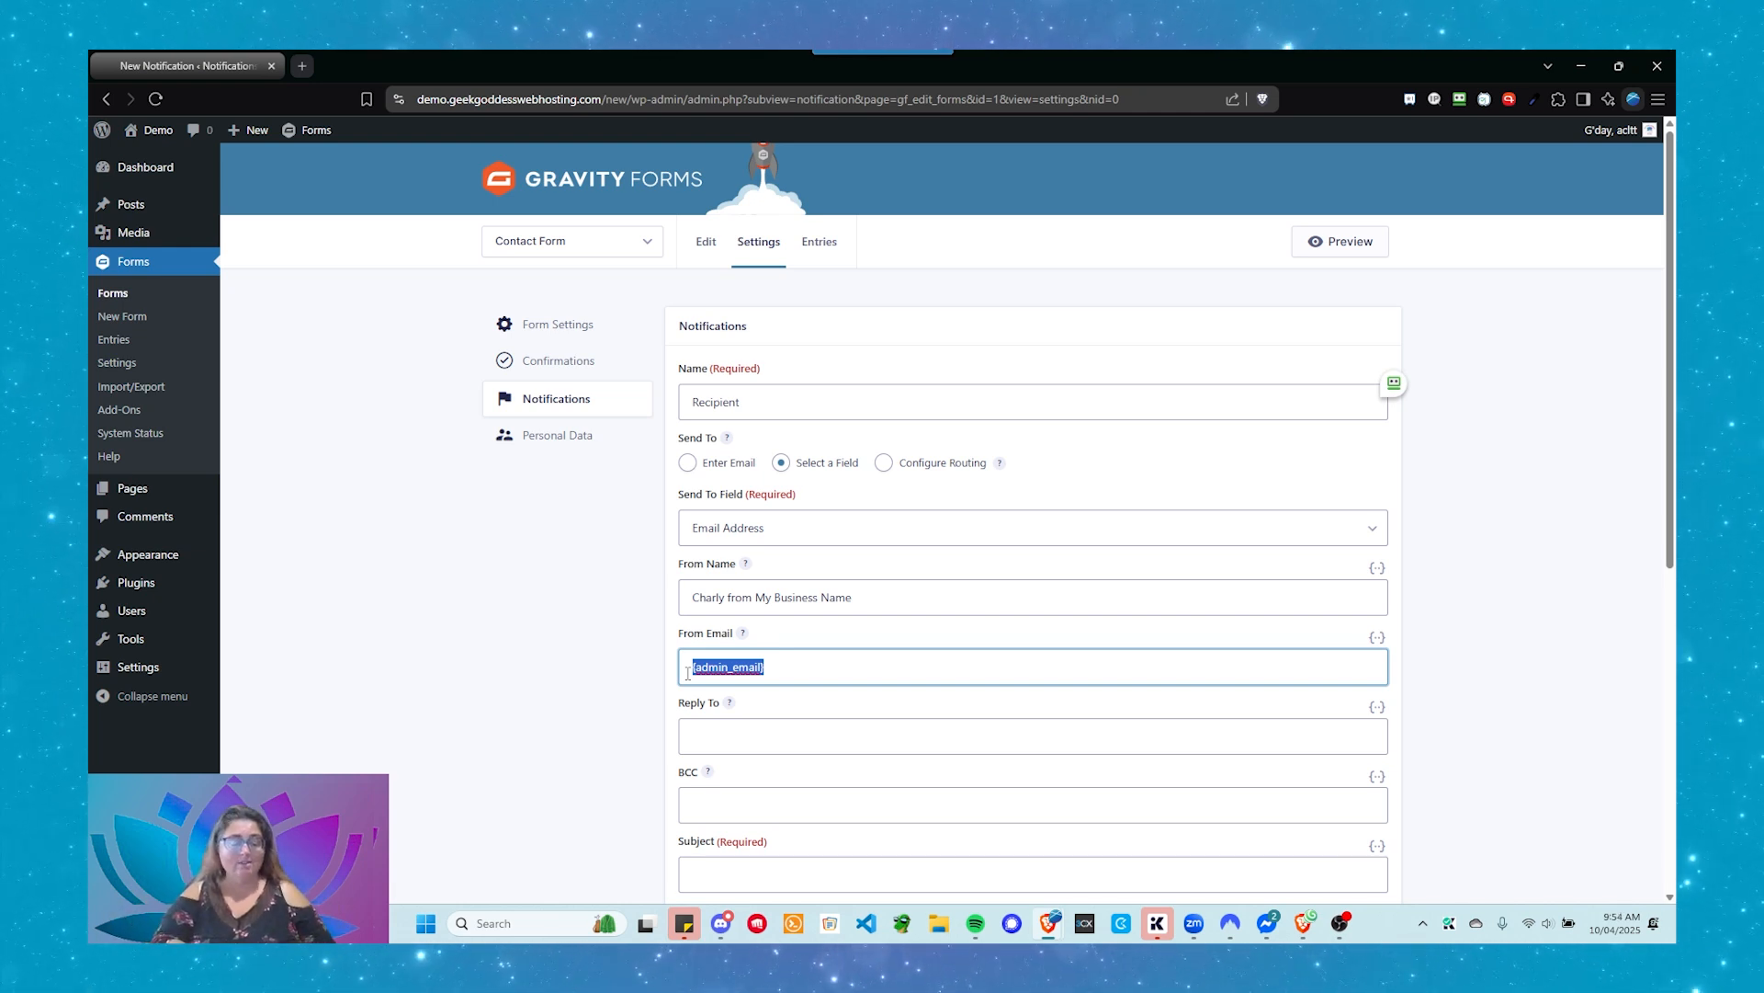
{"action": "type", "text": "noreply"}
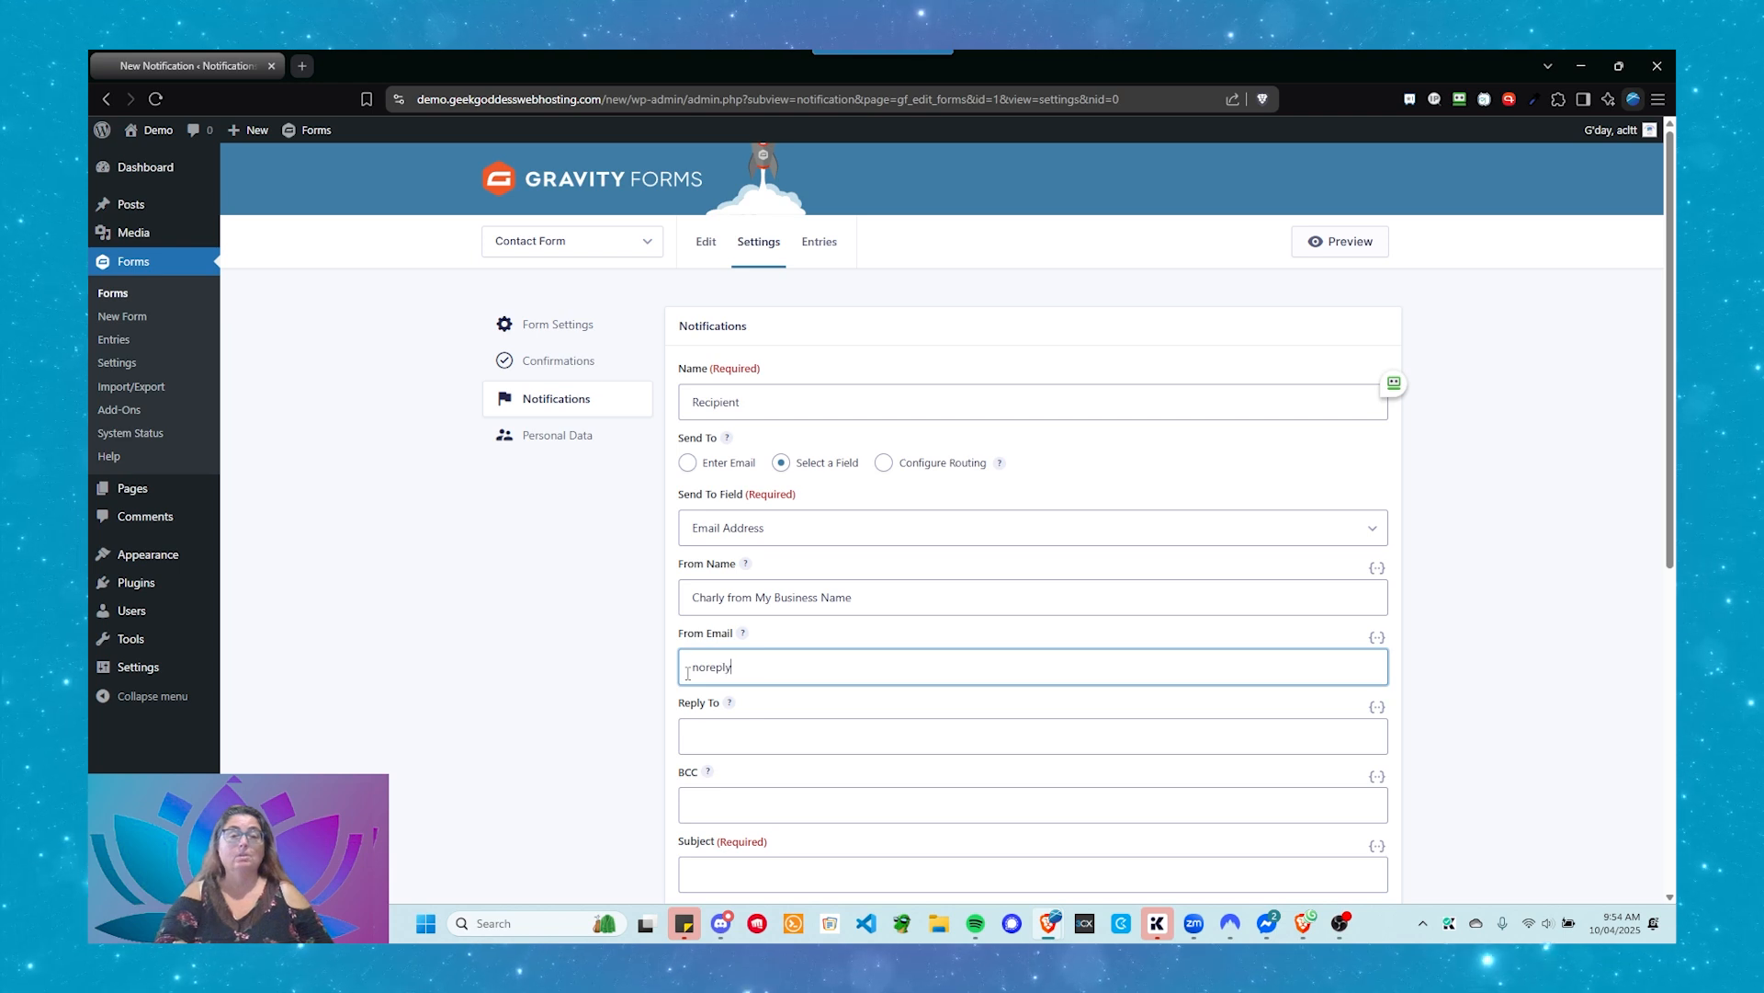
{"action": "type", "text": "@mydomainname.com"}
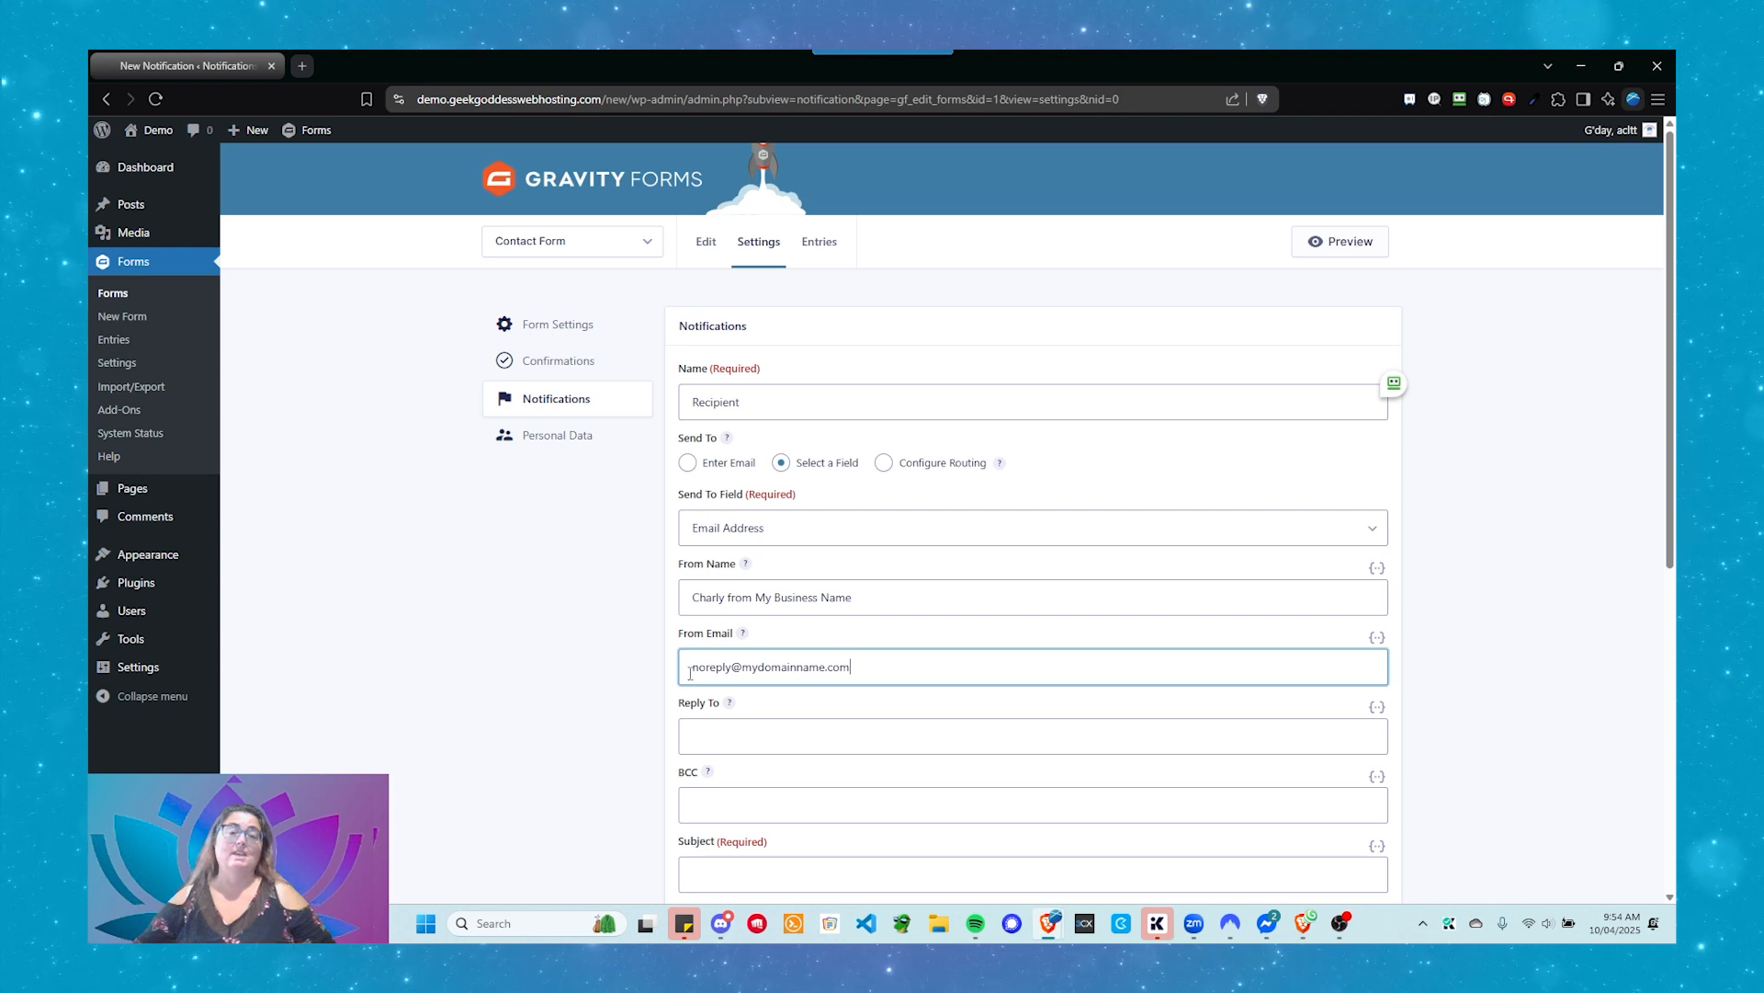
Step: Change the part before the @ in the Recipient notification's From Email to "website"
{"action": "scroll", "coordinate": [864, 634], "scroll_direction": "down", "scroll_amount": 1}
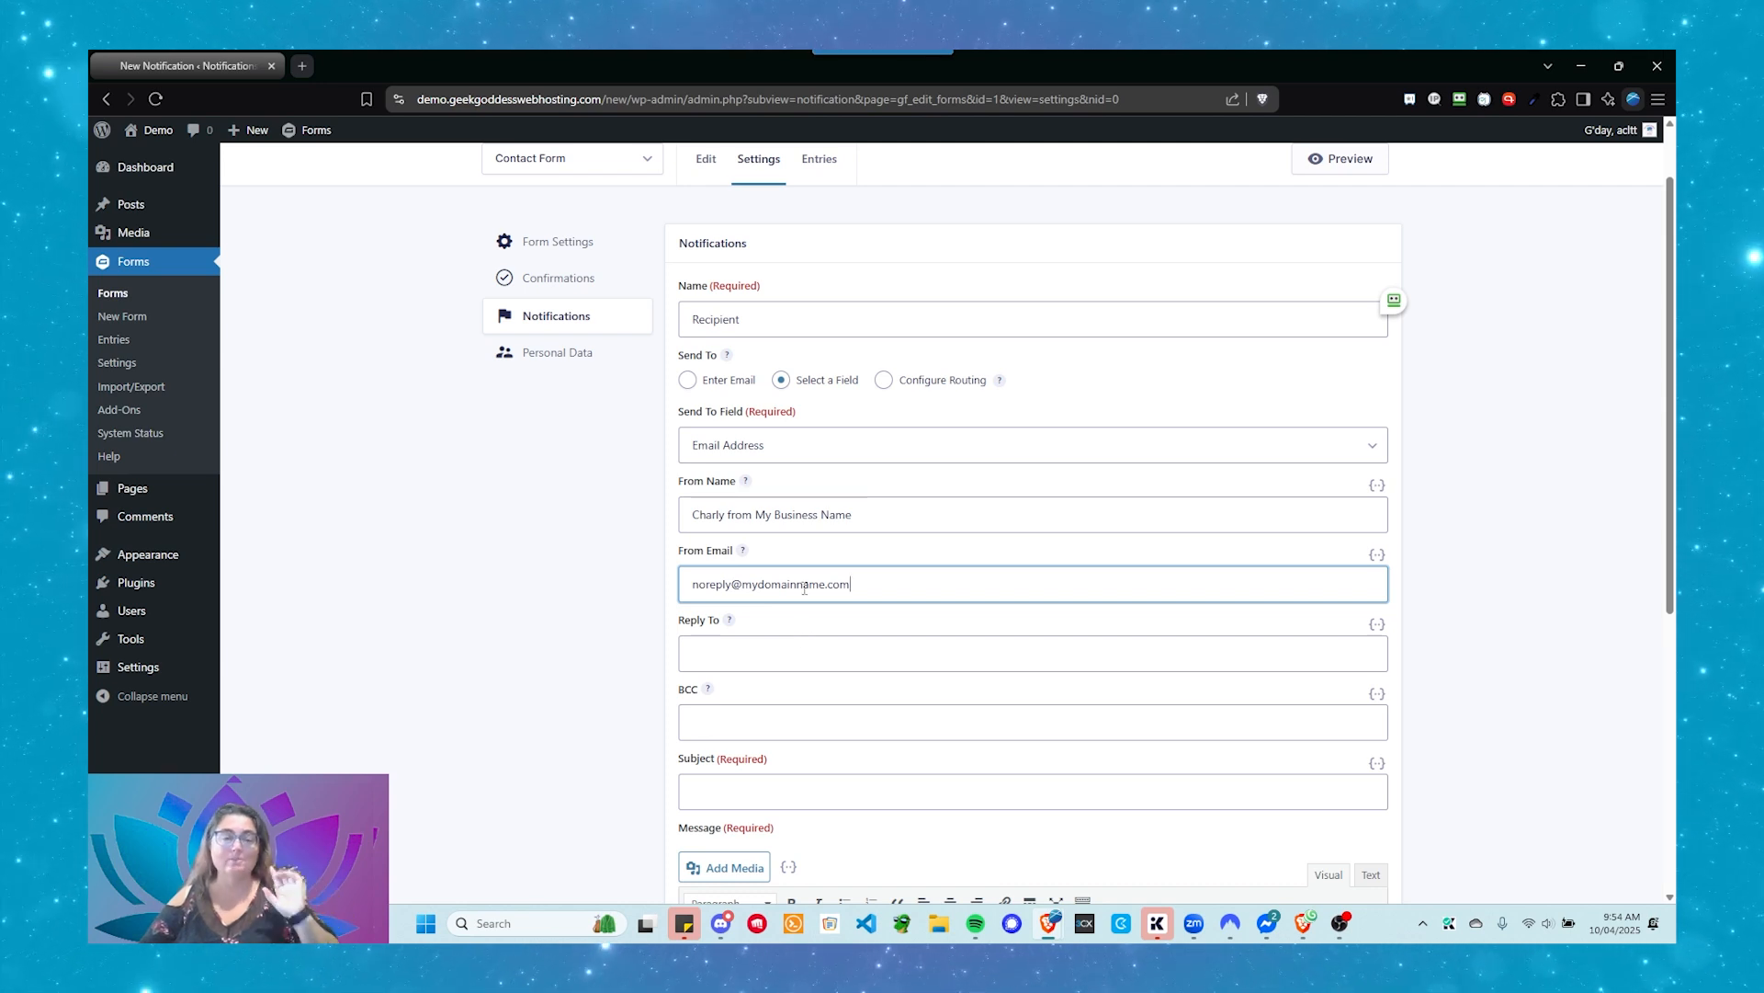
{"action": "left_click", "coordinate": [796, 659]}
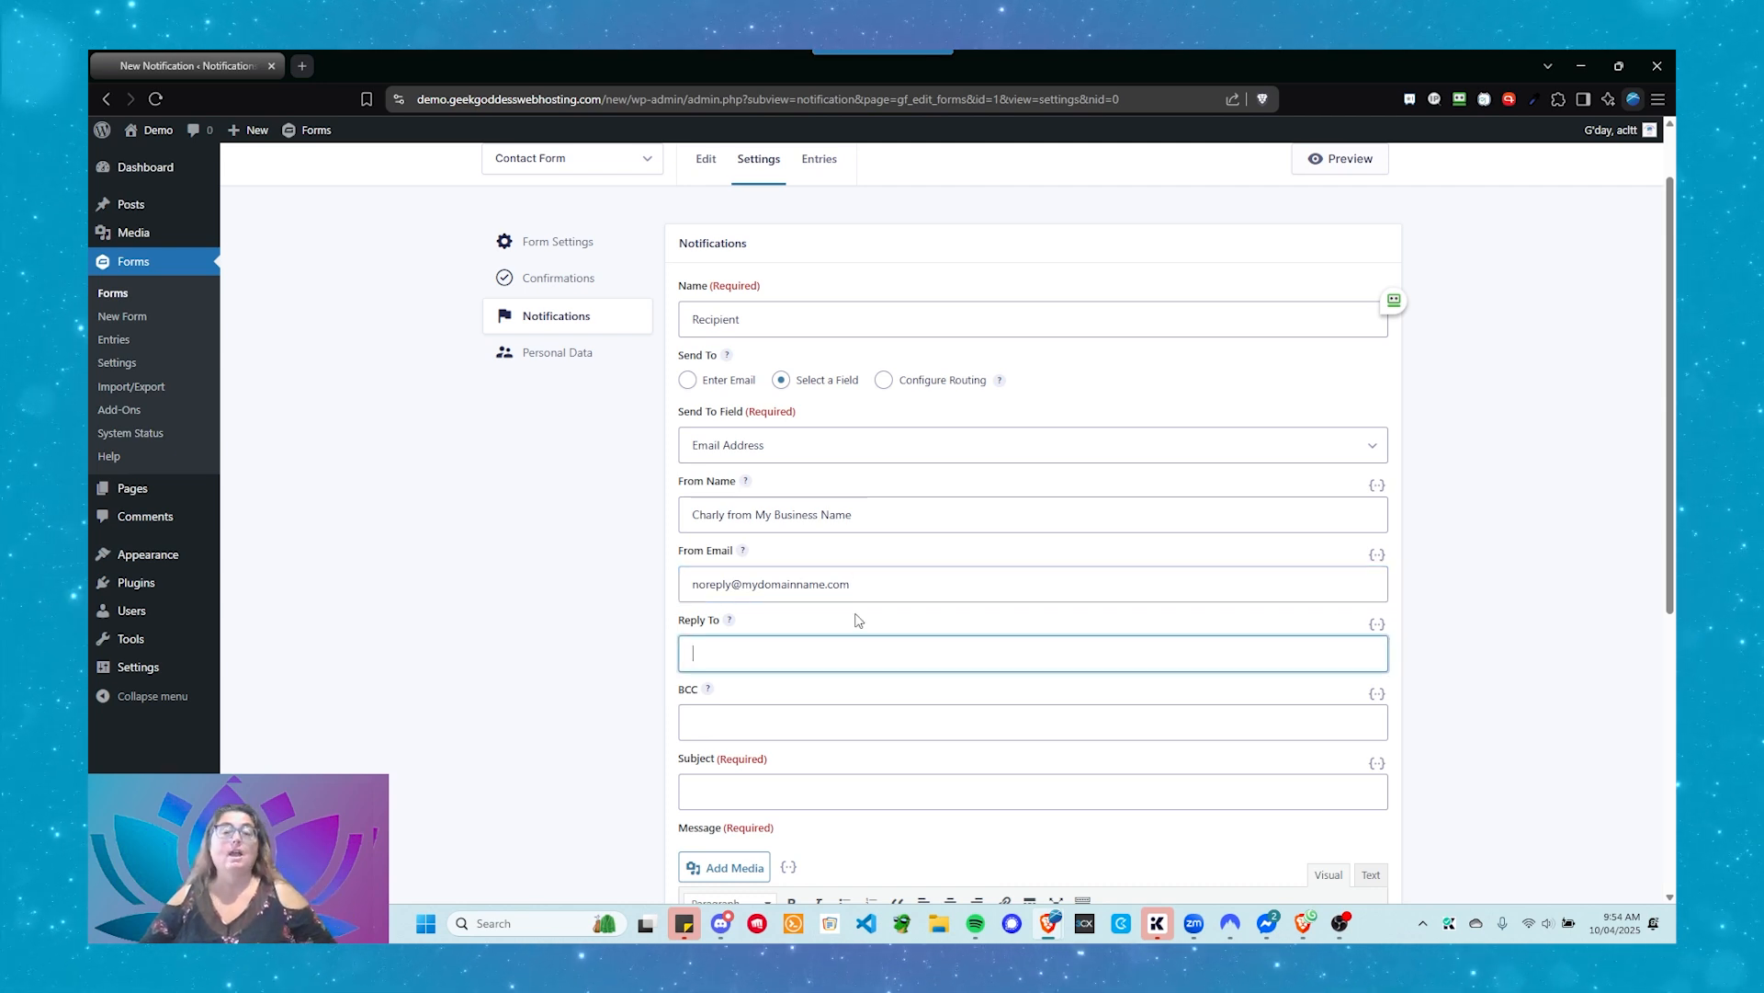
{"action": "left_click", "coordinate": [723, 585]}
{"action": "double_click", "coordinate": [723, 585]}
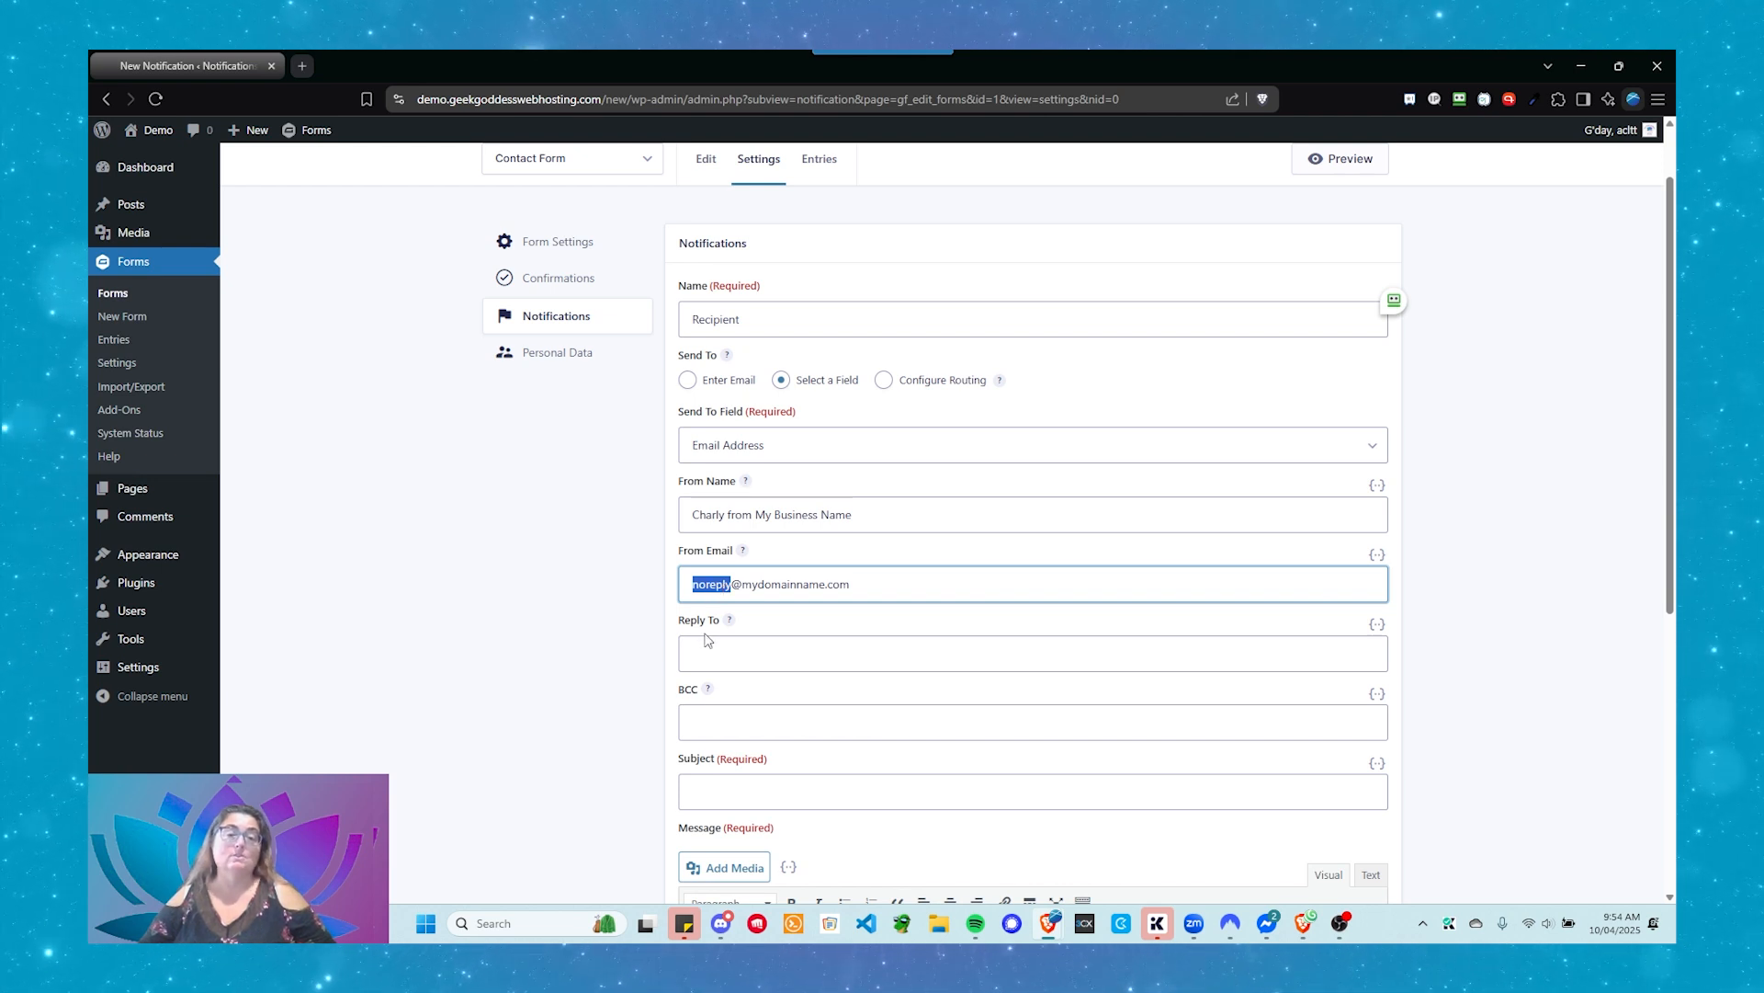
{"action": "type", "text": "web"}
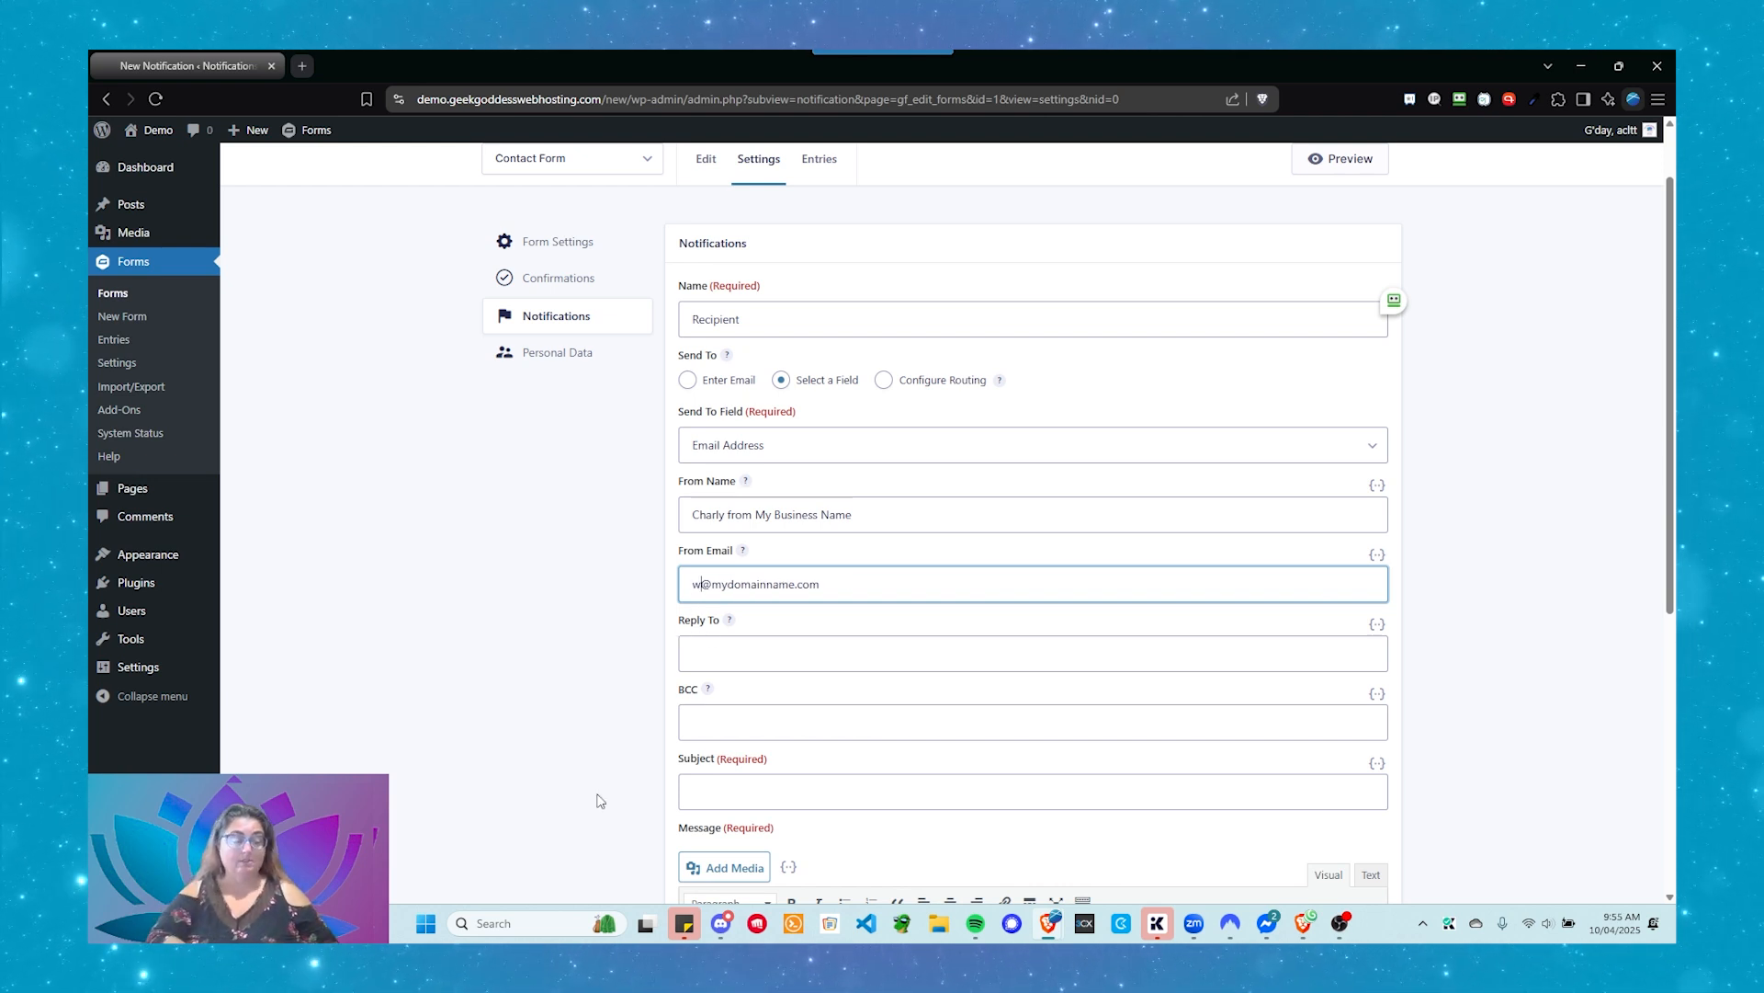
{"action": "type", "text": "site"}
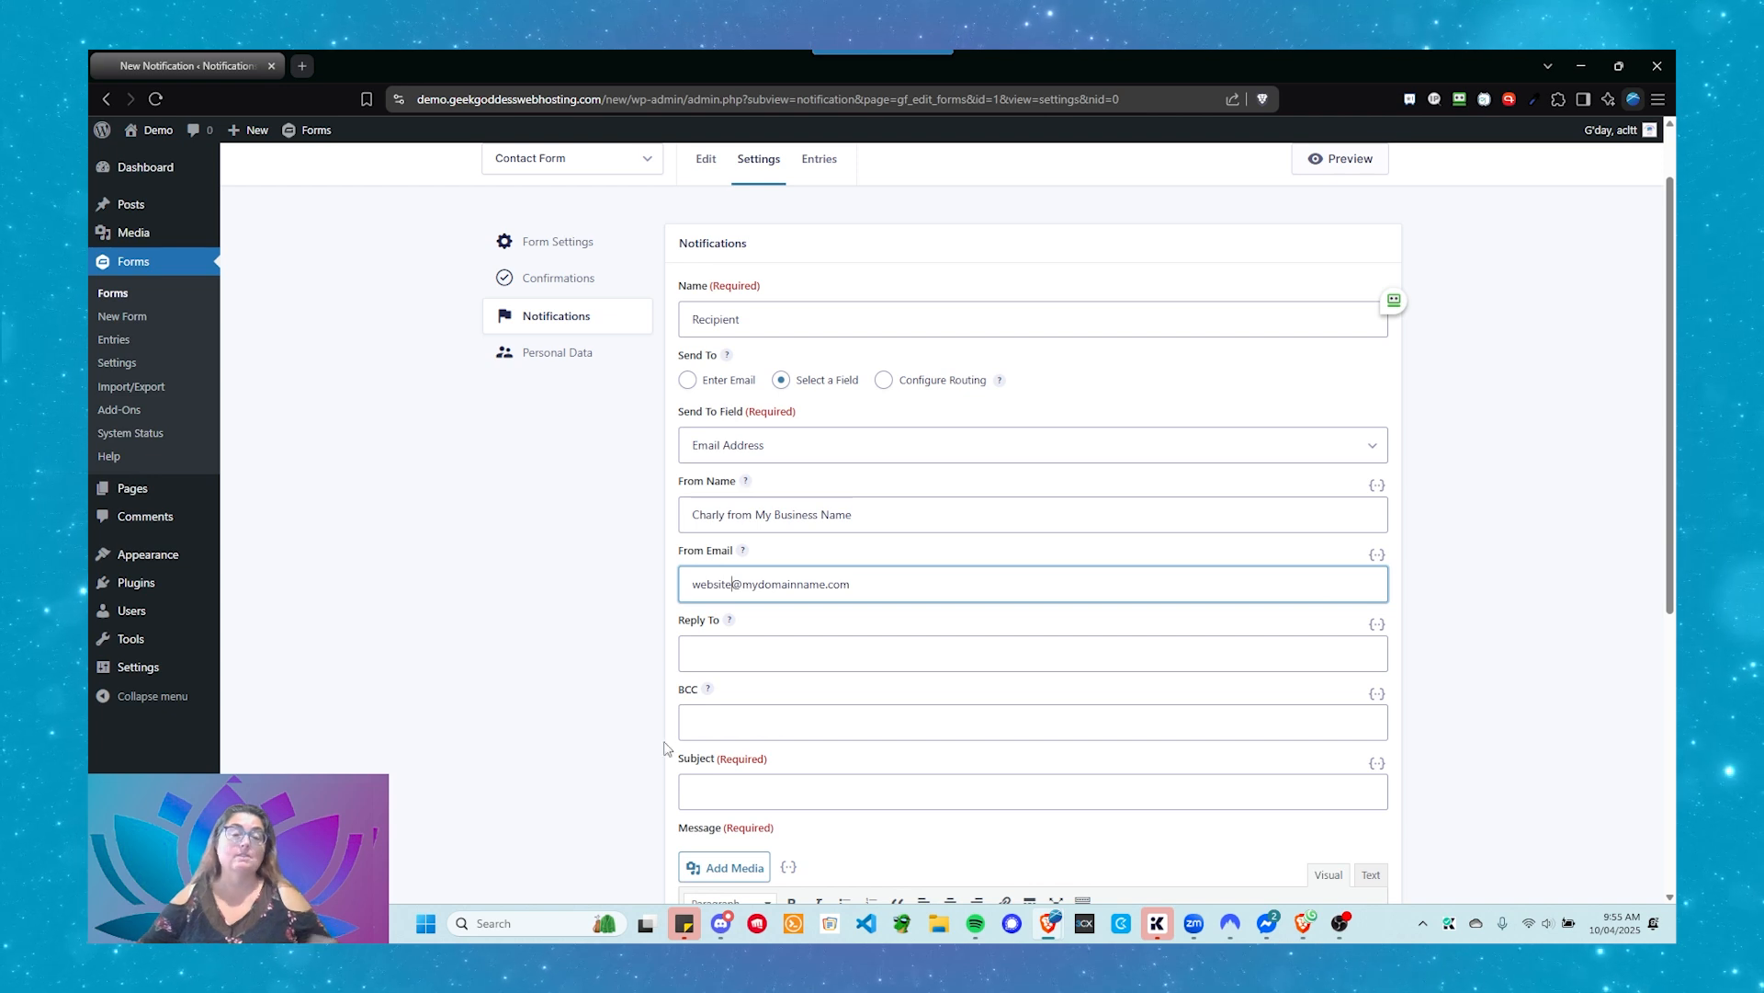
Step: Fill in the Reply To field with the business's general info email address and compare it with the From Email
{"action": "left_click", "coordinate": [750, 662]}
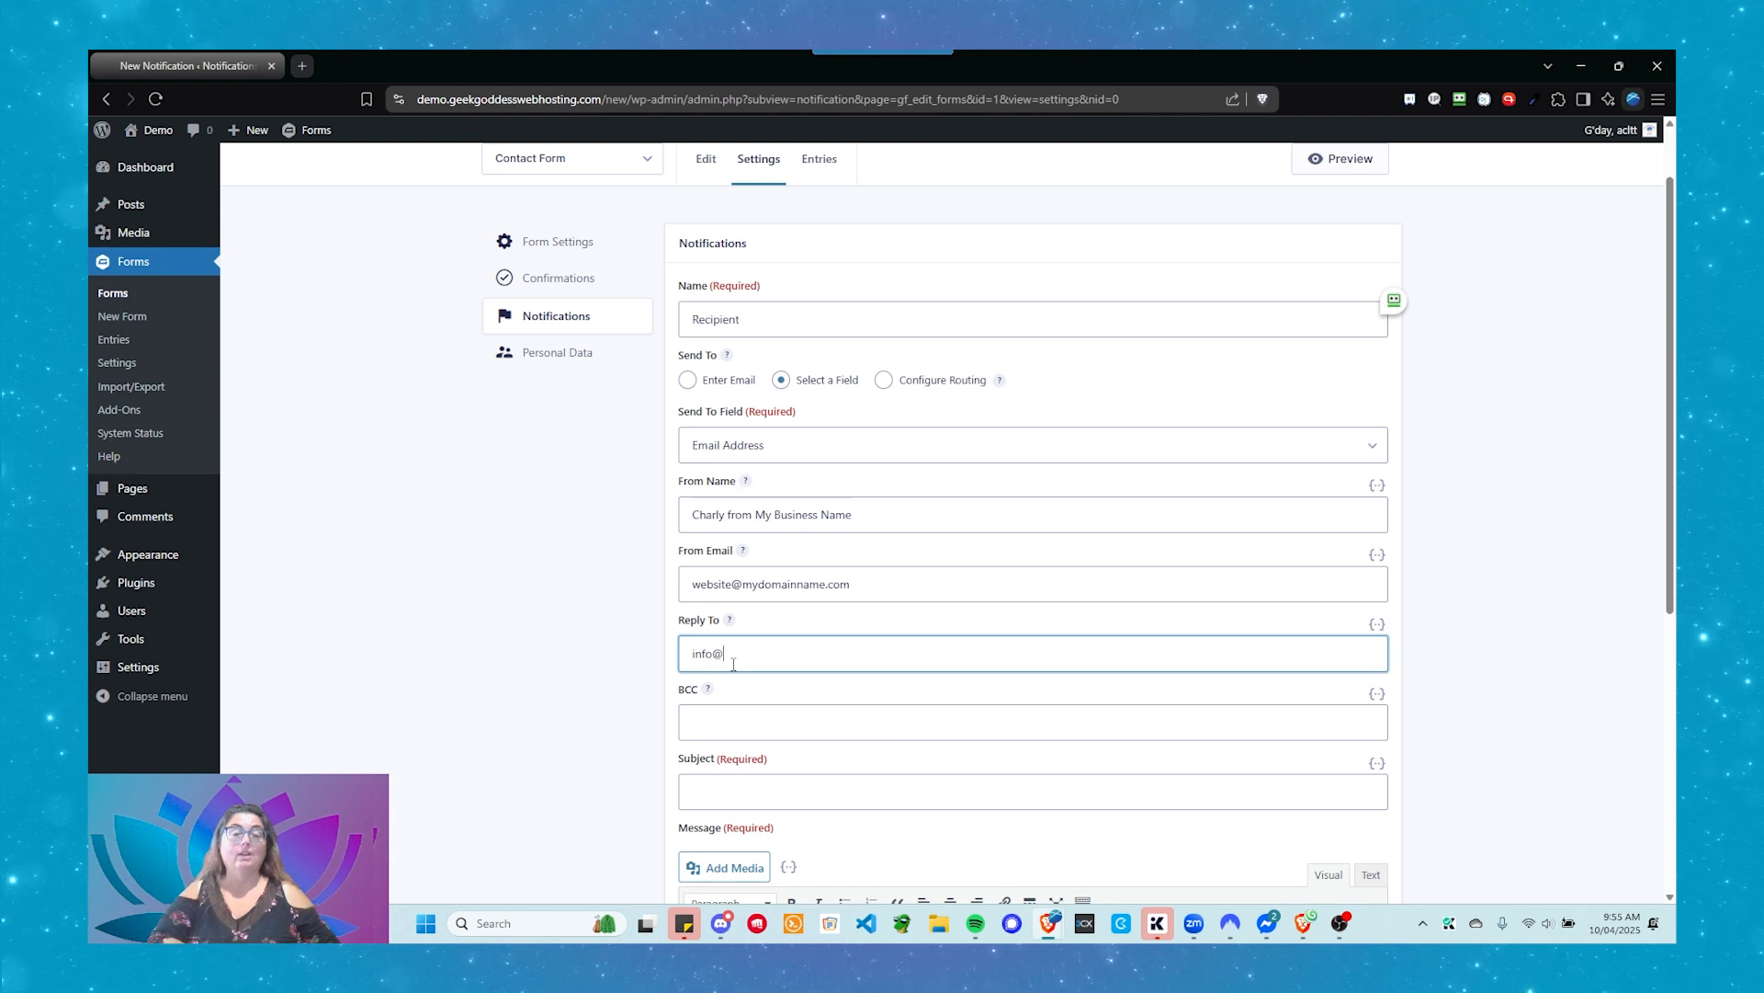
{"action": "type", "text": "info@mydomain"}
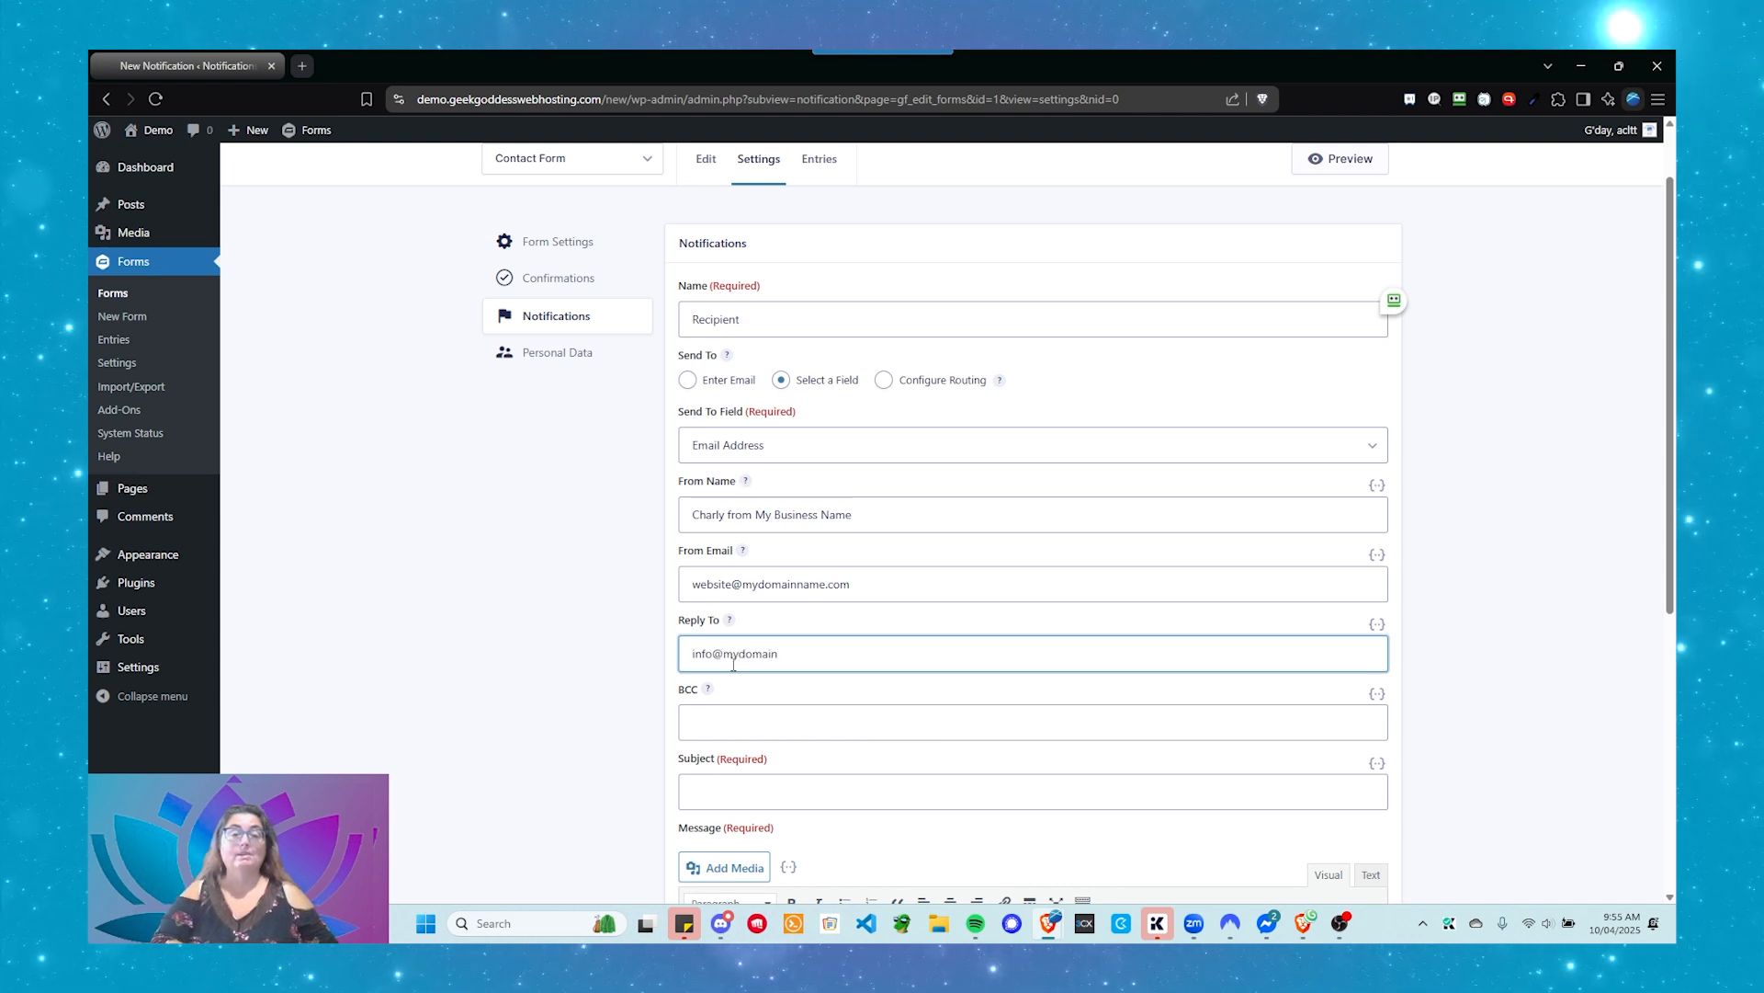
{"action": "type", "text": "name.com"}
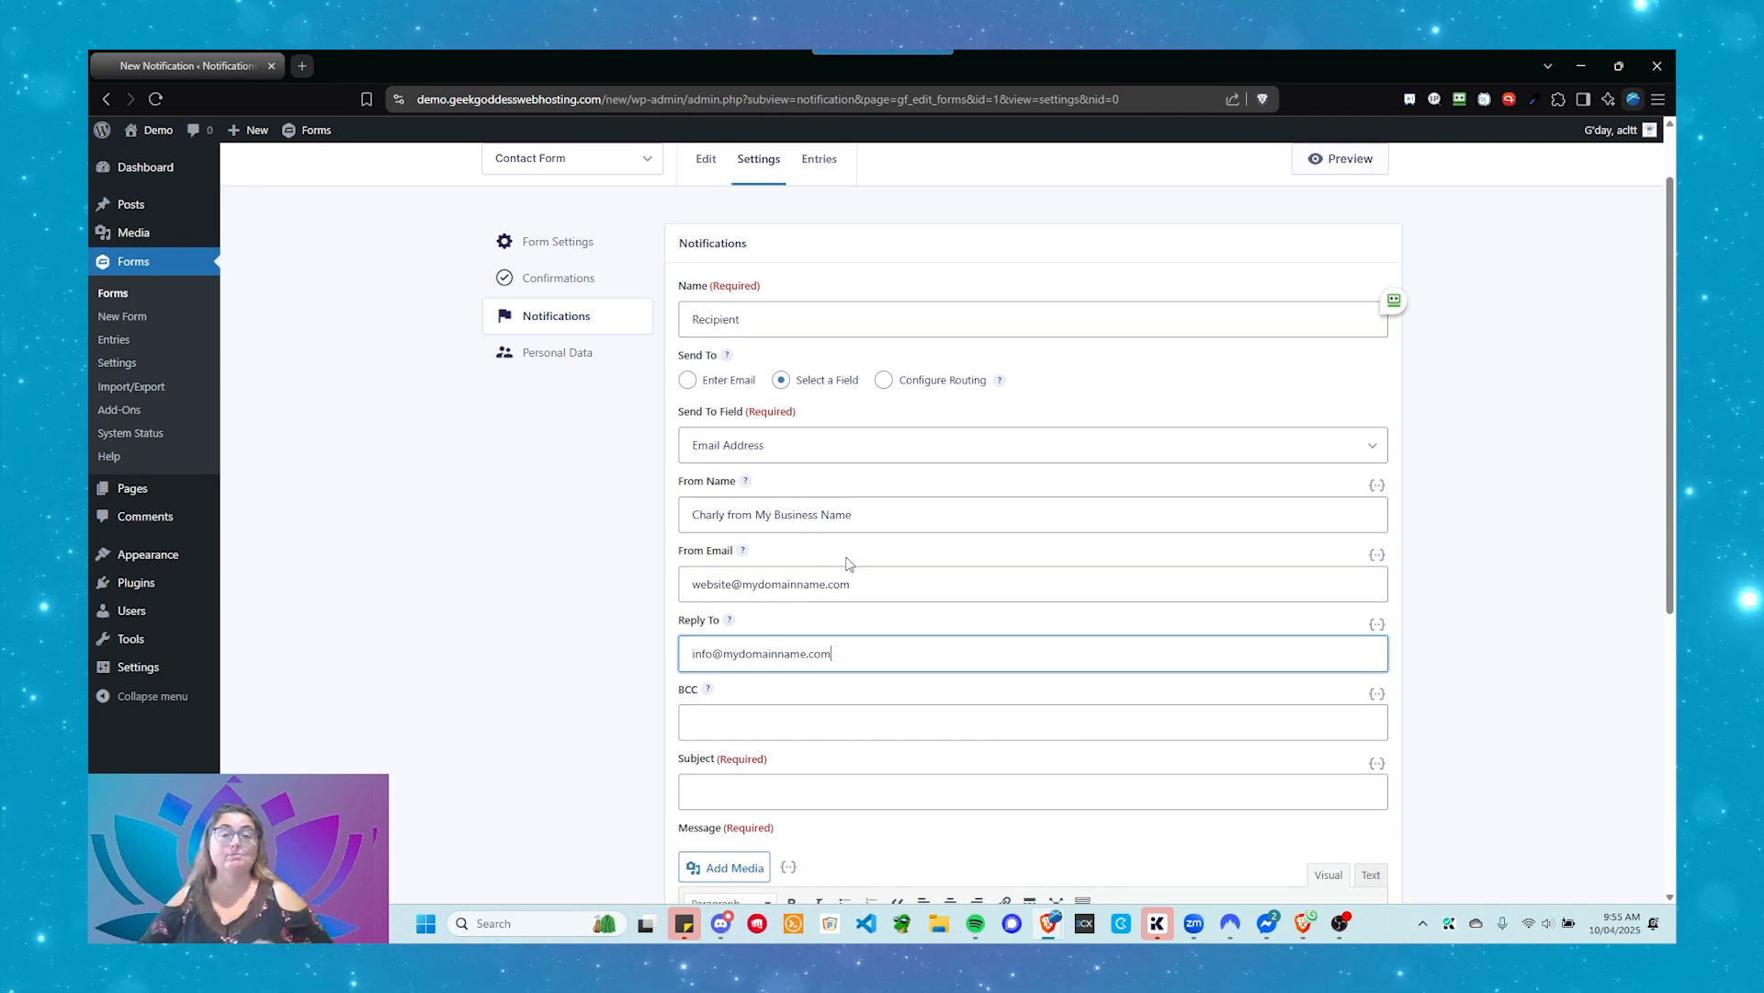
{"action": "left_click", "coordinate": [695, 584]}
{"action": "left_click_drag", "start_coordinate": [695, 584], "coordinate": [861, 575]}
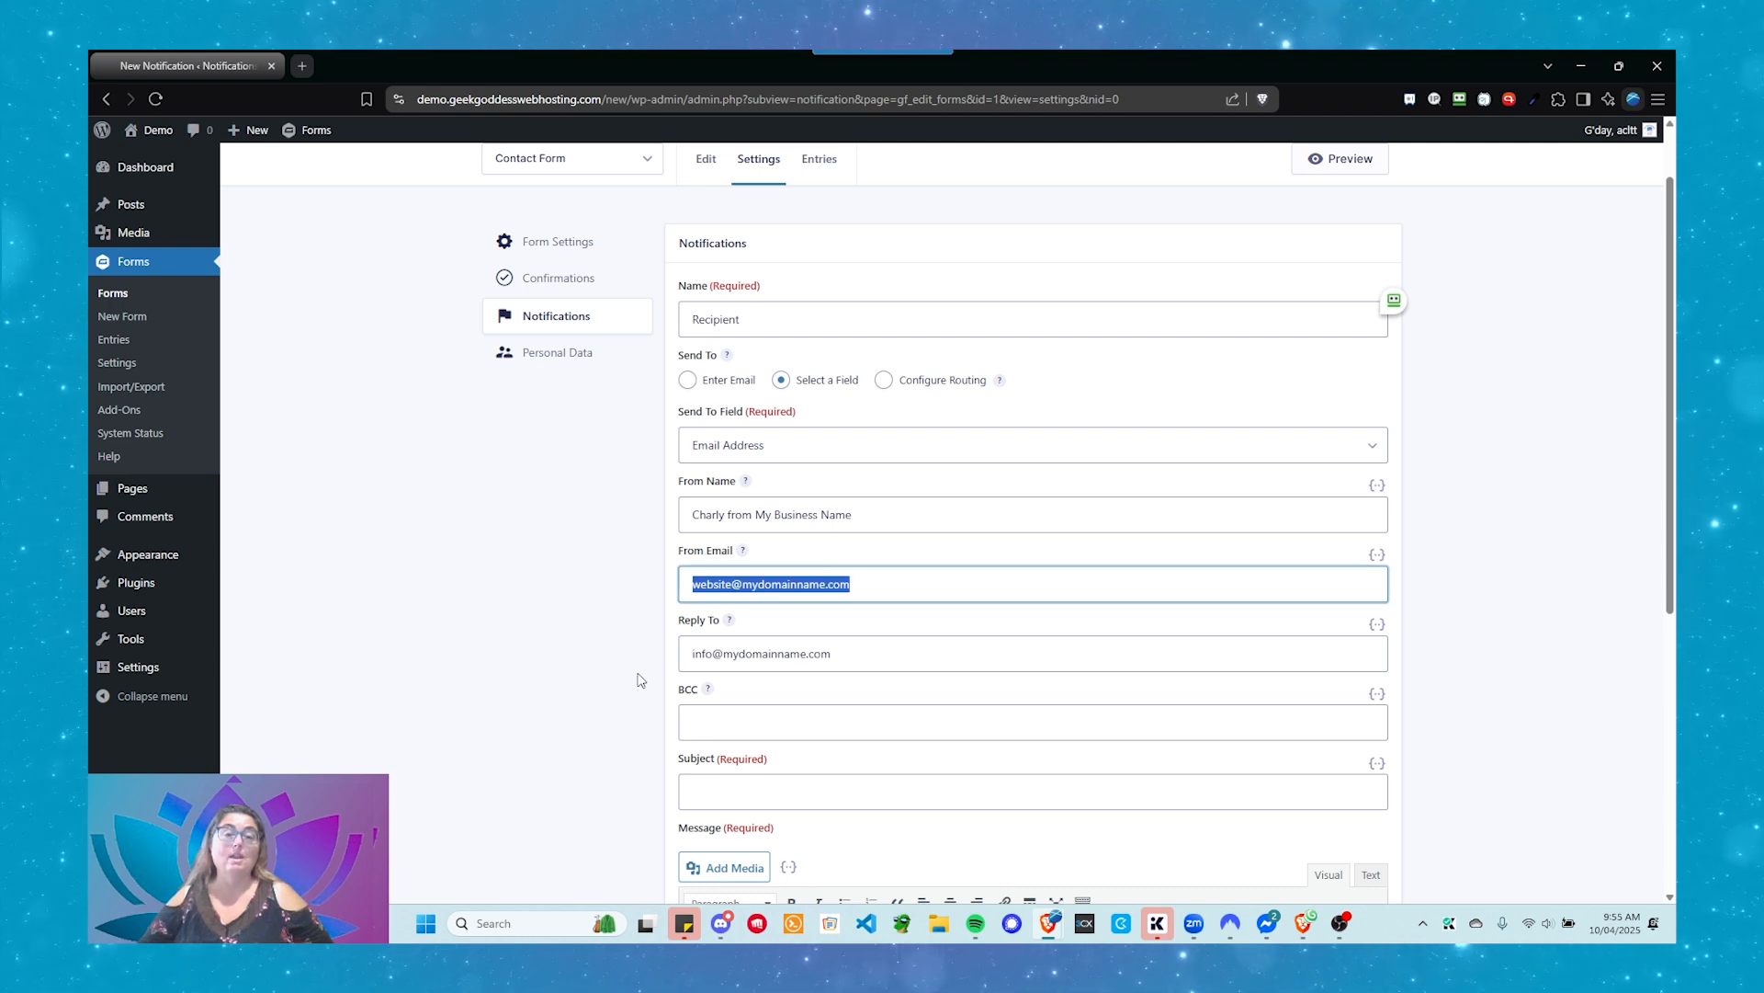
{"action": "left_click_drag", "start_coordinate": [686, 660], "coordinate": [844, 648]}
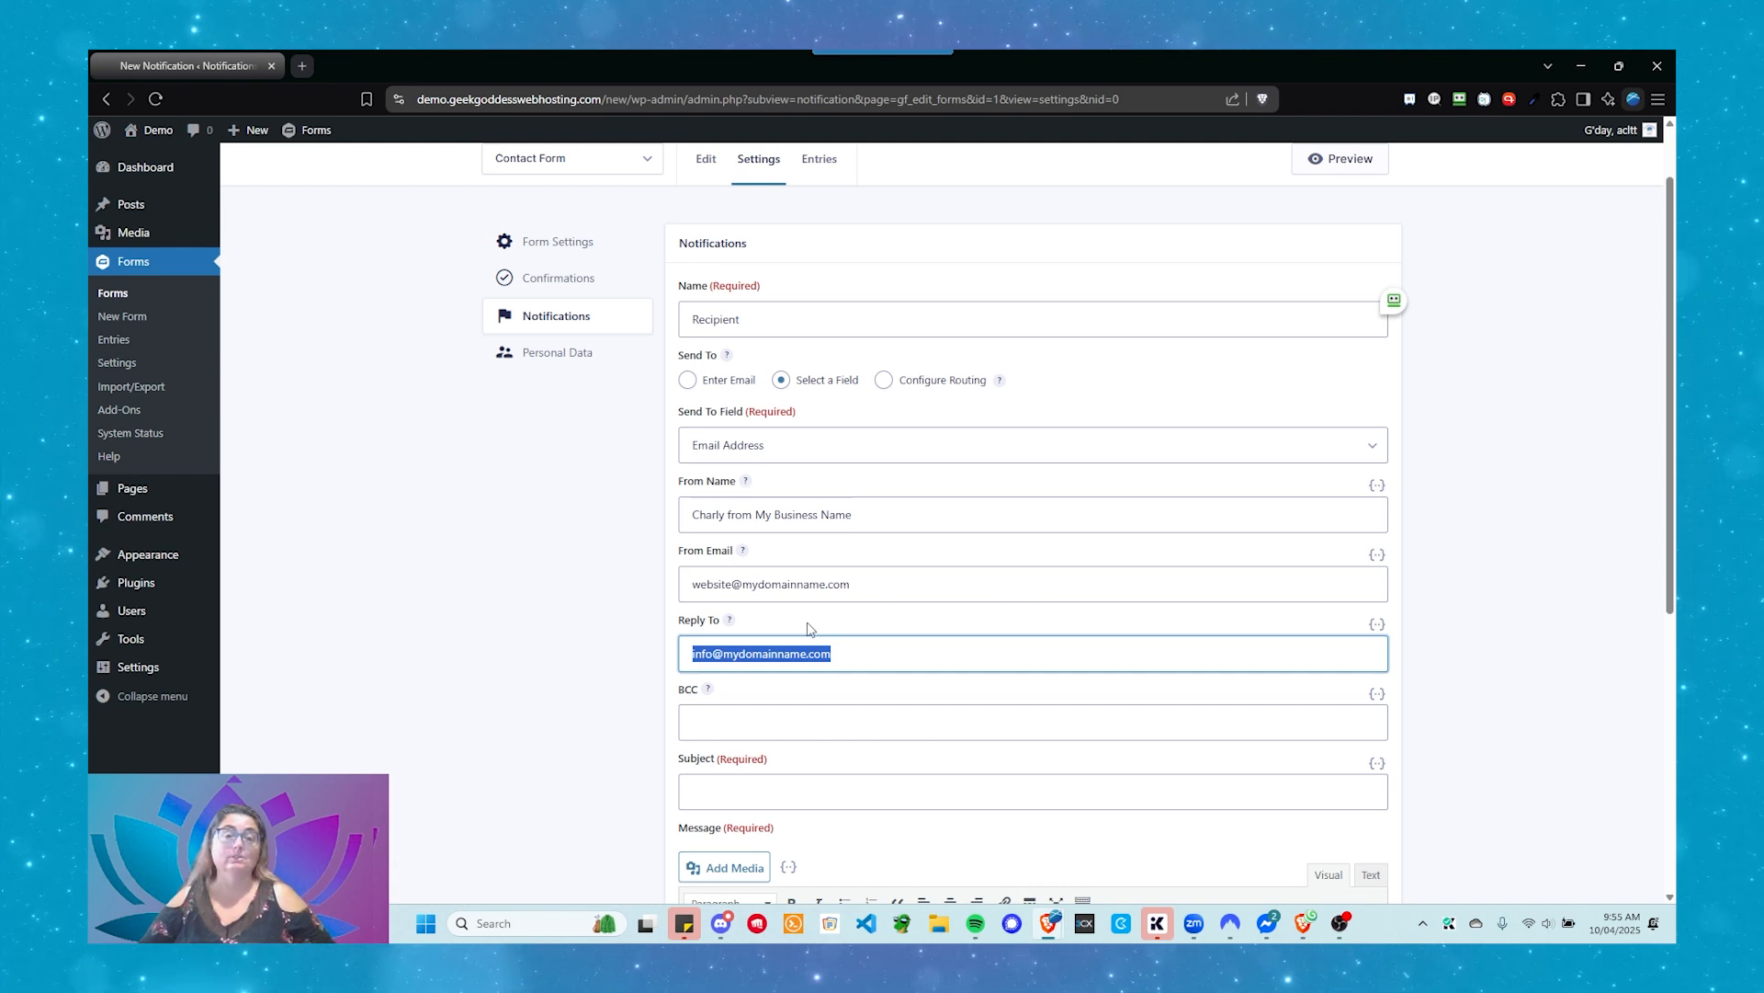
Step: Leave BCC empty and set the Subject to "Thanks for getting in touch," followed by the Your Name (First) merge tag
{"action": "scroll", "coordinate": [807, 628], "scroll_direction": "down", "scroll_amount": 1}
{"action": "key", "text": "Tab"}
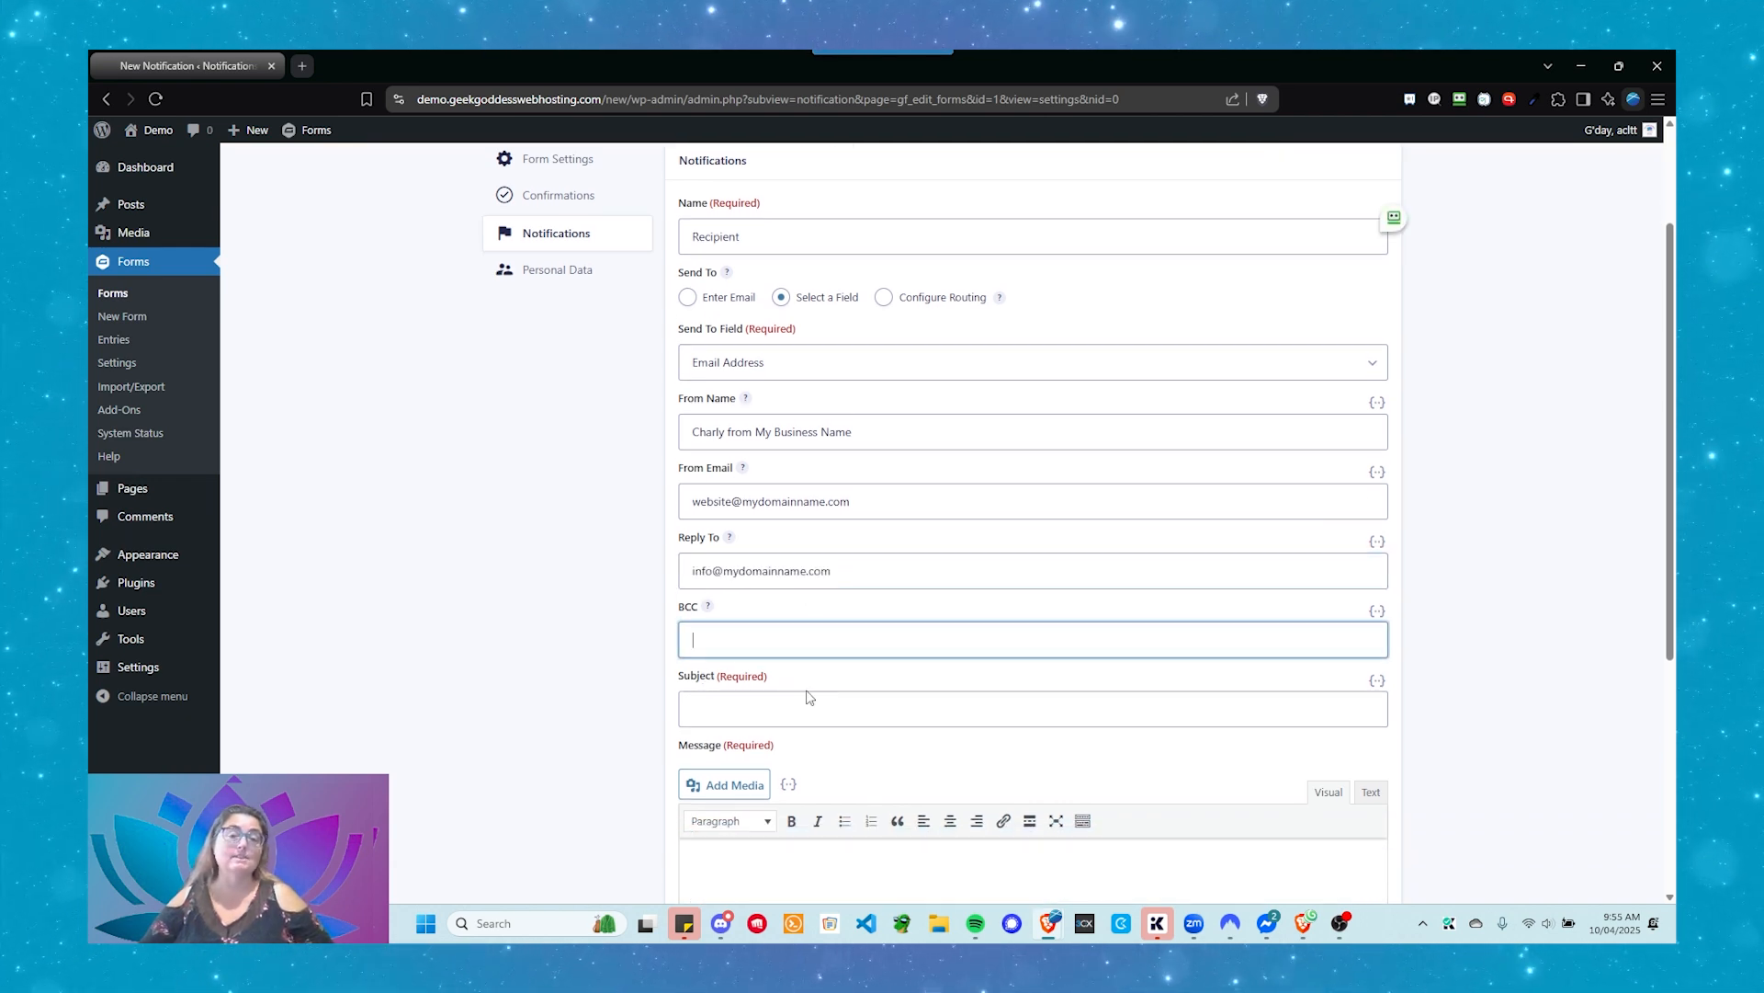
{"action": "scroll", "coordinate": [807, 698], "scroll_direction": "down", "scroll_amount": 2}
{"action": "left_click", "coordinate": [725, 542]}
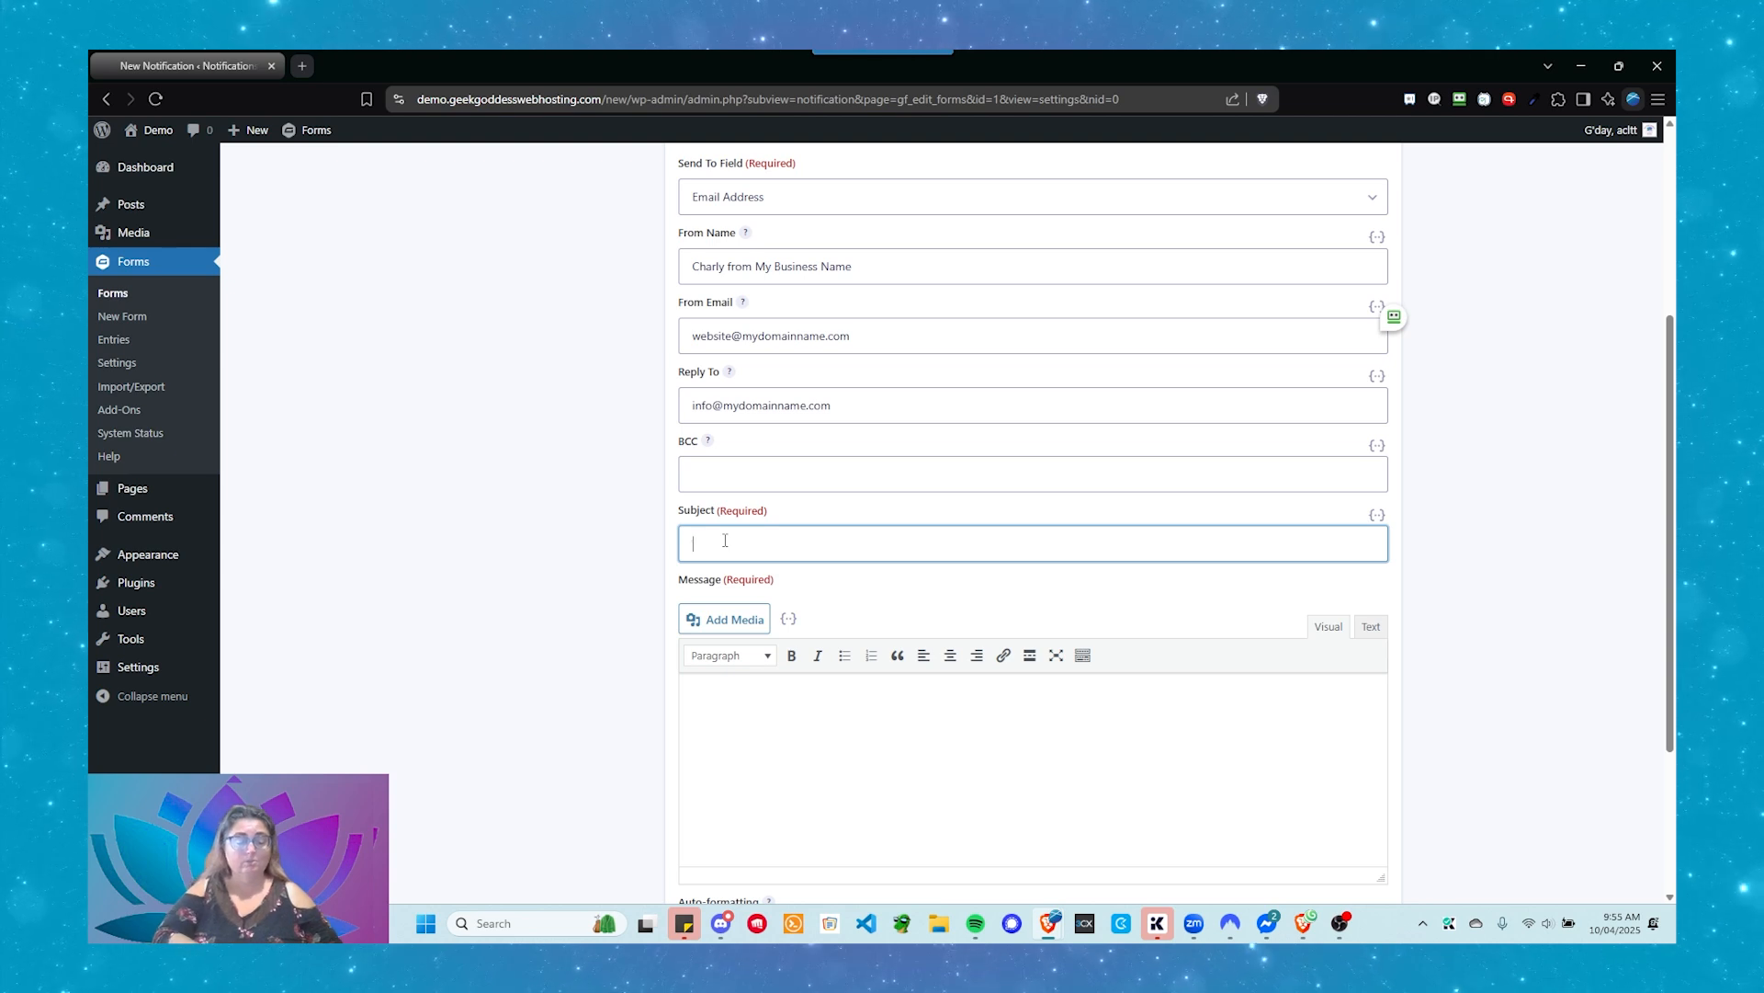
{"action": "type", "text": "Thanks for "}
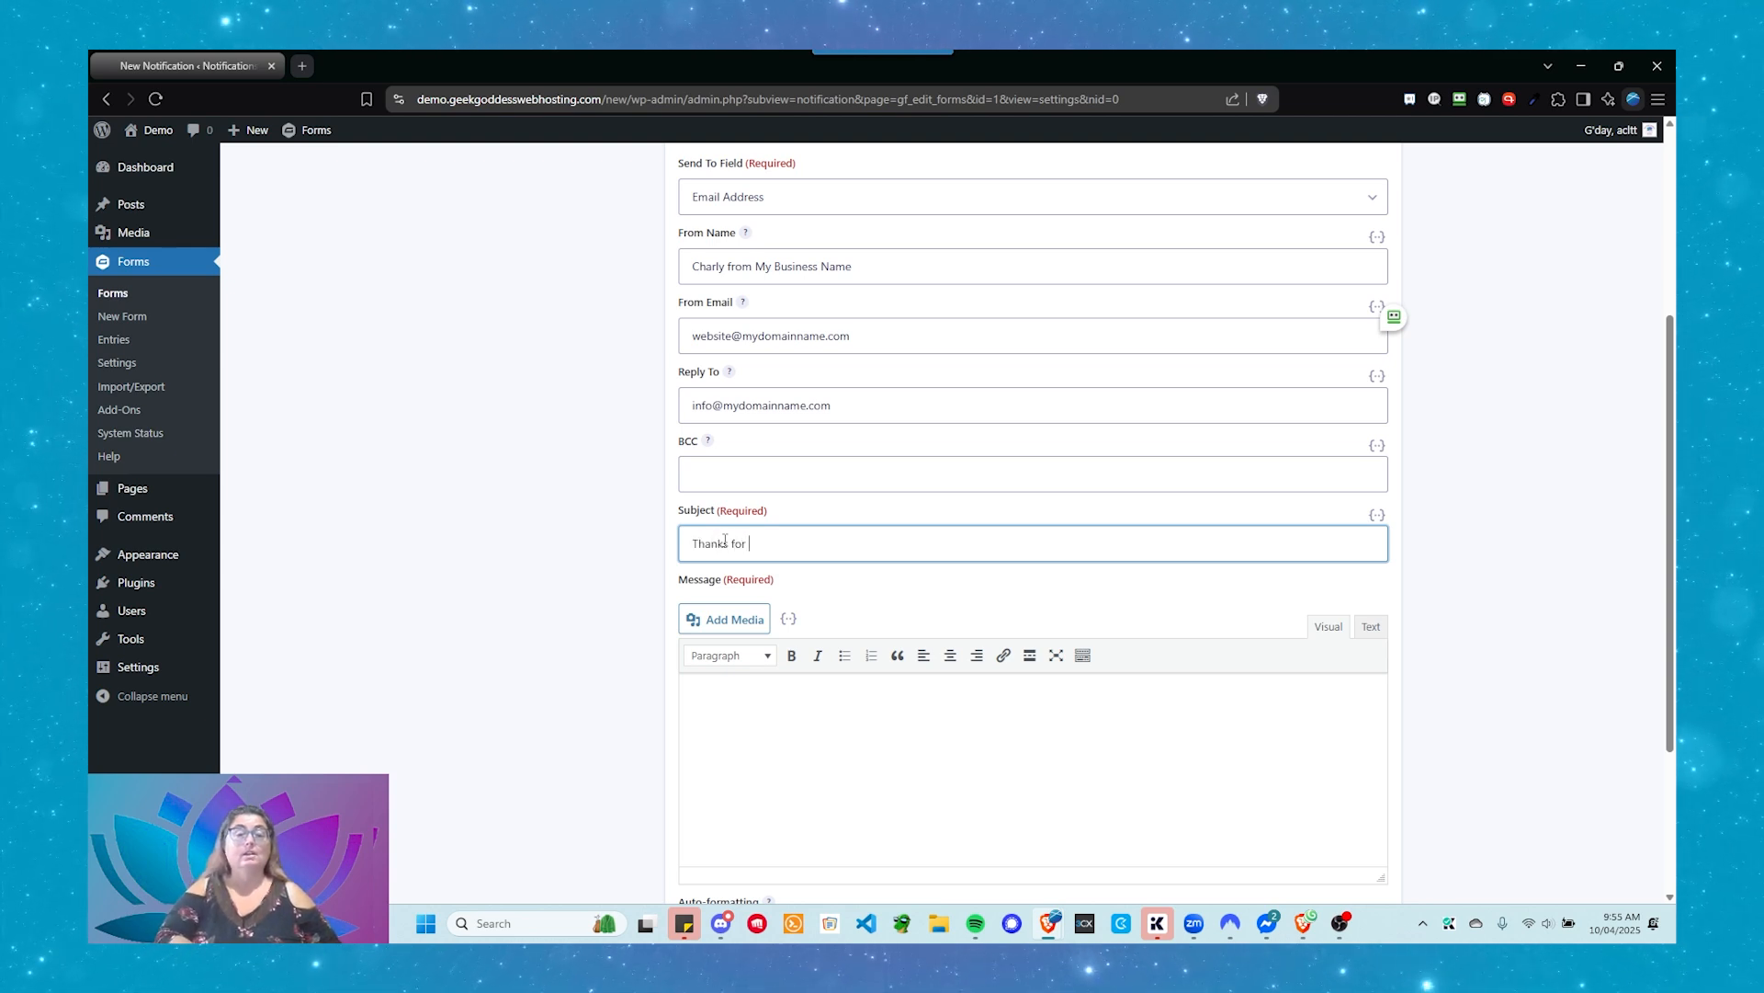
{"action": "type", "text": "getting in touch,"}
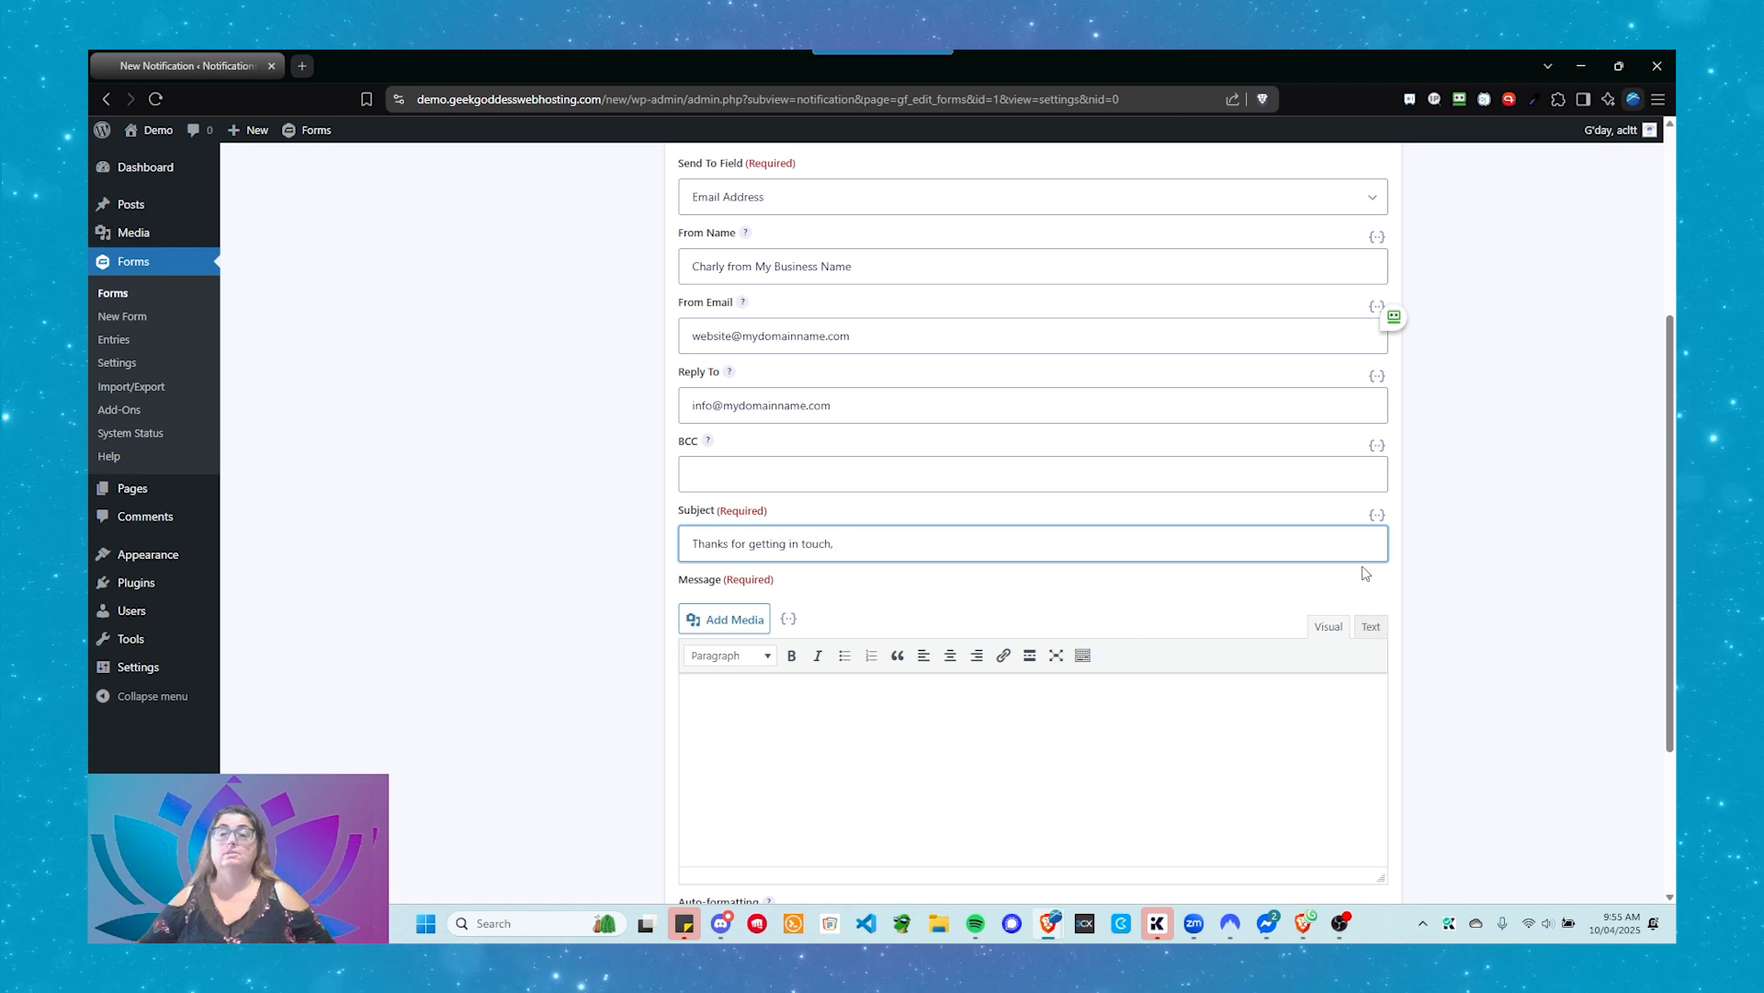
{"action": "left_click", "coordinate": [1376, 515]}
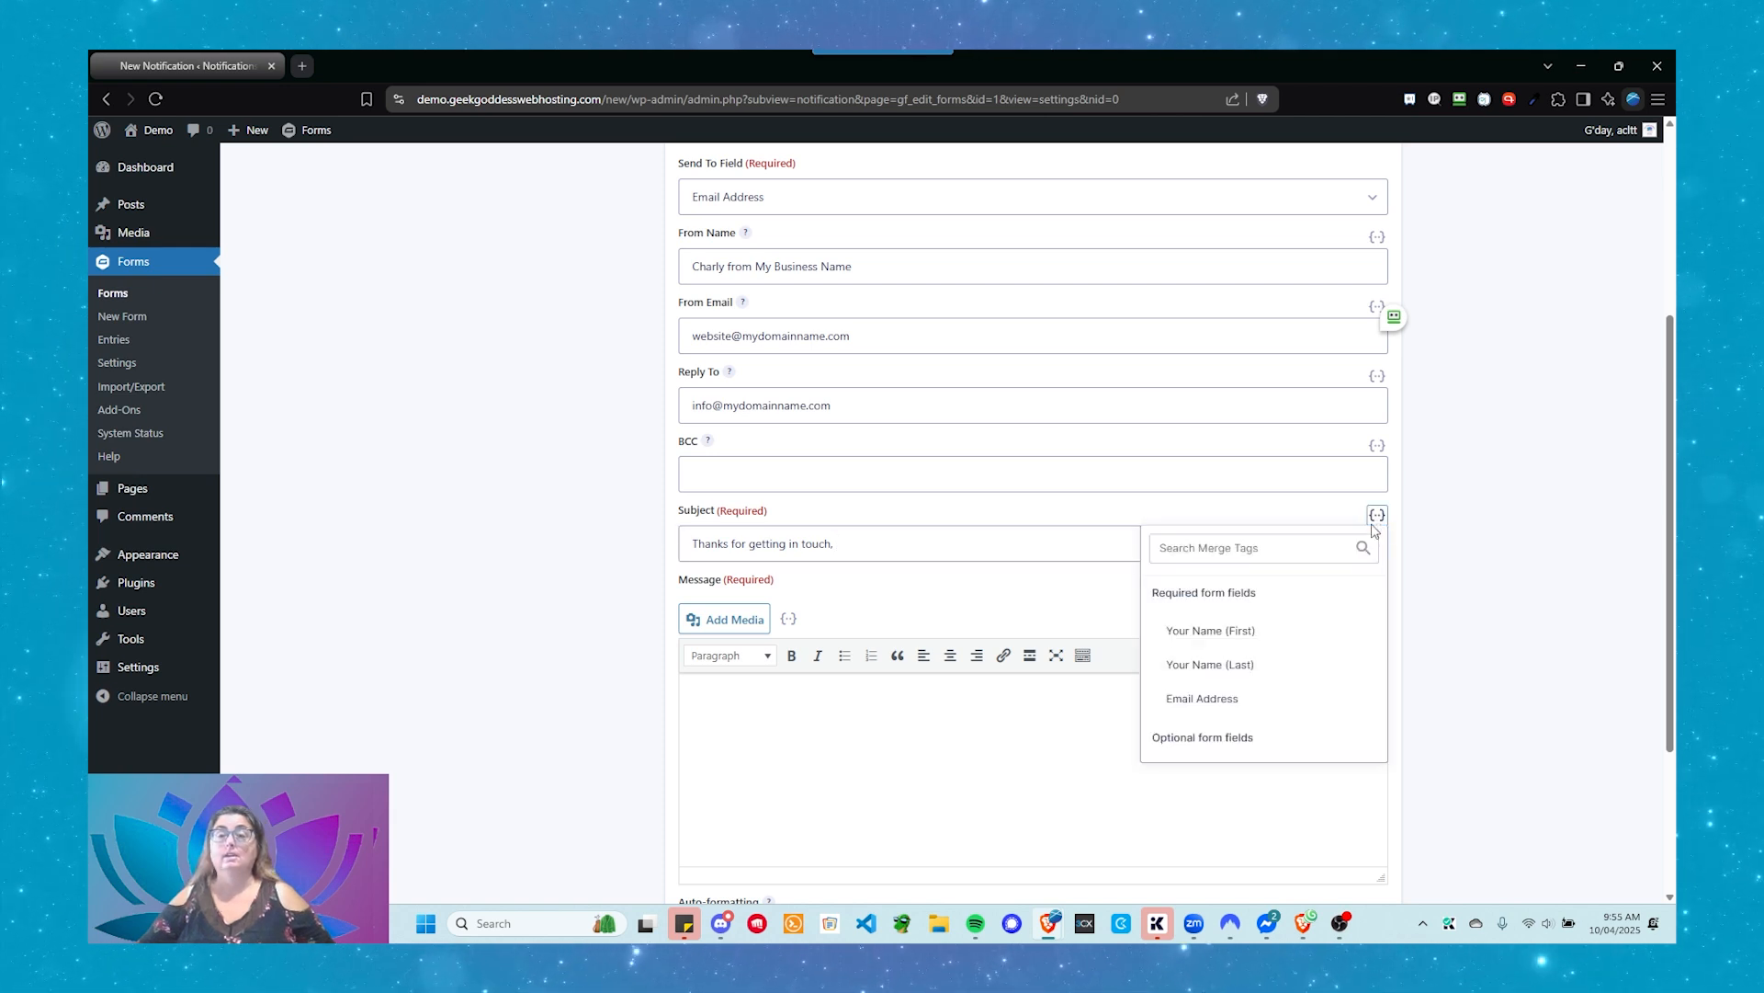
{"action": "left_click", "coordinate": [1213, 630]}
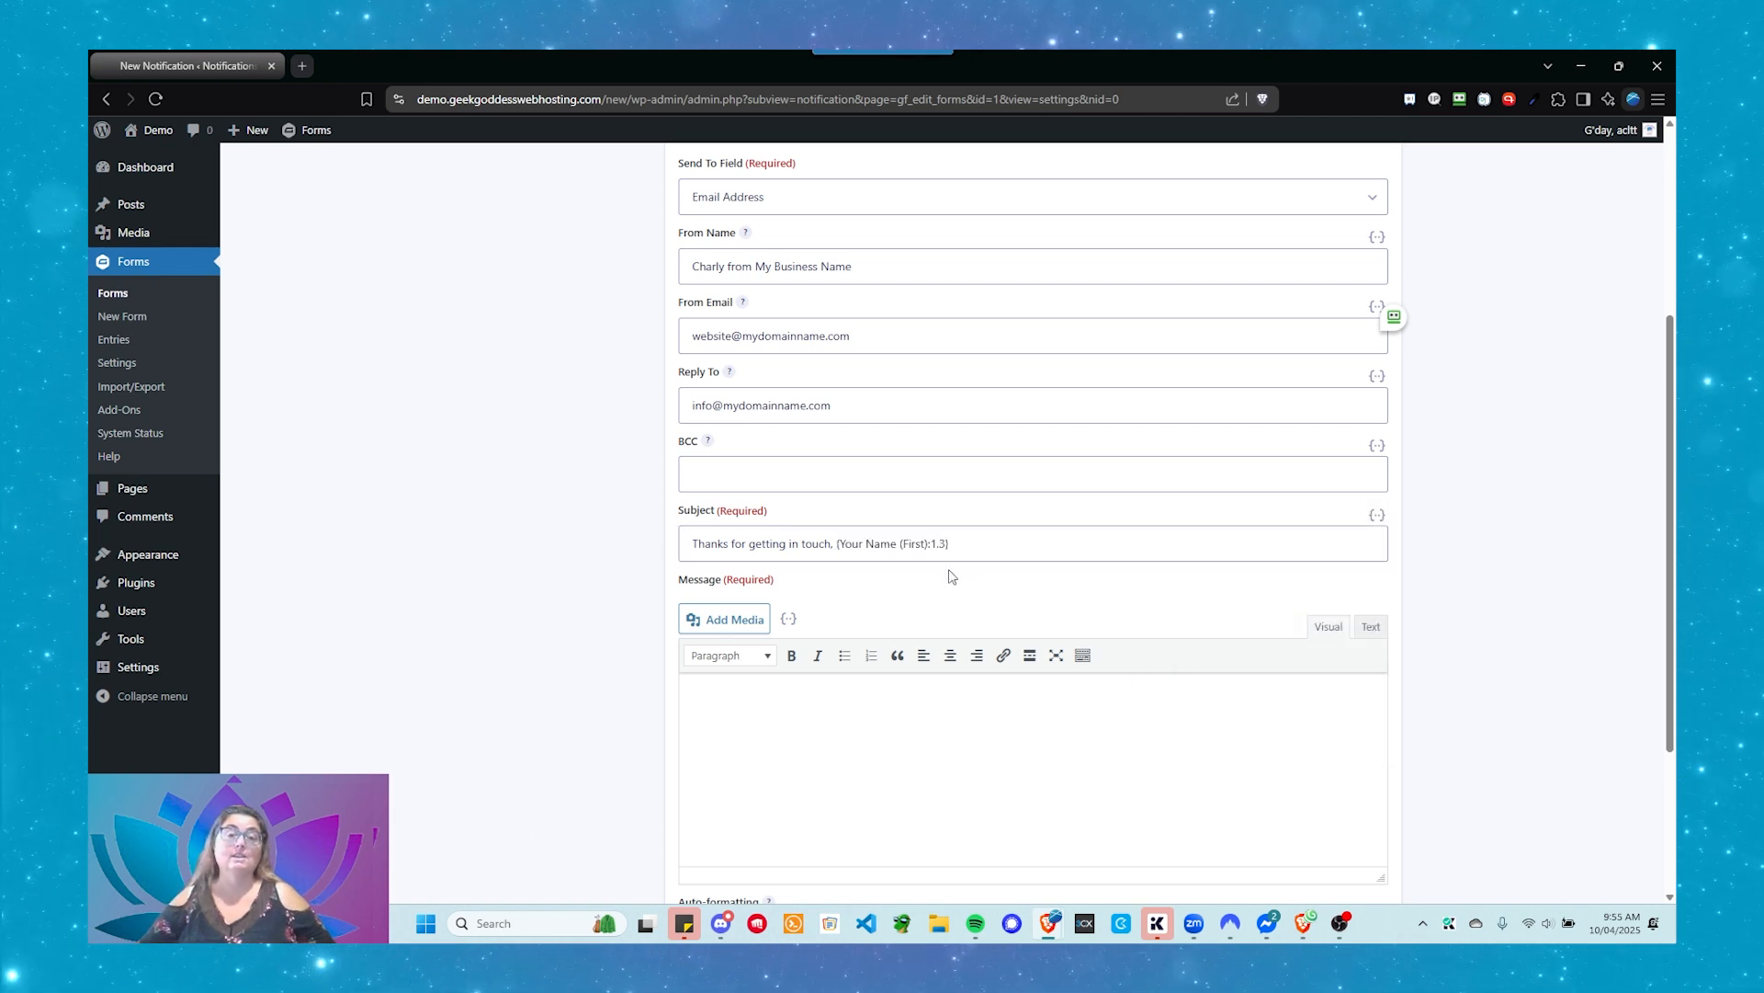
Step: Expand the message editor to show its additional row of formatting tools
{"action": "left_click", "coordinate": [902, 749]}
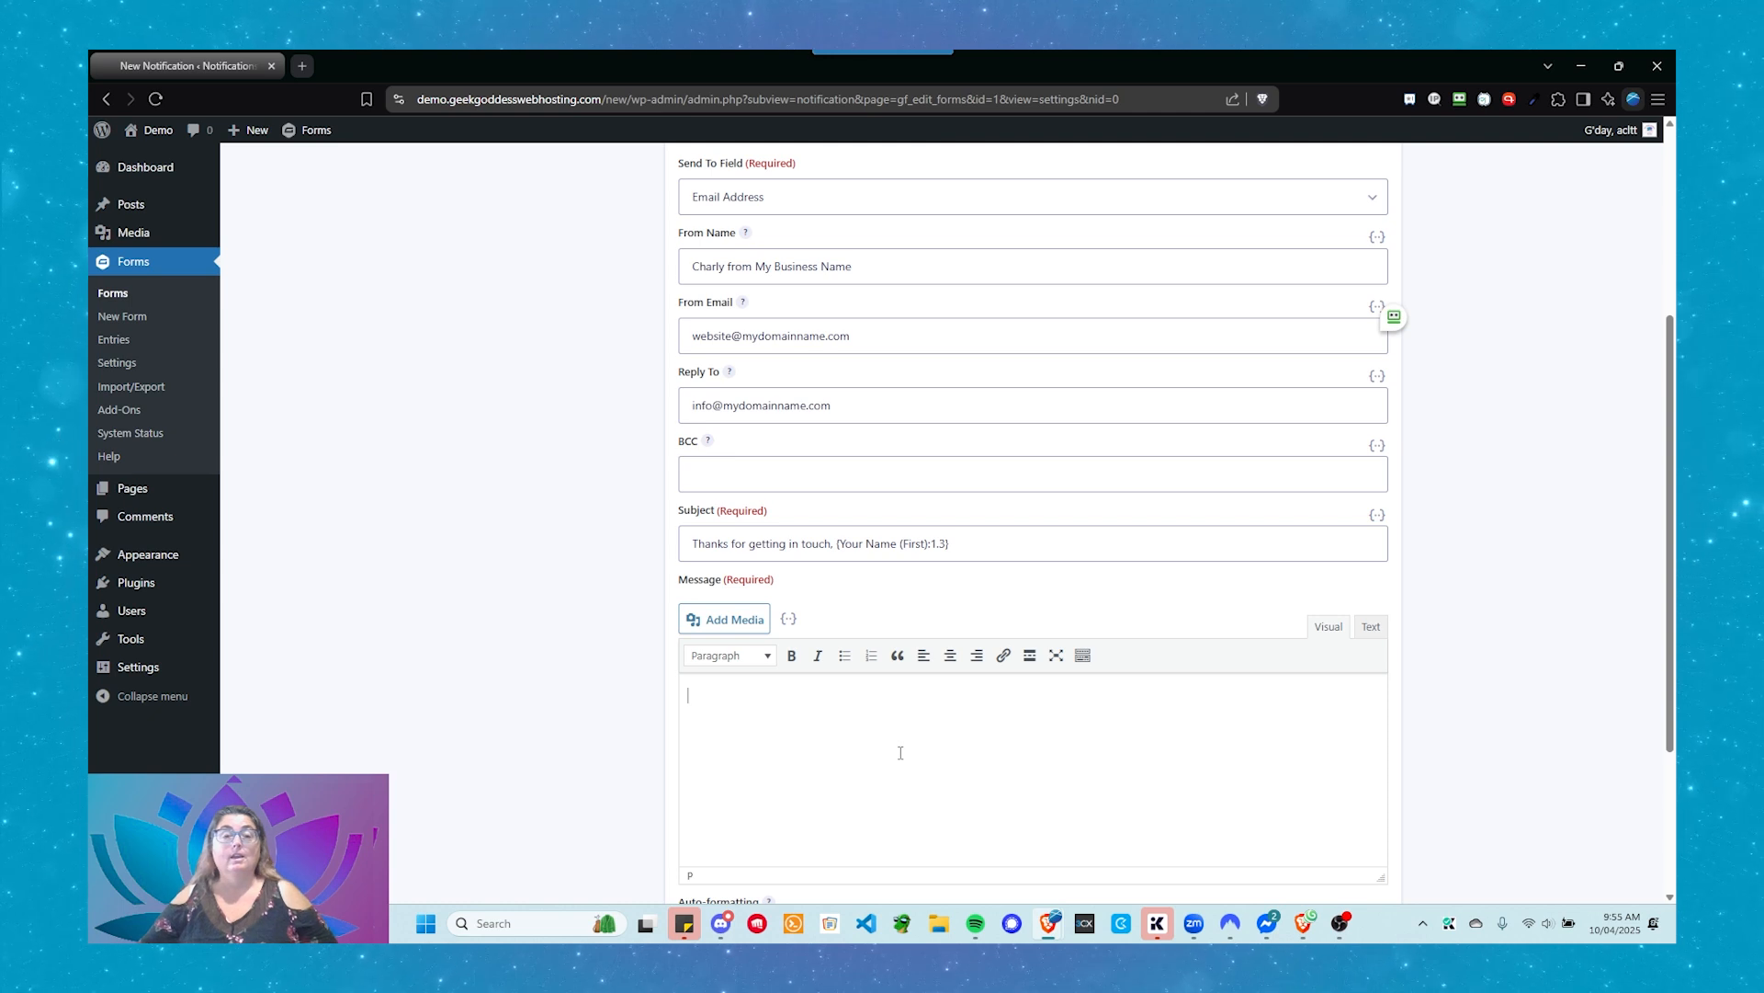
{"action": "scroll", "coordinate": [851, 615], "scroll_direction": "down", "scroll_amount": 2}
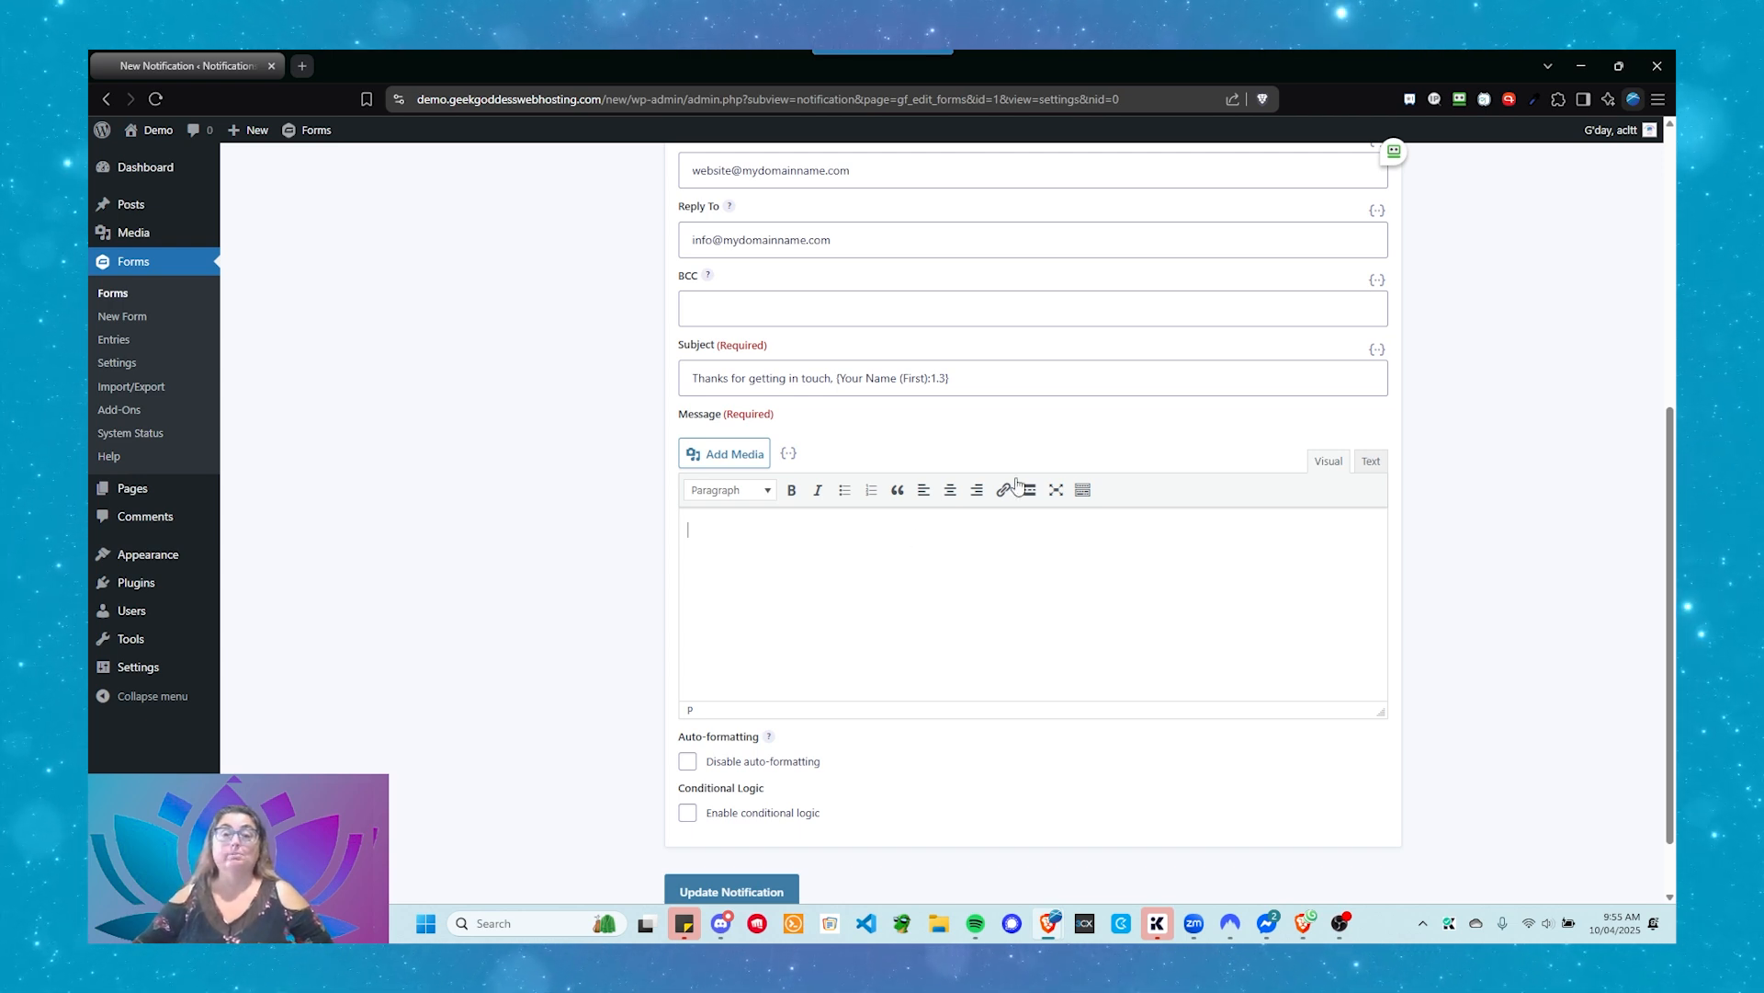
{"action": "left_click", "coordinate": [1080, 490]}
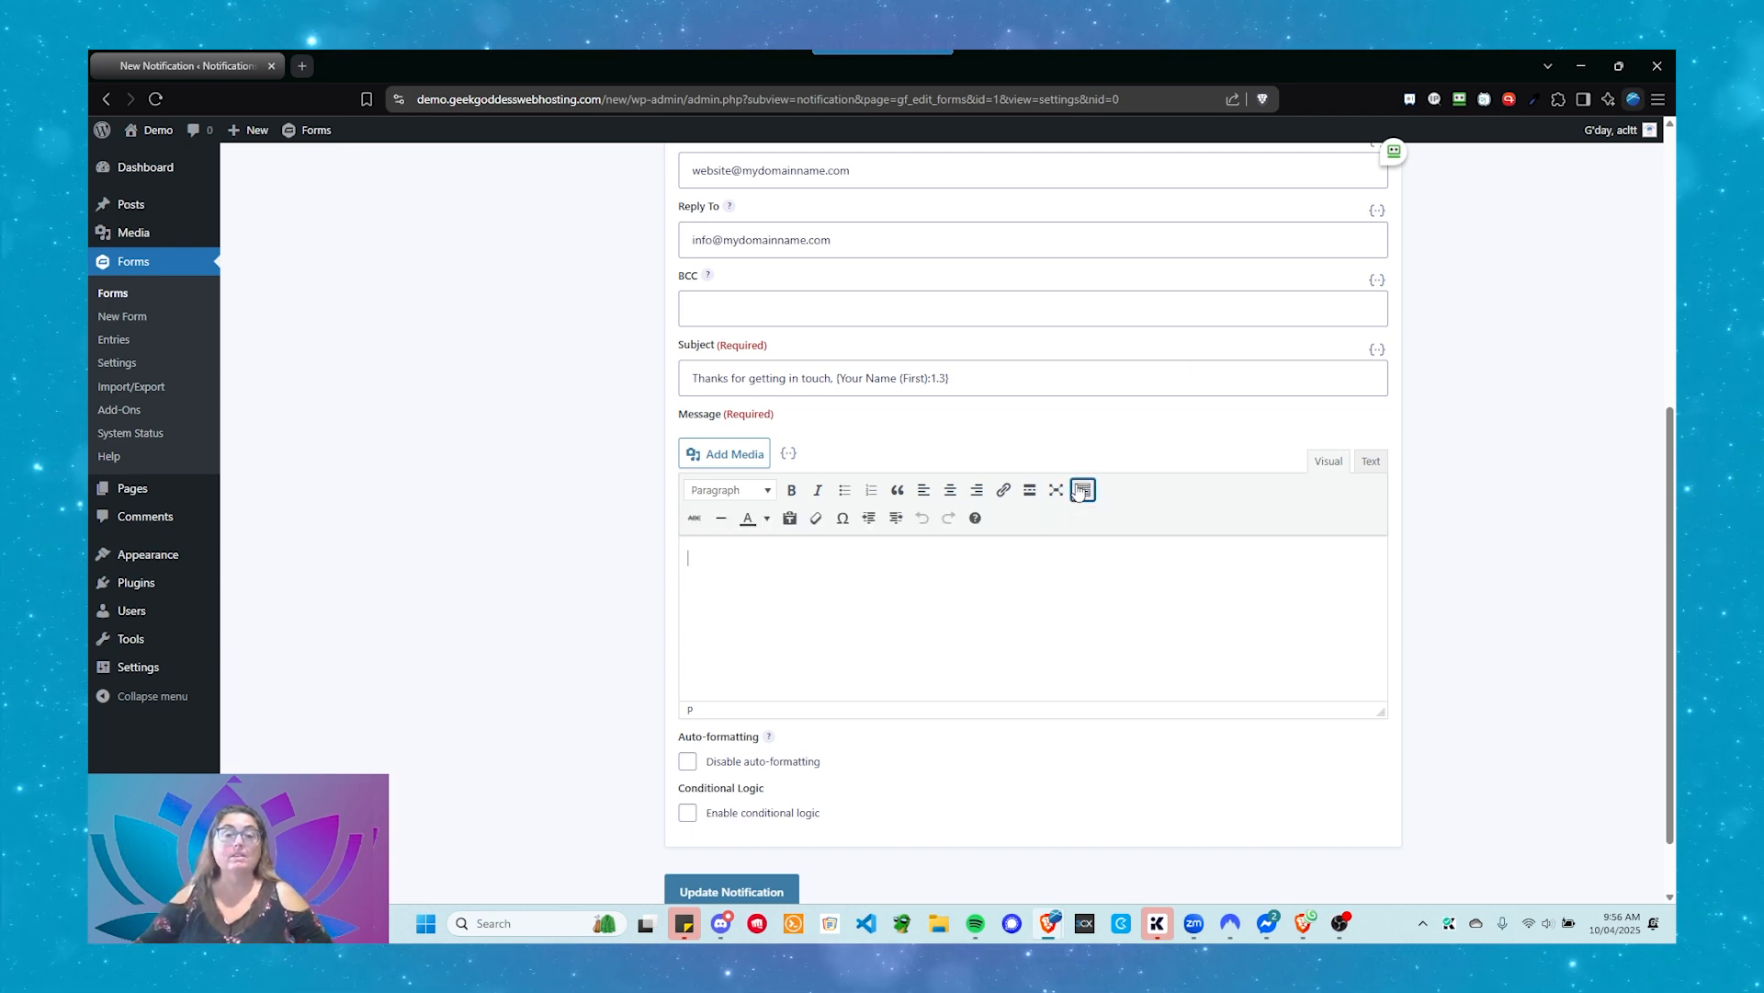
{"action": "left_click", "coordinate": [1080, 489]}
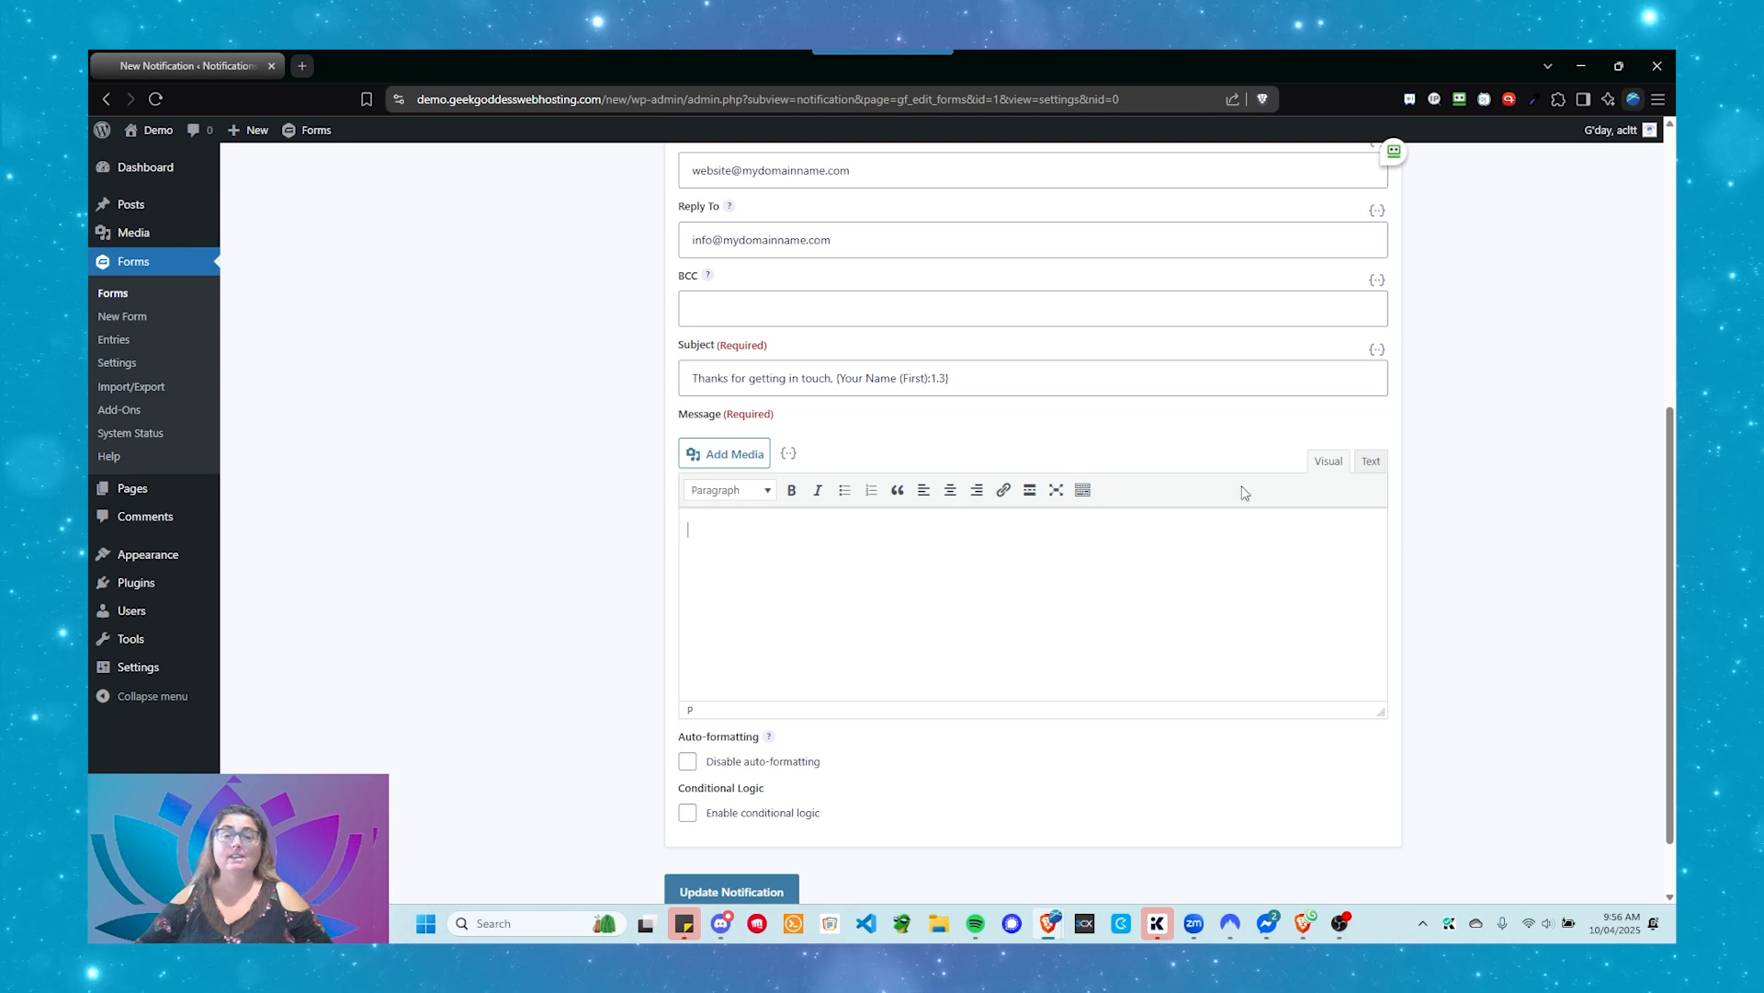
{"action": "left_click", "coordinate": [880, 658]}
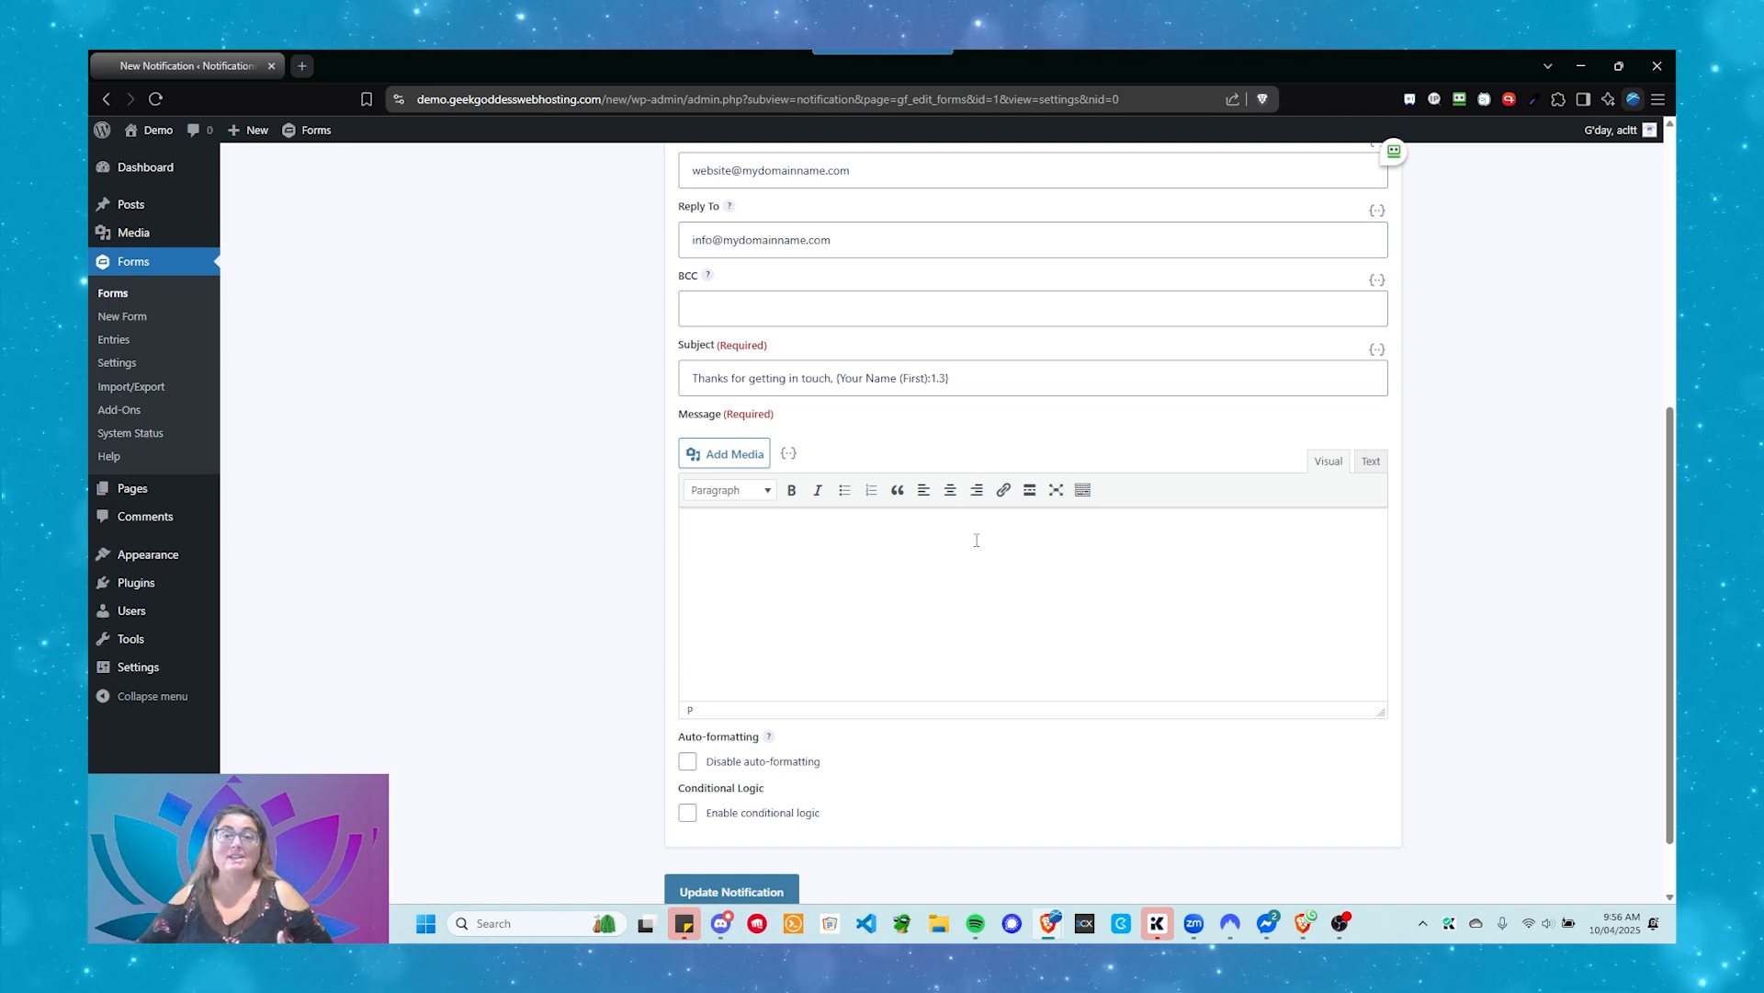
{"action": "left_click", "coordinate": [1084, 492]}
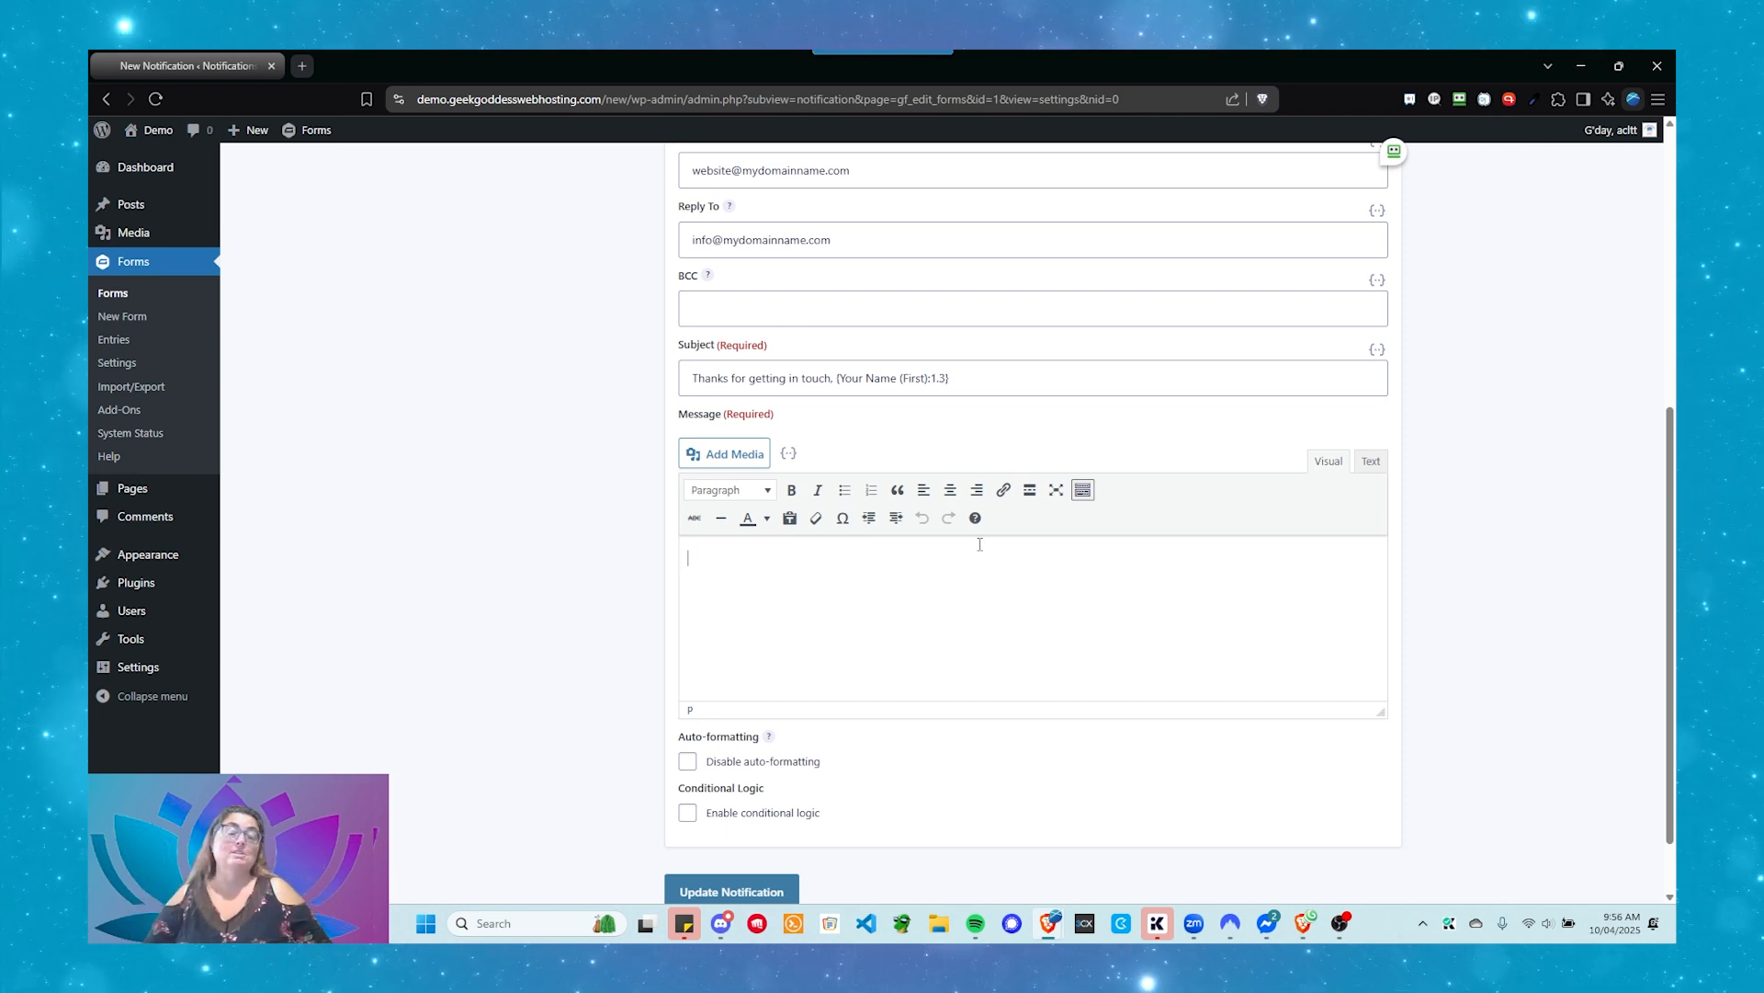
Step: Start the message with the greeting "Hi", the Your Name (First) merge tag and a comma, followed by a new paragraph
{"action": "type", "text": "Hi"}
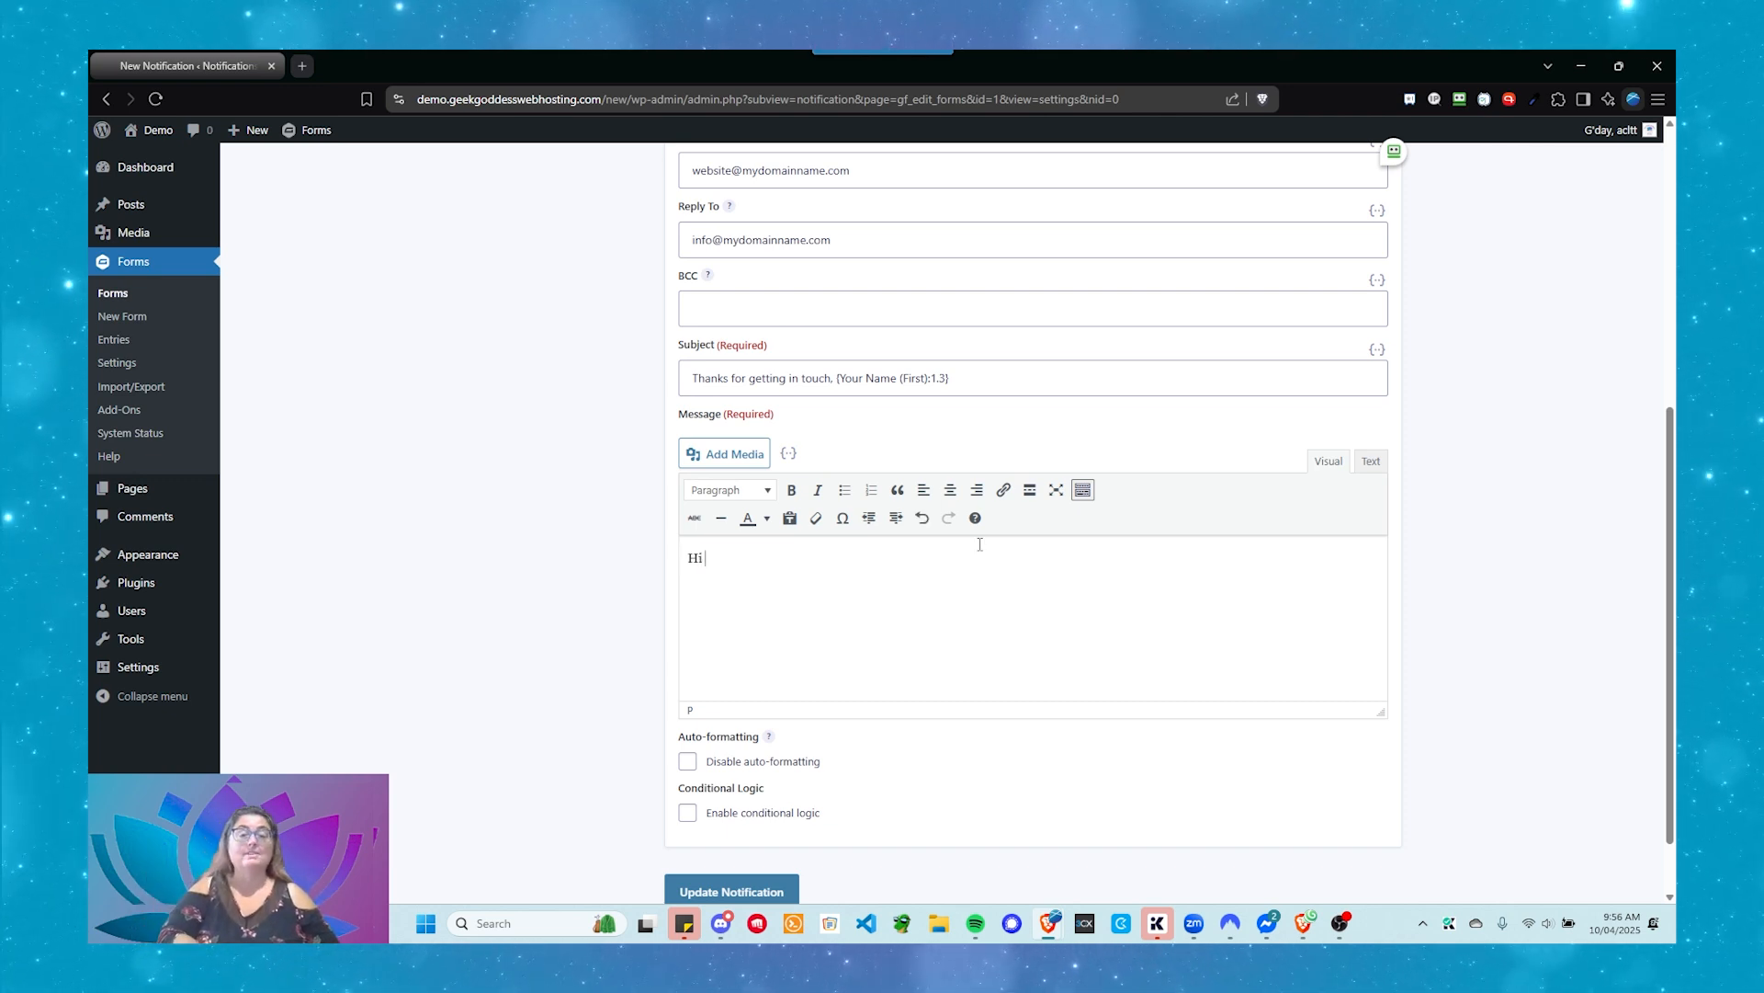
{"action": "left_click", "coordinate": [789, 453]}
{"action": "left_click", "coordinate": [848, 608]}
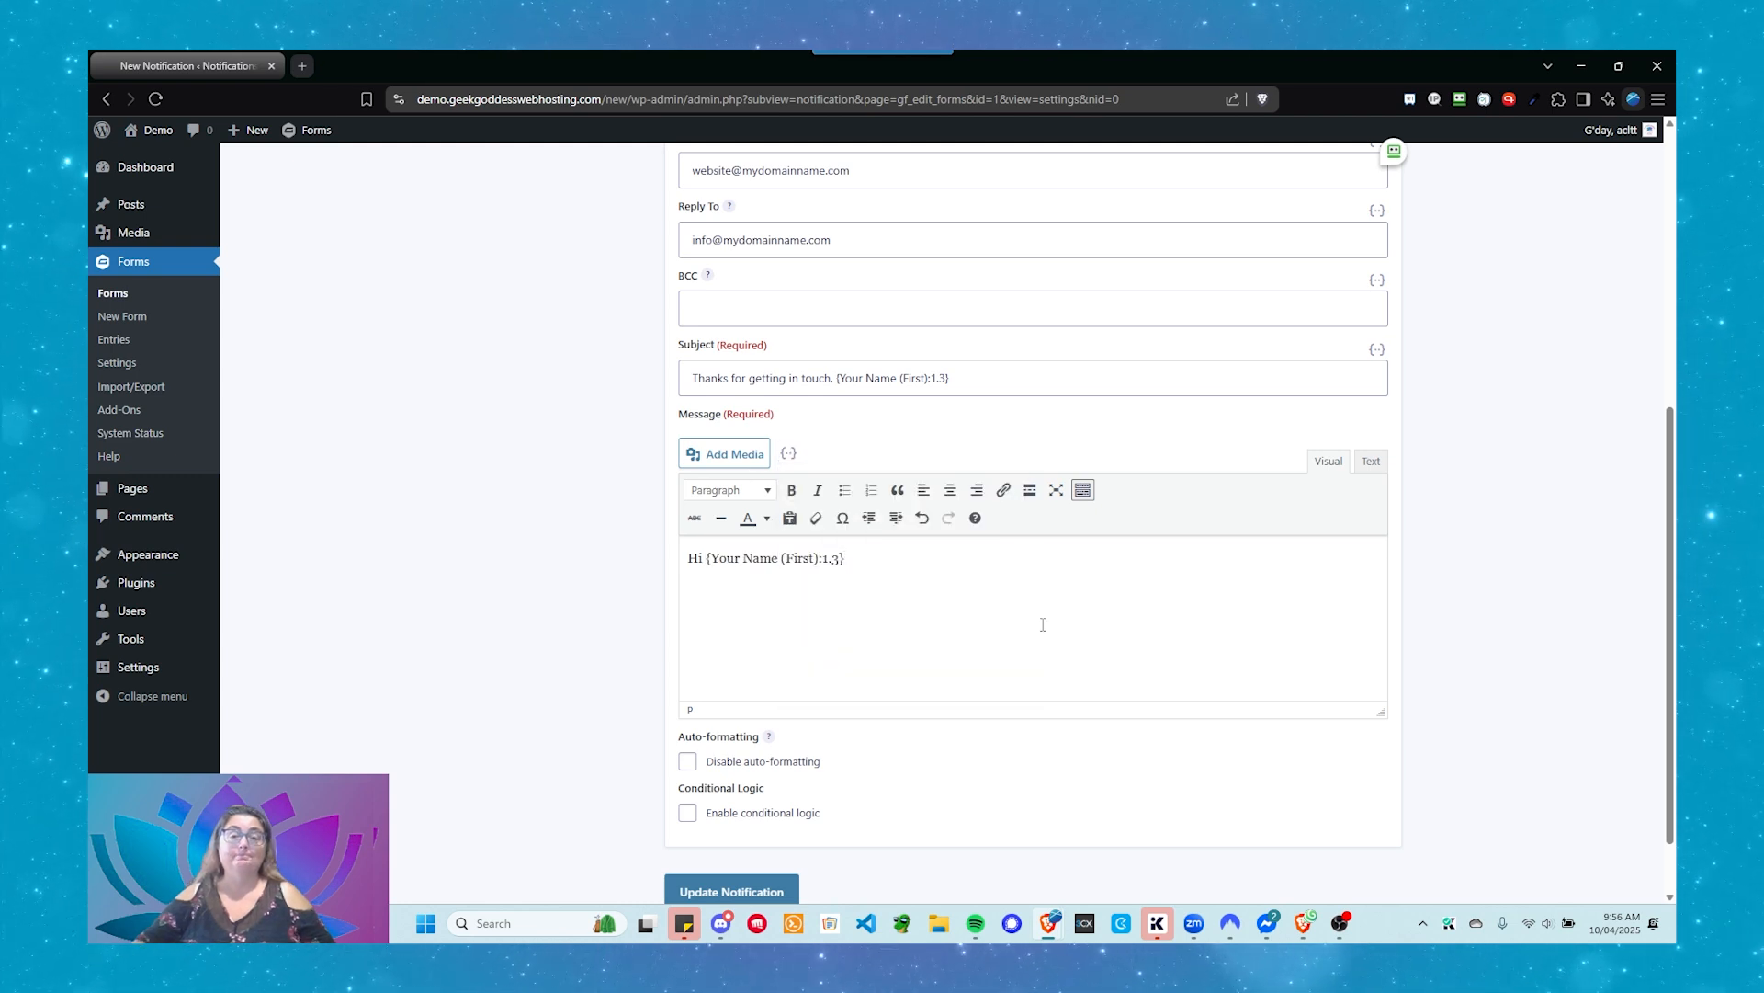
{"action": "type", "text": ","}
{"action": "key", "text": "Return"}
Step: Write the opening sentence "Thanks so much for getting in touch." below the greeting in the message
{"action": "type", "text": "Than"}
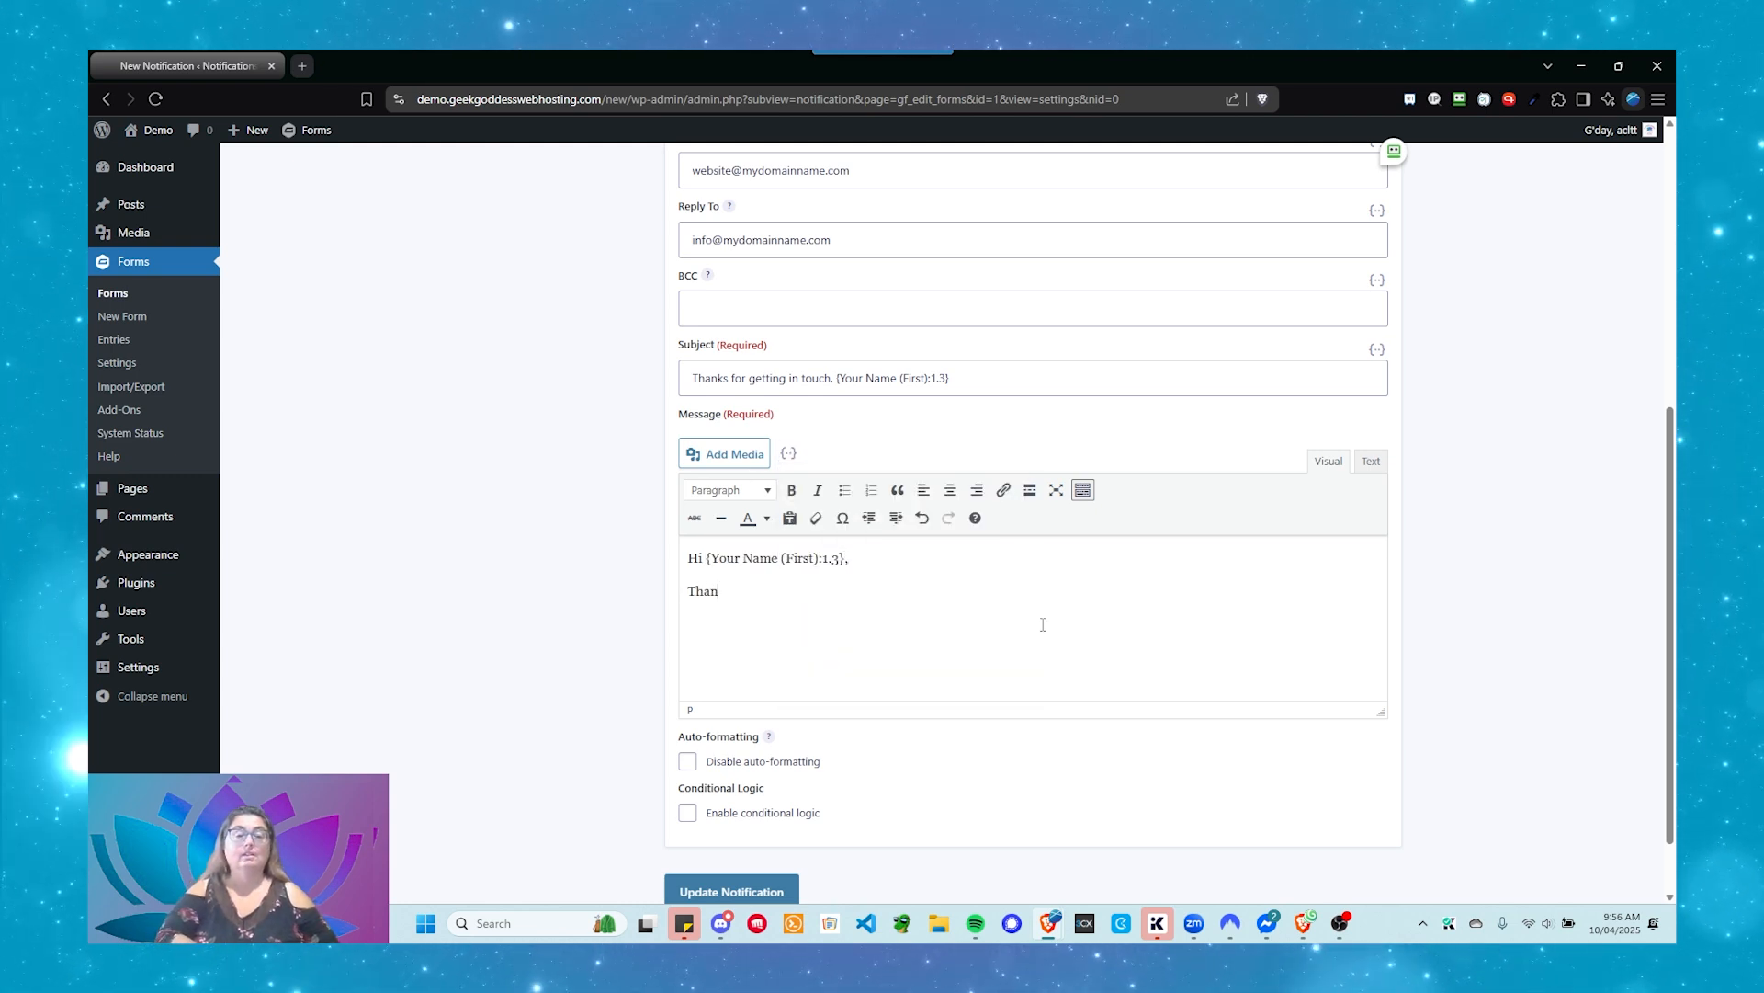
{"action": "type", "text": "ks fo mu"}
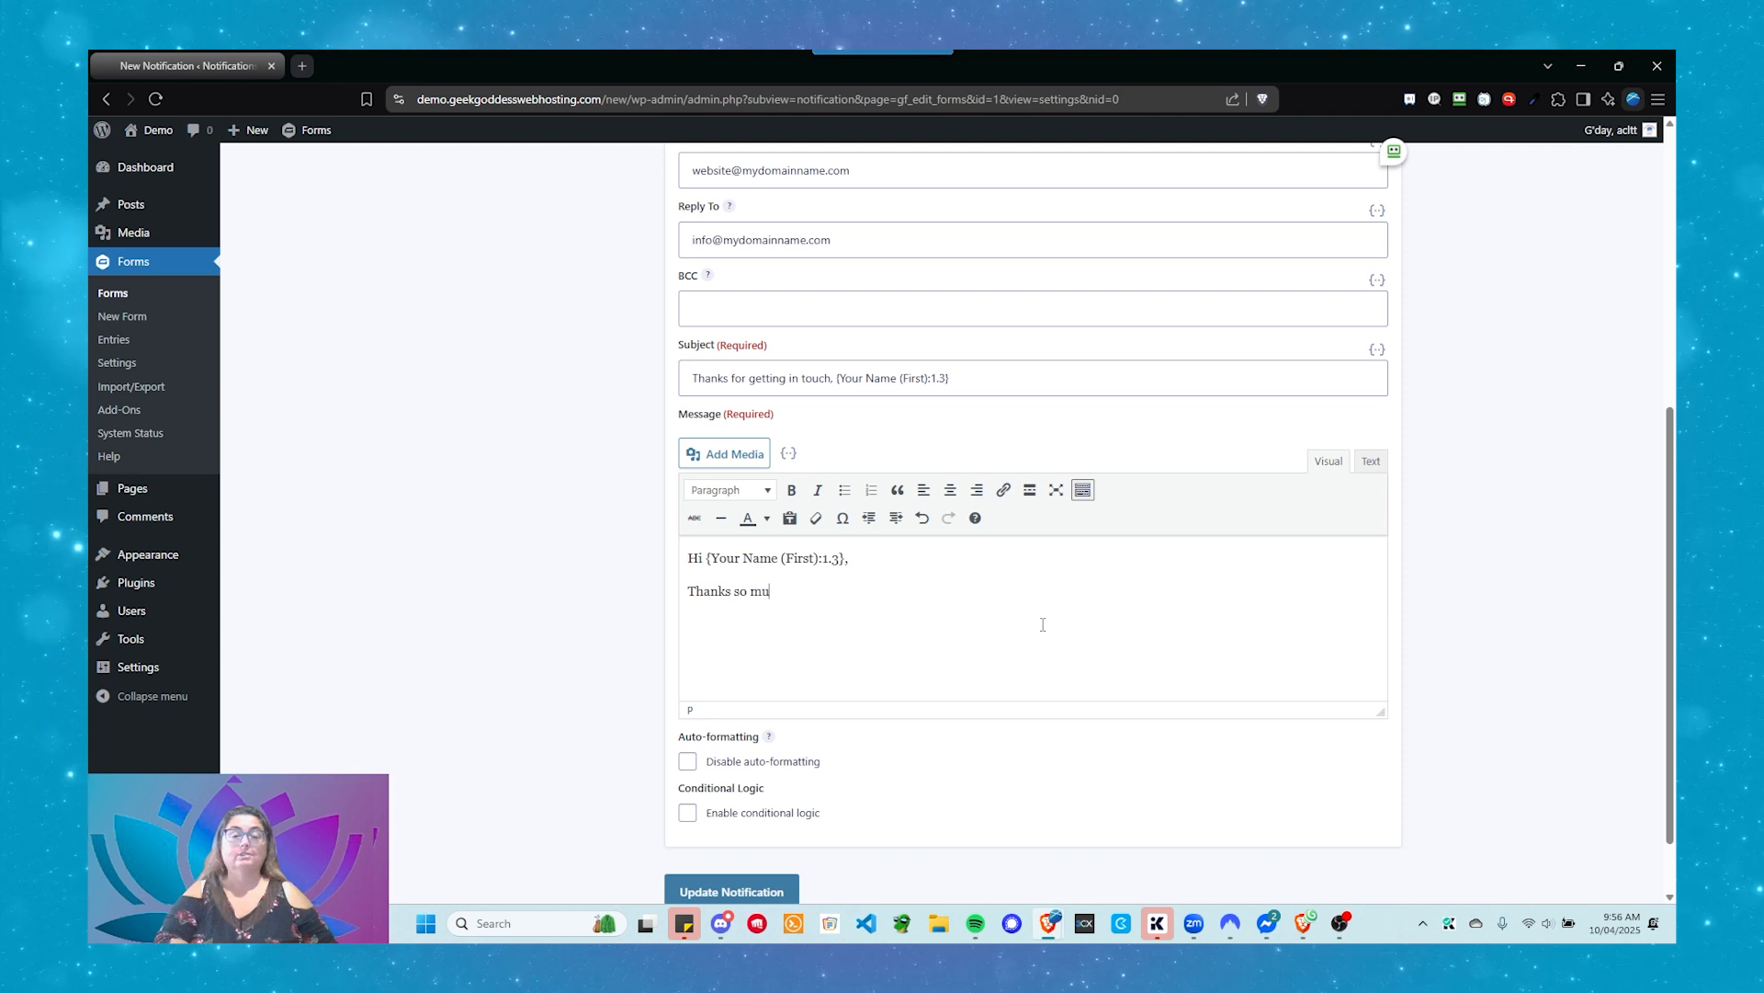
{"action": "type", "text": "ch for gettin"}
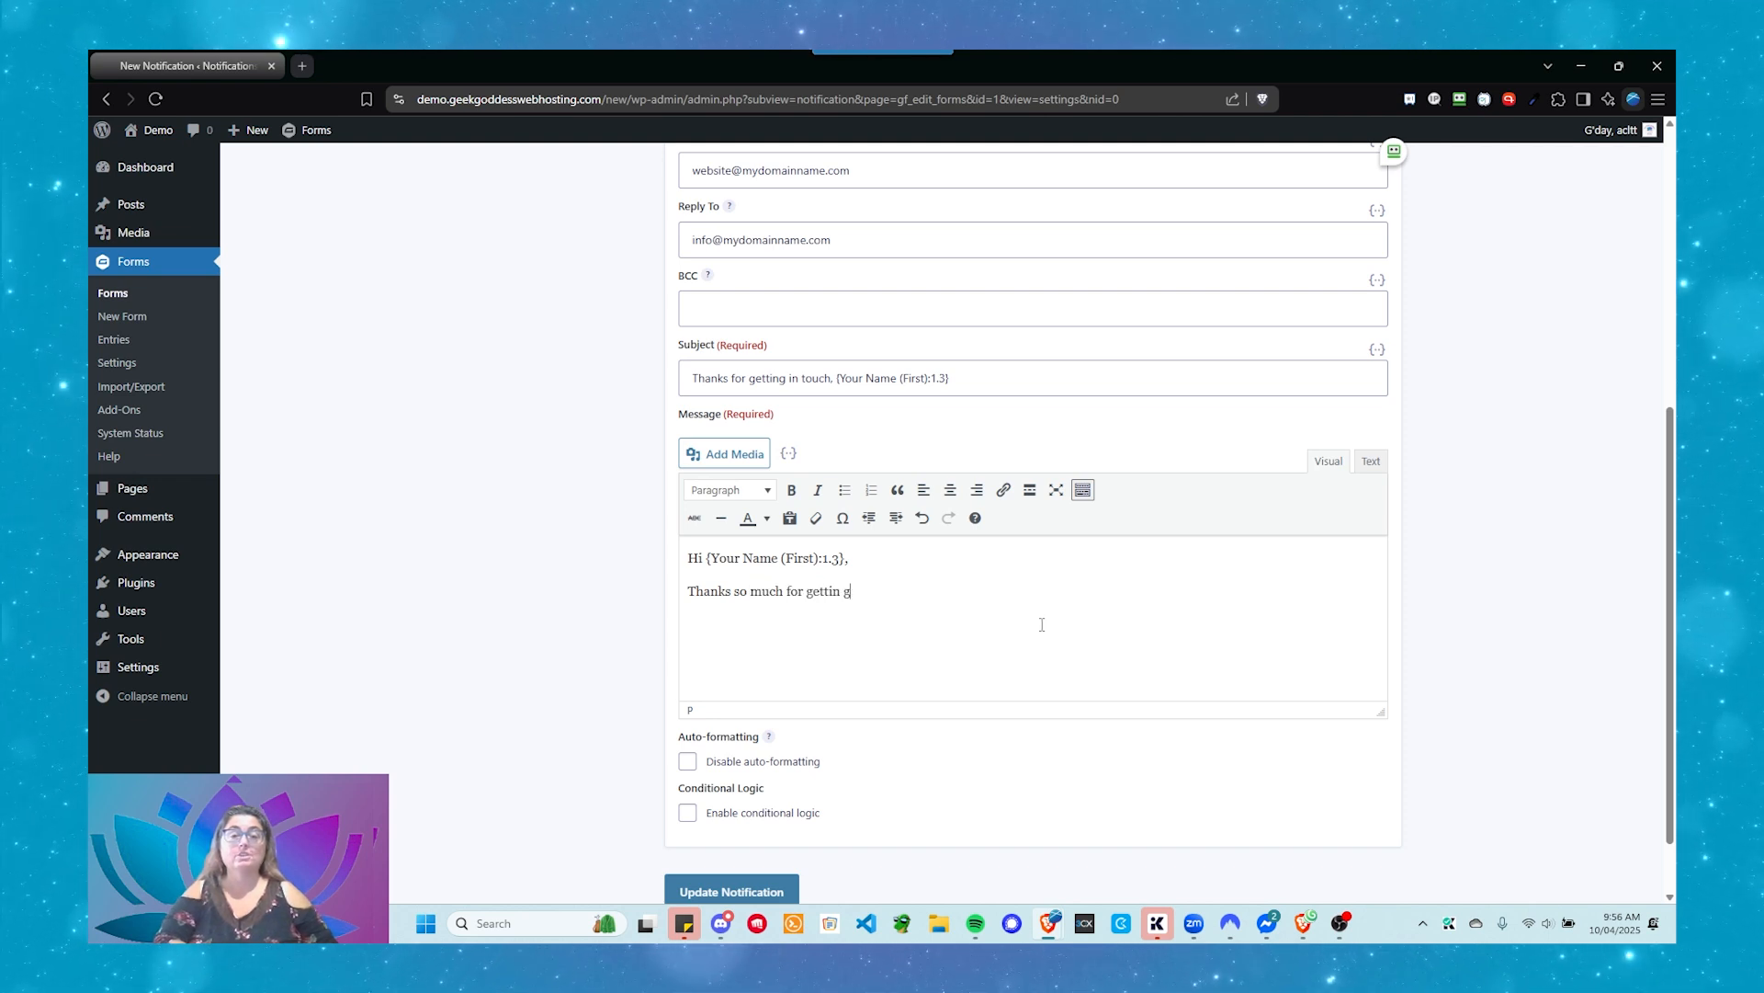
{"action": "type", "text": "g in touch, "}
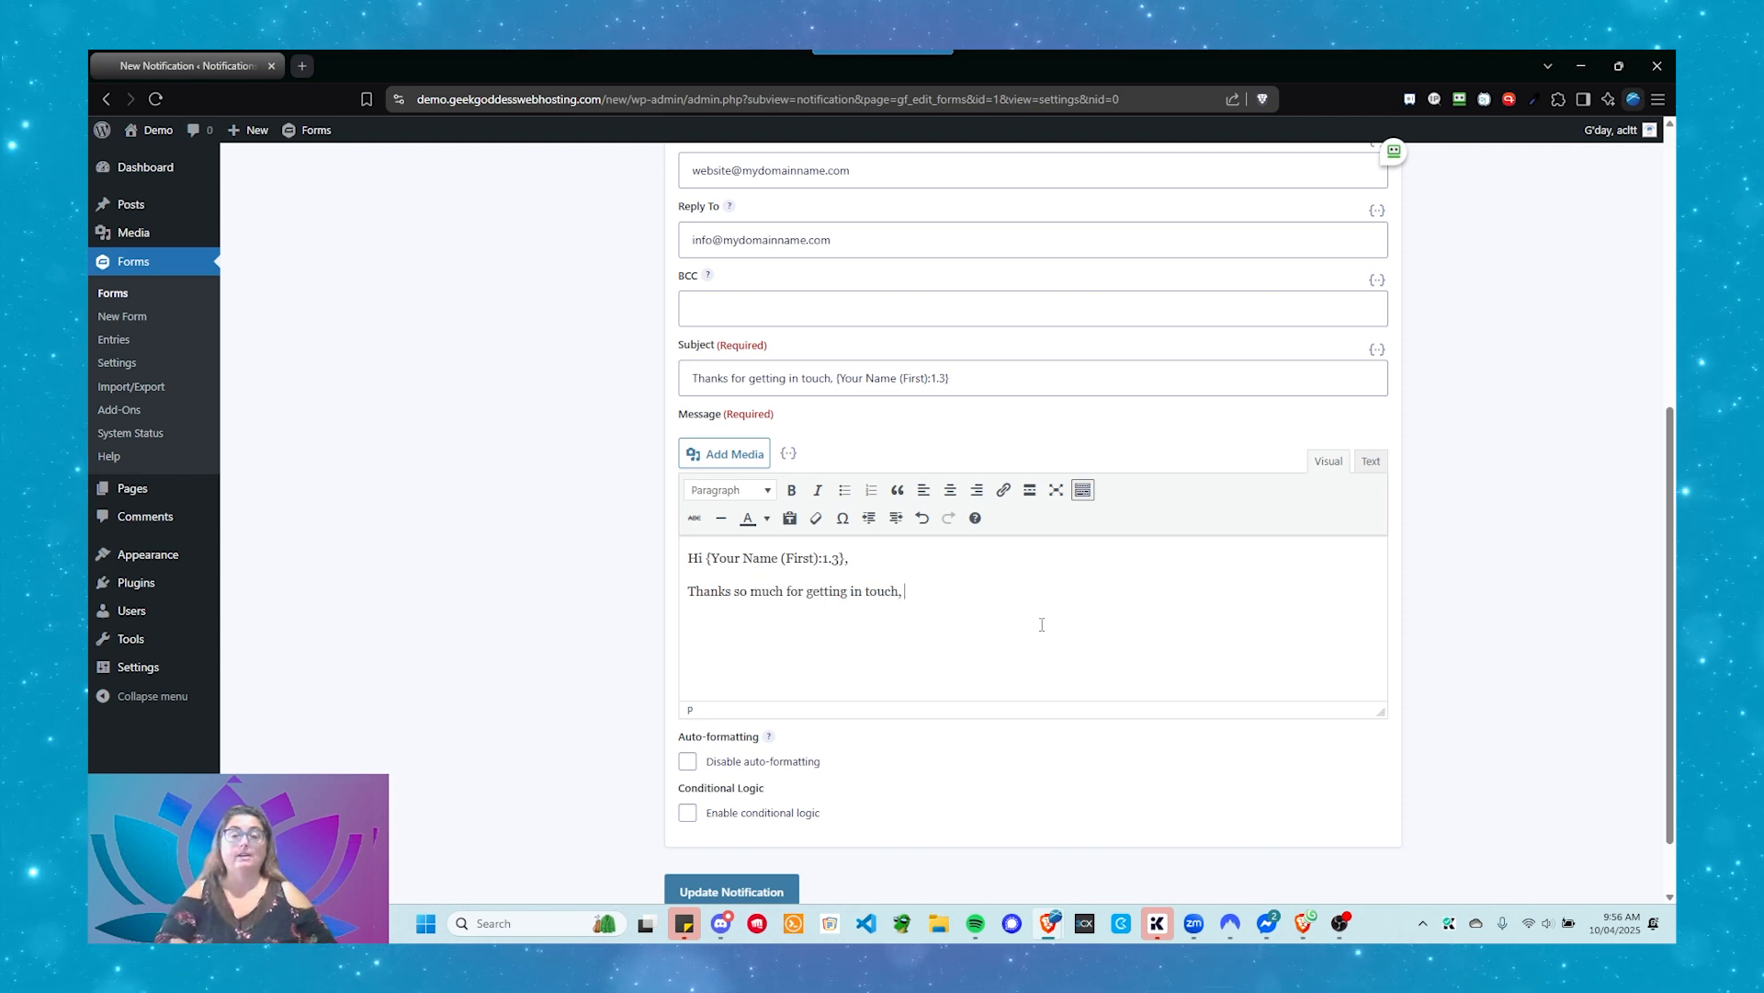
{"action": "key", "text": "BackSpace"}
{"action": "key", "text": "BackSpace"}
{"action": "type", "text": ". We"}
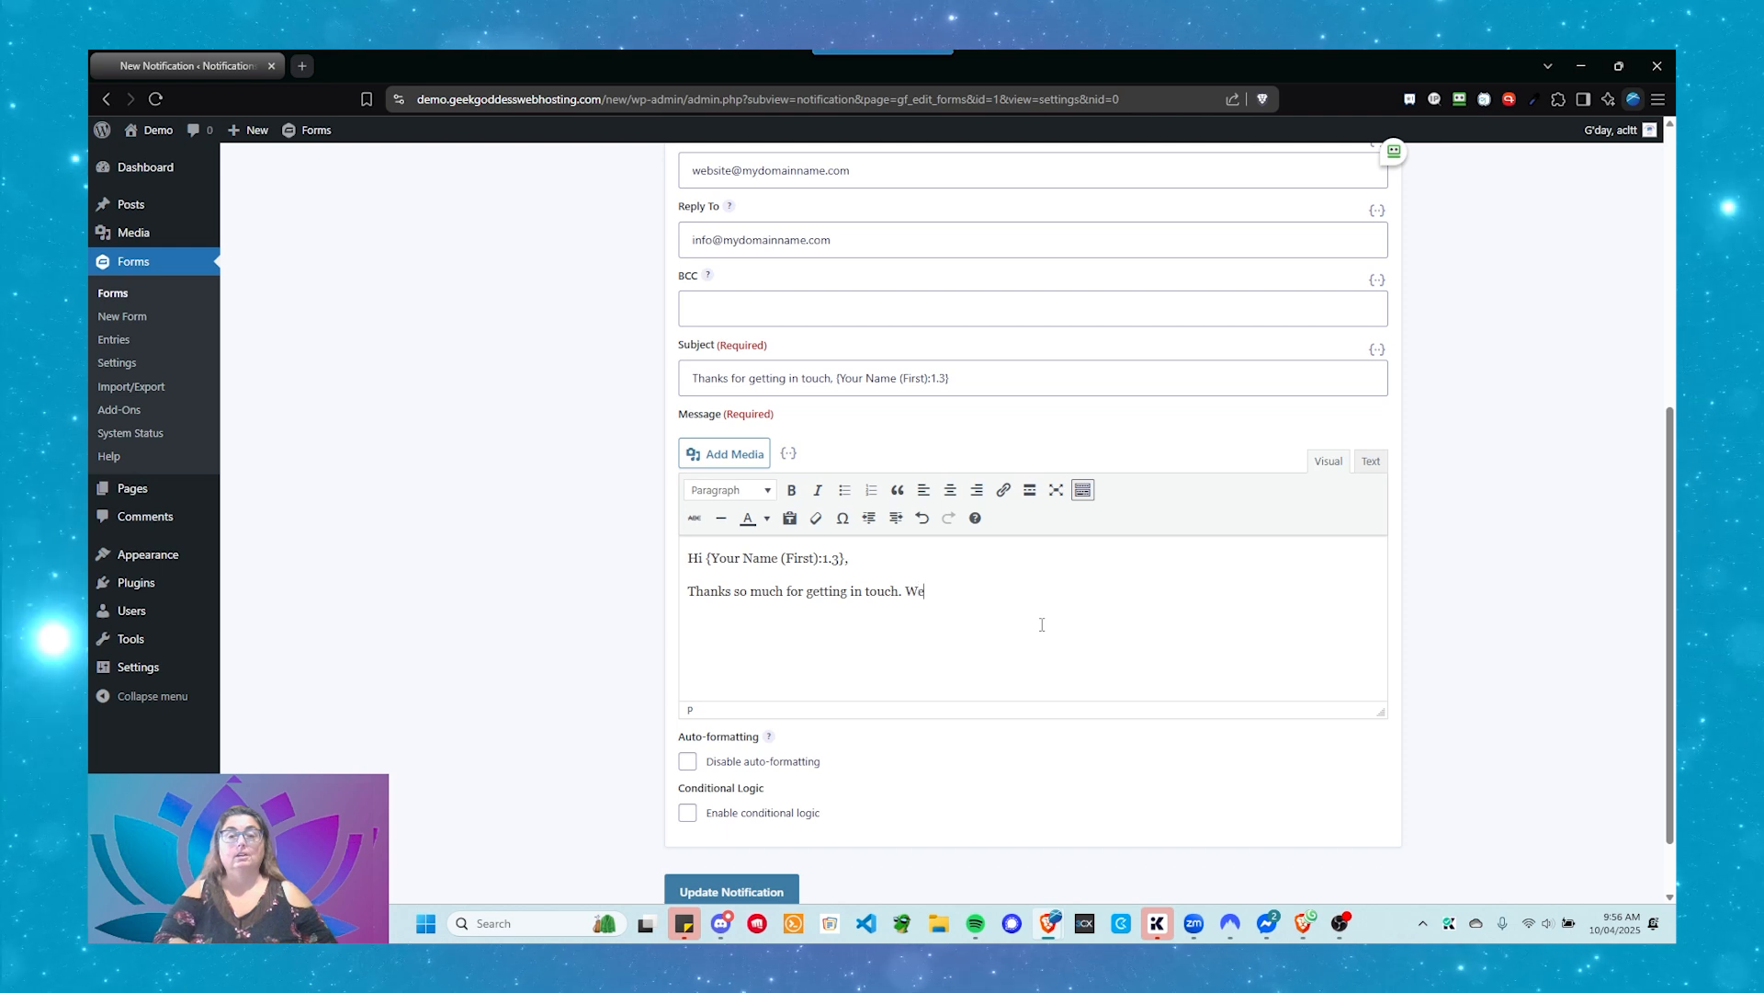
Step: Continue the paragraph with "This email confirms that your request has been received and we'll be in touch within 3 business days."
{"action": "key", "text": "BackSpace"}
{"action": "key", "text": "BackSpace"}
{"action": "type", "text": "This em"}
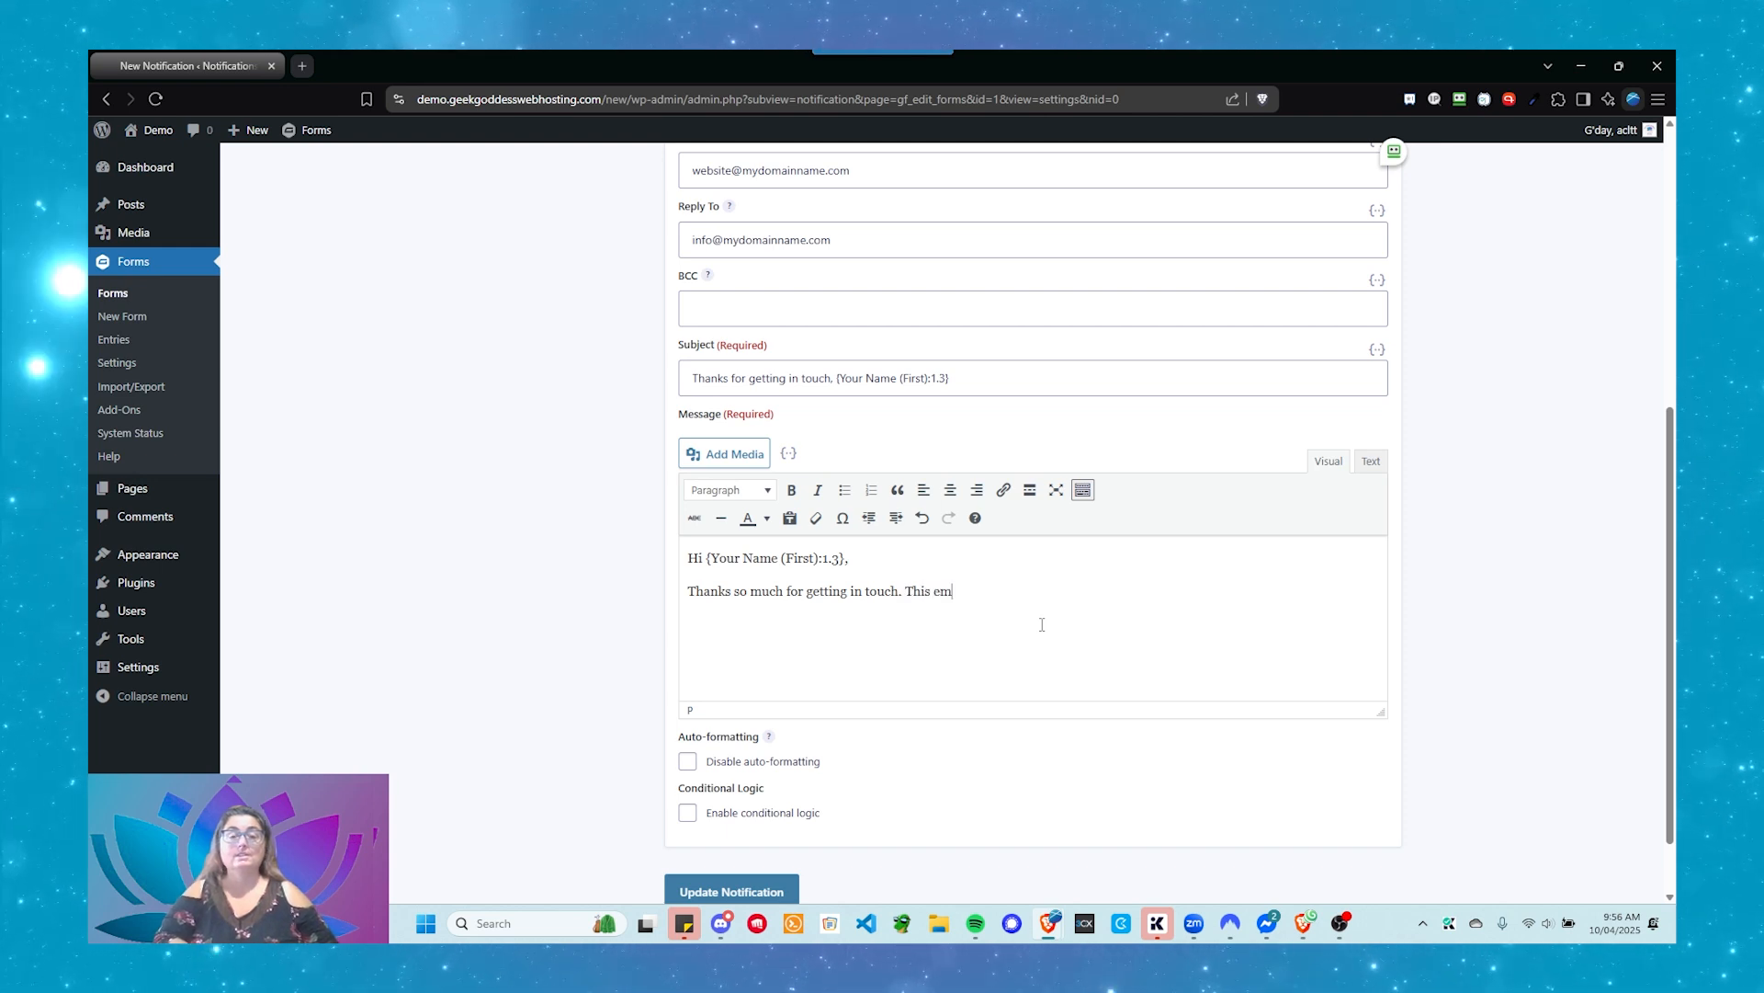
{"action": "type", "text": "ail confirm"}
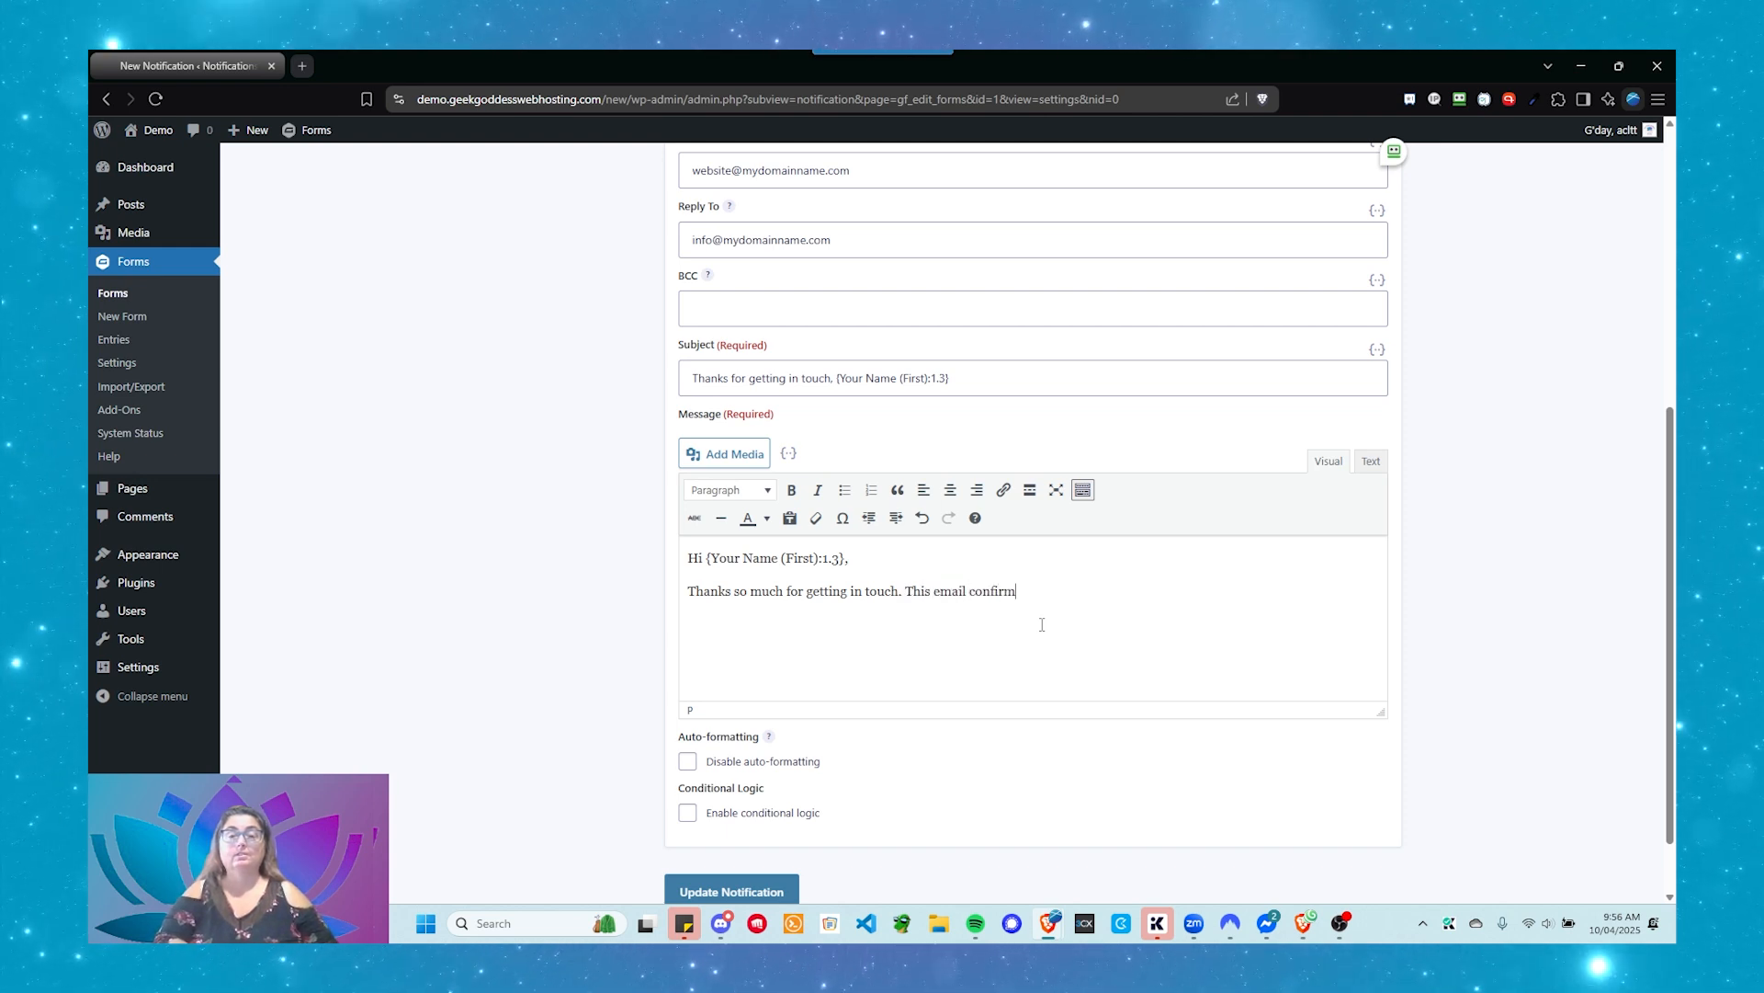
{"action": "type", "text": "s that your"}
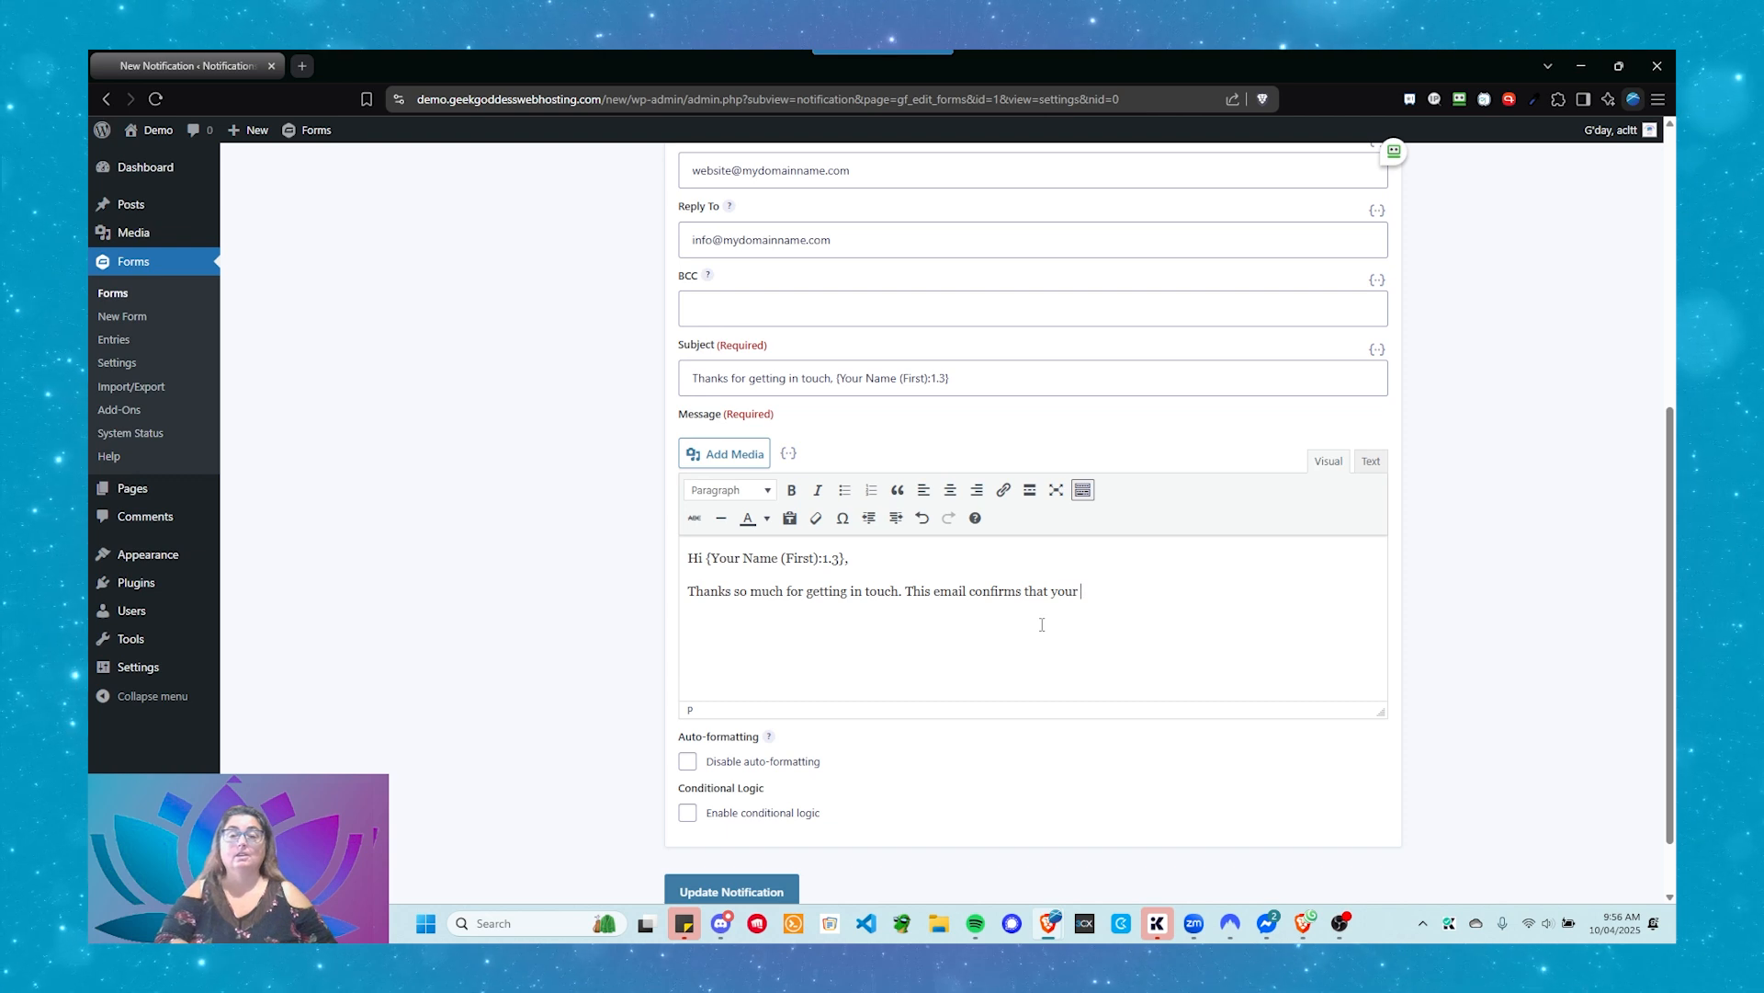
{"action": "type", "text": " request "}
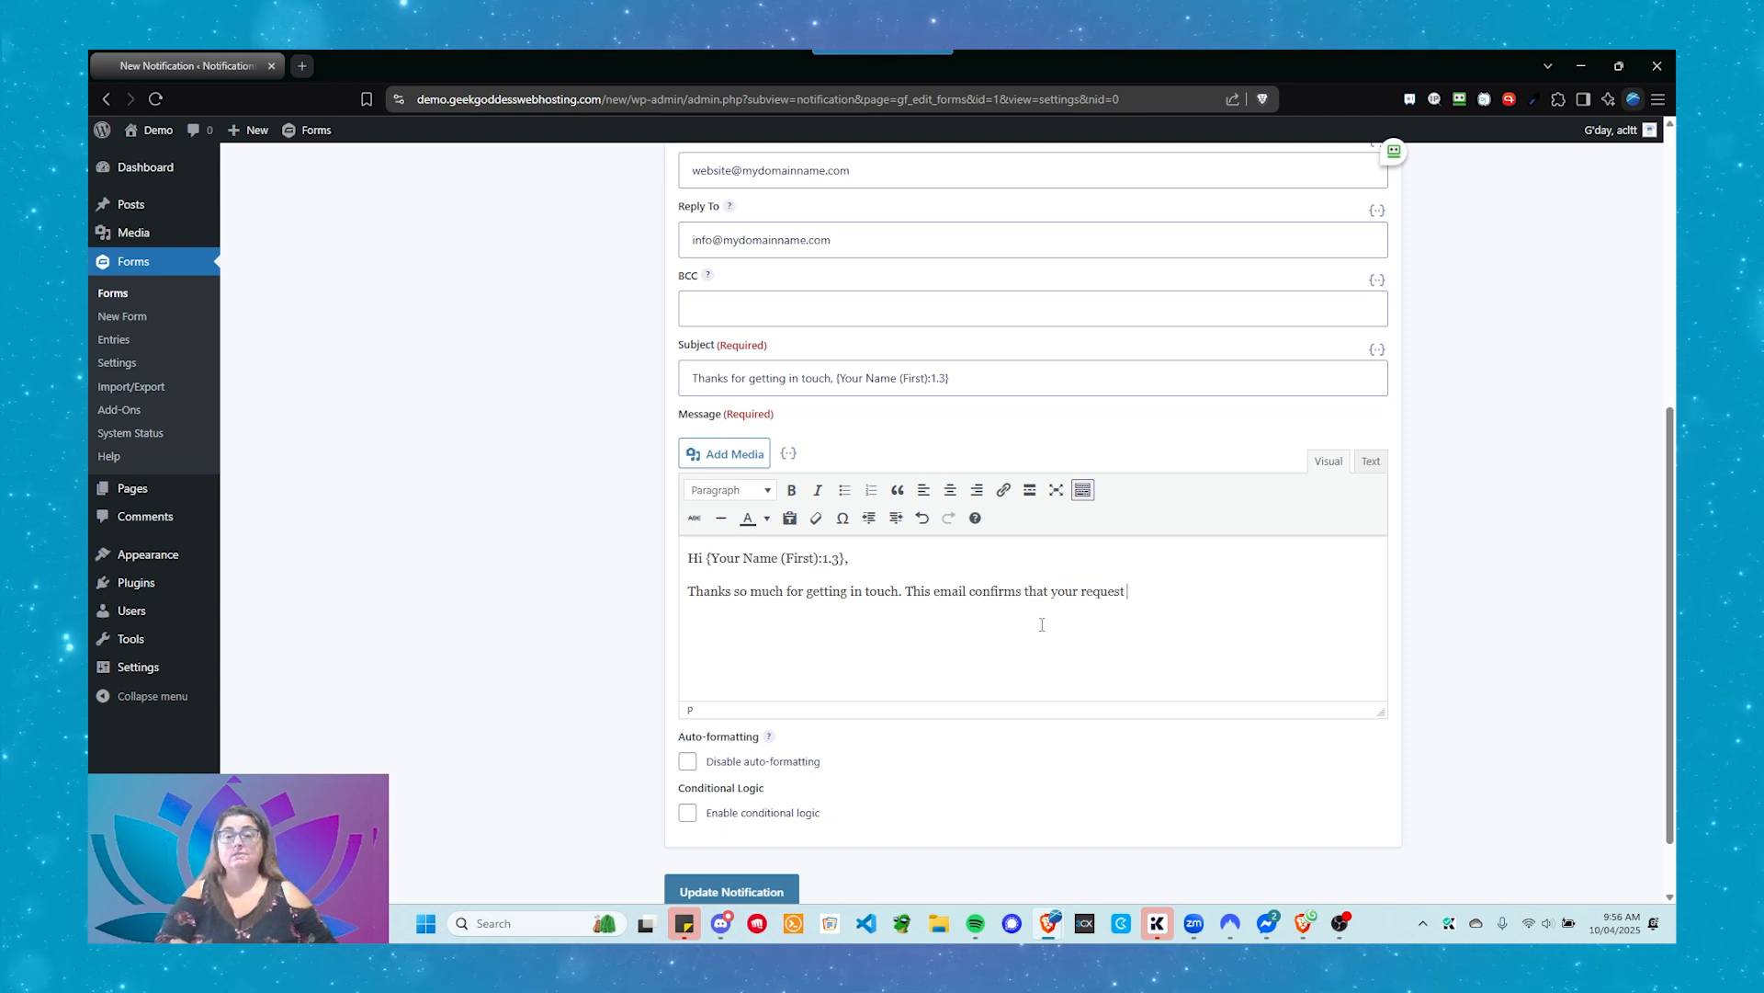
{"action": "type", "text": "has been rece"}
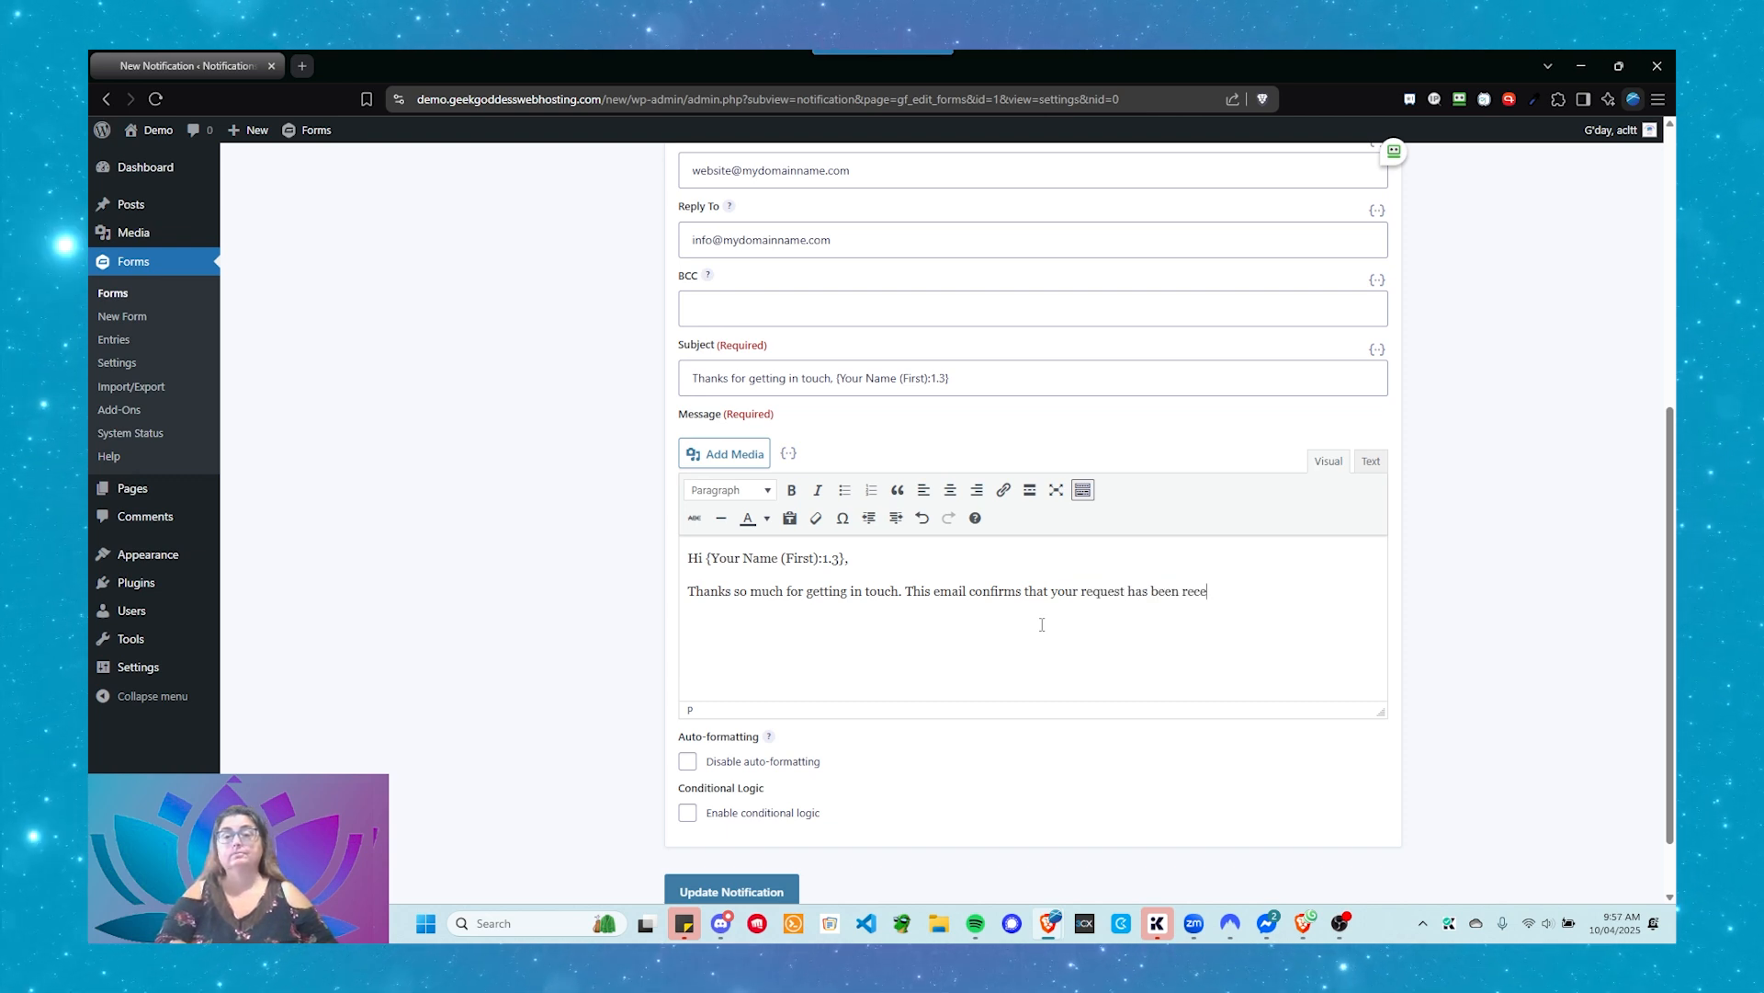
{"action": "type", "text": "ived and we'll"}
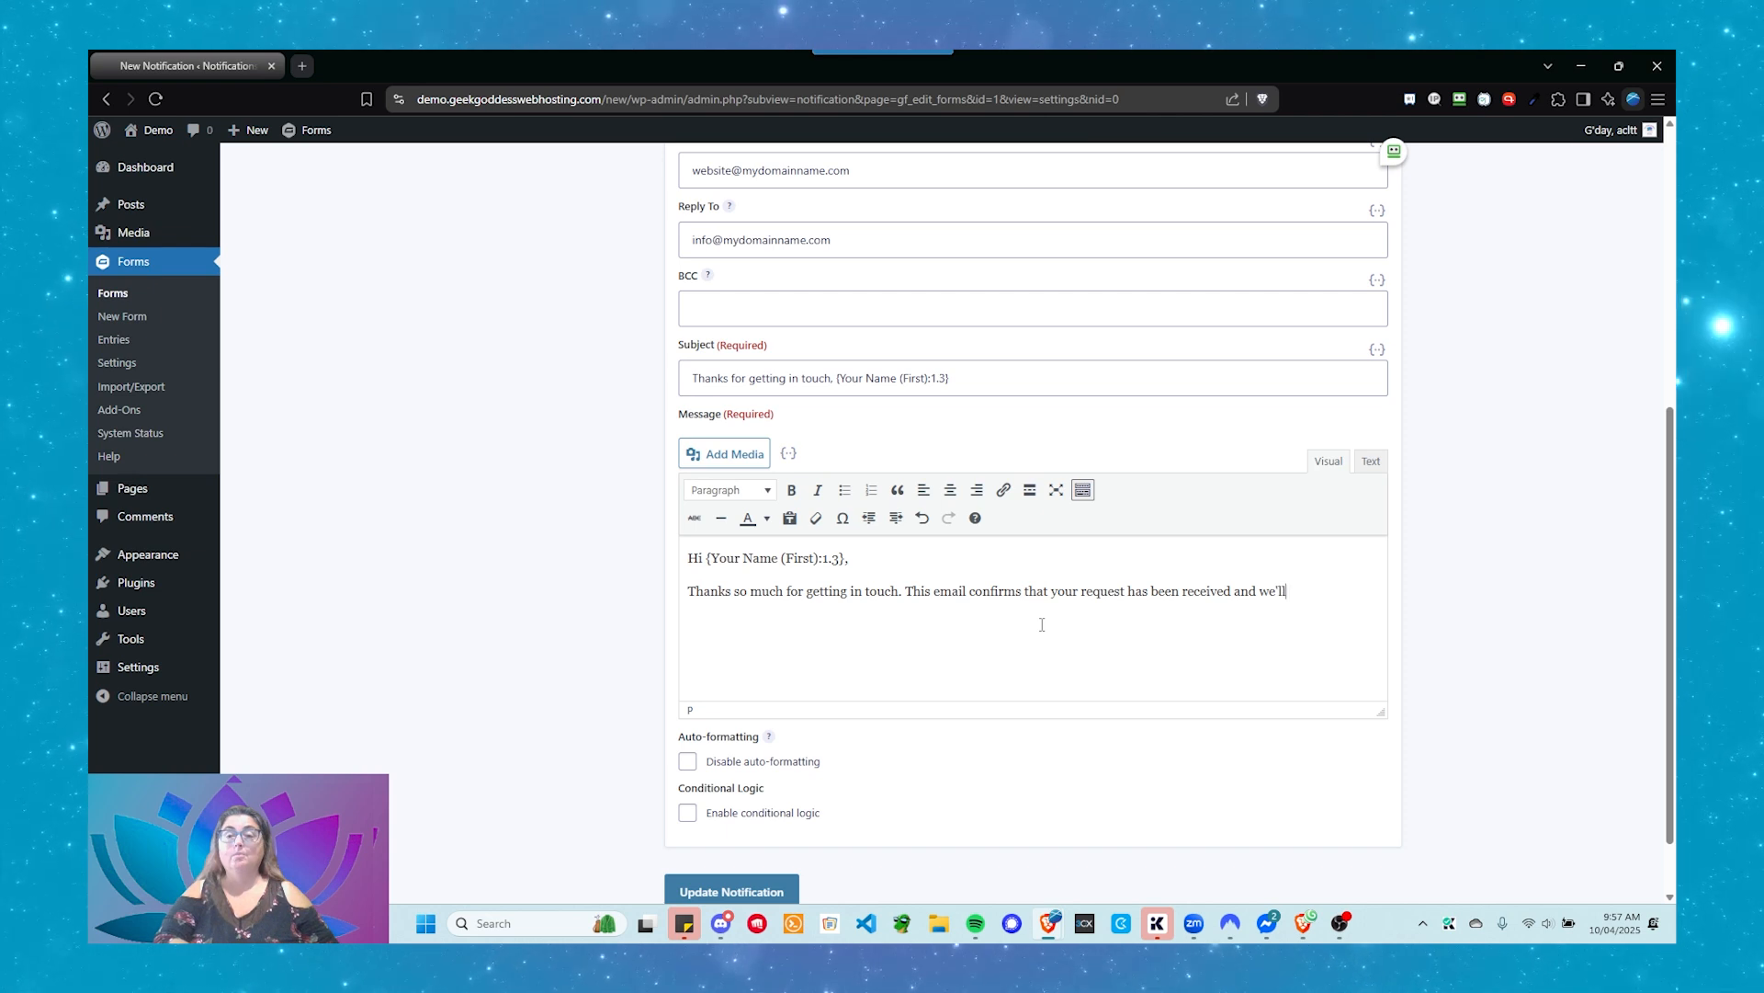
{"action": "type", "text": " be in touch wi"}
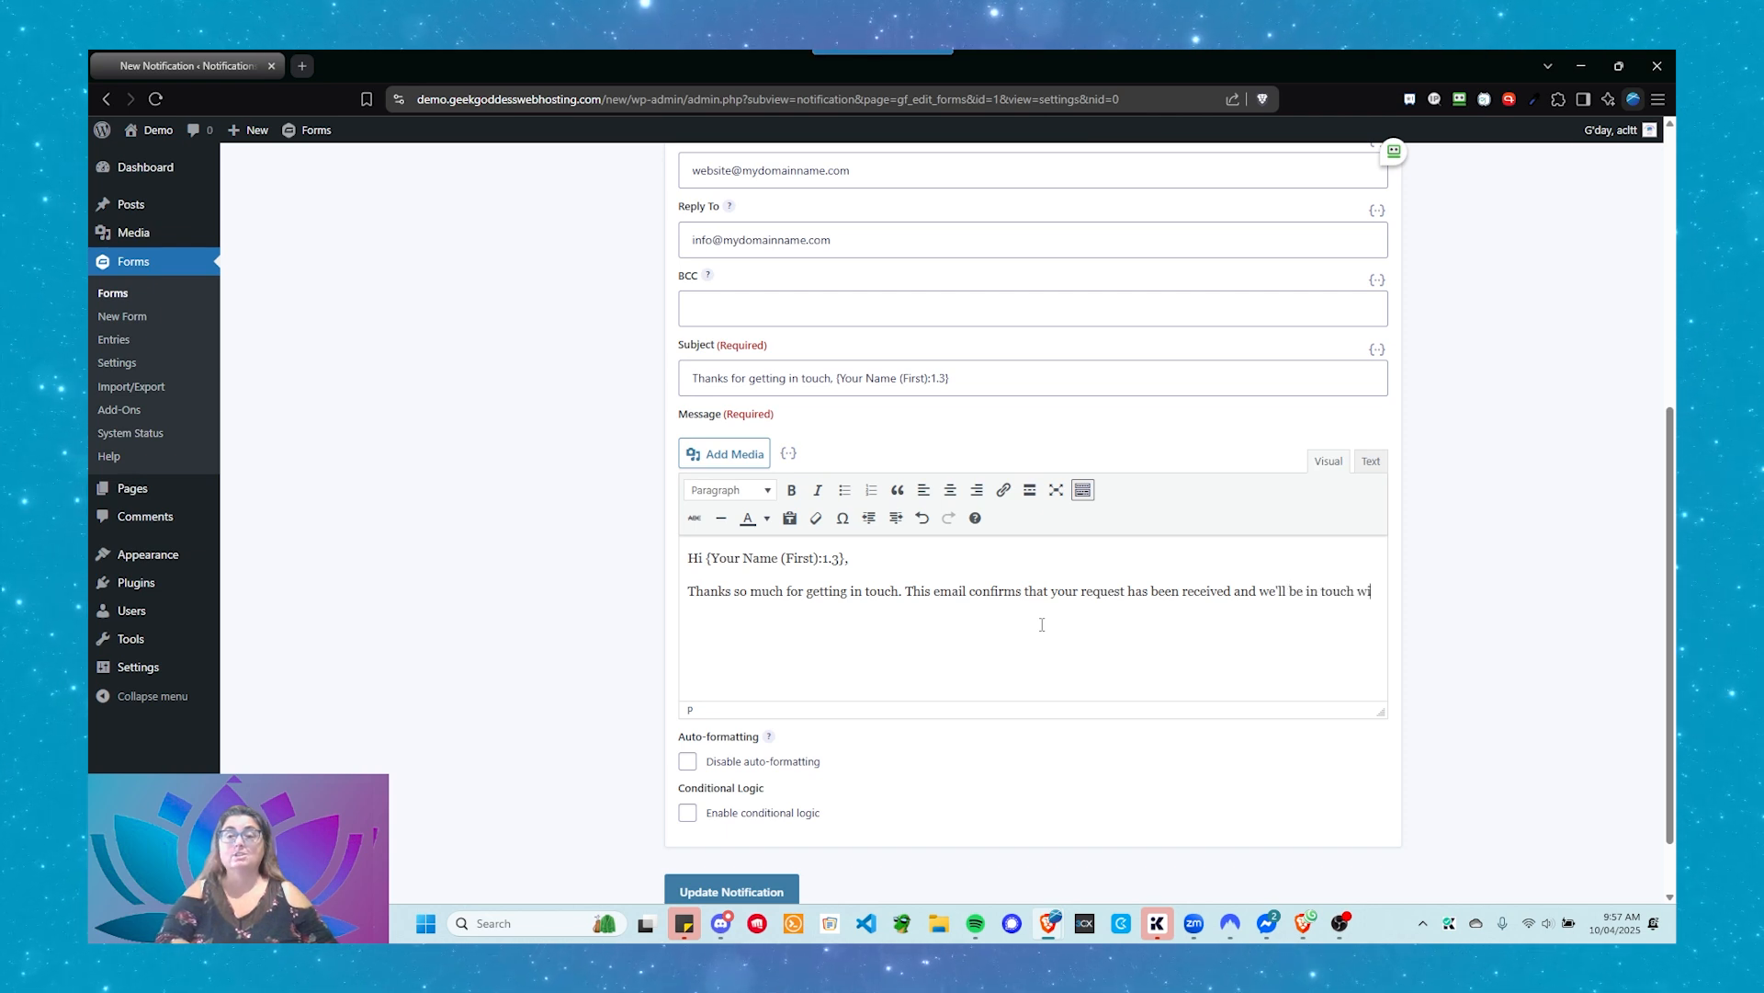
{"action": "type", "text": "thin"}
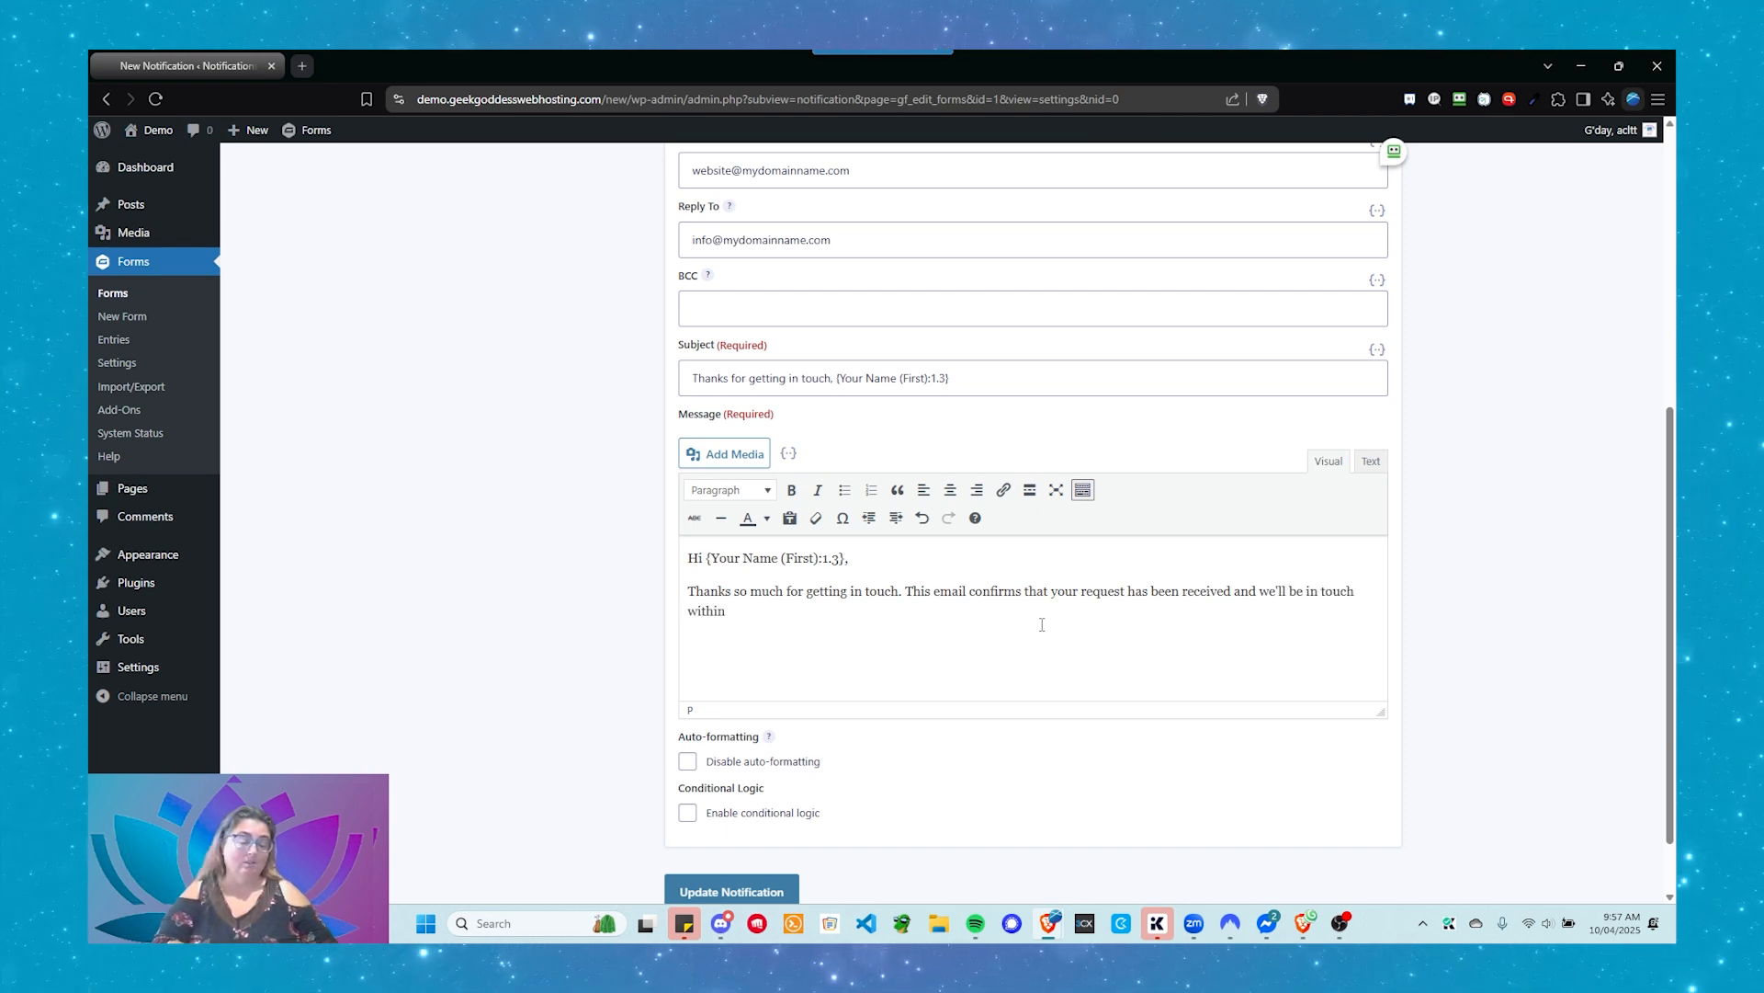
{"action": "type", "text": " 3 business days."}
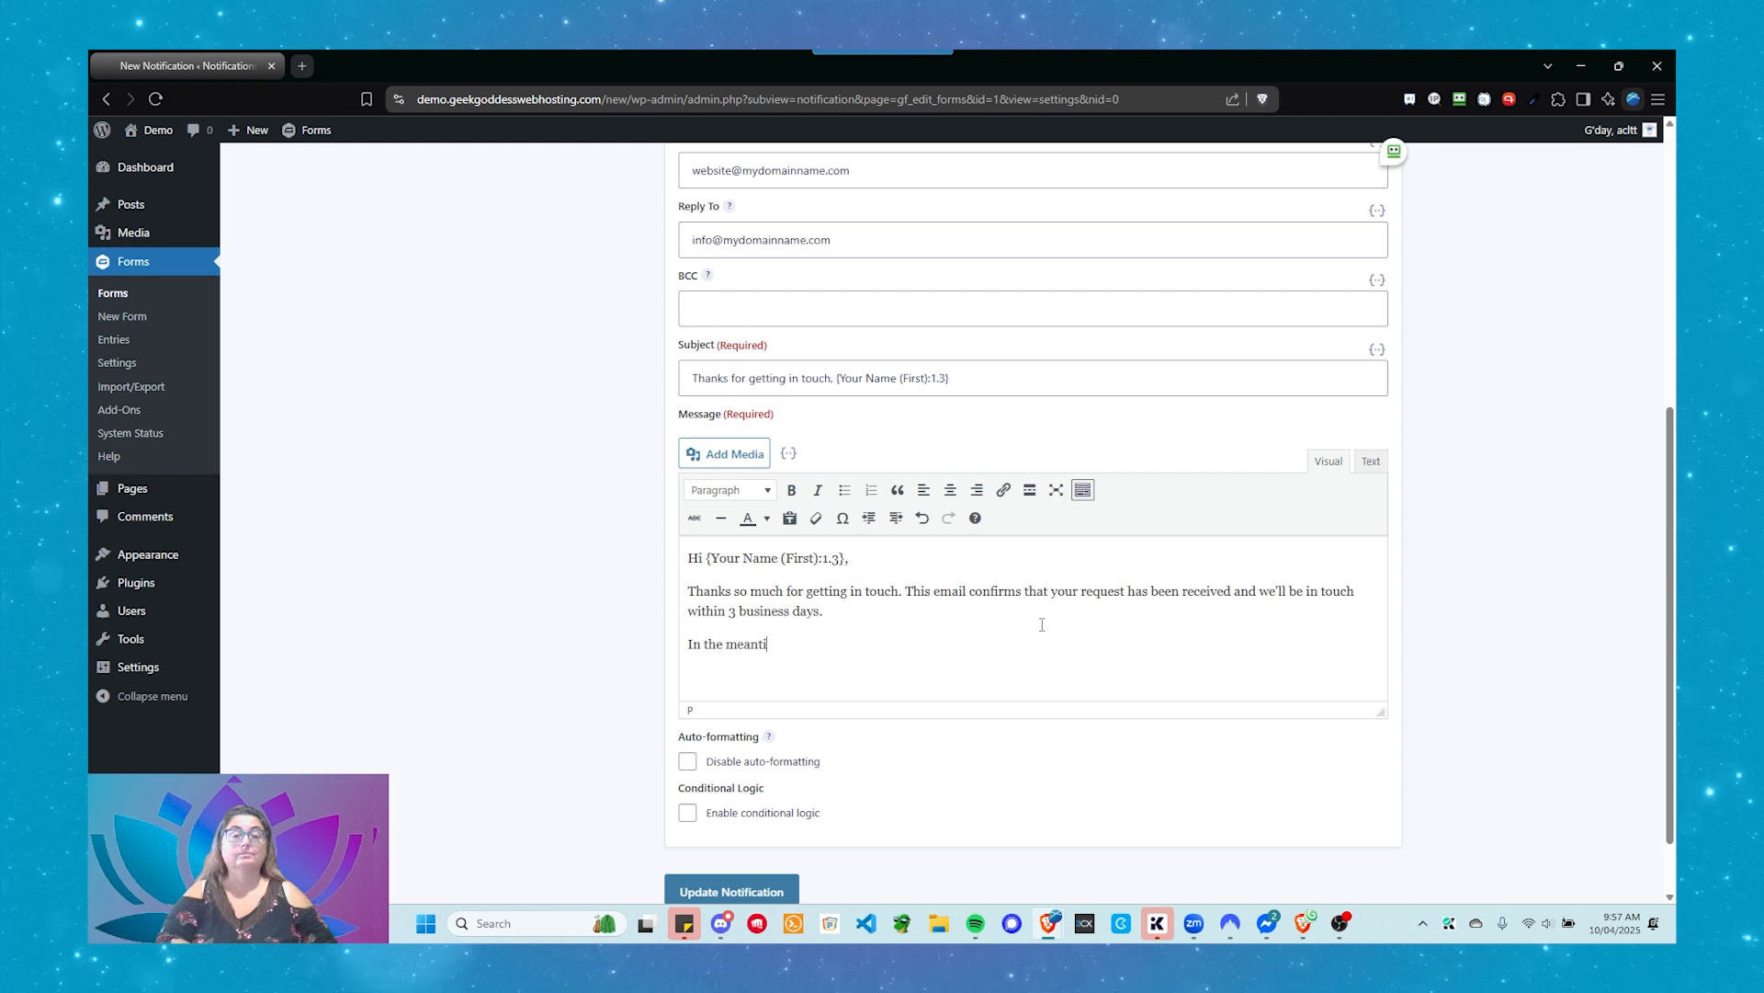
Step: Begin a new paragraph with the question "In the meantime, have you had chance to look around the website?"
{"action": "type", "text": "me, have y"}
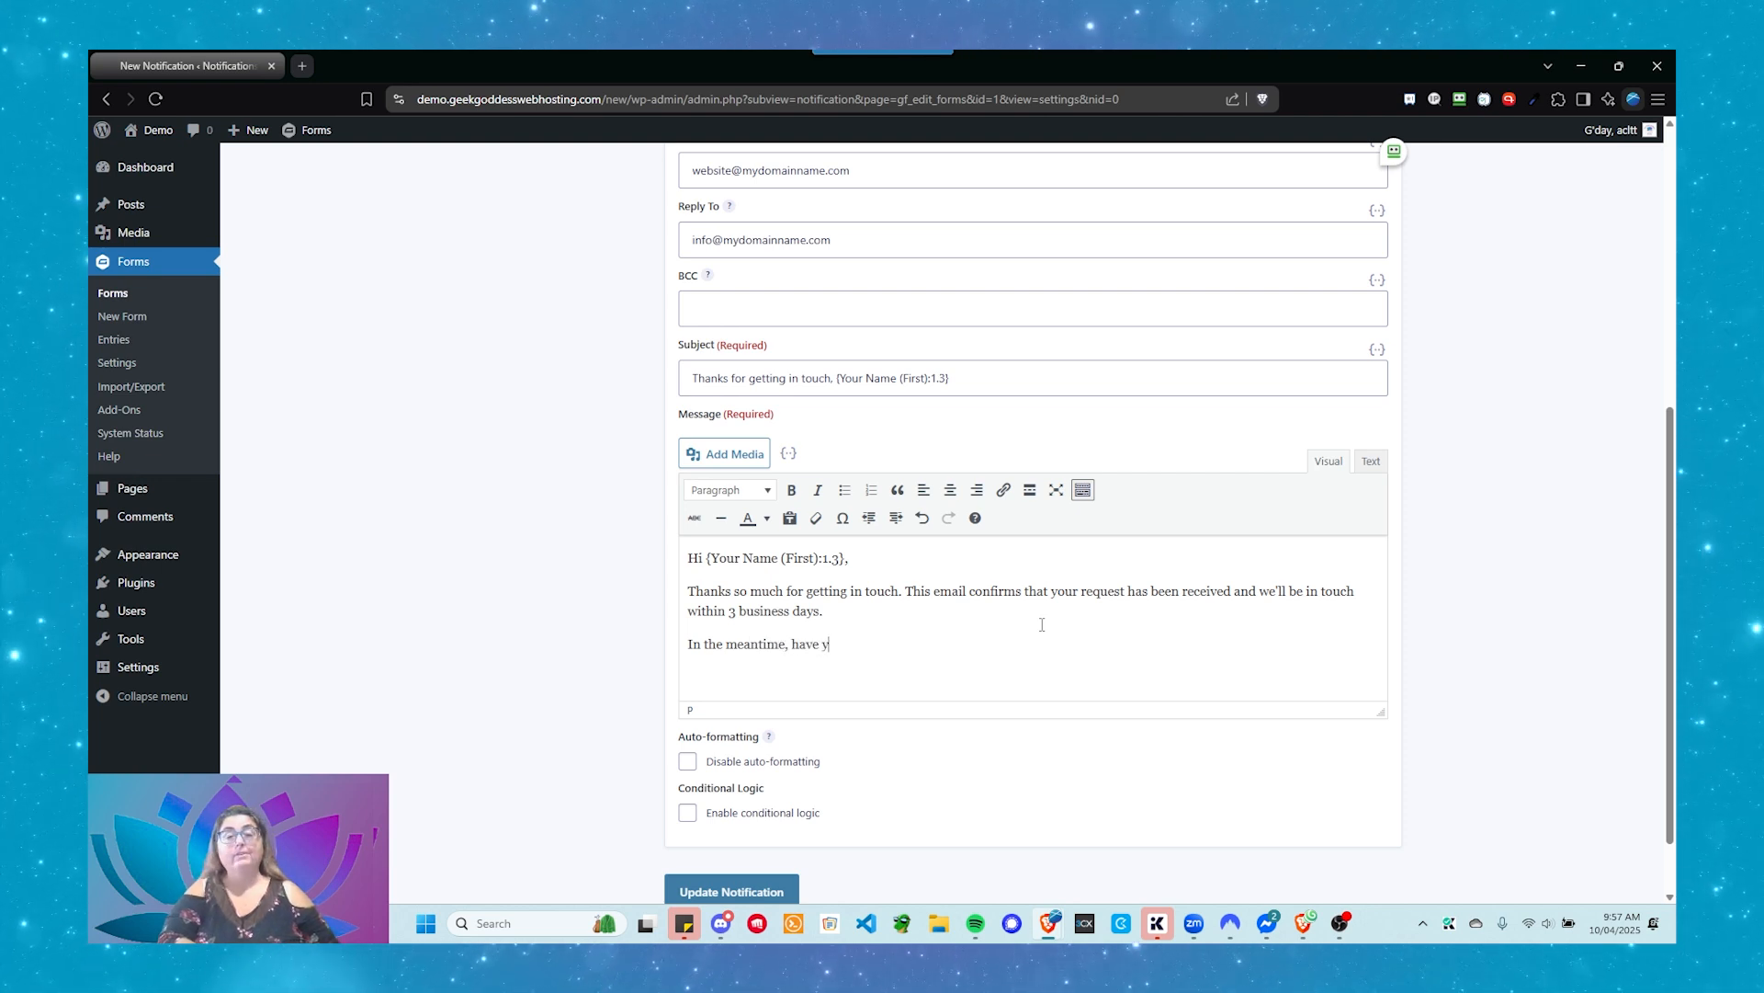
{"action": "type", "text": "ou had chanc"}
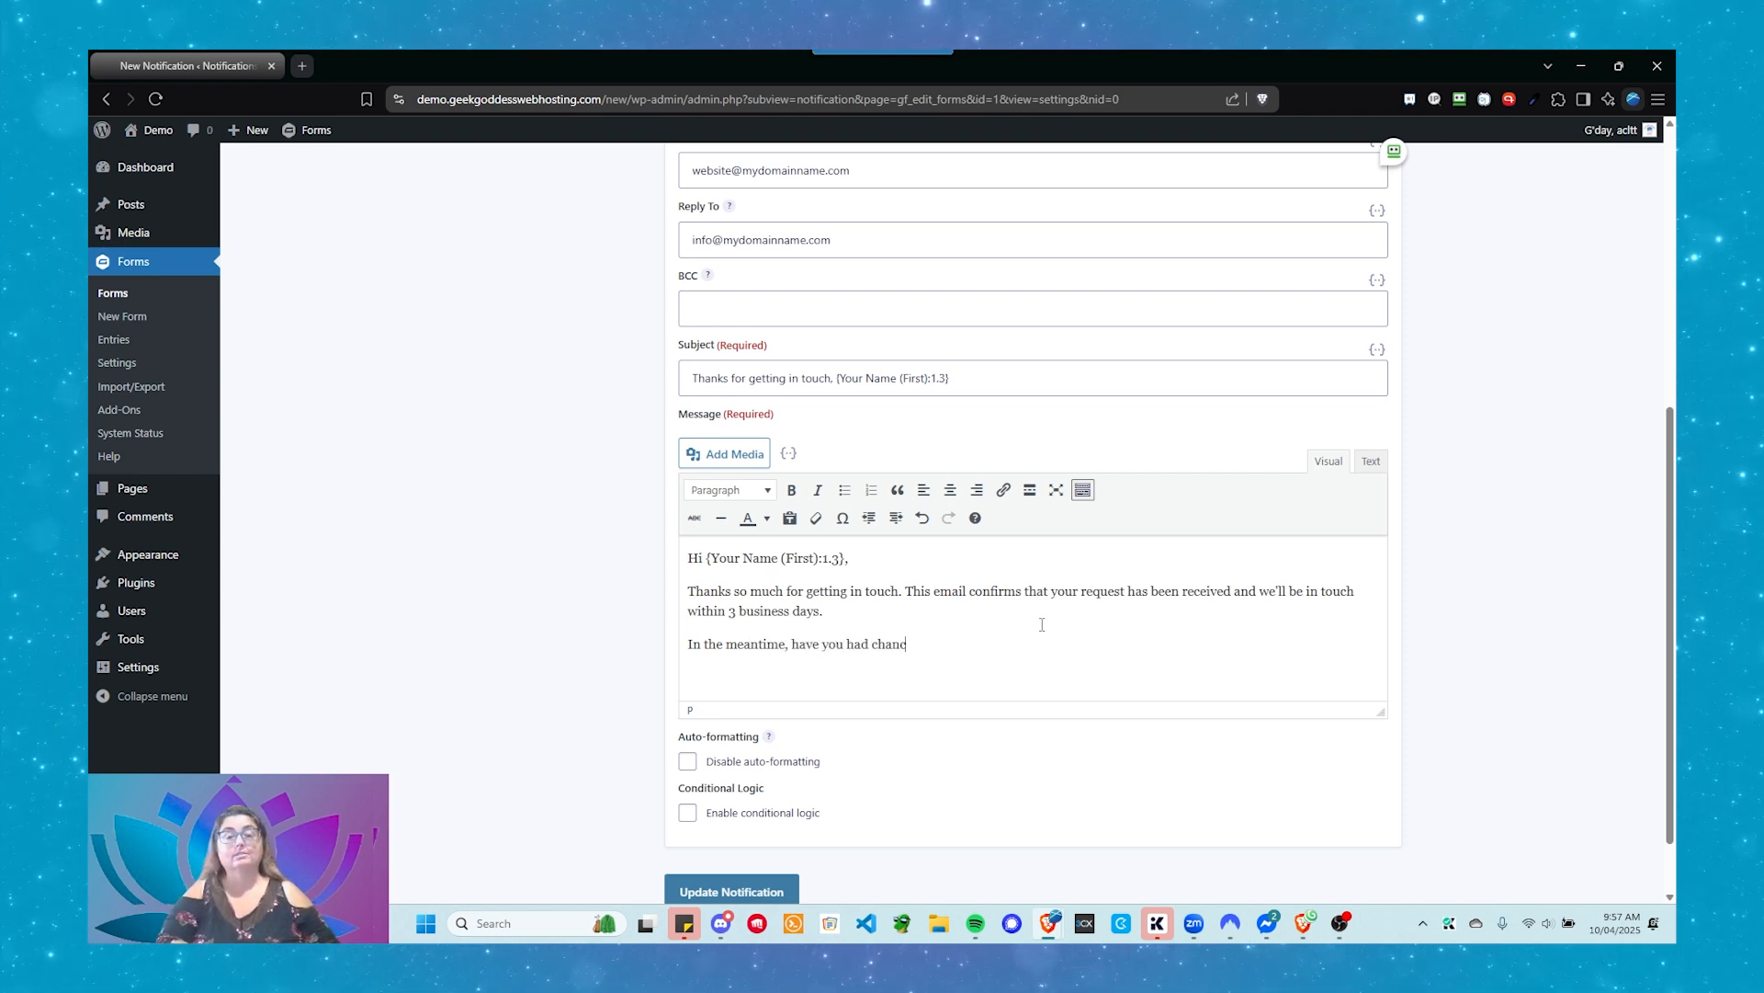
{"action": "type", "text": "e to look aro"}
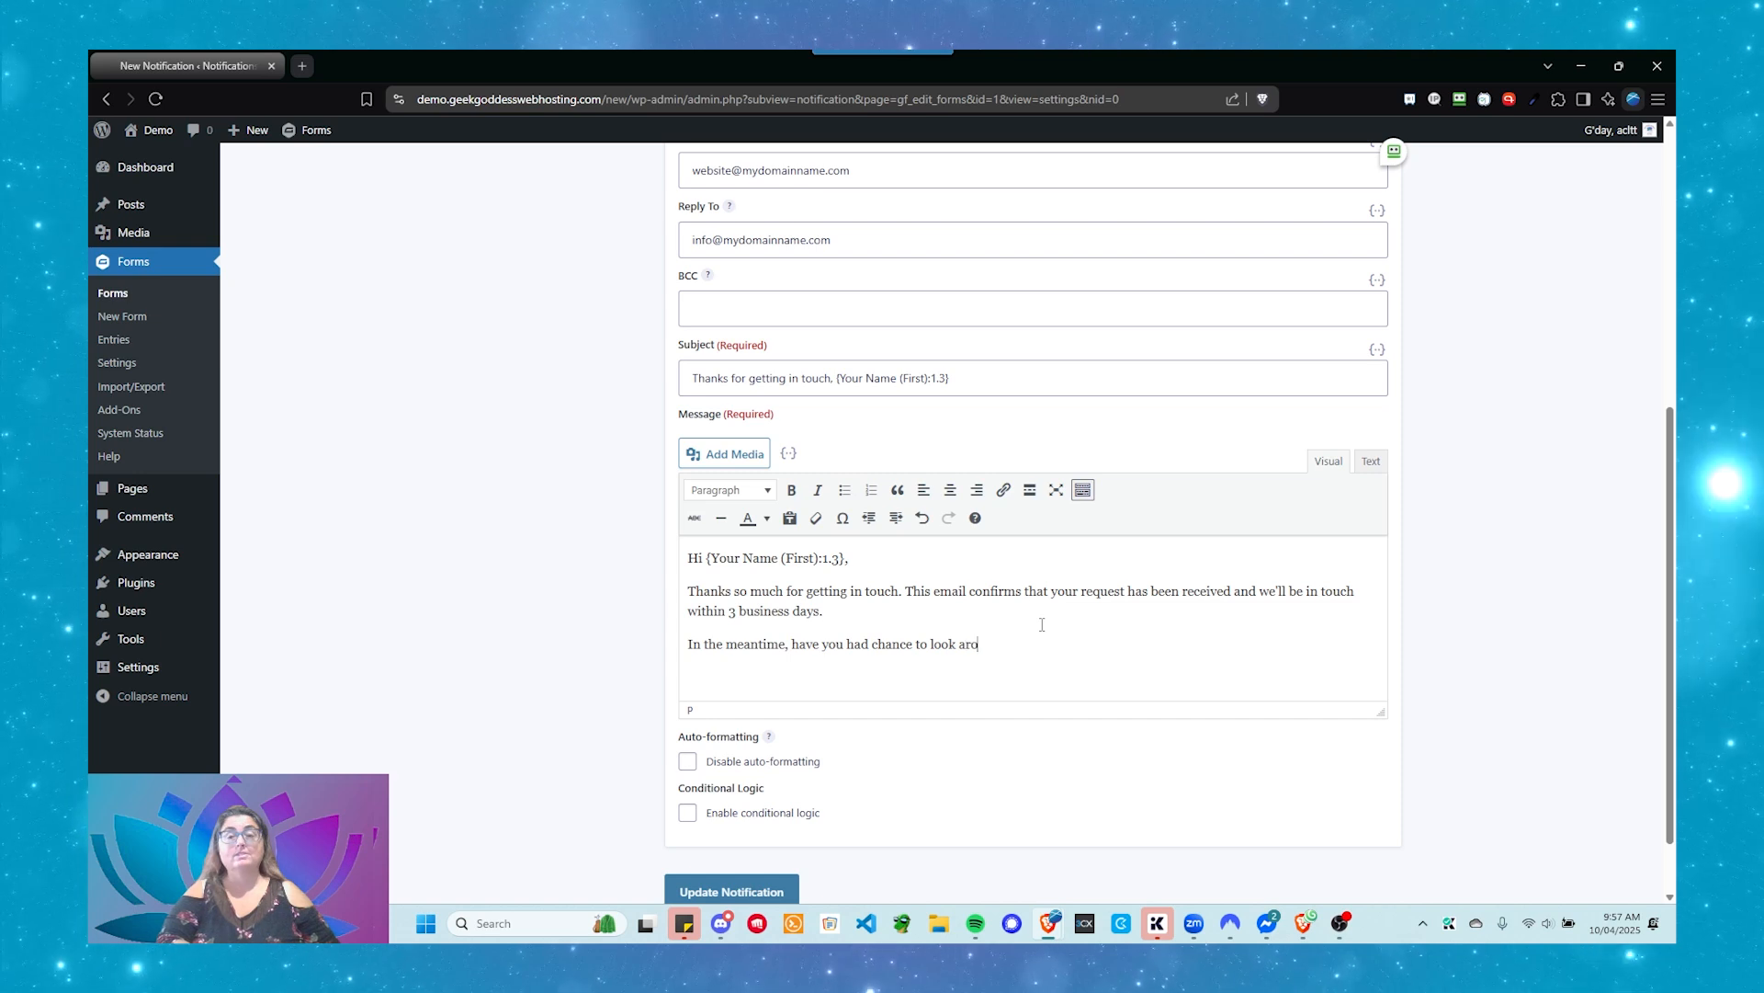
{"action": "type", "text": "und the we"}
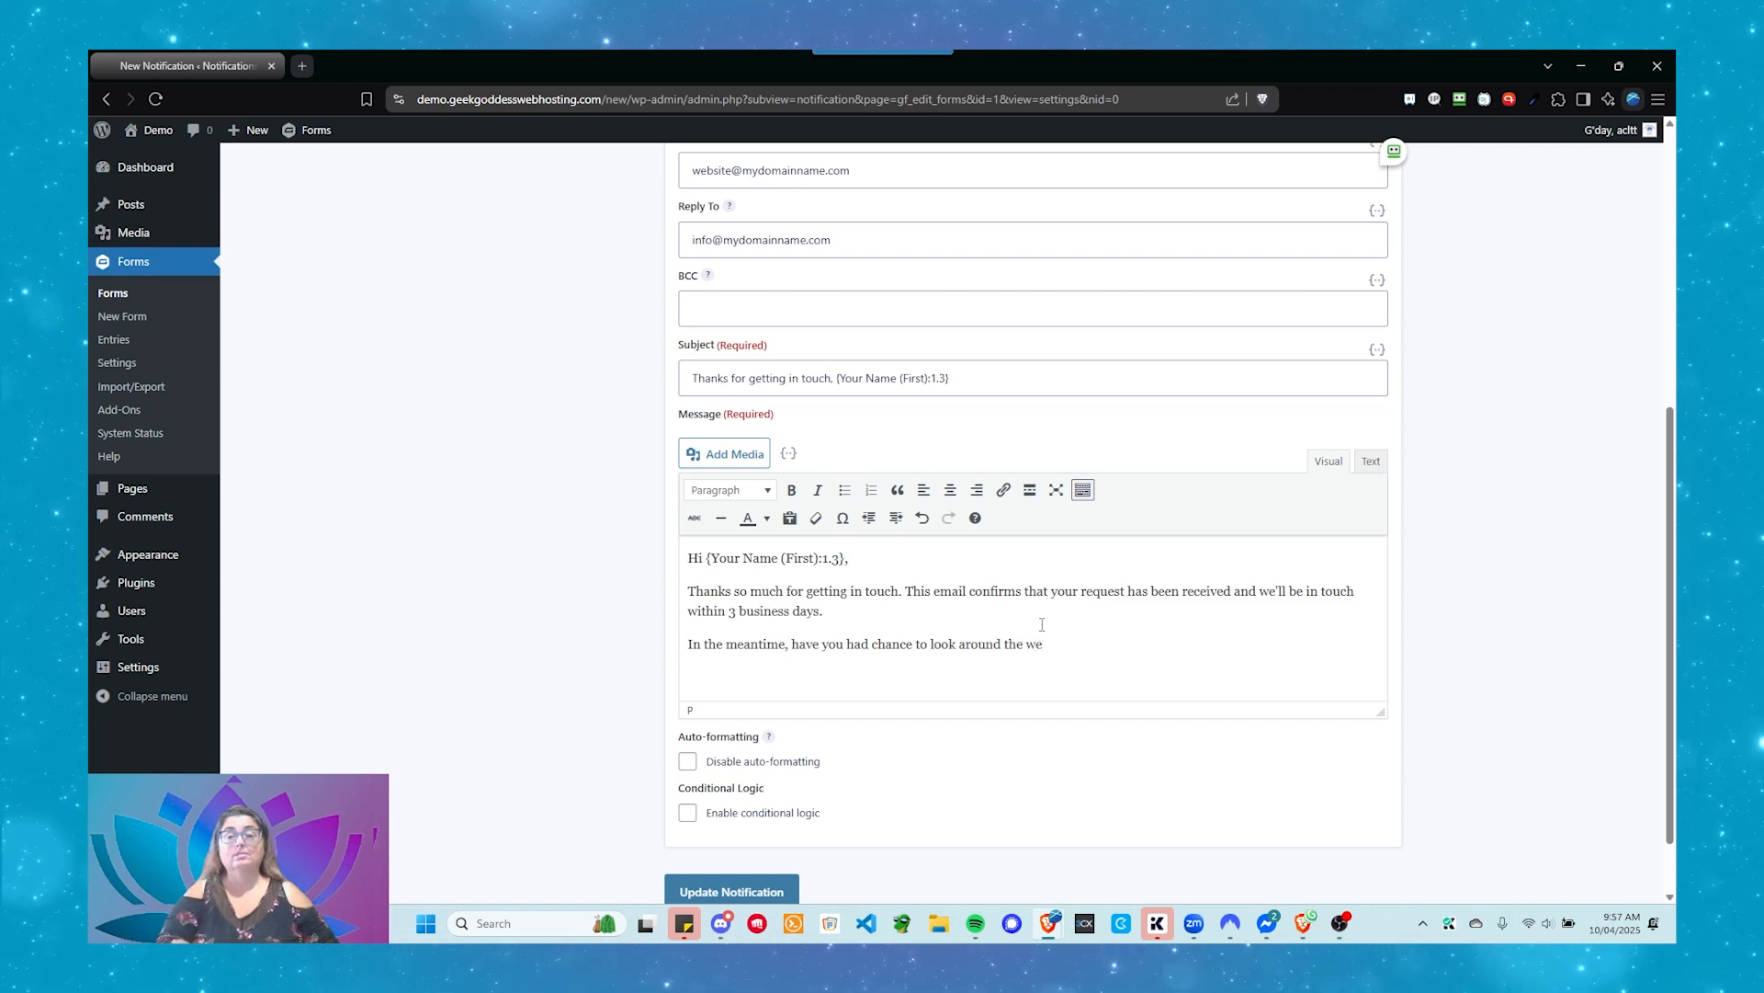
{"action": "type", "text": "bsite?  "}
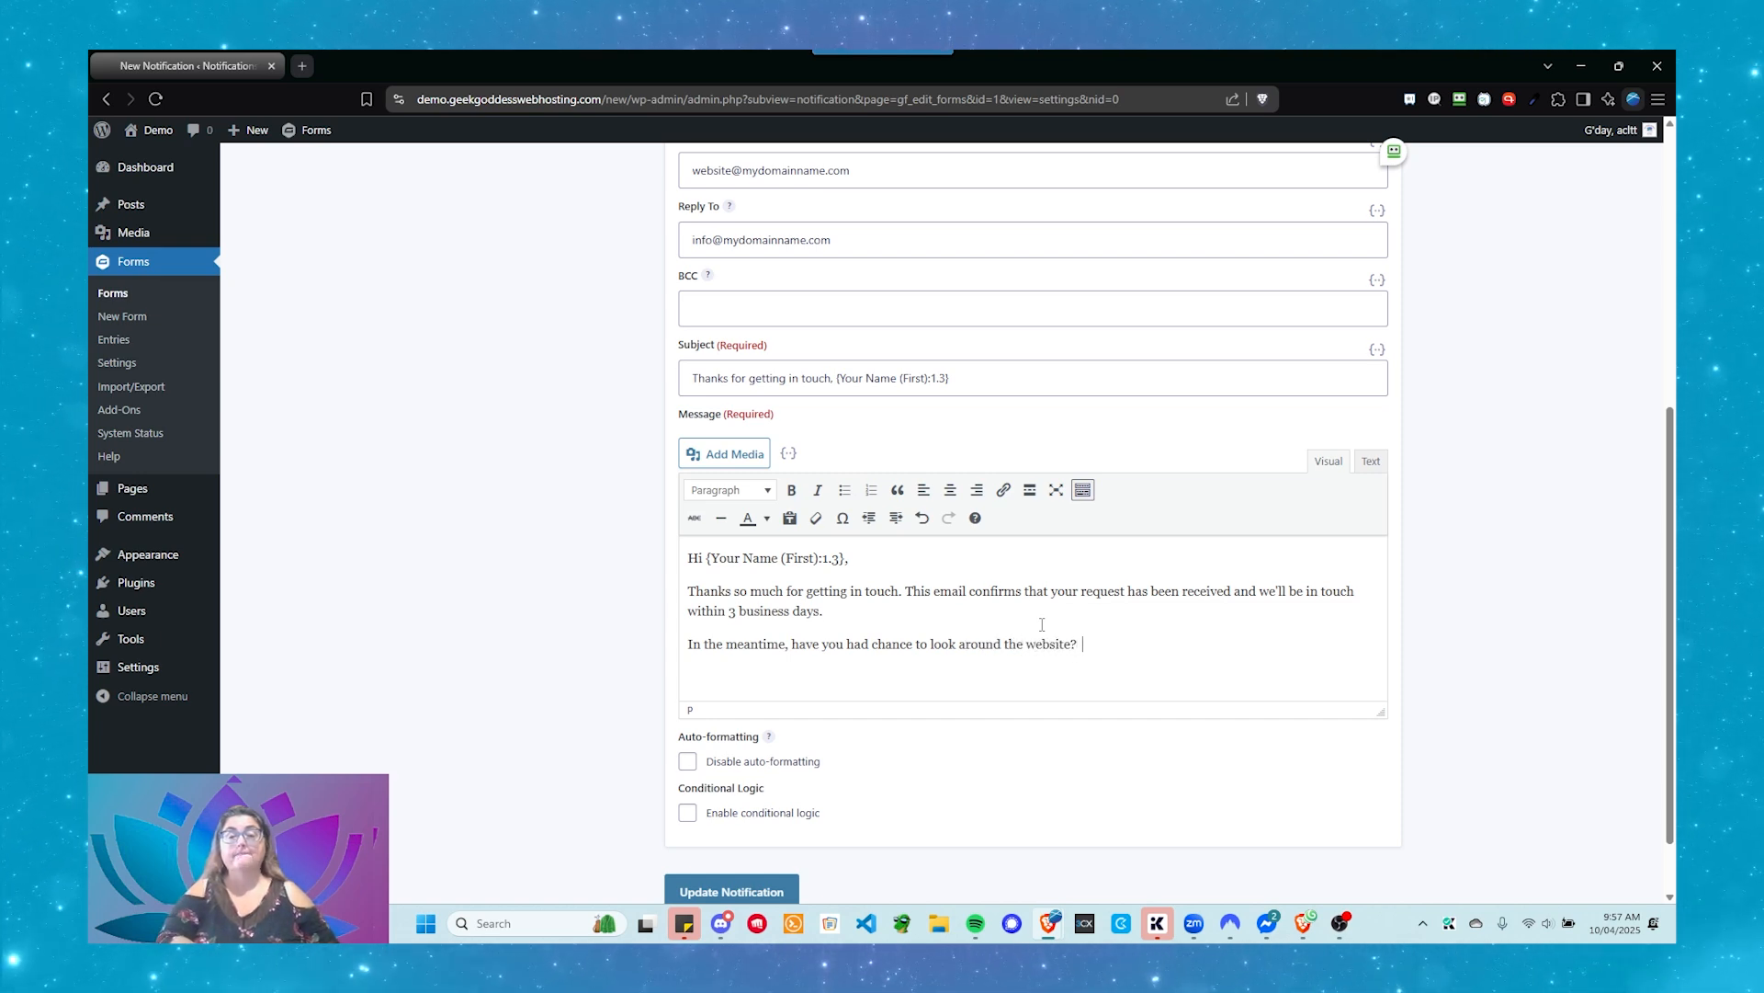
Step: Add "We've got a great article about xyz, that you can view here:" after the question about the website
{"action": "type", "text": "We'ver"}
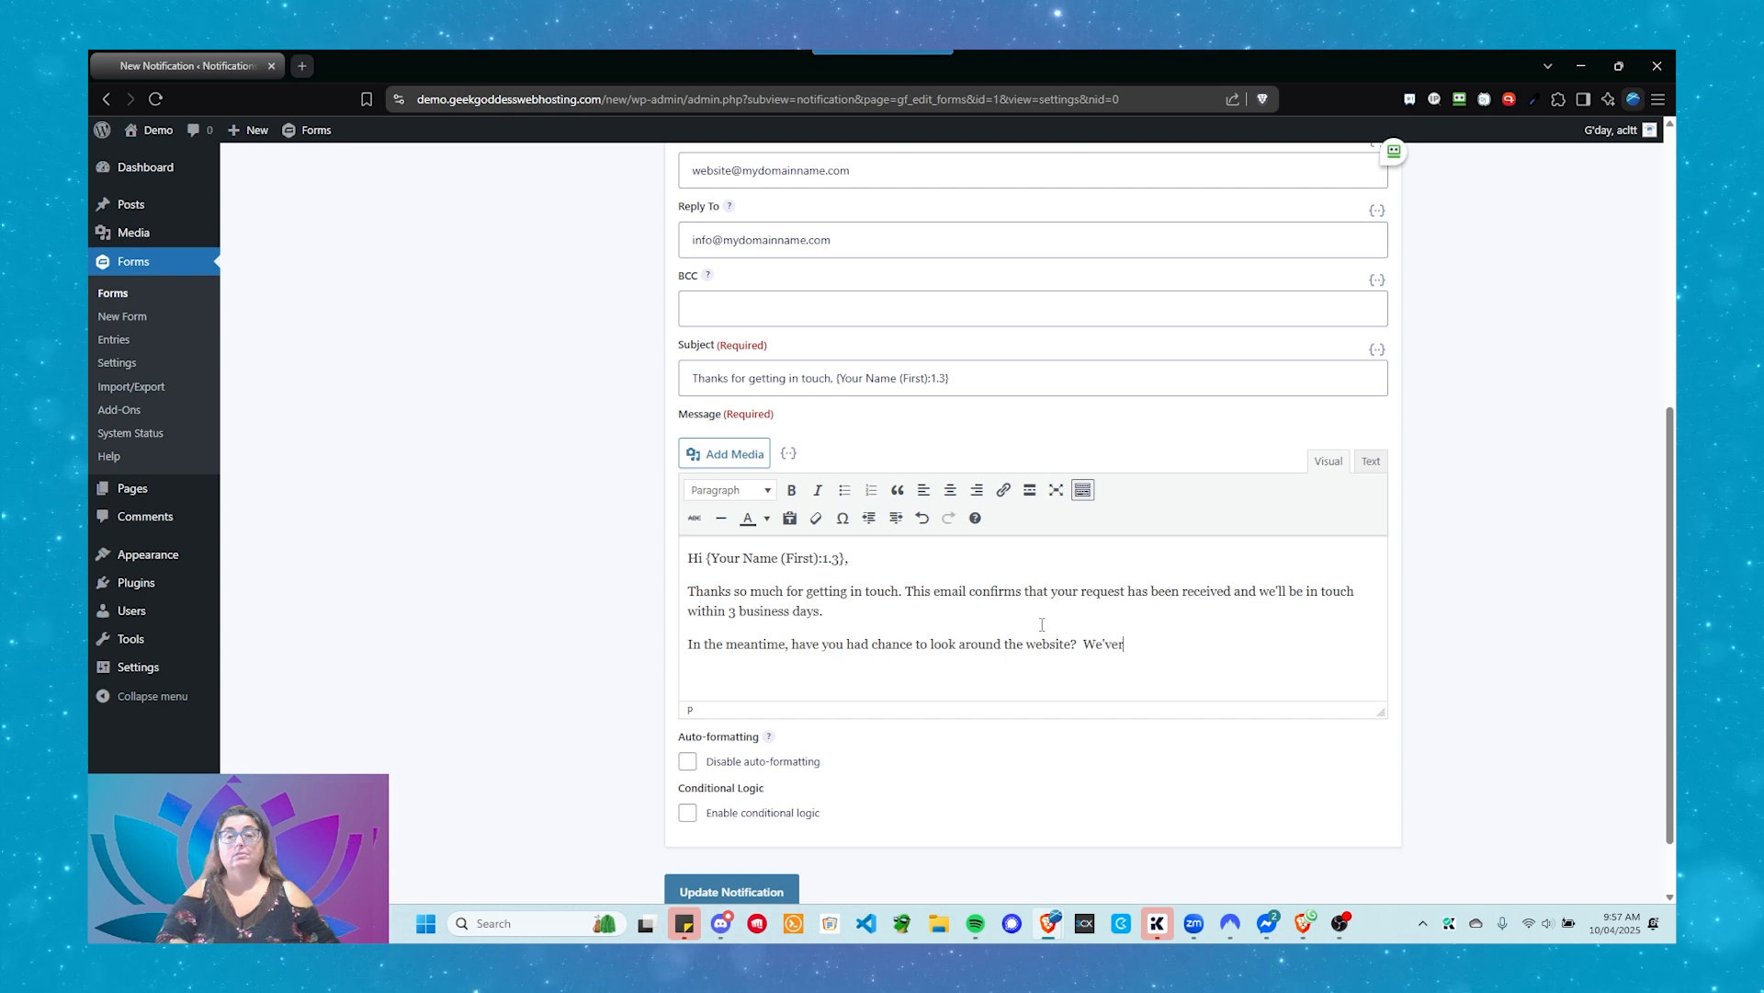
{"action": "key", "text": "BackSpace"}
{"action": "type", "text": " got a "}
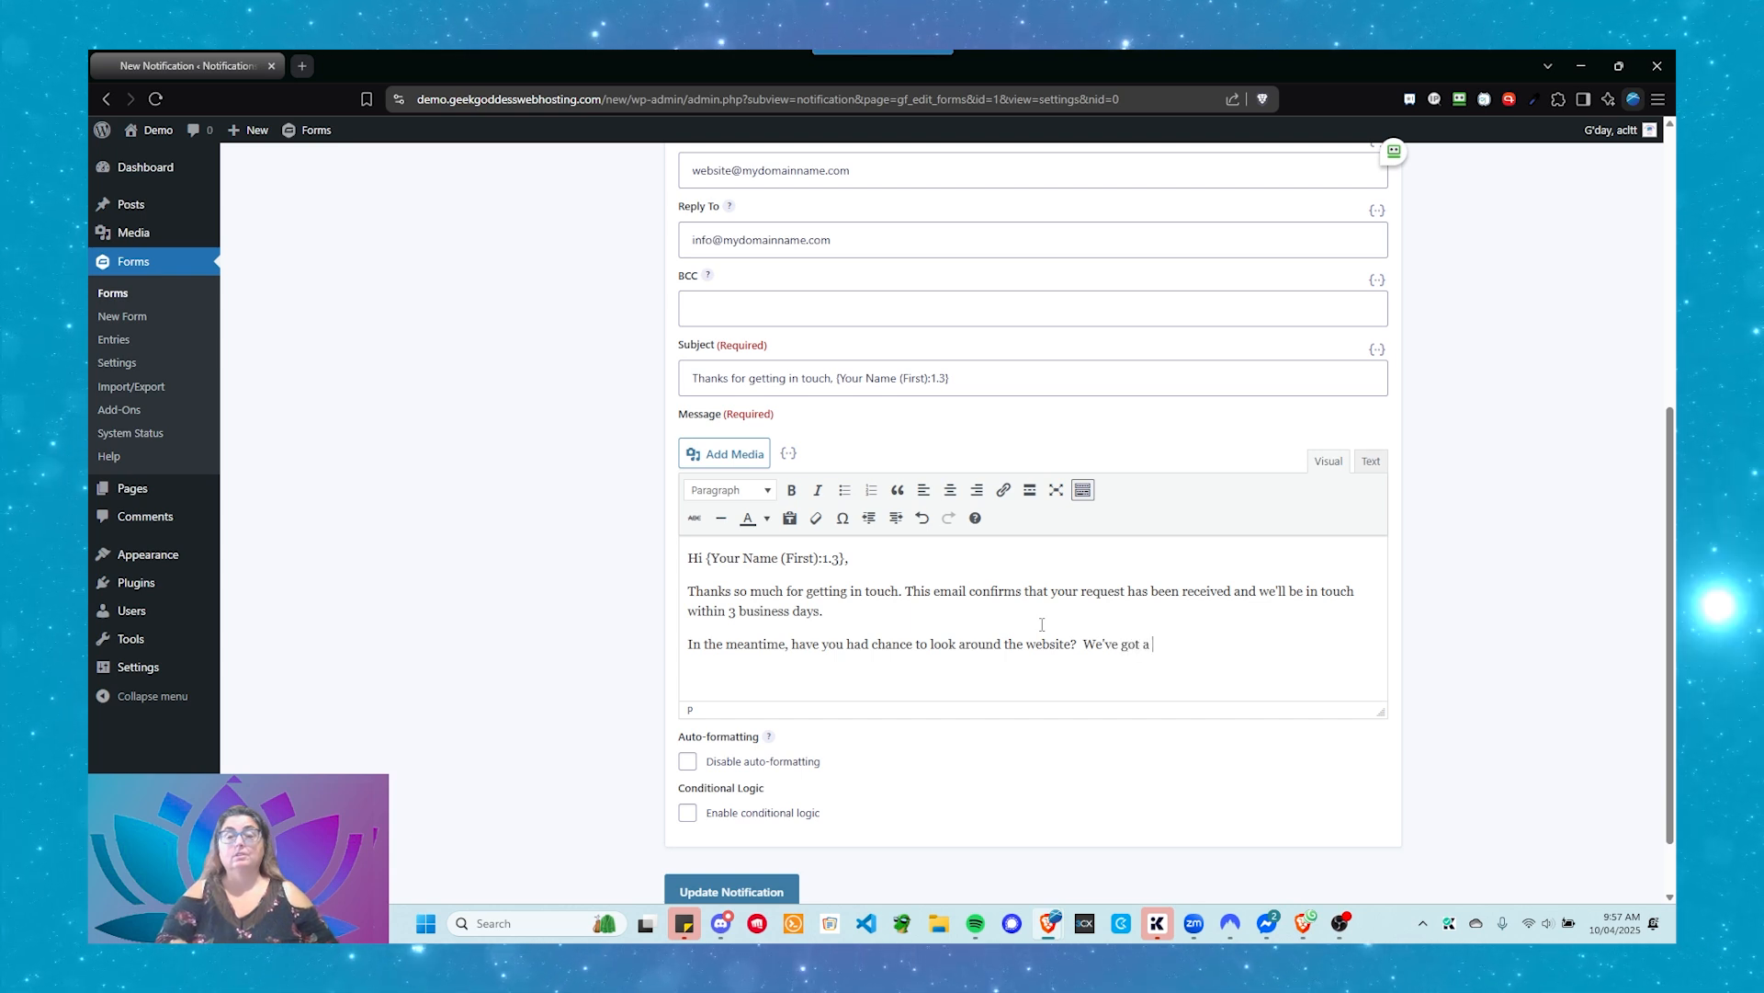
{"action": "type", "text": "great arti"}
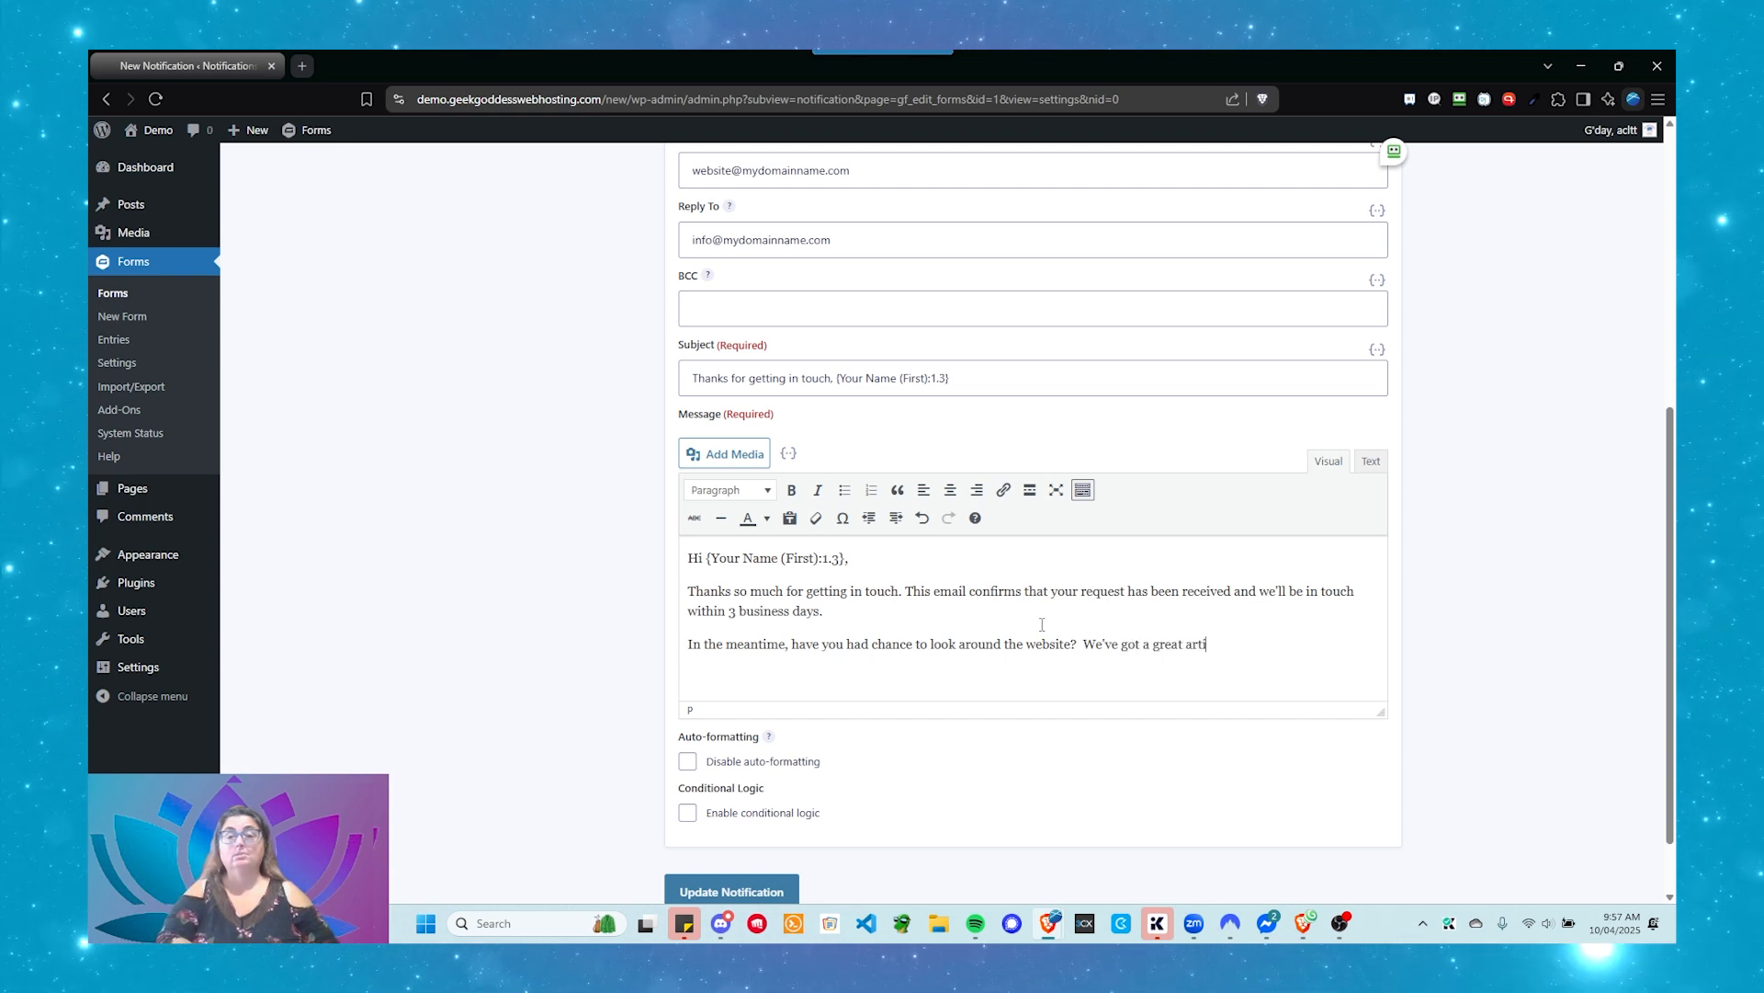
{"action": "type", "text": "cle about"}
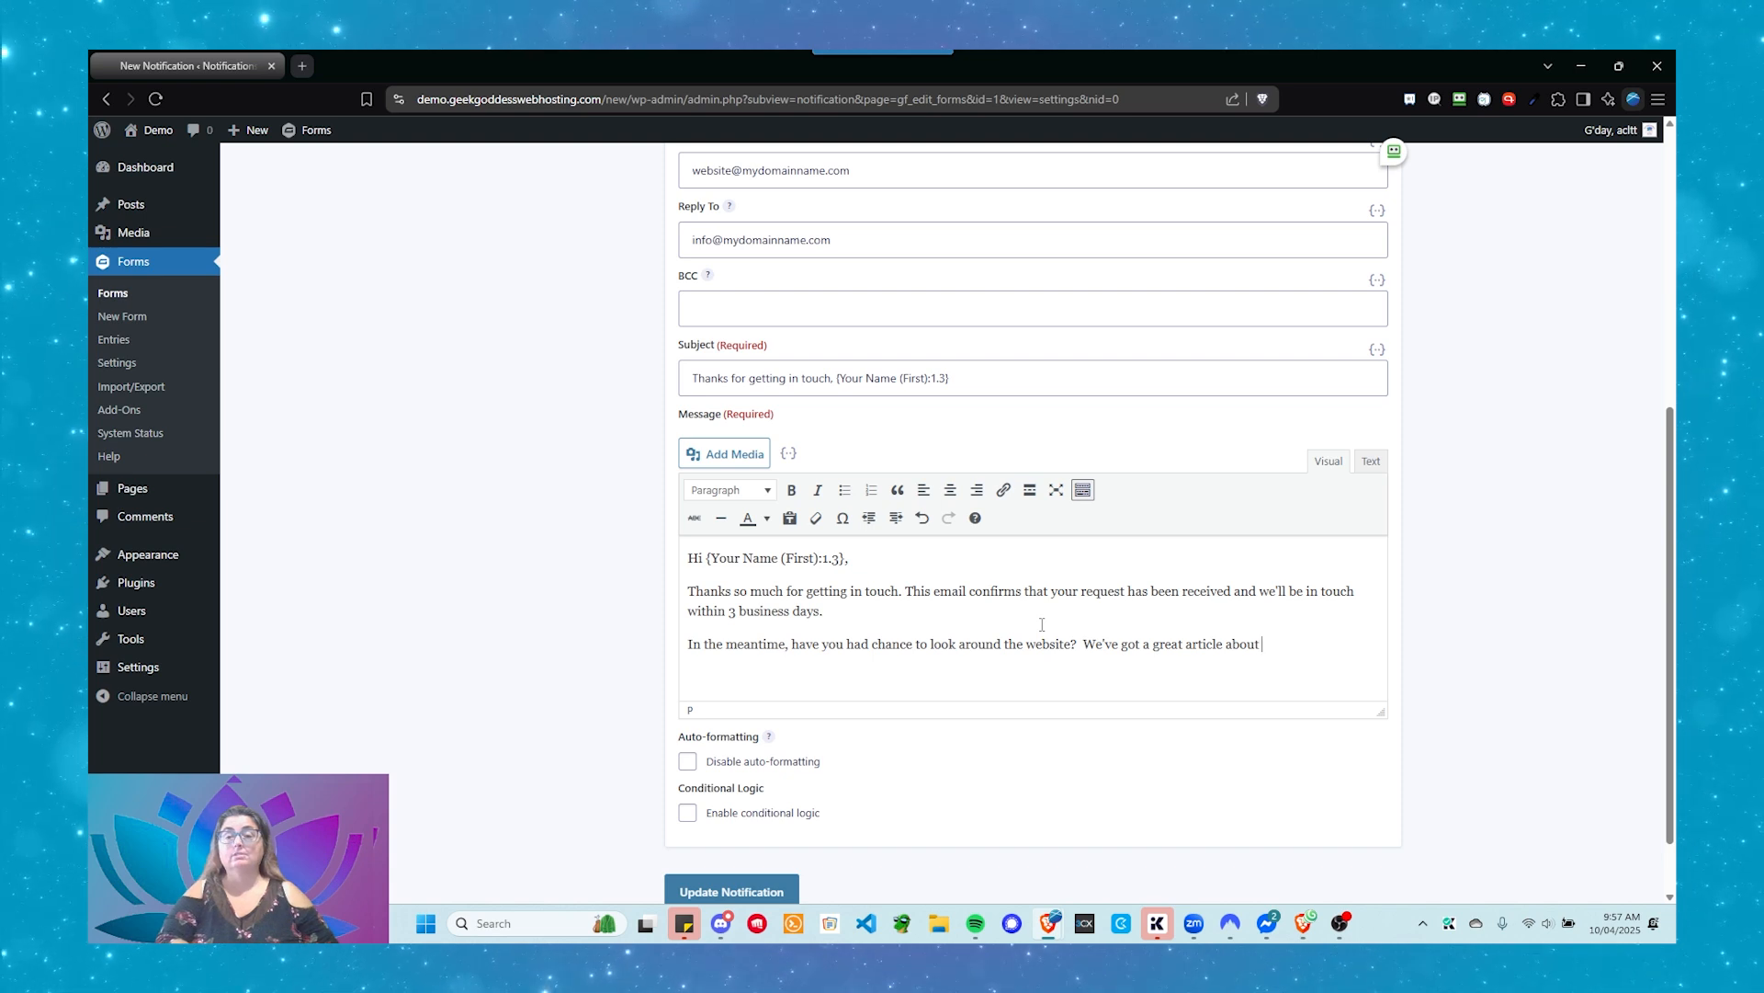
{"action": "type", "text": " xyz, that yo"}
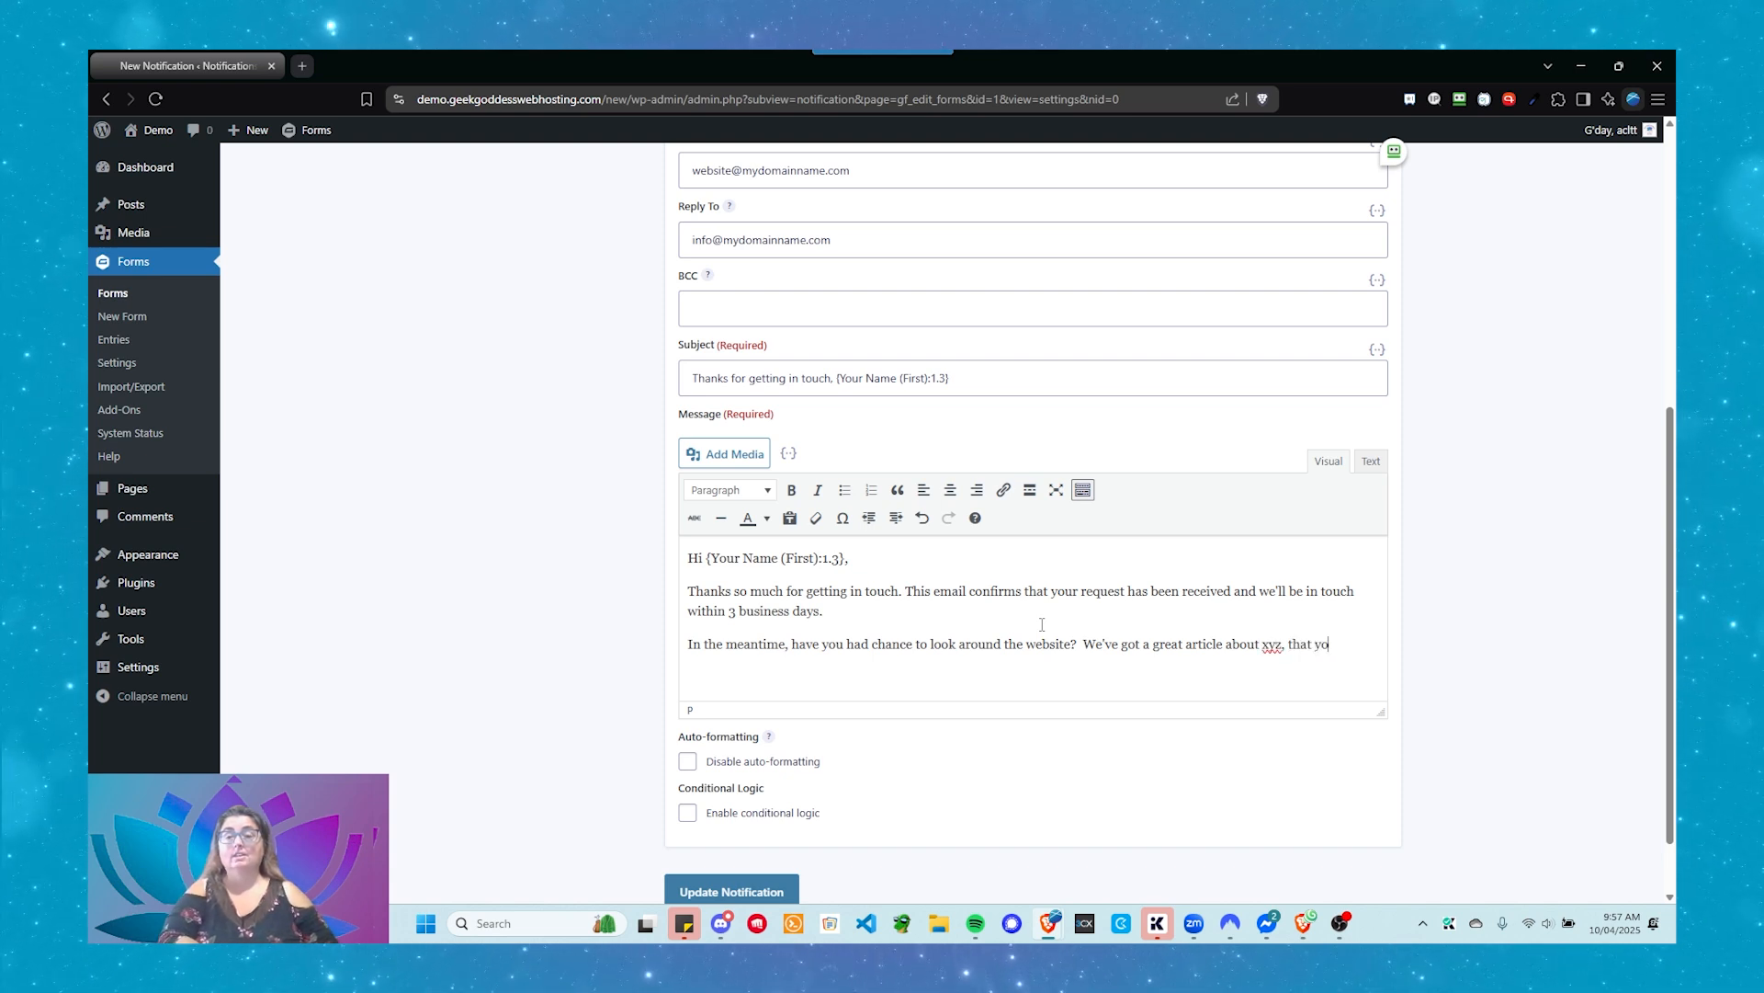
{"action": "type", "text": "u can veiw"}
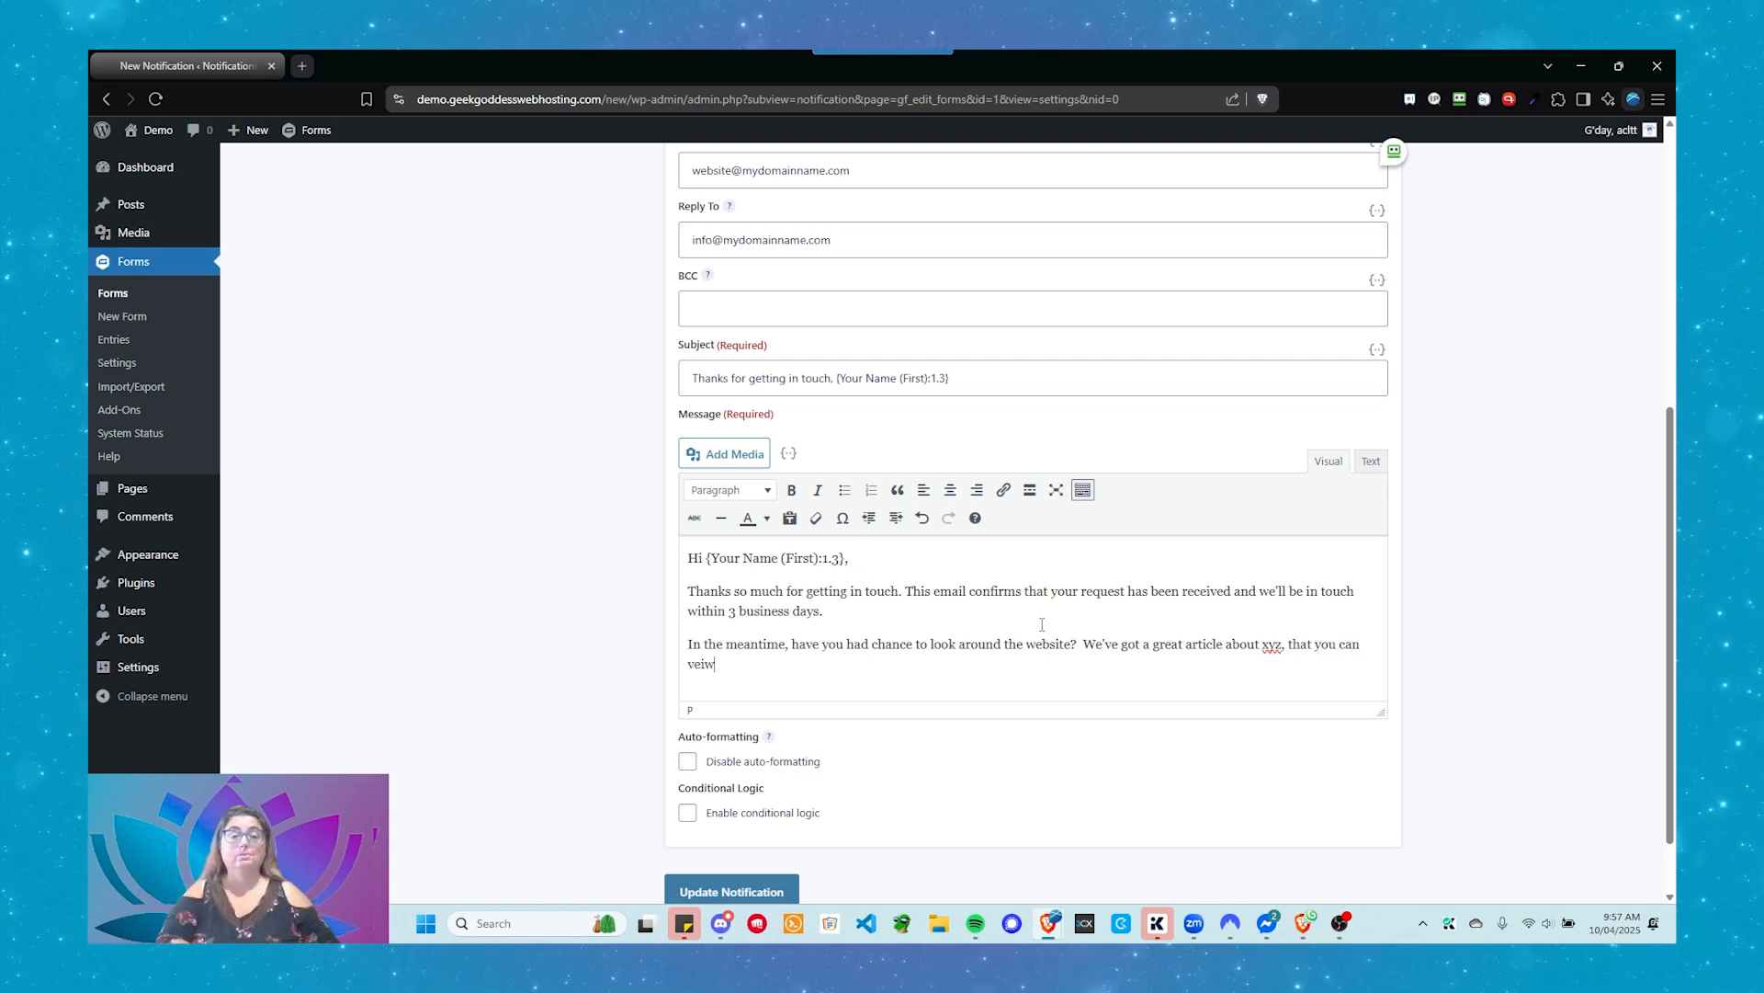
{"action": "key", "text": "BackSpace"}
{"action": "key", "text": "BackSpace"}
{"action": "type", "text": "iwe"}
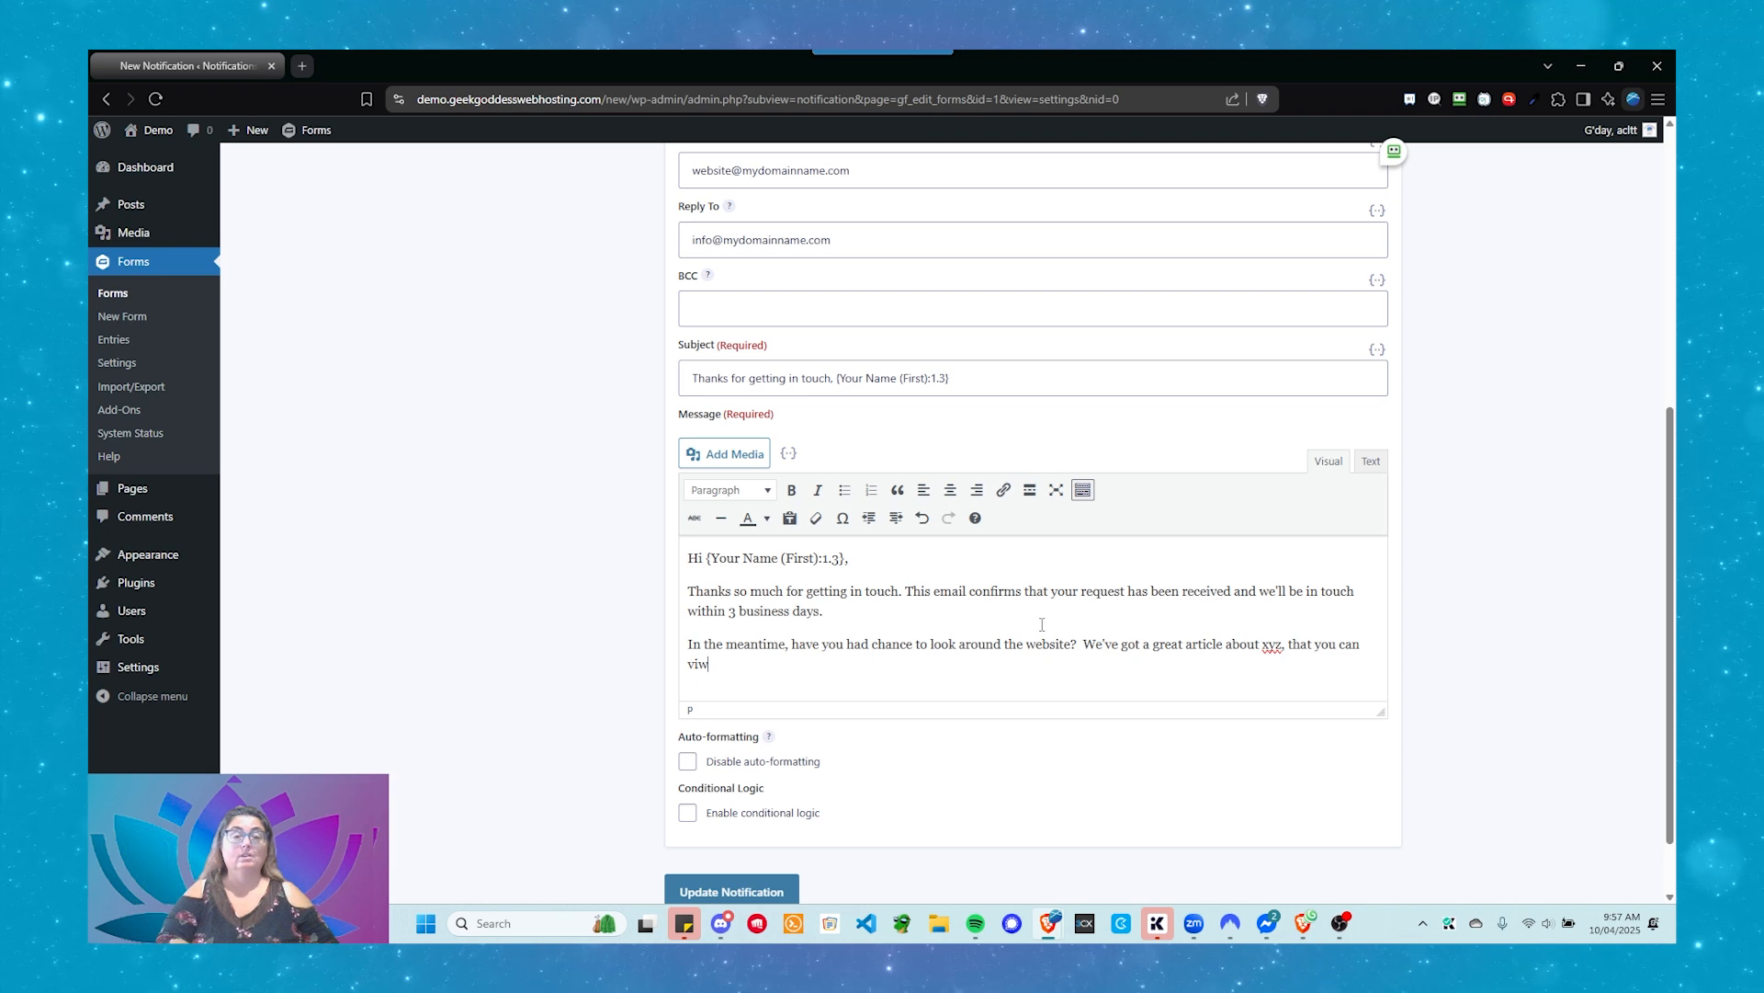
{"action": "type", "text": "here: "}
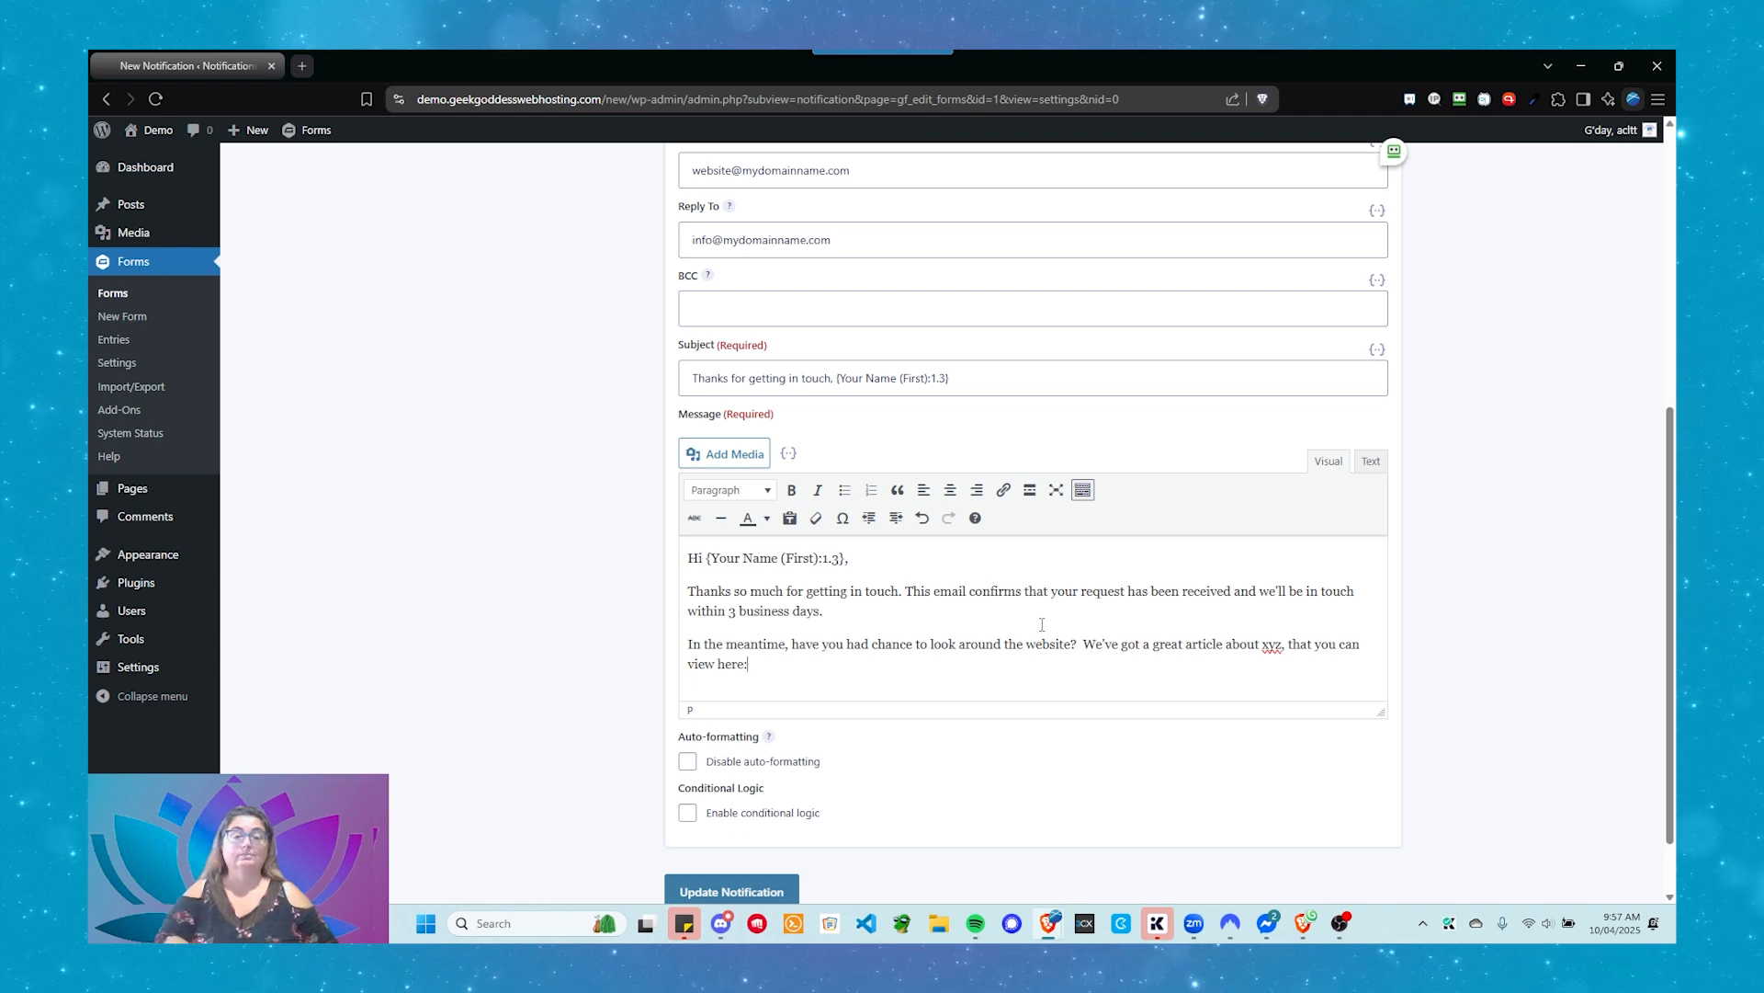
Step: Complete the article sentence with the placeholder title "XYZ Article."
{"action": "type", "text": "X"}
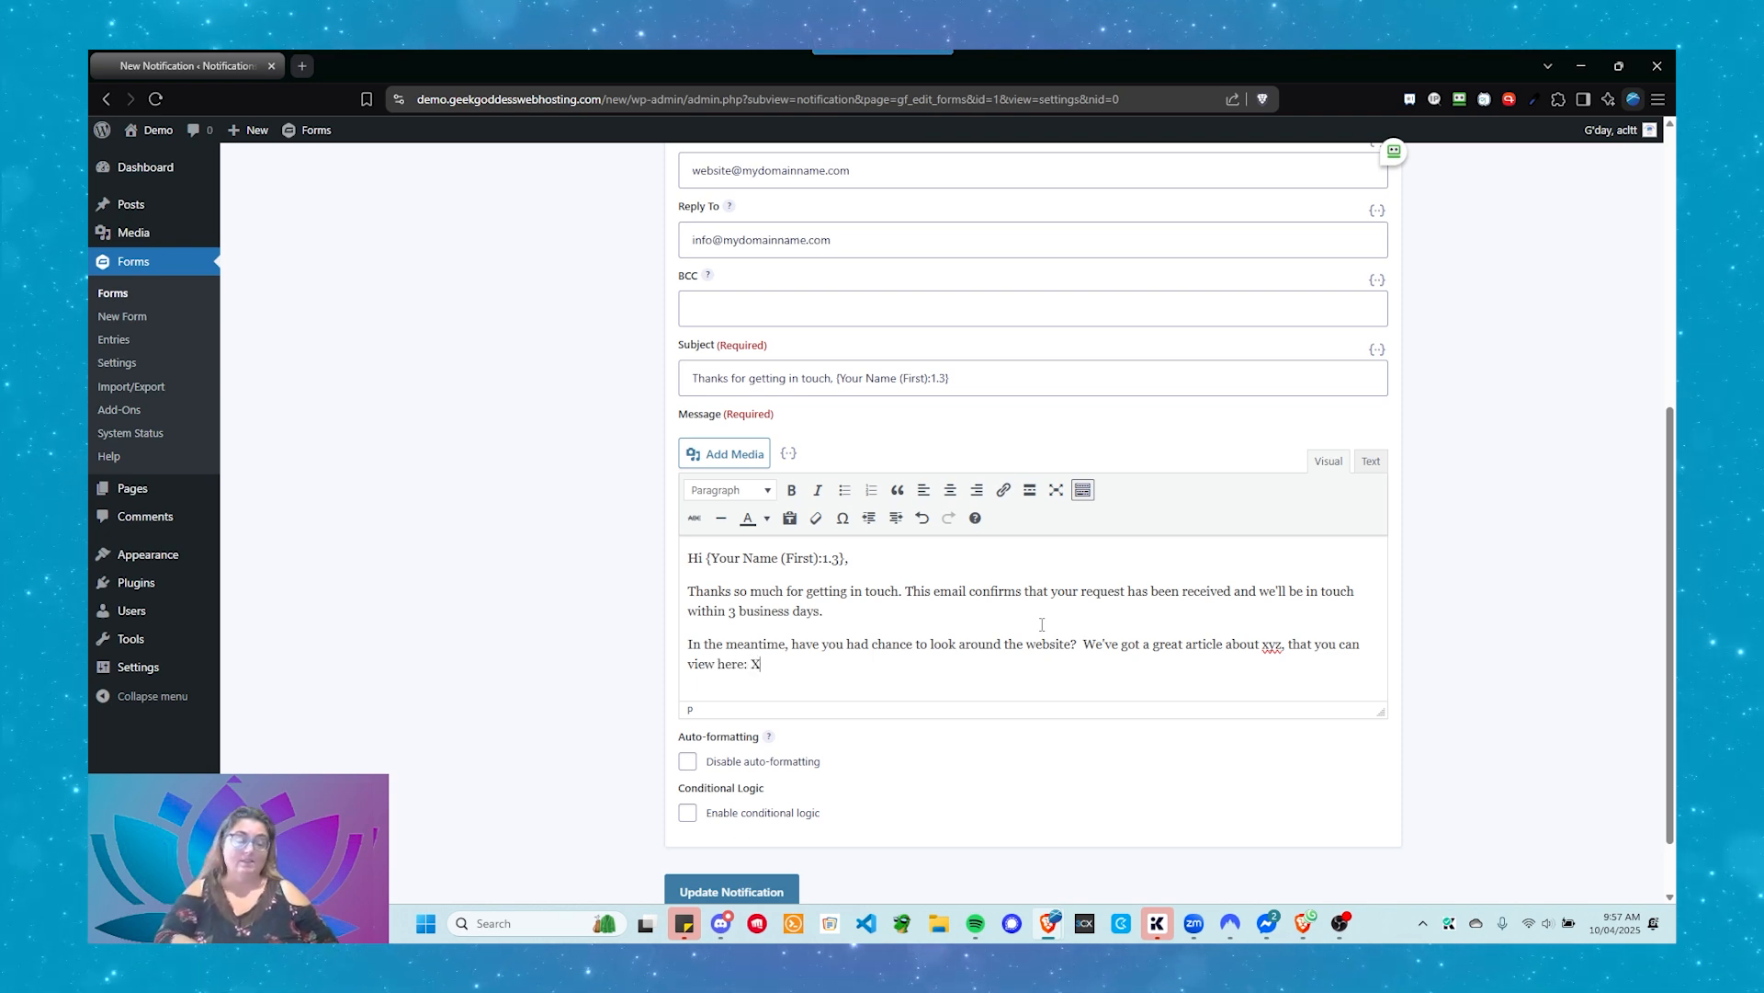
{"action": "type", "text": "YZ Zr"}
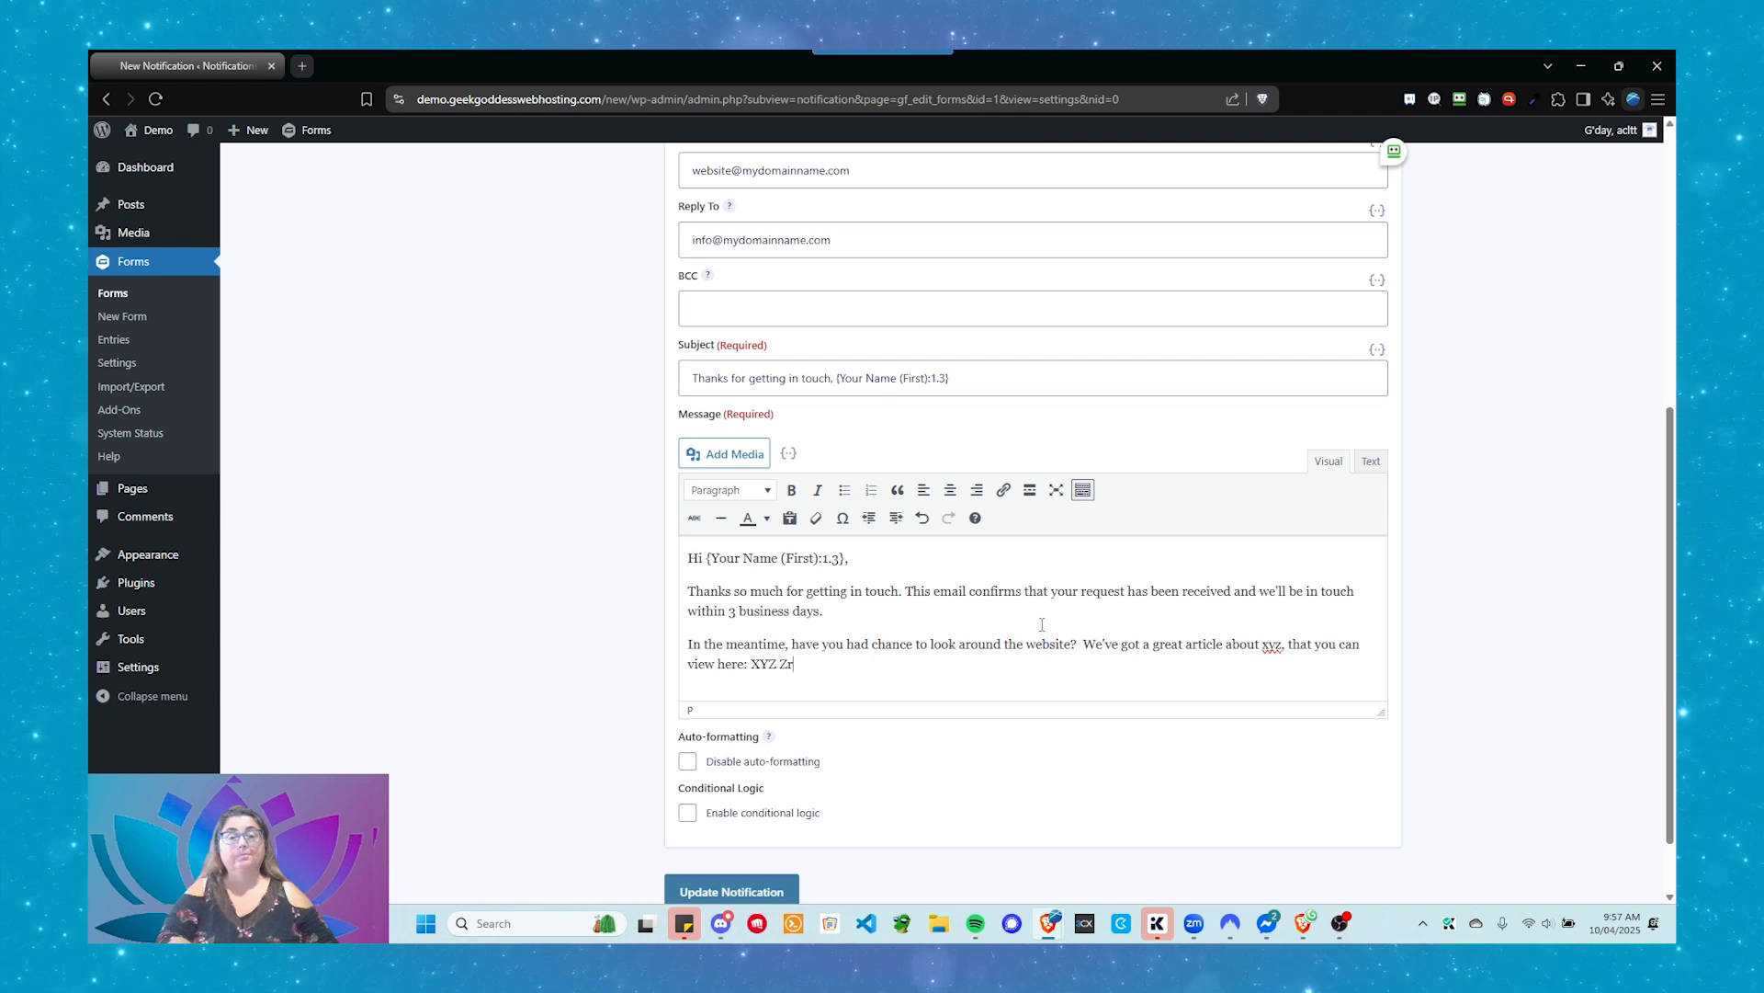
{"action": "key", "text": "BackSpace"}
{"action": "type", "text": "Article."}
Step: Leave an empty line and close the message with "All the best," and the sender's name on a new line
{"action": "key", "text": "Return"}
{"action": "key", "text": "Return"}
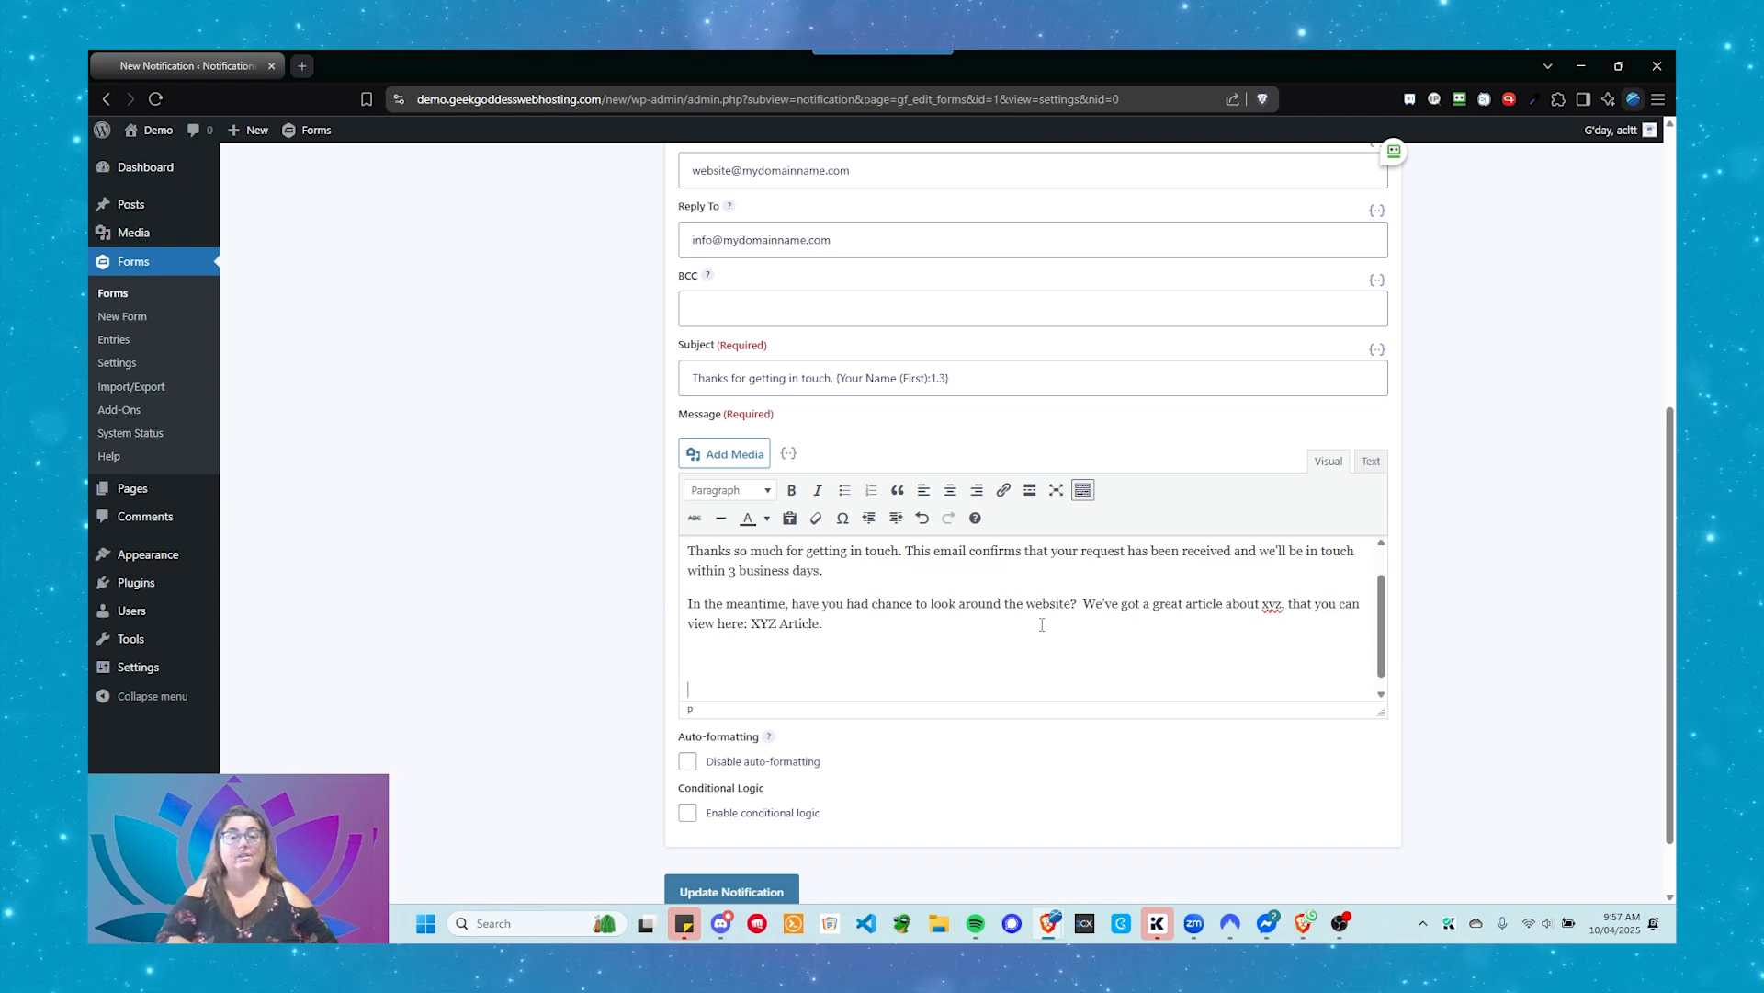
{"action": "type", "text": "All the"}
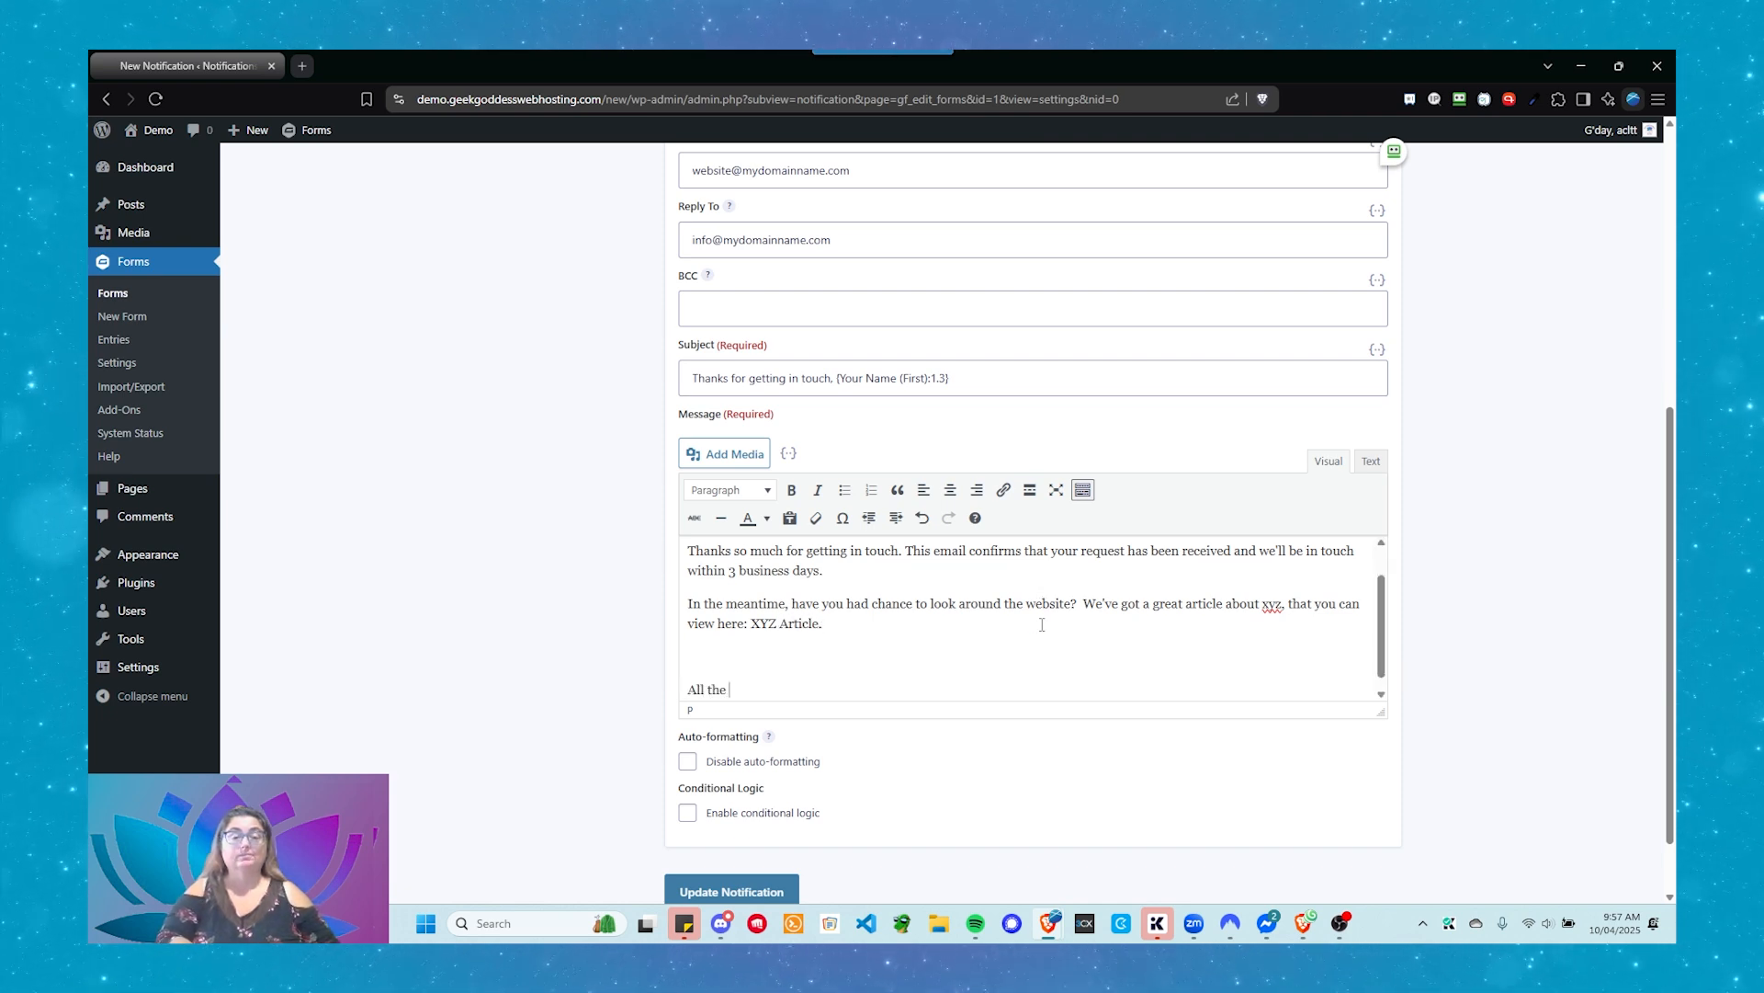
{"action": "type", "text": ".best,"}
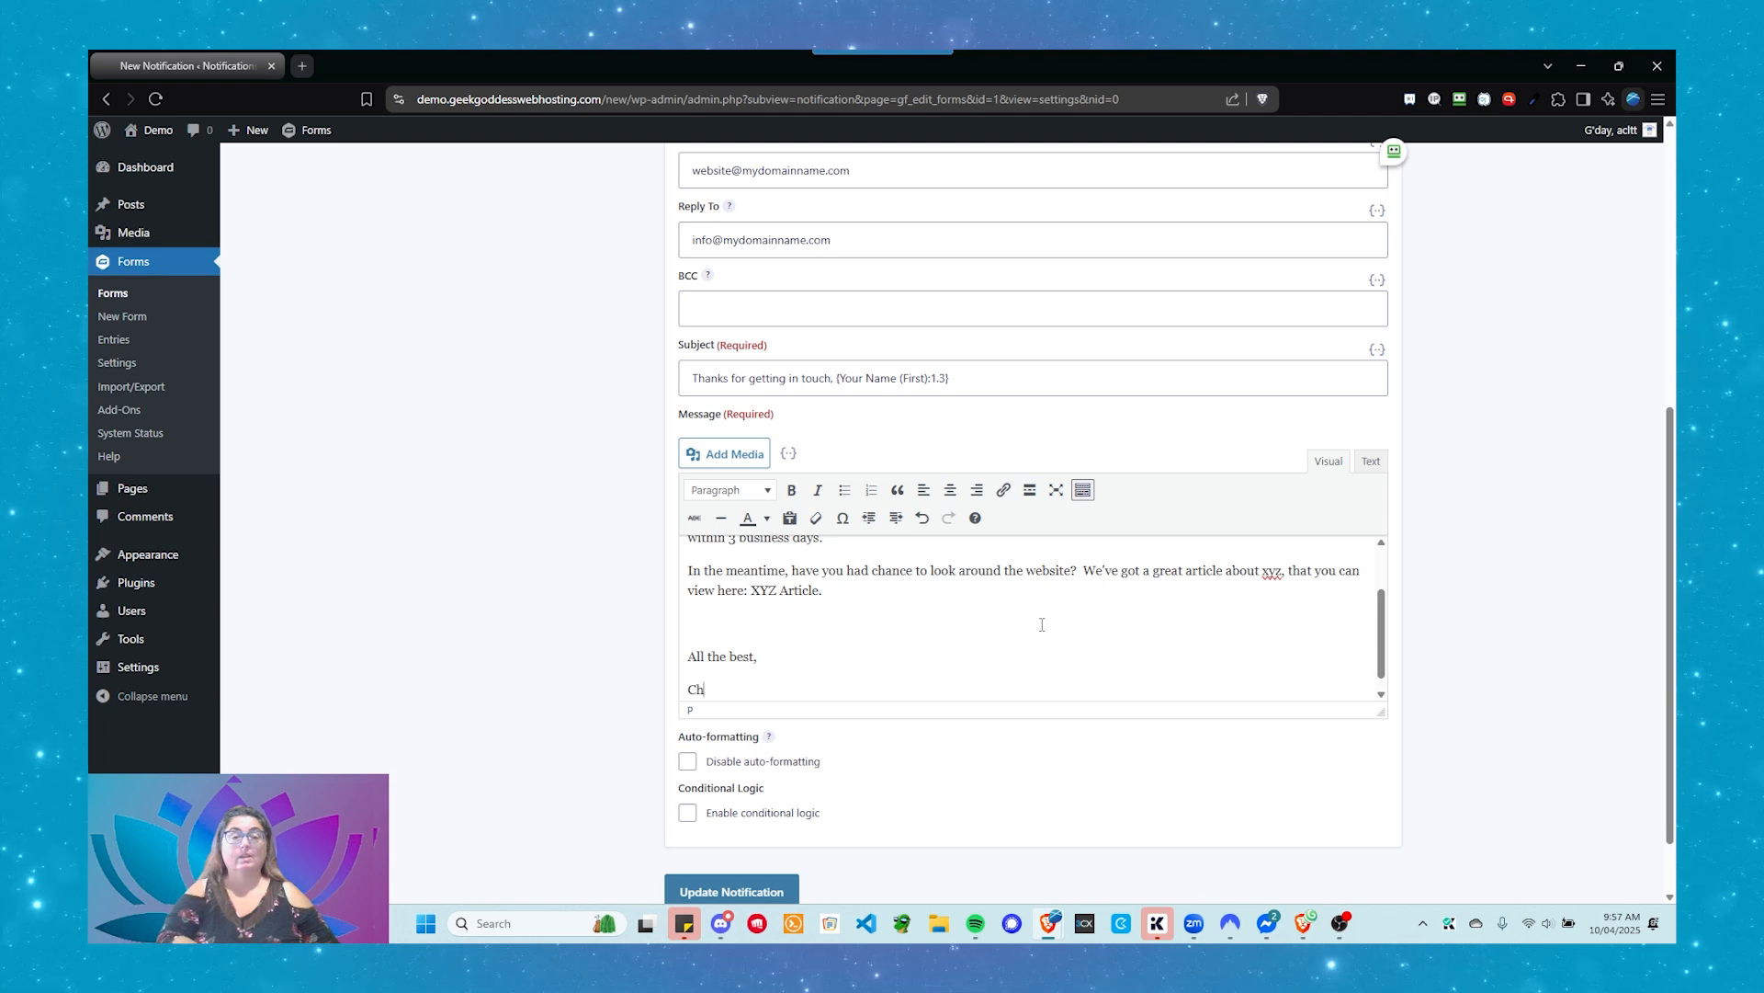
Step: Link the text "XYZ Article" in the notification message to the site's Sample Page
{"action": "scroll", "coordinate": [1029, 639], "scroll_direction": "up", "scroll_amount": 3}
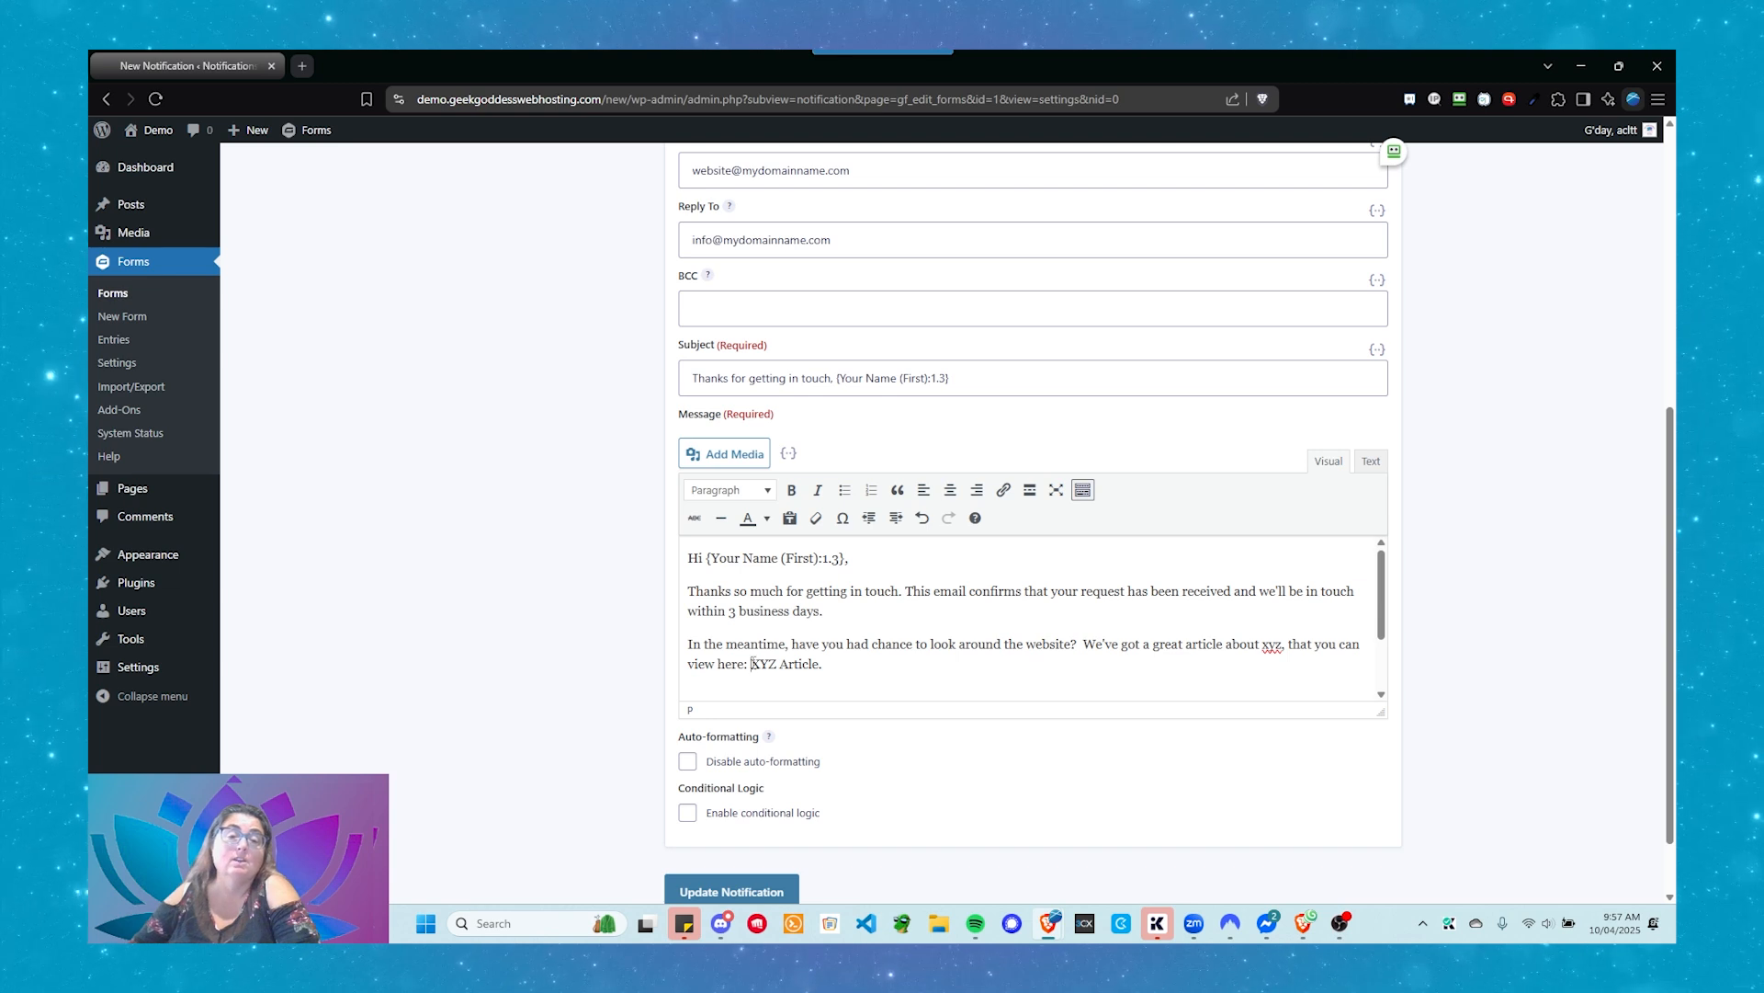
{"action": "left_click_drag", "start_coordinate": [752, 664], "coordinate": [802, 665]}
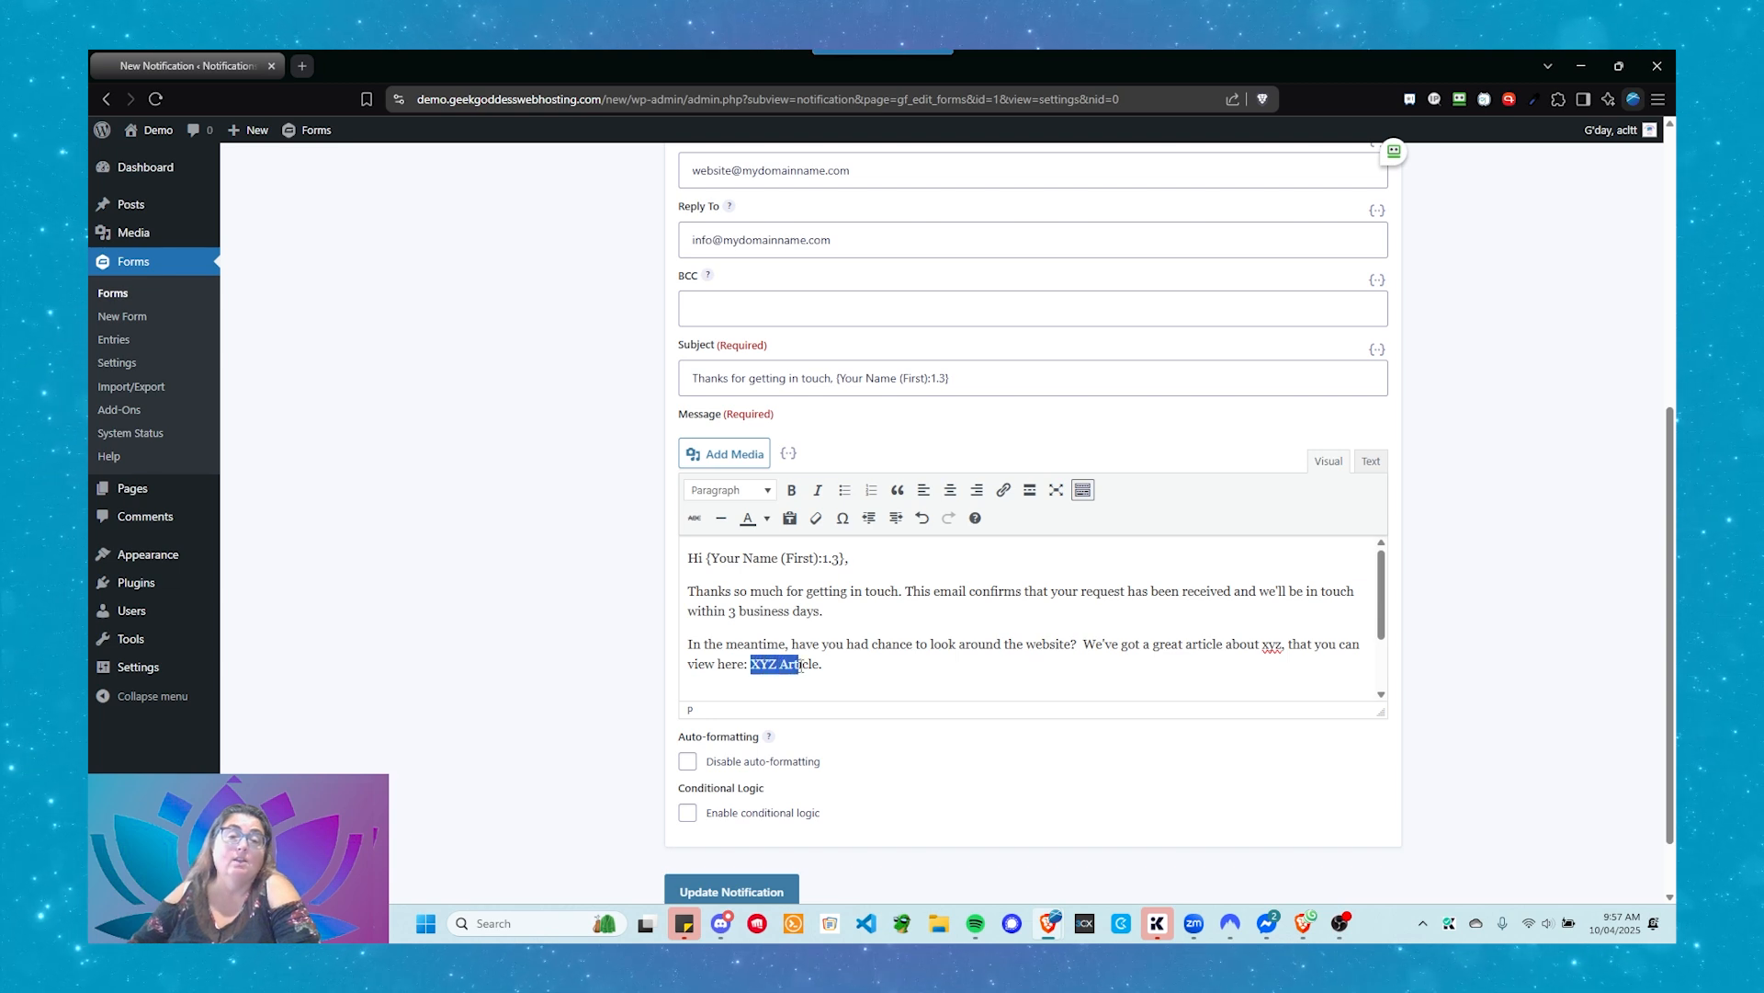
{"action": "left_click", "coordinate": [1005, 491]}
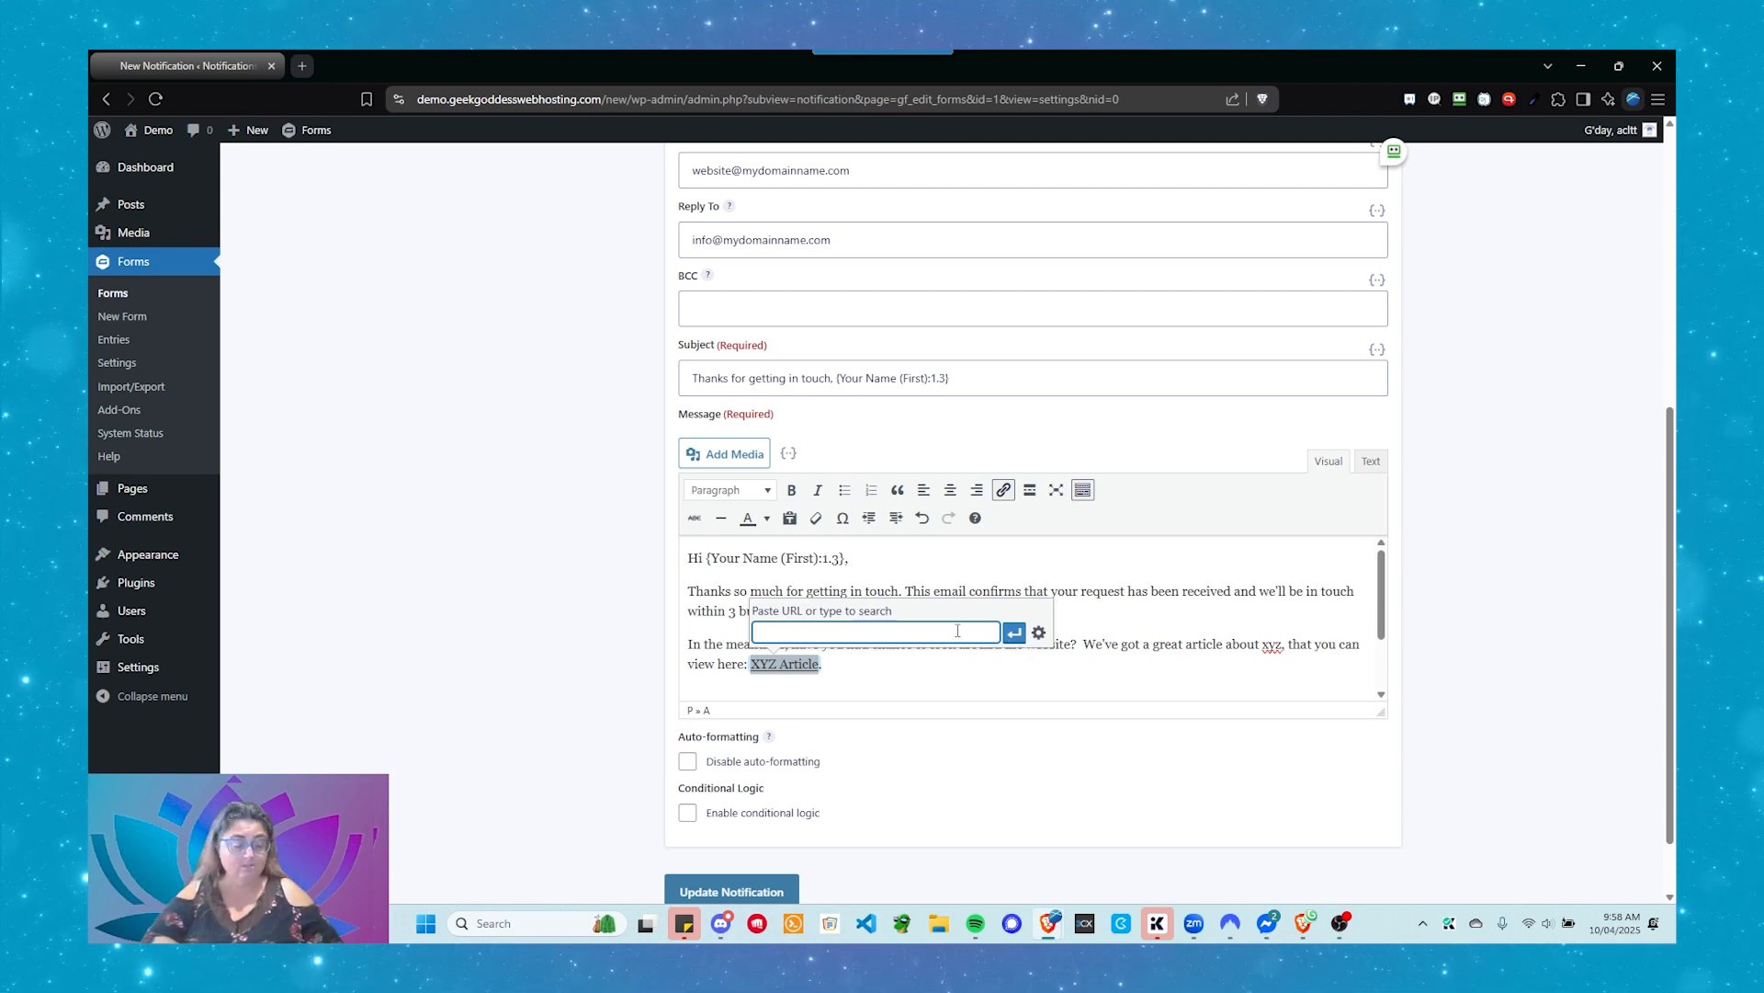
{"action": "type", "text": "Samp"}
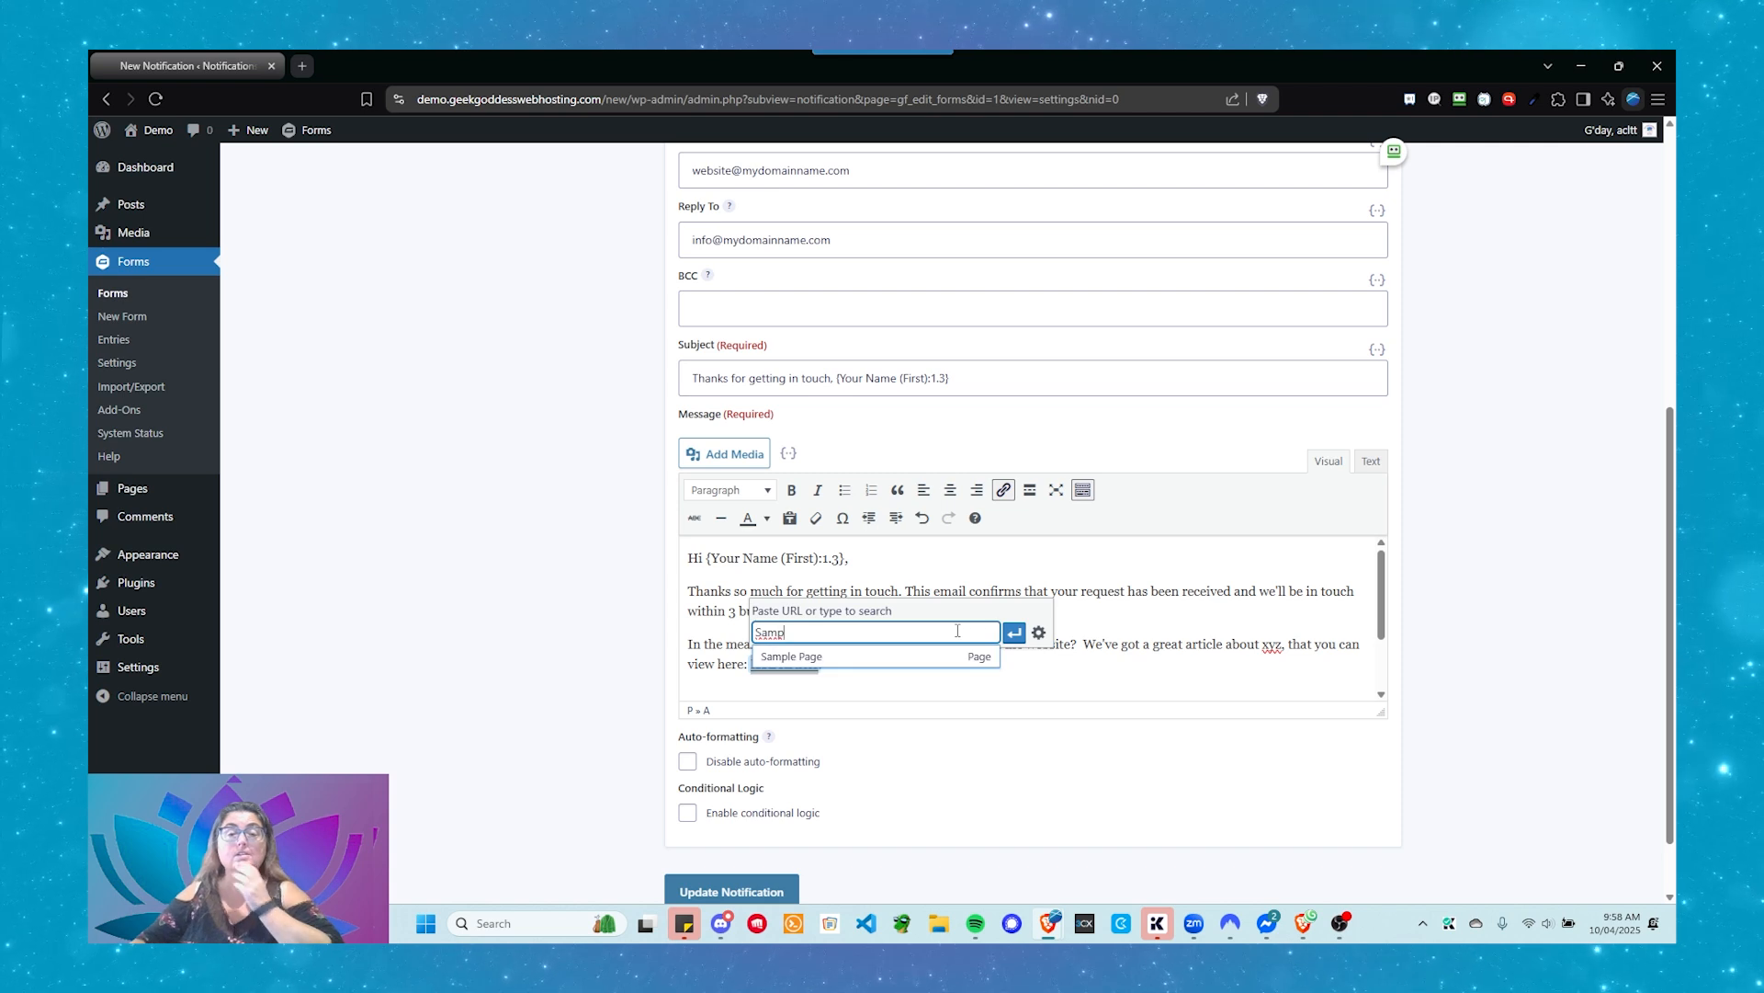
{"action": "left_click", "coordinate": [815, 660]}
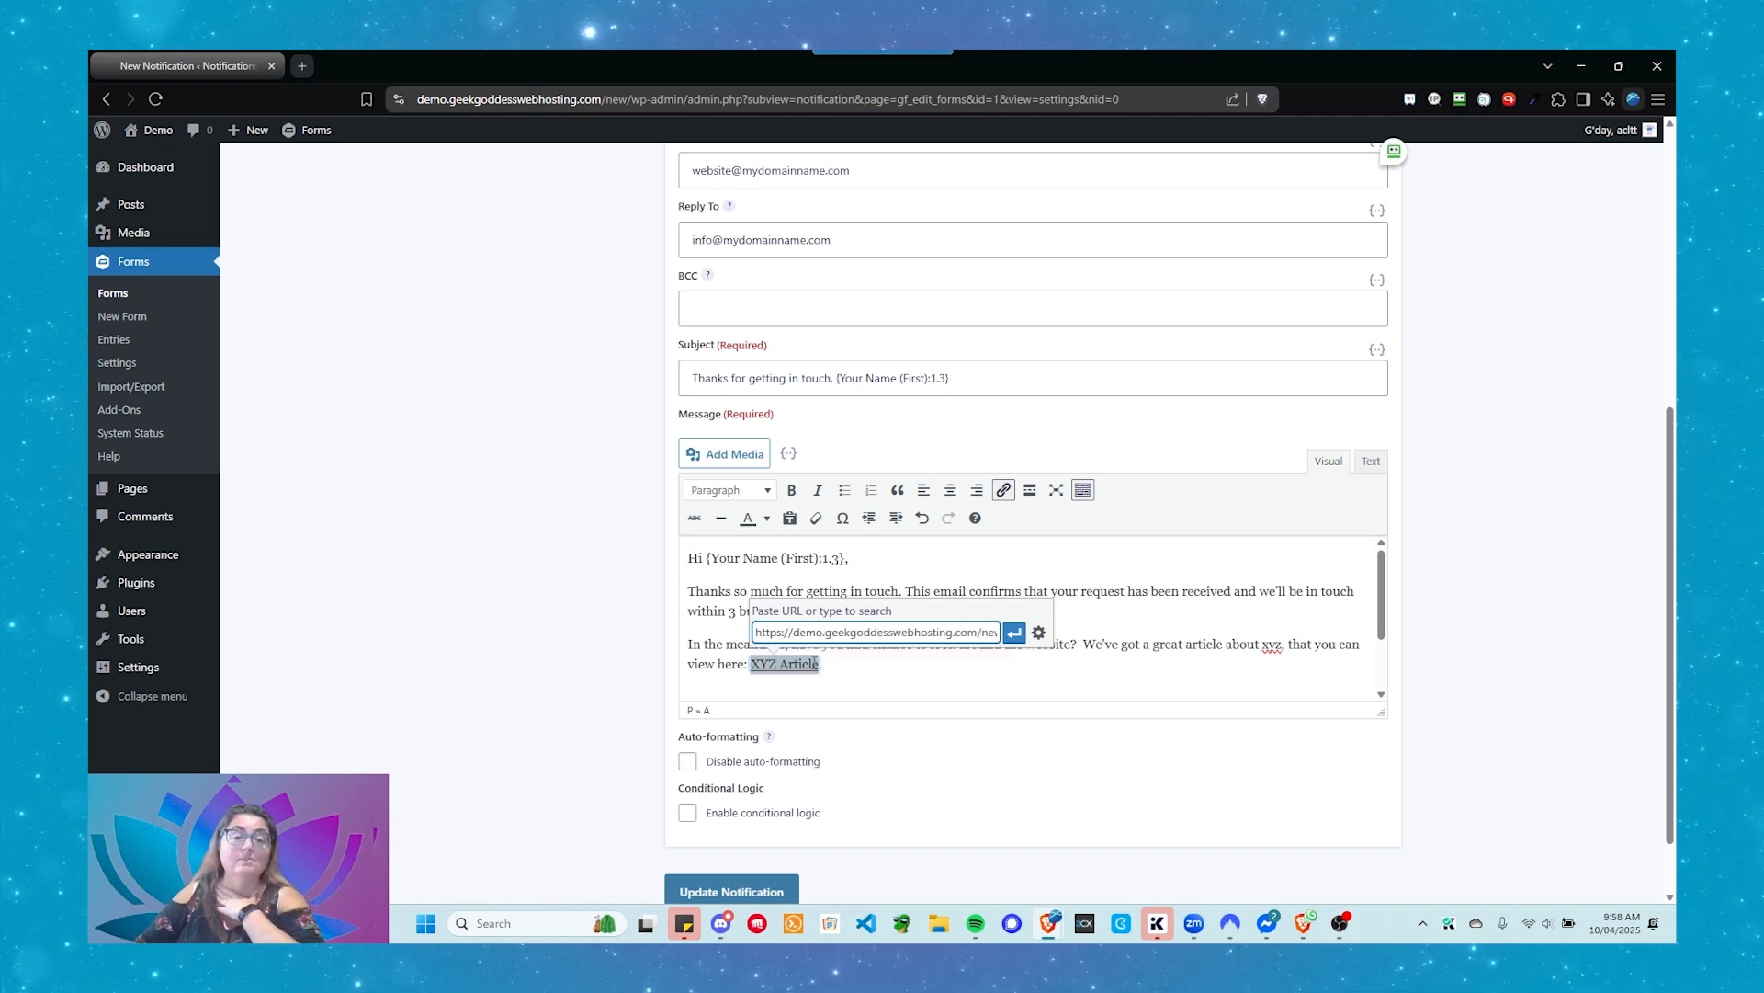
{"action": "left_click", "coordinate": [1015, 633]}
Step: Remove the empty line above the closing "All the best," in the message
{"action": "left_click", "coordinate": [864, 689]}
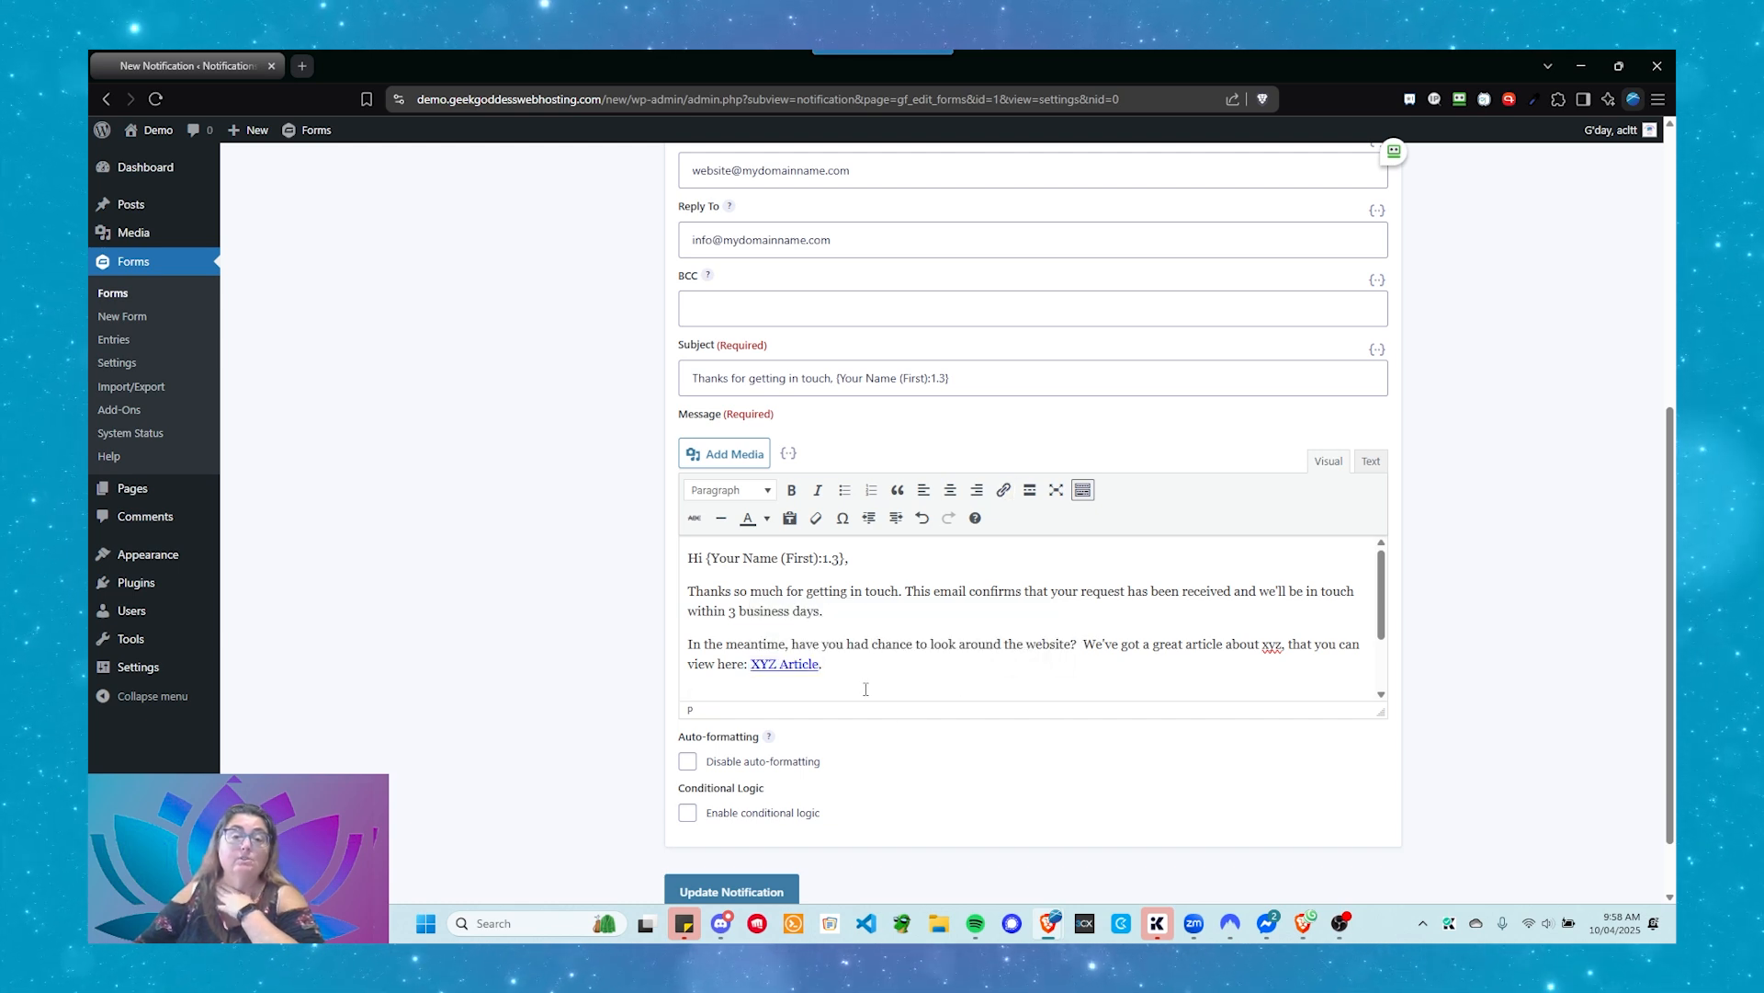
{"action": "scroll", "coordinate": [982, 344], "scroll_direction": "down", "scroll_amount": 1}
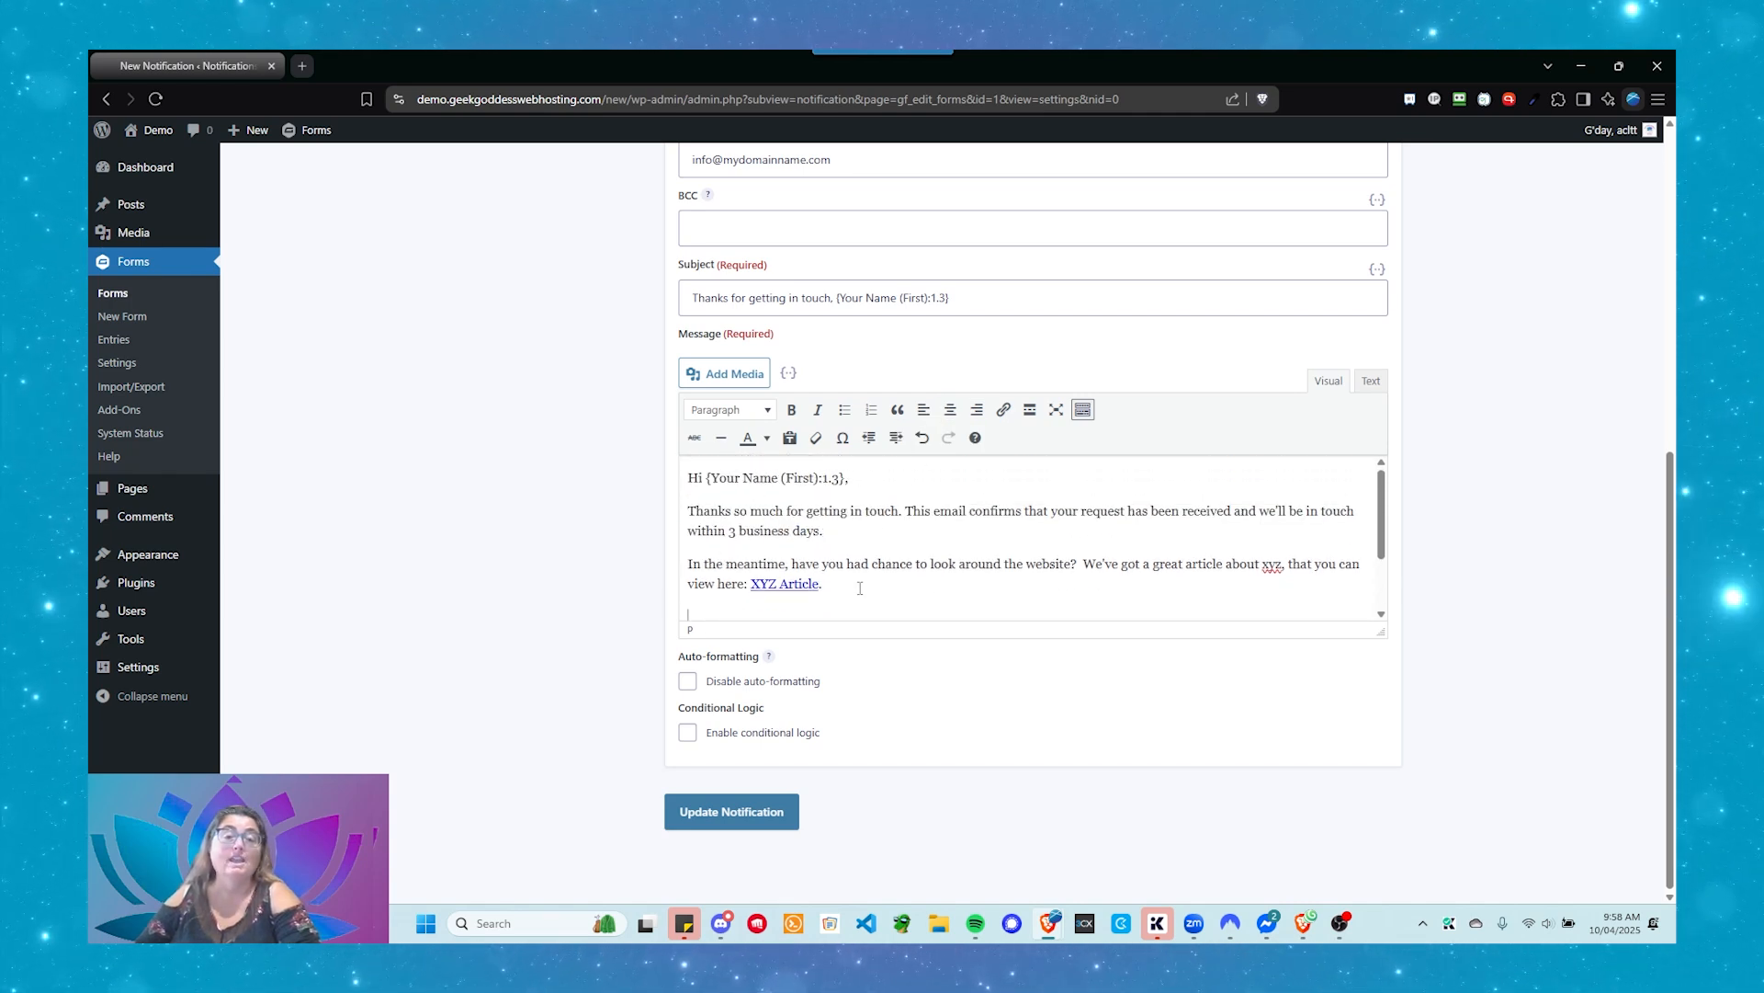
{"action": "type", "text": "All the best, Claude"}
{"action": "scroll", "coordinate": [859, 586], "scroll_direction": "up", "scroll_amount": 2}
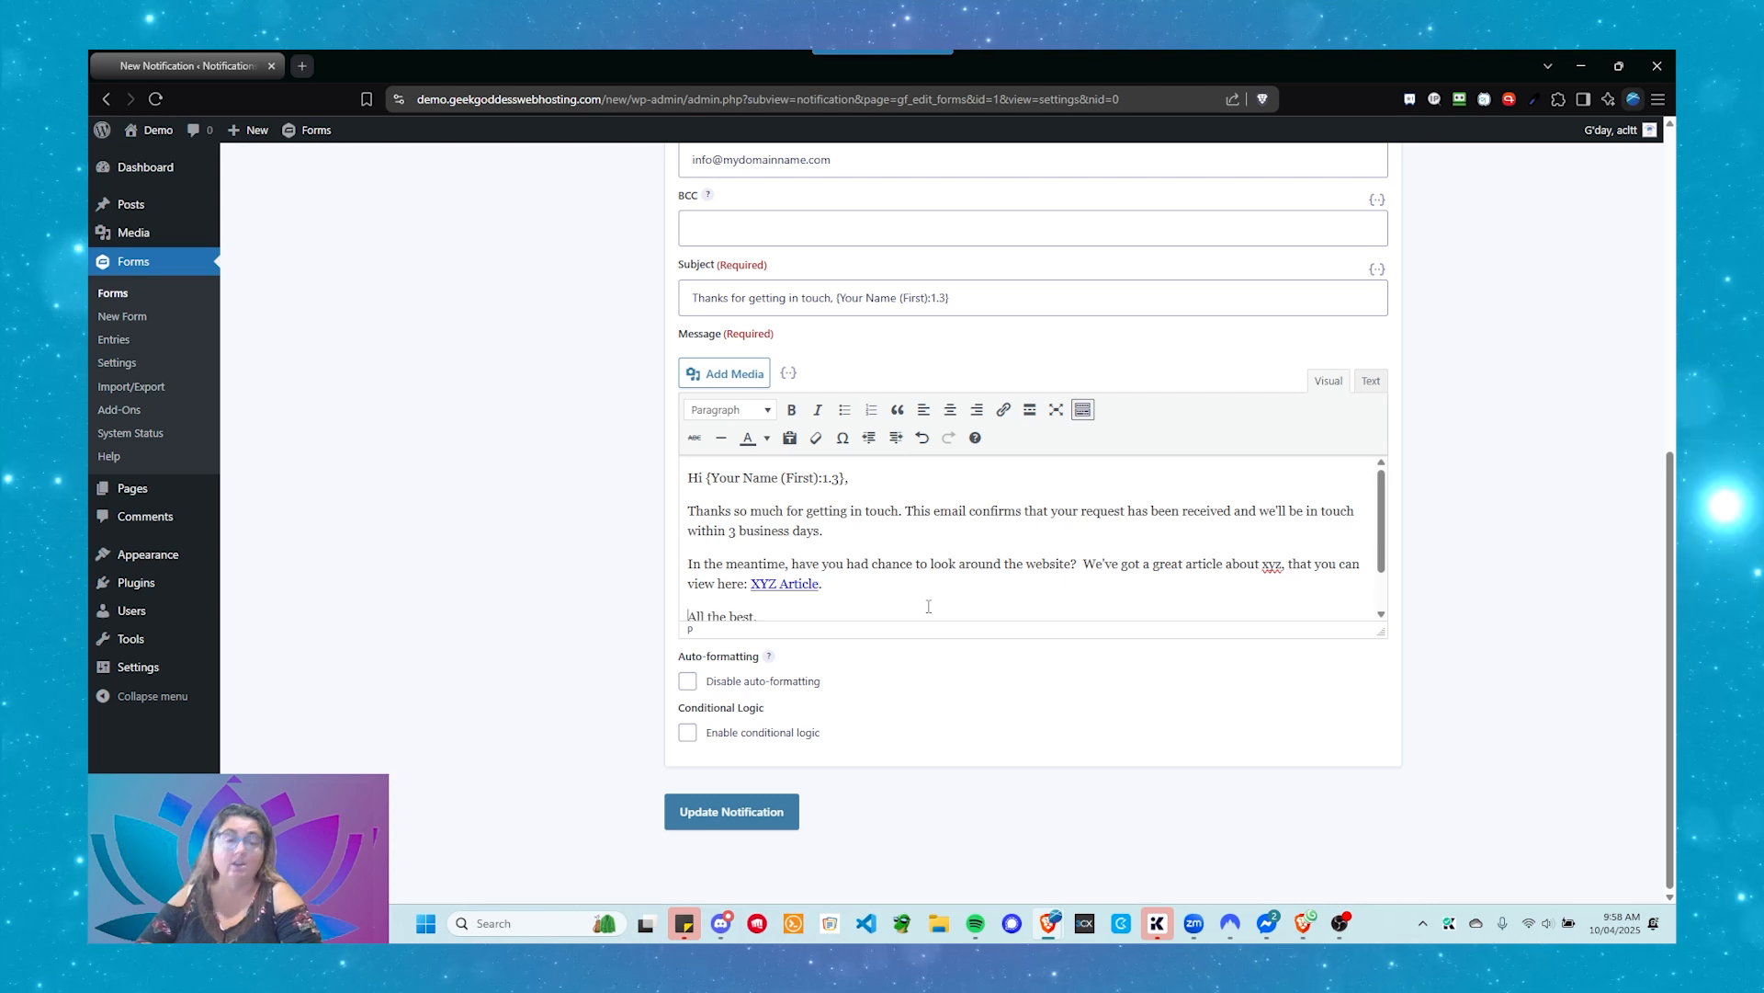
Step: Review the Recipient notification's sender fields, subject and complete message text from greeting to sign-off
{"action": "scroll", "coordinate": [915, 534], "scroll_direction": "up", "scroll_amount": 2}
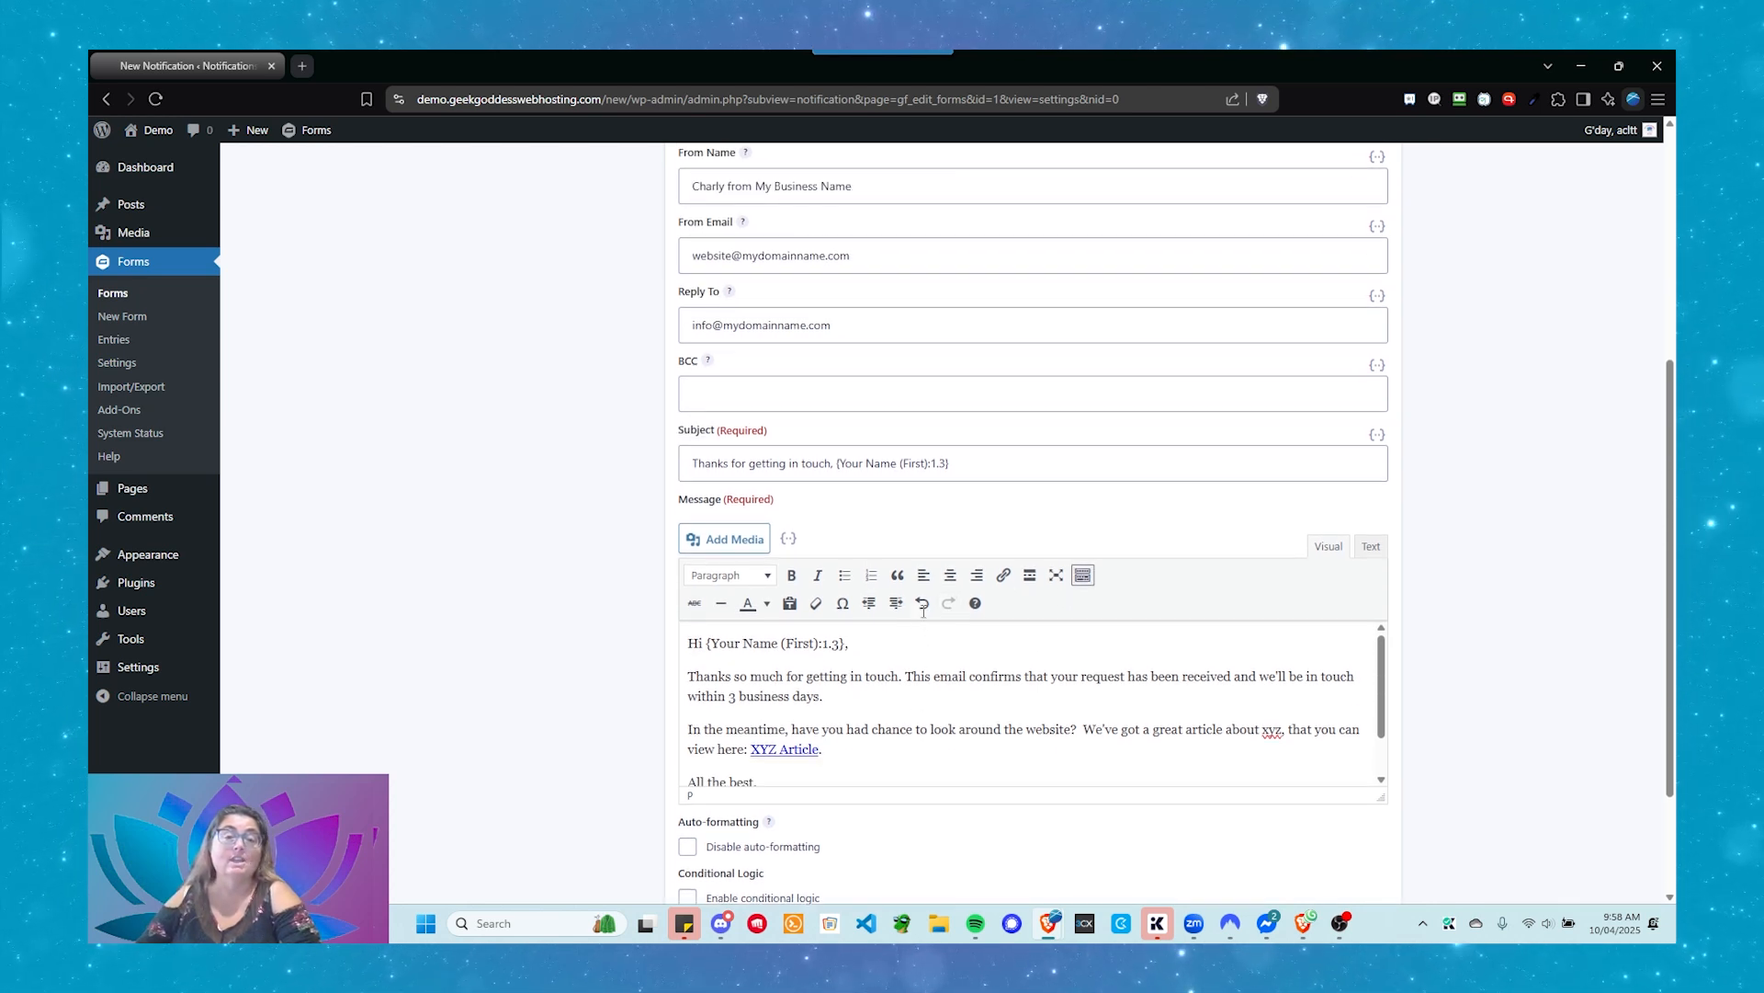
{"action": "scroll", "coordinate": [926, 617], "scroll_direction": "down", "scroll_amount": 1}
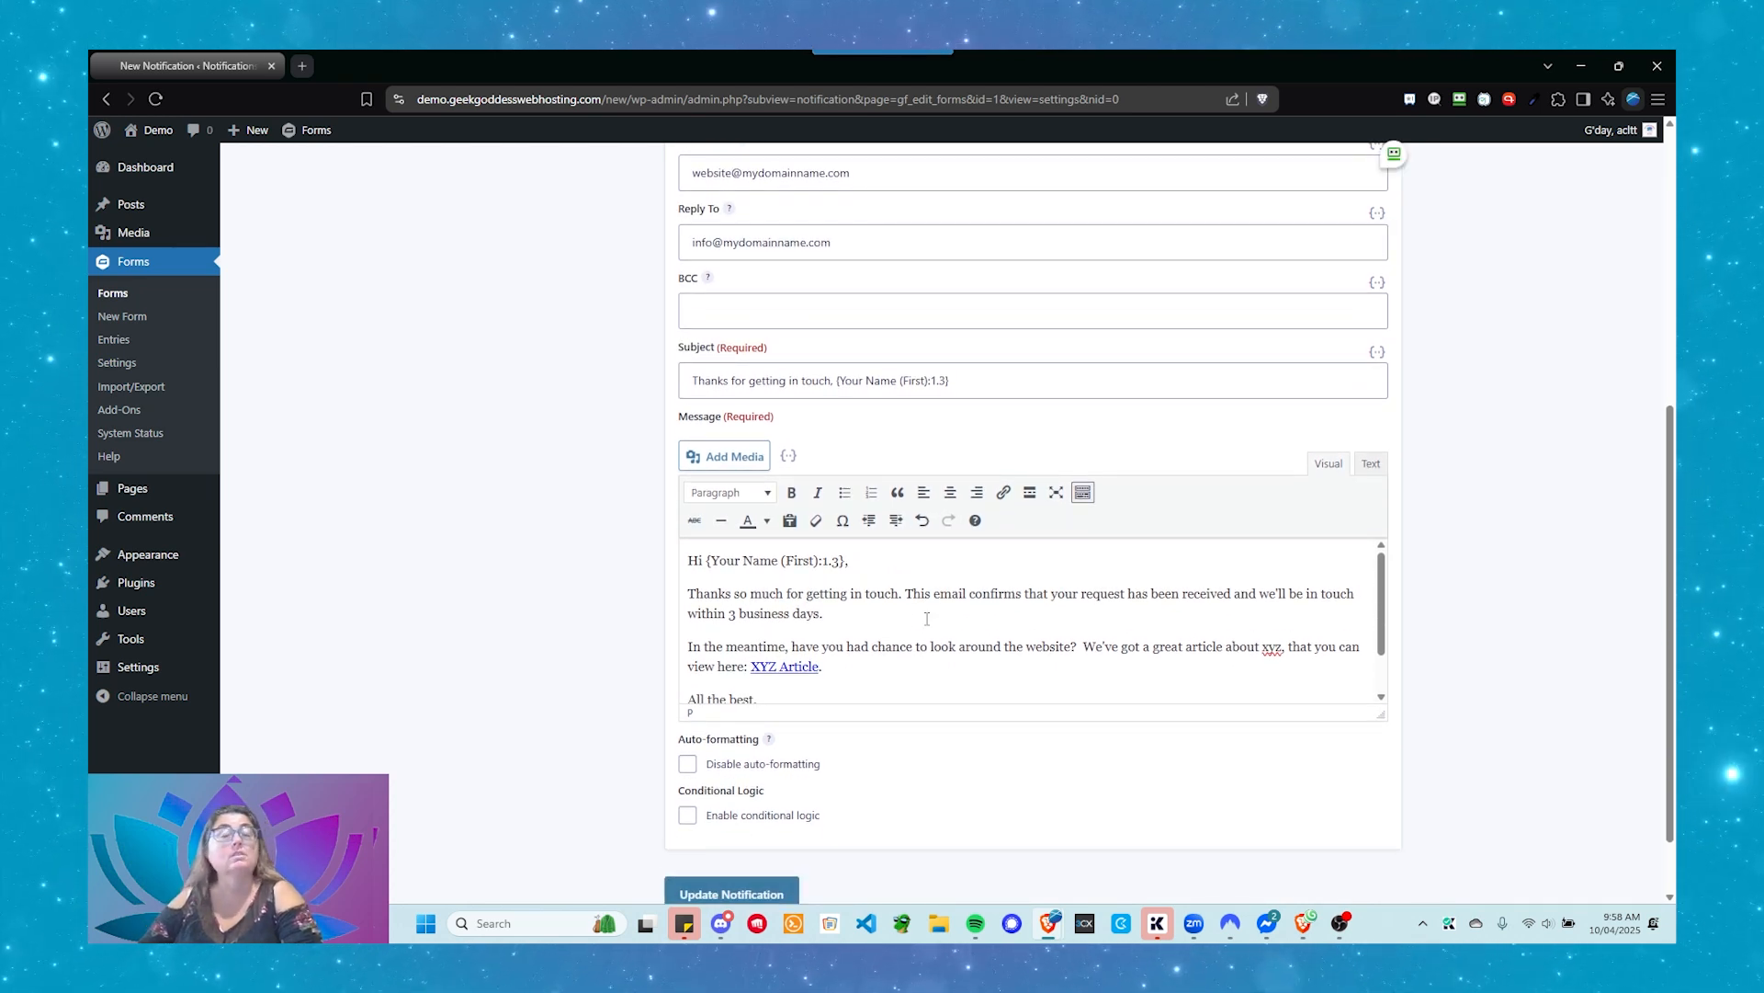
{"action": "scroll", "coordinate": [927, 617], "scroll_direction": "down", "scroll_amount": 1}
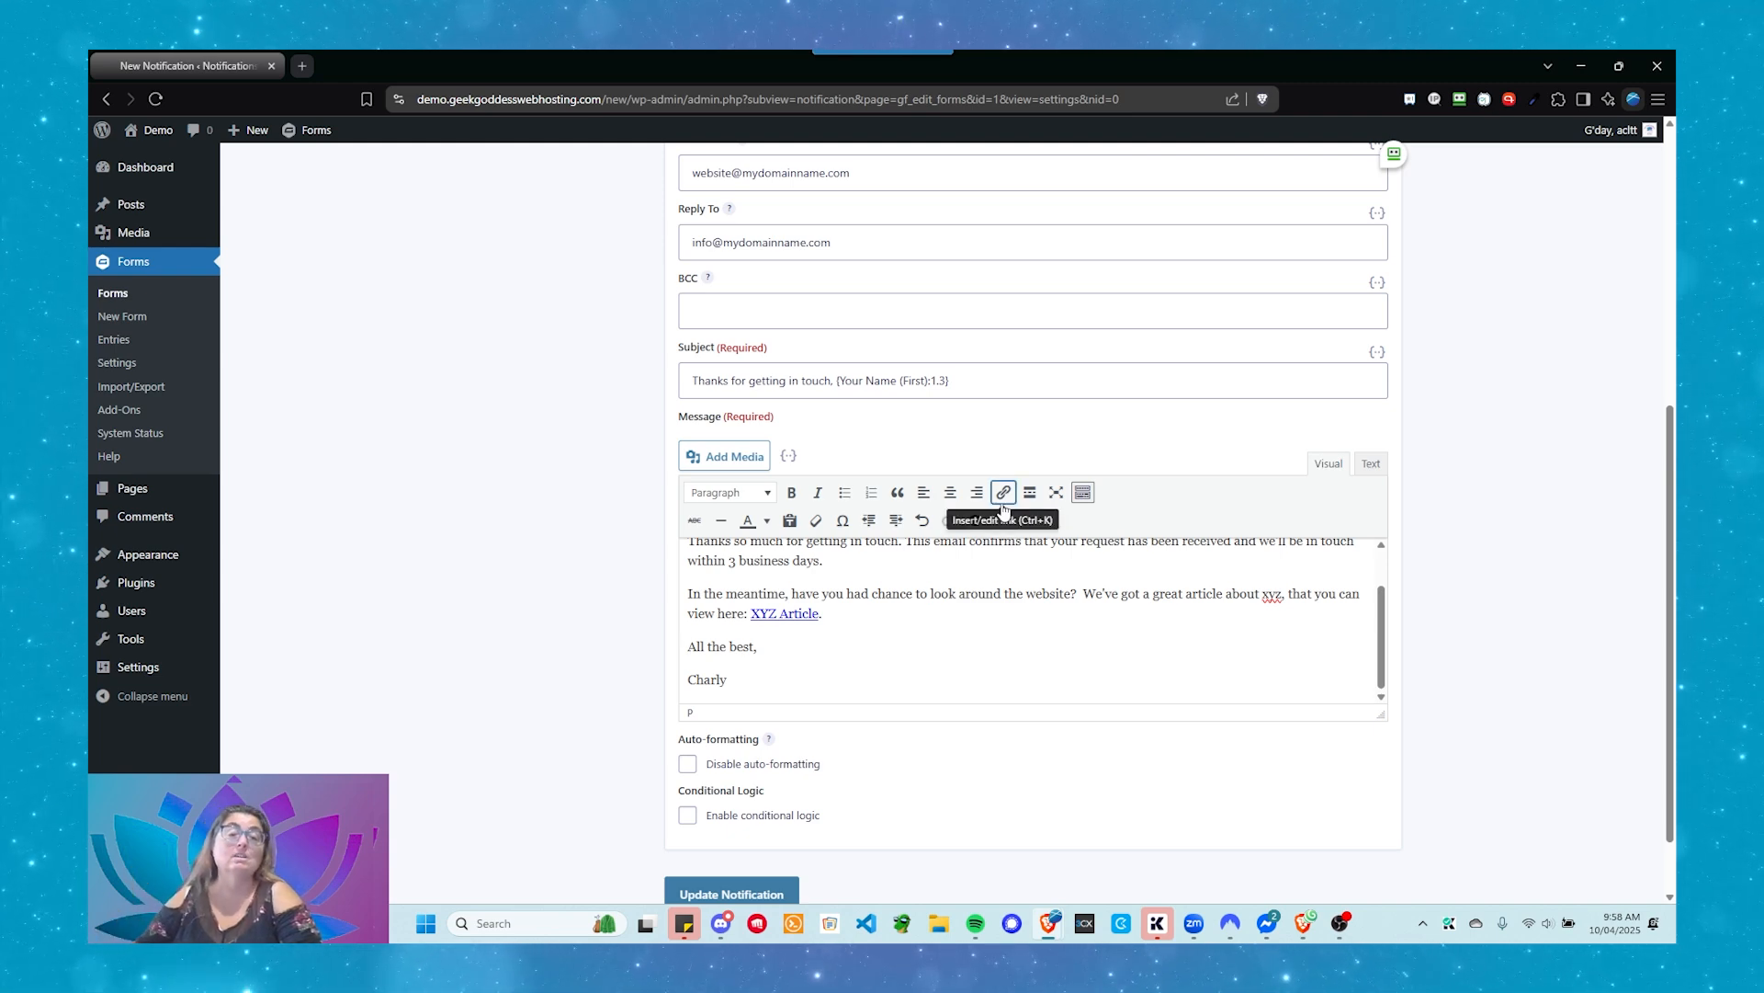
{"action": "scroll", "coordinate": [976, 643], "scroll_direction": "up", "scroll_amount": 1}
{"action": "scroll", "coordinate": [976, 655], "scroll_direction": "down", "scroll_amount": 1}
{"action": "scroll", "coordinate": [976, 656], "scroll_direction": "up", "scroll_amount": 2}
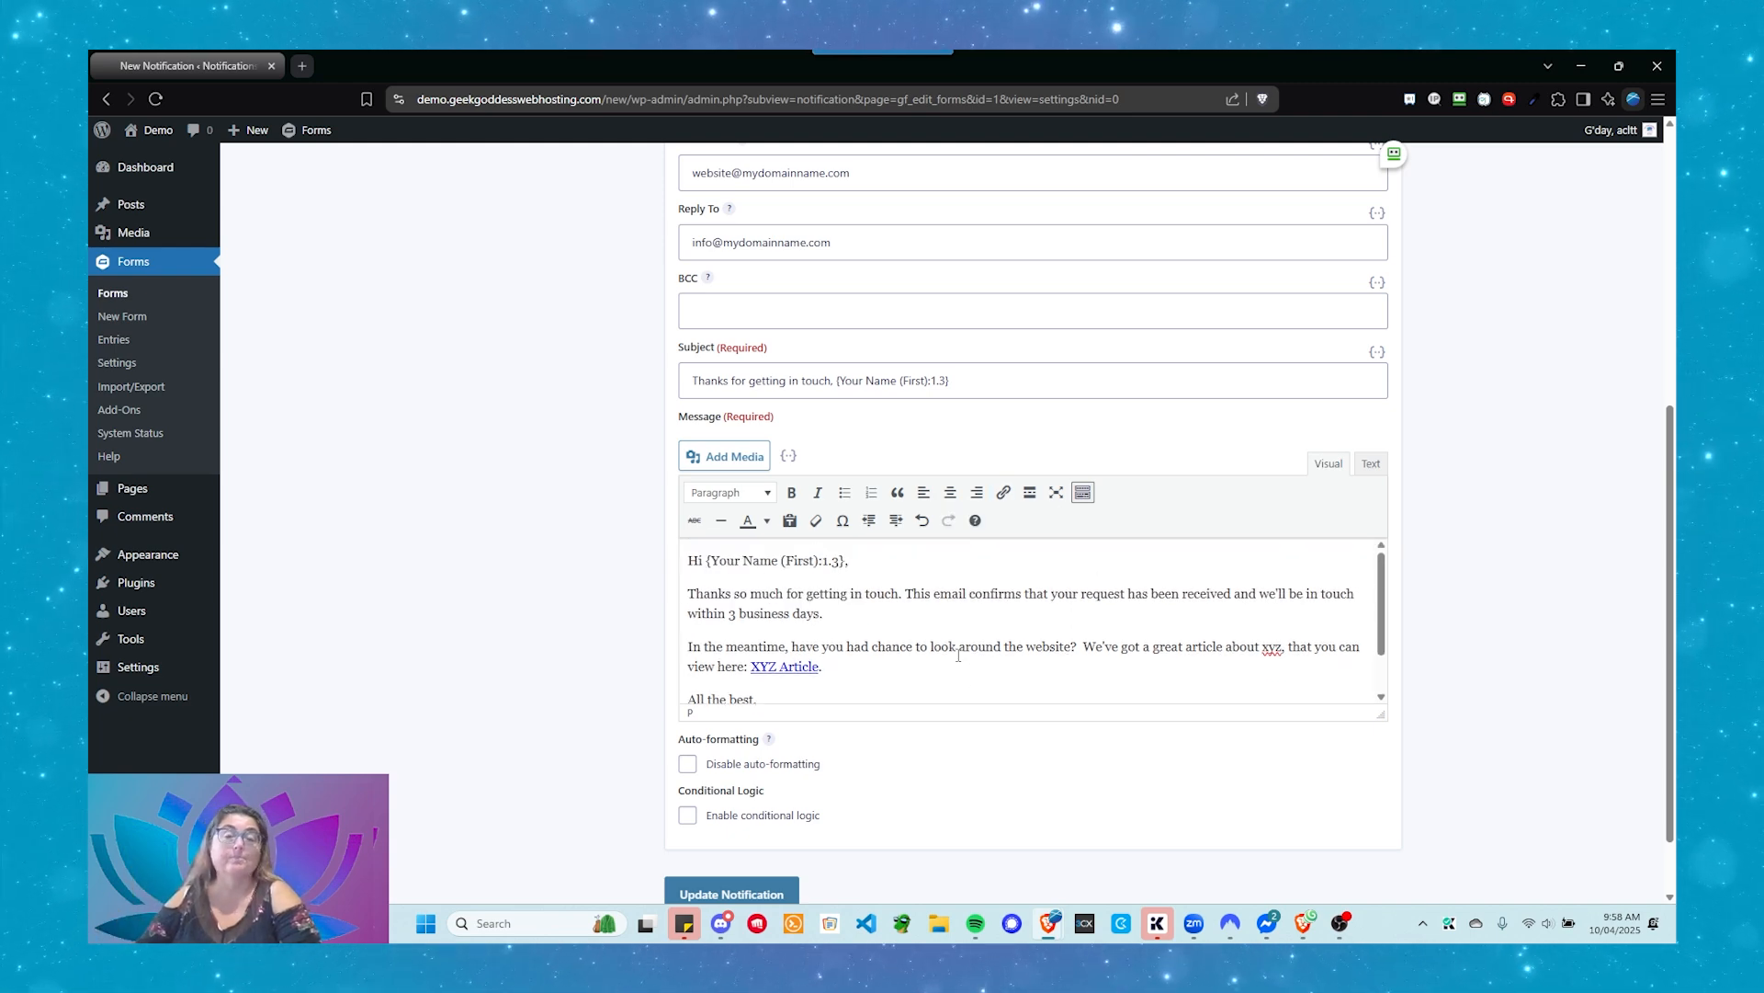
{"action": "scroll", "coordinate": [646, 450], "scroll_direction": "up", "scroll_amount": 5}
{"action": "scroll", "coordinate": [646, 450], "scroll_direction": "down", "scroll_amount": 5}
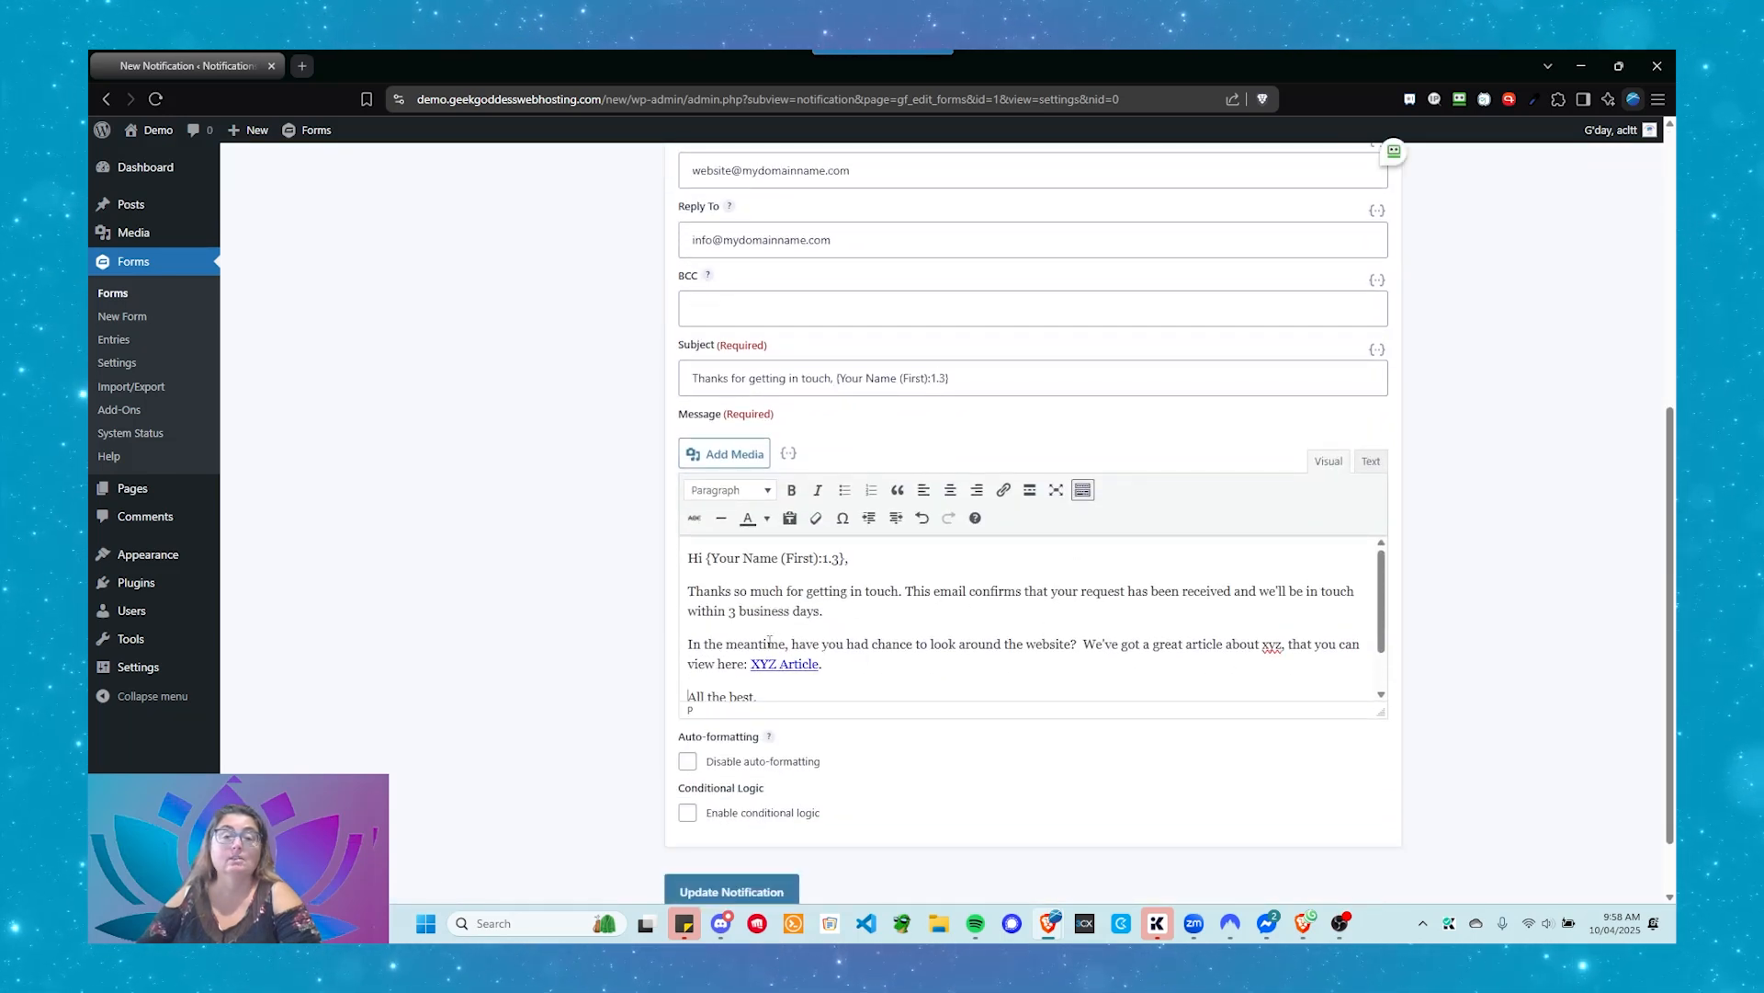
Step: Try bold and italic formatting on the message's question about looking around the website, and restore its plain formatting
{"action": "left_click_drag", "start_coordinate": [791, 643], "coordinate": [1075, 653]}
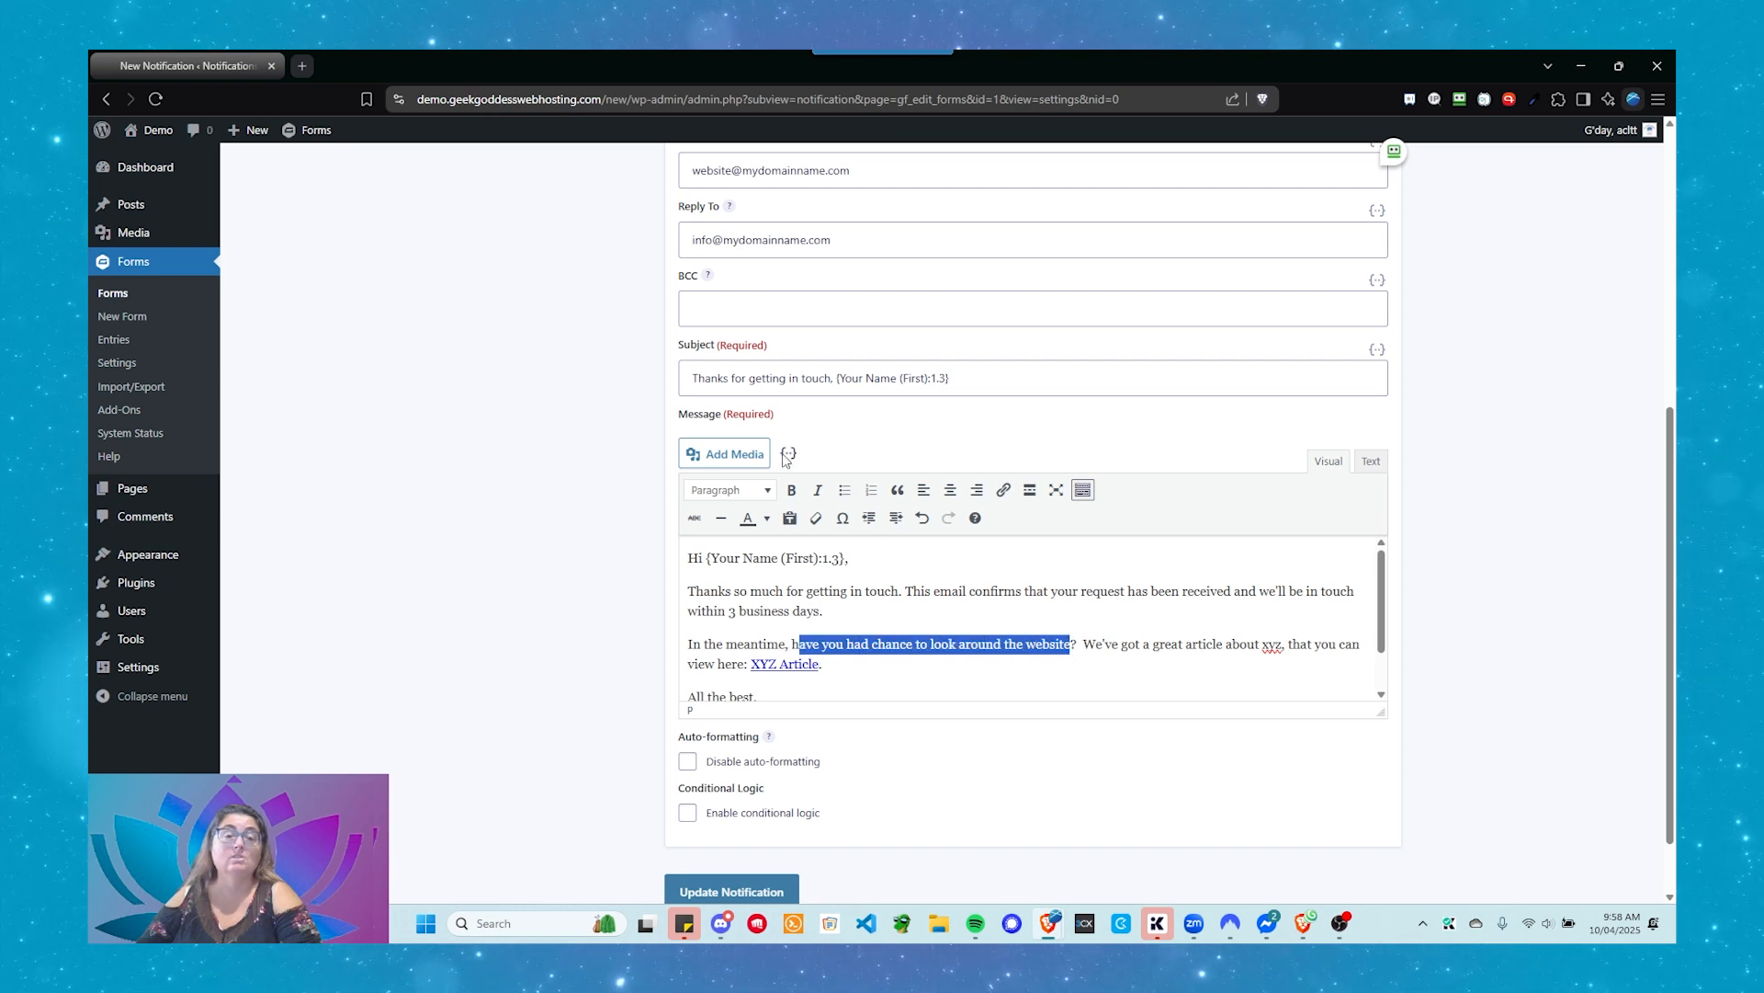
{"action": "left_click", "coordinate": [793, 490]}
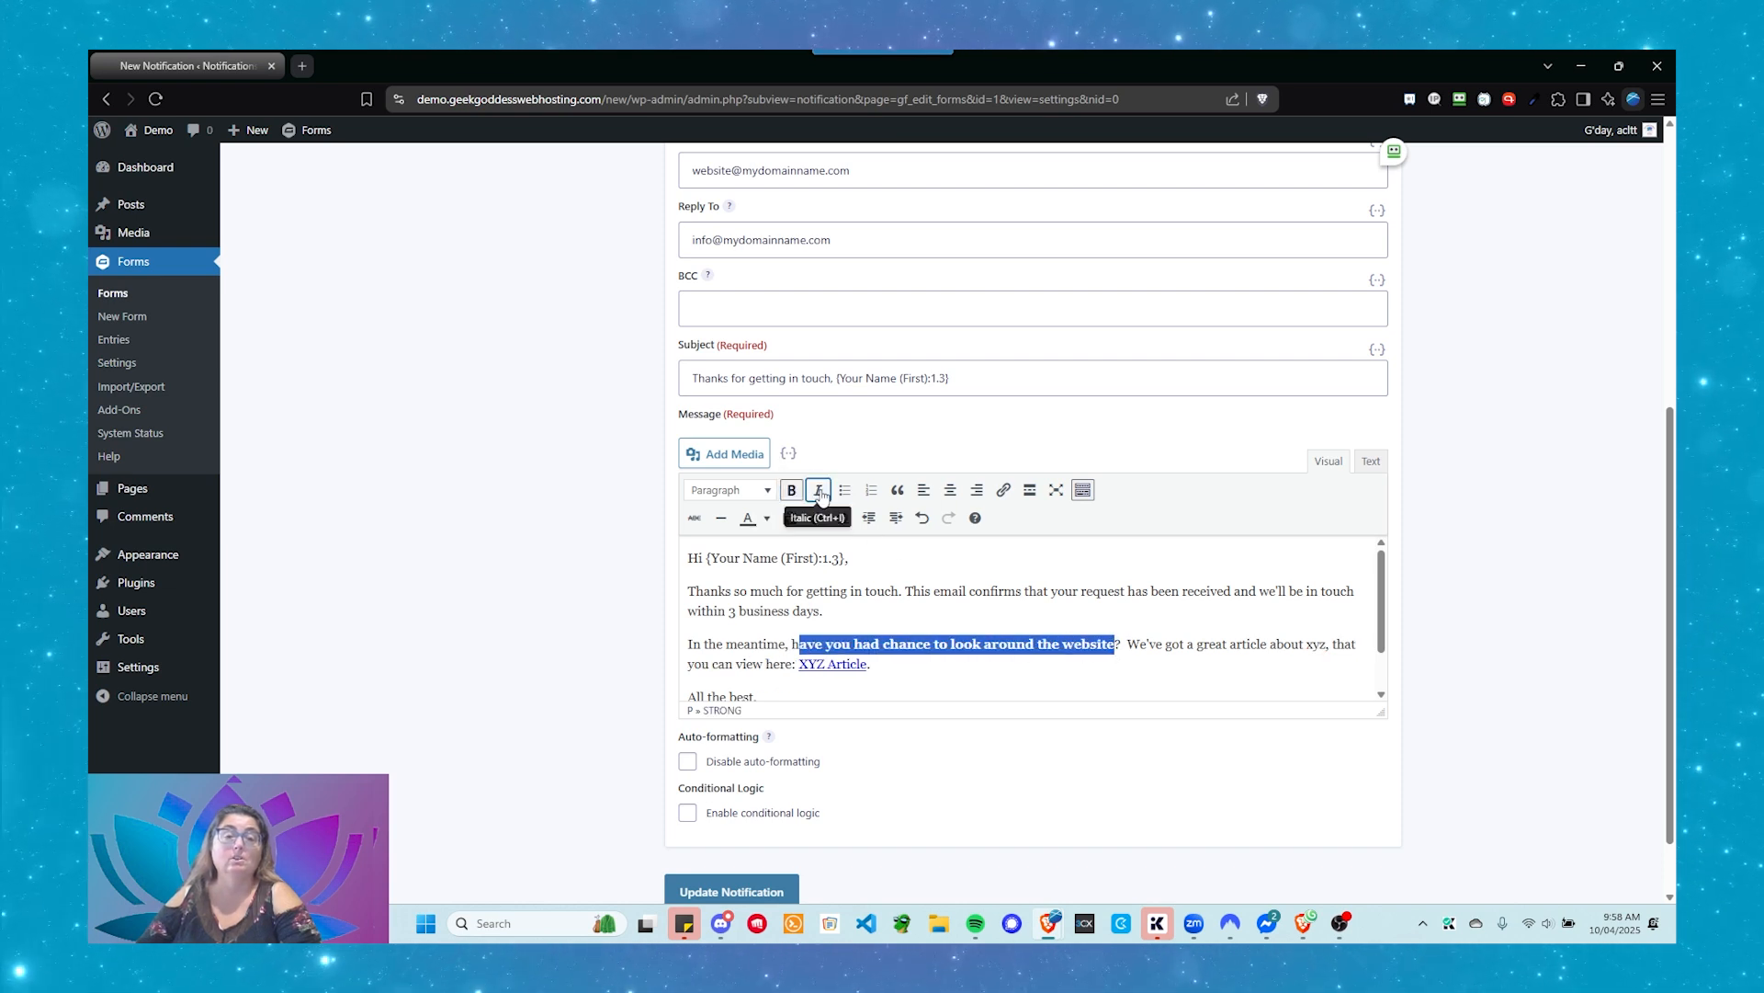
{"action": "left_click", "coordinate": [819, 496]}
{"action": "left_click", "coordinate": [820, 496]}
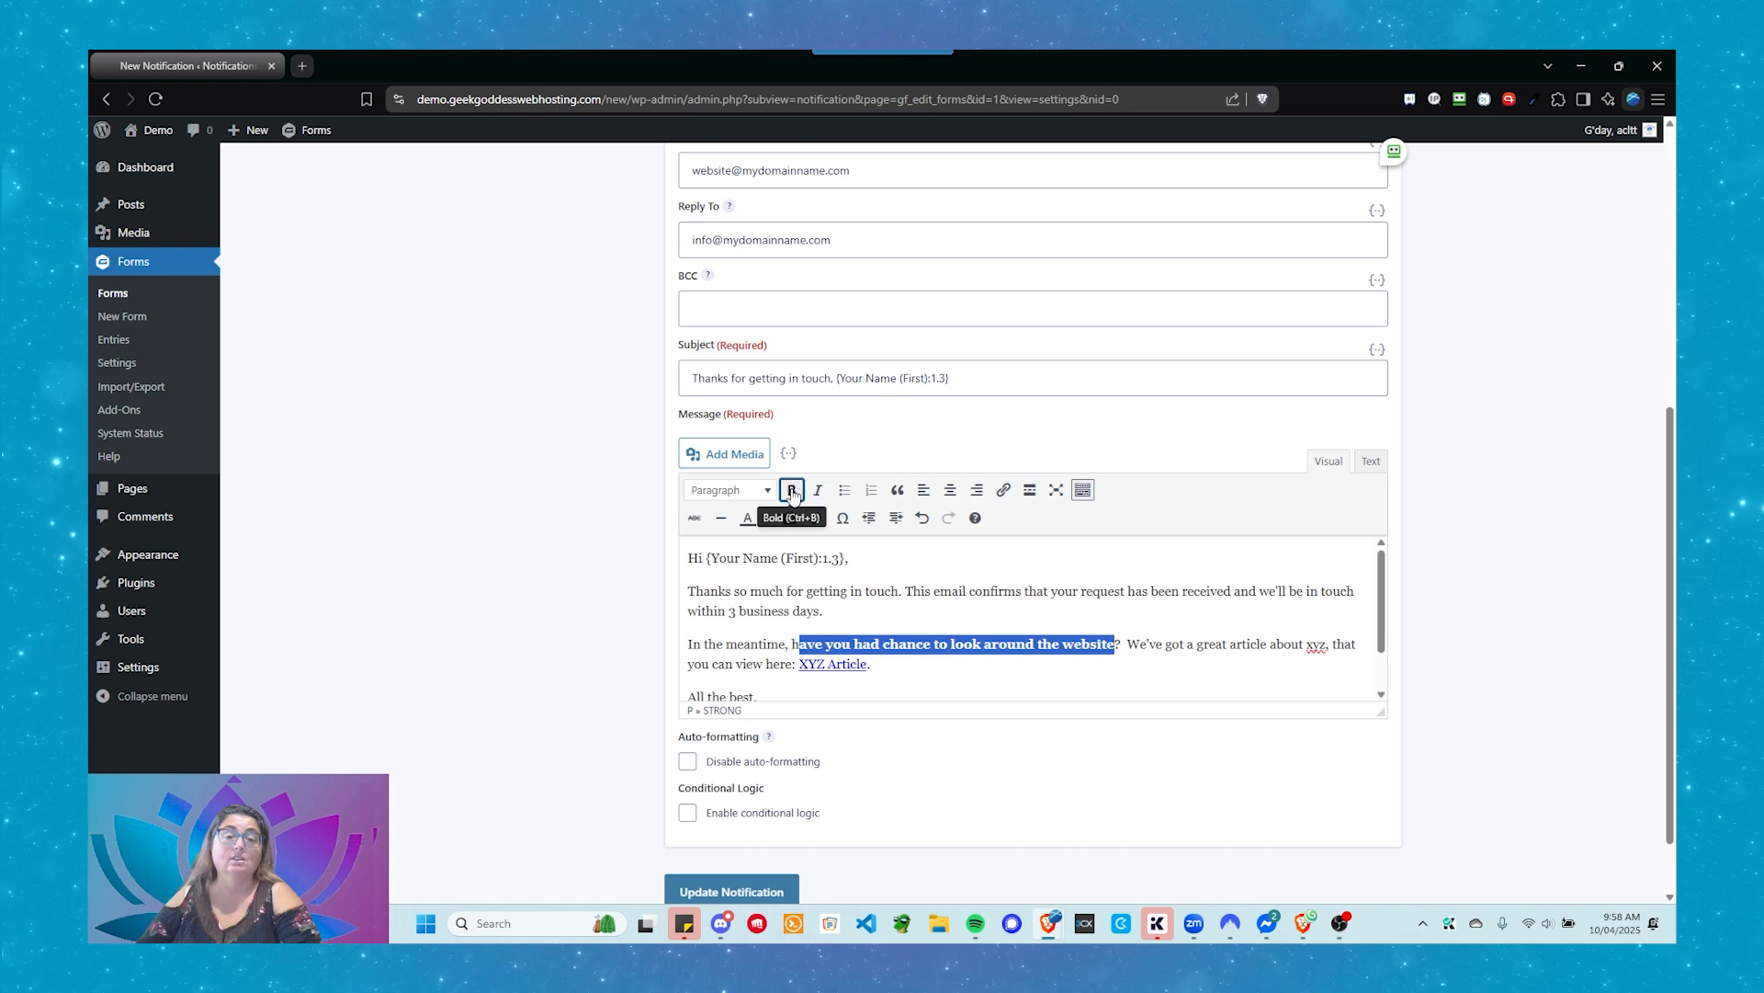
{"action": "left_click", "coordinate": [793, 494]}
{"action": "left_click", "coordinate": [929, 660]}
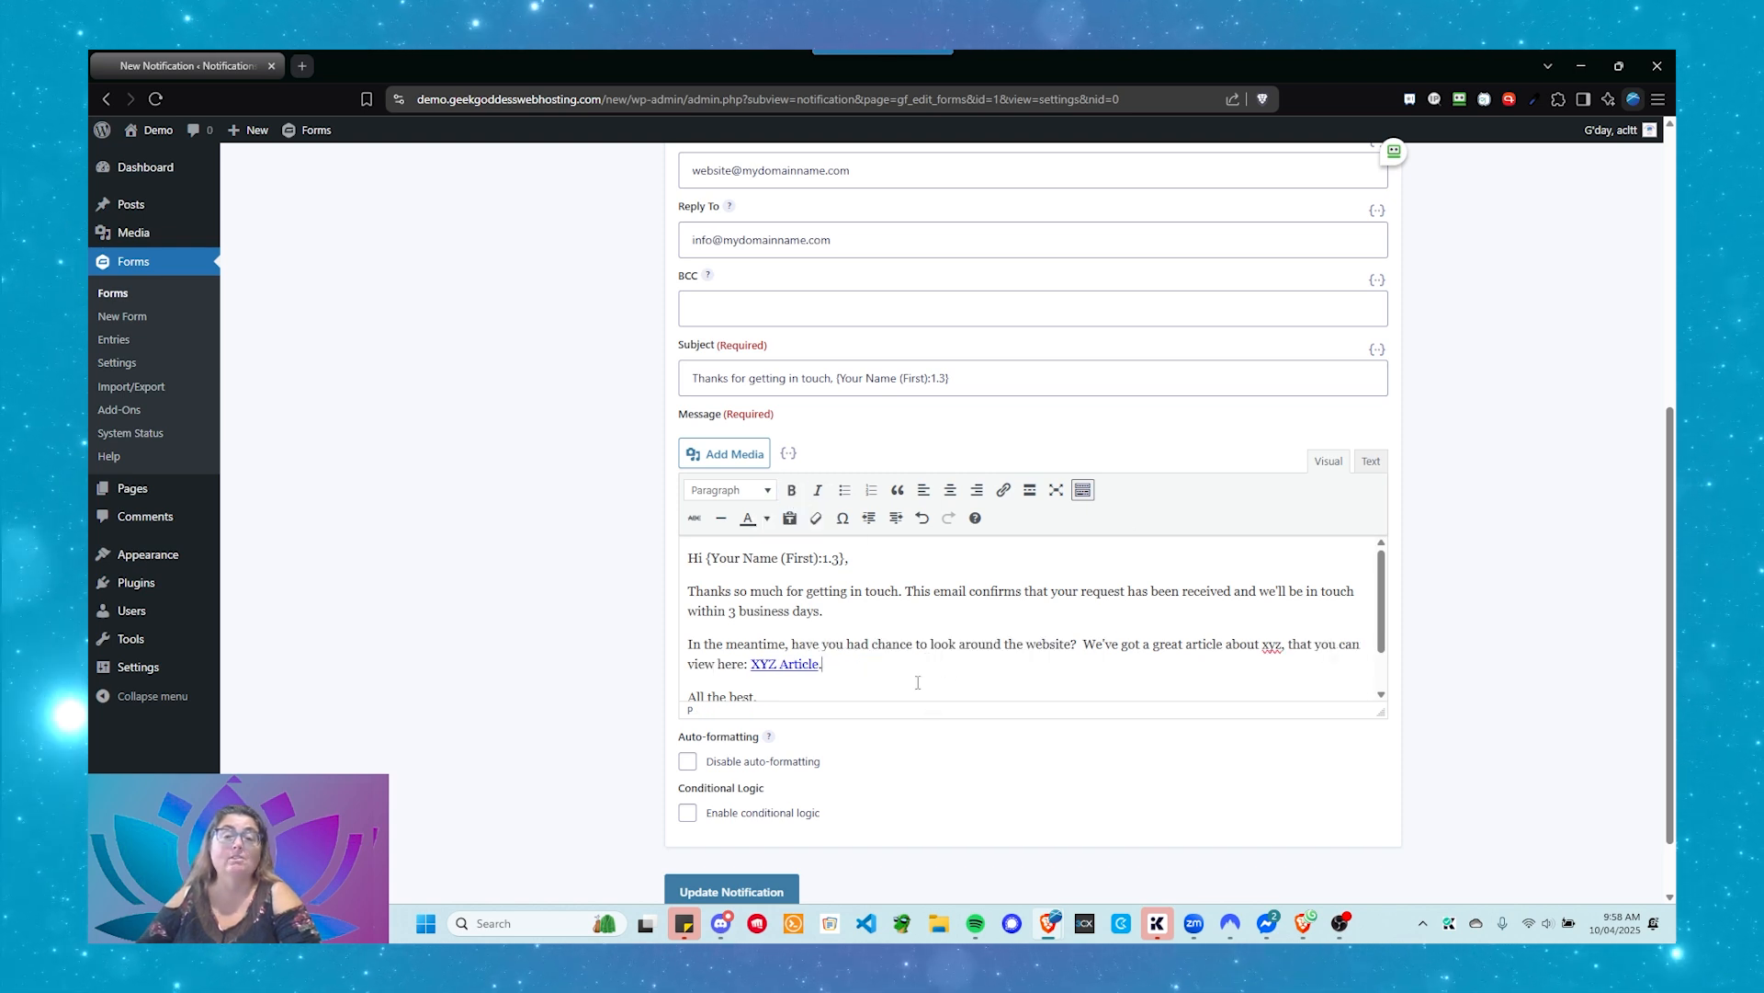
Step: Save the Recipient notification and return through the notifications list to the Contact Form's editor
{"action": "scroll", "coordinate": [889, 618], "scroll_direction": "down", "scroll_amount": 3}
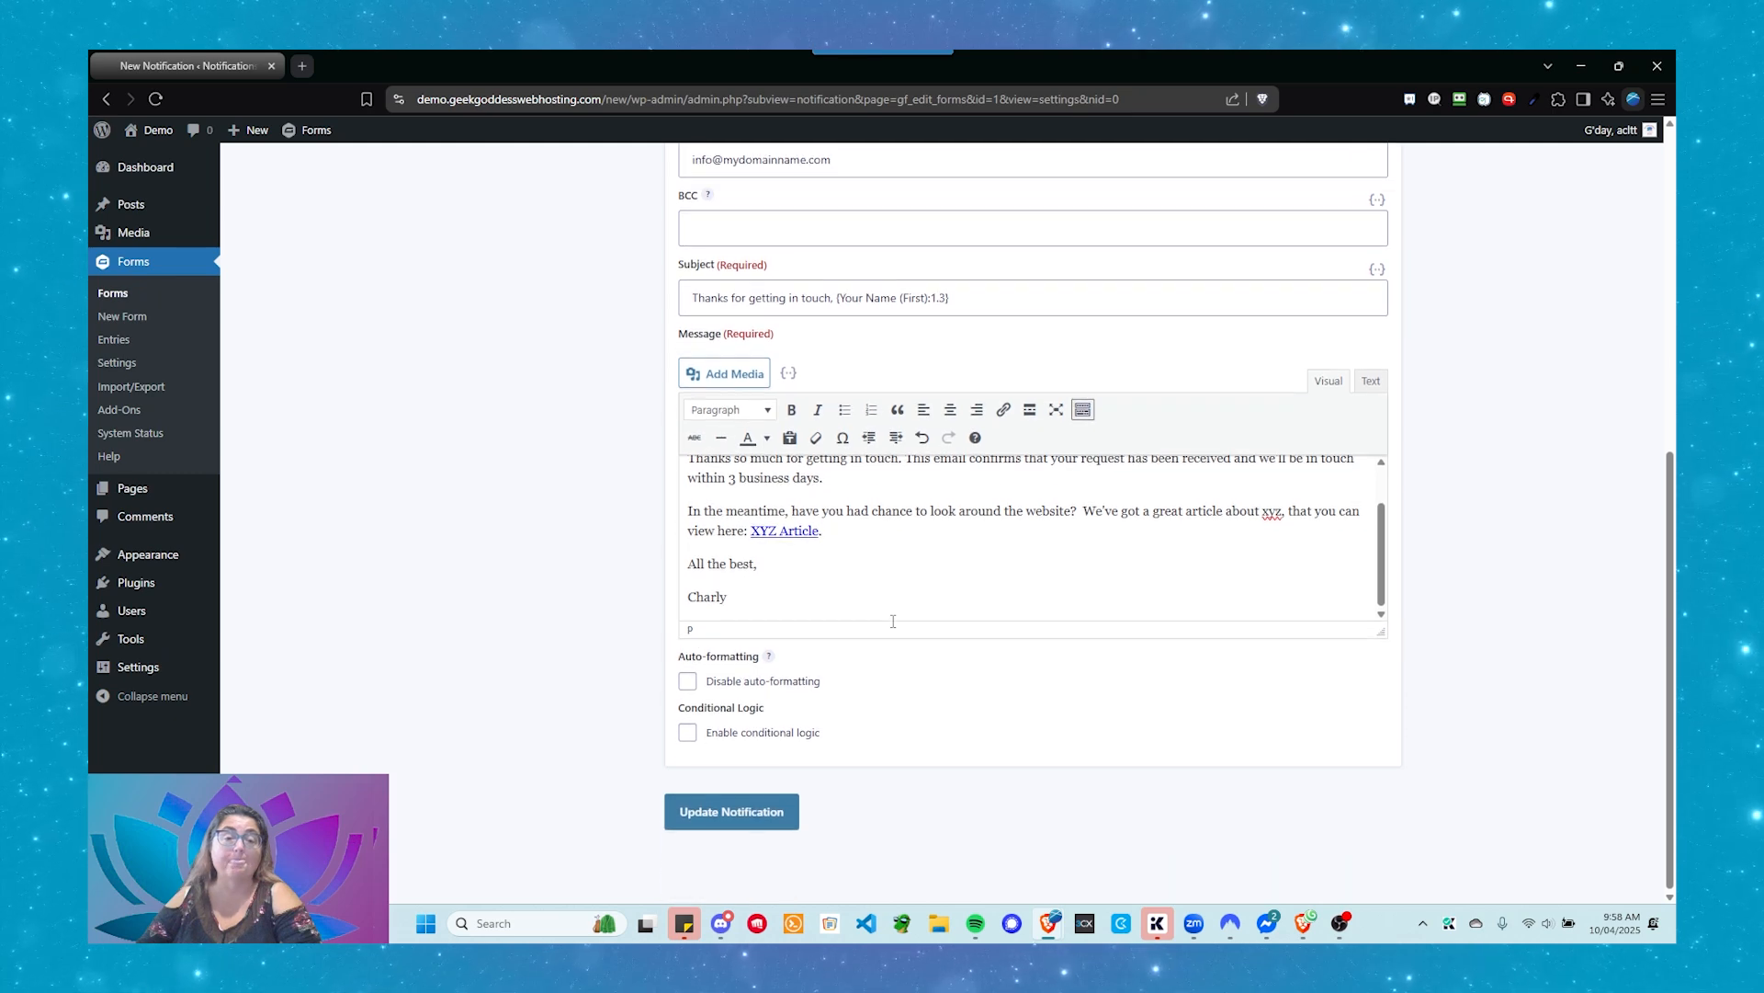
{"action": "left_click", "coordinate": [745, 831]}
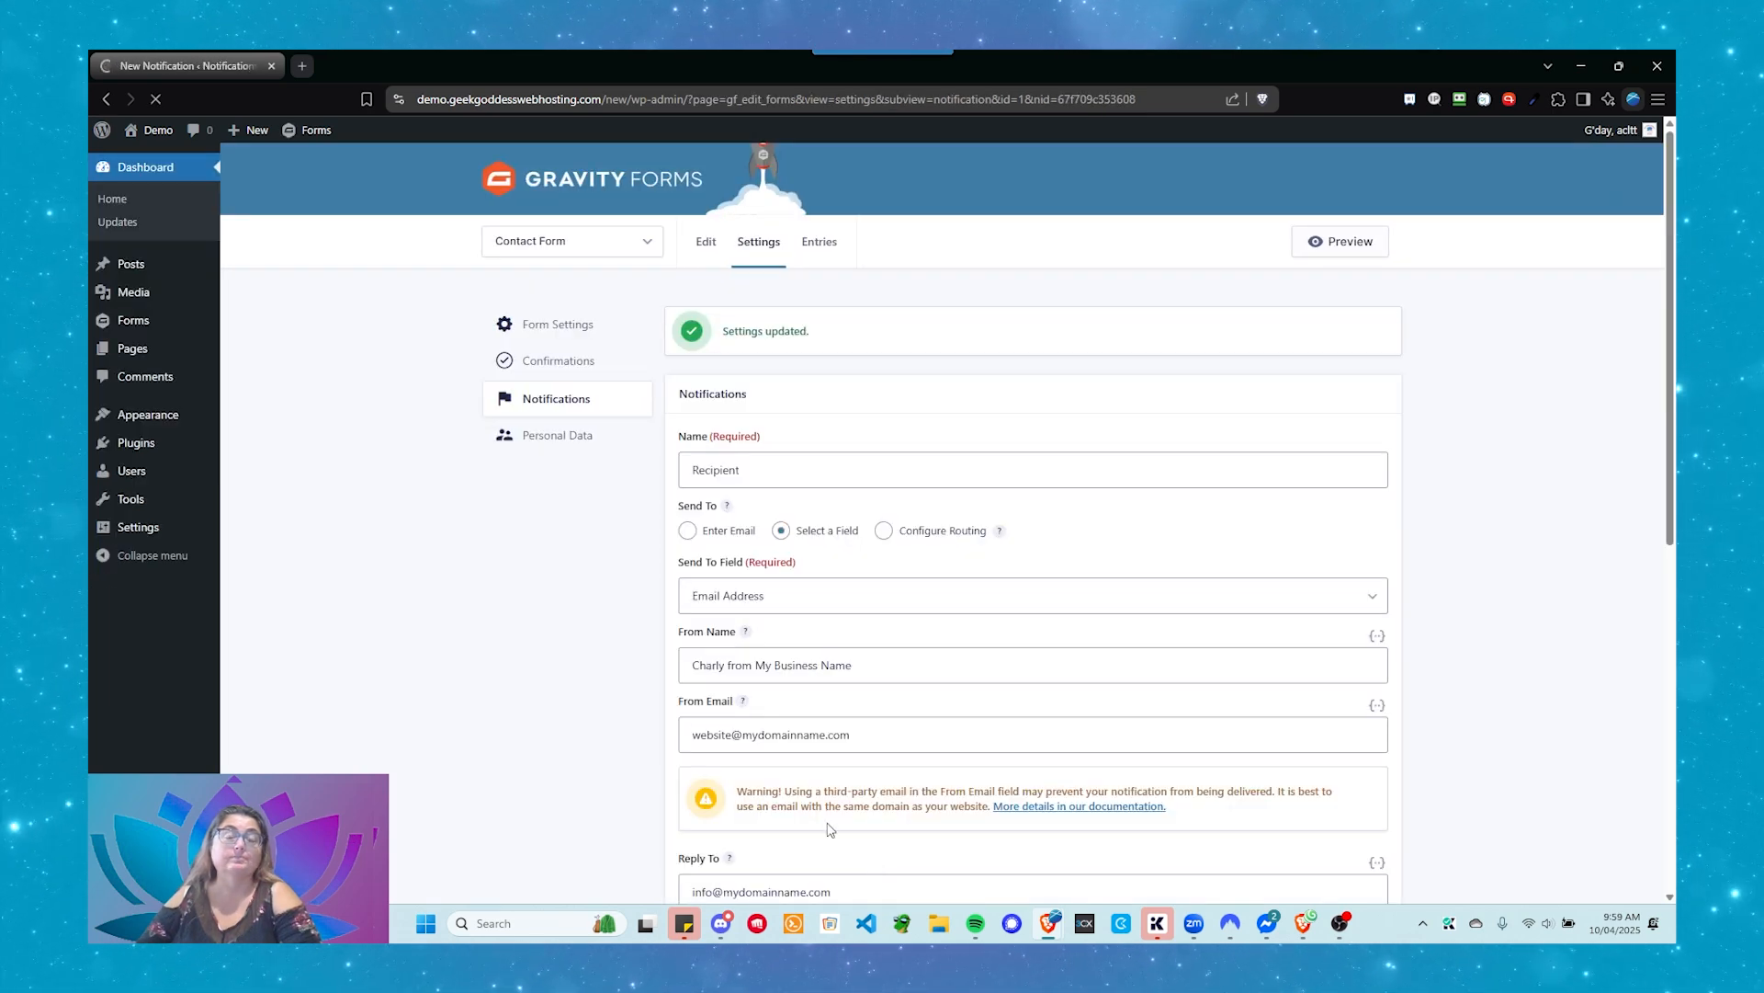
{"action": "left_click", "coordinate": [576, 408]}
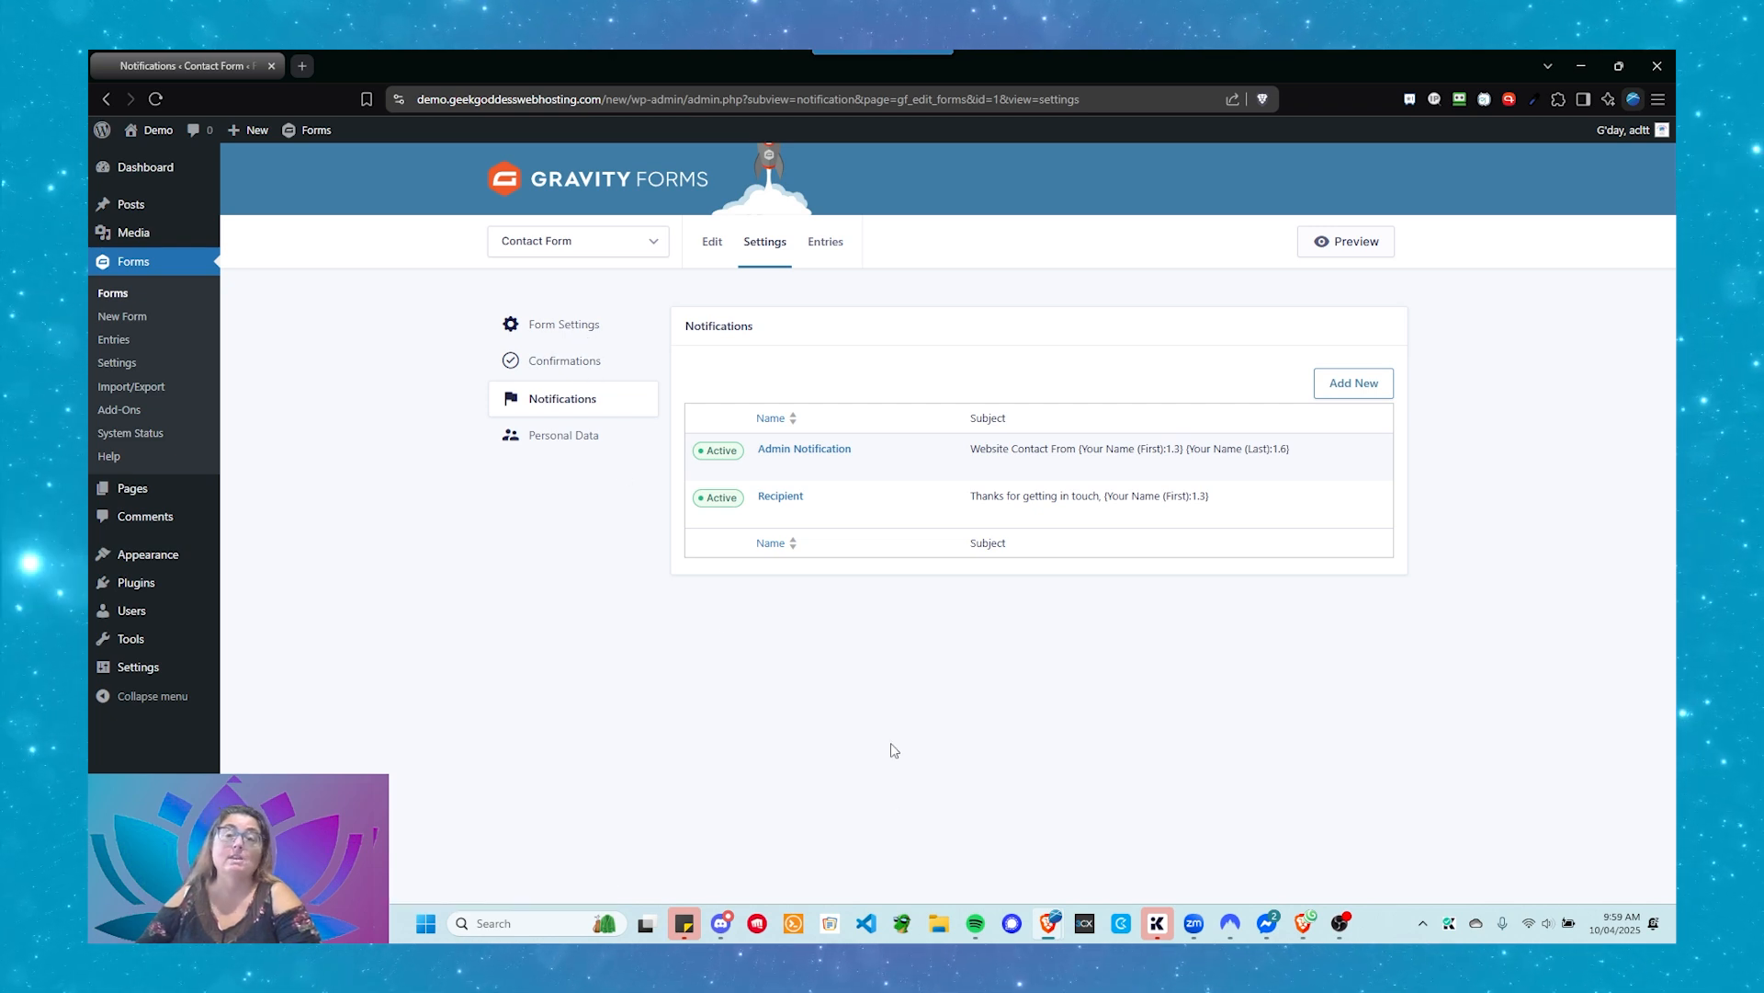
{"action": "left_click", "coordinate": [706, 244]}
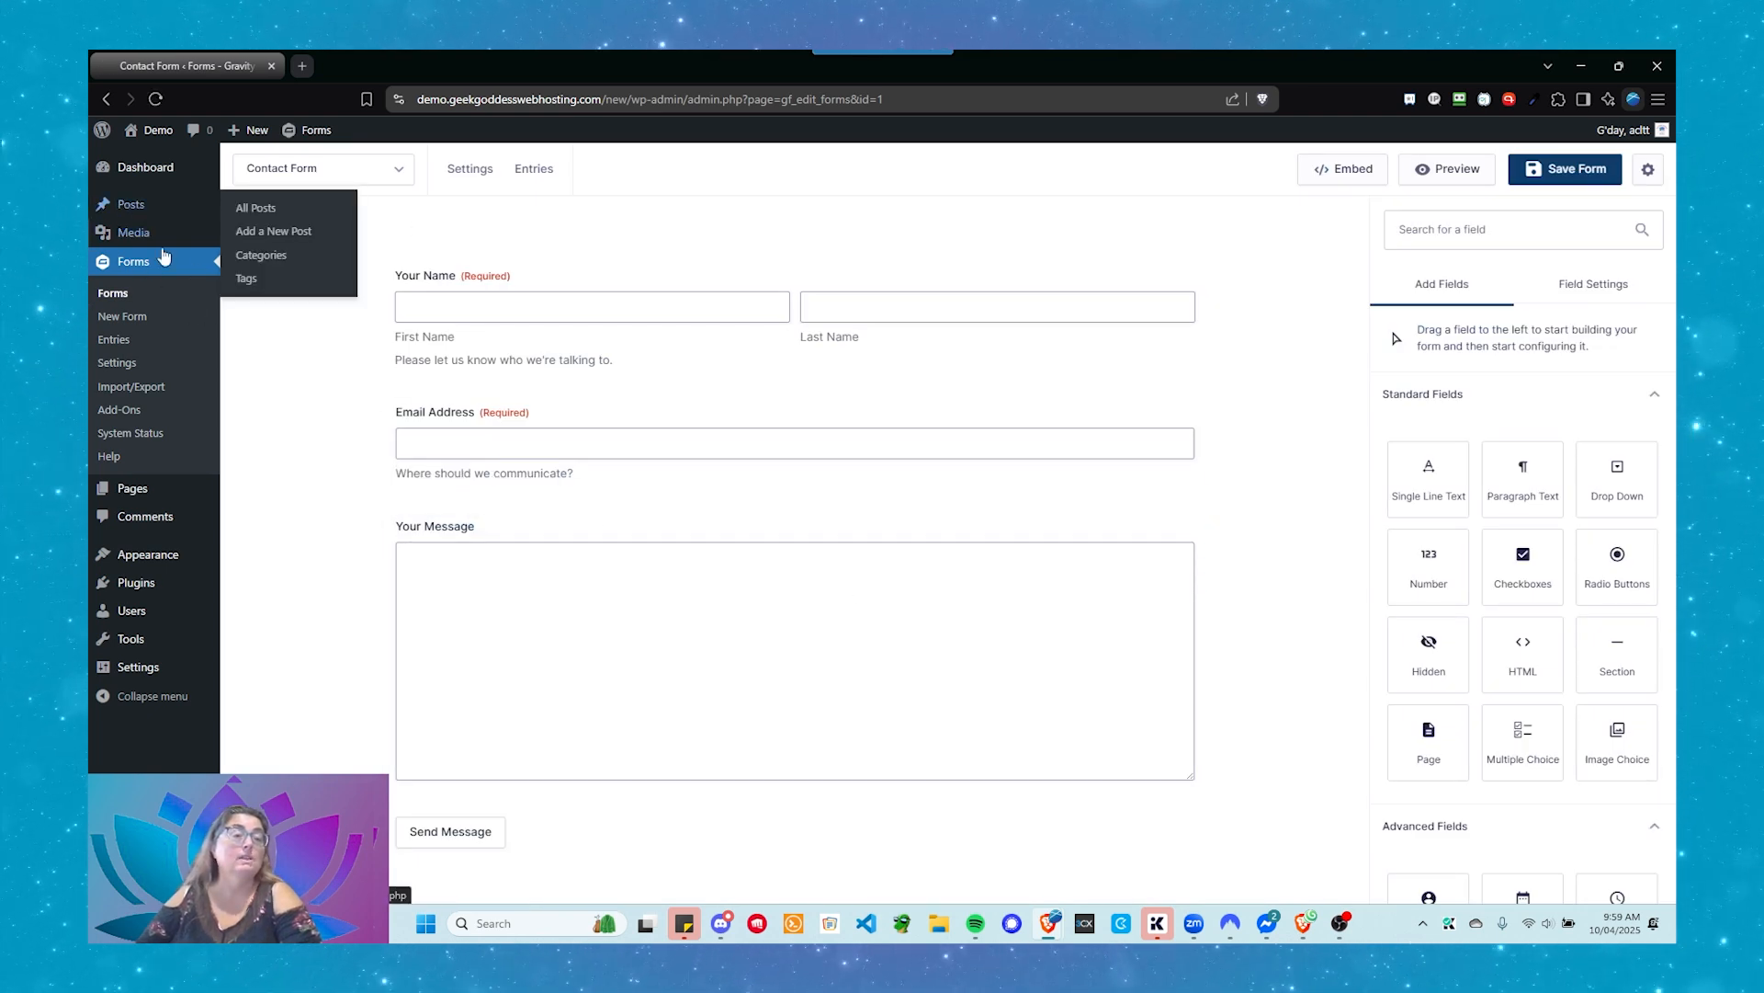
Step: Open the list of all pages in a new browser tab and open Sample Page for editing
{"action": "right_click", "coordinate": [143, 484]}
{"action": "left_click", "coordinate": [211, 500]}
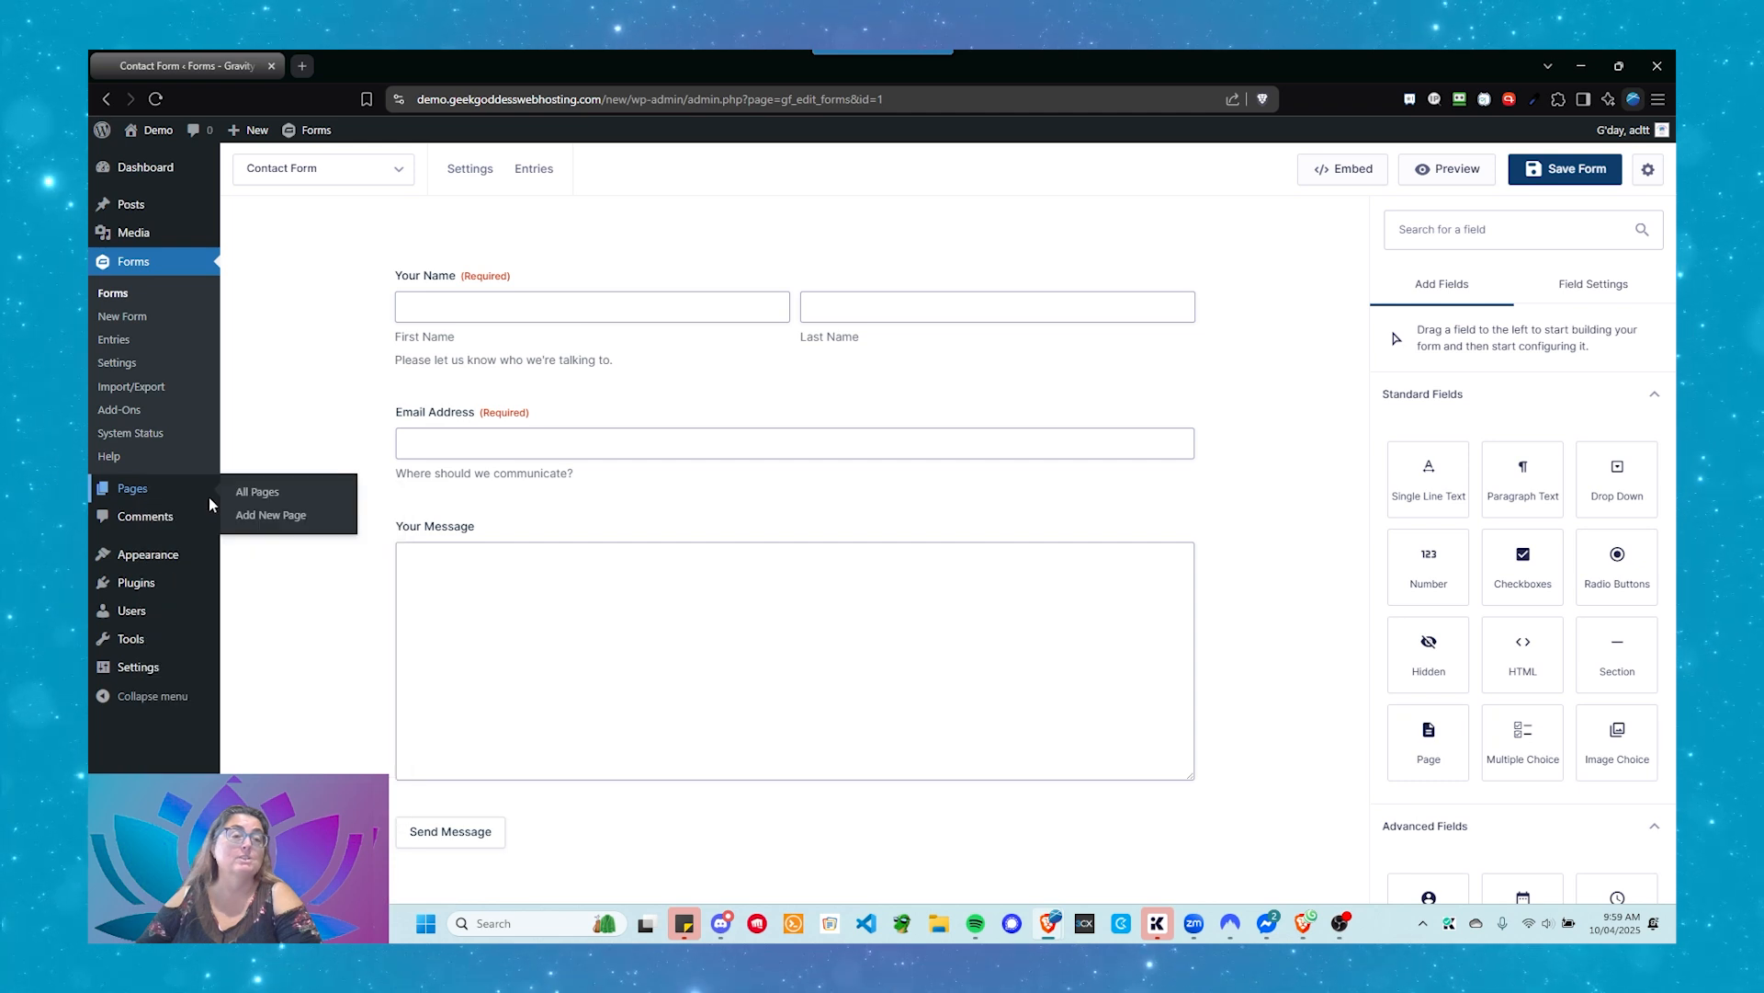
{"action": "left_click", "coordinate": [368, 65]}
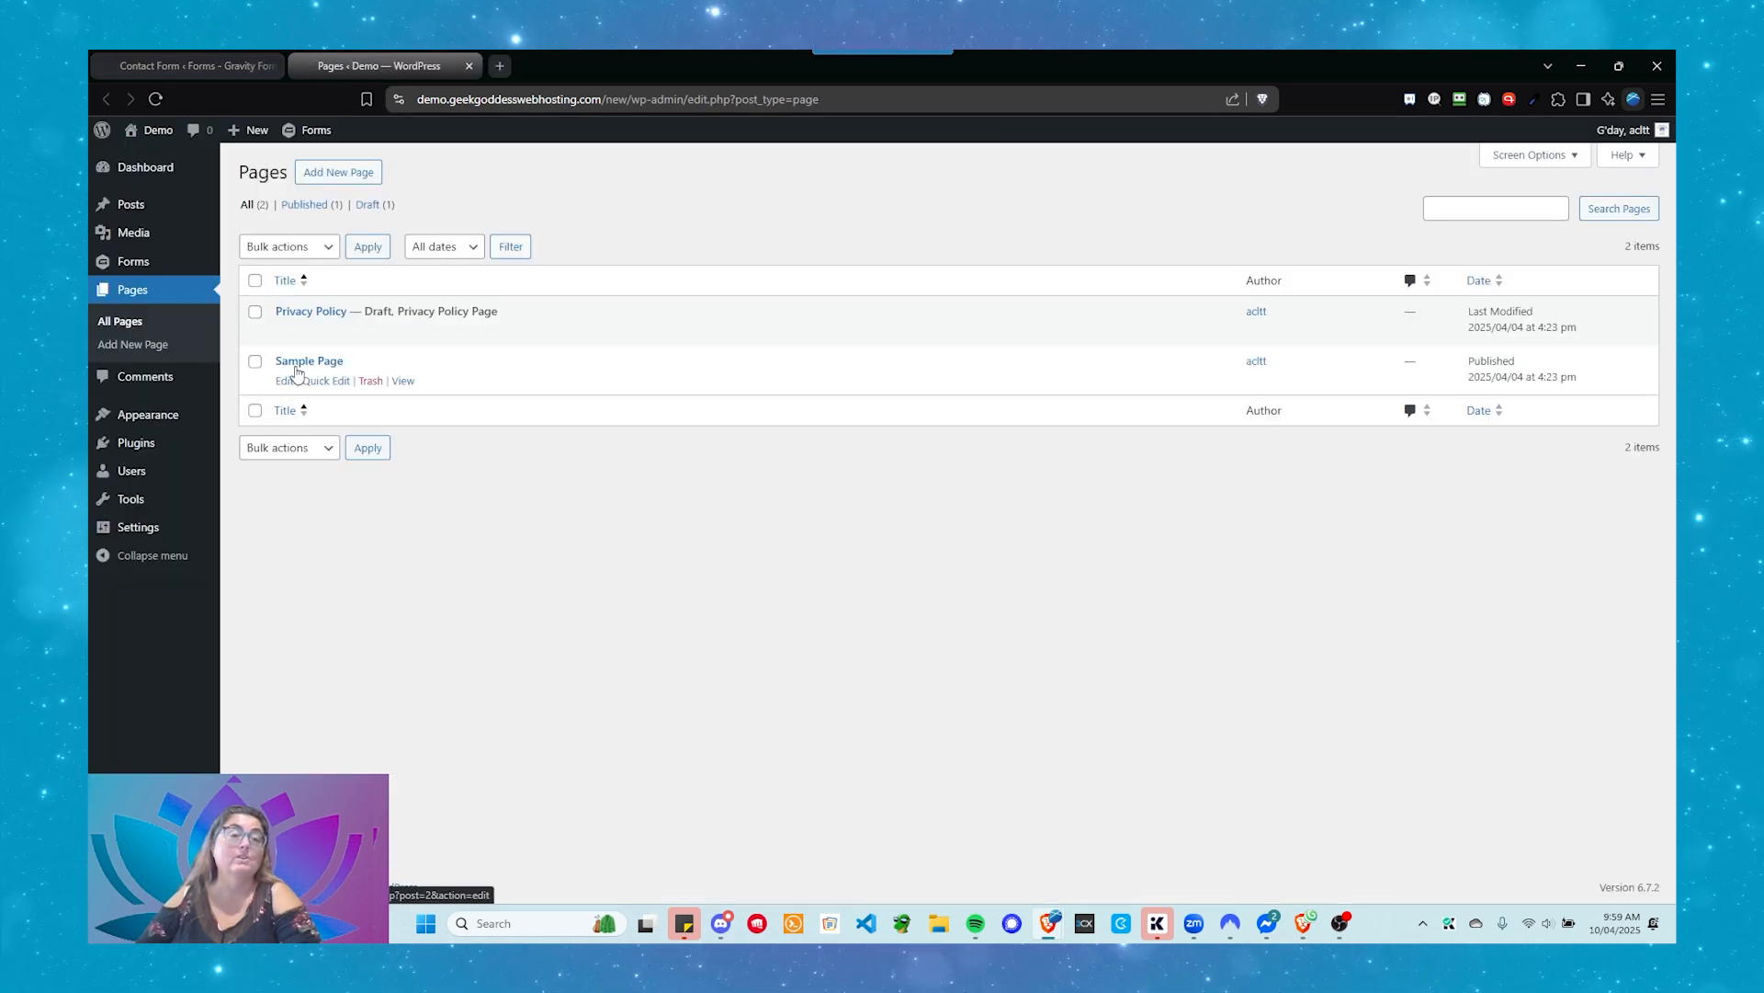
{"action": "left_click", "coordinate": [284, 385]}
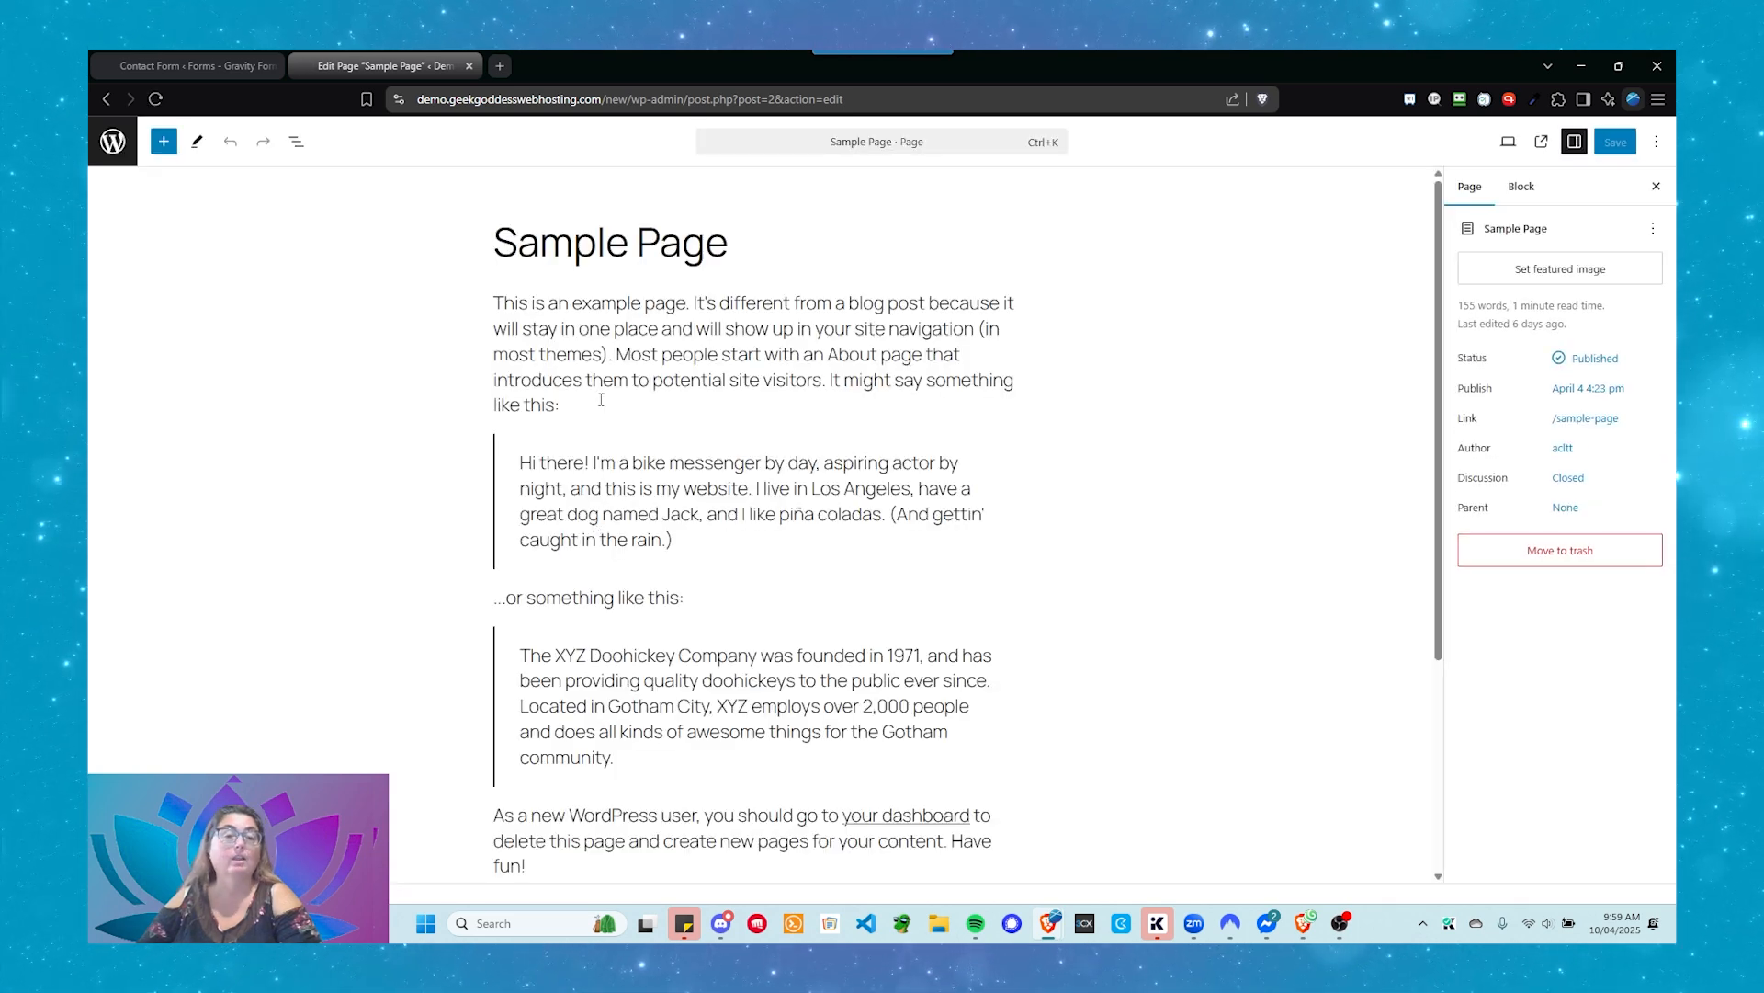
Step: Add an empty paragraph block after the last paragraph of Sample Page
{"action": "scroll", "coordinate": [601, 400], "scroll_direction": "down", "scroll_amount": 3}
{"action": "left_click", "coordinate": [543, 614]}
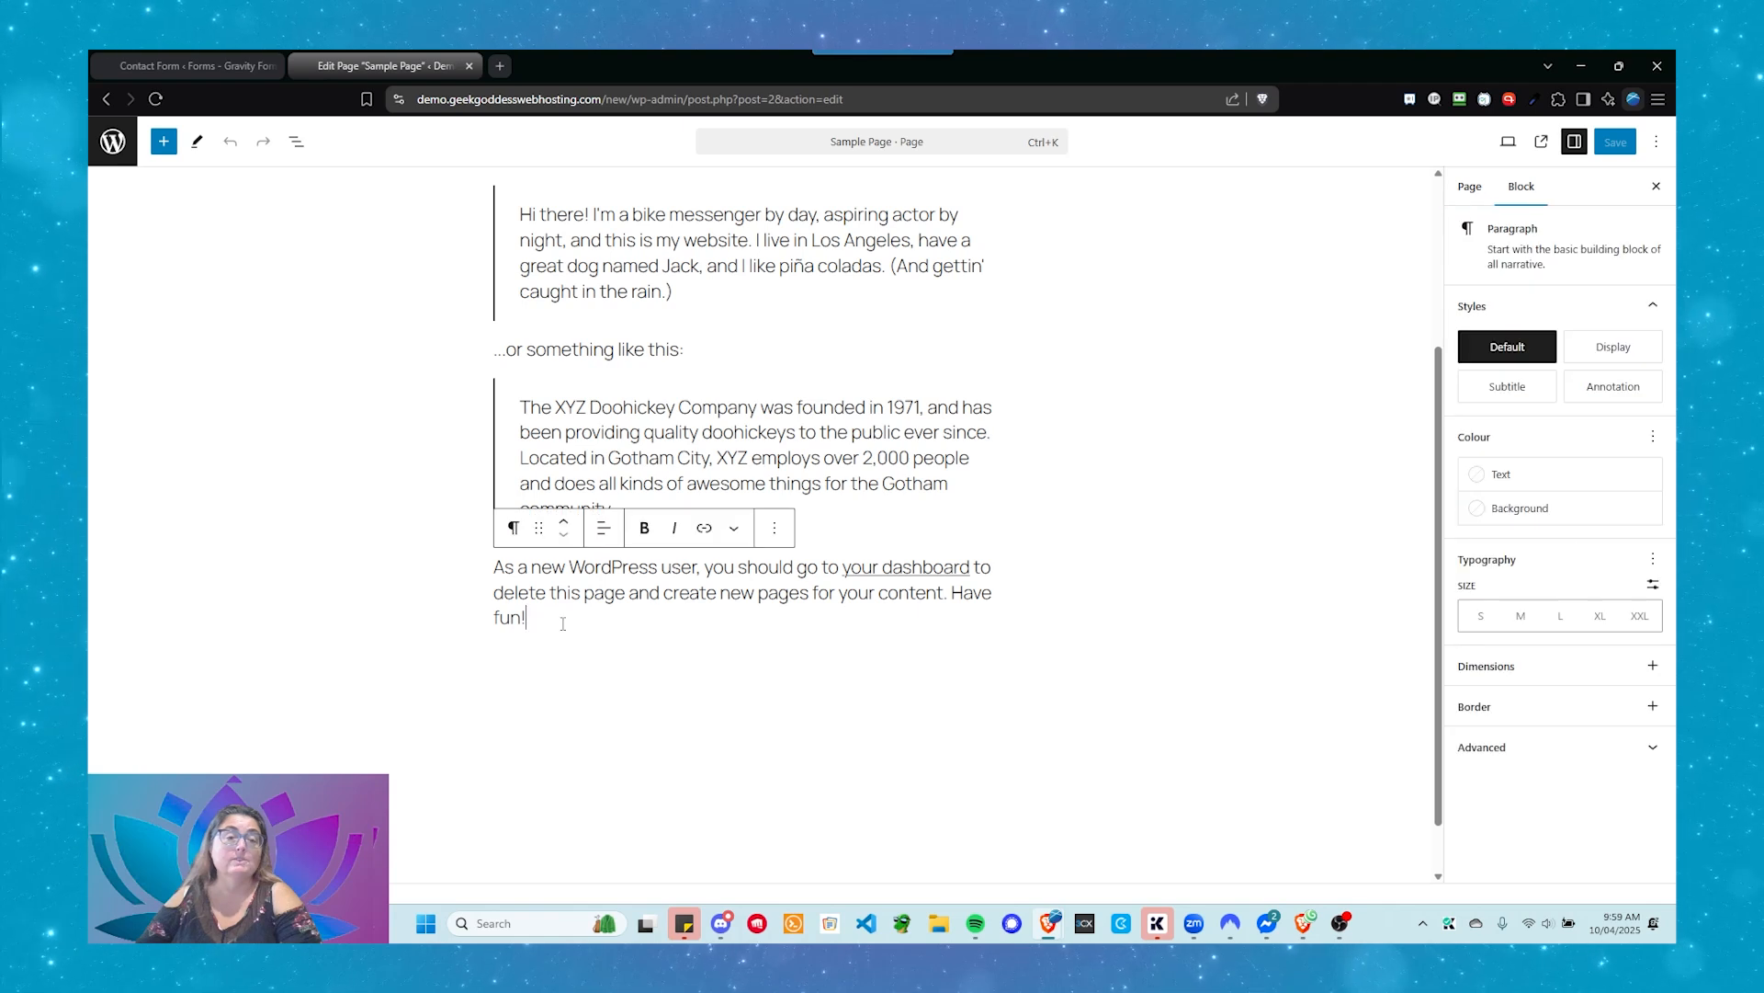
{"action": "key", "text": "Return"}
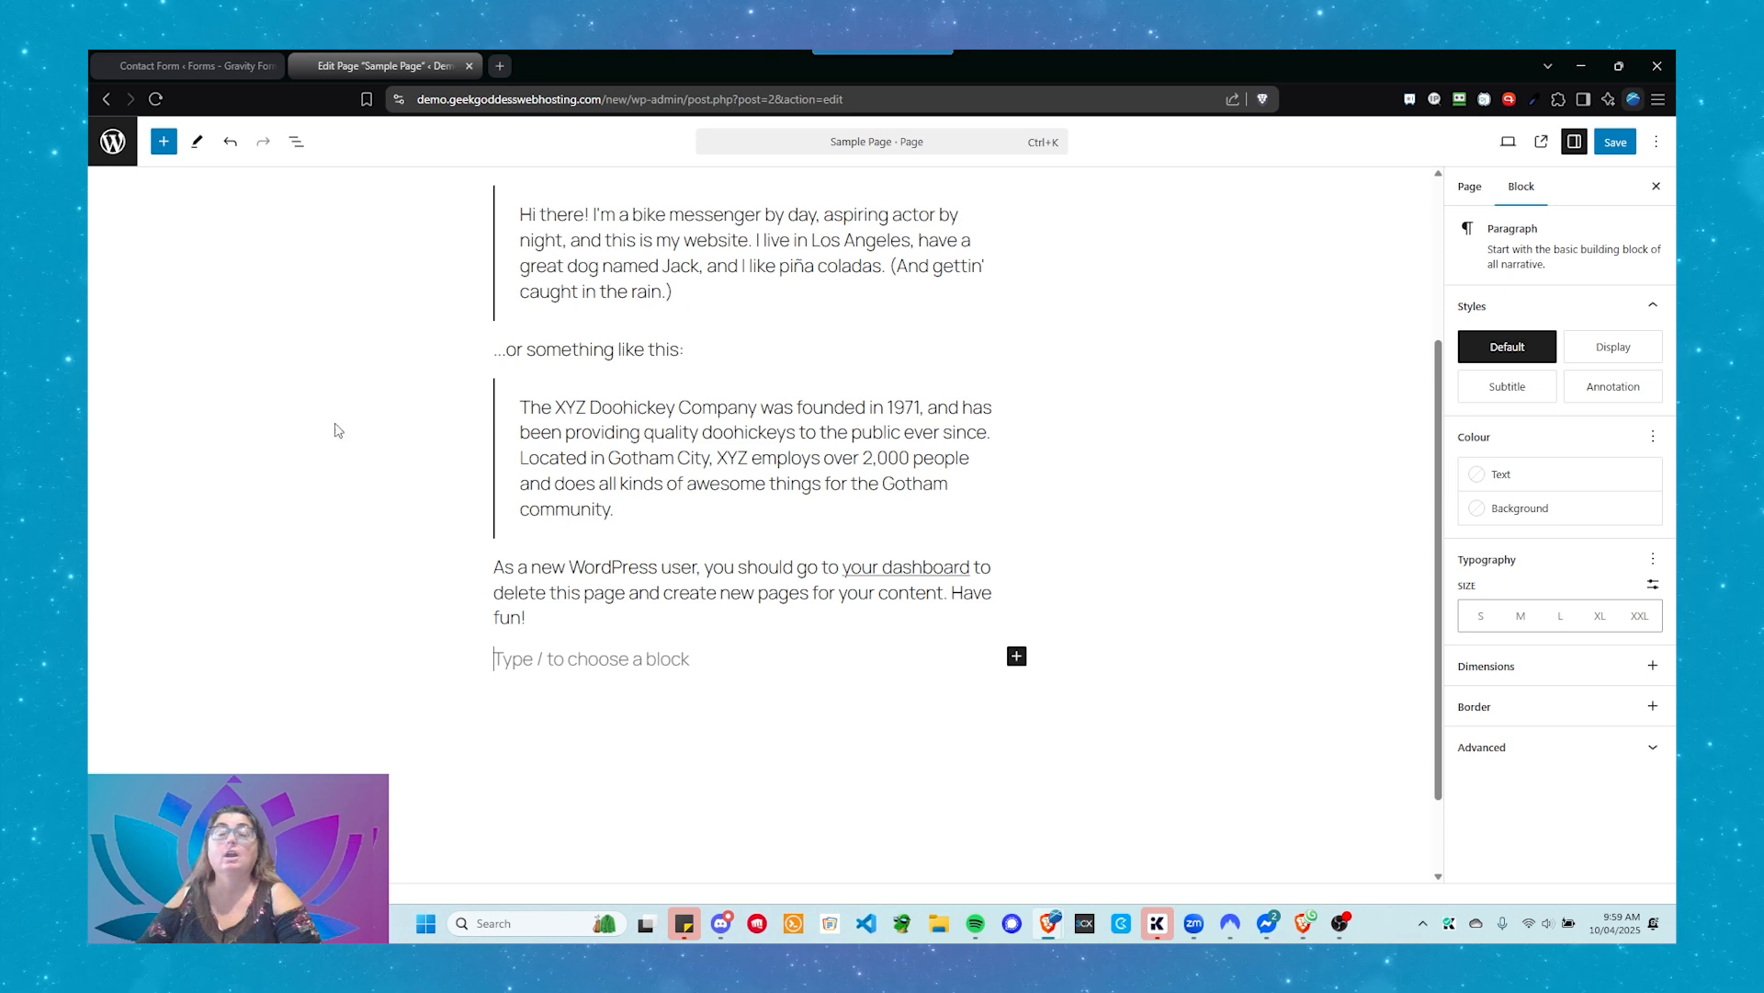
Step: Search the block library for "grav" and insert the Gravity Forms Form block at the end of the page
{"action": "left_click", "coordinate": [166, 141]}
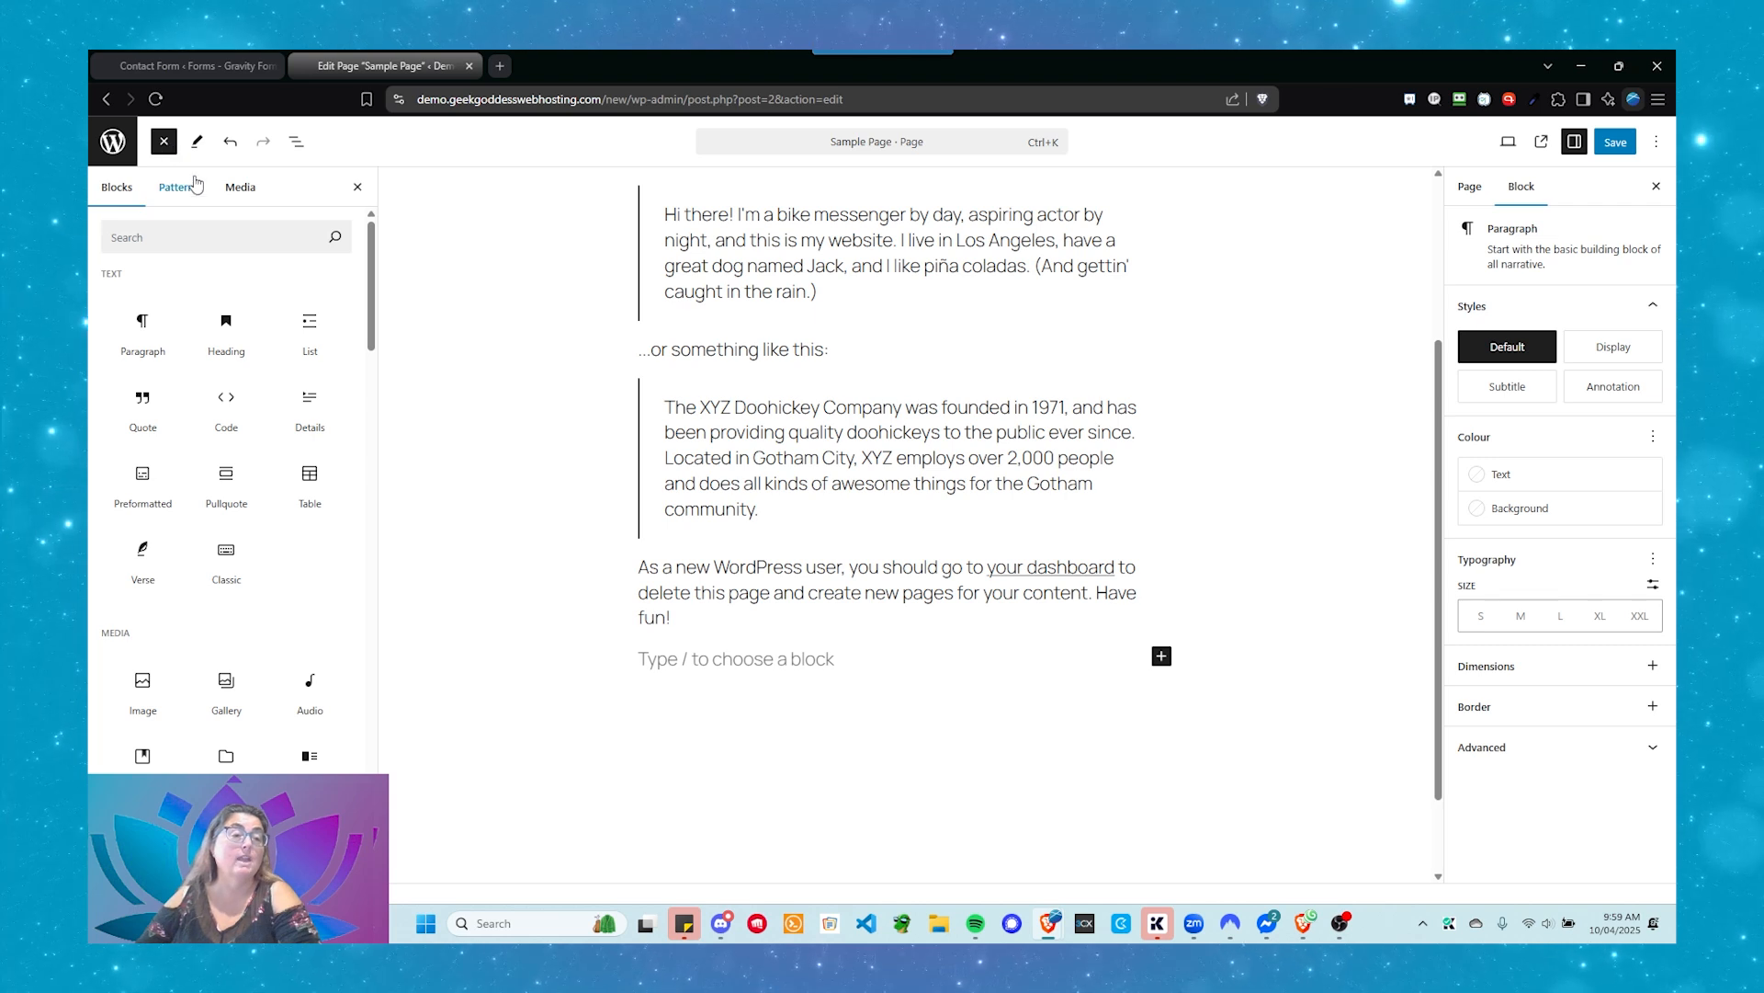
{"action": "left_click", "coordinate": [212, 237]}
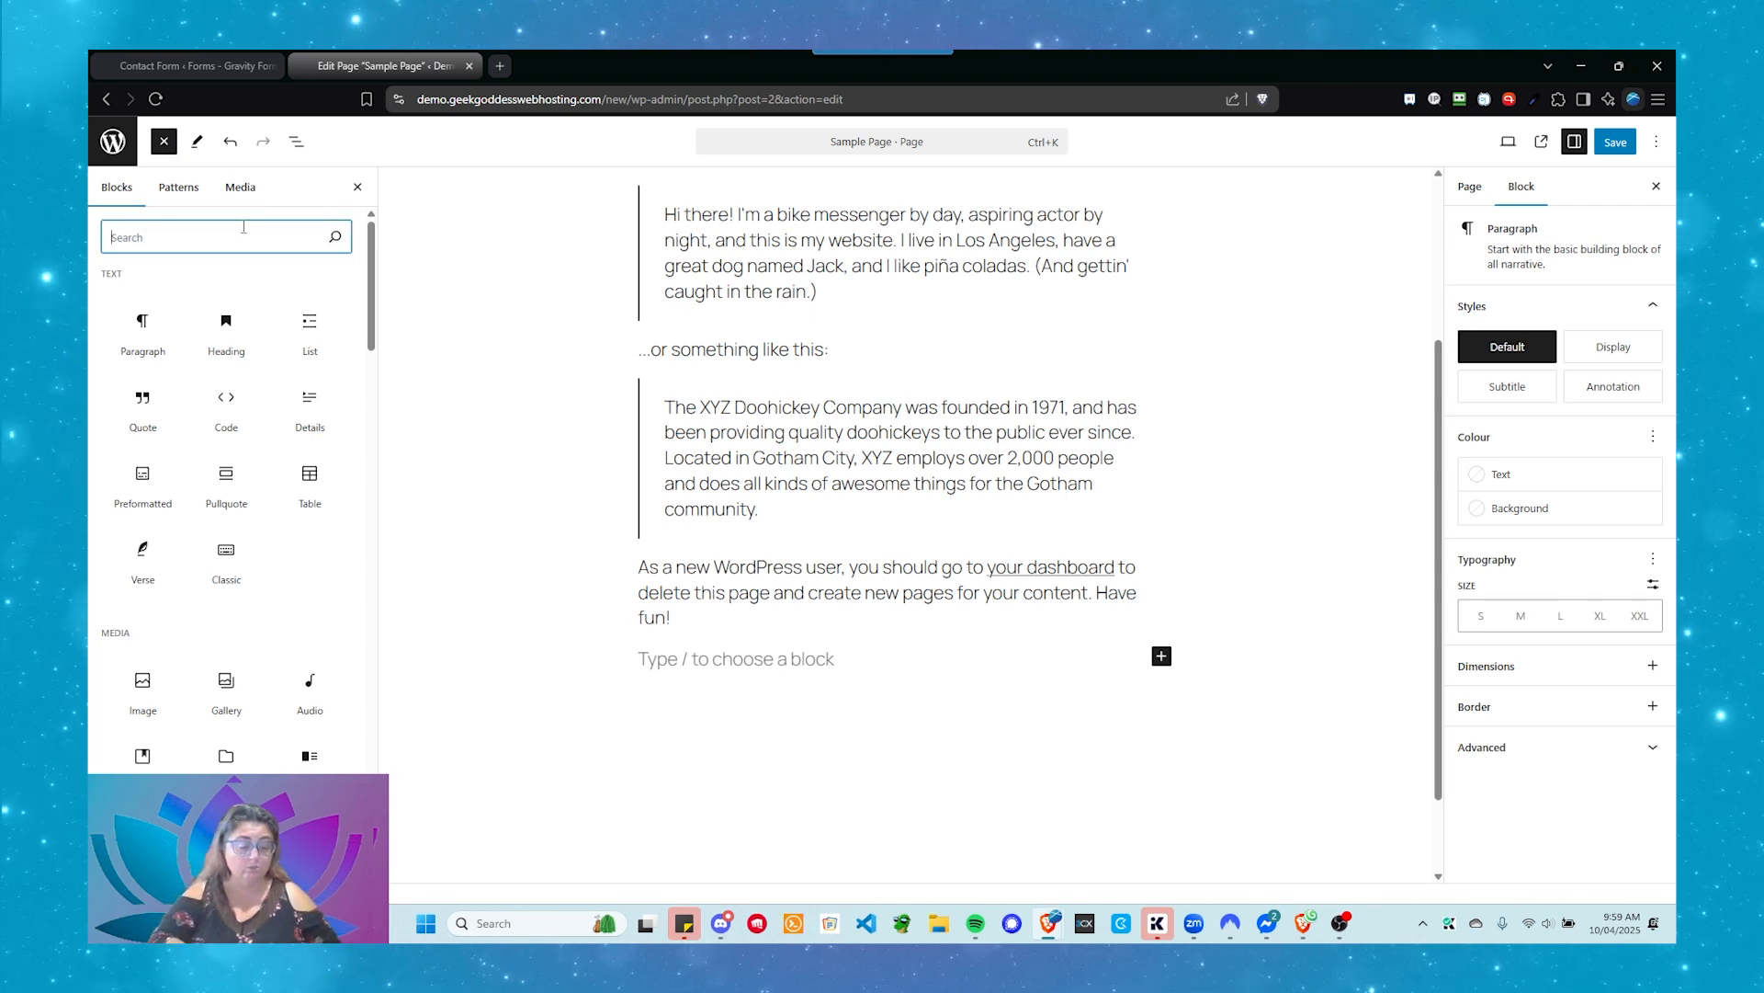
{"action": "type", "text": "grav"}
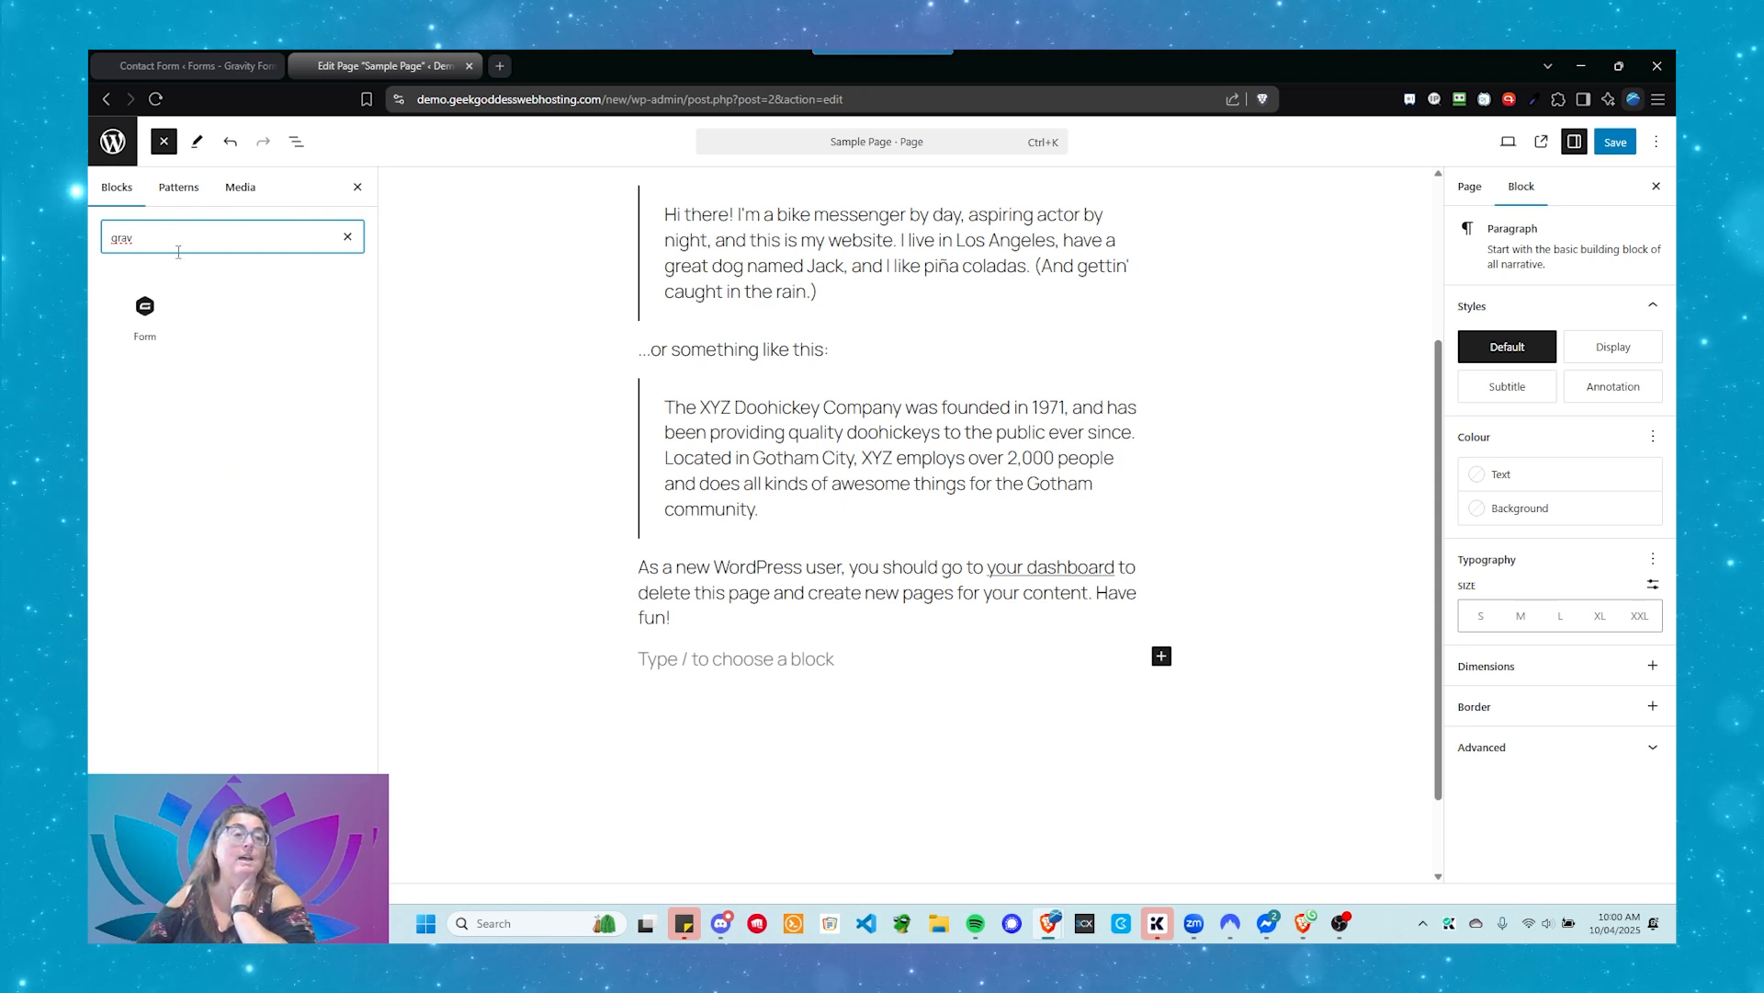
{"action": "mouse_move", "coordinate": [139, 313]}
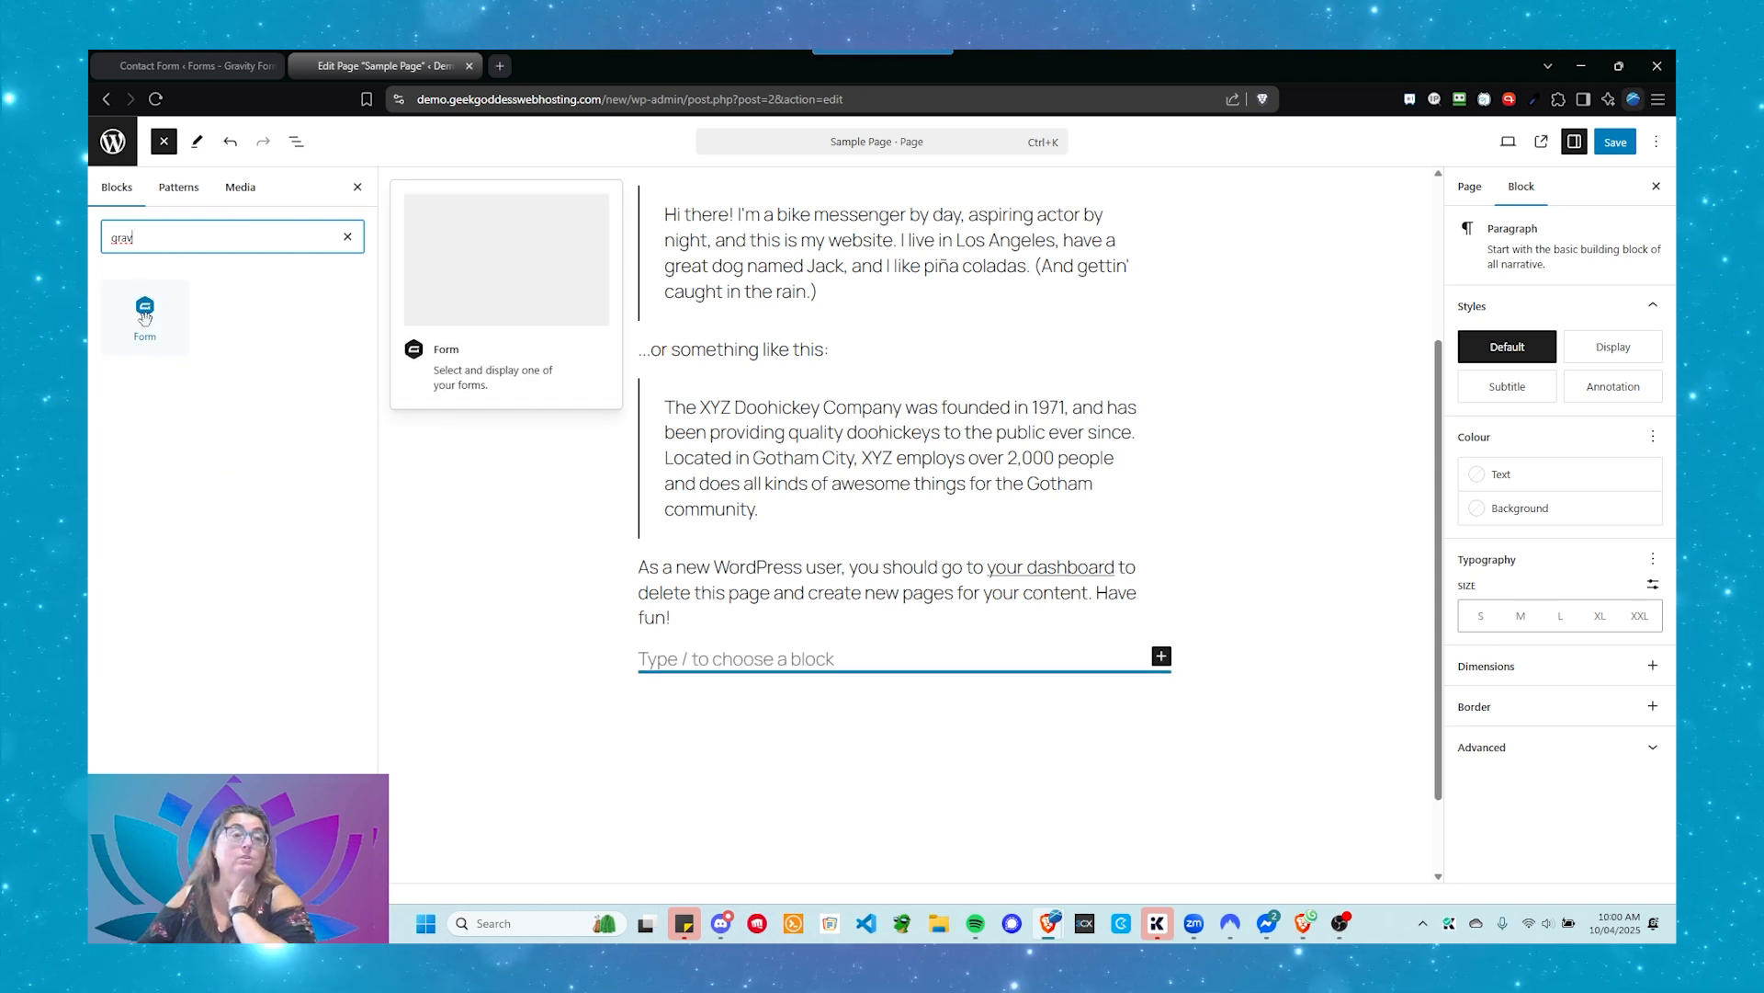
{"action": "left_click_drag", "start_coordinate": [144, 317], "coordinate": [768, 668]}
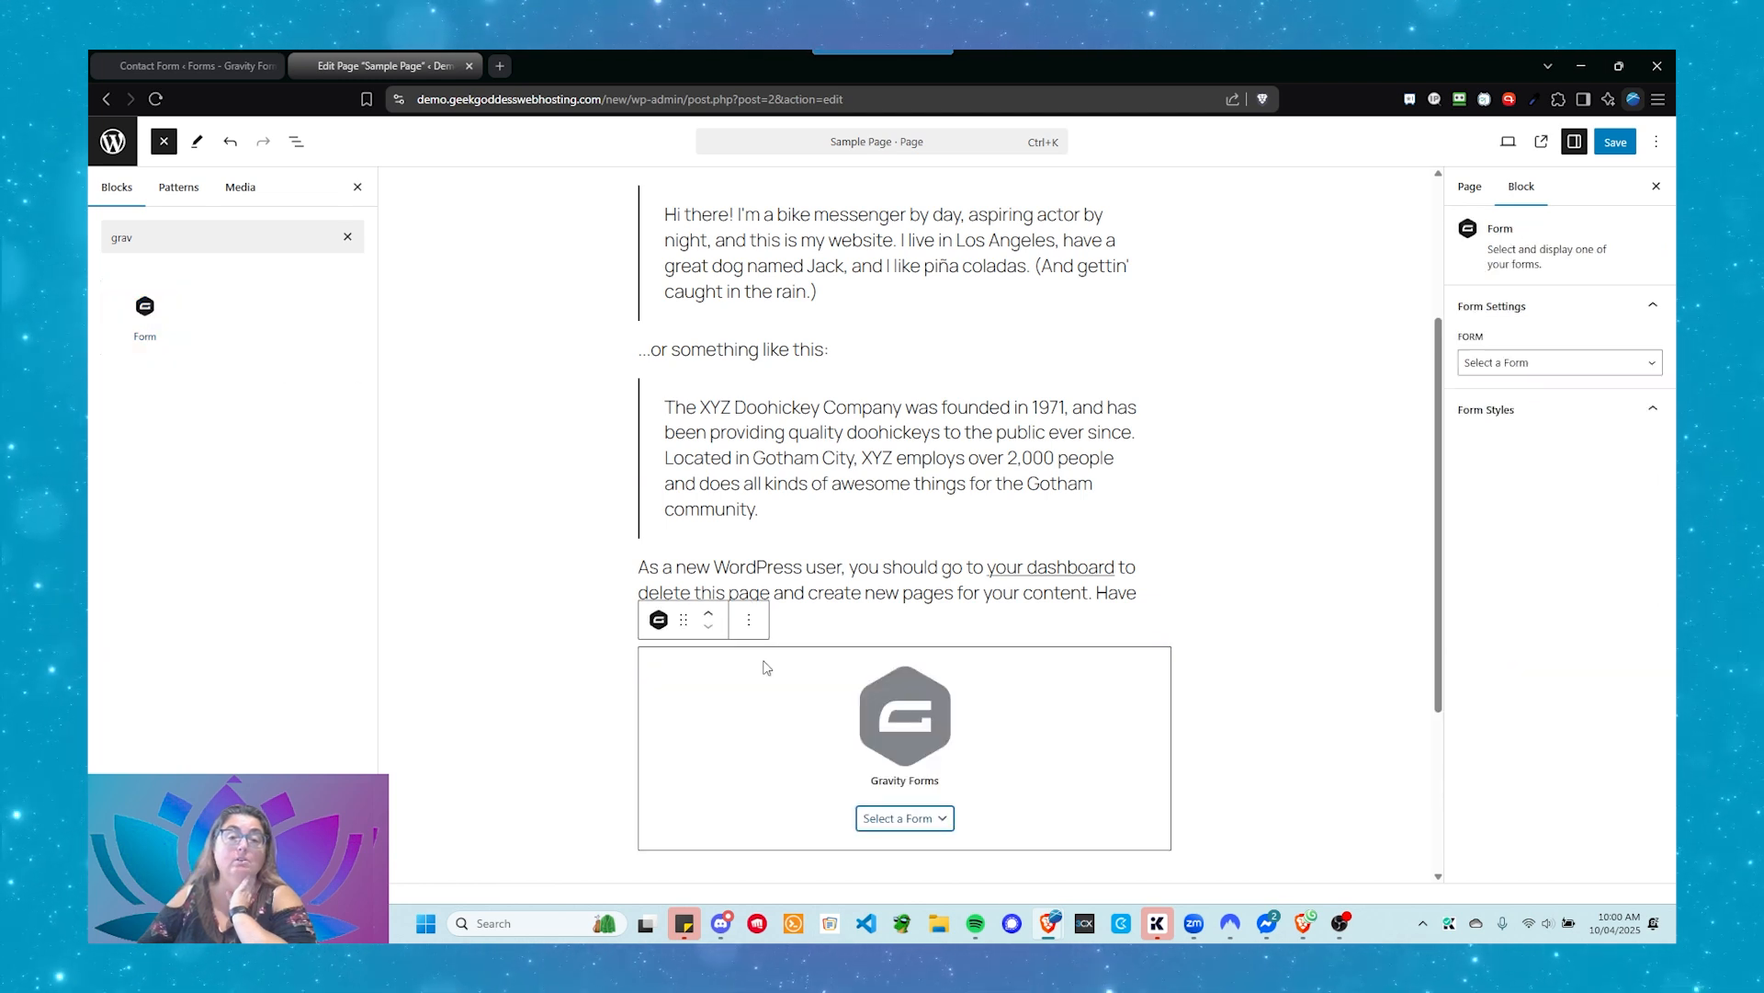
Step: Set the new Form block to display the Contact Form and view its preview on the page
{"action": "scroll", "coordinate": [827, 671], "scroll_direction": "down", "scroll_amount": 1}
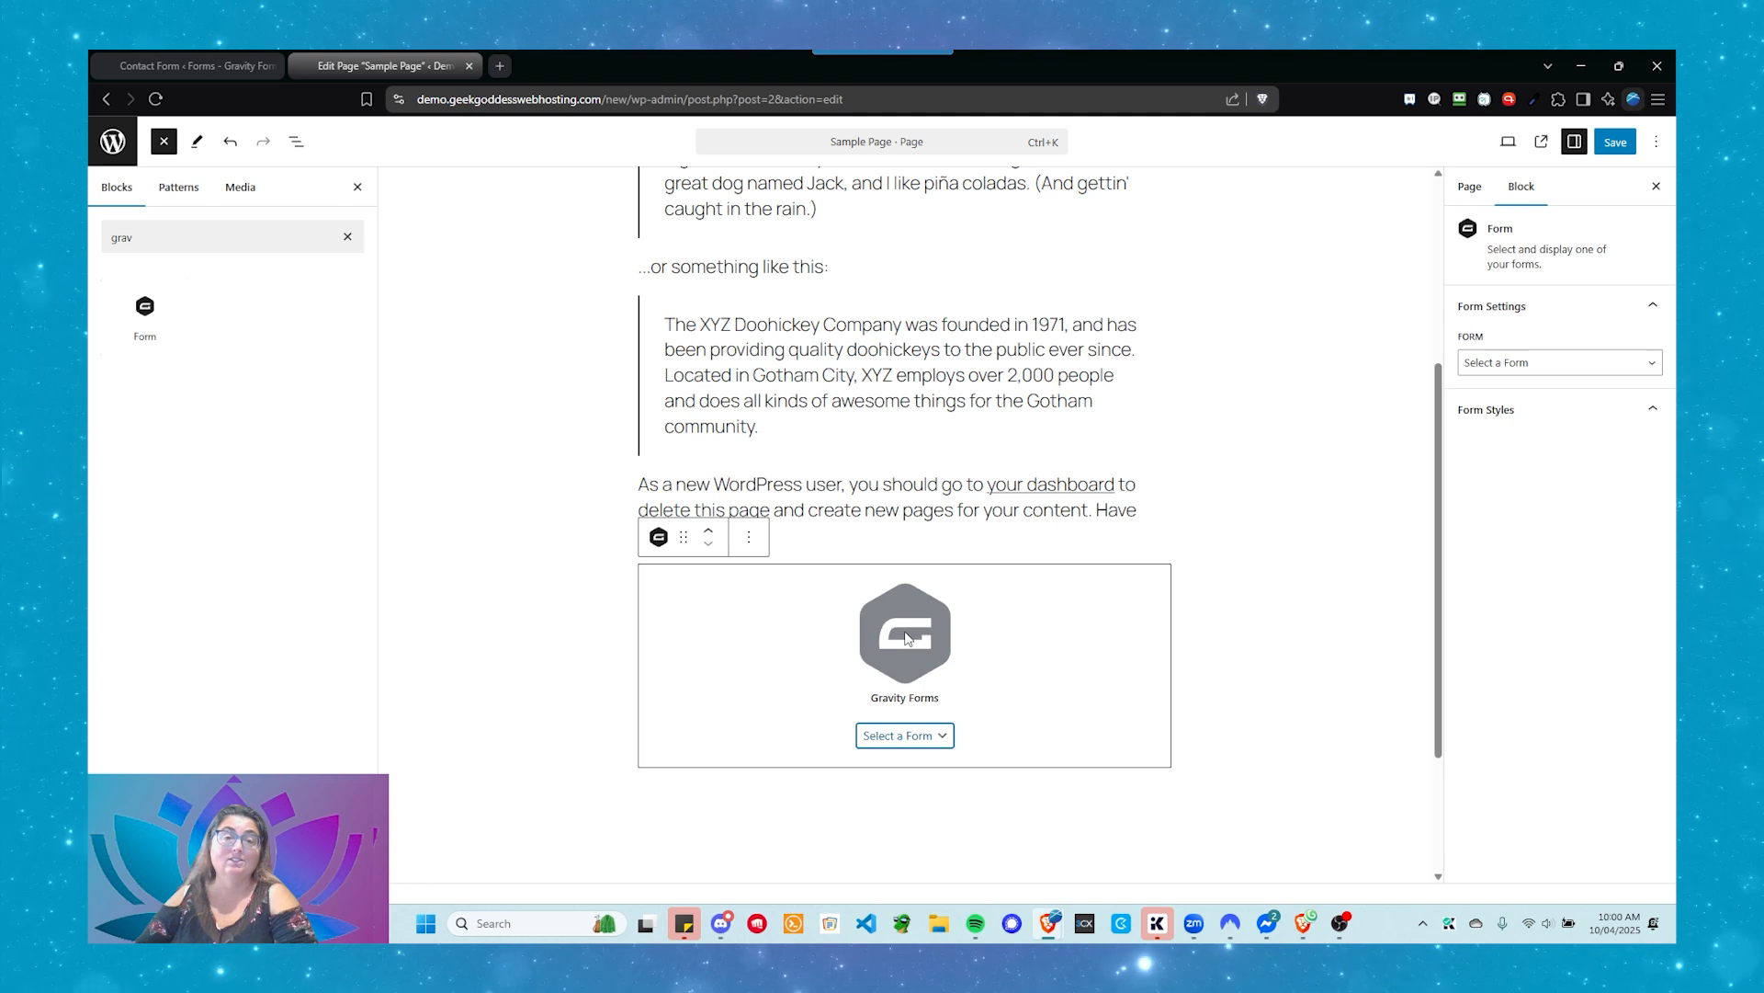
{"action": "left_click", "coordinate": [888, 739]}
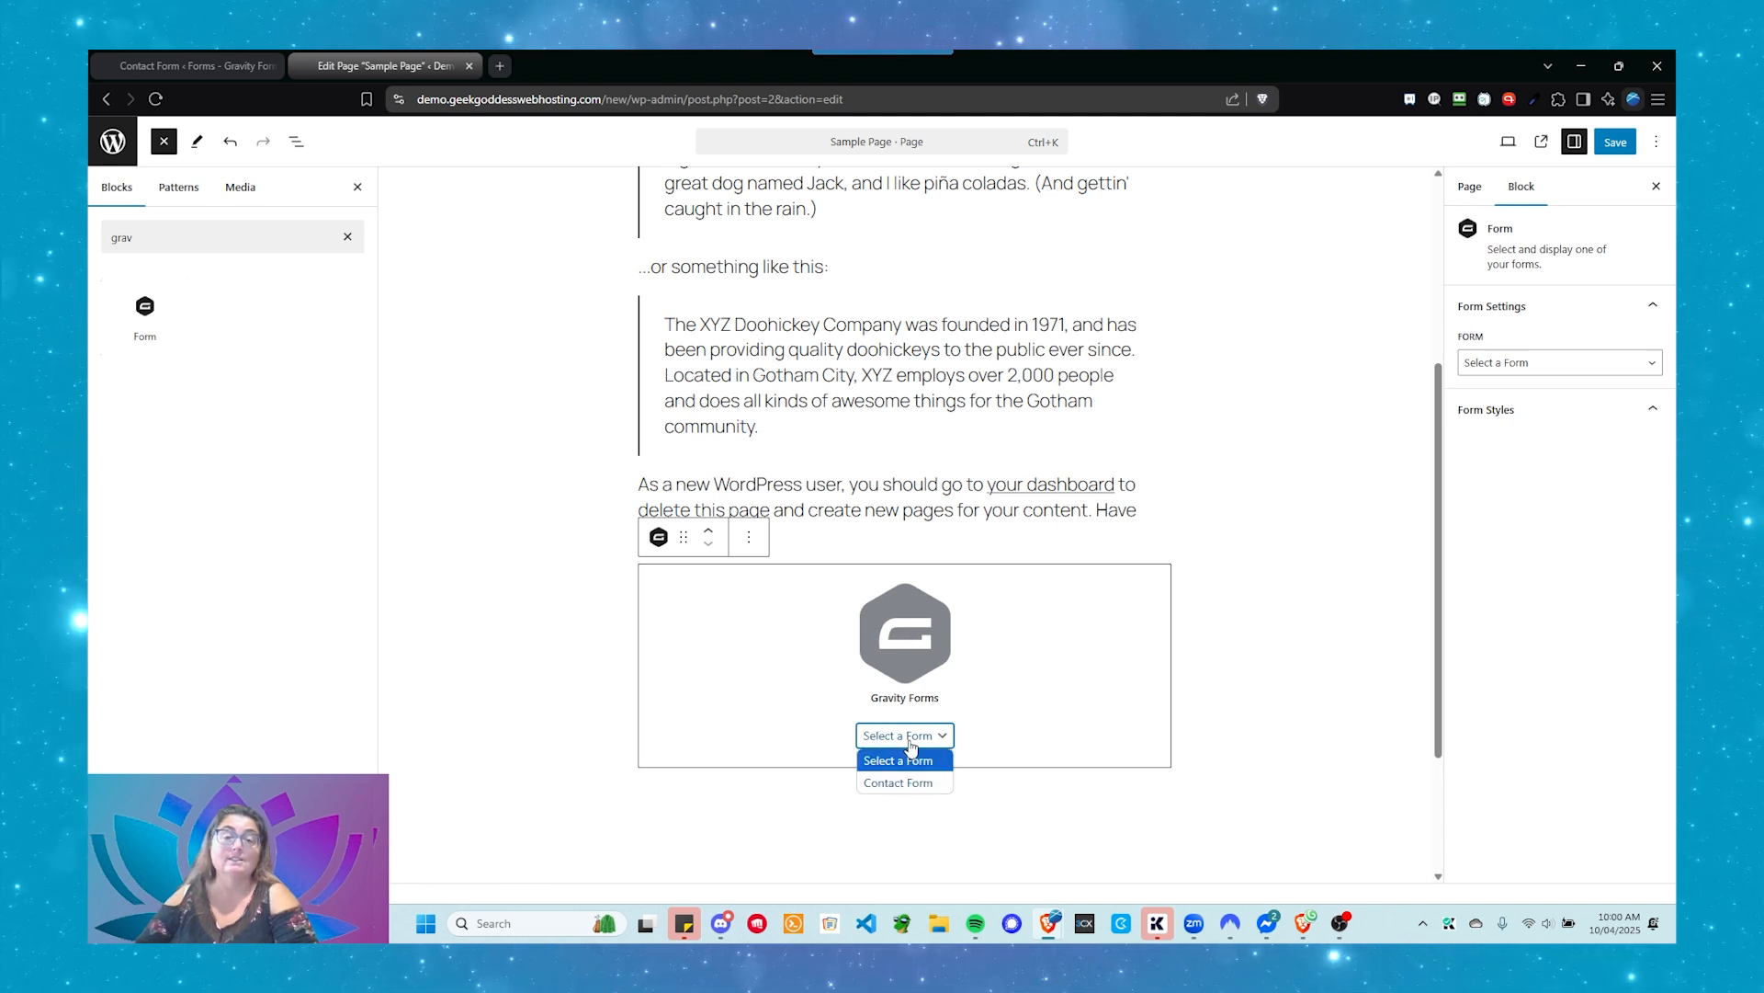
{"action": "left_click", "coordinate": [914, 783]}
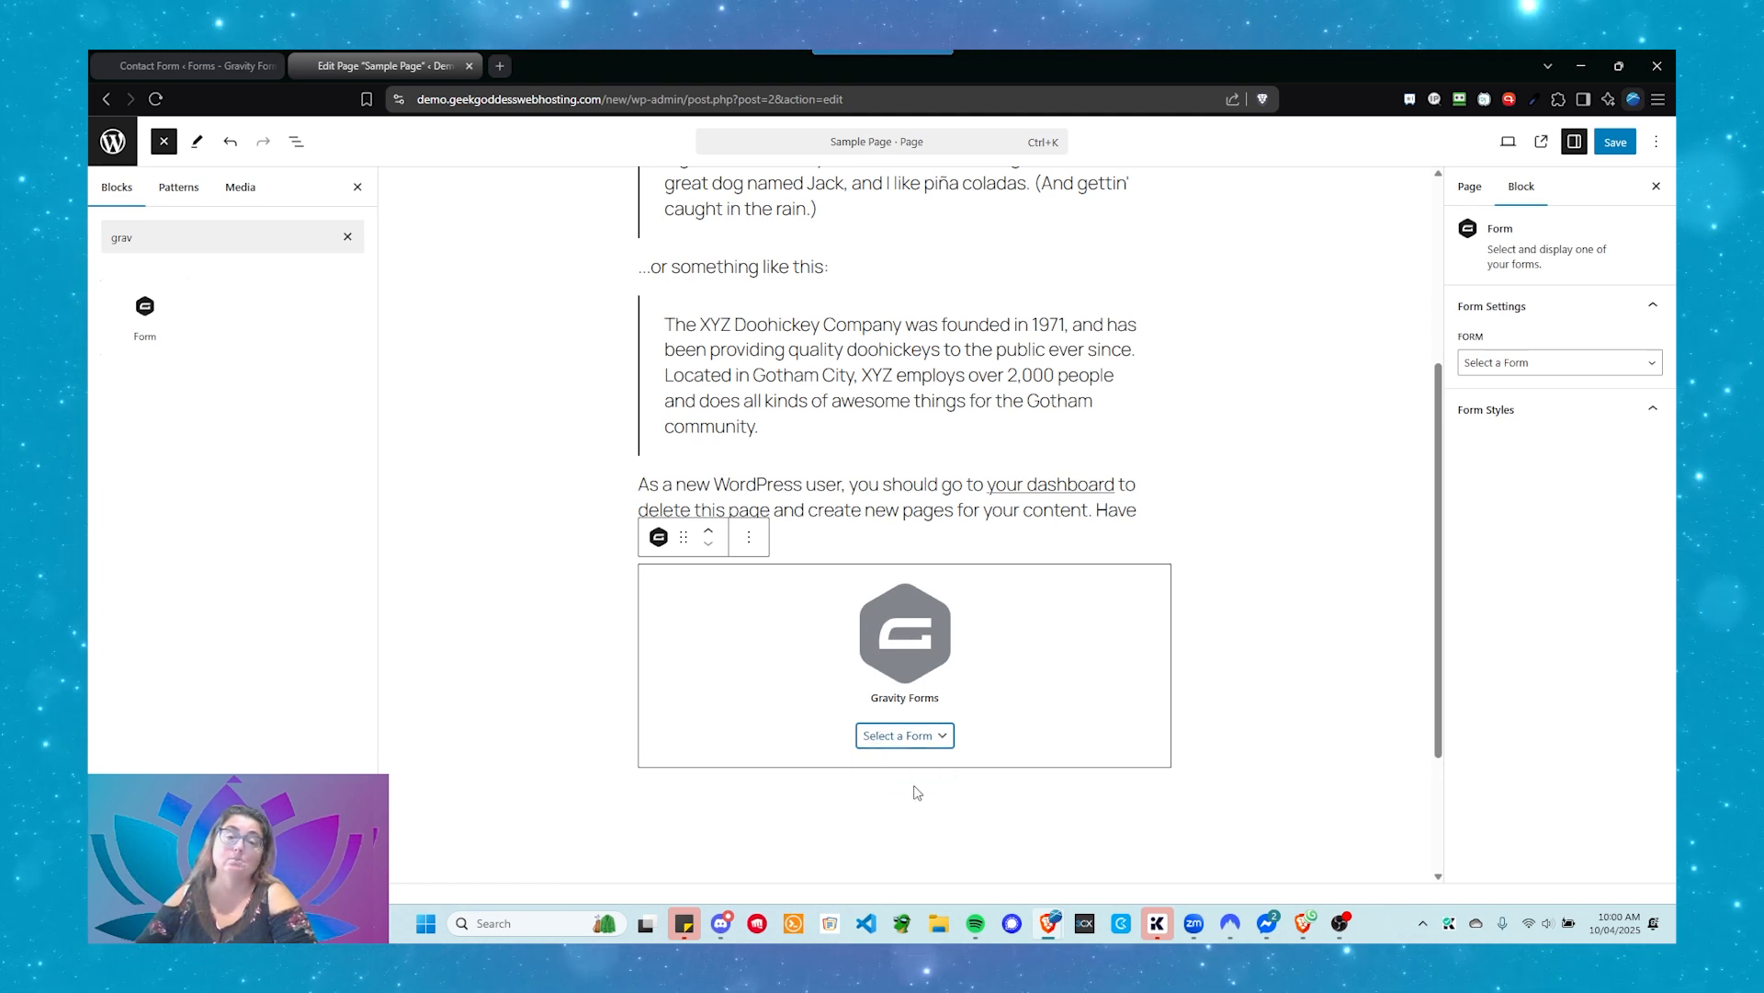
{"action": "scroll", "coordinate": [896, 589], "scroll_direction": "down", "scroll_amount": 6}
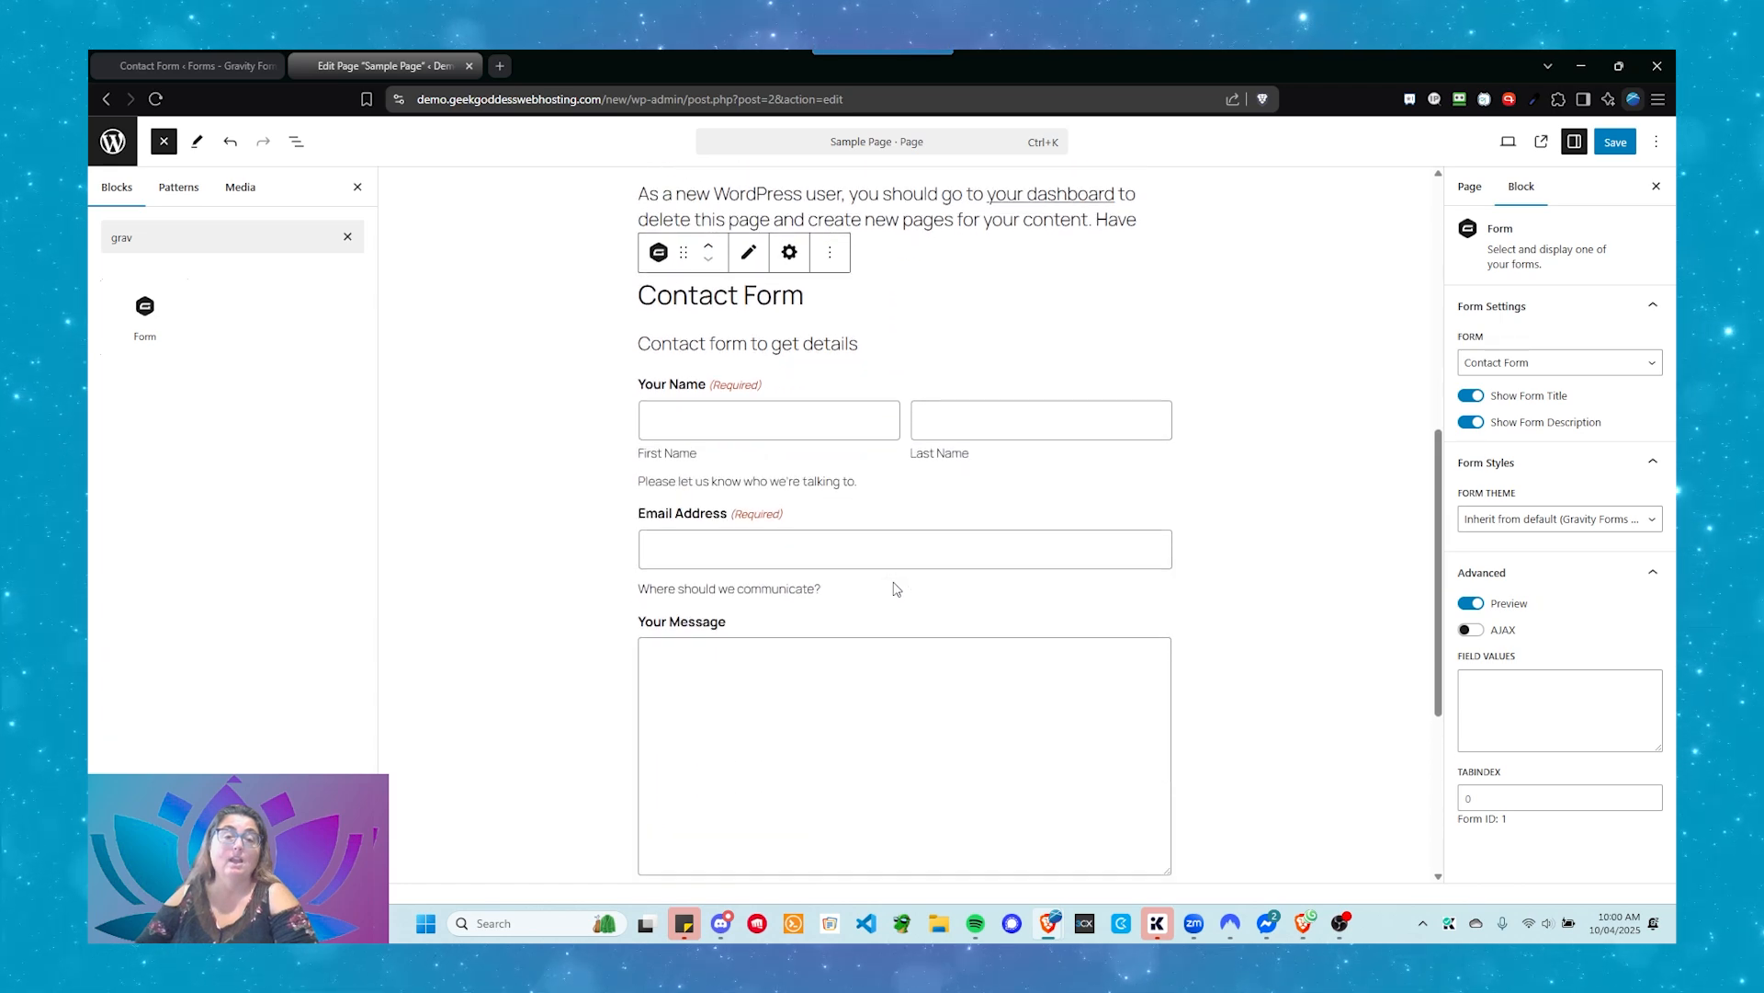
Step: Save Sample Page and open its live version in a new browser tab
{"action": "scroll", "coordinate": [898, 598], "scroll_direction": "up", "scroll_amount": 4}
{"action": "scroll", "coordinate": [898, 598], "scroll_direction": "up", "scroll_amount": 1}
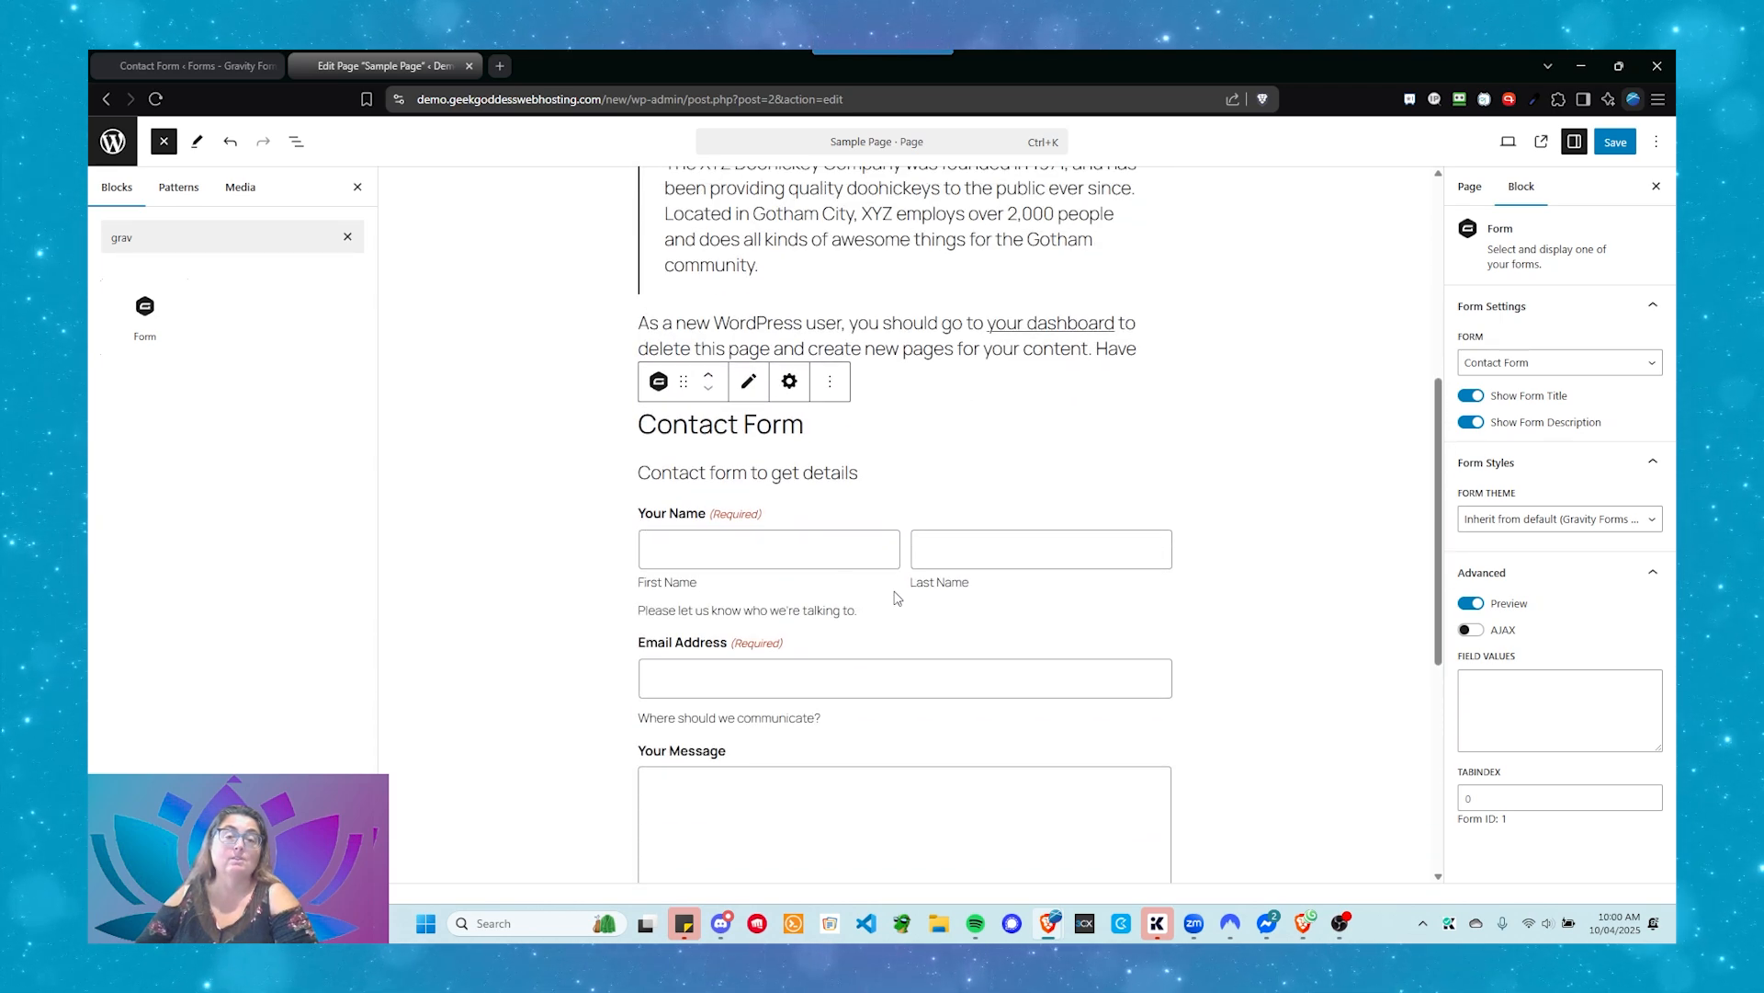
{"action": "left_click", "coordinate": [1612, 144]}
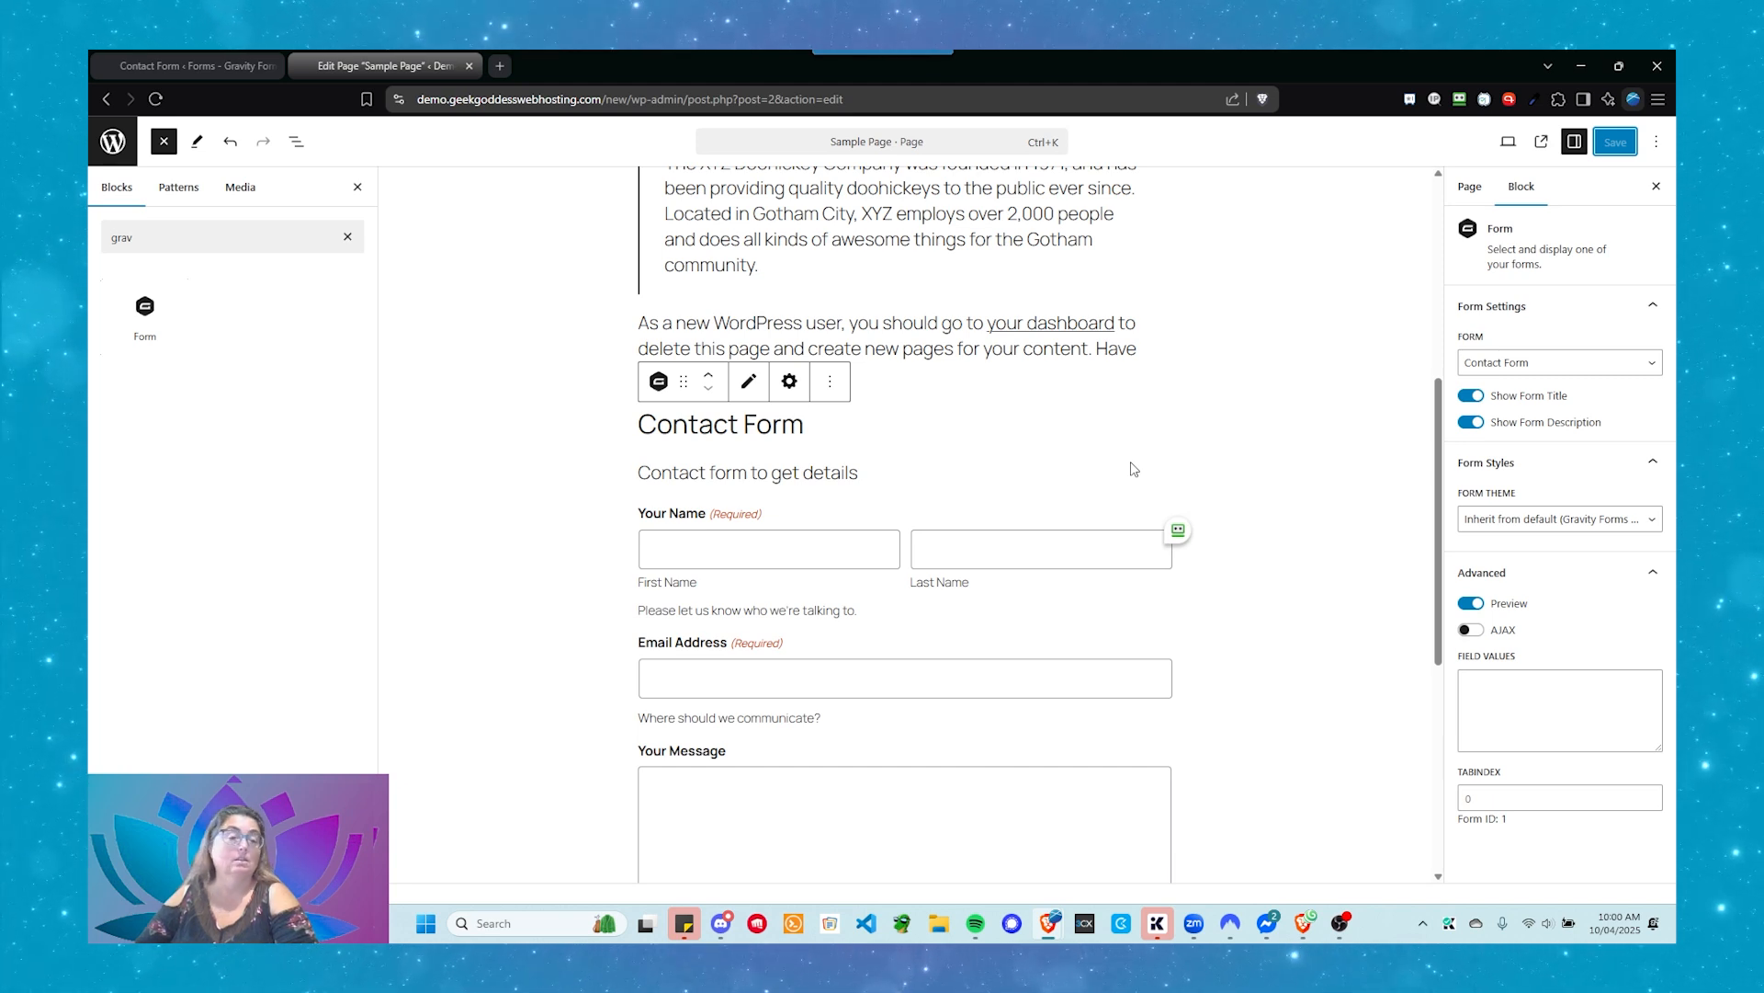
{"action": "right_click", "coordinate": [227, 856]}
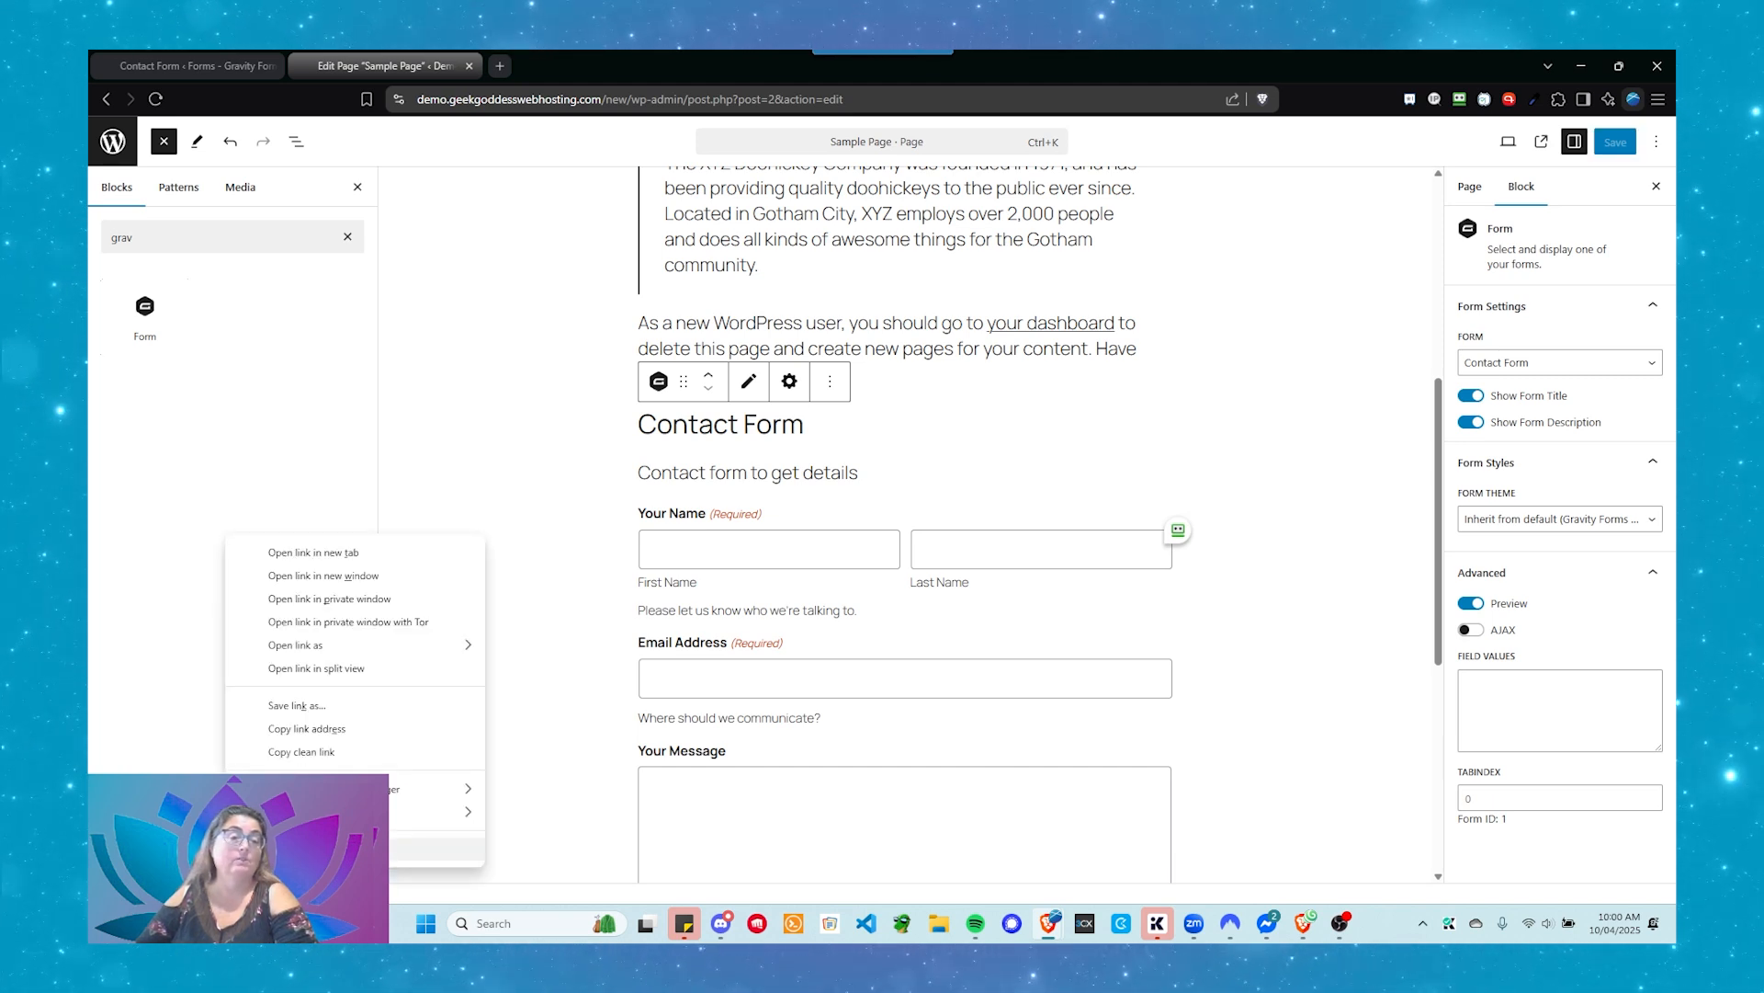
{"action": "left_click", "coordinate": [366, 557]}
{"action": "left_click", "coordinate": [542, 63]}
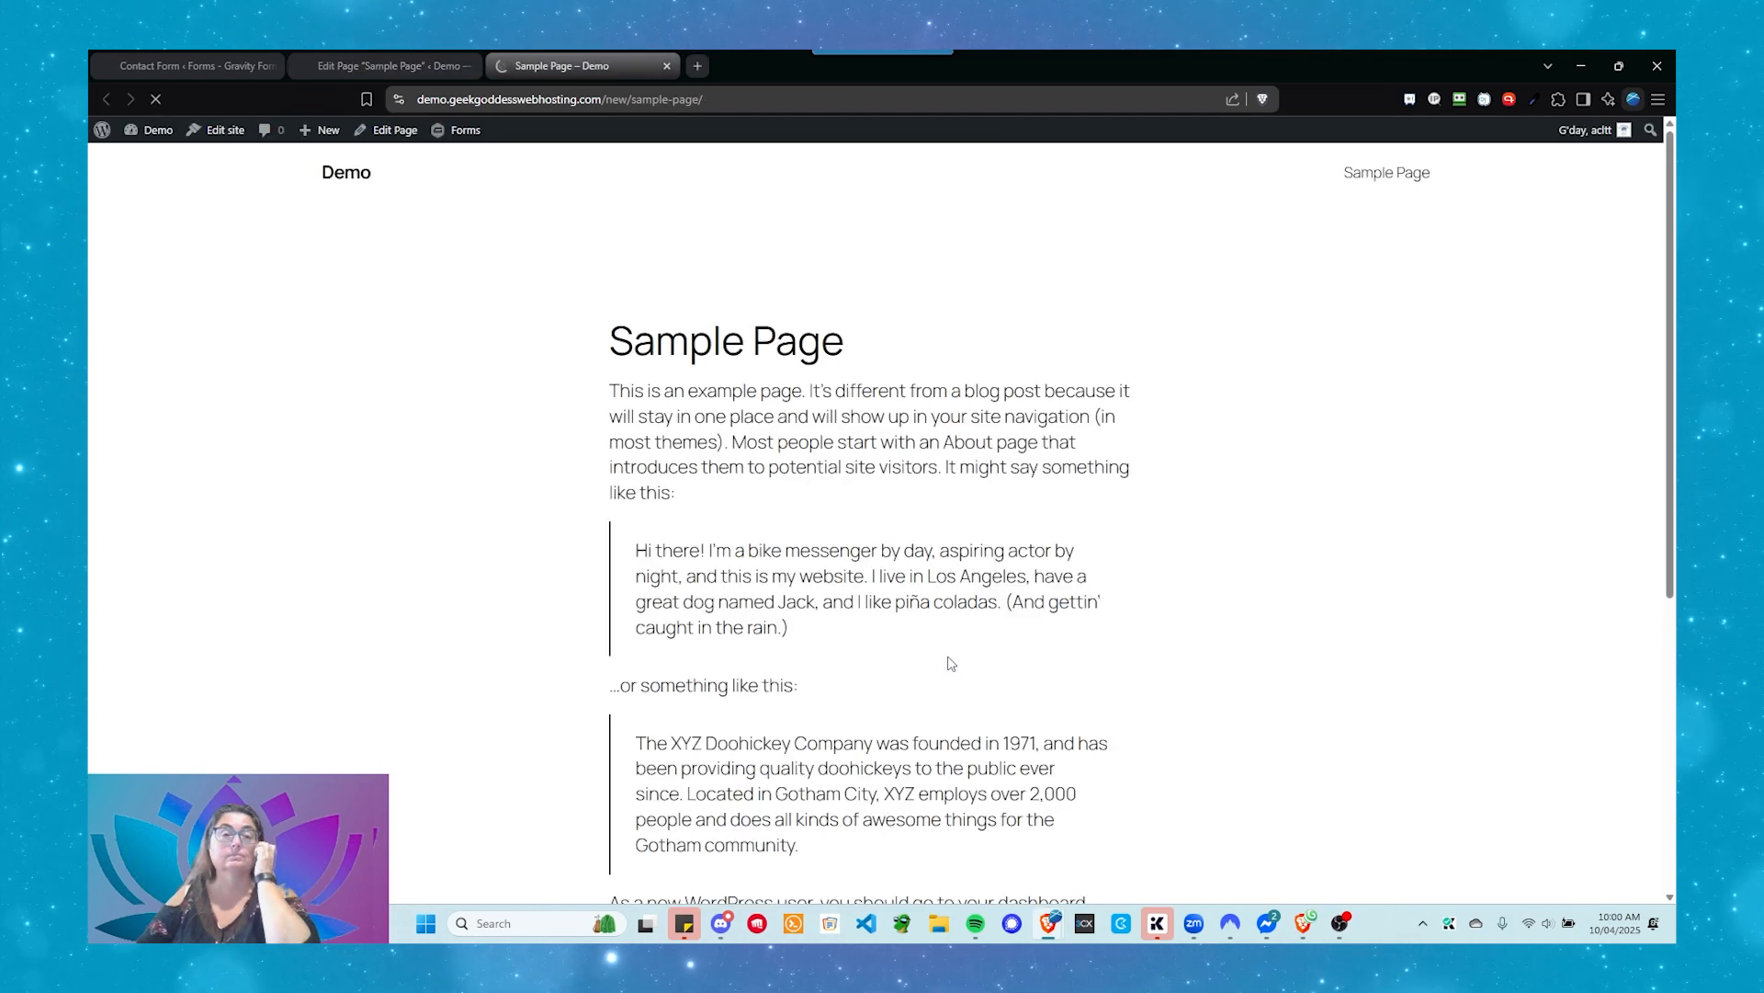
Step: Examine how the embedded Contact Form appears on the live Sample Page, including its title, description and fields
{"action": "scroll", "coordinate": [891, 505], "scroll_direction": "down", "scroll_amount": 2}
{"action": "scroll", "coordinate": [892, 504], "scroll_direction": "down", "scroll_amount": 6}
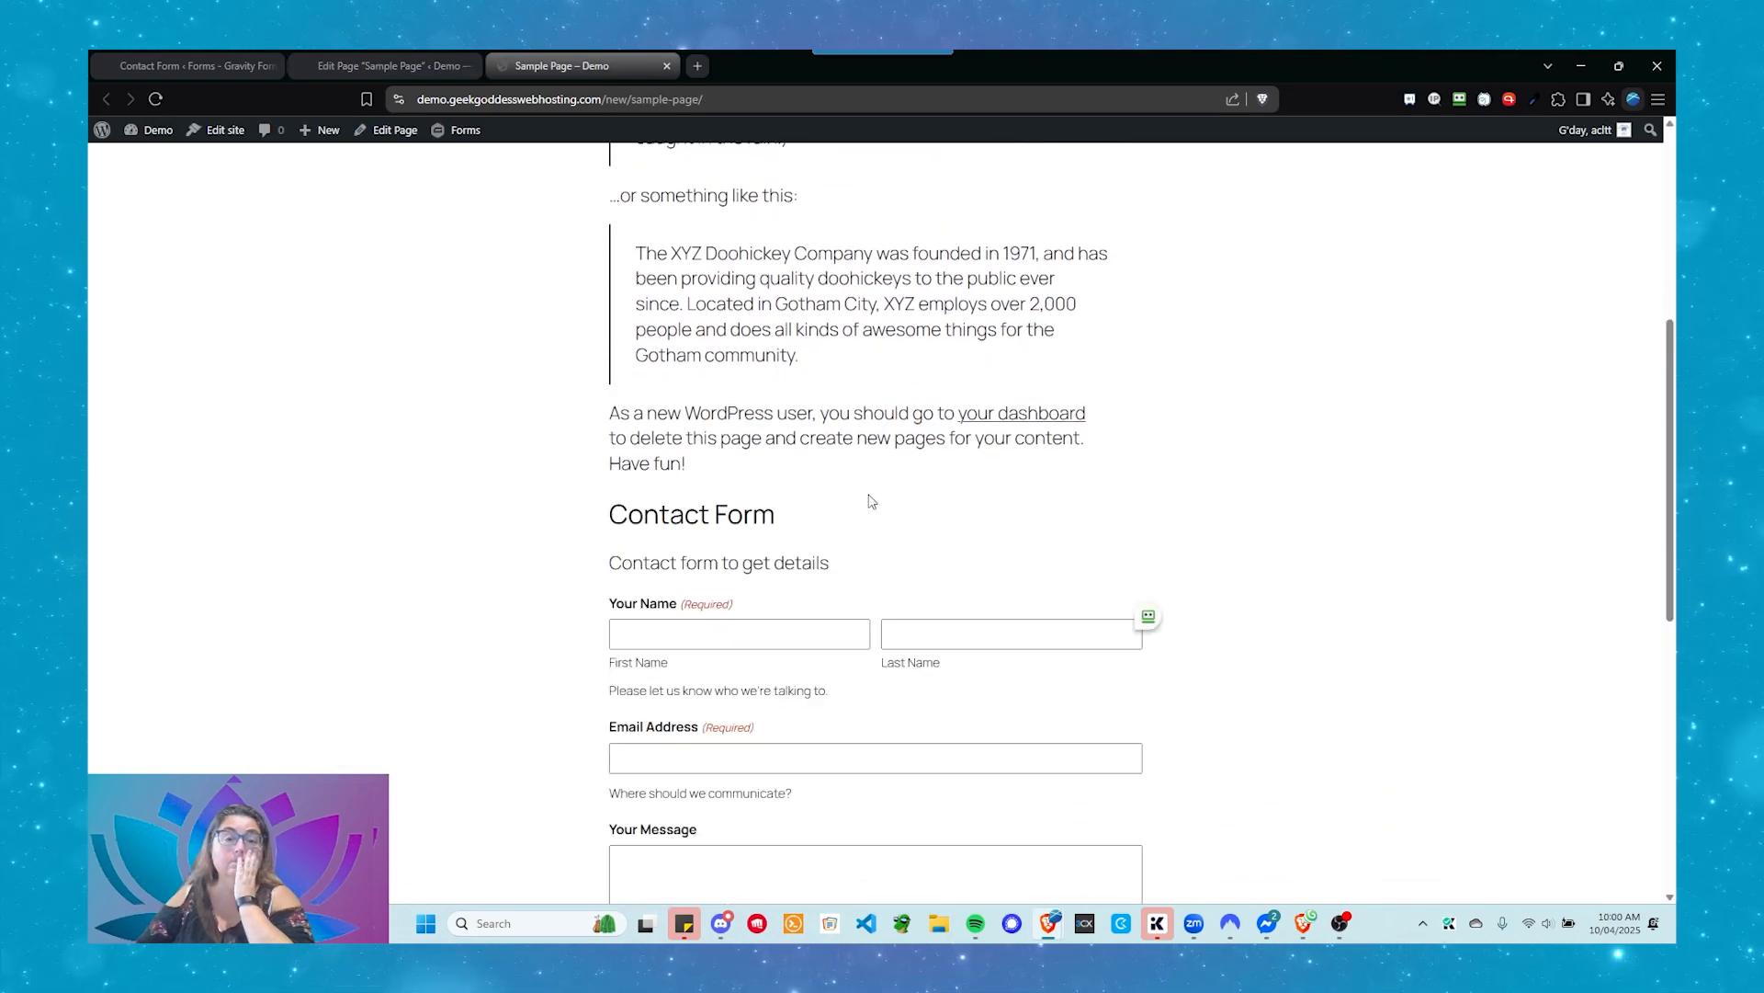
{"action": "scroll", "coordinate": [913, 551], "scroll_direction": "down", "scroll_amount": 2}
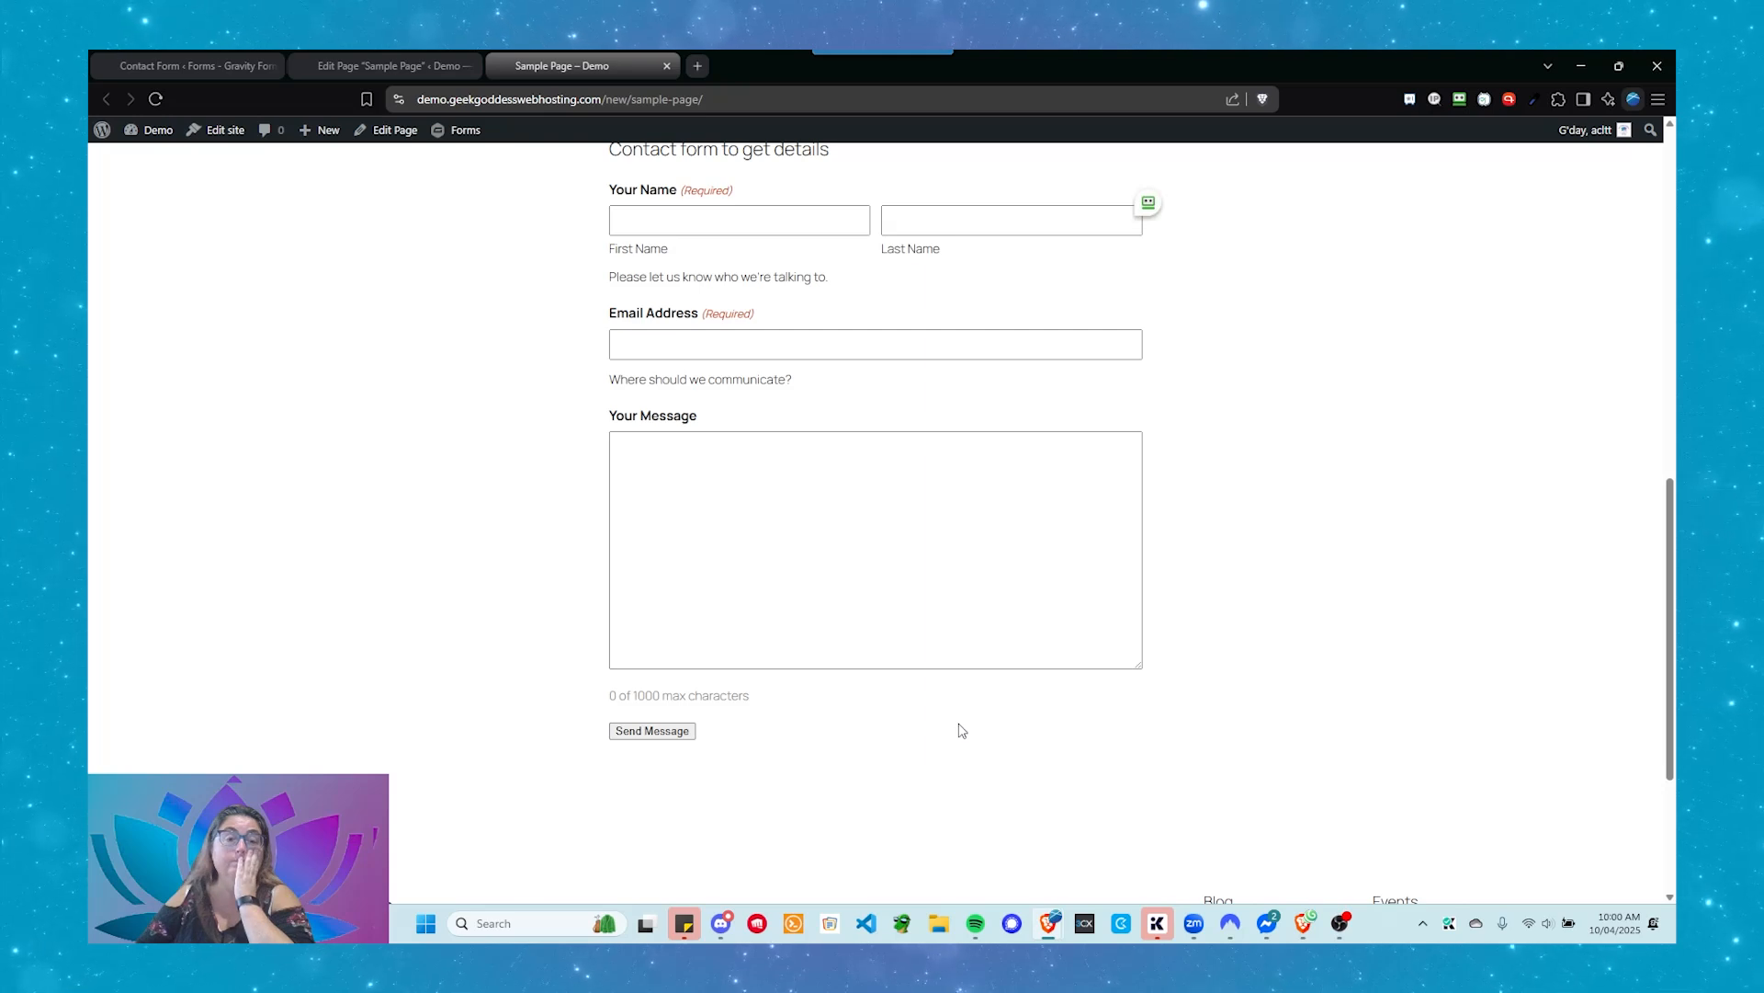
{"action": "scroll", "coordinate": [960, 730], "scroll_direction": "up", "scroll_amount": 2}
{"action": "scroll", "coordinate": [955, 729], "scroll_direction": "down", "scroll_amount": 1}
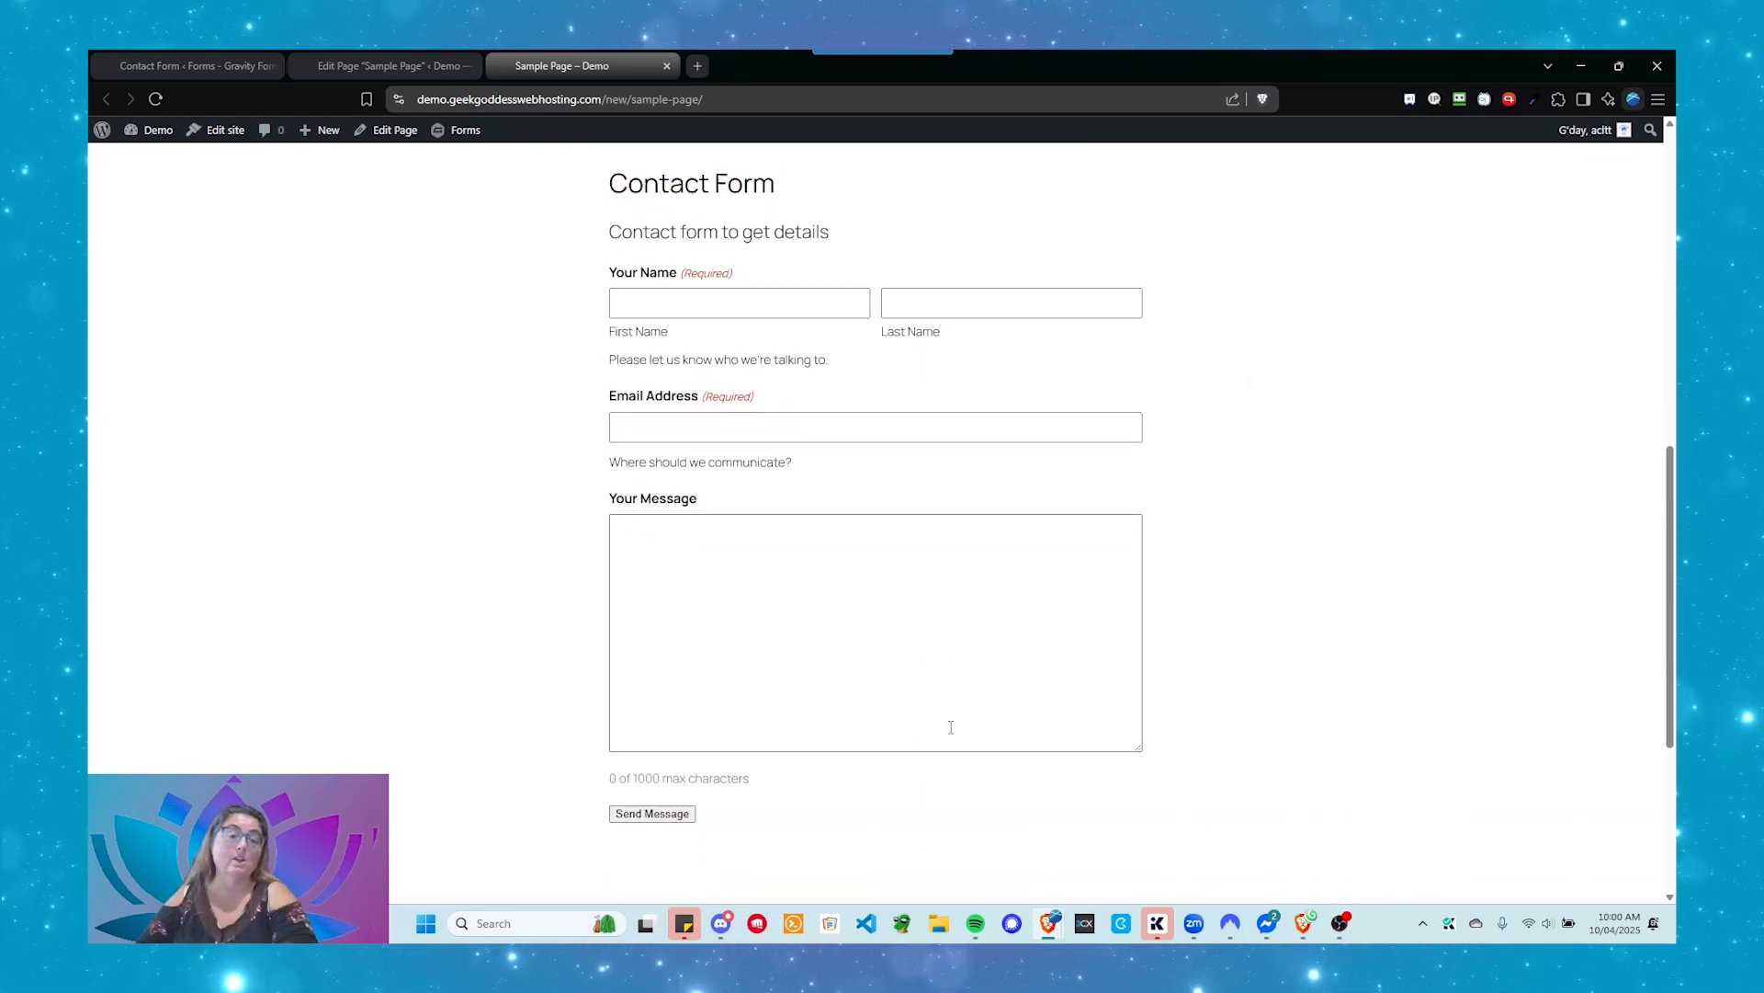
{"action": "scroll", "coordinate": [928, 730], "scroll_direction": "up", "scroll_amount": 2}
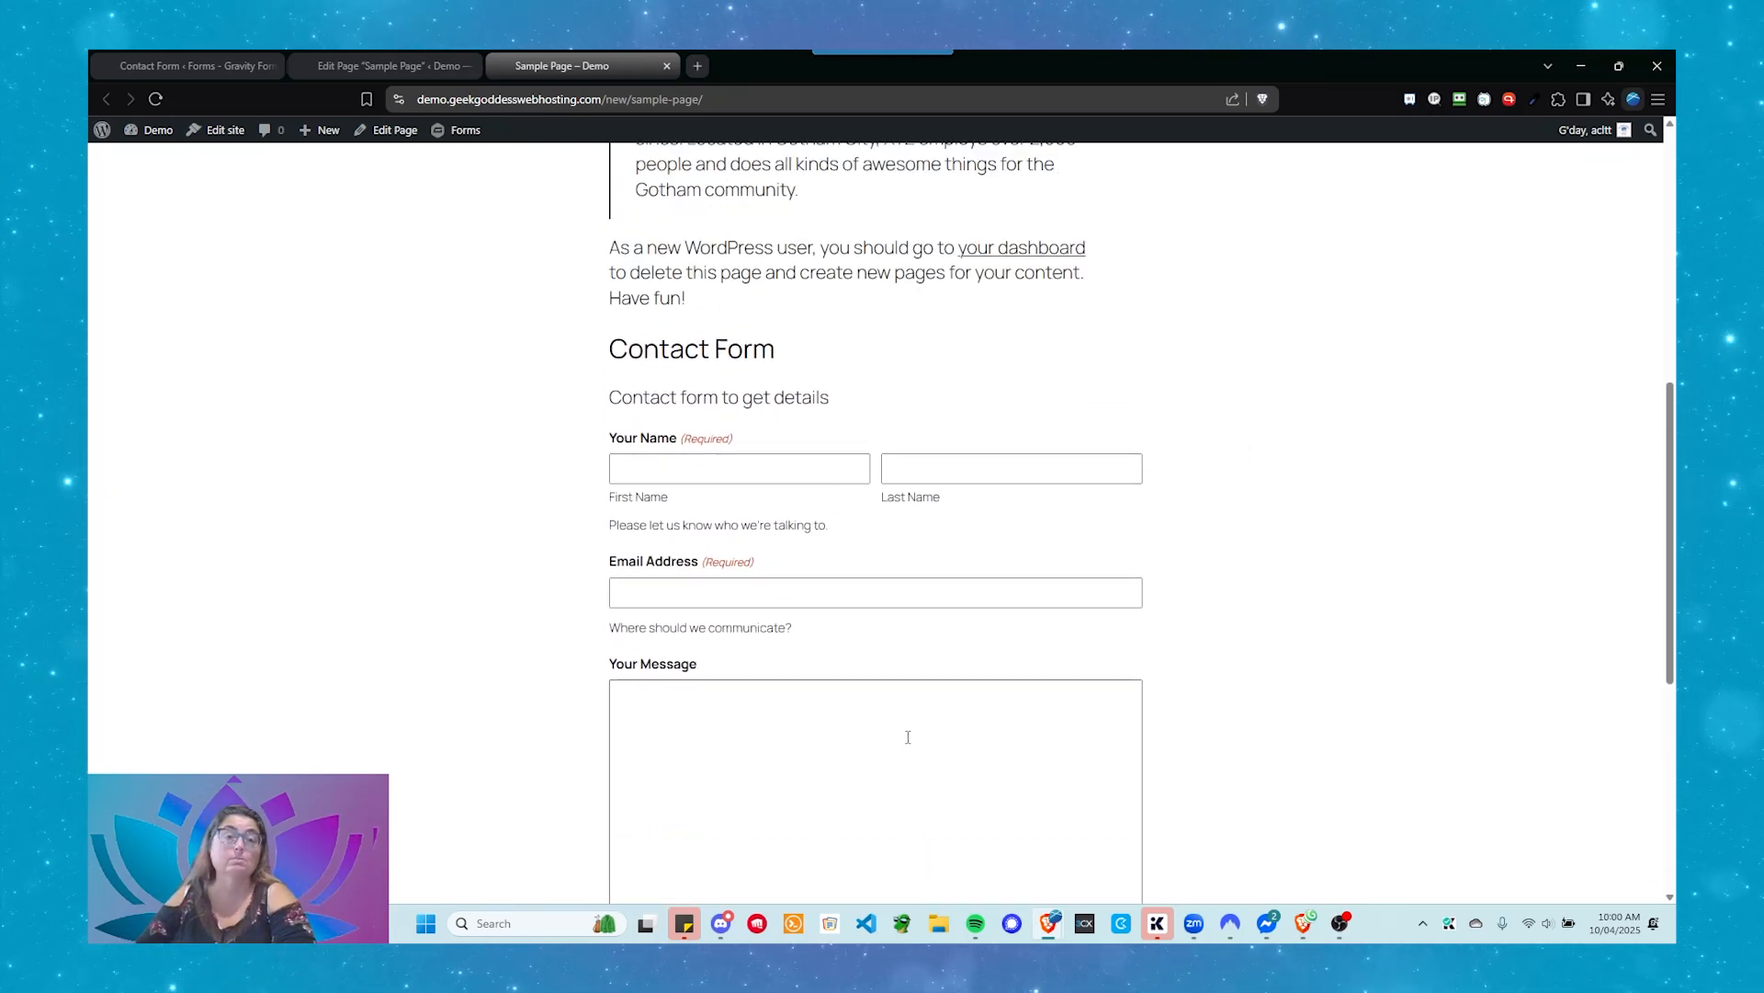
{"action": "scroll", "coordinate": [904, 740], "scroll_direction": "down", "scroll_amount": 1}
{"action": "scroll", "coordinate": [901, 736], "scroll_direction": "up", "scroll_amount": 1}
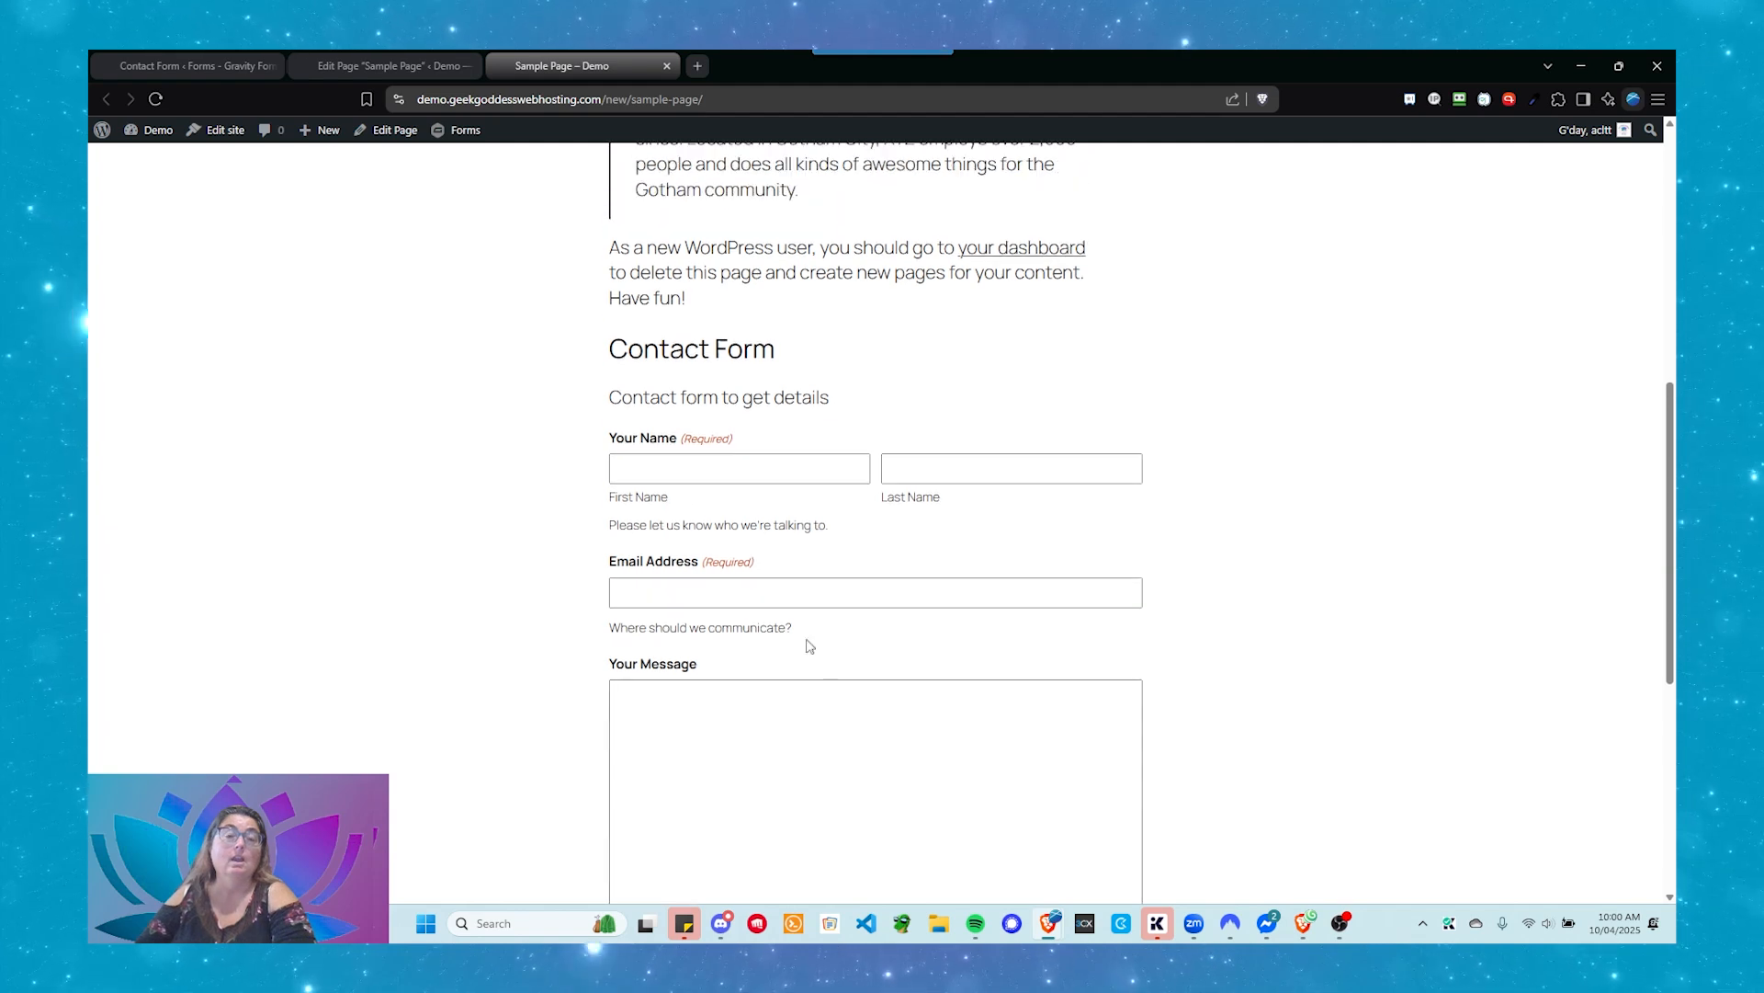
{"action": "left_click_drag", "start_coordinate": [604, 401], "coordinate": [839, 401]}
{"action": "left_click", "coordinate": [839, 401]}
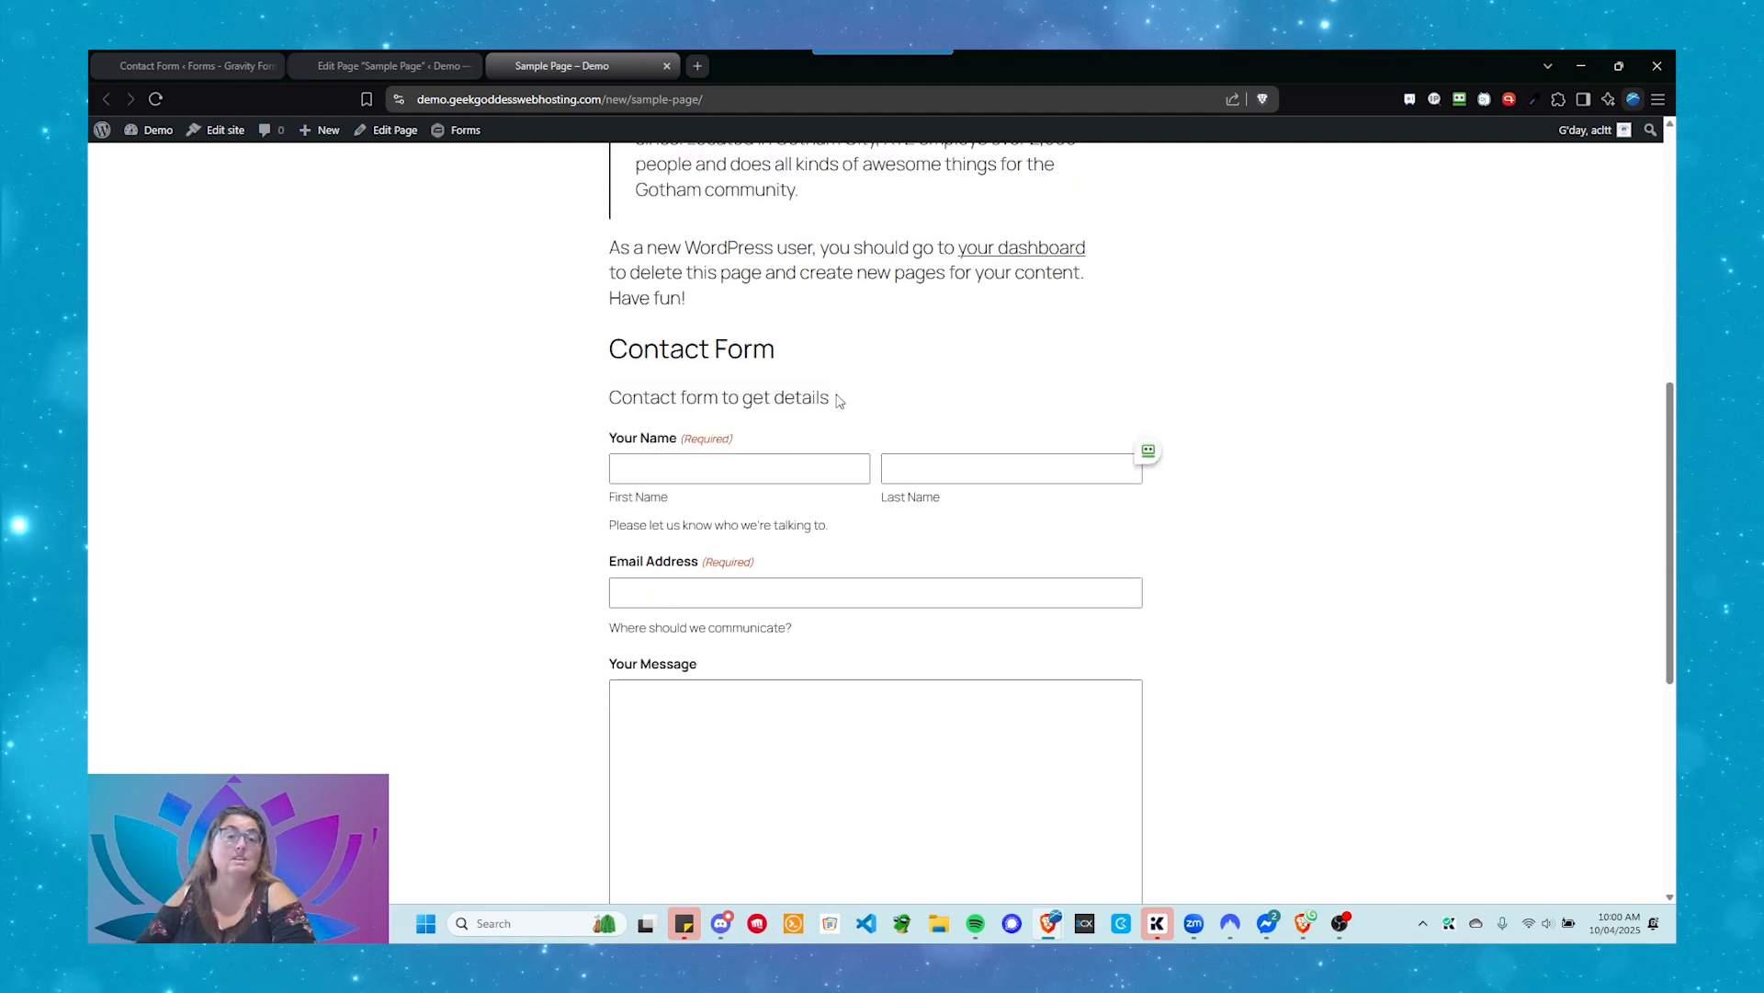
Step: In the Sample Page editor, turn off the Form block's title and description and save the page
{"action": "left_click", "coordinate": [377, 67]}
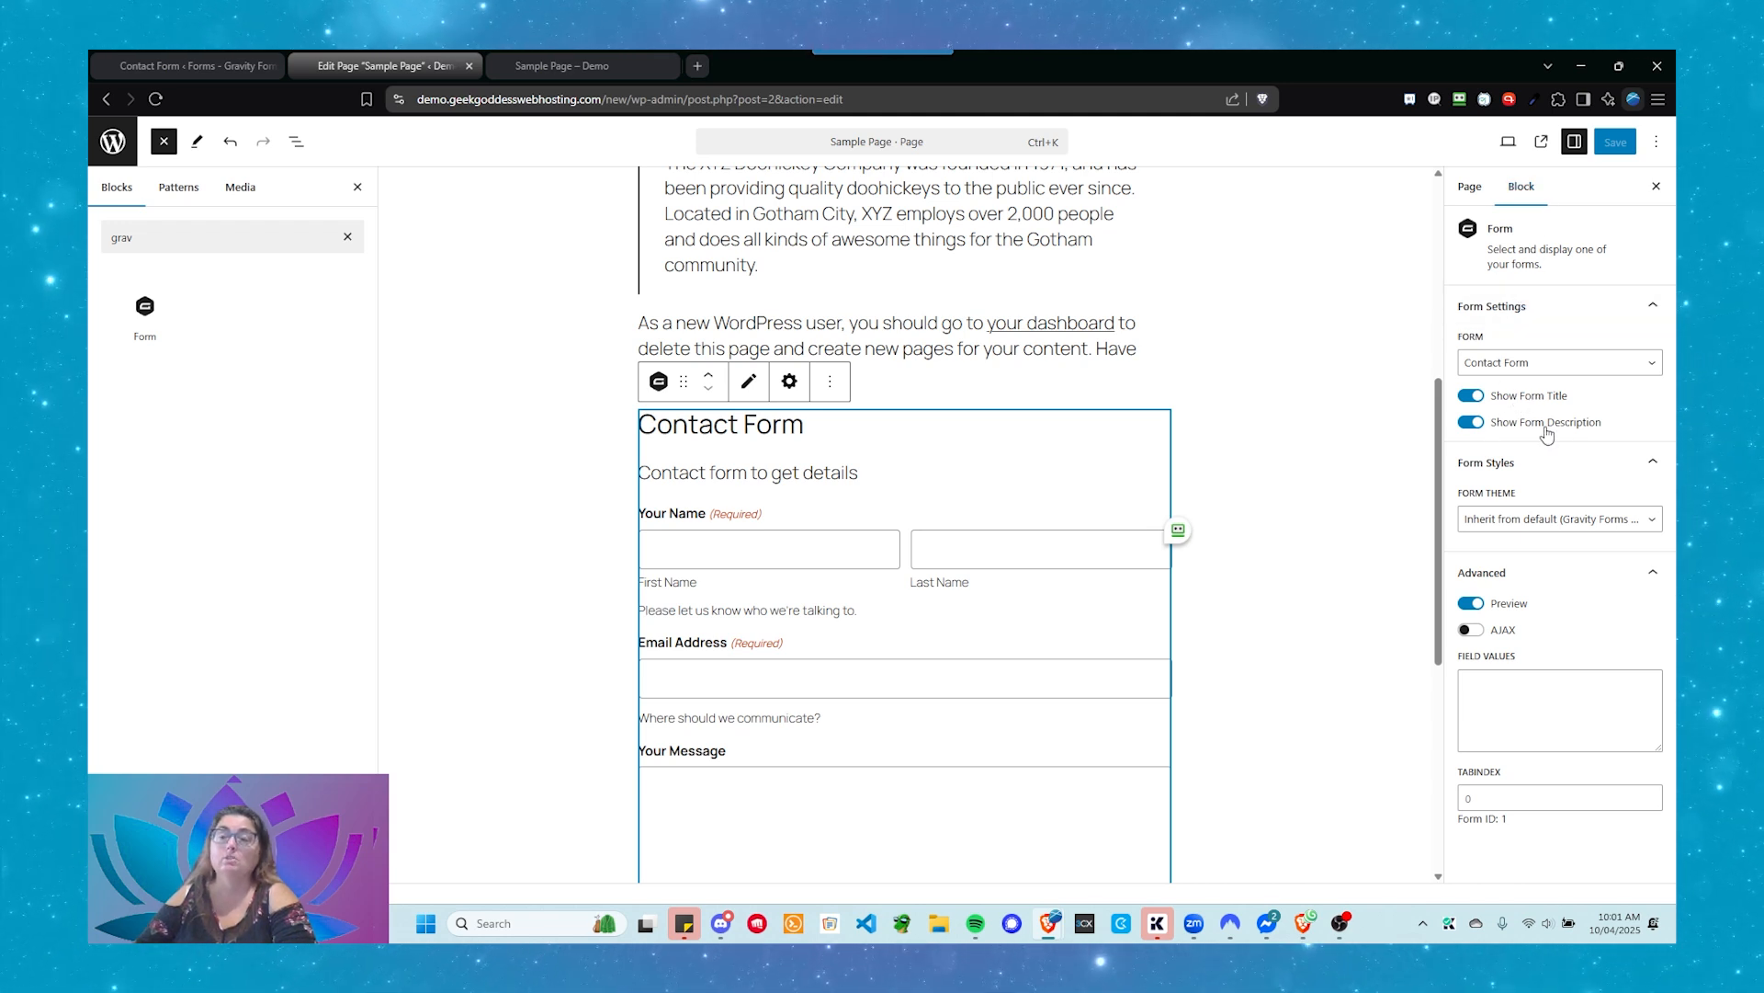
{"action": "left_click", "coordinate": [1469, 422]}
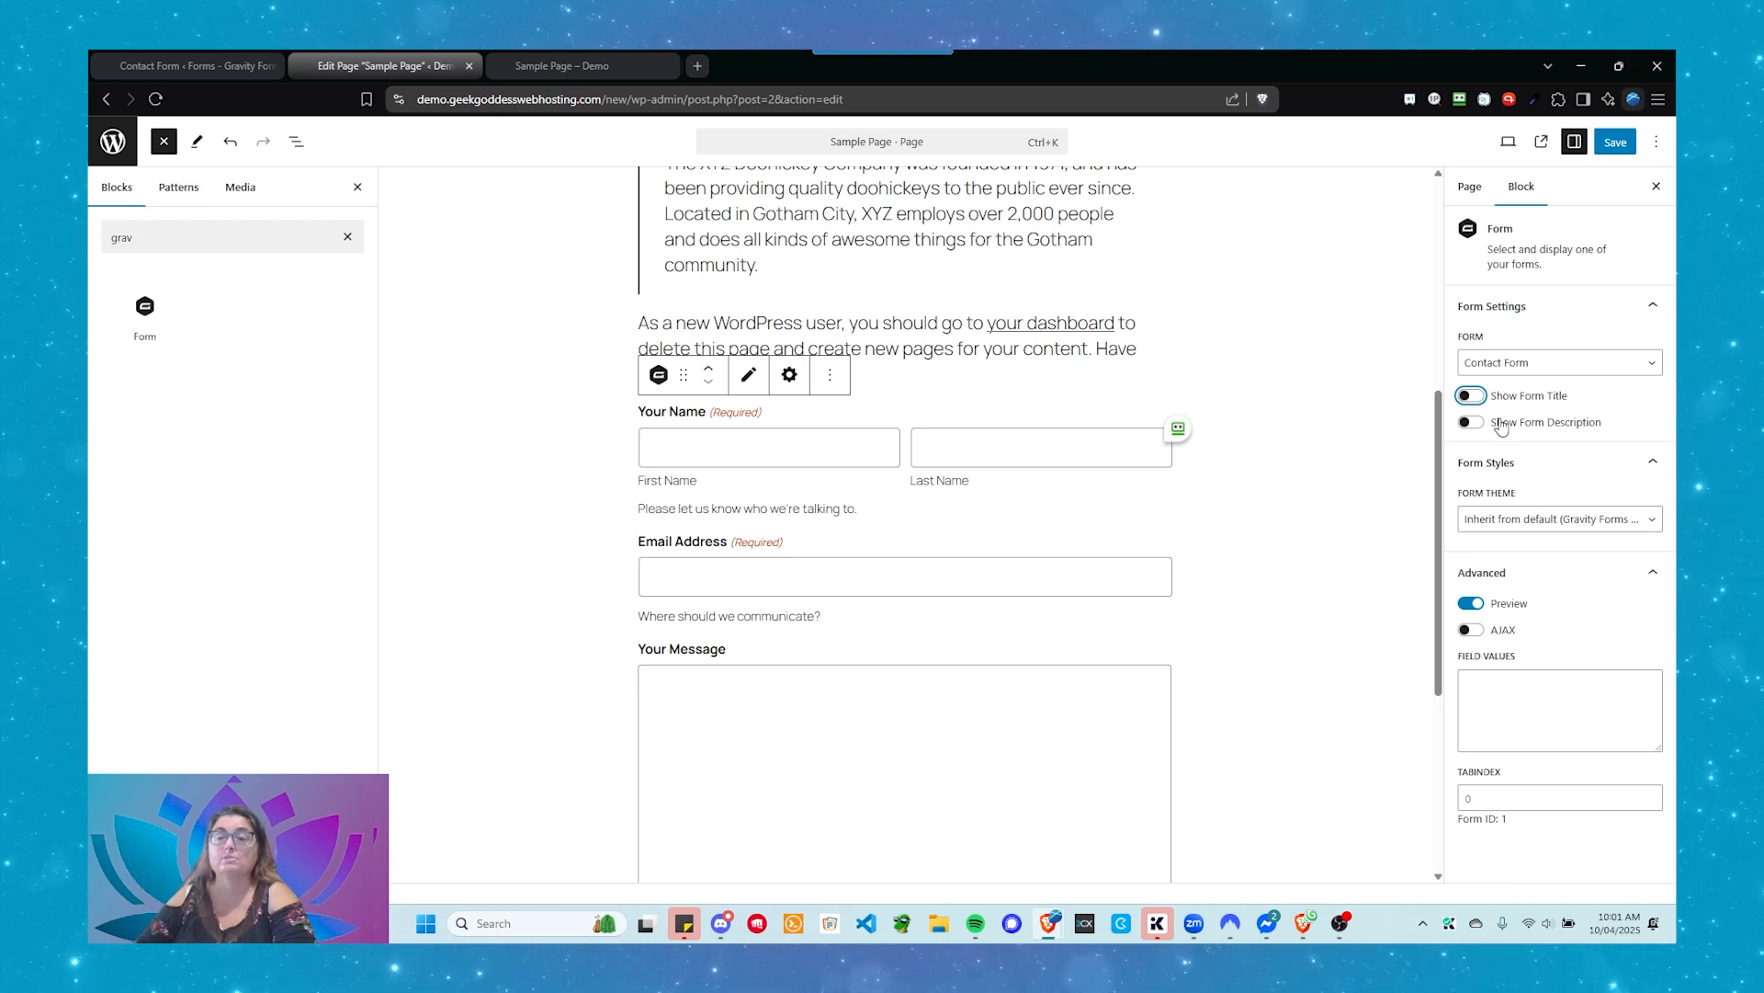
{"action": "key", "text": "ctrl+s"}
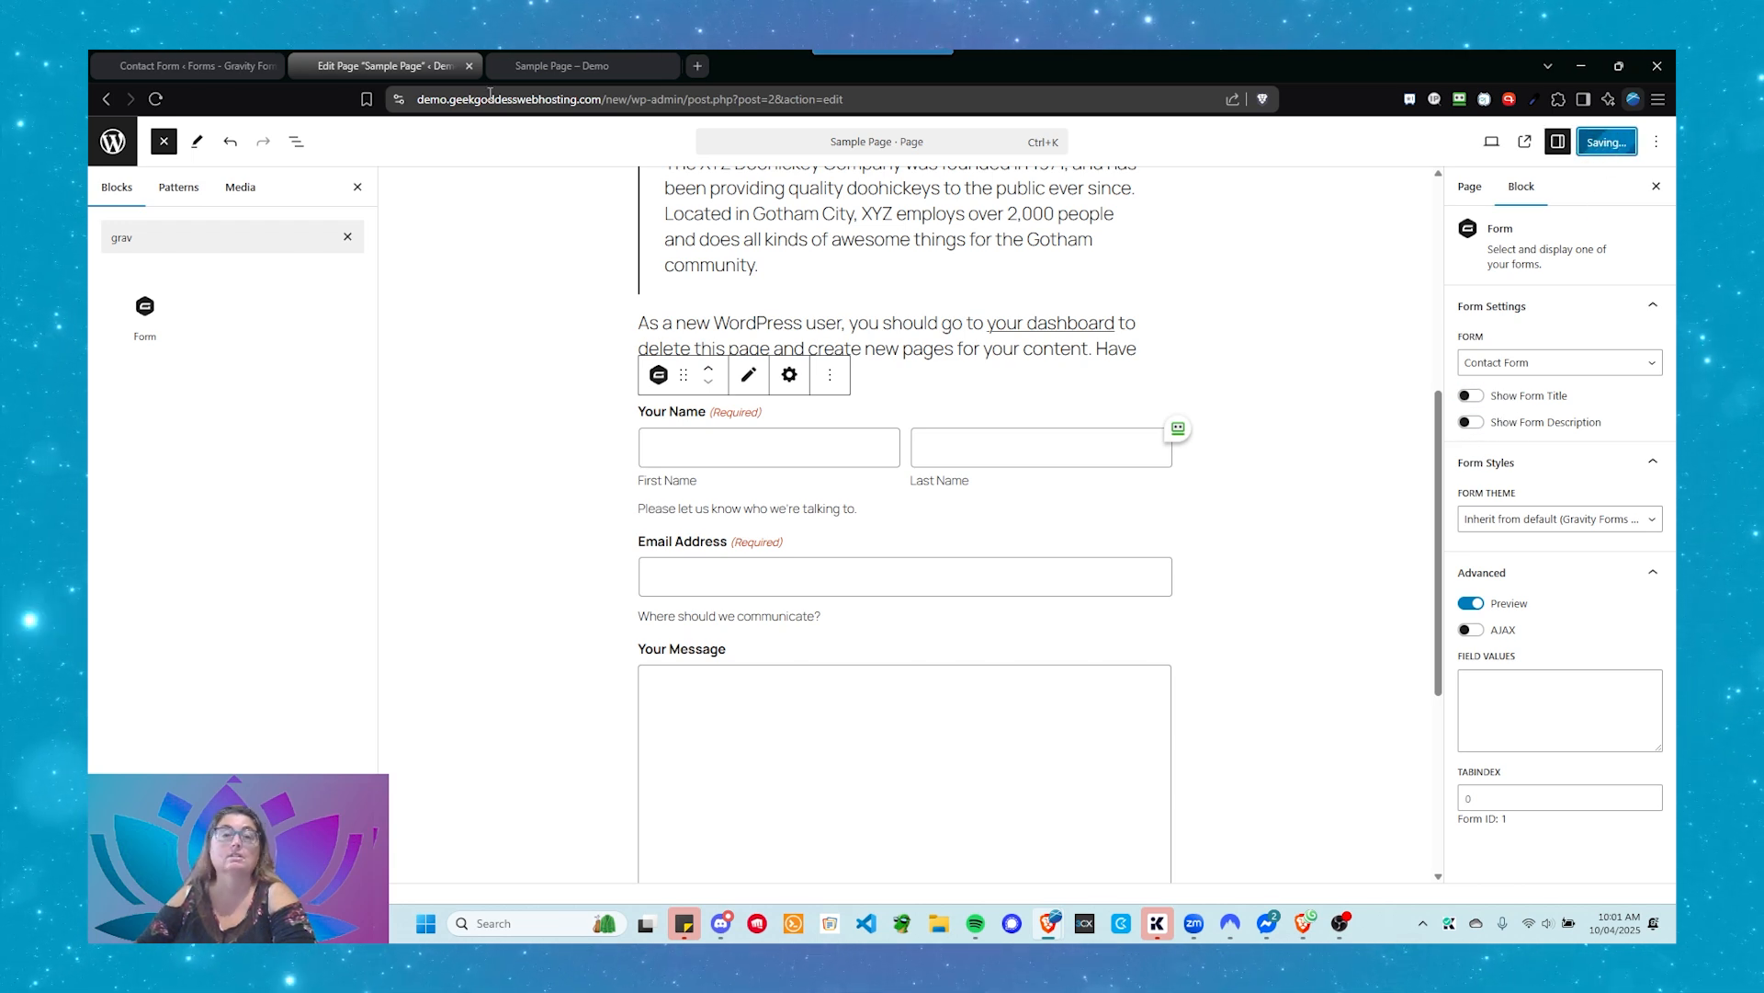
Step: On the refreshed live page, fill in the first name, last name and a test email address, with the message "This is my message. Yay"
{"action": "left_click", "coordinate": [530, 66]}
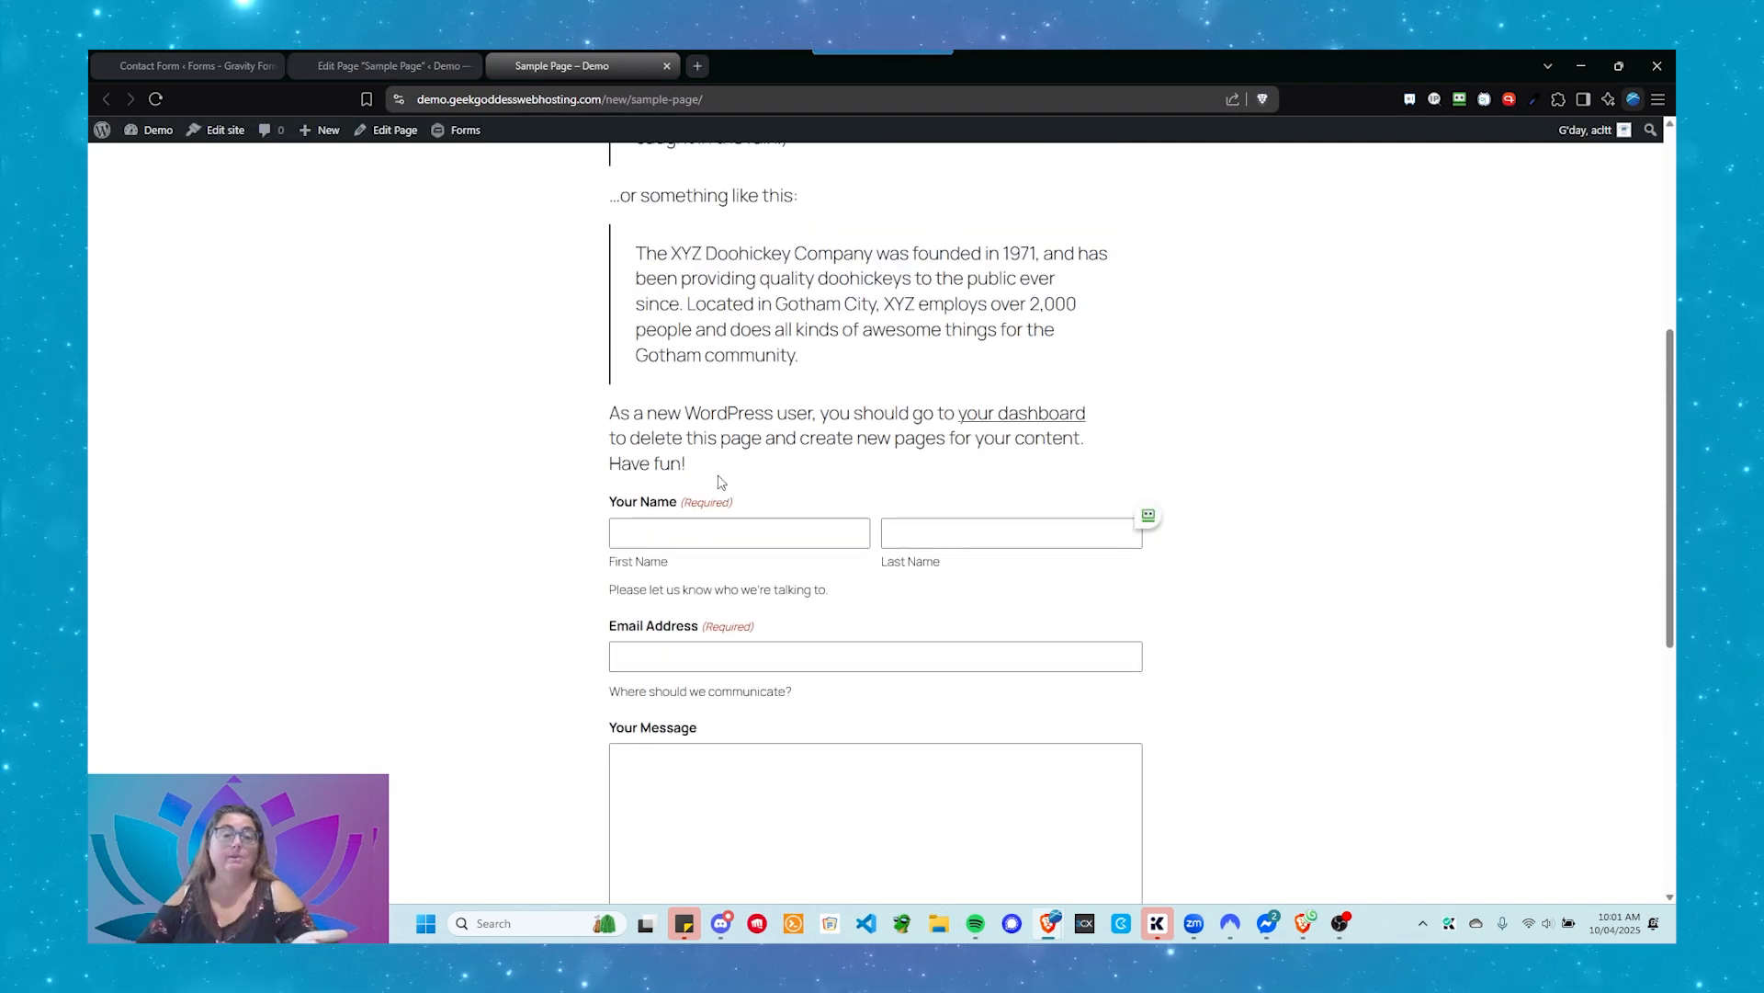
{"action": "left_click", "coordinate": [741, 531]}
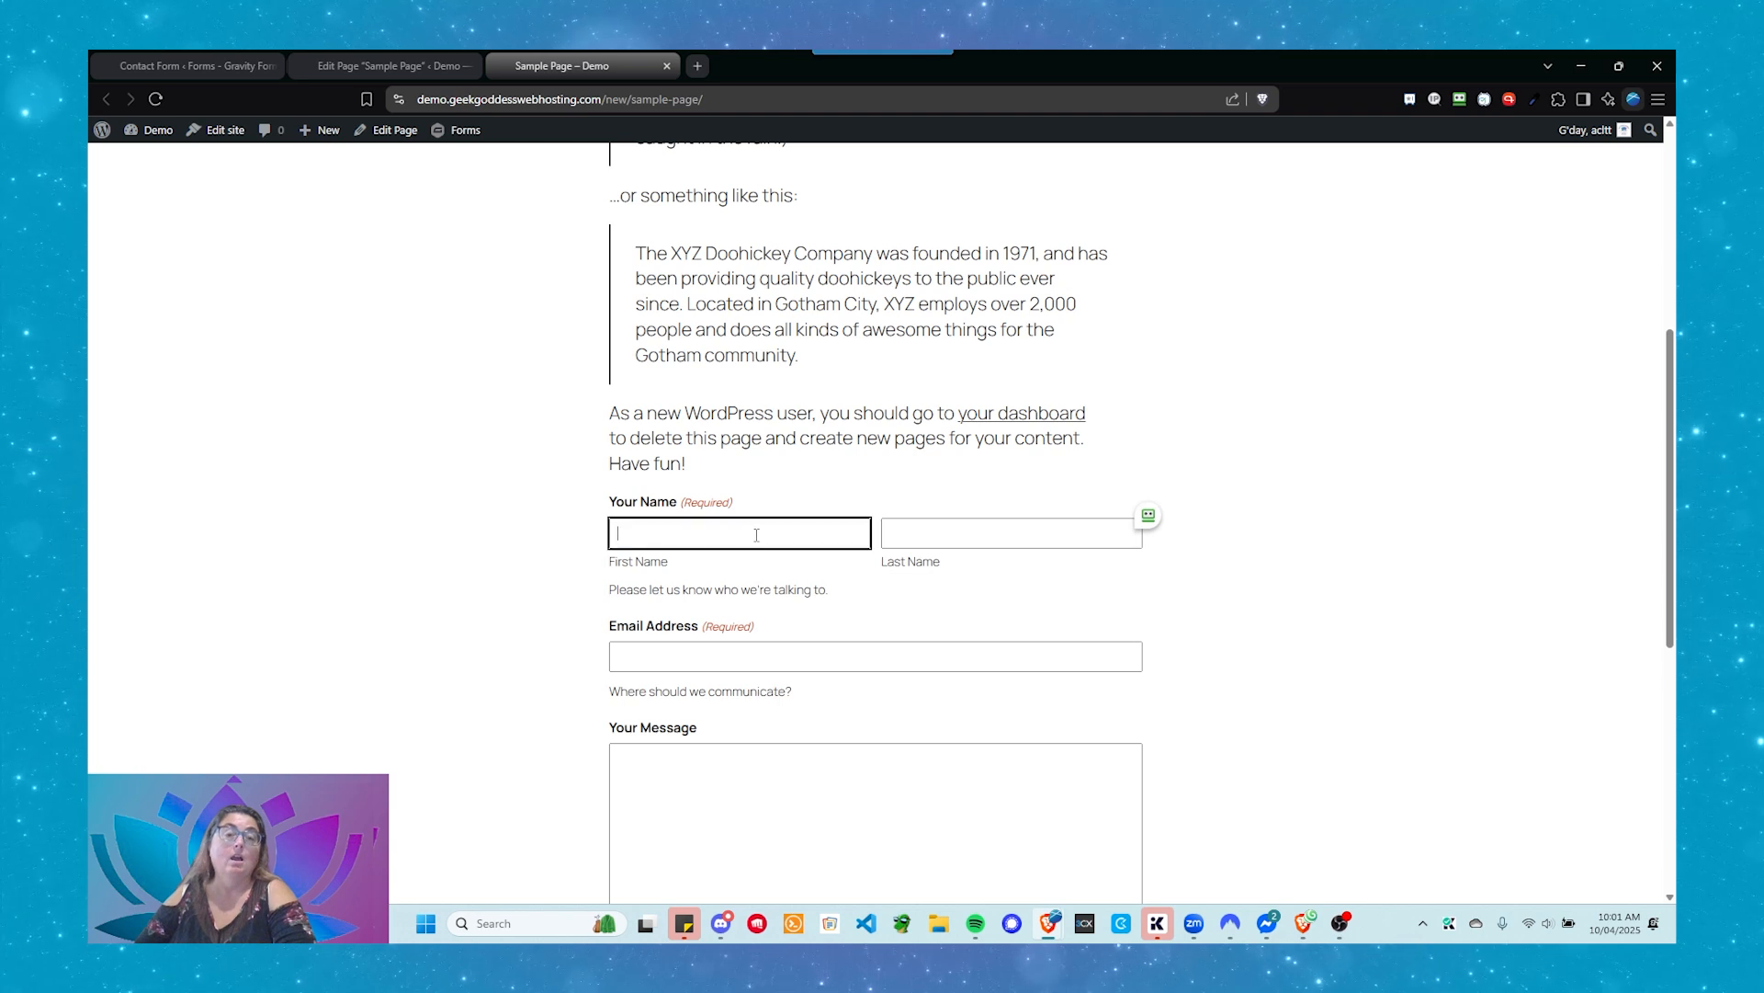
{"action": "scroll", "coordinate": [1187, 838], "scroll_direction": "down", "scroll_amount": 1}
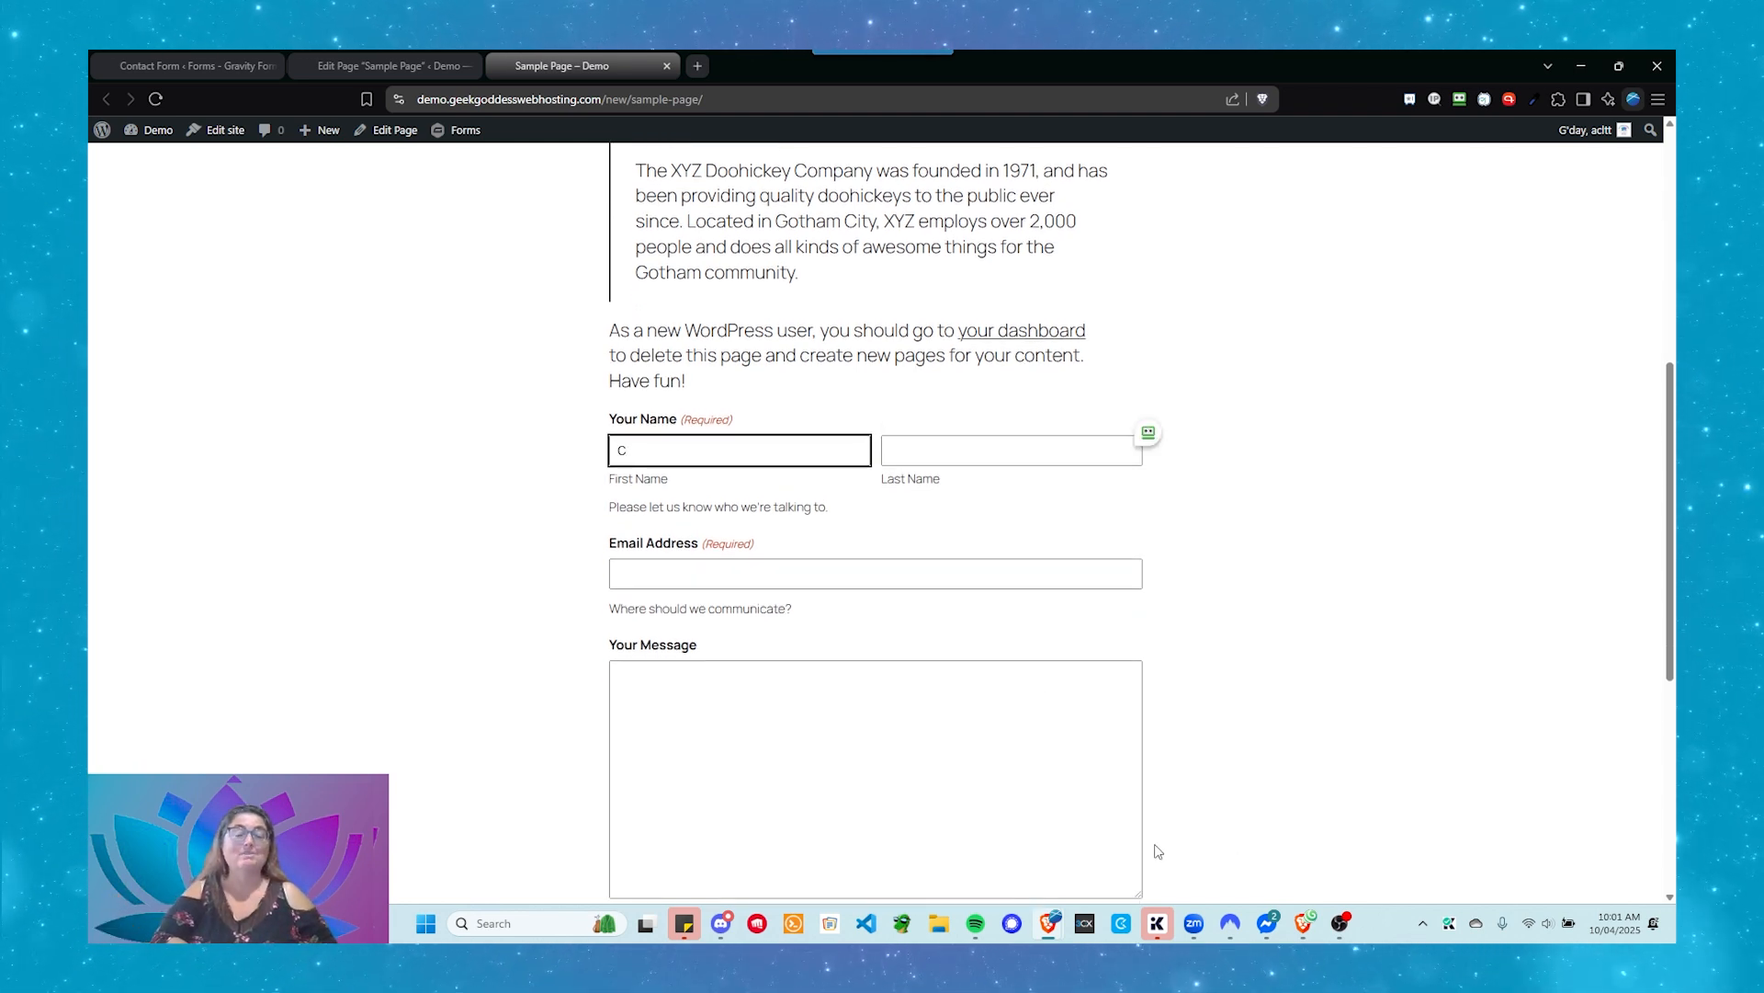
{"action": "key", "text": "Tab"}
{"action": "type", "text": "L"}
{"action": "key", "text": "Tab"}
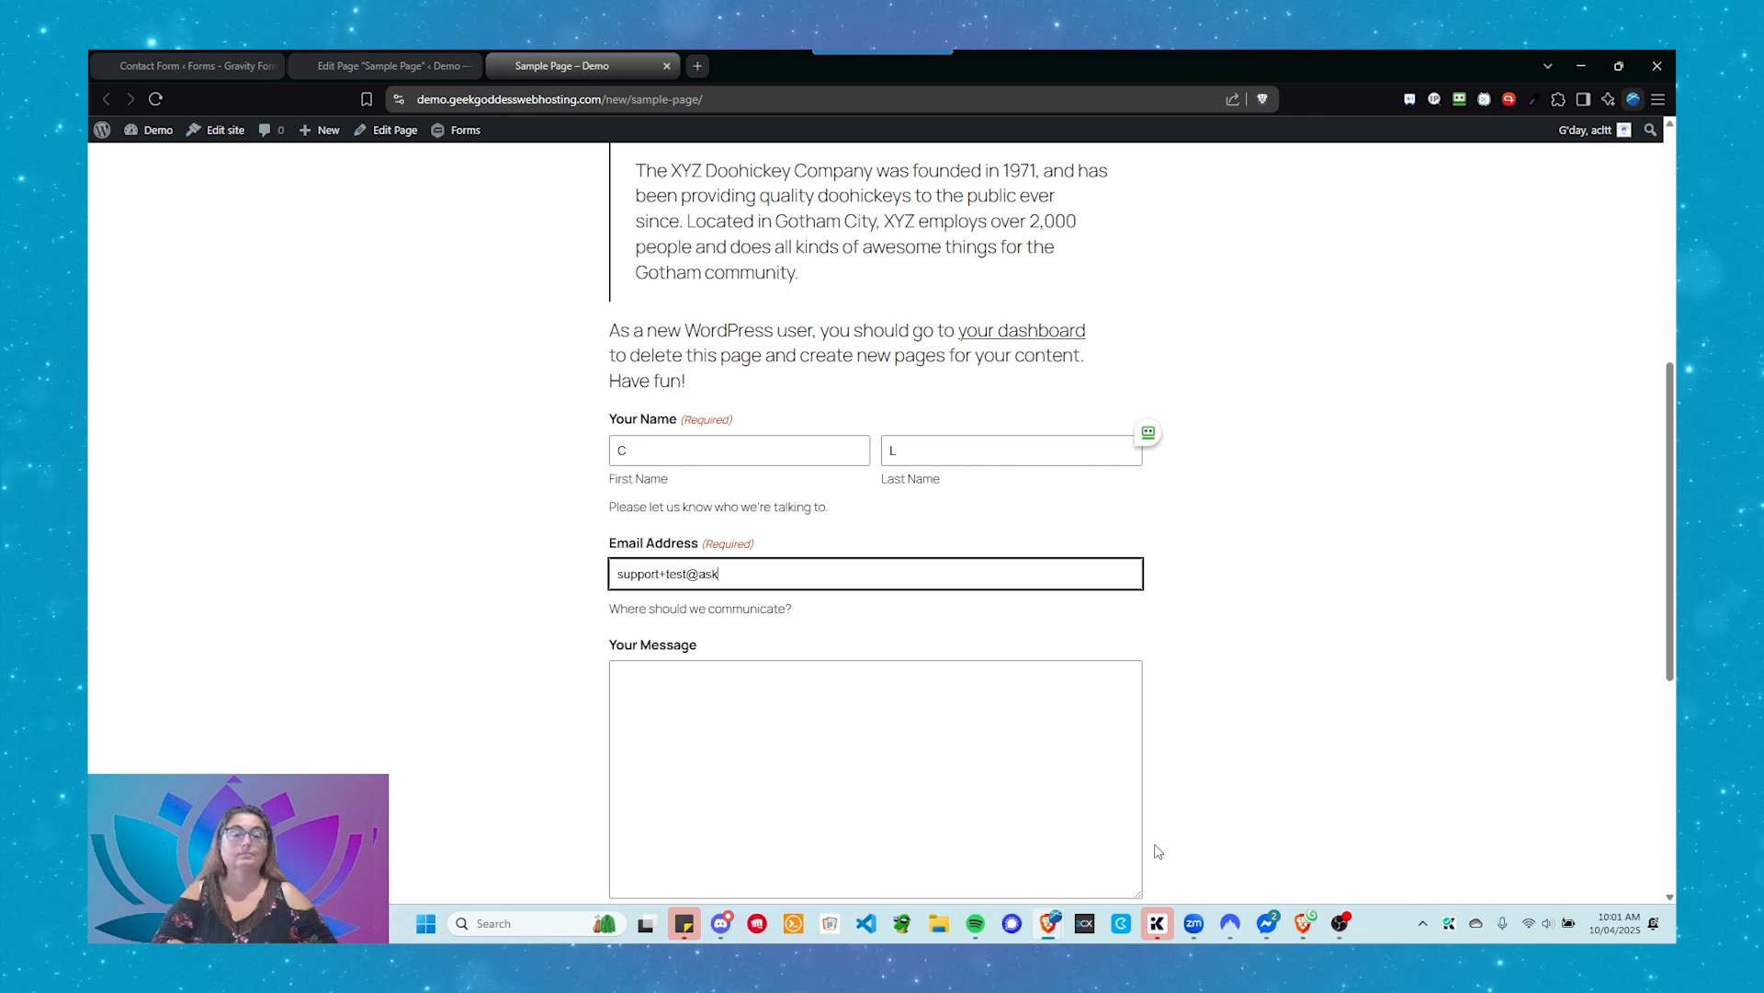
{"action": "type", "text": "om"}
{"action": "key", "text": "Tab"}
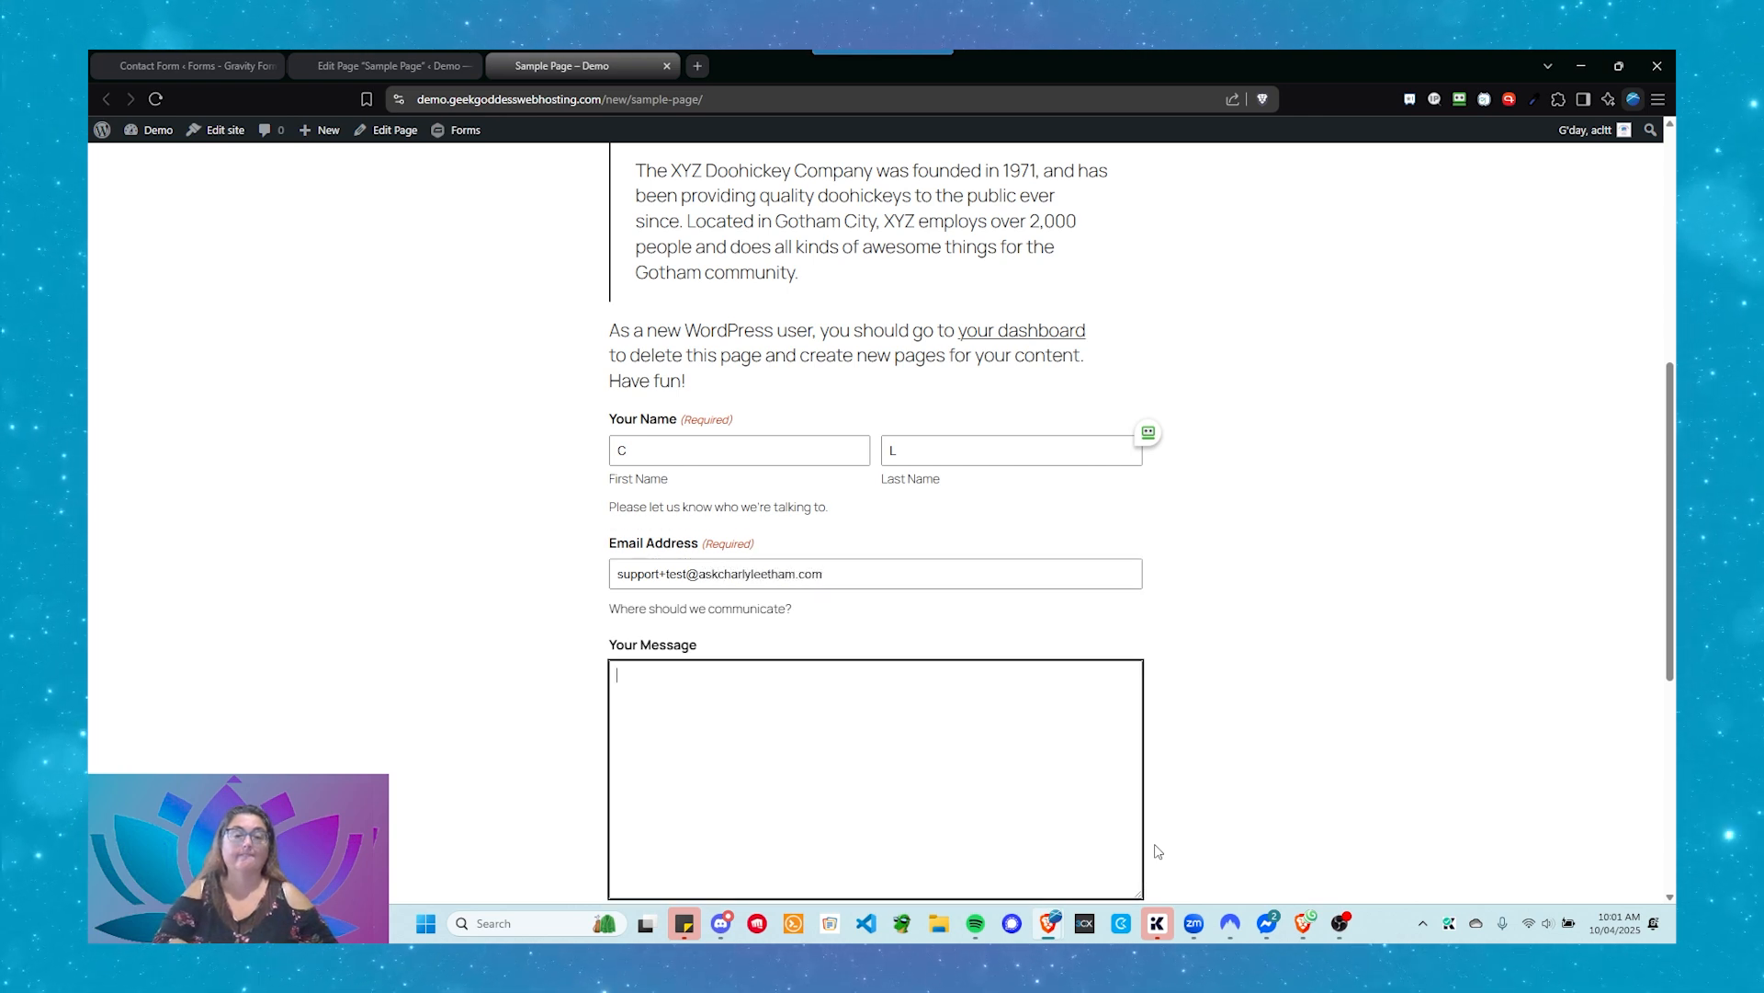
{"action": "type", "text": "This is my message. Yay"}
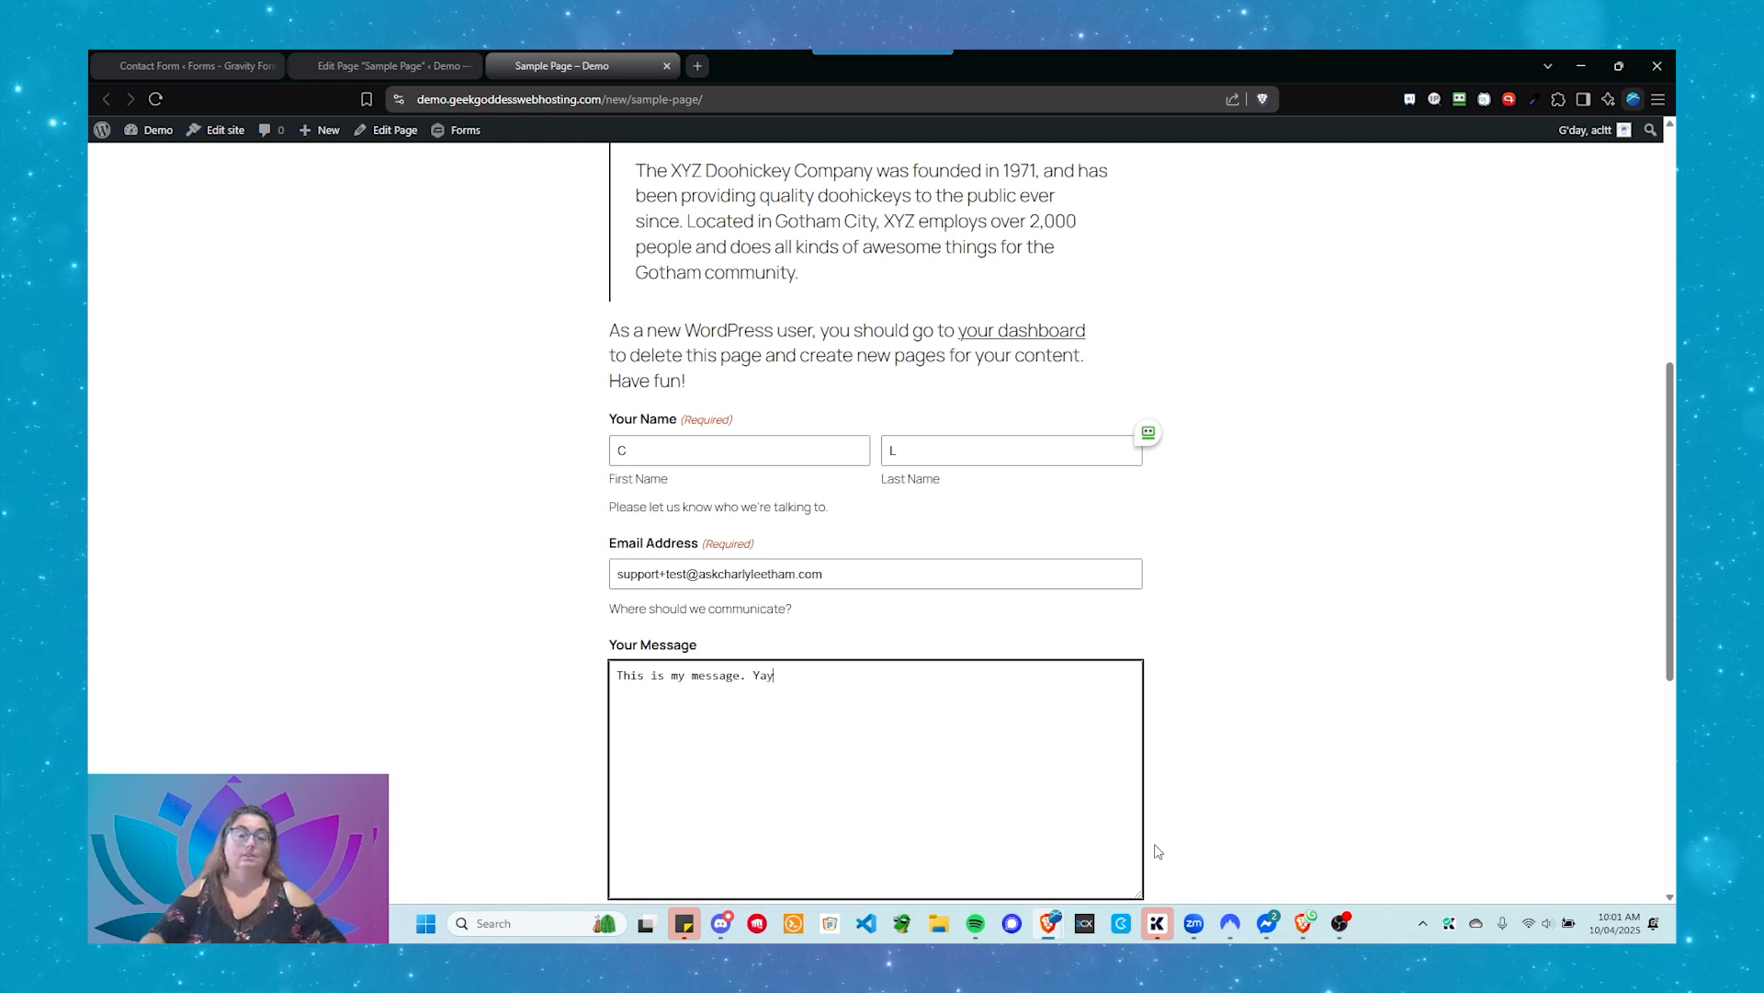
Step: Submit the completed Contact Form and check the confirmation text shown in its place
{"action": "scroll", "coordinate": [1158, 851], "scroll_direction": "down", "scroll_amount": 3}
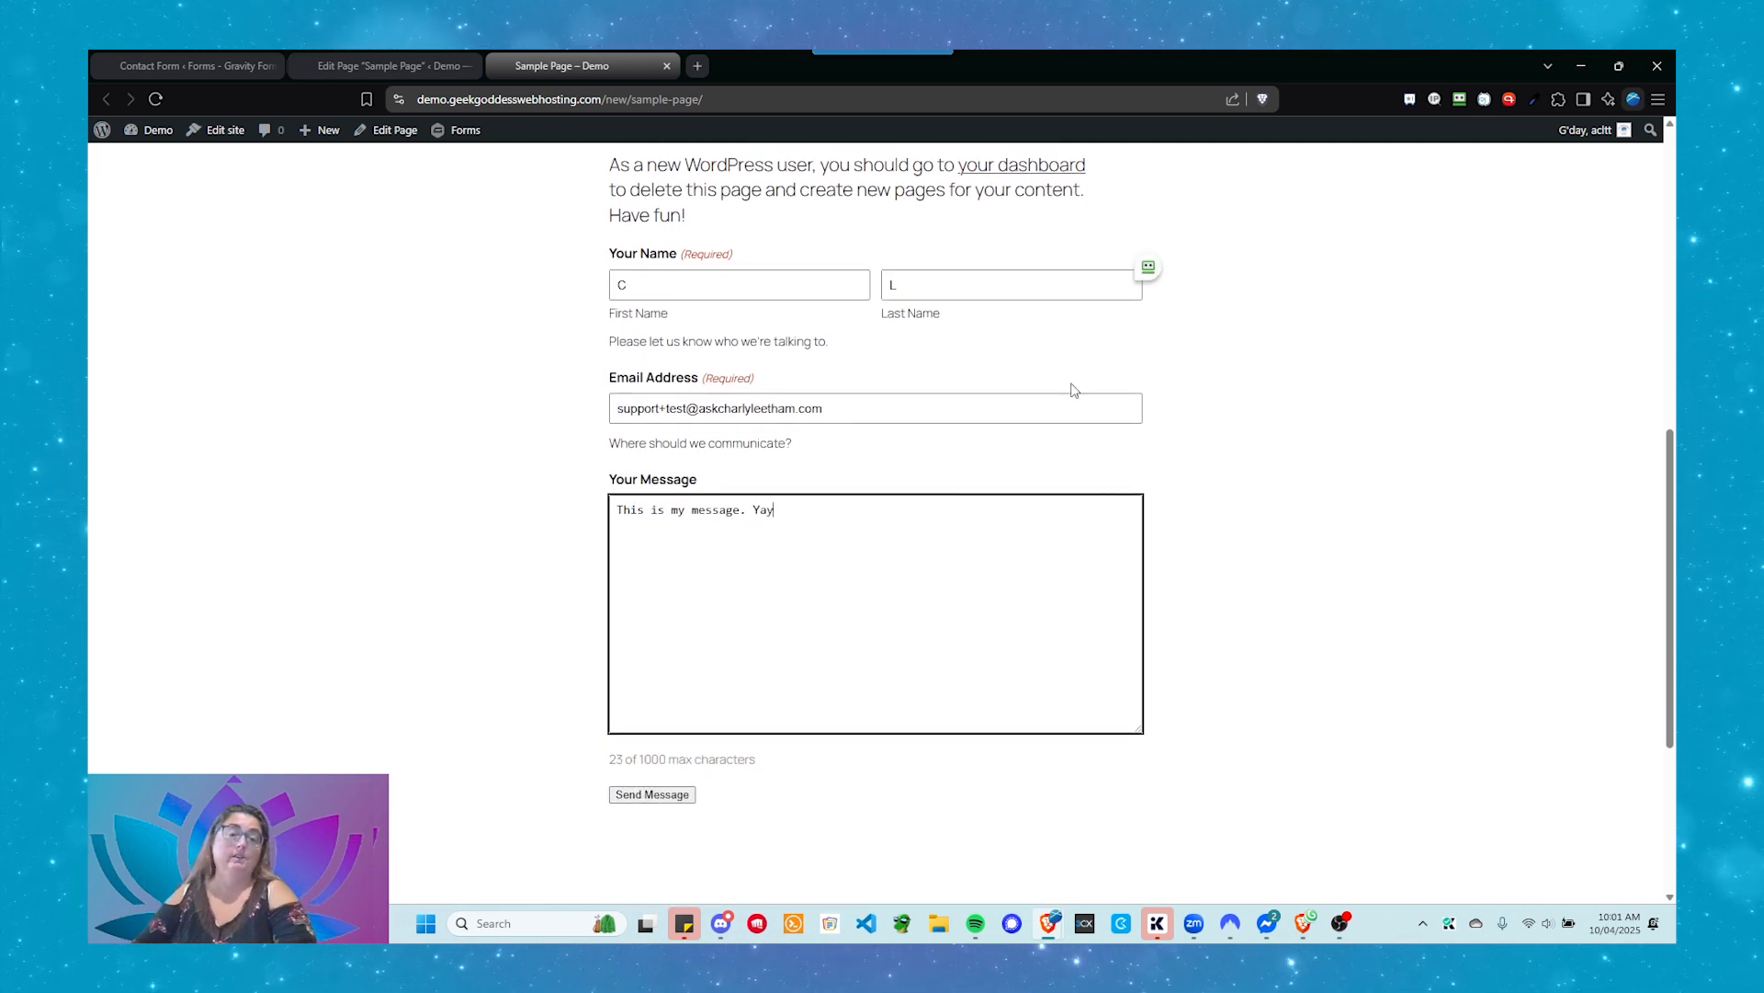
{"action": "scroll", "coordinate": [1036, 453], "scroll_direction": "up", "scroll_amount": 2}
{"action": "scroll", "coordinate": [875, 575], "scroll_direction": "down", "scroll_amount": 3}
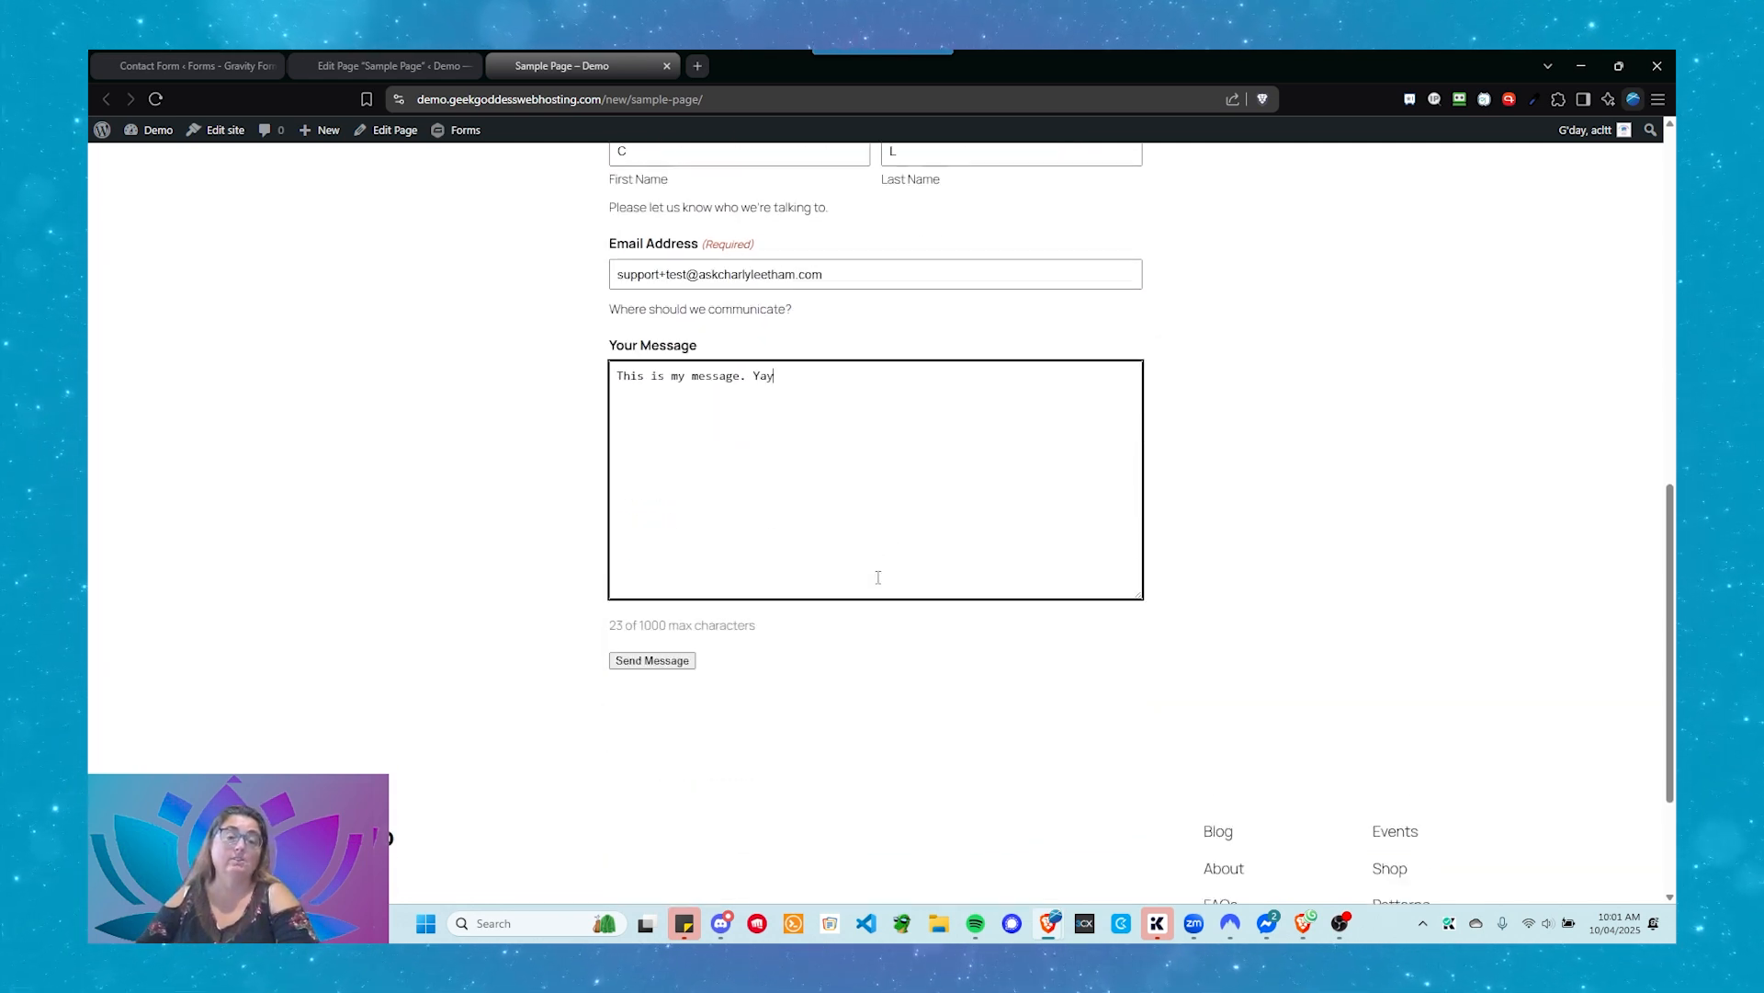
{"action": "left_click", "coordinate": [675, 630]}
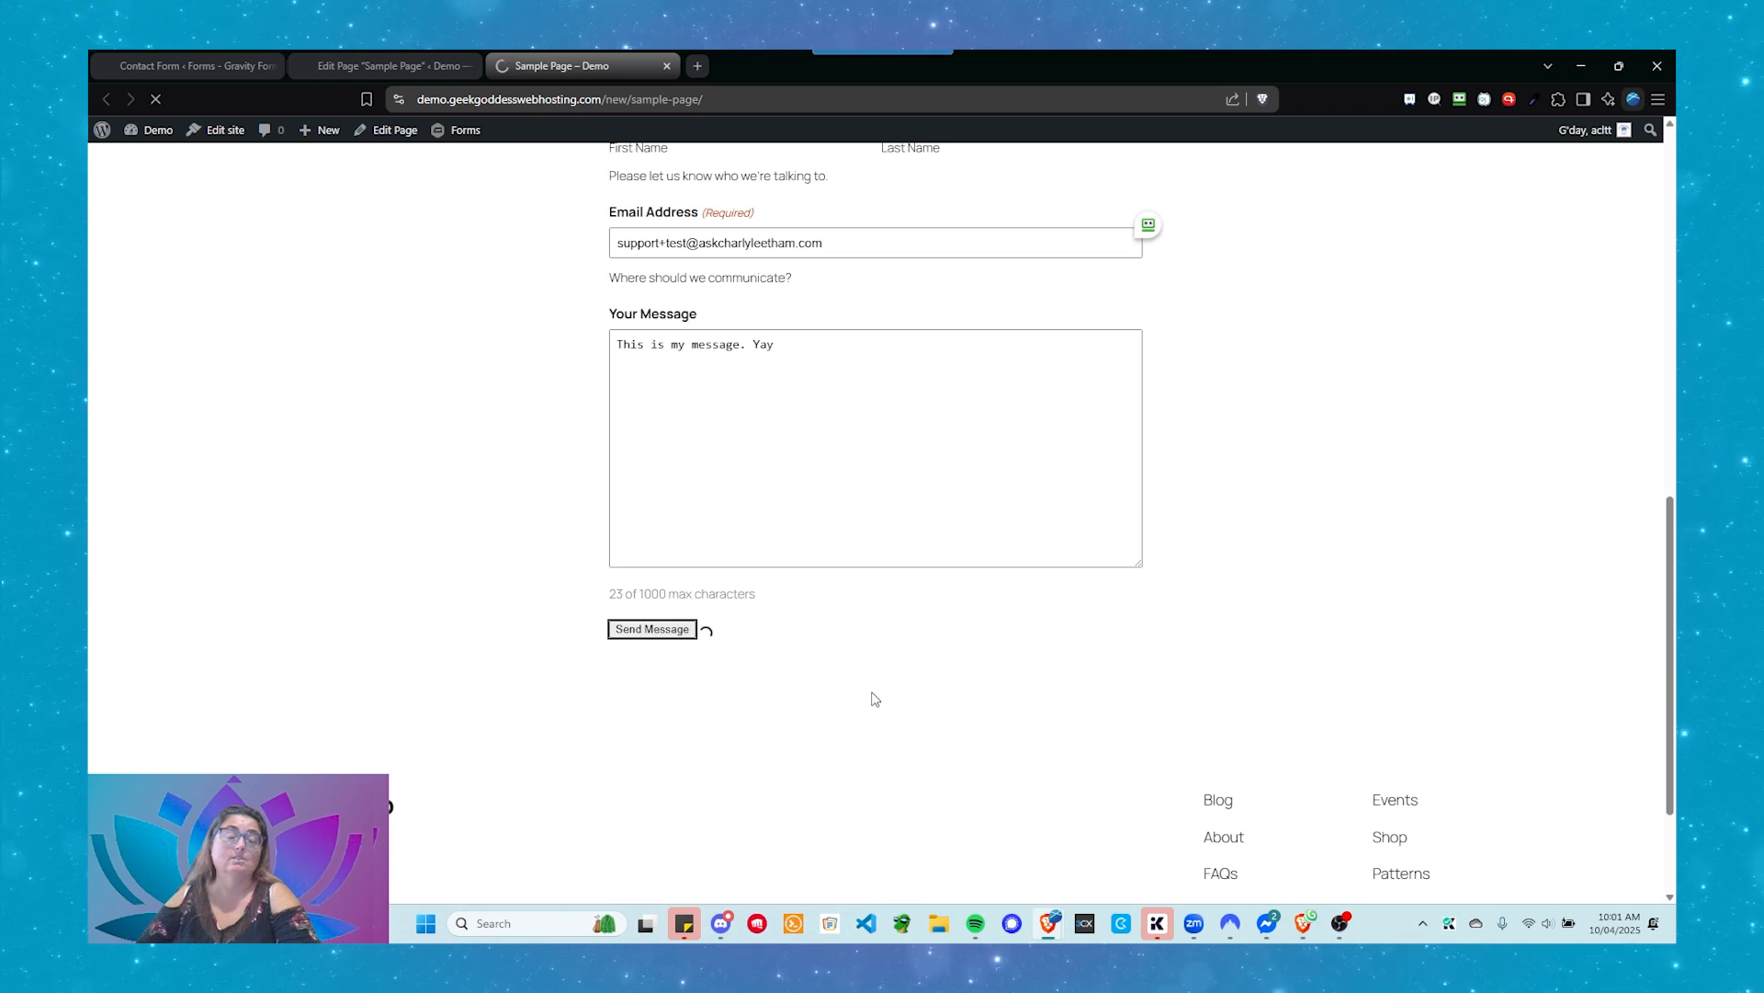
{"action": "scroll", "coordinate": [861, 697], "scroll_direction": "down", "scroll_amount": 5}
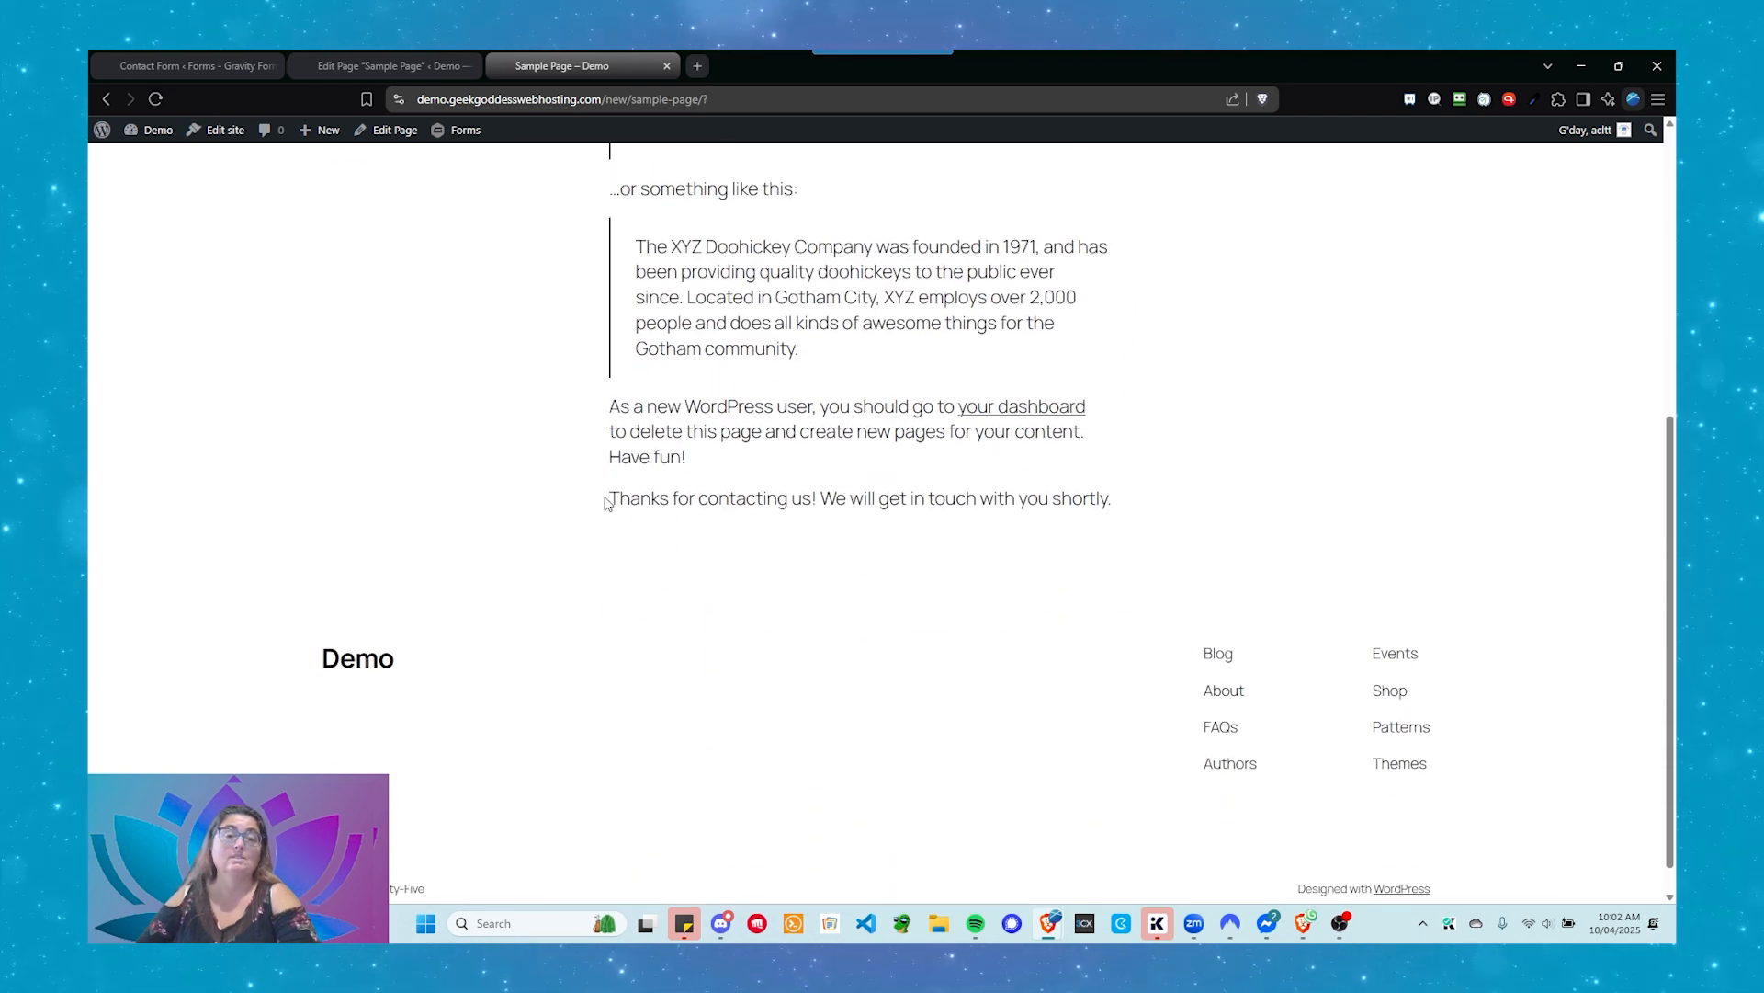
{"action": "left_click_drag", "start_coordinate": [593, 498], "coordinate": [1110, 529]}
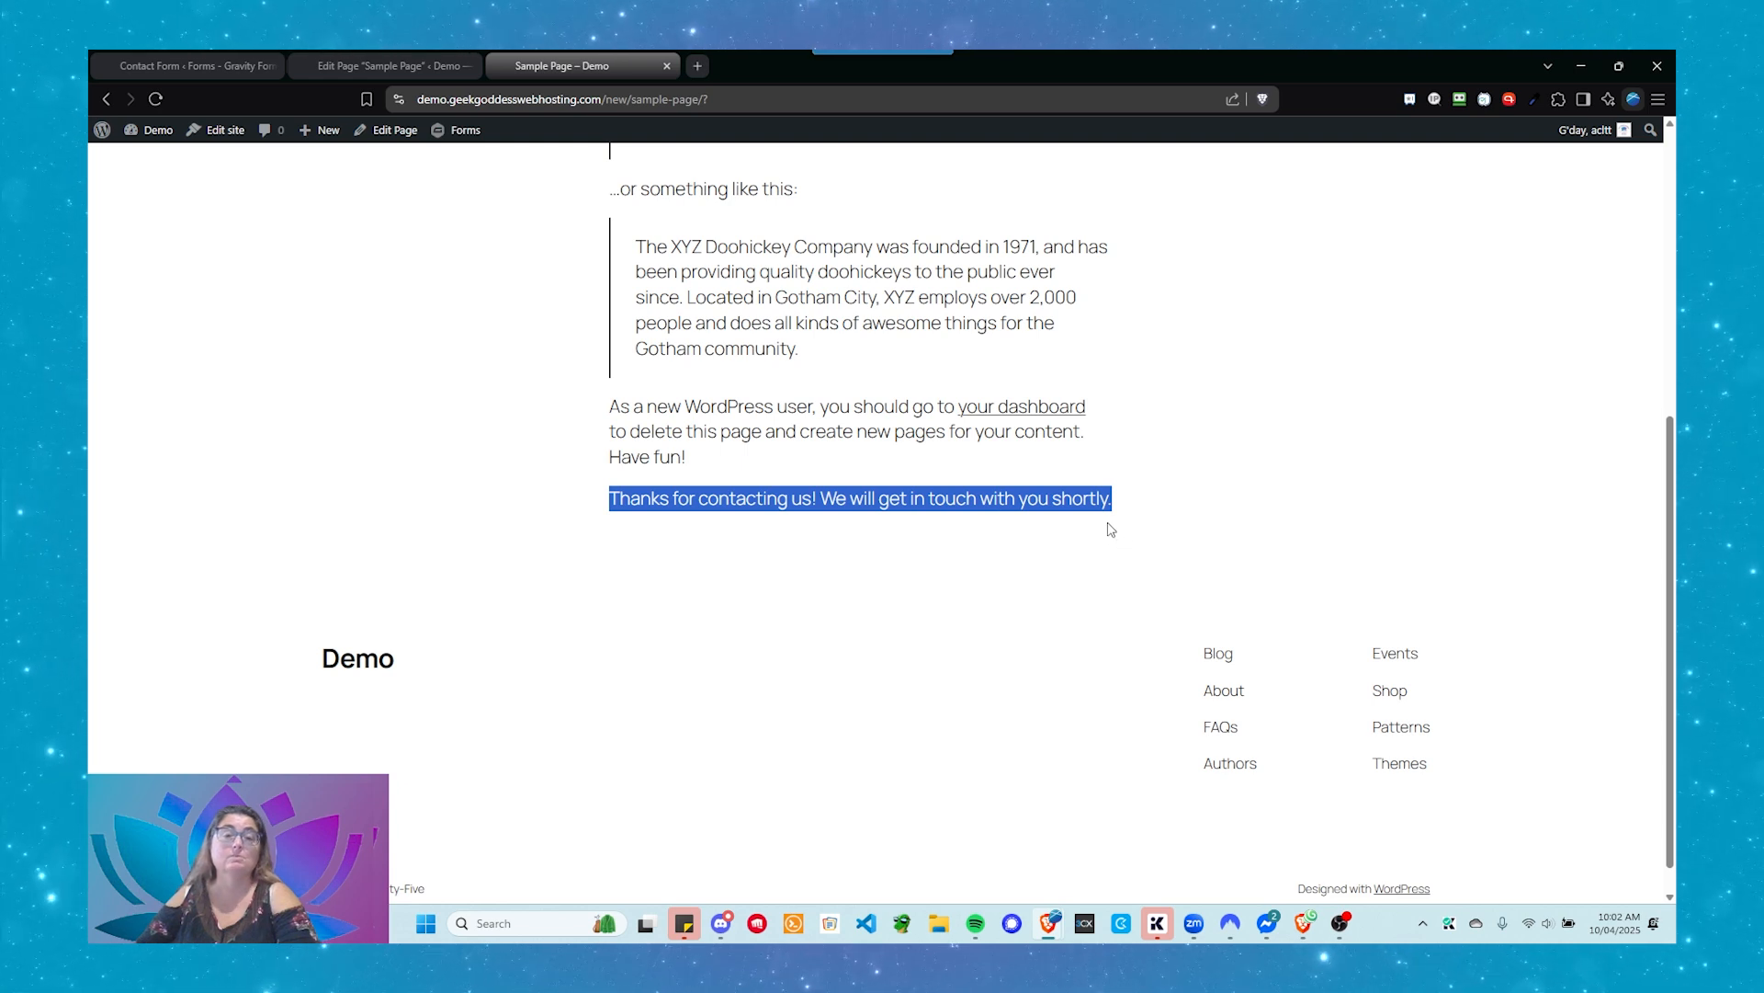
{"action": "left_click", "coordinate": [1009, 541]}
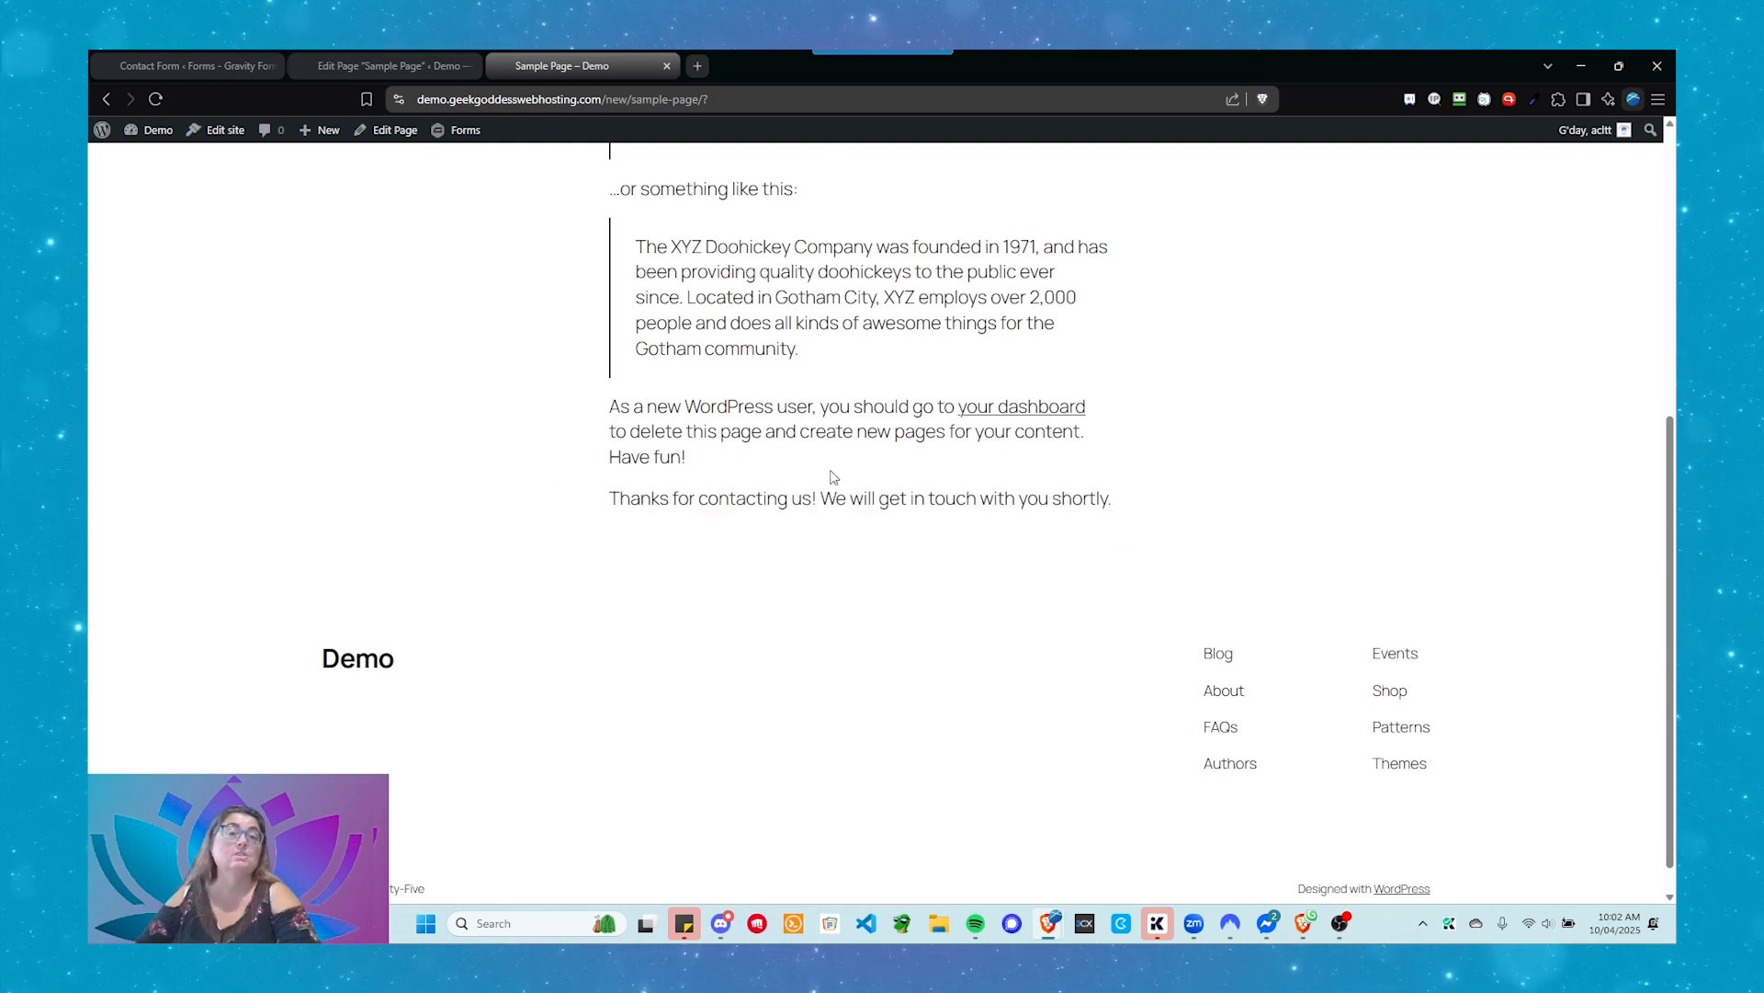
Step: Return to the Gravity Forms admin tab and open the Contact Form's entries from the forms list
{"action": "left_click", "coordinate": [257, 74]}
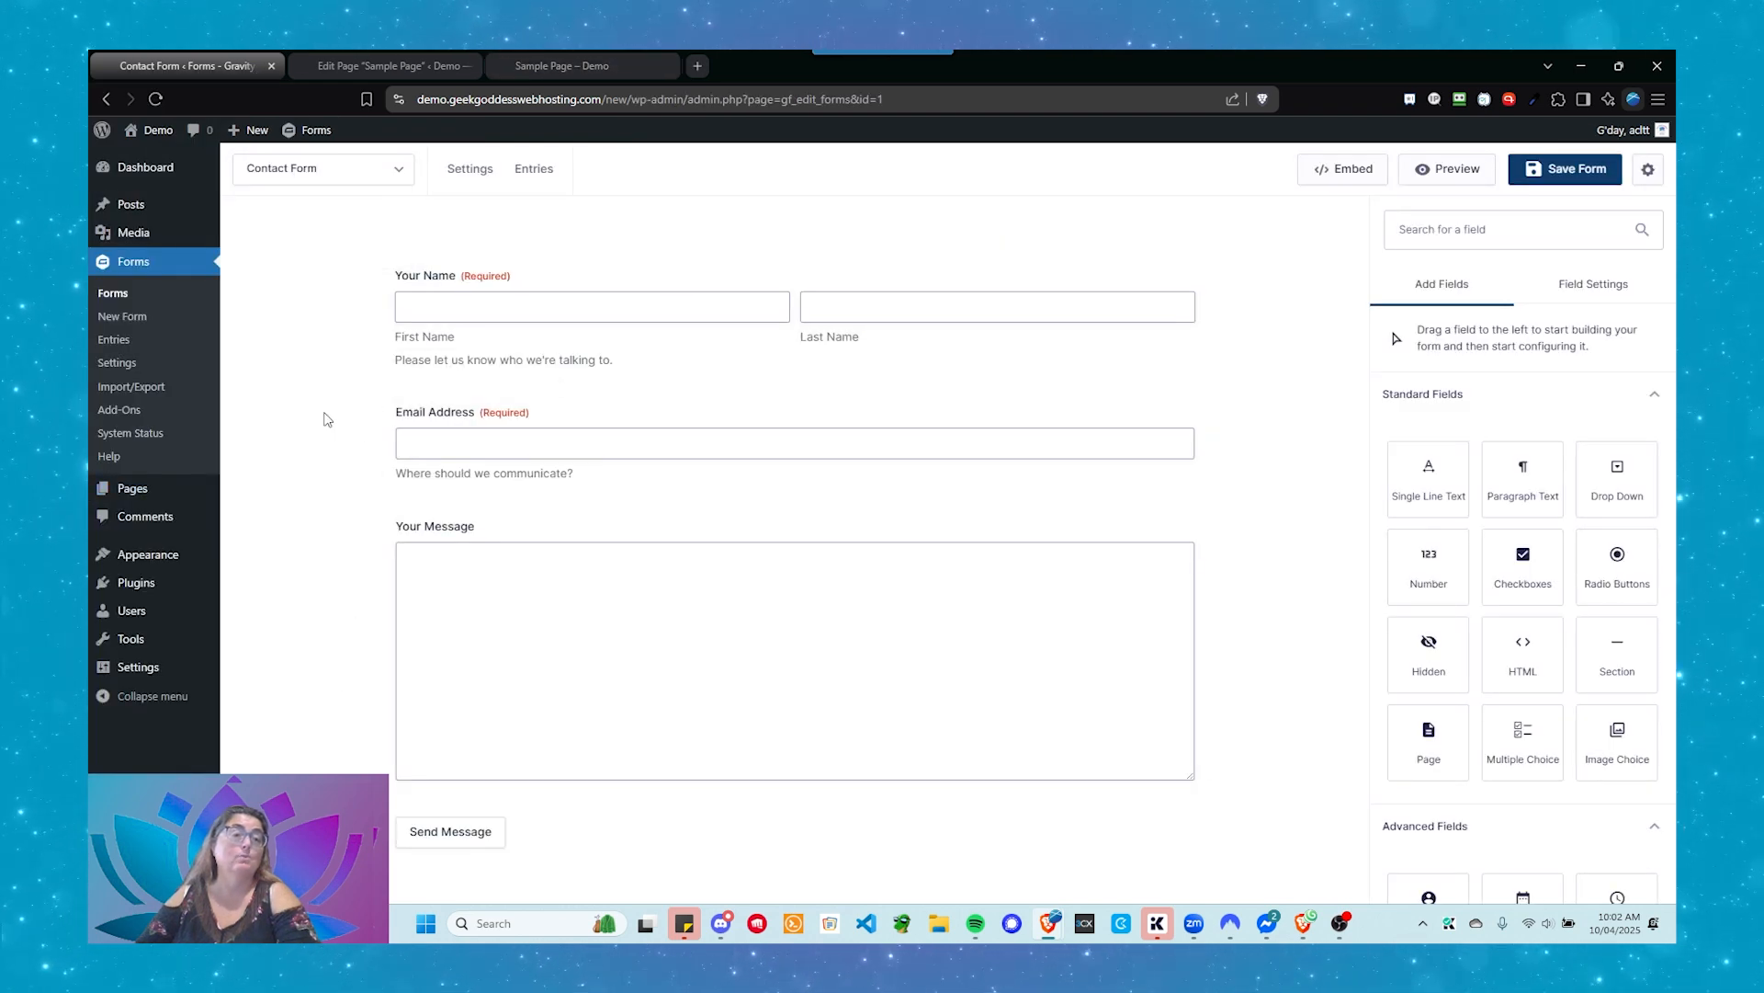
{"action": "left_click", "coordinate": [118, 299]}
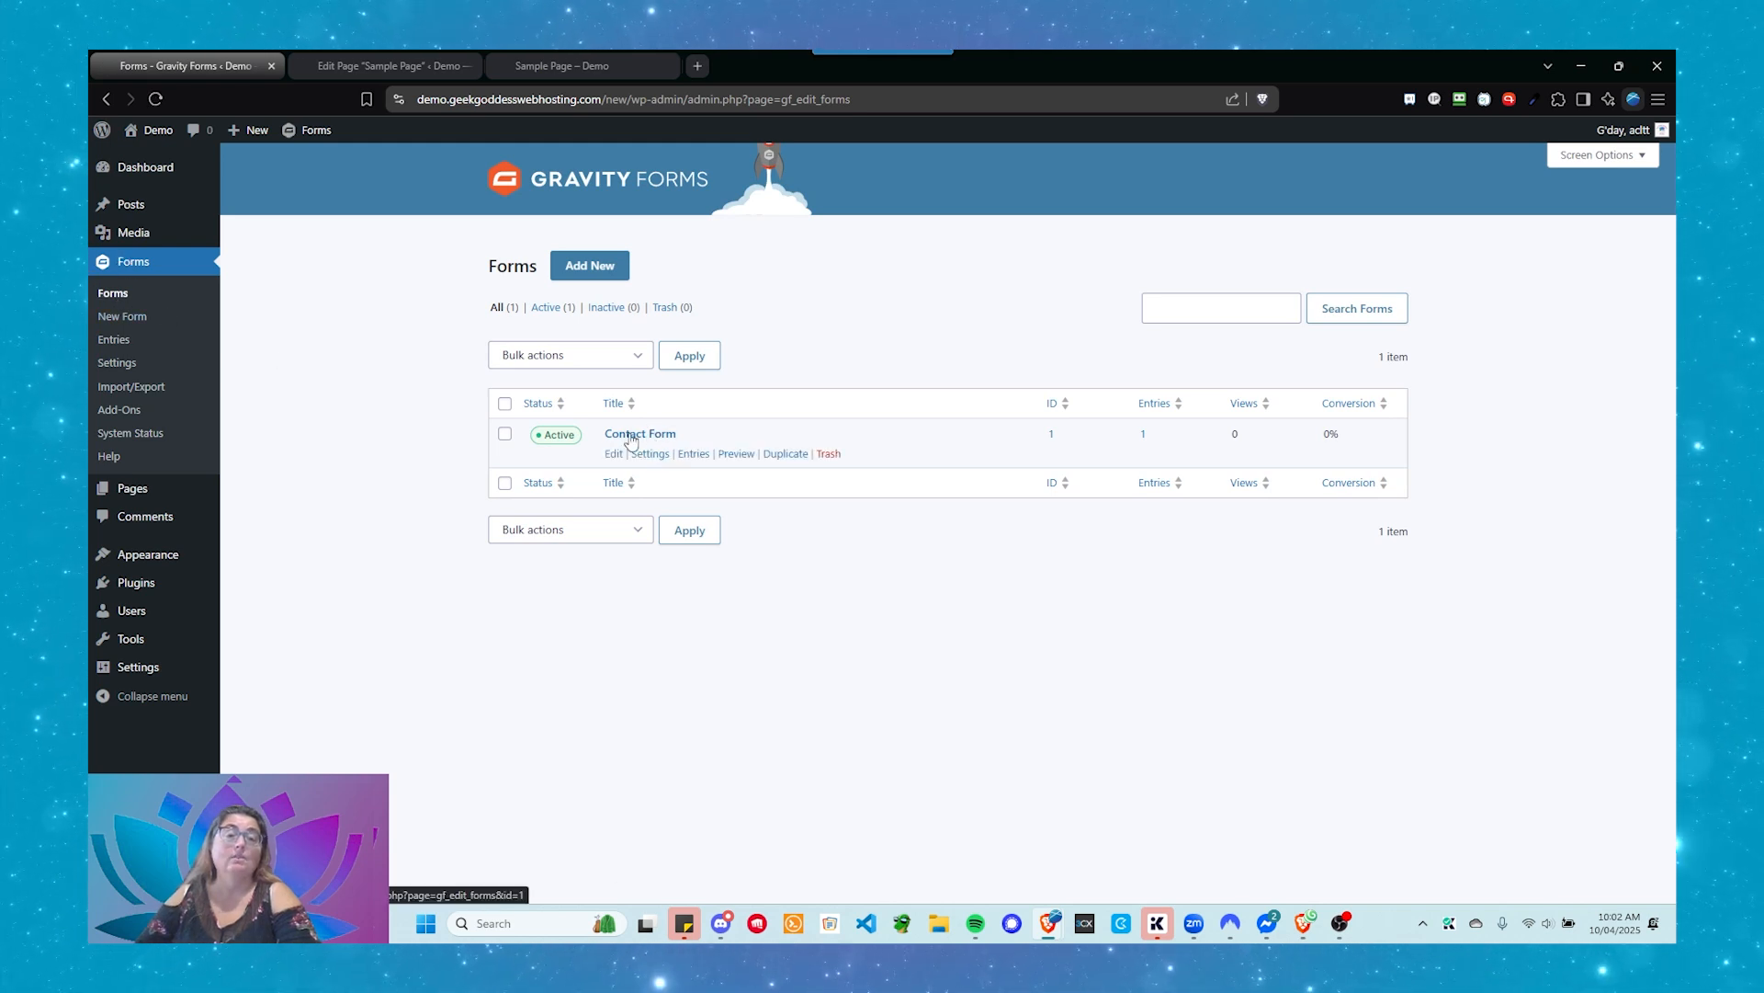
{"action": "mouse_move", "coordinate": [668, 462]}
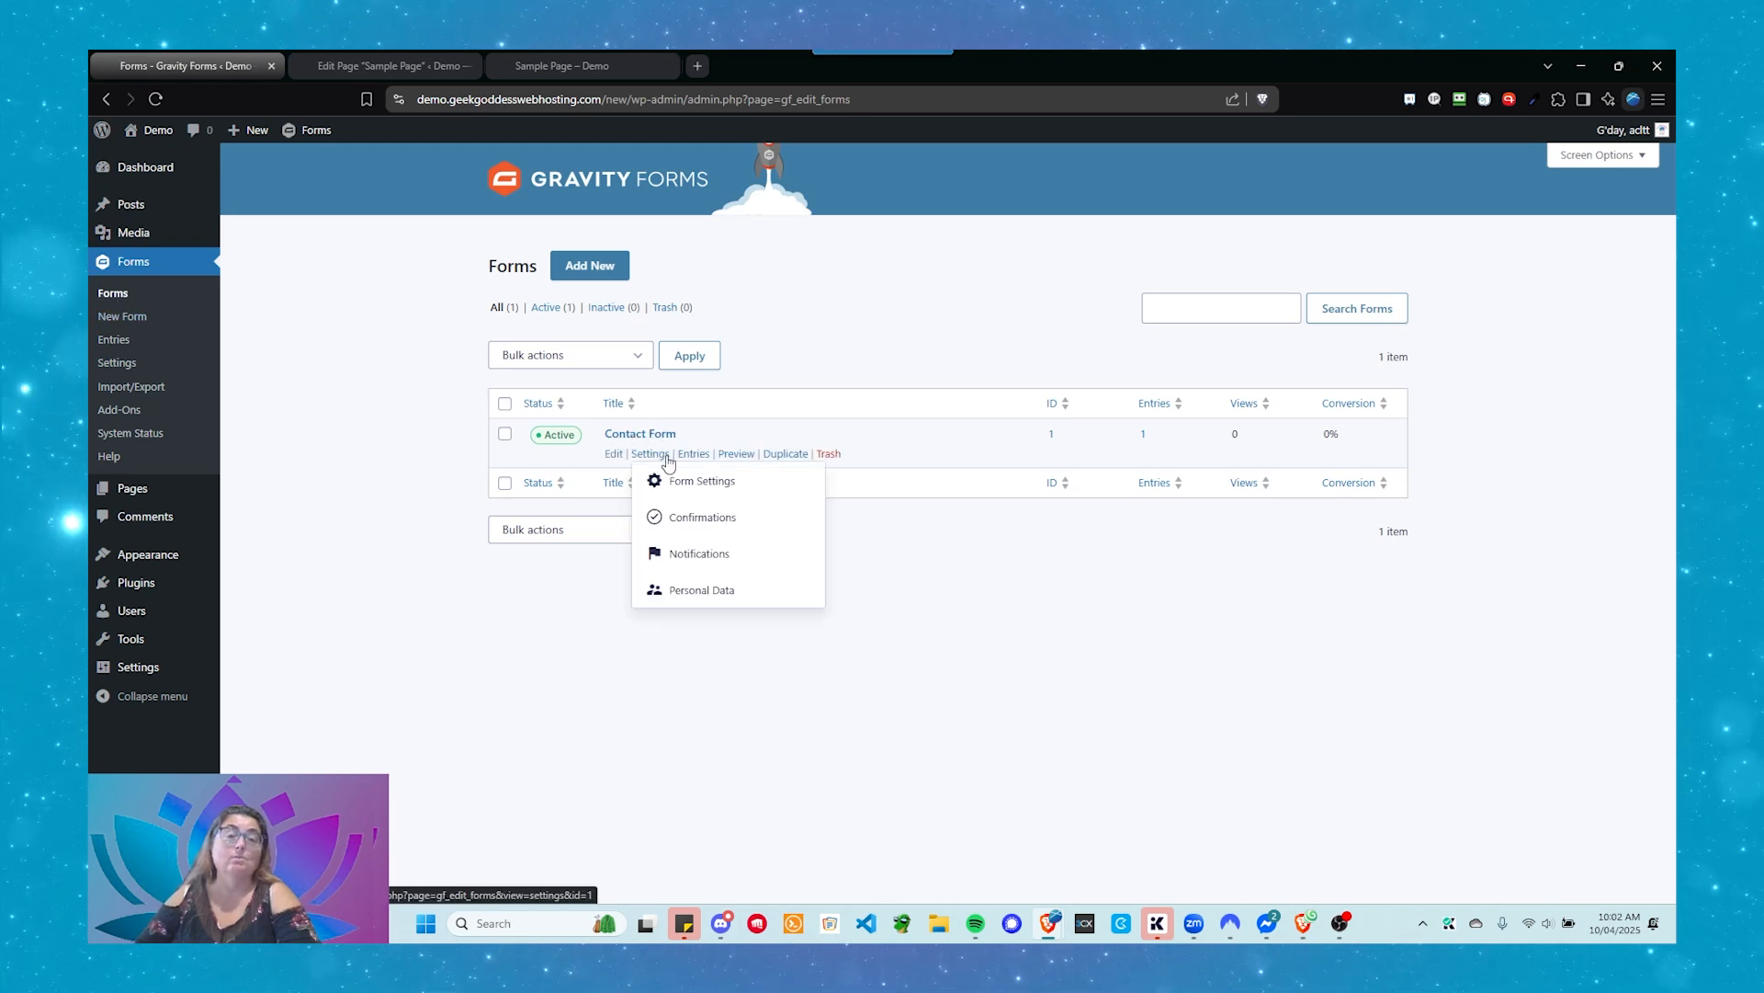
{"action": "left_click", "coordinate": [705, 460]}
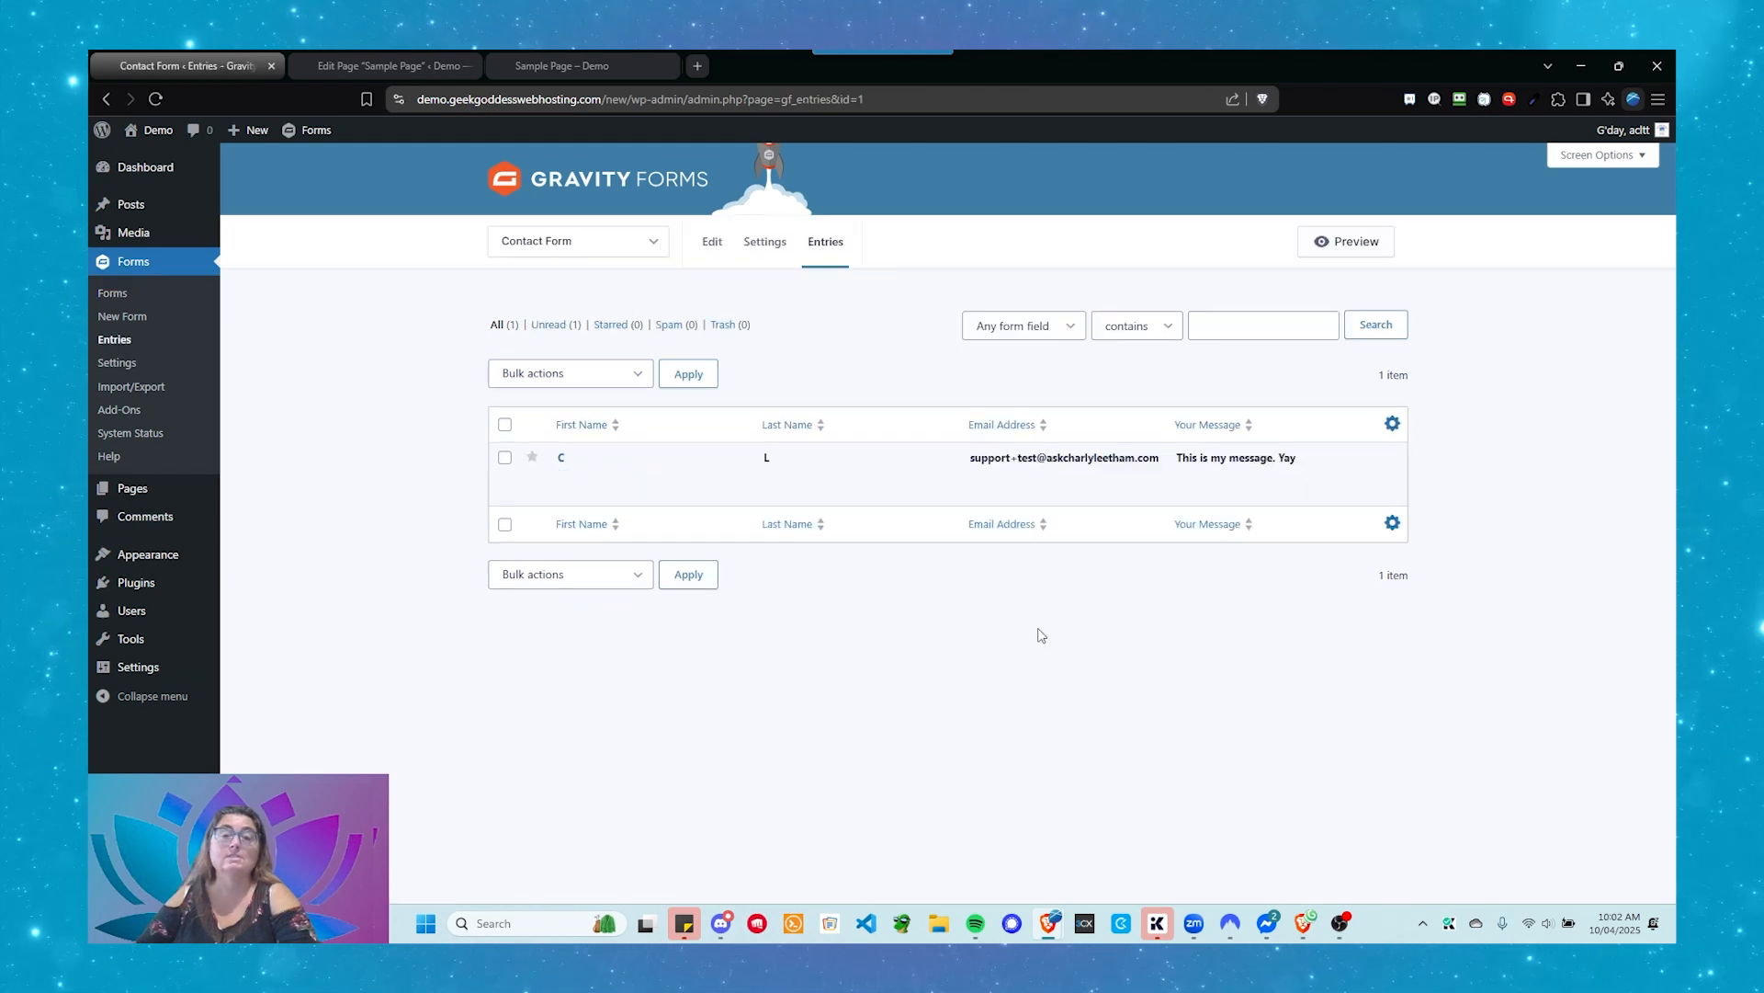
Step: Open the submitted test entry and review its field values, submission details and notification notes
{"action": "mouse_move", "coordinate": [1174, 506]}
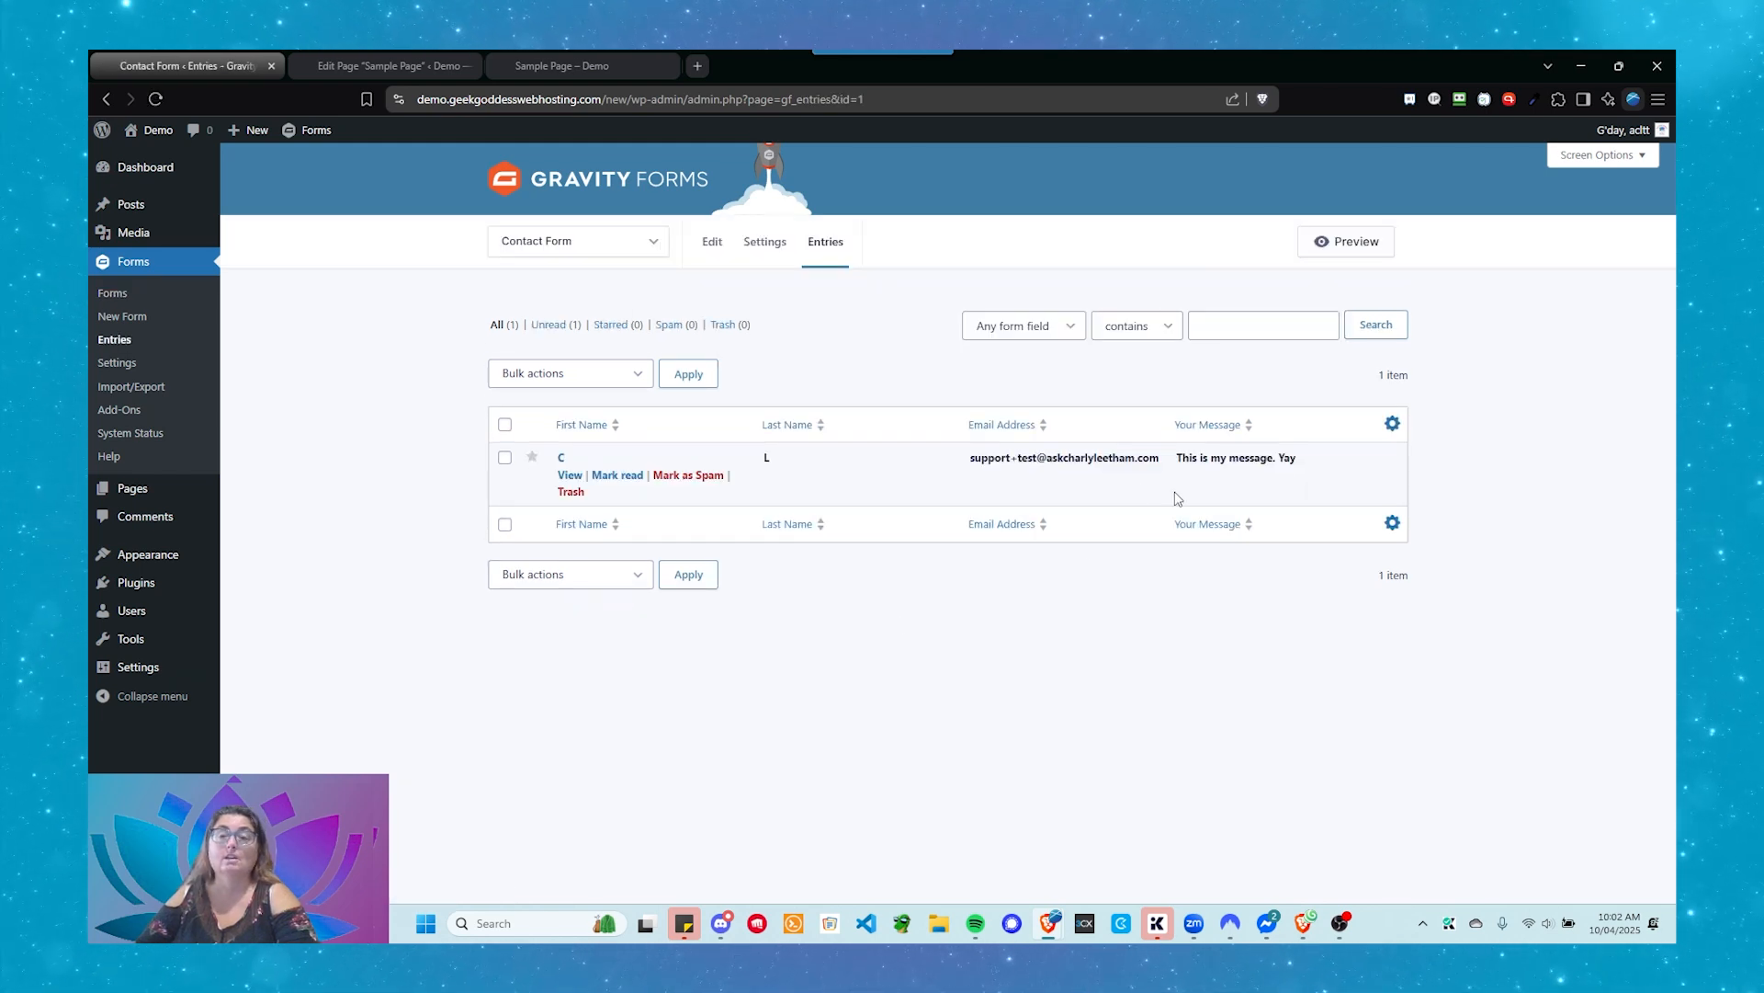
{"action": "left_click", "coordinate": [573, 478]}
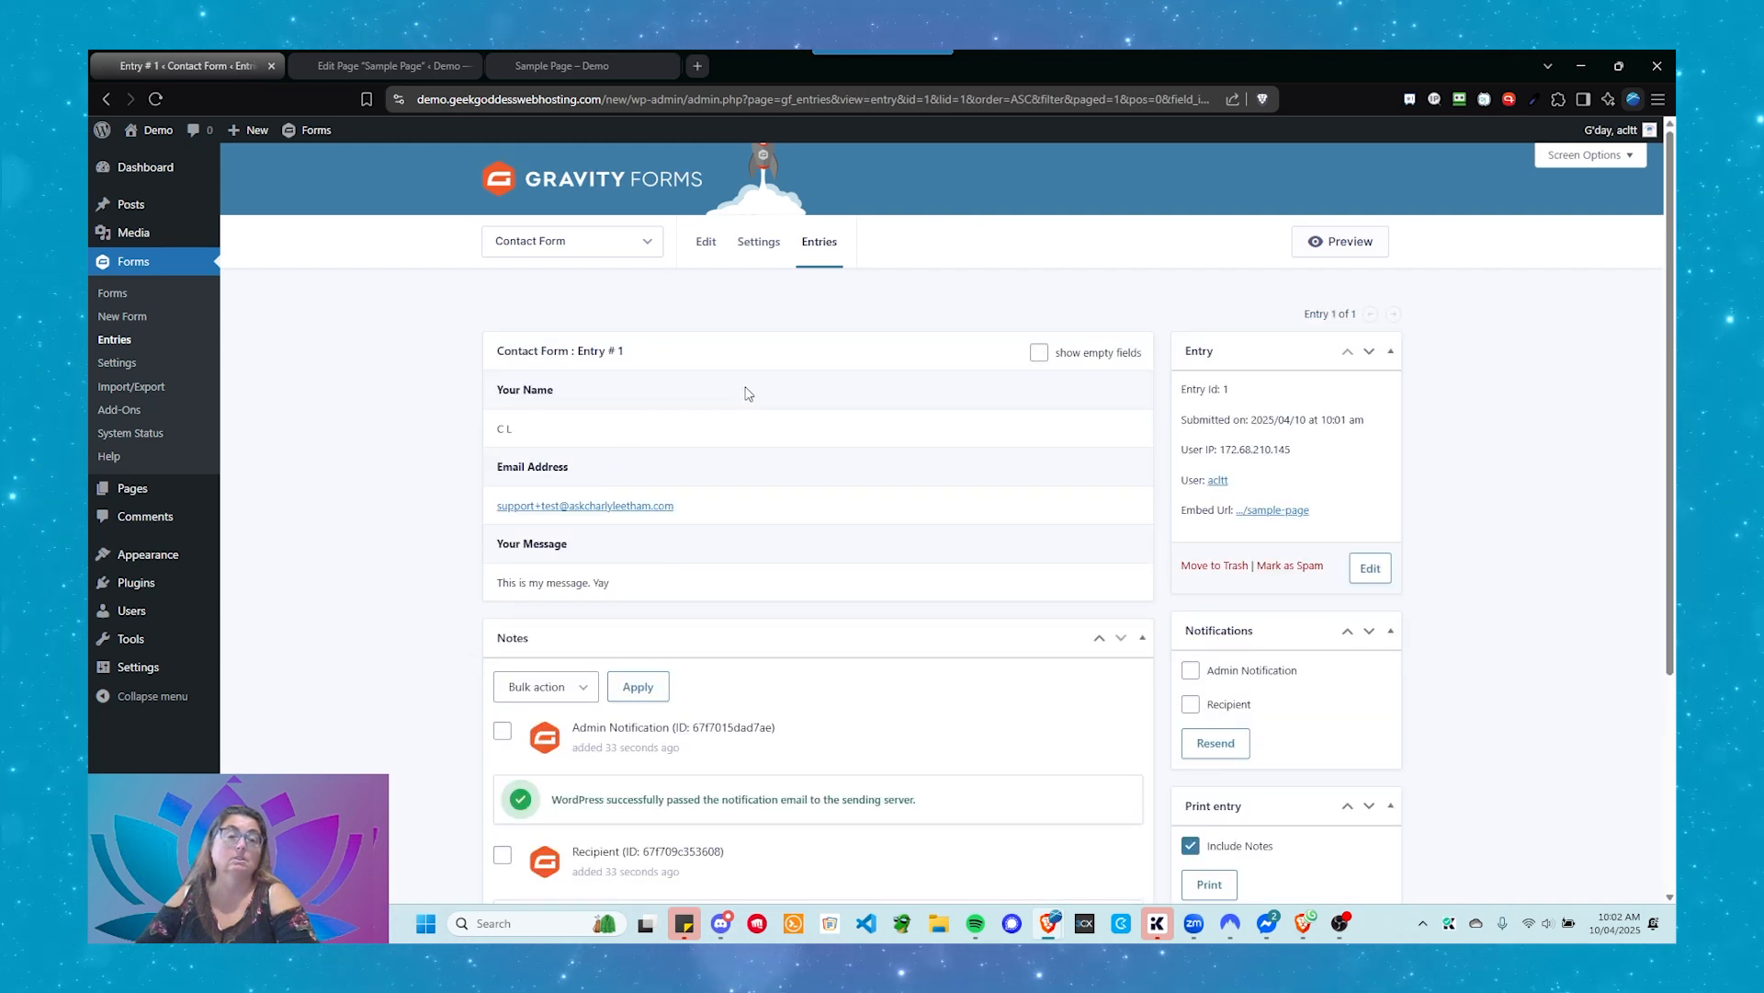
{"action": "scroll", "coordinate": [749, 393], "scroll_direction": "down", "scroll_amount": 3}
{"action": "scroll", "coordinate": [754, 392], "scroll_direction": "up", "scroll_amount": 3}
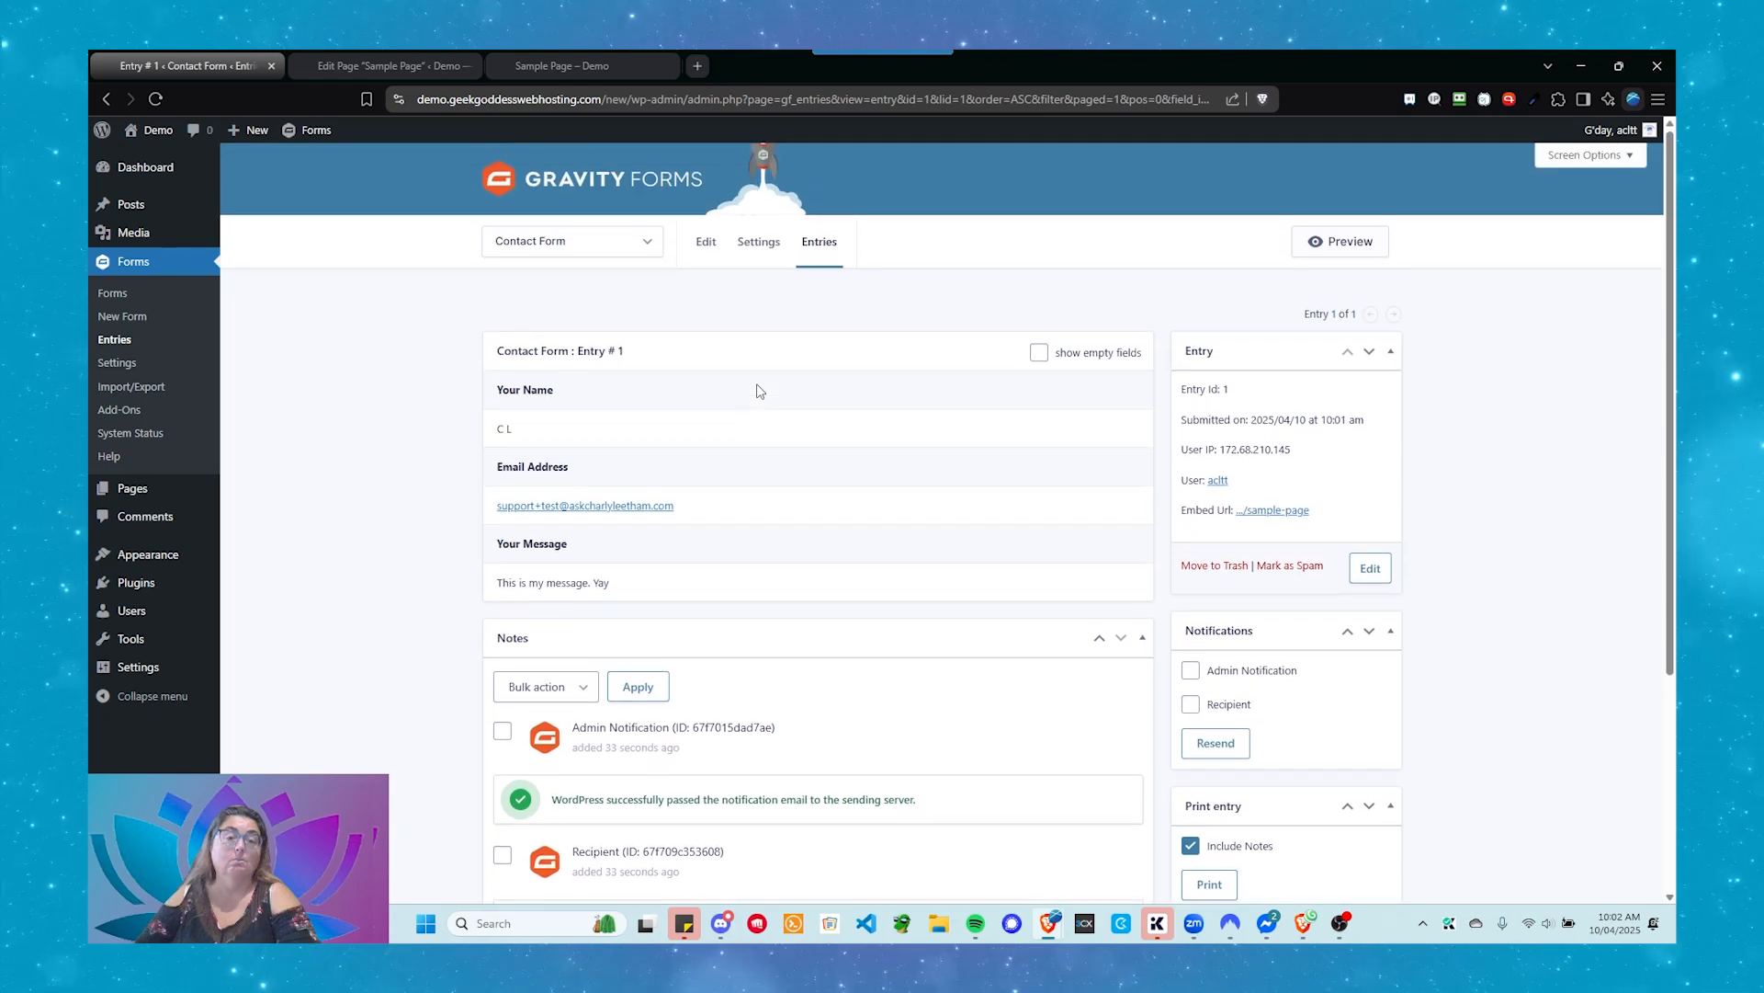
{"action": "scroll", "coordinate": [759, 390], "scroll_direction": "down", "scroll_amount": 1}
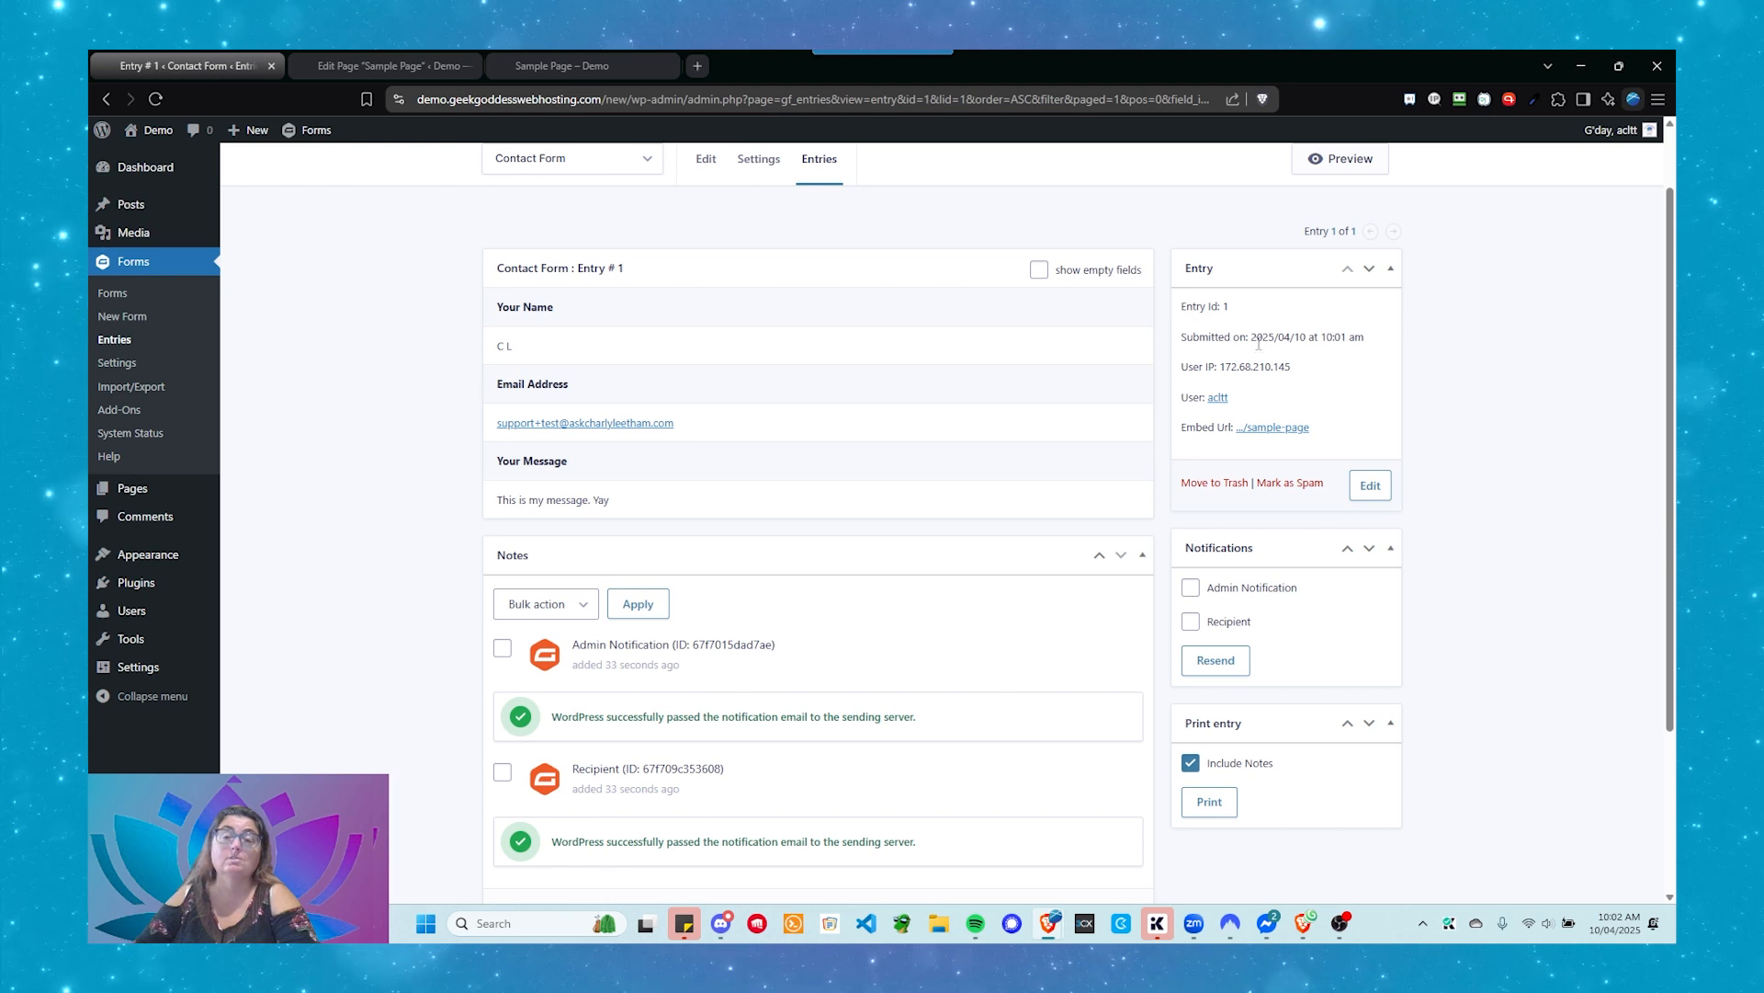
{"action": "scroll", "coordinate": [1185, 405], "scroll_direction": "down", "scroll_amount": 2}
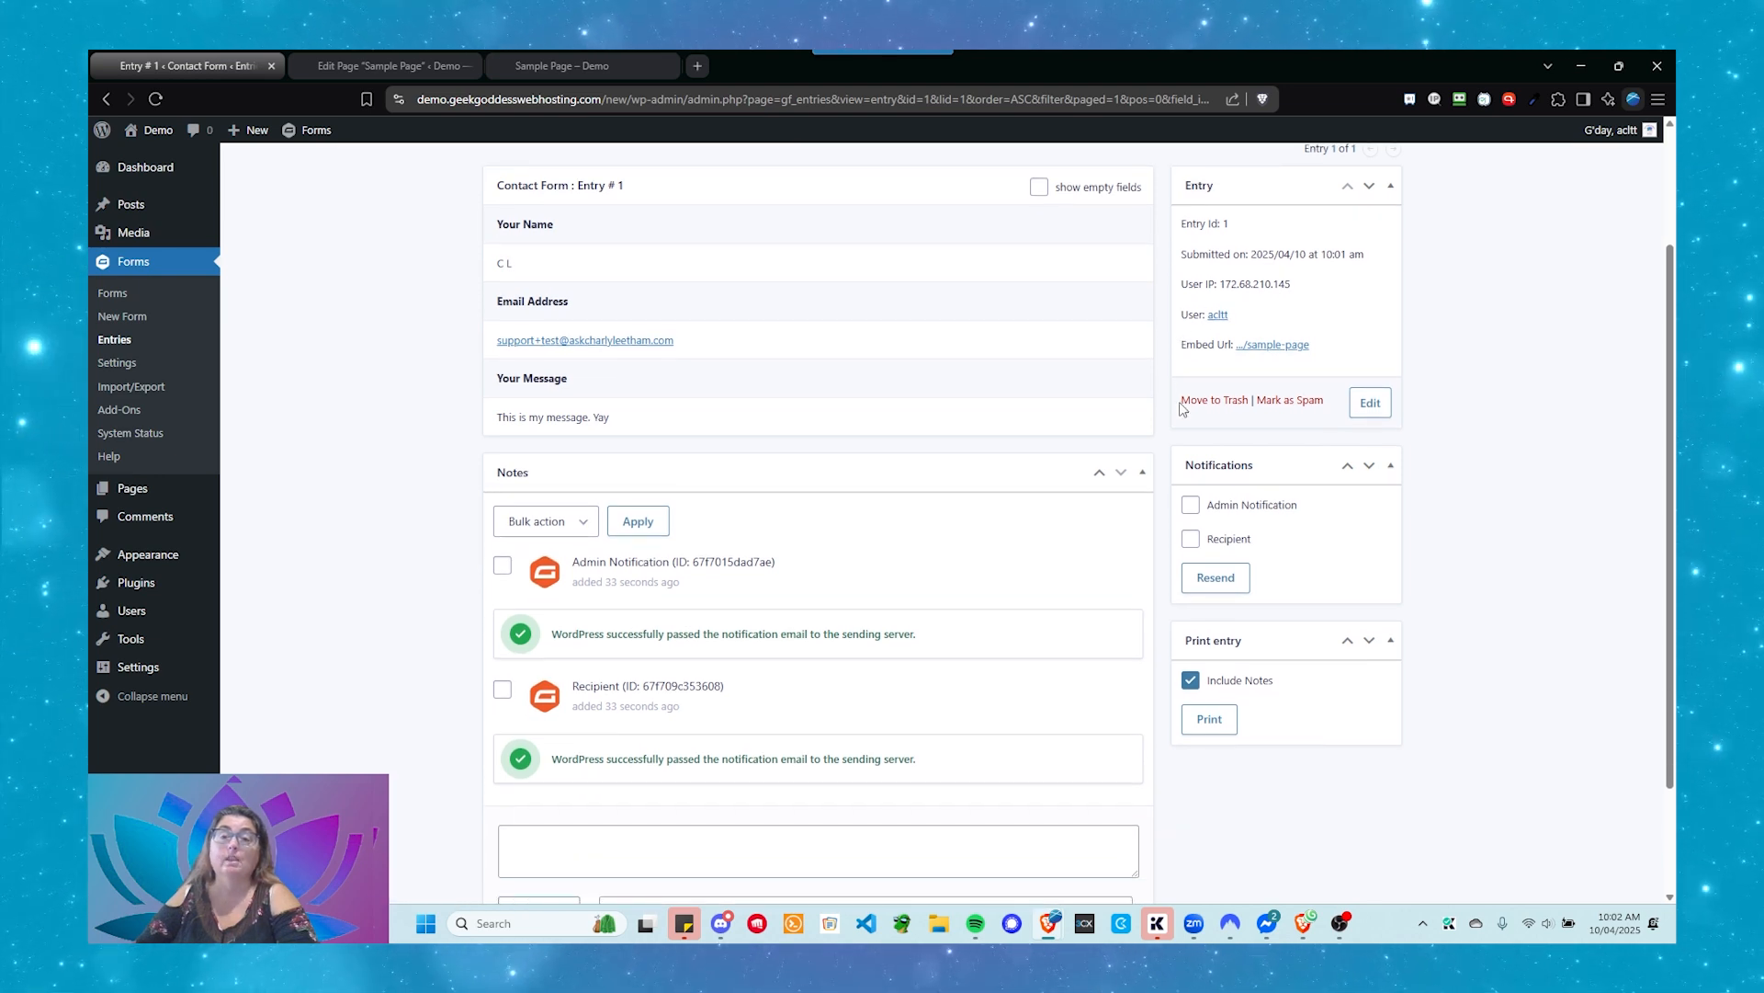
{"action": "scroll", "coordinate": [796, 410], "scroll_direction": "down", "scroll_amount": 1}
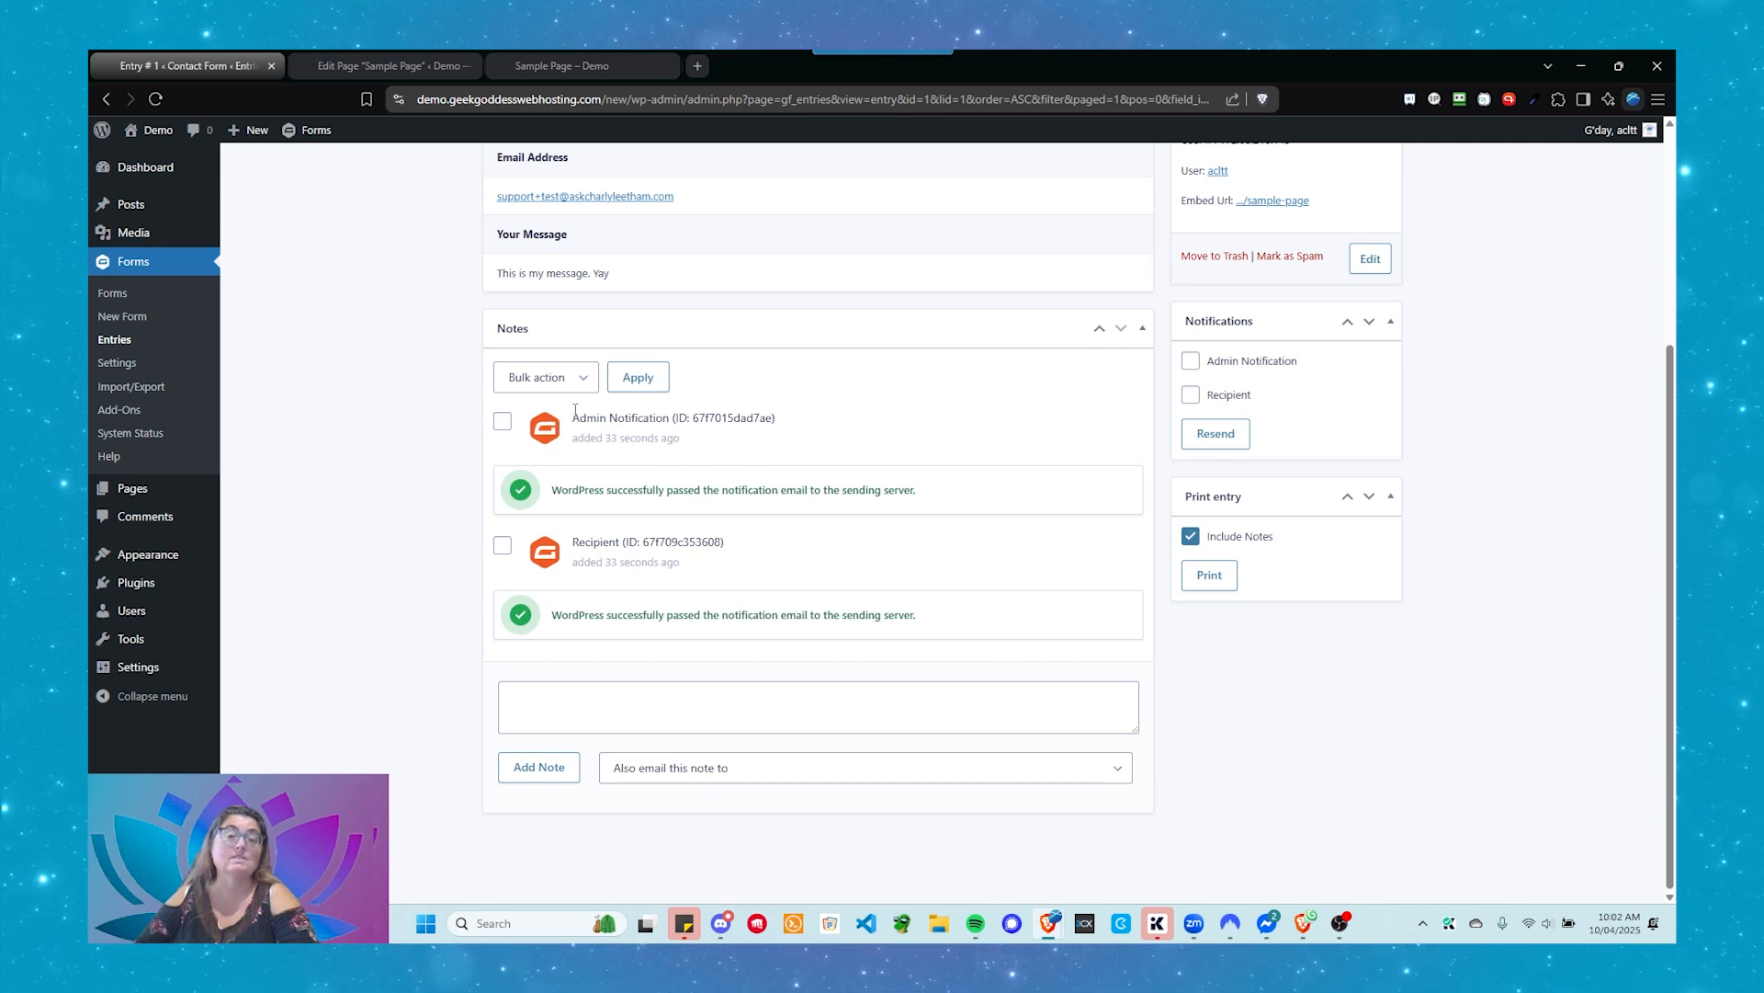
Step: Review the Admin Notification and Recipient delivery notes along with the test entry's submitted fields and details
{"action": "left_click_drag", "start_coordinate": [575, 411], "coordinate": [781, 445]}
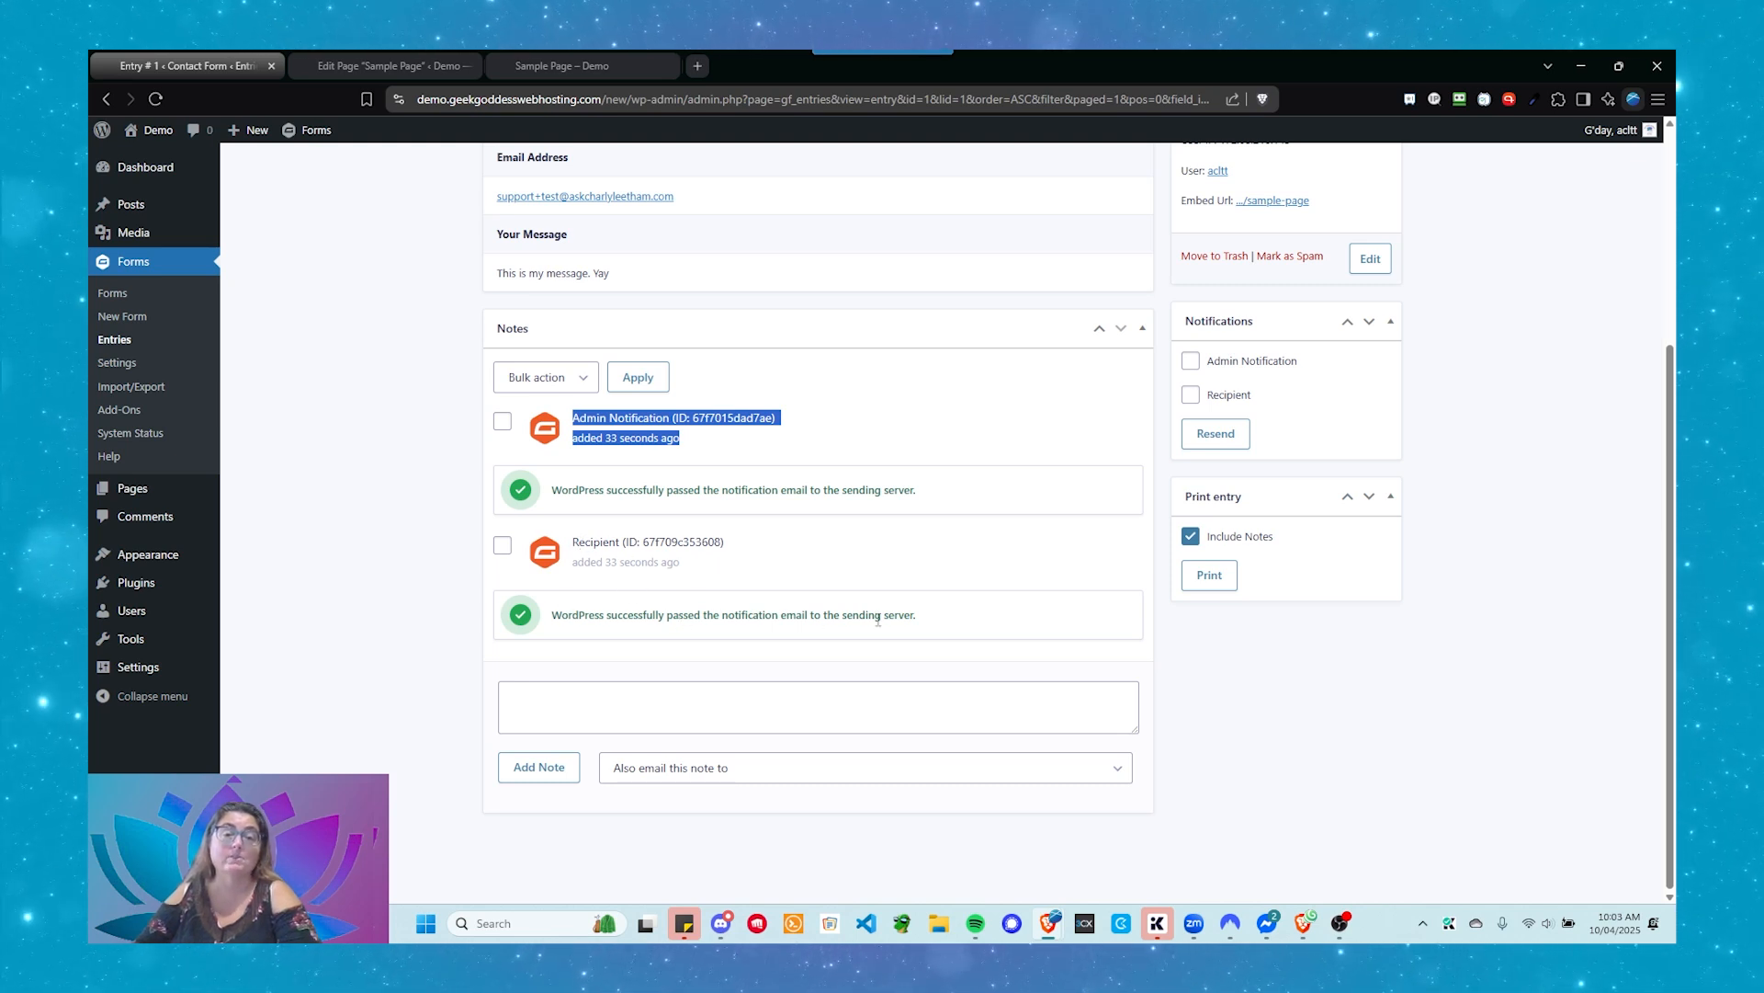
{"action": "scroll", "coordinate": [888, 621], "scroll_direction": "up", "scroll_amount": 1}
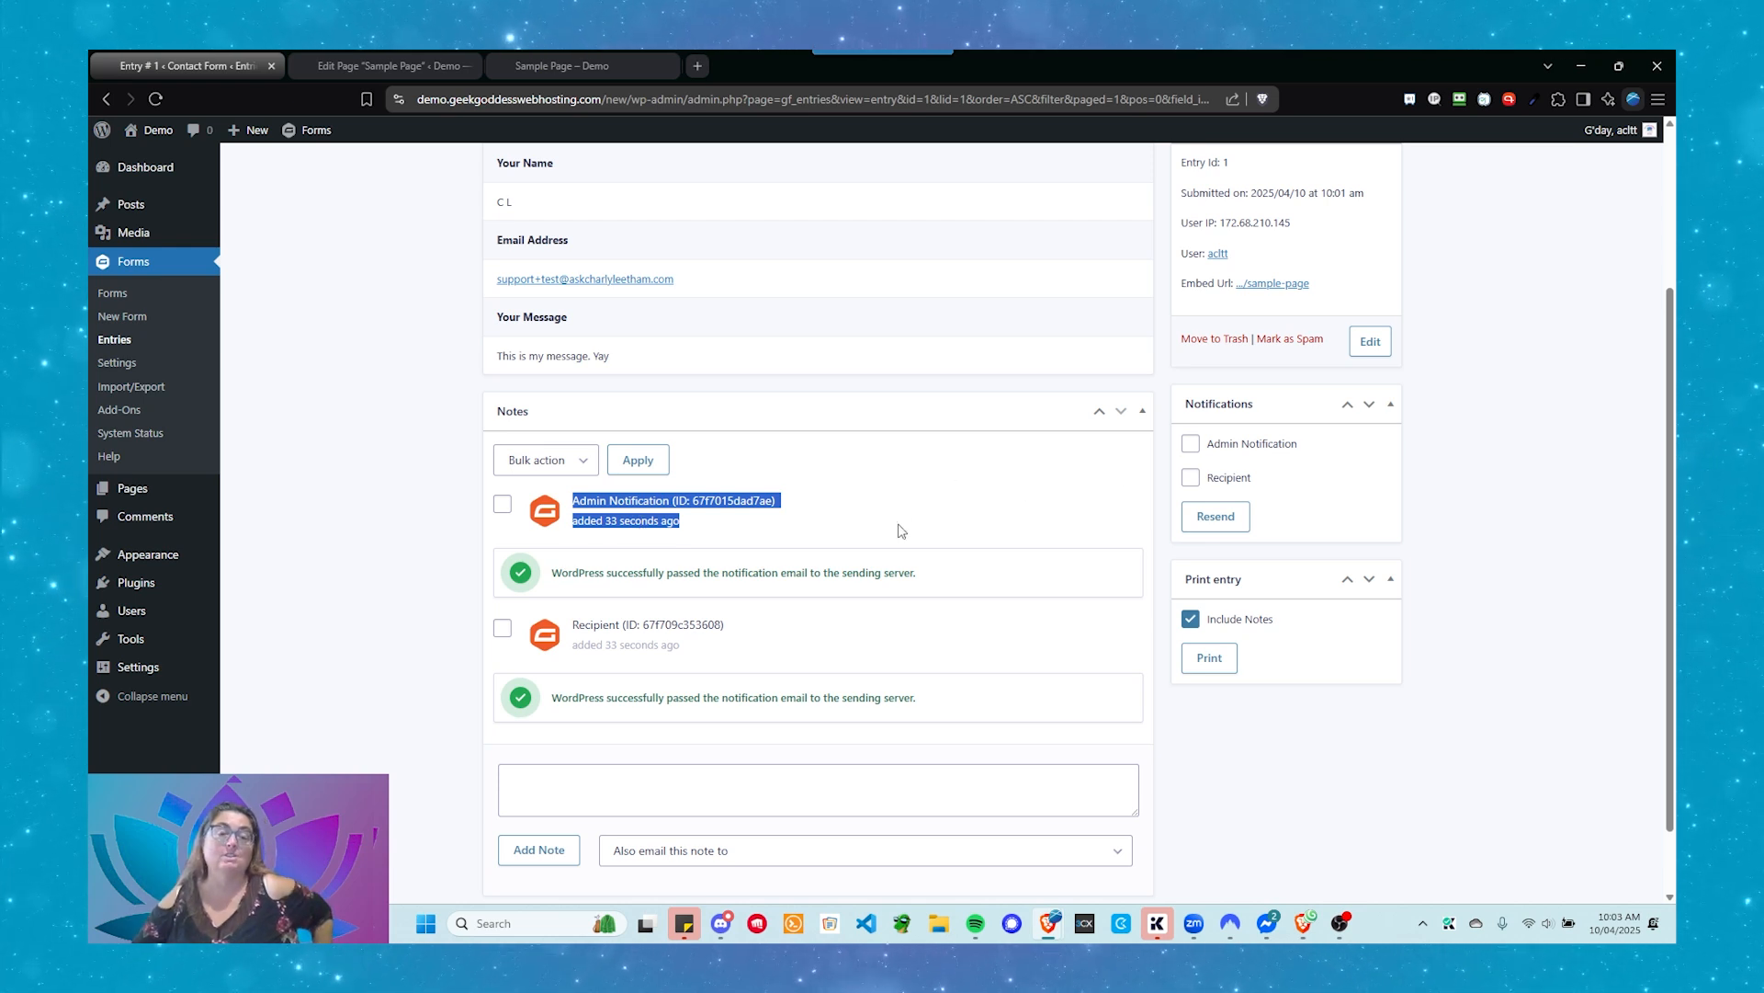
{"action": "scroll", "coordinate": [899, 530], "scroll_direction": "up", "scroll_amount": 1}
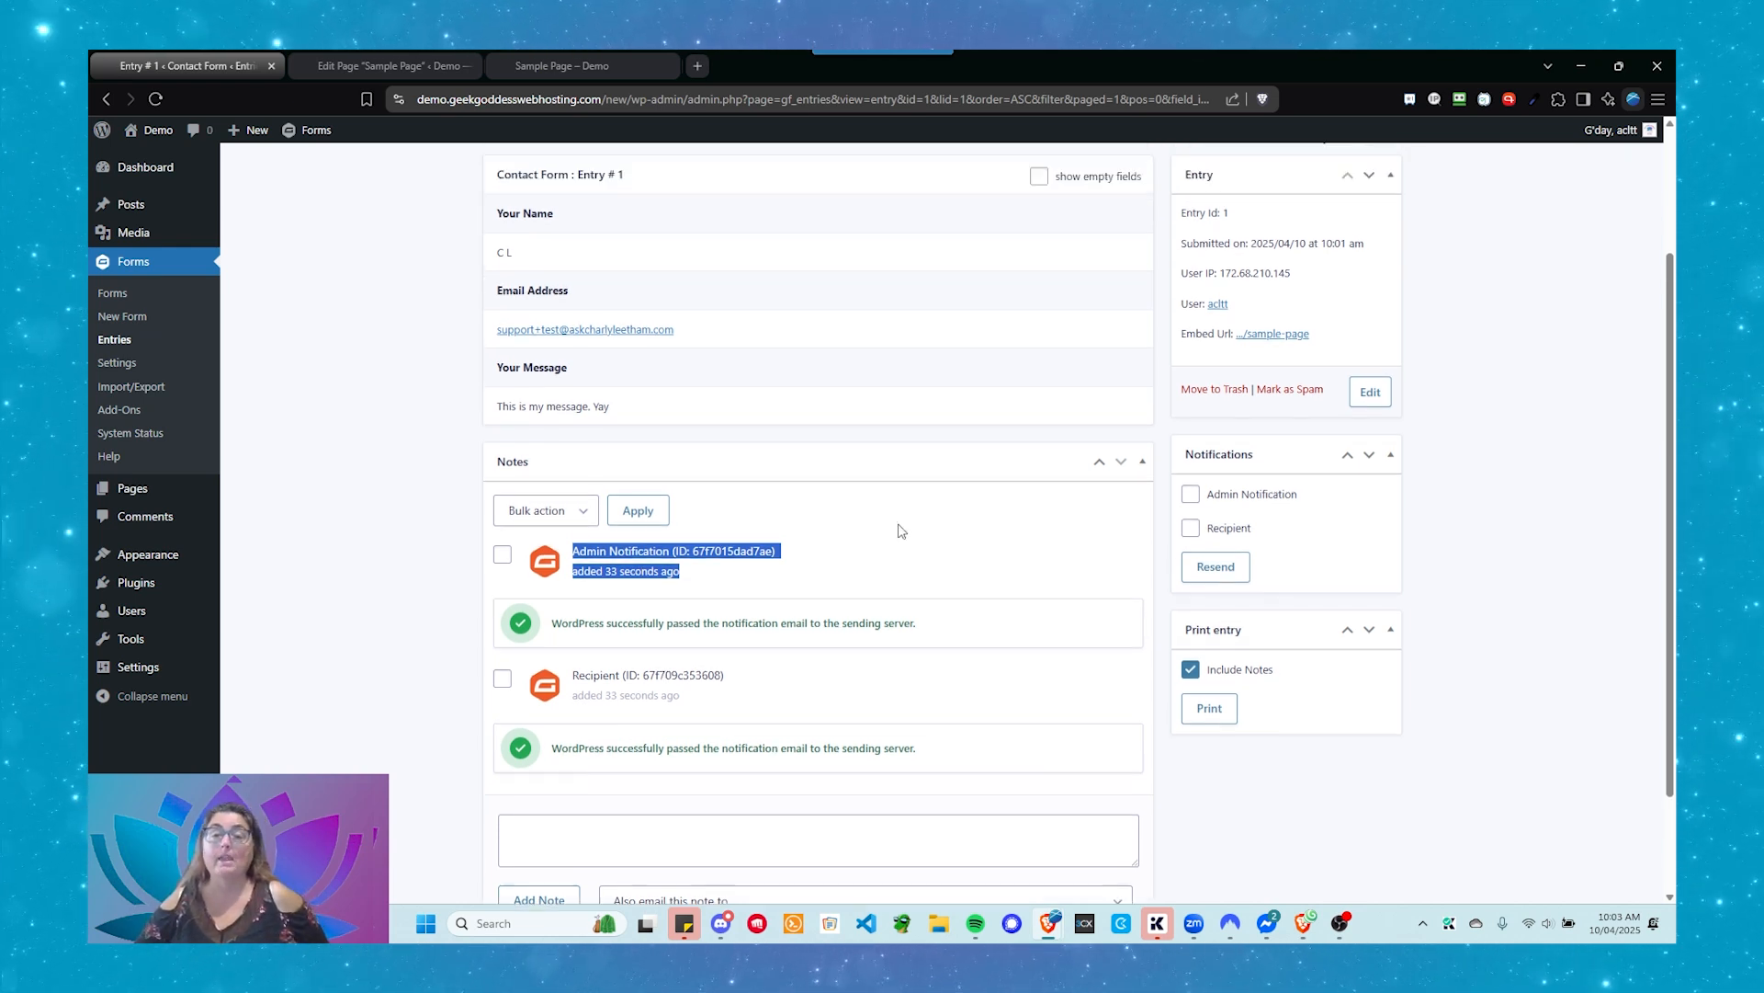
{"action": "scroll", "coordinate": [899, 530], "scroll_direction": "up", "scroll_amount": 2}
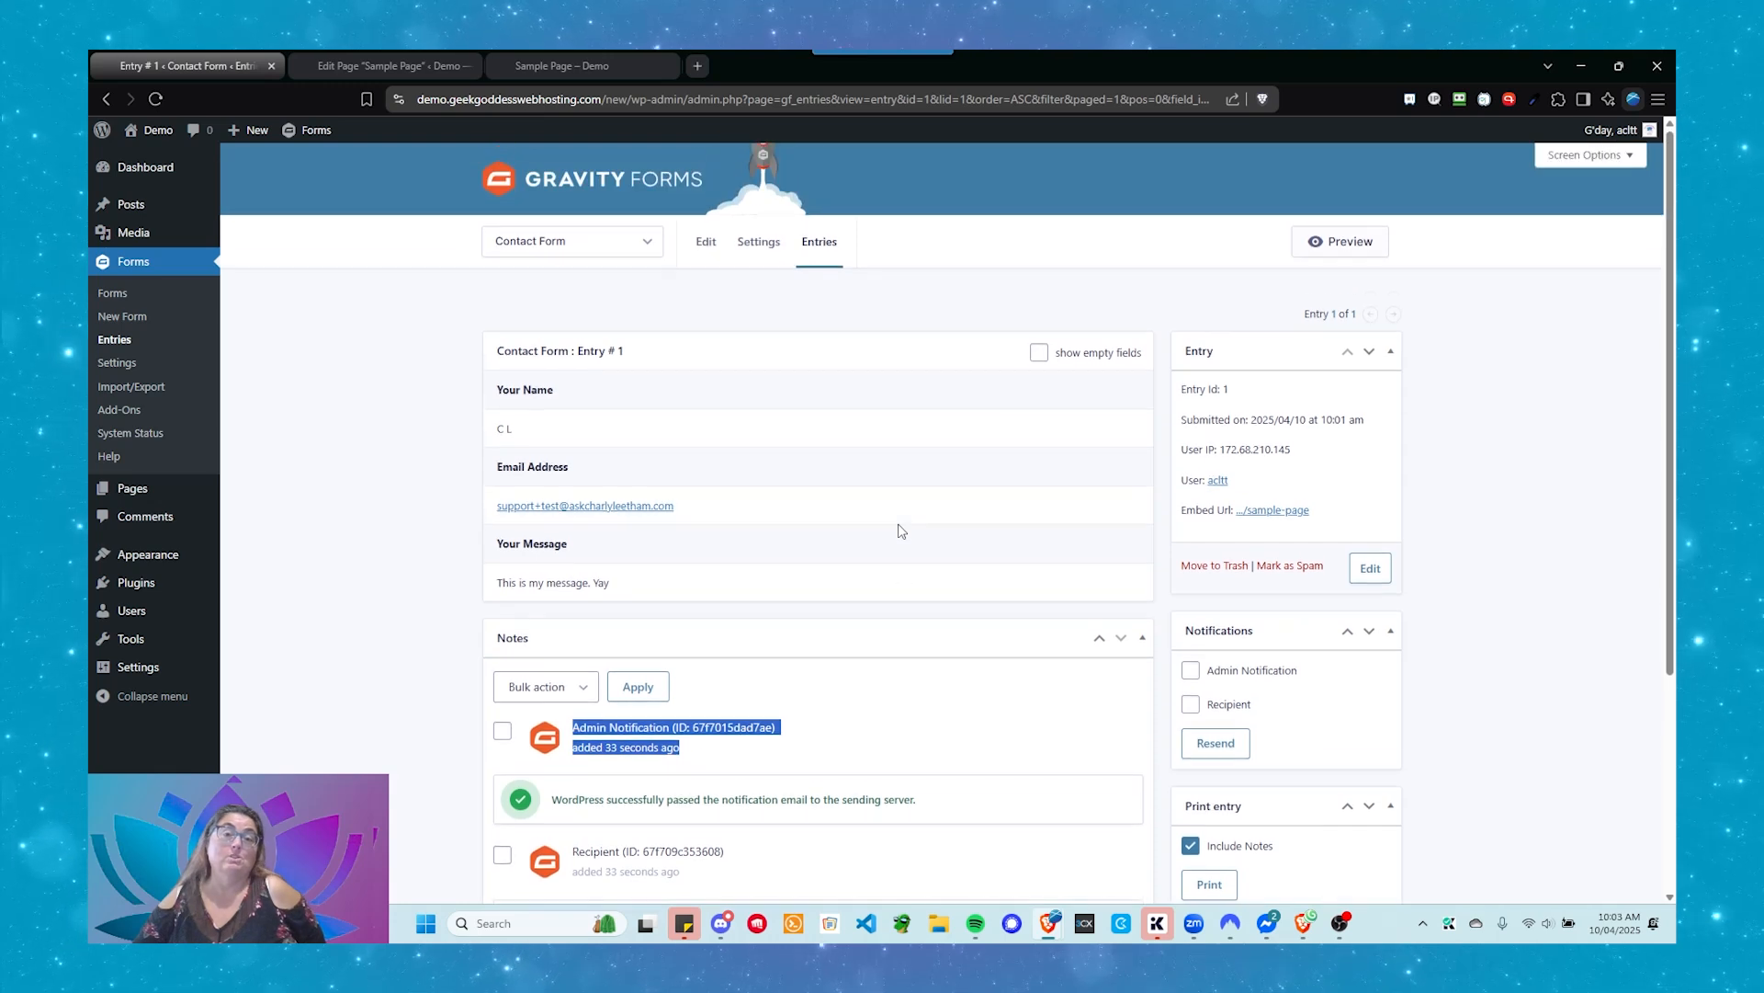
{"action": "scroll", "coordinate": [898, 530], "scroll_direction": "down", "scroll_amount": 2}
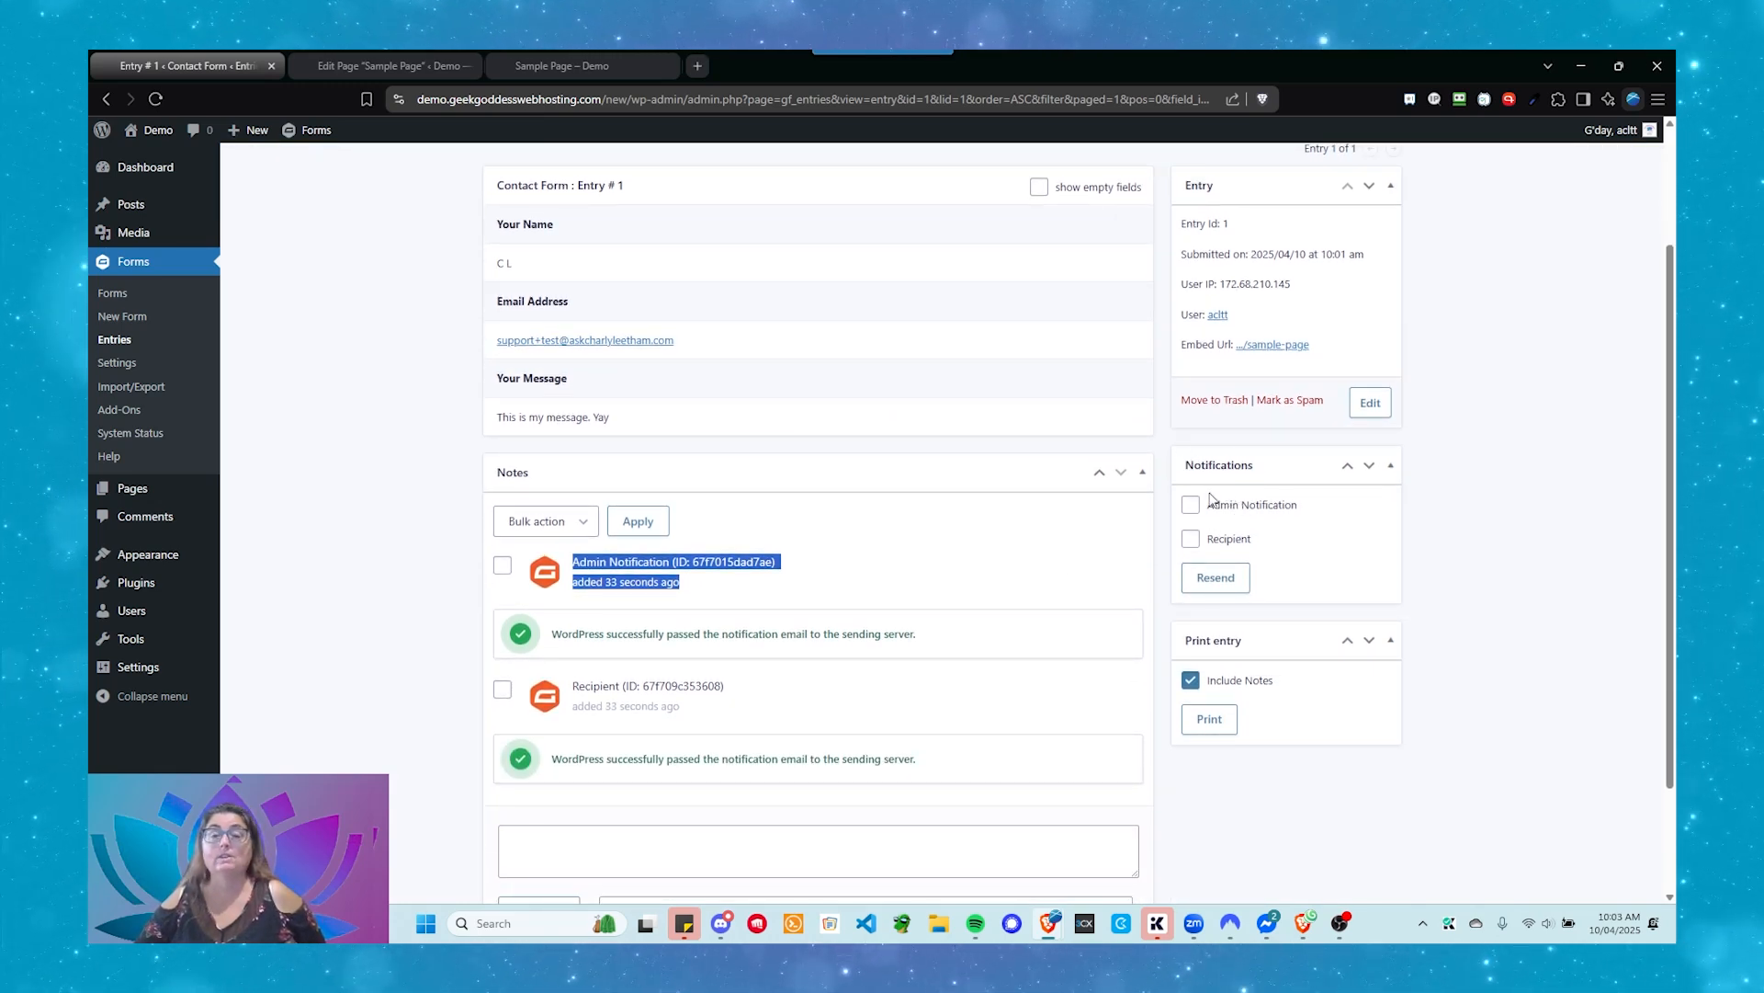
Step: Examine the entry's resend options and Send To override for the Admin Notification and Recipient in turn, leaving both deselected
{"action": "left_click", "coordinate": [1192, 506]}
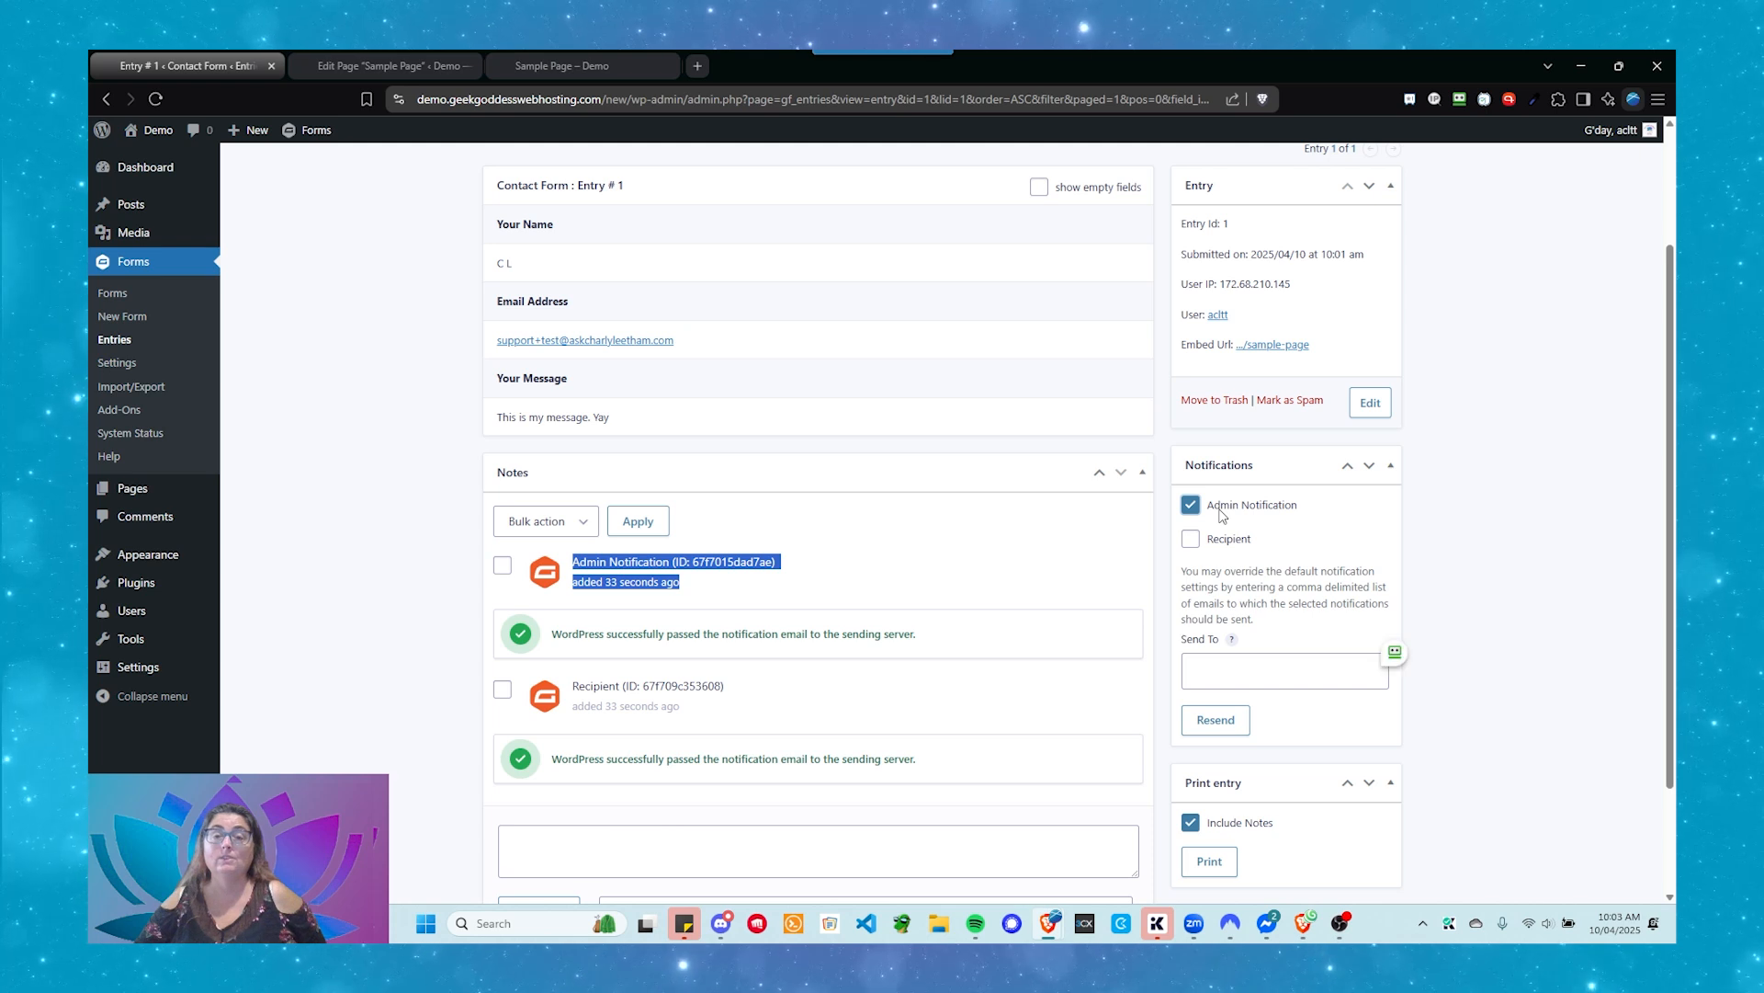
{"action": "left_click", "coordinate": [1285, 671]}
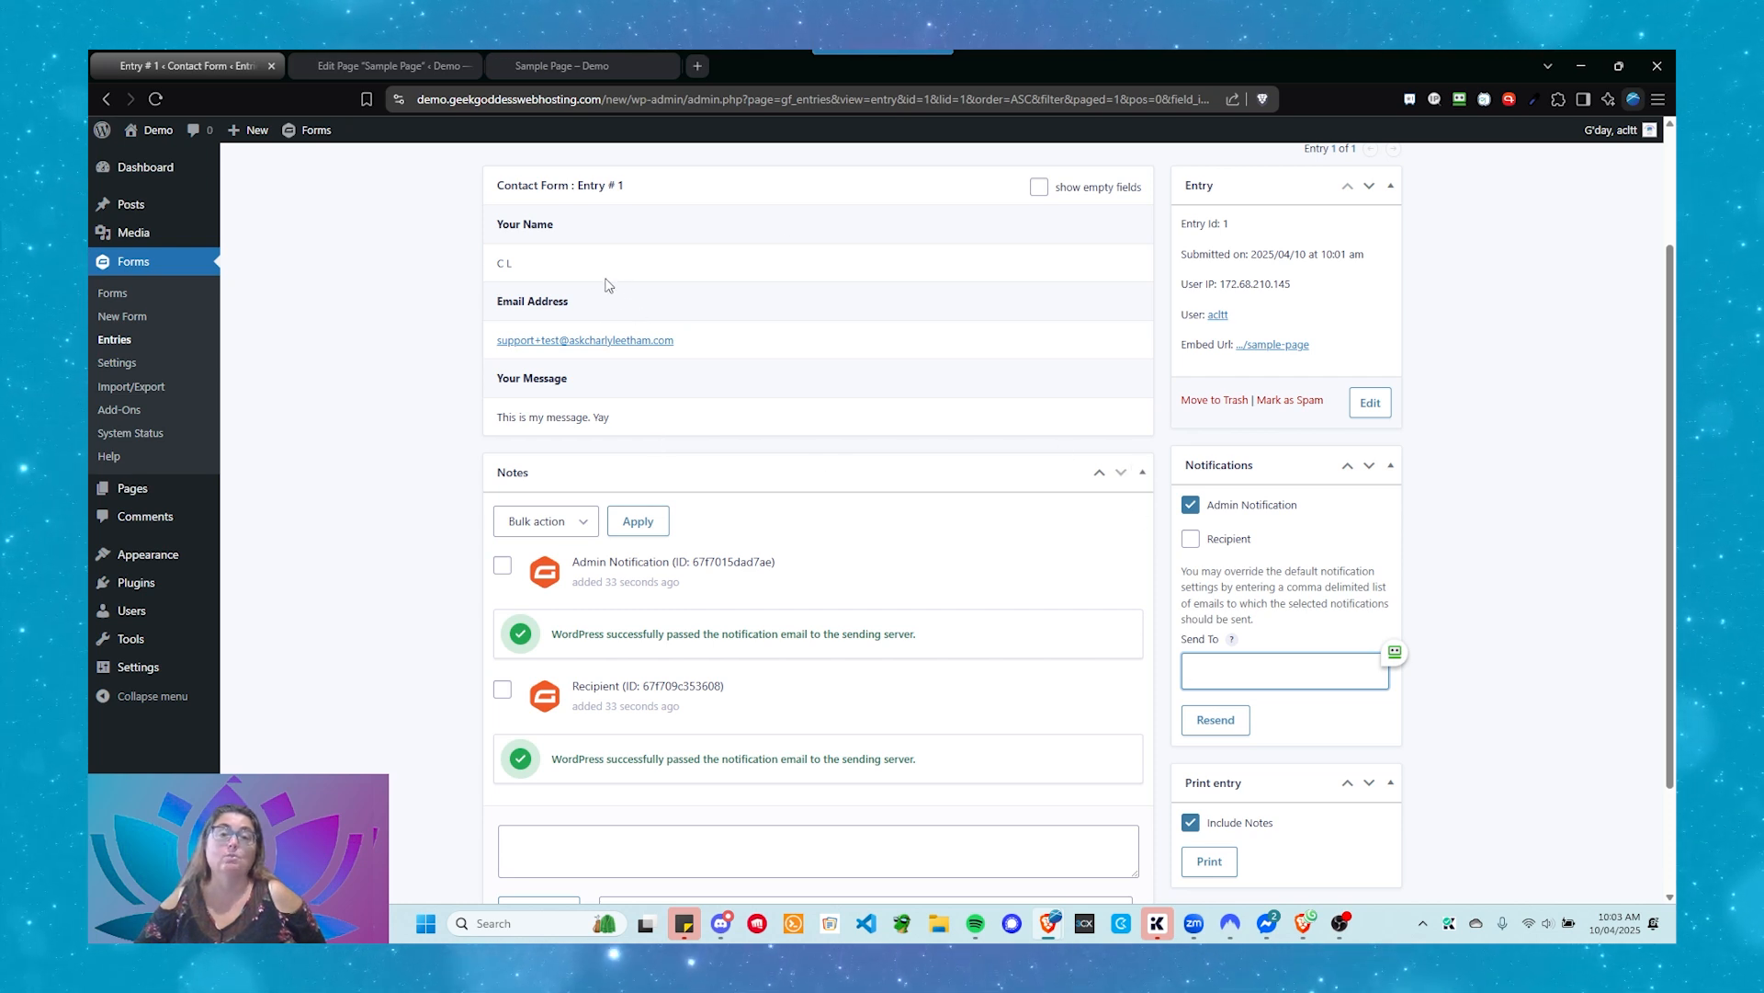
{"action": "left_click", "coordinate": [1196, 508]}
{"action": "left_click", "coordinate": [1191, 540]}
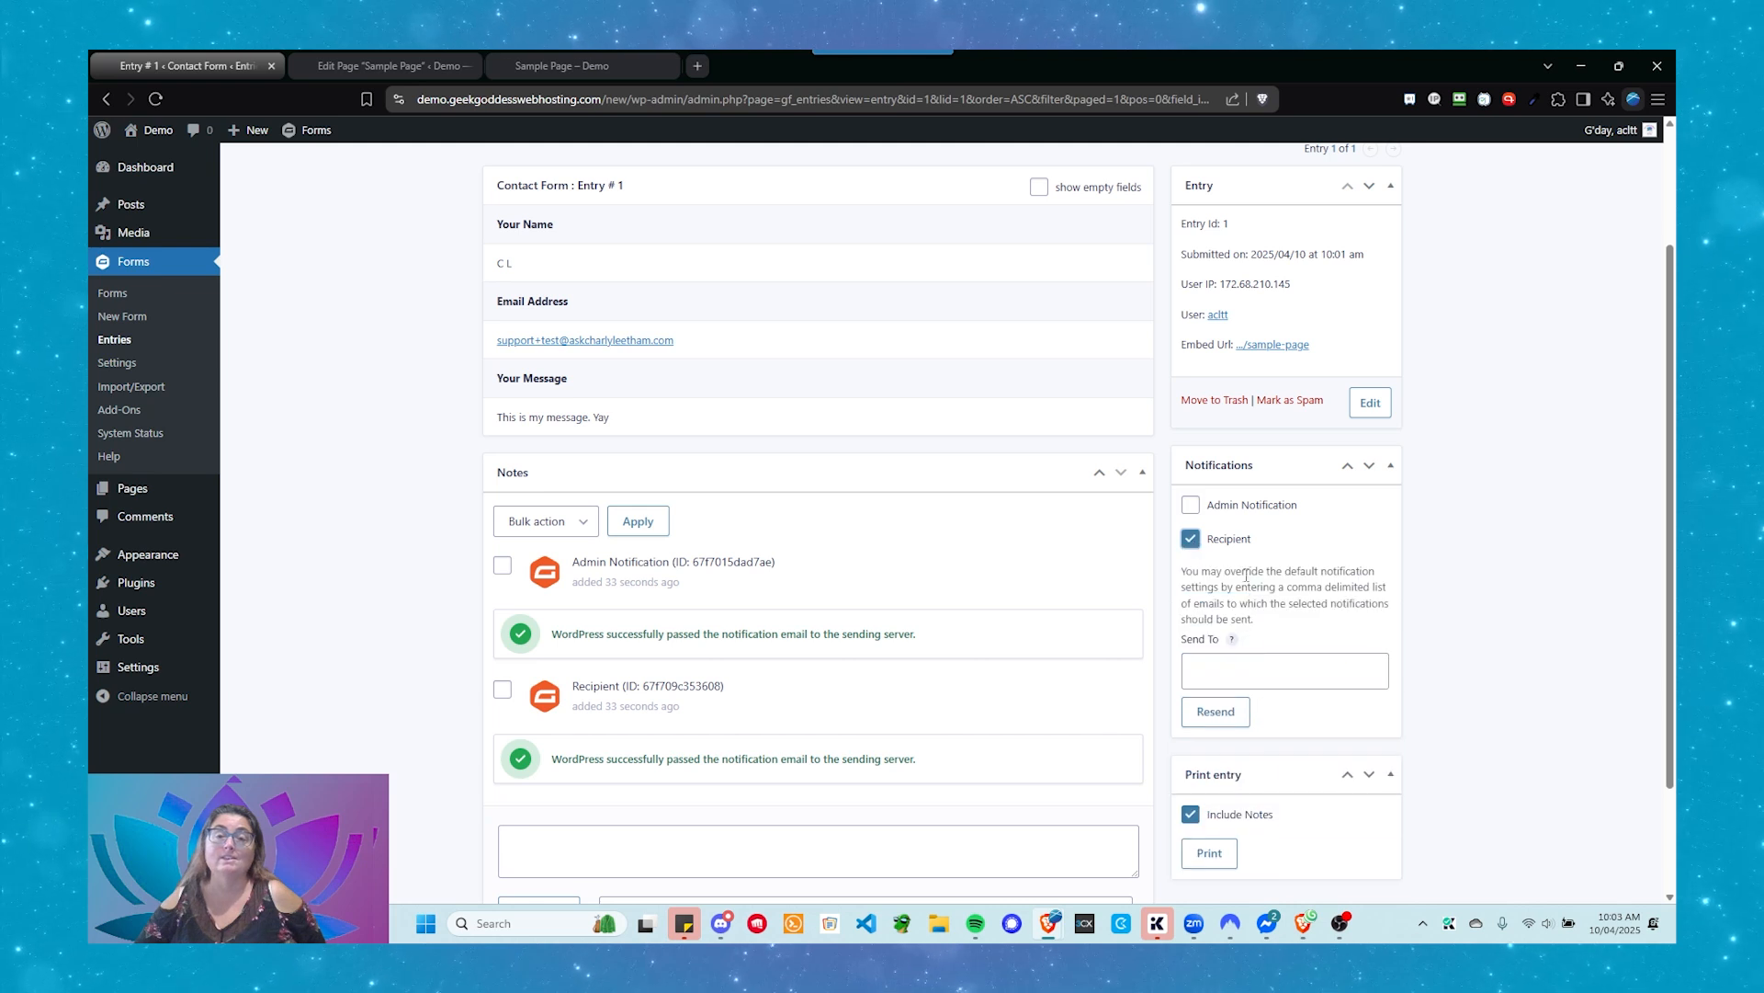
{"action": "left_click", "coordinate": [1234, 684]}
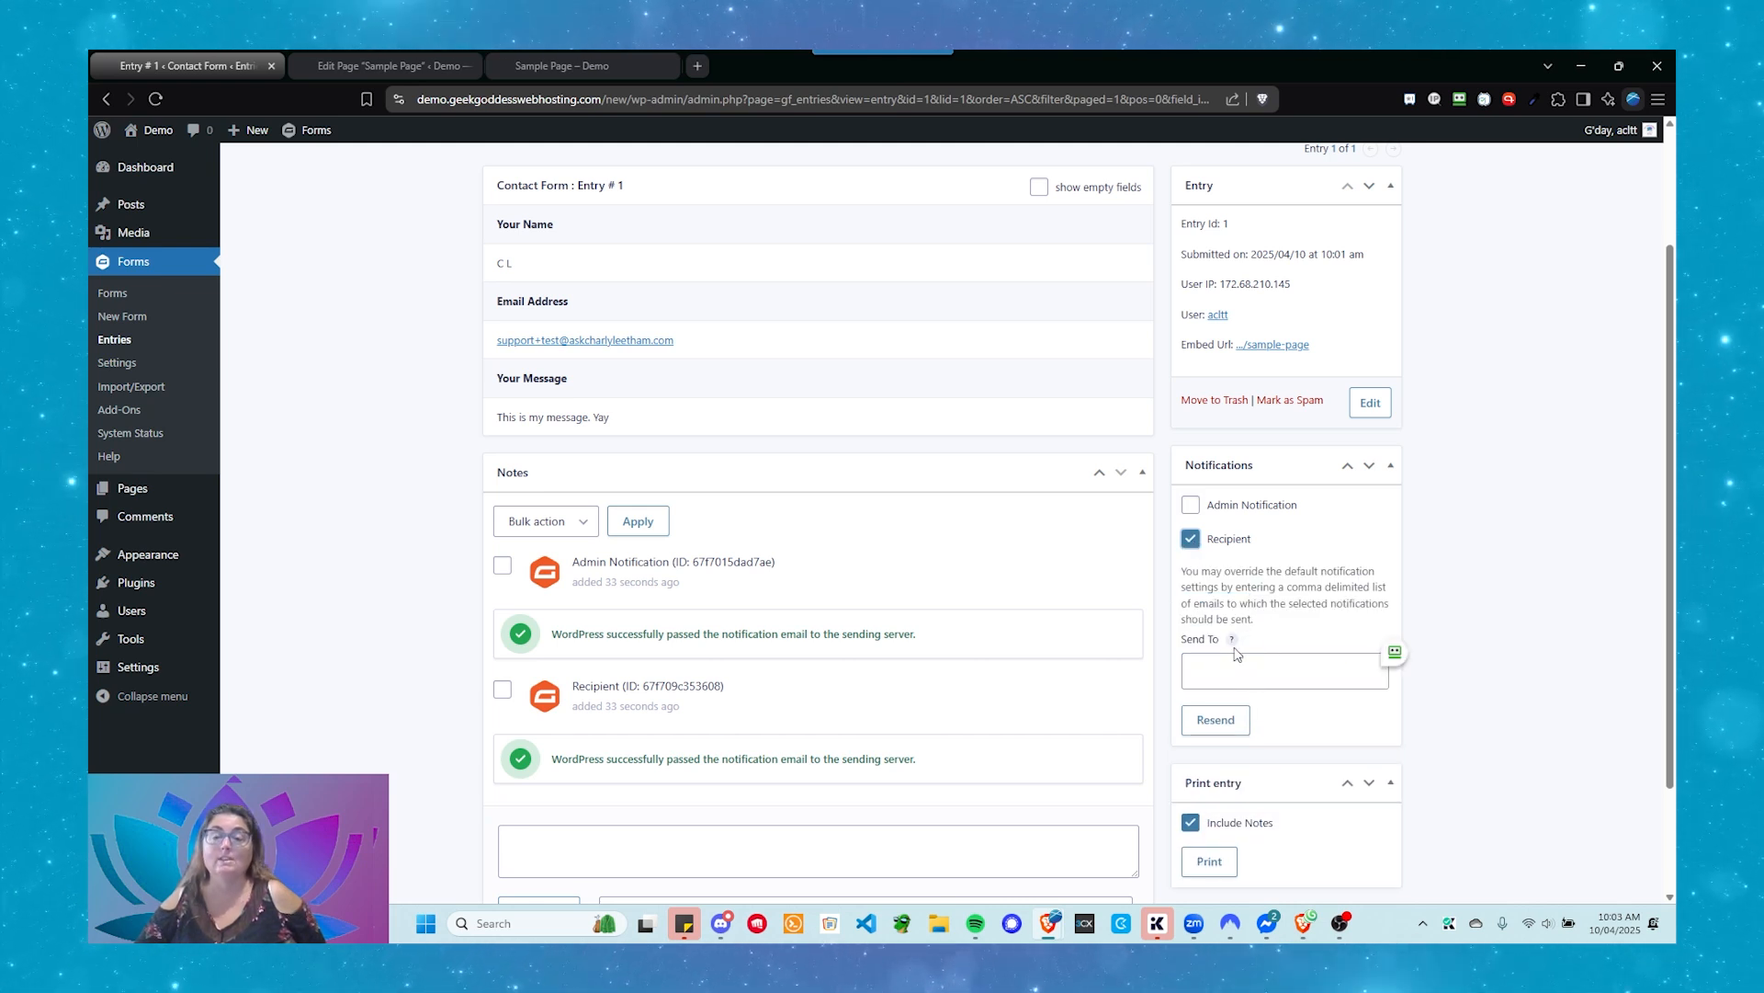
{"action": "left_click", "coordinate": [1188, 540]}
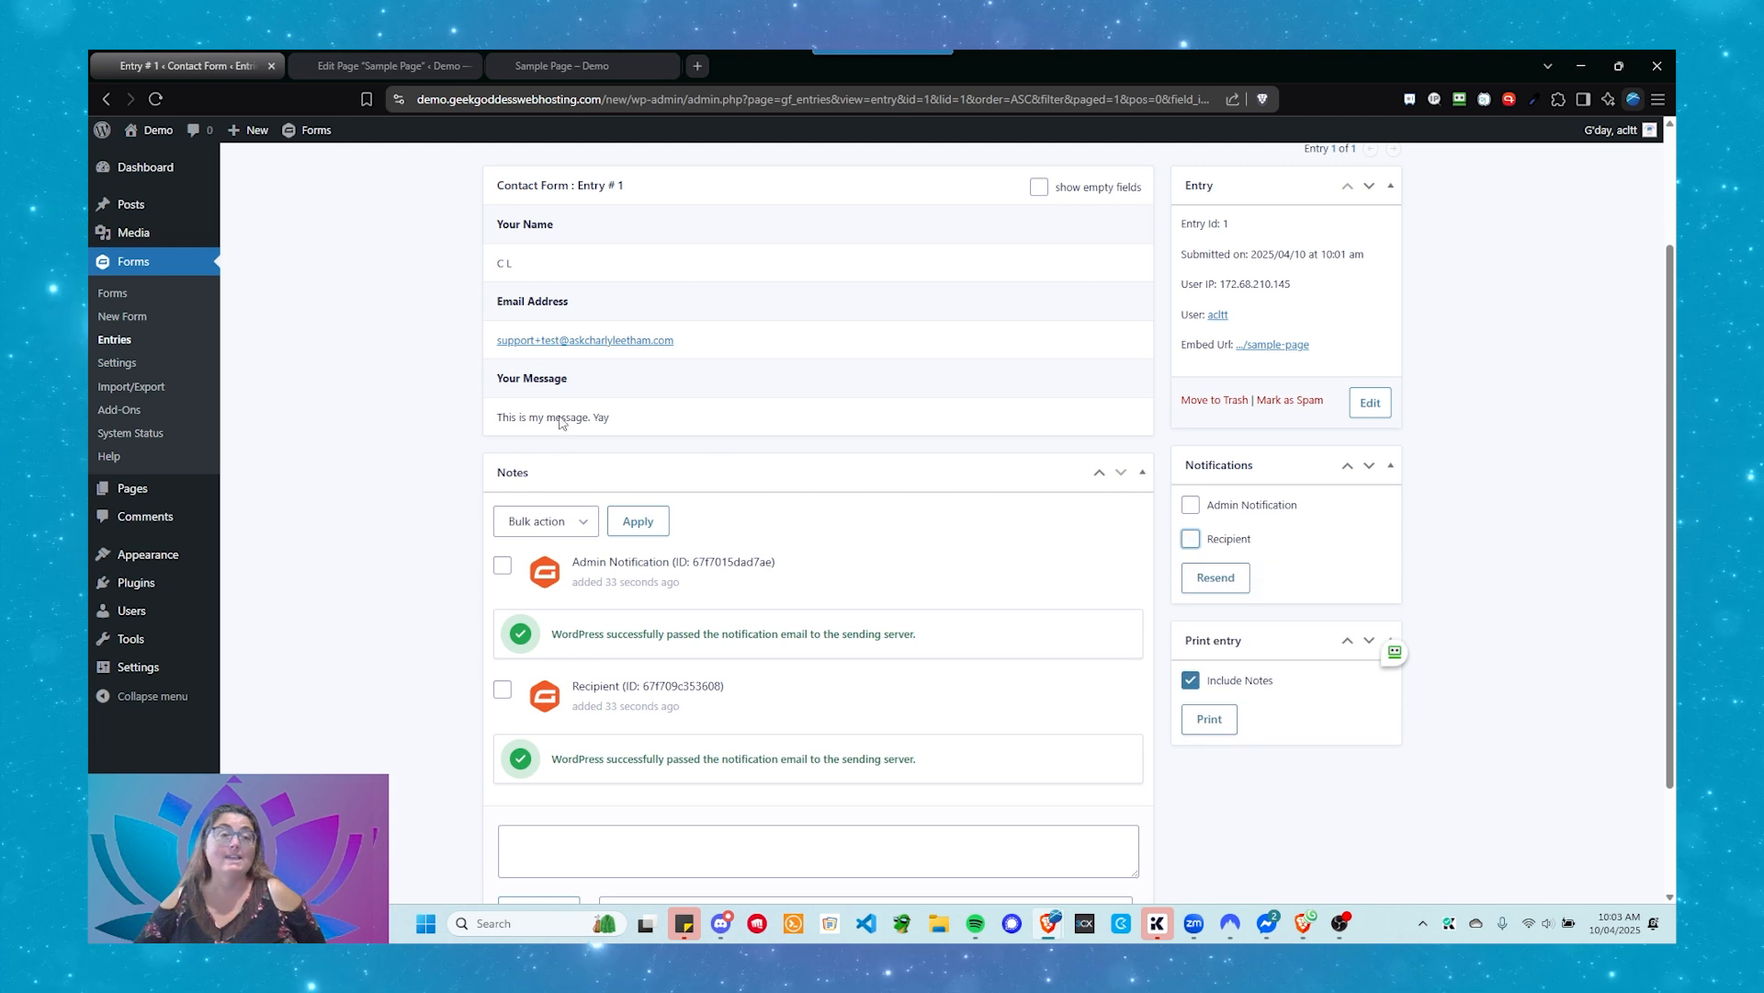
Step: Return to the Gravity Forms forms list and show the available actions for the Contact Form
{"action": "left_click", "coordinate": [158, 301]}
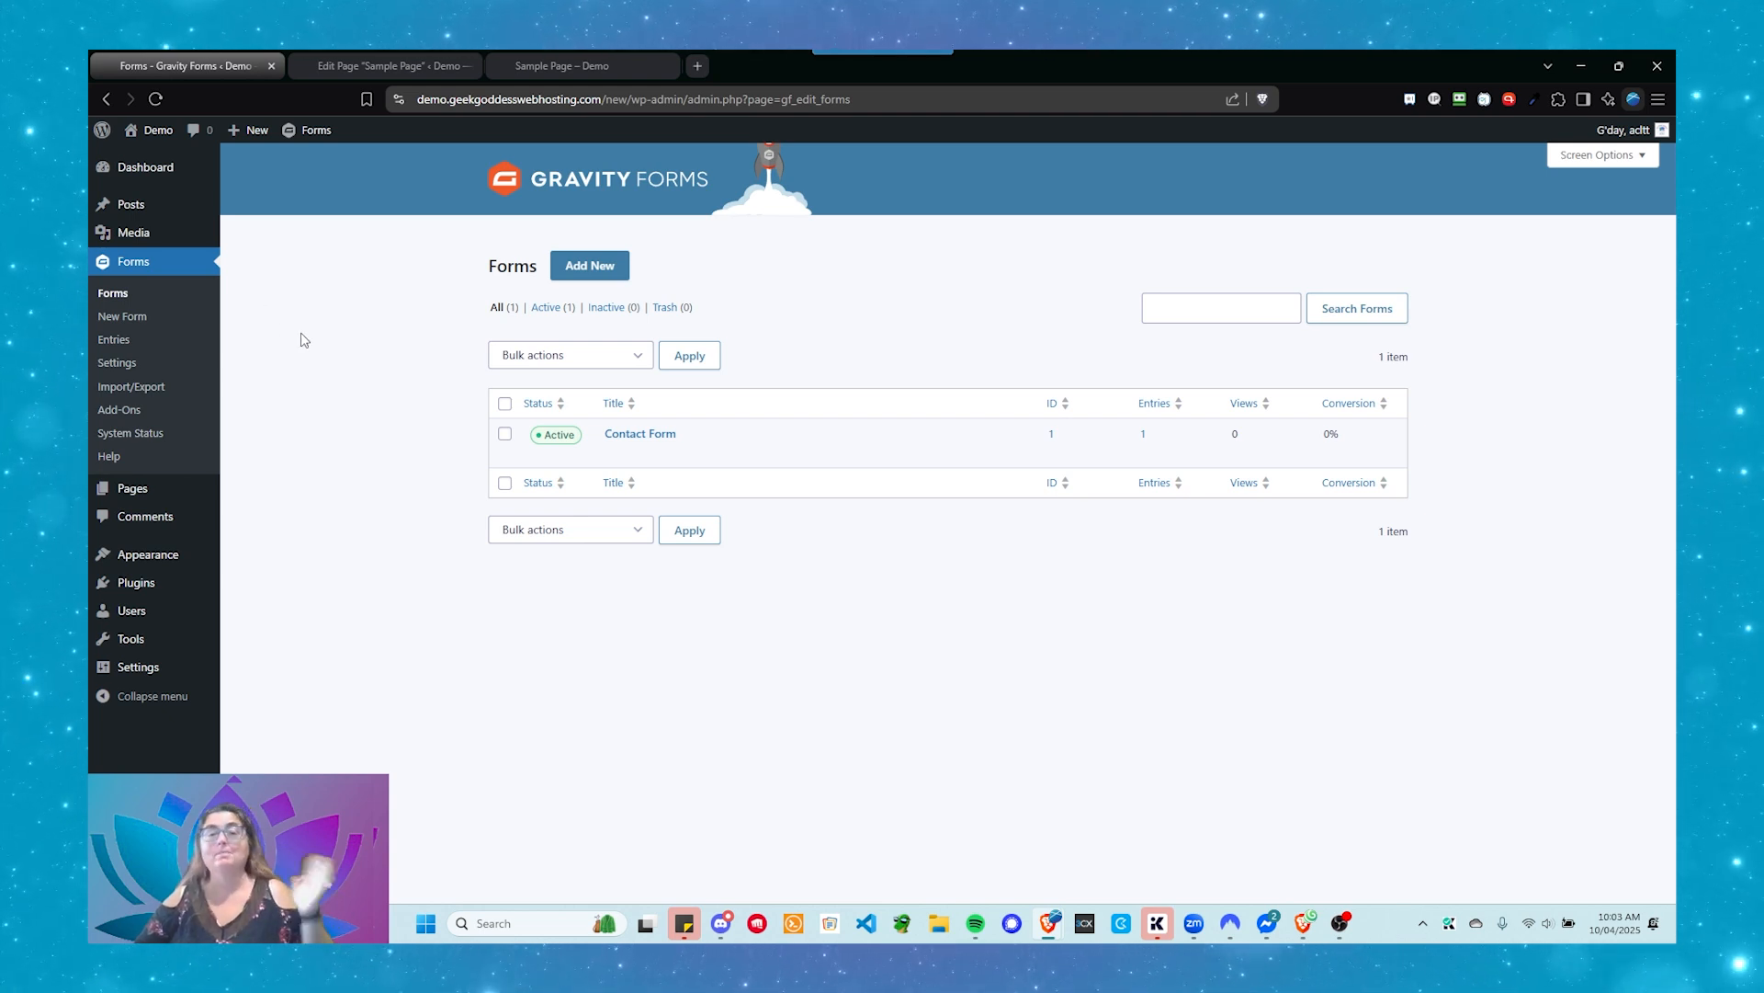
{"action": "mouse_move", "coordinate": [602, 465]}
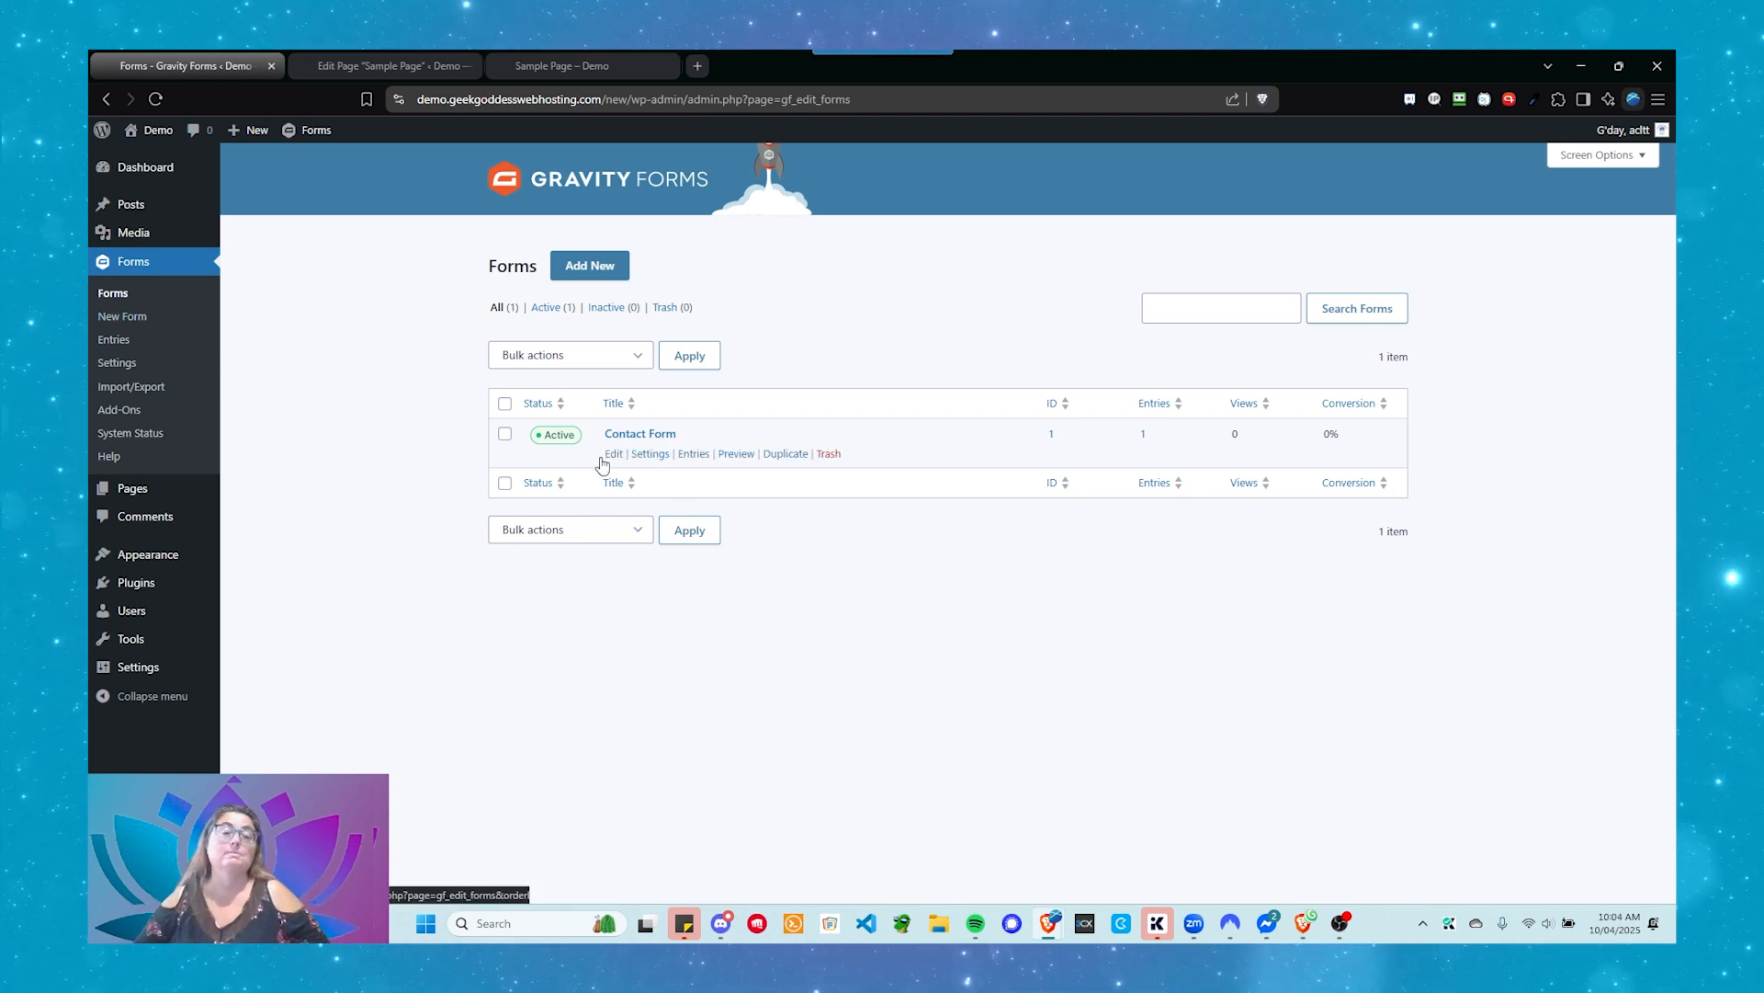